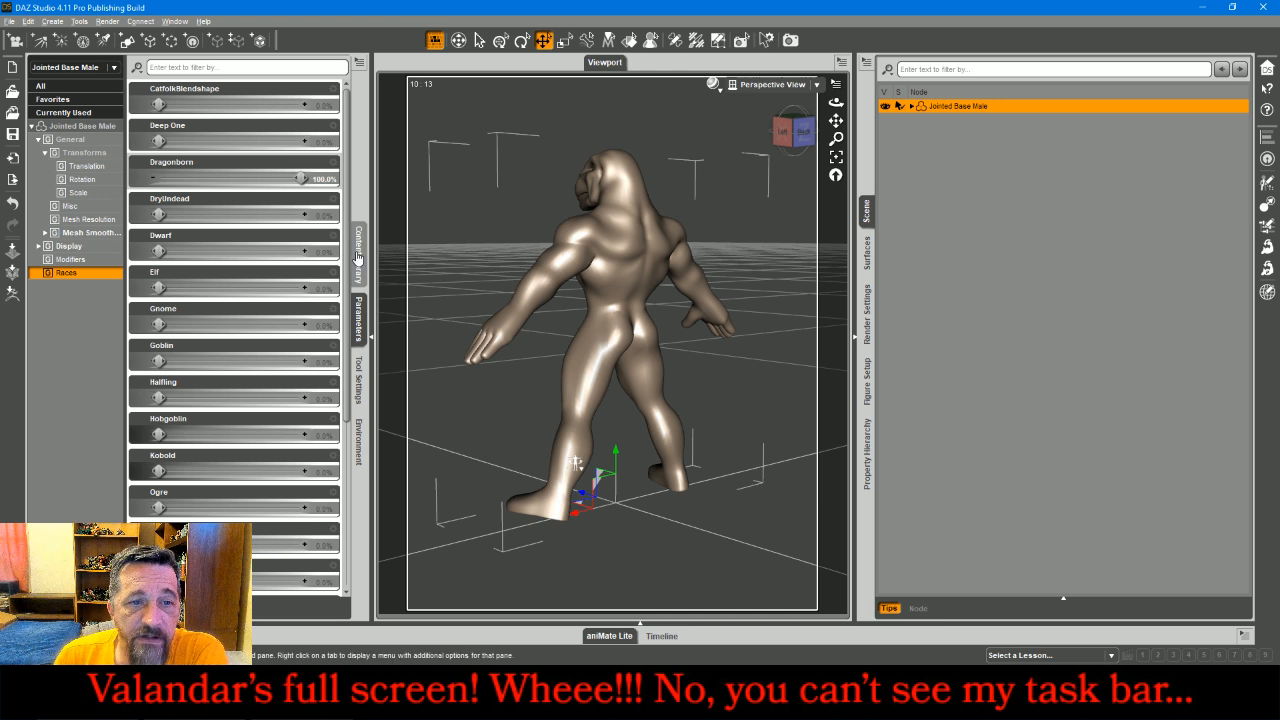
- Load the zLizardman Tail from the MiniatureBaseGeo content folder into the scene with nothing selected
click(358, 255)
click(965, 335)
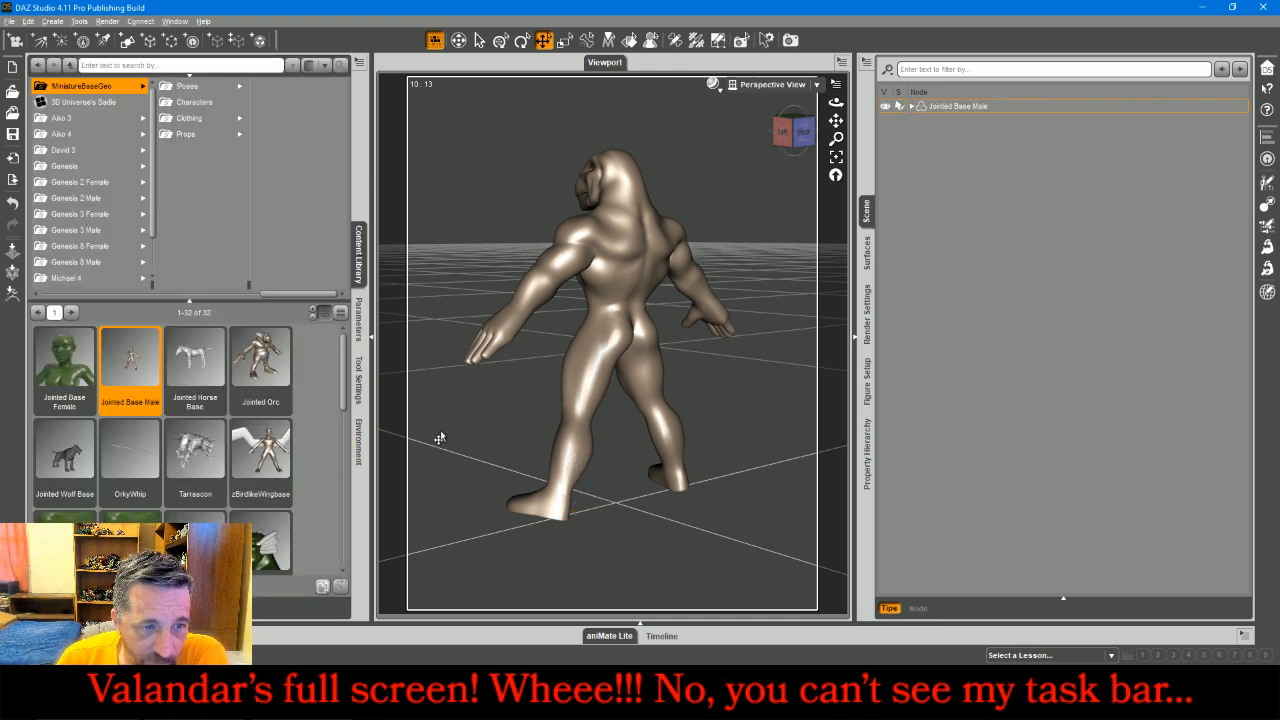
scroll(296, 425, down, 5)
scroll(296, 422, up, 1)
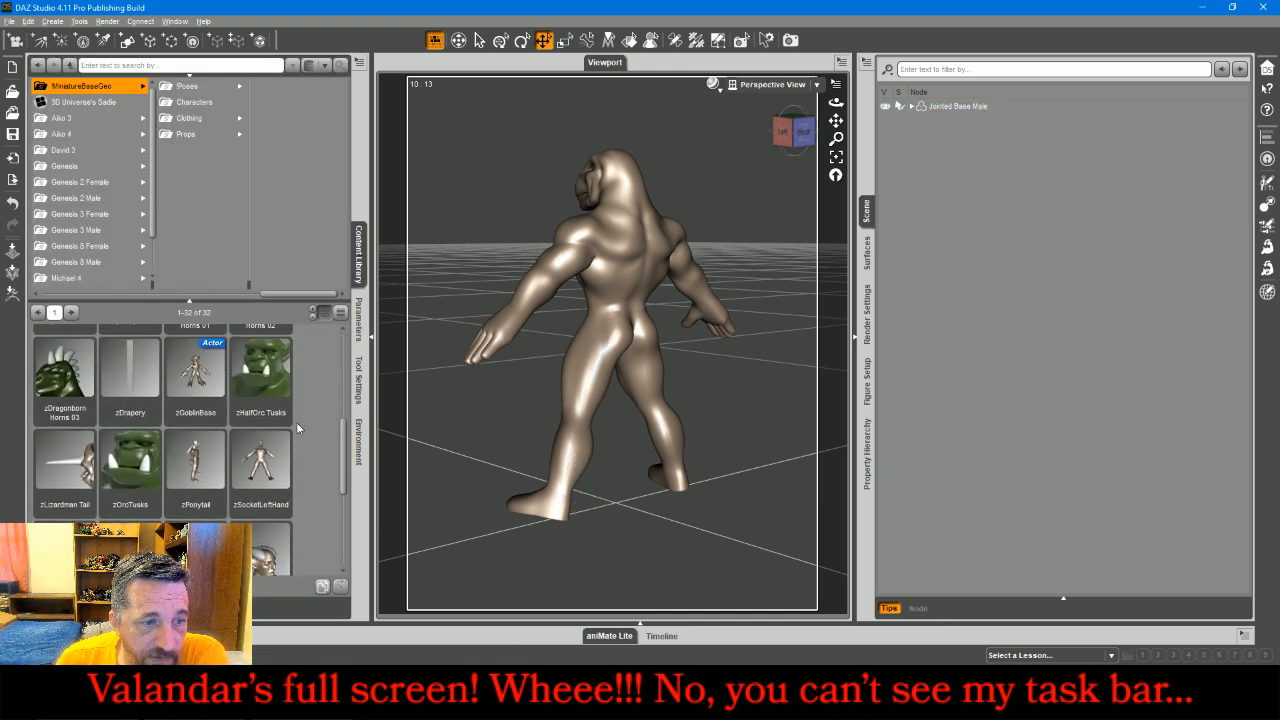
click(78, 472)
double_click(78, 472)
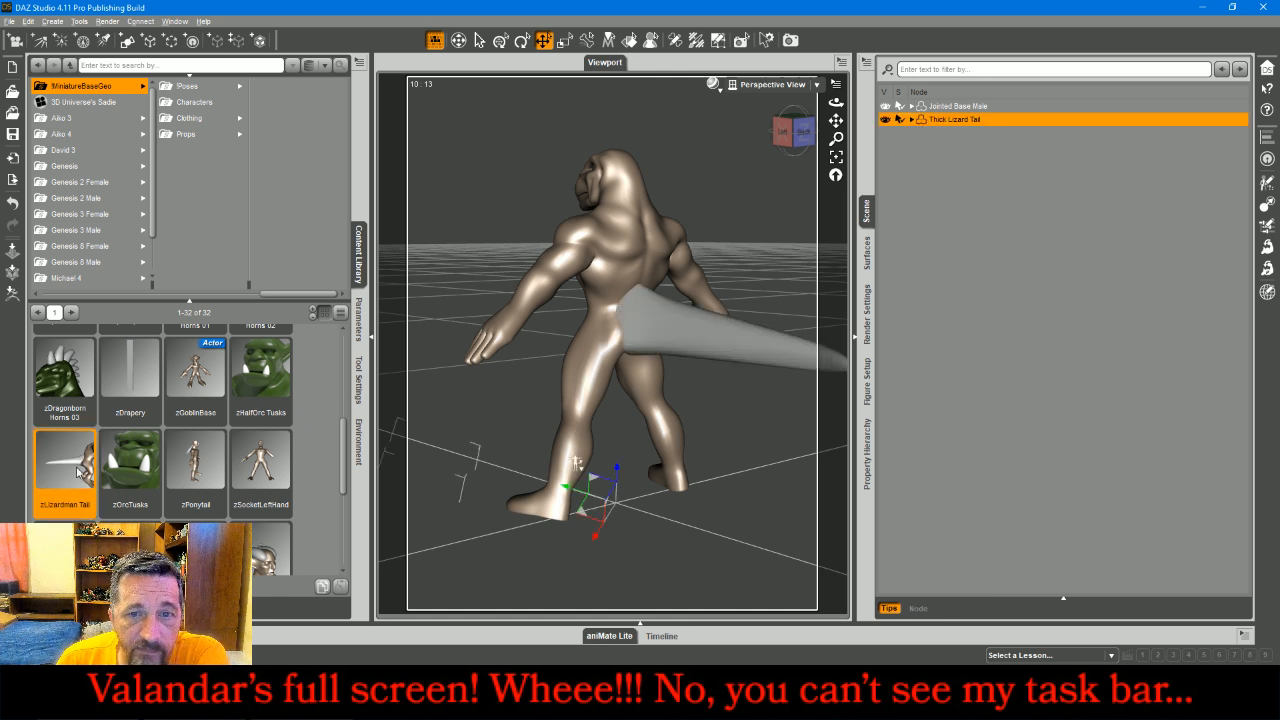
- Scale the Thick Lizard Tail to 83.7% and set its Y Translate to 2.50
click(359, 330)
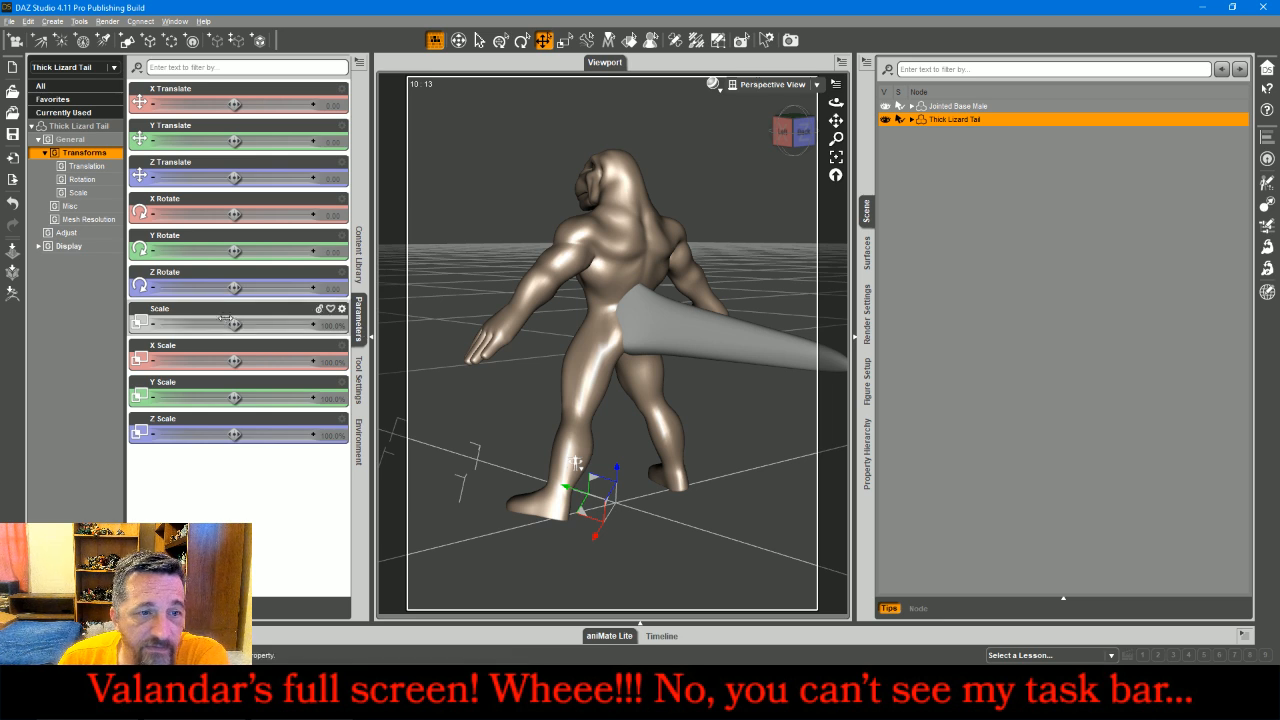
drag(233, 323, 201, 323)
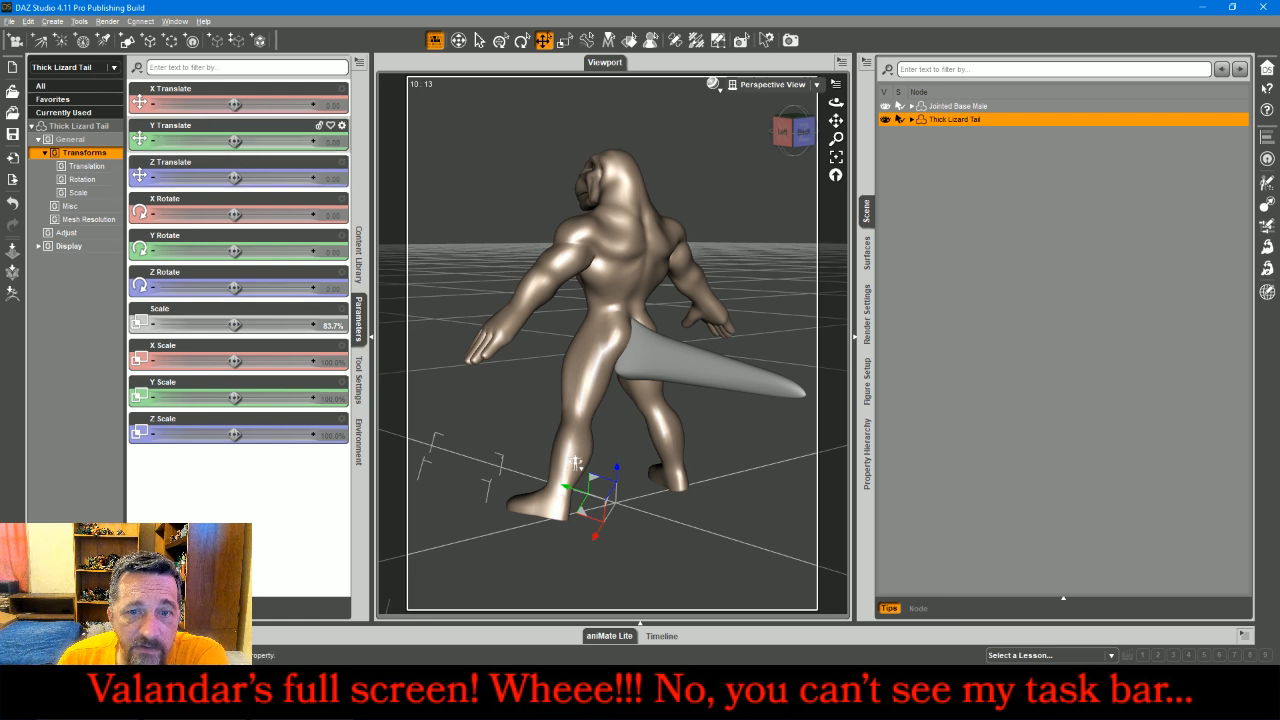
drag(234, 140, 245, 140)
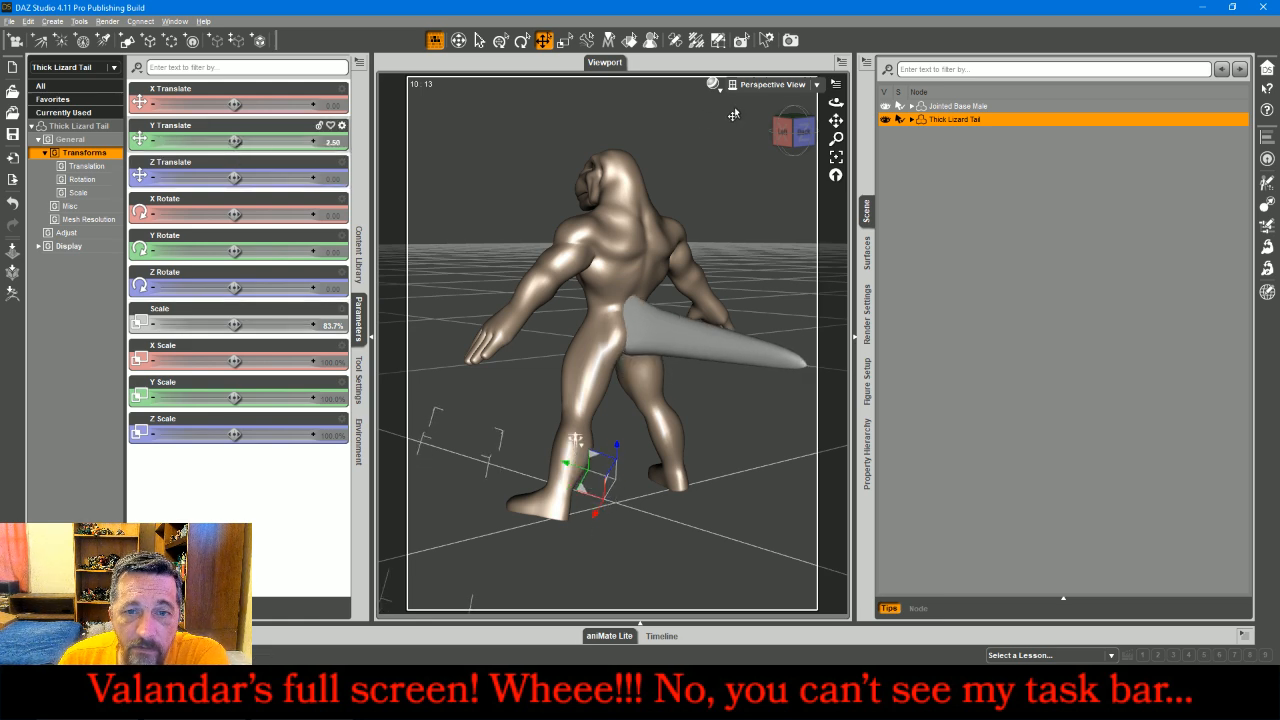
- Parent the Thick Lizard Tail to the hip bone of the Jointed Base Male, then clear the selection
mouse_move(789, 132)
mouse_down()
mouse_move(728, 121)
mouse_move(781, 104)
mouse_move(783, 134)
mouse_up()
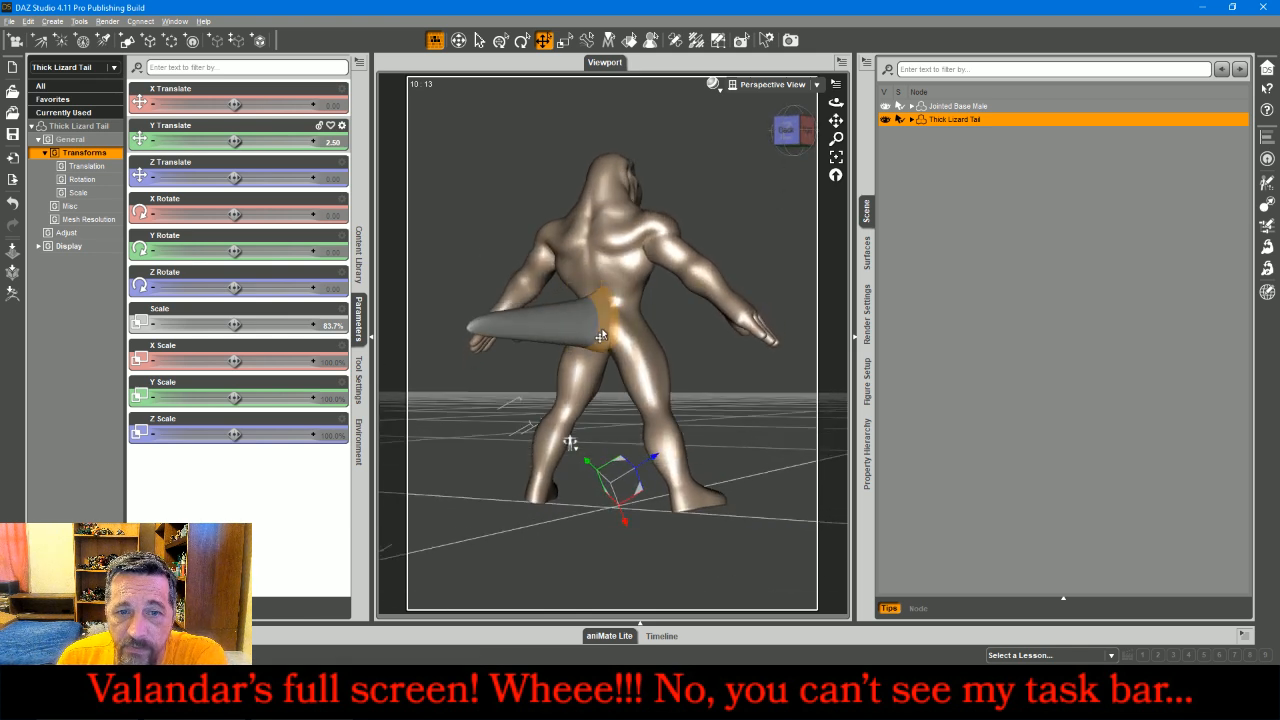
click(600, 336)
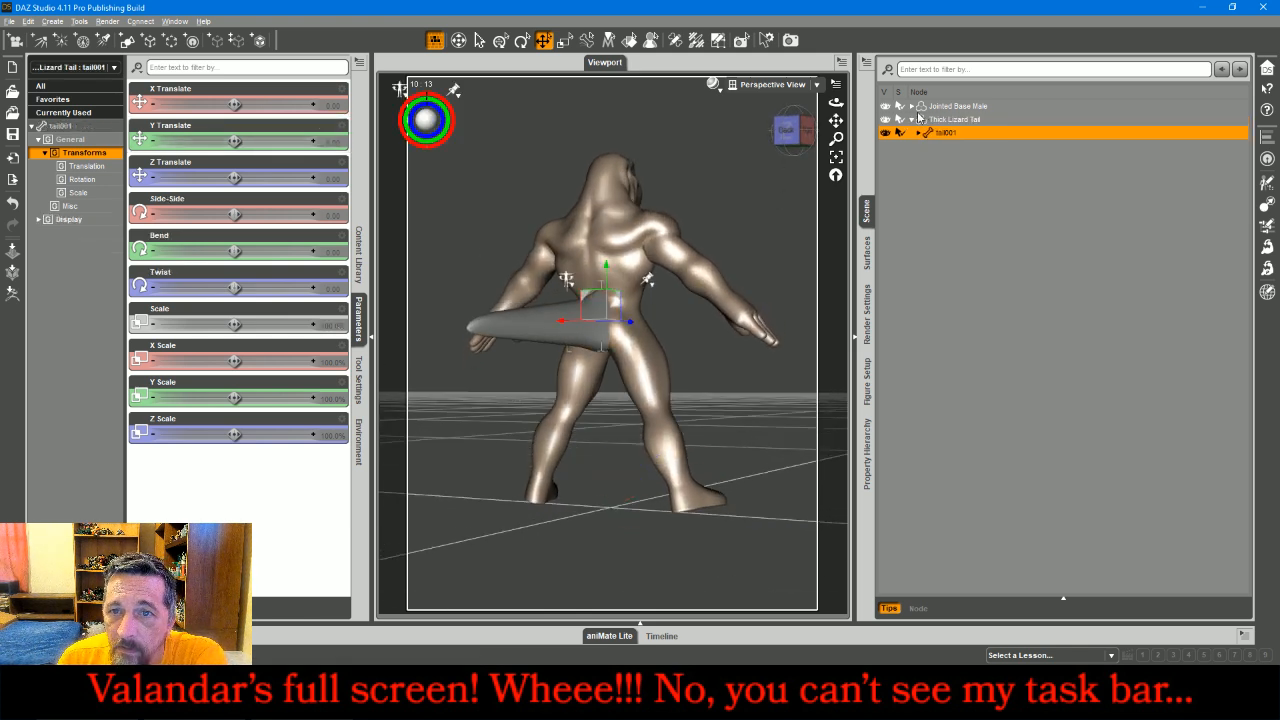
click(610, 322)
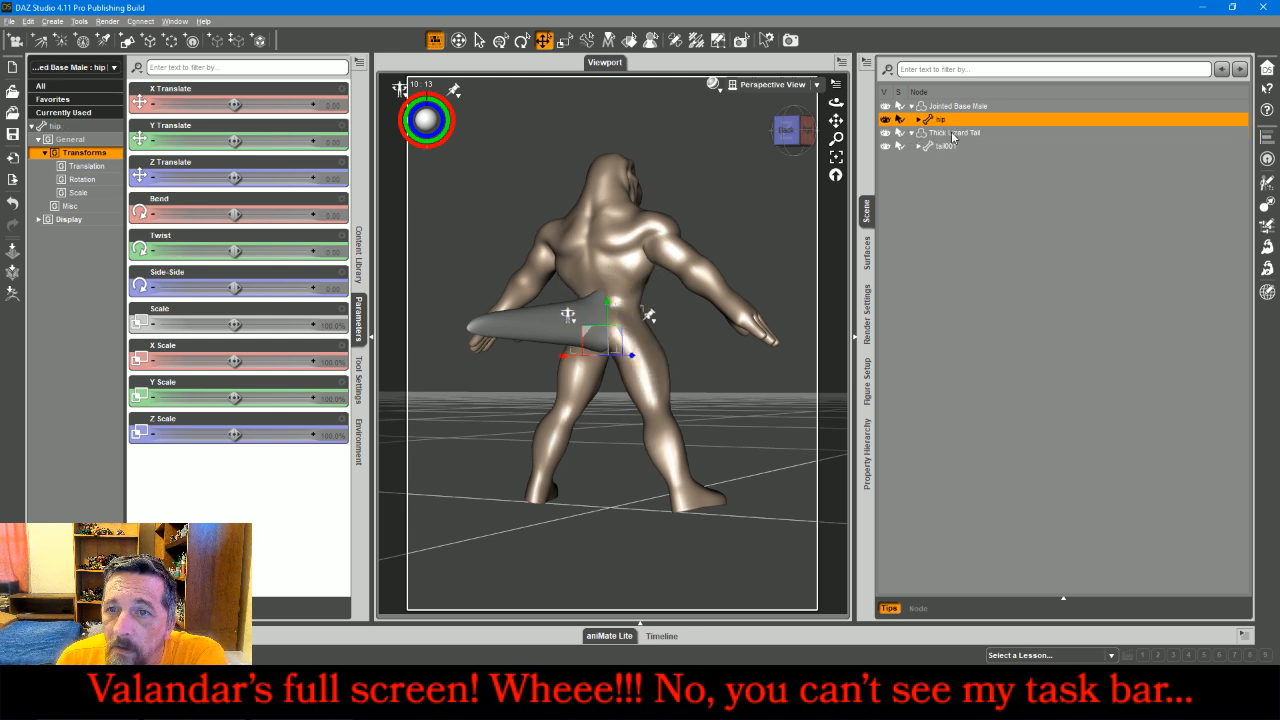
drag(953, 133, 945, 121)
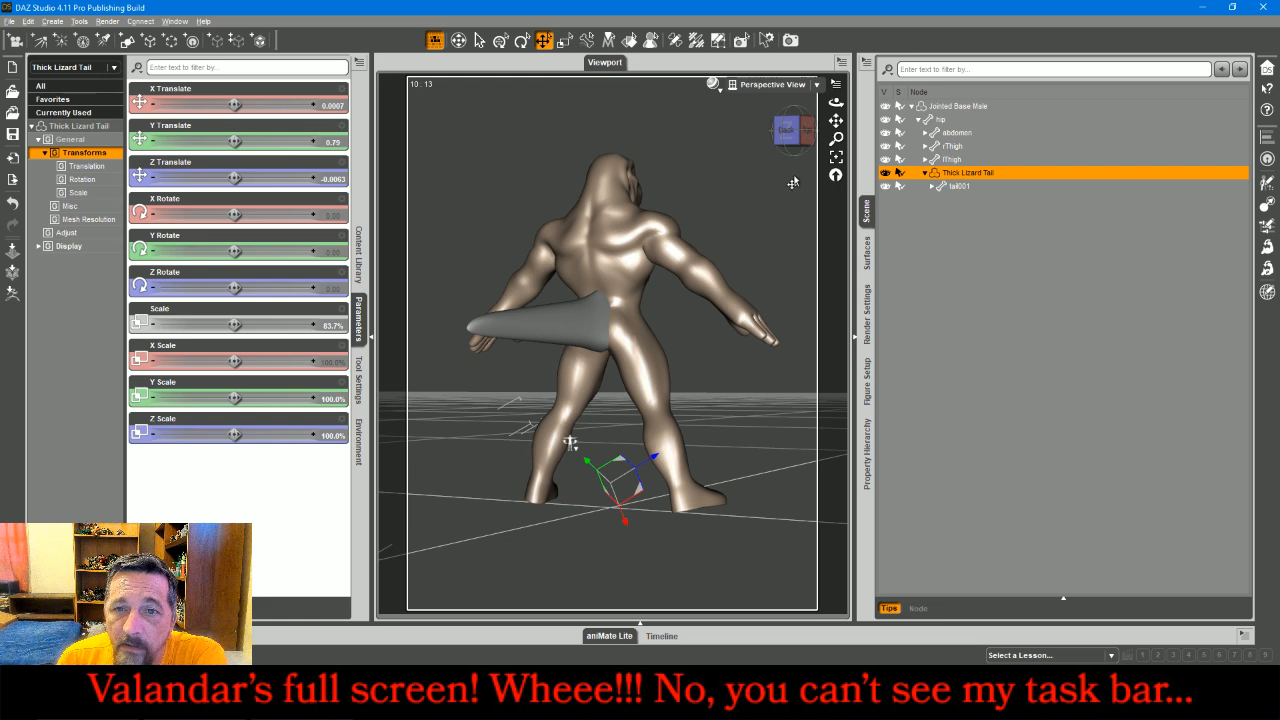
click(804, 133)
mouse_move(794, 131)
mouse_down()
mouse_move(814, 132)
mouse_move(788, 142)
mouse_up()
click(967, 354)
click(786, 140)
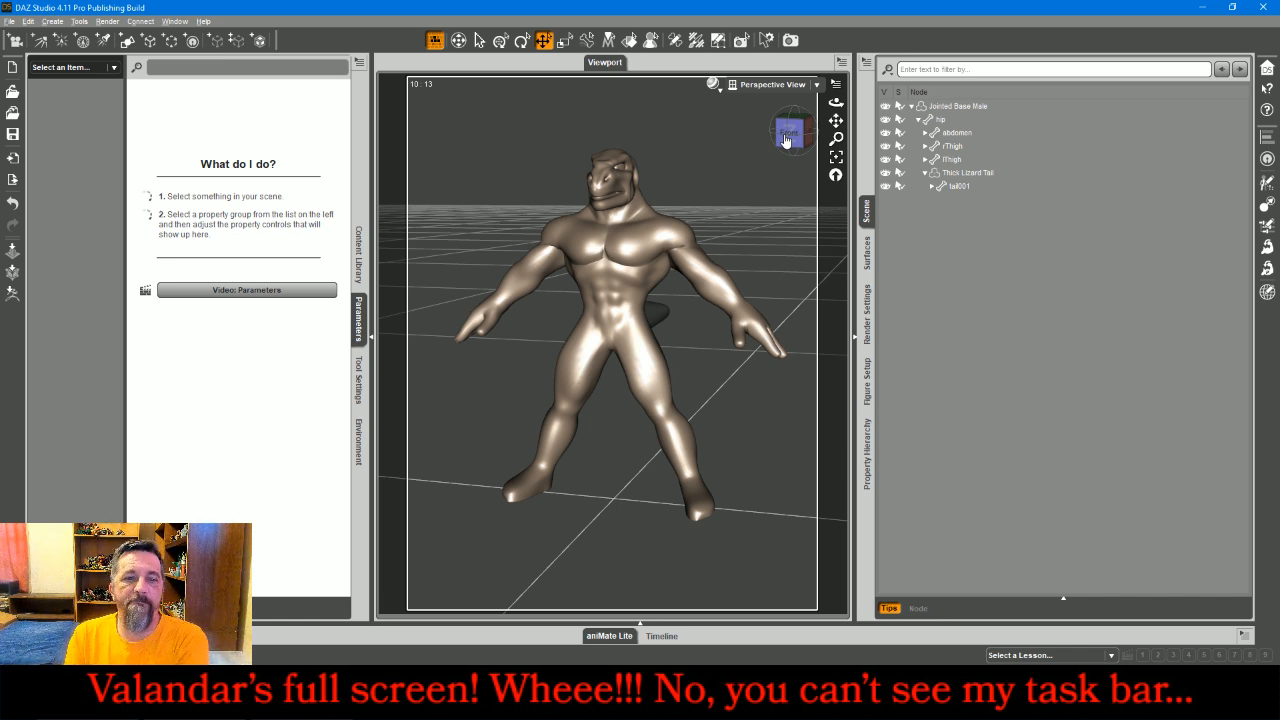
- Browse the MiniatureBaseGeo Props folder down to the great axes
click(358, 255)
click(189, 134)
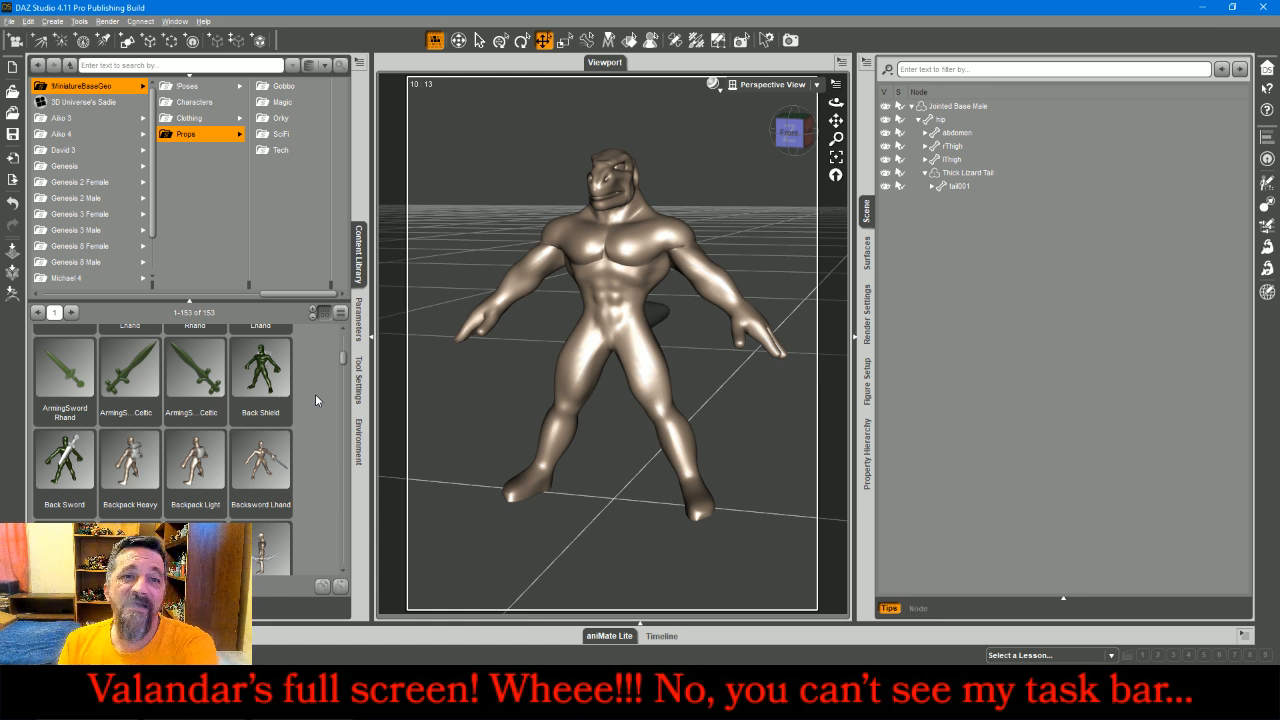
scroll(312, 397, down, 3)
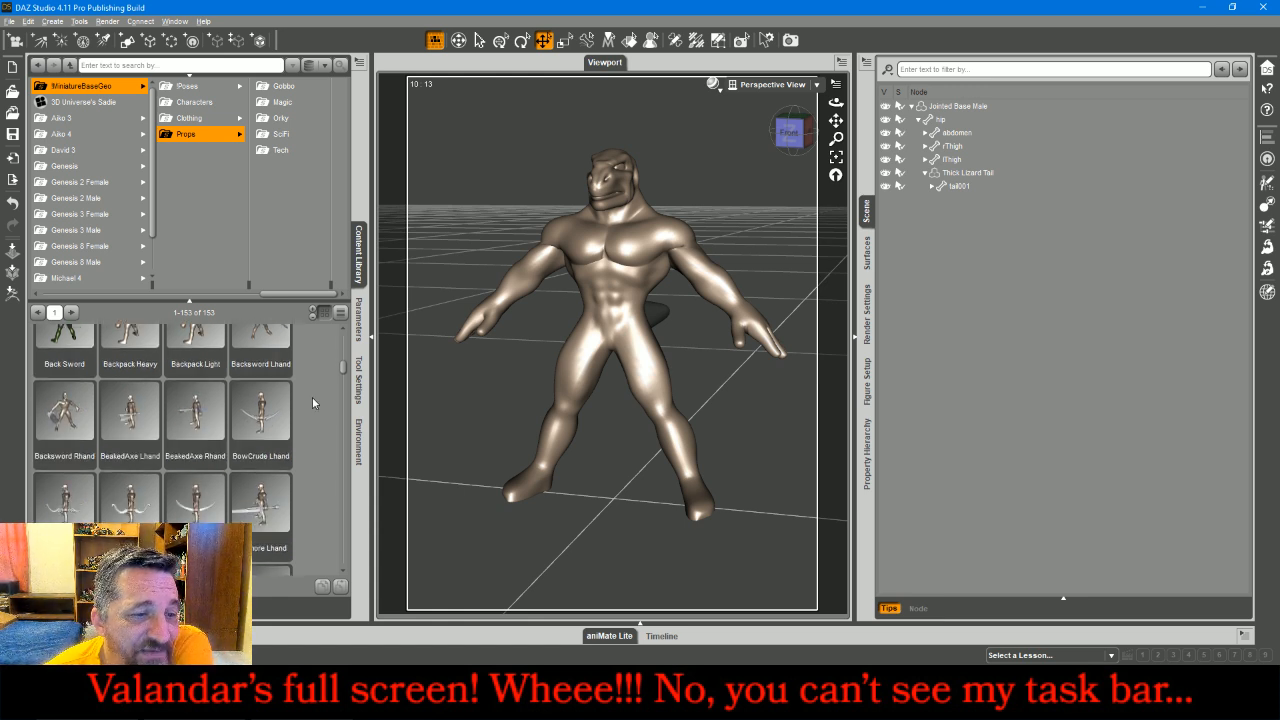
scroll(312, 397, down, 3)
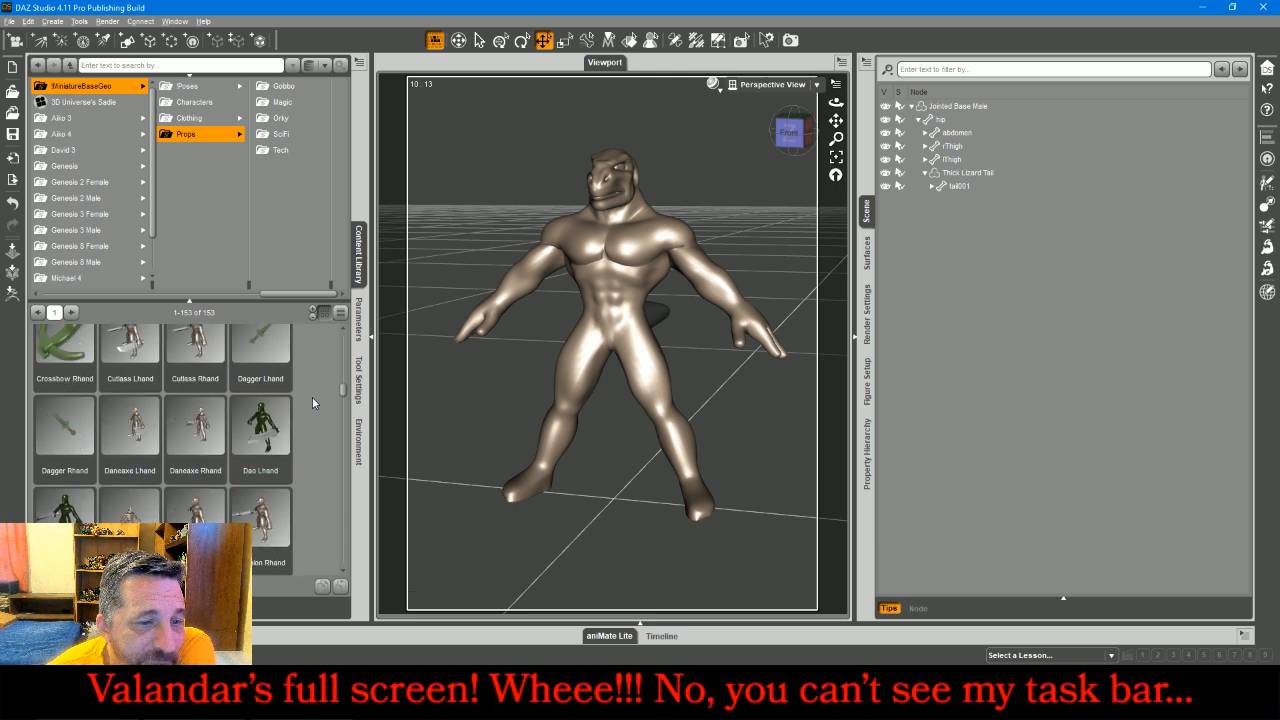
scroll(312, 402, down, 3)
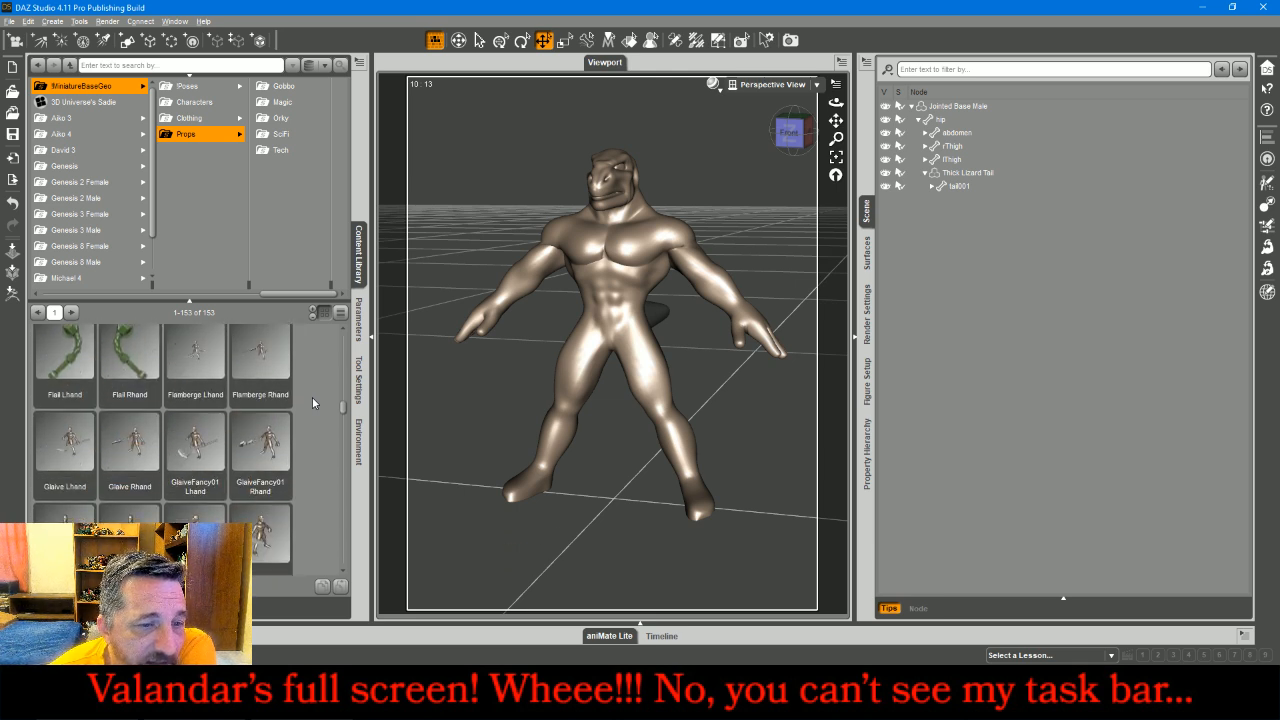
scroll(311, 400, down, 3)
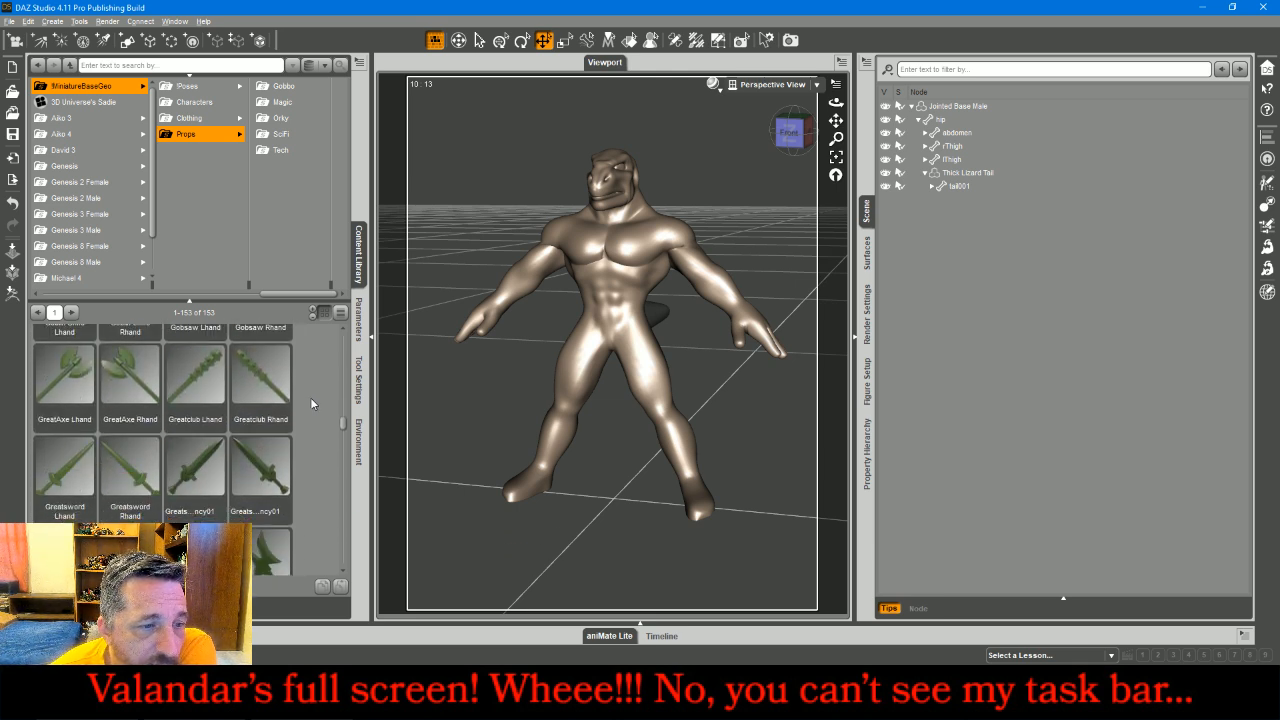
double_click(128, 385)
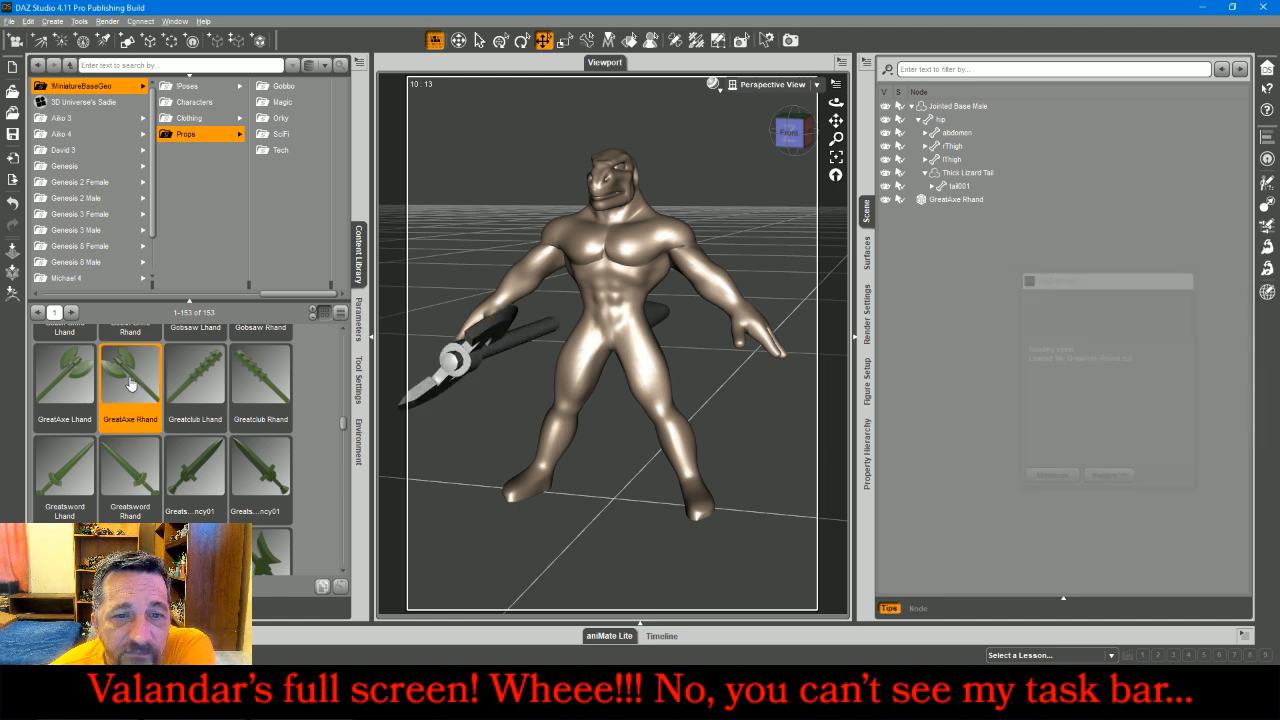
click(459, 374)
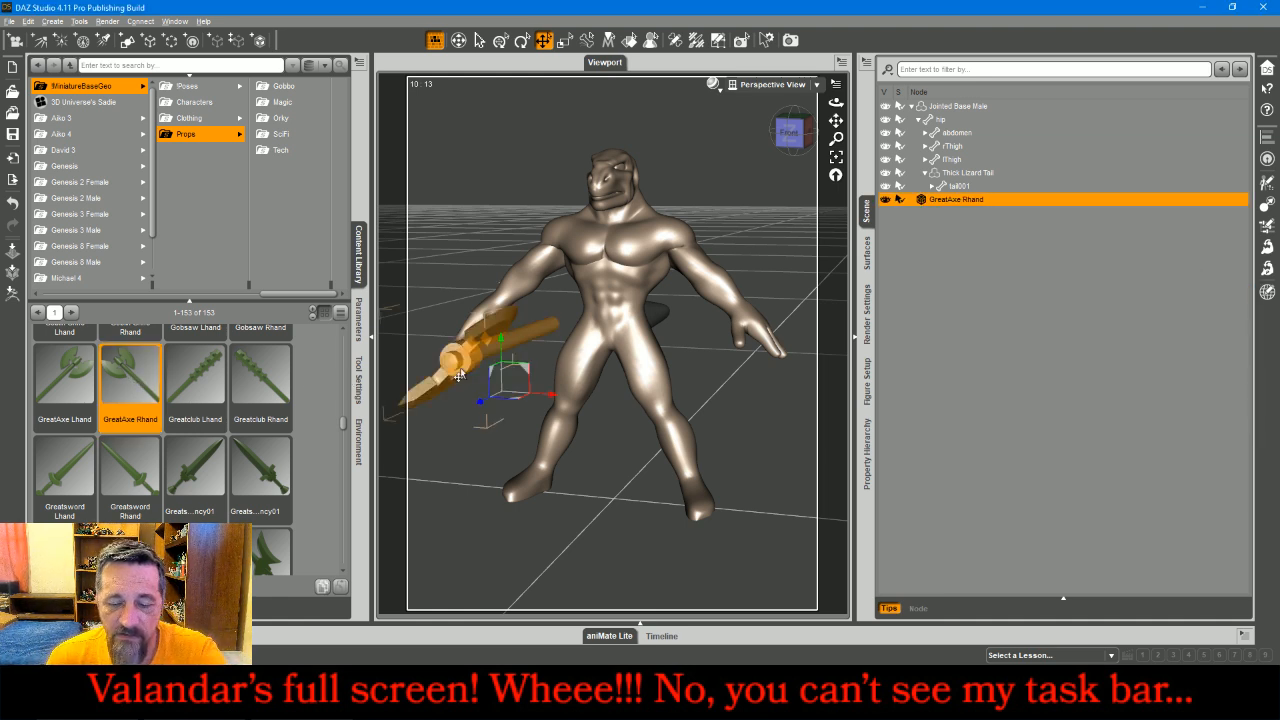
key(Delete)
- Load the GreatAxe Rhand prop onto the Jointed Base Male with the whole figure selected
click(952, 109)
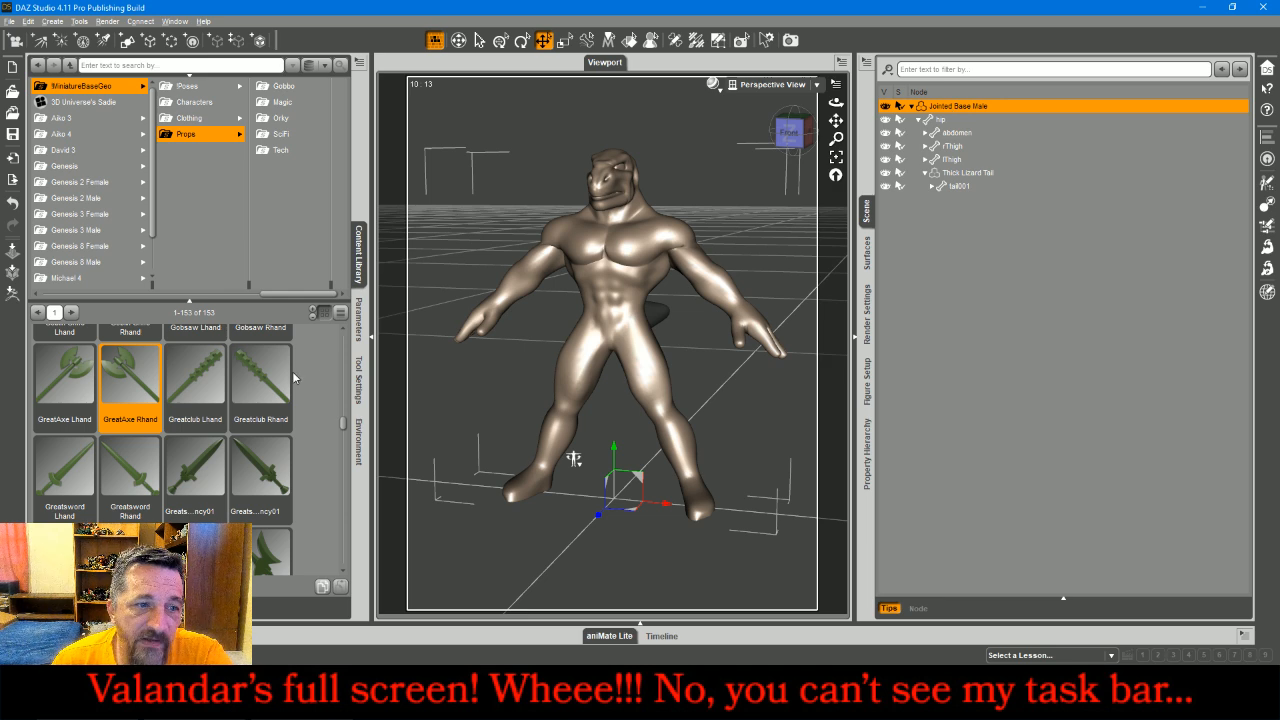
double_click(134, 383)
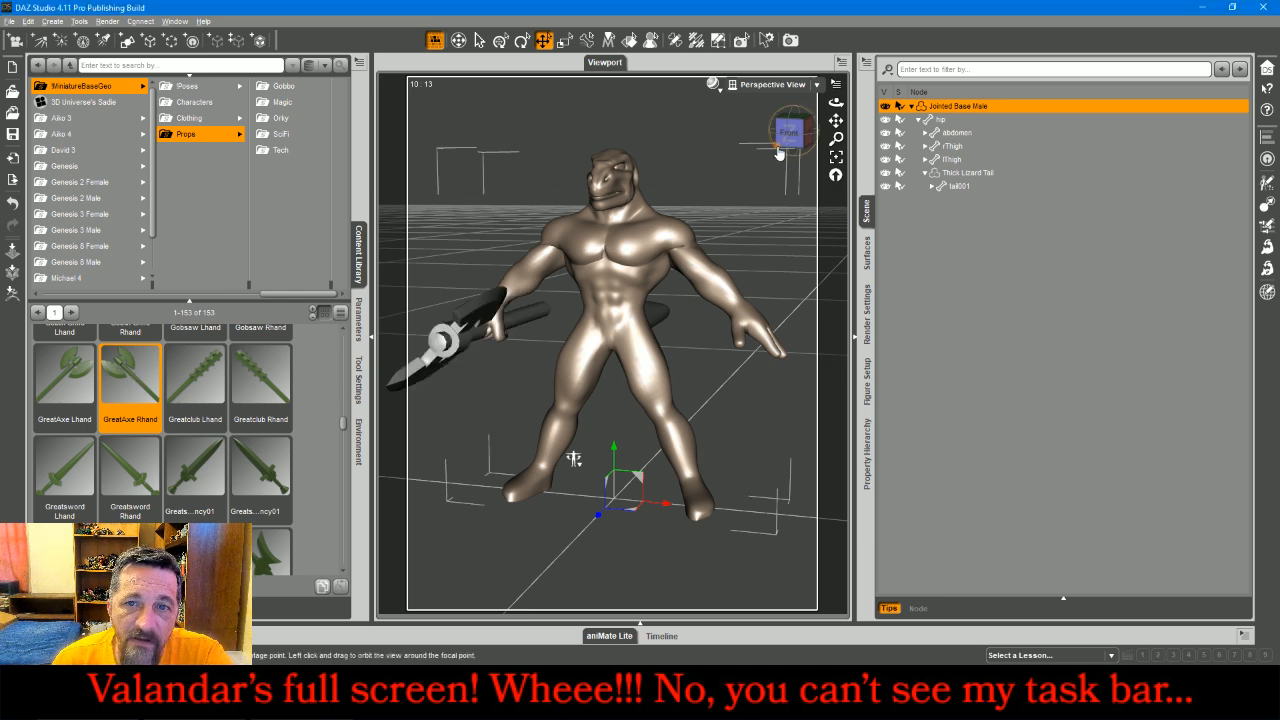
drag(779, 152, 735, 173)
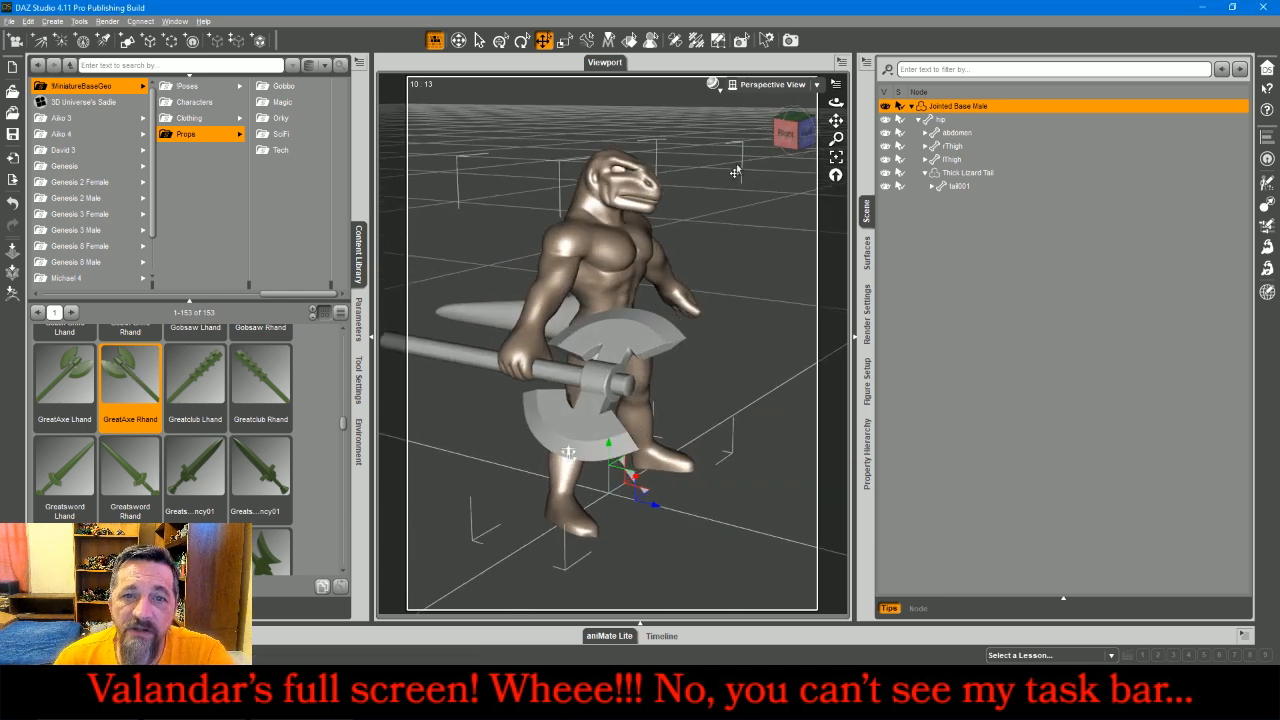
- Set the scale of the figure's head, jaw and both brow bones together to 95%, then deselect them
click(650, 214)
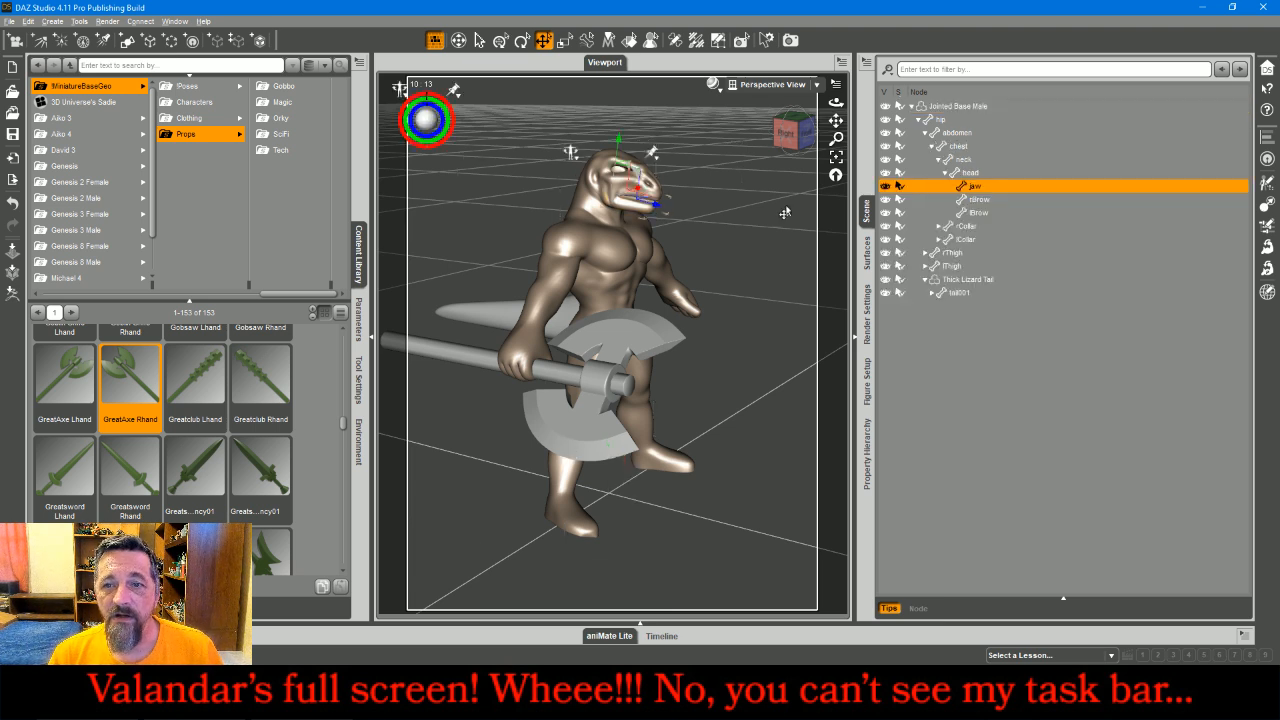
click(975, 212)
shift+click(968, 172)
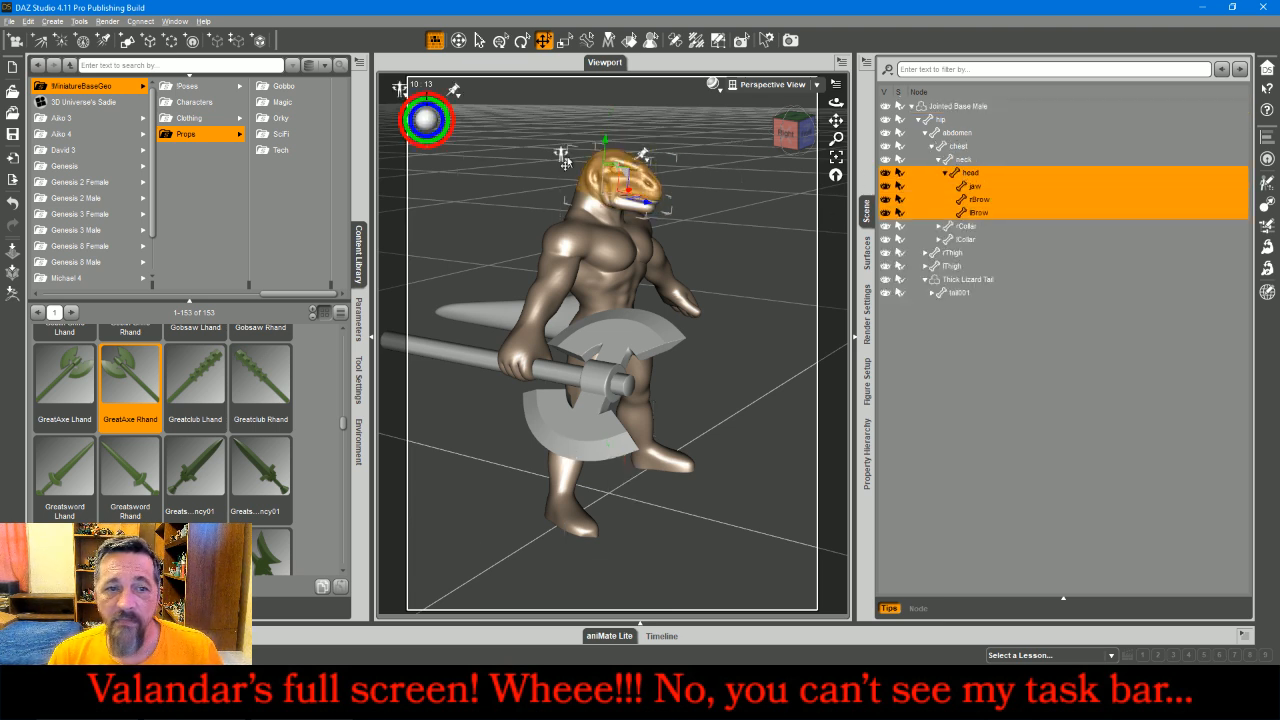
click(358, 318)
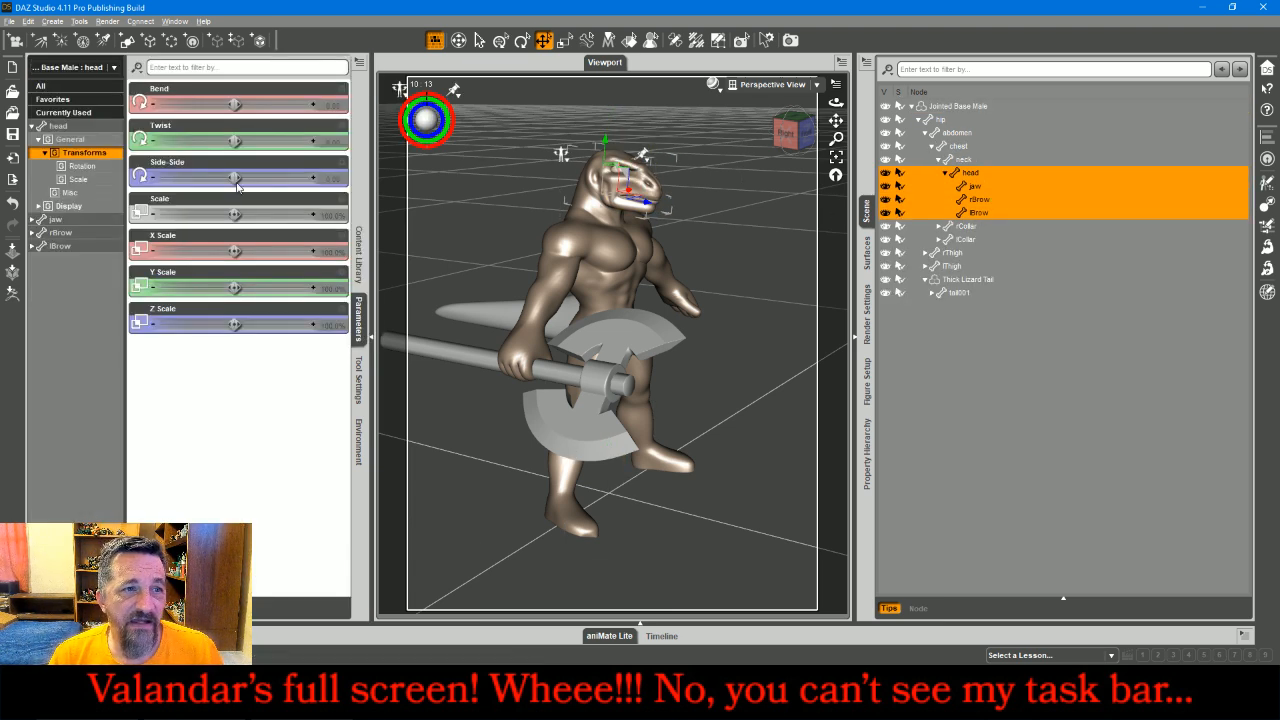
click(90, 88)
click(317, 213)
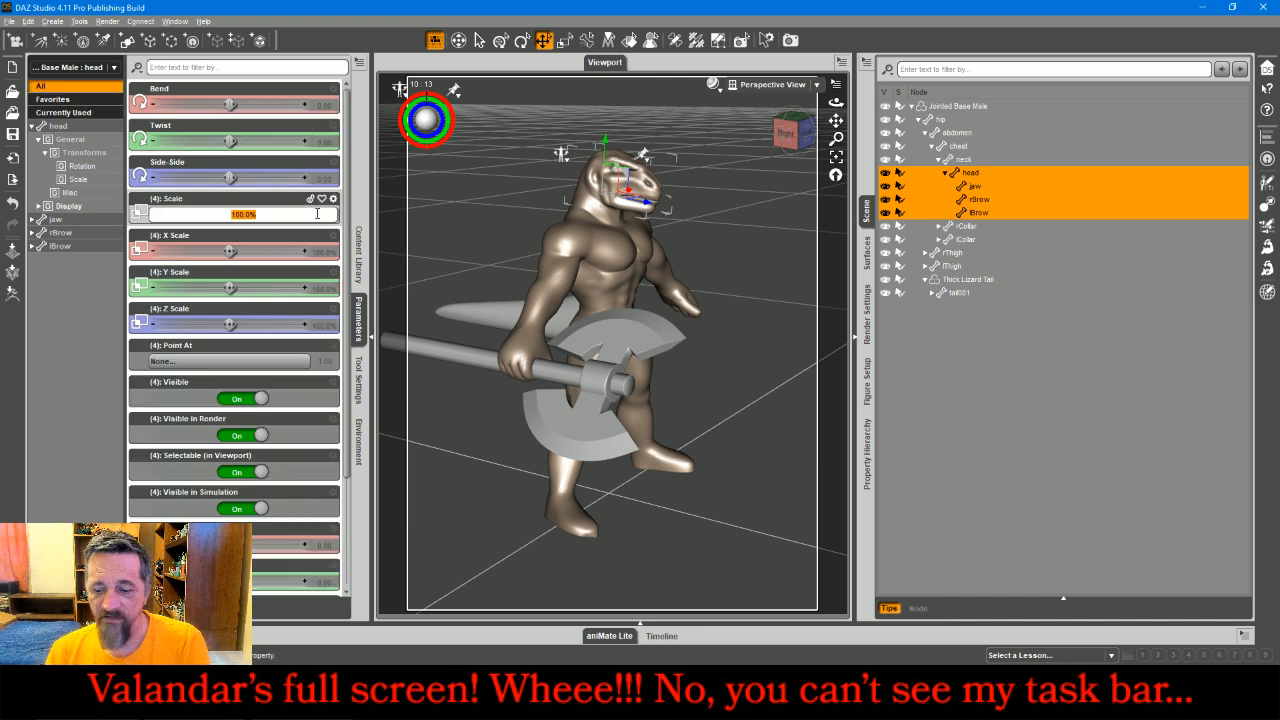
text(95)
key(Return)
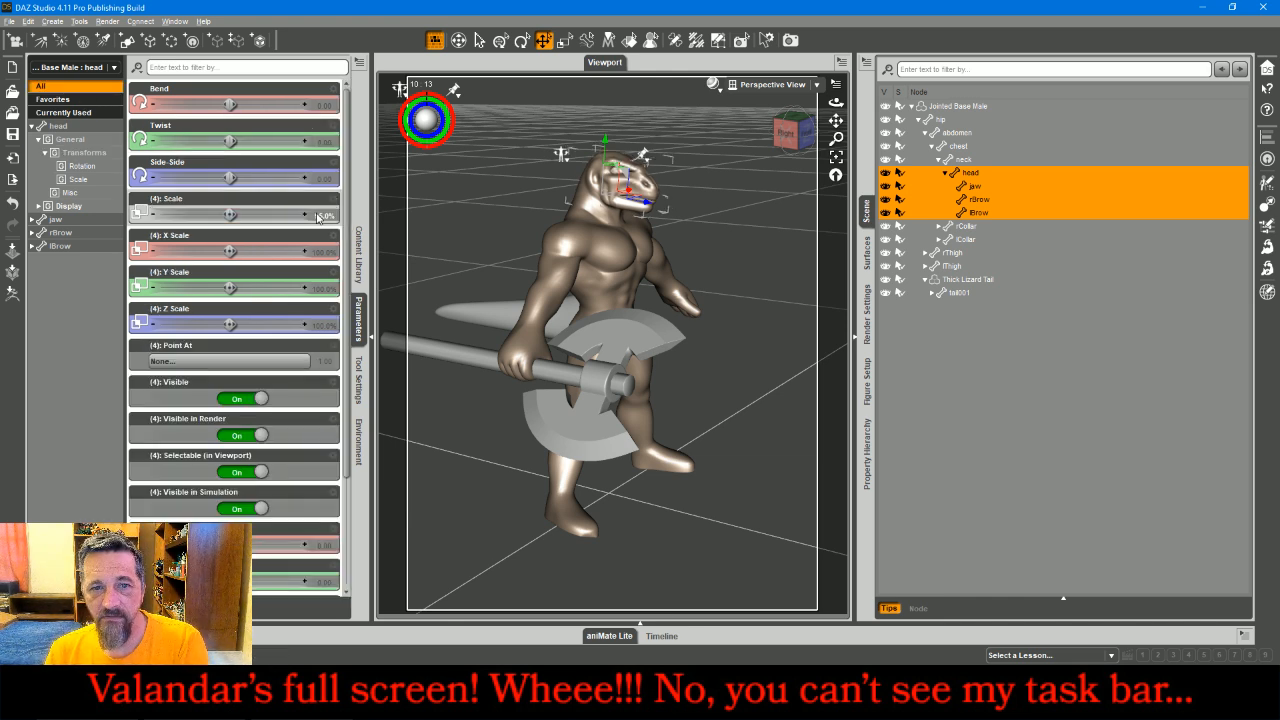
click(979, 426)
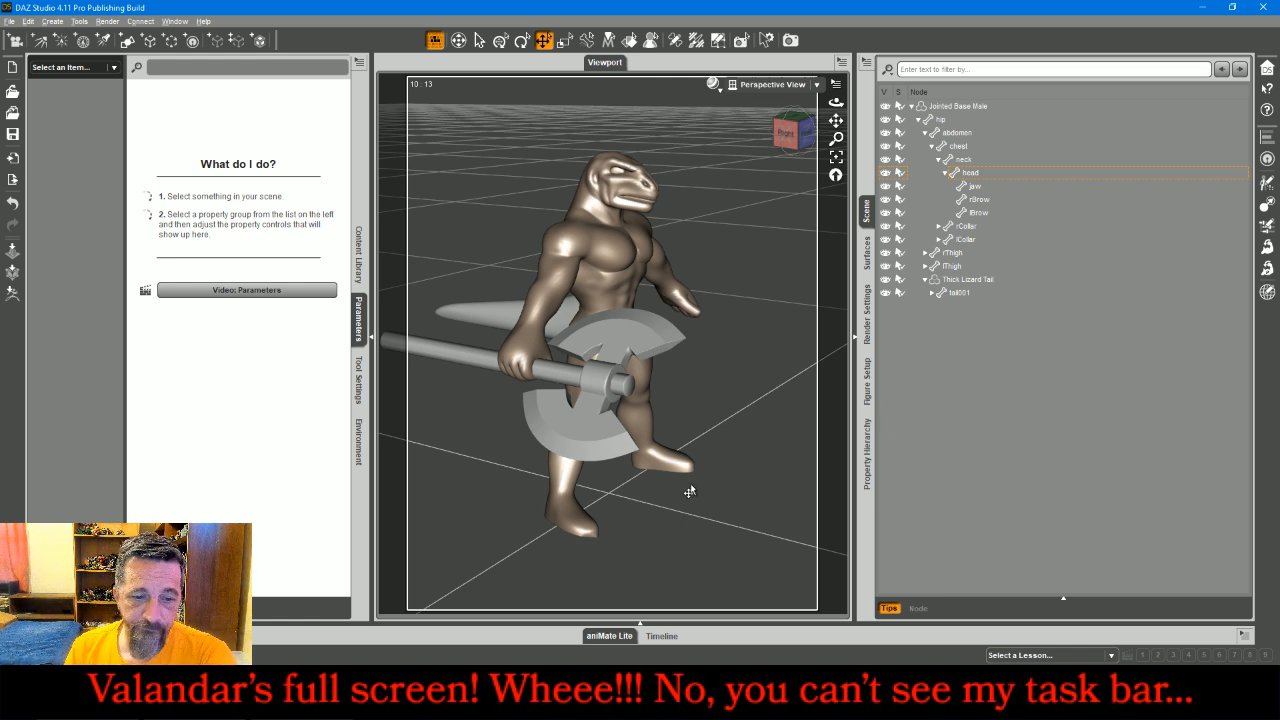
mouse_move(590, 682)
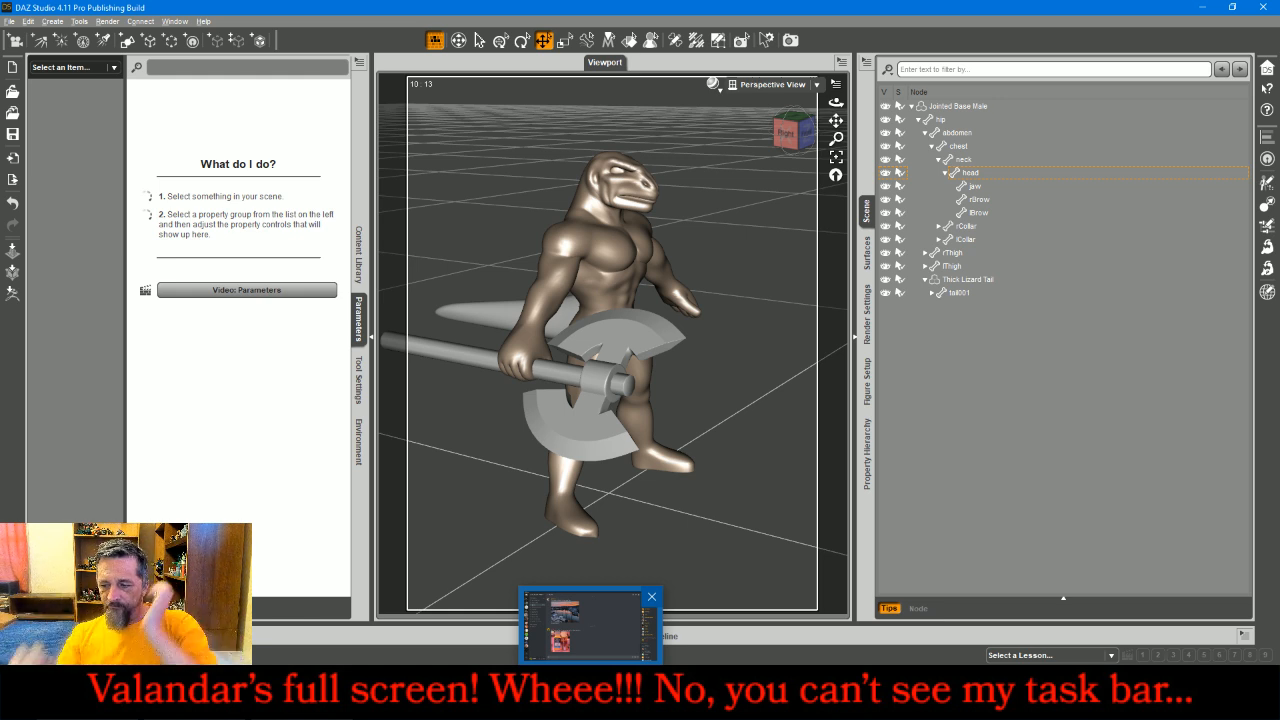
- Load Dragonborn Horns 02 from the MiniatureBaseGeo folder with the Jointed Base Male selected
click(360, 255)
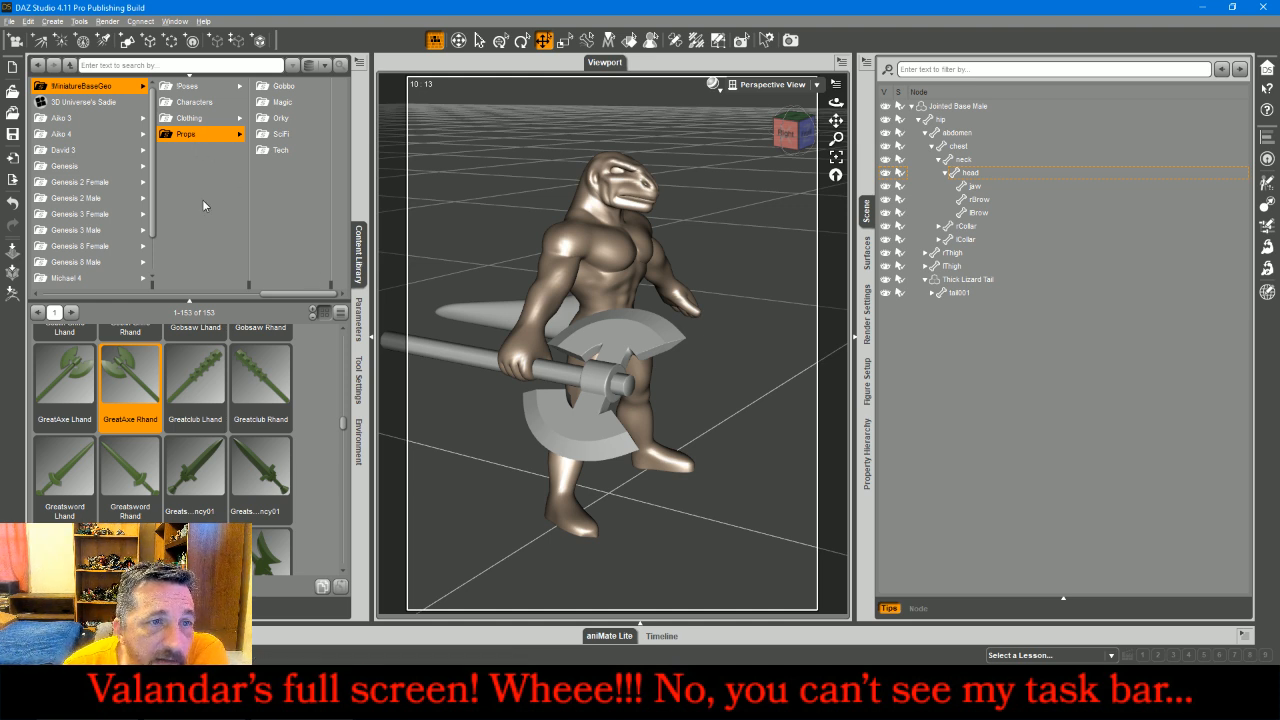
click(96, 90)
scroll(290, 425, up, 2)
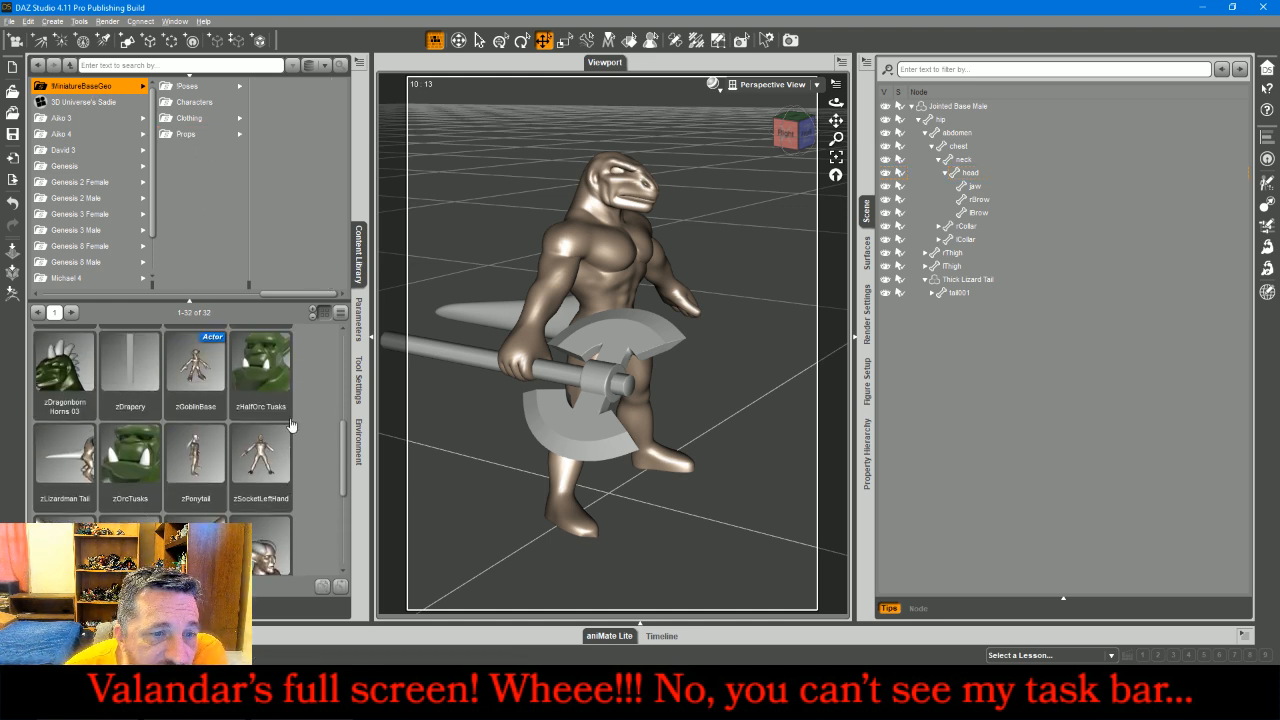
scroll(290, 425, up, 3)
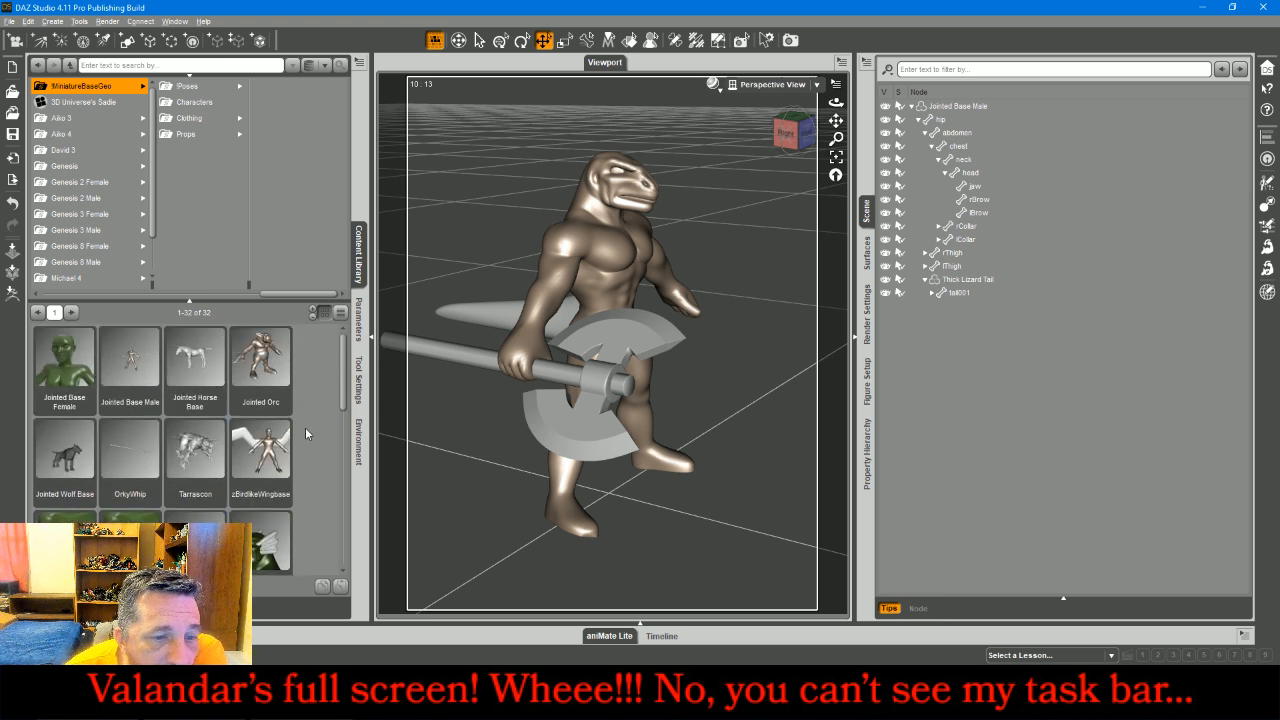
click(960, 108)
double_click(258, 535)
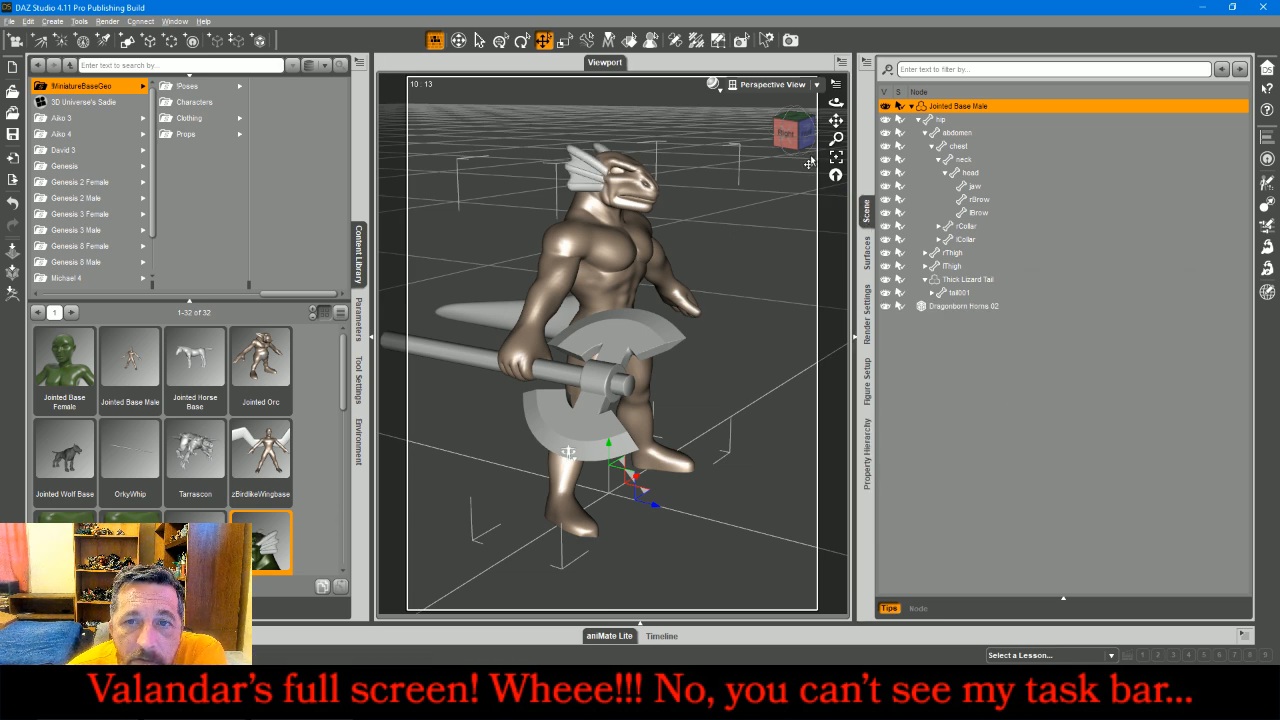
drag(796, 142, 726, 124)
drag(574, 454, 571, 450)
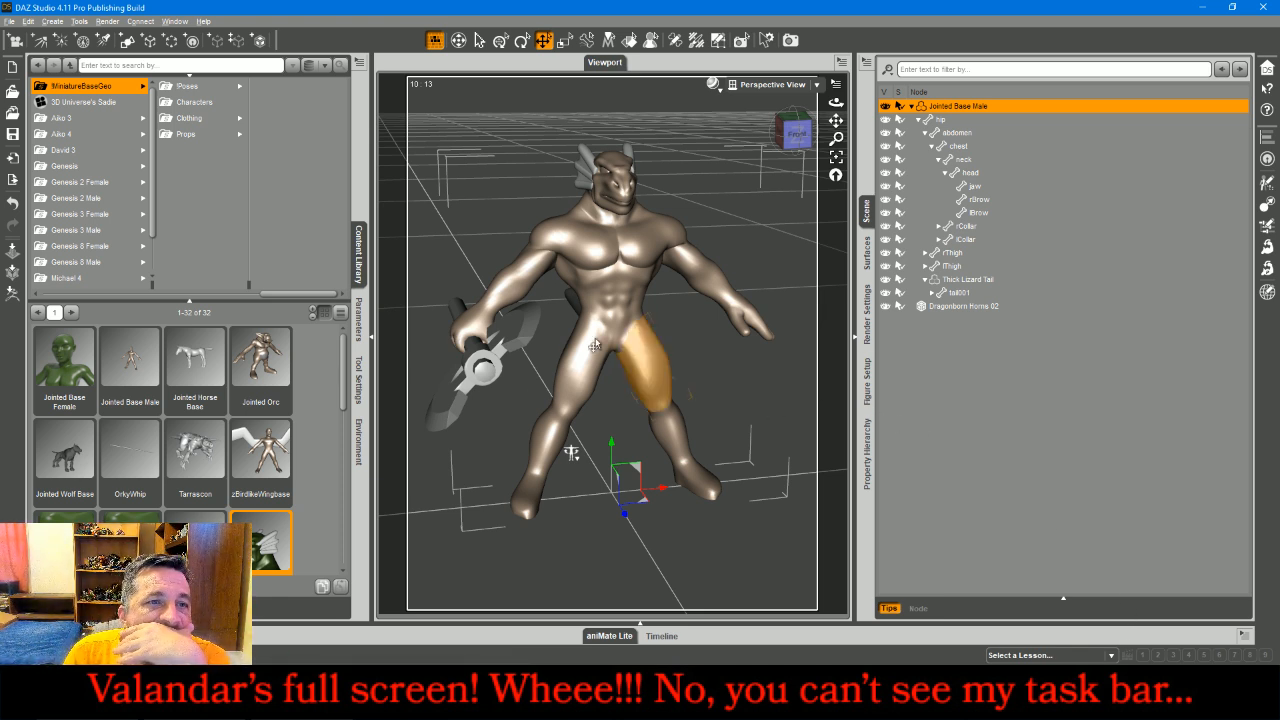
- Load the CultBootcuffs from the Dan clothing folder onto the Jointed Base Male
click(200, 119)
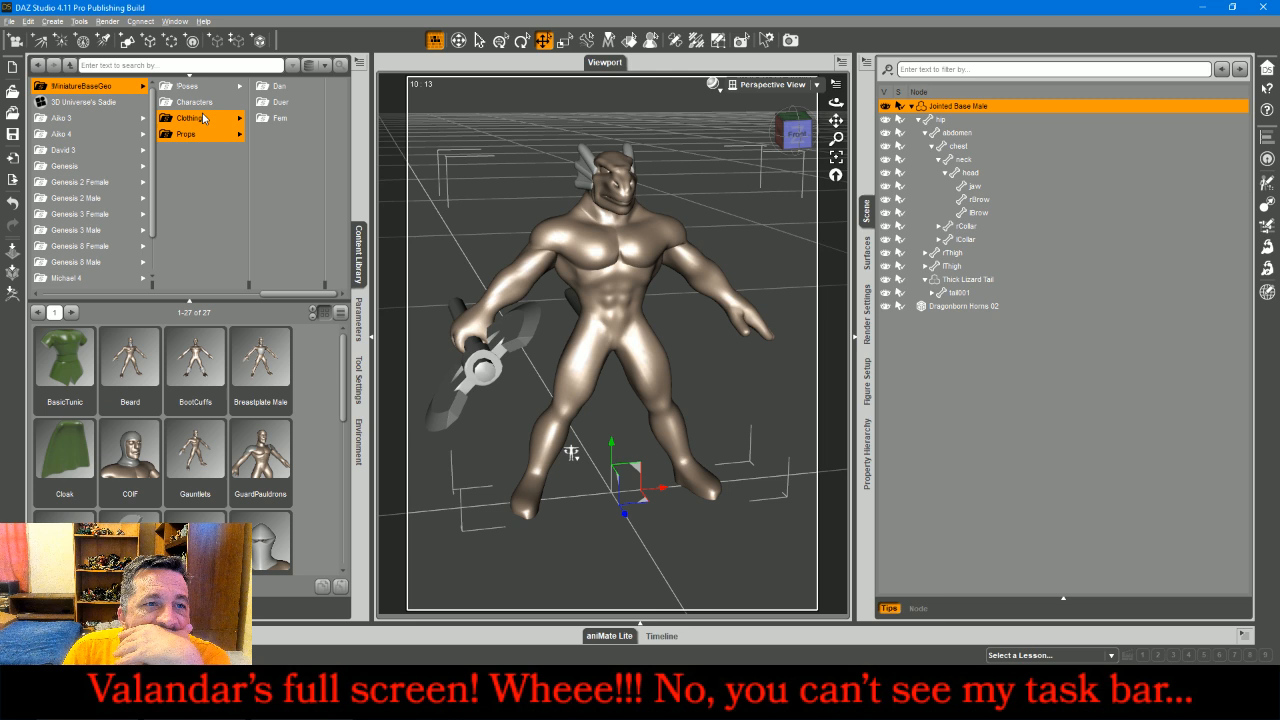
click(279, 86)
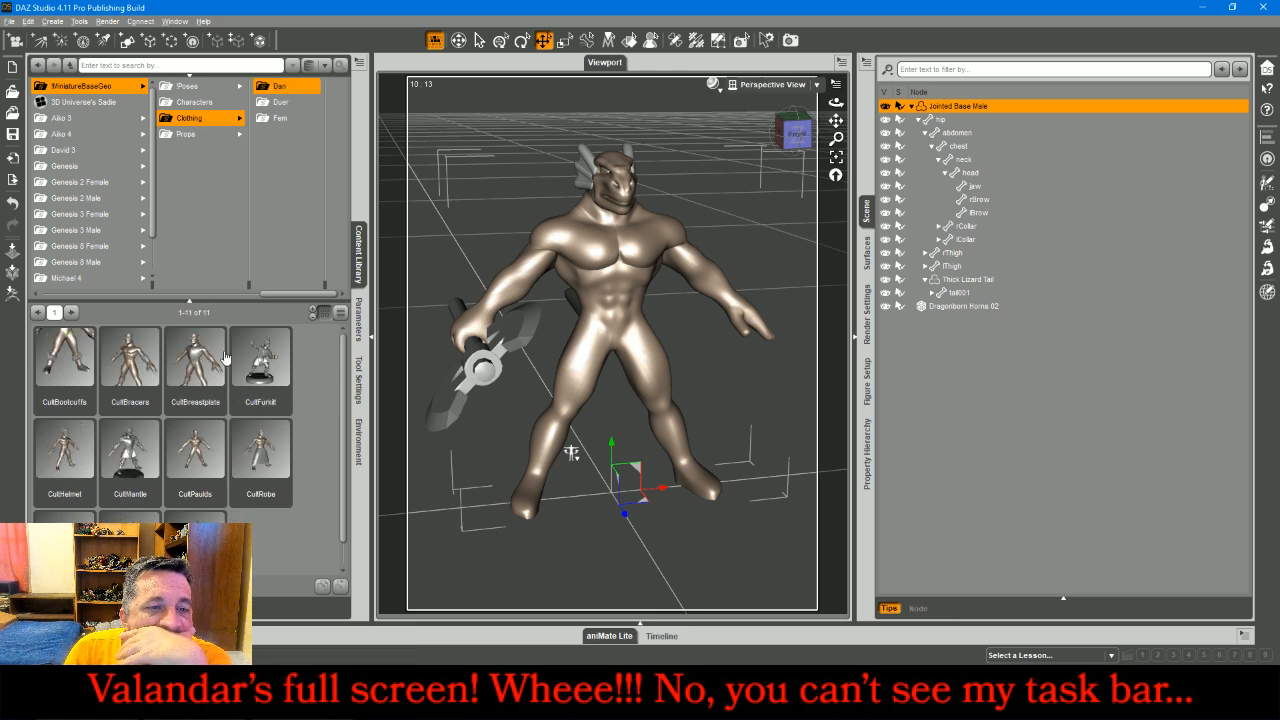
double_click(63, 358)
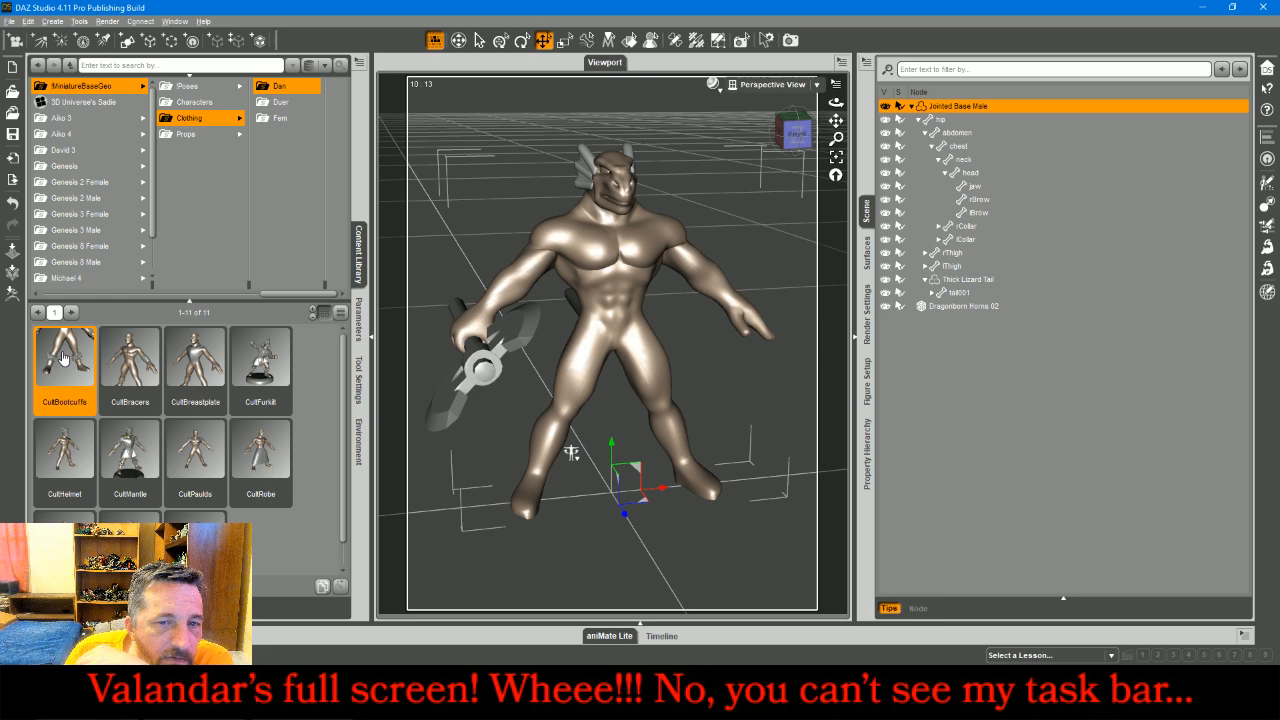
click(803, 133)
middle_drag(569, 467, 570, 465)
drag(803, 133, 783, 148)
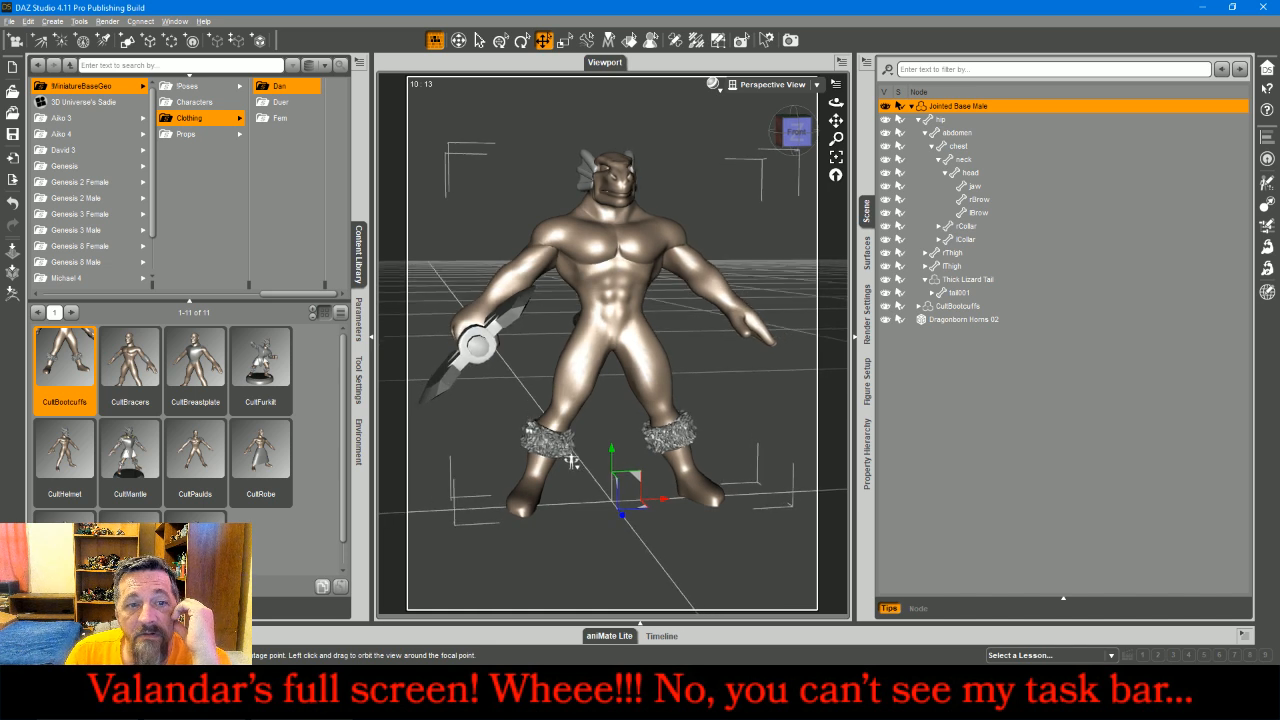
- Load the TunicSkirt from the MiniatureBaseGeo Clothing folder onto the Jointed Base Male
click(207, 123)
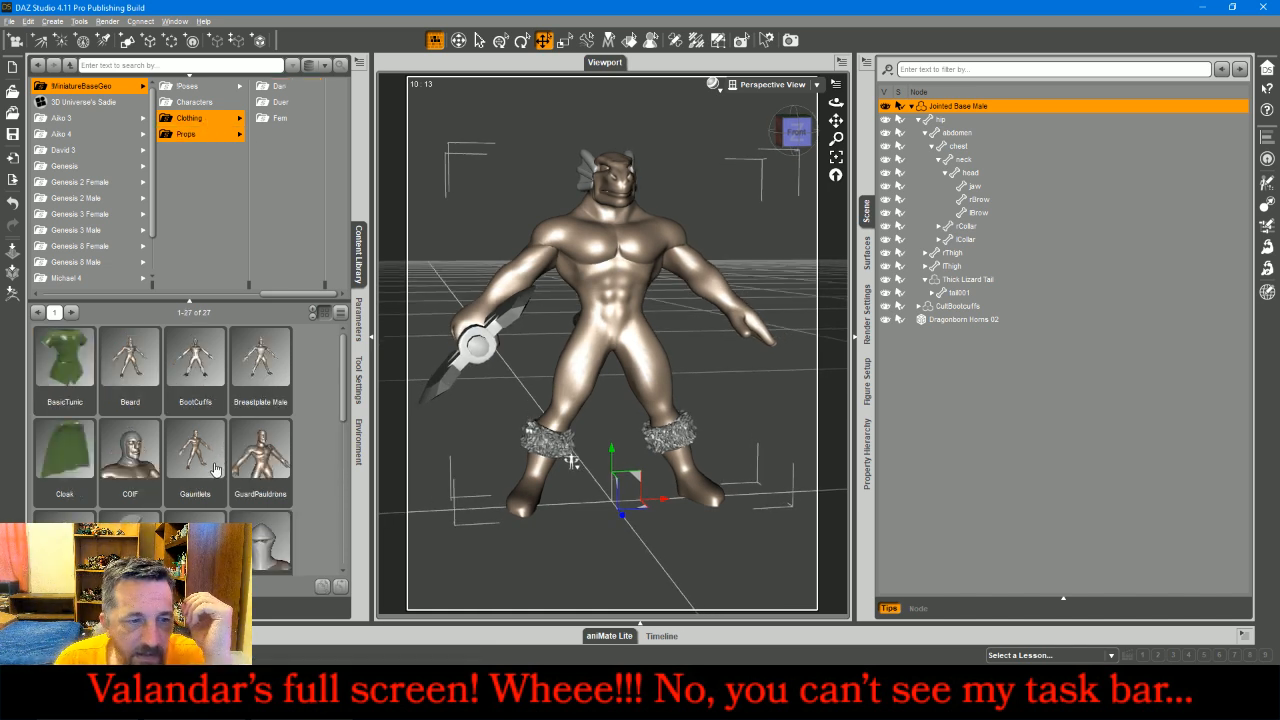
scroll(232, 444, down, 3)
scroll(232, 444, down, 1)
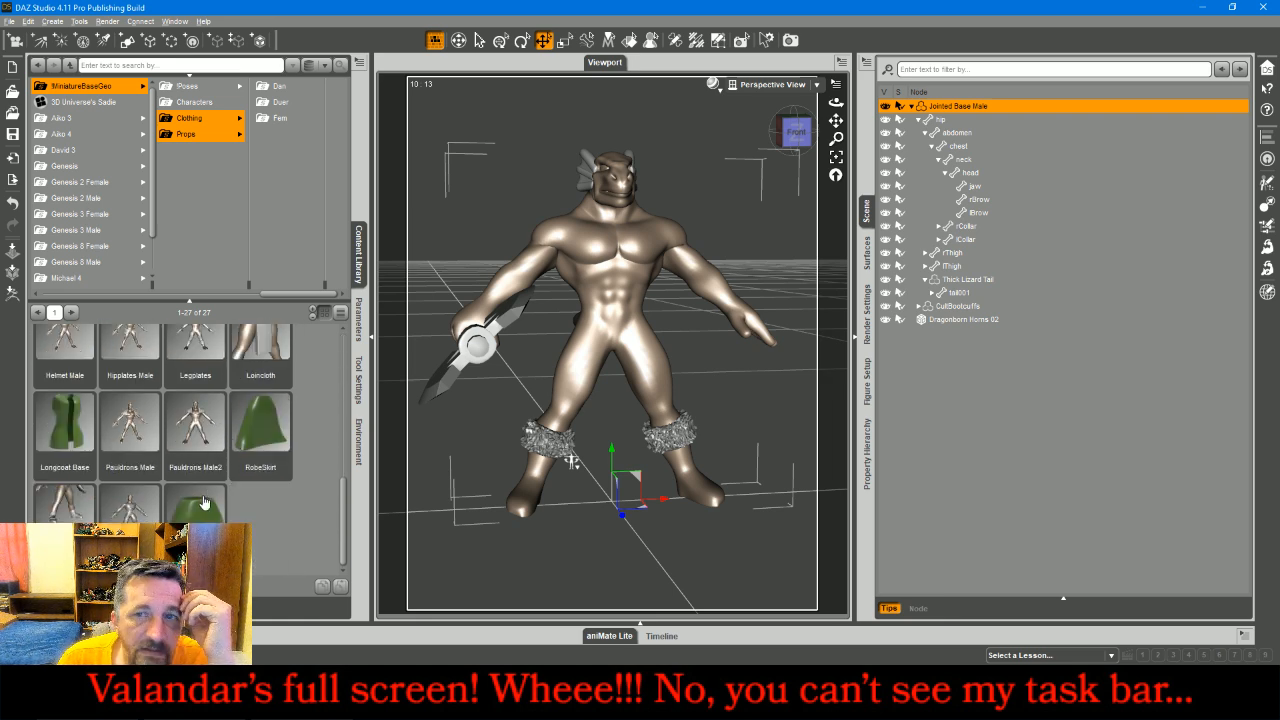
double_click(203, 502)
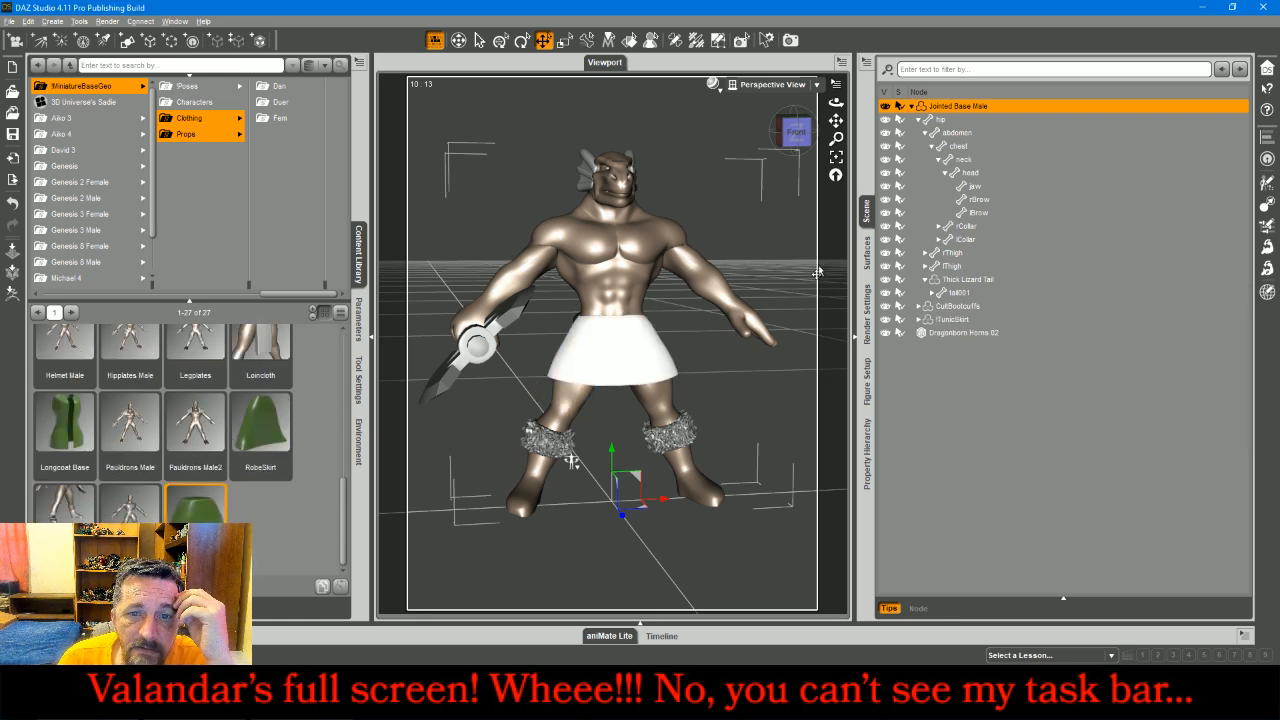
drag(803, 148, 895, 136)
mouse_move(567, 465)
mouse_down()
mouse_move(505, 462)
mouse_move(572, 457)
mouse_up()
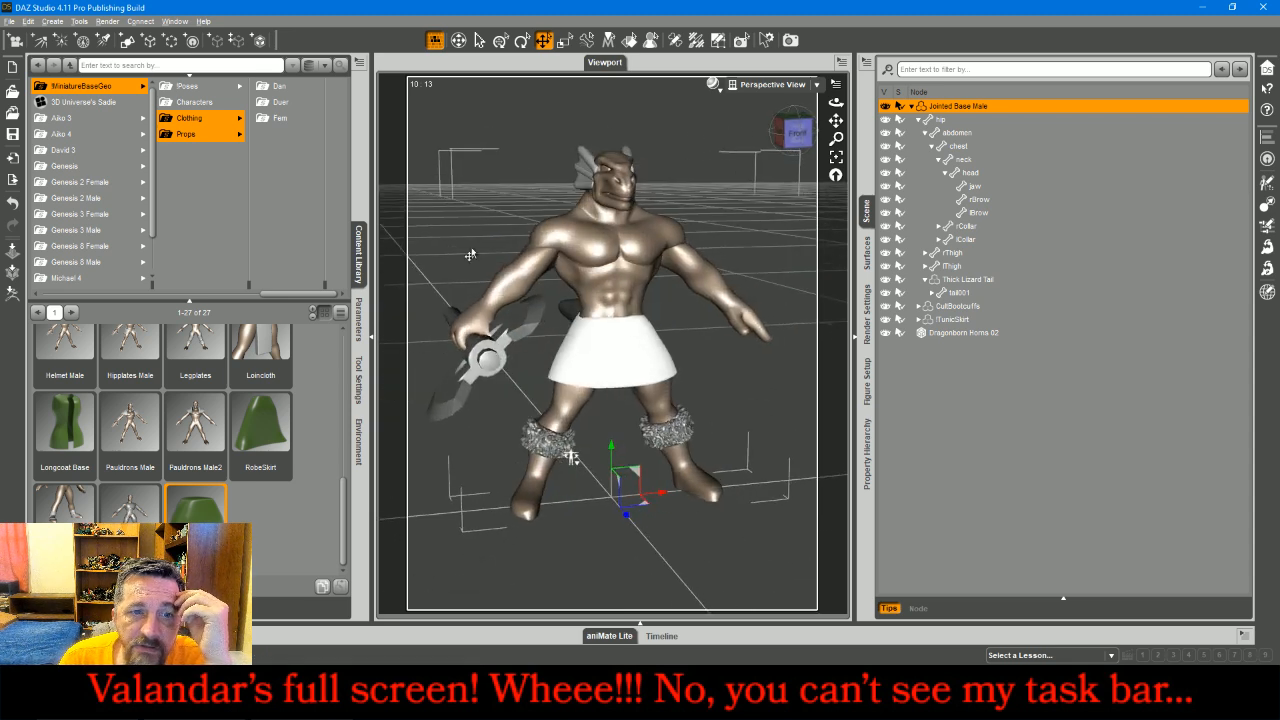
- Try the SmoothTorso modifier at 100% on the Jointed Base Male and return it to 0%
click(357, 320)
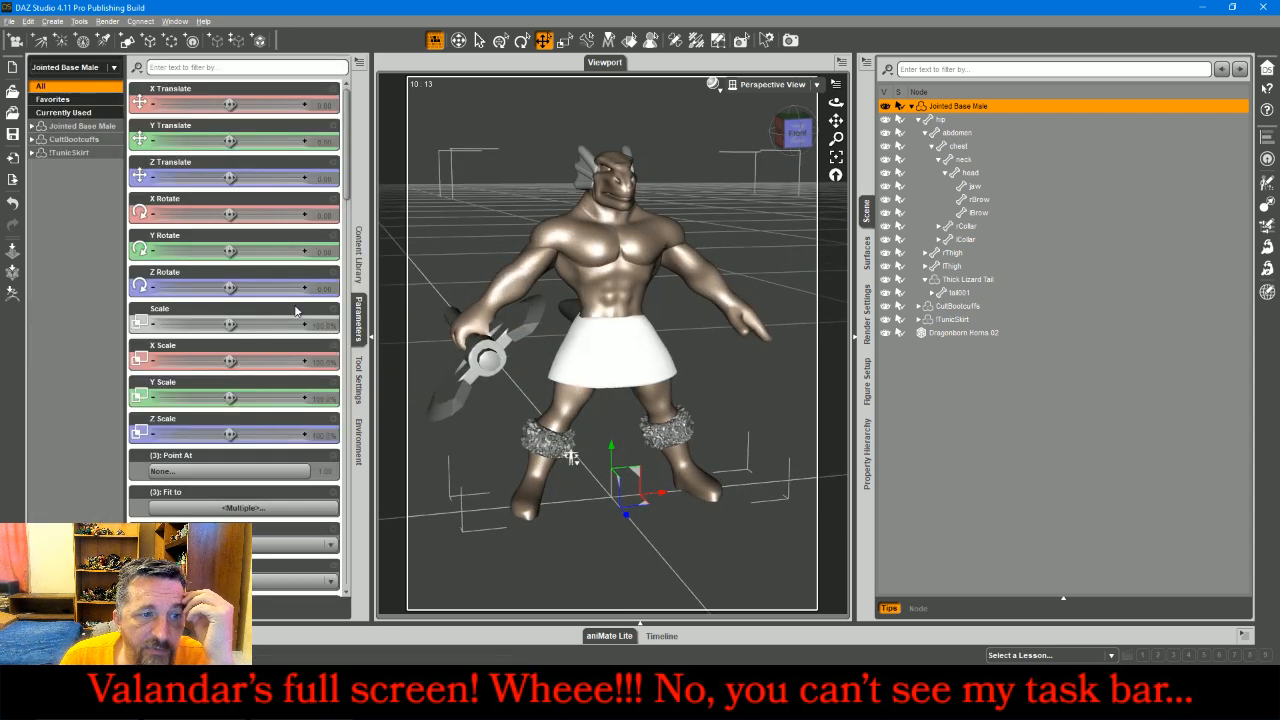
click(31, 126)
click(67, 169)
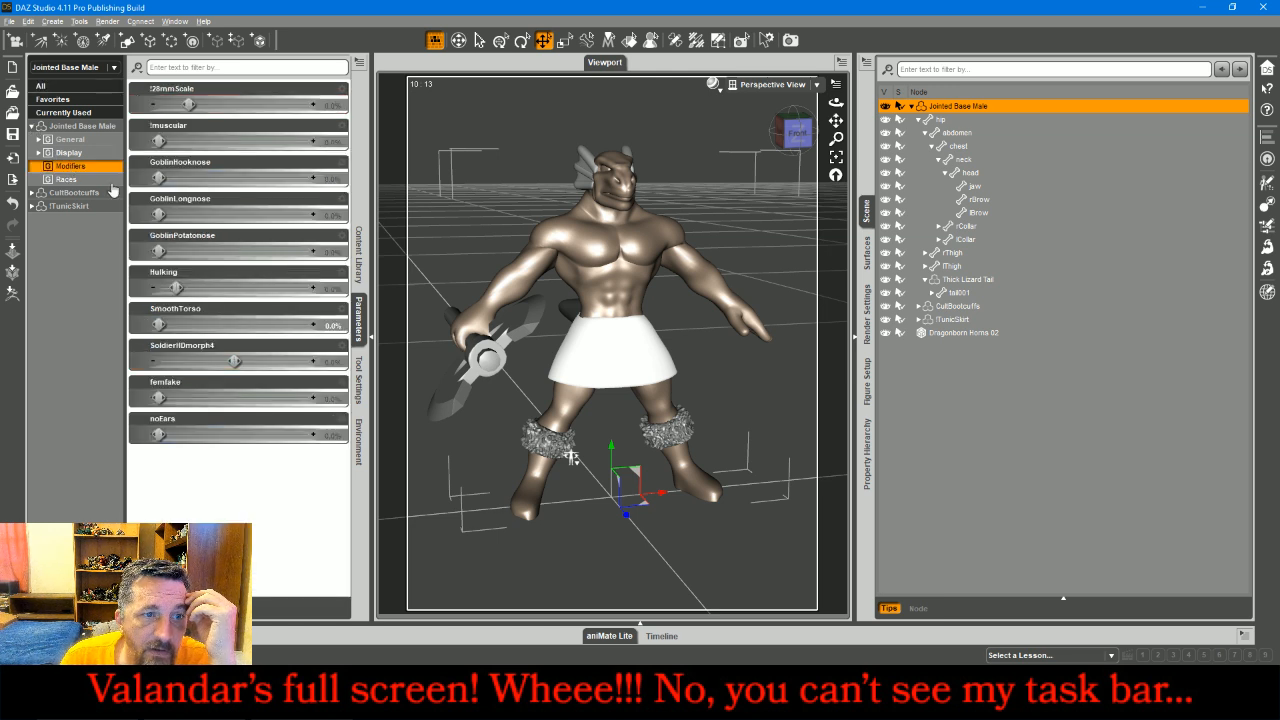
drag(163, 324, 336, 323)
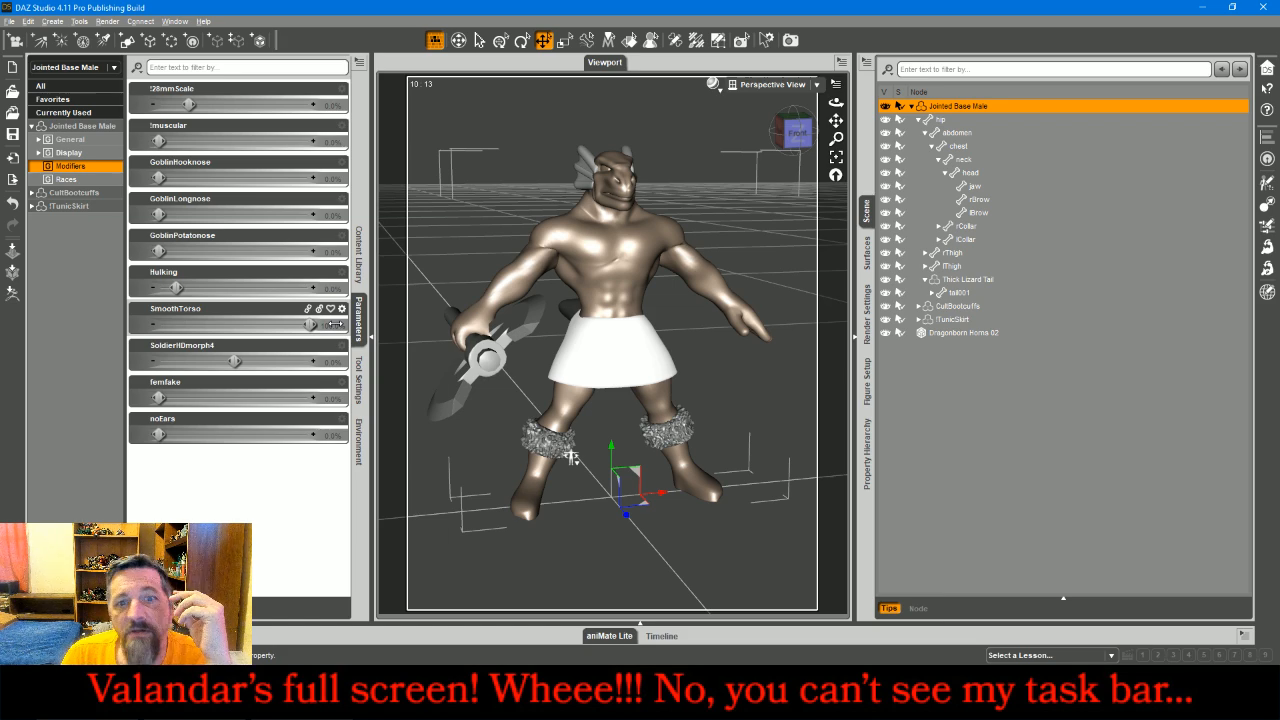
drag(797, 134, 884, 138)
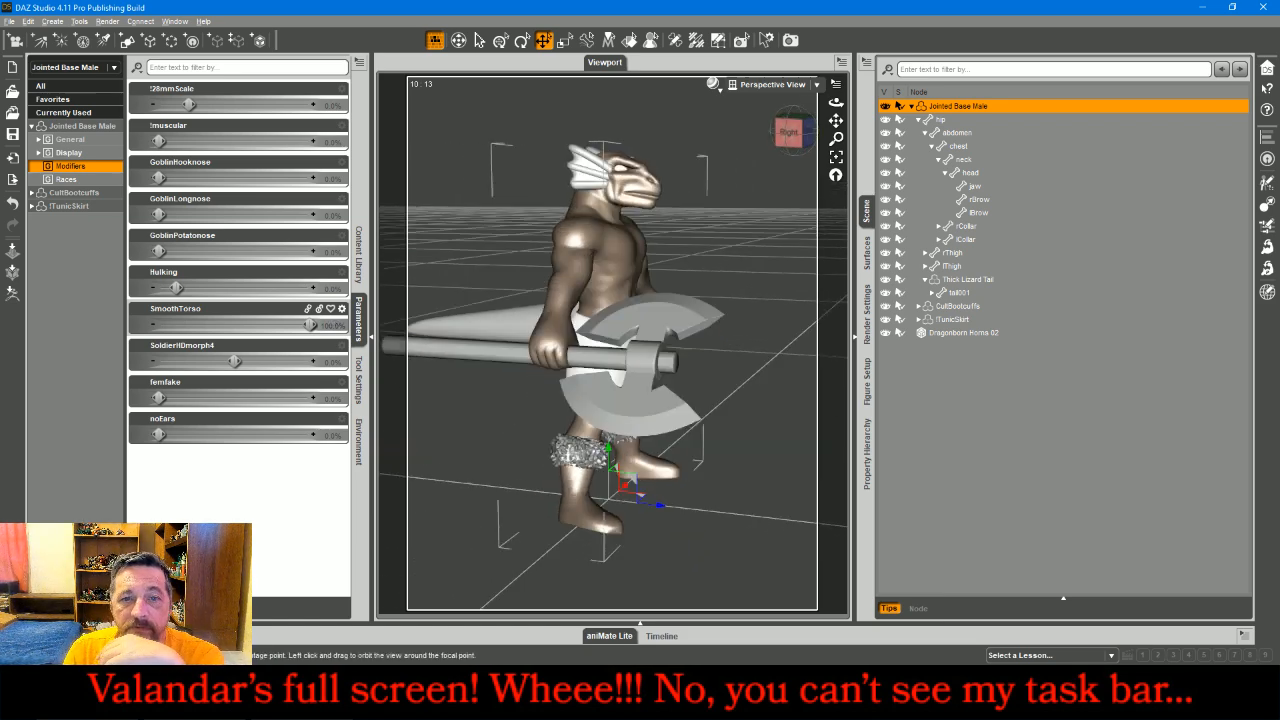
middle_drag(572, 461, 572, 461)
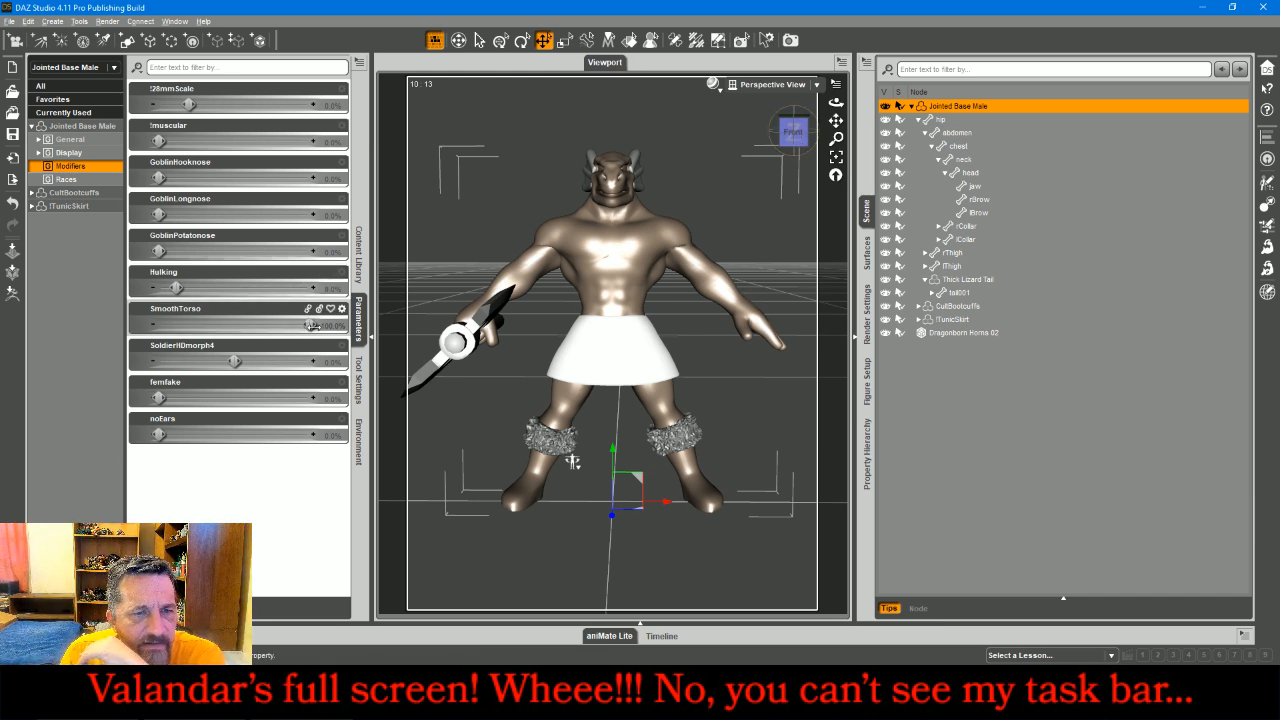
drag(309, 325, 147, 327)
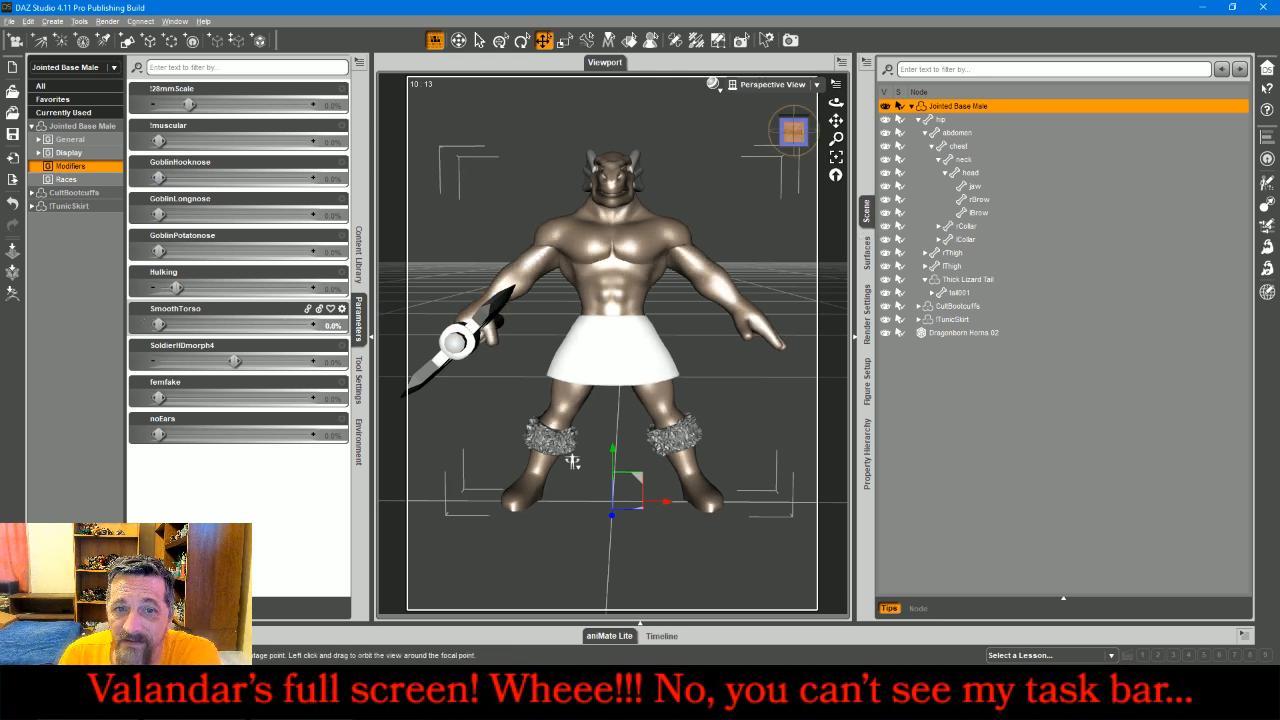
- Angle the lizard tail downward by setting the Side-Side rotation of its tail001 bone to -25.49
drag(798, 146, 678, 154)
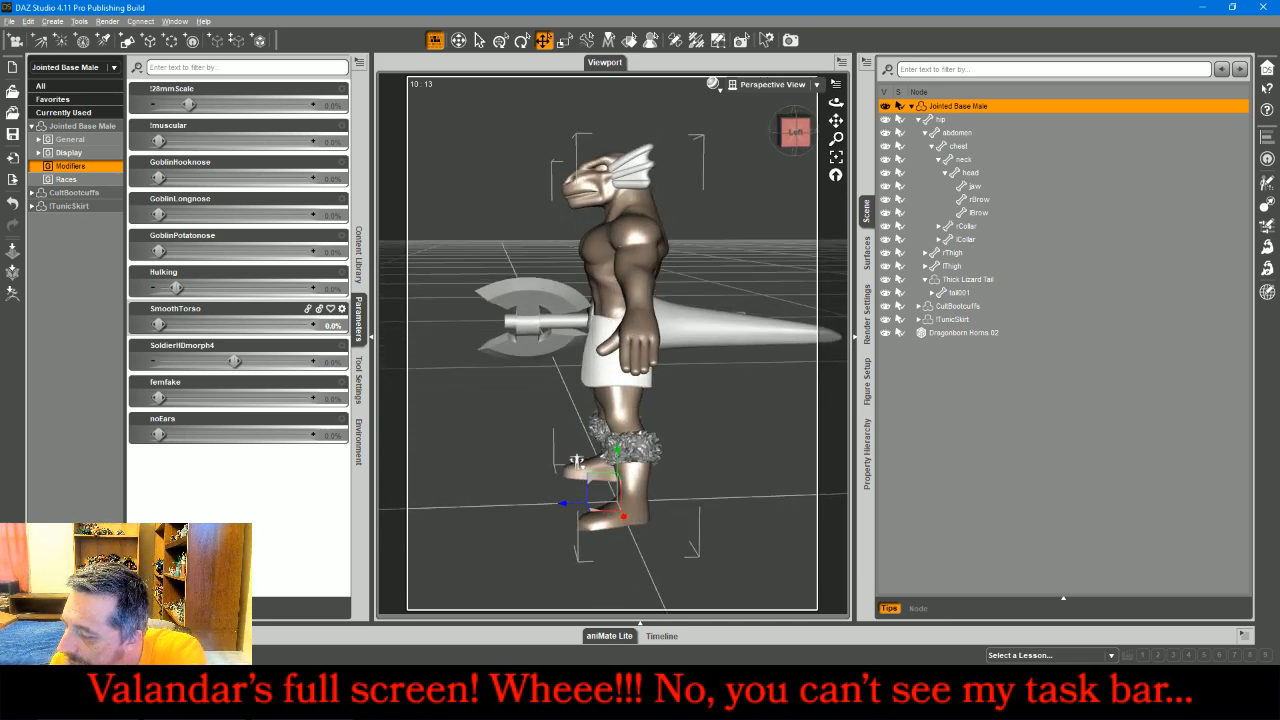
mouse_move(810, 140)
mouse_down()
mouse_move(827, 140)
mouse_move(793, 139)
mouse_up()
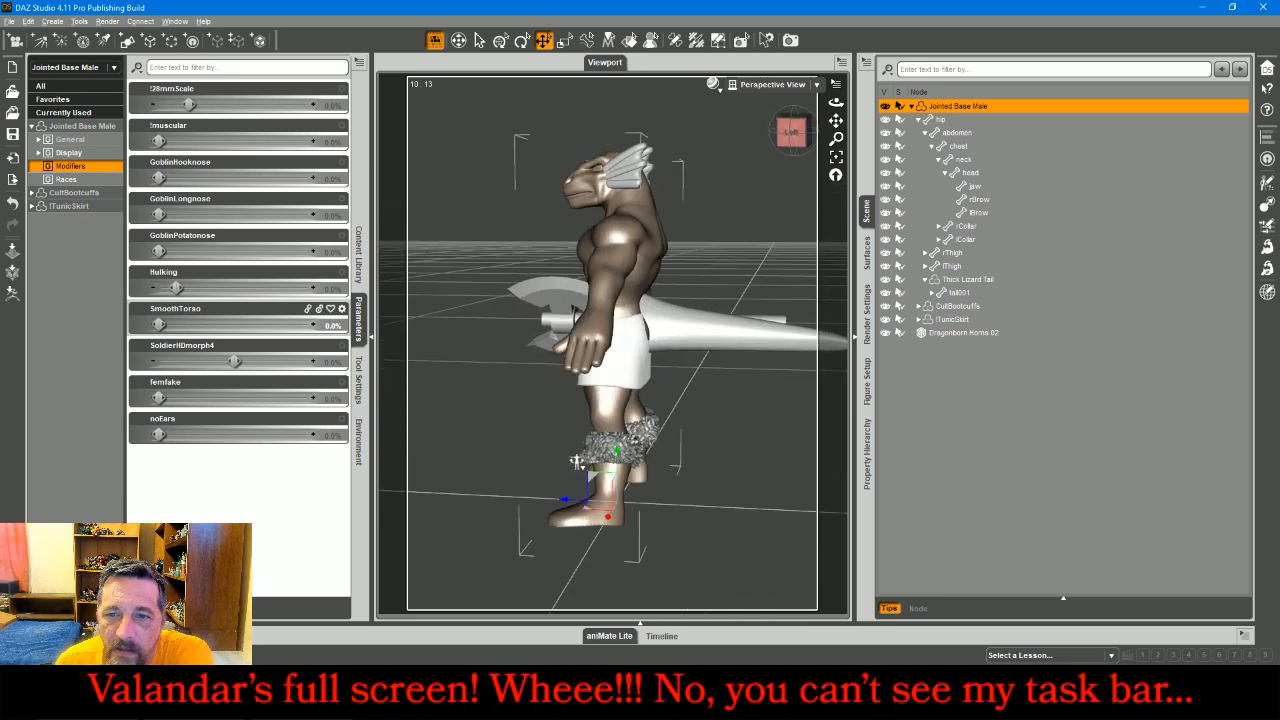
click(959, 292)
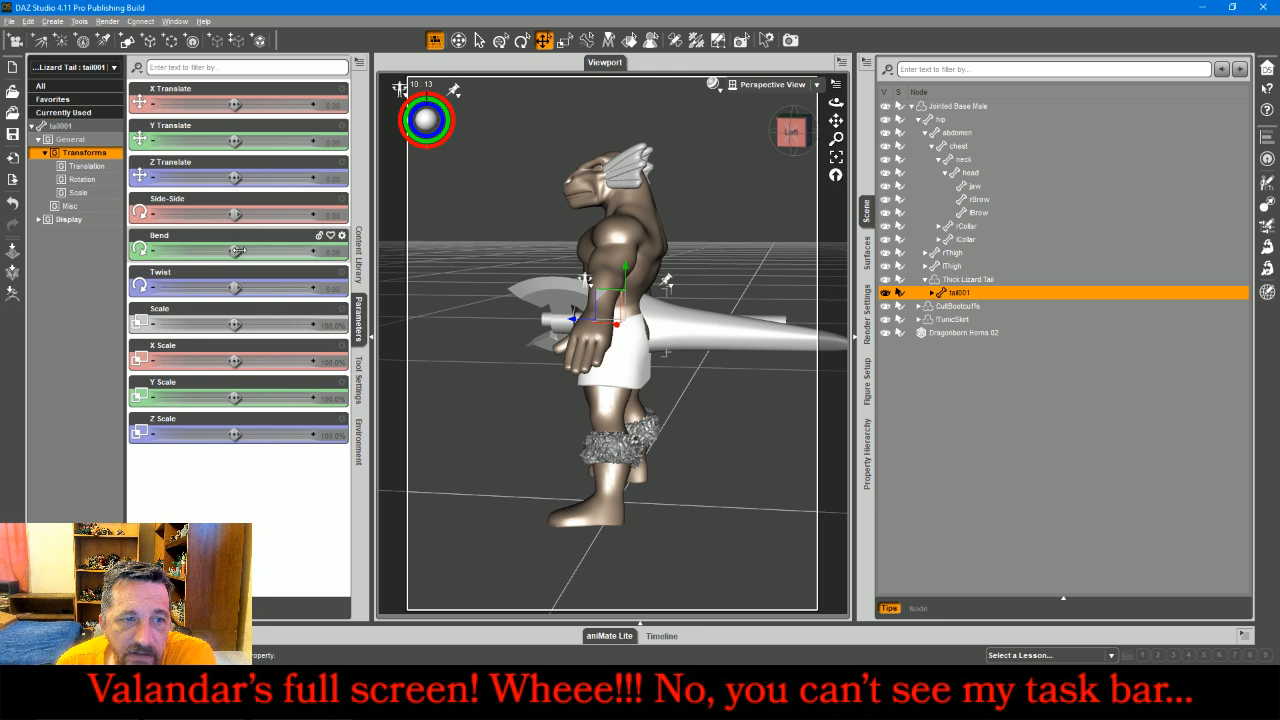
drag(234, 251, 223, 215)
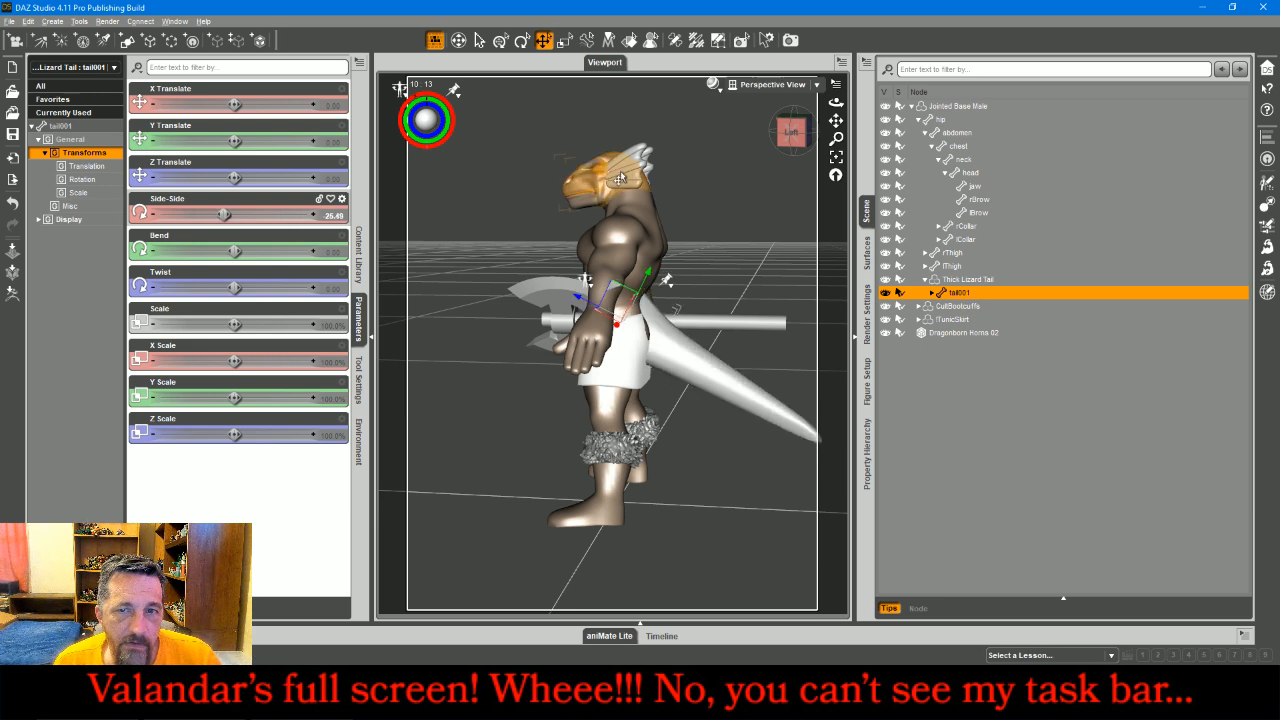
drag(792, 132, 656, 122)
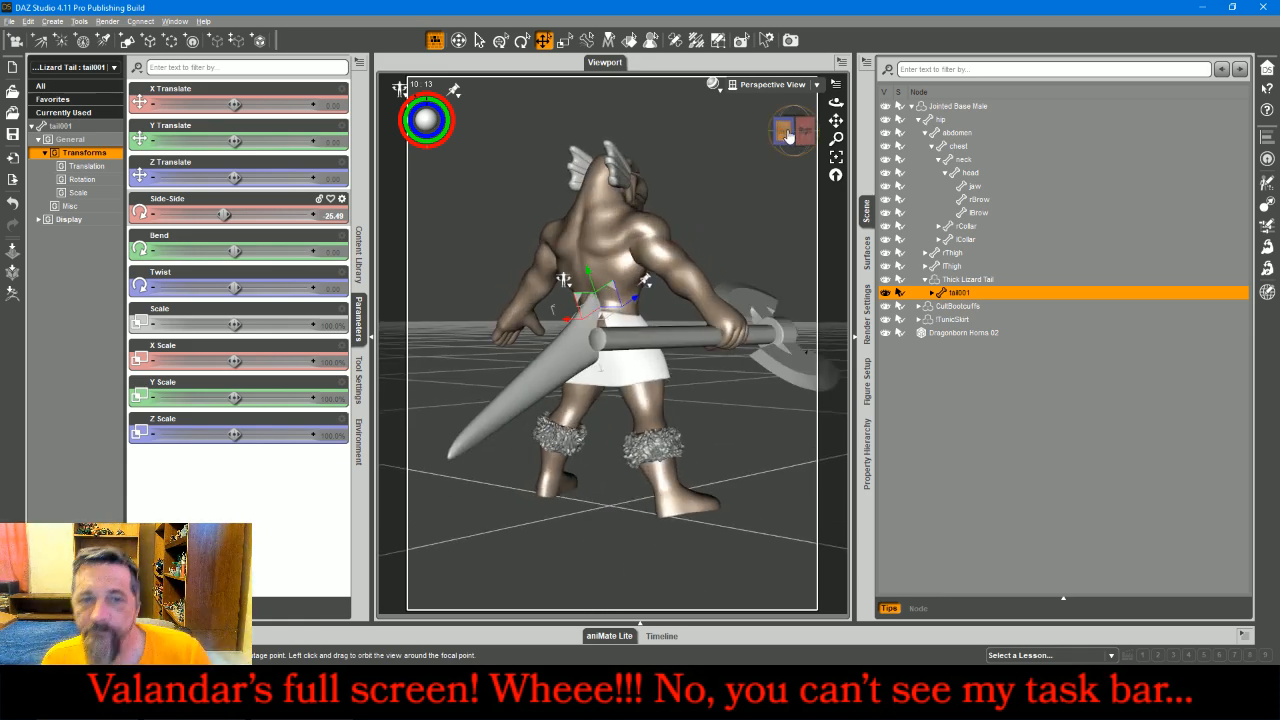
drag(788, 136, 1010, 152)
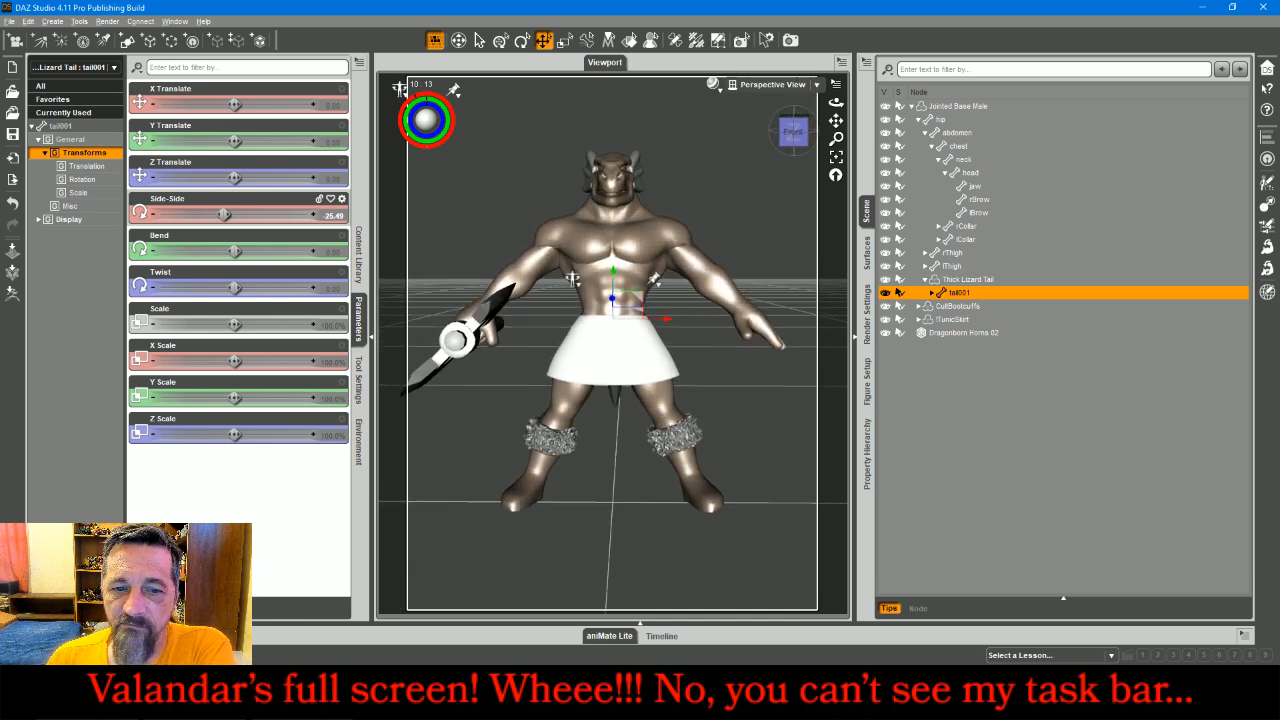
click(776, 137)
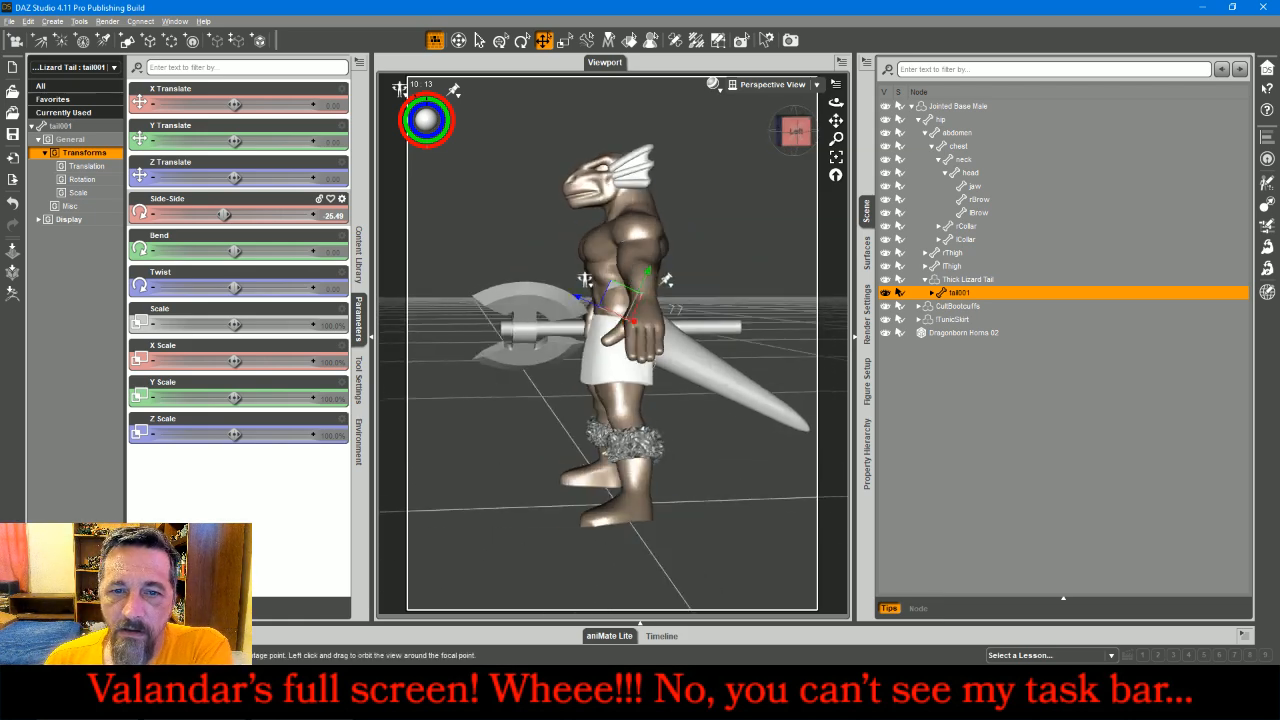
drag(790, 133, 880, 147)
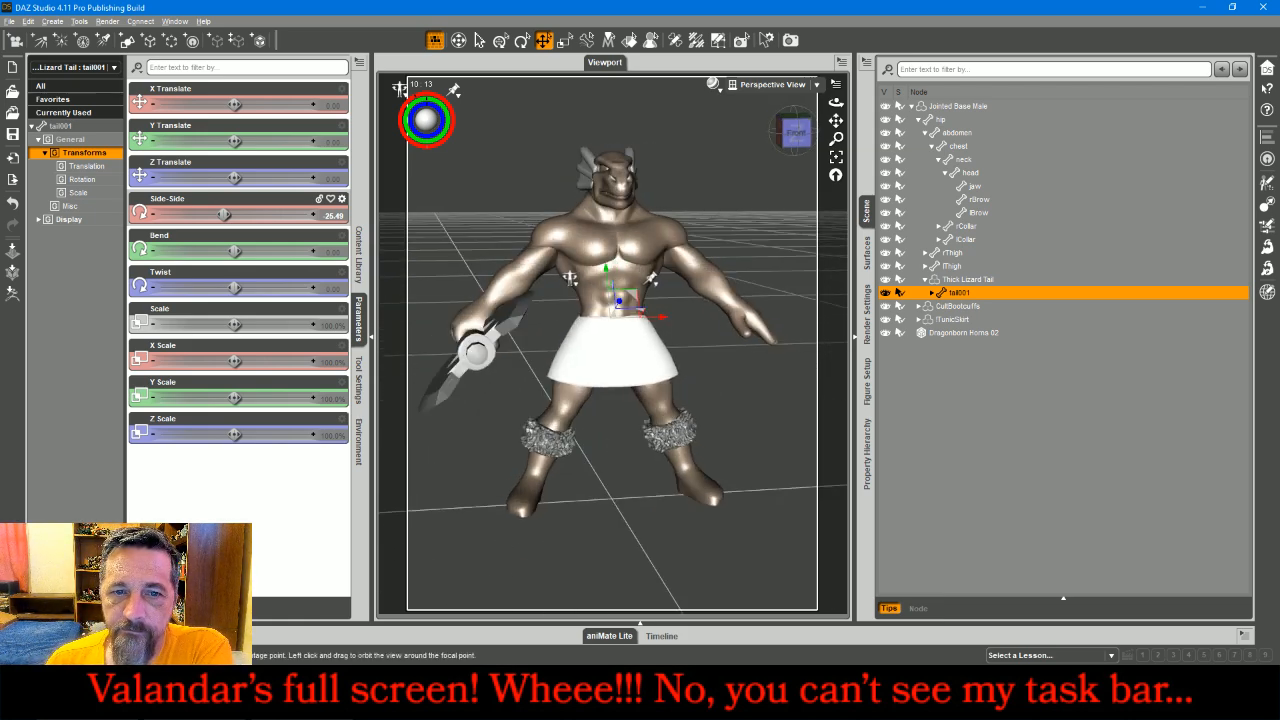
drag(836, 103, 839, 99)
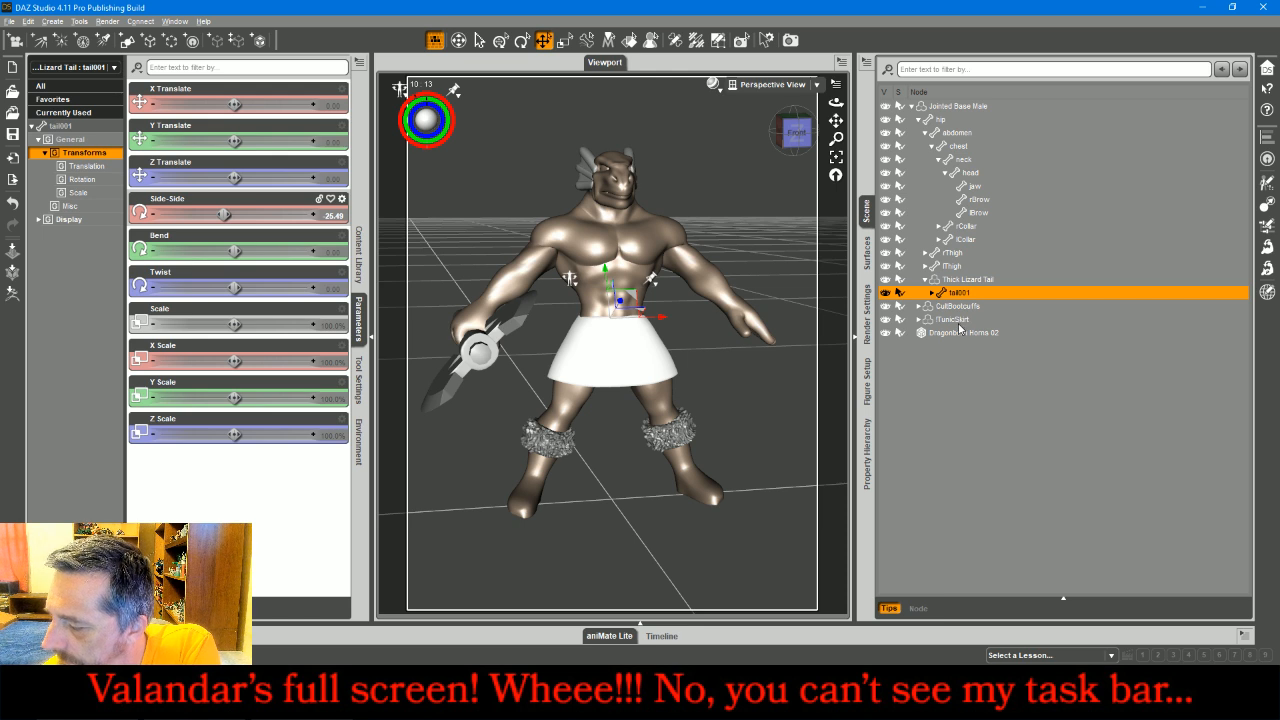
- Hide the Dragonborn Horns 02, the TunicSkirt, the Thick Lizard Tail and the CultBootcuffs in the scene
click(884, 332)
click(885, 320)
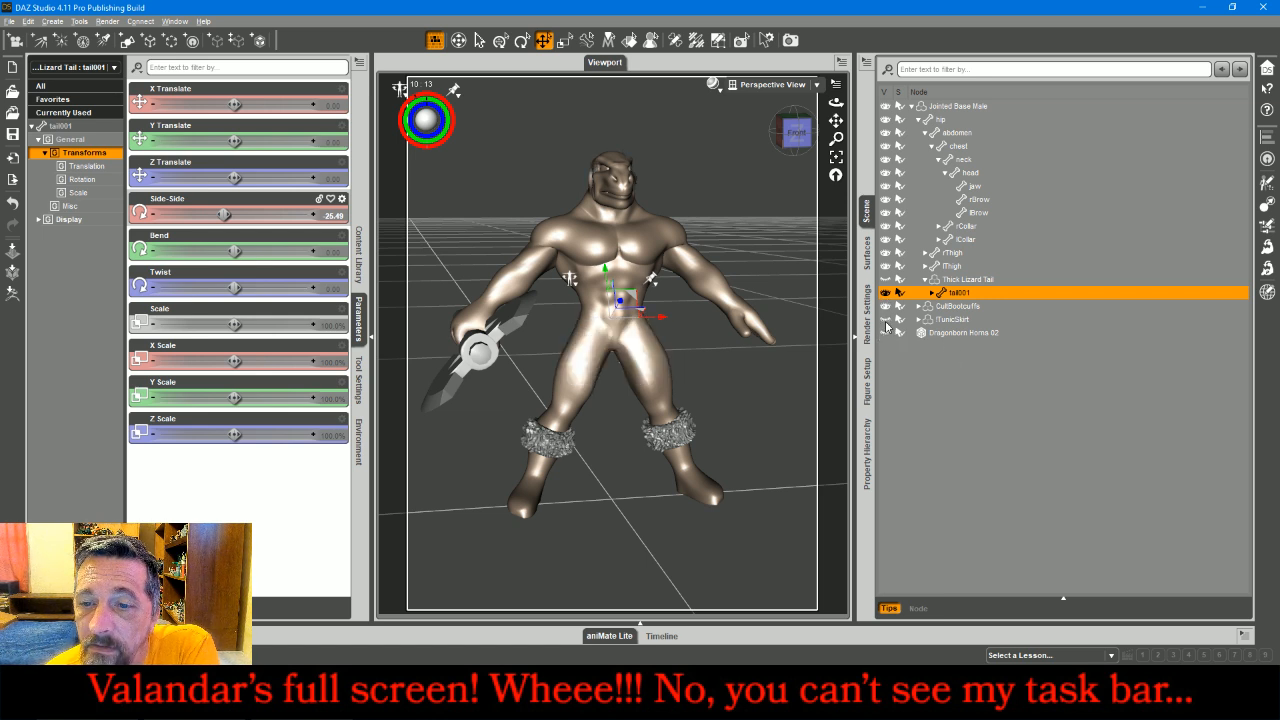
click(885, 306)
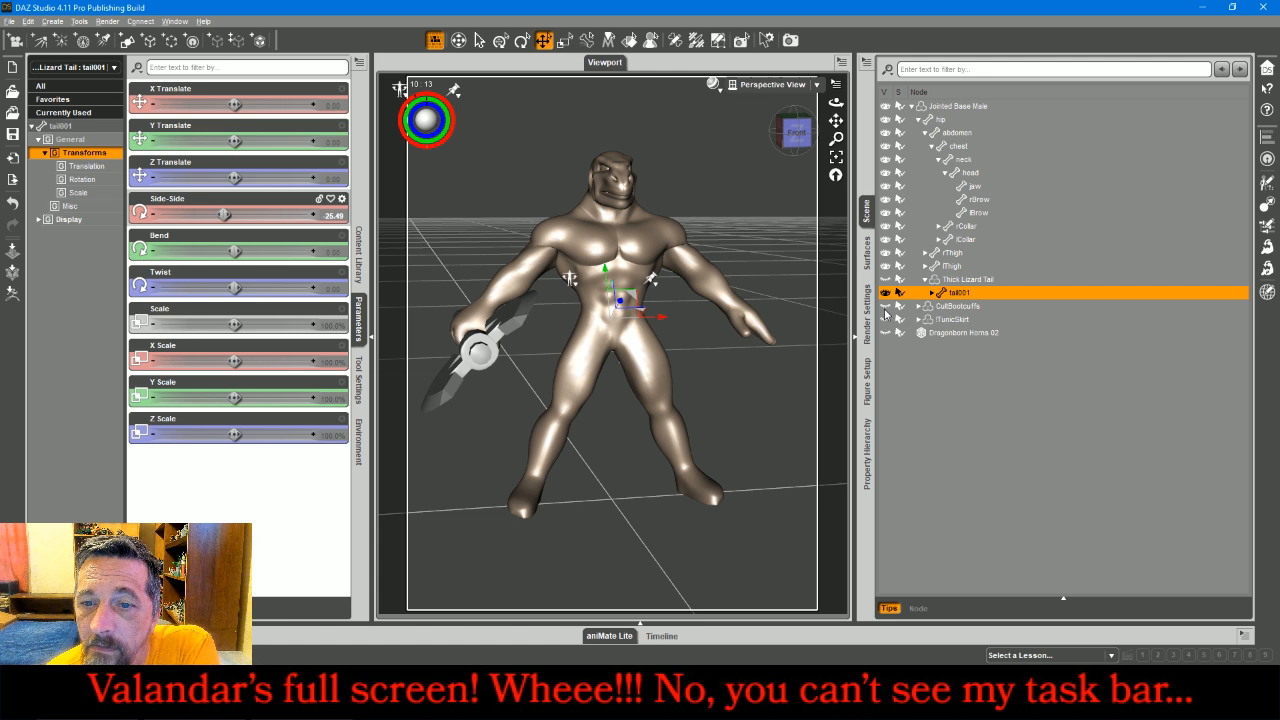
- Parent Dragonborn Horns 02 to the figure's head bone, leaving the horns and boot cuffs hidden
click(885, 306)
click(885, 332)
click(972, 174)
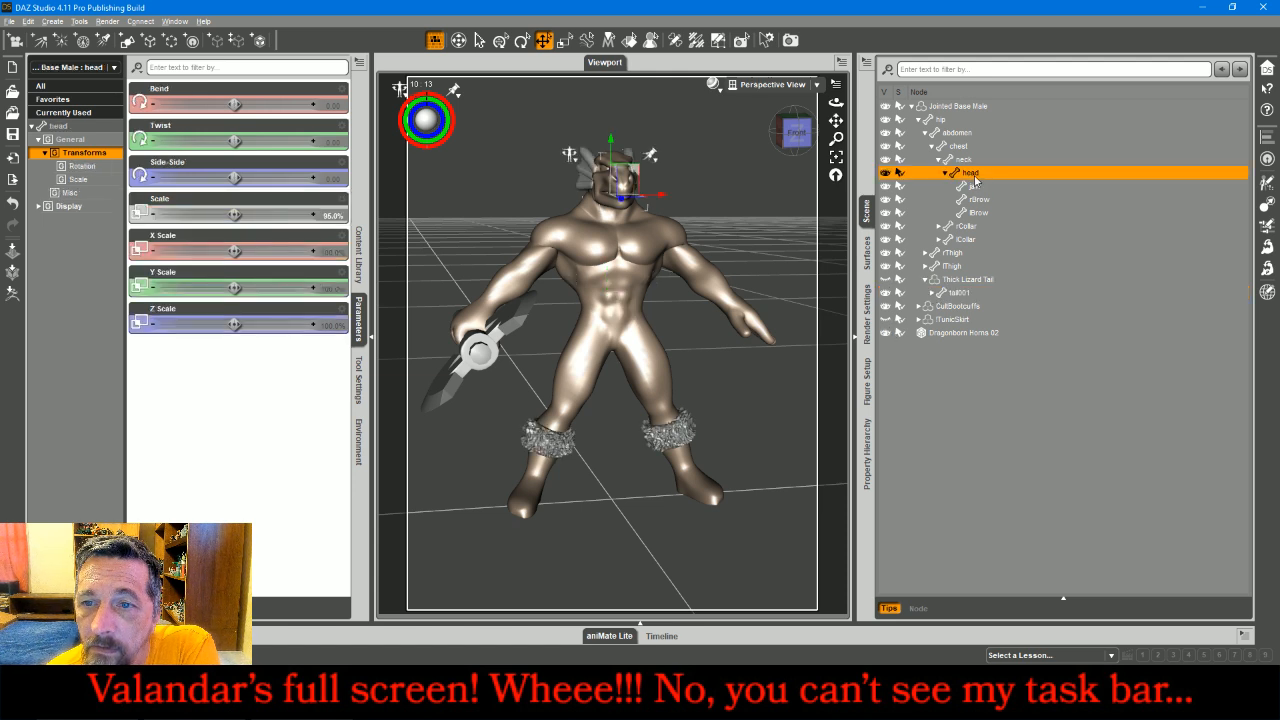
drag(968, 332, 975, 174)
click(885, 226)
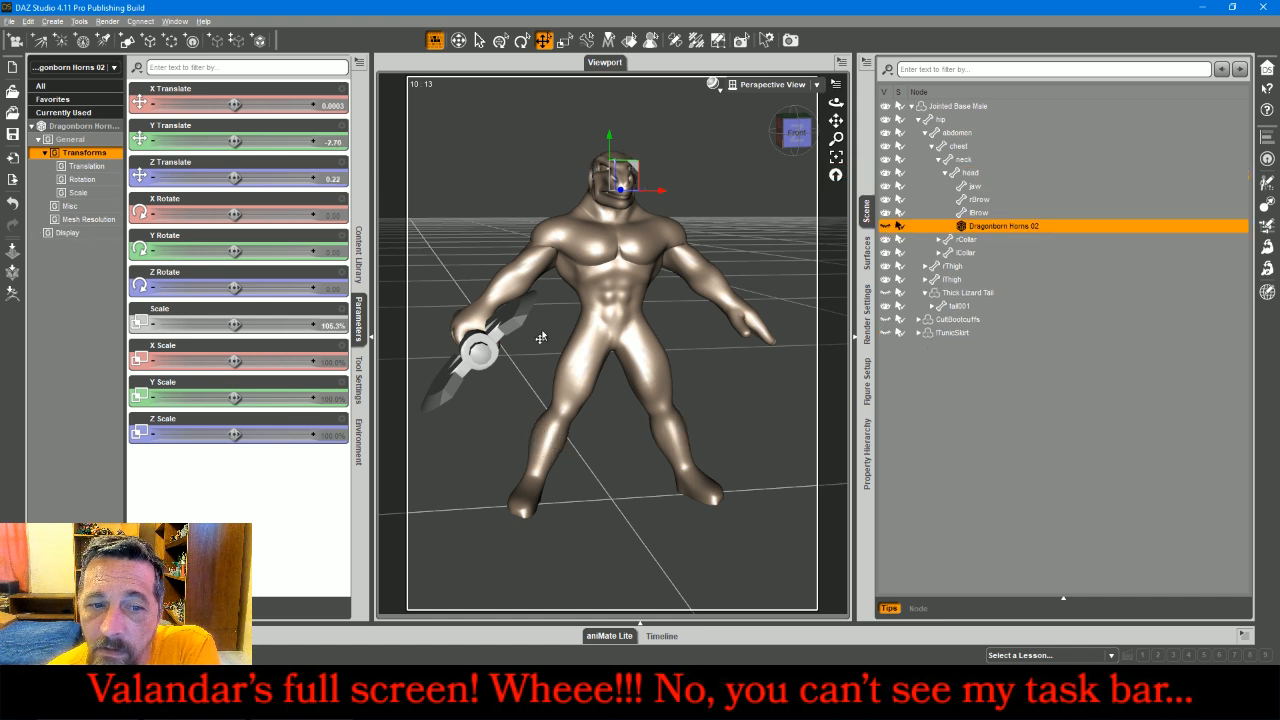
- Hide the GreatAxe Rhand prop held in the figure's right hand
click(483, 356)
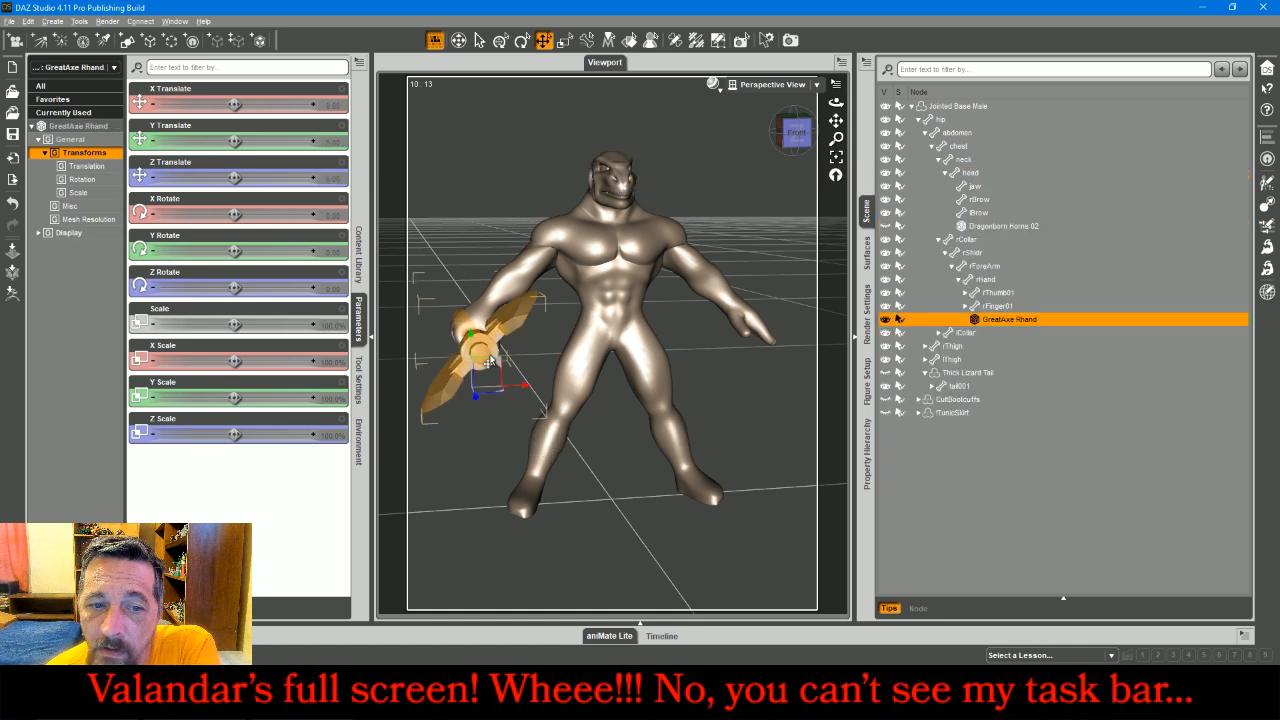
click(885, 319)
click(796, 137)
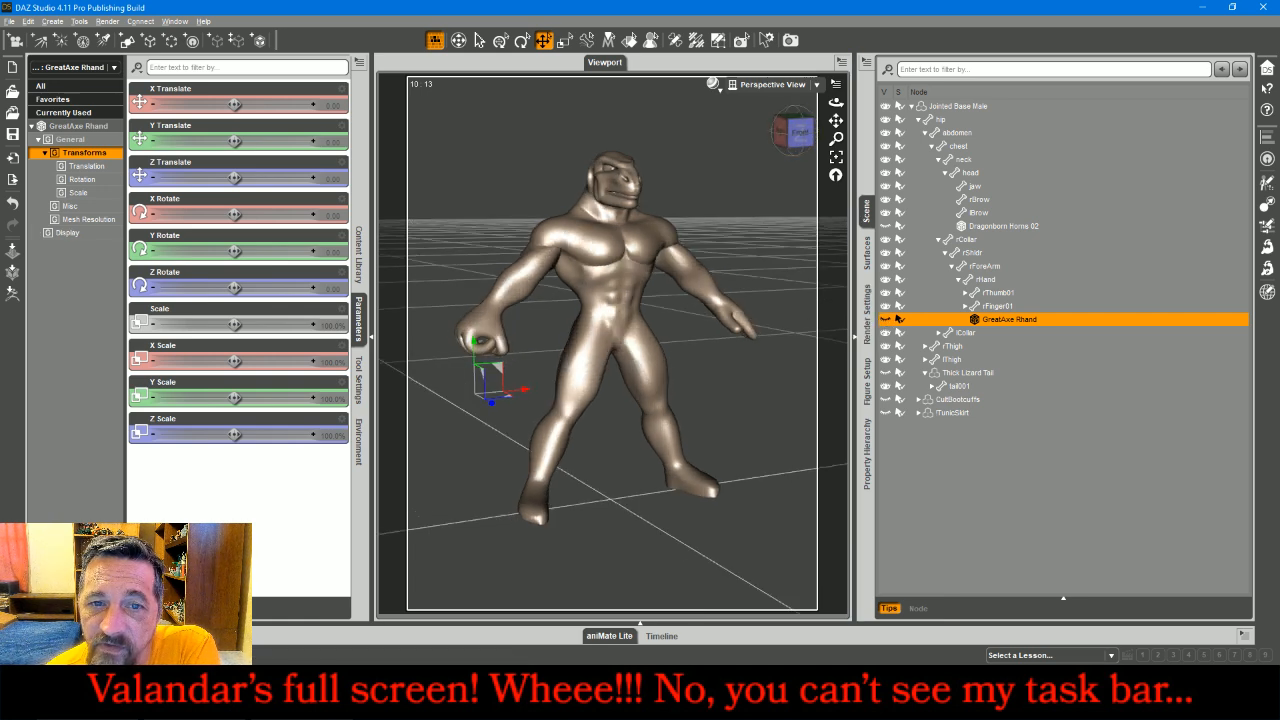
mouse_move(793, 137)
mouse_down()
mouse_move(823, 139)
mouse_move(810, 144)
mouse_up()
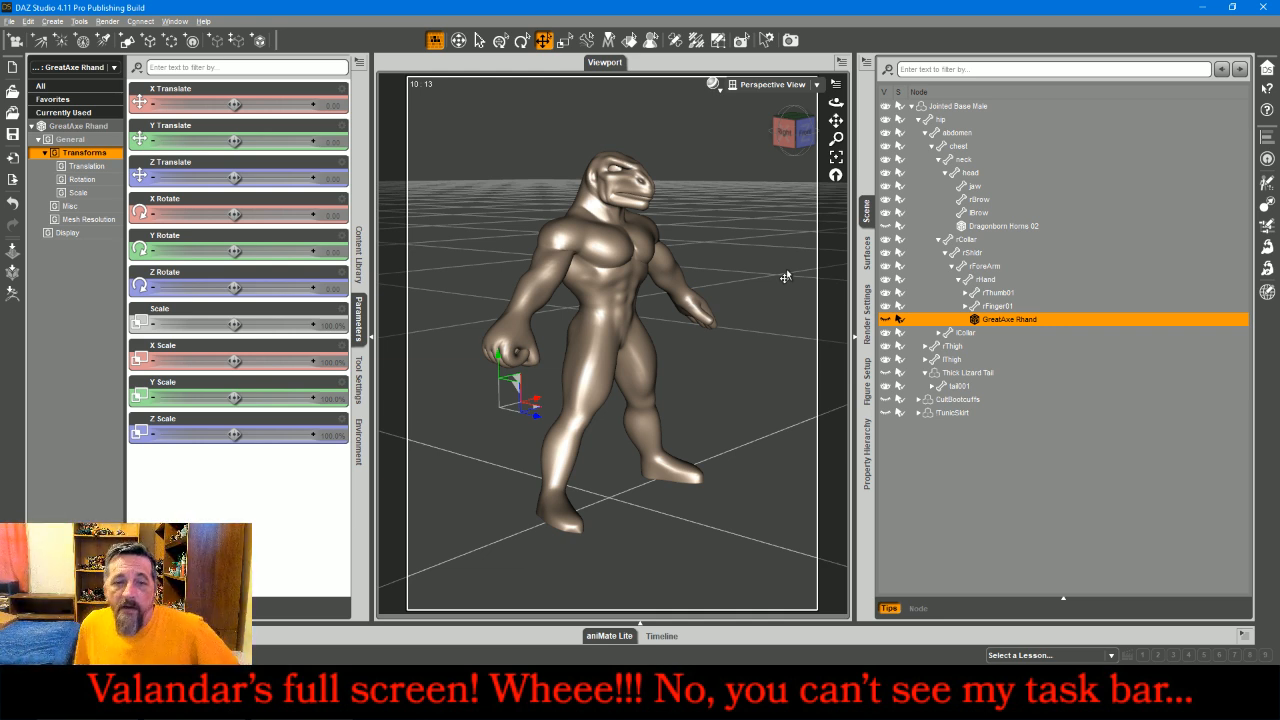
- Rotate the figure's hip with the Rotate tool, bending it about -10.7 degrees and twisting the whole body
click(622, 337)
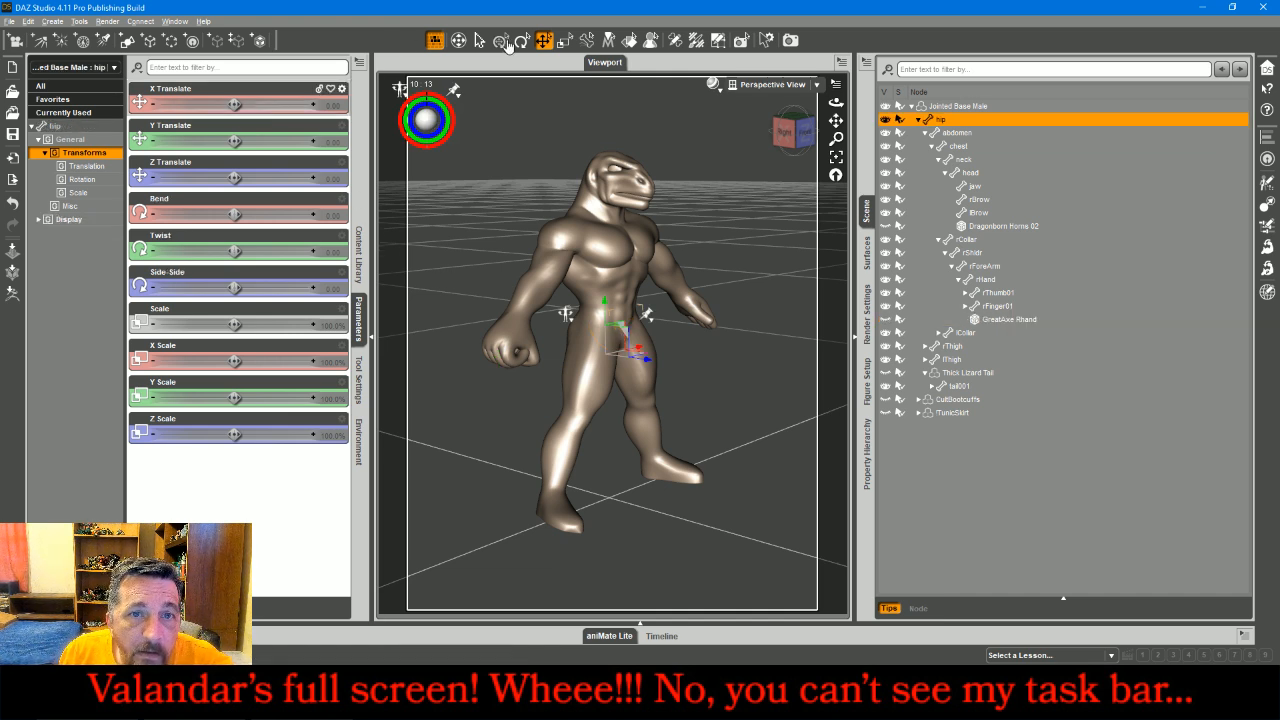
click(521, 44)
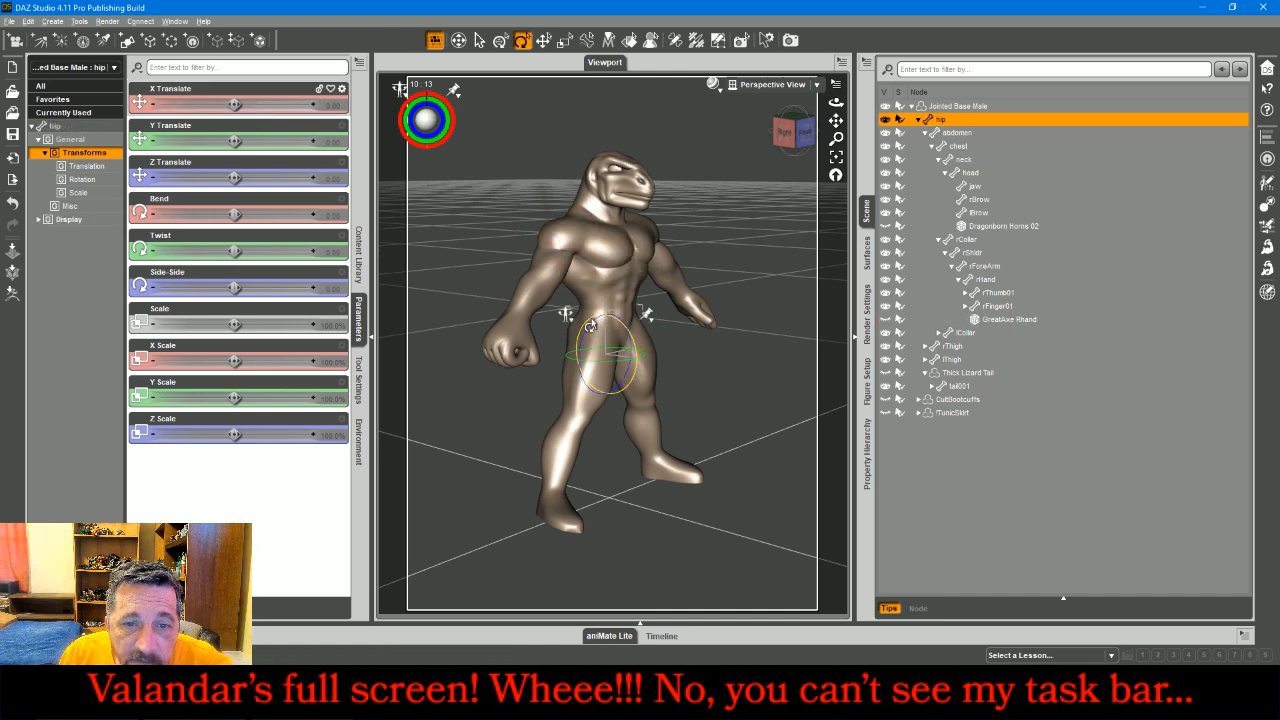
drag(589, 325, 594, 360)
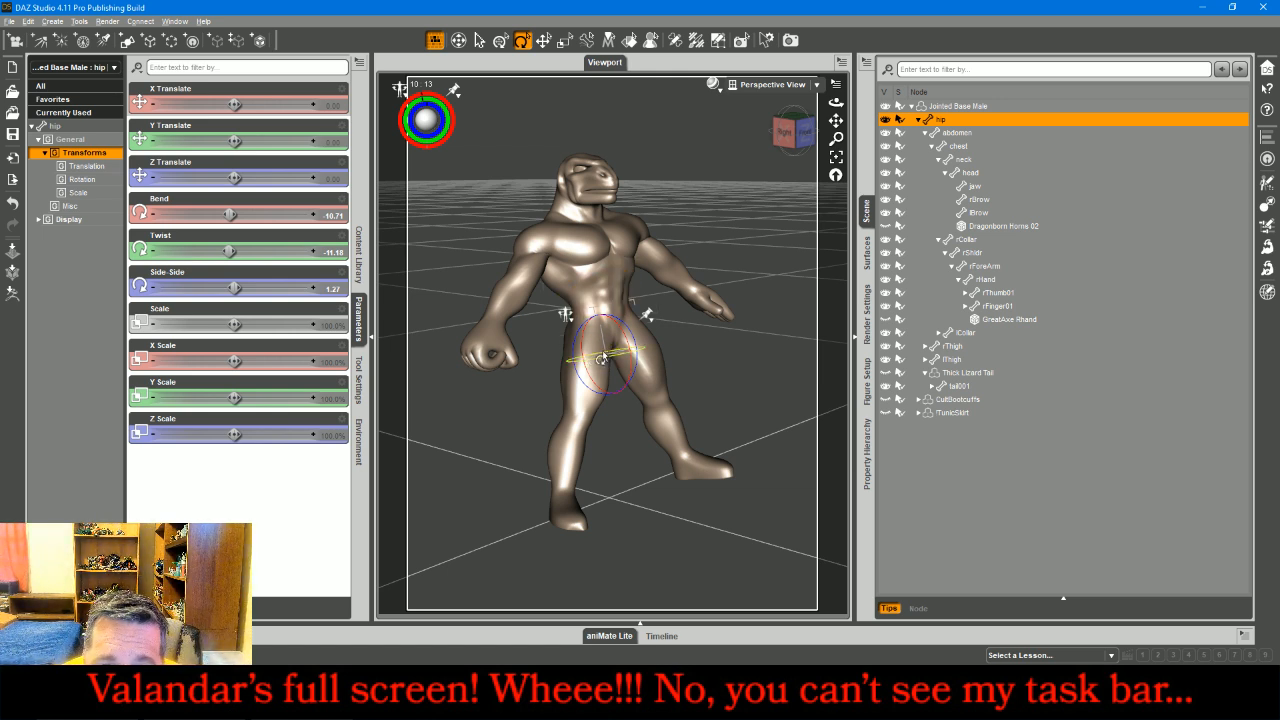
drag(605, 355, 605, 356)
- Rotate the right thigh backward and bend the right shin about 61 degrees to lift the rear leg for the stride
click(585, 387)
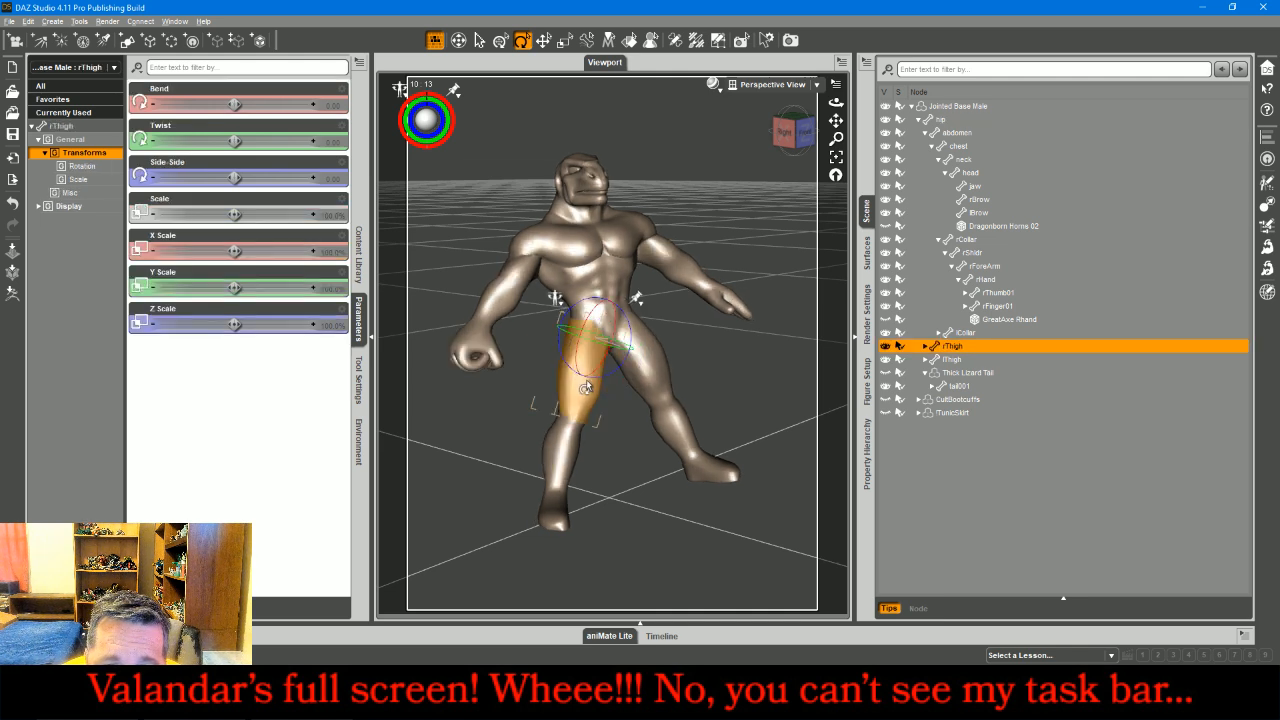
drag(600, 342, 633, 353)
click(591, 411)
- Rotate the left thigh into the forward stride position and bend the left shin about 21 degrees
click(647, 385)
click(653, 431)
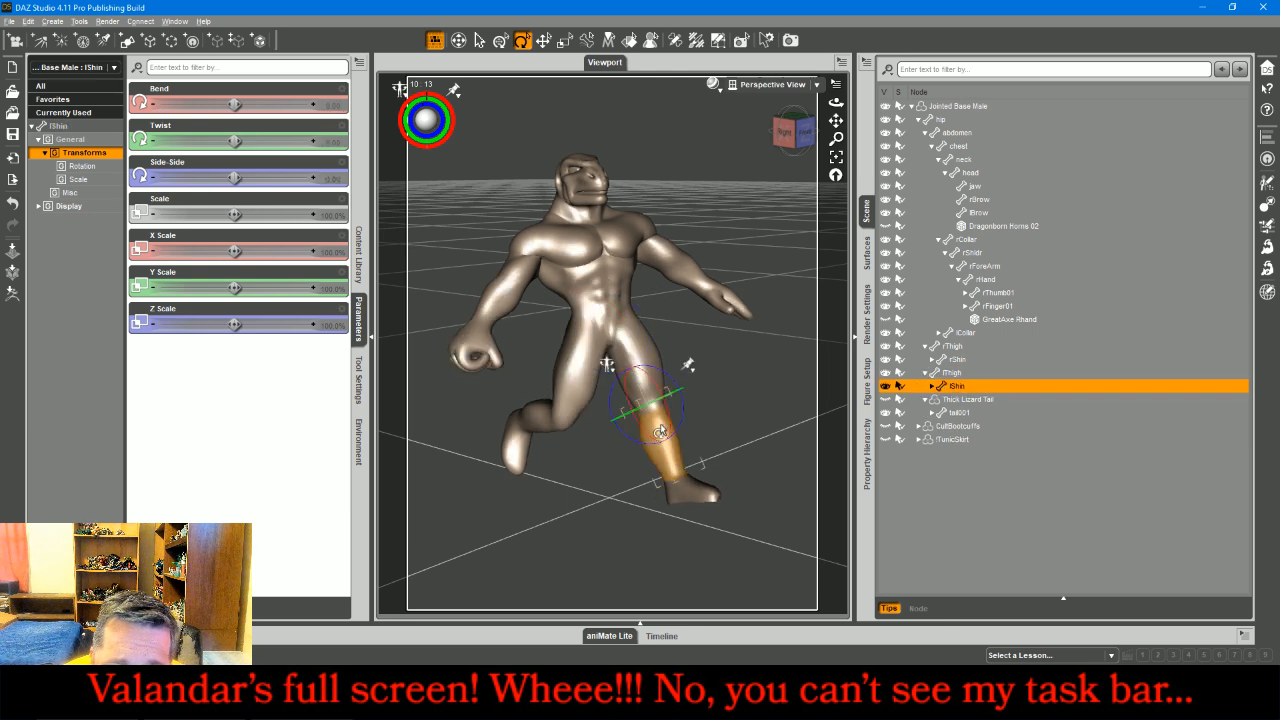
drag(666, 417, 660, 440)
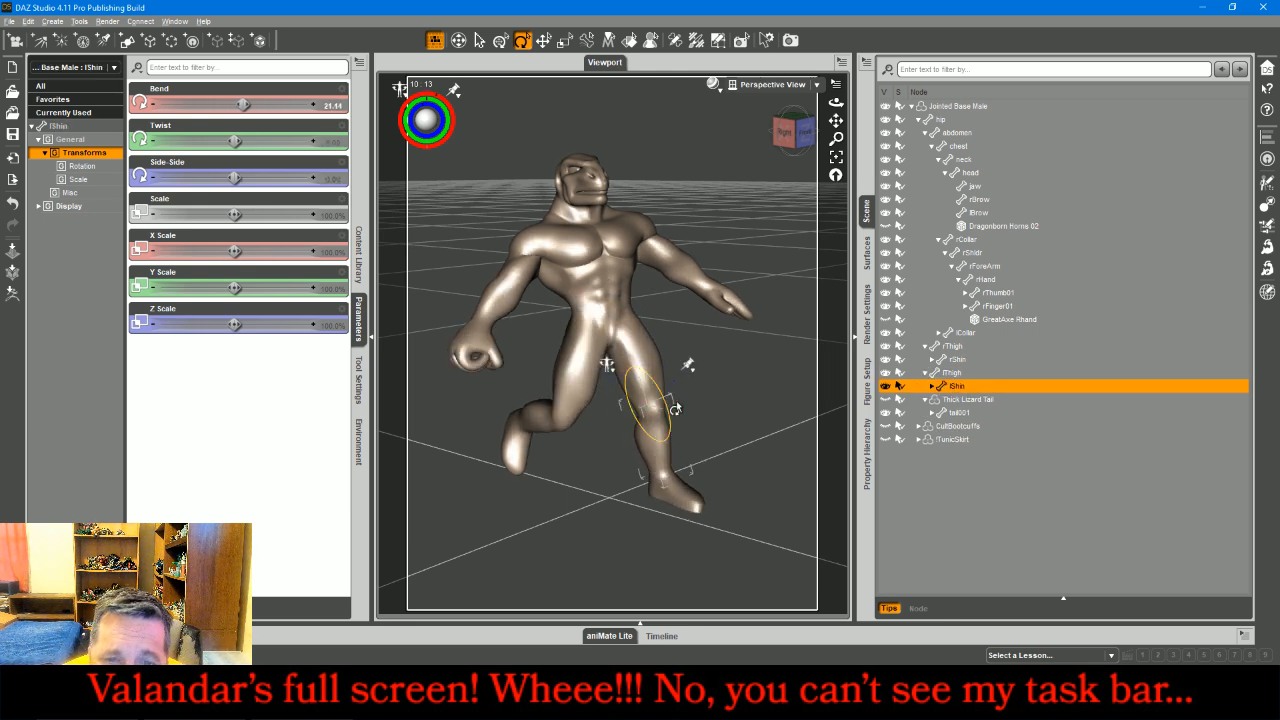
- From the Left View, rotate the left foot to a bend of about -3 degrees so it lies flat on the floor line
click(758, 85)
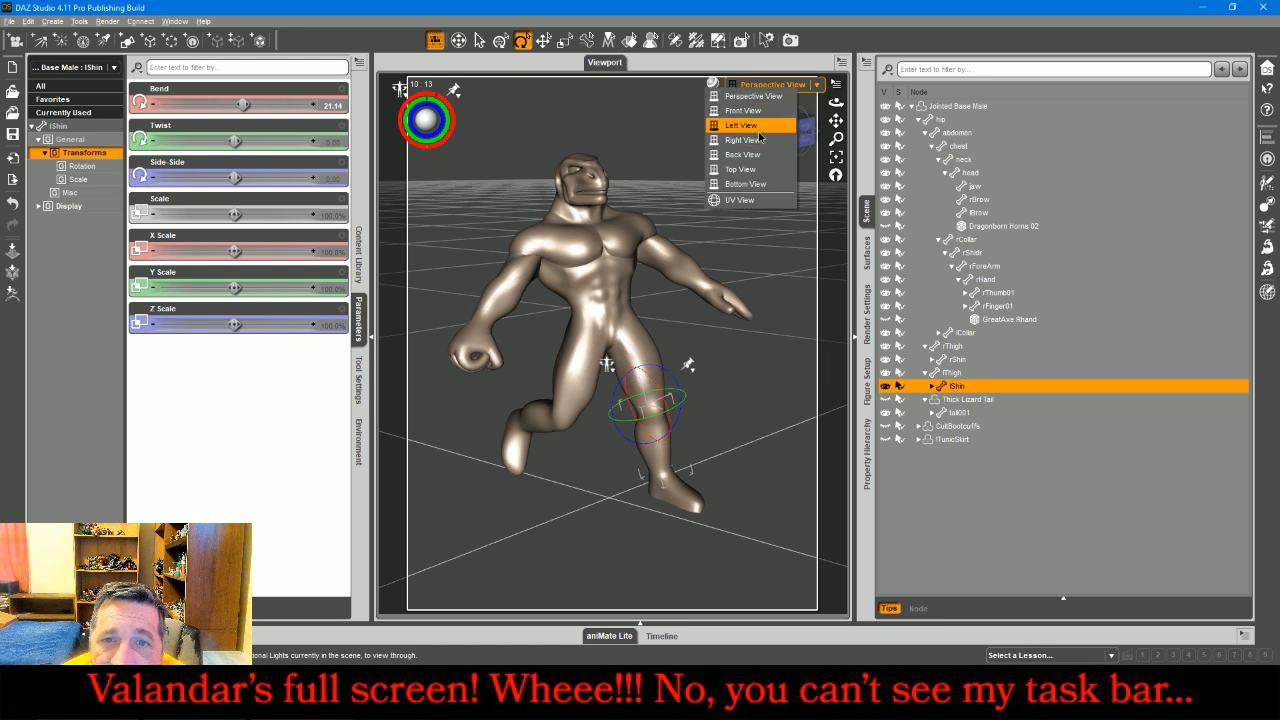
click(760, 124)
click(767, 198)
click(836, 157)
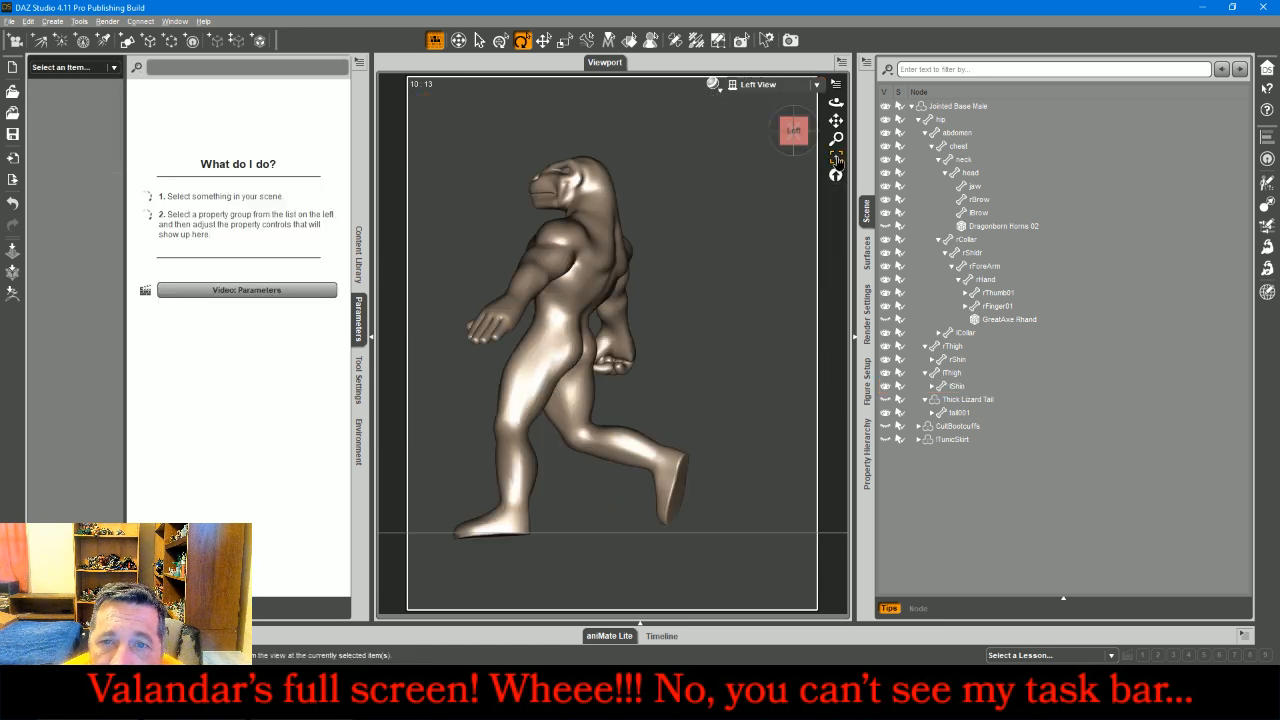
click(490, 530)
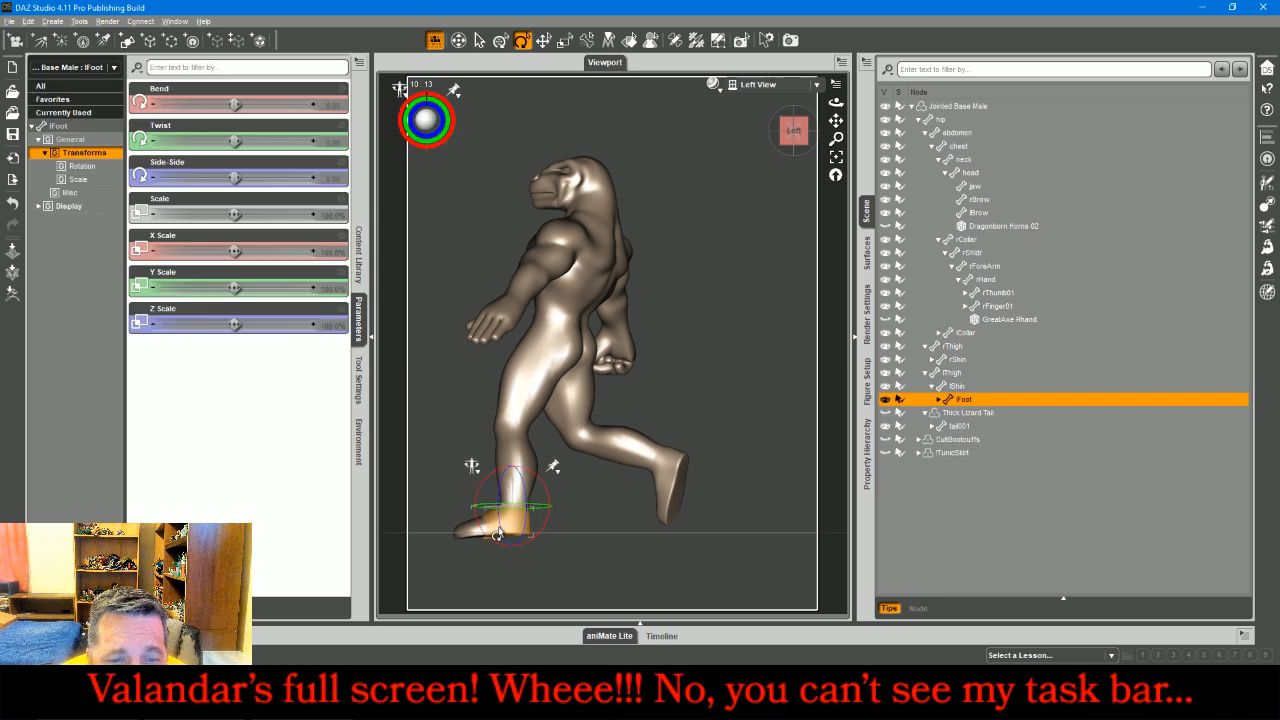
mouse_move(546, 493)
mouse_down()
mouse_move(522, 500)
mouse_move(545, 500)
mouse_up()
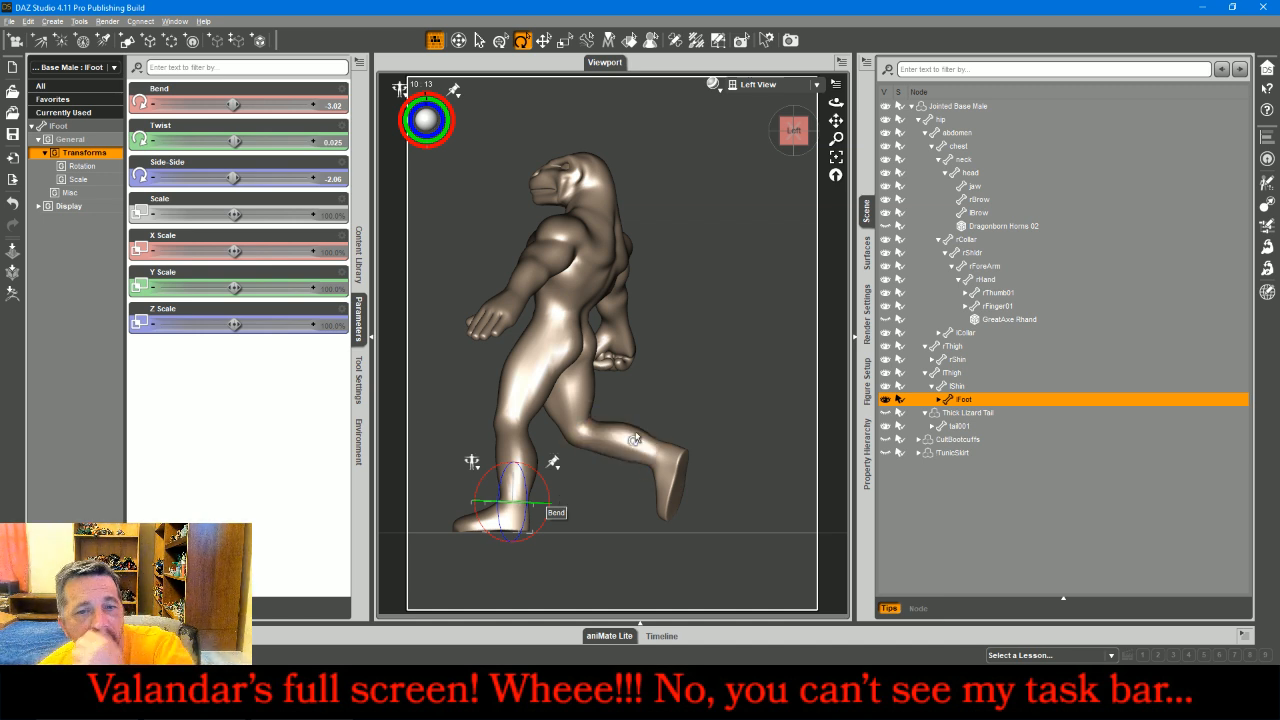
- Pin both the translation and the rotation of the figure's hip bone
click(584, 345)
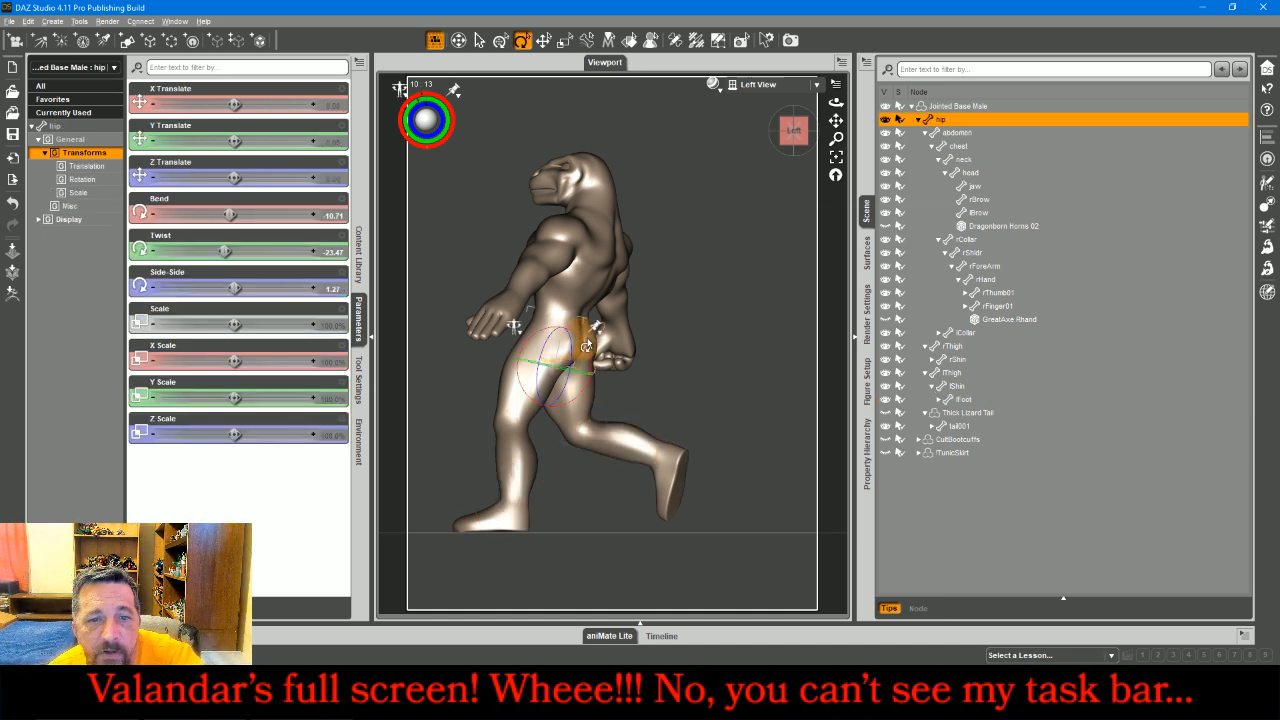
click(454, 94)
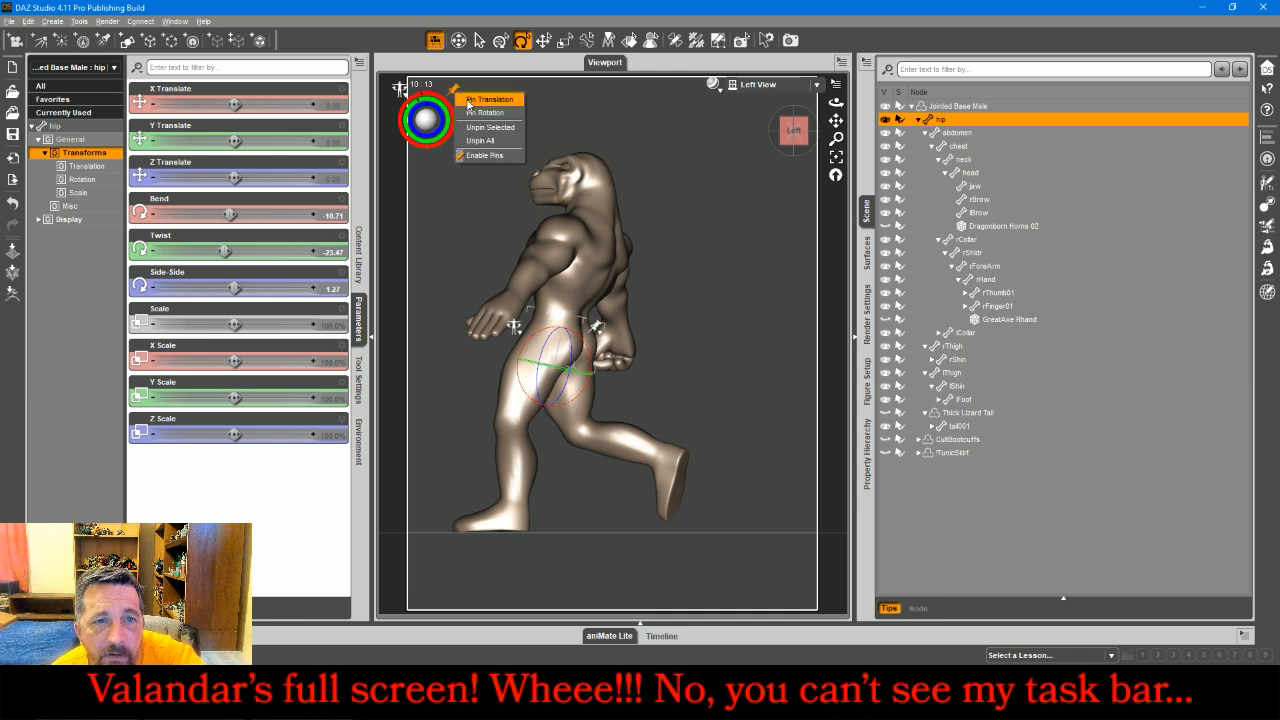
click(465, 99)
click(449, 91)
click(469, 110)
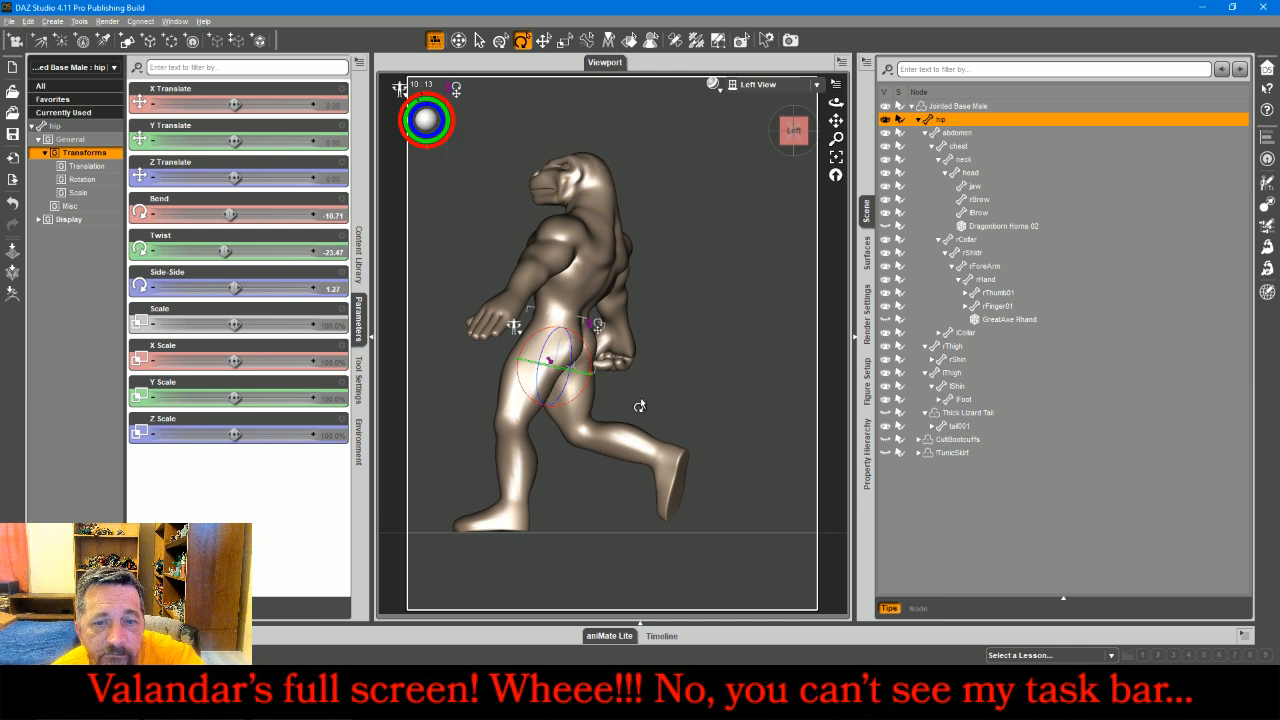
- Pull the right foot down to the floor line with the Translate tool, straightening the rear leg
click(669, 469)
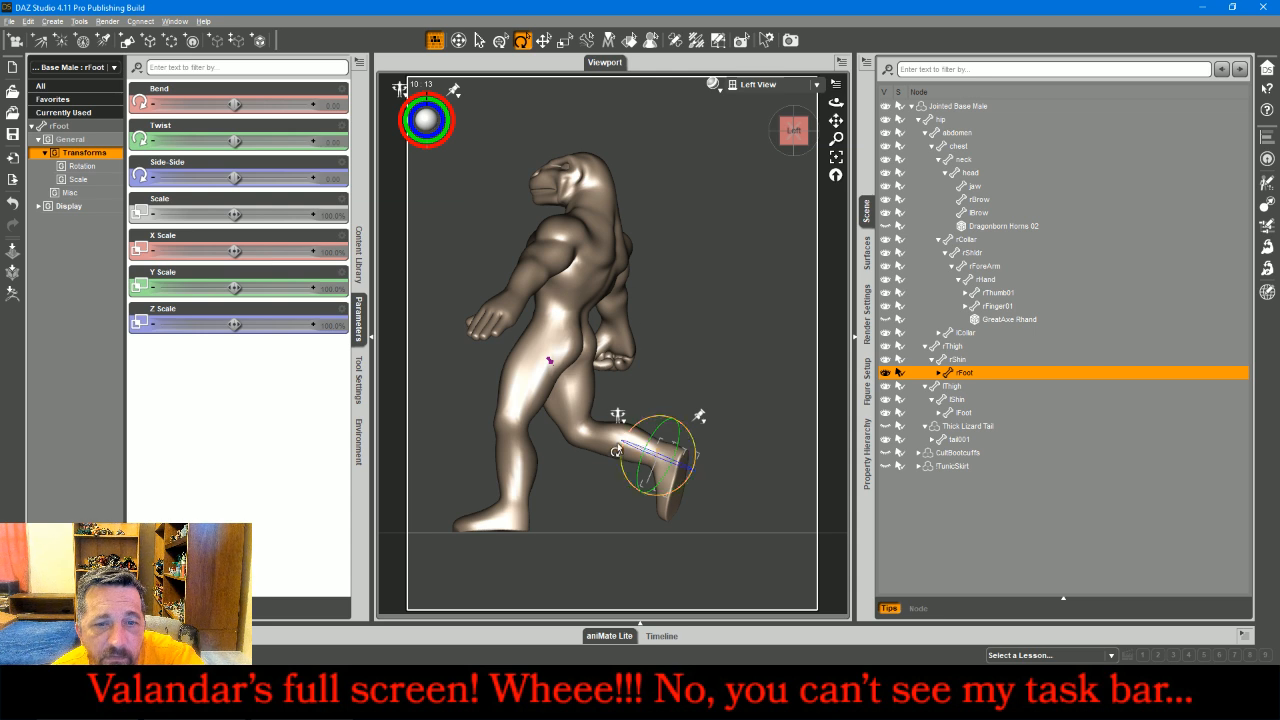
click(583, 431)
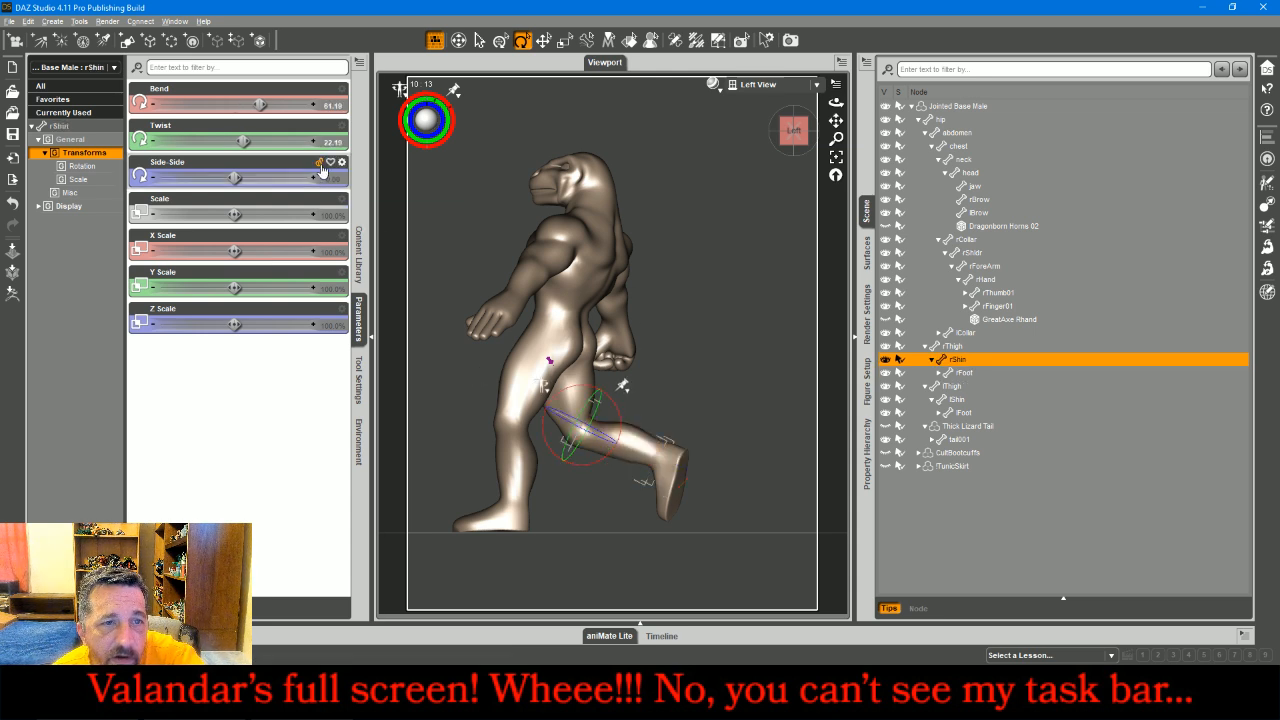
click(663, 470)
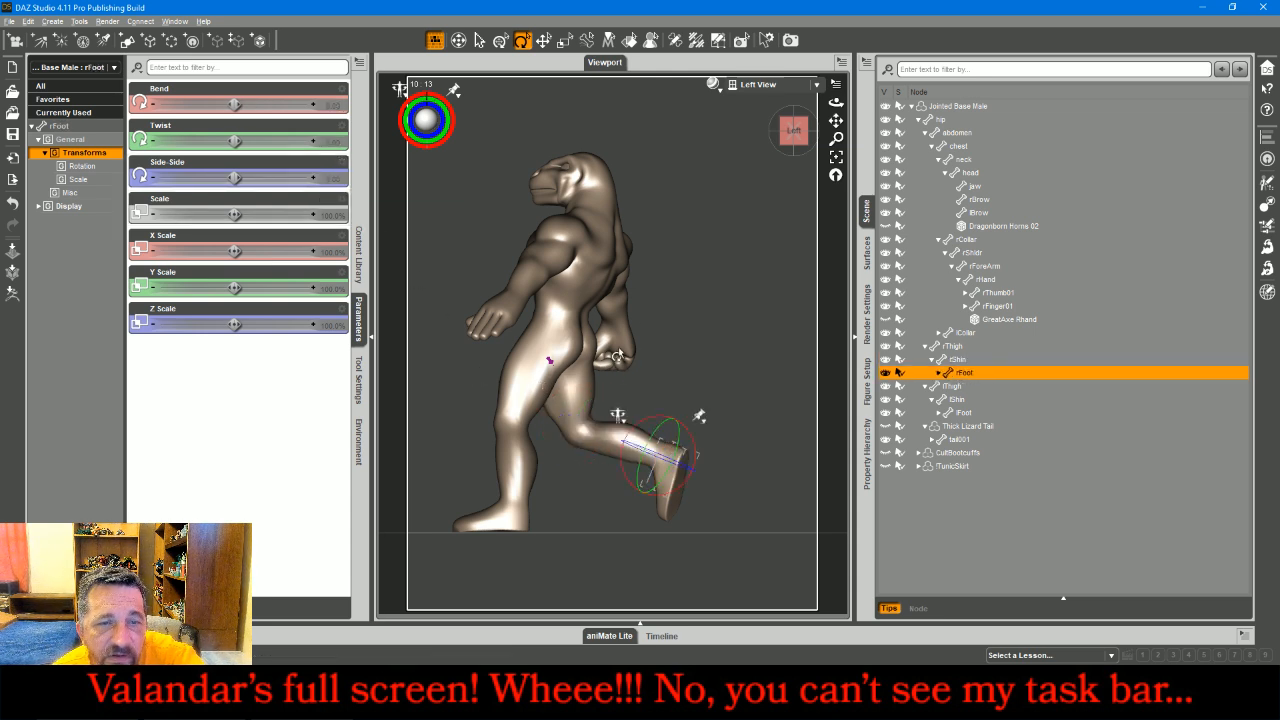
click(543, 42)
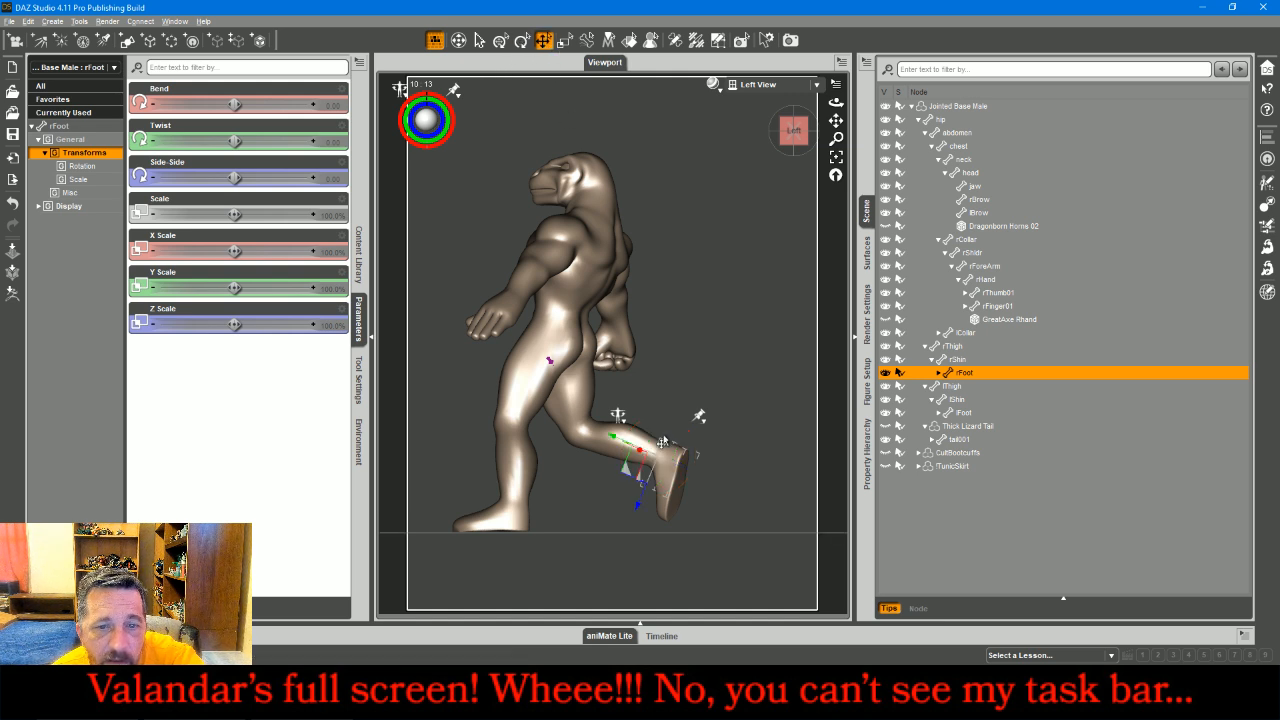
drag(624, 478, 622, 507)
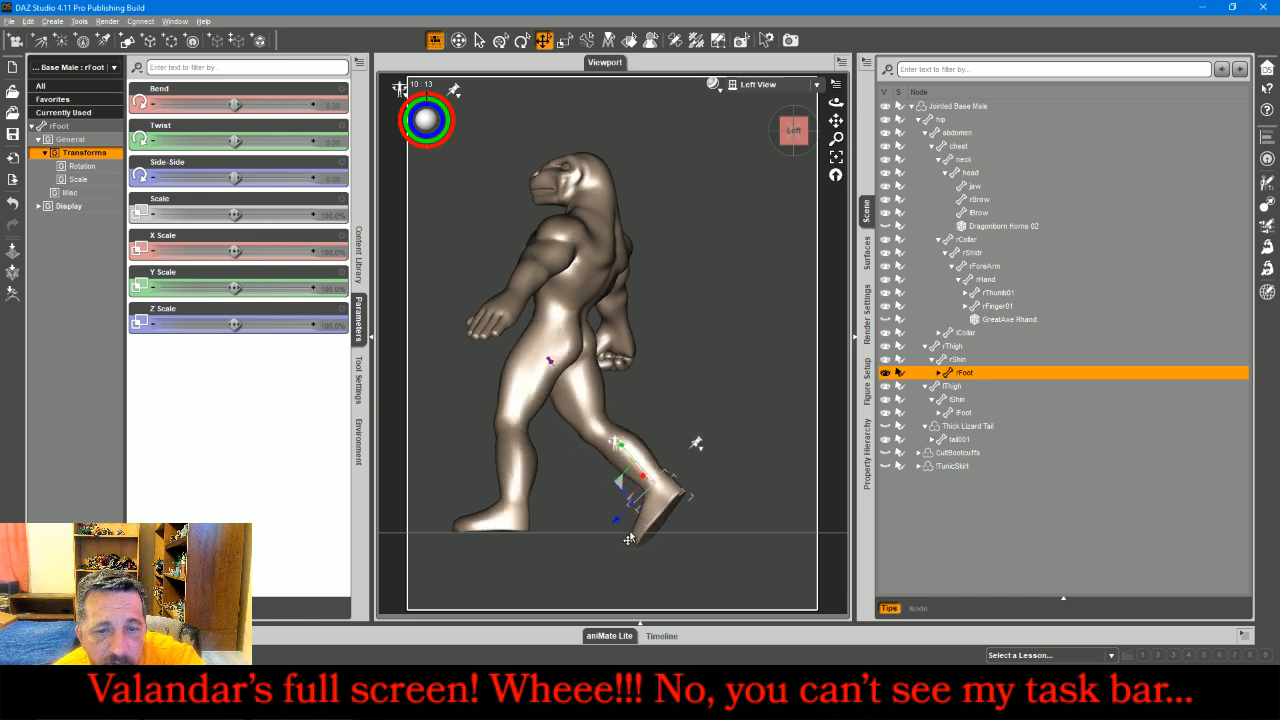
- Rotate the right toe to a bend of about -48 degrees so it rests flat on the floor line
click(645, 530)
click(521, 41)
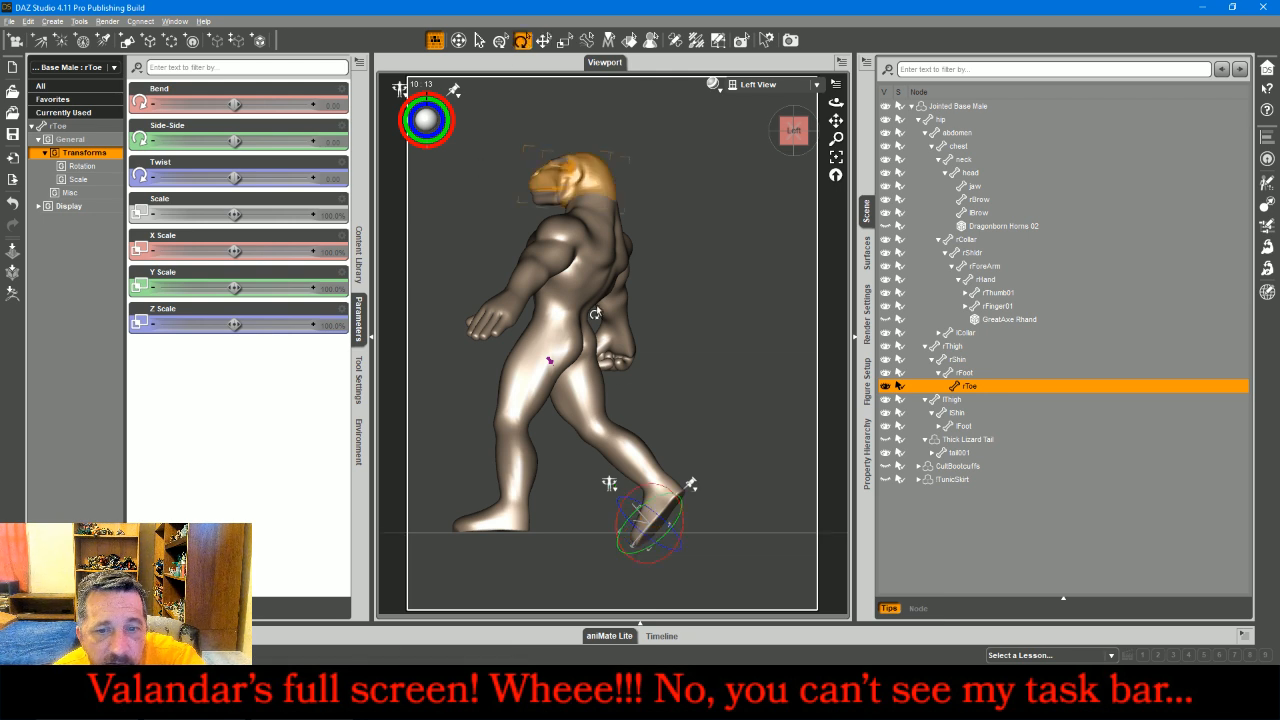
drag(681, 527, 629, 514)
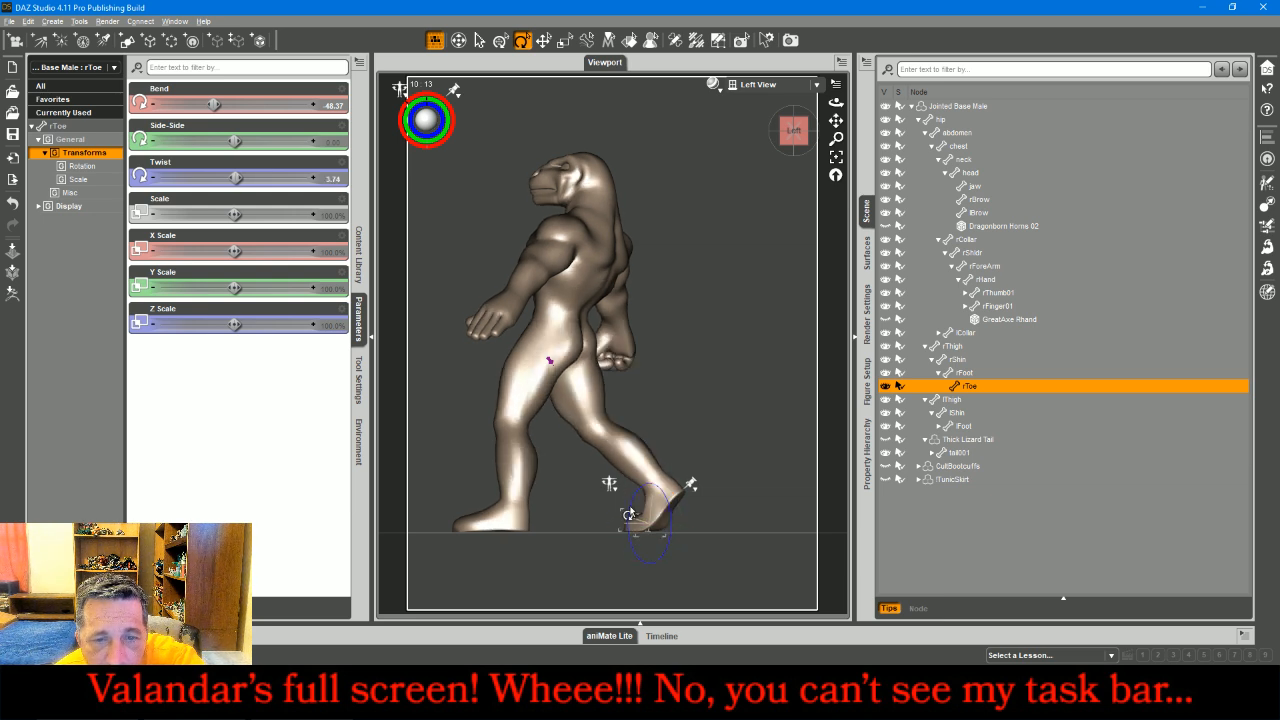
- Nudge the right foot slightly forward with the Translate tool to fine-tune its contact with the floor line
click(544, 41)
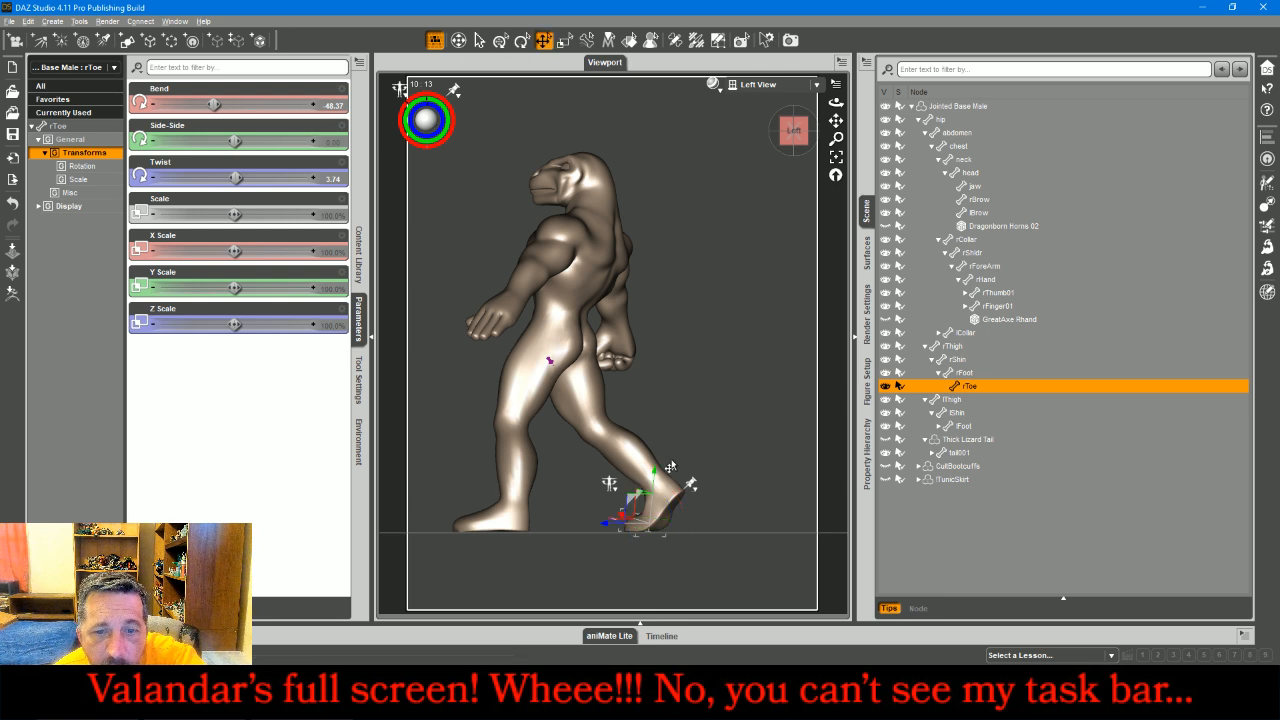
click(655, 500)
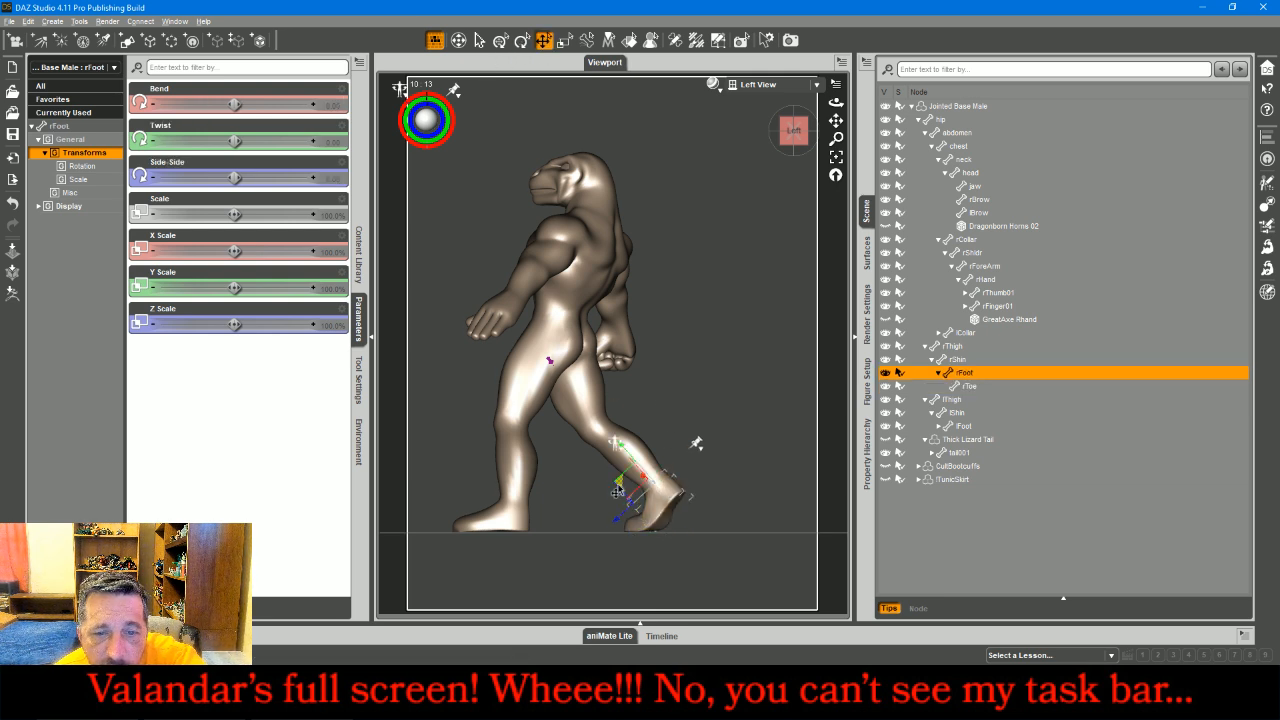
drag(618, 487, 615, 492)
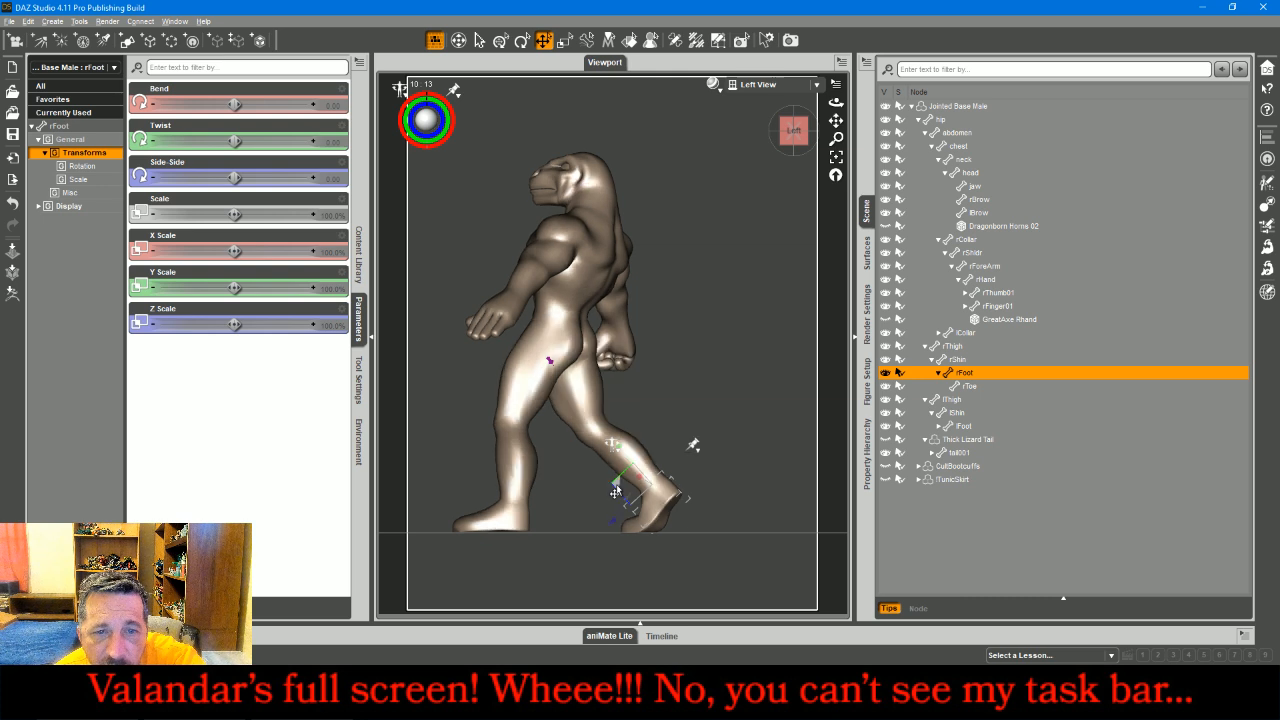
- In the Perspective View, rotate the left thigh to a twist of about 22 degrees and a side-side of about -15 degrees
click(764, 345)
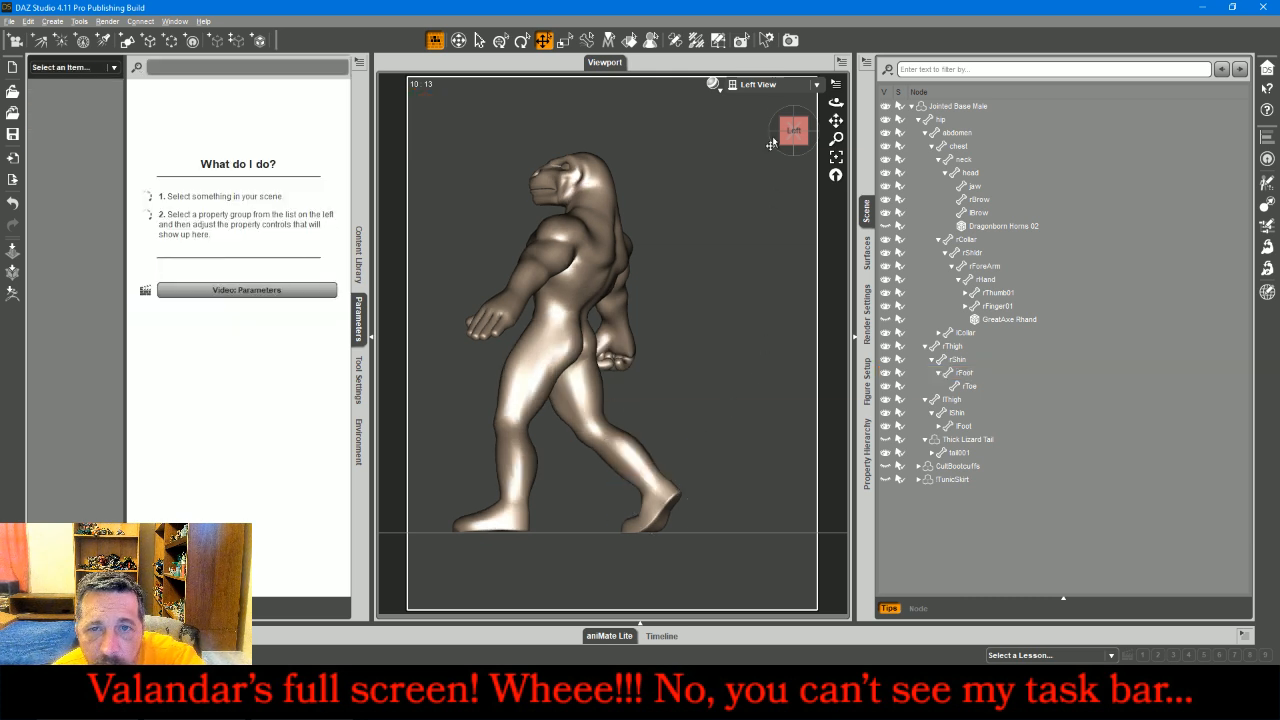
click(765, 86)
click(765, 99)
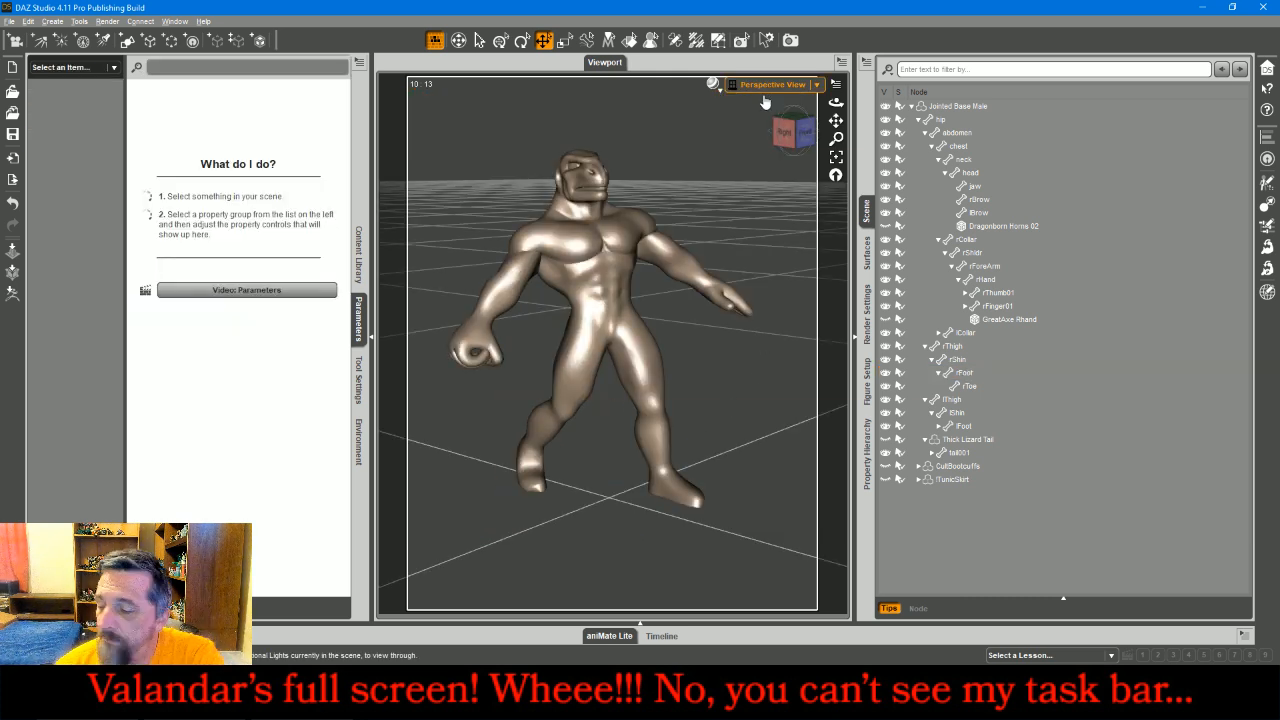
click(803, 132)
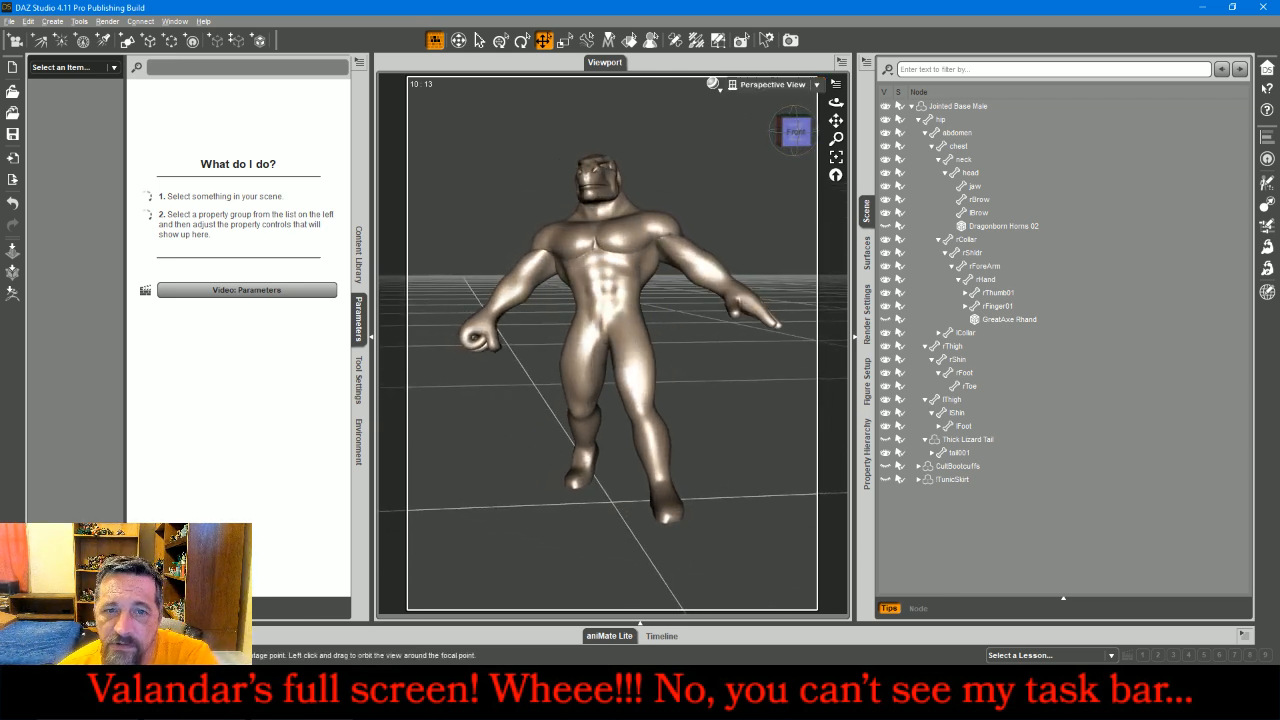
click(796, 135)
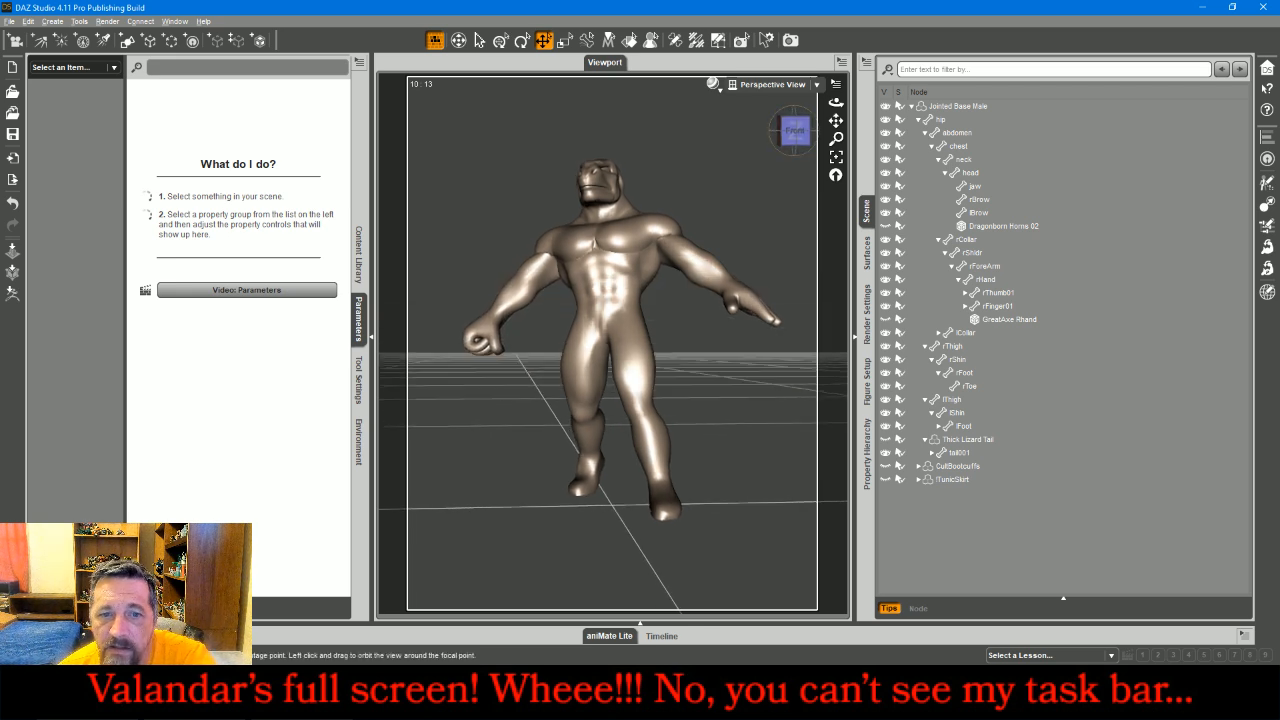
click(638, 338)
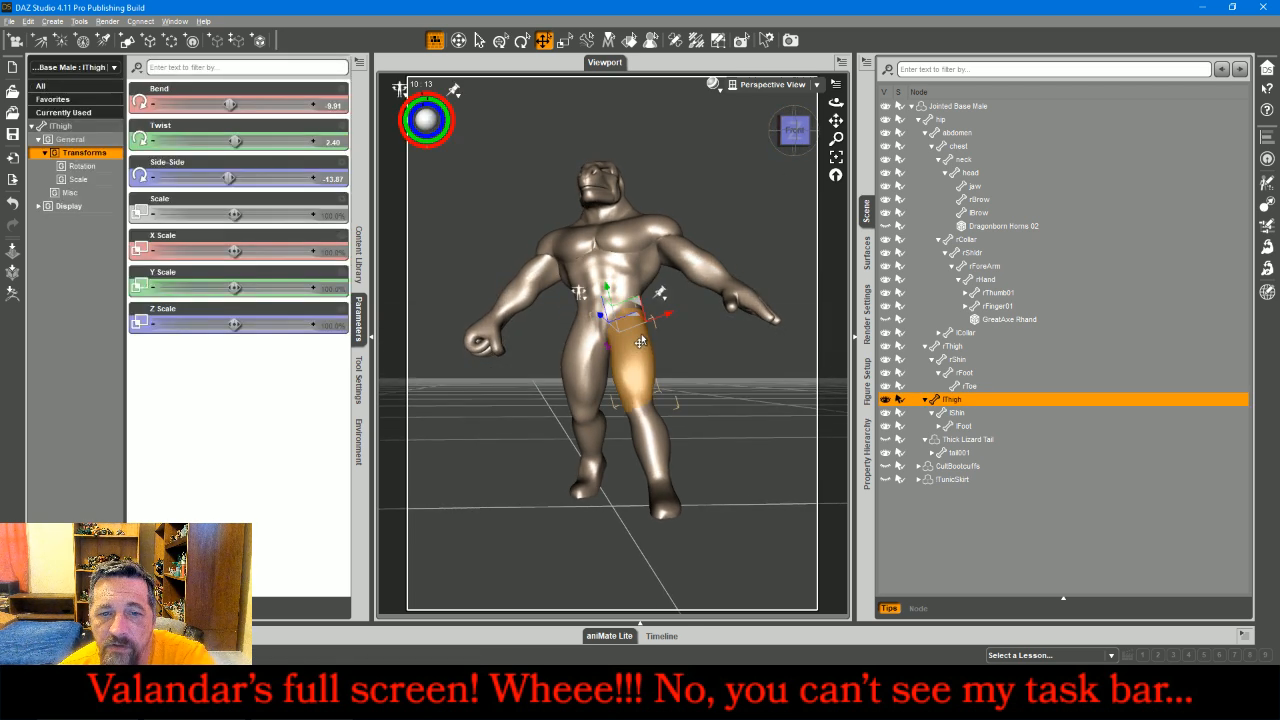
click(522, 40)
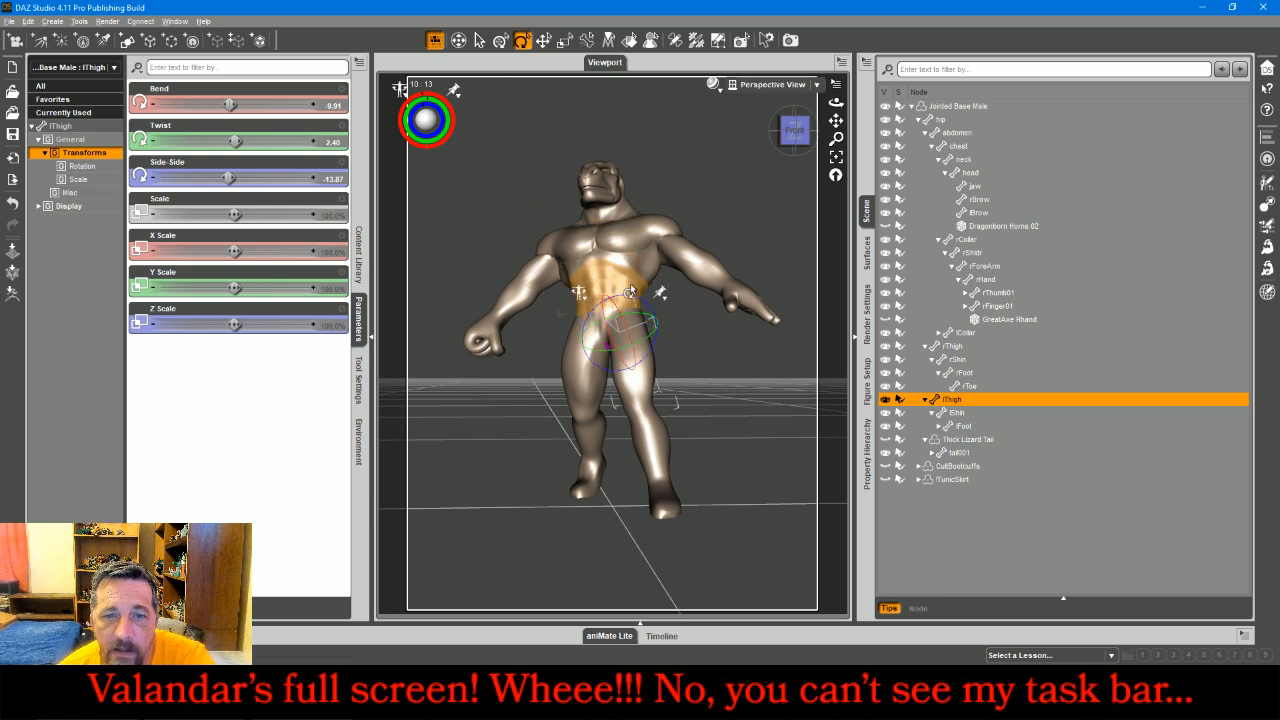
drag(636, 308, 653, 354)
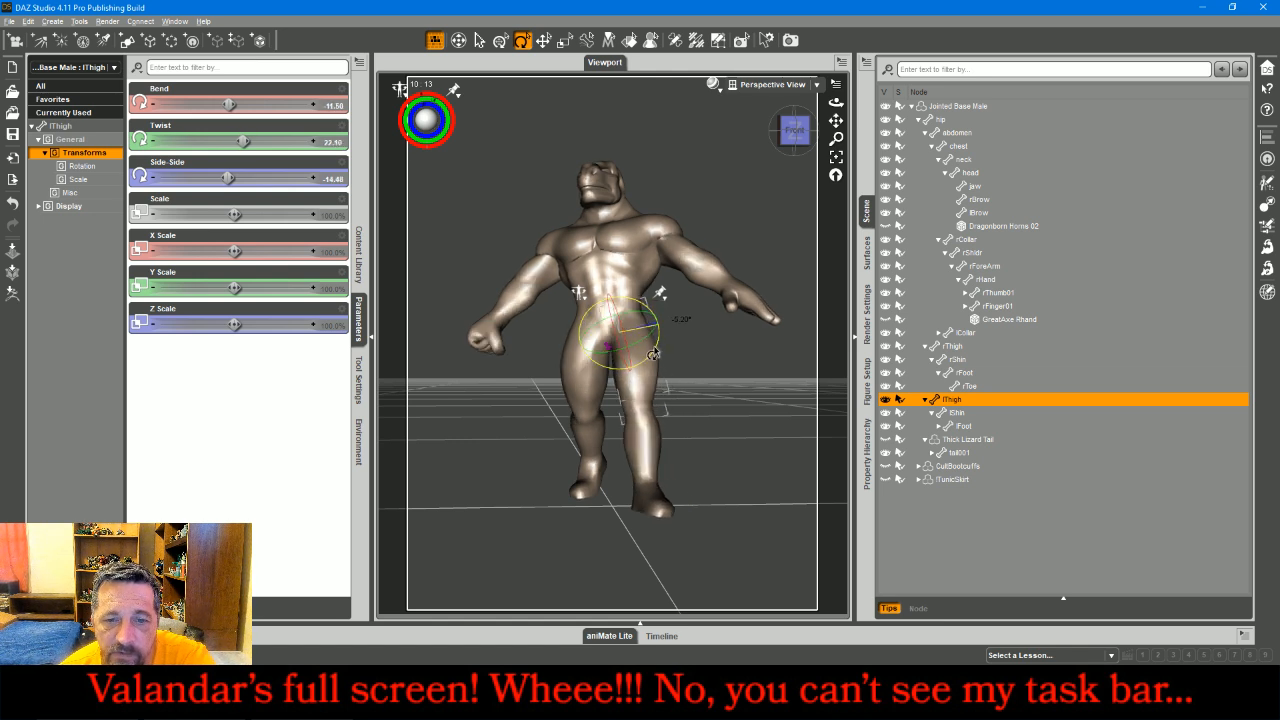
- From a zoomed-in Front View, rotate the left foot to about 3 degrees bend and 9 degrees side-side to level it
click(766, 84)
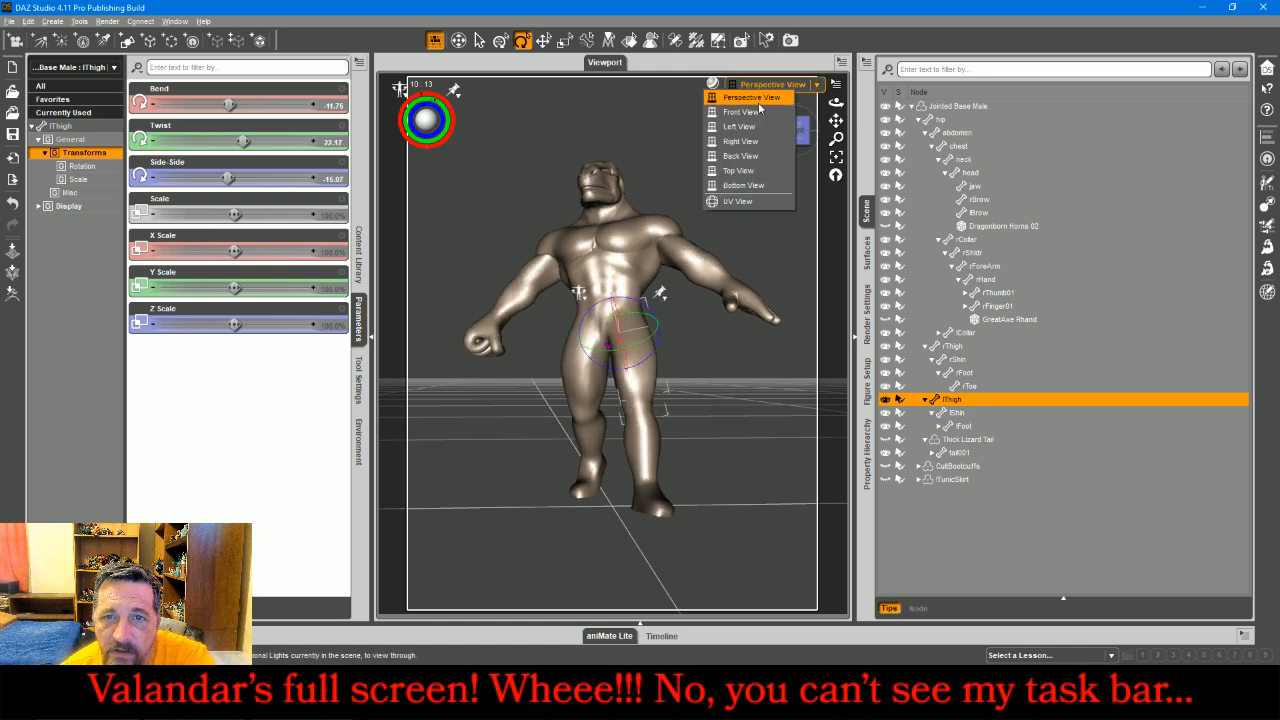
click(760, 112)
click(766, 206)
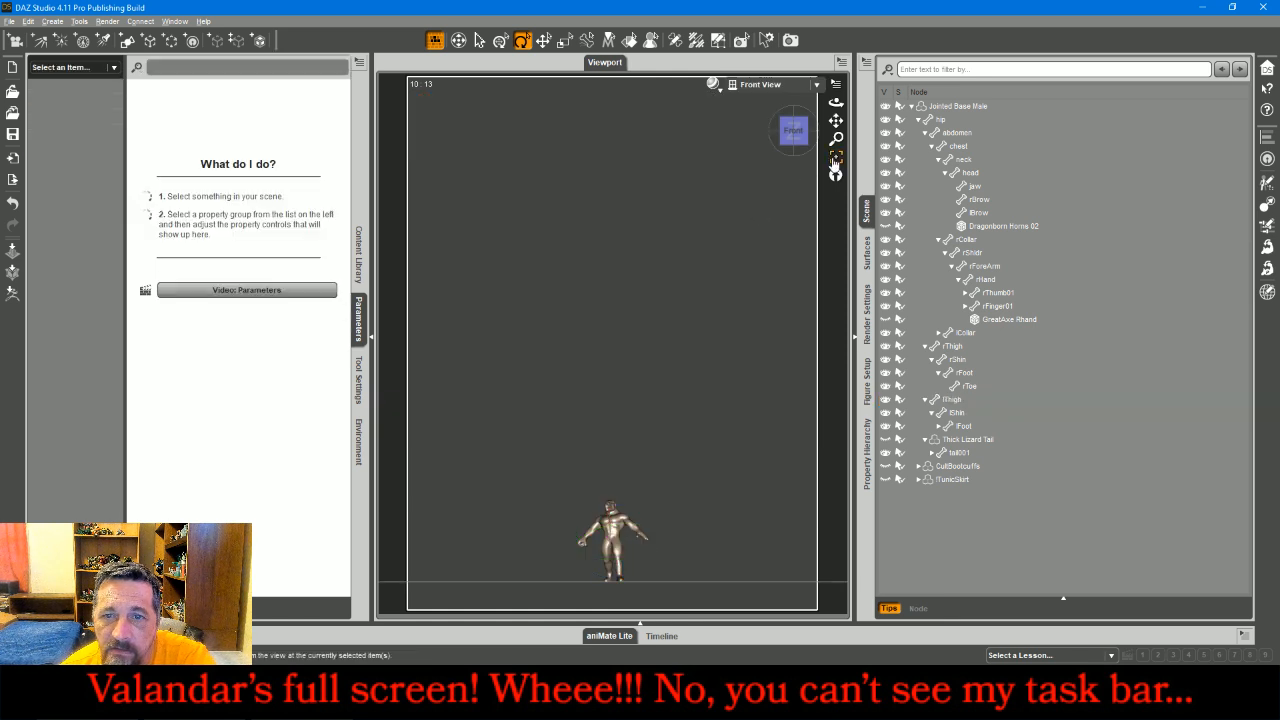
drag(837, 140, 835, 30)
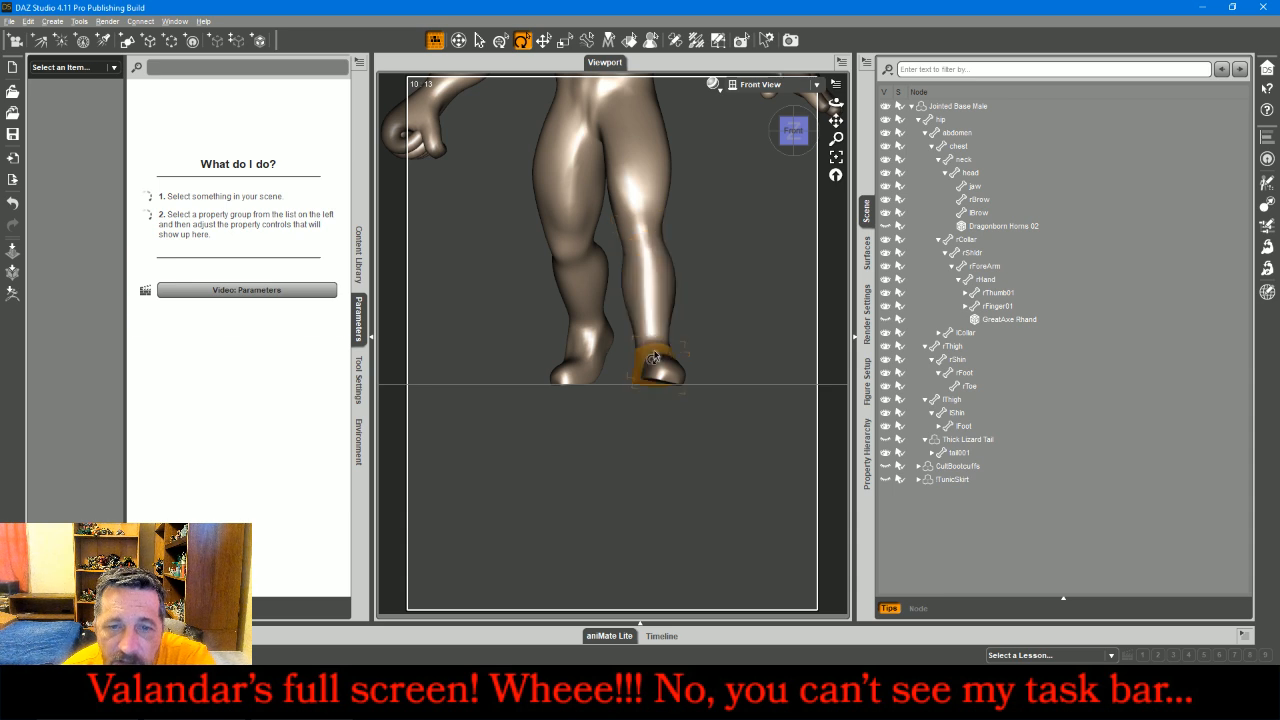
click(653, 357)
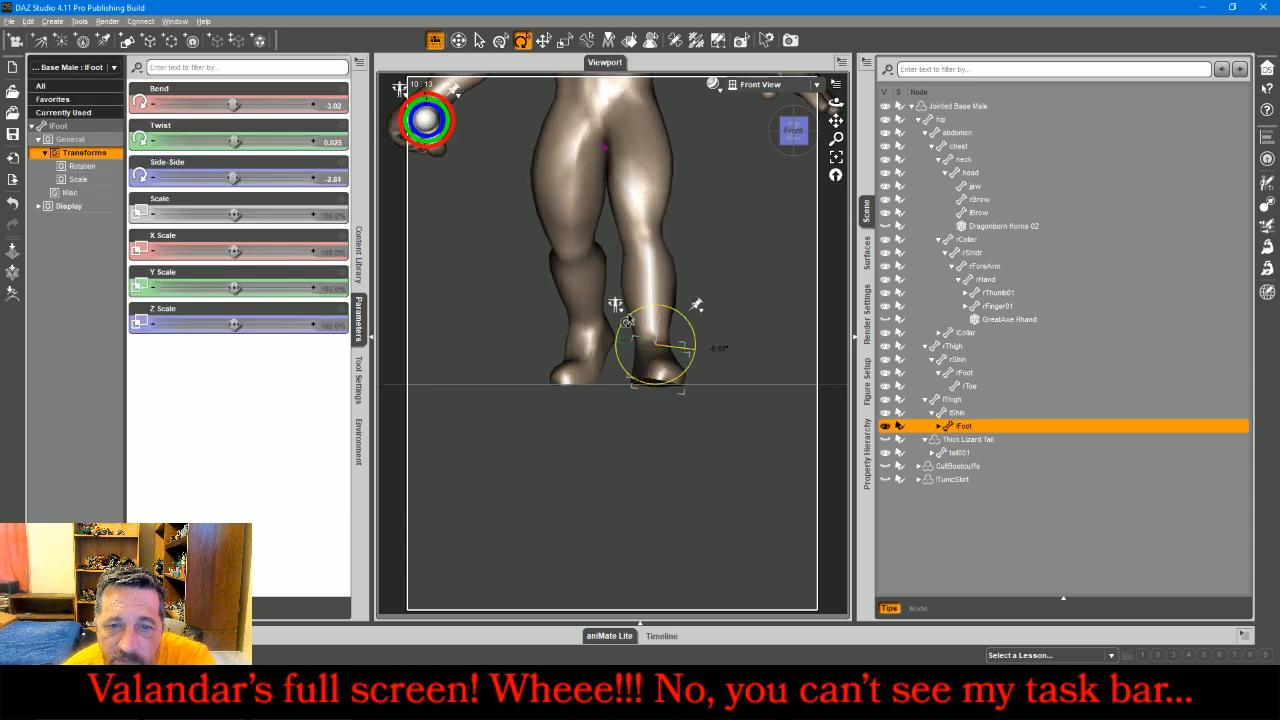
drag(630, 318, 657, 333)
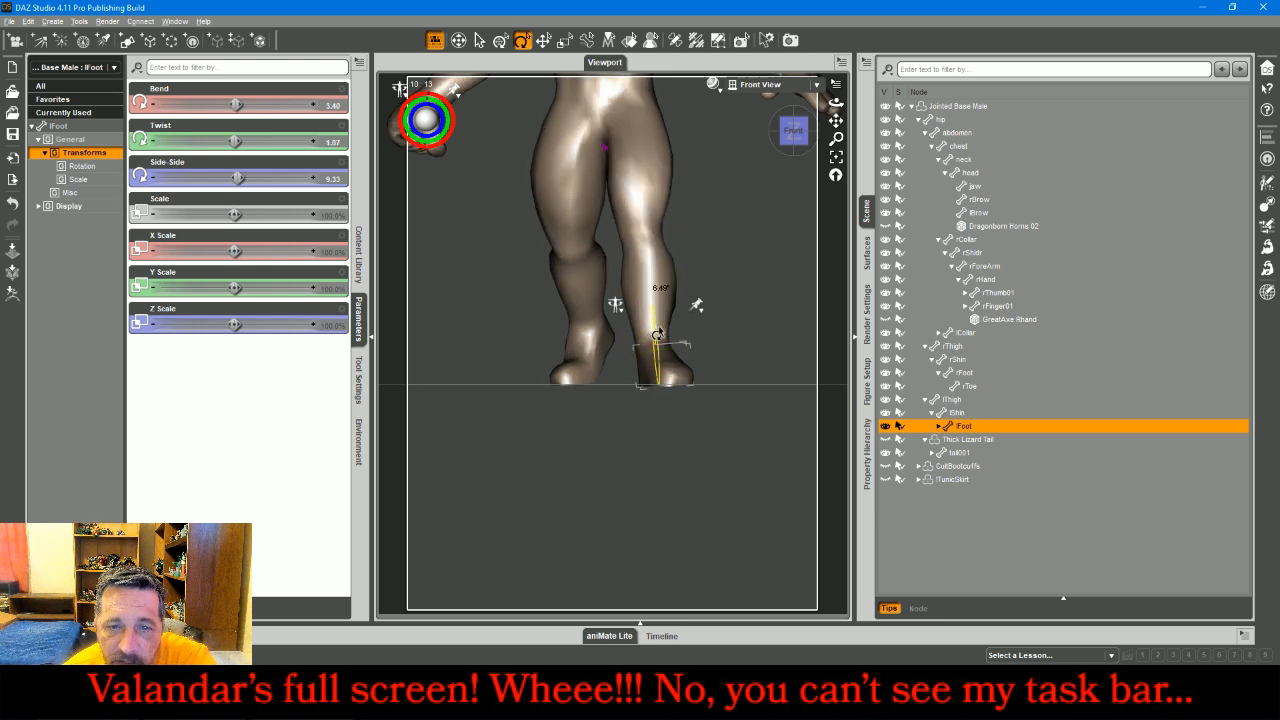
- Rotate the left thigh slightly to a bend of about -14 degrees and reselect the left foot
click(653, 165)
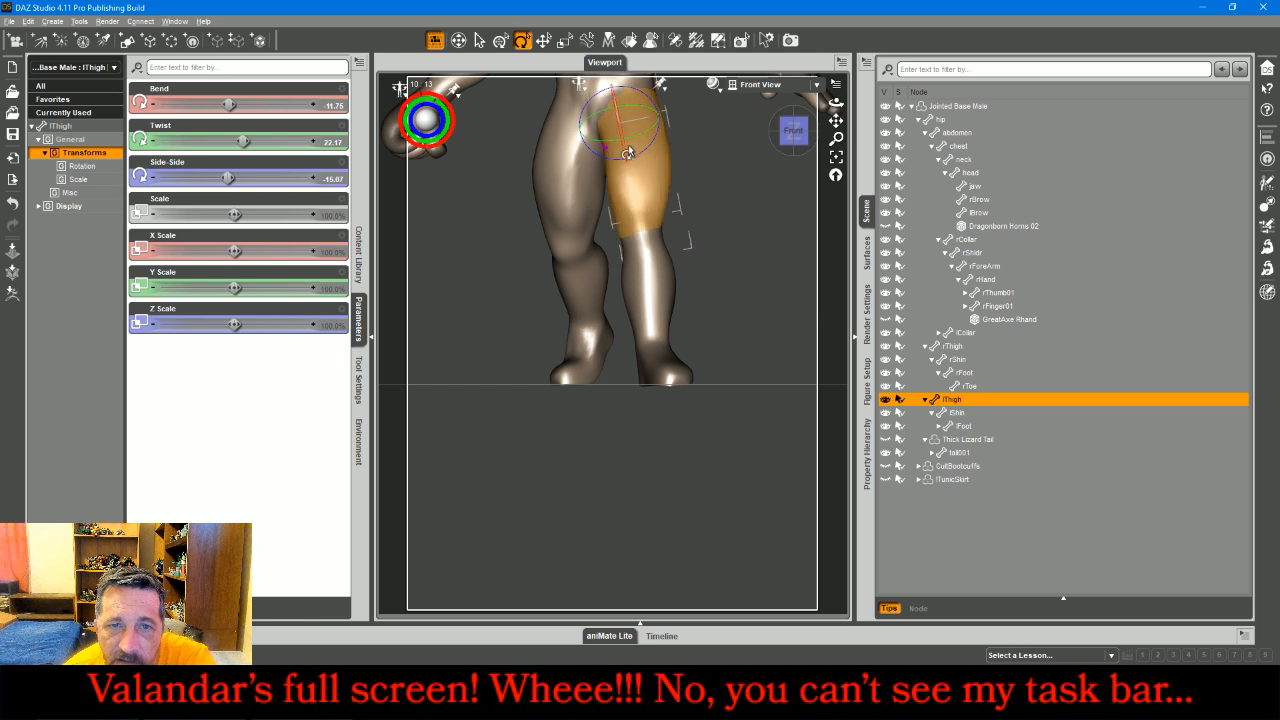
drag(621, 150, 631, 169)
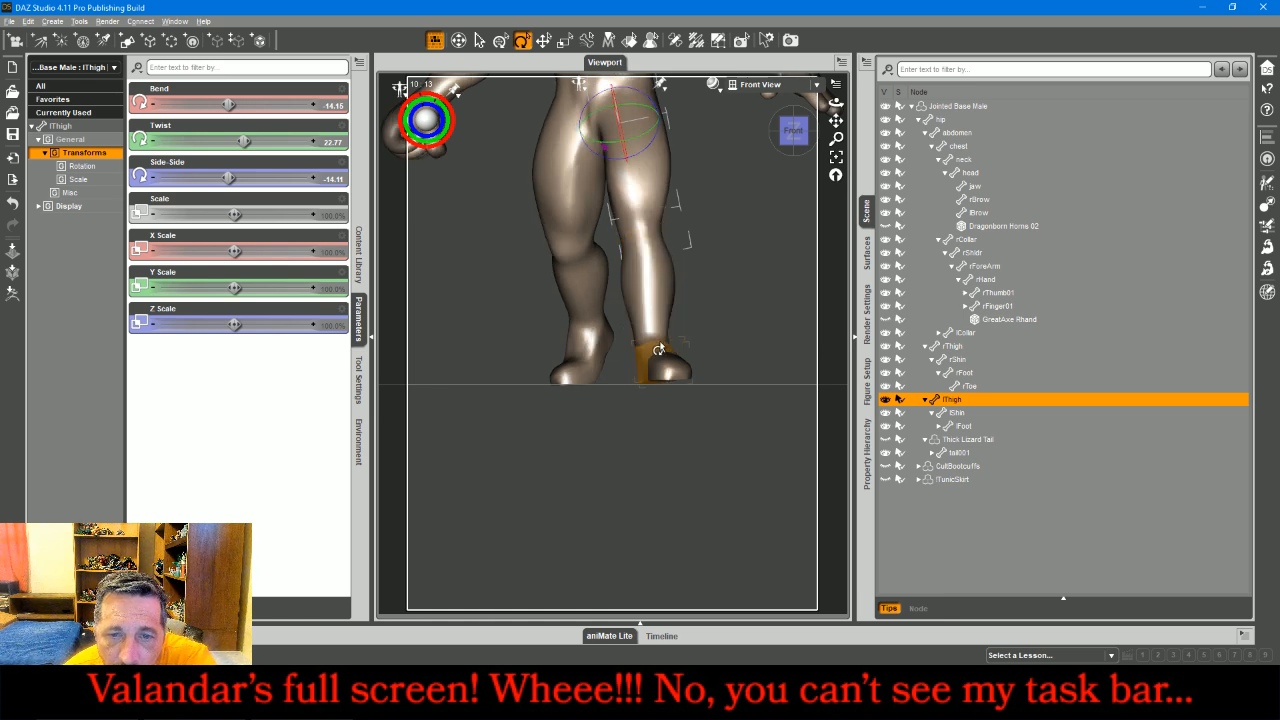
click(653, 350)
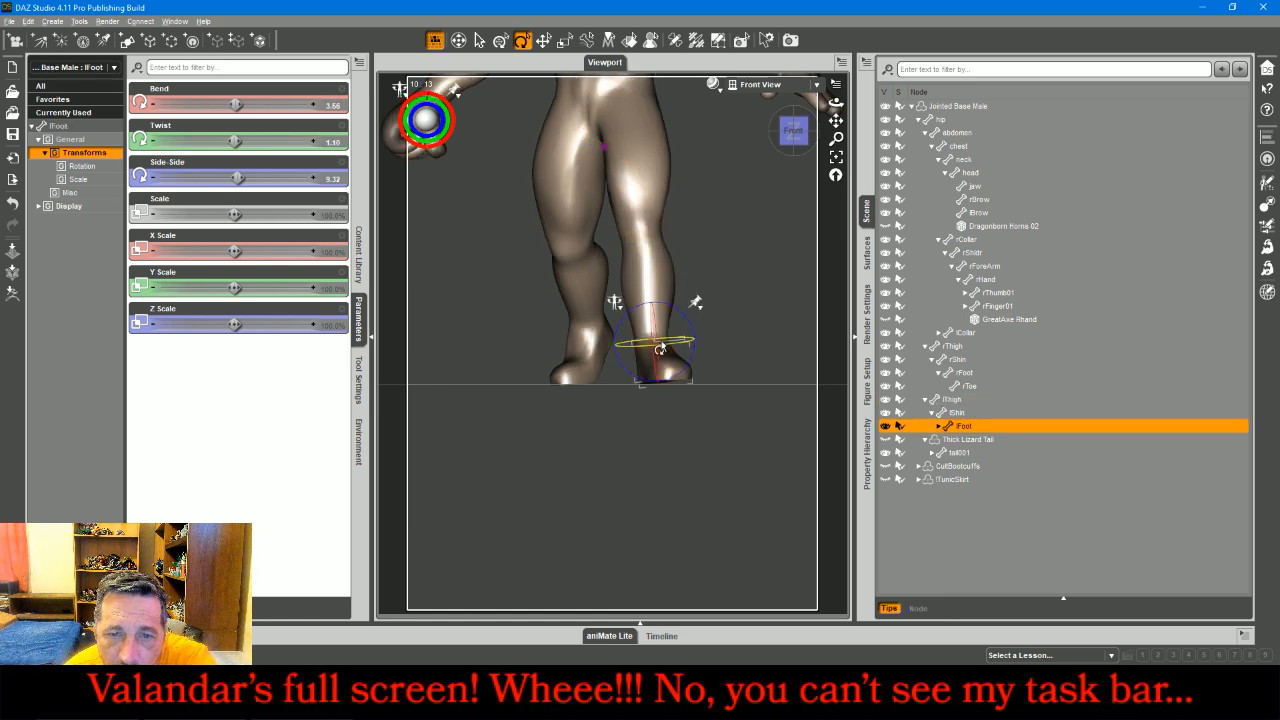
- Set the left foot's bend to about 6 degrees and the left thigh's bend to about -13.7 degrees
click(313, 105)
click(313, 105)
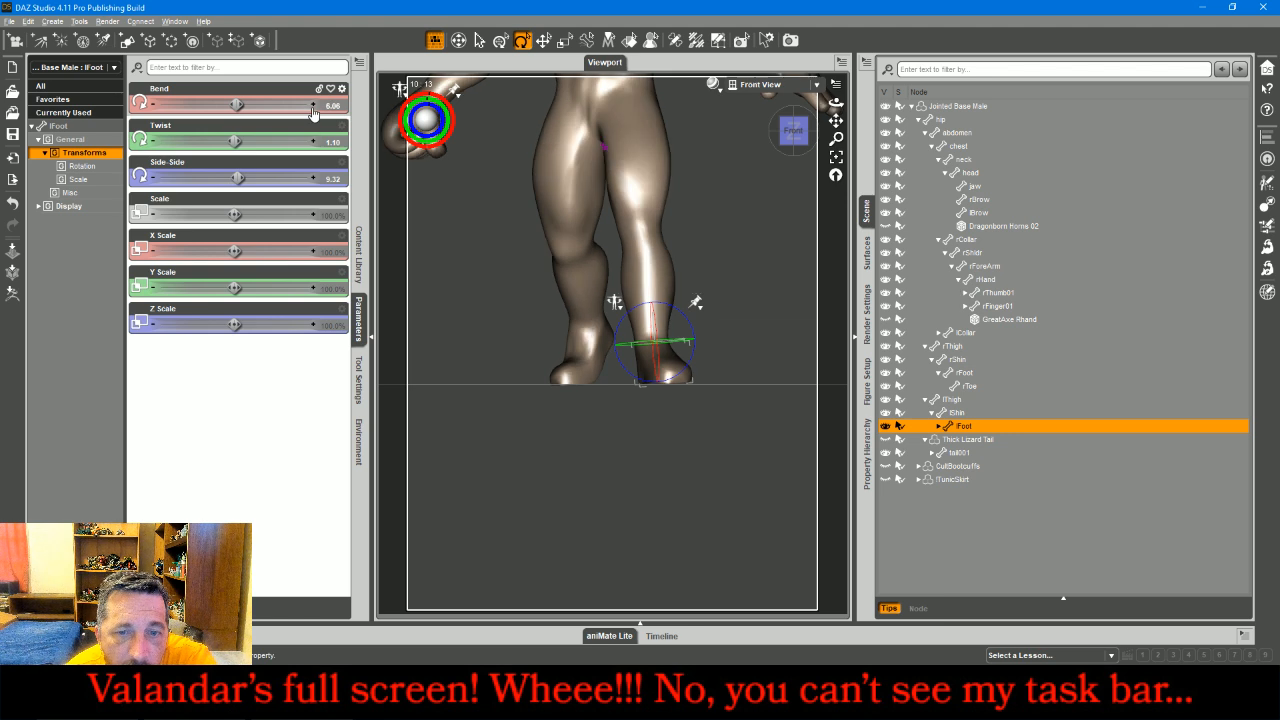
click(619, 167)
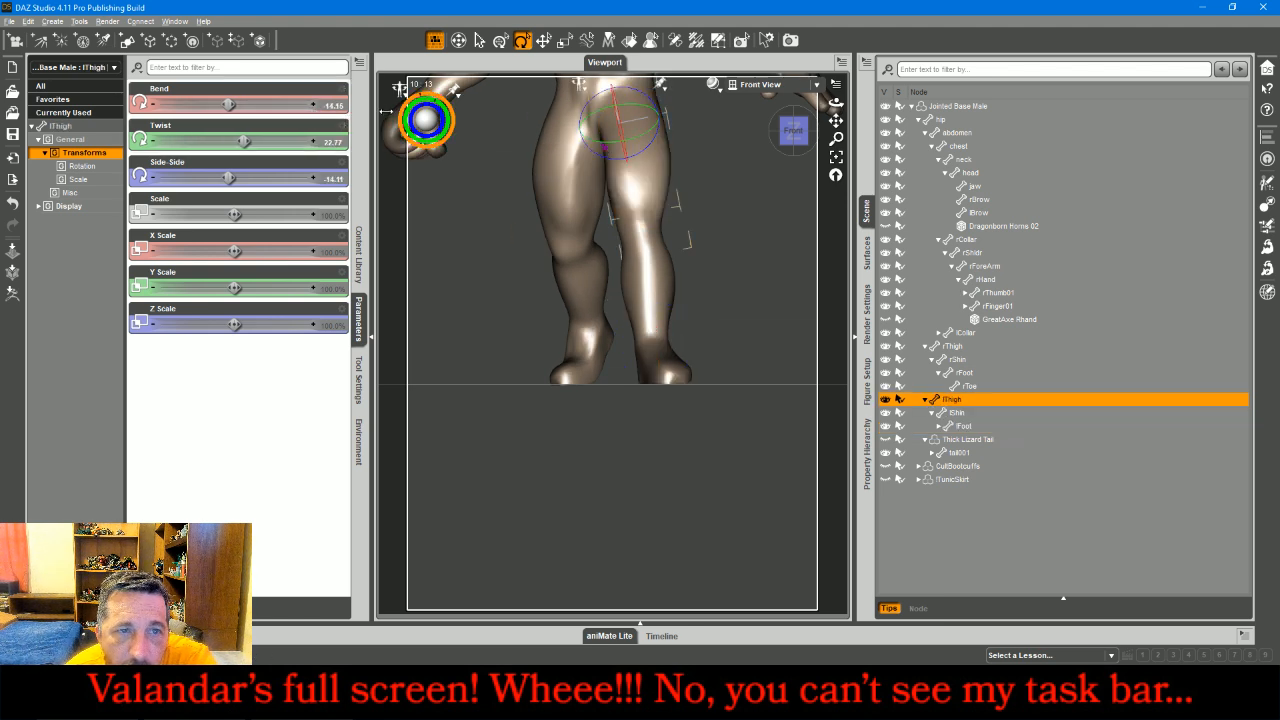
click(314, 110)
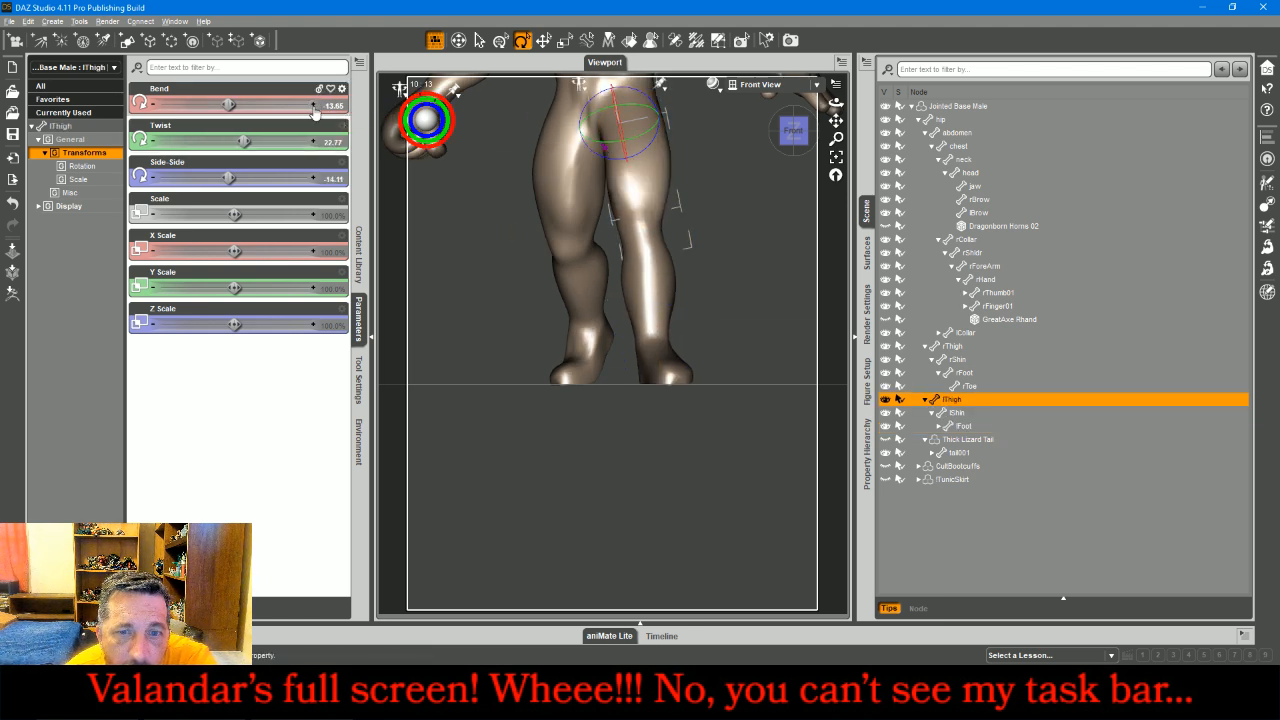
click(743, 117)
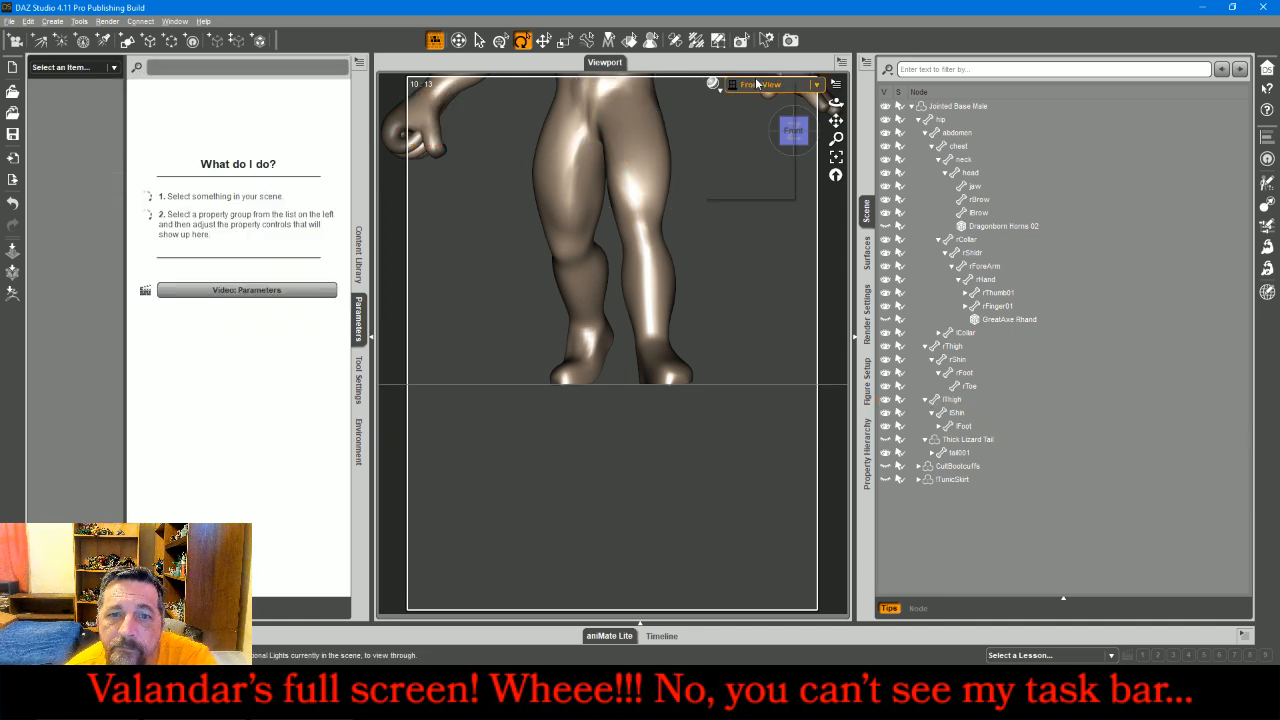
- In the Perspective View, twist the abdomen and chest together to about 22 degrees
click(755, 80)
click(755, 91)
drag(793, 138, 741, 139)
click(803, 132)
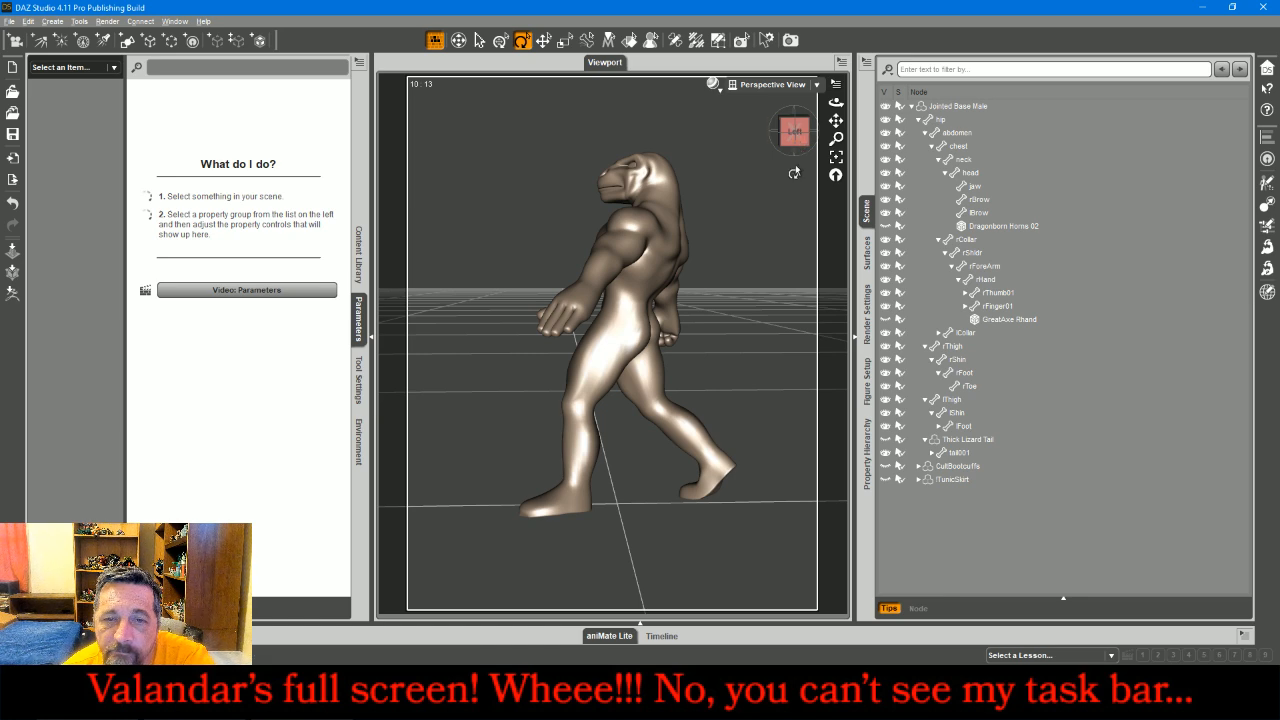
click(648, 300)
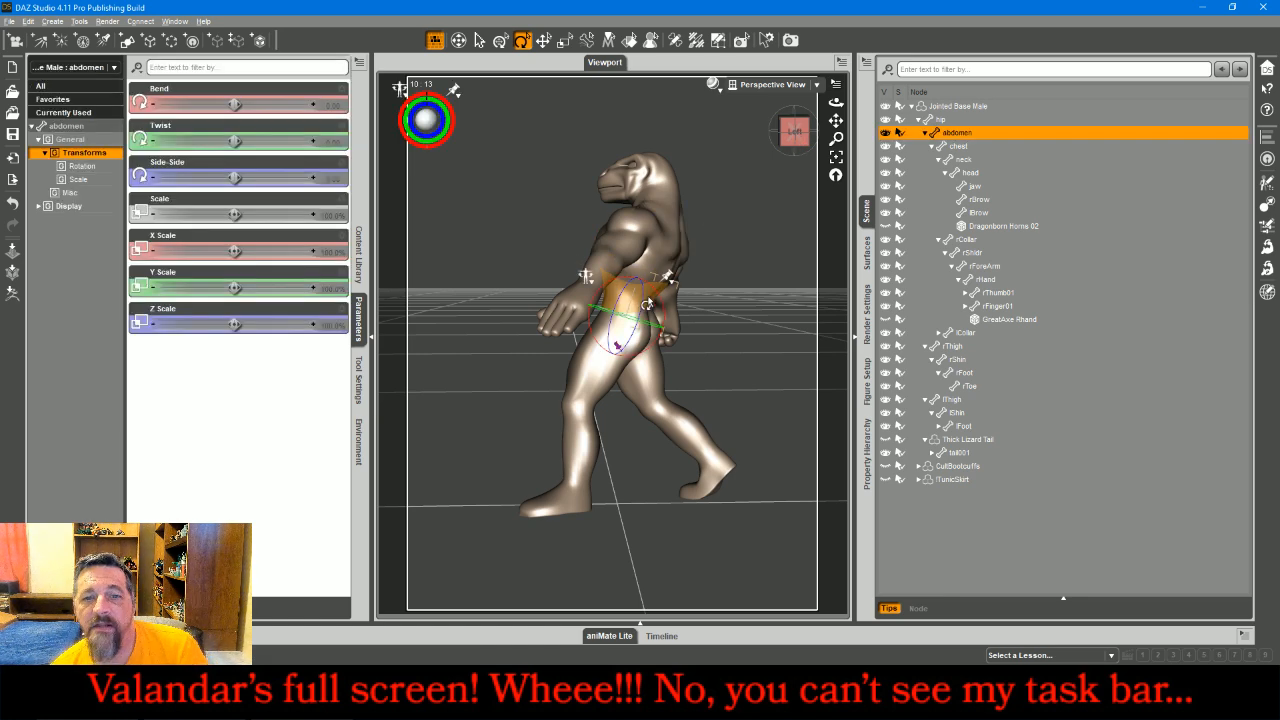
ctrl+click(675, 271)
drag(792, 133, 840, 147)
click(41, 86)
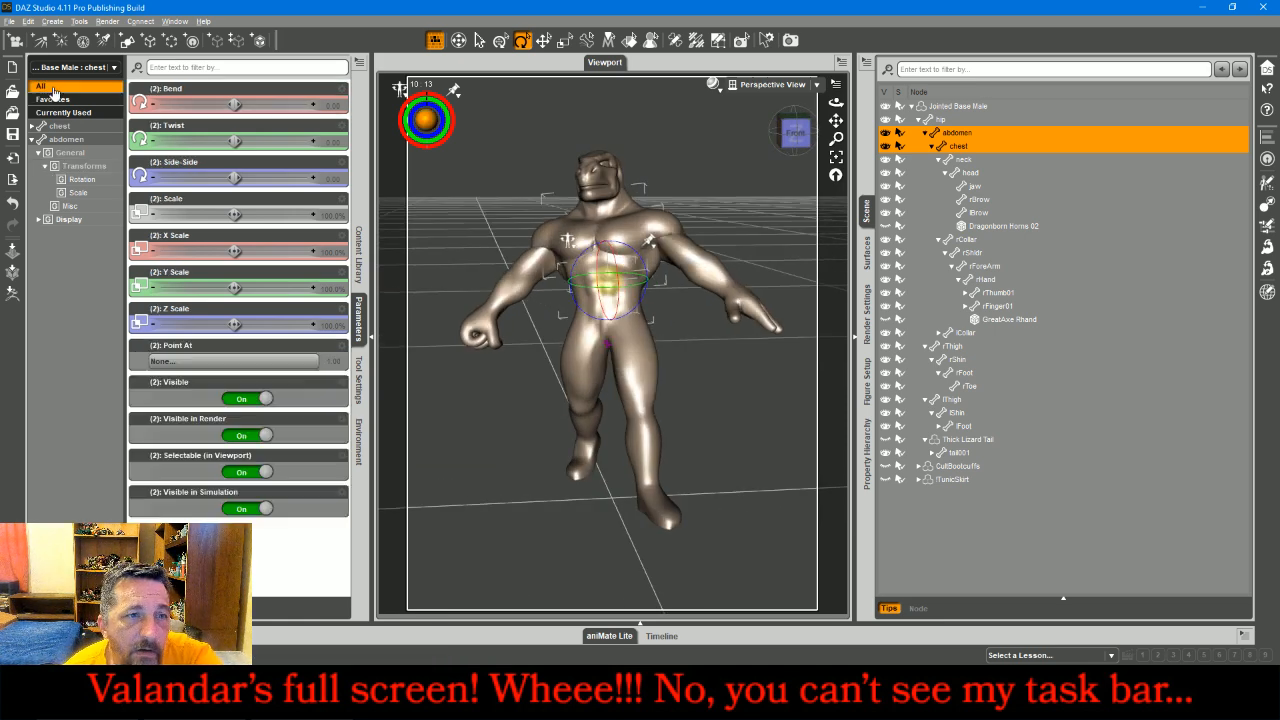
drag(238, 142, 243, 141)
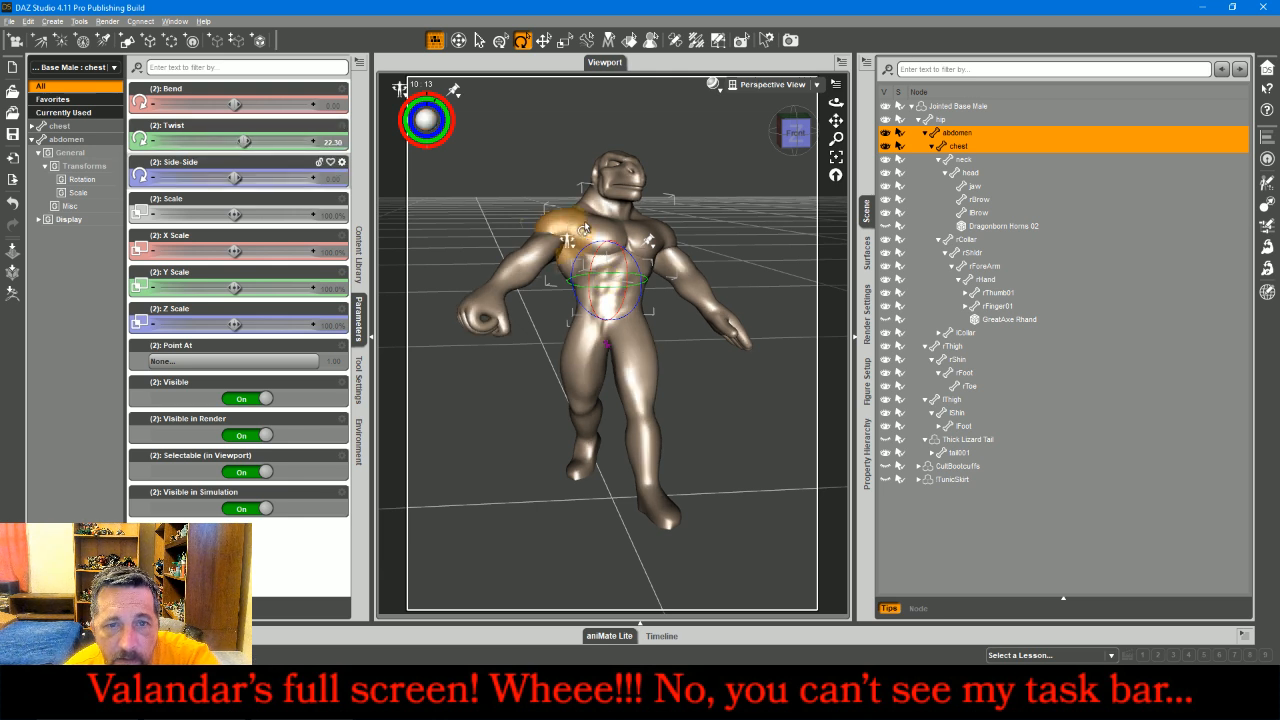
- Pose the chest alone with a bend of about 11, side-side of about -6 and twist of about 35 degrees
click(614, 240)
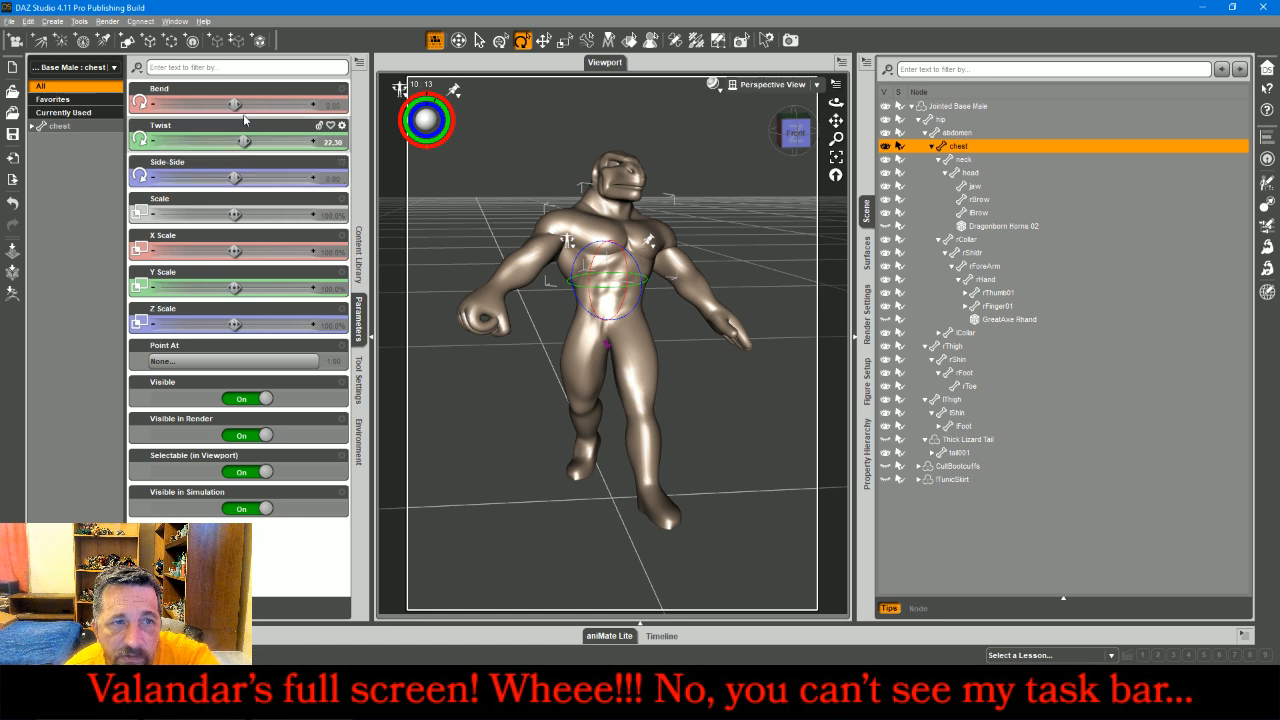
drag(234, 104, 239, 104)
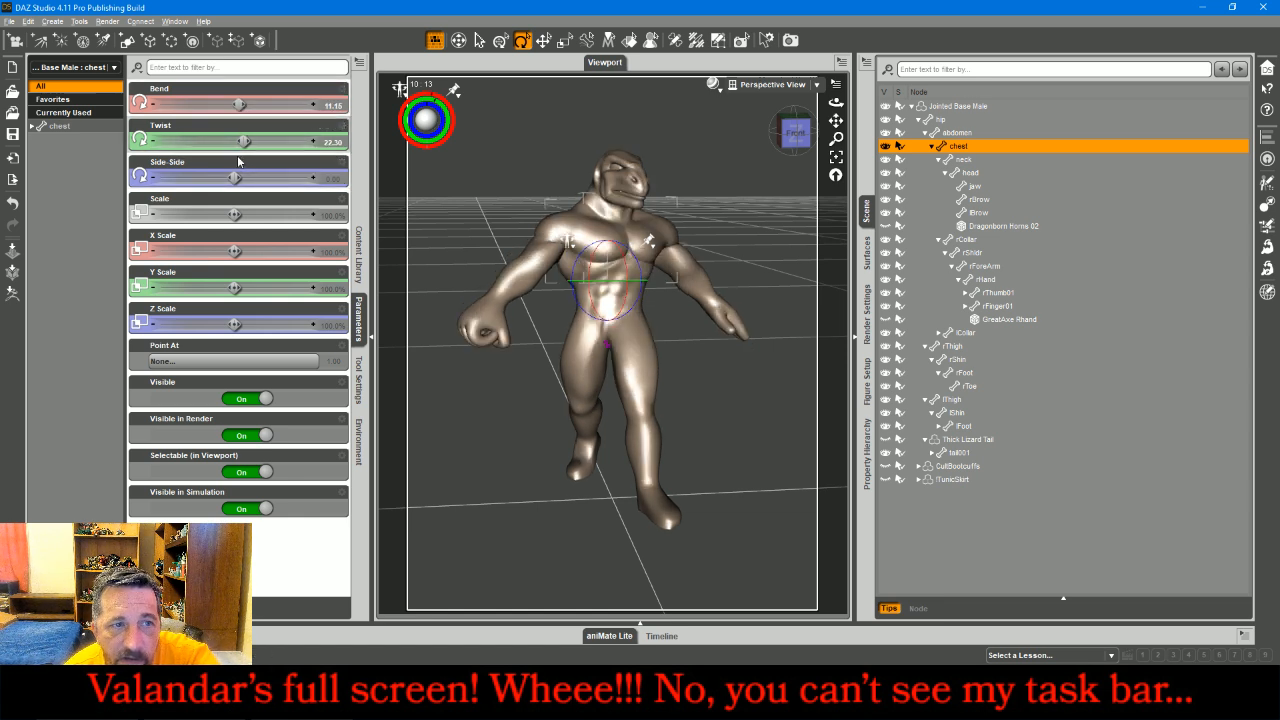
drag(235, 177, 231, 177)
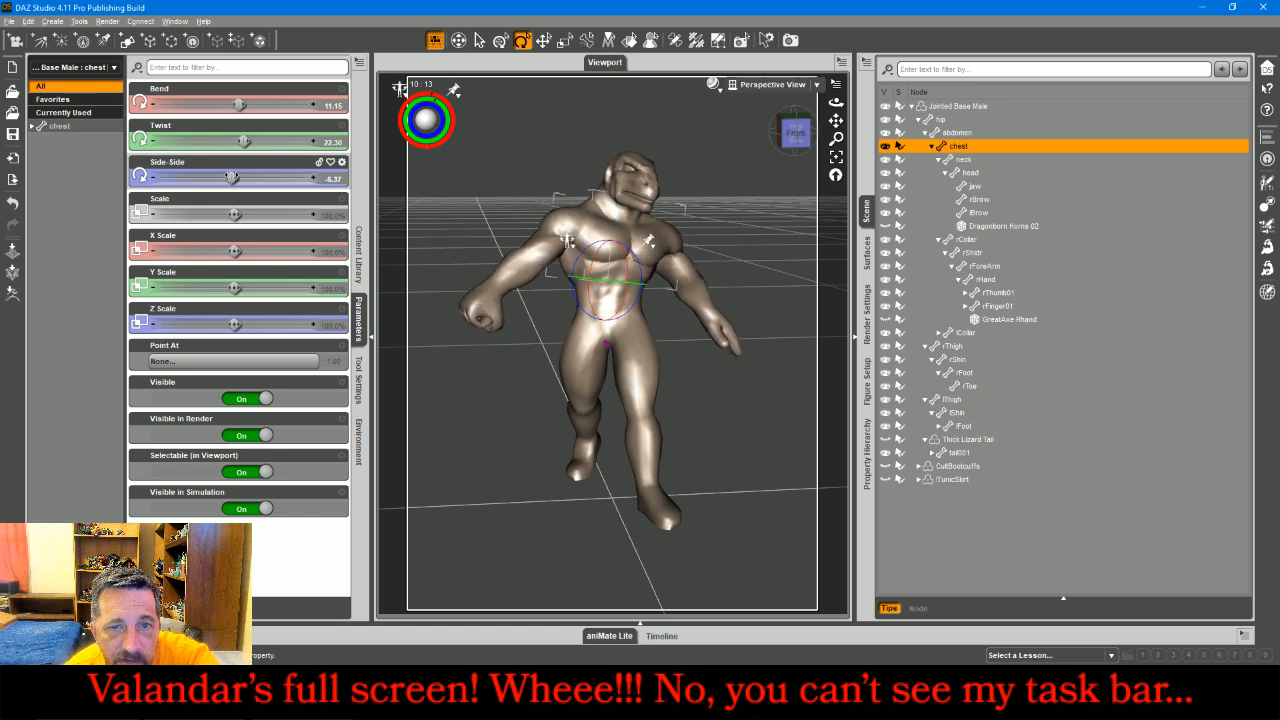
drag(247, 139, 249, 140)
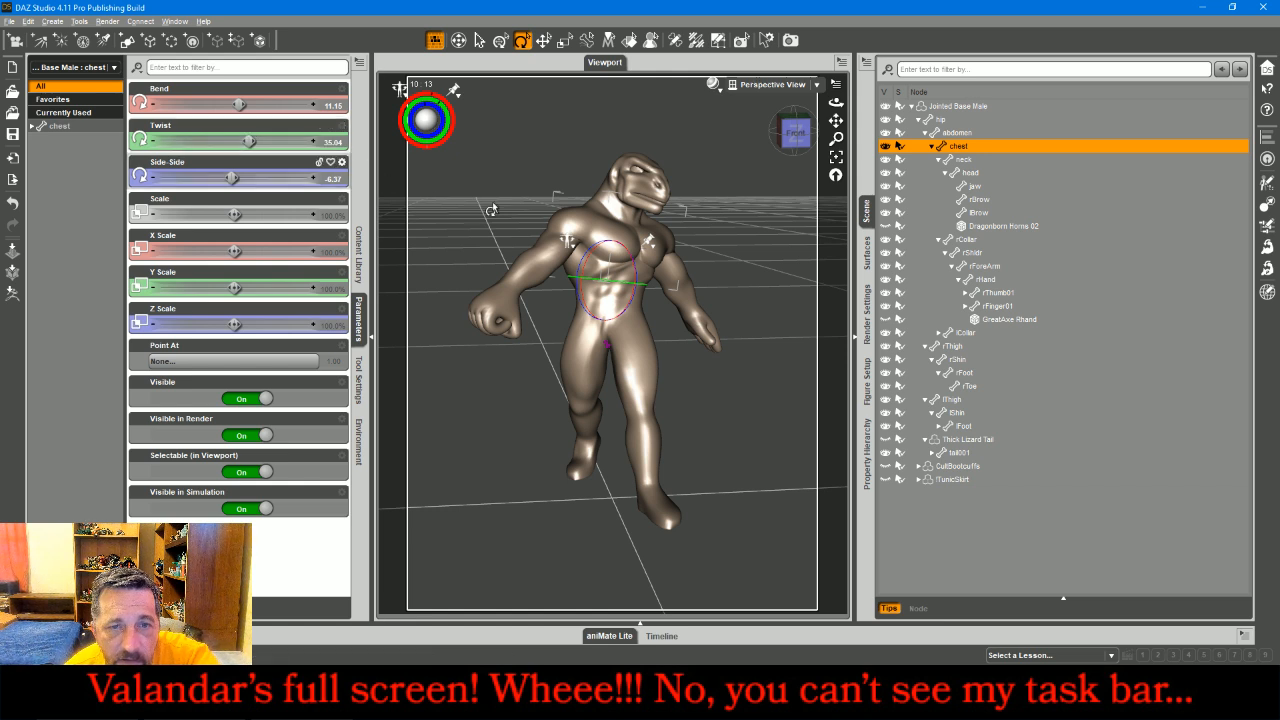
- Rotate the right collar and swing the right shoulder across the torso to about -18 twist, 19 side-side and 41 degrees bend
click(563, 222)
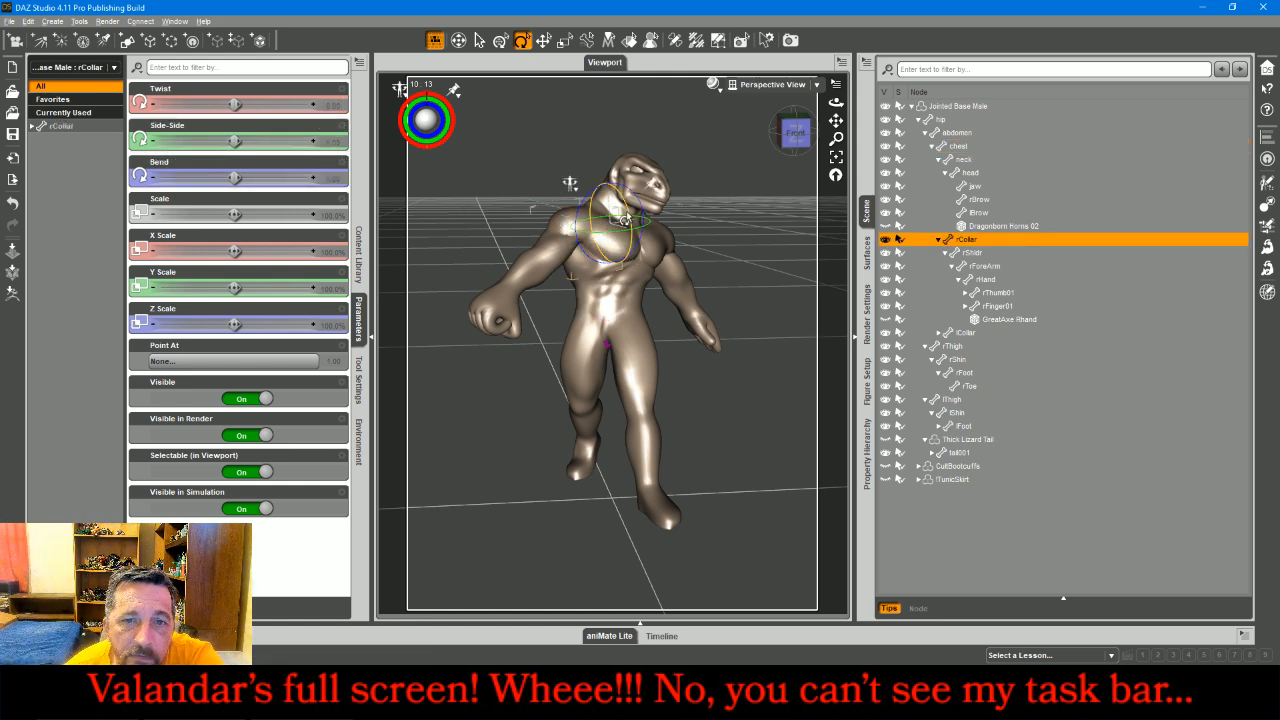
drag(624, 220, 569, 249)
click(568, 245)
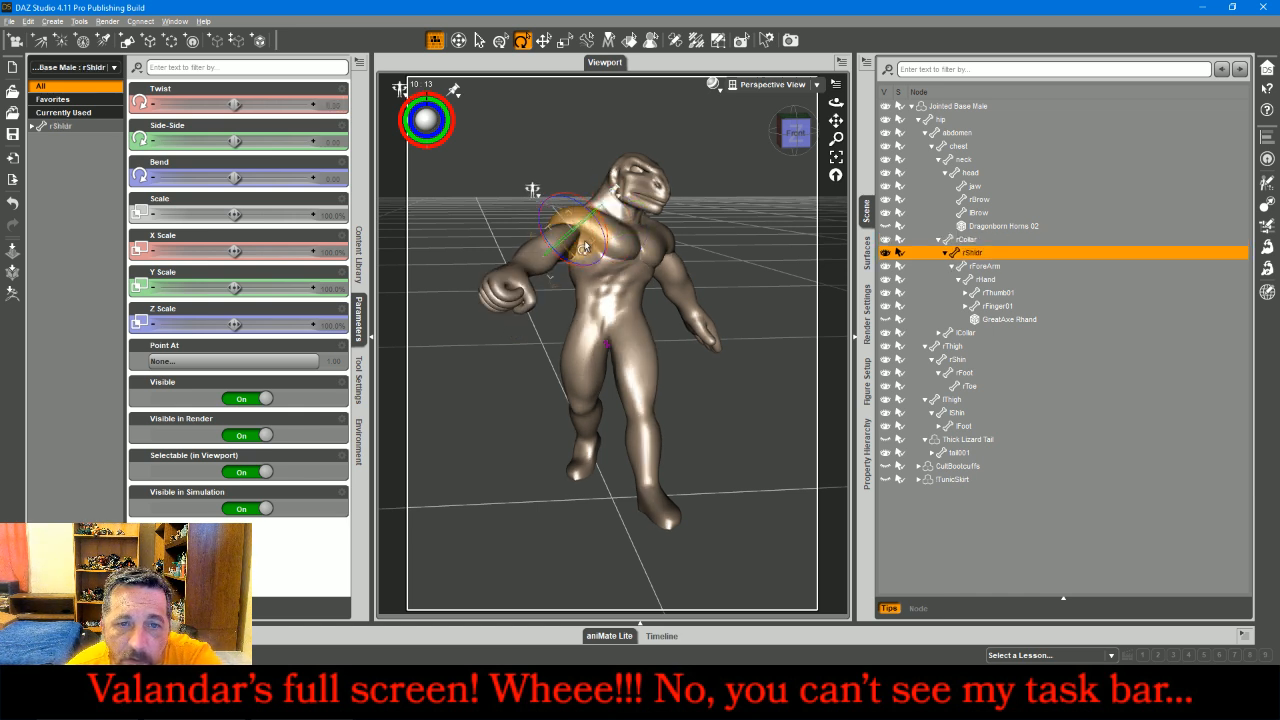
drag(568, 240, 613, 245)
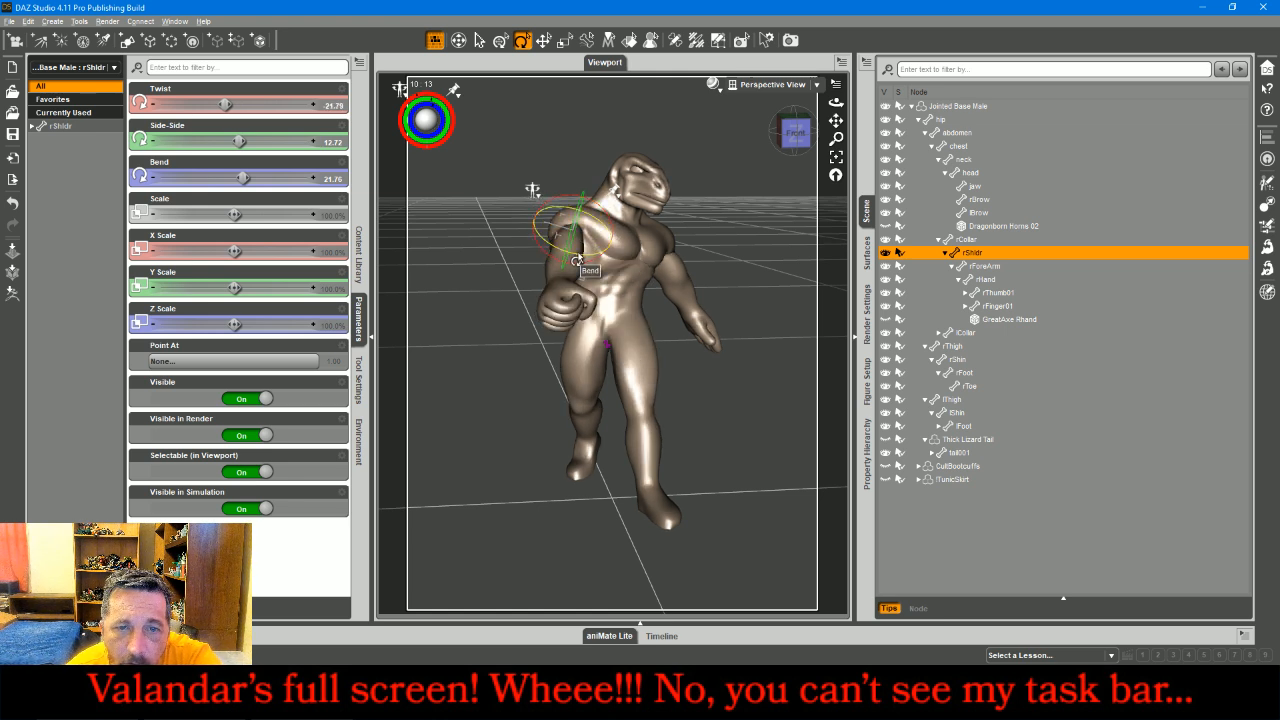
drag(578, 259, 552, 245)
- Rotate the right hand to about -38 degrees side-side and the right forearm to about -49 degrees twist
click(585, 267)
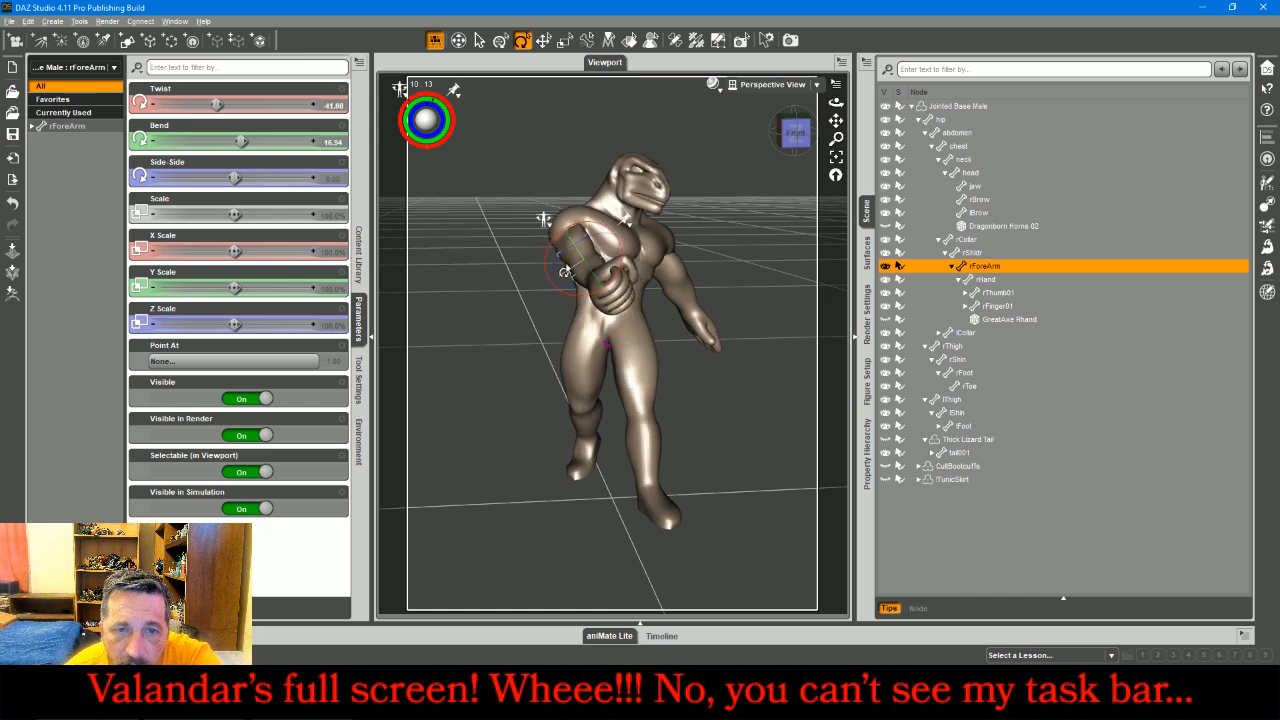
click(592, 293)
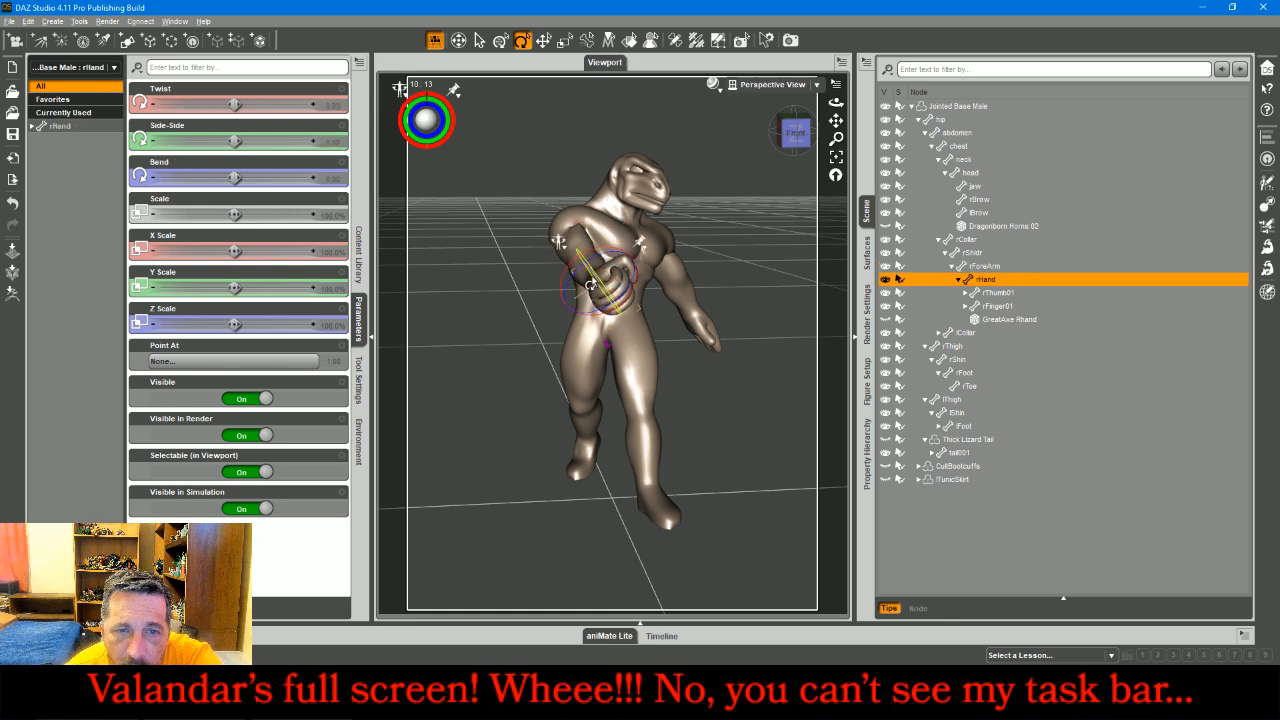
drag(594, 283, 584, 273)
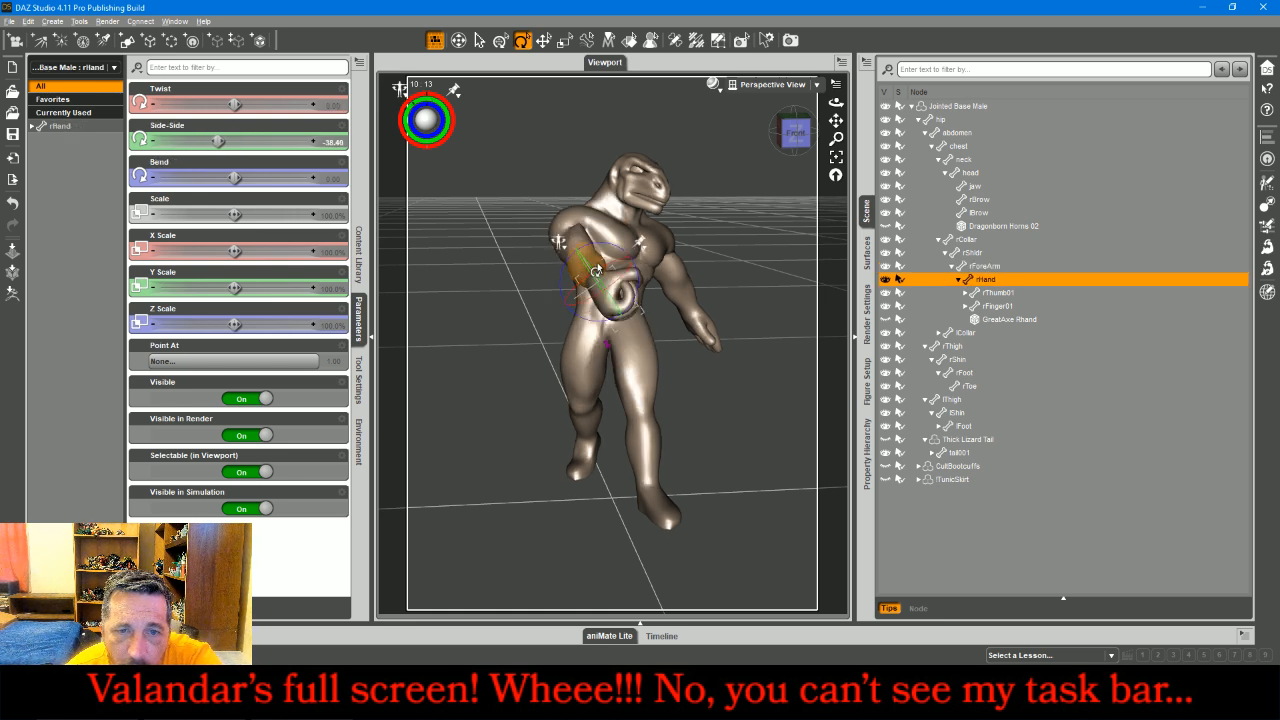
click(590, 258)
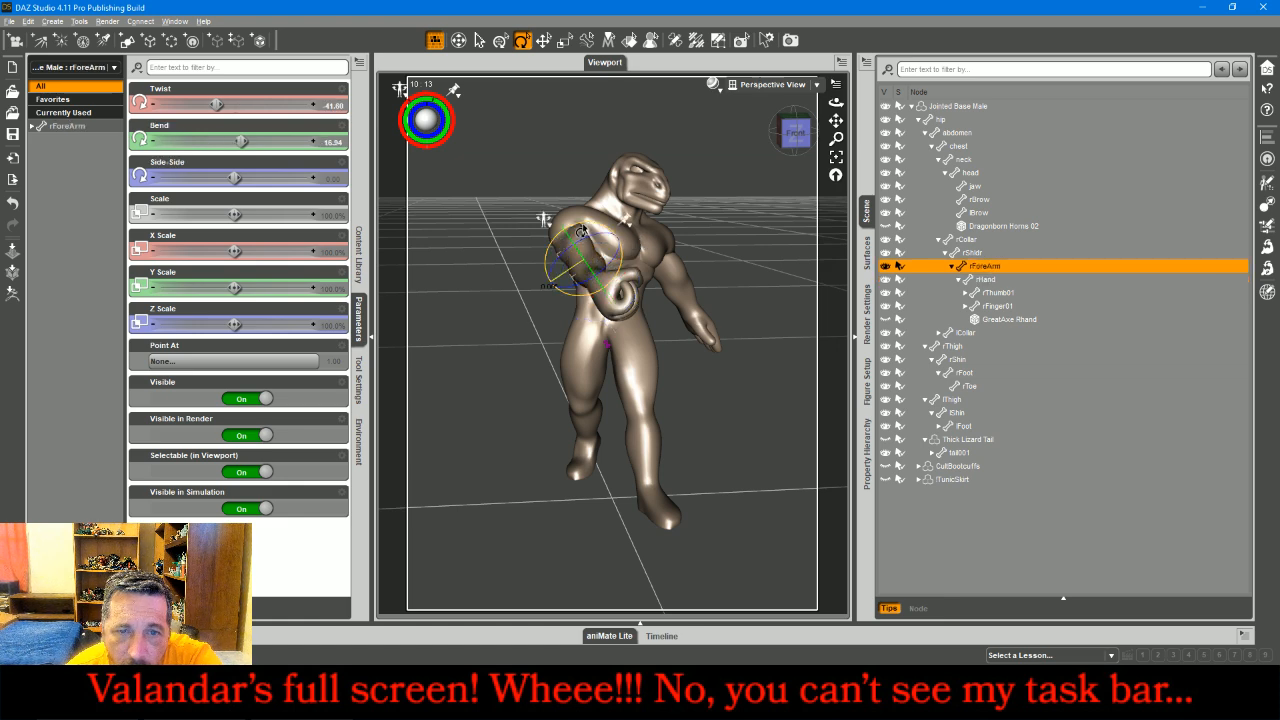
drag(581, 231, 574, 232)
- Show the great axe in the right hand and slide it along its handle to a Z translation of about 5.7
drag(796, 134, 732, 134)
click(886, 319)
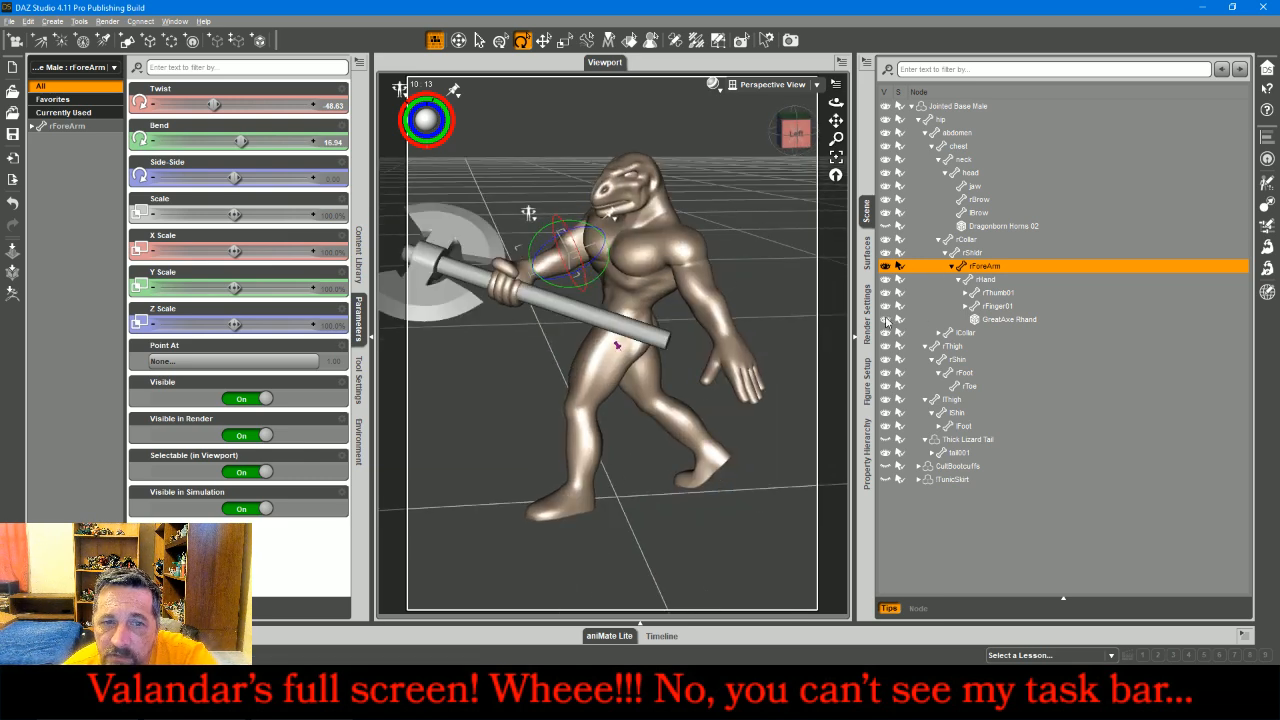
click(575, 335)
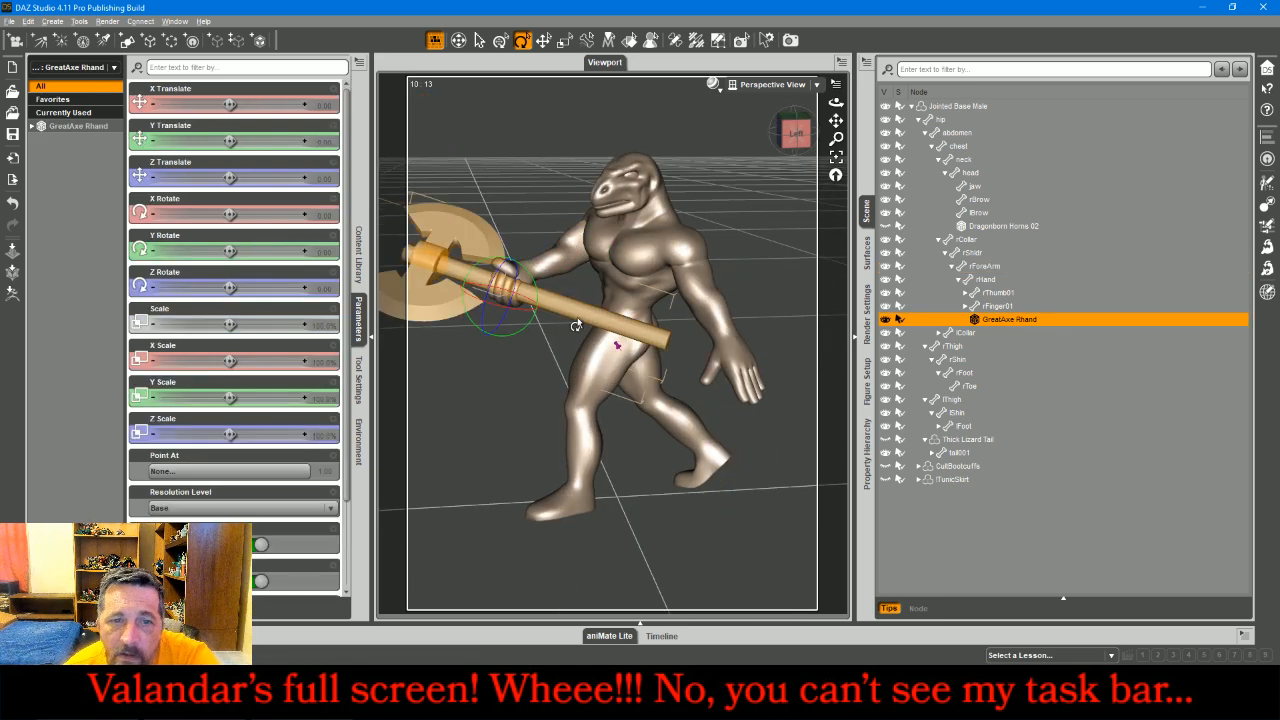
click(543, 42)
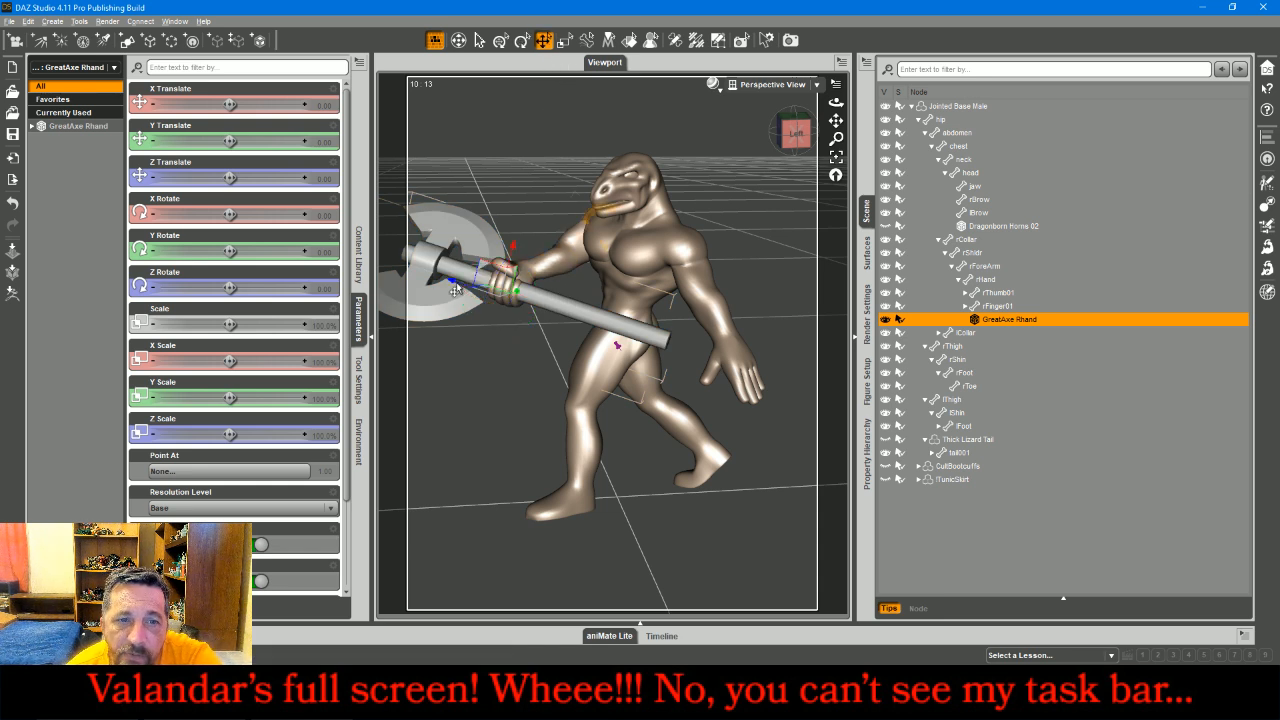
drag(456, 282, 395, 274)
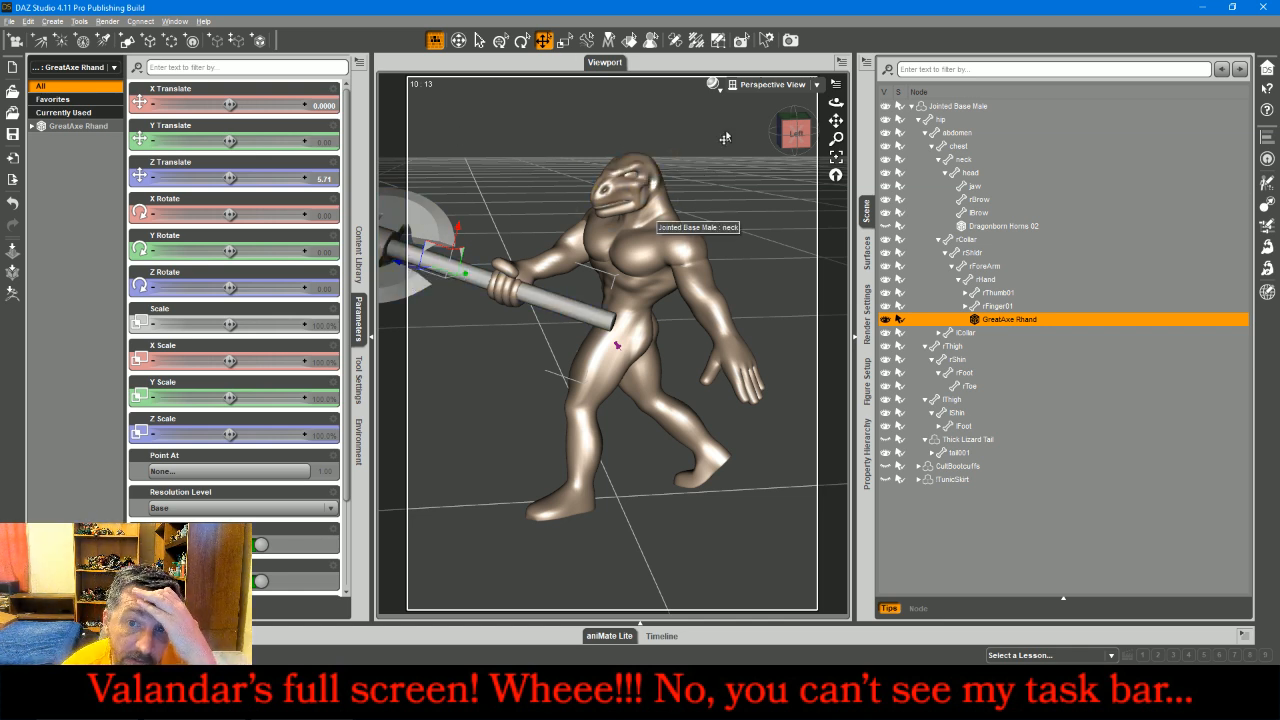
- Rotate the right shoulder to a twist of about -26 degrees to adjust the axe's angle
drag(782, 137, 960, 160)
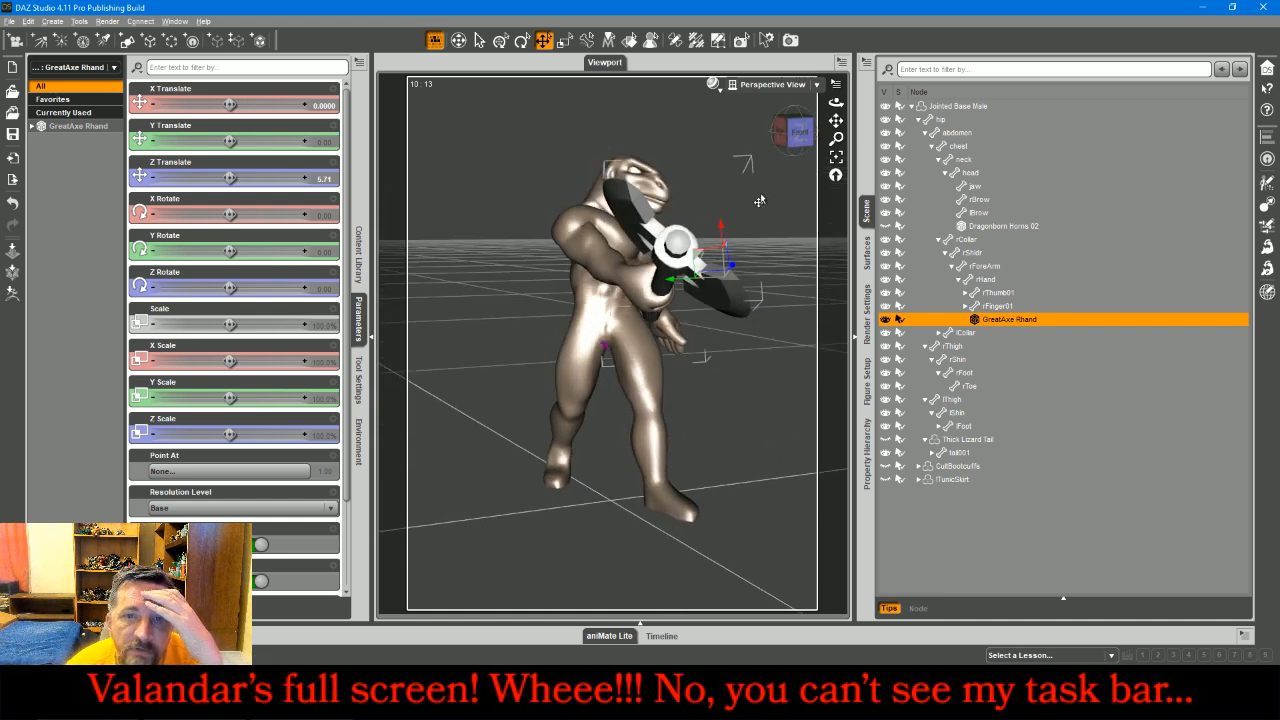
click(591, 244)
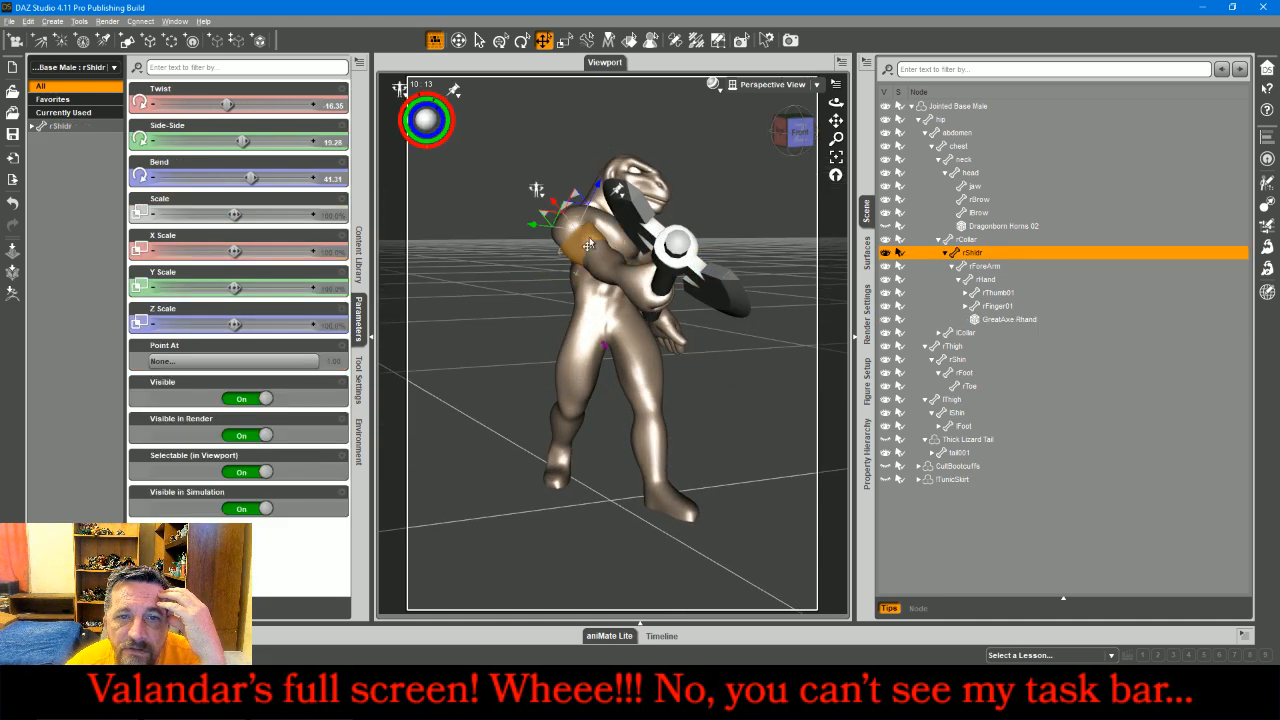
click(524, 42)
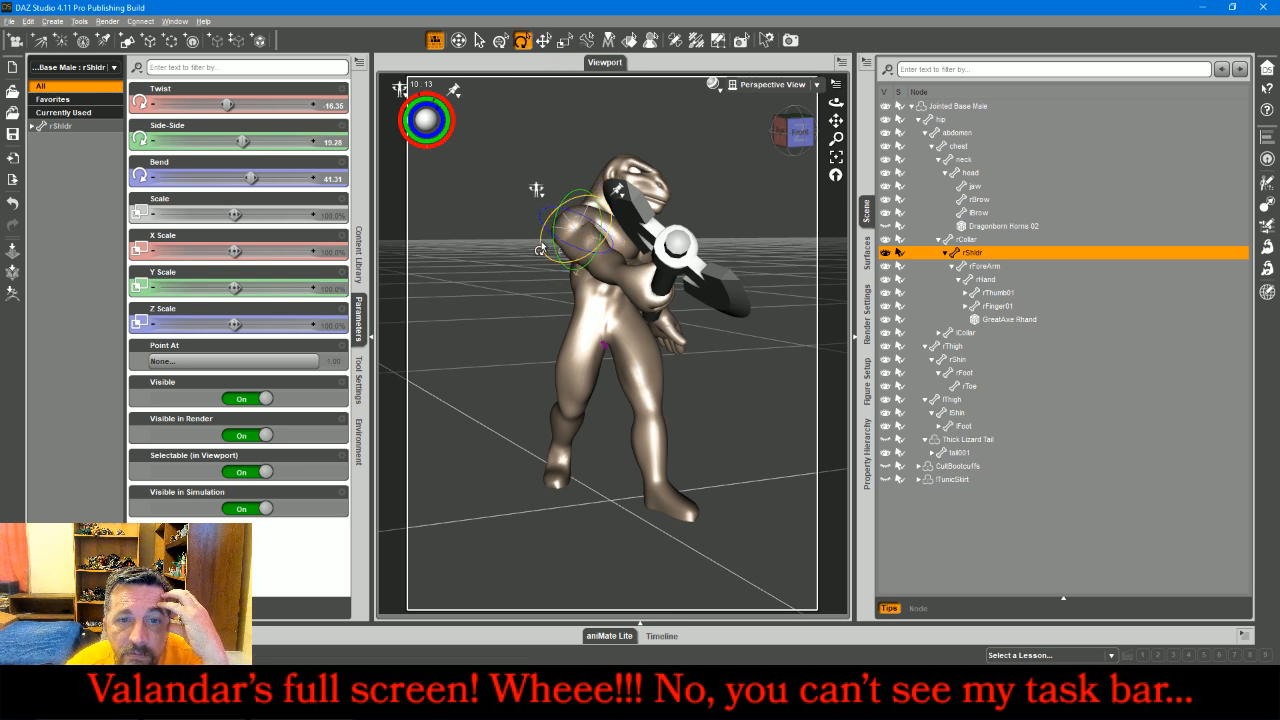
drag(540, 250, 543, 249)
drag(800, 134, 738, 144)
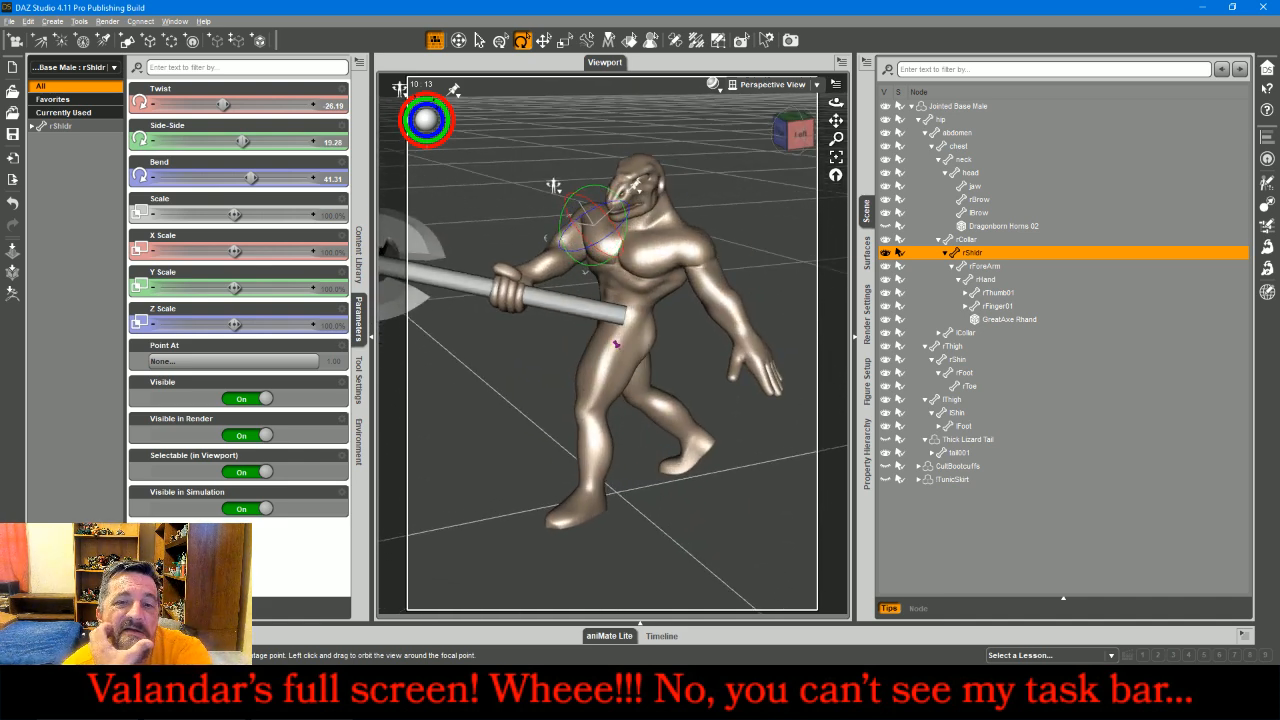
- Pin the chest's translation and rotation
click(636, 268)
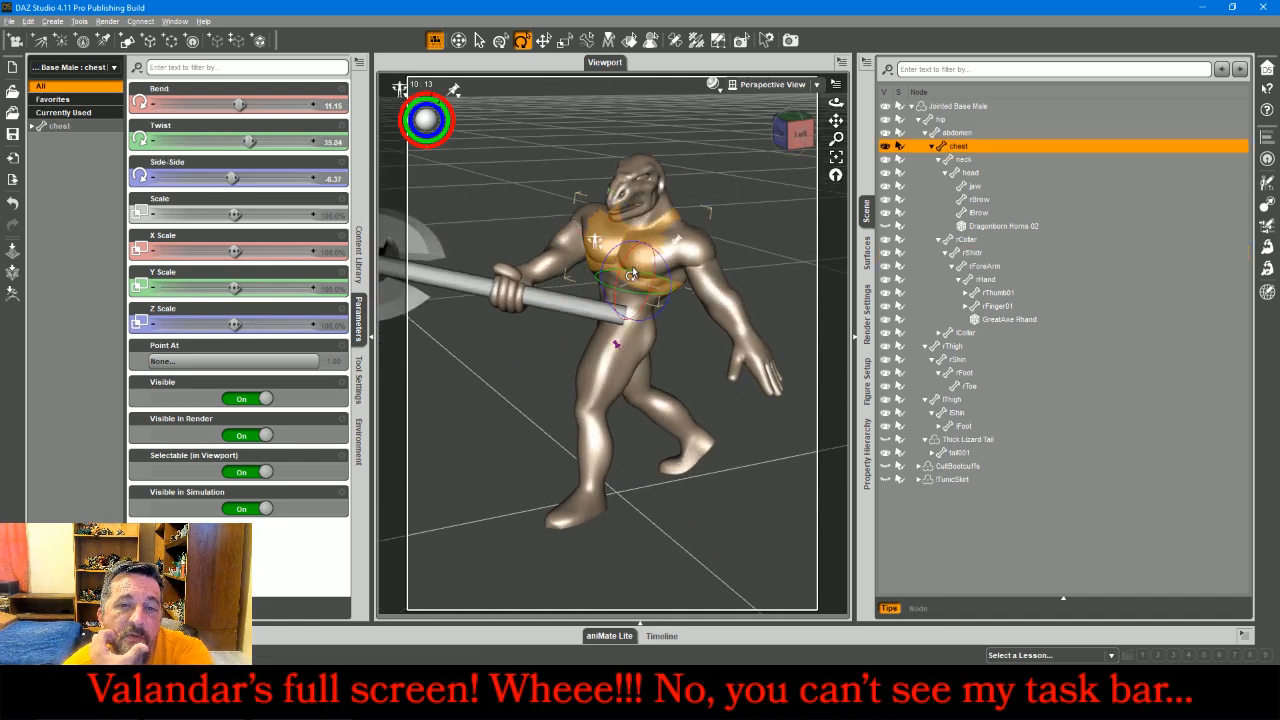
click(455, 96)
click(474, 102)
click(449, 92)
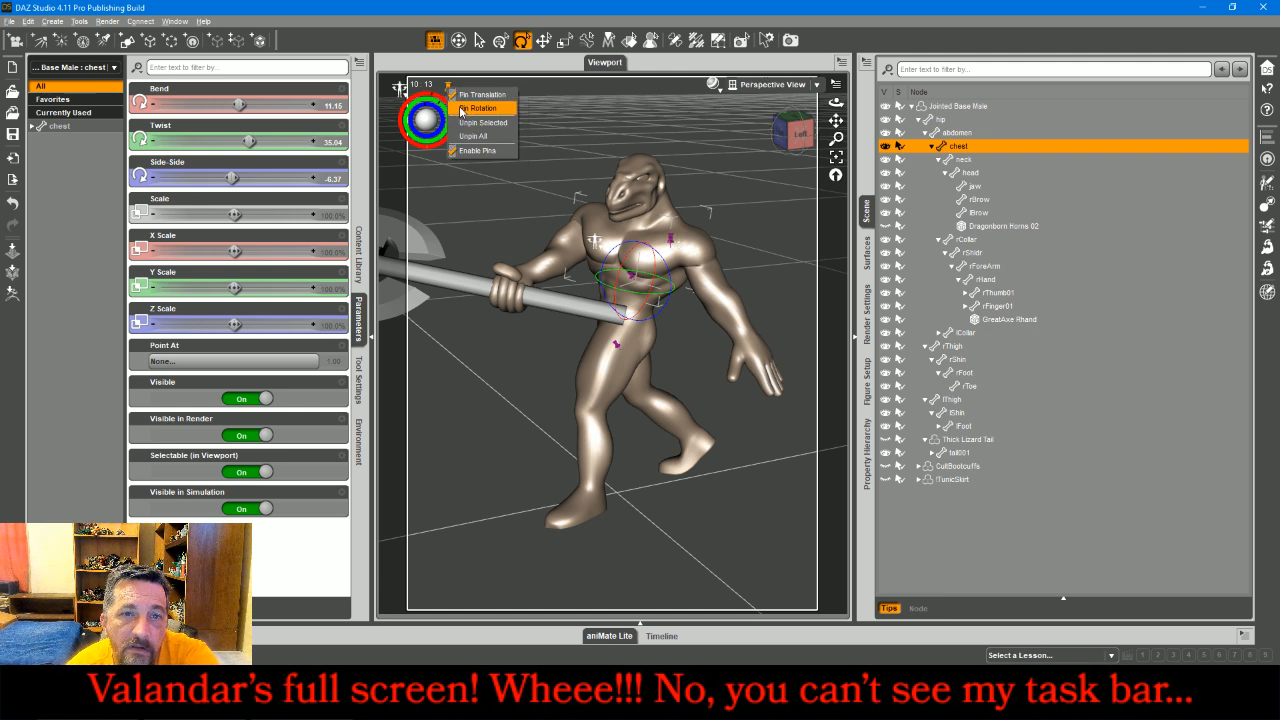
click(462, 108)
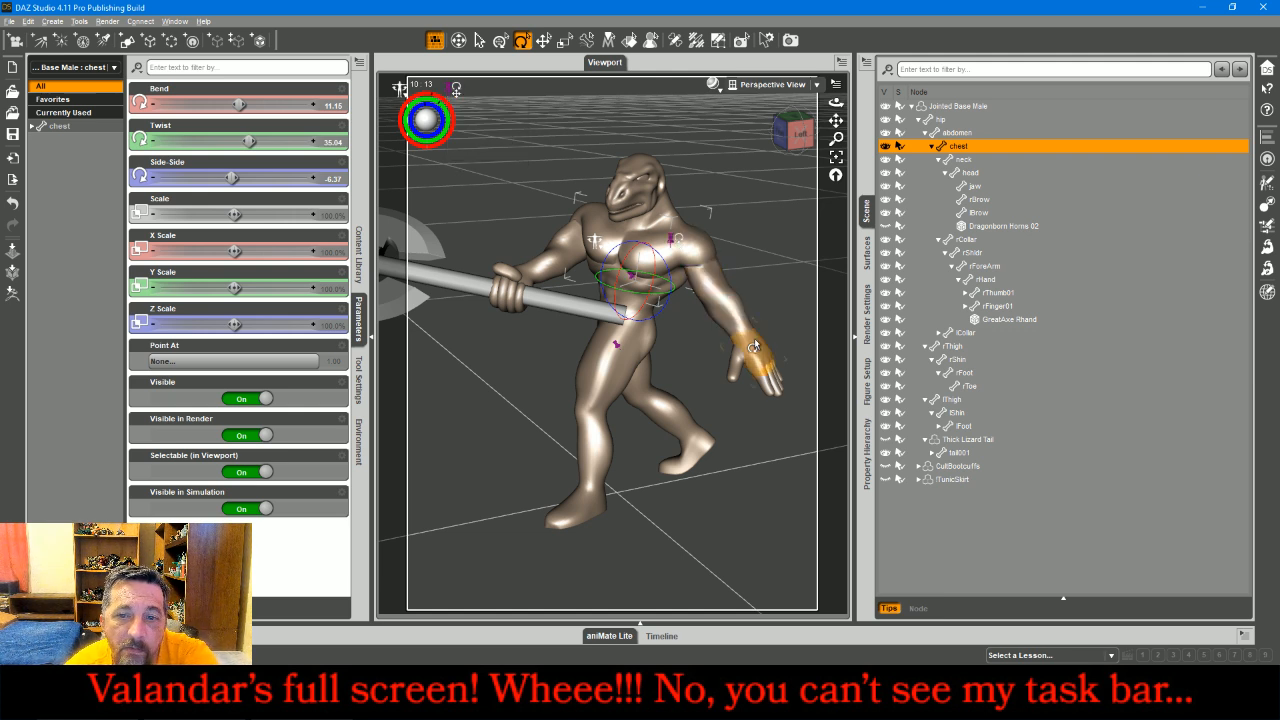
- Rotate the left shoulder to about -14 side-side and -13 degrees bend, and bend the left forearm to about -41 degrees
click(736, 315)
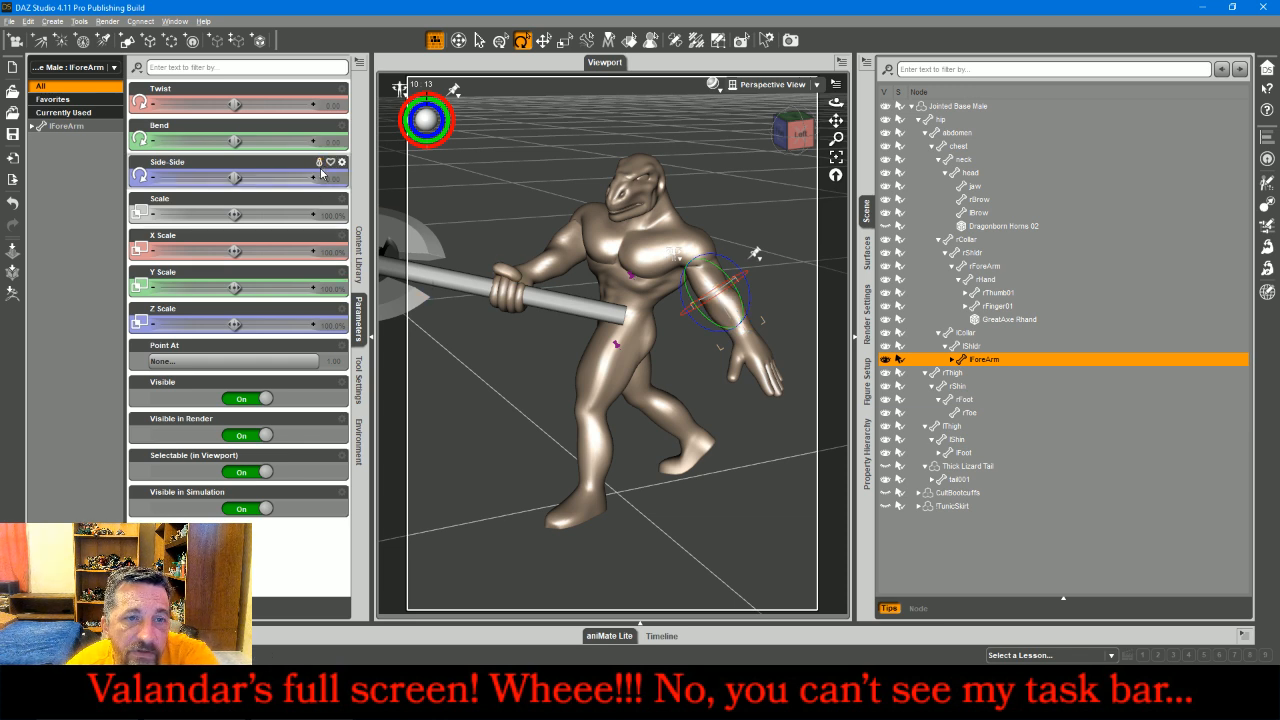
click(700, 283)
mouse_move(678, 291)
mouse_down()
mouse_move(690, 300)
mouse_move(693, 274)
mouse_move(676, 289)
mouse_up()
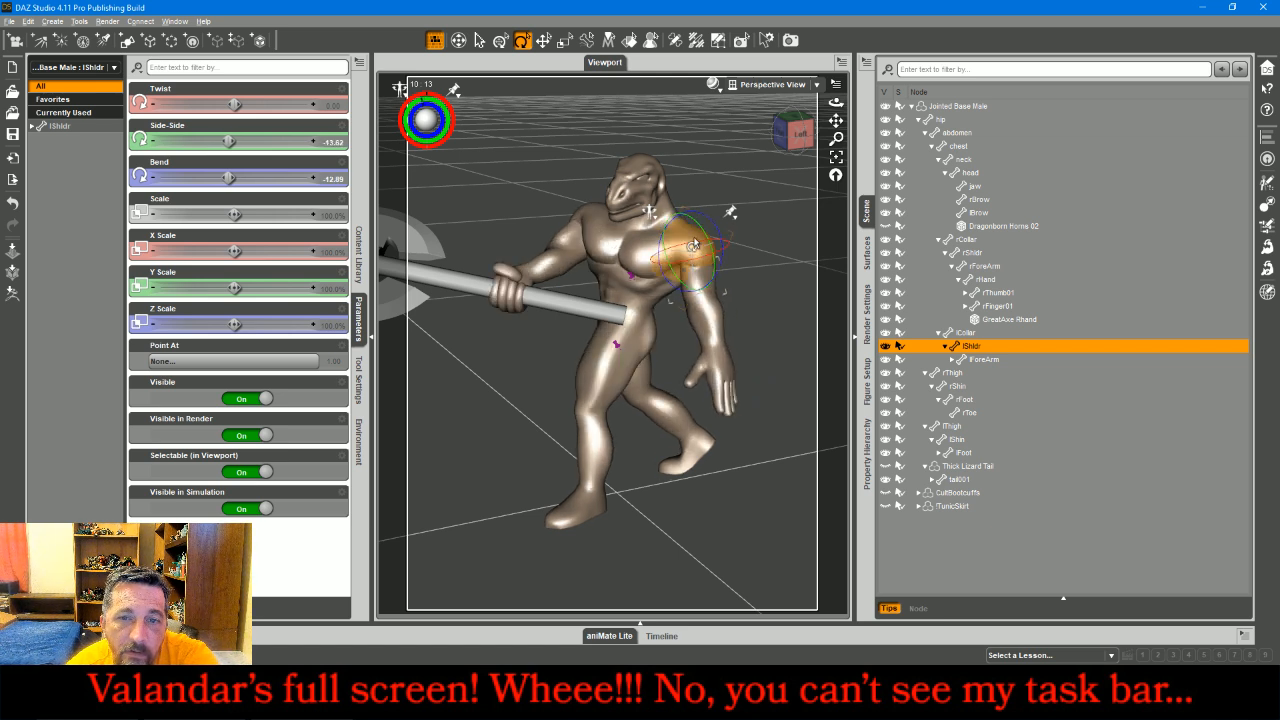
click(670, 259)
drag(670, 259, 662, 328)
click(693, 315)
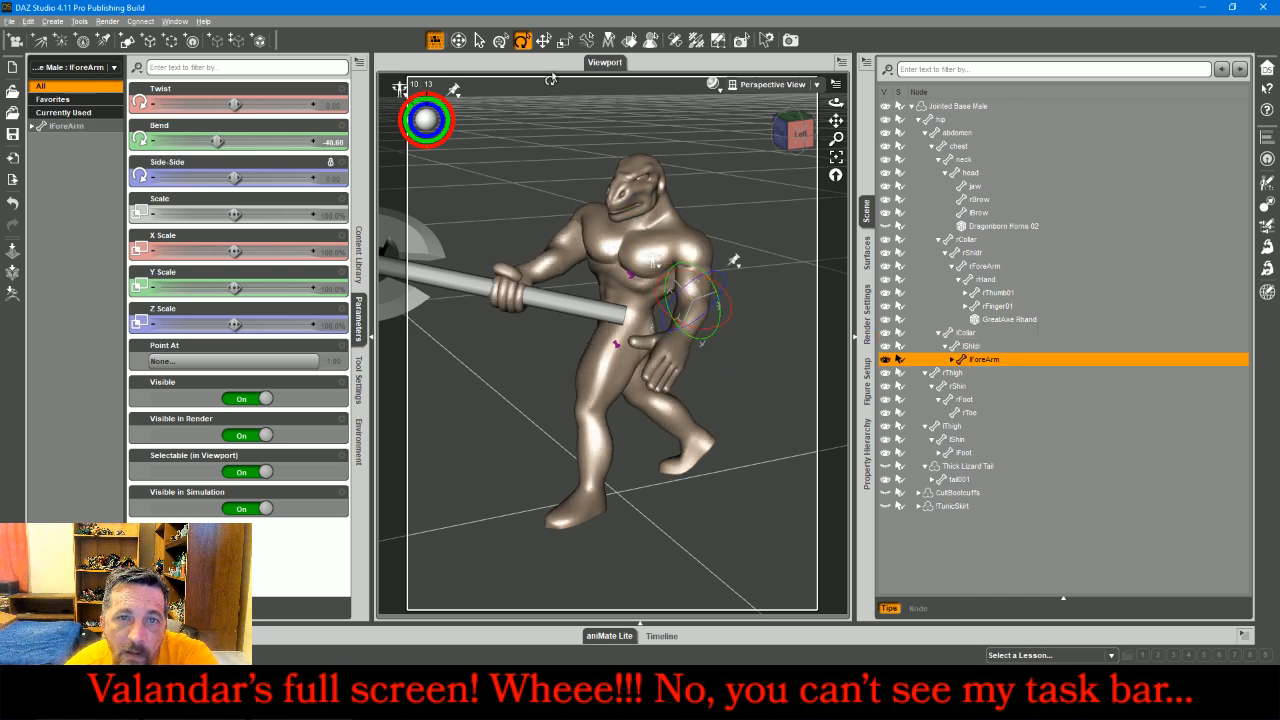
- Translate the left hand toward the butt end of the great axe's handle
click(543, 40)
click(674, 350)
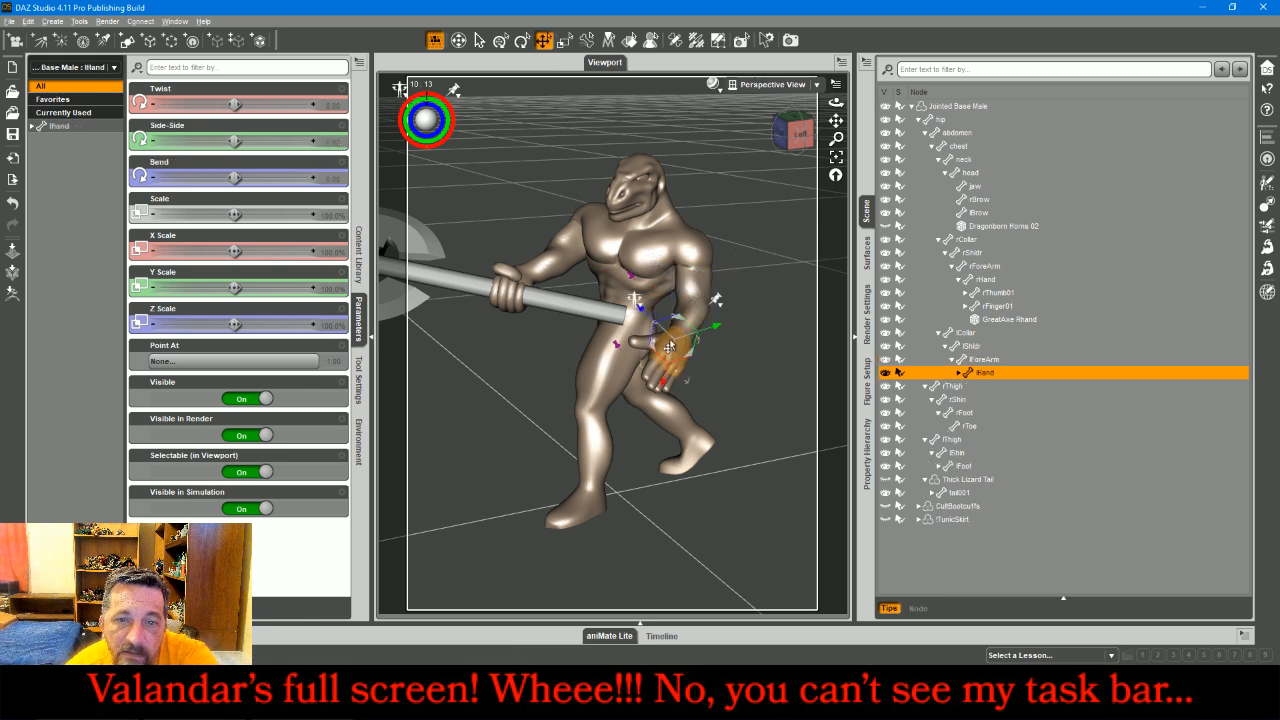
drag(661, 344, 614, 288)
drag(787, 147, 900, 195)
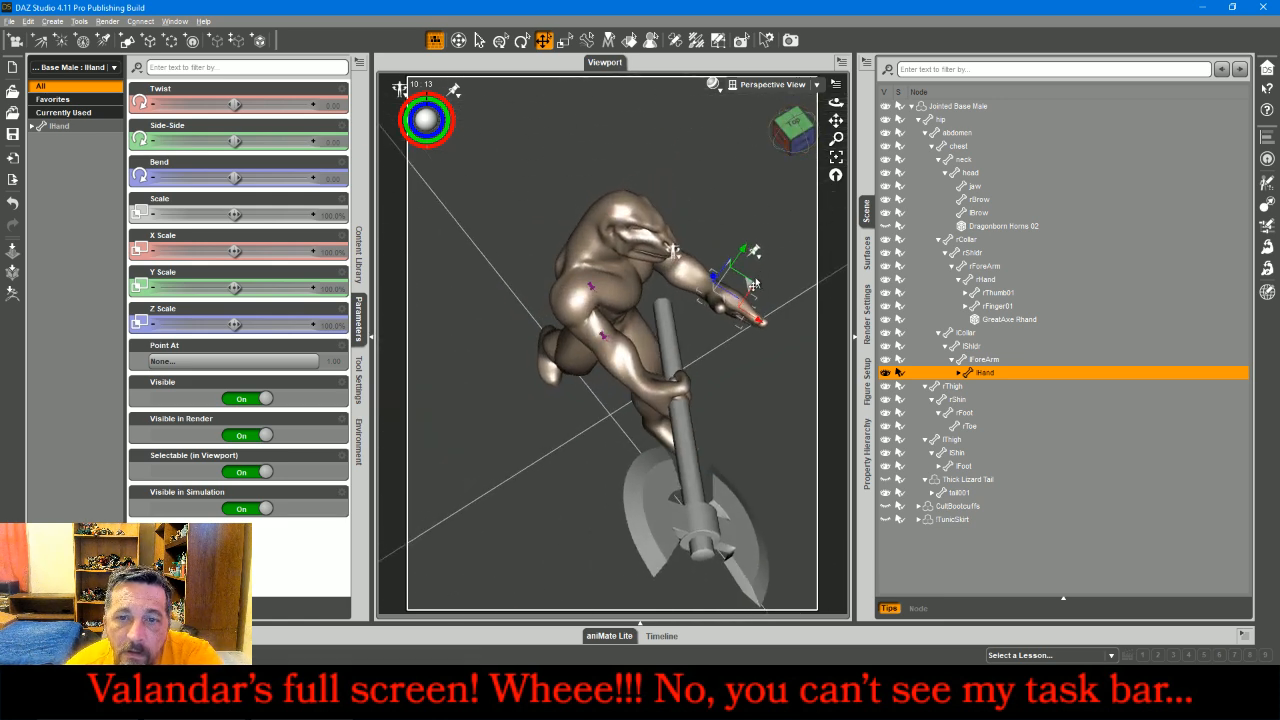
drag(751, 287, 670, 314)
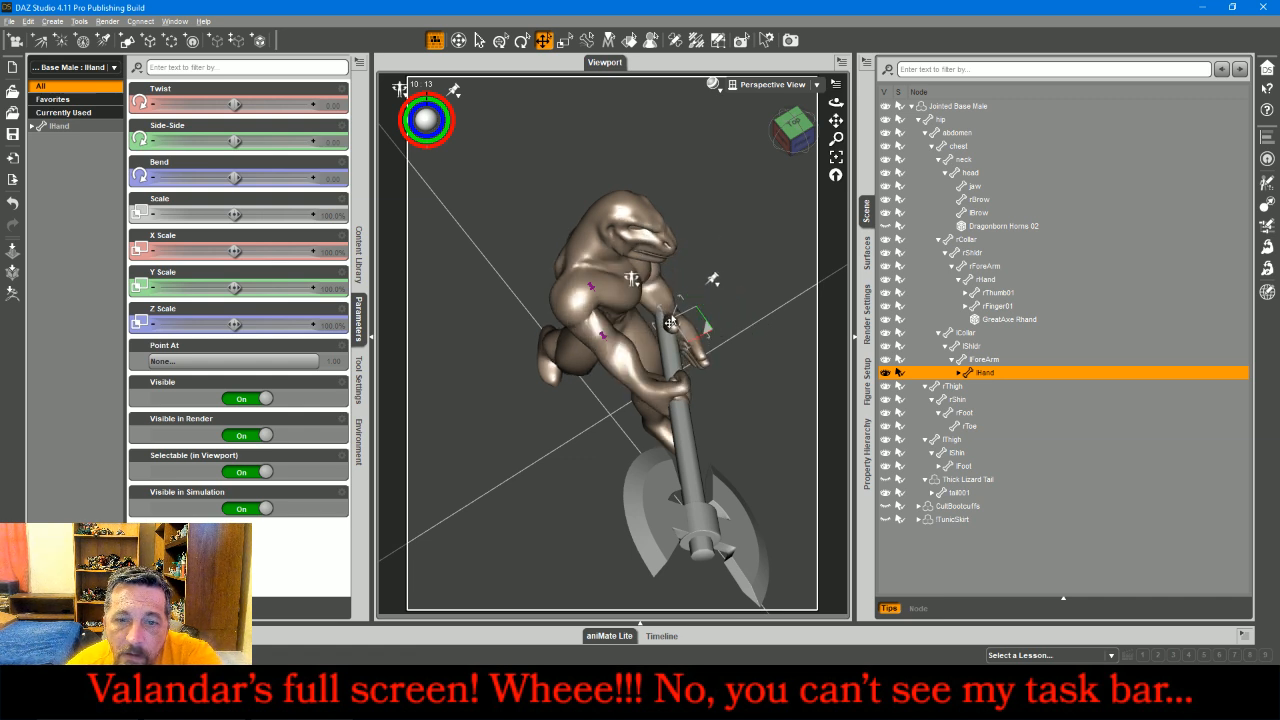
- Try to rotate the great axe within the right hand's grip and undo the rotation
click(645, 398)
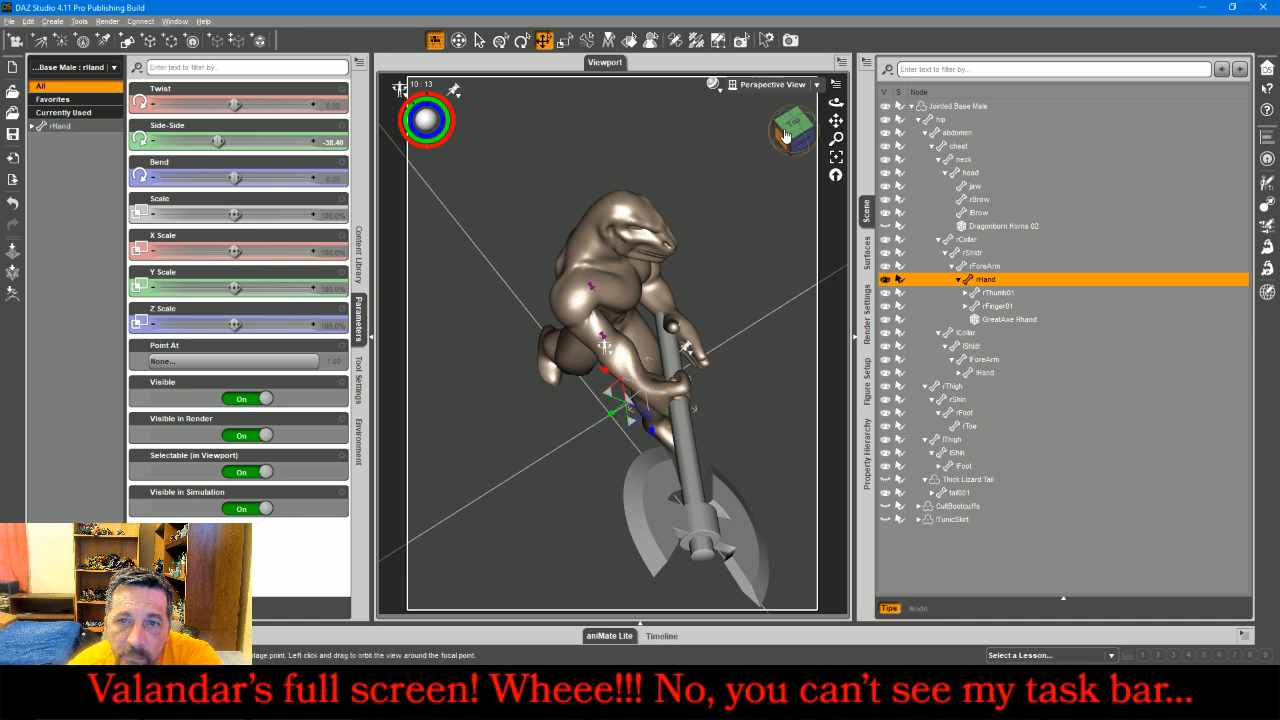
drag(785, 138, 723, 102)
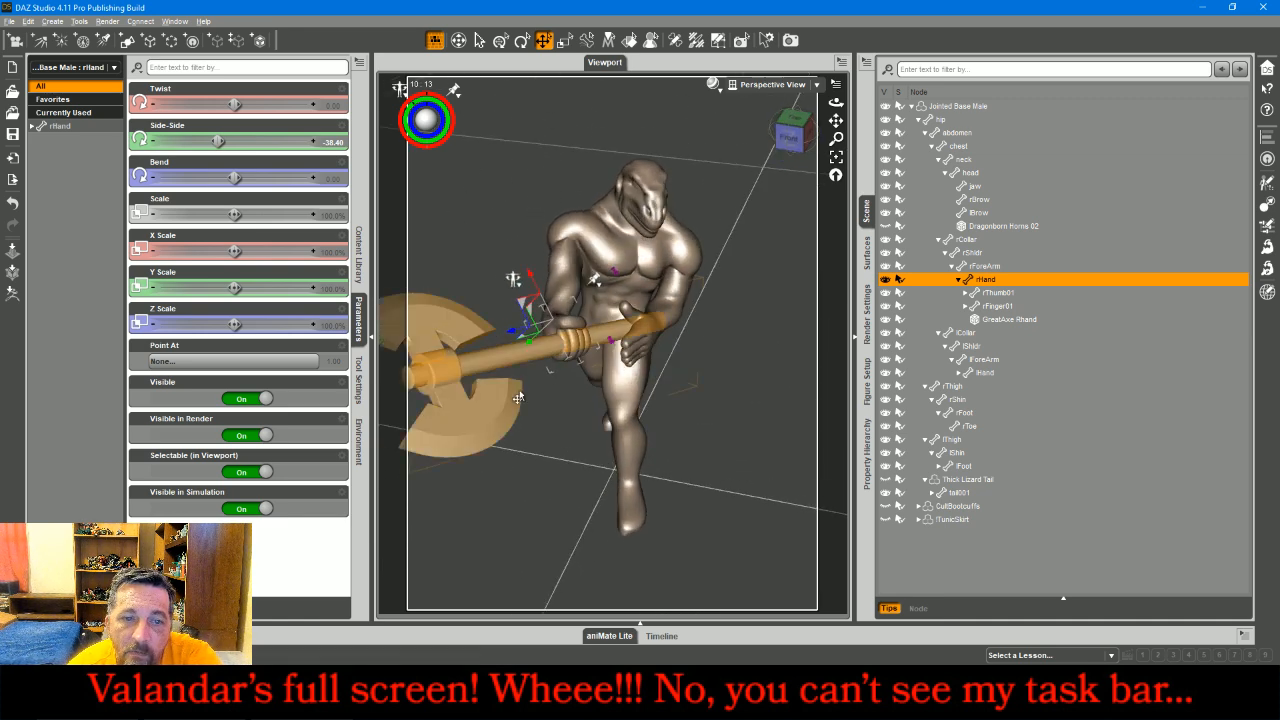
click(498, 357)
click(522, 42)
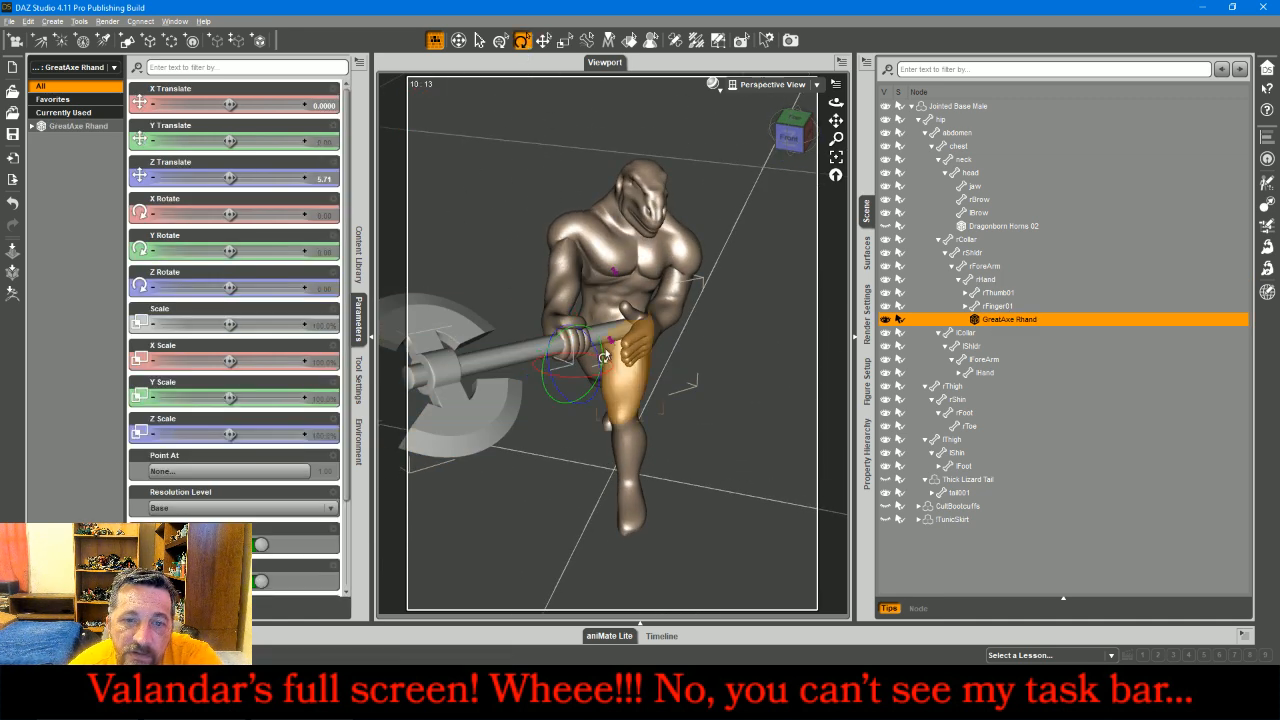
drag(599, 359, 593, 347)
key(ctrl+z)
key(ctrl+z)
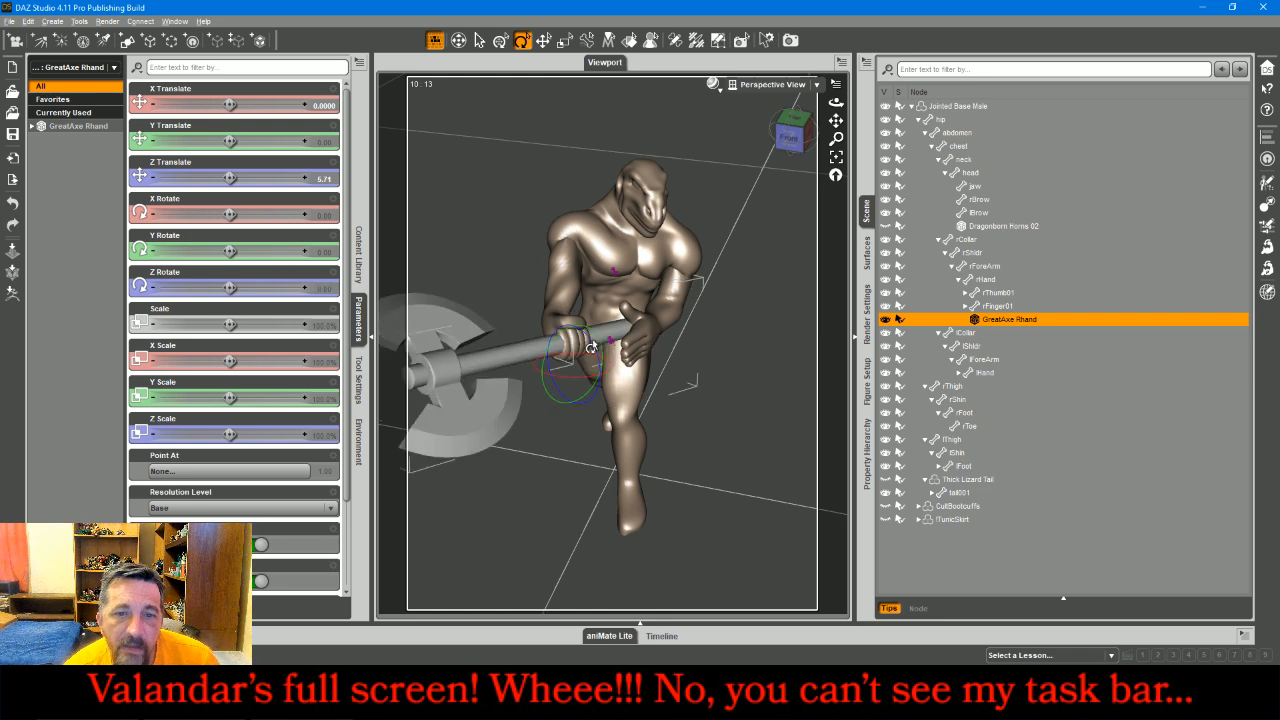
- Try a Y rotation of about -2.45 degrees on the great axe and undo it
click(545, 41)
click(675, 40)
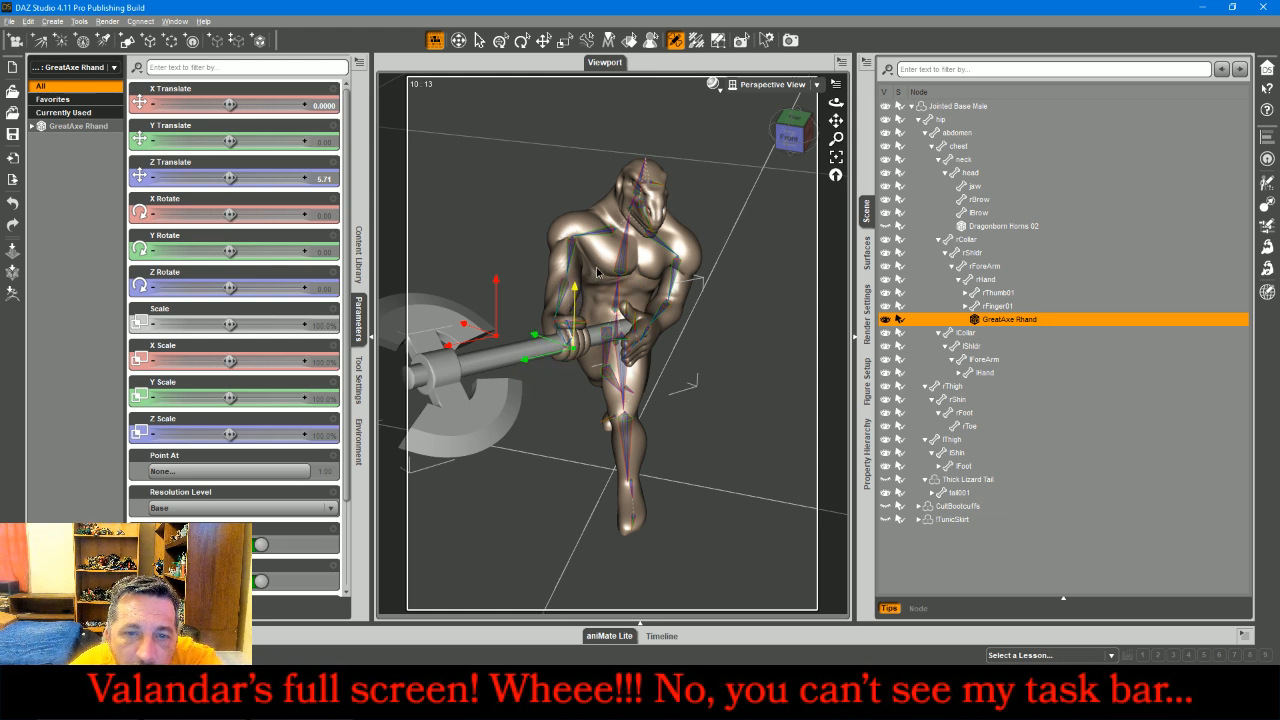
click(790, 137)
drag(793, 134, 834, 122)
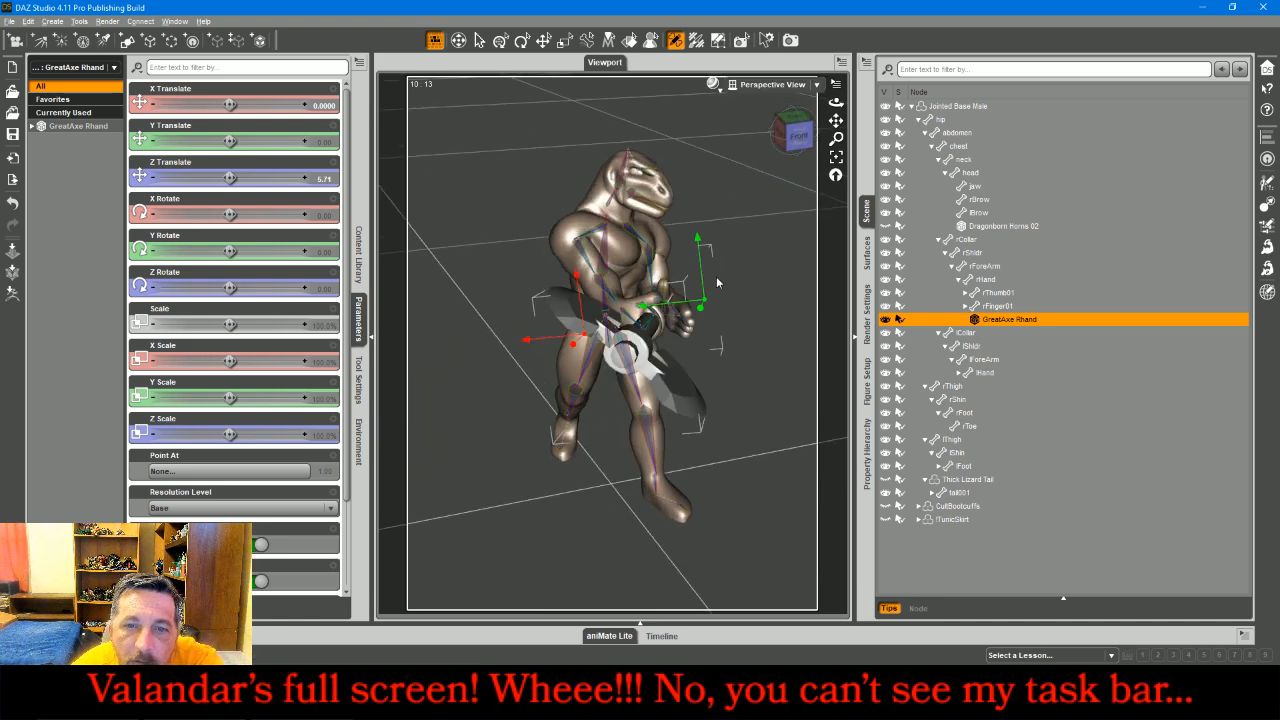
click(640, 311)
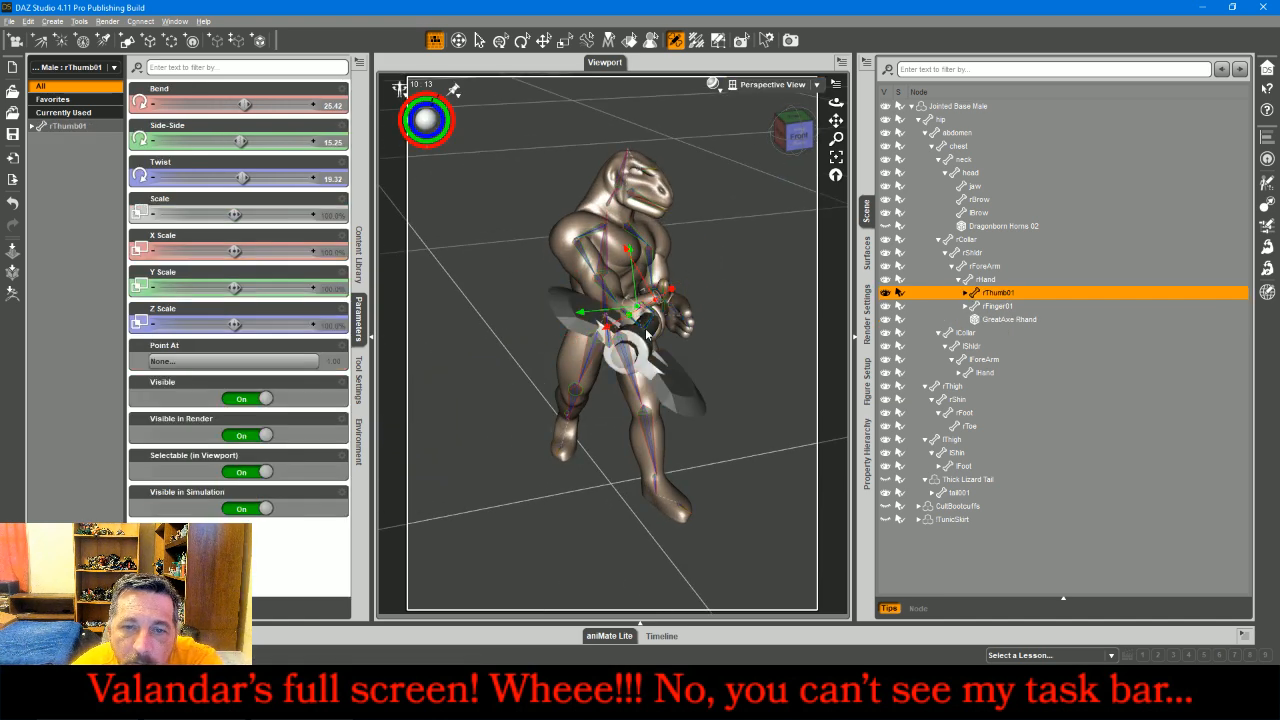
click(646, 335)
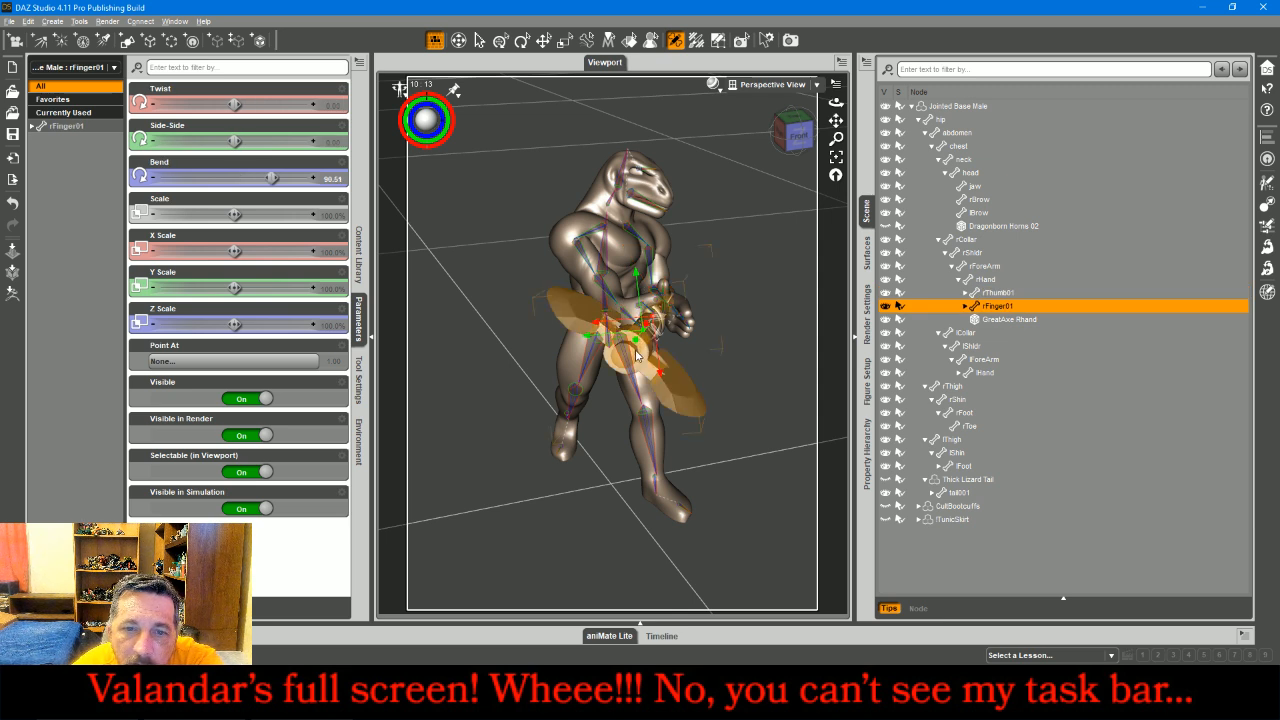
click(640, 350)
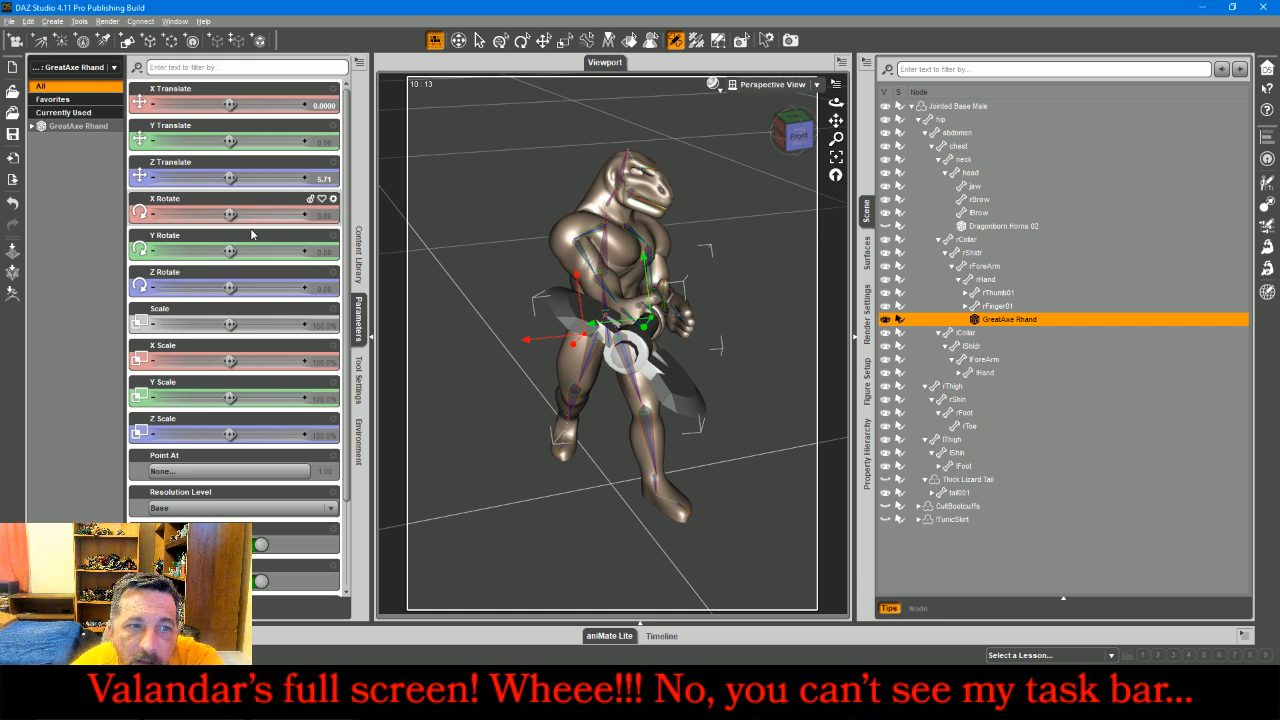
drag(231, 250, 212, 251)
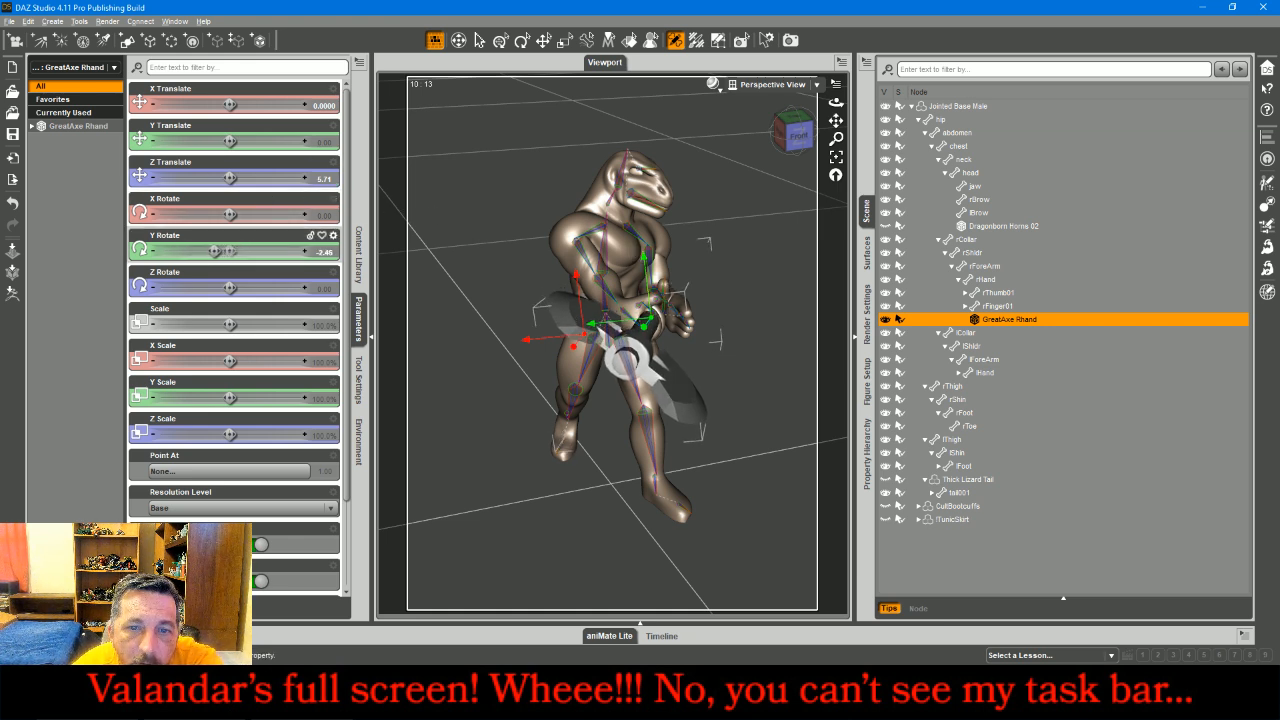
key(ctrl+z)
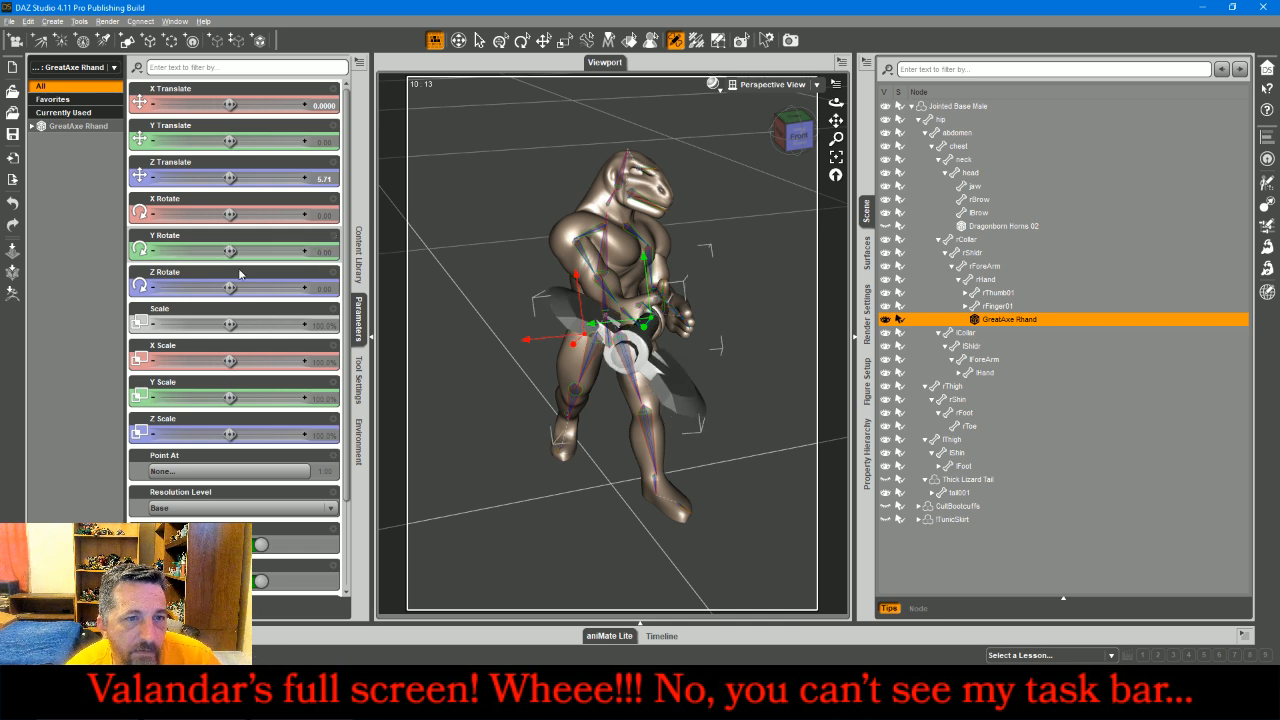
- Set the great axe's Z rotation to about 28.8 degrees and shift it to about 0.20 X and 0.79 Y translation
drag(228, 287, 264, 288)
click(543, 40)
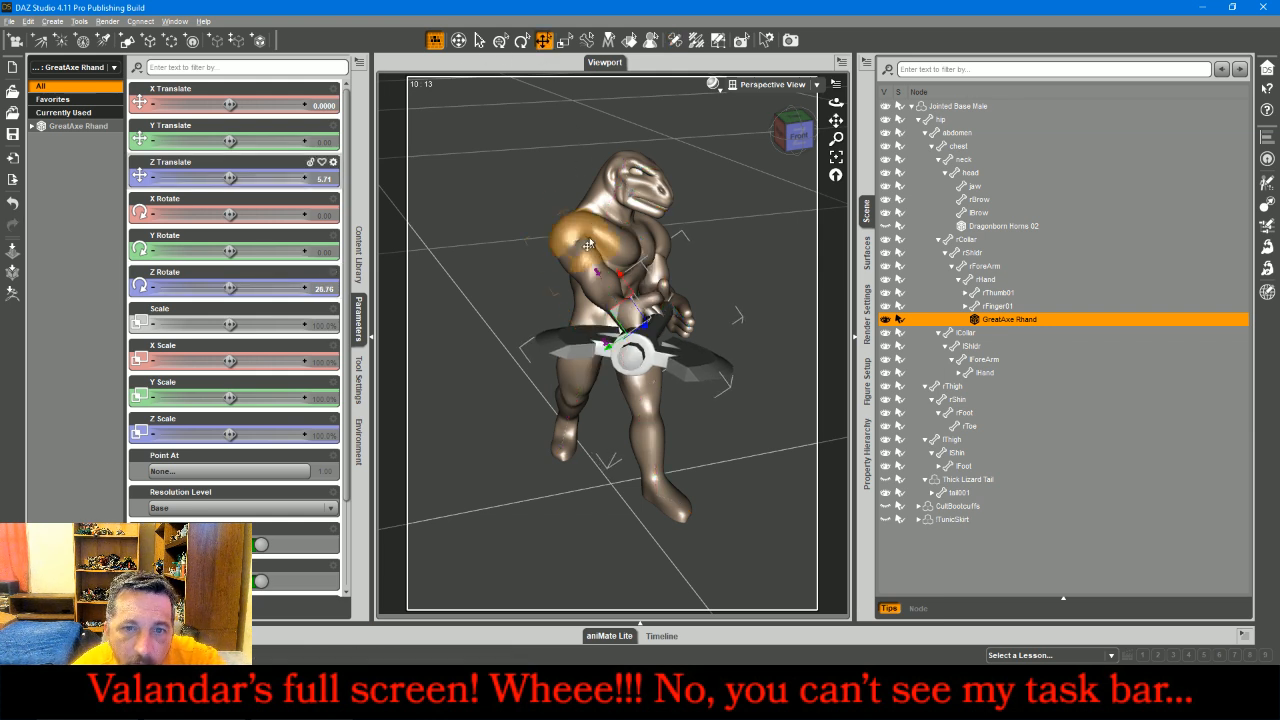
drag(612, 309, 602, 316)
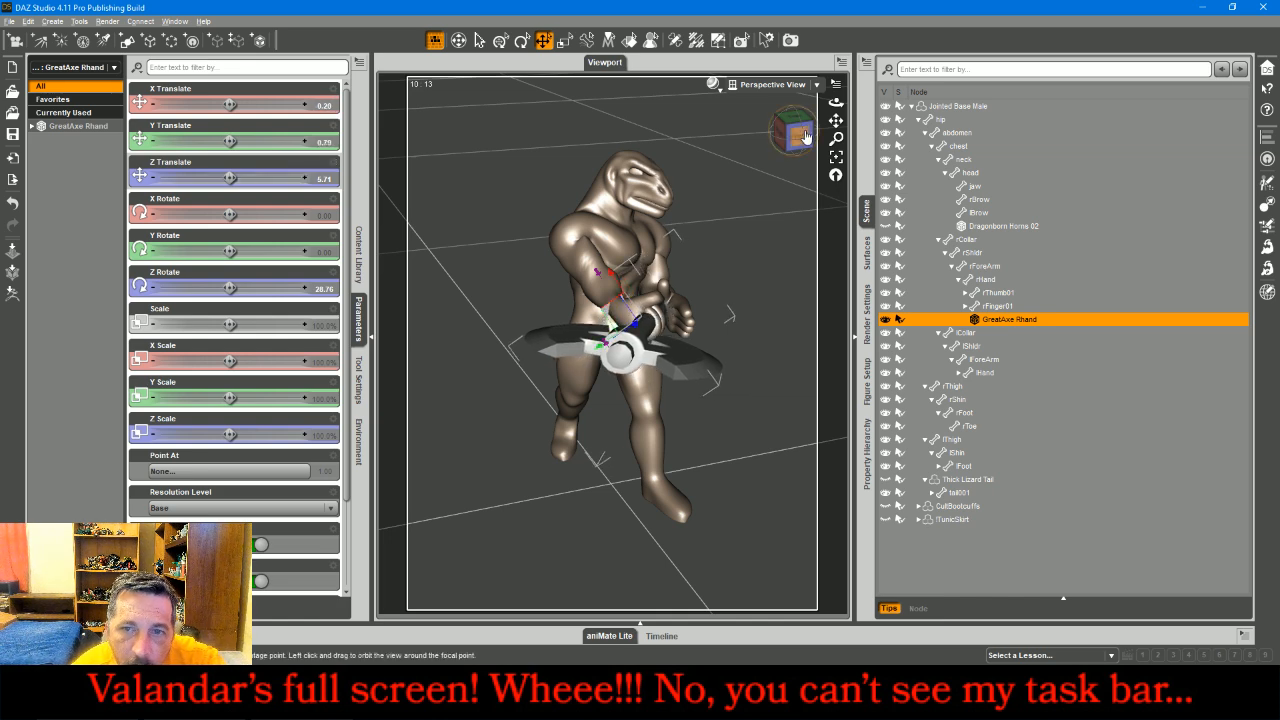
- Rotate the right hand to a side-side of about -30 degrees to re-aim the axe
drag(803, 136, 712, 150)
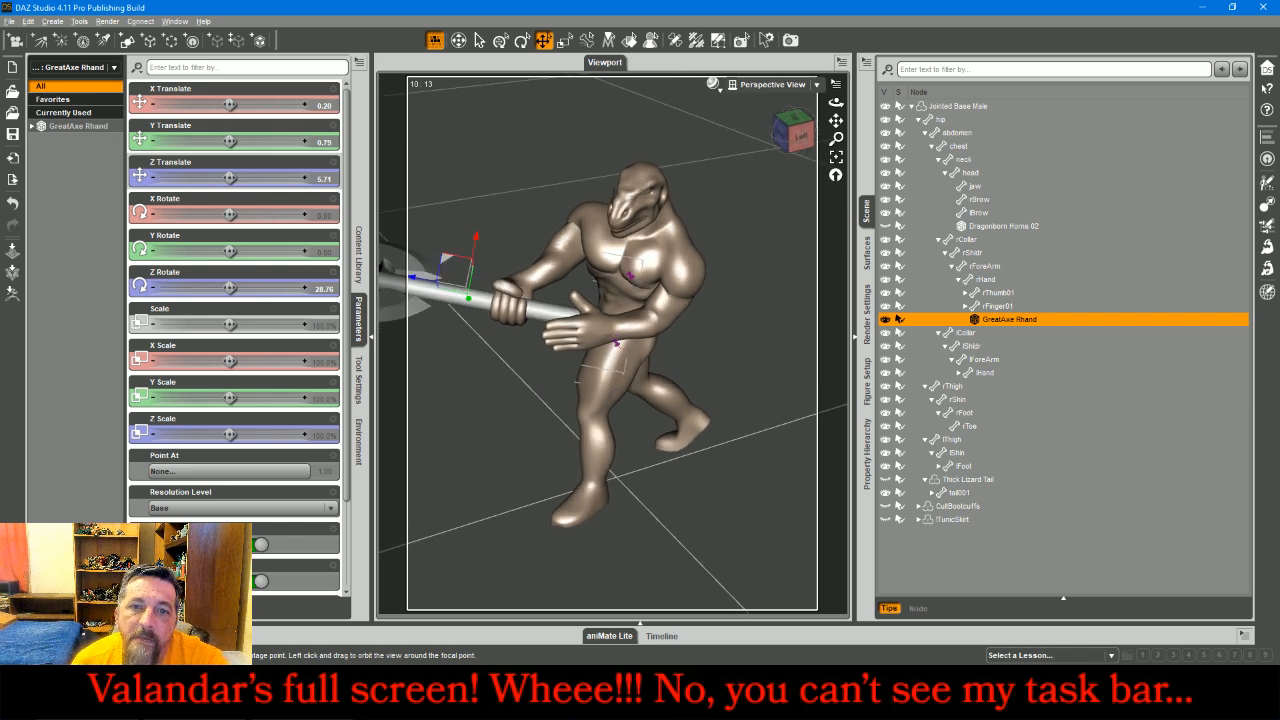
click(520, 300)
key(ctrl+r)
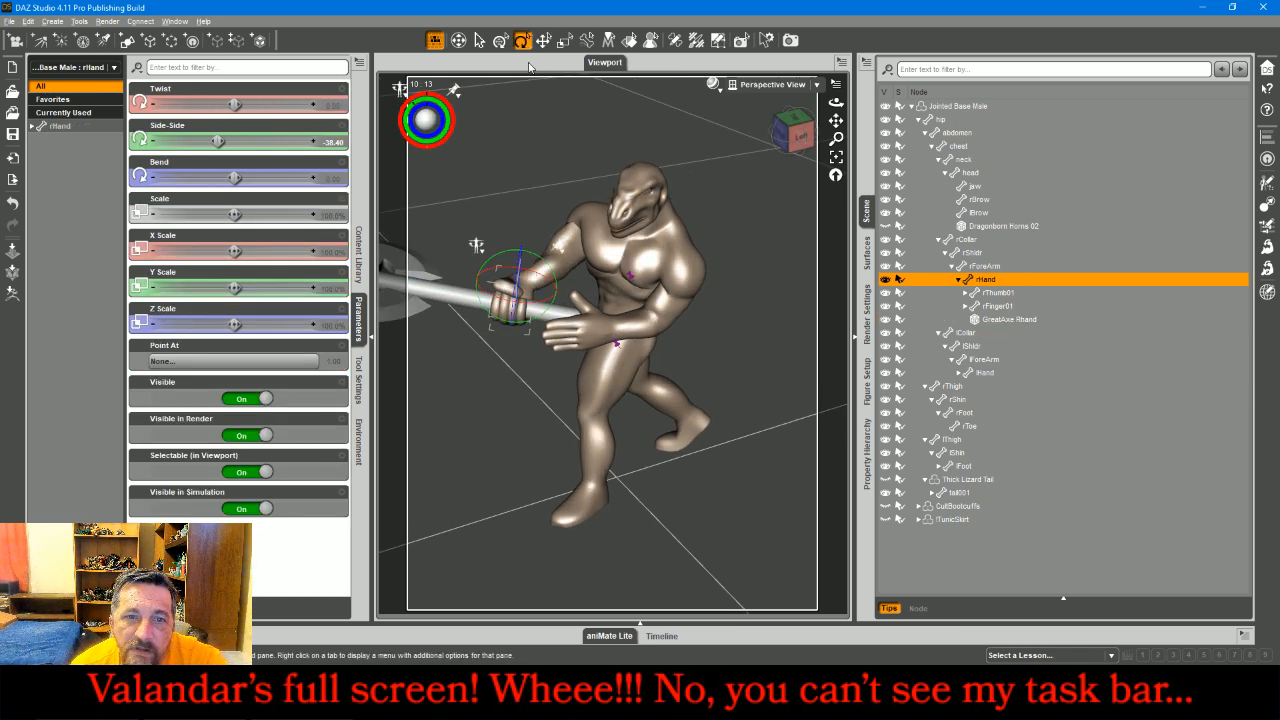
mouse_move(535, 276)
mouse_down()
mouse_move(537, 262)
mouse_move(531, 291)
mouse_up()
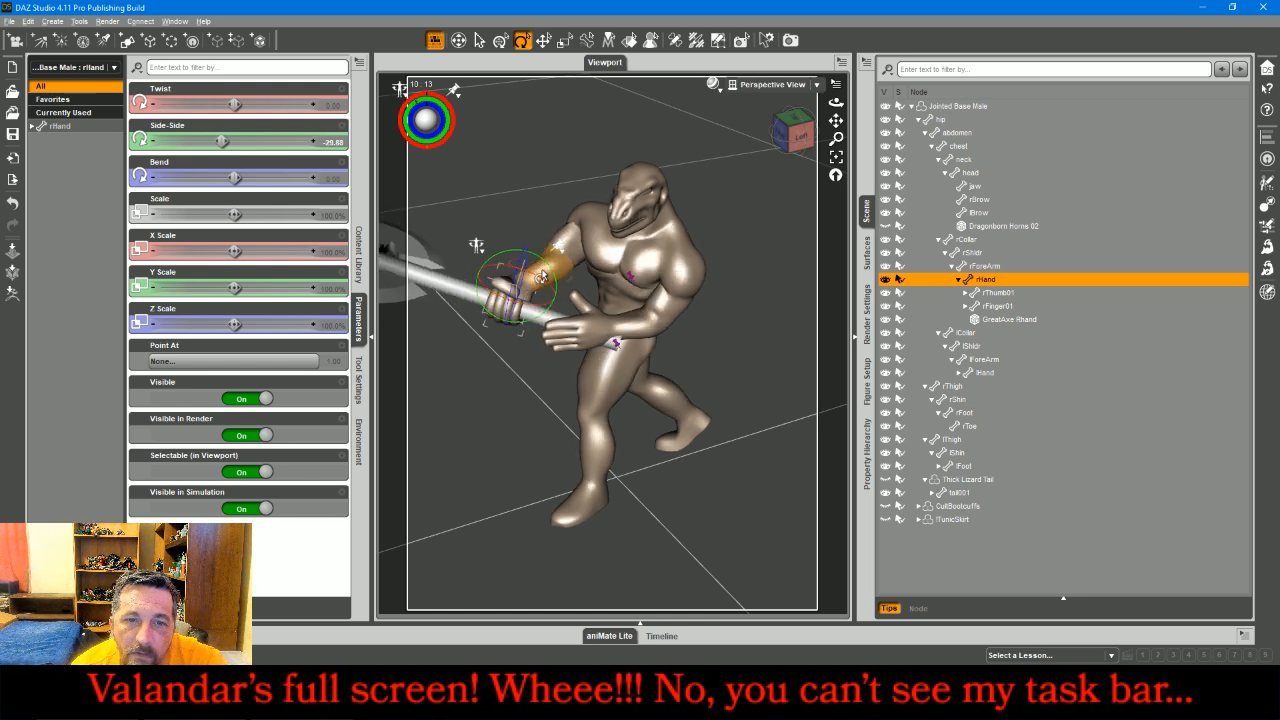
- Twist the right forearm to about -33 degrees, and rotate the right hand to about -19 twist, -25 side-side and -2 degrees bend
click(553, 252)
drag(557, 243, 562, 245)
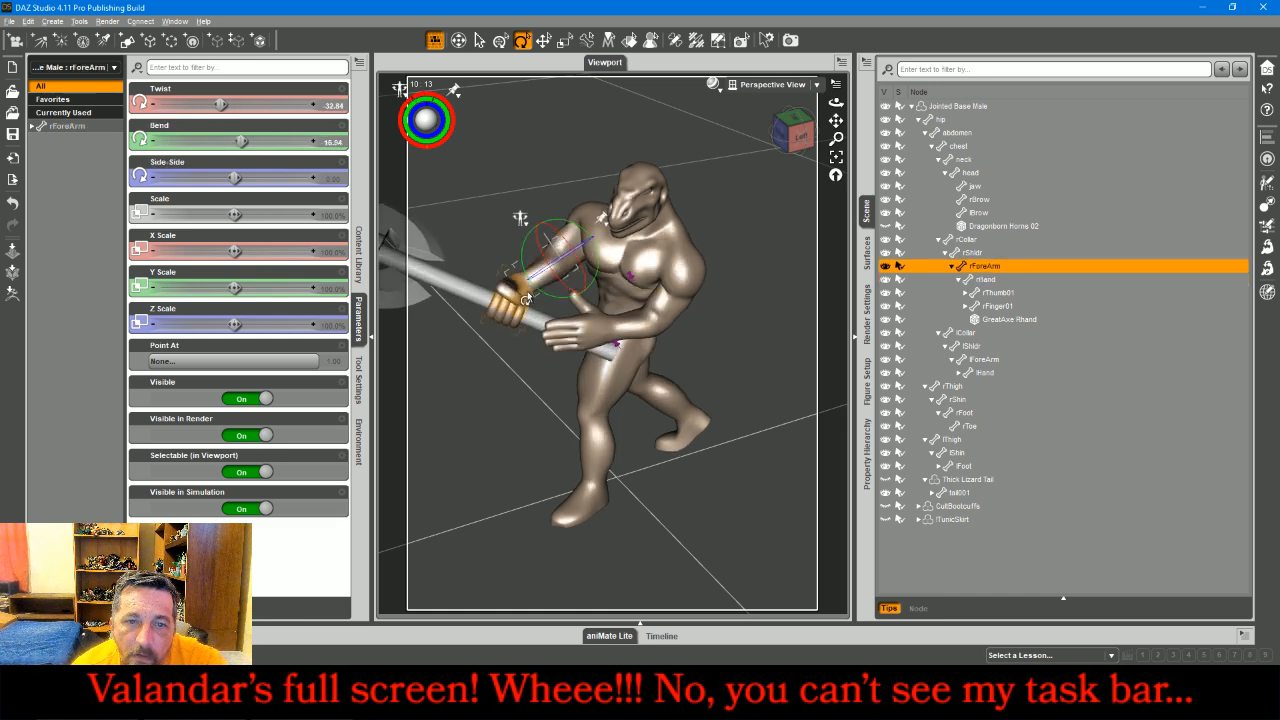
click(526, 299)
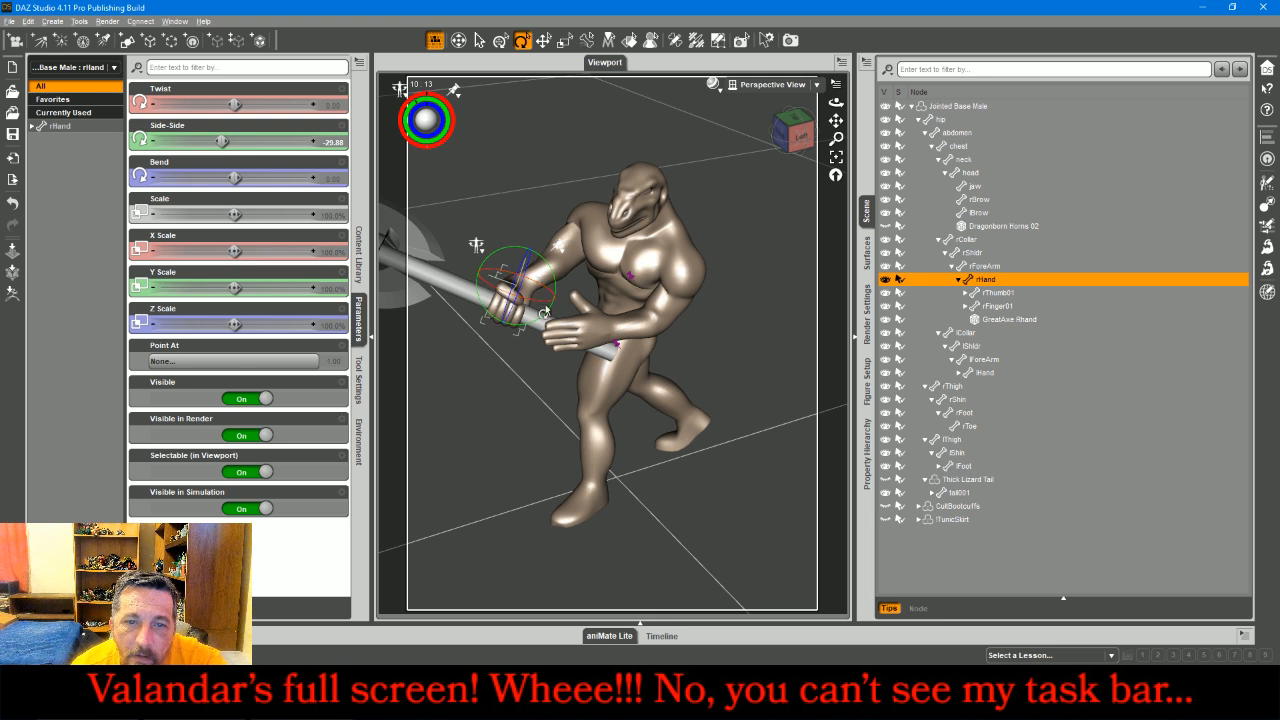
mouse_move(547, 295)
mouse_down()
mouse_move(546, 319)
mouse_move(557, 316)
mouse_up()
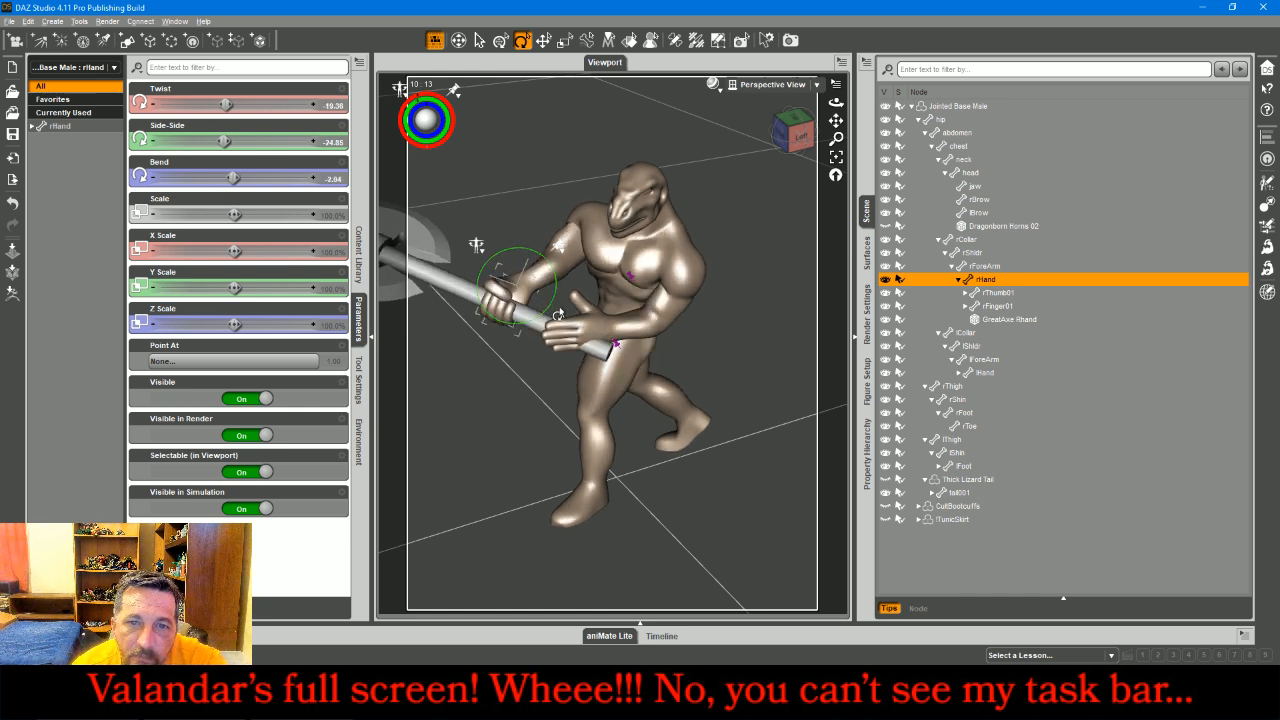
- Rotate the left hand to about 65 degrees twist, 15 side-side and 29 bend to face the axe's handle
drag(795, 138, 748, 146)
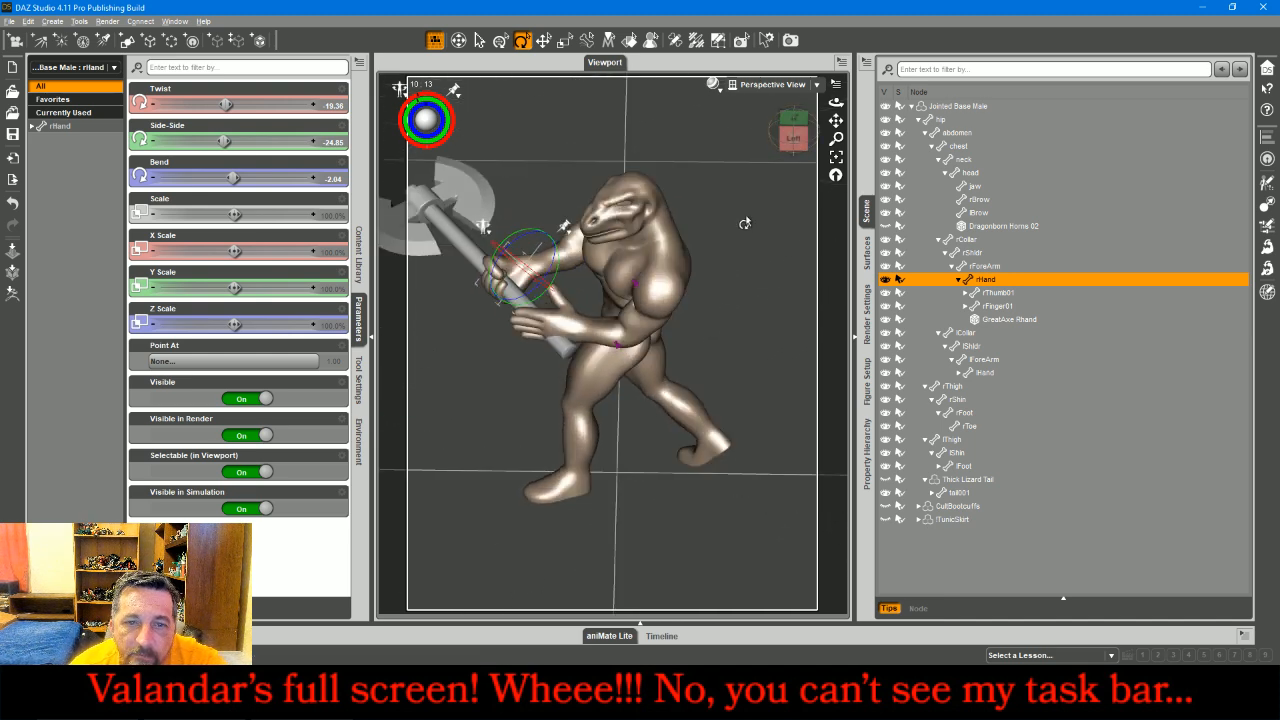
click(575, 328)
drag(570, 311, 606, 359)
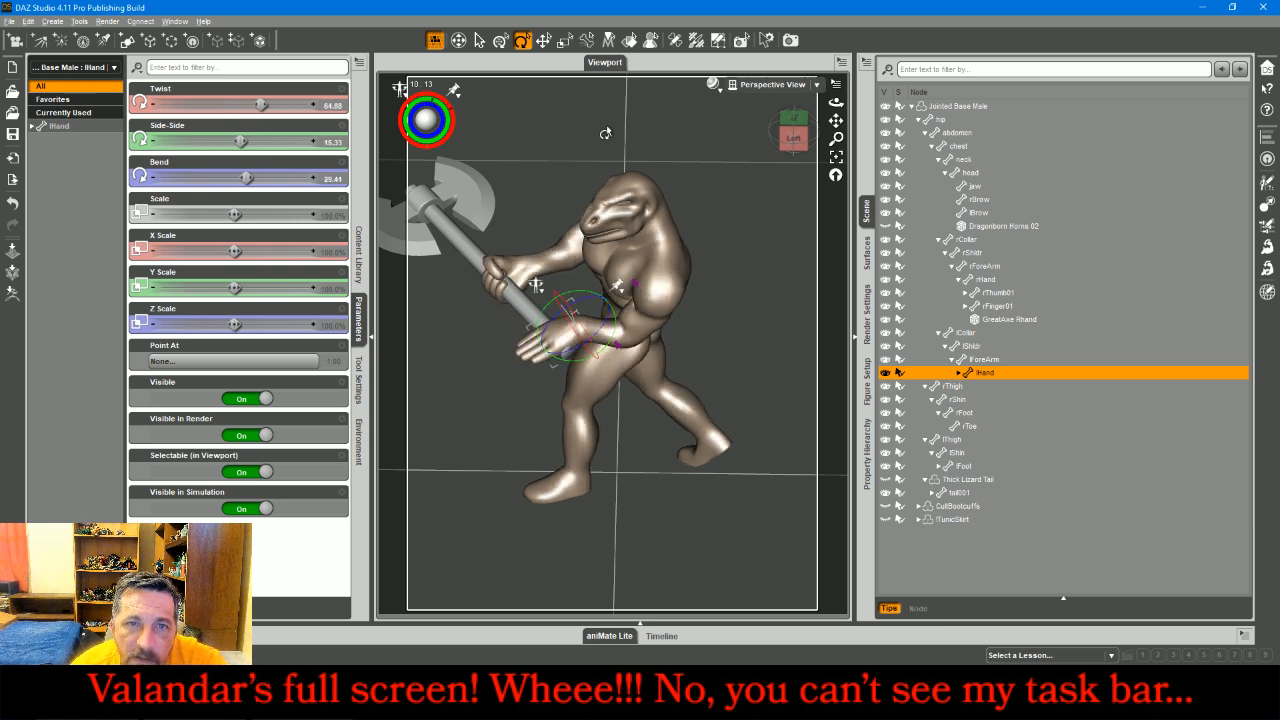
- Translate the left hand closer to the right hand, over the lower part of the axe's handle
click(544, 42)
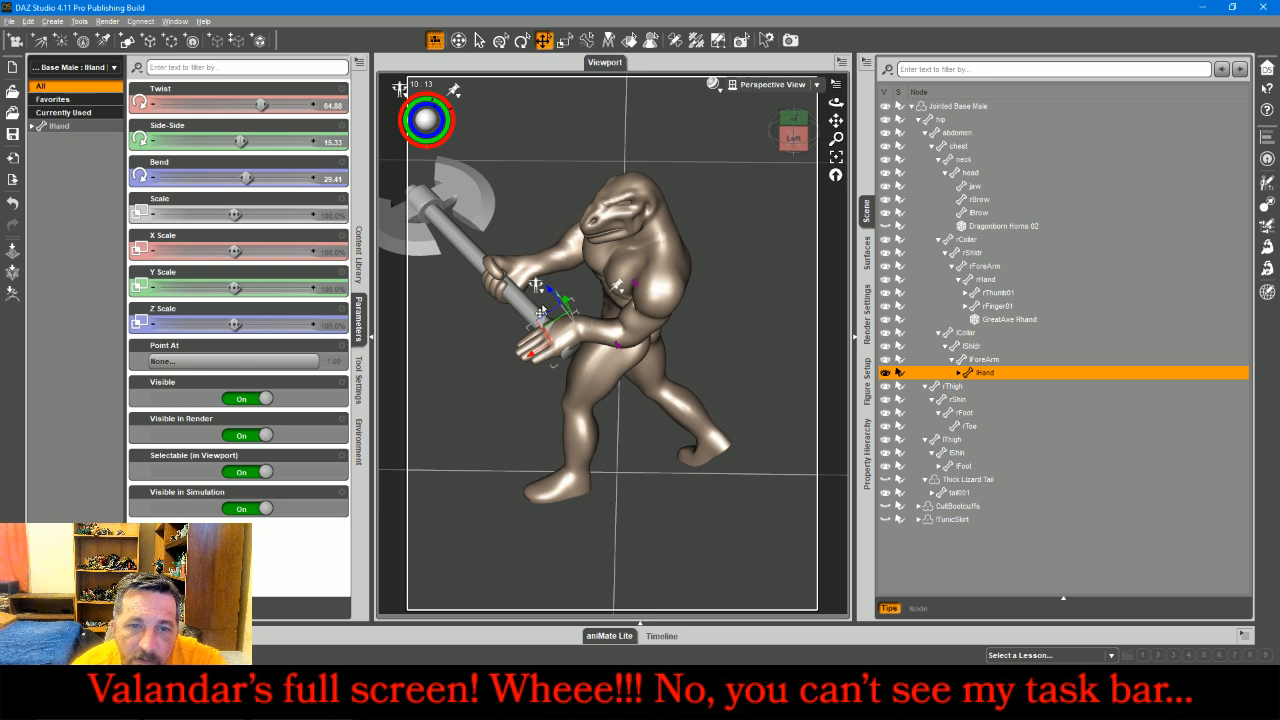
drag(782, 142, 850, 158)
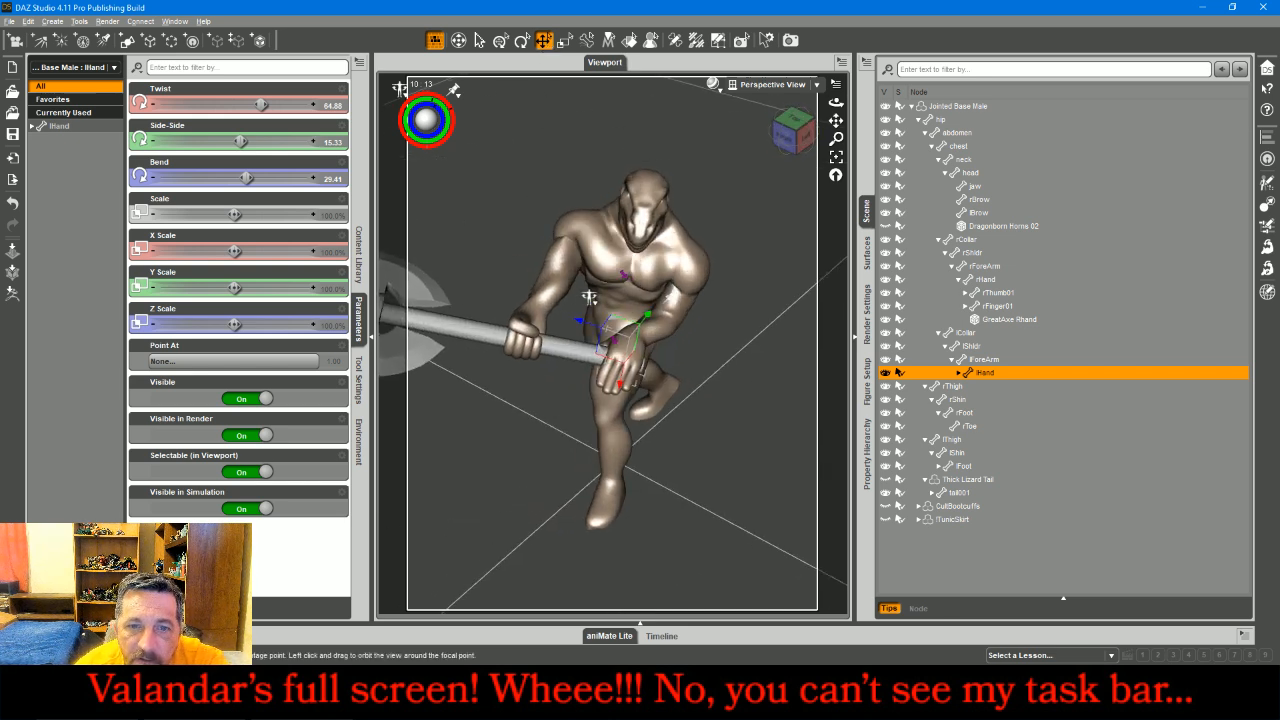
drag(590, 298, 570, 294)
drag(575, 352, 577, 355)
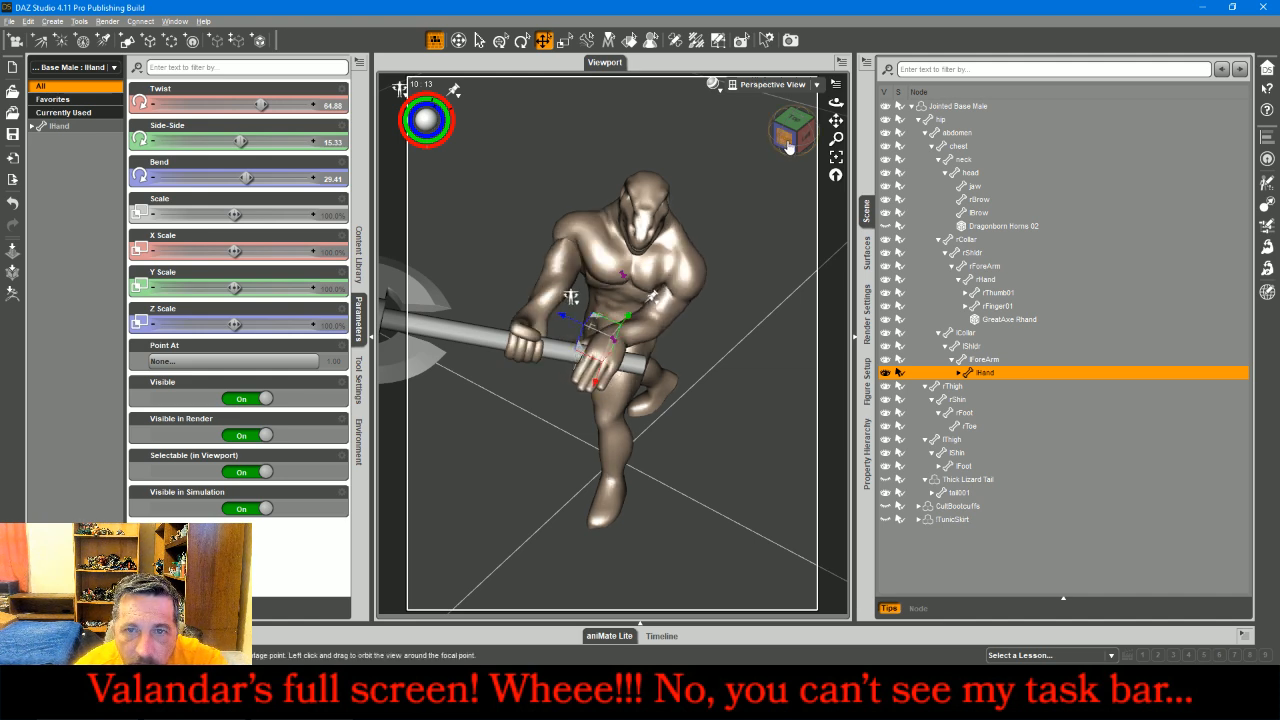
- Bend the left shoulder to bring the arm outward and rotate the left hand to about 8 degrees twist and 1 degree bend
drag(790, 143, 708, 110)
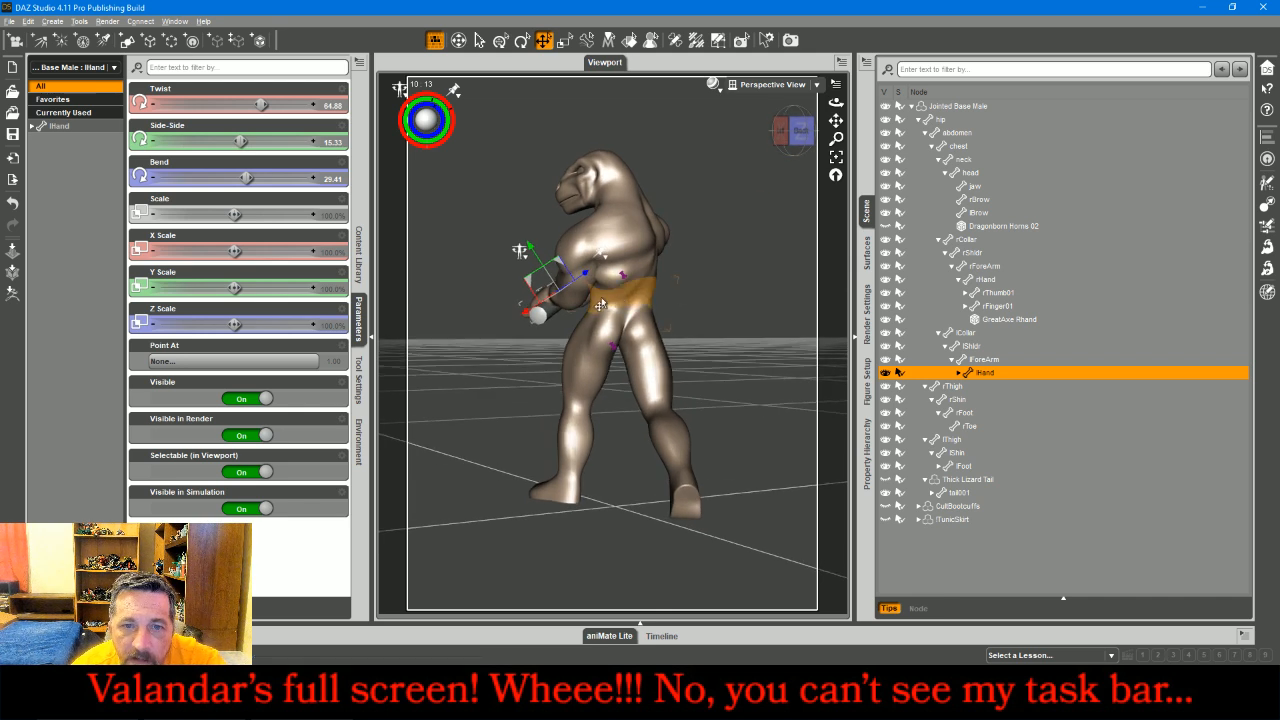
click(580, 265)
click(521, 40)
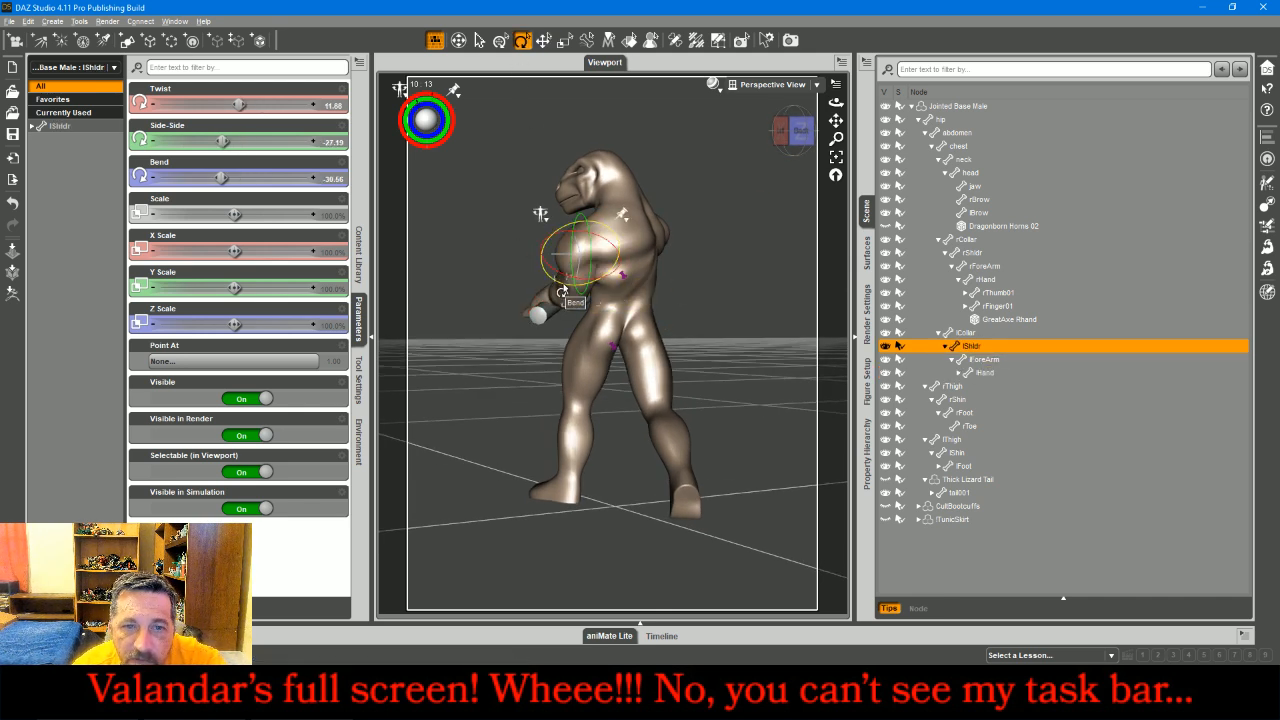
mouse_move(562, 291)
mouse_down()
mouse_move(543, 272)
mouse_move(497, 297)
mouse_move(565, 265)
mouse_move(545, 275)
mouse_up()
click(516, 270)
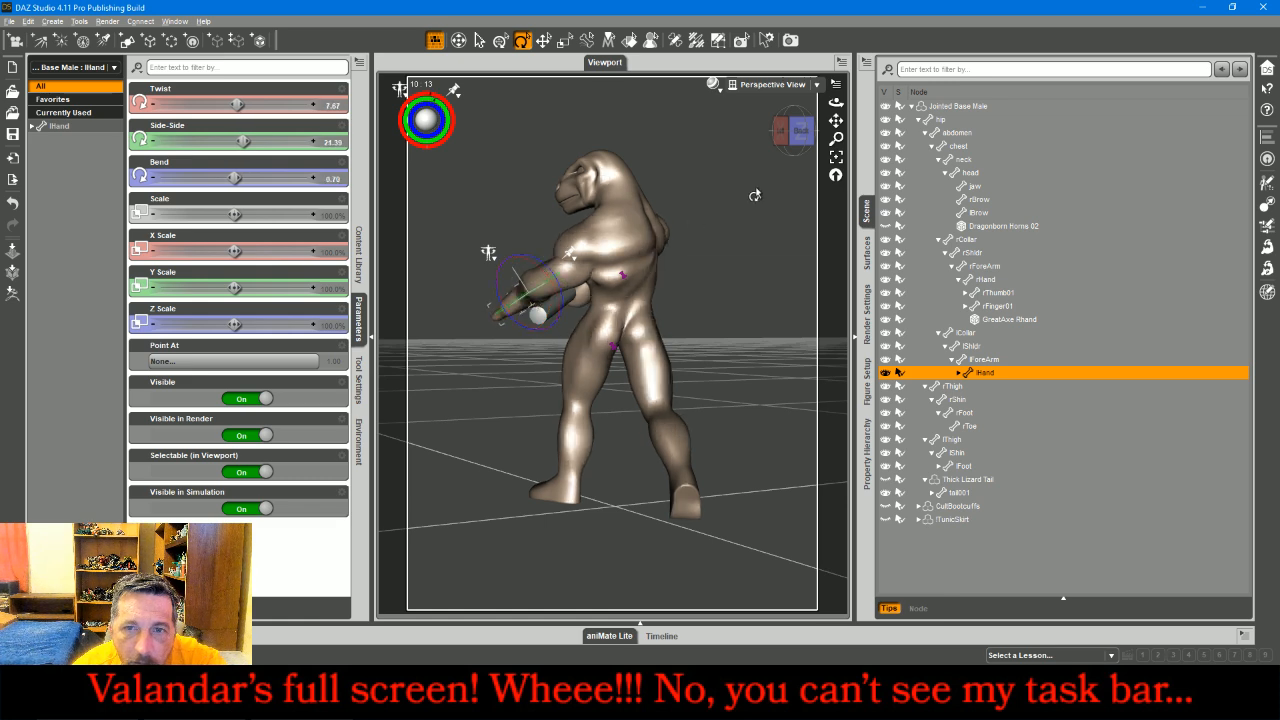
- Reposition the left hand so its palm and fingers rest on the axe's handle behind the right hand
drag(790, 132, 755, 155)
drag(560, 330, 591, 339)
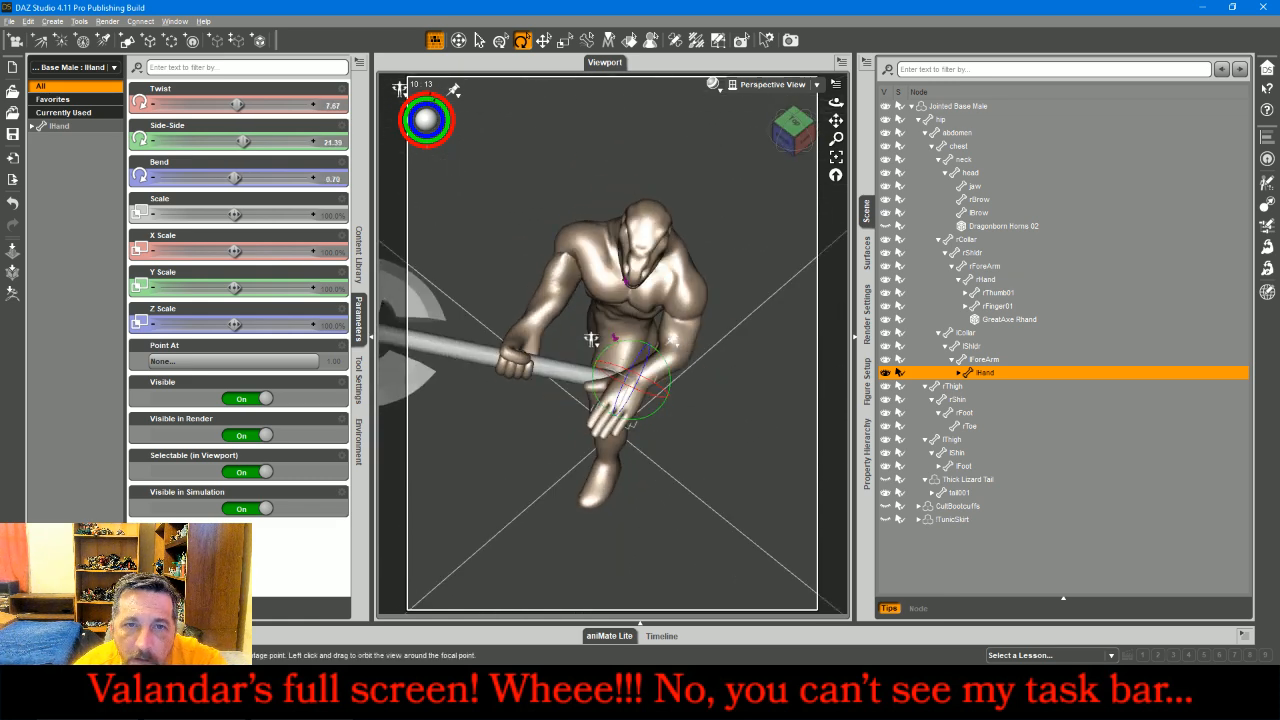
click(543, 41)
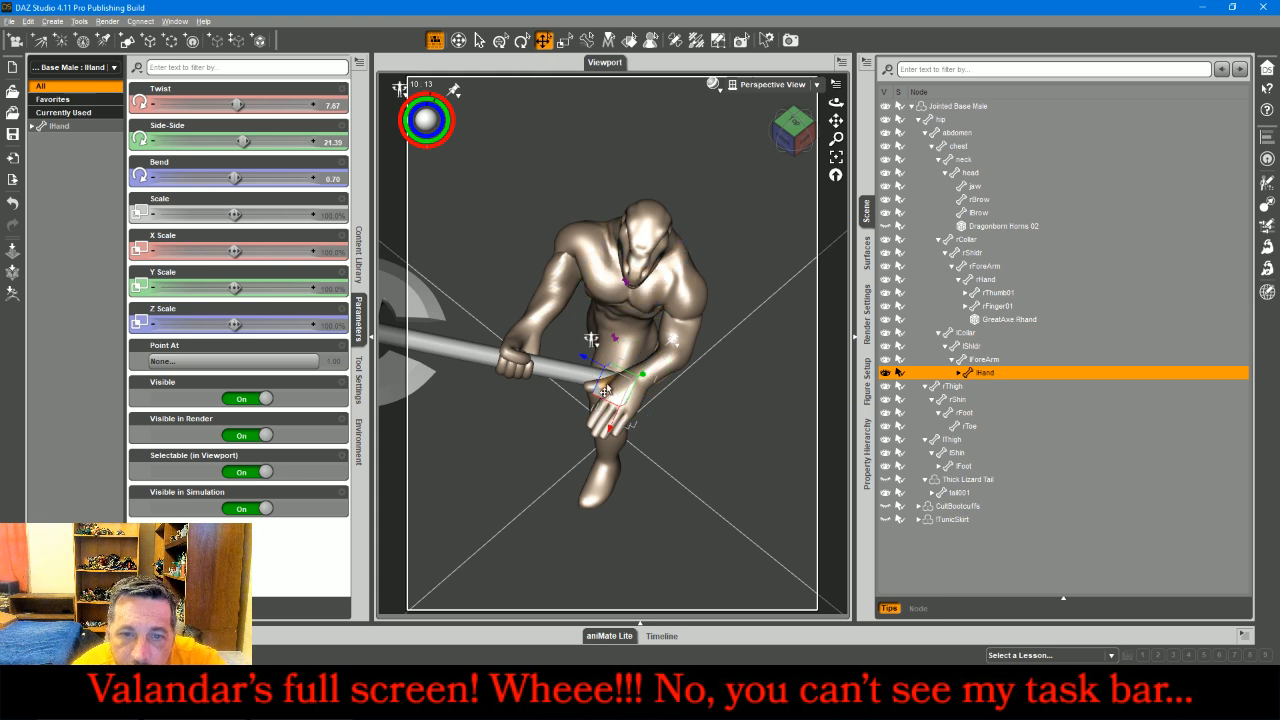
drag(596, 400, 584, 382)
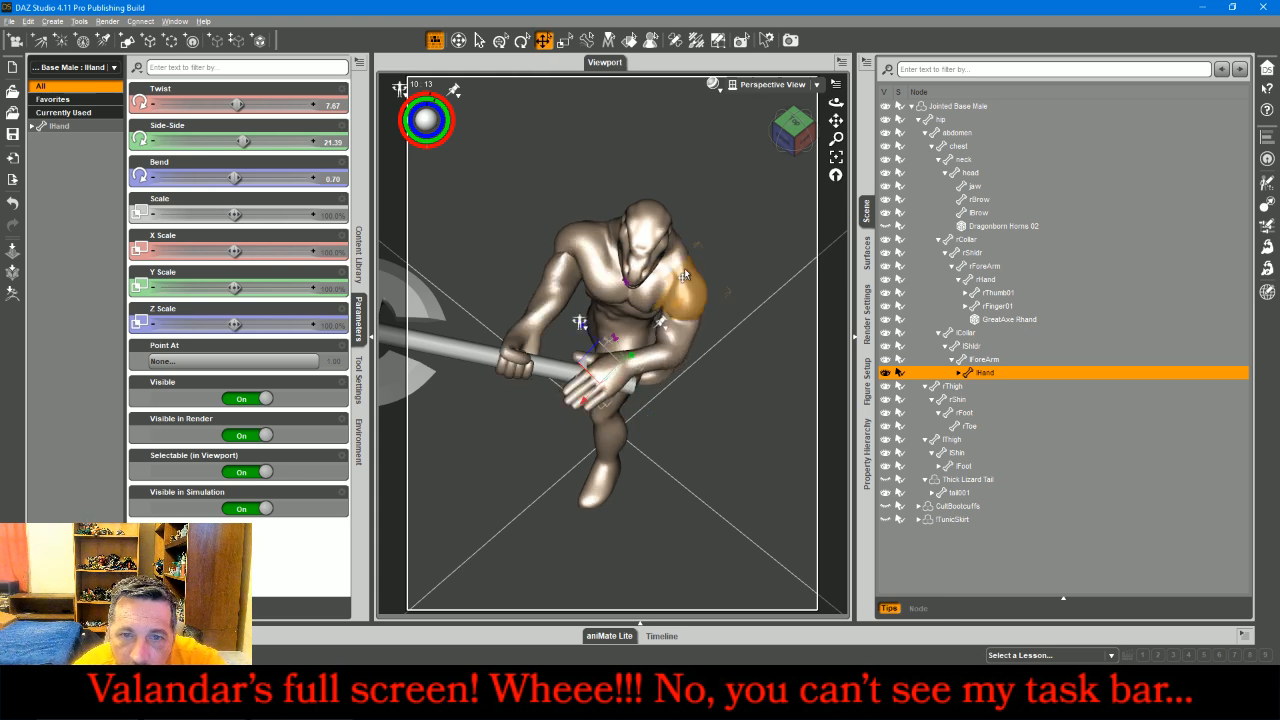
drag(792, 128, 795, 131)
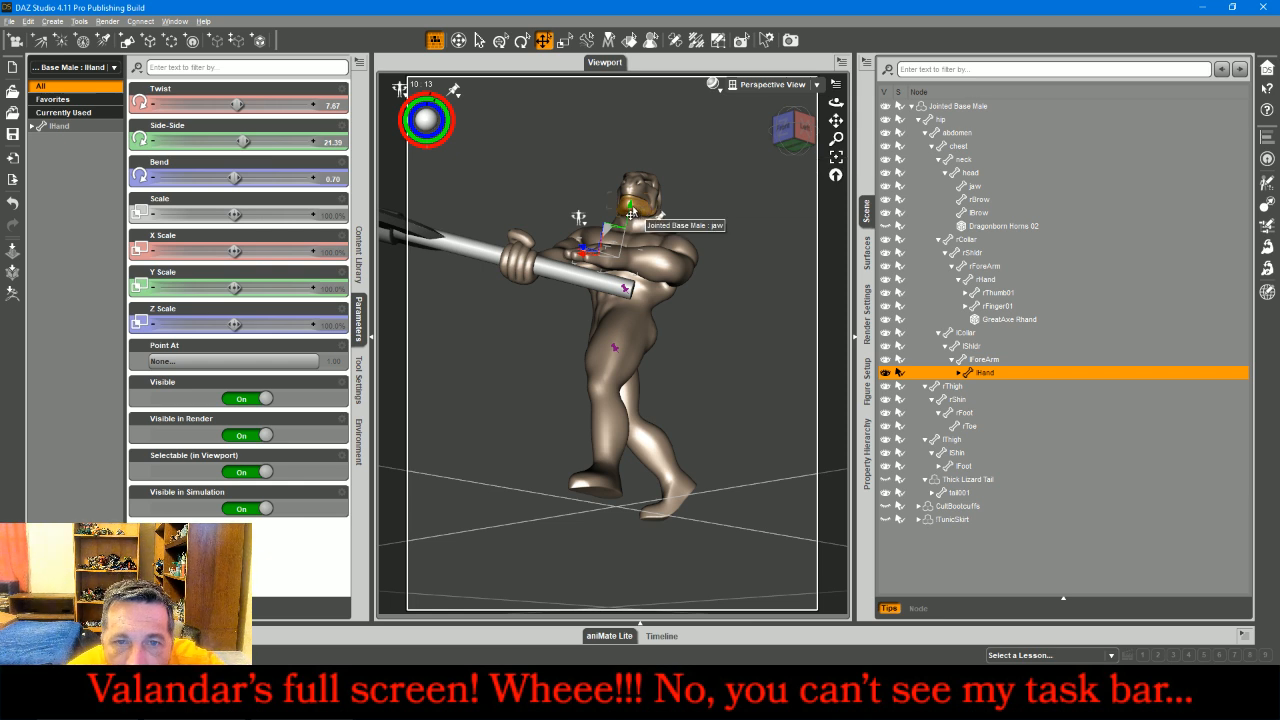
drag(640, 212, 627, 219)
mouse_move(799, 145)
mouse_down()
mouse_move(810, 210)
mouse_move(795, 138)
mouse_up()
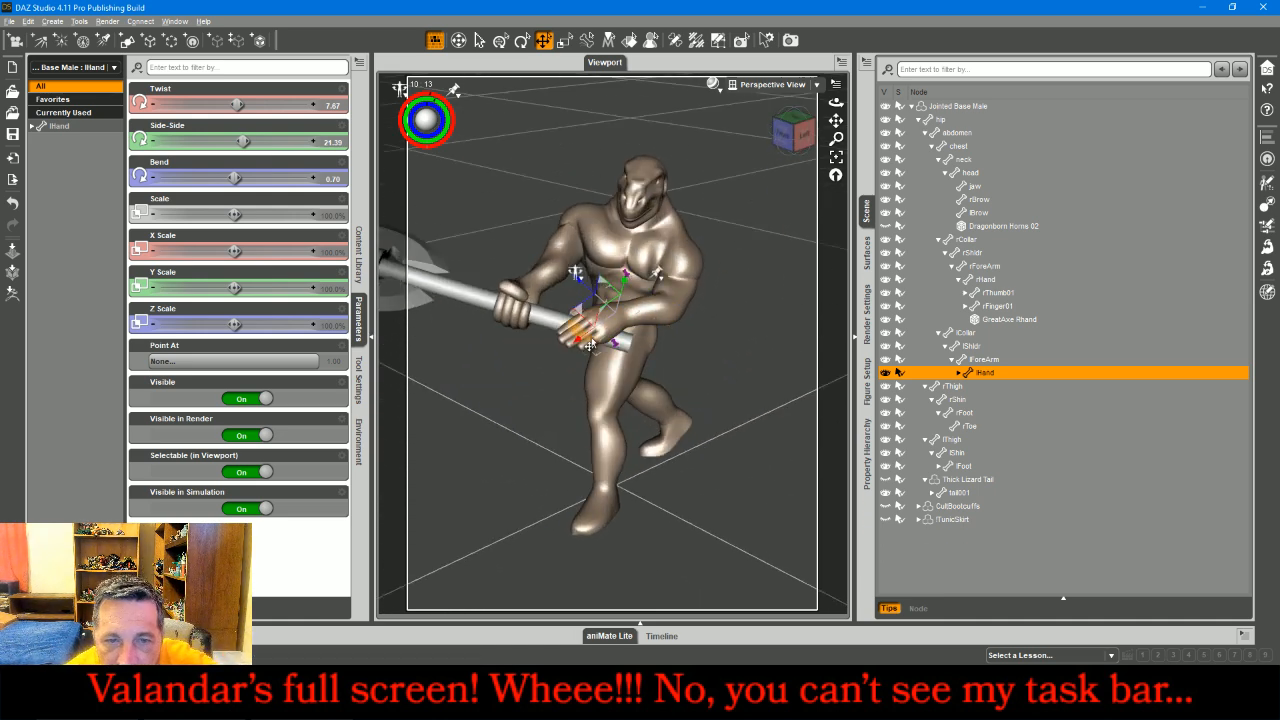
- Curl the base joint of the left fingers over the axe's handle to about -63 degrees bend and -30 degrees twist
click(588, 340)
click(522, 40)
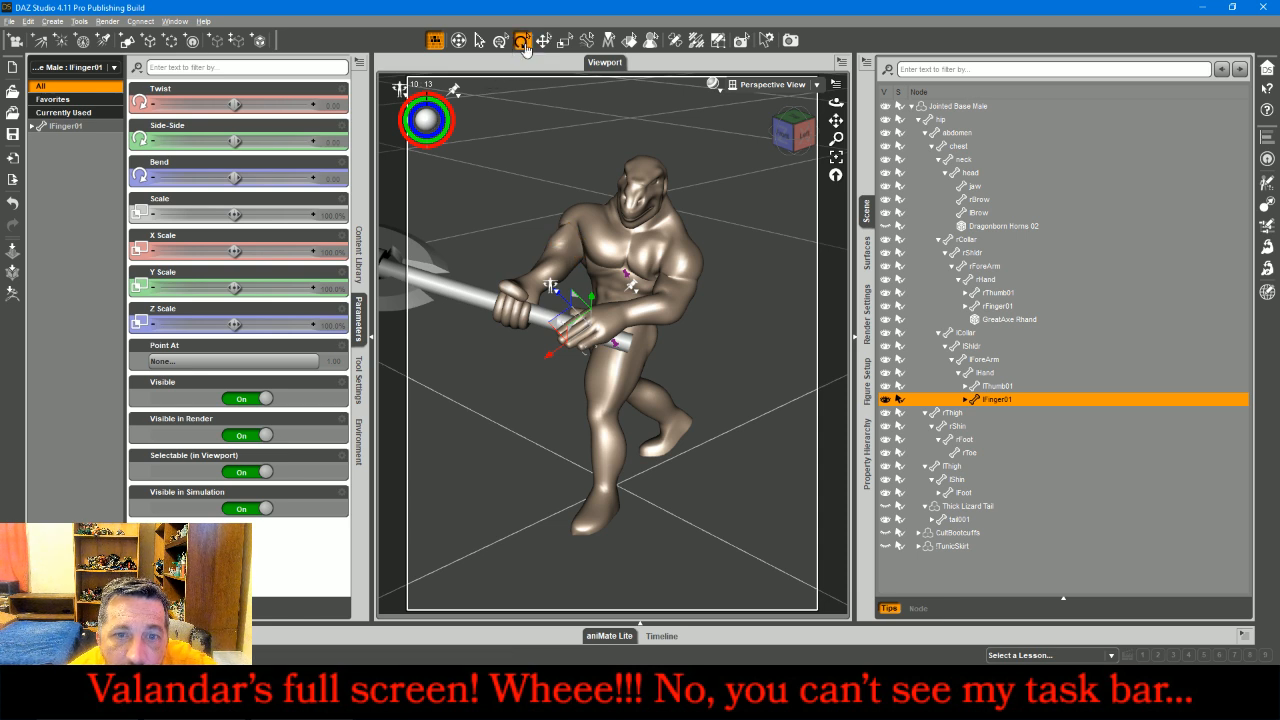
drag(585, 318, 566, 338)
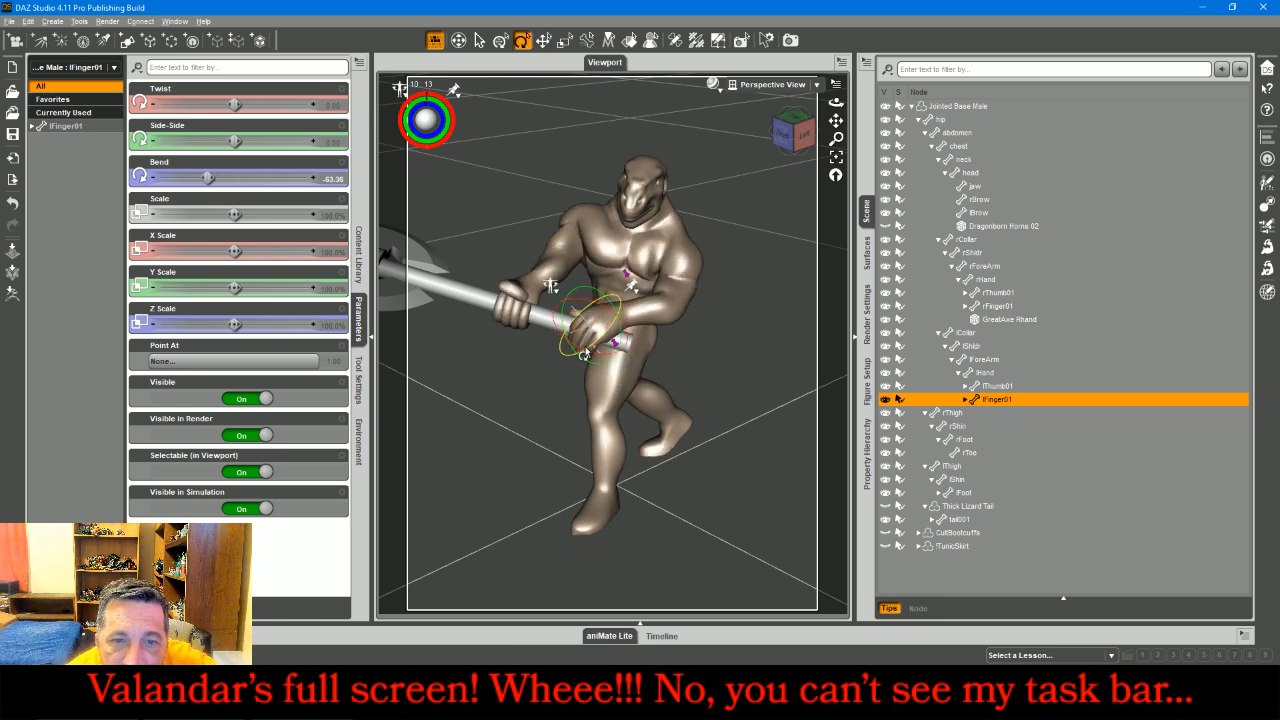
drag(584, 354, 593, 357)
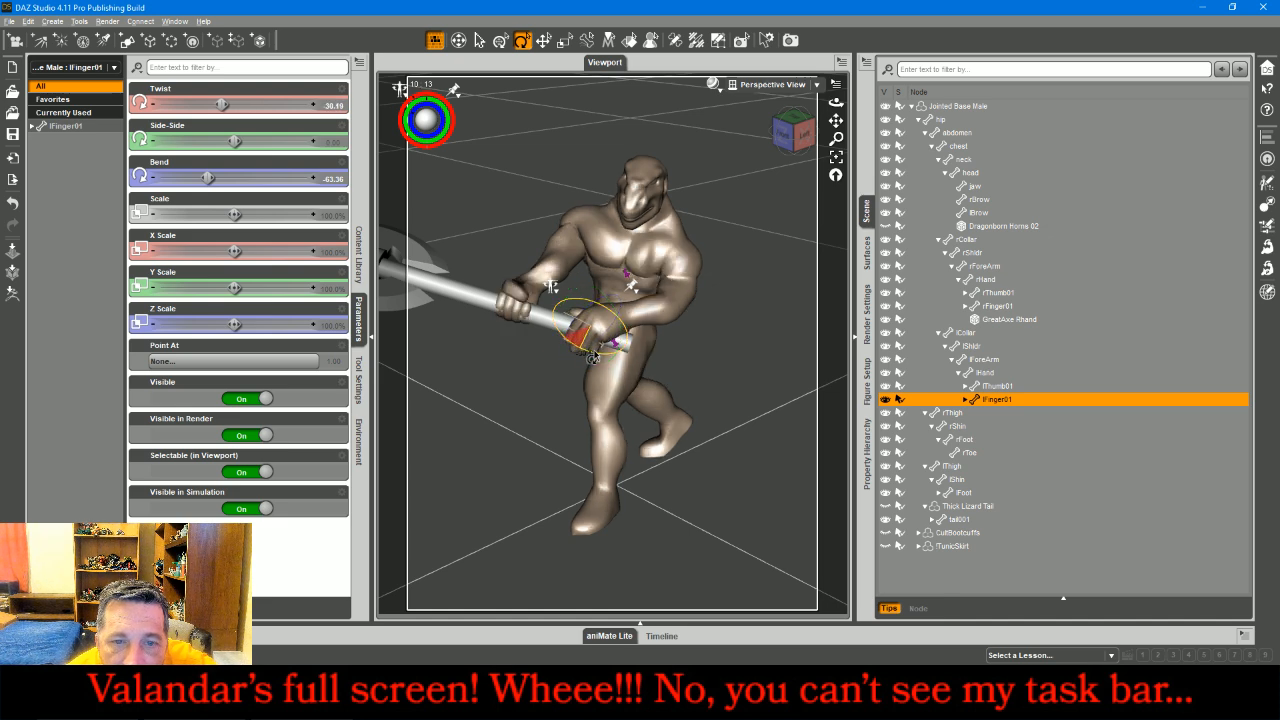
- Bend the left hand's outer finger joint to about -46 degrees and twist the base finger joint to about -39 degrees
drag(794, 145, 761, 195)
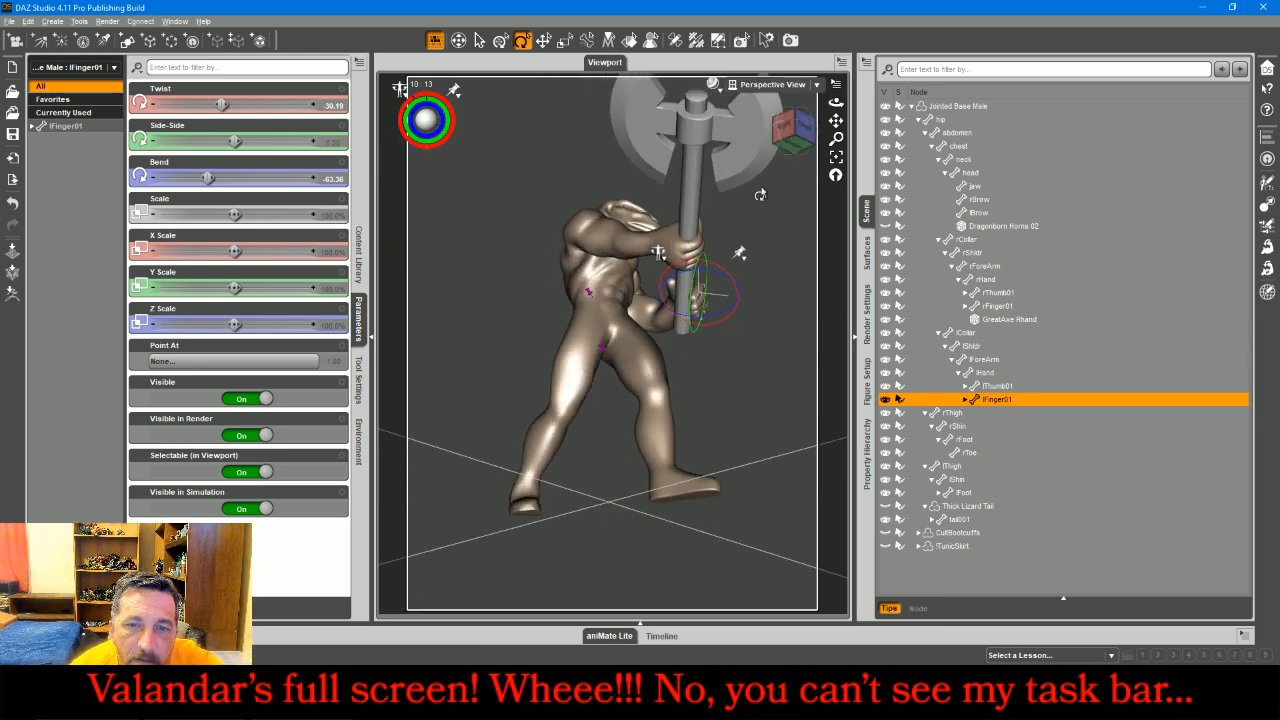
click(704, 333)
drag(704, 333, 706, 298)
click(703, 300)
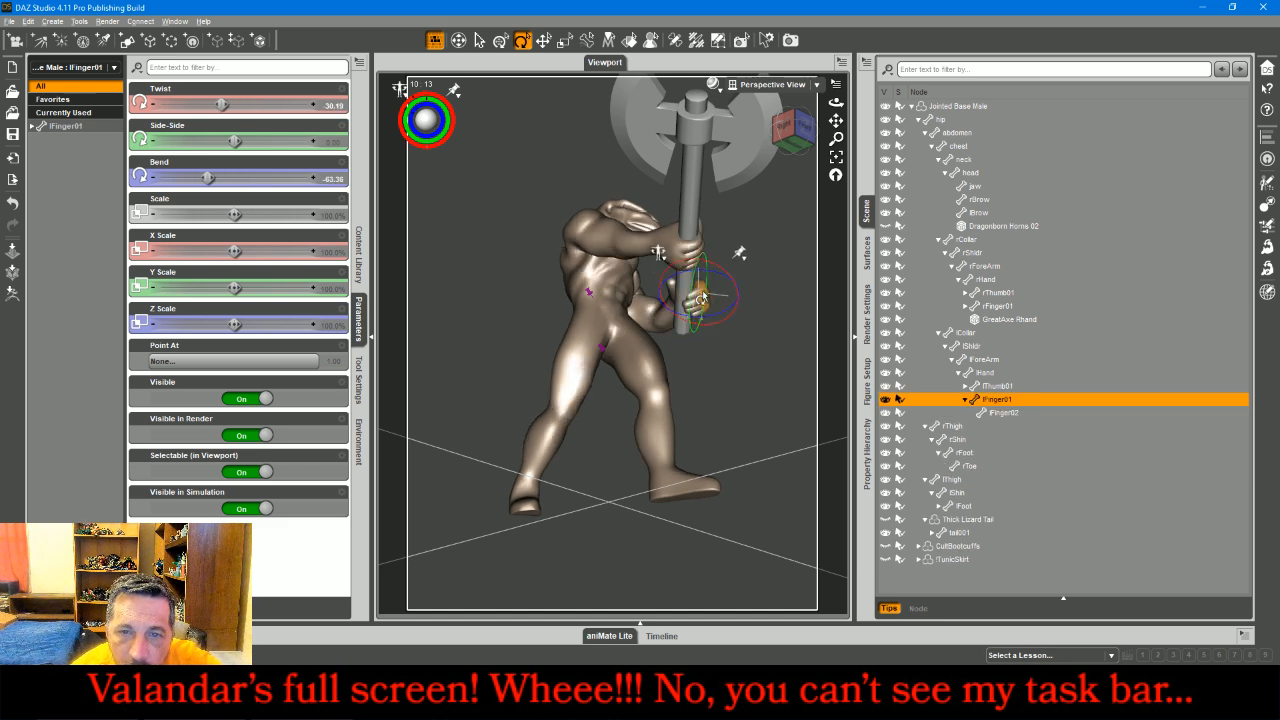
drag(722, 279, 726, 283)
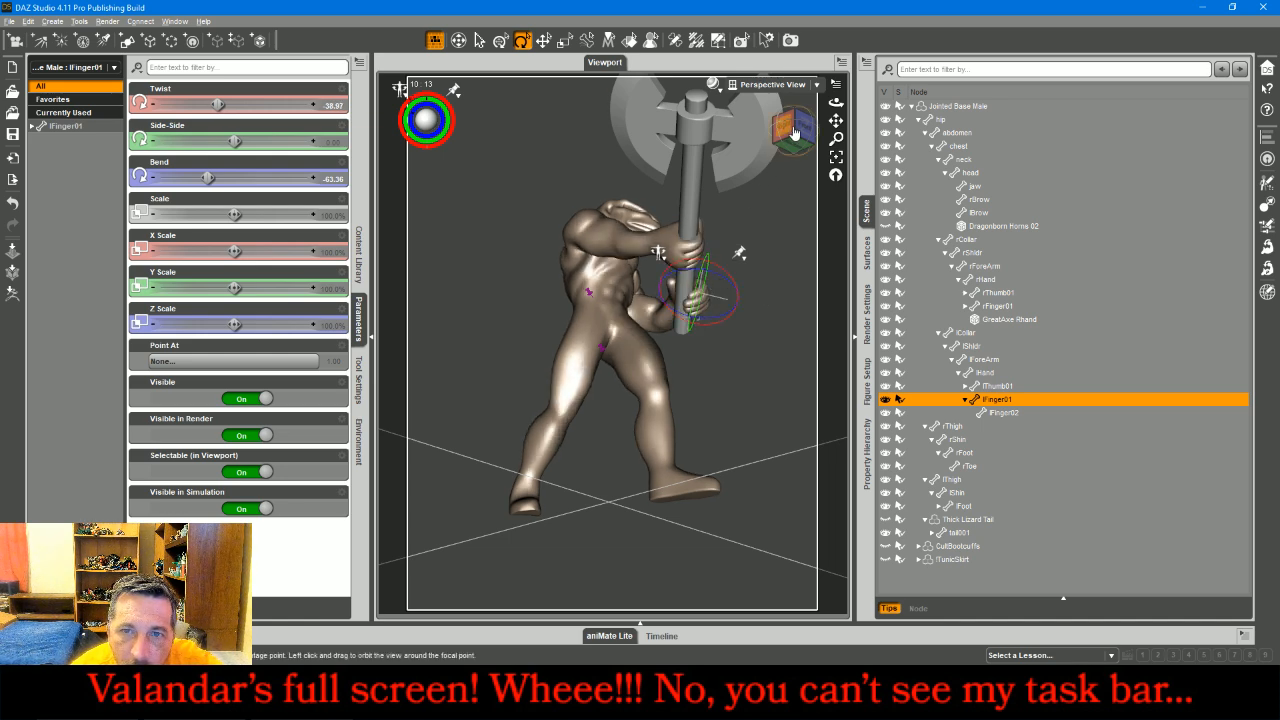
- Translate the left hand slightly so its palm sits against the lower part of the axe's handle
drag(789, 129, 682, 151)
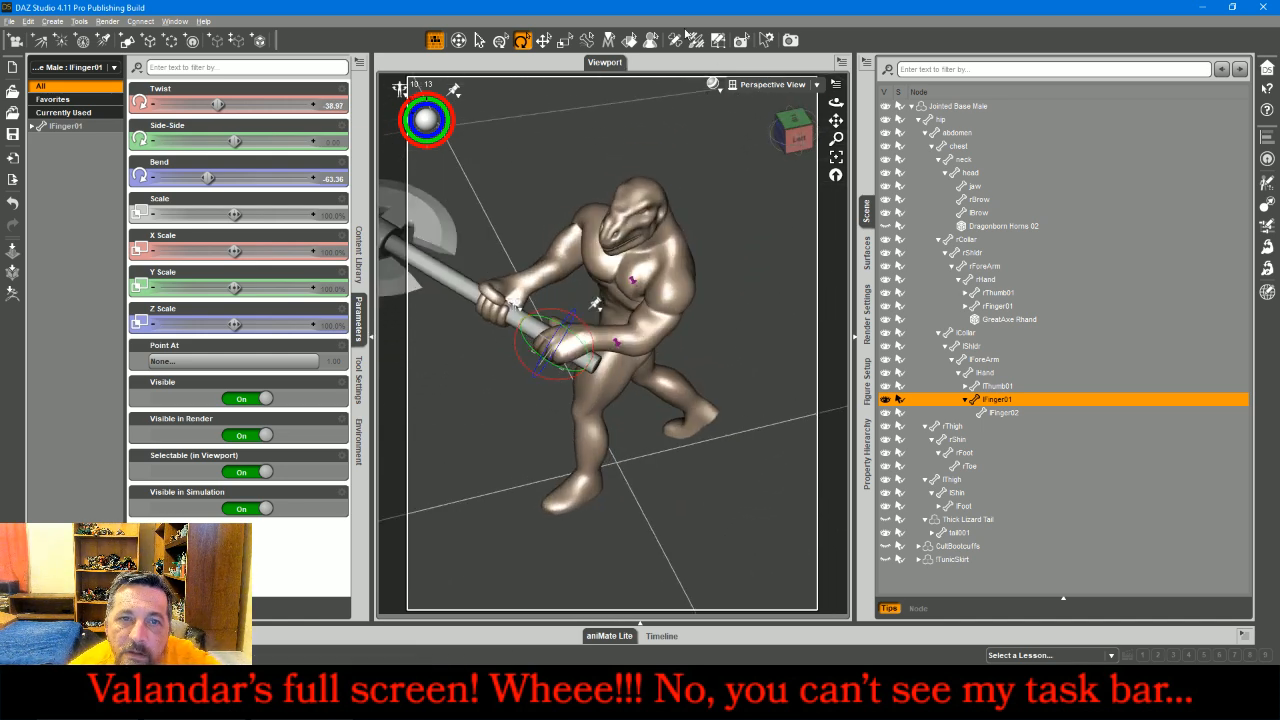
click(548, 39)
click(556, 336)
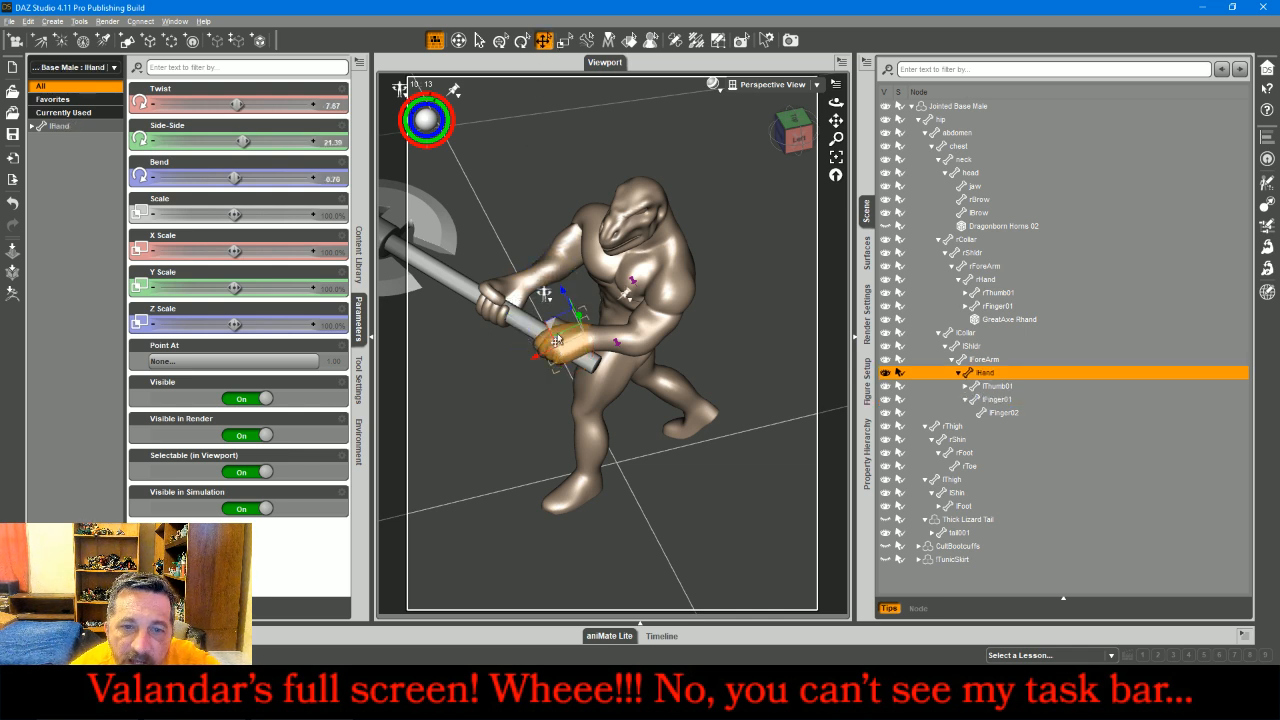
drag(550, 330, 556, 329)
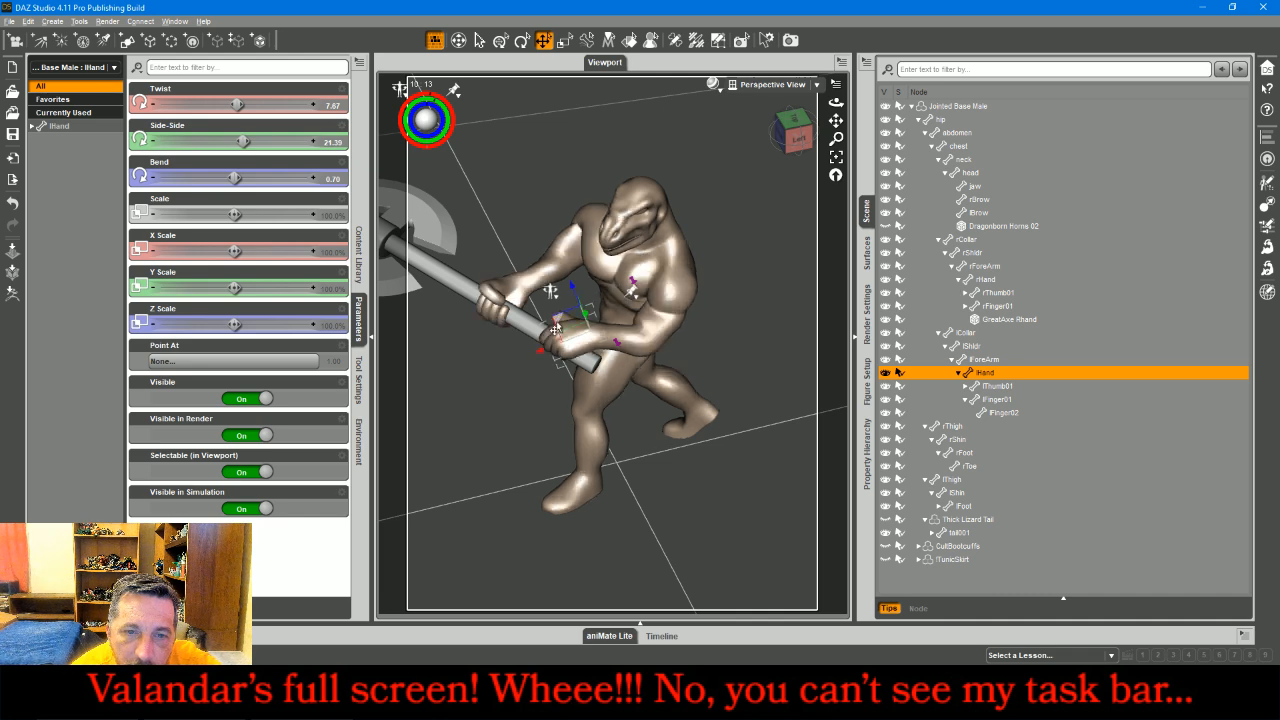
- Twist the left outer finger joint to about -9 degrees and rotate the base finger joint to about 5 side-side and -56 bend
click(782, 137)
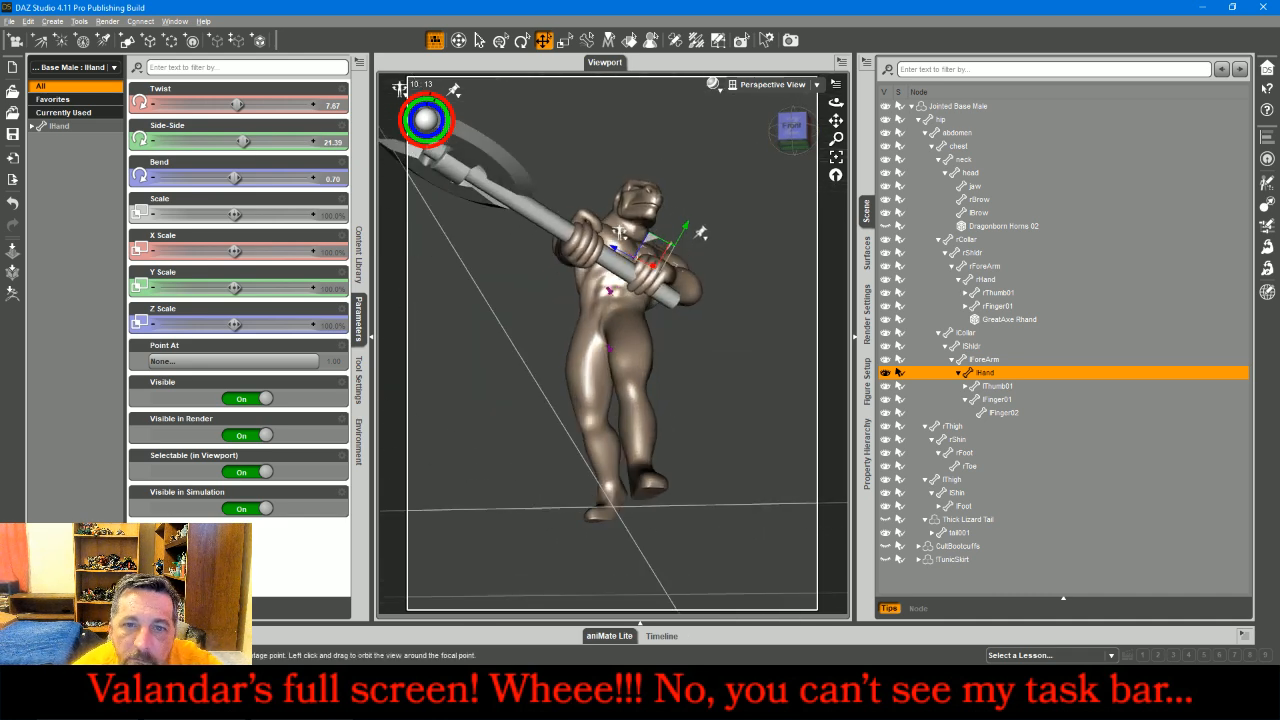
click(640, 289)
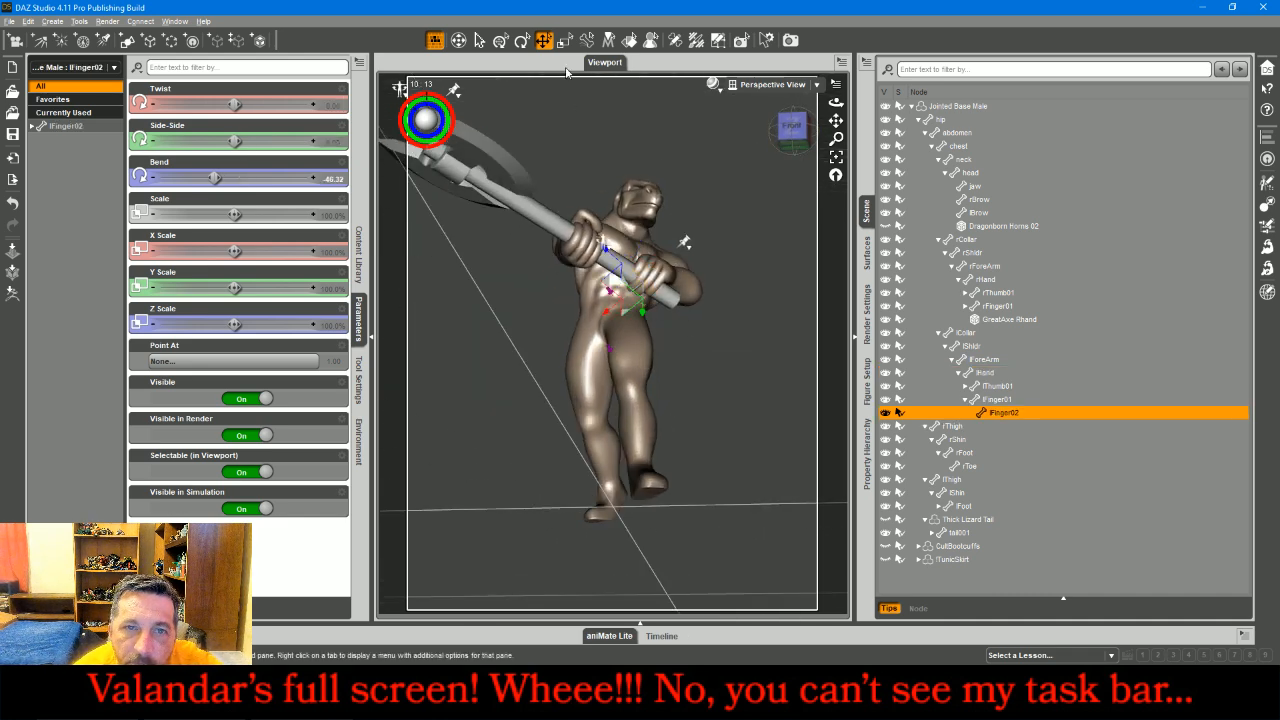
click(521, 42)
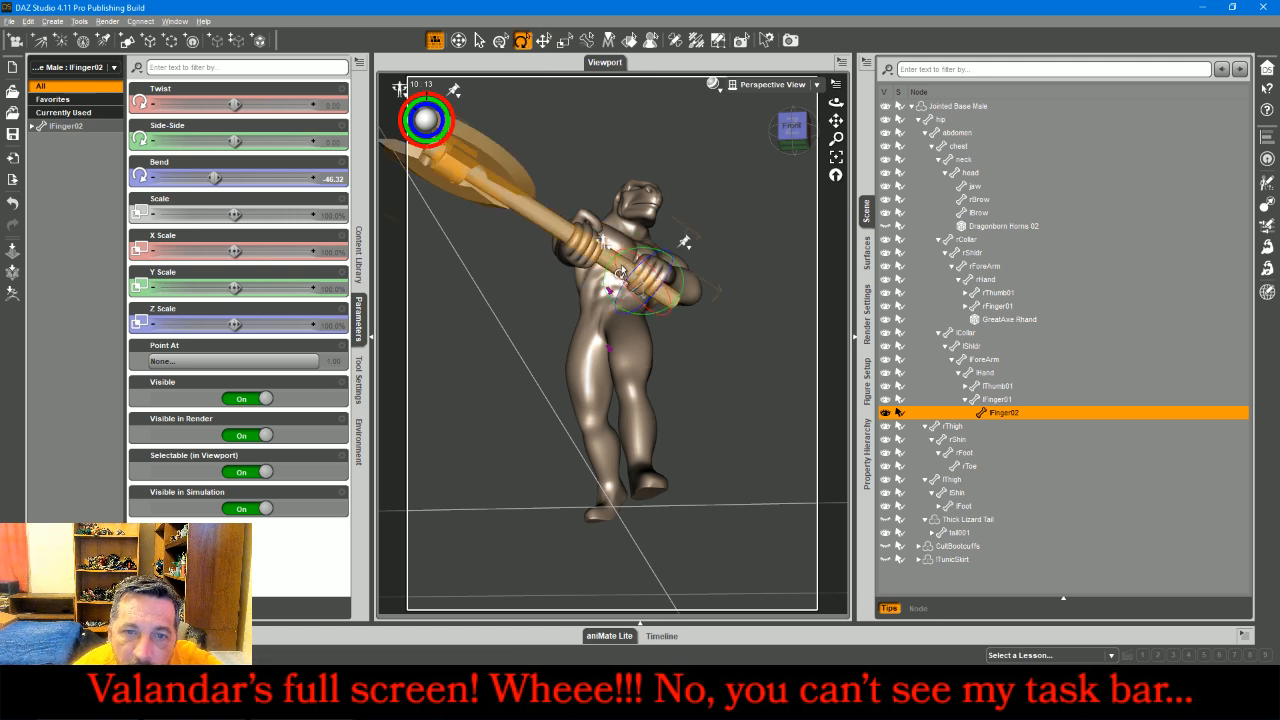
drag(616, 274, 615, 279)
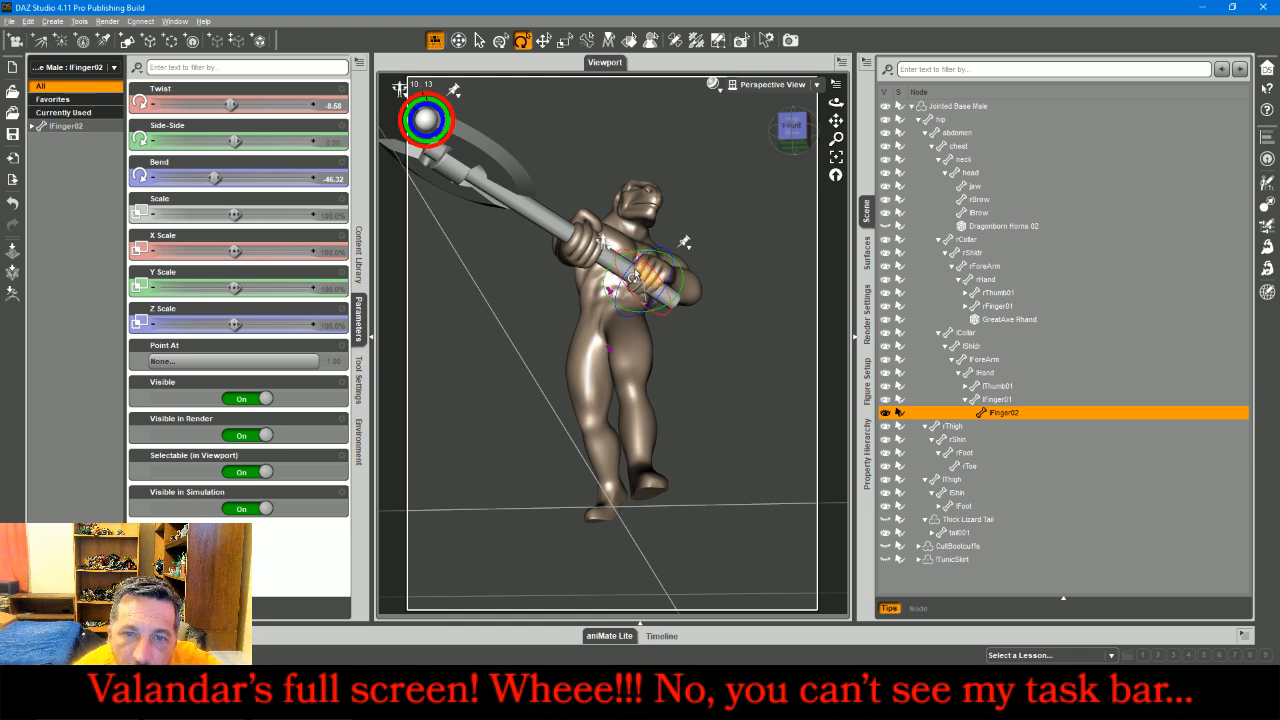
click(633, 276)
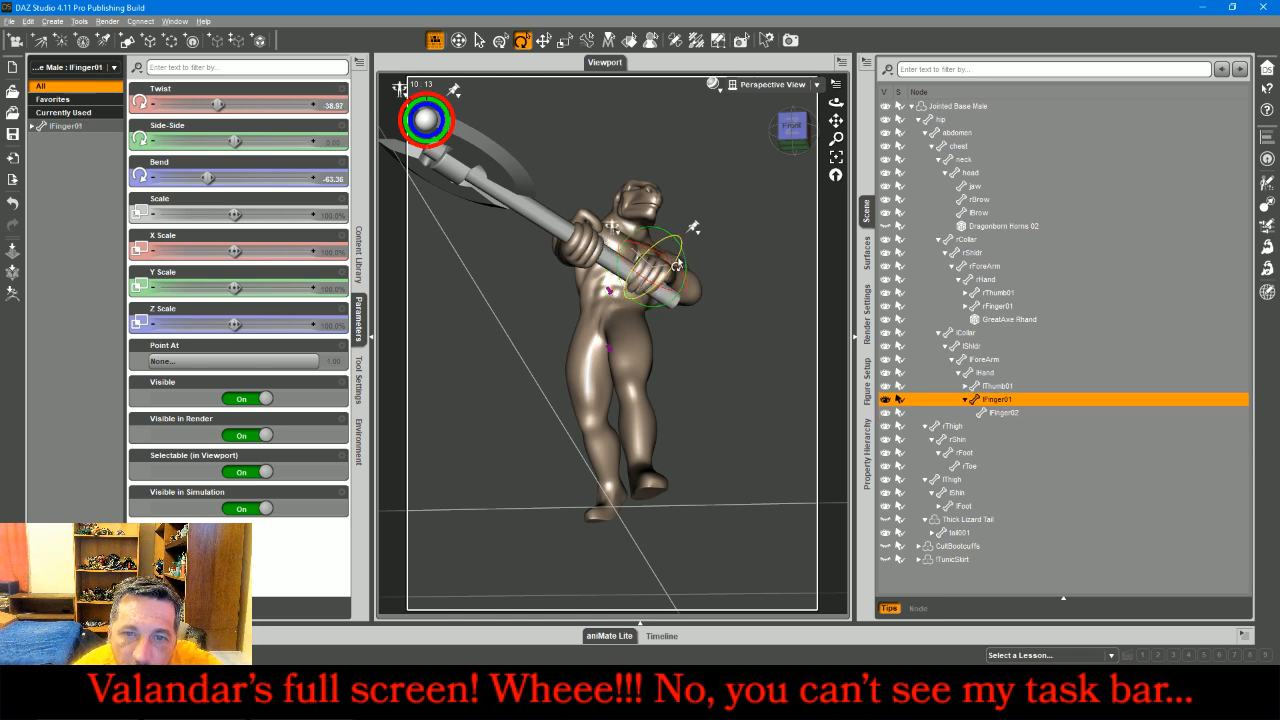
drag(677, 265, 680, 265)
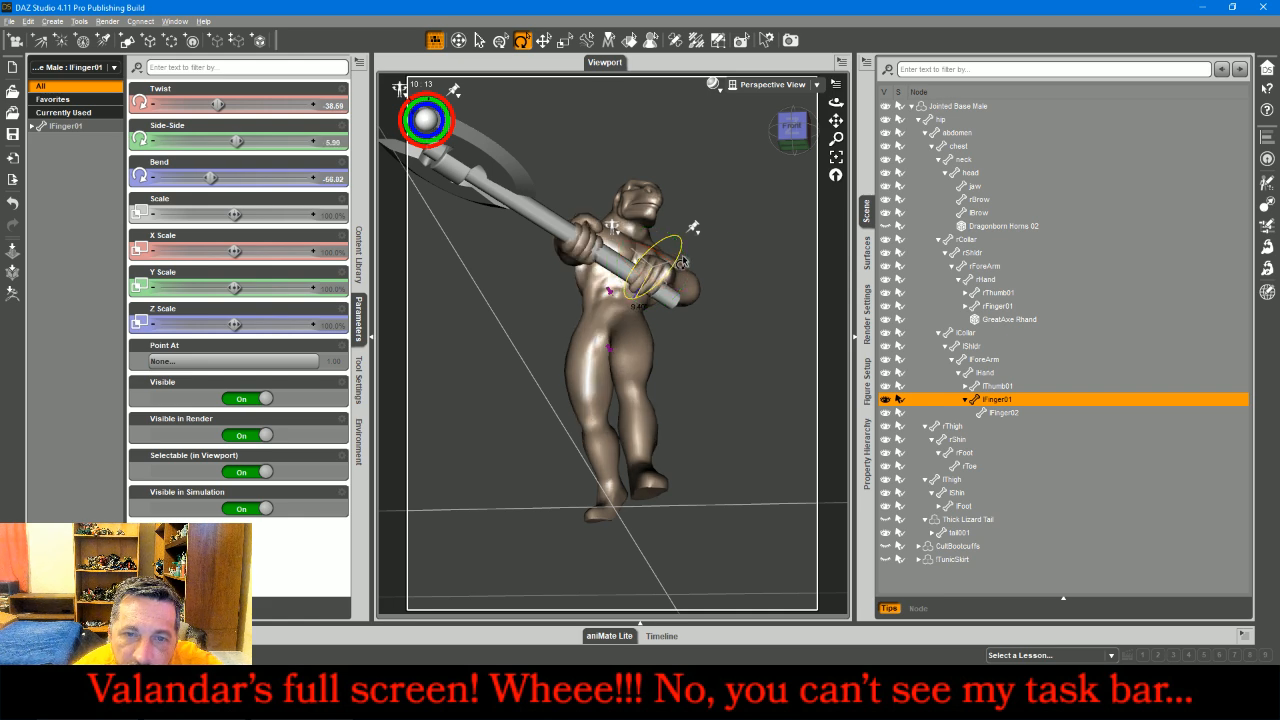
- Rotate the left thumb's base joint to about 28 degrees bend, 4 side-side and -6 twist to wrap the handle
drag(791, 127, 769, 181)
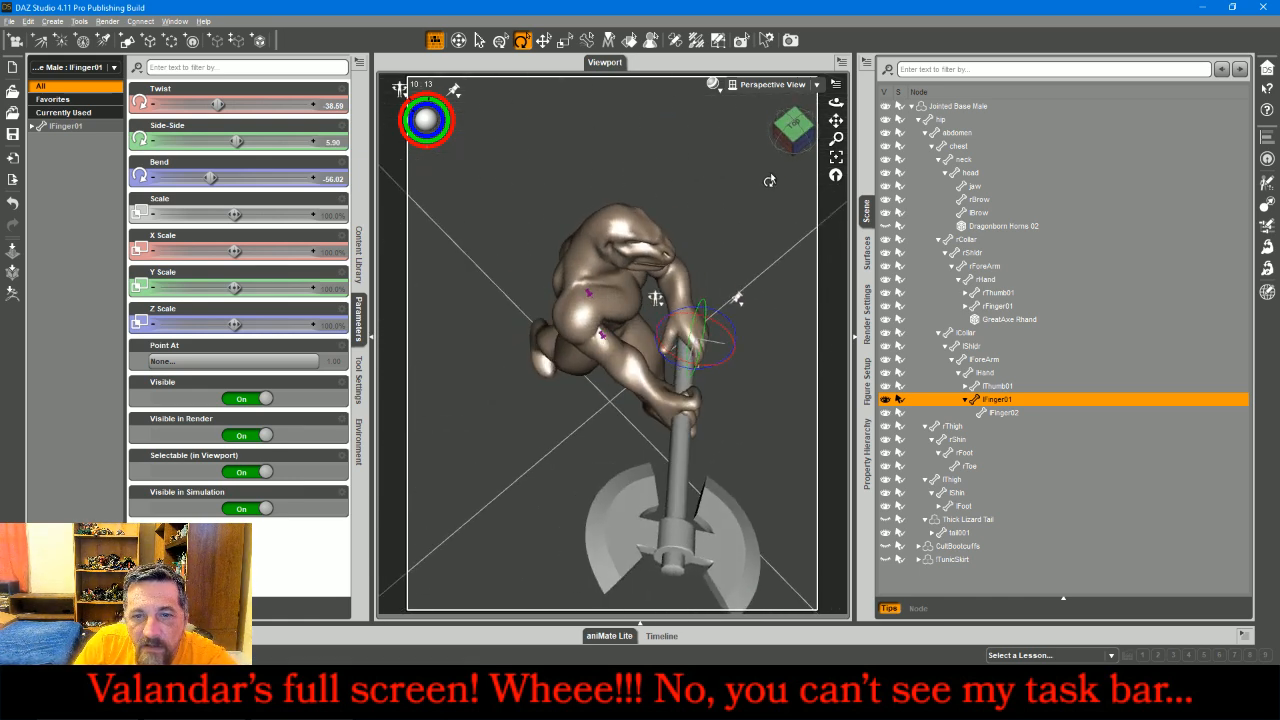
click(670, 335)
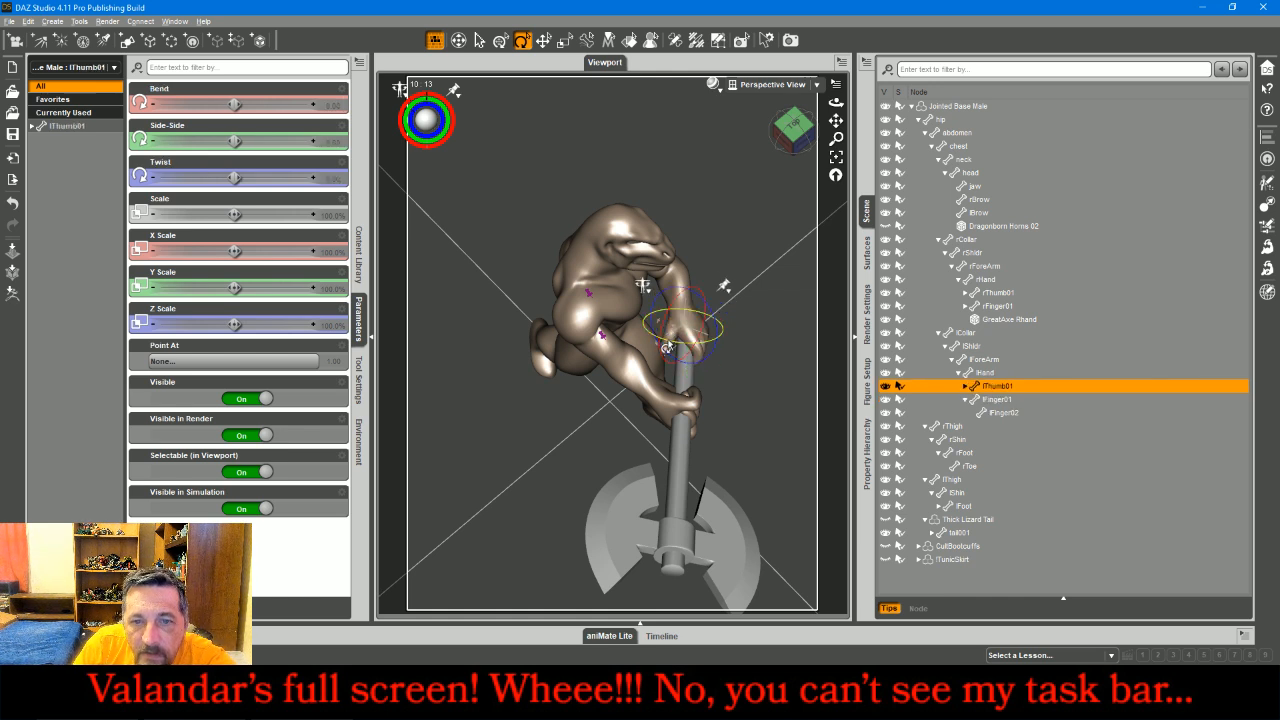
drag(667, 361, 659, 342)
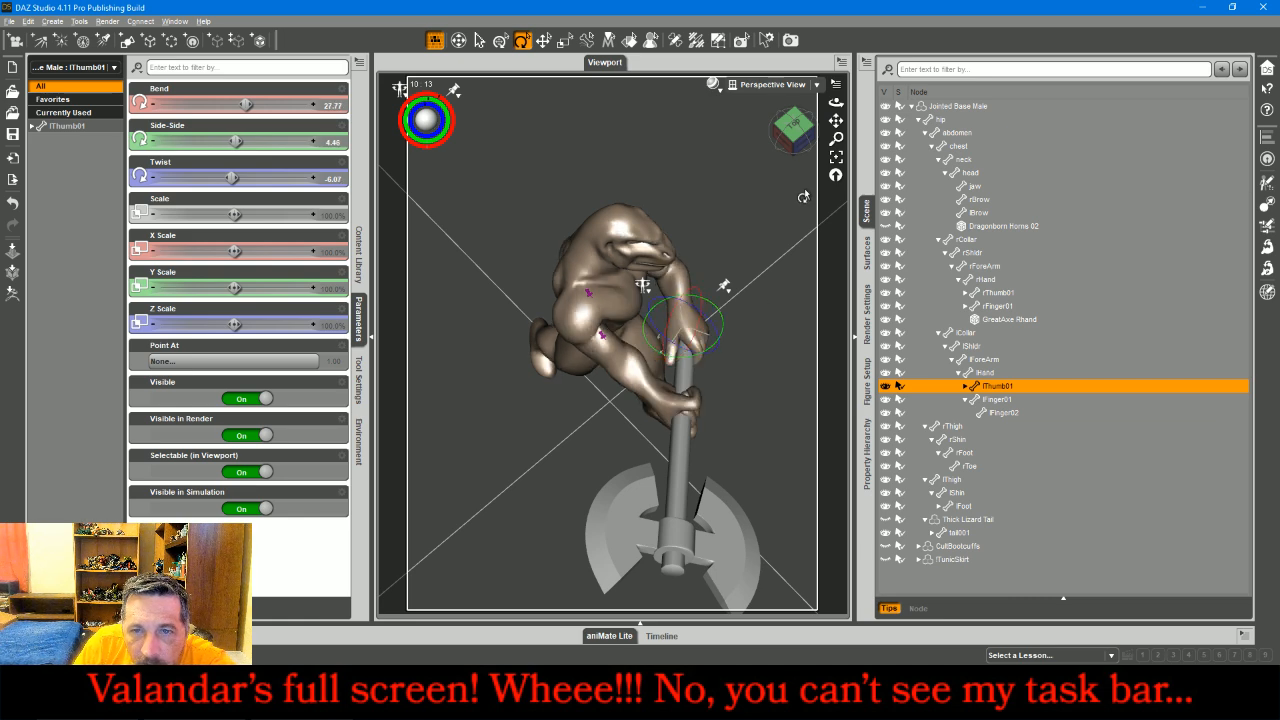
- Rotate the left thumb's outer joint to about 20 degrees side-side so it closes around the axe's handle
drag(795, 128, 822, 82)
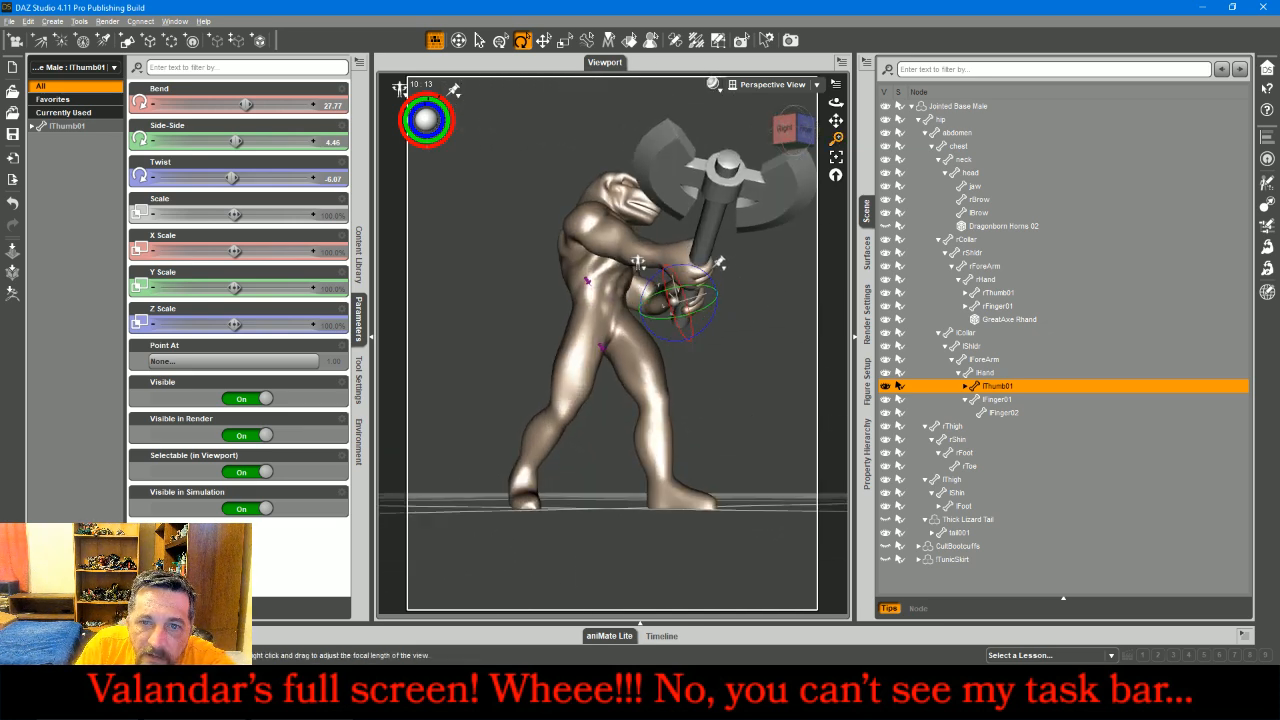
mouse_move(836, 139)
mouse_down()
mouse_move(836, 95)
mouse_move(836, 124)
mouse_up()
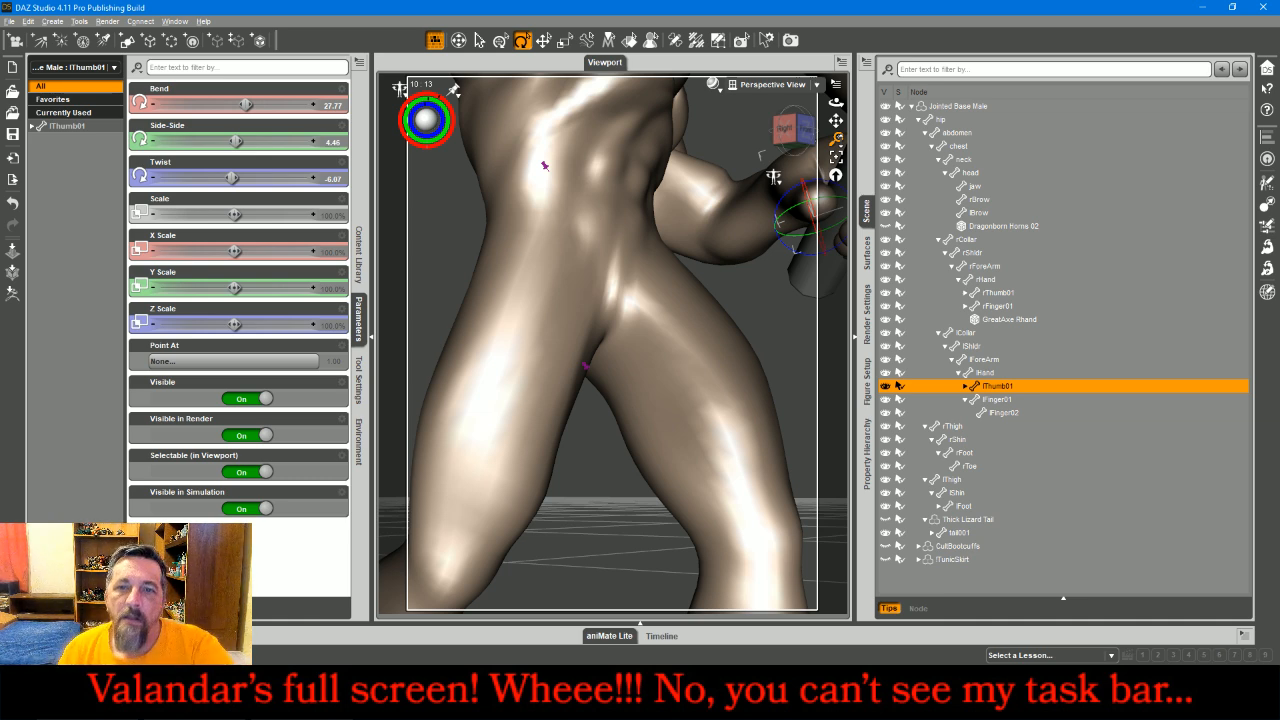
drag(836, 120, 644, 237)
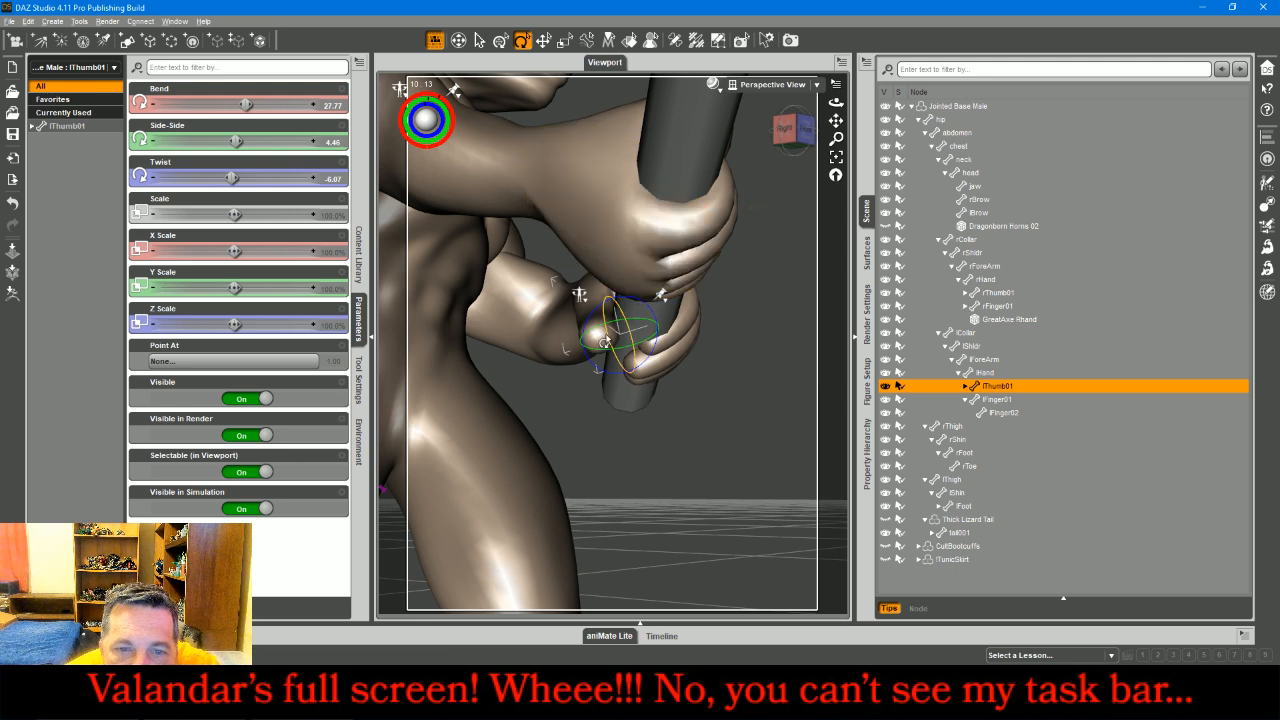
click(603, 345)
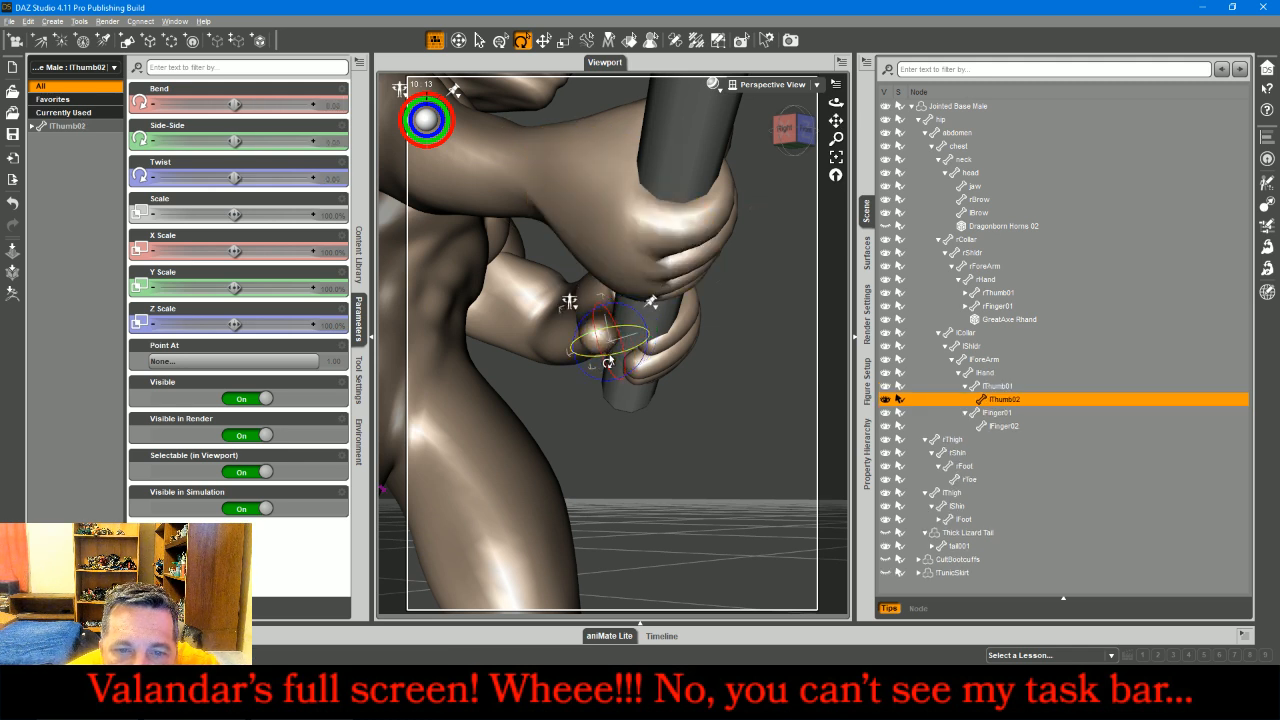
drag(609, 355, 603, 358)
drag(792, 137, 783, 146)
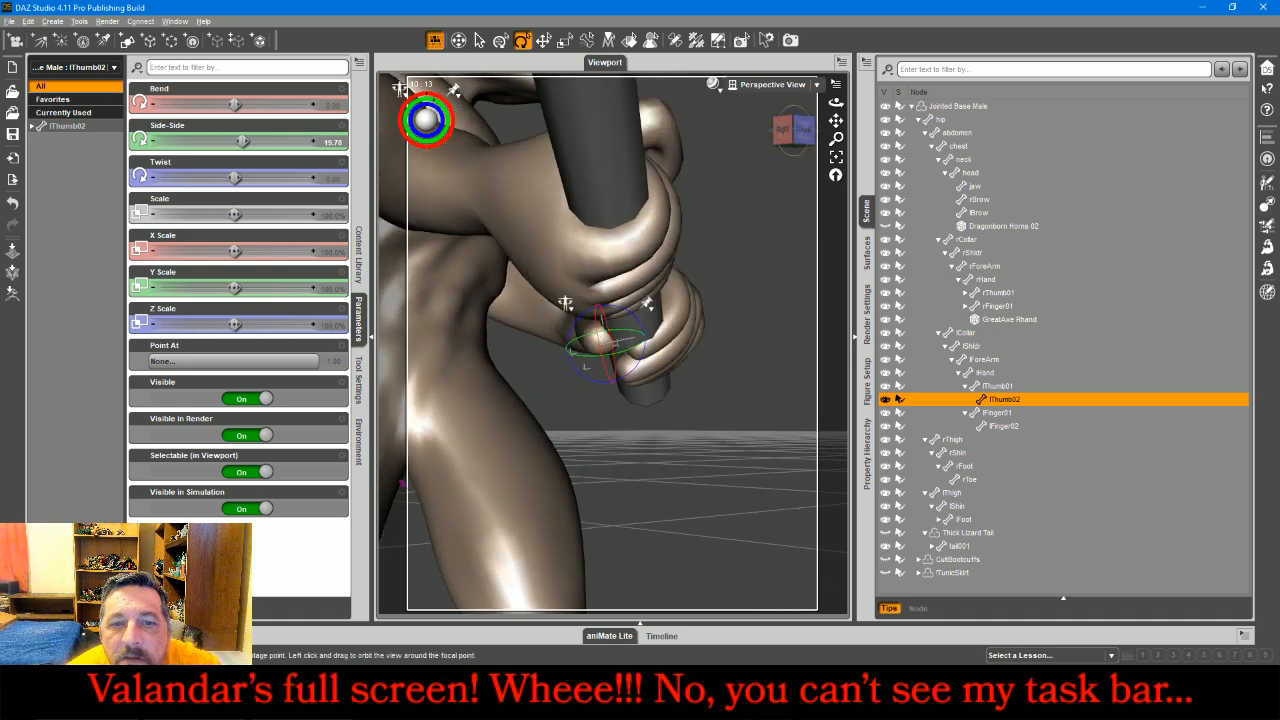
- Twist the head to about -41 degrees so the face turns toward the axe
drag(836, 103, 762, 145)
click(812, 238)
click(837, 172)
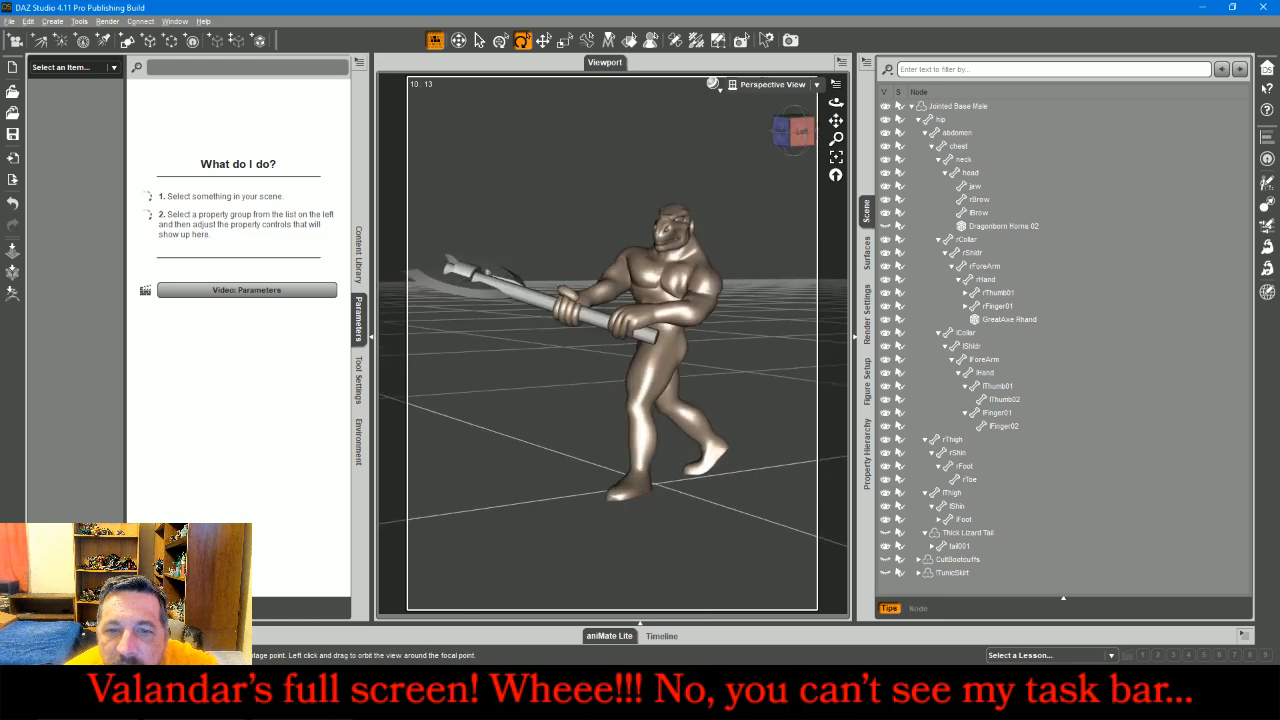
click(676, 216)
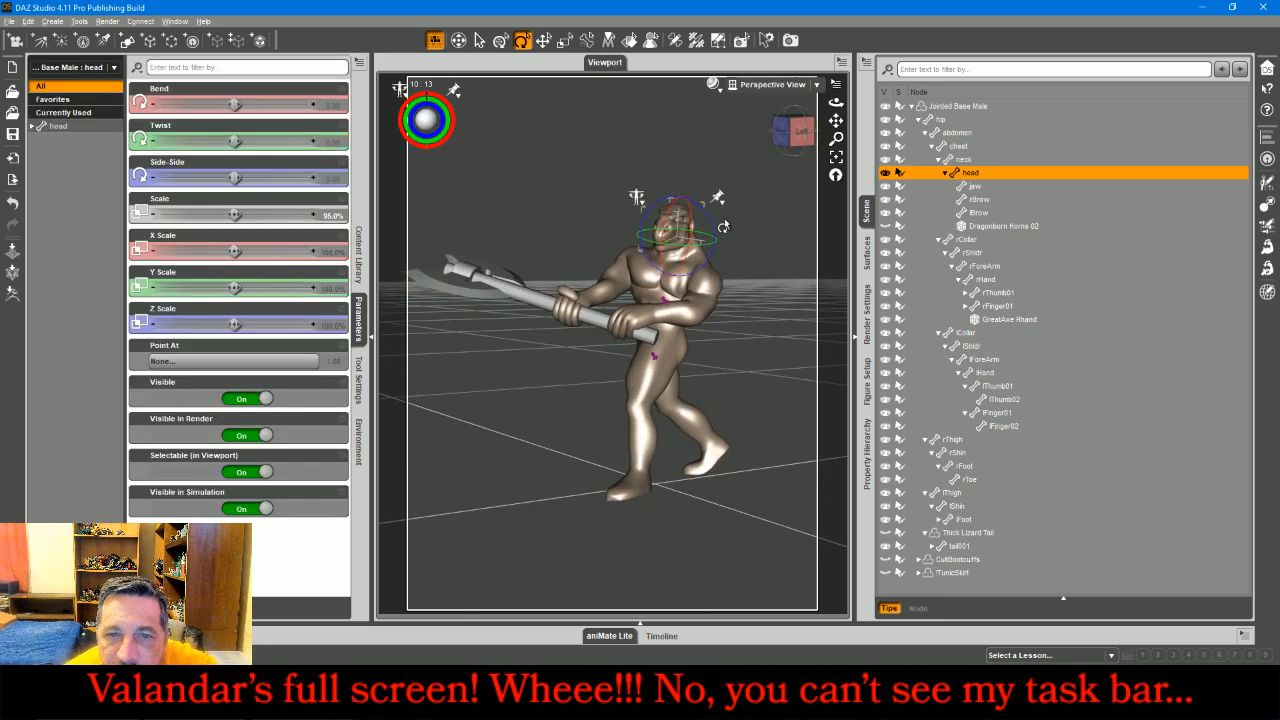
drag(700, 252, 685, 256)
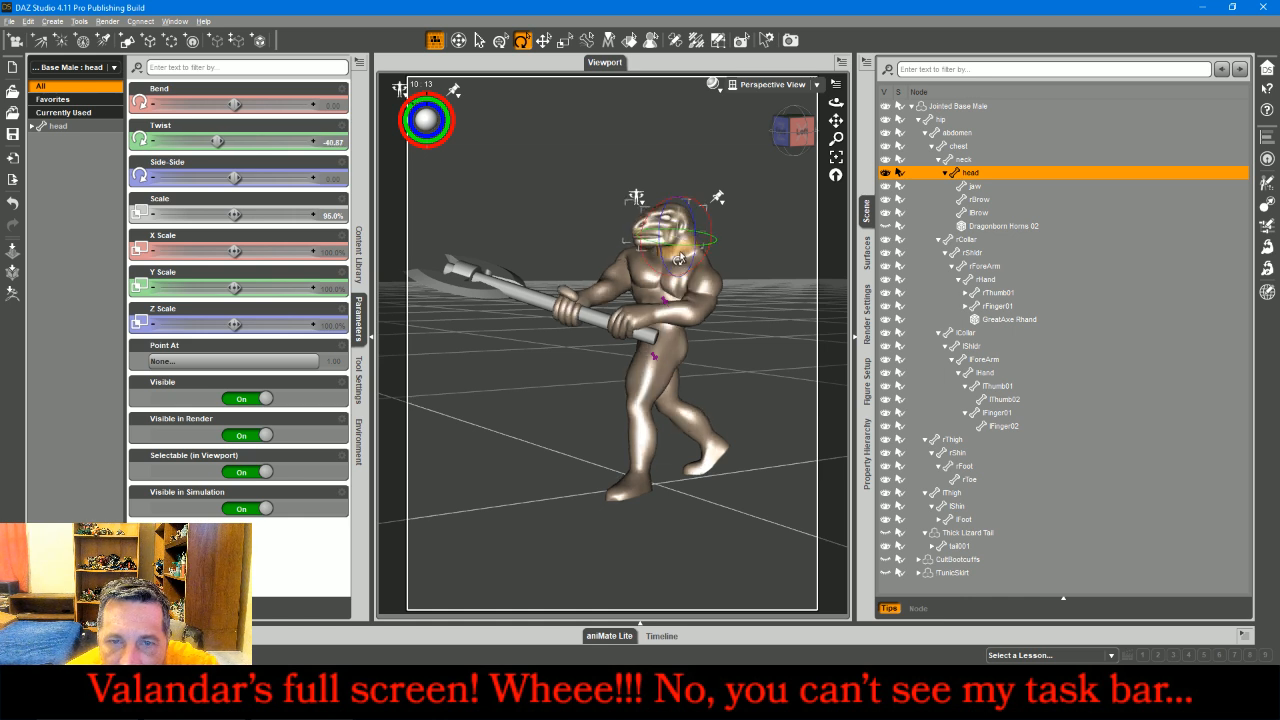
- Rotate the neck to about -8 degrees bend, -19 twist and 20 side-side to carry the head toward the axe
click(675, 262)
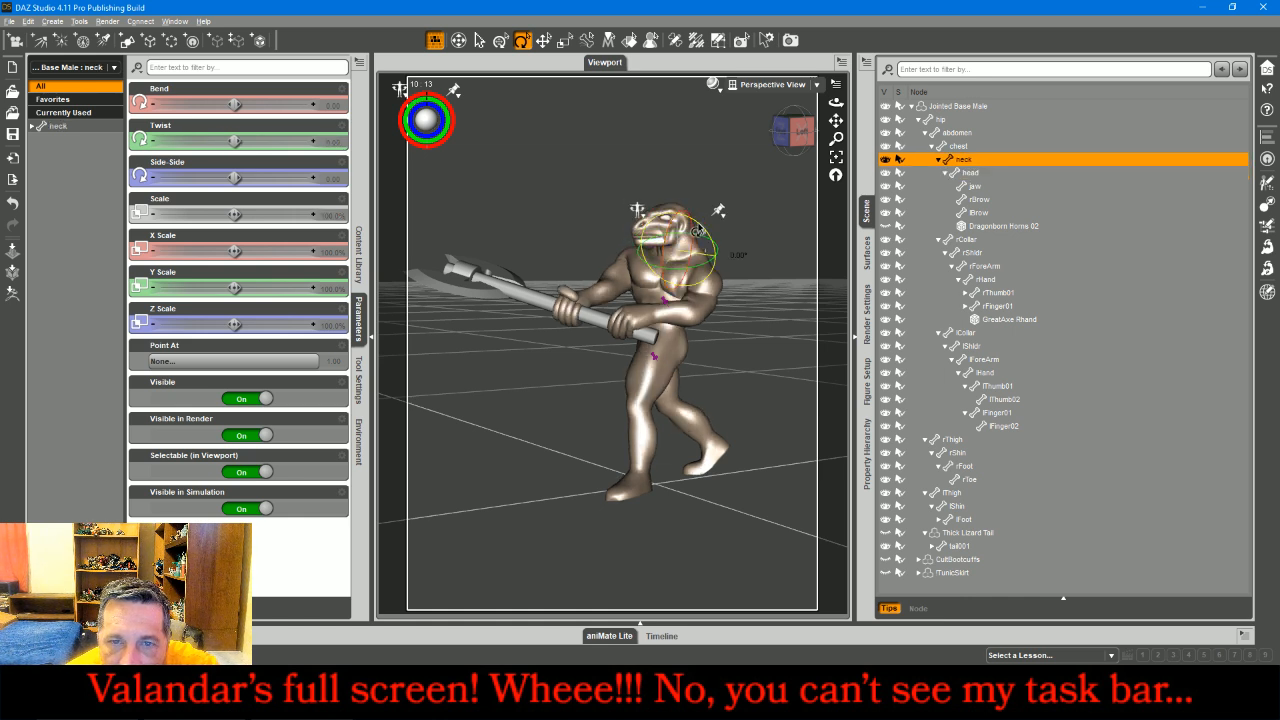
drag(698, 230, 695, 258)
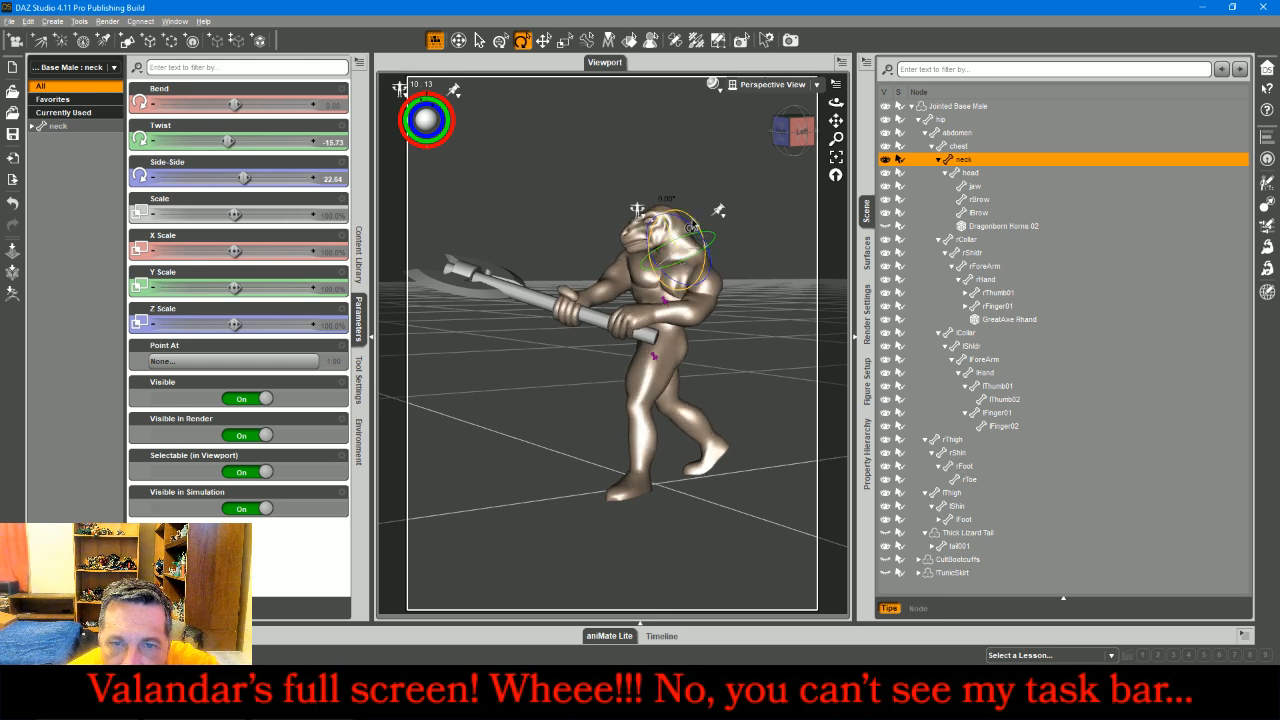
drag(691, 227, 674, 224)
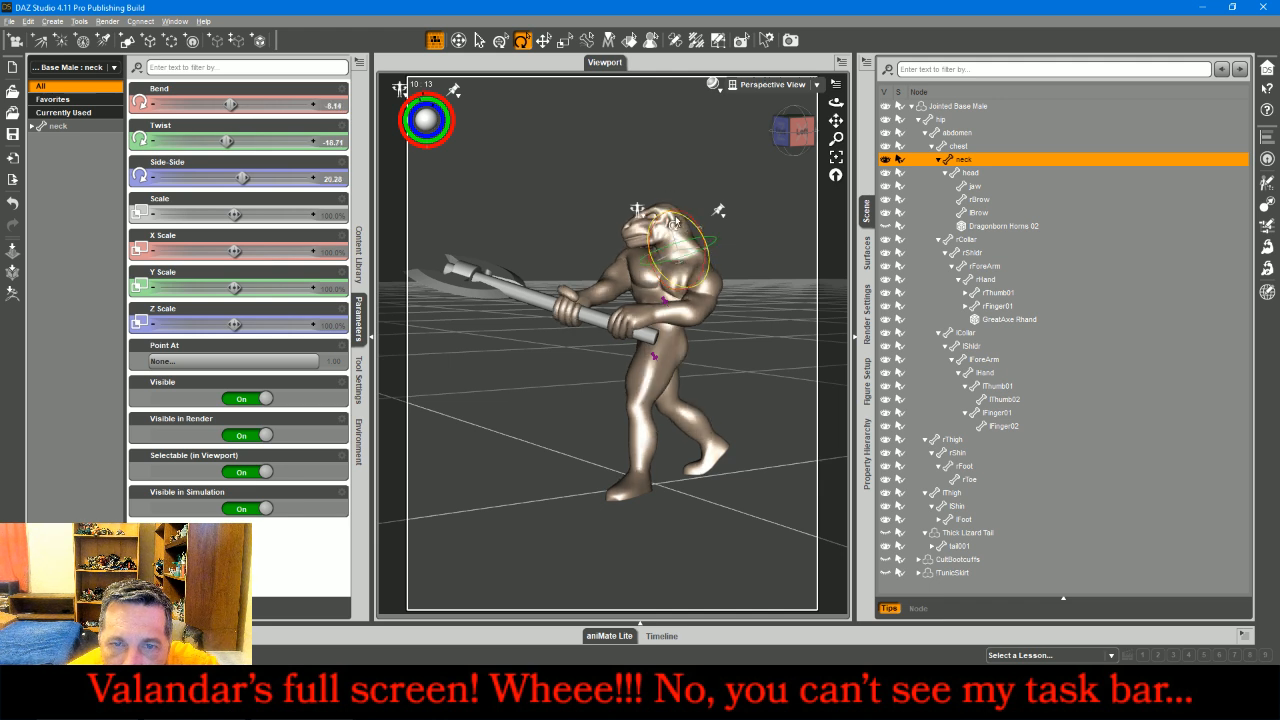
- Straighten the head on the turned neck with about -5 degrees bend, -35 twist and -8 side-side
click(674, 229)
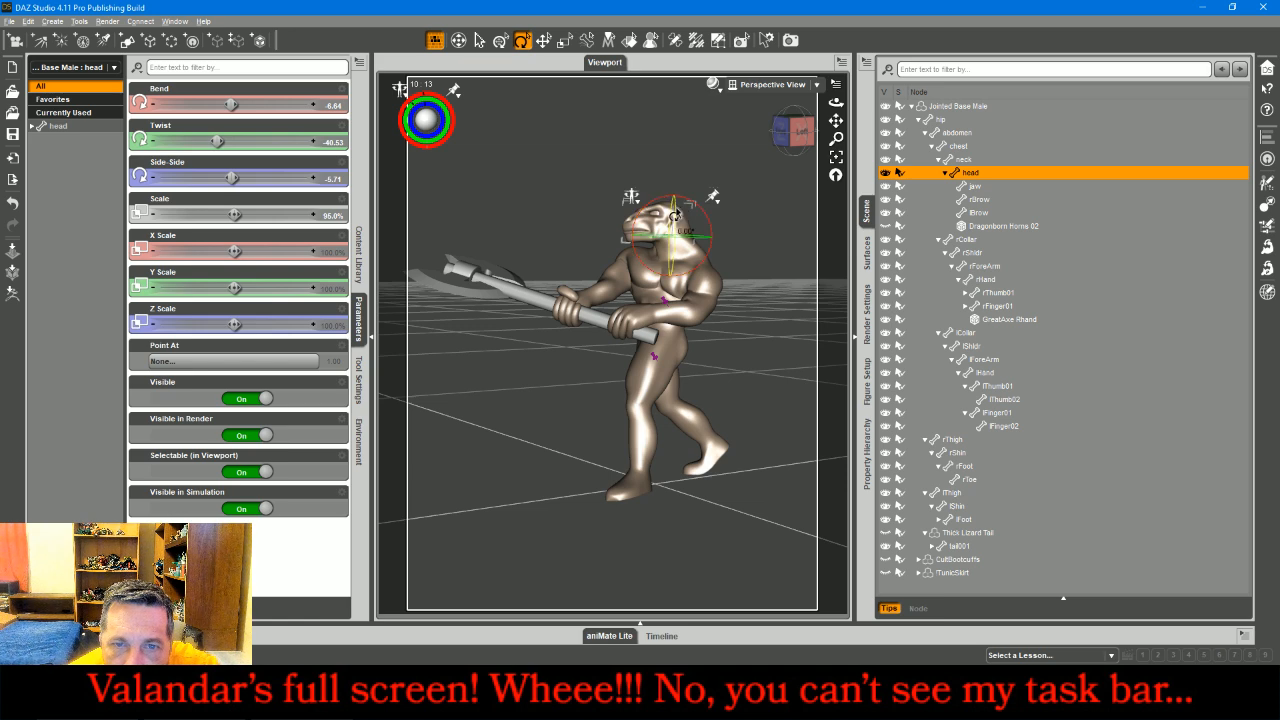
drag(674, 215, 673, 221)
drag(794, 138, 888, 161)
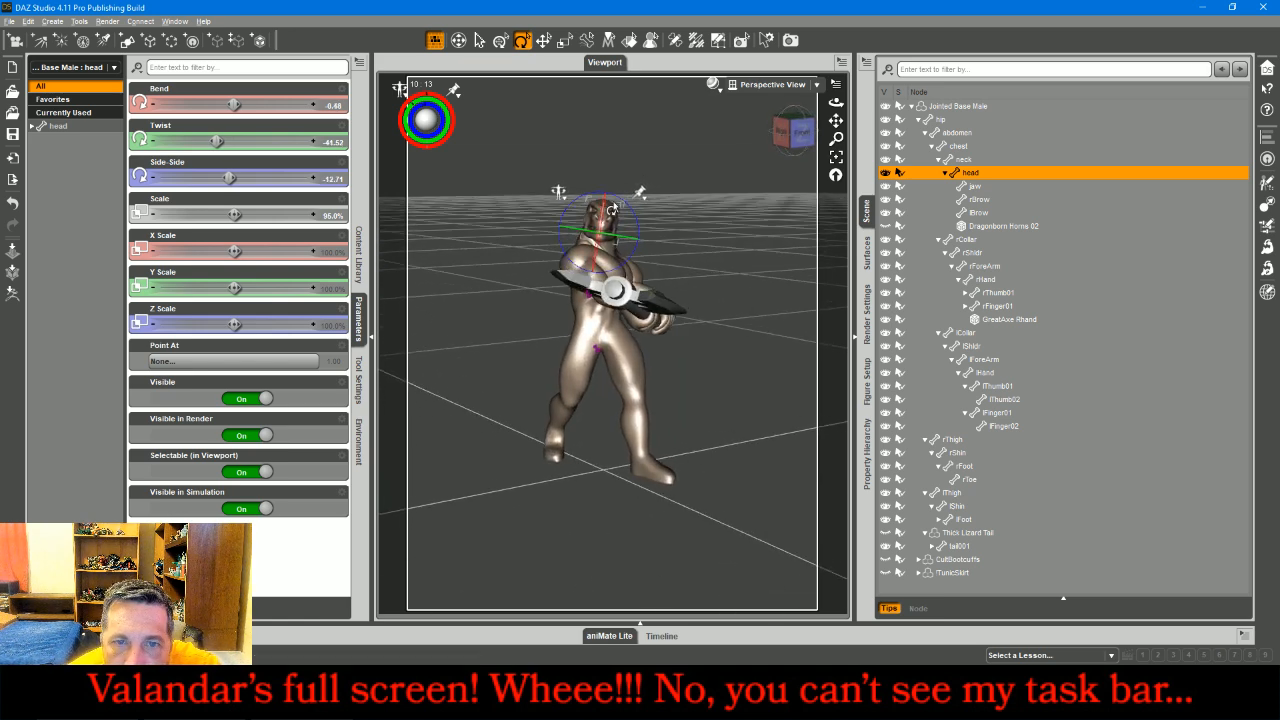
drag(621, 198, 617, 238)
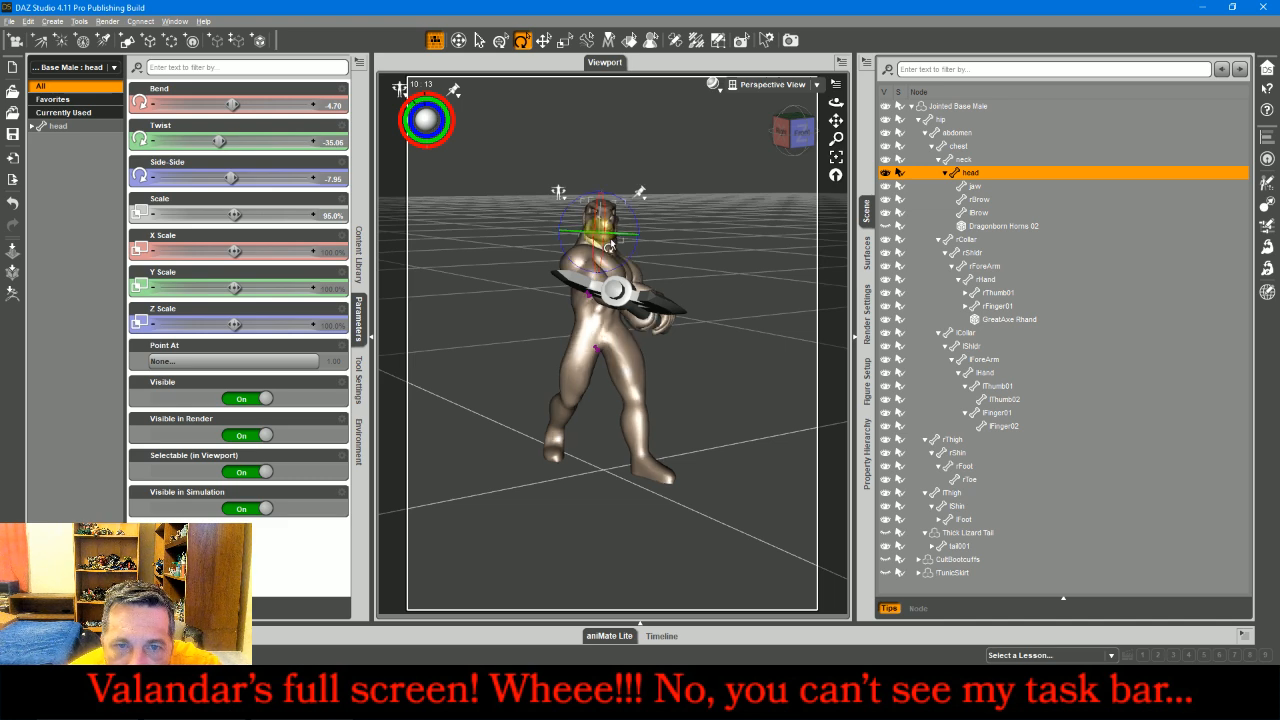
click(780, 138)
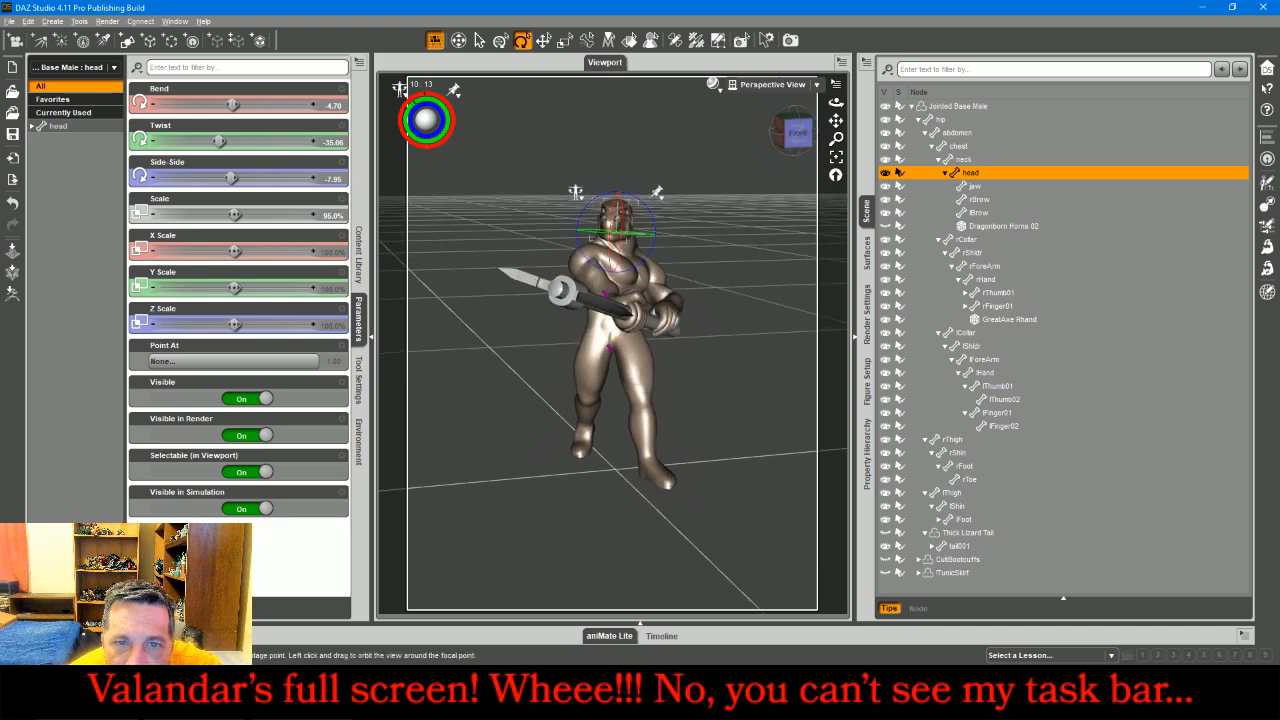
drag(653, 206, 656, 204)
- Open the jaw to an X rotation of about 40 degrees
click(623, 238)
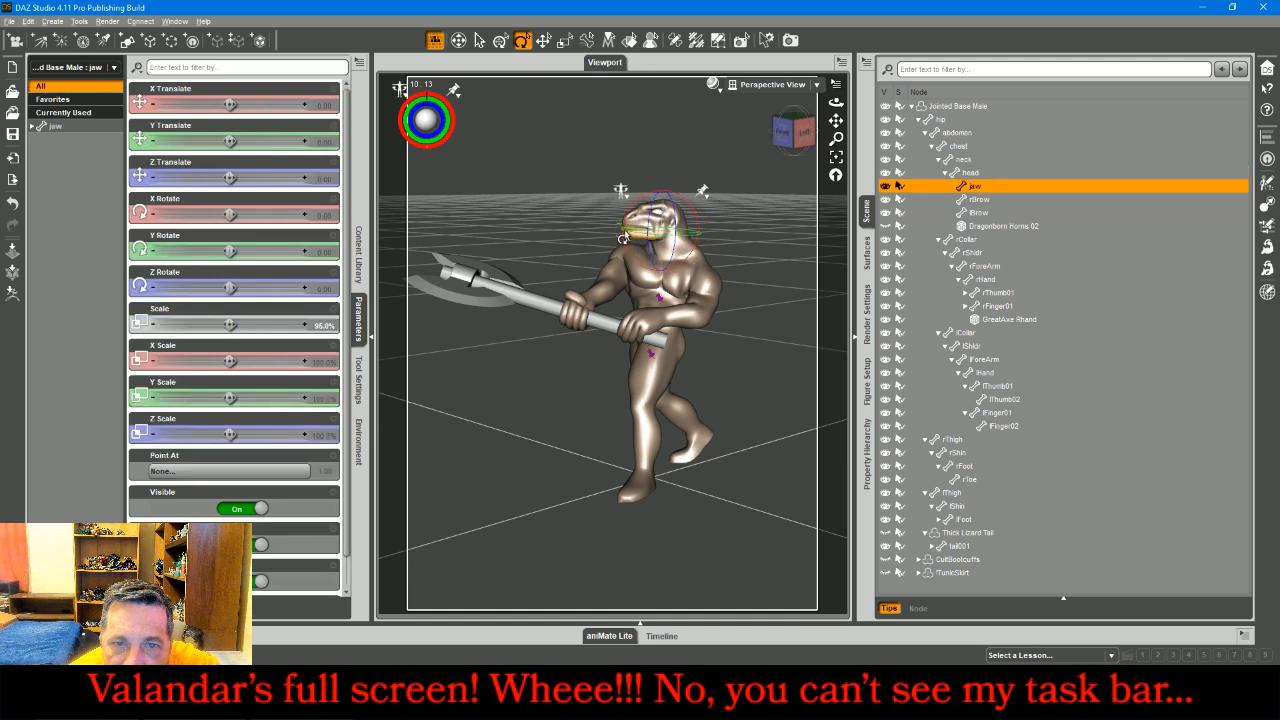
drag(647, 199, 632, 200)
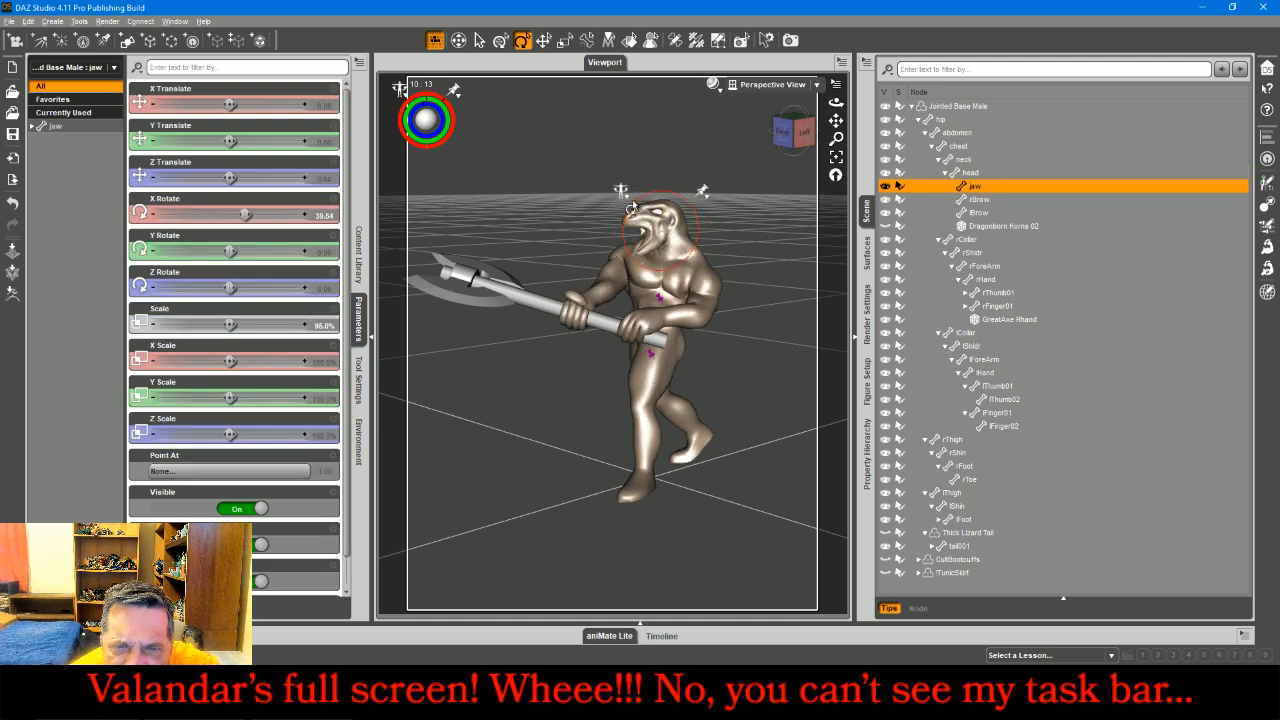
- Close the jaw slightly by setting its X rotation to about 29 degrees
drag(768, 165, 597, 188)
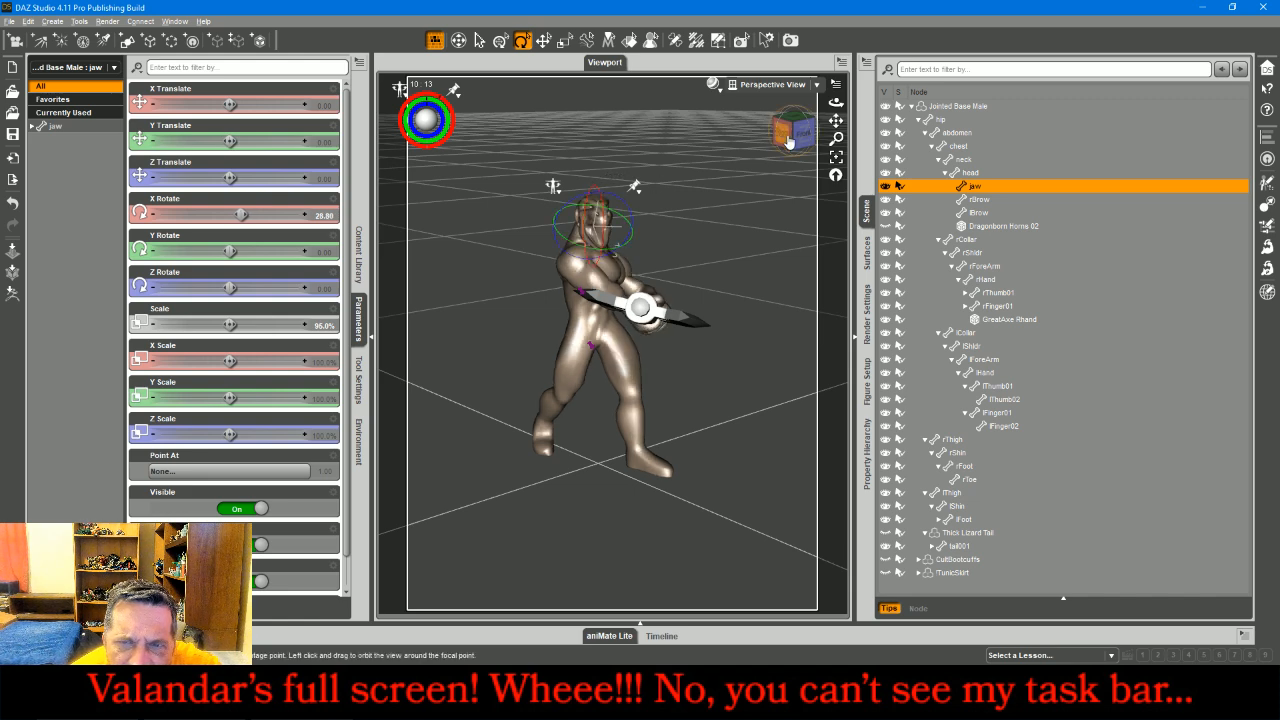
drag(785, 139, 850, 192)
click(762, 150)
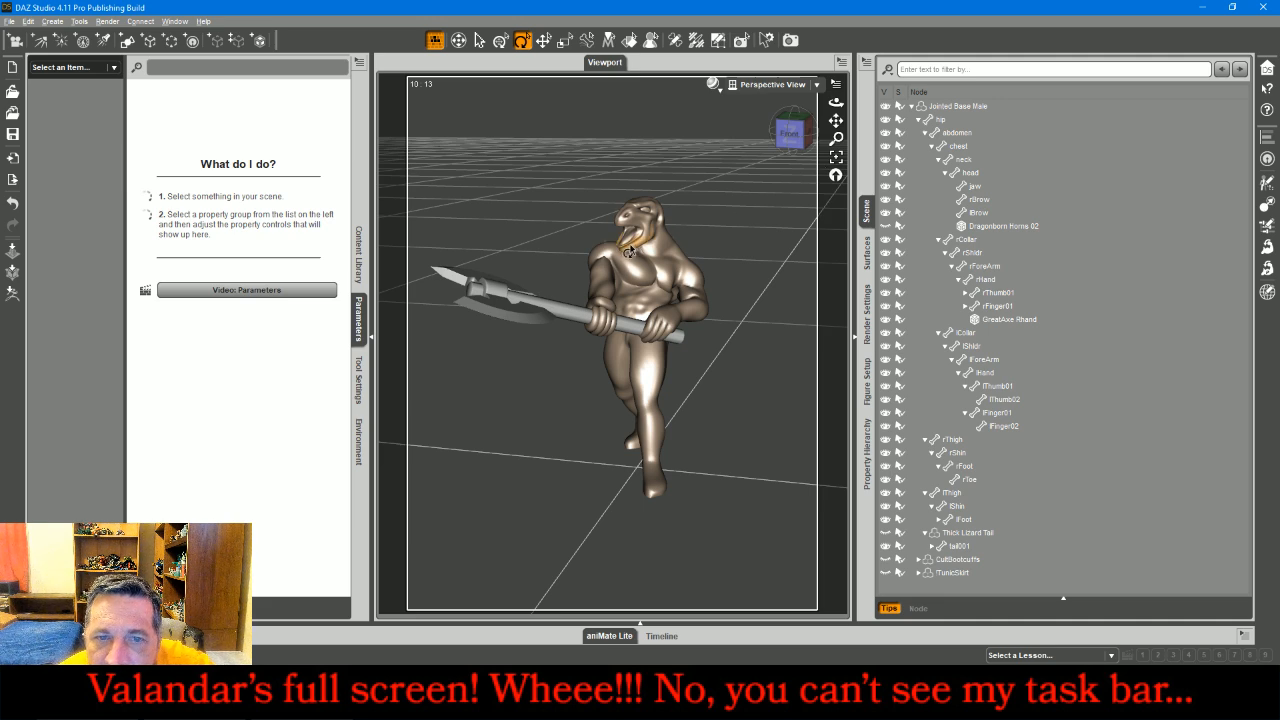
- Tilt the head up to about -15 degrees bend, -33 twist and -15 side-side
click(629, 251)
click(836, 157)
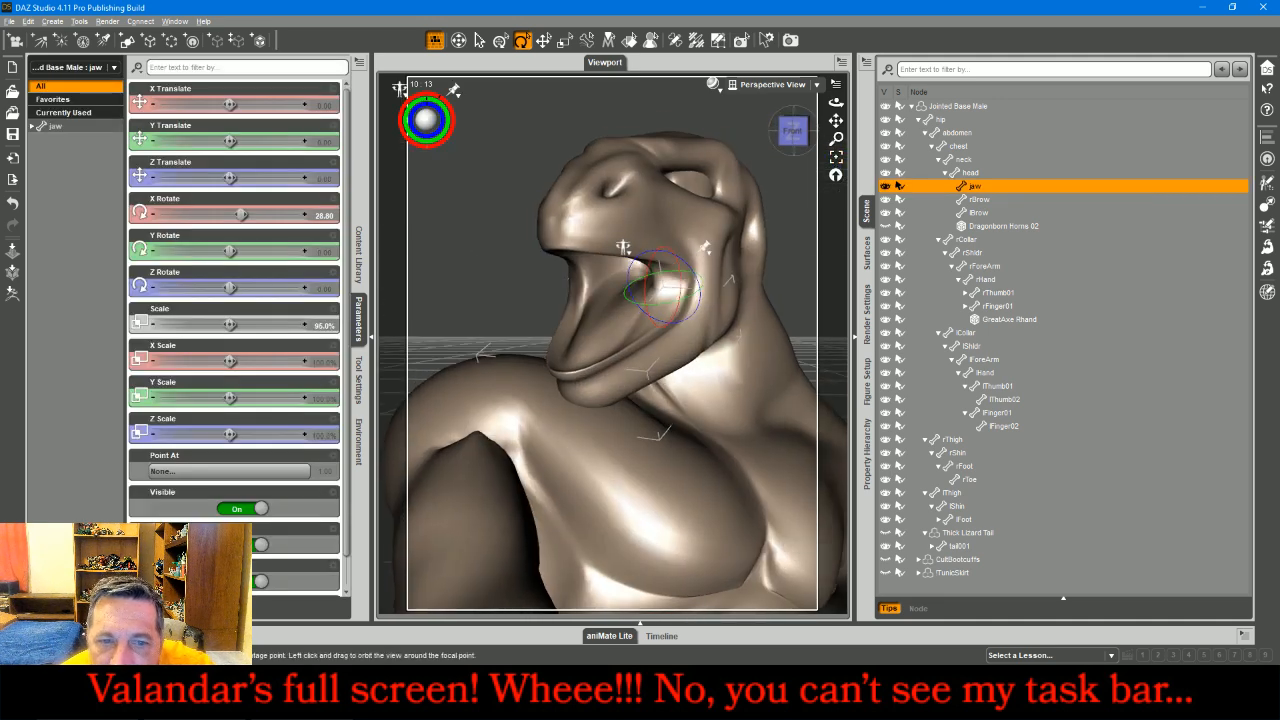
drag(792, 131, 843, 156)
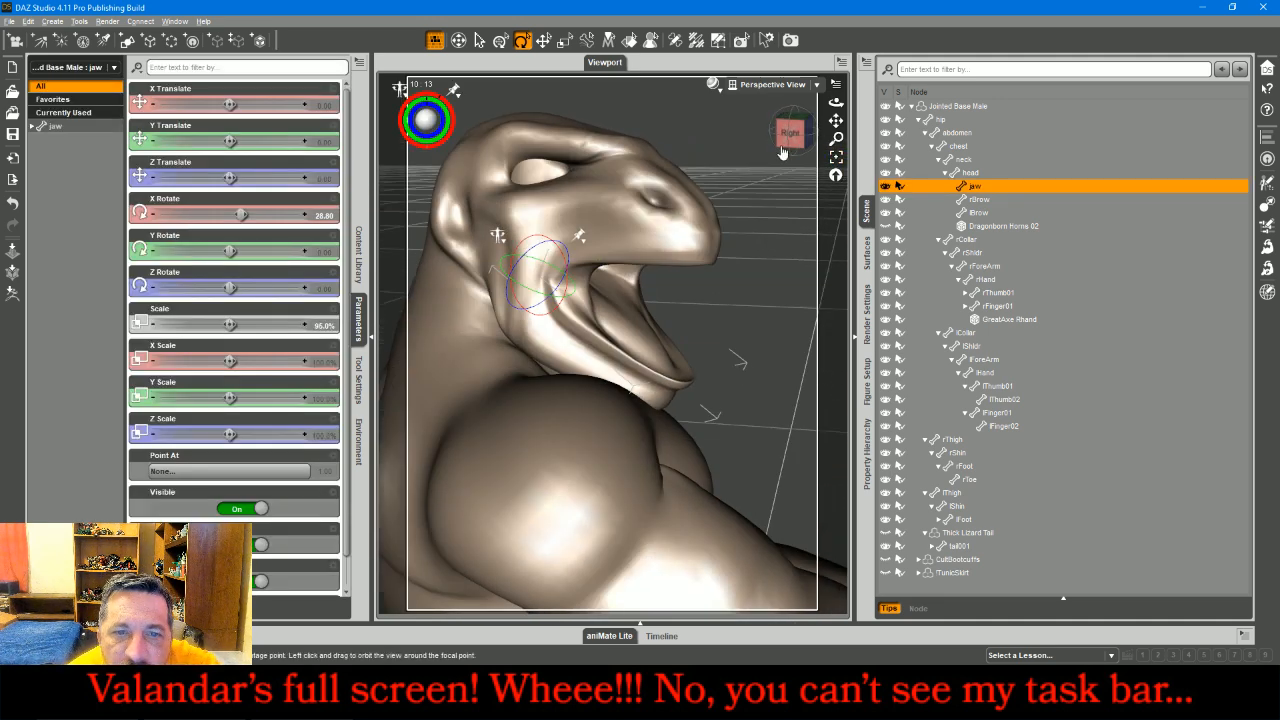
click(579, 192)
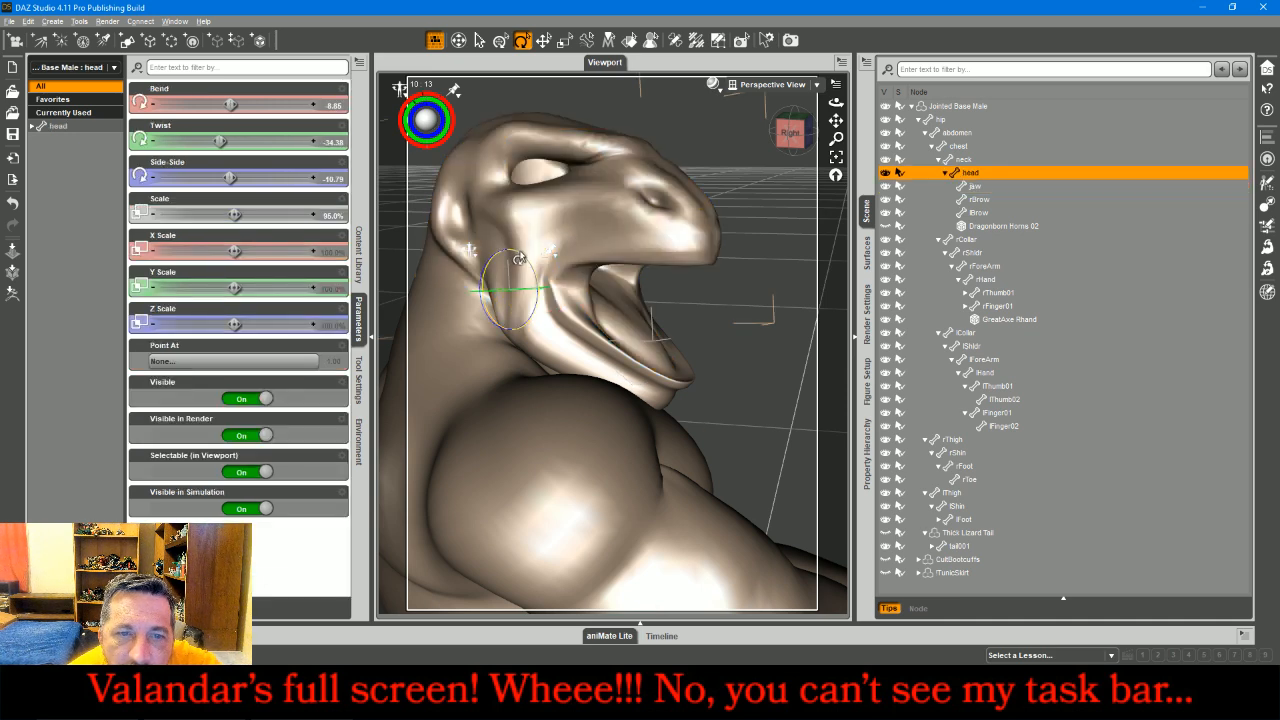
drag(518, 258, 516, 256)
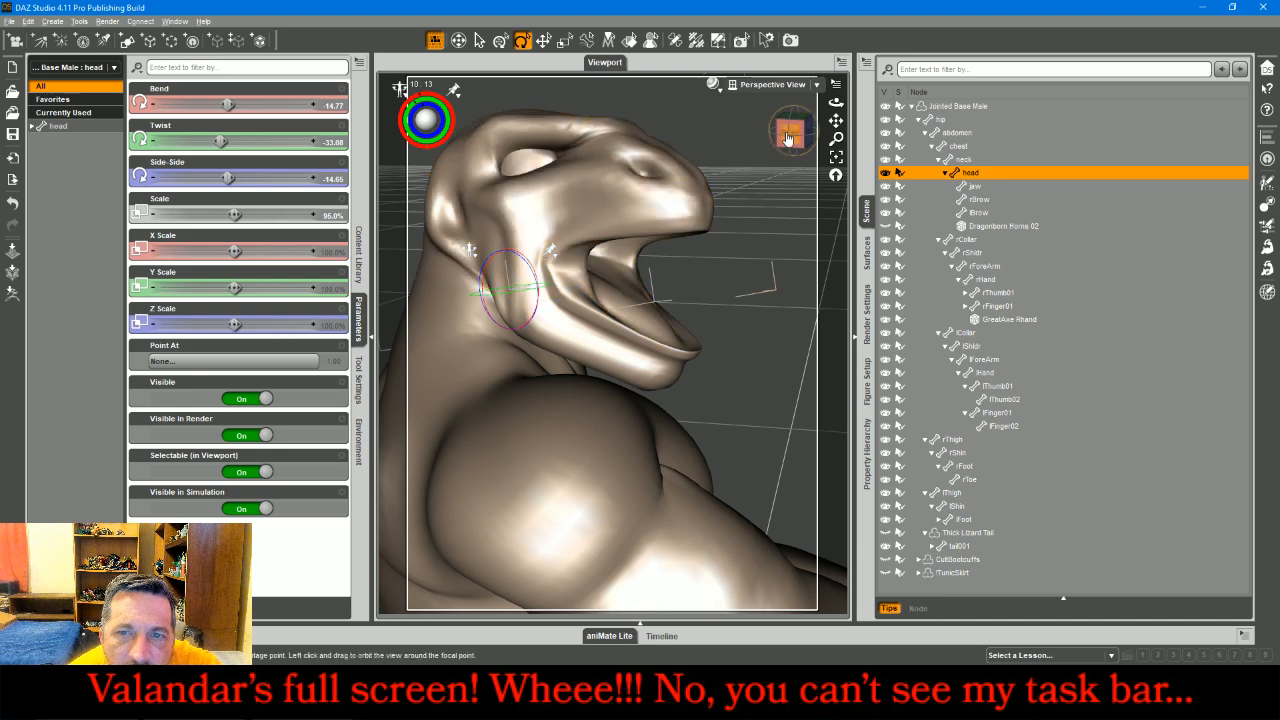
drag(788, 138, 645, 130)
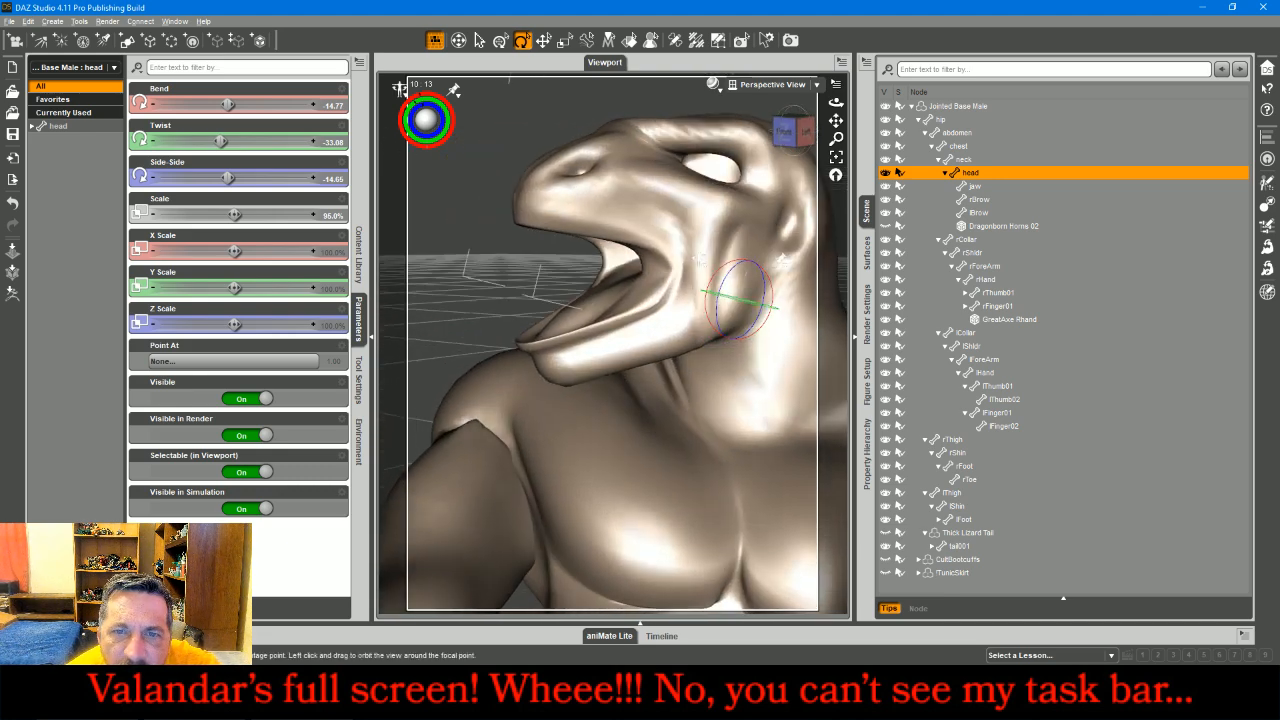
click(517, 129)
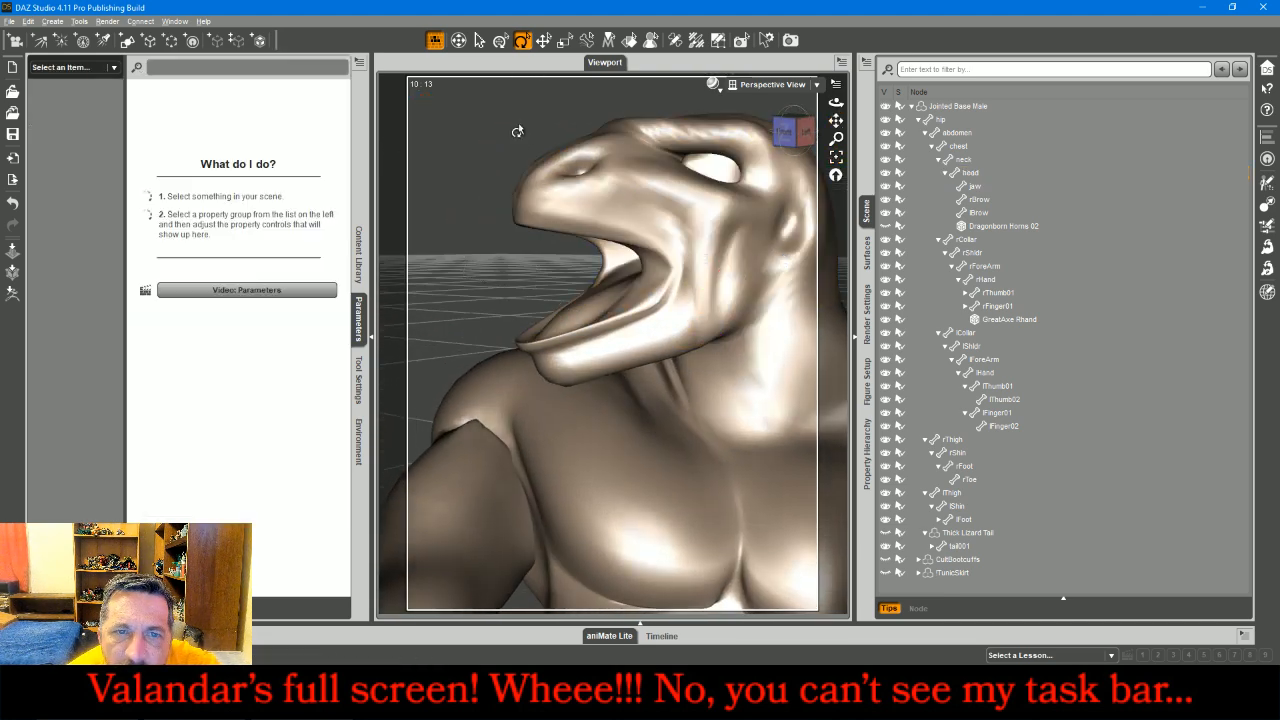
- Unhide the Thick Lizard Tail and expand its bone chain in the scene tree down to tail006
click(837, 157)
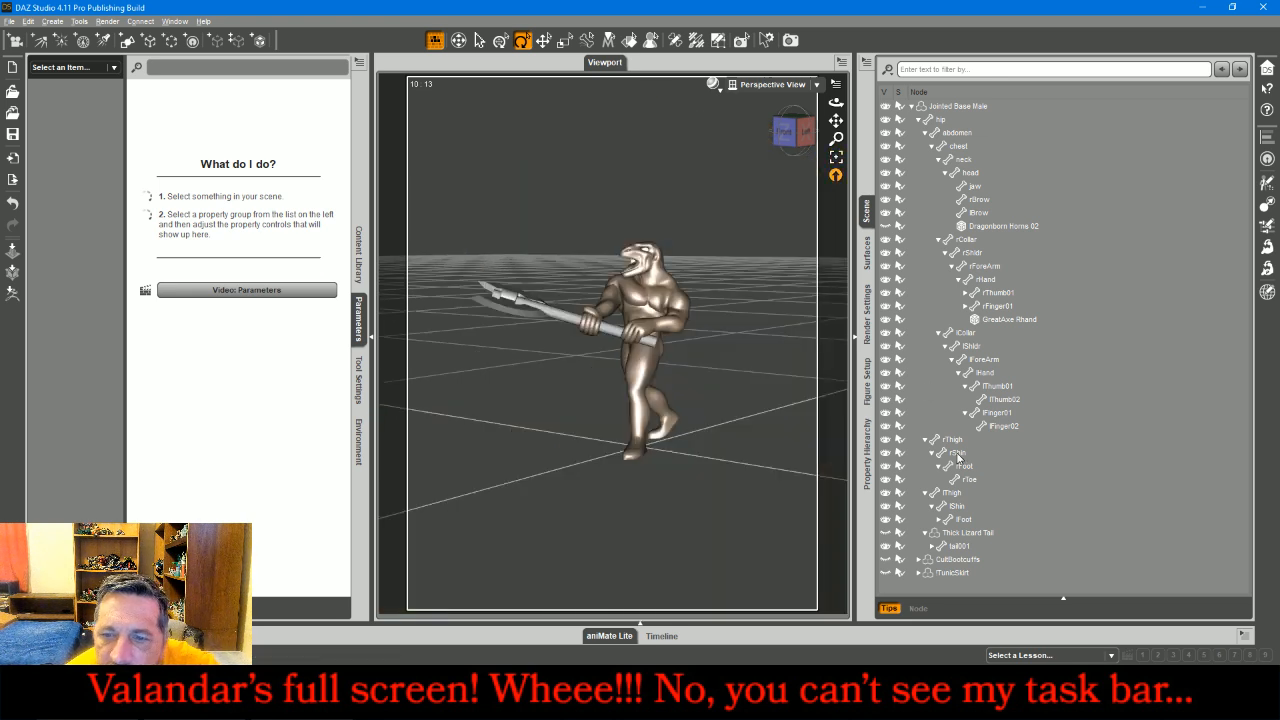
click(885, 533)
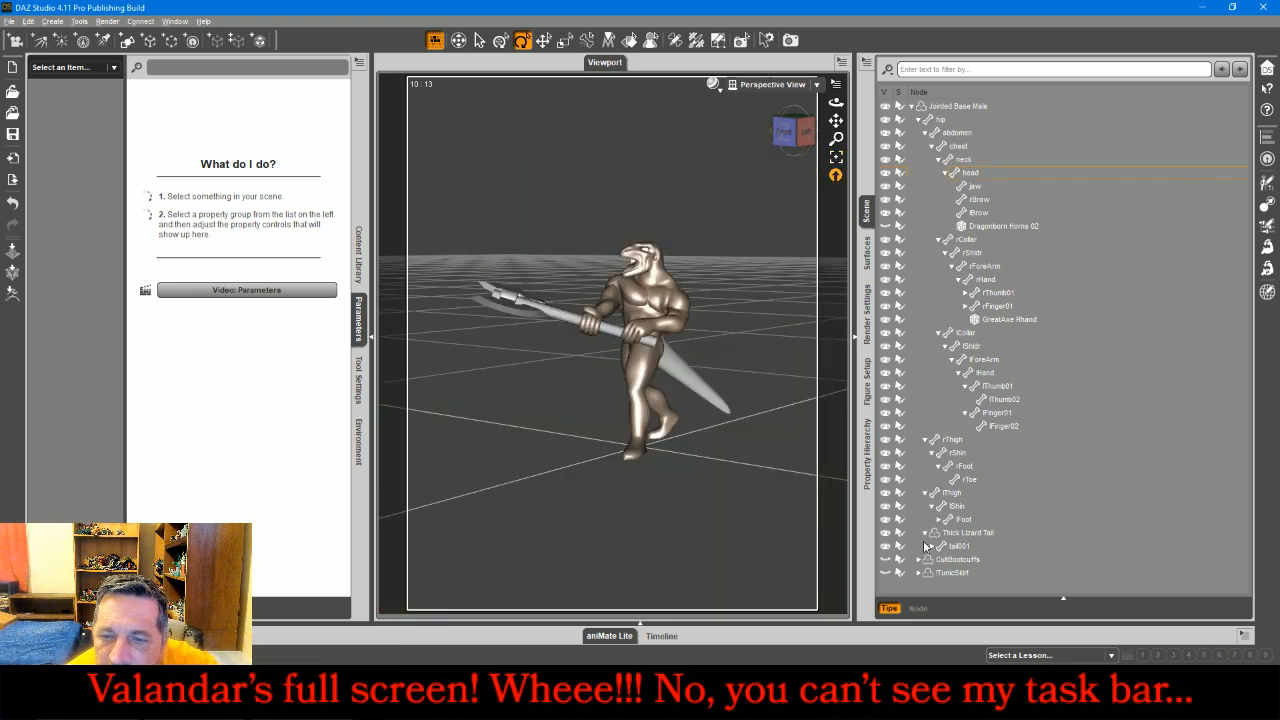
click(932, 547)
click(939, 560)
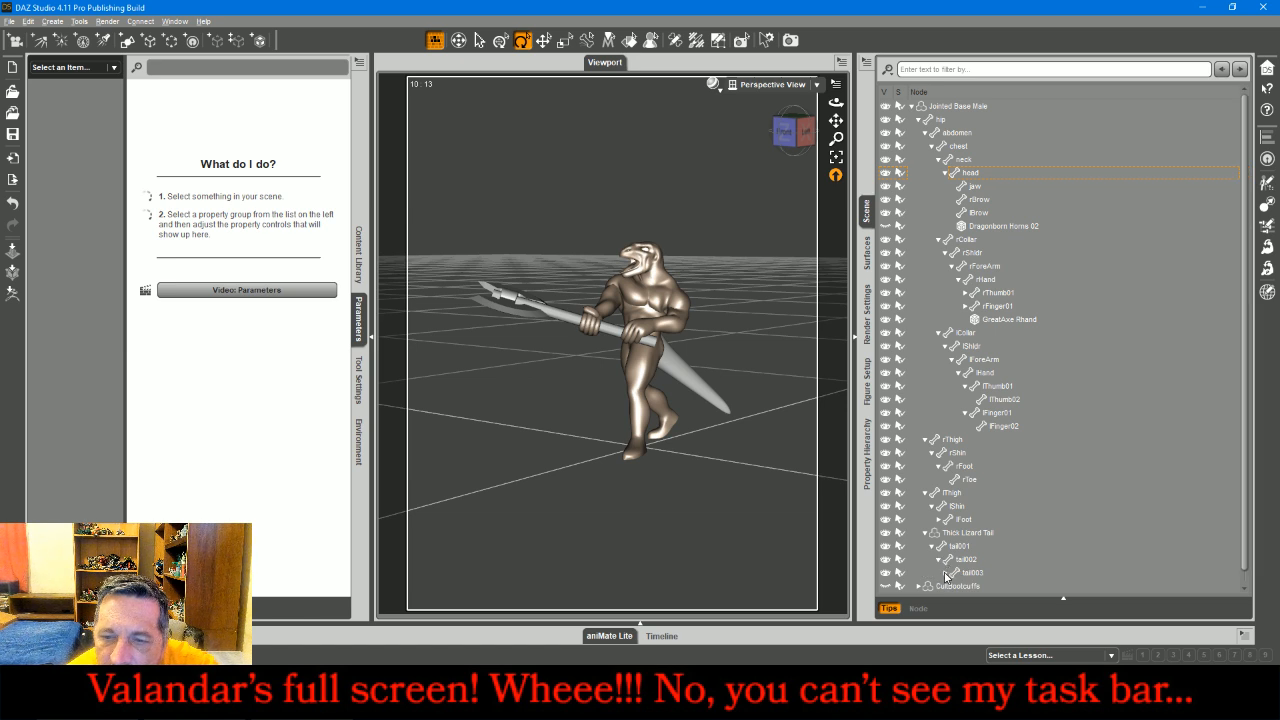
scroll(1078, 512, down, 1)
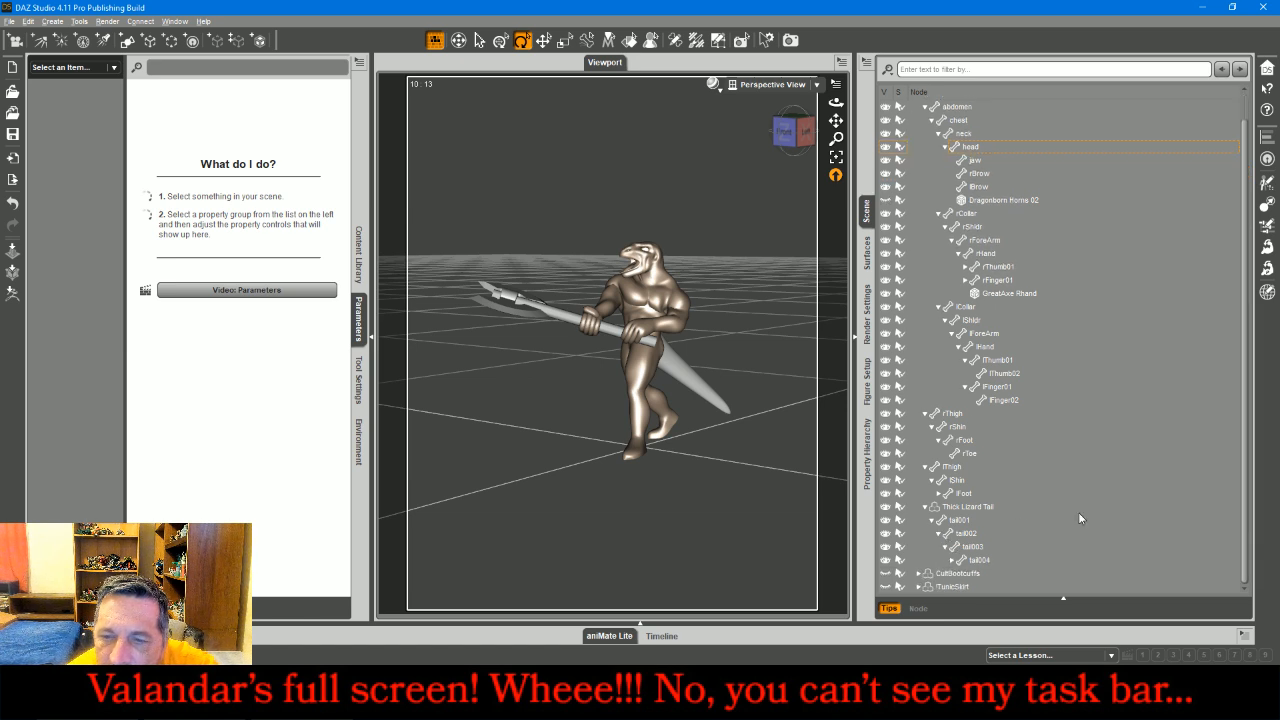
click(952, 561)
click(957, 574)
scroll(1024, 540, down, 1)
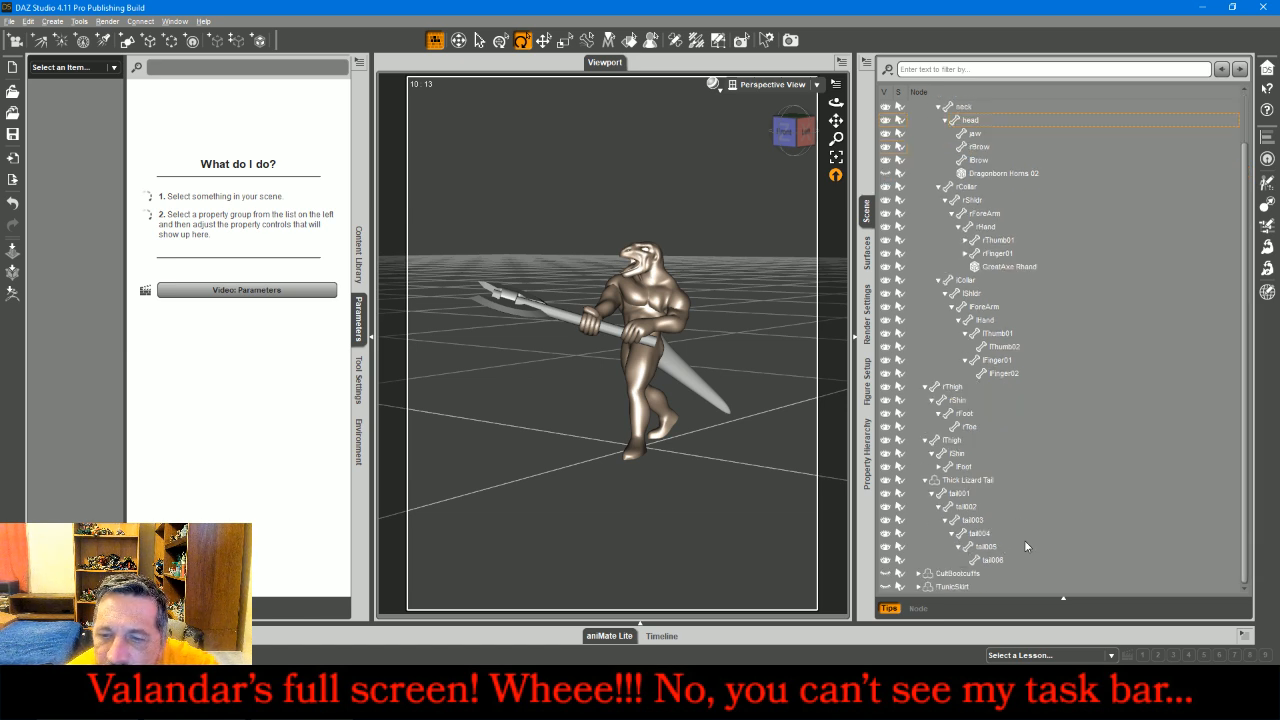
- Bend tail002 and tail003 together to about -24 degrees
drag(807, 140, 645, 137)
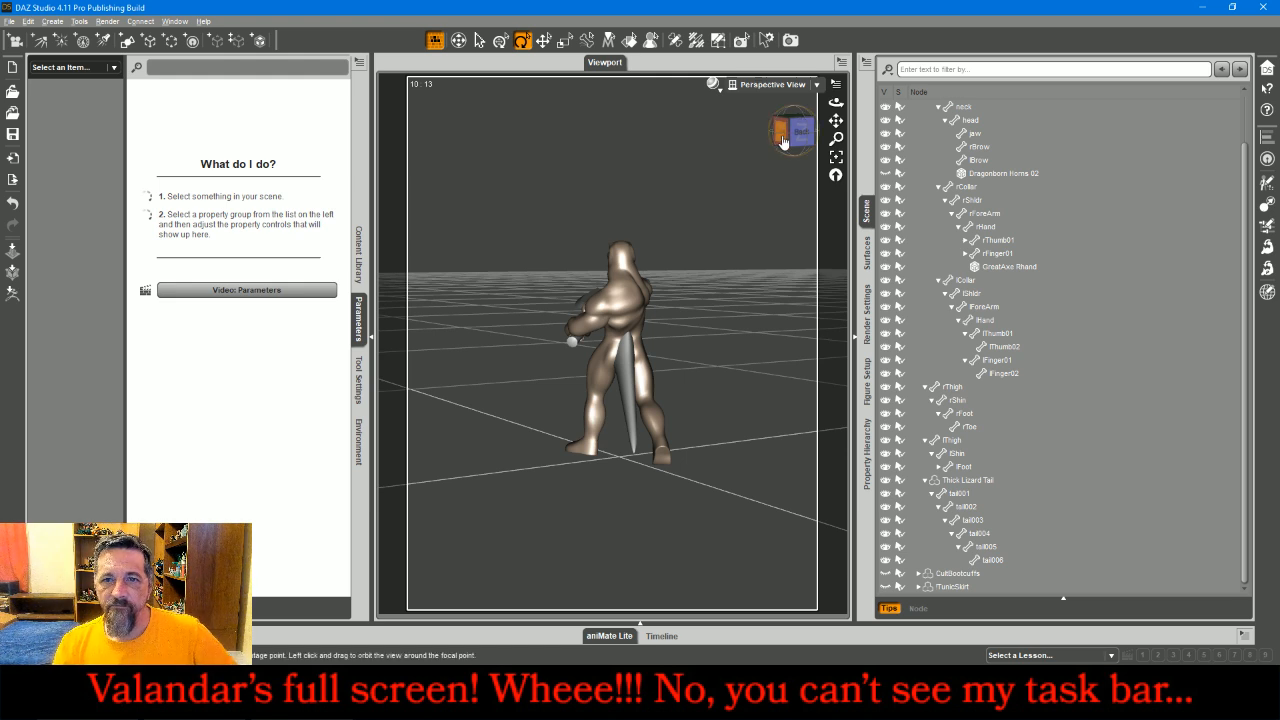
drag(791, 132, 814, 147)
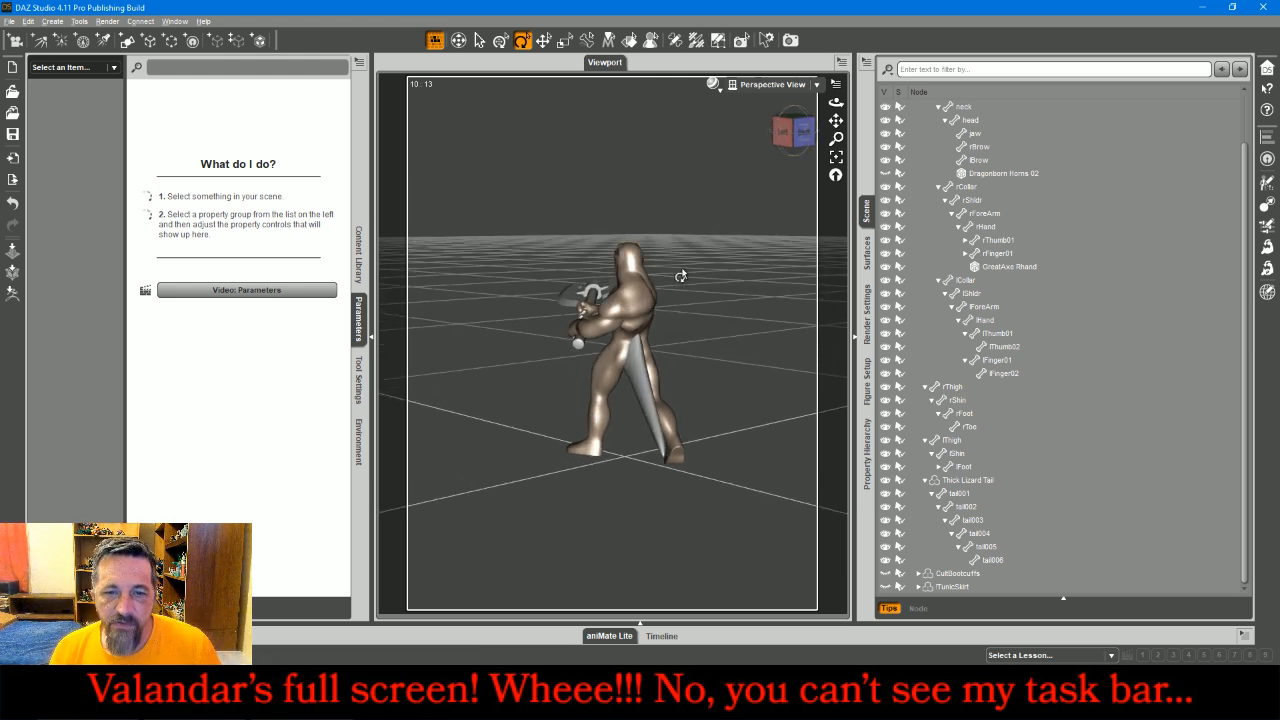
click(637, 367)
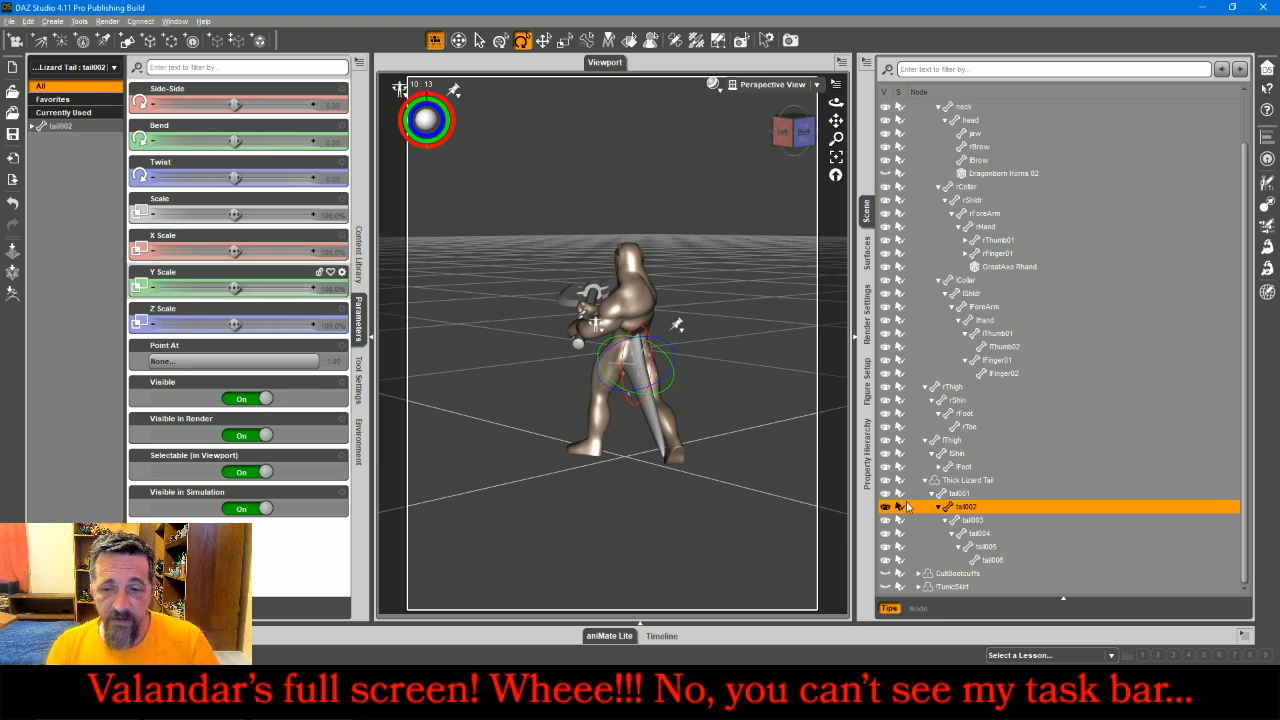
ctrl+click(975, 526)
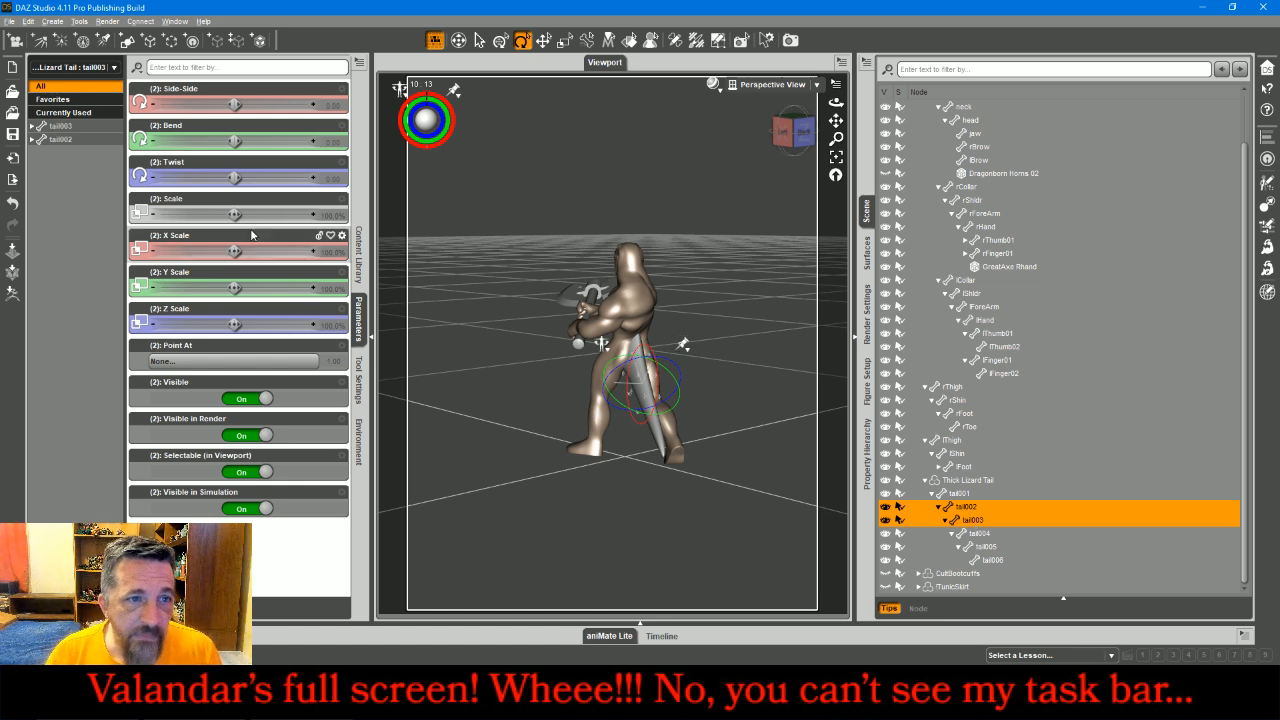
drag(234, 139, 224, 141)
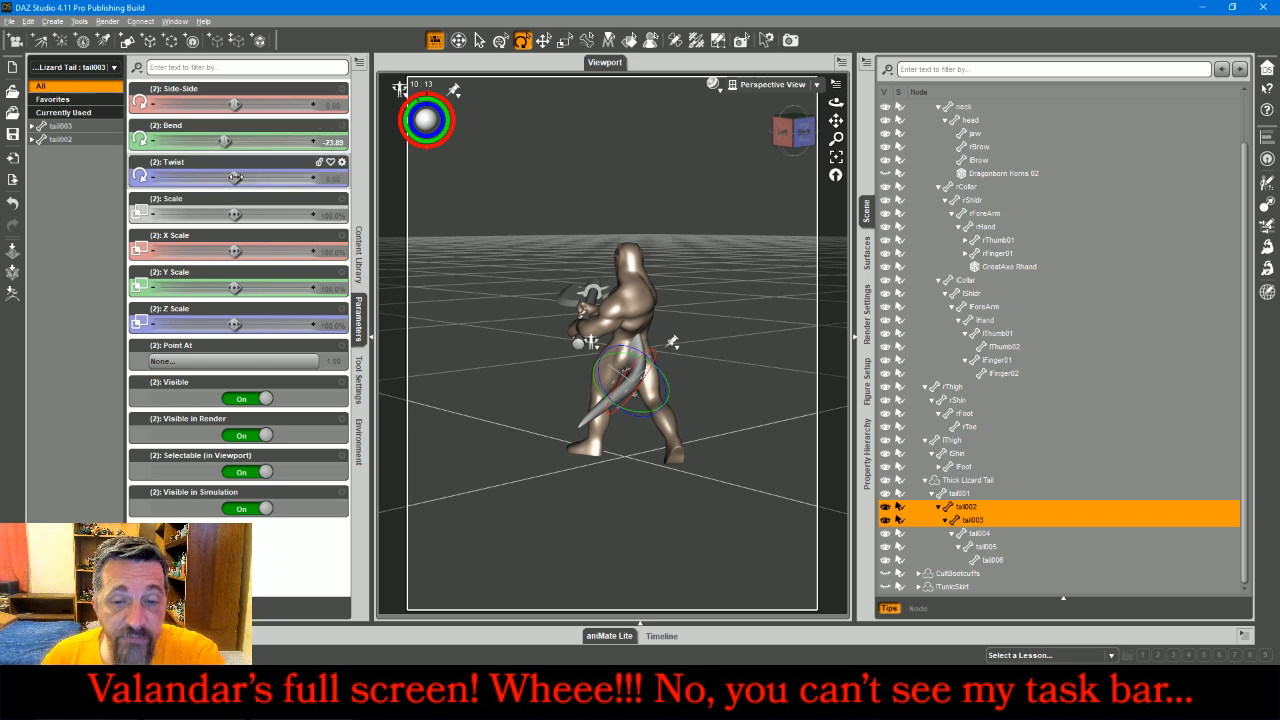
- Bend tail004, tail005 and tail006 together to about 35 degrees so the tail curves back
click(985, 535)
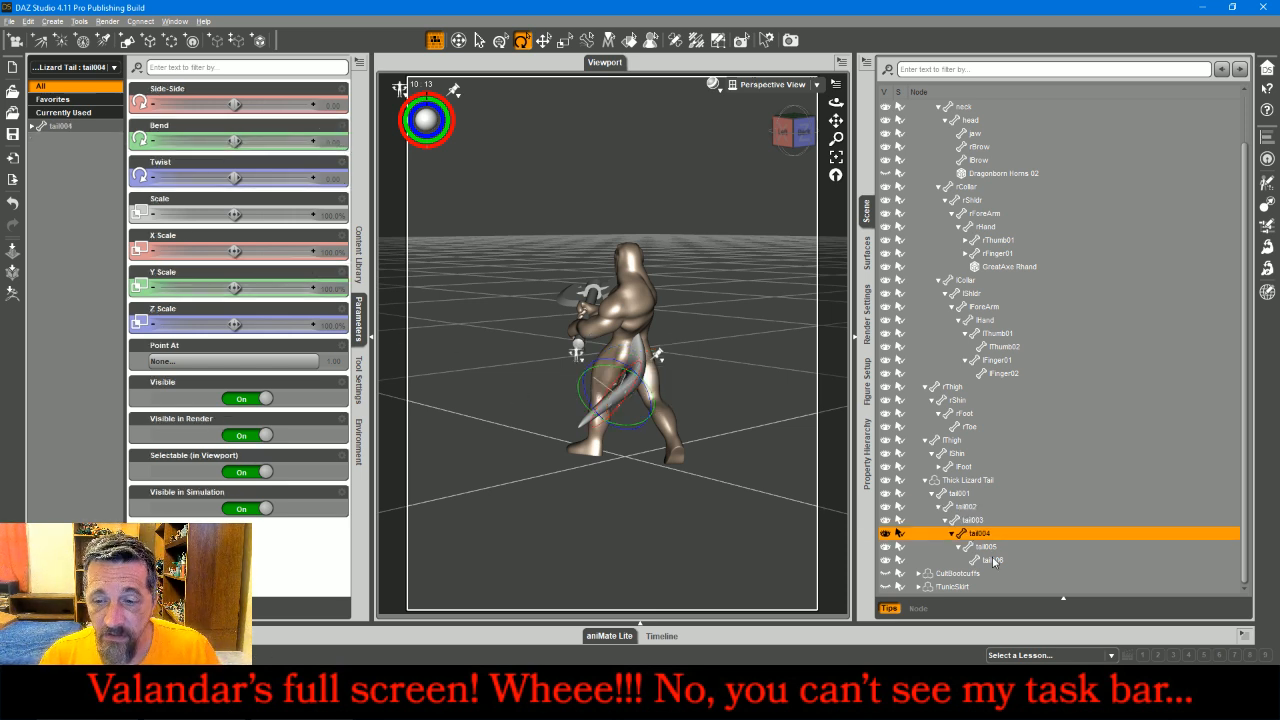
shift+click(993, 560)
drag(232, 139, 250, 139)
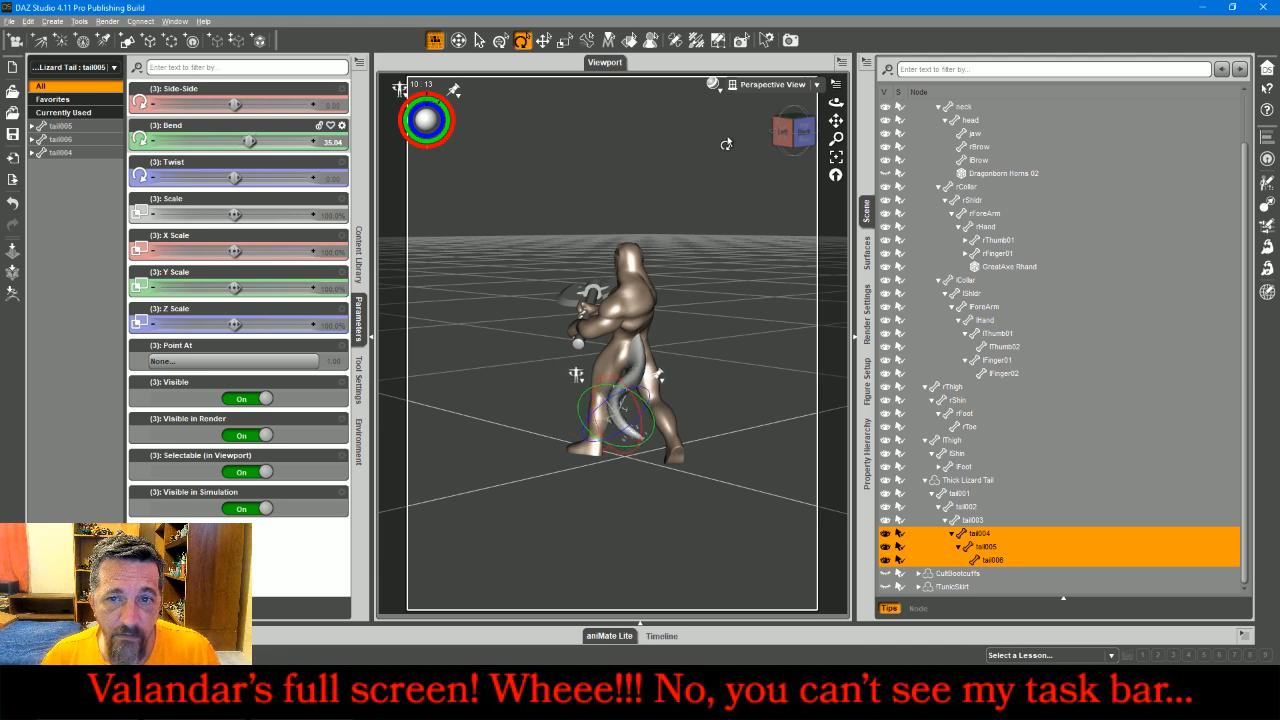
click(783, 132)
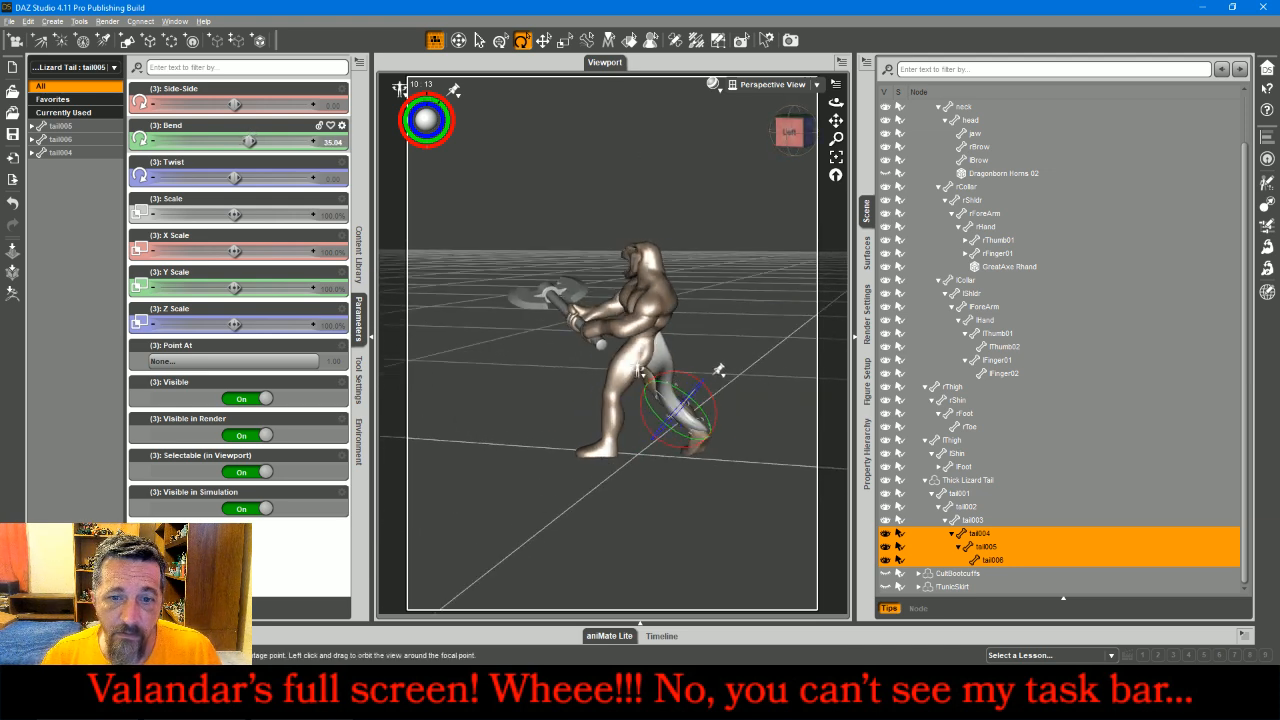
- Raise the middle of the tail by setting the side-side of tail003, tail004 and tail005 to about 19 degrees
click(966, 521)
shift+click(985, 547)
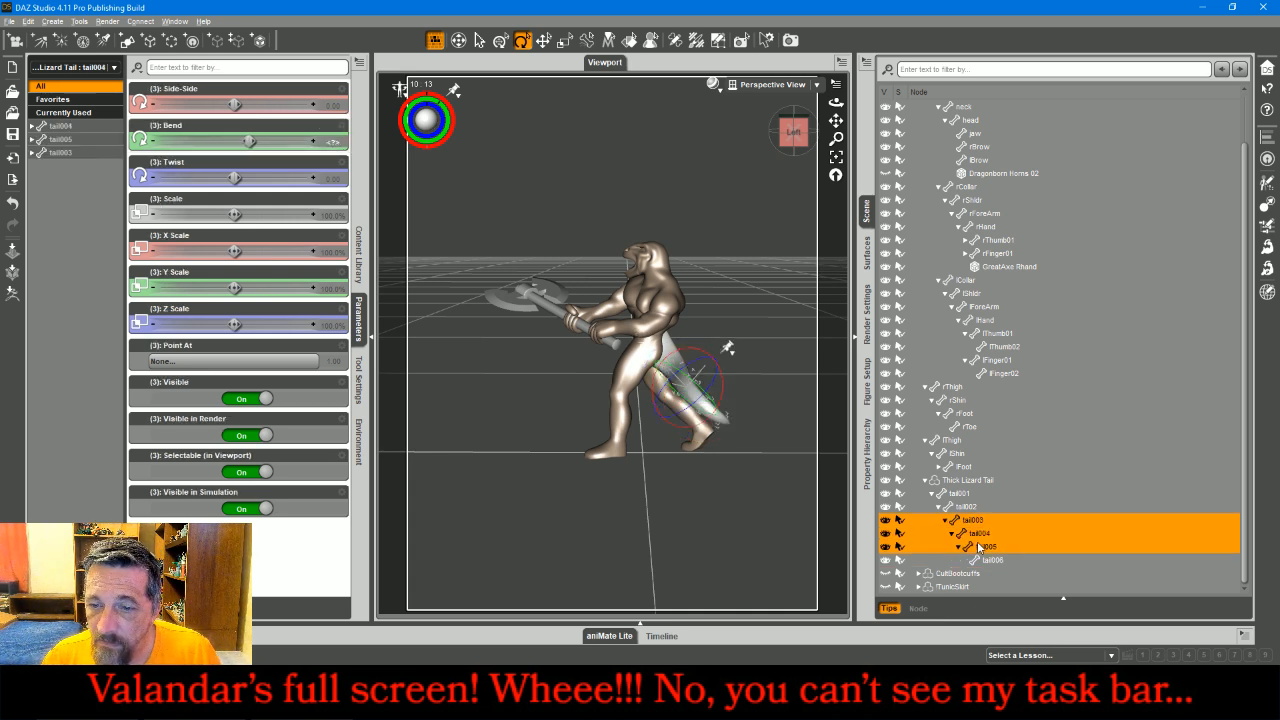
drag(728, 347, 731, 343)
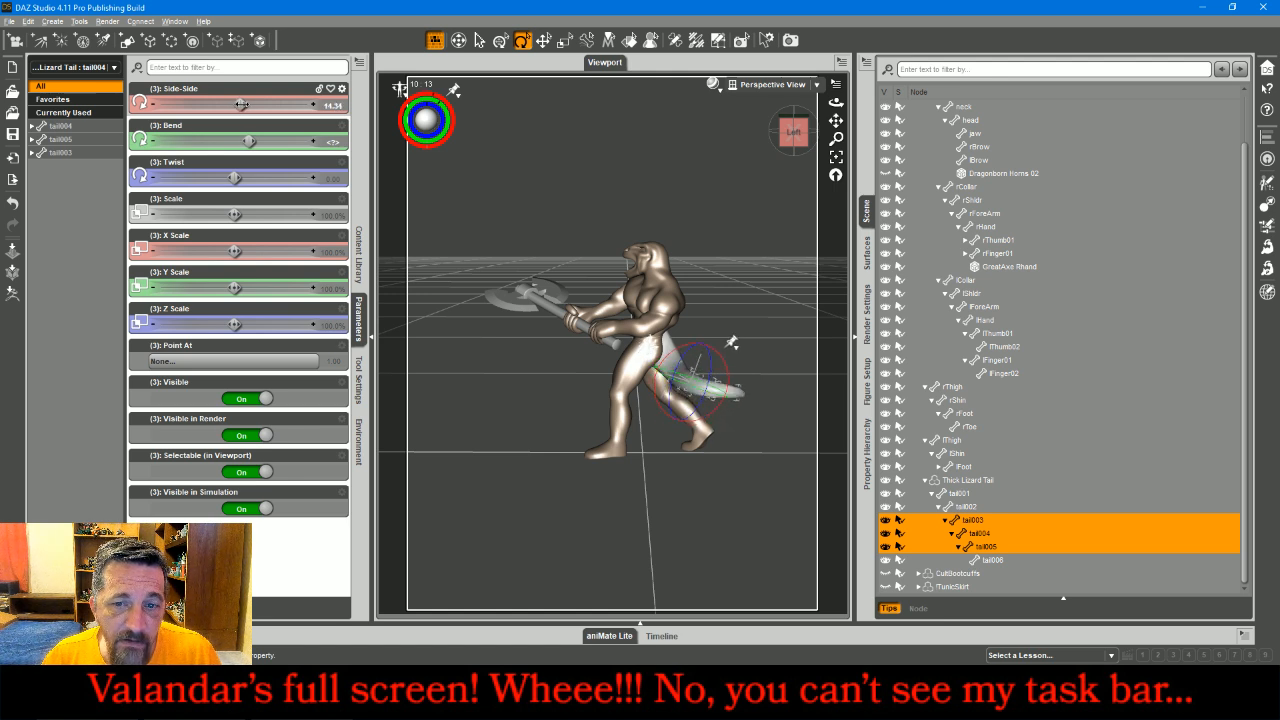
drag(240, 104, 244, 104)
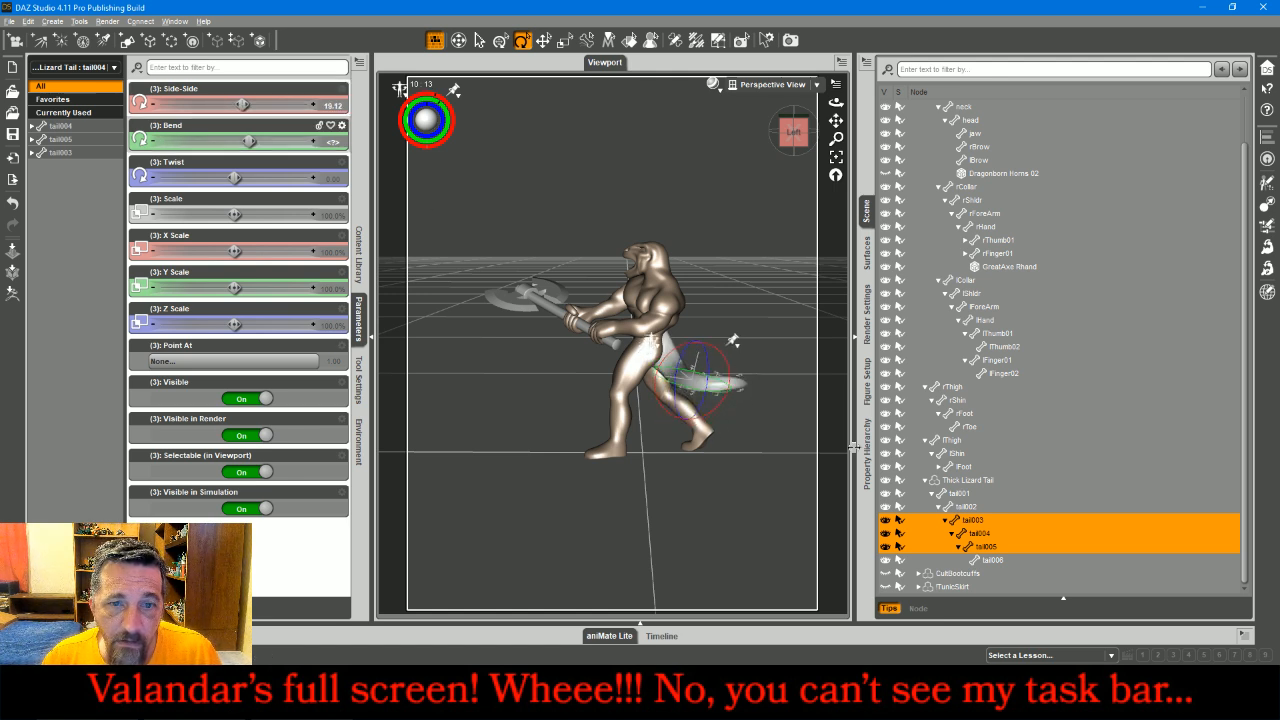
- Set the side-side of the tail tip, tail006, to about -39 degrees and deselect it
click(1000, 562)
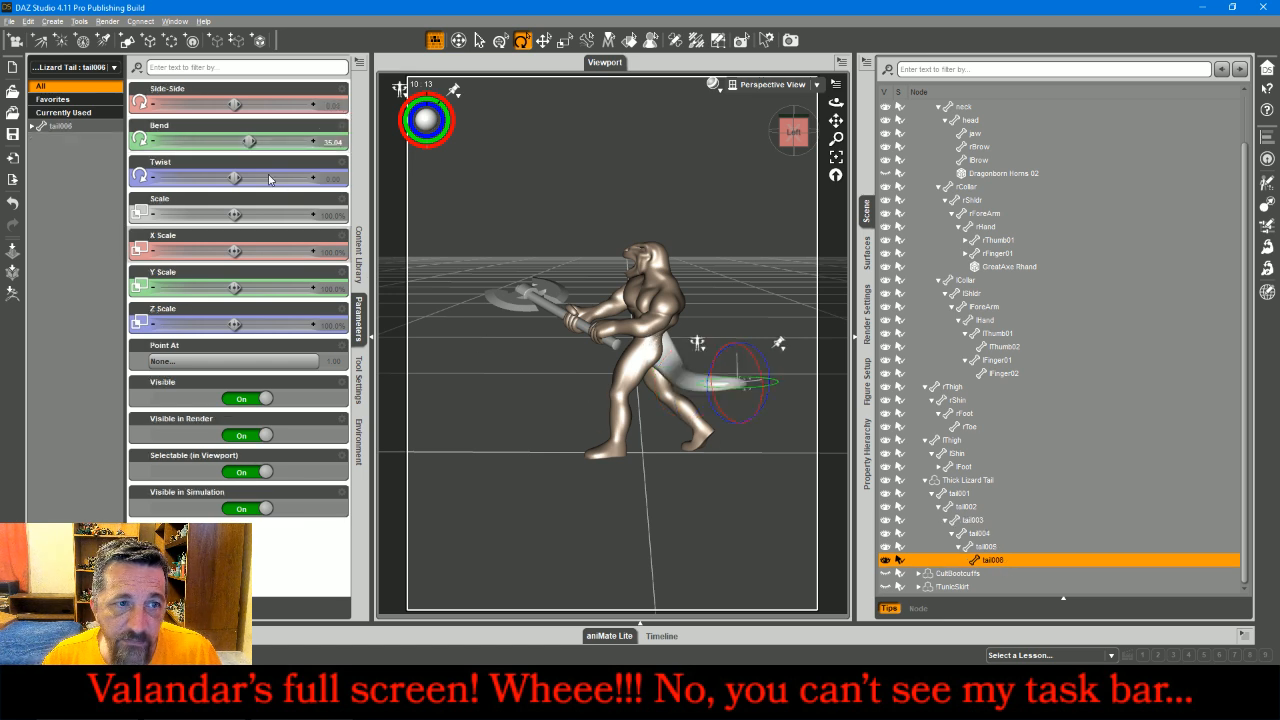
drag(232, 104, 217, 104)
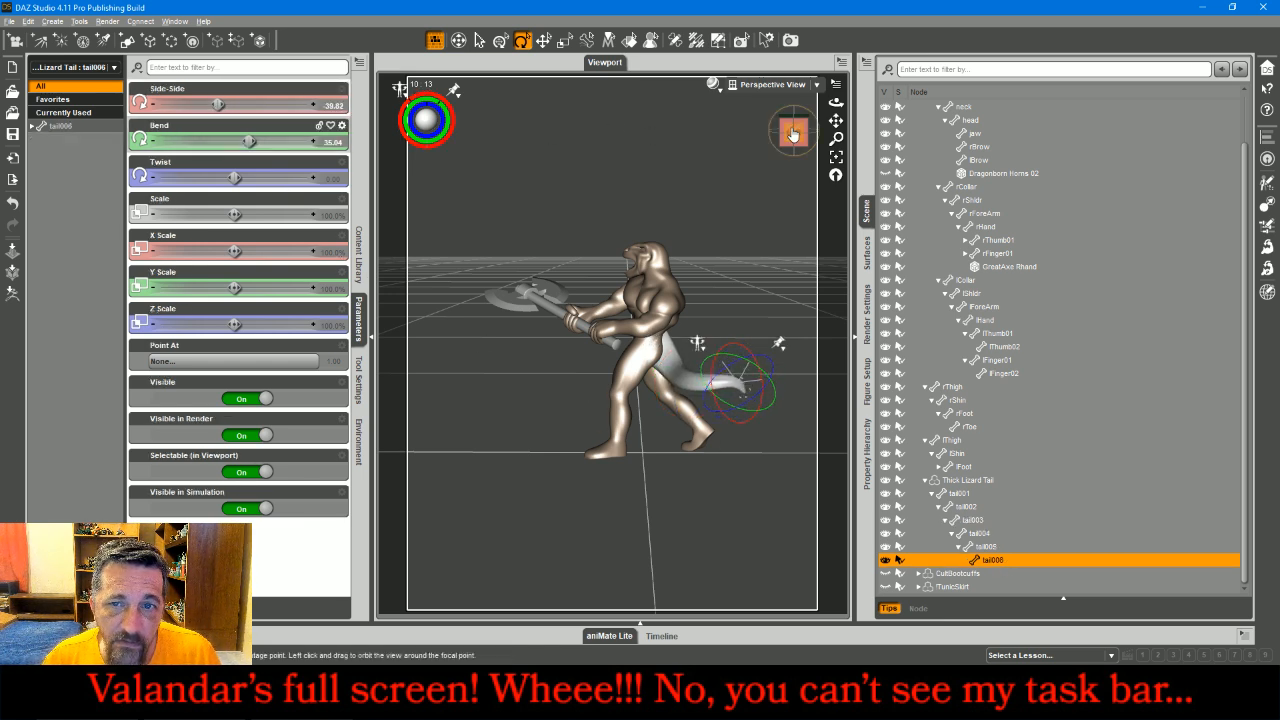
drag(426, 119, 458, 119)
drag(836, 103, 938, 84)
click(689, 221)
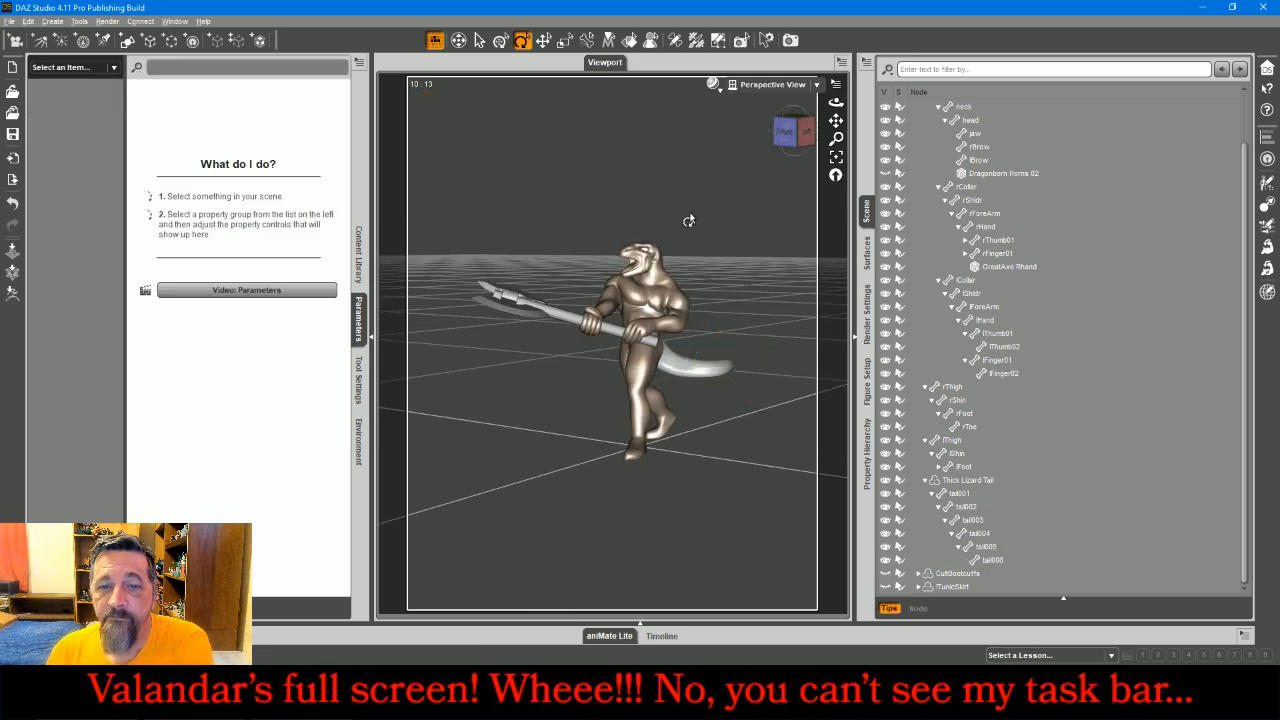
- Activate the Node Selection tool, select the abdomen and apply an option from its pin settings
click(480, 40)
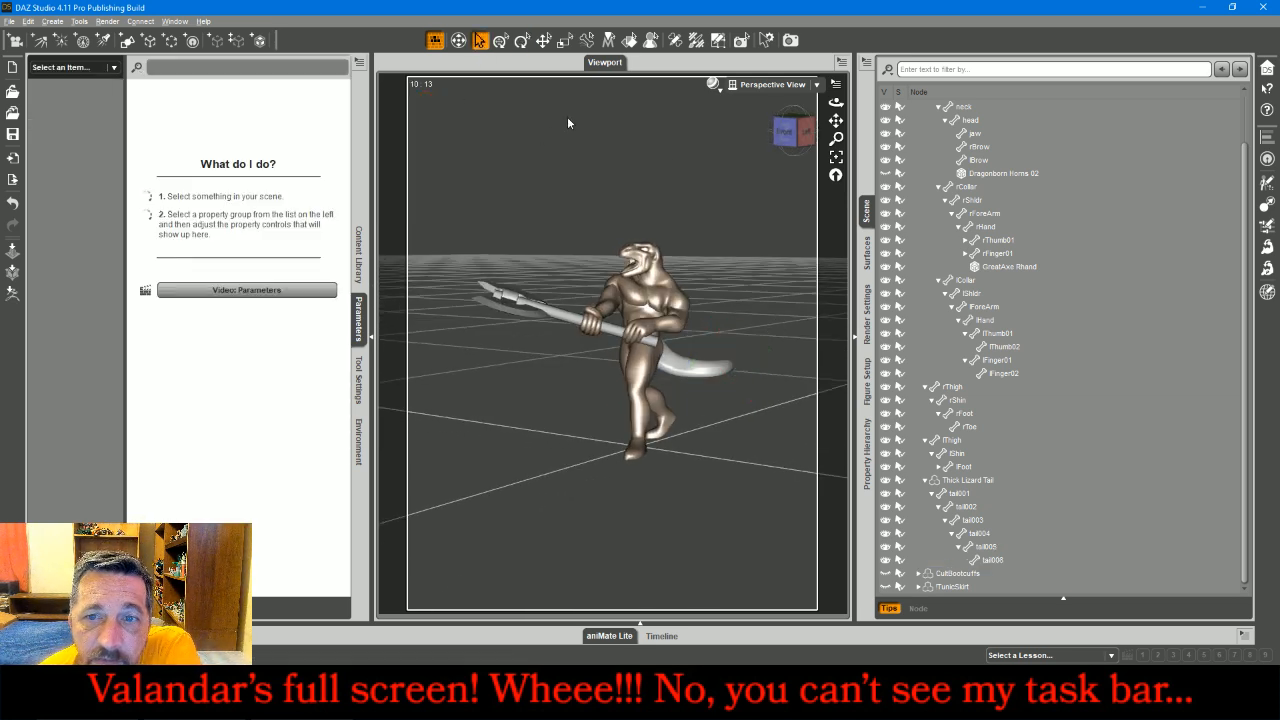
click(624, 318)
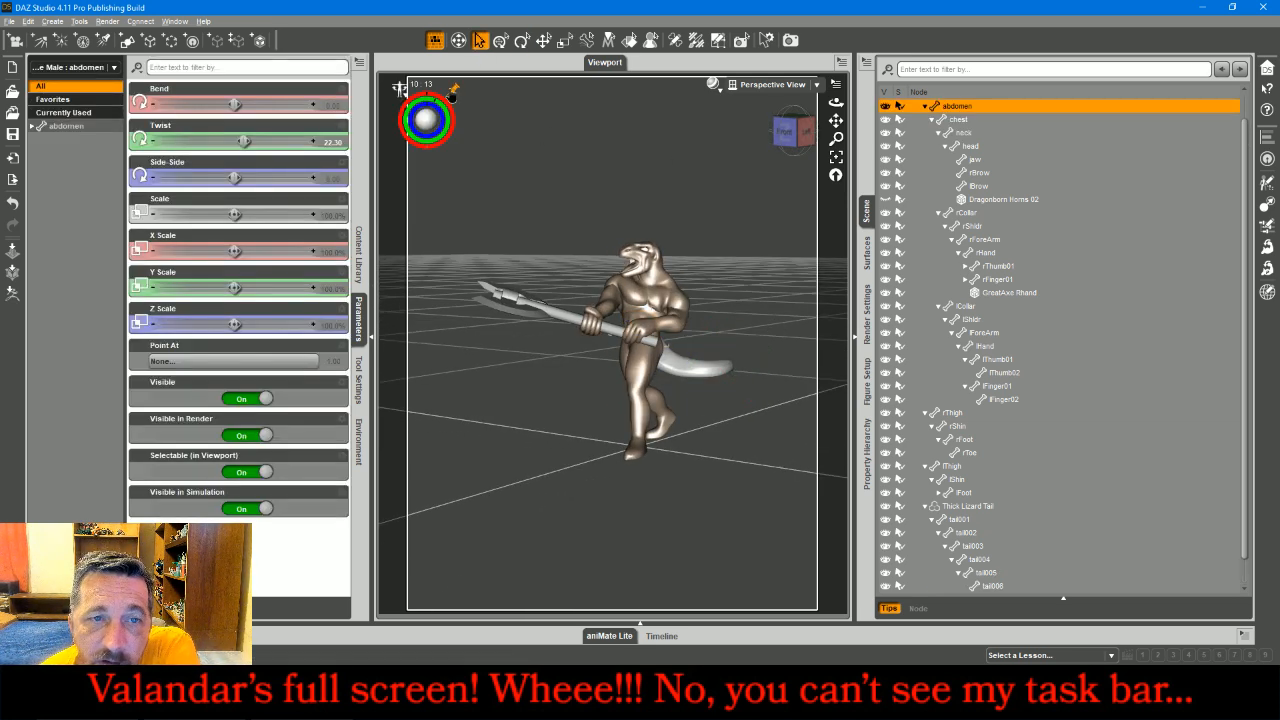
click(456, 89)
click(476, 138)
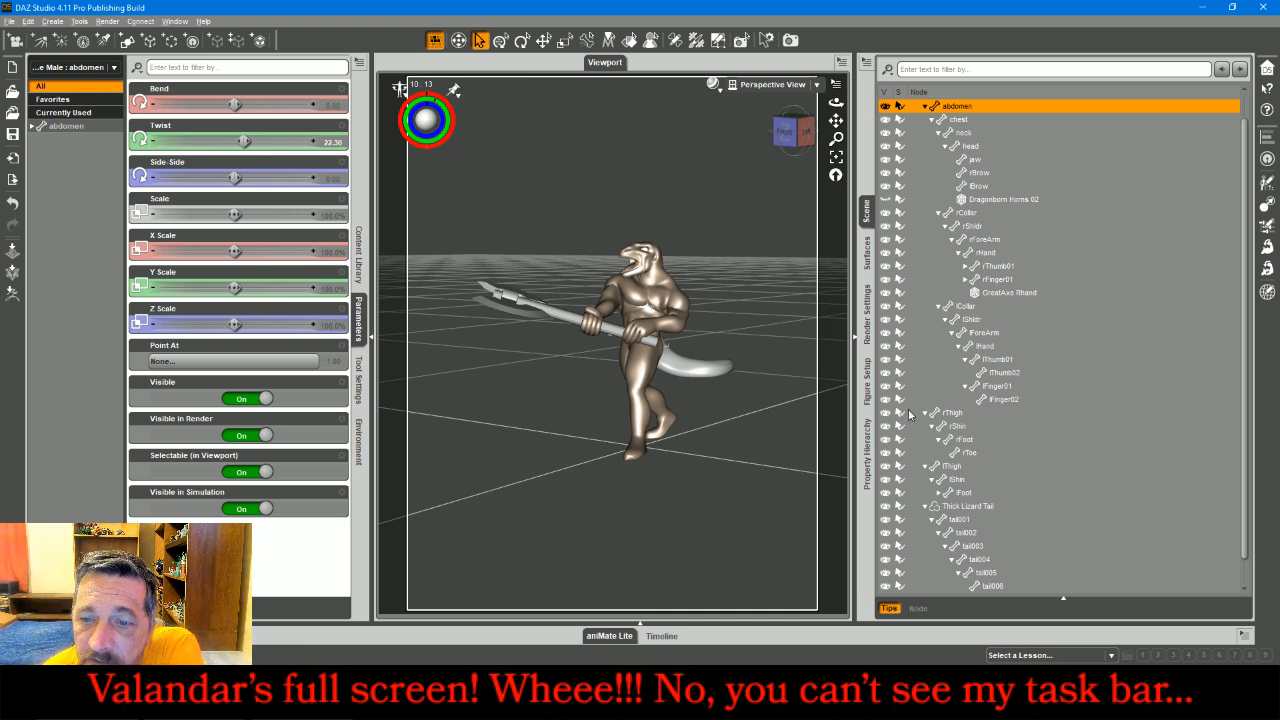
- Unhide the tunic skirt, expand its hip bones in the scene tree and collapse the Thick Lizard Tail
scroll(909, 487, down, 1)
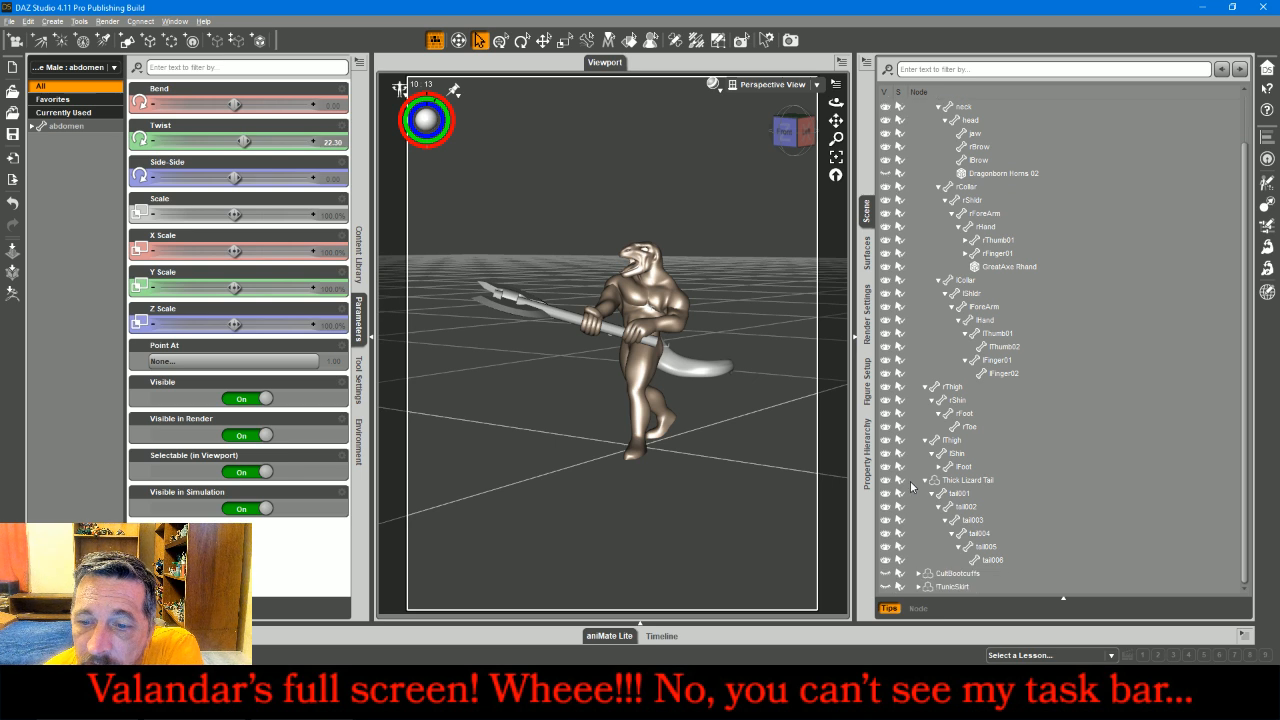
click(884, 587)
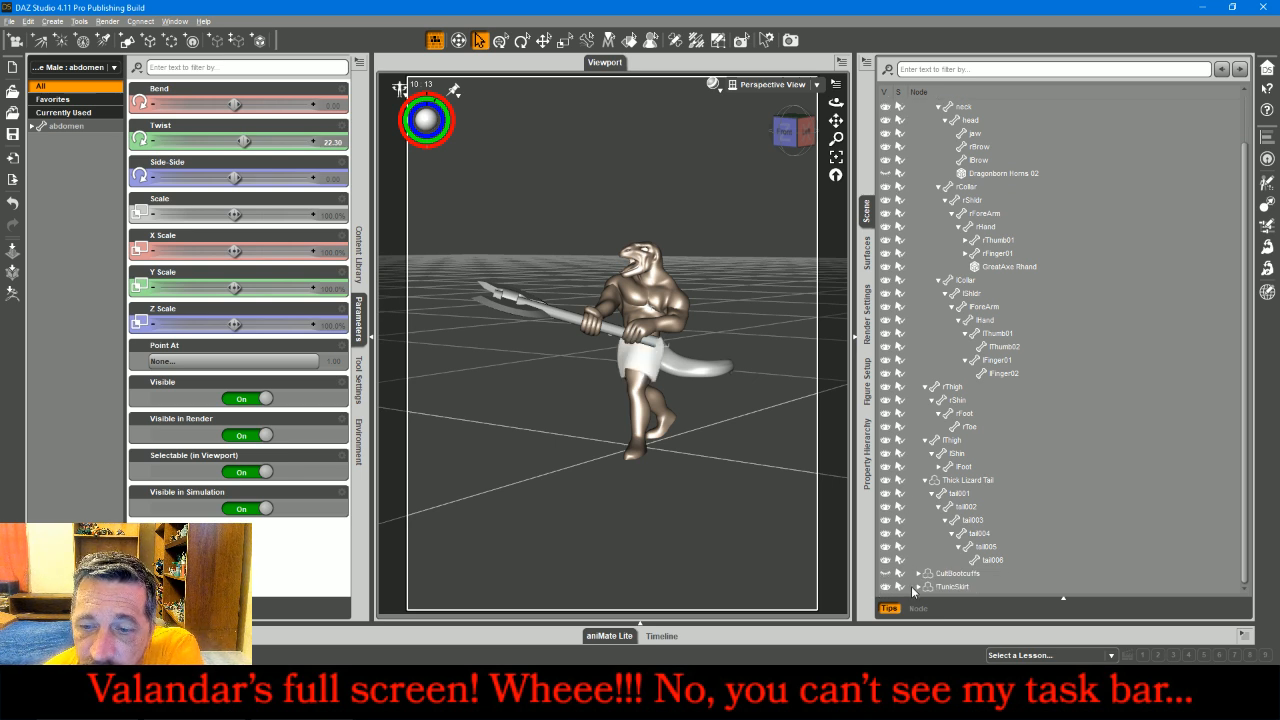
scroll(990, 540, down, 1)
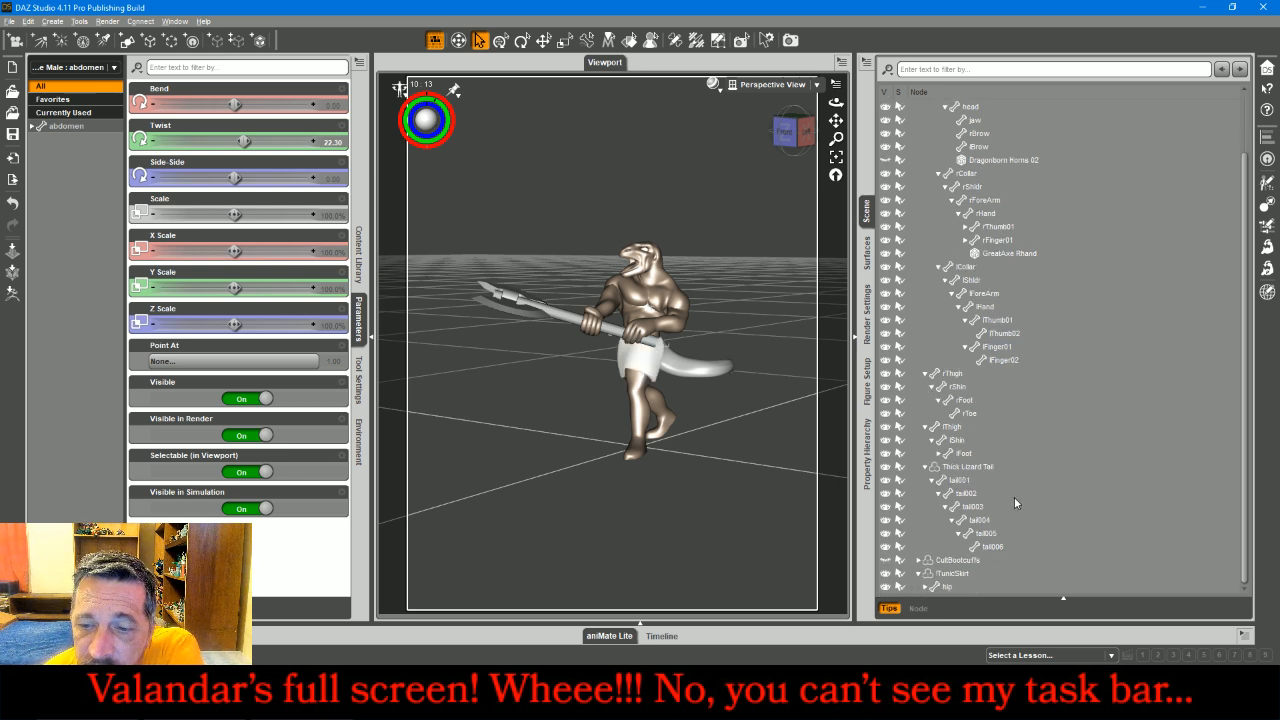
click(925, 587)
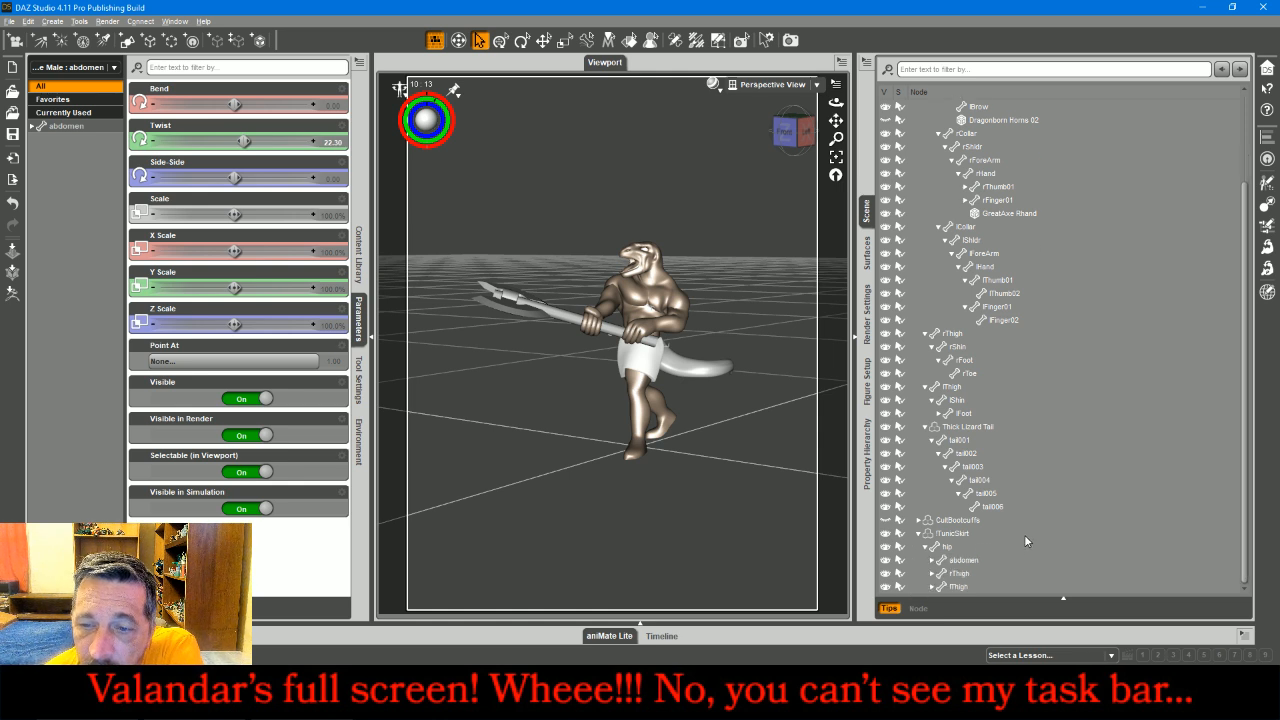
click(925, 427)
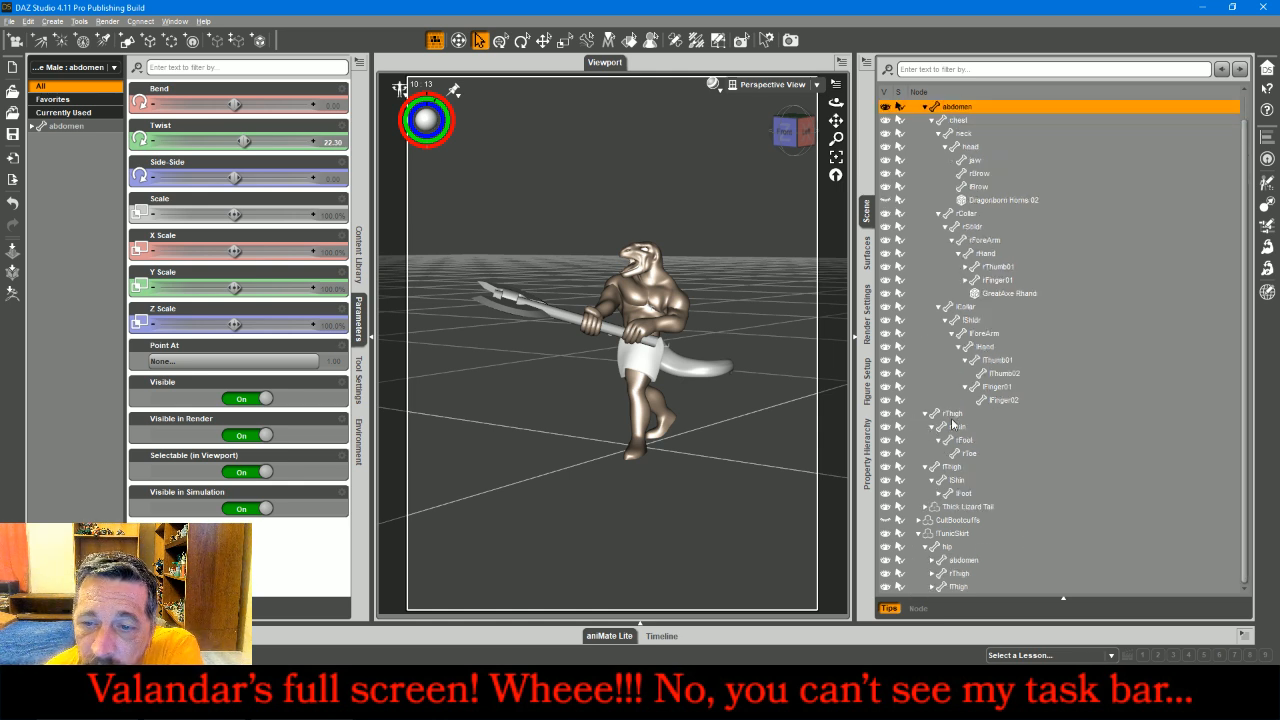
- Set the twist of the tunic skirt's rThigh bone to -4.31, countering the twist of the figure's own right thigh
click(953, 414)
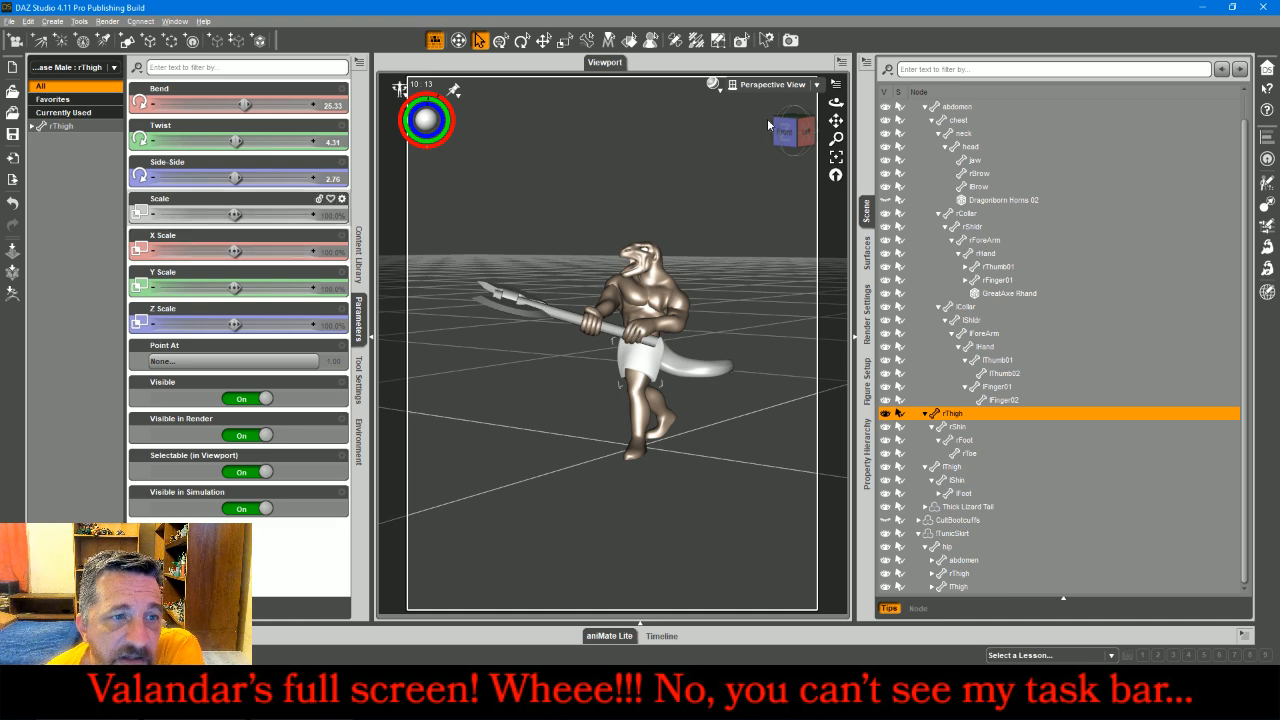
drag(790, 130, 904, 110)
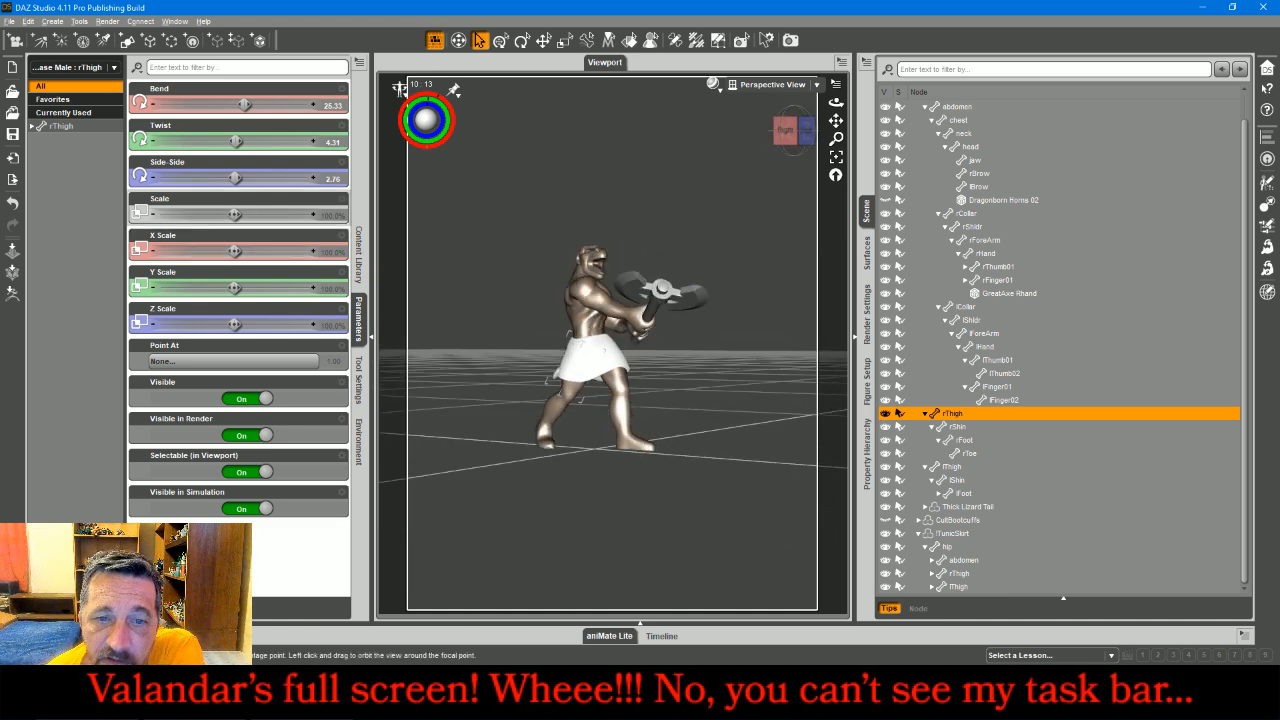
click(959, 573)
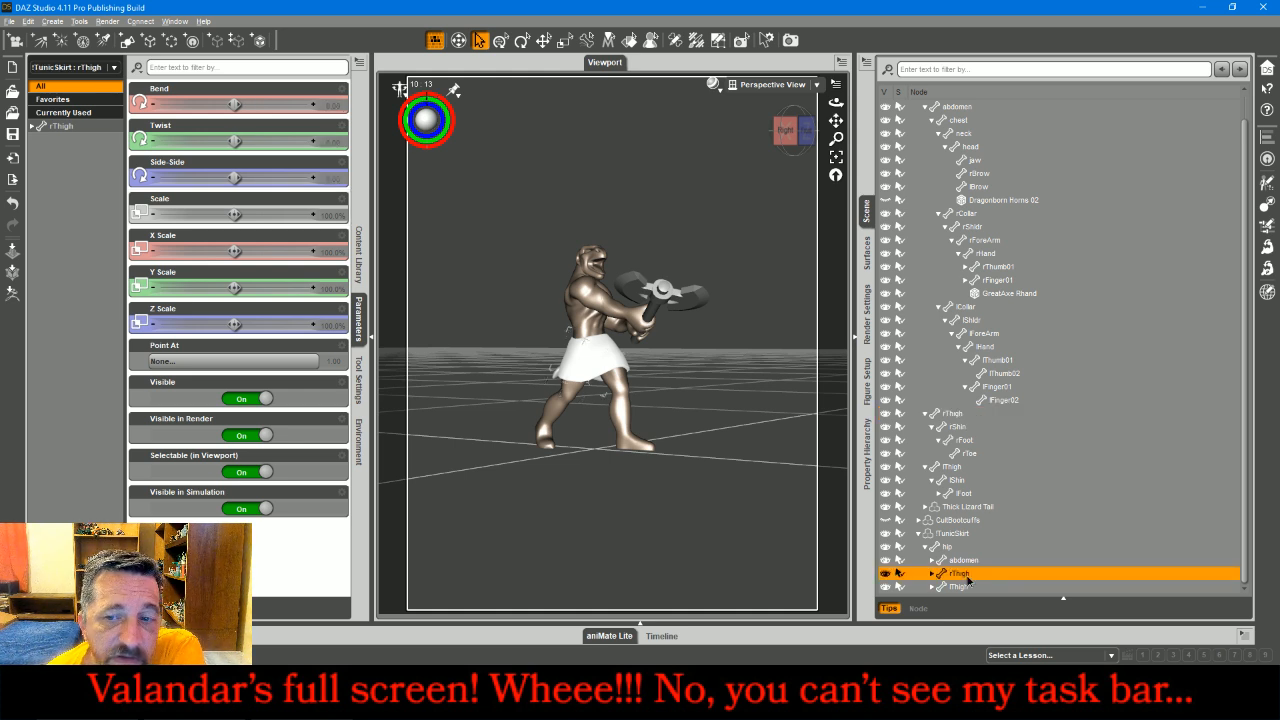
click(955, 413)
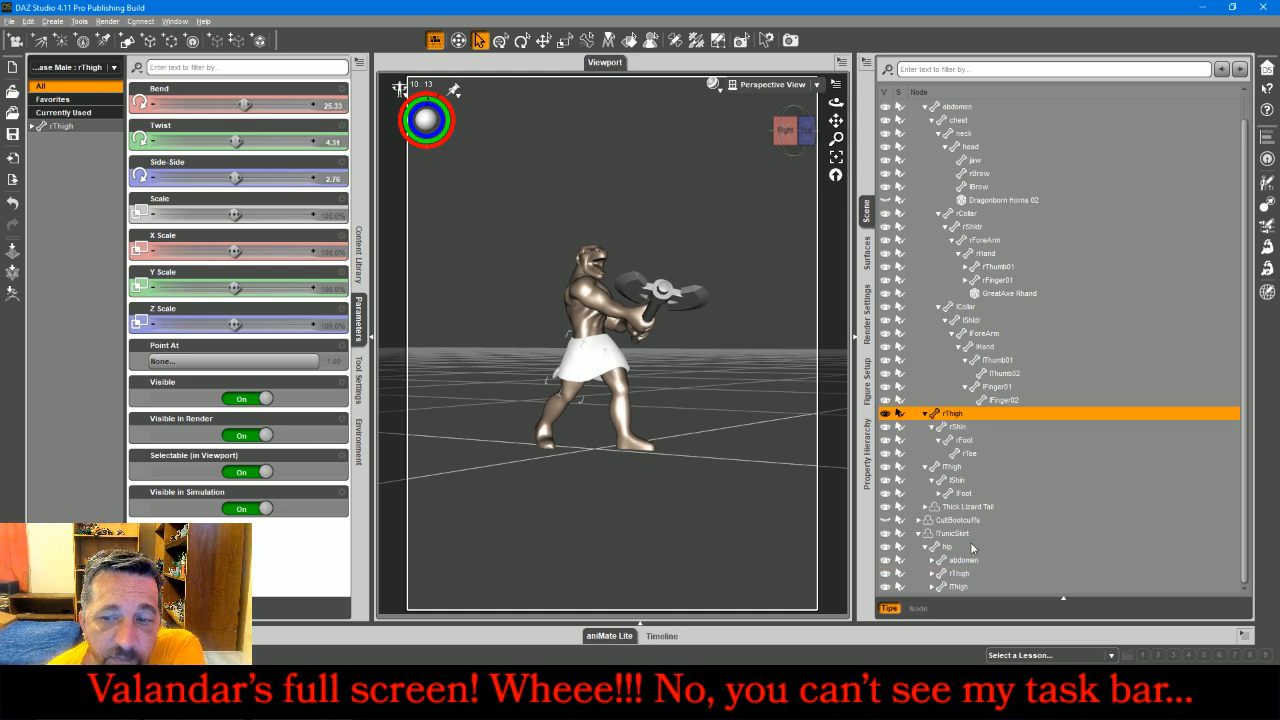
click(959, 573)
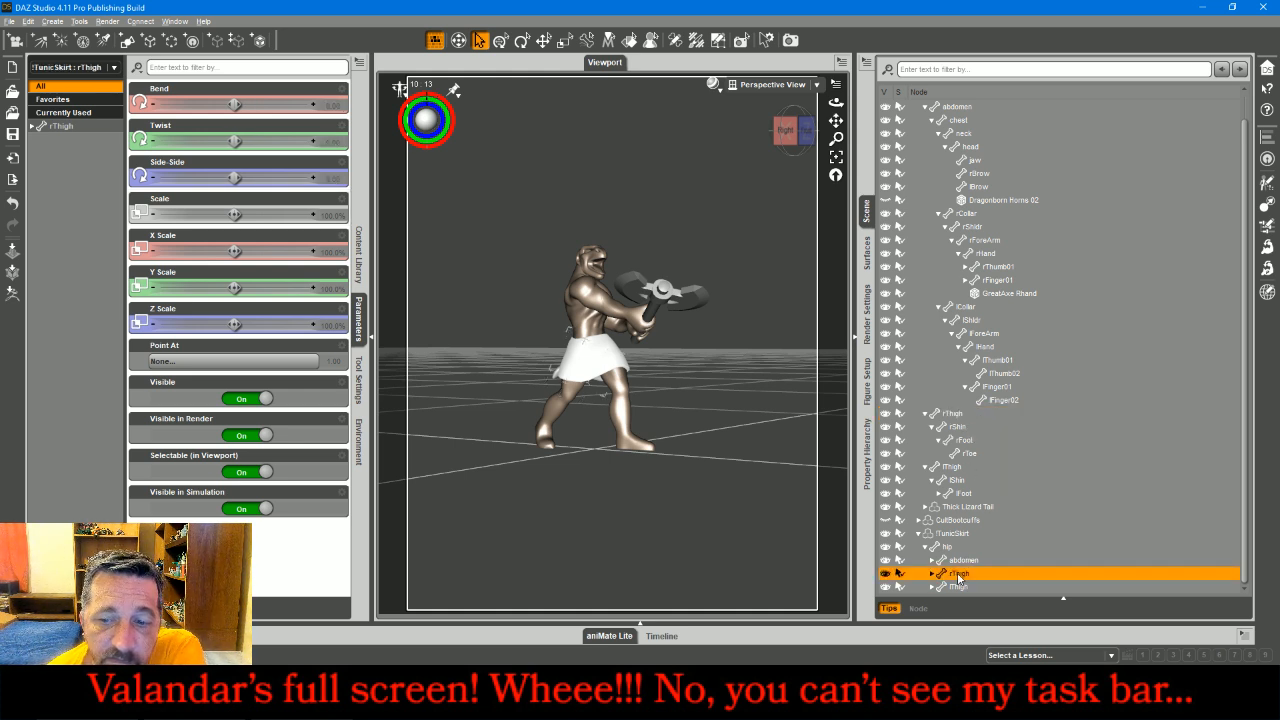
click(335, 142)
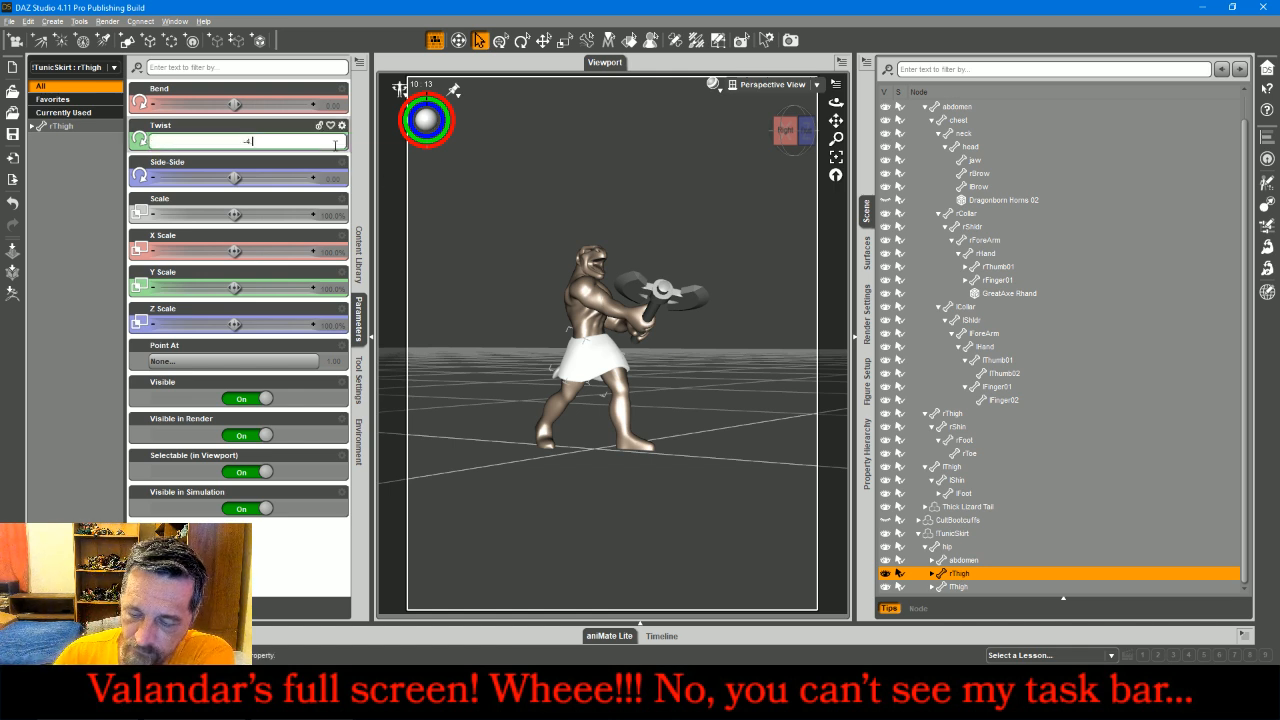
key(Return)
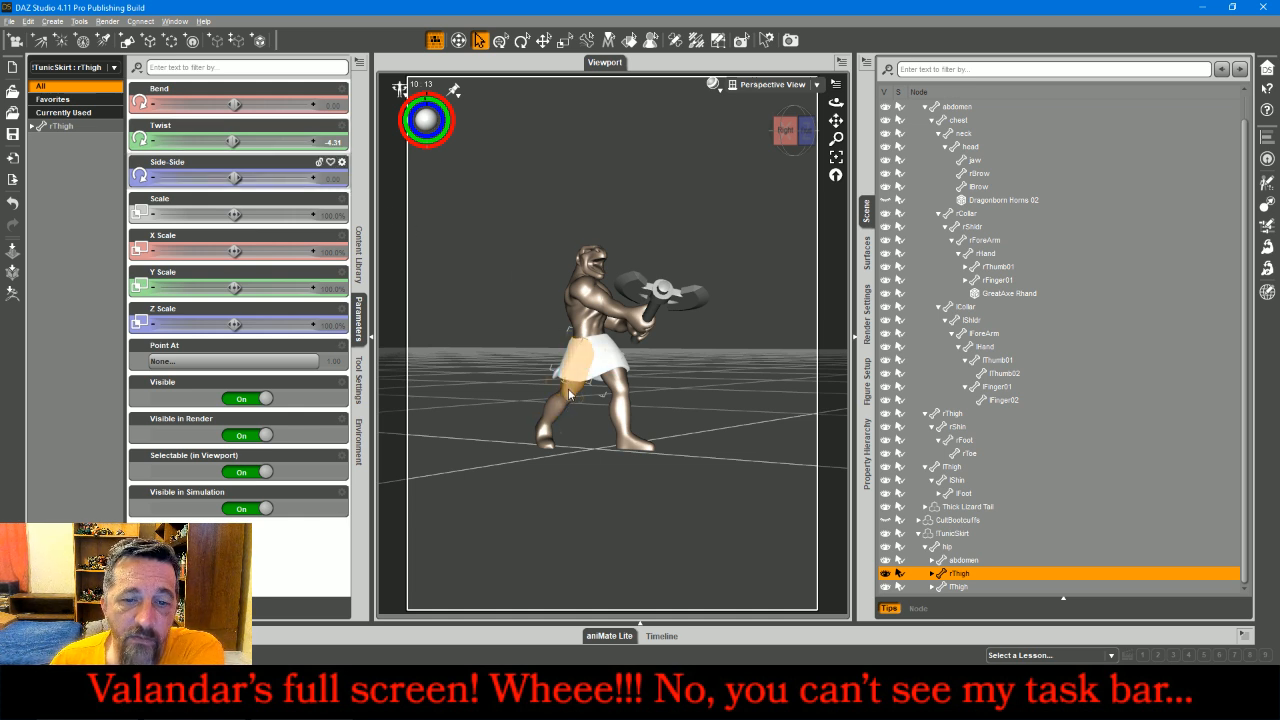
- Set the twist of the tunic skirt's lThigh bone to -22.77, countering the twist of the figure's own left thigh
click(614, 380)
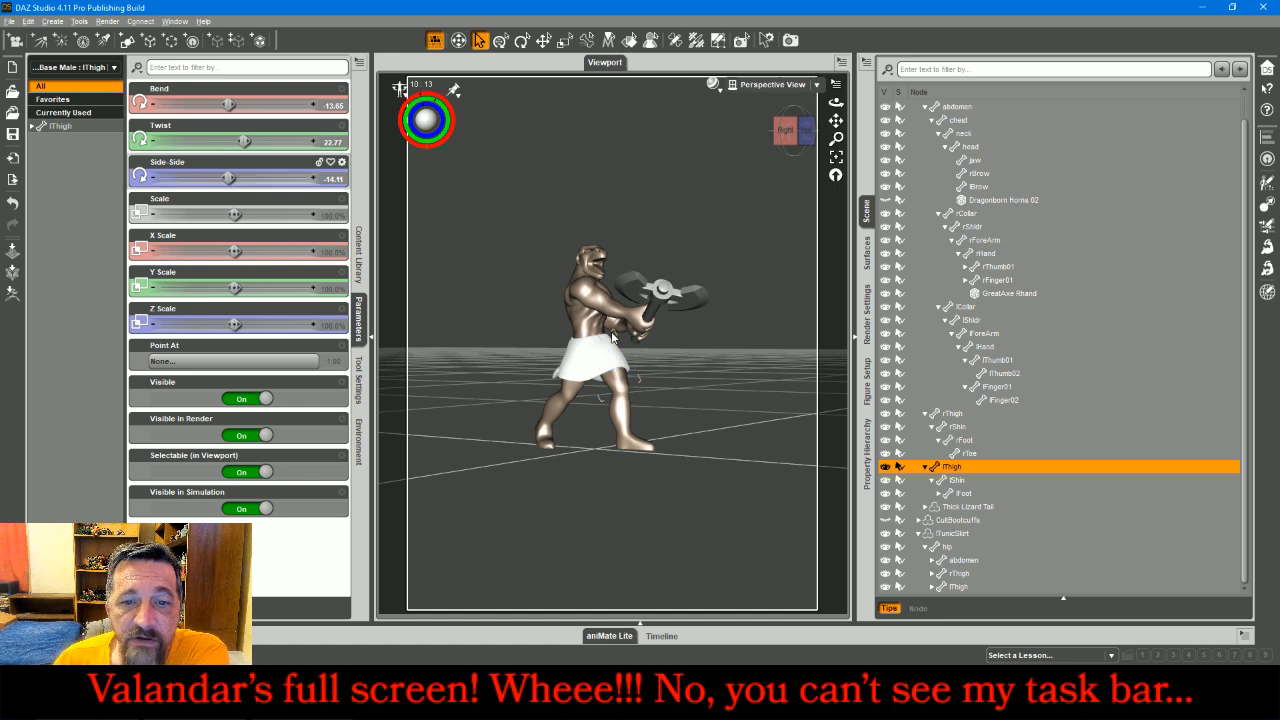
click(960, 587)
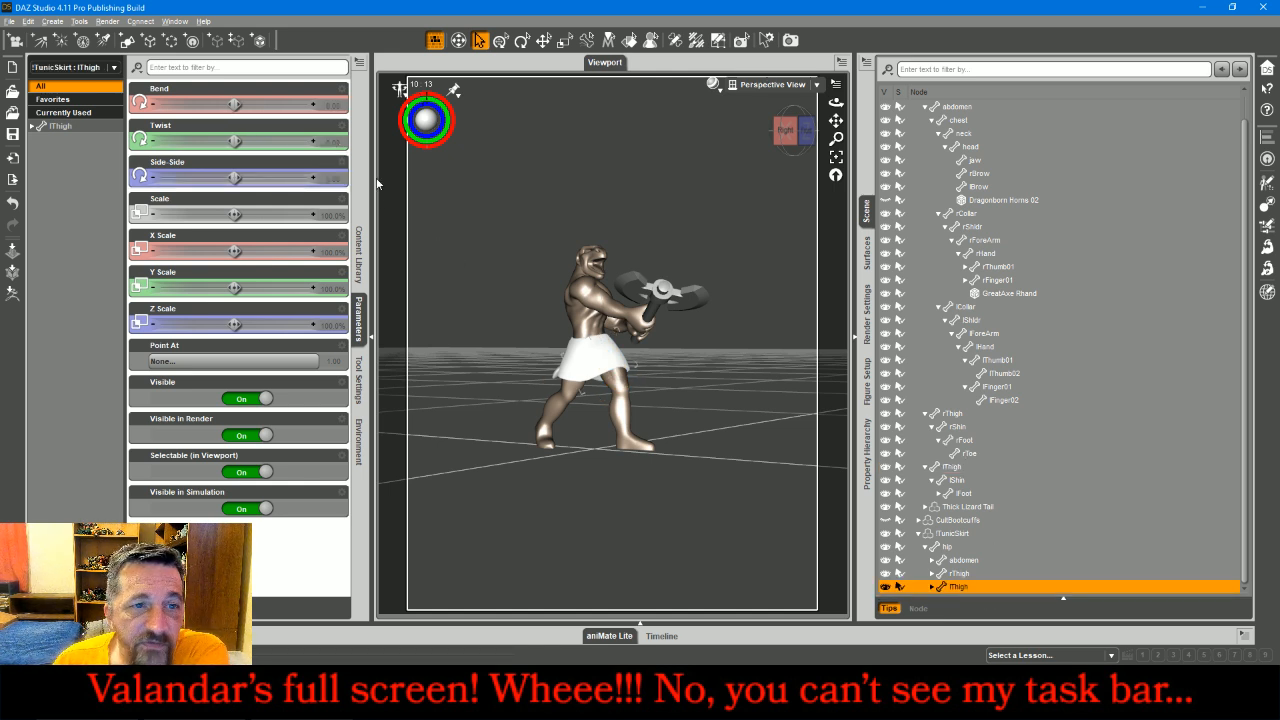
click(331, 142)
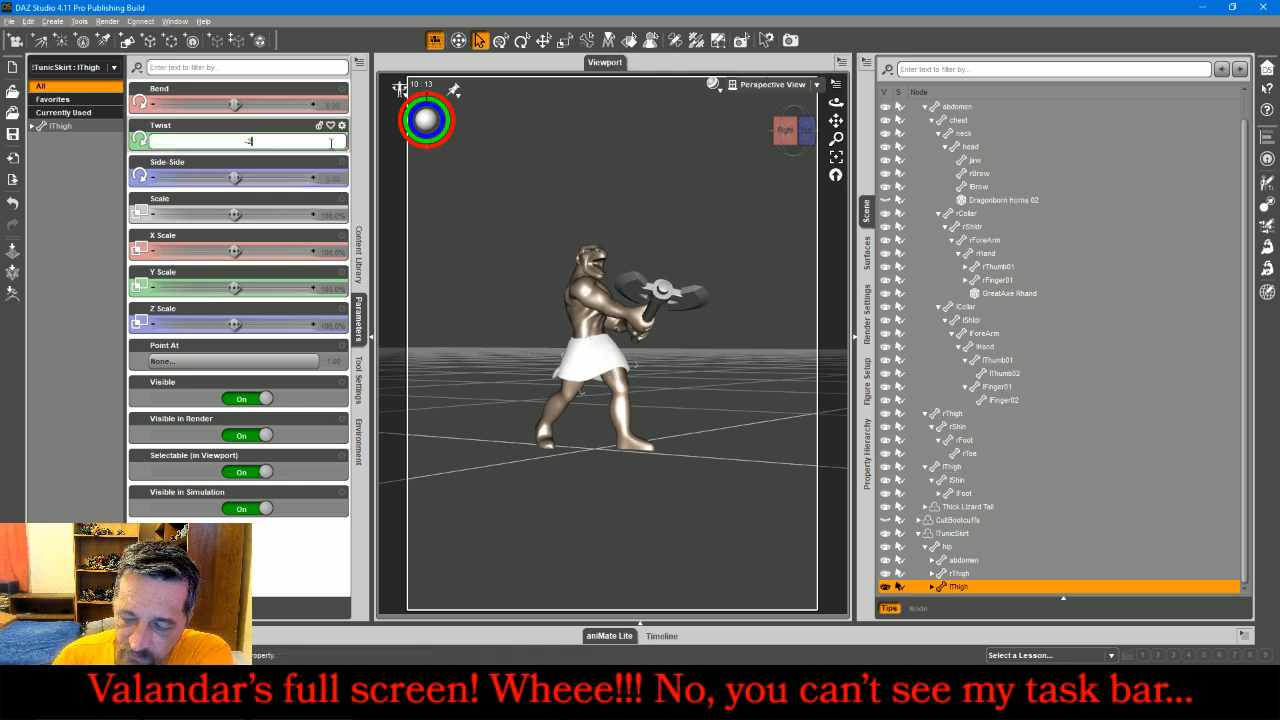
key(Return)
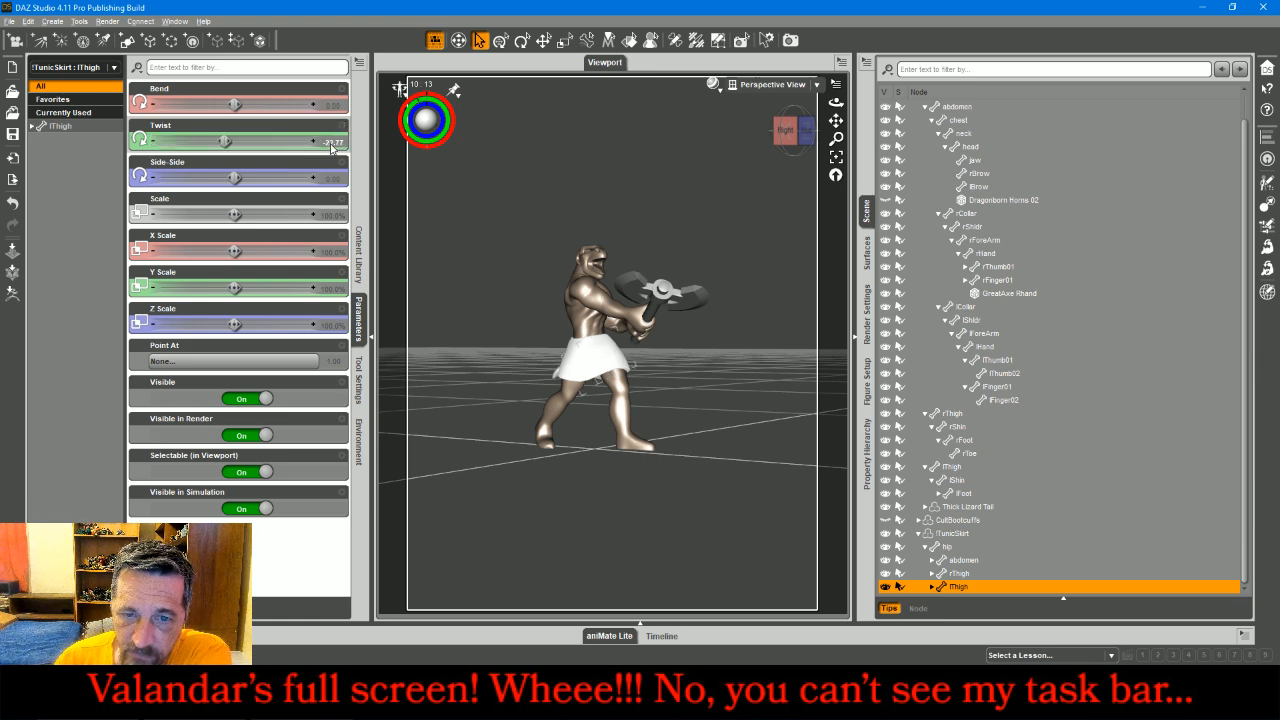
- Unhide the dragonborn horns and the boot cuffs, collapse the tunic skirt in the scene tree and clear the selection
click(787, 130)
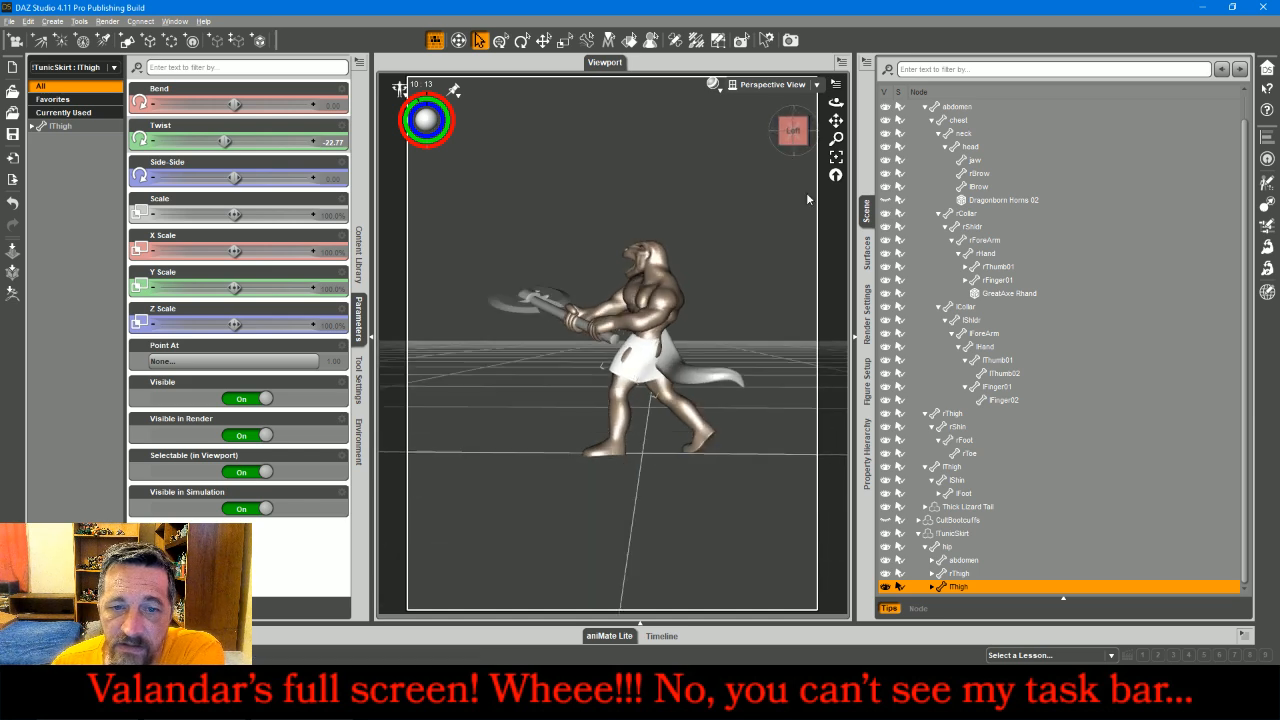
click(800, 130)
drag(800, 130, 857, 190)
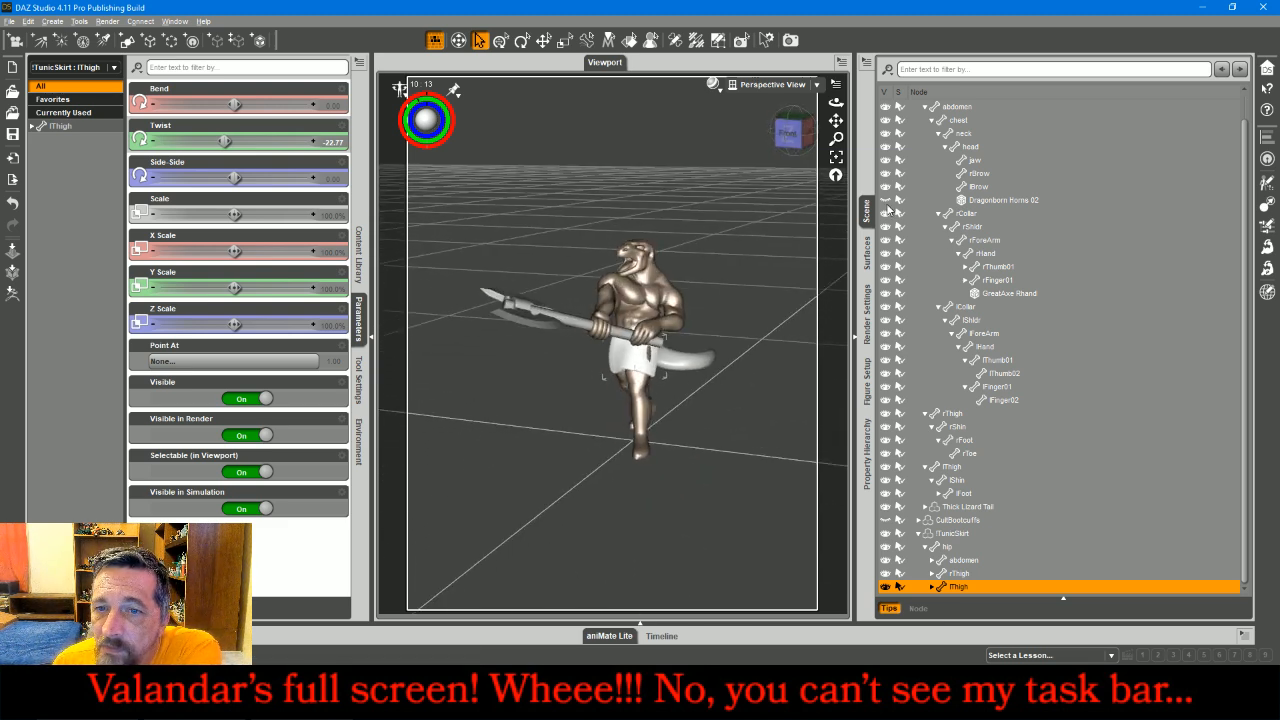
click(793, 132)
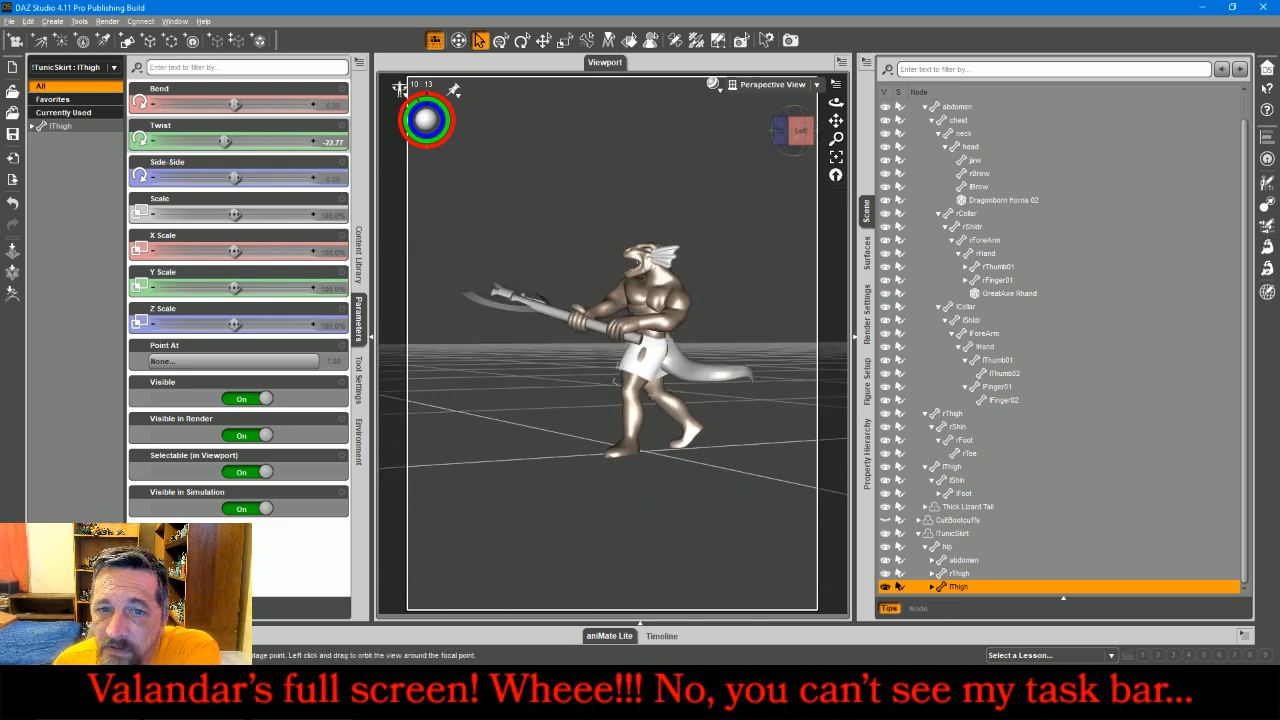
mouse_move(793, 132)
mouse_down()
mouse_move(856, 150)
mouse_move(800, 143)
mouse_up()
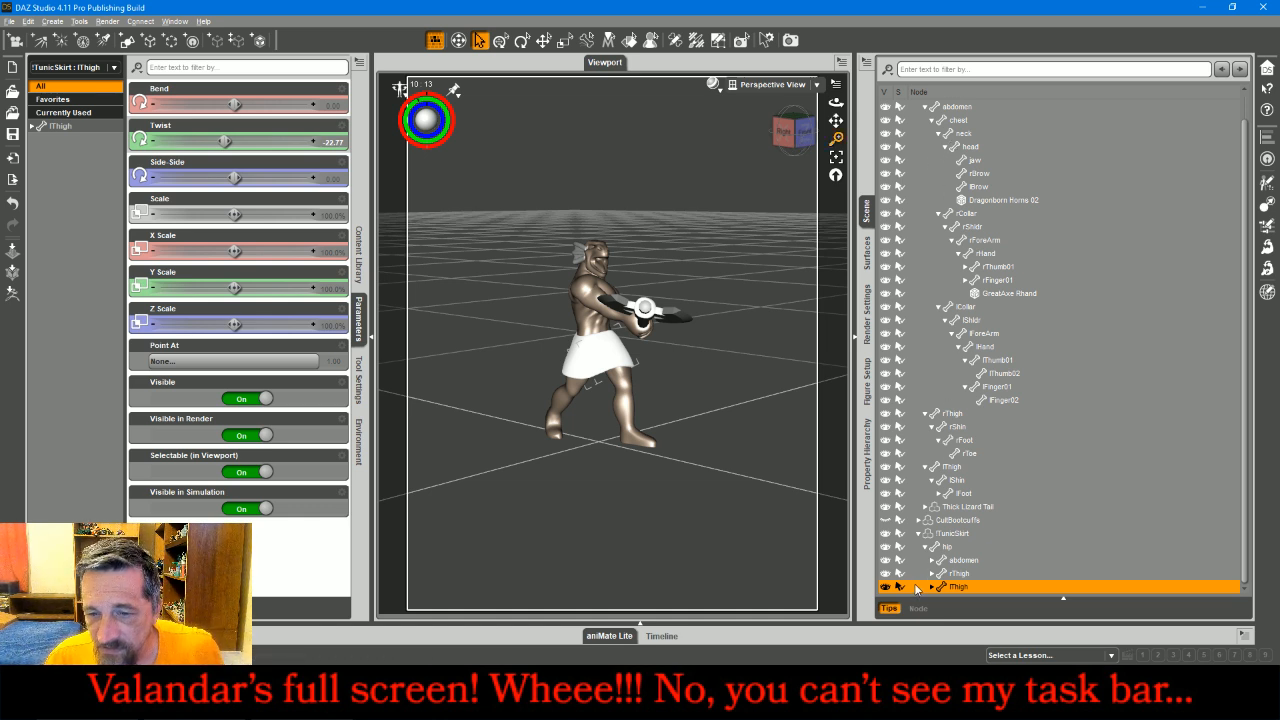
click(884, 520)
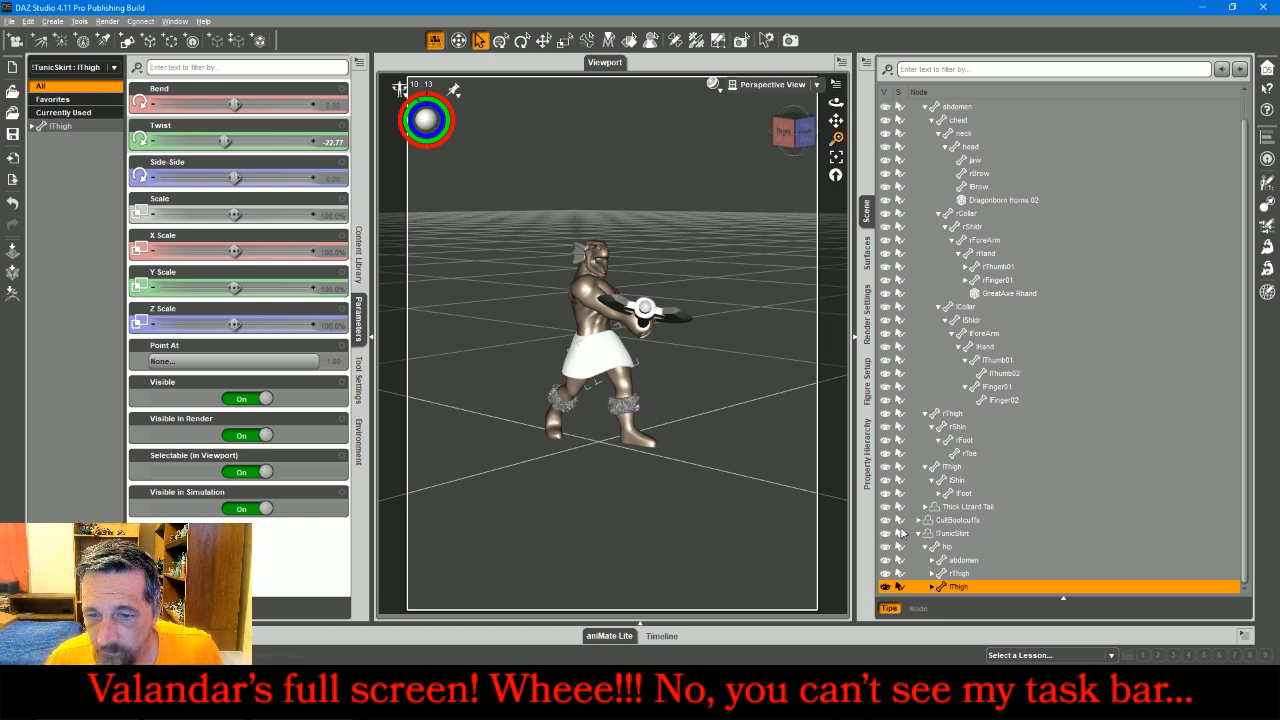
click(918, 534)
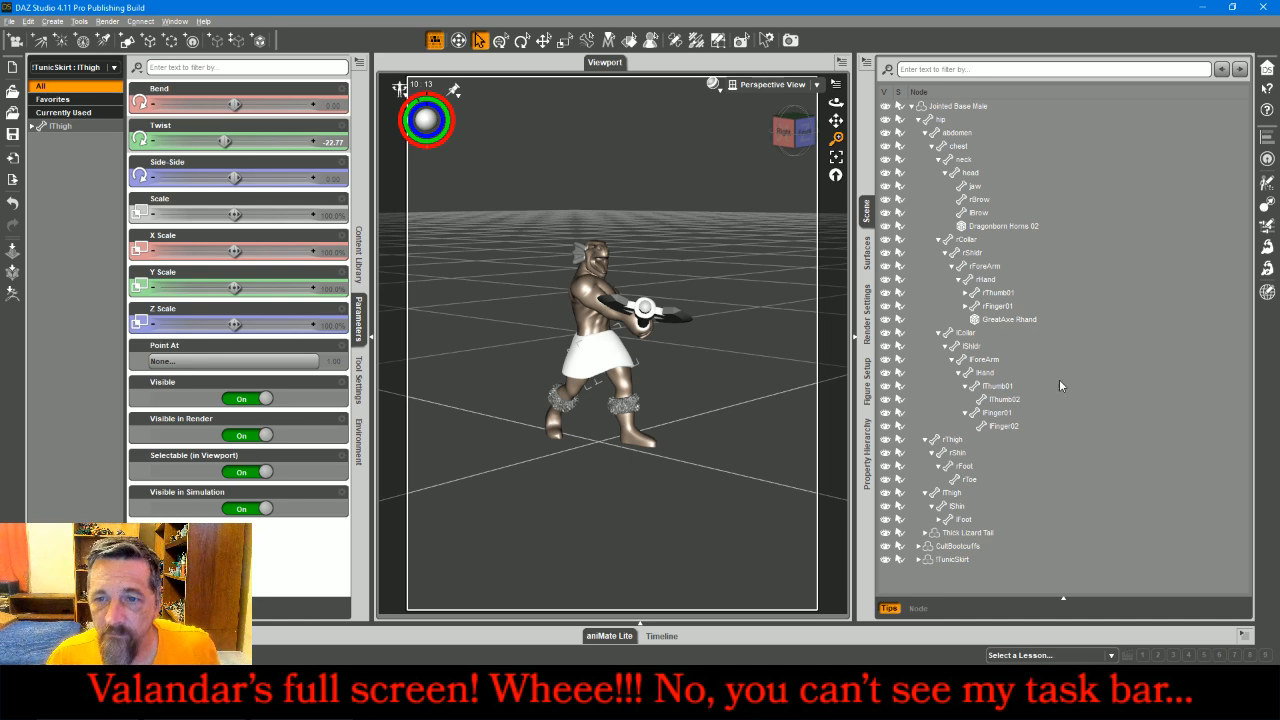
click(766, 259)
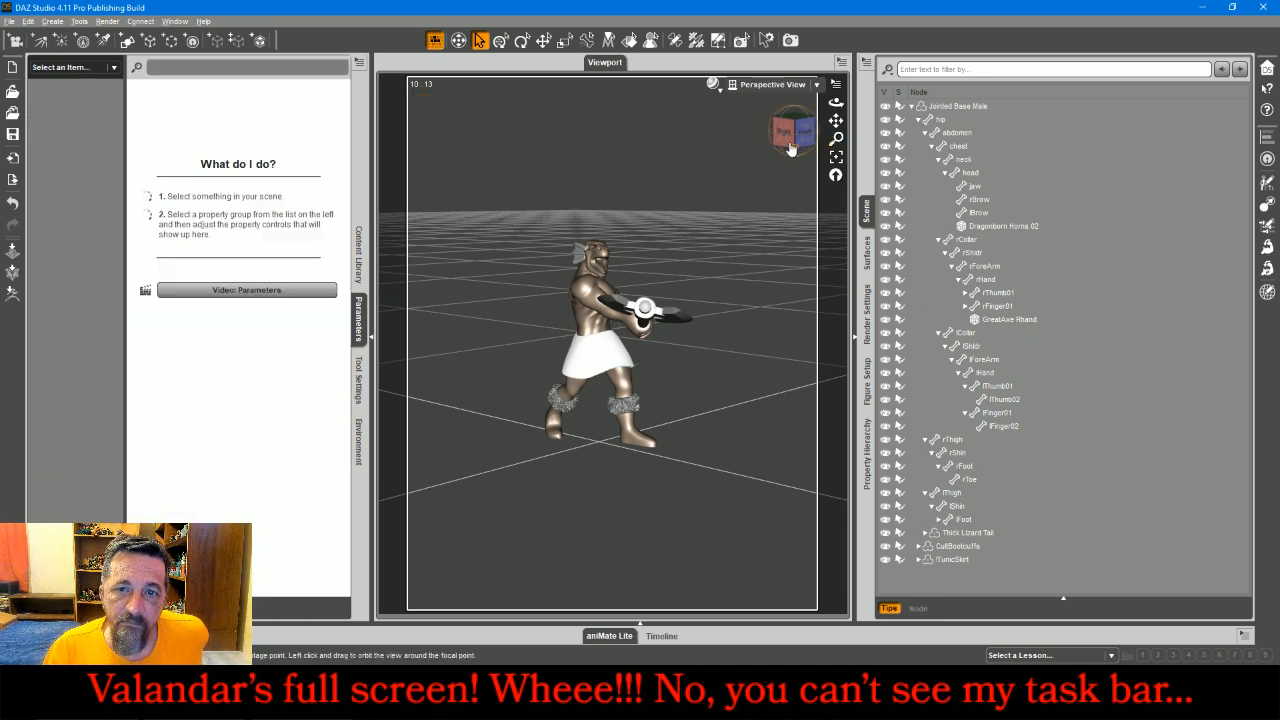
- Select the whole Jointed Base Male figure at the root of the scene tree
drag(791, 142, 702, 128)
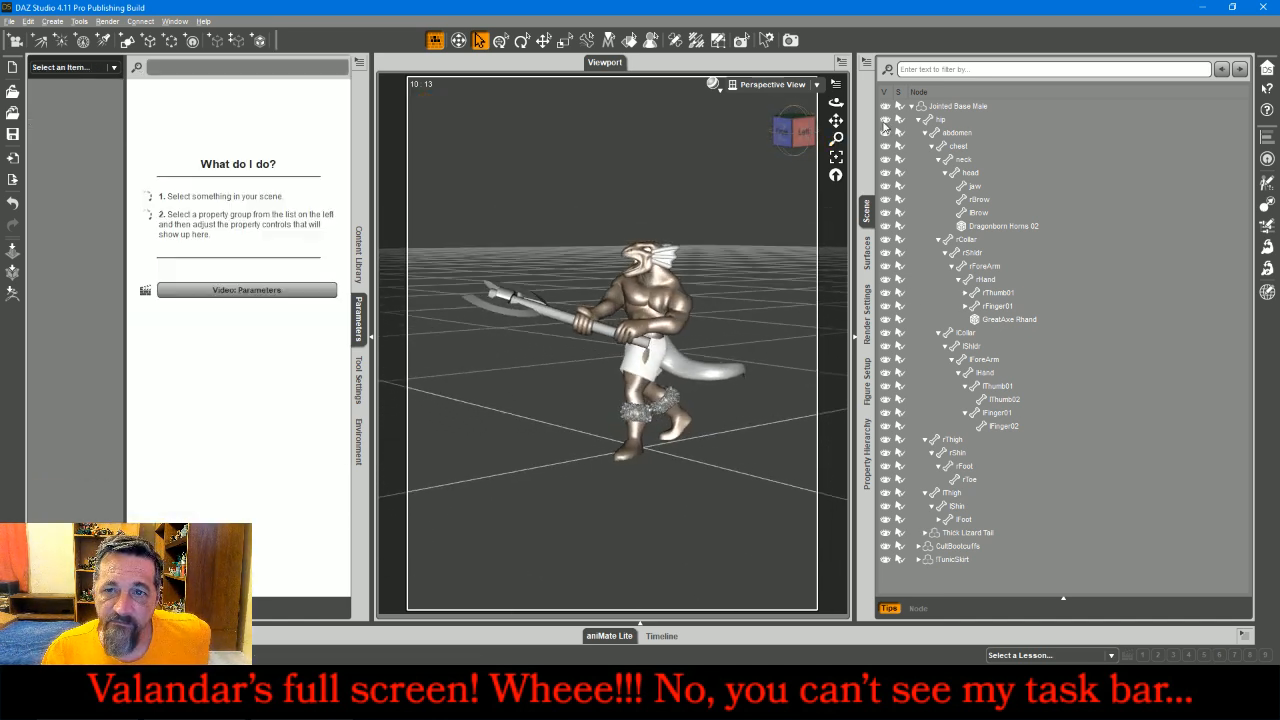
click(959, 106)
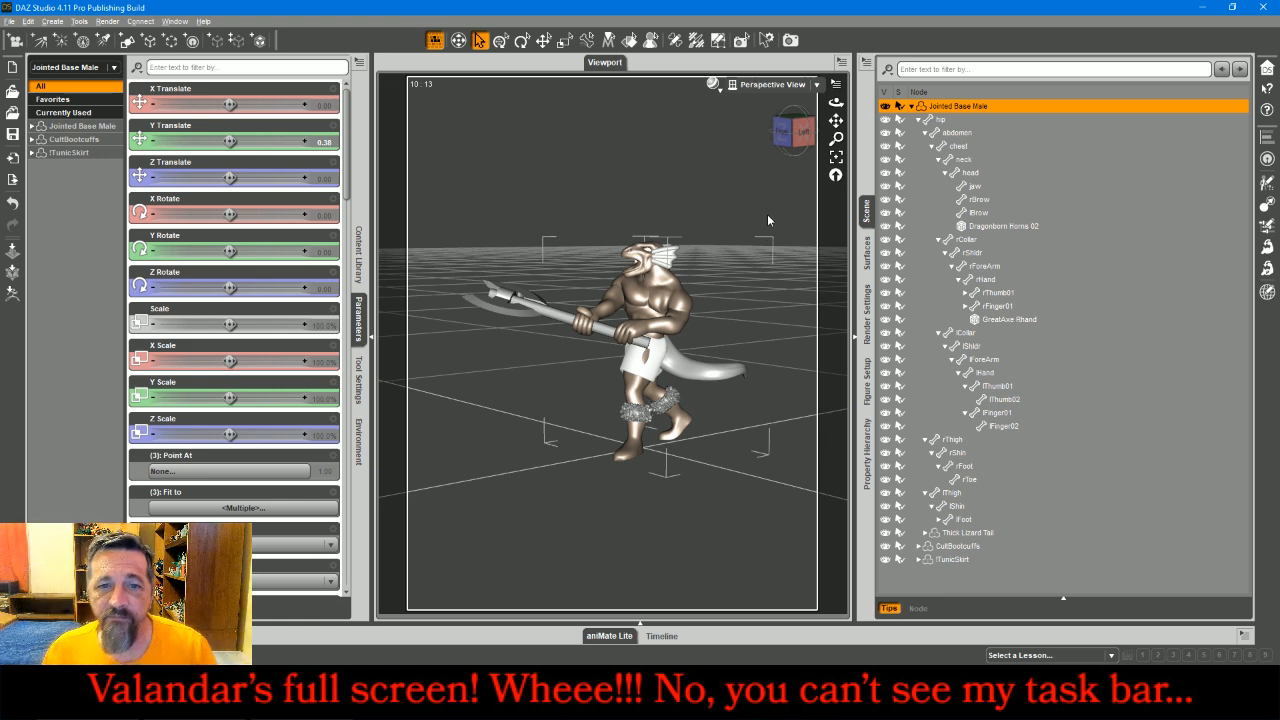
drag(784, 134, 870, 140)
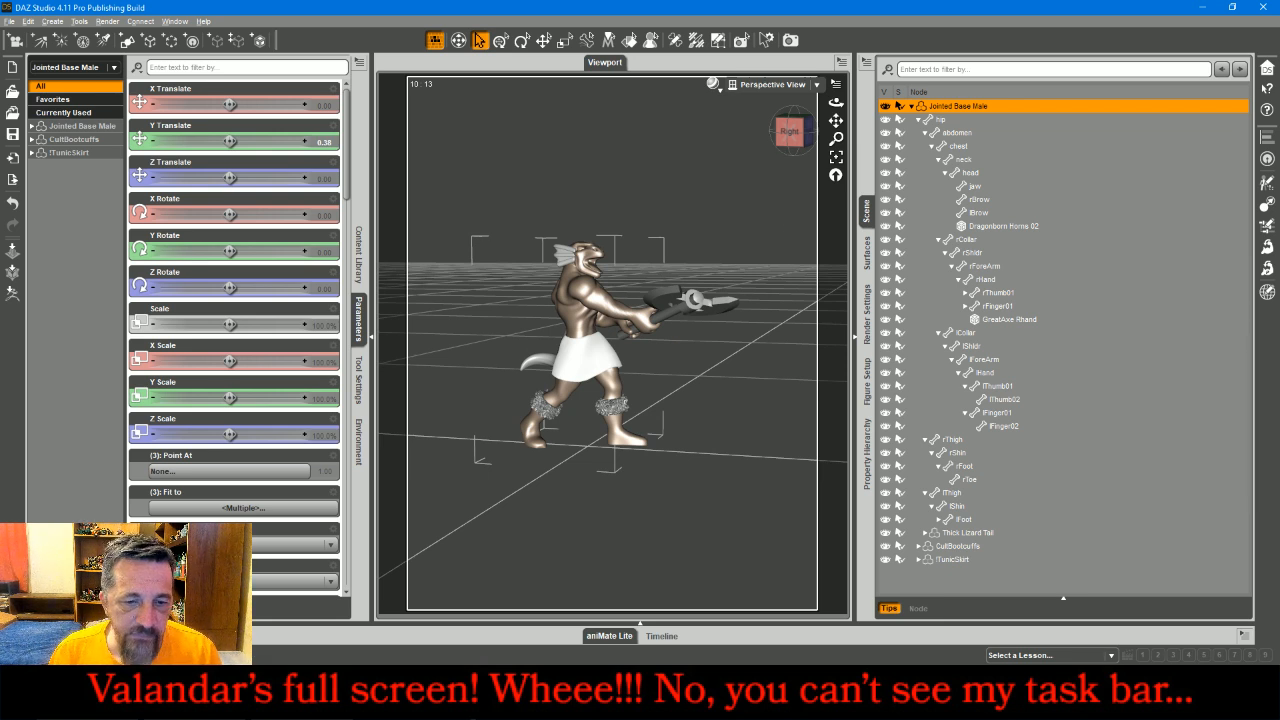
key(alt+Tab)
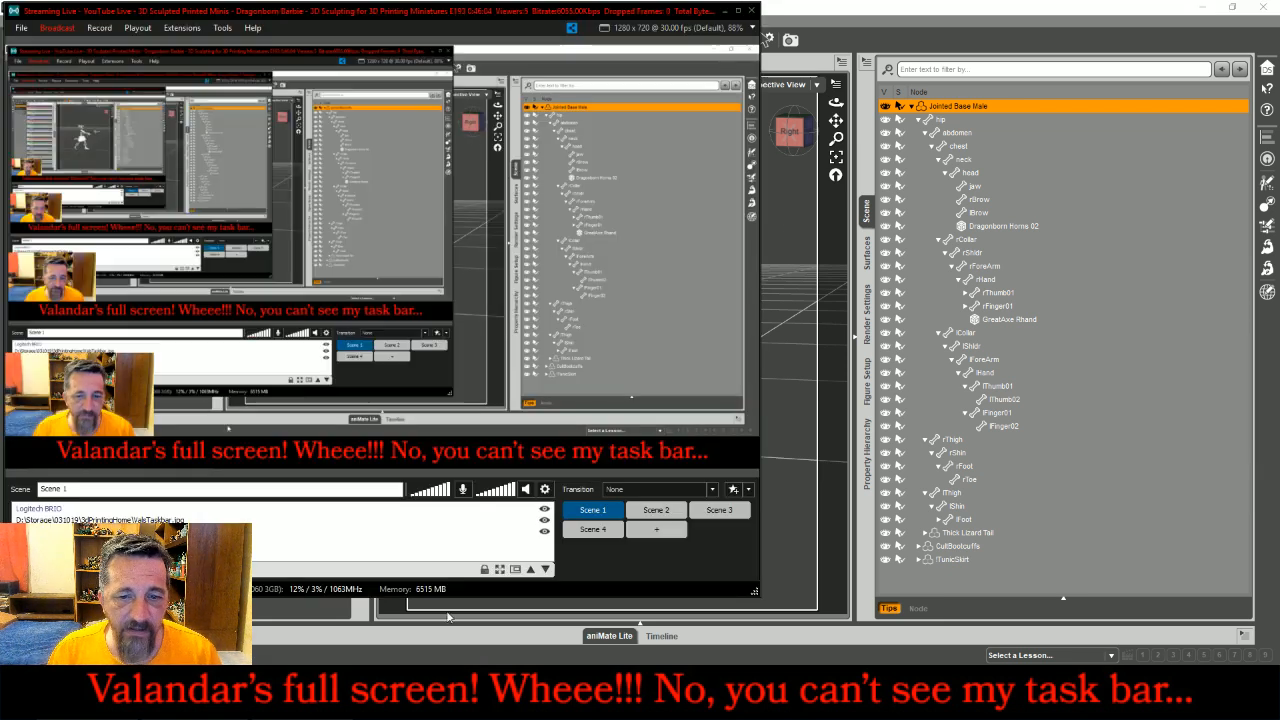
click(698, 522)
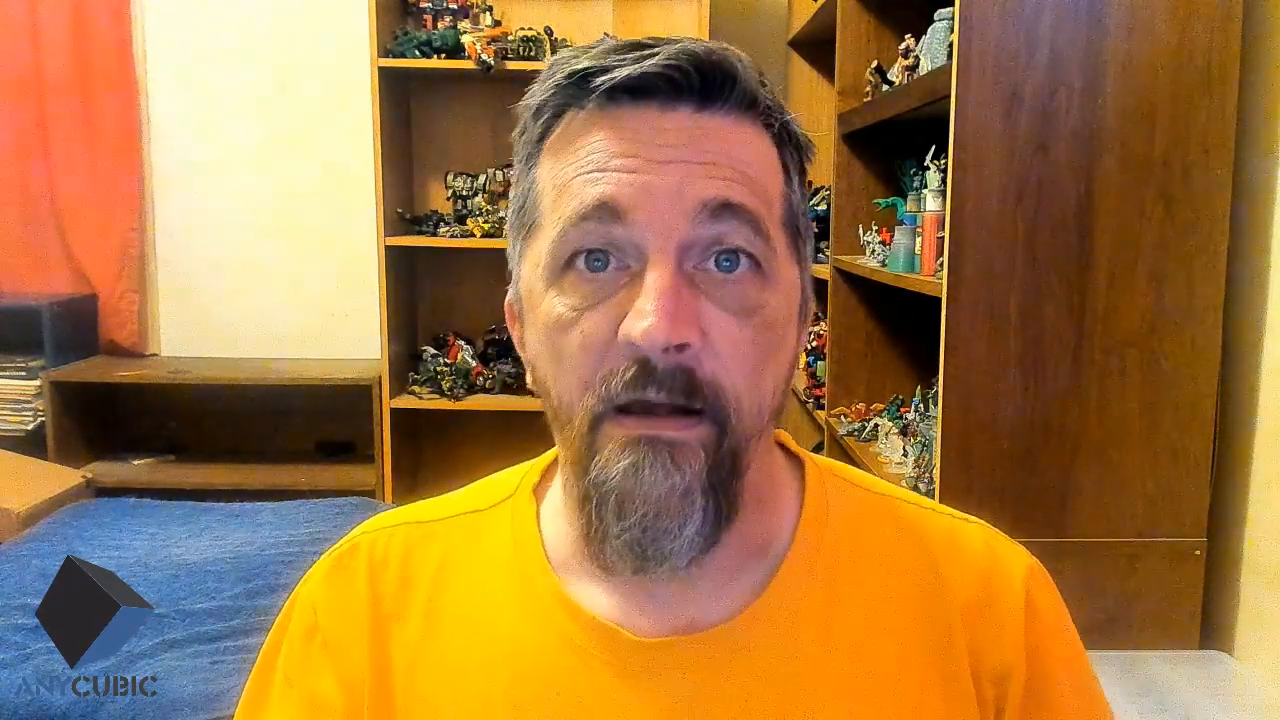
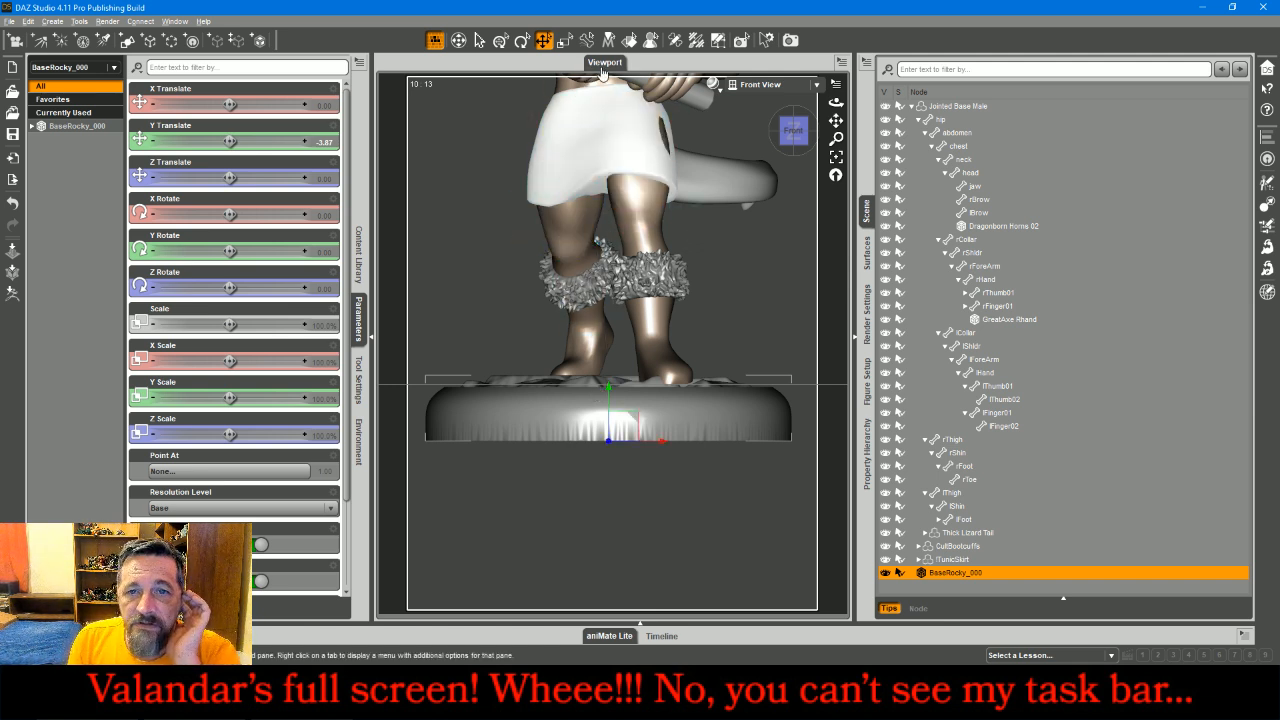
- Switch to the Perspective View and shift the rocky base under the feet to about X 0.012 and Z 0.69
click(760, 88)
click(760, 100)
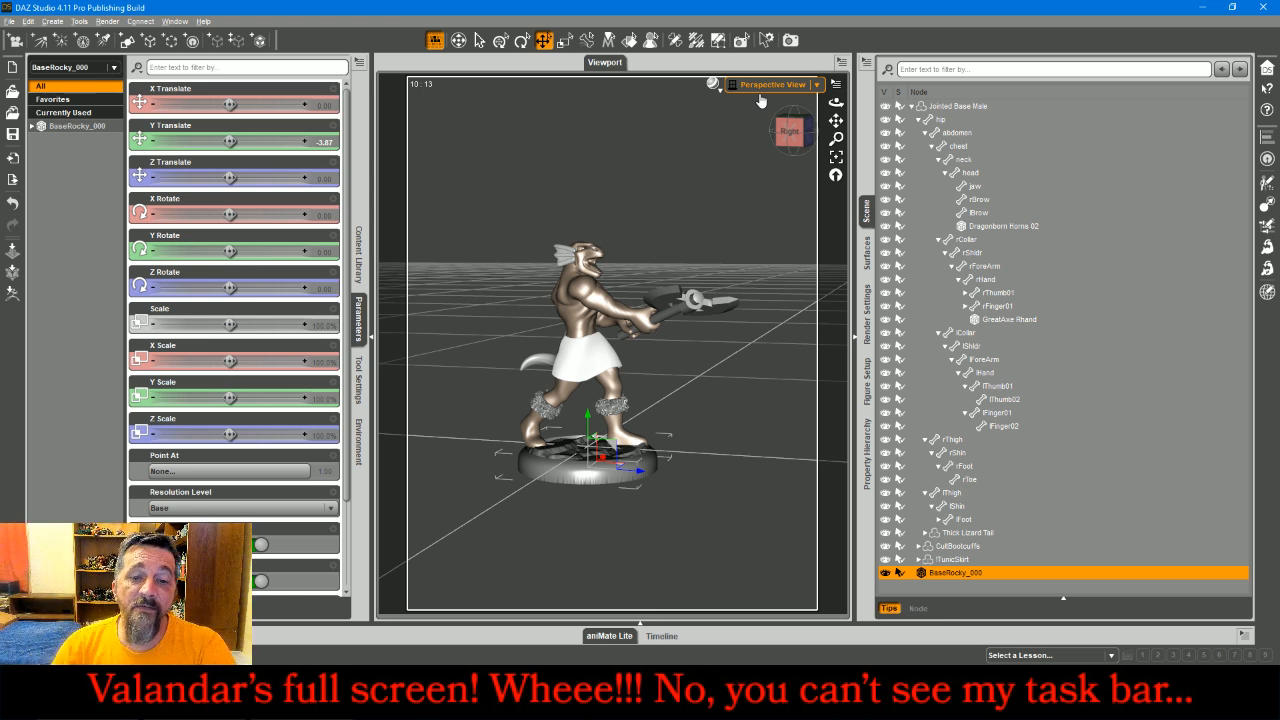
drag(792, 145, 890, 158)
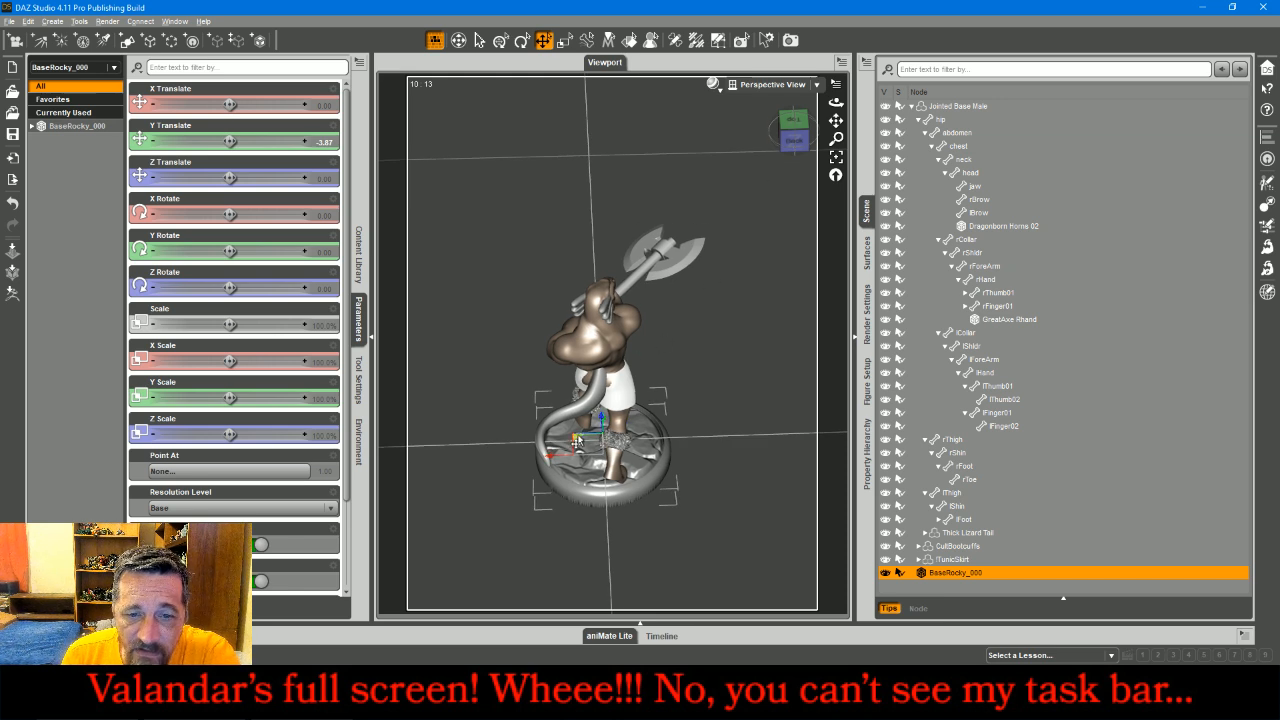
drag(576, 437, 577, 438)
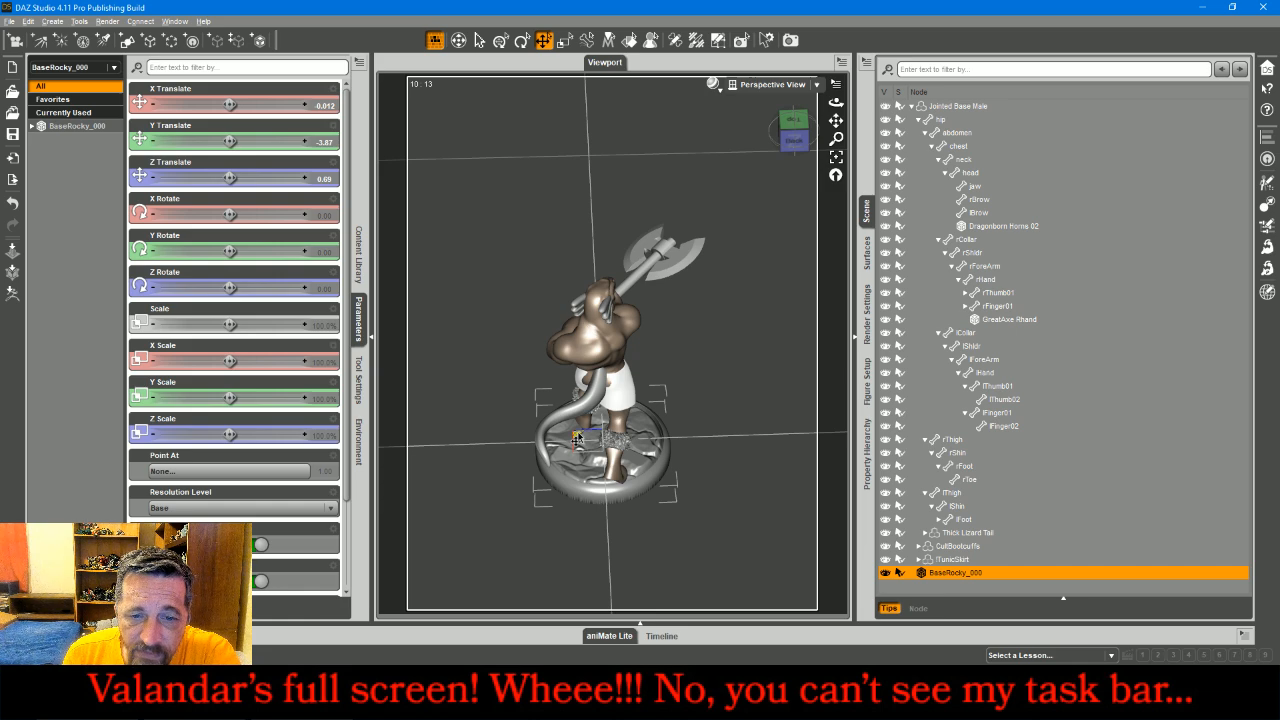
- Rotate the rocky base about 82 degrees around its Y axis to reposition the rocks beneath the feet
drag(792, 141, 707, 149)
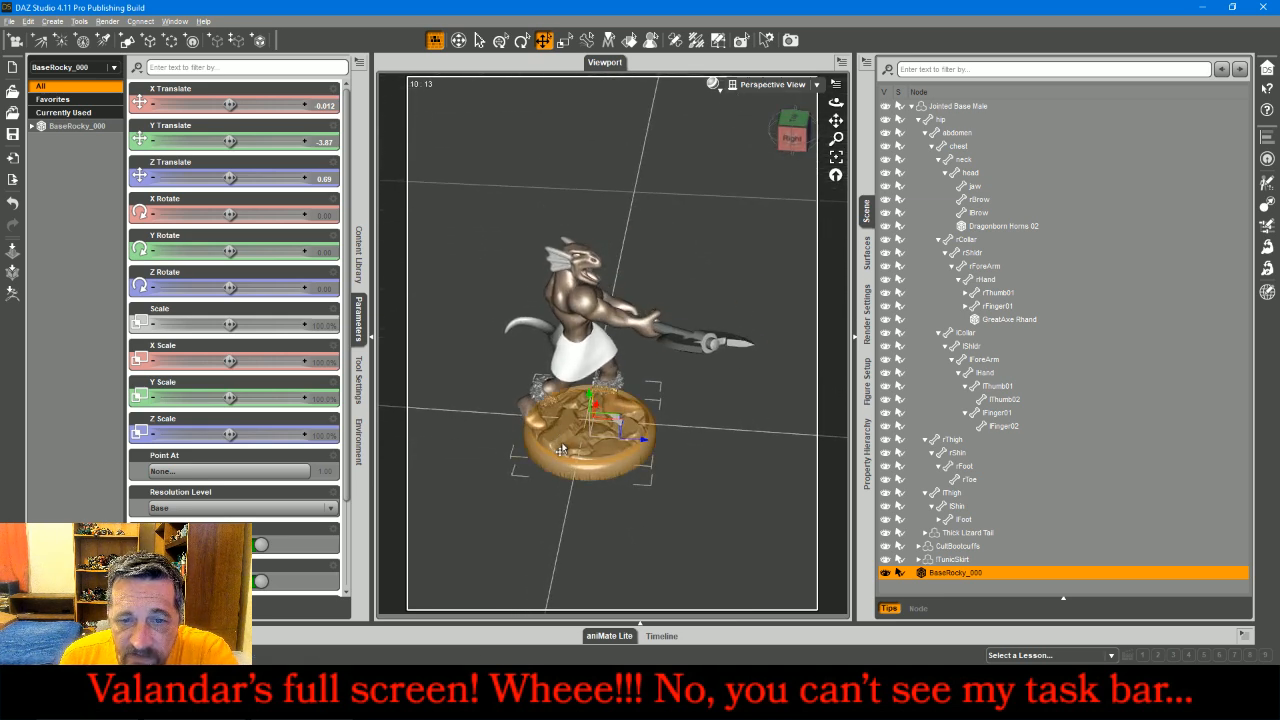
mouse_move(795, 141)
mouse_down()
mouse_move(734, 112)
mouse_move(790, 138)
mouse_move(742, 134)
mouse_move(802, 147)
mouse_up()
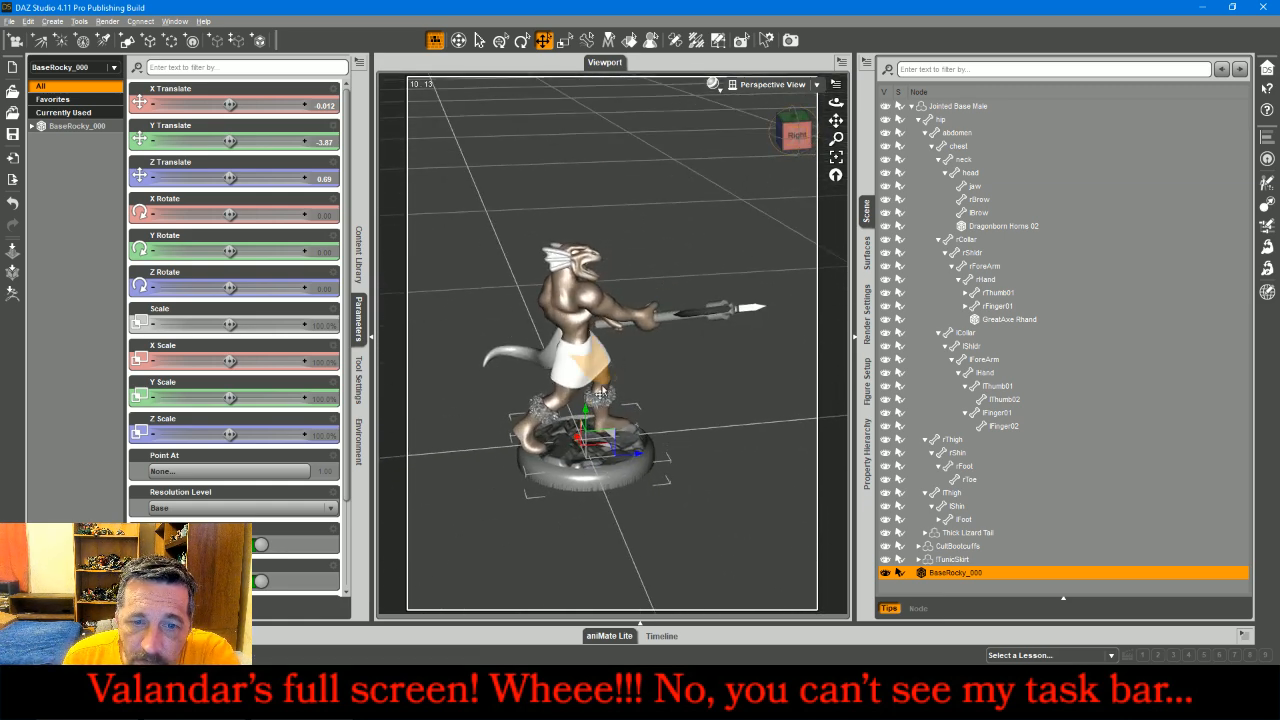
click(837, 159)
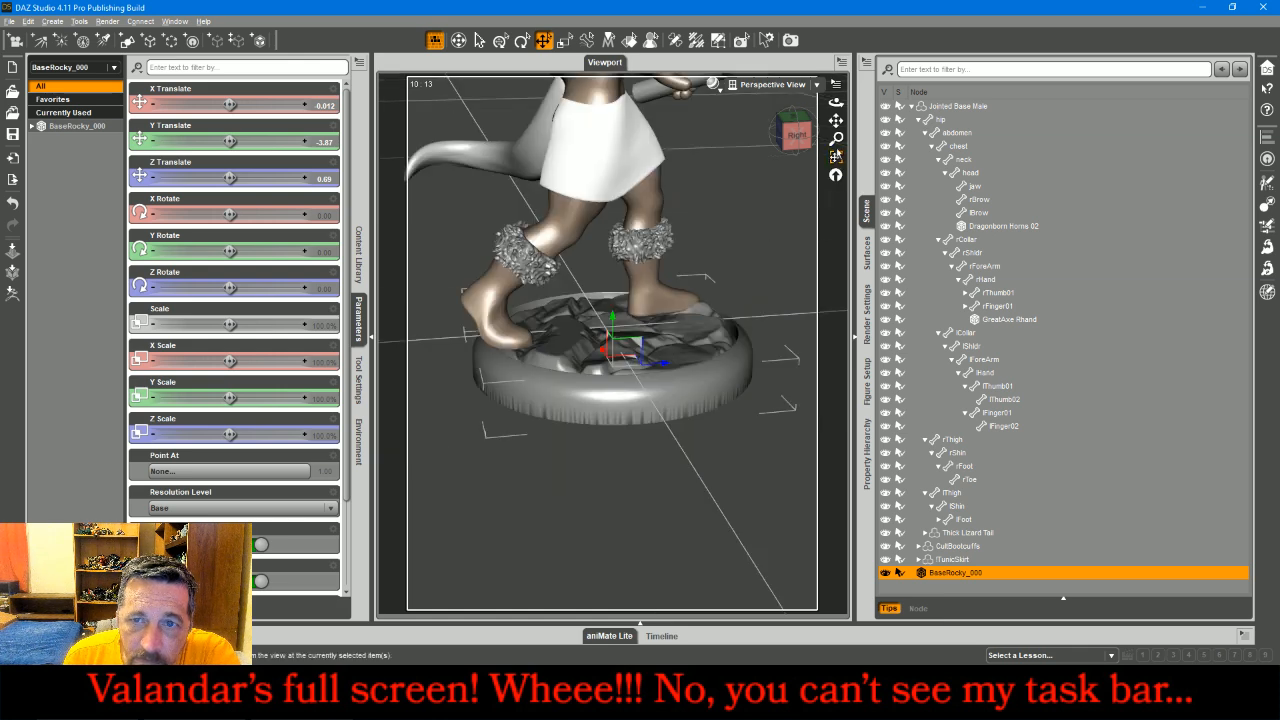
drag(837, 139, 837, 100)
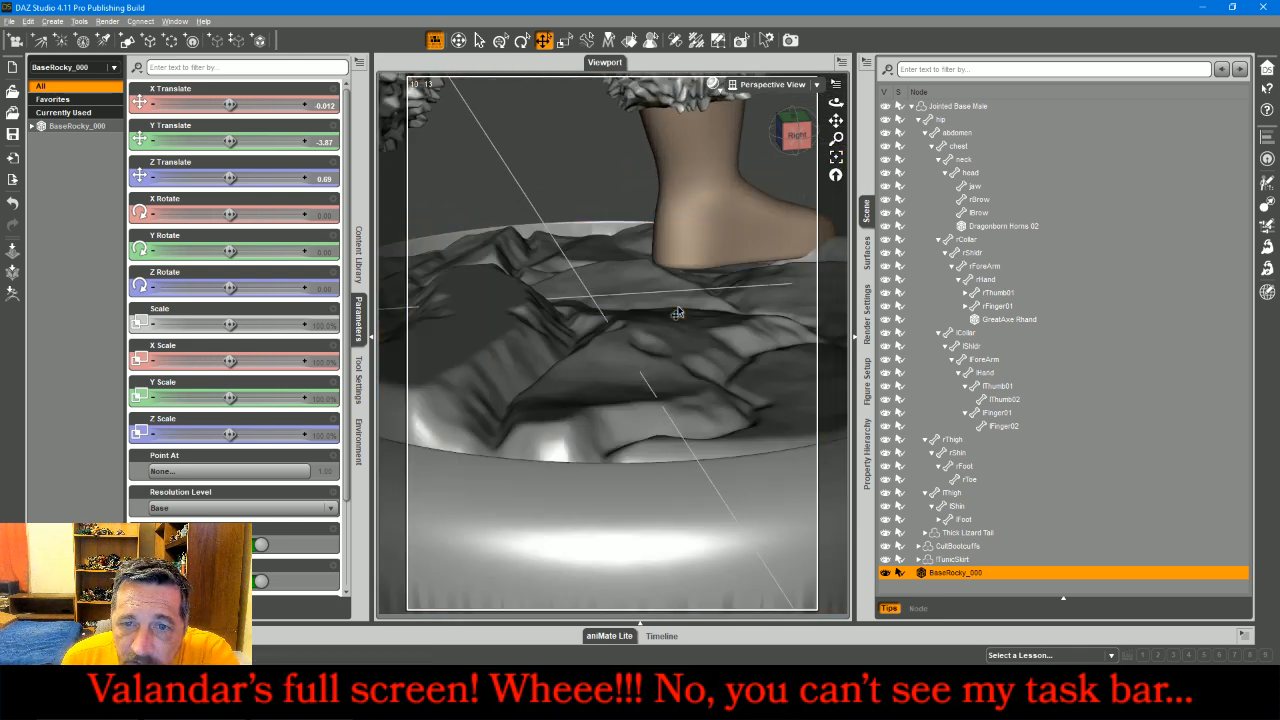
click(796, 147)
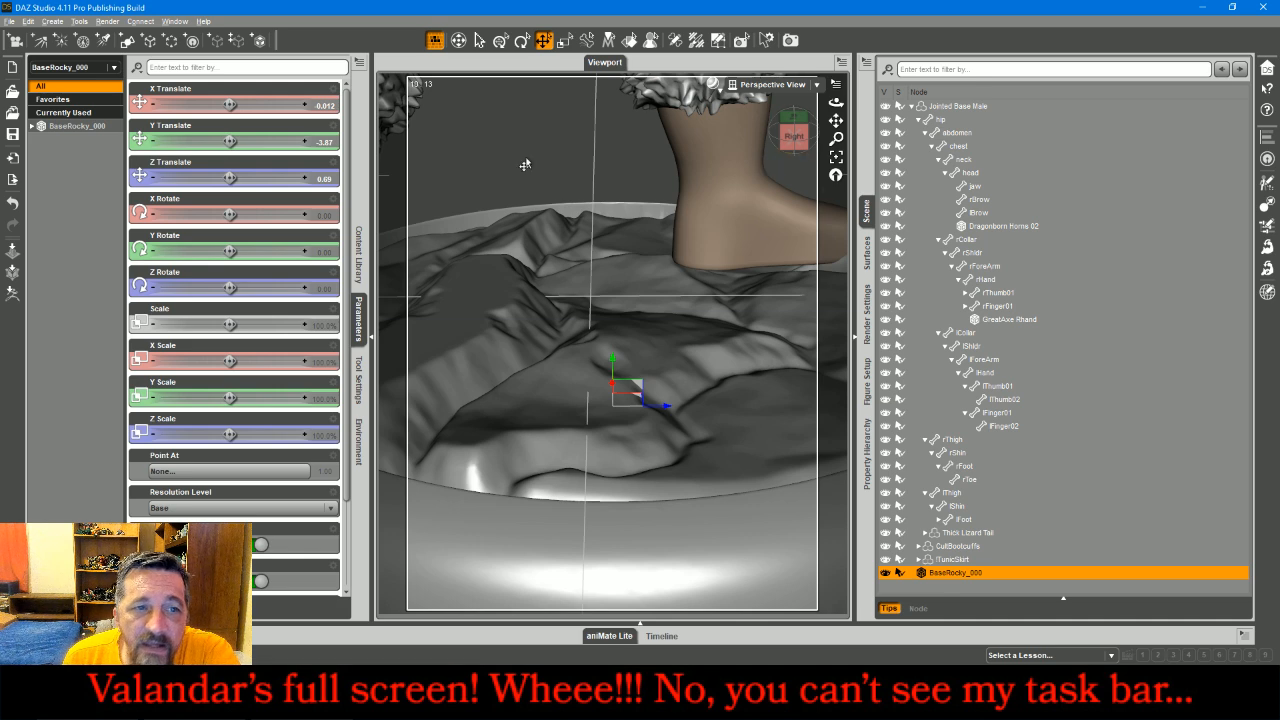
drag(230, 251, 263, 251)
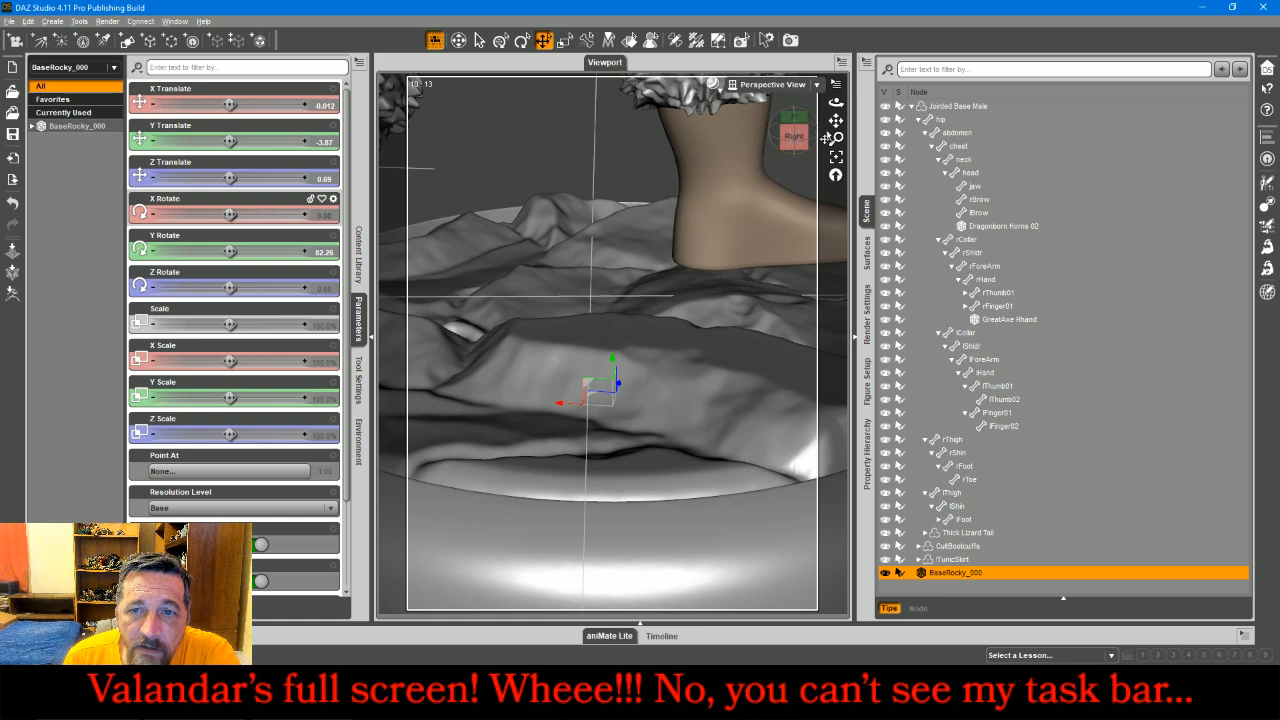
- Raise the rocky base under the feet to about Y -3.08, shift it to about X -1.04 and Z 0.0071, and clear the selection
drag(836, 138, 836, 142)
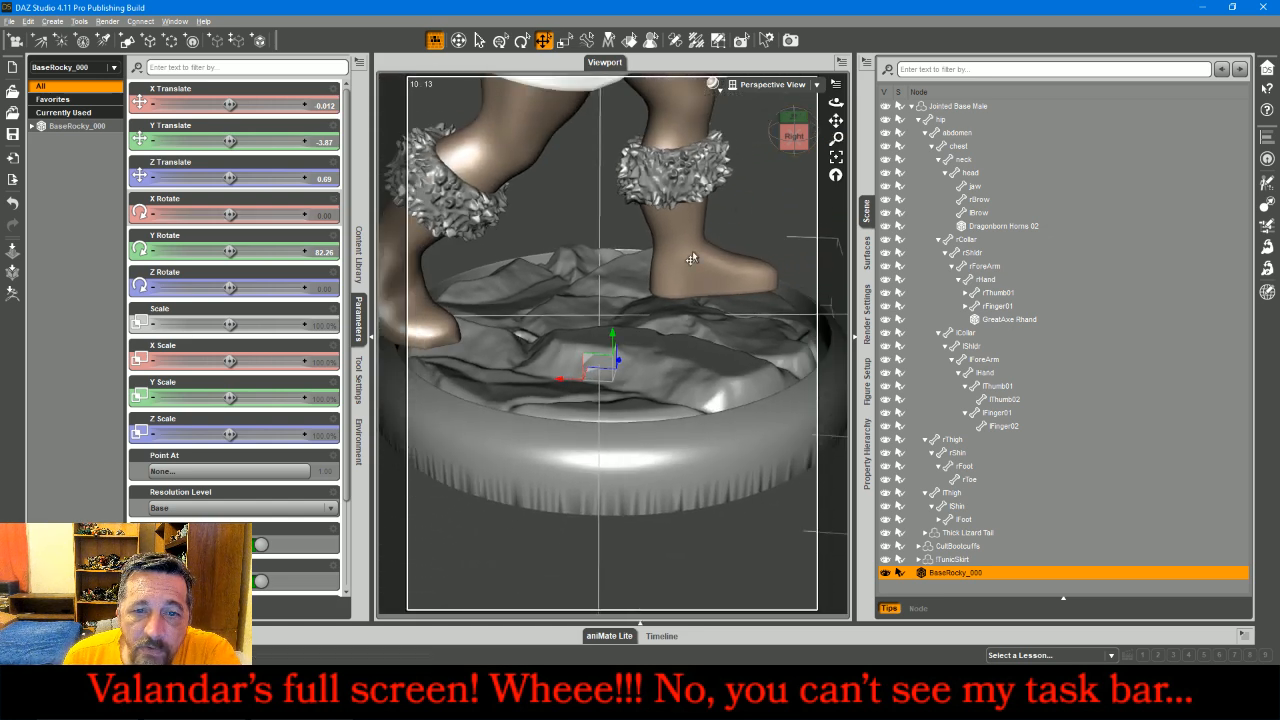
drag(611, 341, 609, 325)
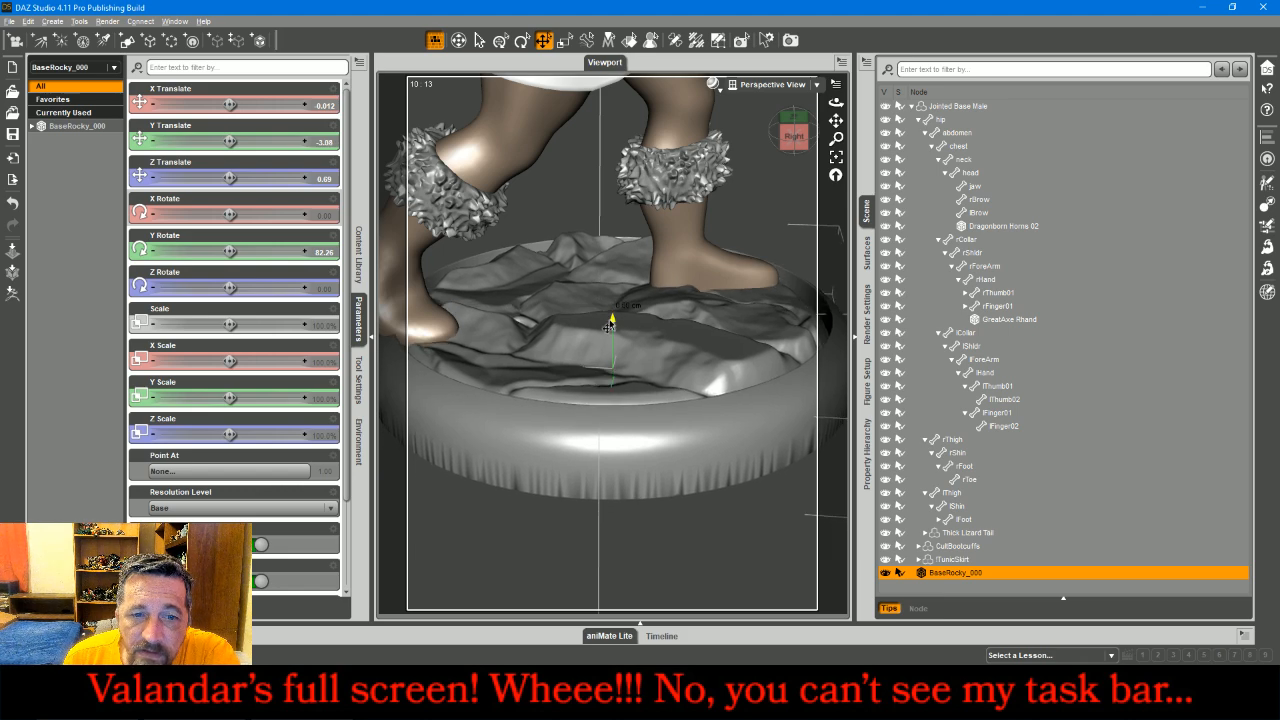
drag(801, 144, 874, 132)
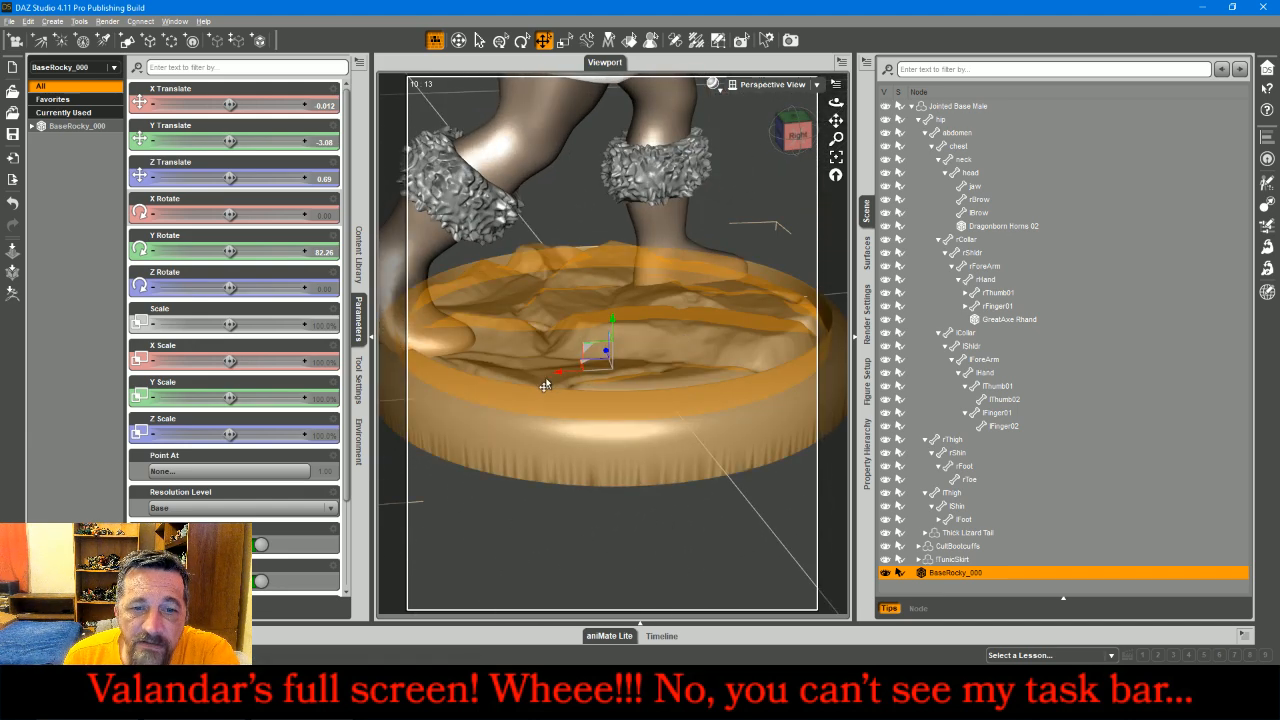
drag(557, 379, 595, 368)
mouse_move(798, 136)
mouse_down()
mouse_move(694, 140)
mouse_move(816, 154)
mouse_up()
click(836, 162)
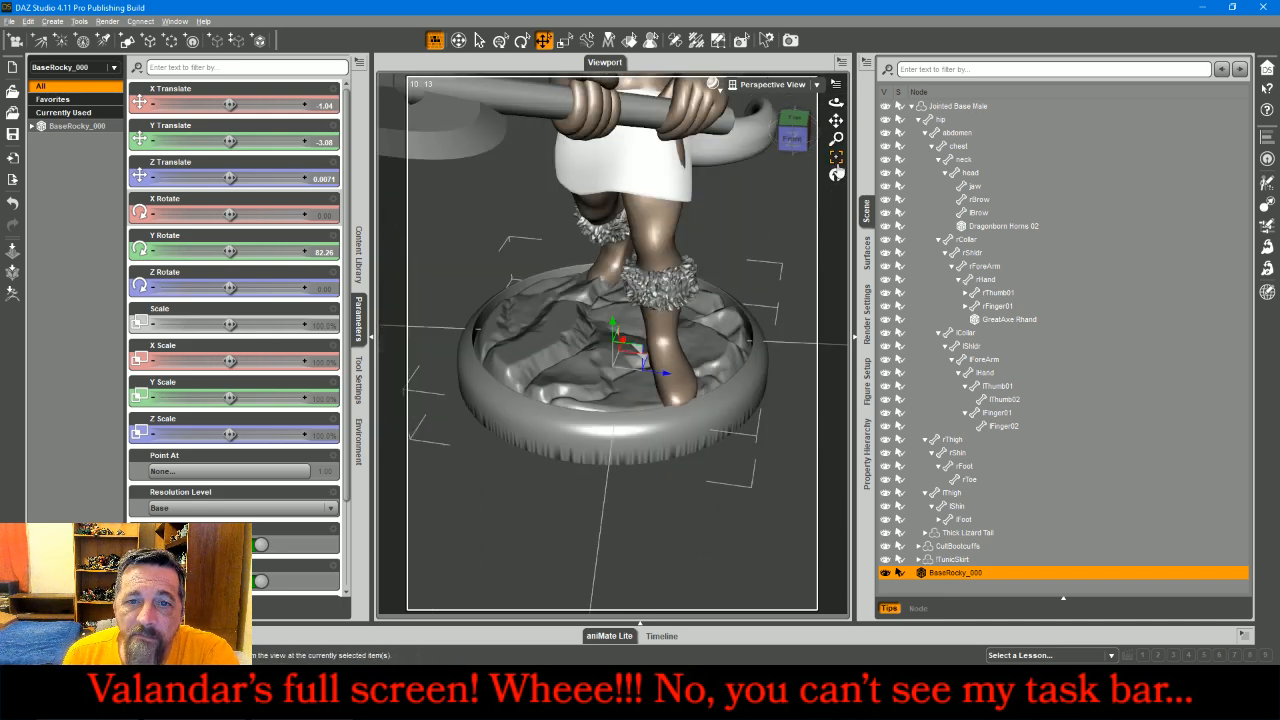
click(816, 190)
click(836, 160)
mouse_move(794, 138)
mouse_down()
mouse_move(886, 104)
mouse_move(800, 100)
mouse_move(806, 143)
mouse_up()
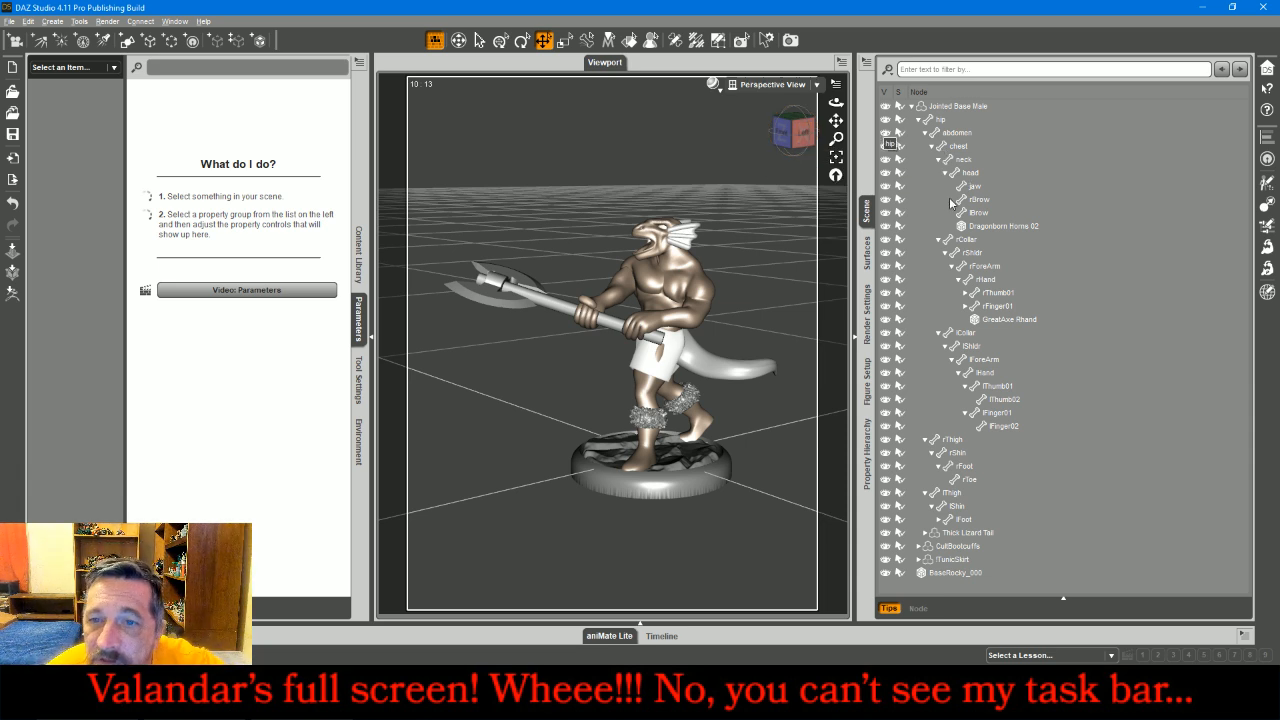
- Hide the dragonborn horns, great axe, lizard tail, boot cuffs, tunic skirt and rocky base so only the body is shown
click(886, 227)
click(886, 320)
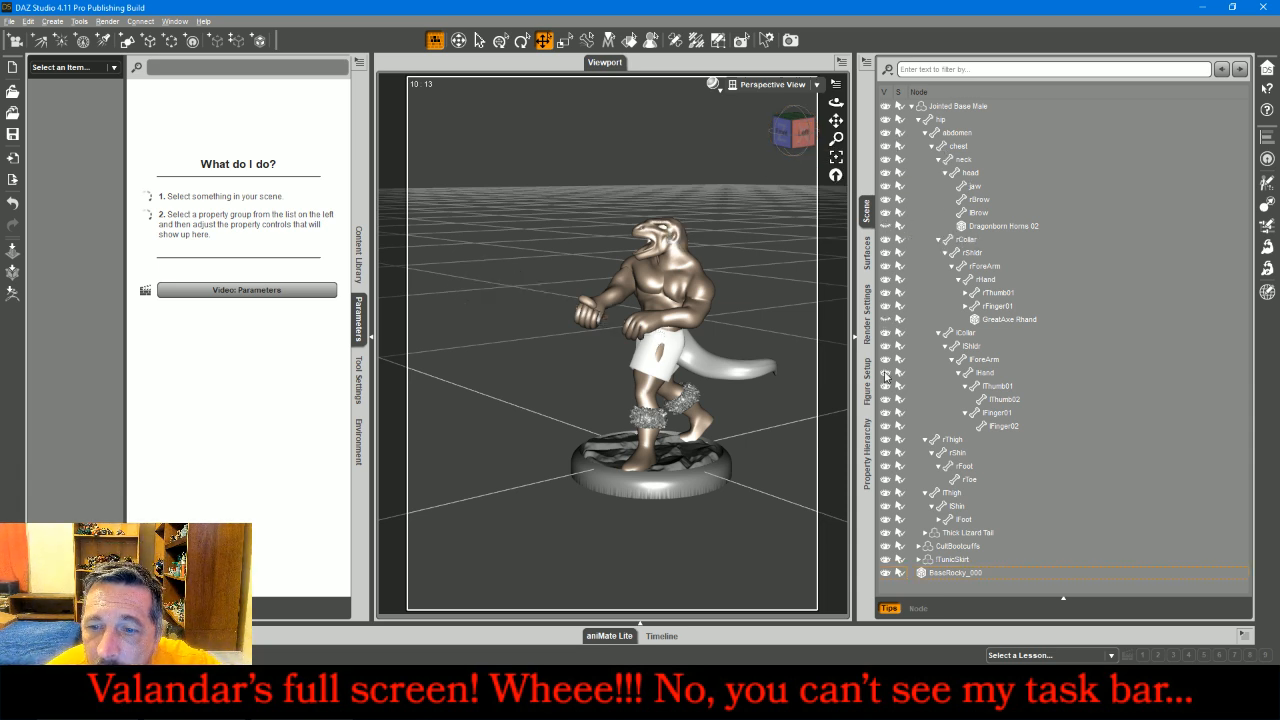
click(885, 534)
click(885, 547)
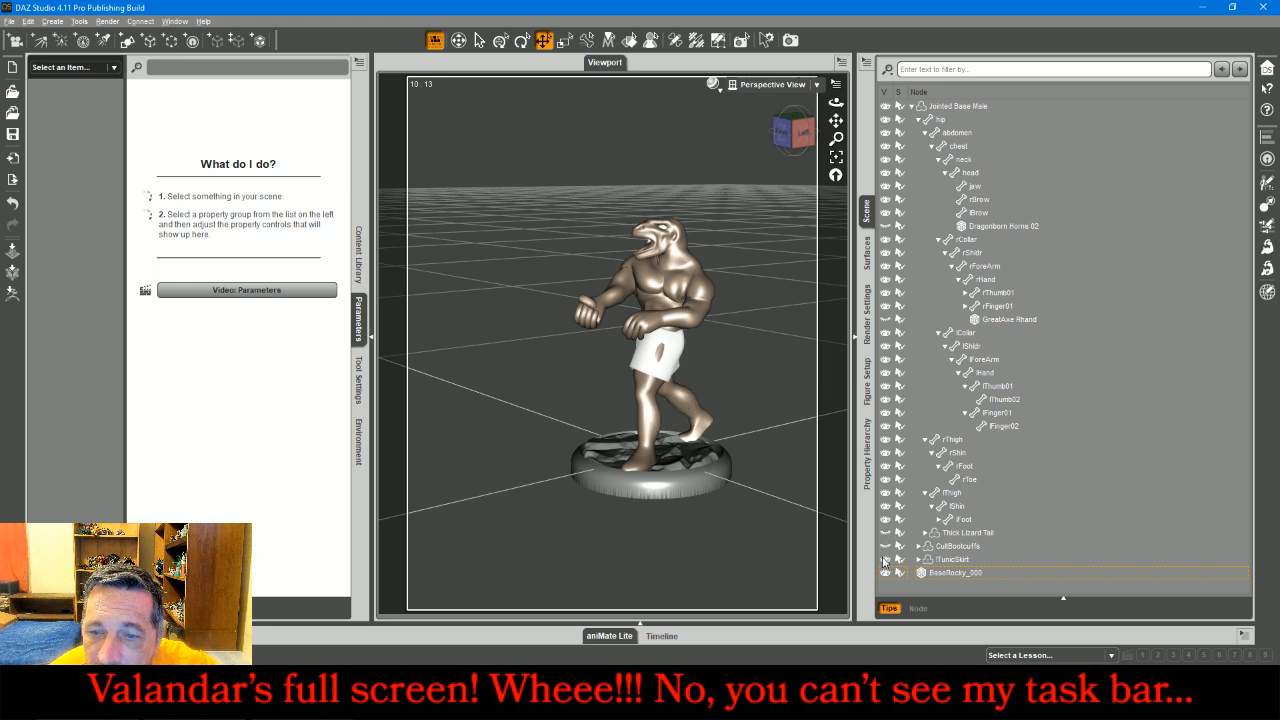
click(884, 560)
click(885, 573)
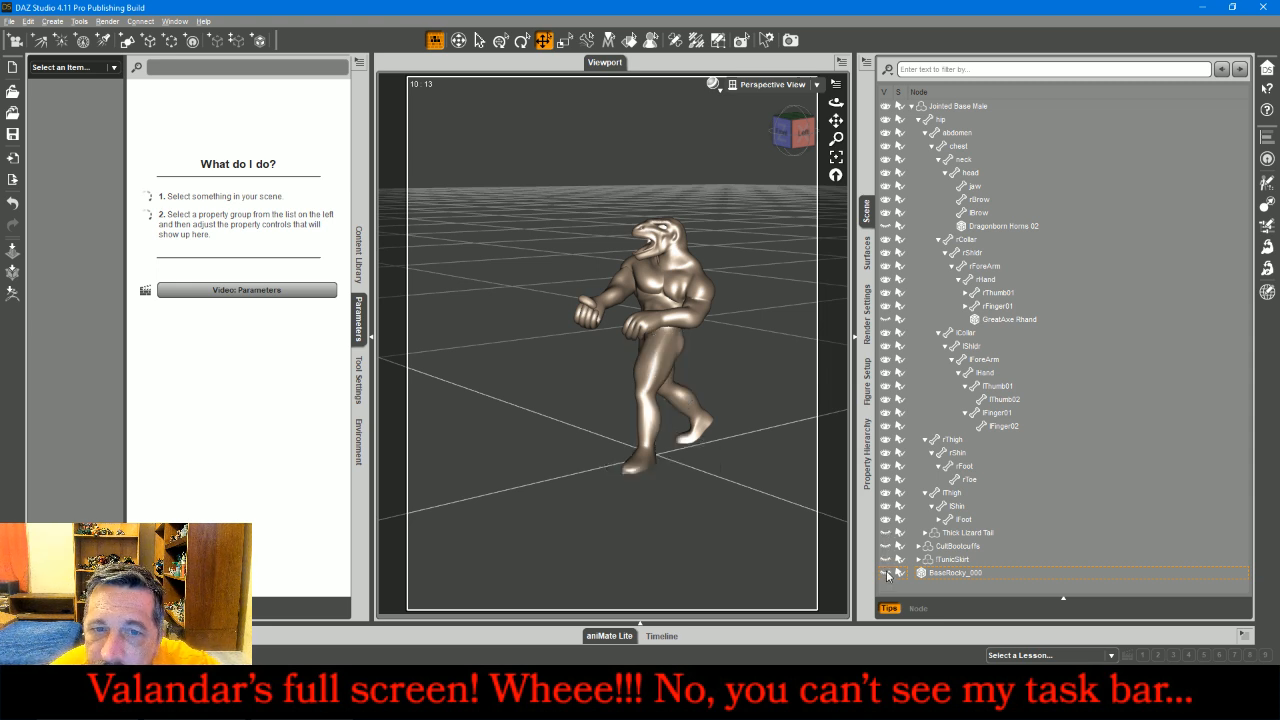
click(787, 135)
mouse_move(797, 137)
mouse_down()
mouse_move(862, 137)
mouse_move(797, 137)
mouse_up()
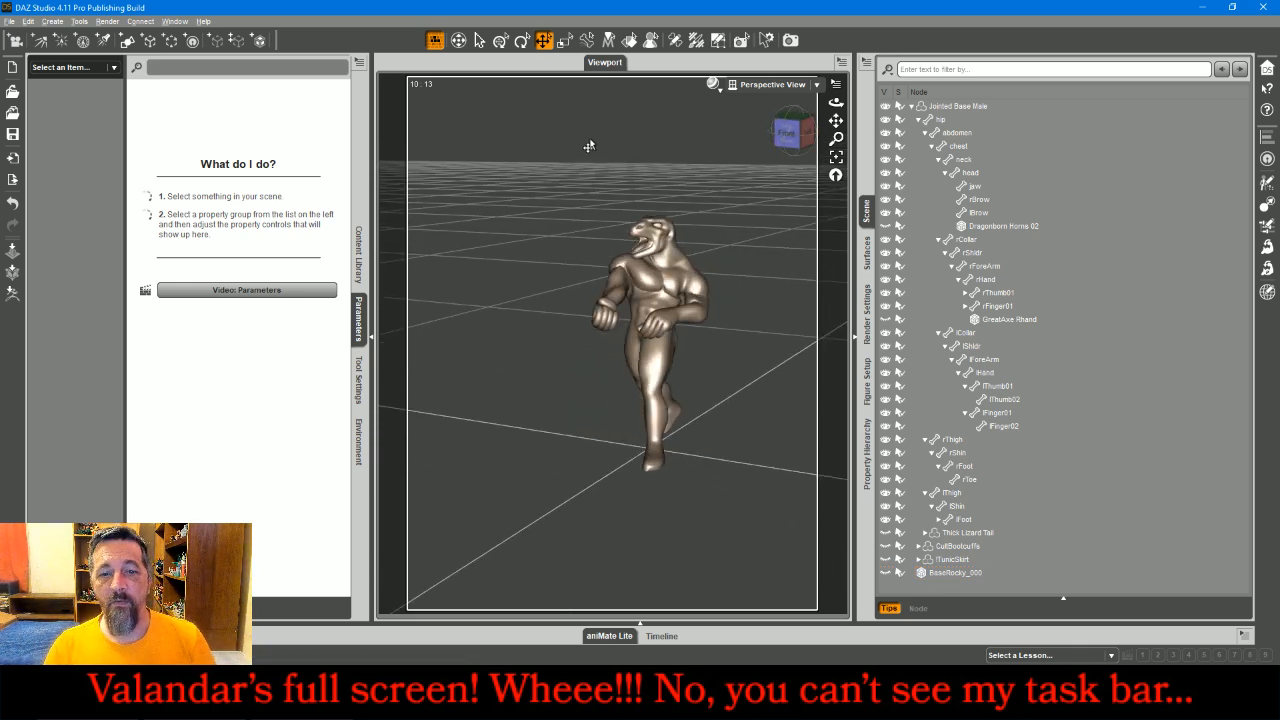
- Start a file export and create and open a new folder named DBBar inside BroadcastMiniatures\New
click(9, 21)
click(44, 180)
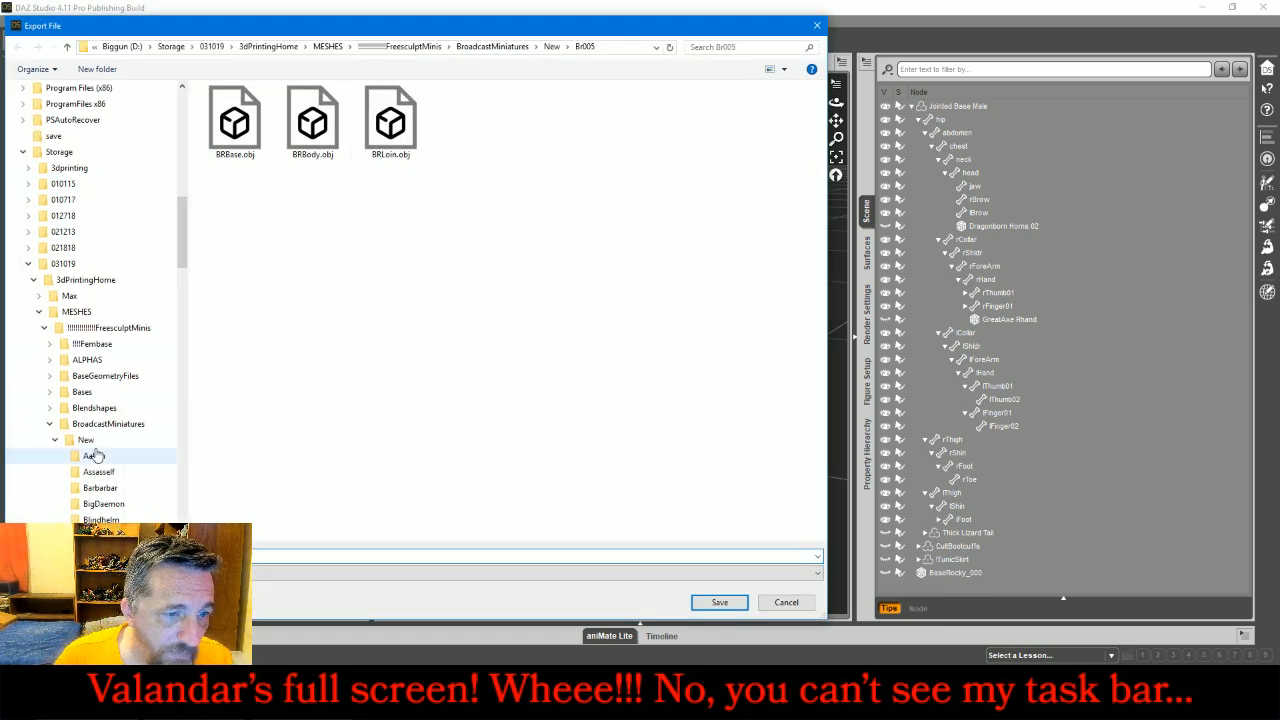
click(99, 440)
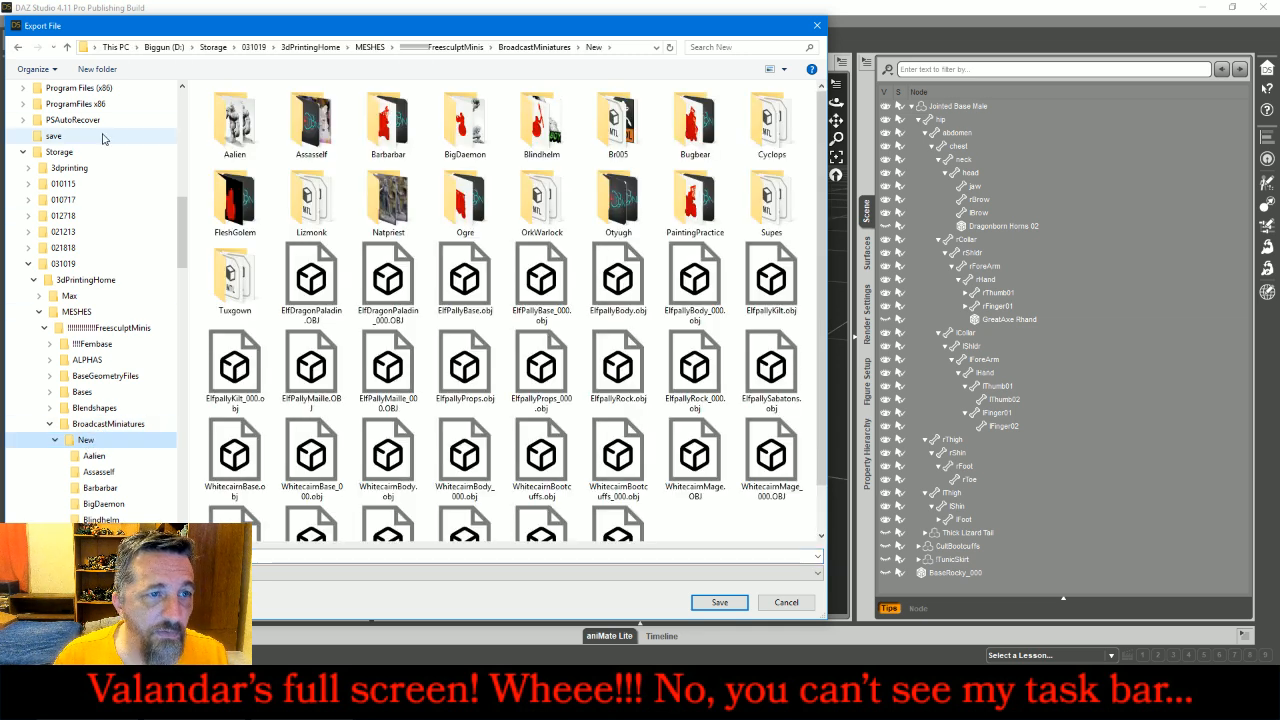
click(92, 69)
text(DBBar)
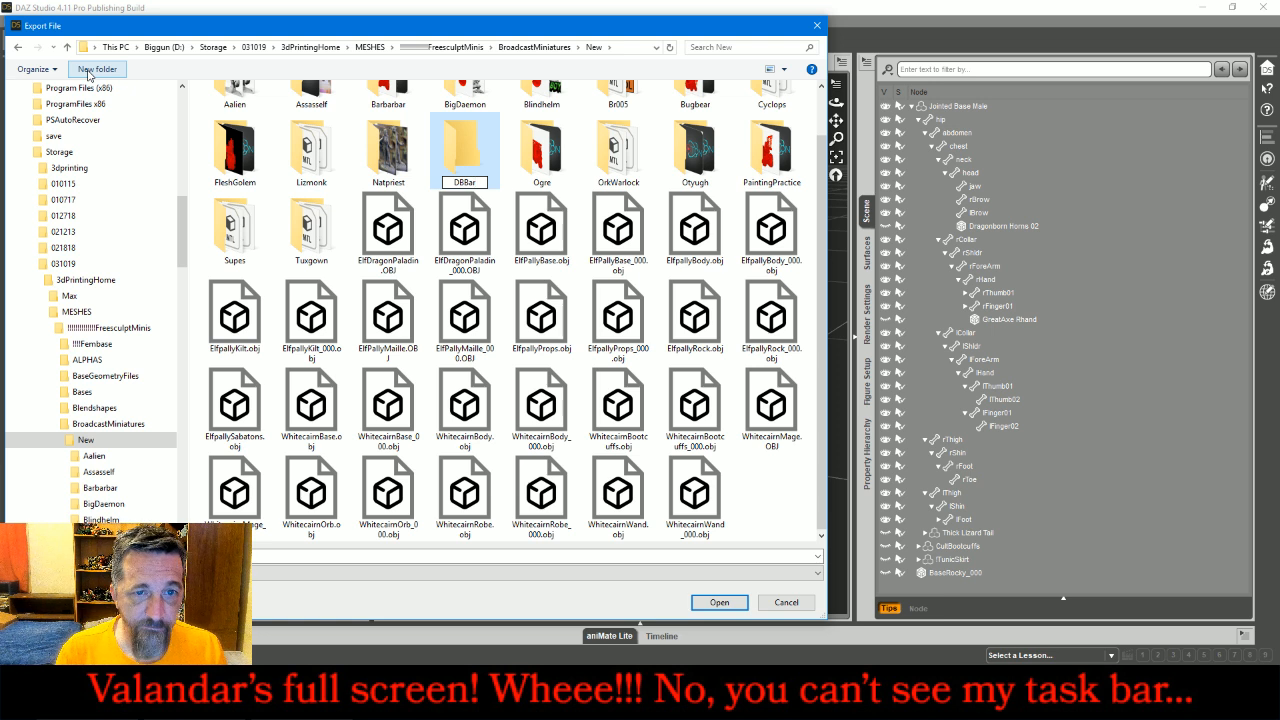
key(Return)
key(Return)
- Export the visible body to the DBBar folder as DBBody.obj, accepting the OBJ options at 100% scale
click(294, 559)
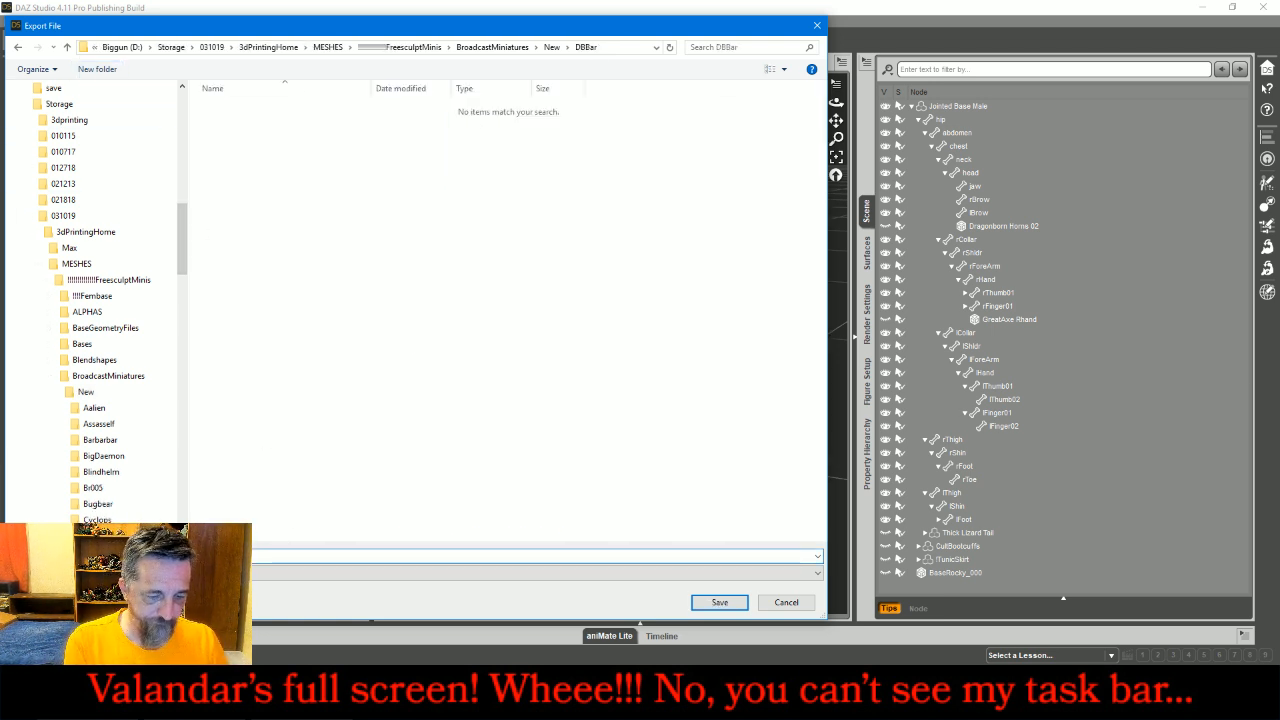
key(Return)
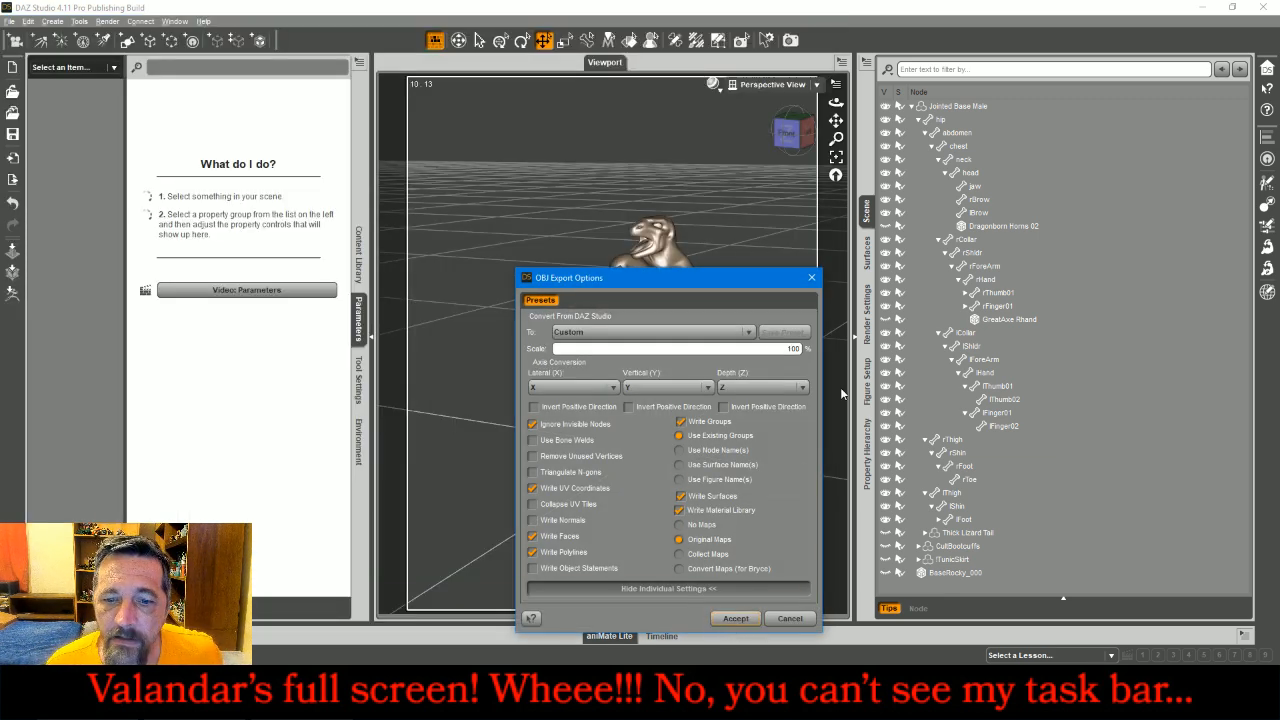
click(735, 618)
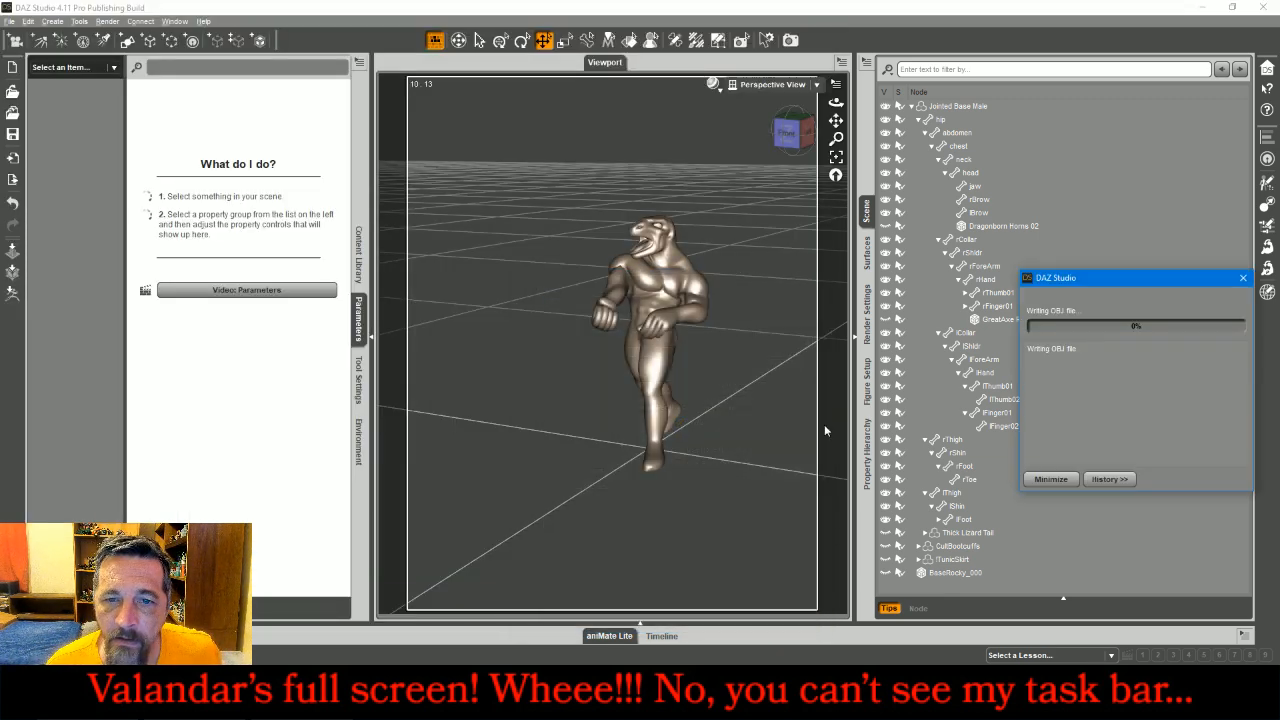
- Hide the Jointed Base Male, show only the dragonborn horns and export them to the DBBar folder as BDHorns.obj
click(885, 106)
click(885, 226)
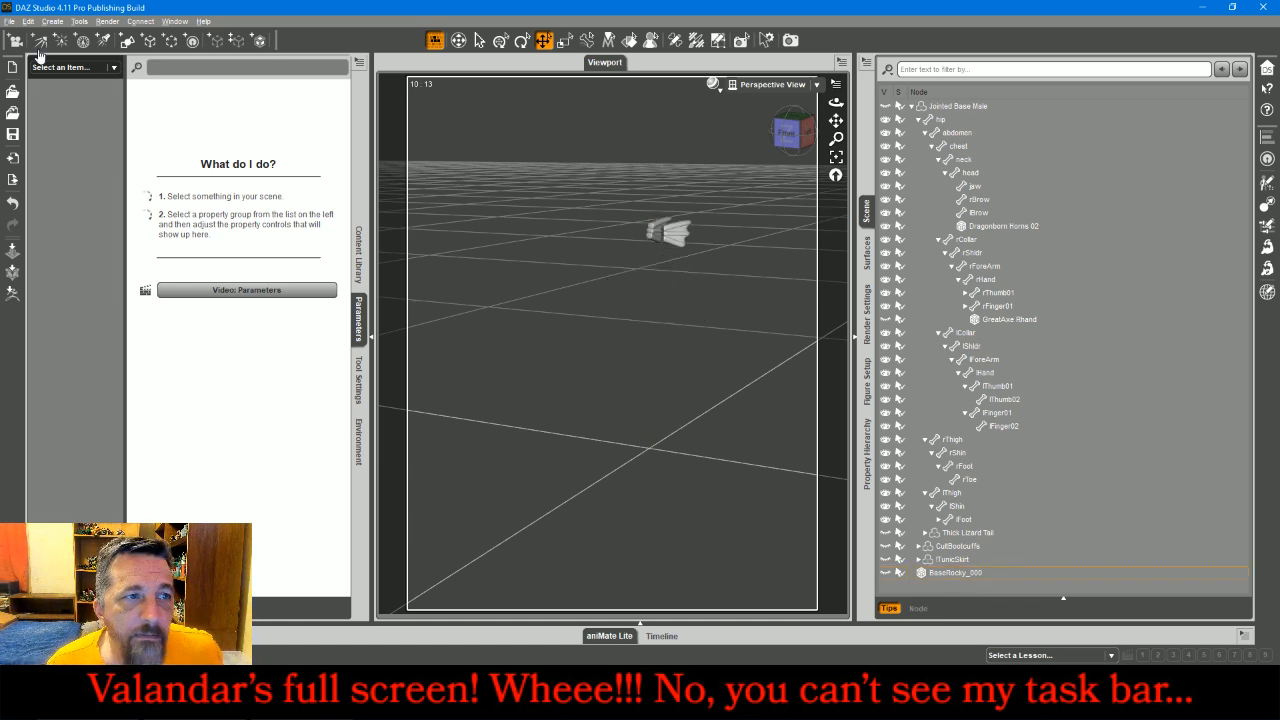
click(9, 21)
click(40, 178)
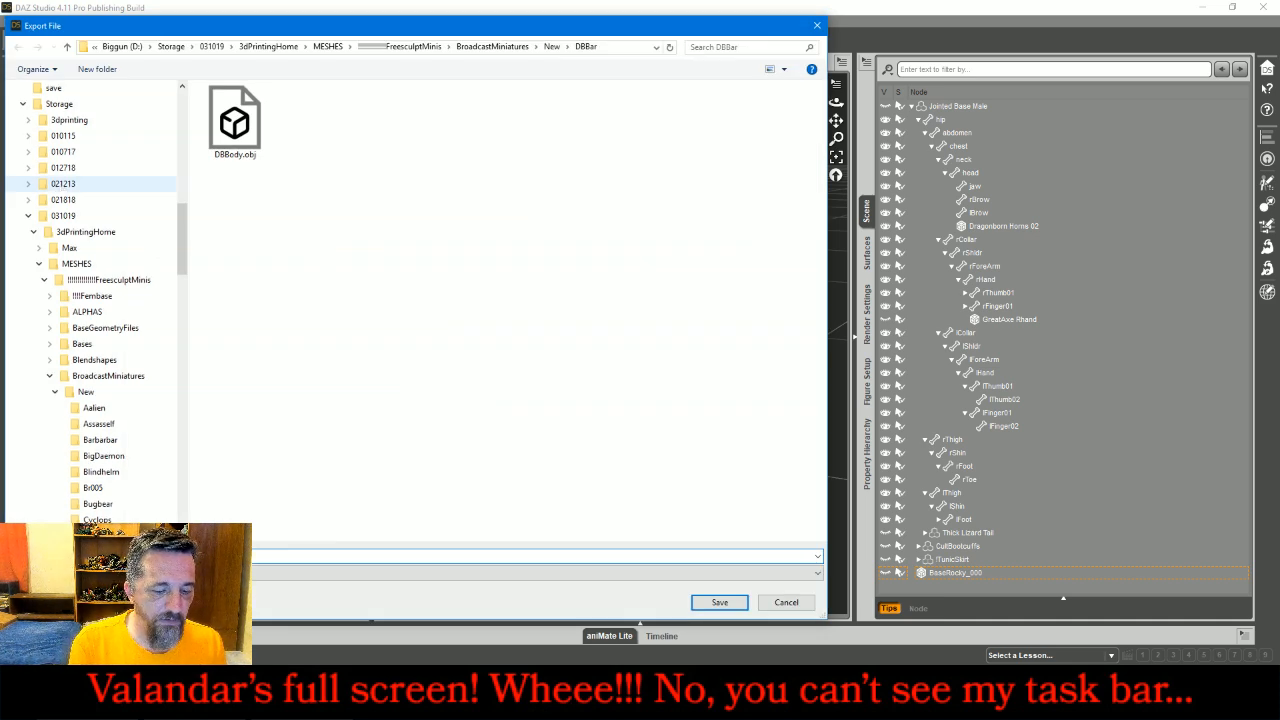
key(Return)
key(Return)
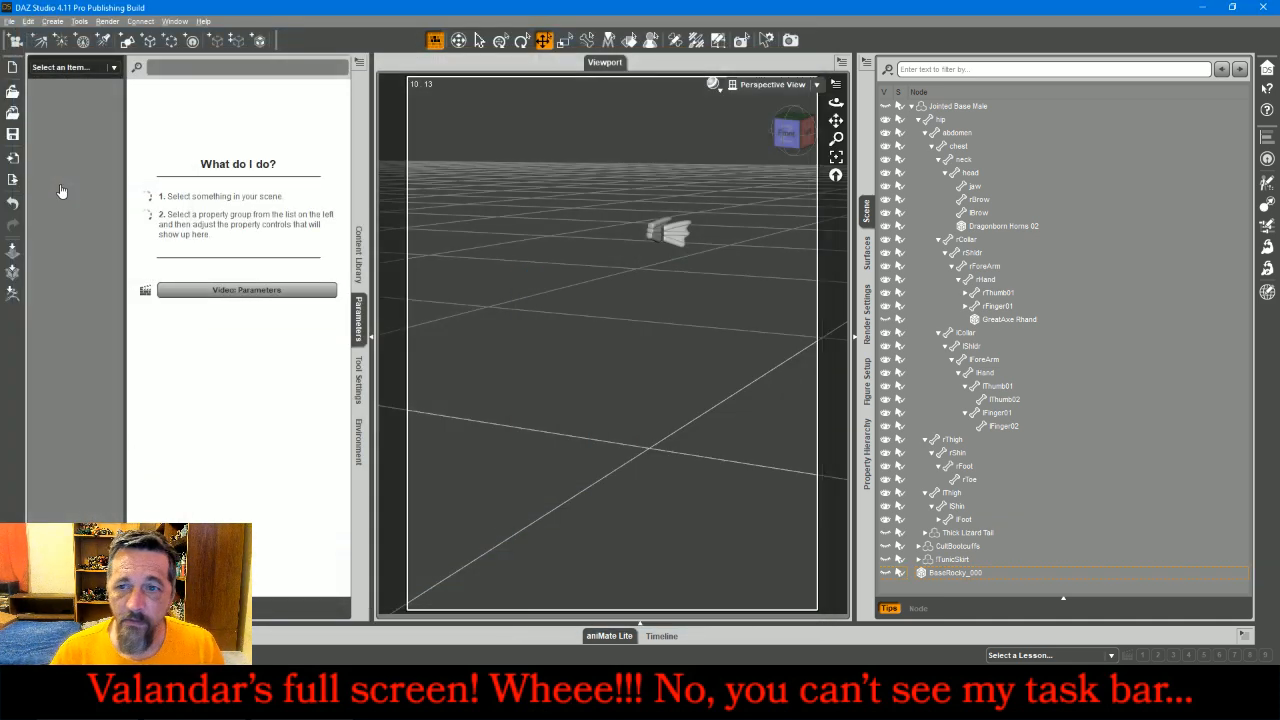
- Swap visibility from the horns to the great axe and export it to the DBBar folder as DBAxe.obj
click(885, 227)
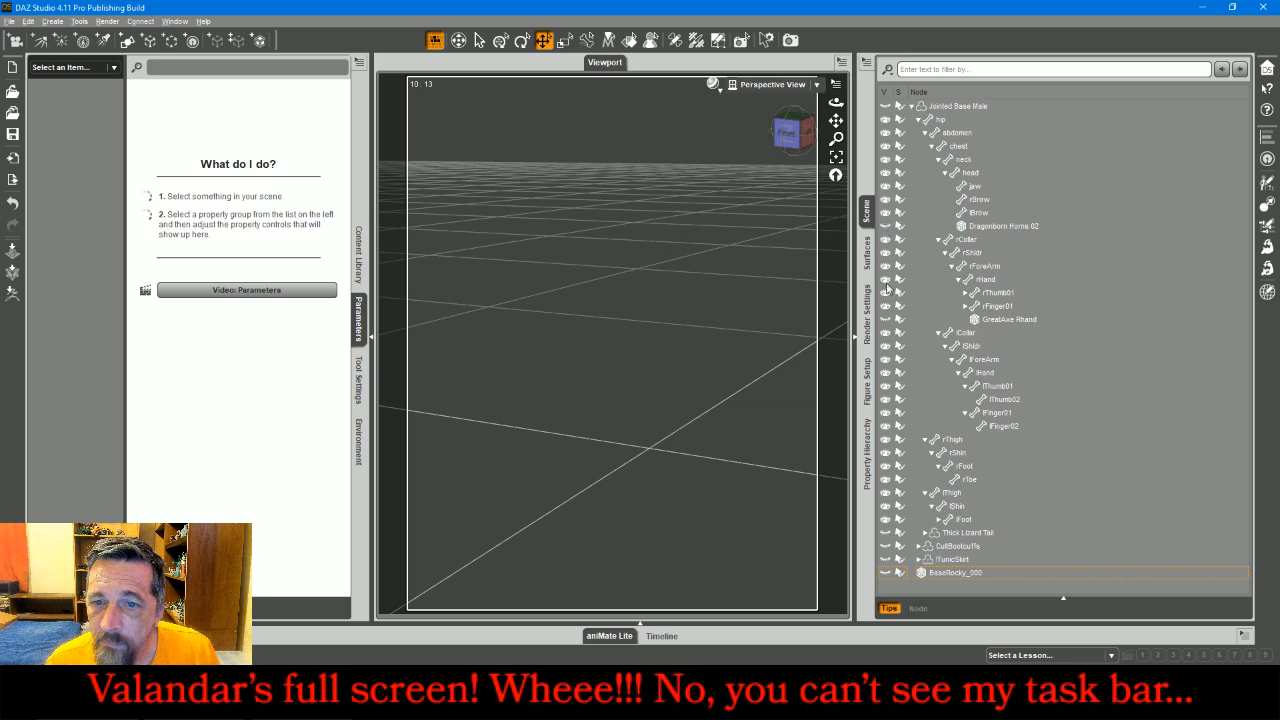
click(886, 319)
click(10, 21)
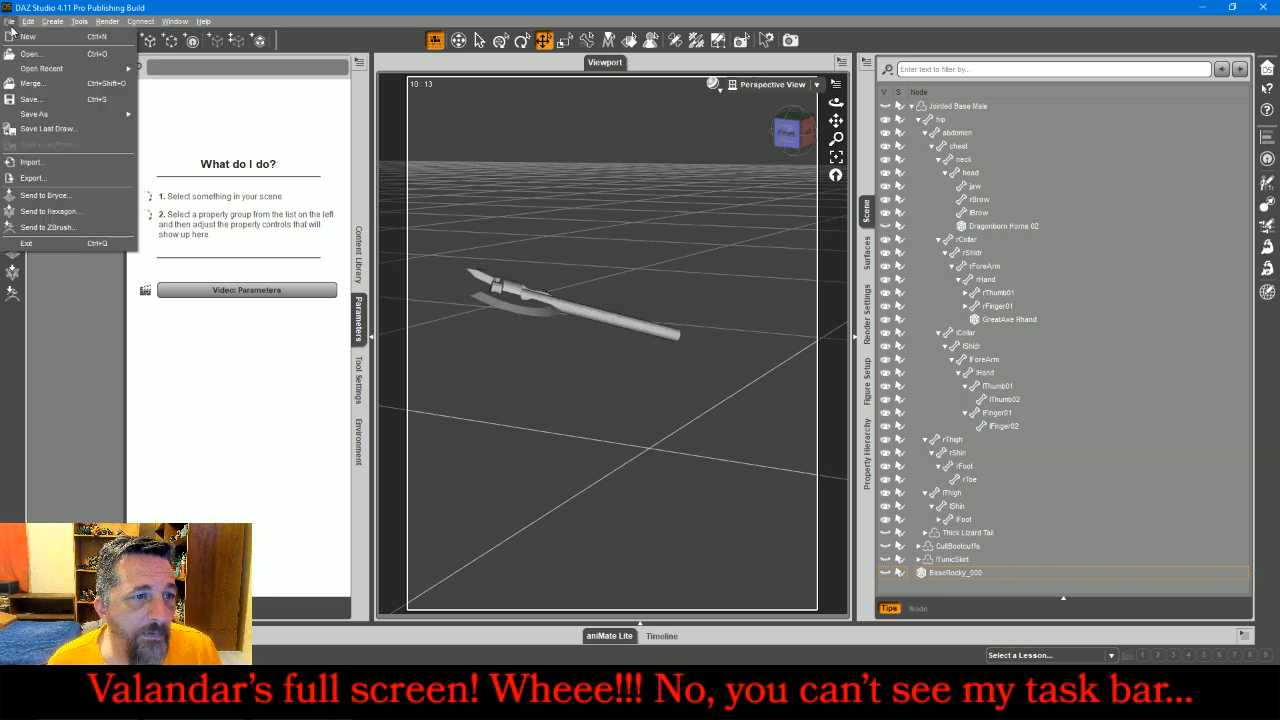
click(43, 172)
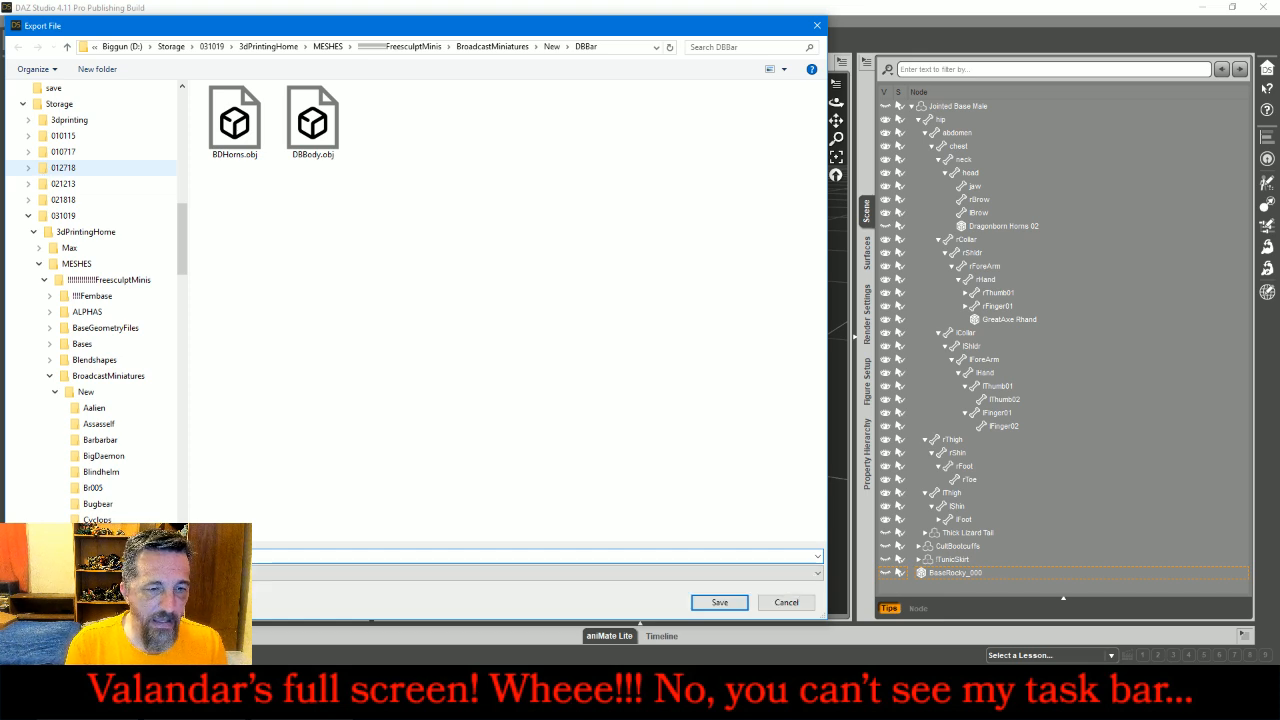
key(Return)
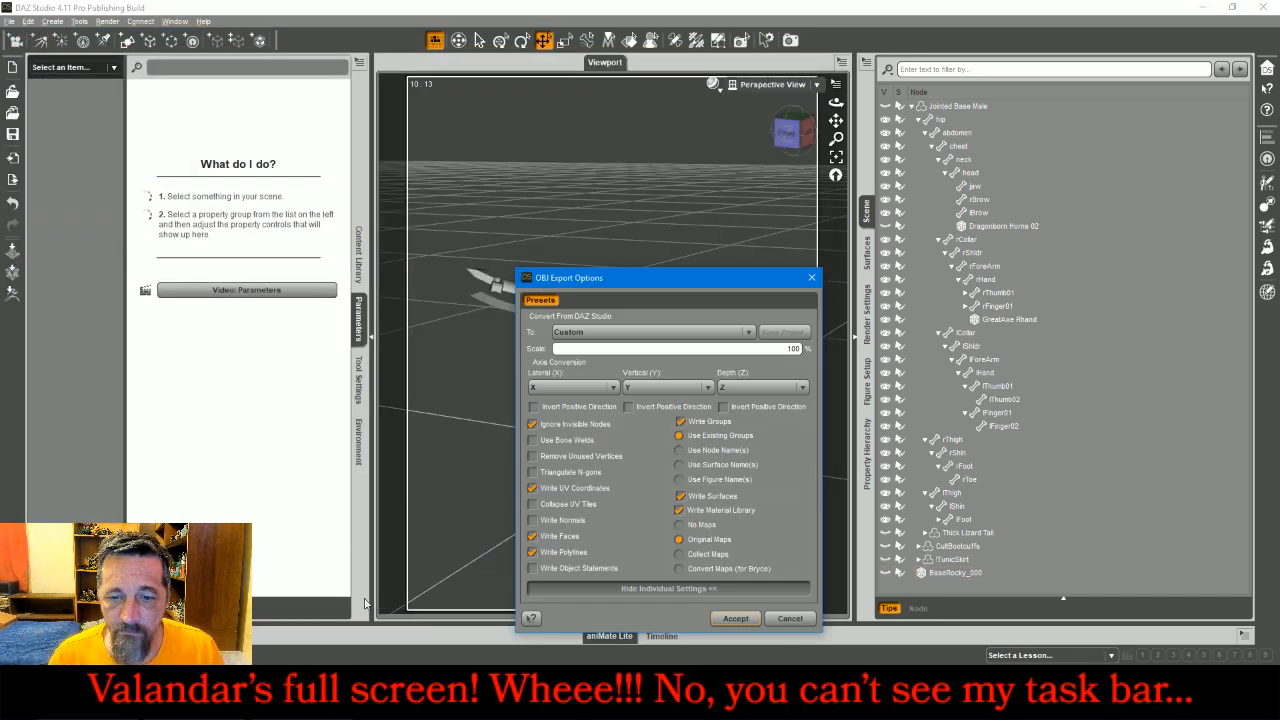
click(722, 620)
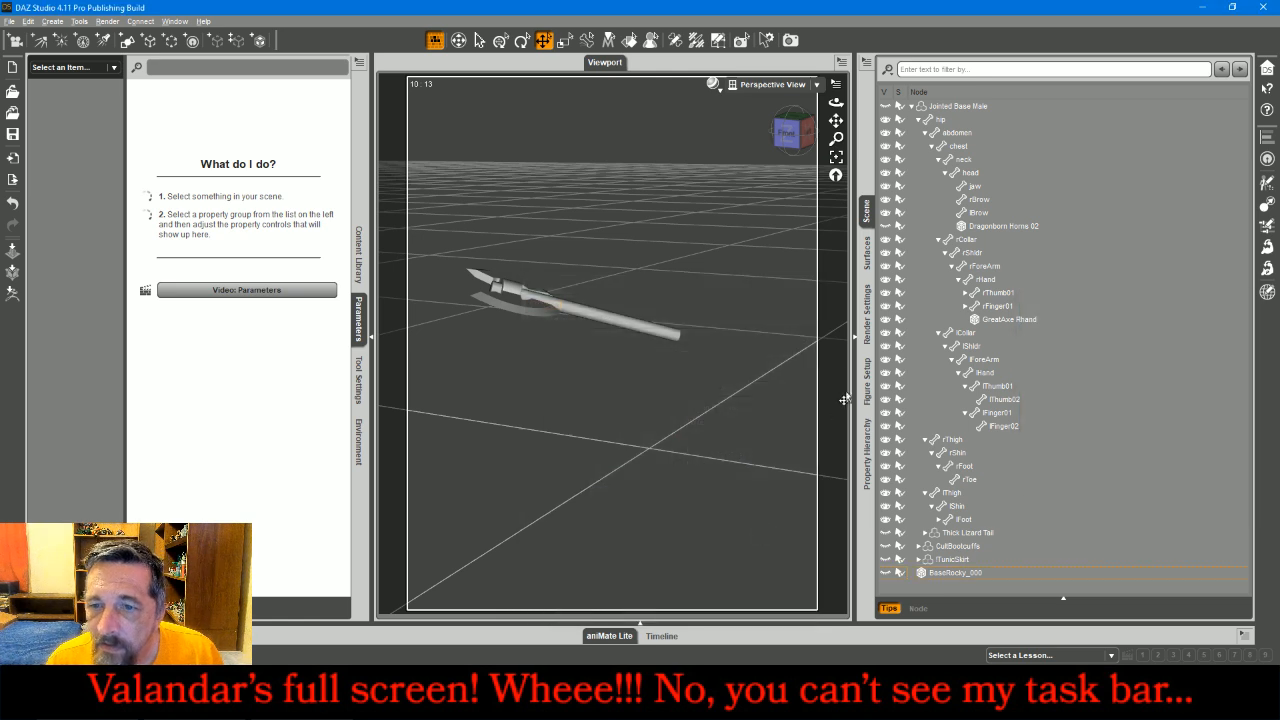
- Swap visibility from the great axe to the thick lizard tail and export it to the DBBar folder as DBTail.obj
click(885, 320)
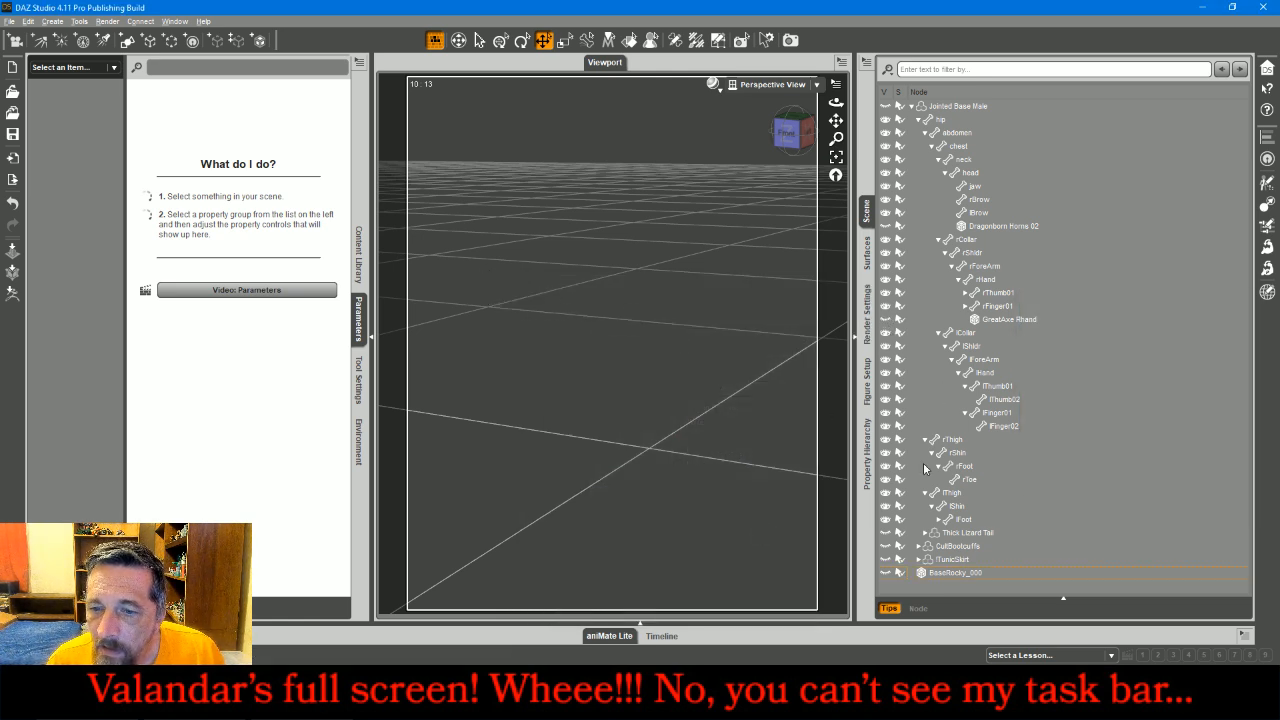
click(886, 534)
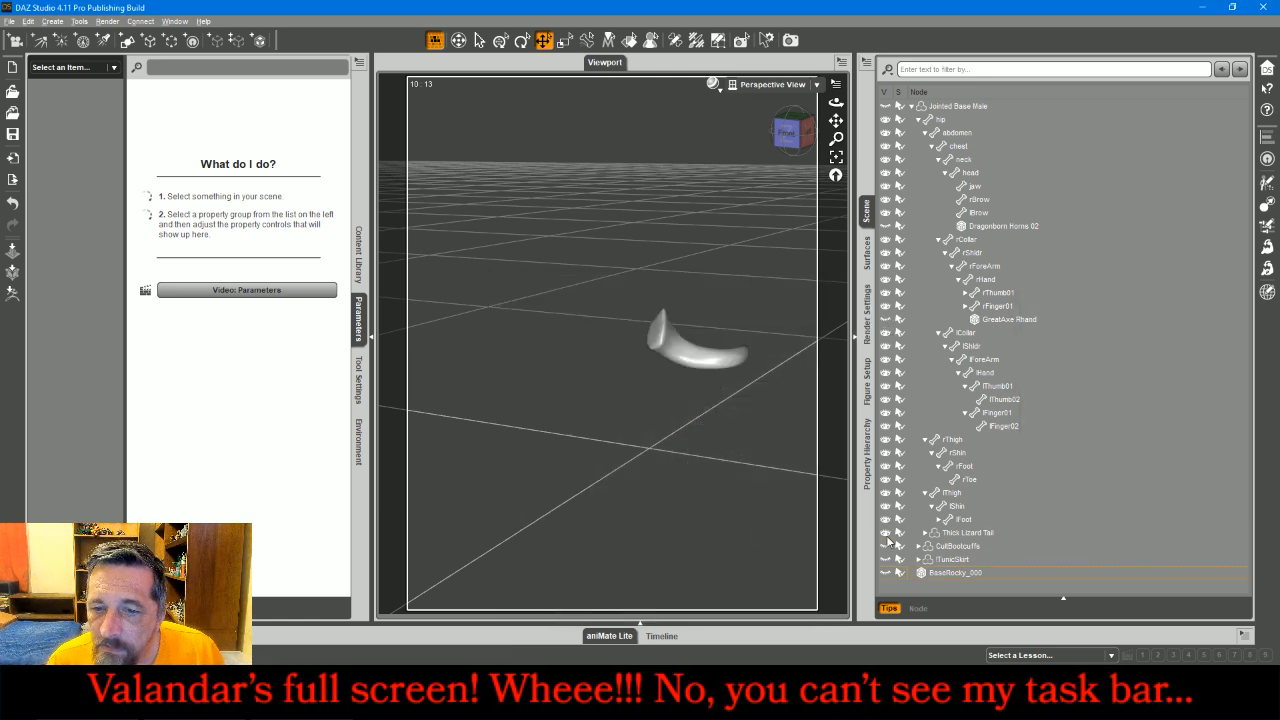
click(28, 21)
click(44, 178)
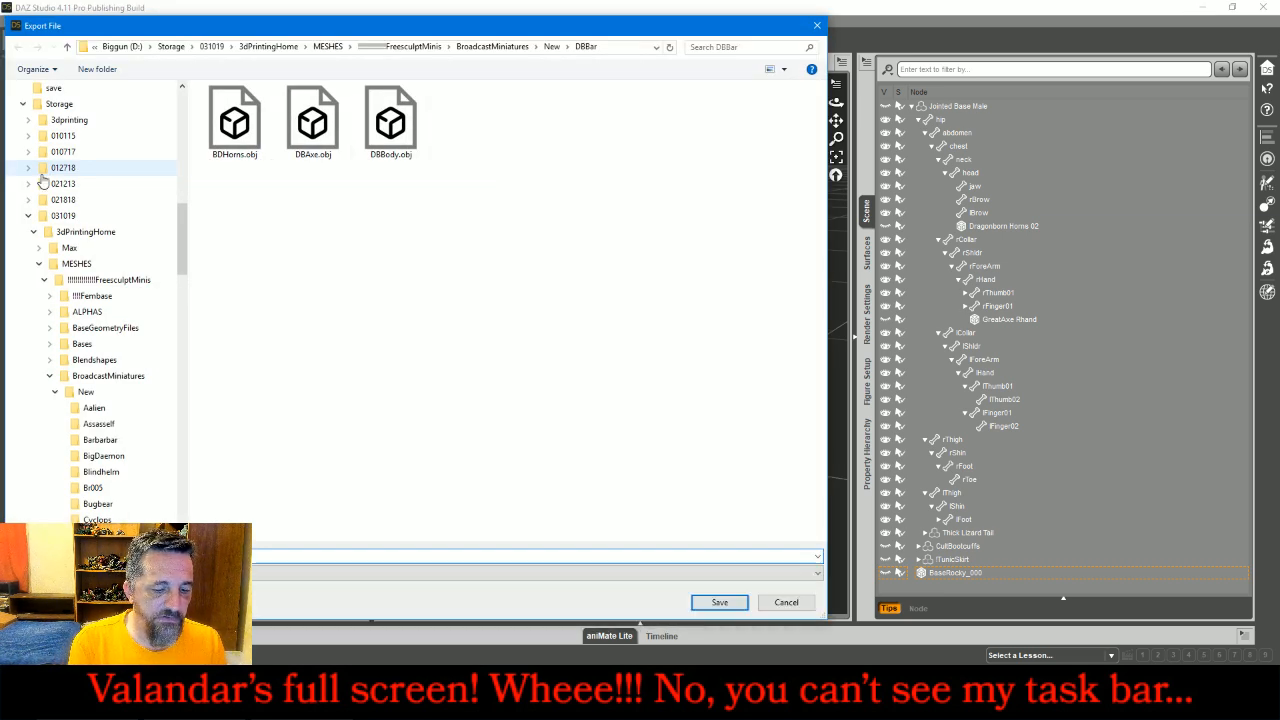
key(Return)
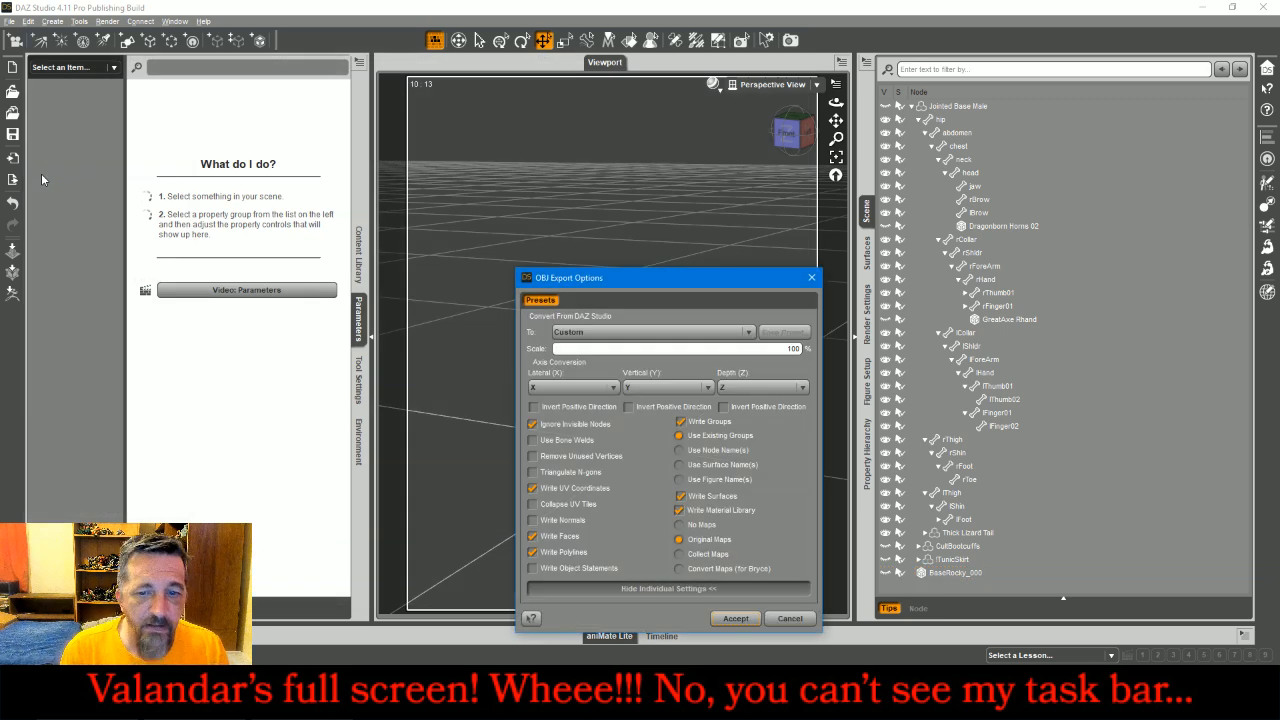
key(Return)
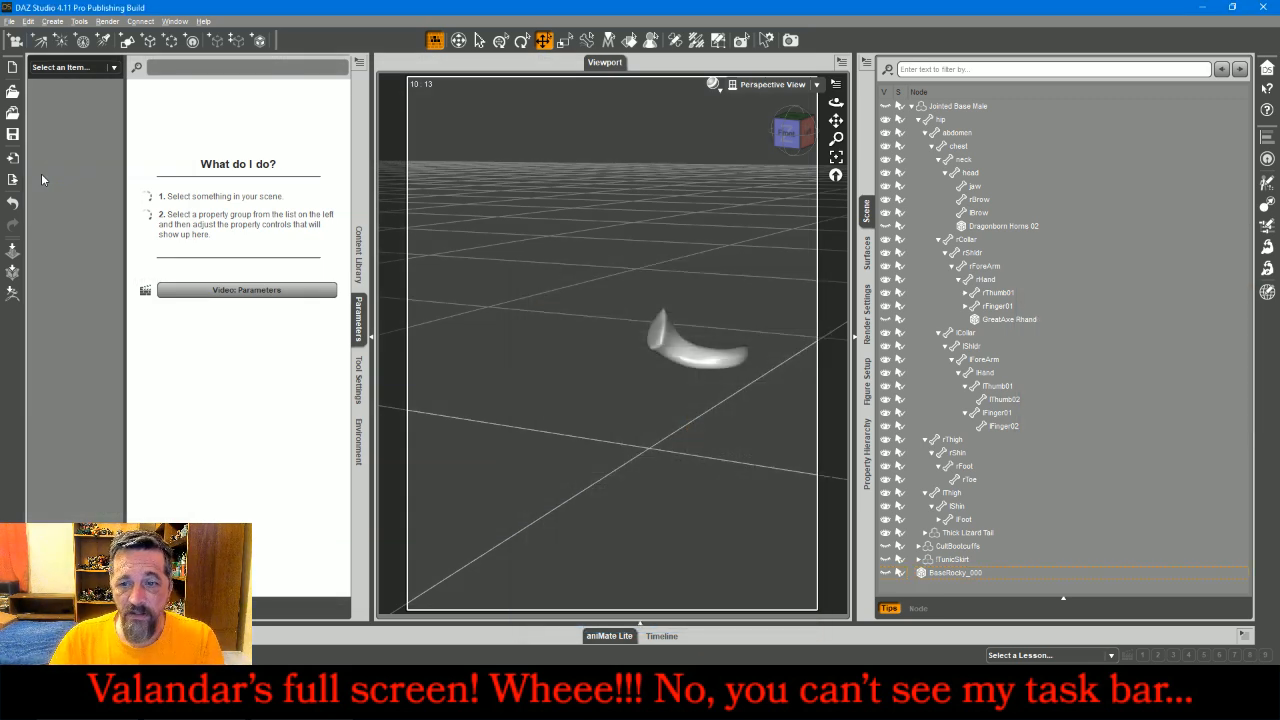
- Swap visibility from the tail to the boot cuffs and export them to the DBBar folder as DBBootcuffs.obj
click(885, 533)
click(885, 546)
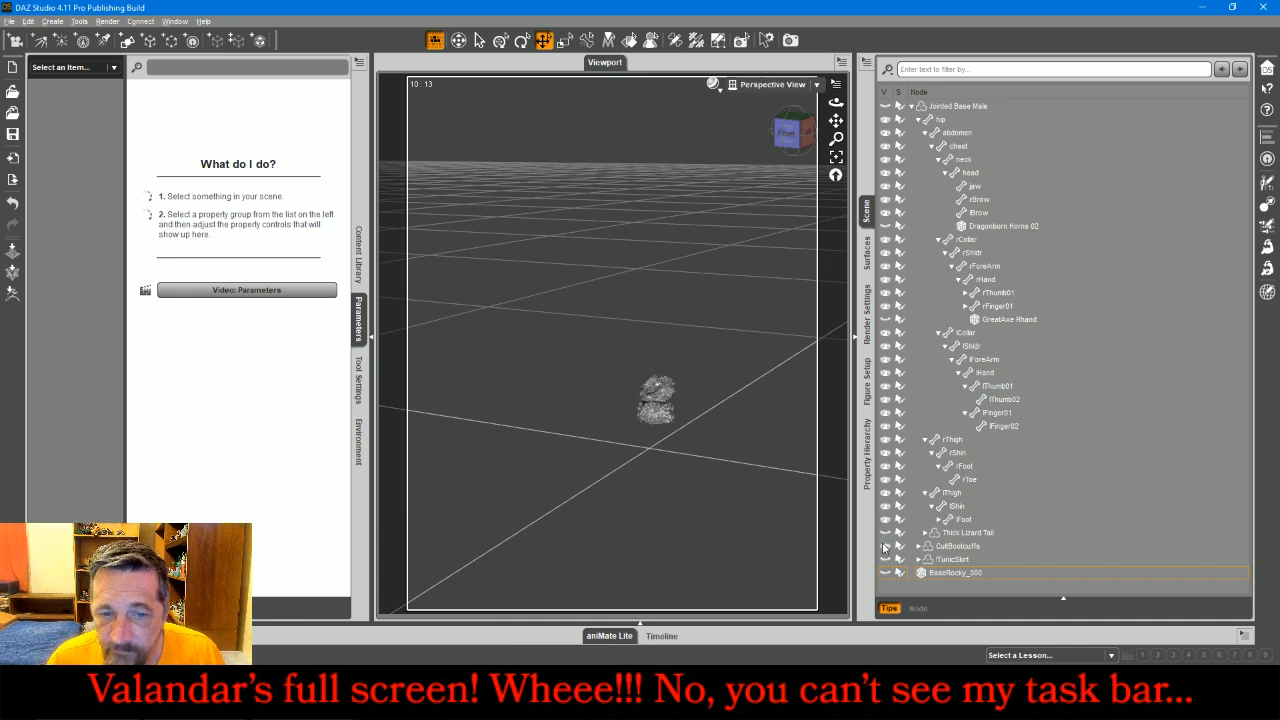
click(9, 21)
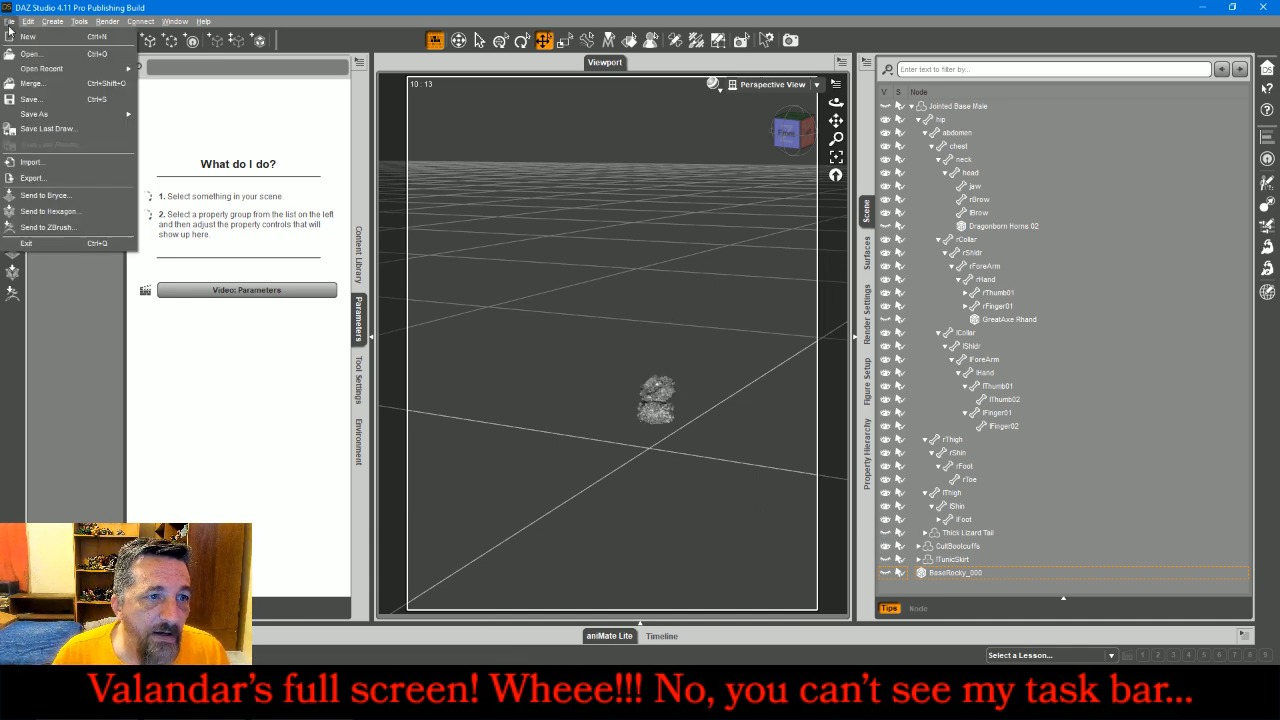
click(45, 168)
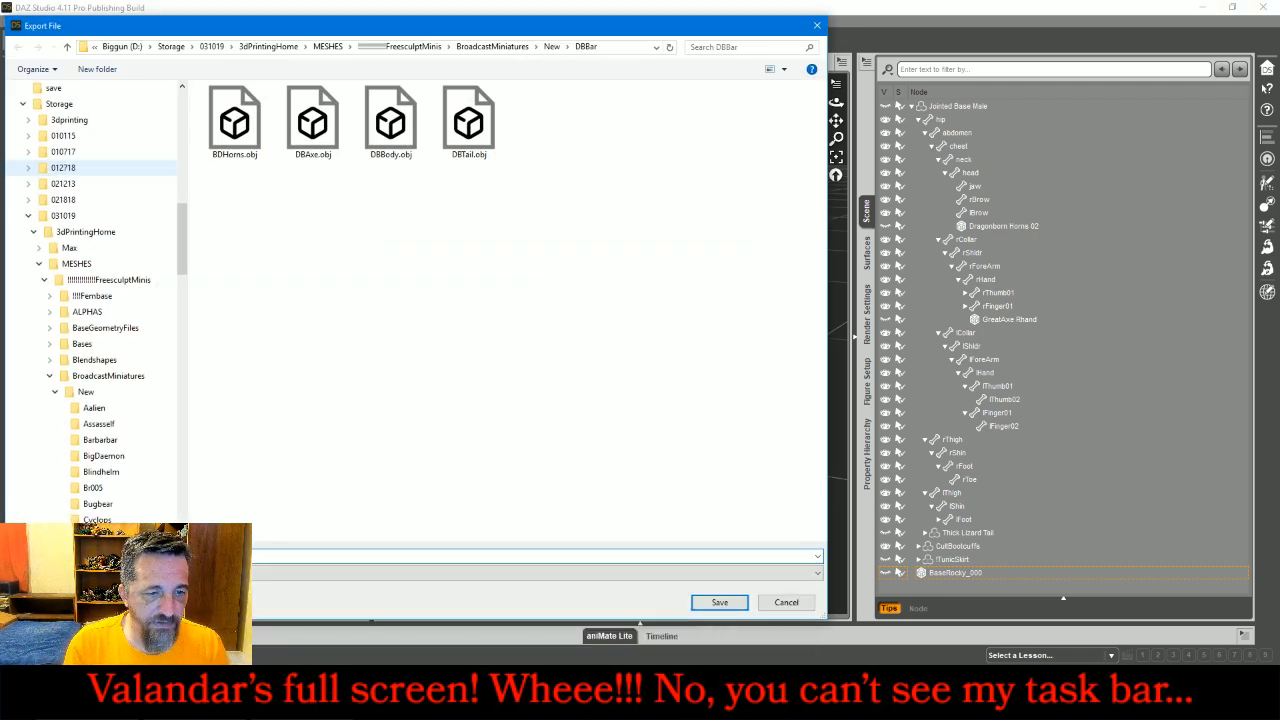
key(Return)
key(Return)
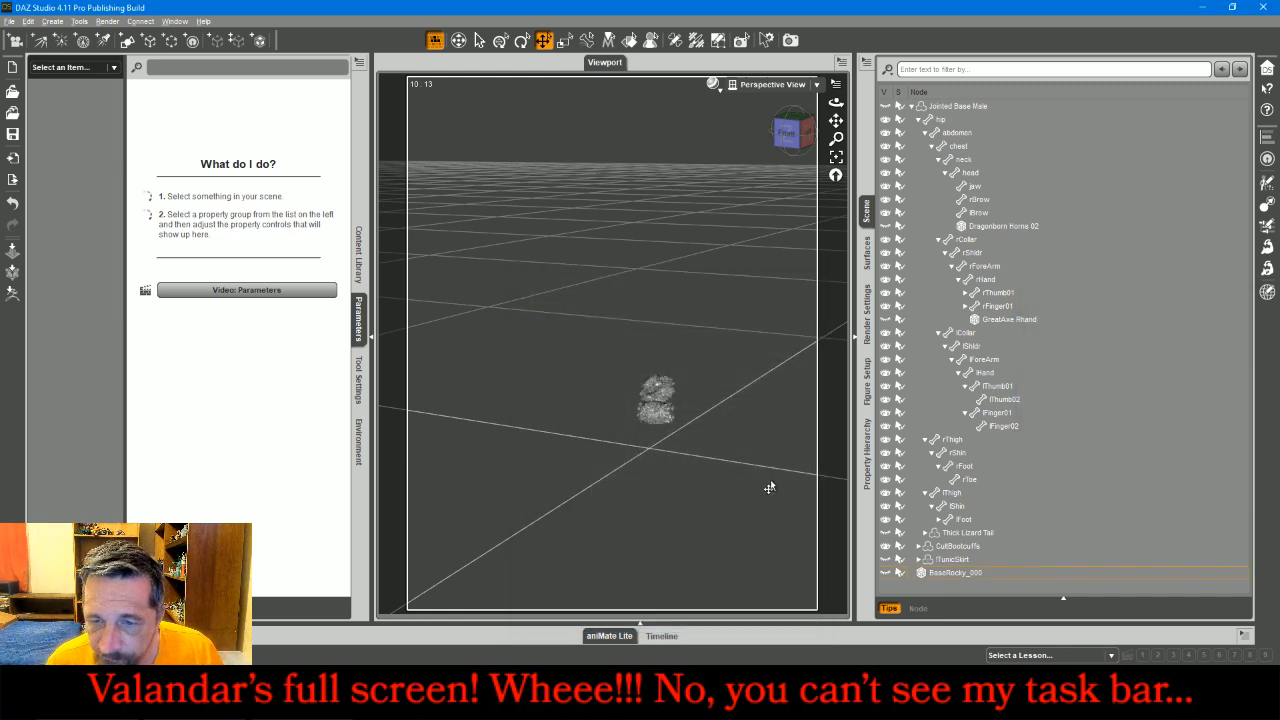
- Swap visibility from the boot cuffs to the tunic skirt and export it as an OBJ file to the DBBar folder
click(882, 547)
click(883, 558)
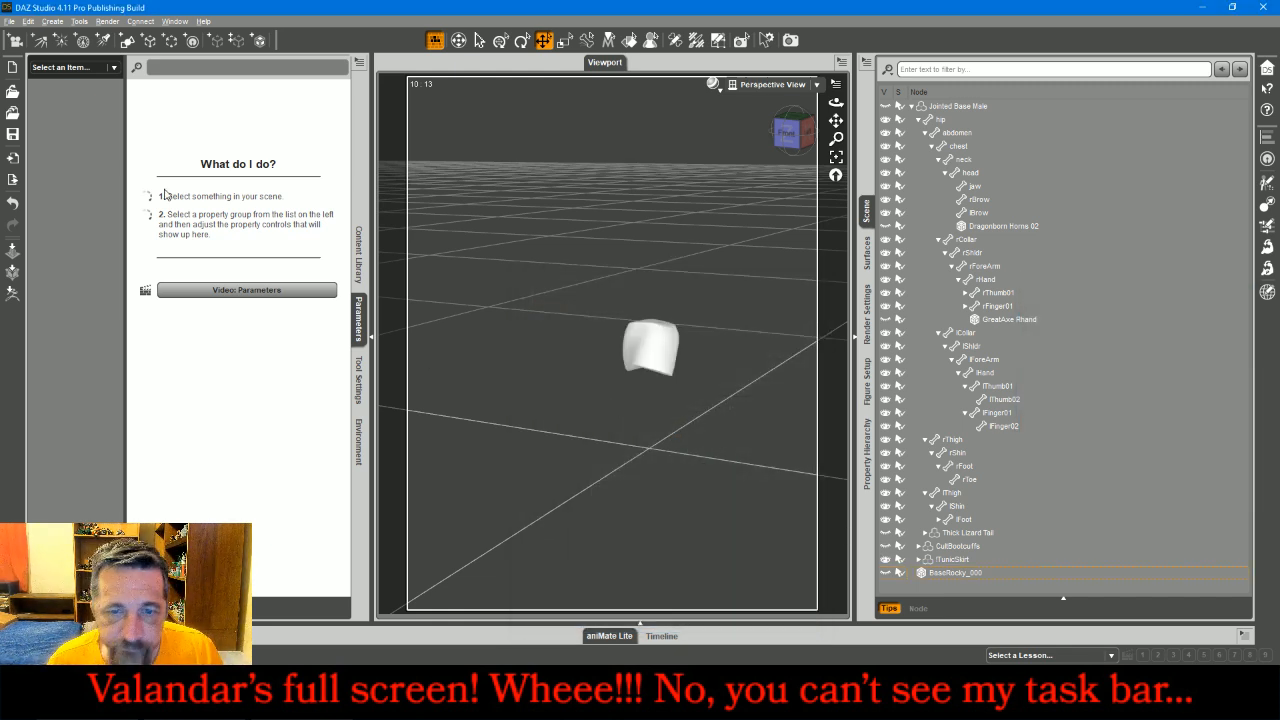
click(10, 22)
click(57, 177)
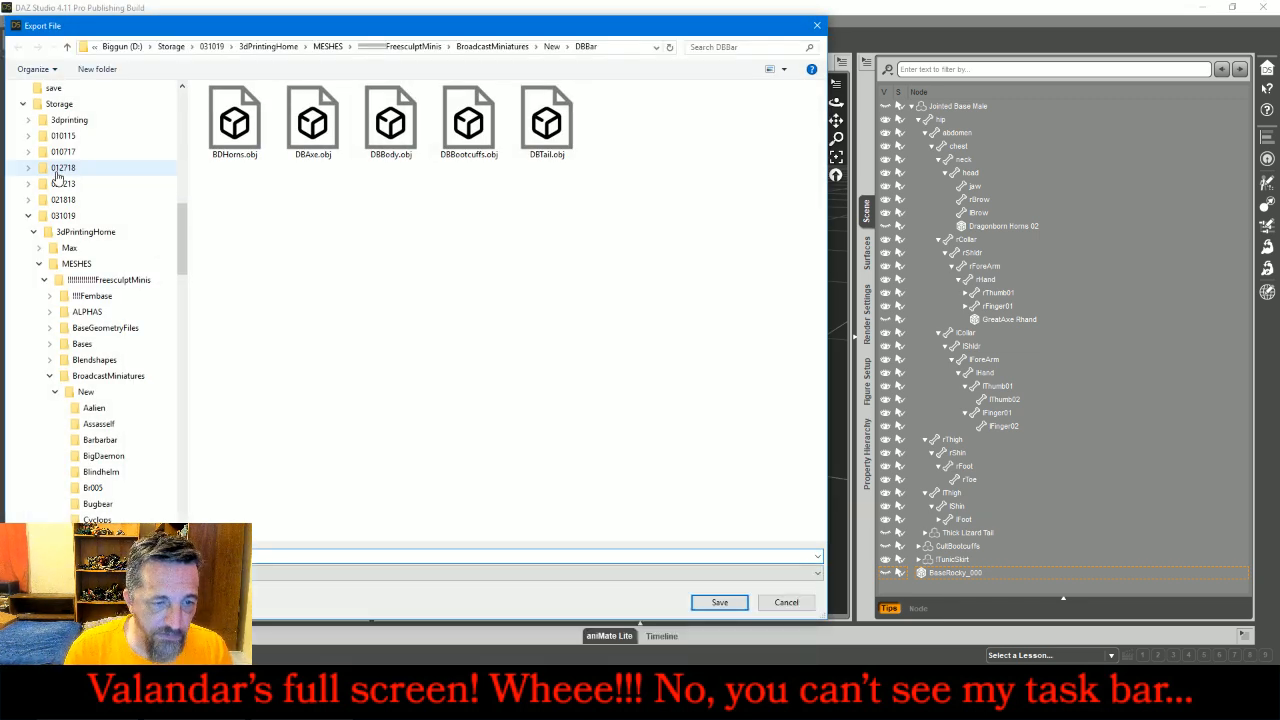
key(Return)
key(Return)
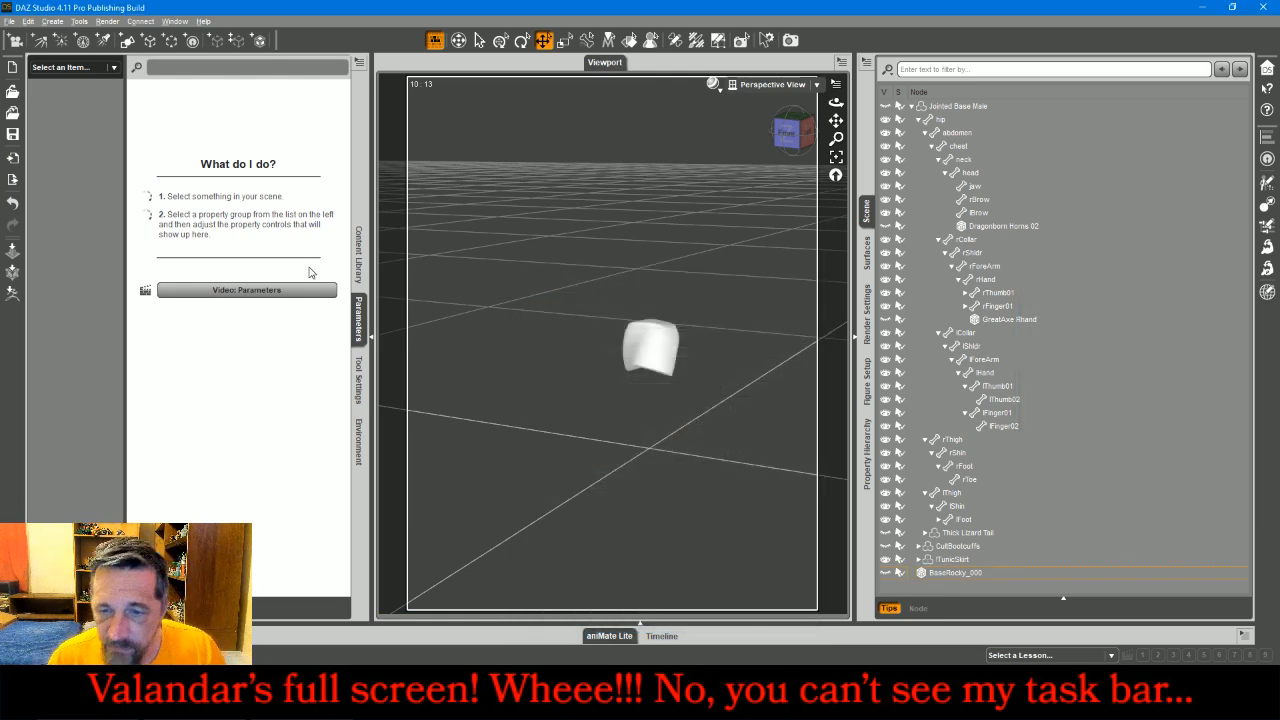
- Swap visibility from the tunic skirt to the rocky base and export it to the DBBar folder as DBBase.obj
drag(885, 561, 885, 572)
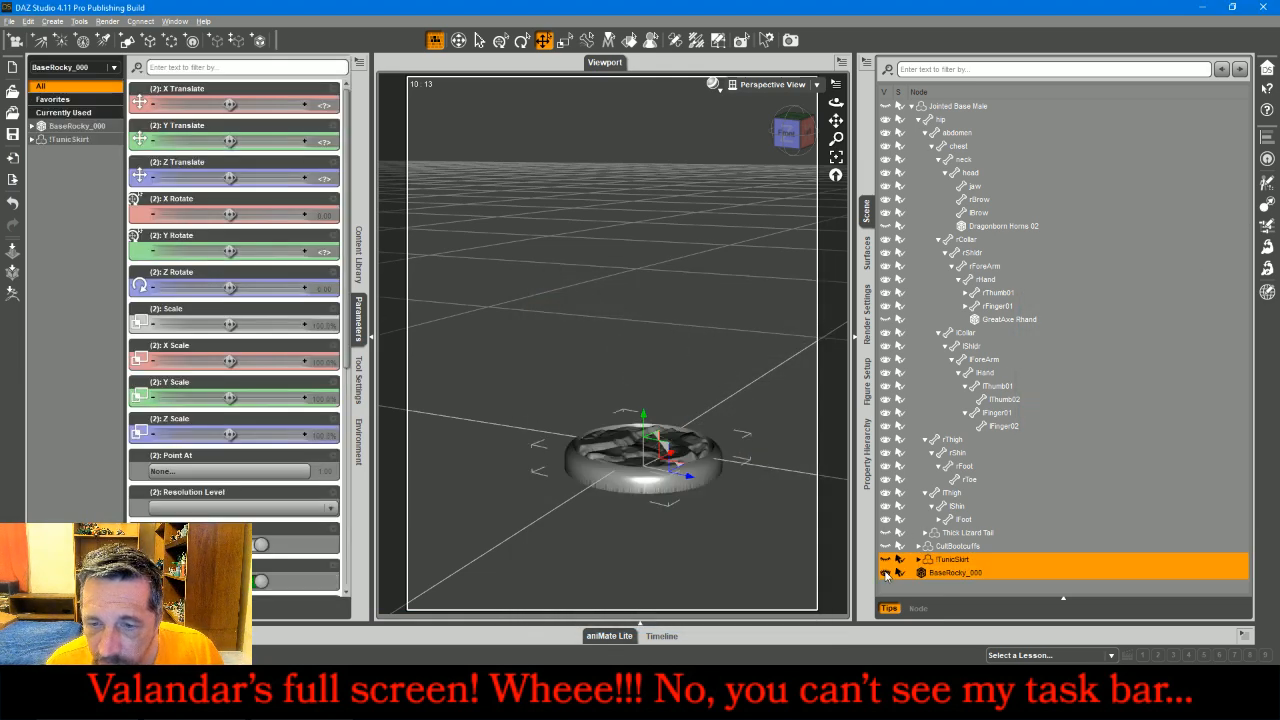
click(10, 22)
click(53, 177)
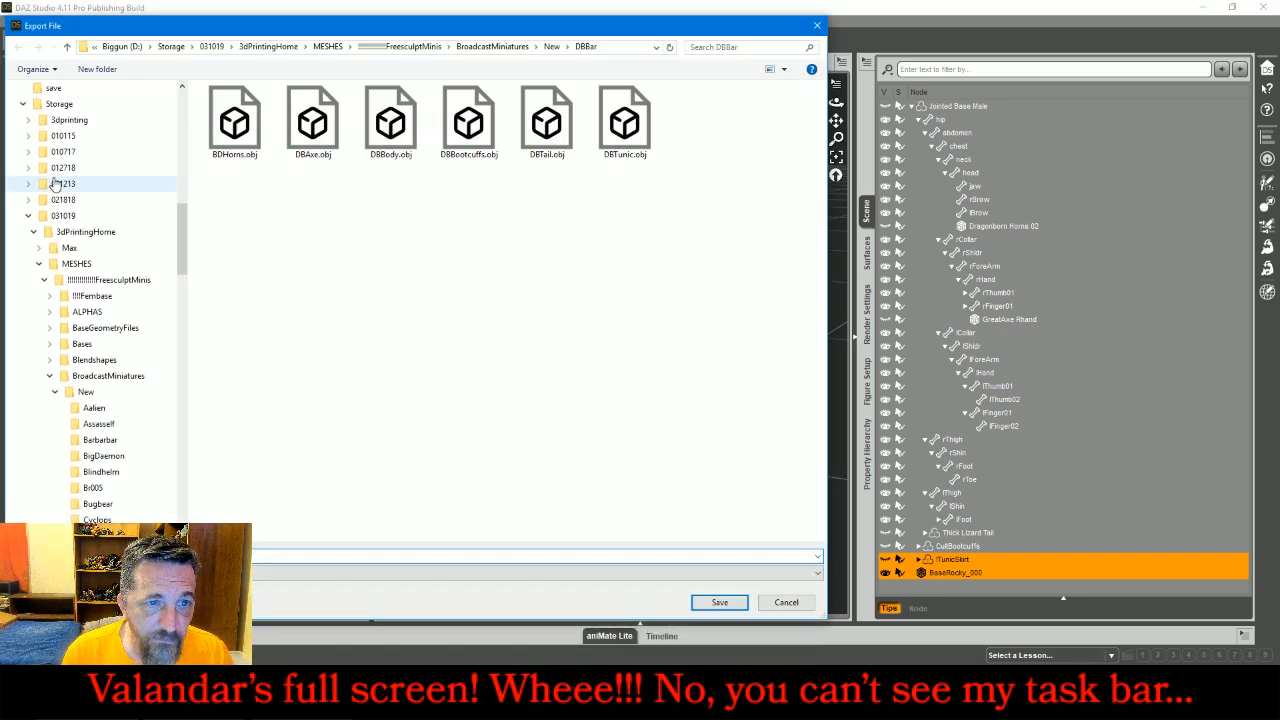
key(Return)
key(Return)
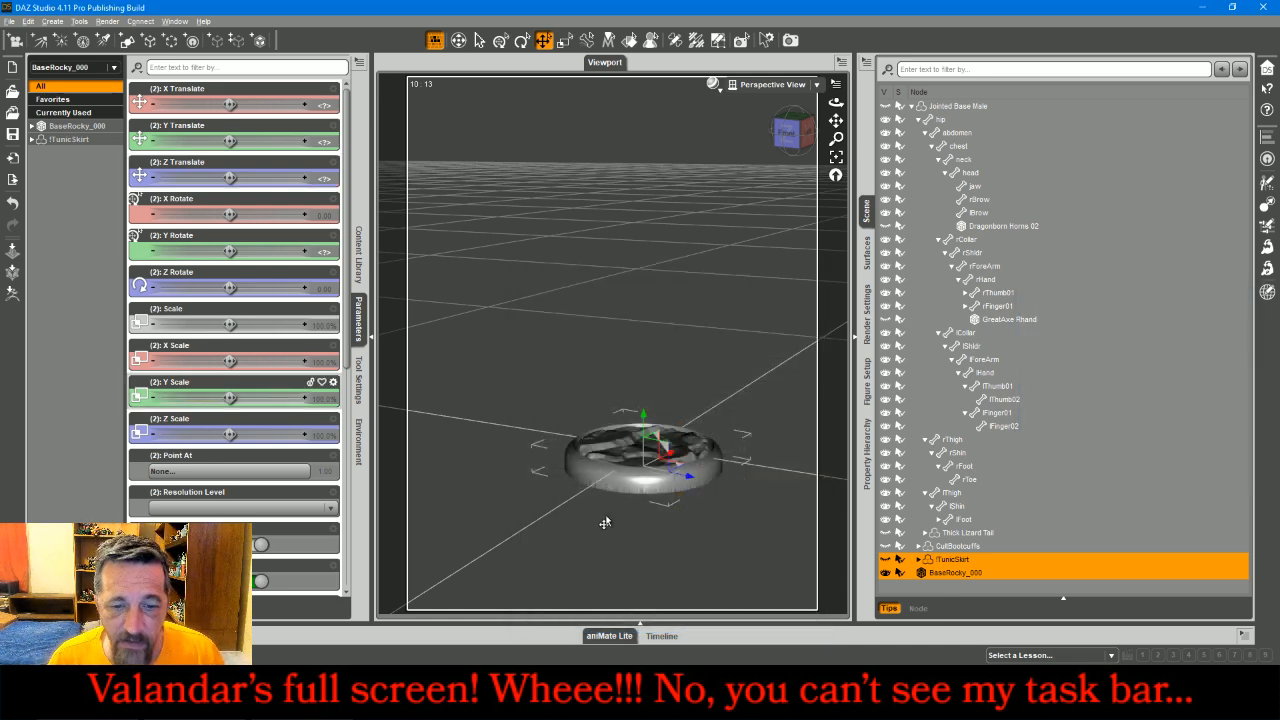
- Switch to ZBrush and import DBBody.obj from the DBBar folder under FreesculptMinis, BroadcastMiniatures, New
key(alt+Tab)
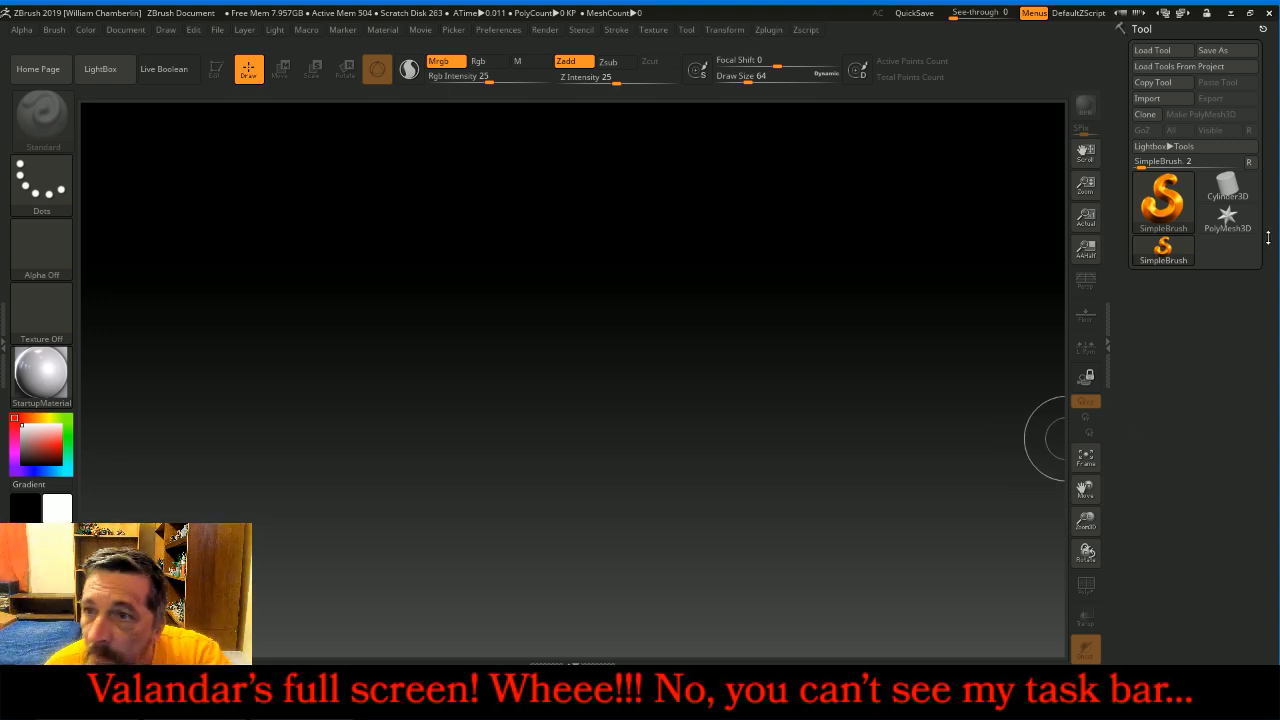
click(1147, 98)
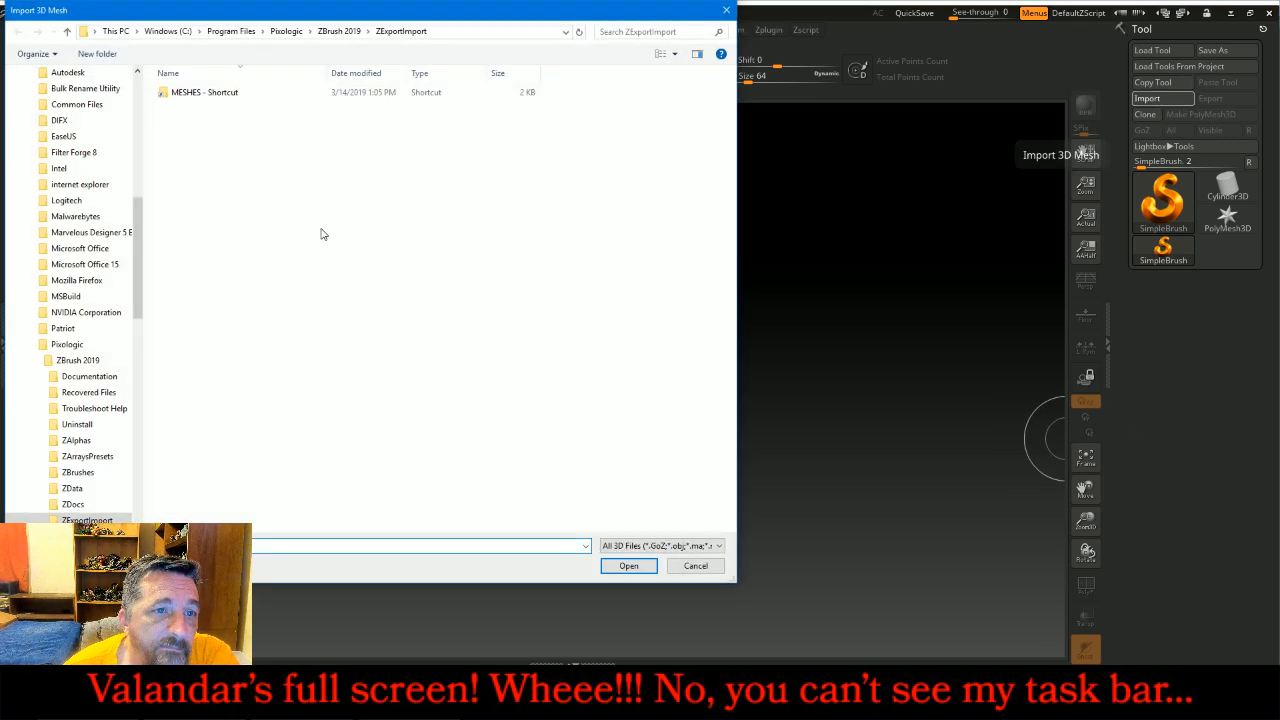
double_click(205, 92)
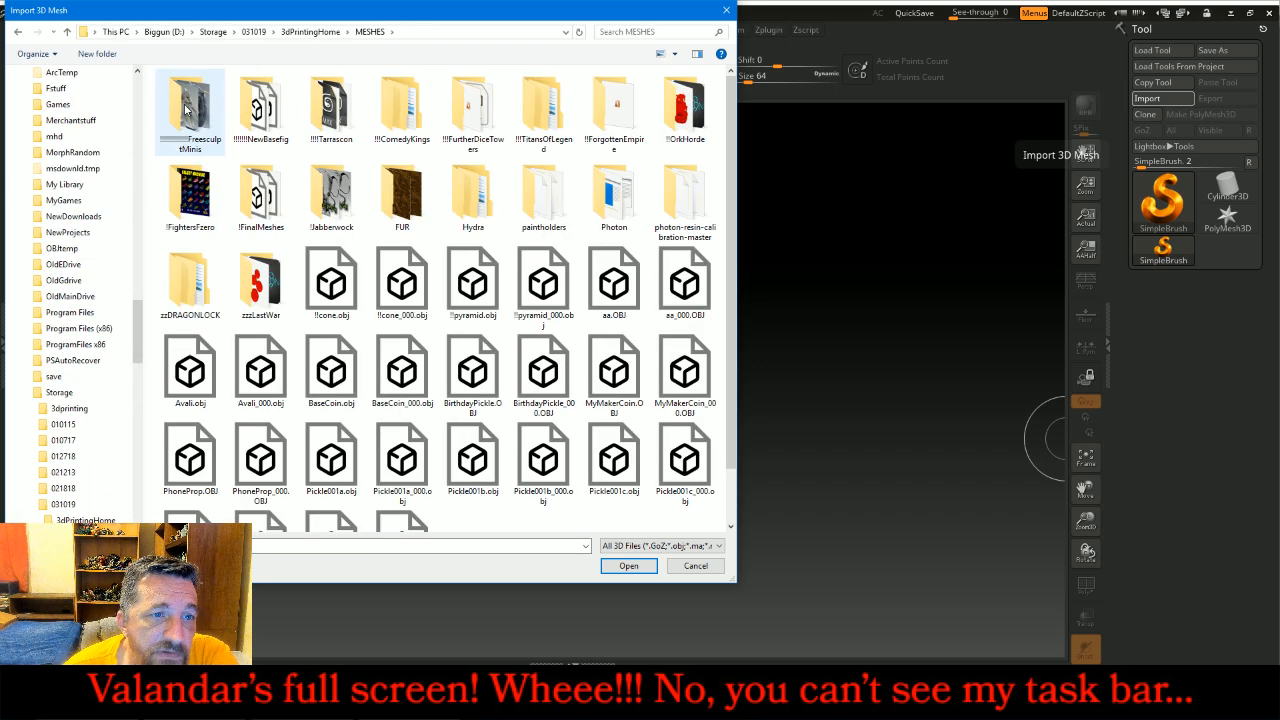
double_click(187, 108)
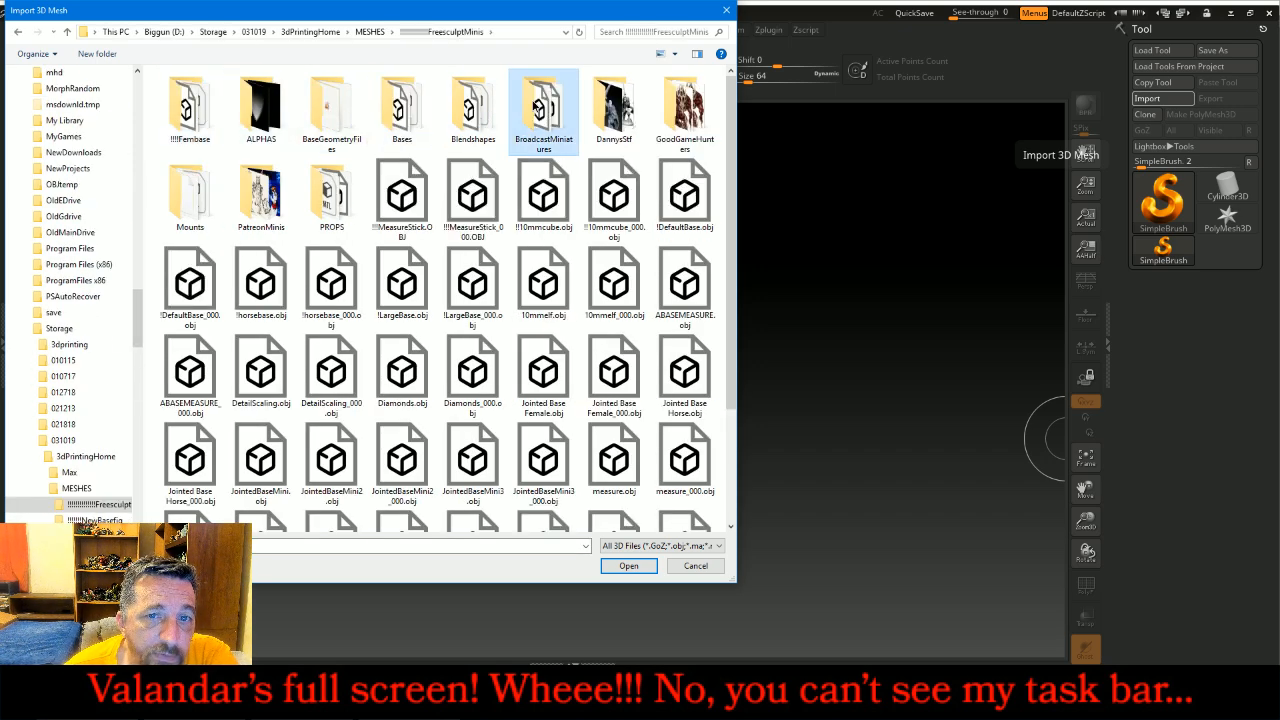
double_click(537, 108)
double_click(190, 108)
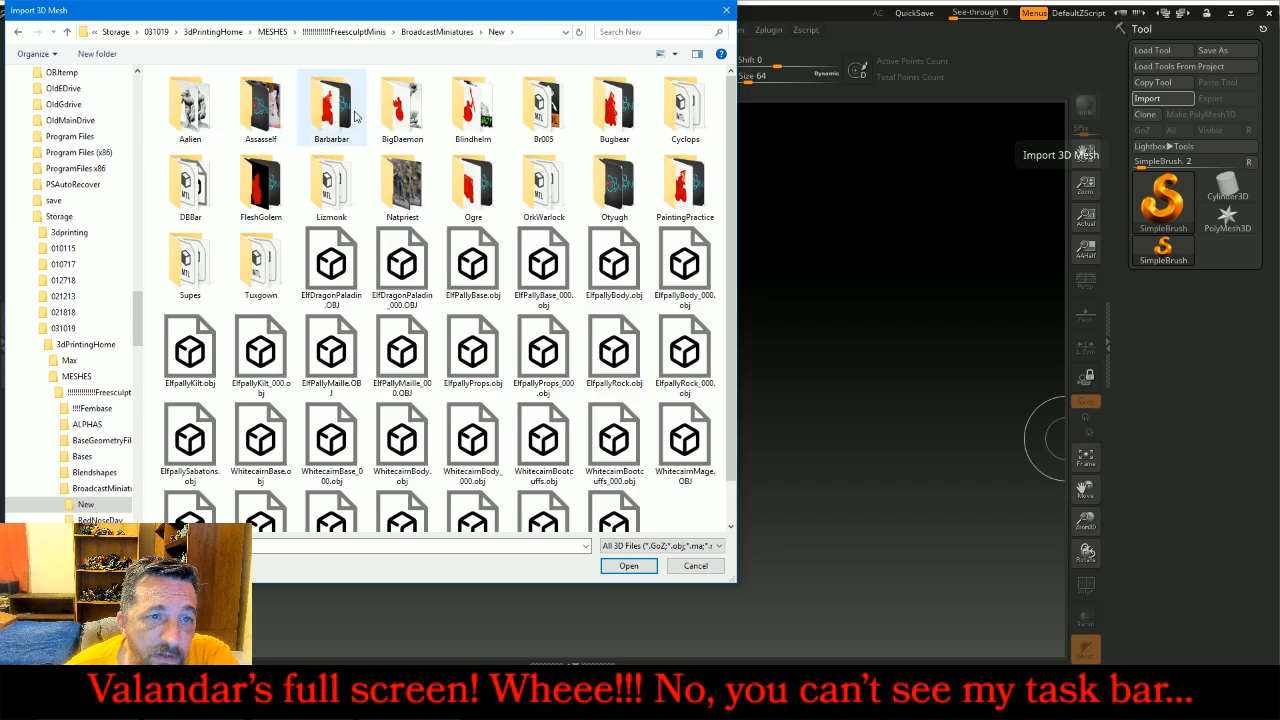
double_click(190, 190)
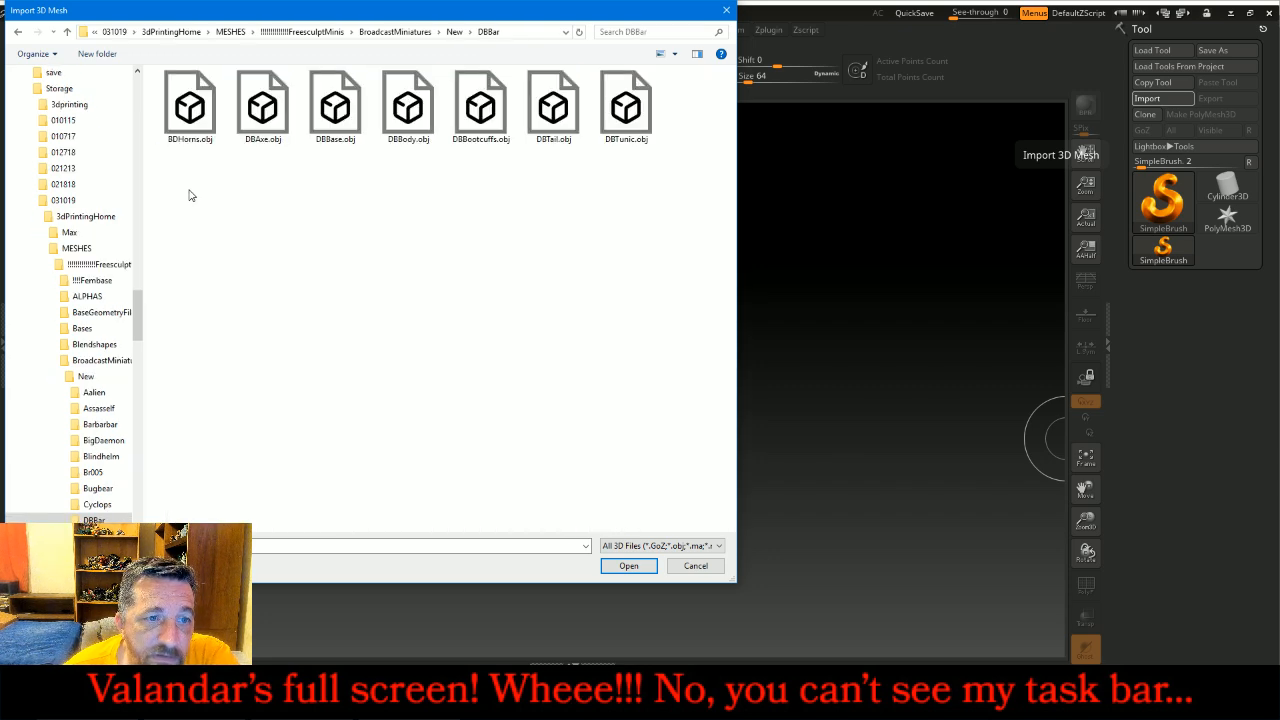
double_click(410, 108)
- Draw the imported body upright on the canvas, enter Edit mode and turn it to a three-quarter view
drag(600, 341, 594, 609)
click(215, 68)
mouse_move(786, 366)
mouse_down()
mouse_move(783, 383)
mouse_move(772, 376)
mouse_move(795, 372)
mouse_up()
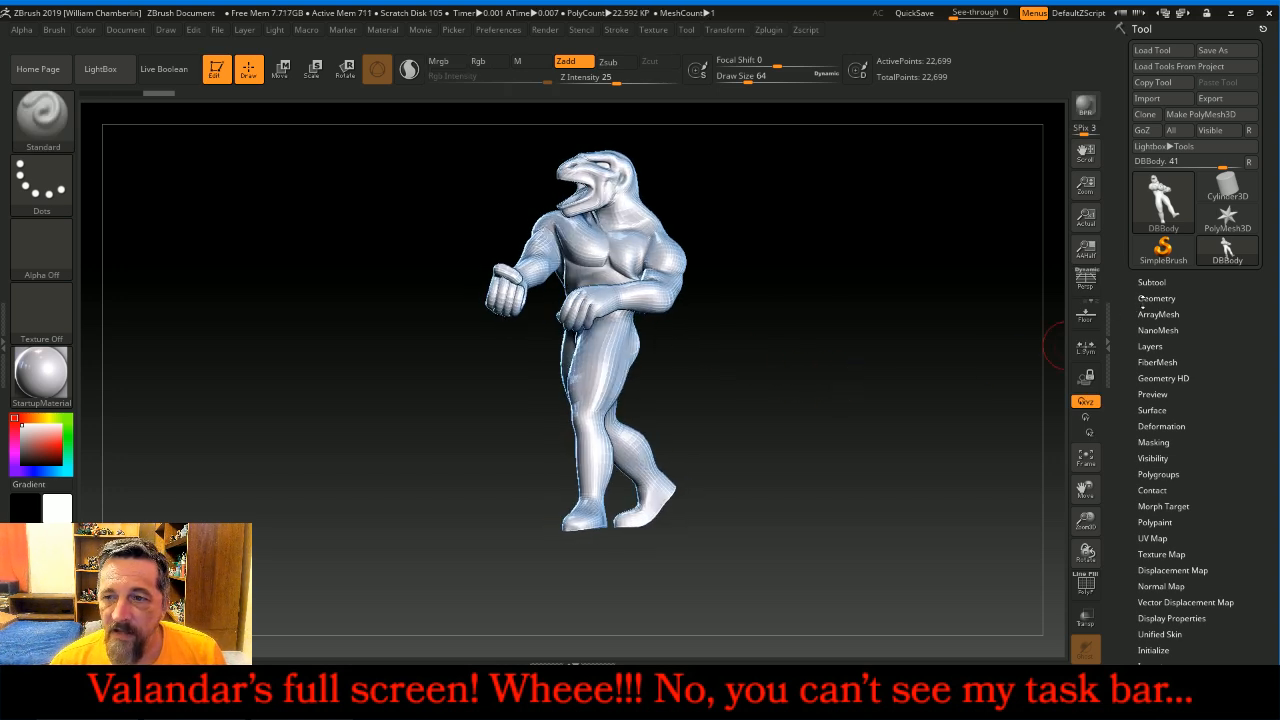
- Add a PolyMesh3D star as a new subtool below the body and replace it with the imported DBTail.obj
click(1153, 283)
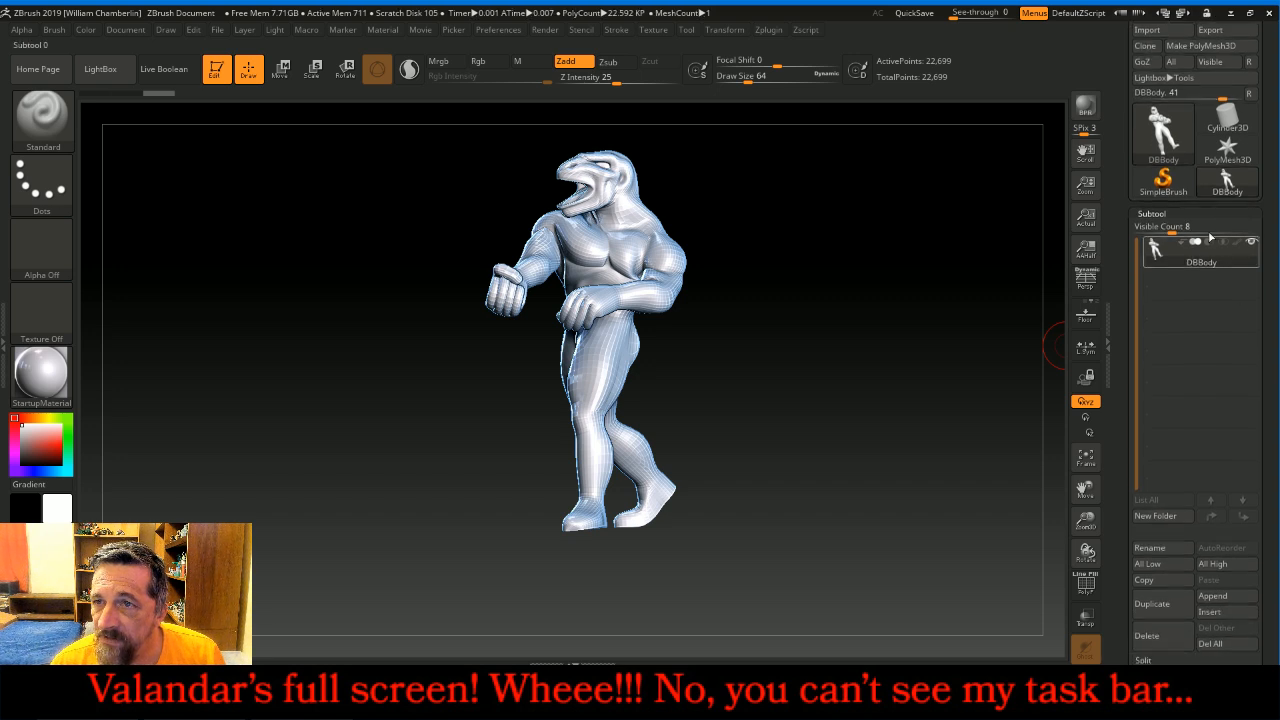
click(1210, 612)
click(960, 330)
click(1147, 29)
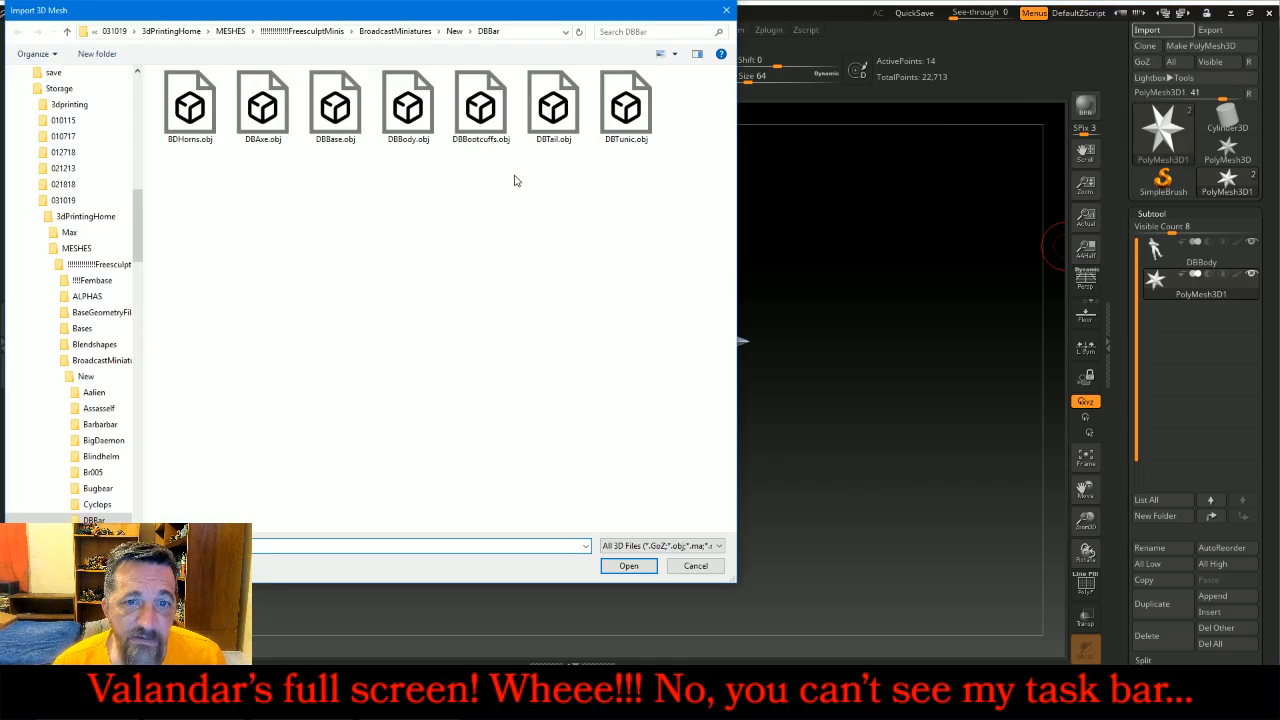
double_click(553, 105)
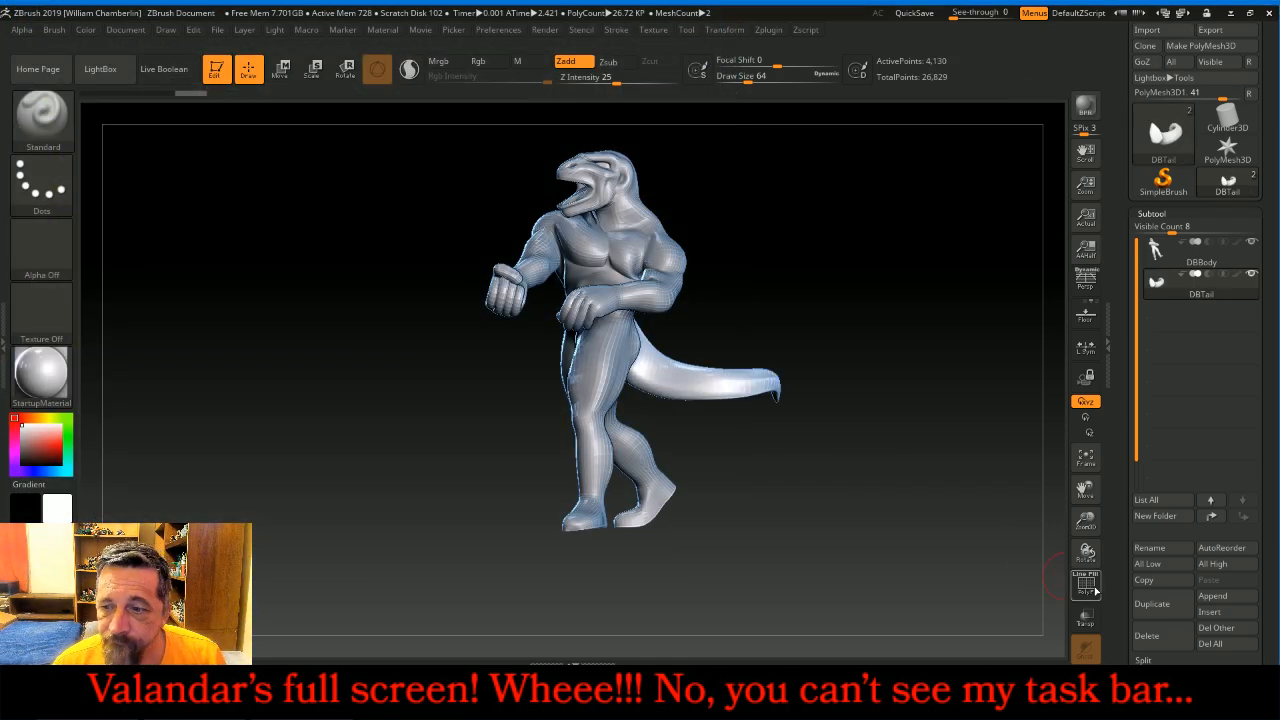
- Add another PolyMesh3D subtool and replace it with the imported DBTunic.obj
click(1210, 596)
click(960, 331)
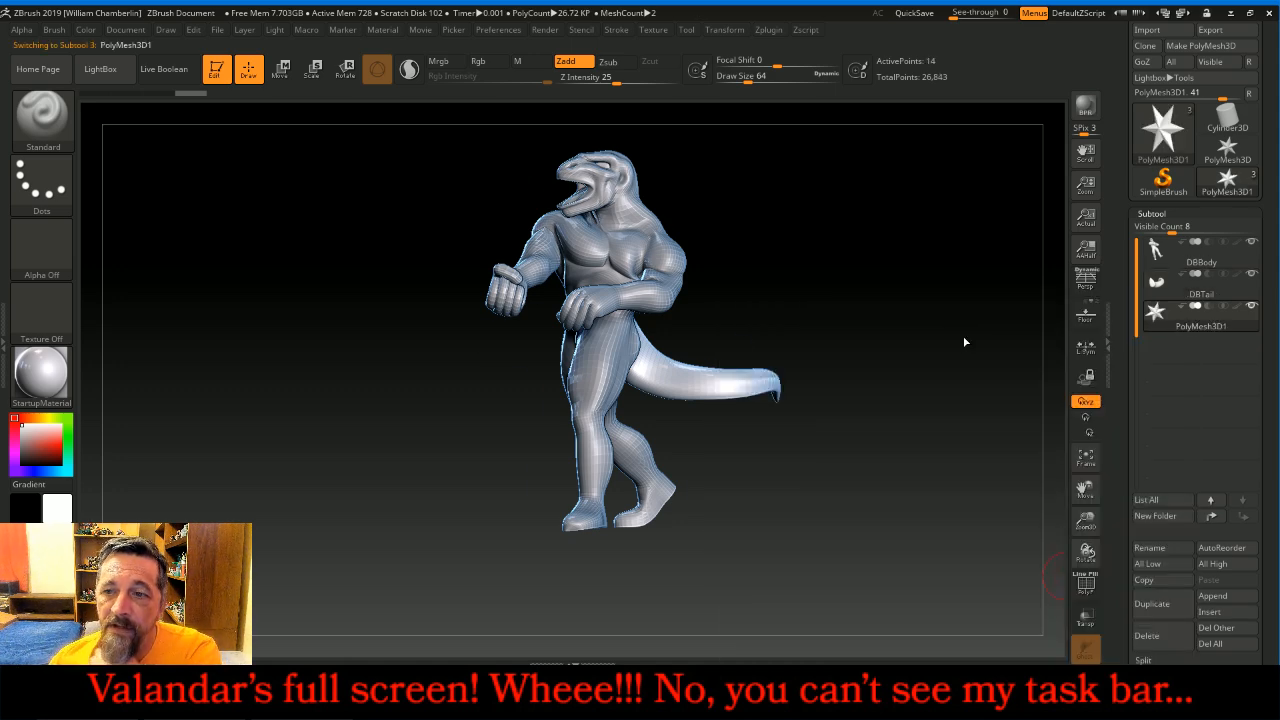
click(1148, 32)
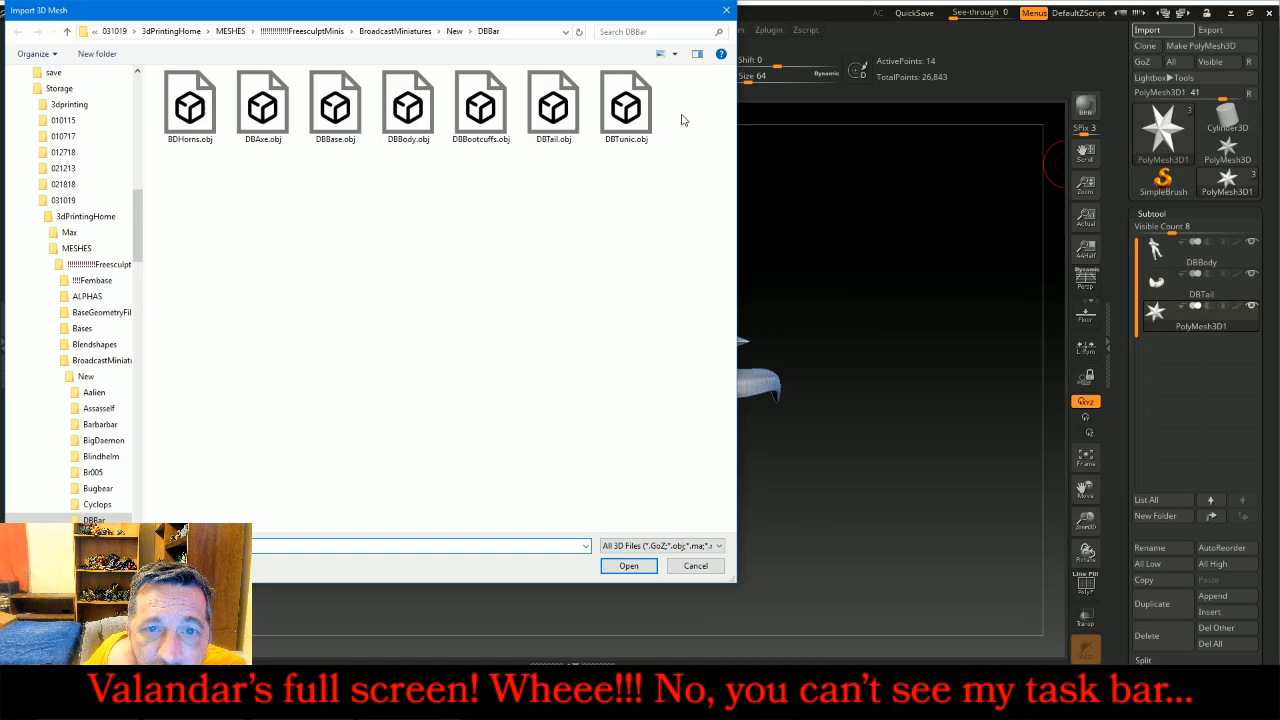
double_click(628, 108)
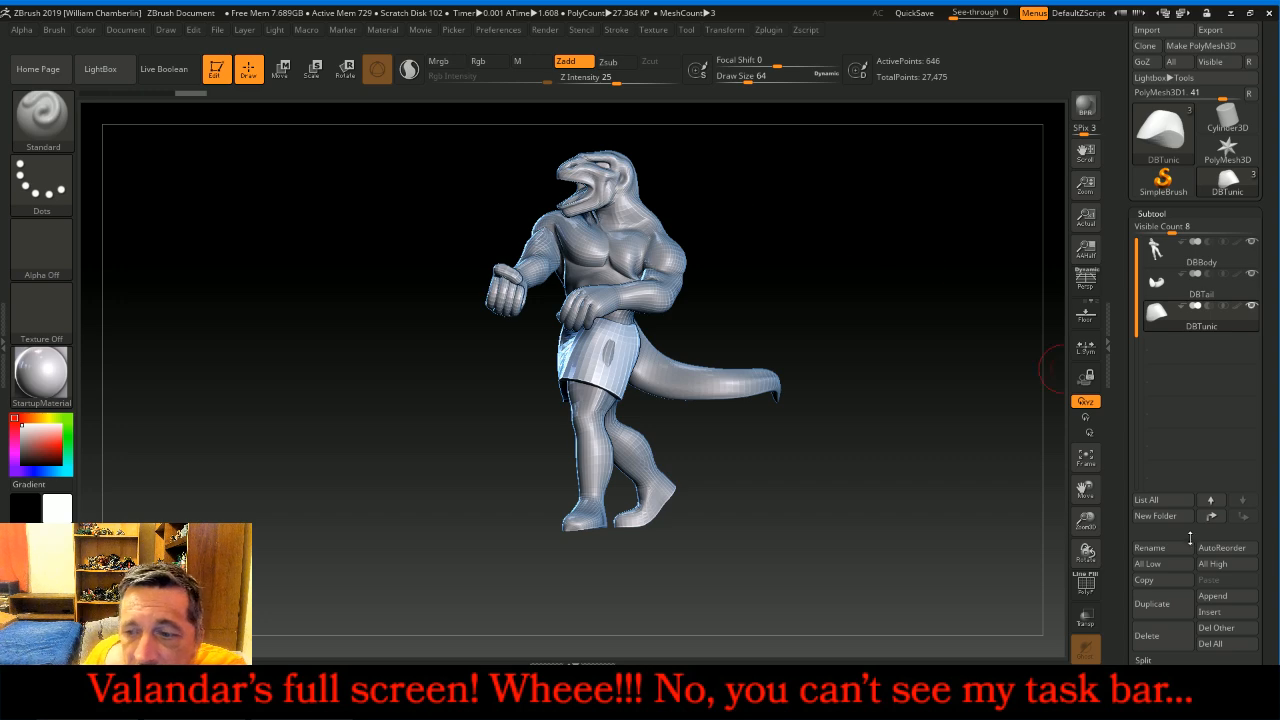
- Add a placeholder PolyMesh3D subtool after the tunic and import BDHorns.obj into it
click(1210, 596)
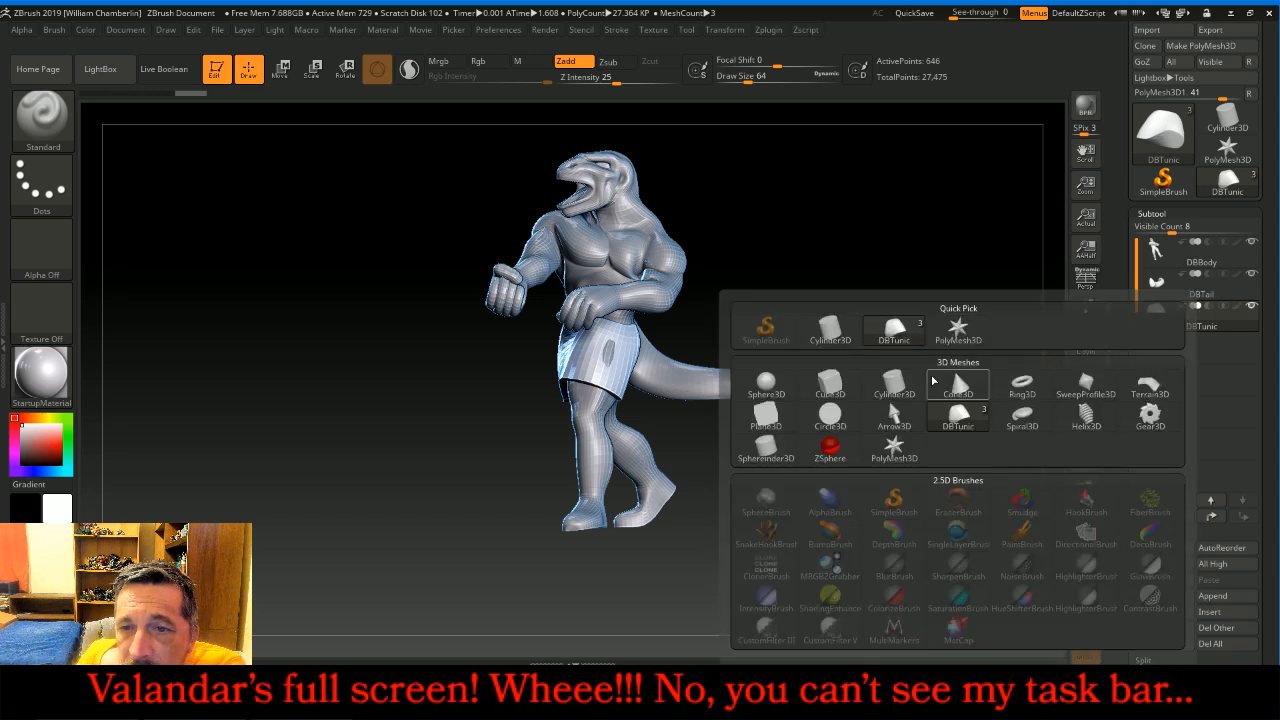
click(978, 336)
click(1148, 30)
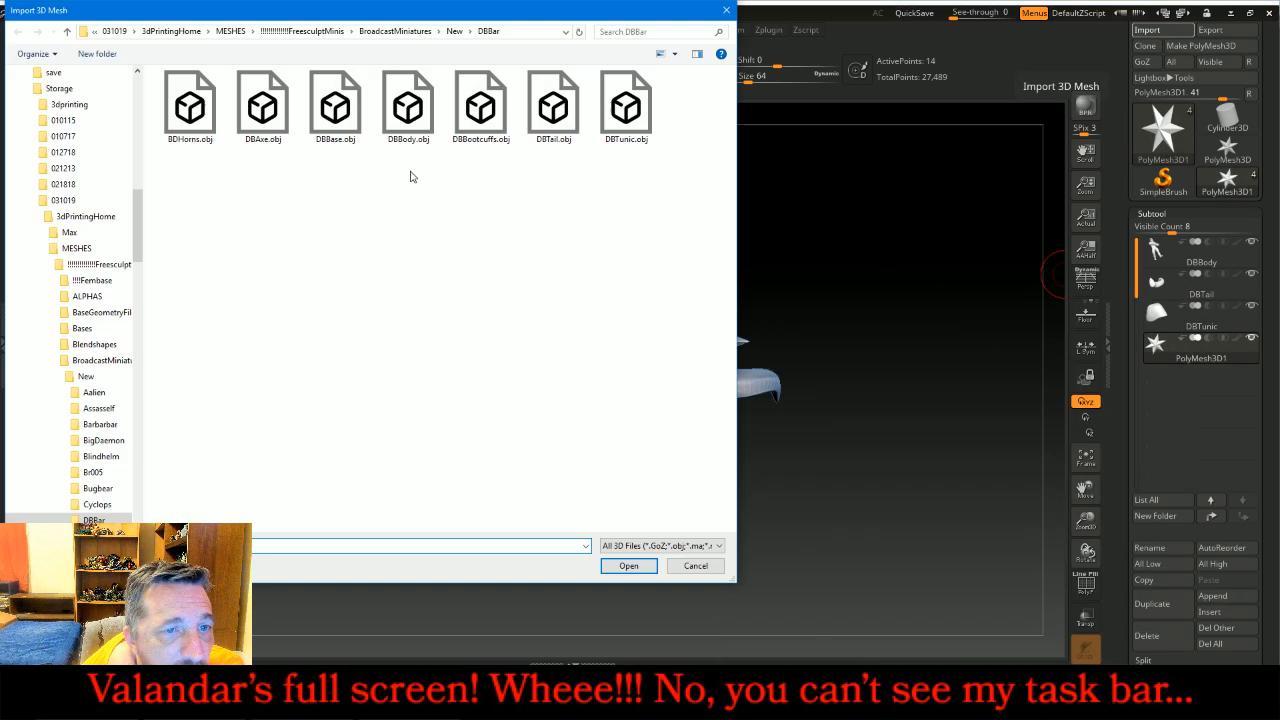
double_click(190, 106)
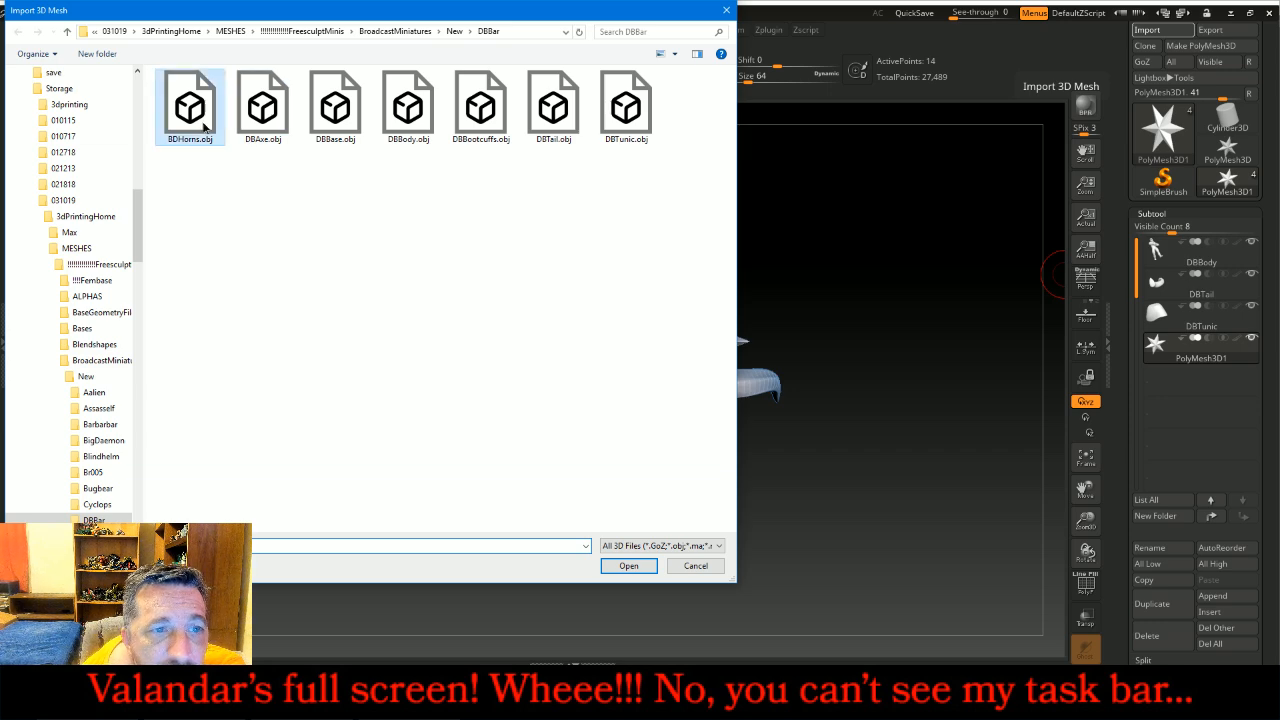
- Add a placeholder PolyMesh3D subtool after the horns and import DBBootcuffs.obj into it
click(1211, 612)
click(962, 331)
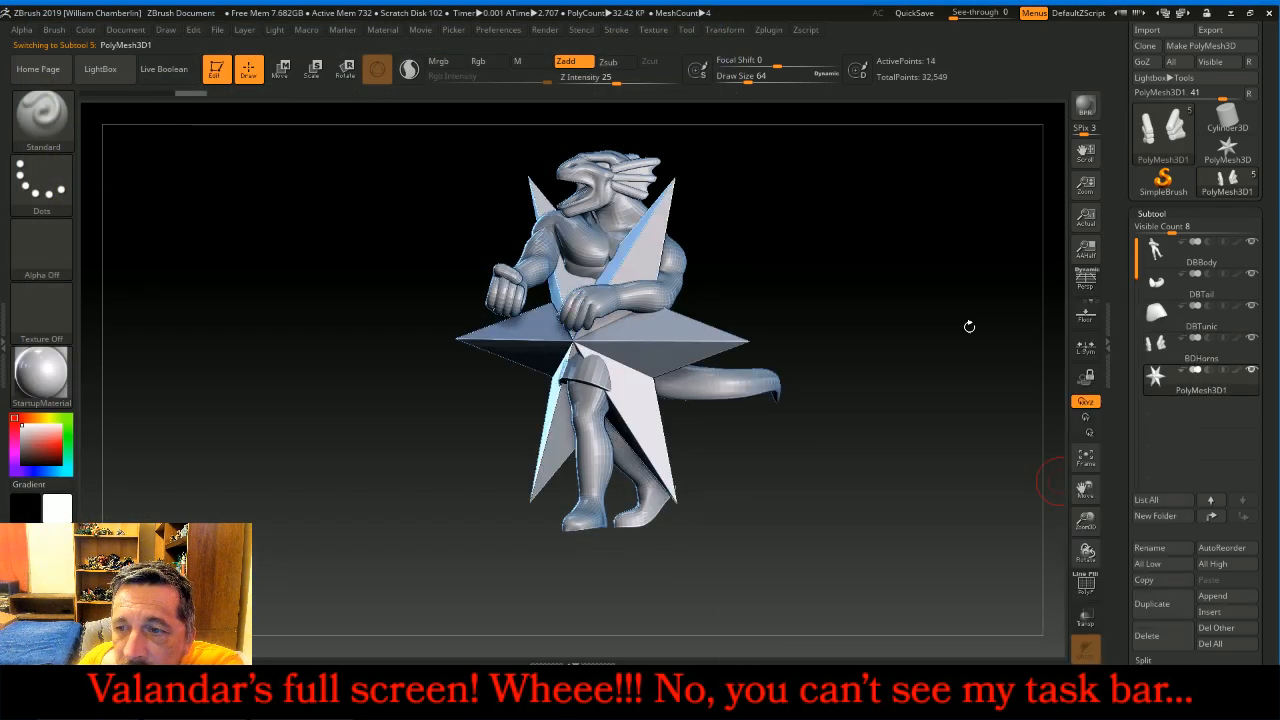
click(1148, 29)
double_click(466, 128)
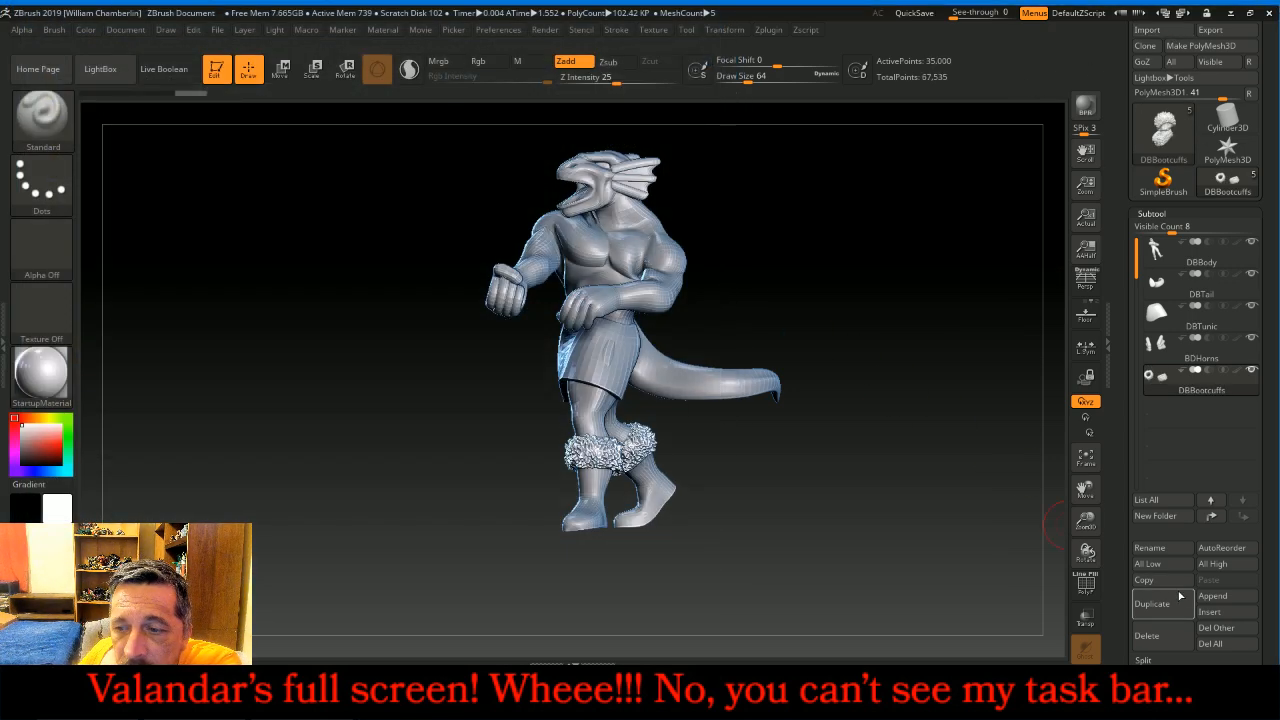
- Add a placeholder PolyMesh3D subtool after the boot cuffs and import DBAxe.obj into it
click(1197, 608)
click(958, 338)
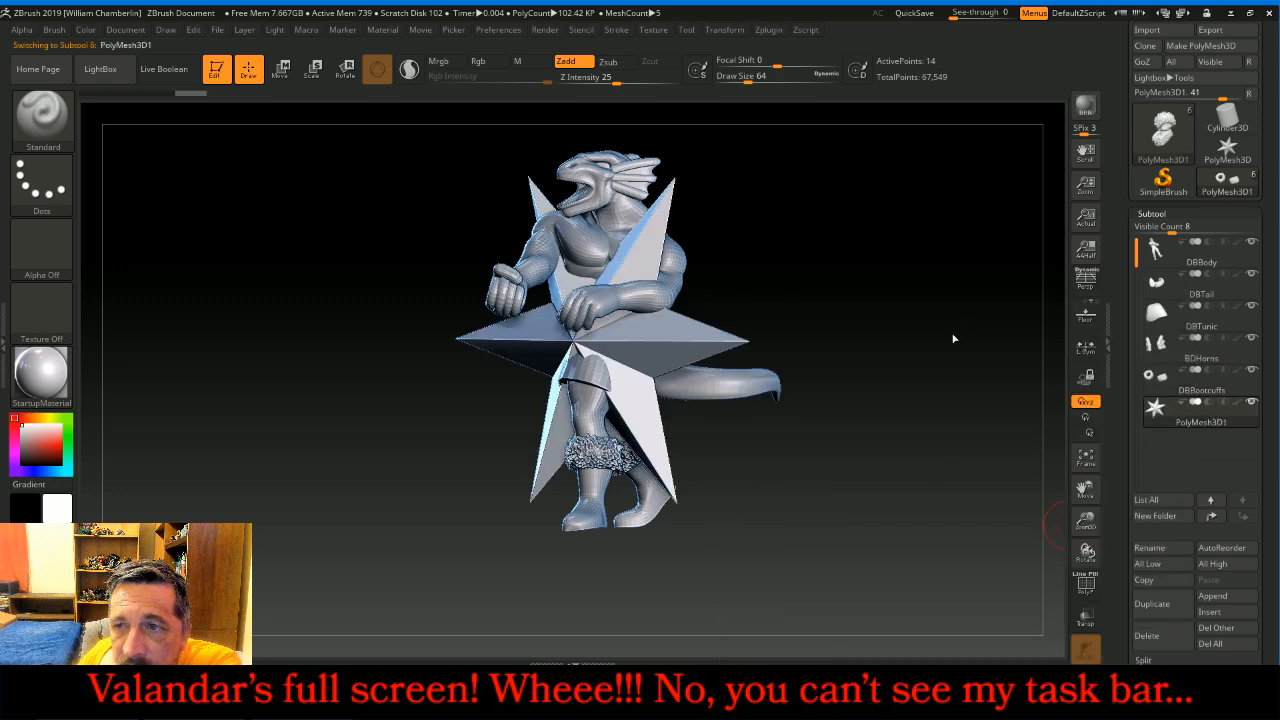
click(1147, 29)
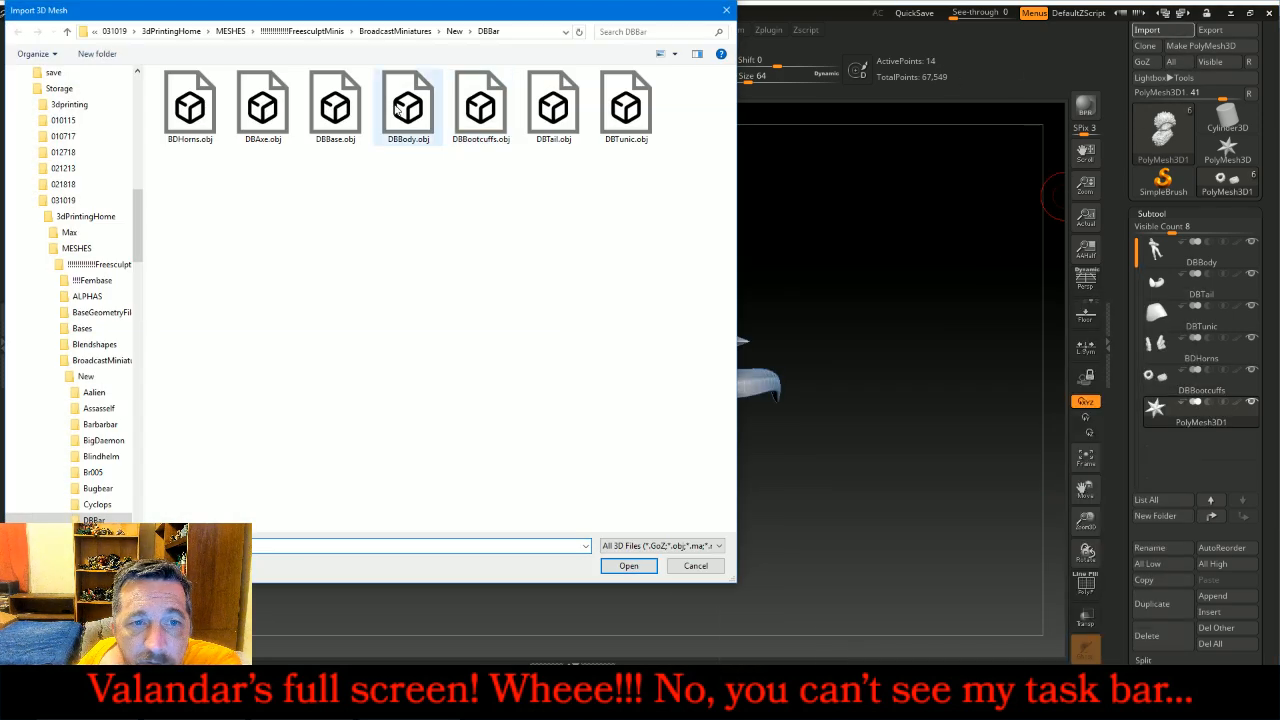
double_click(263, 108)
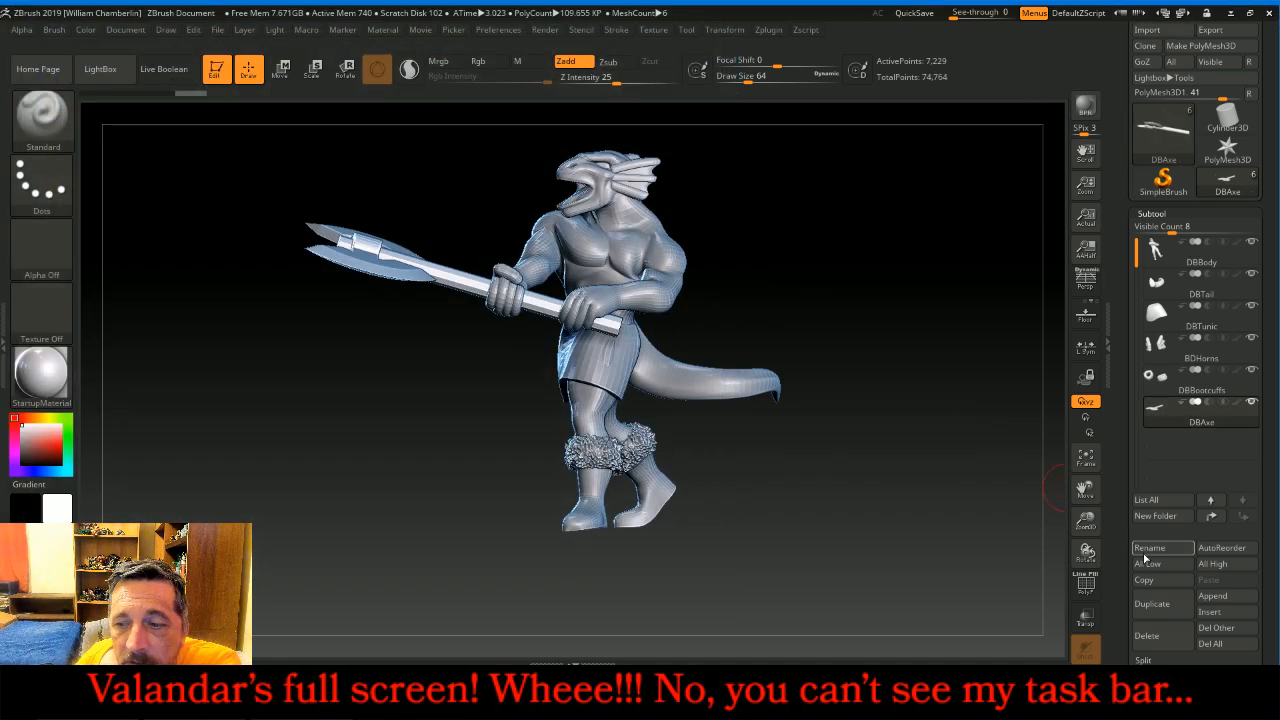
- Add a placeholder PolyMesh3D subtool after the axe and import DBBase.obj into it
click(1212, 611)
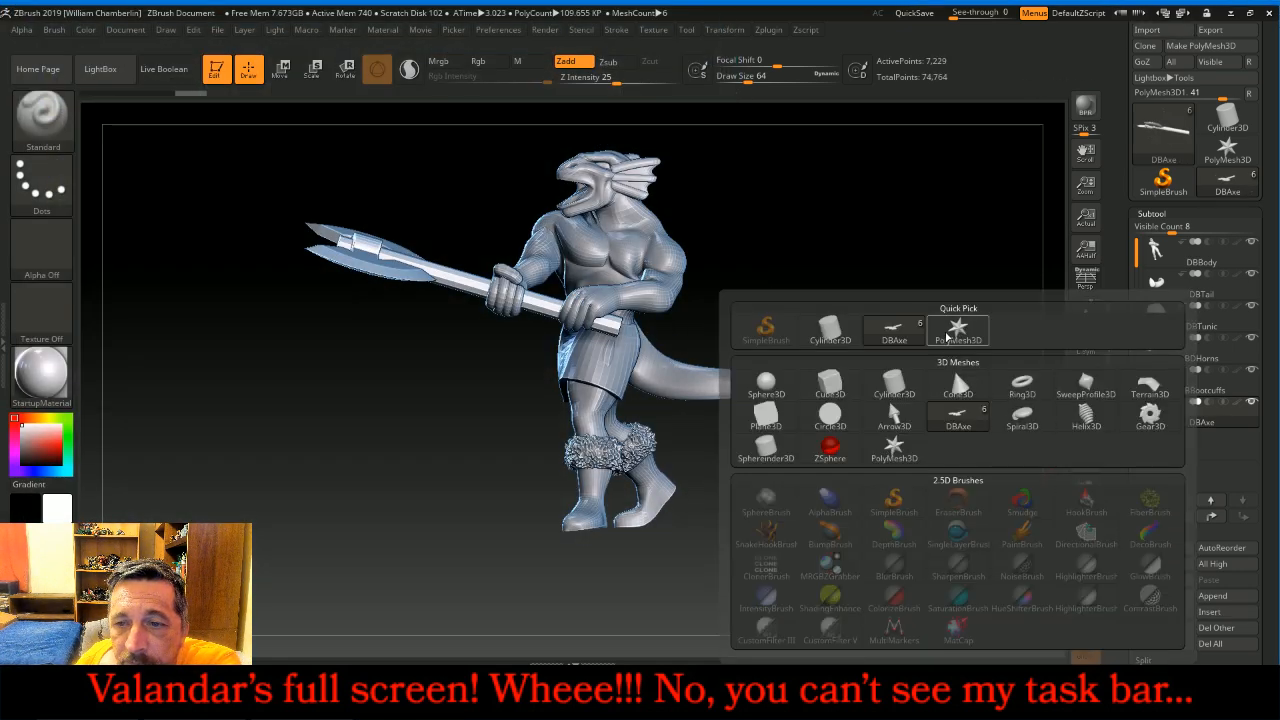
click(947, 338)
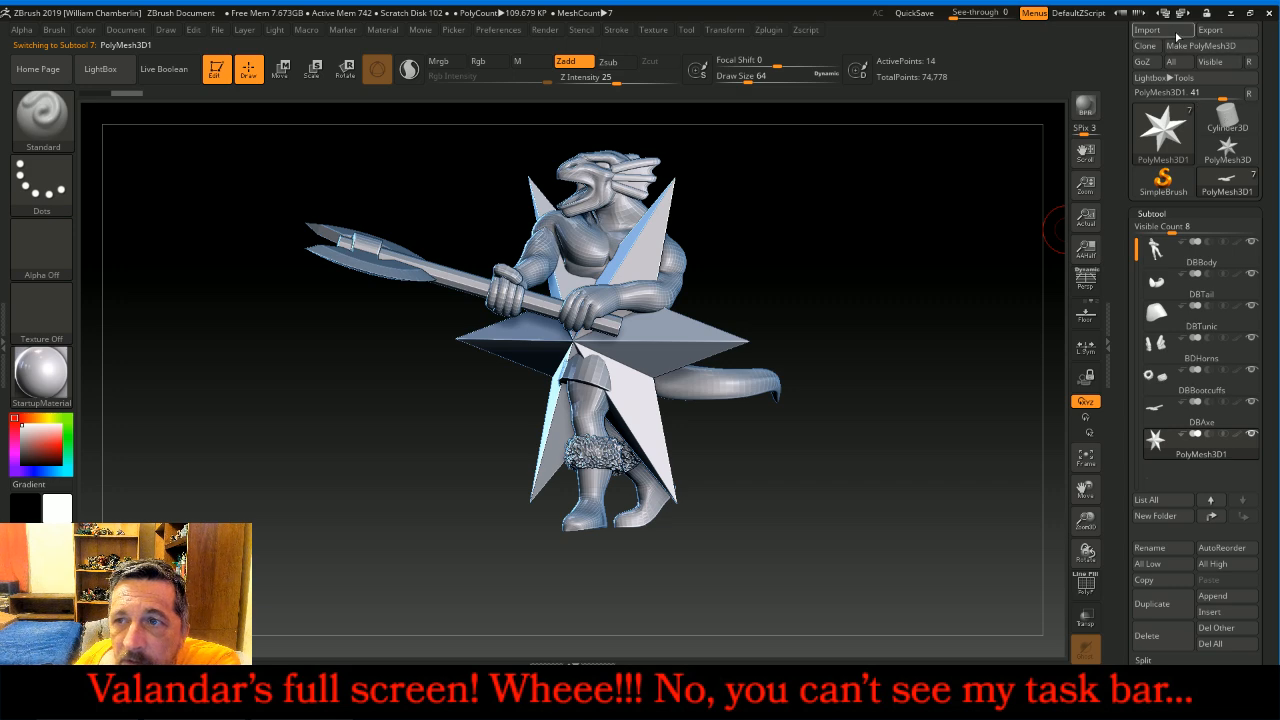
click(1175, 33)
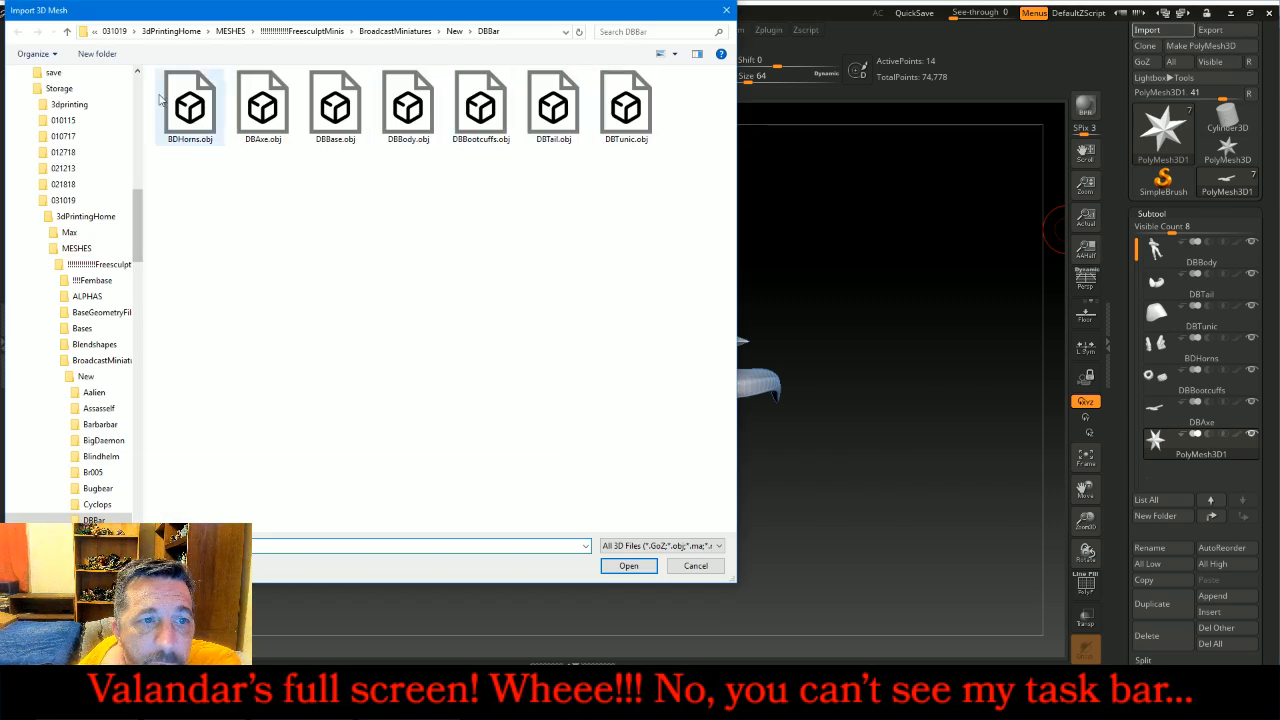
double_click(345, 110)
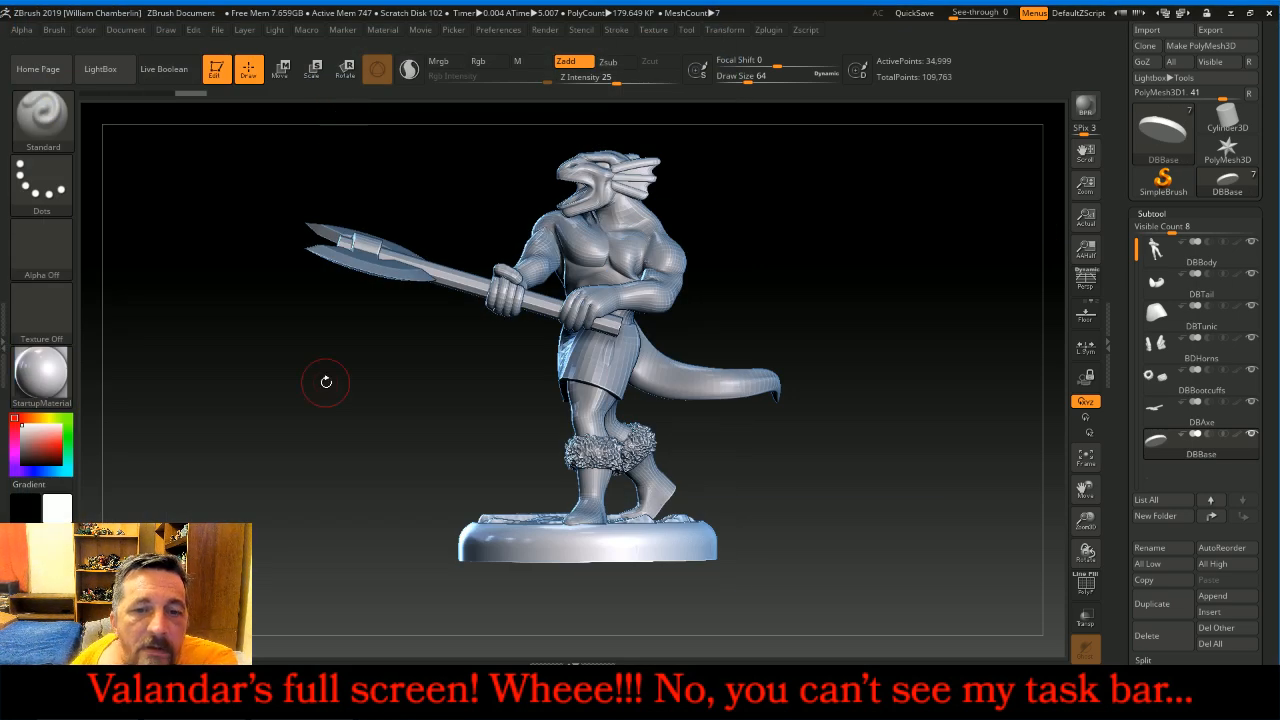
- Hide the tail, tunic, horns, boot cuffs, axe and base subtools and make DBBody the active subtool
mouse_move(340, 391)
mouse_down()
mouse_move(443, 403)
mouse_move(183, 385)
mouse_move(392, 386)
mouse_move(321, 390)
mouse_up()
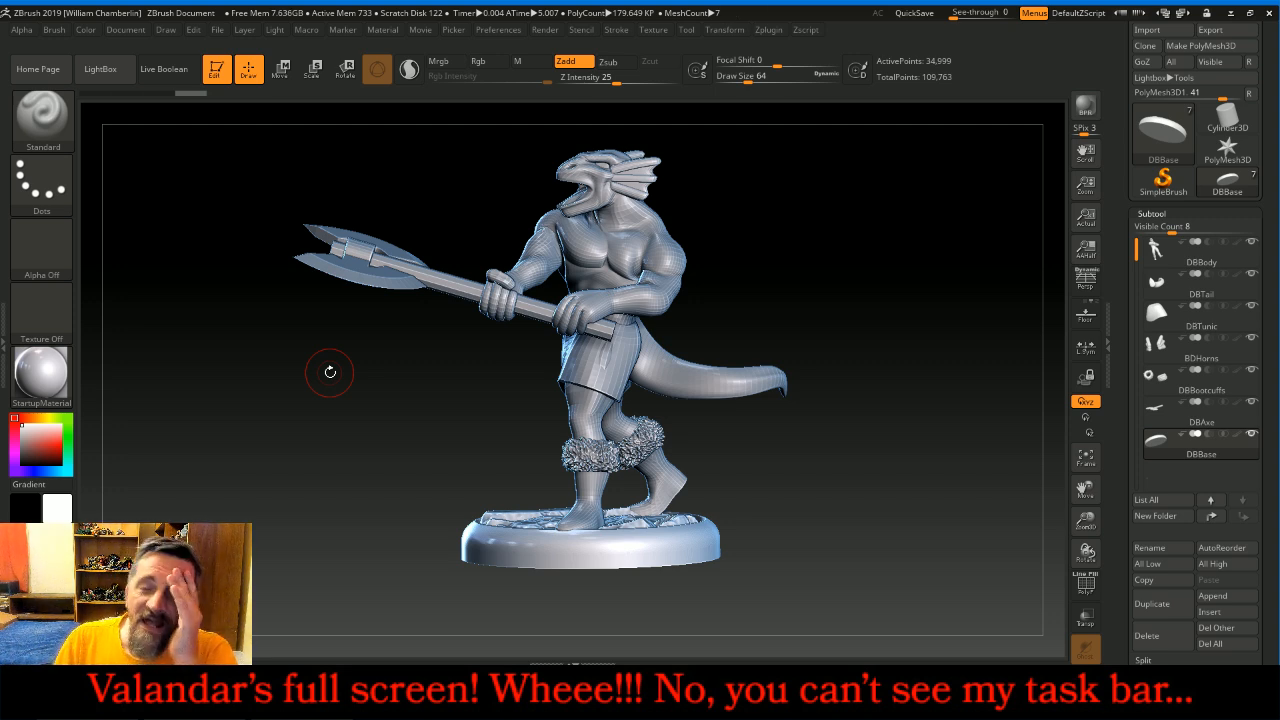
drag(320, 383, 337, 380)
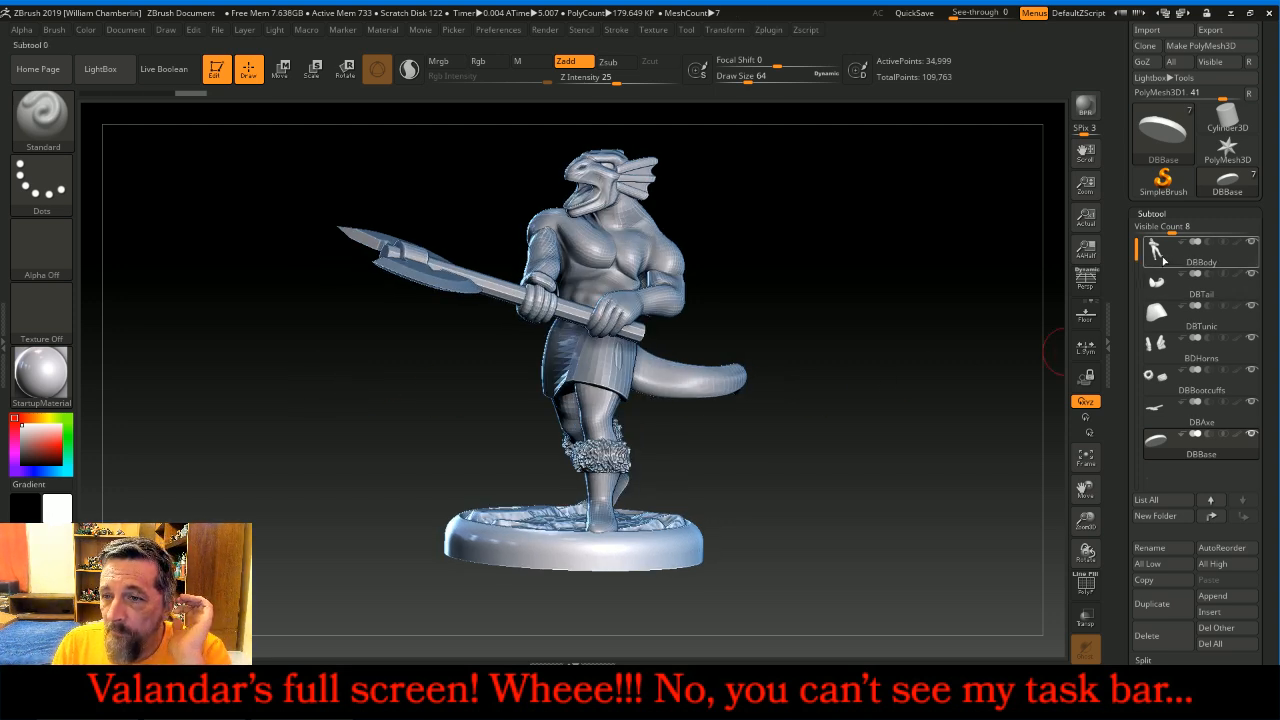
click(1162, 255)
click(1251, 273)
click(1251, 305)
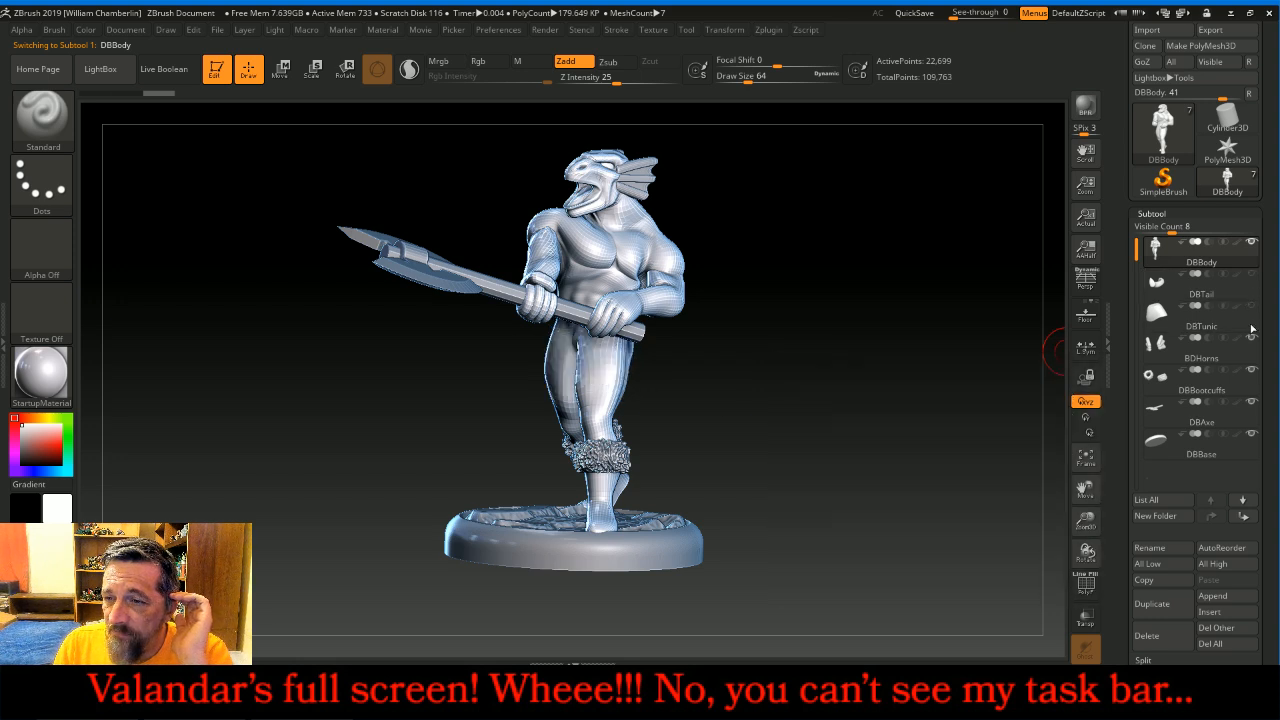
click(1251, 337)
click(1240, 380)
click(1251, 401)
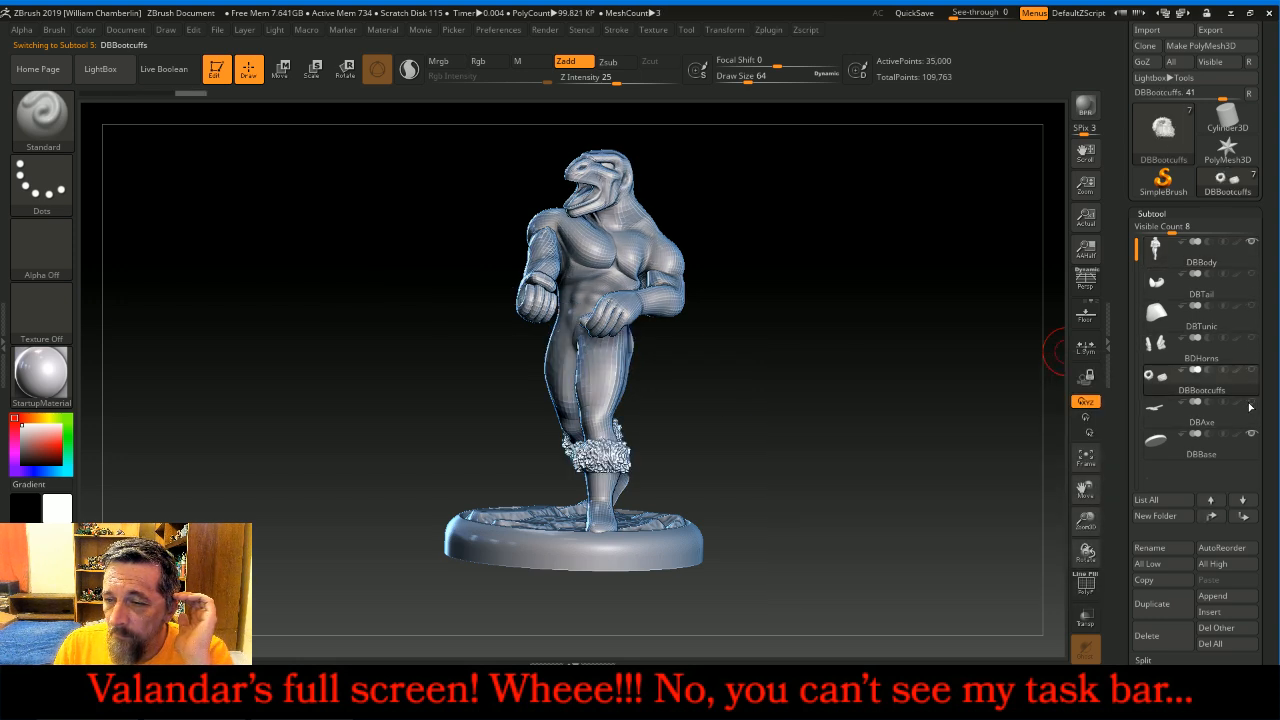
click(1252, 433)
click(1161, 257)
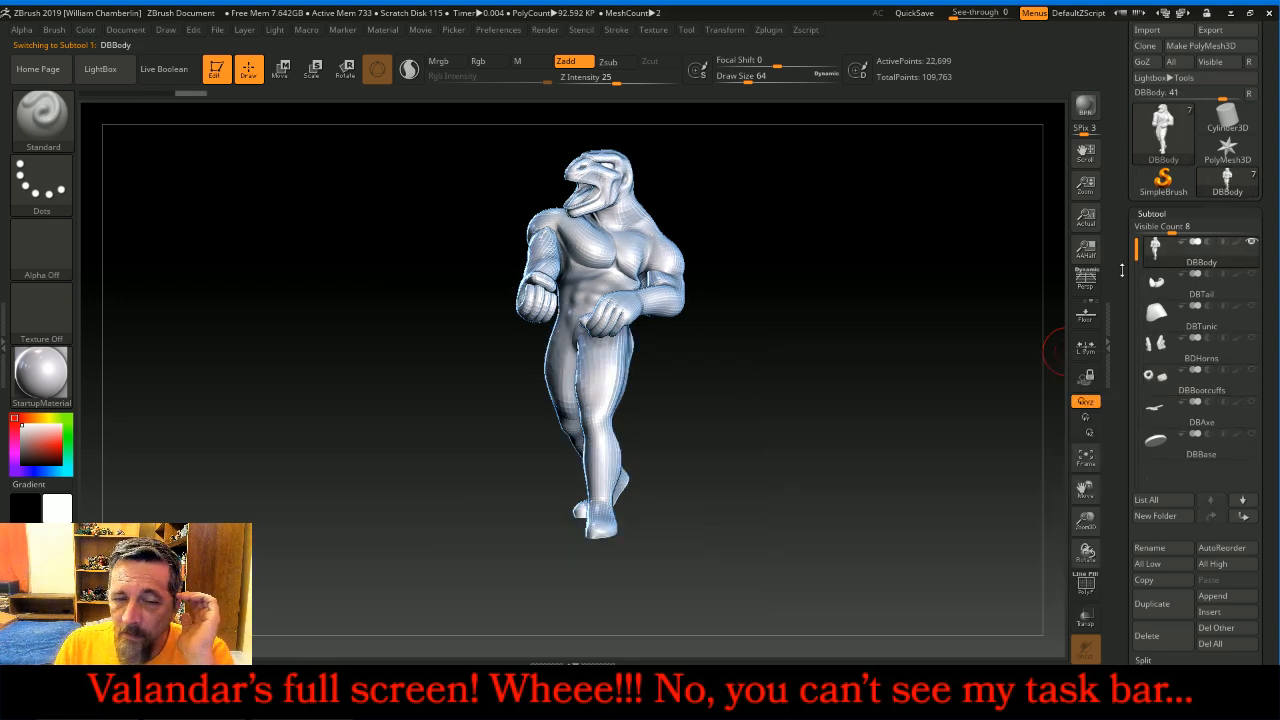
- Smooth the faceted interior of the dragonborn's open mouth with a draw size of 36
drag(902, 402, 944, 381)
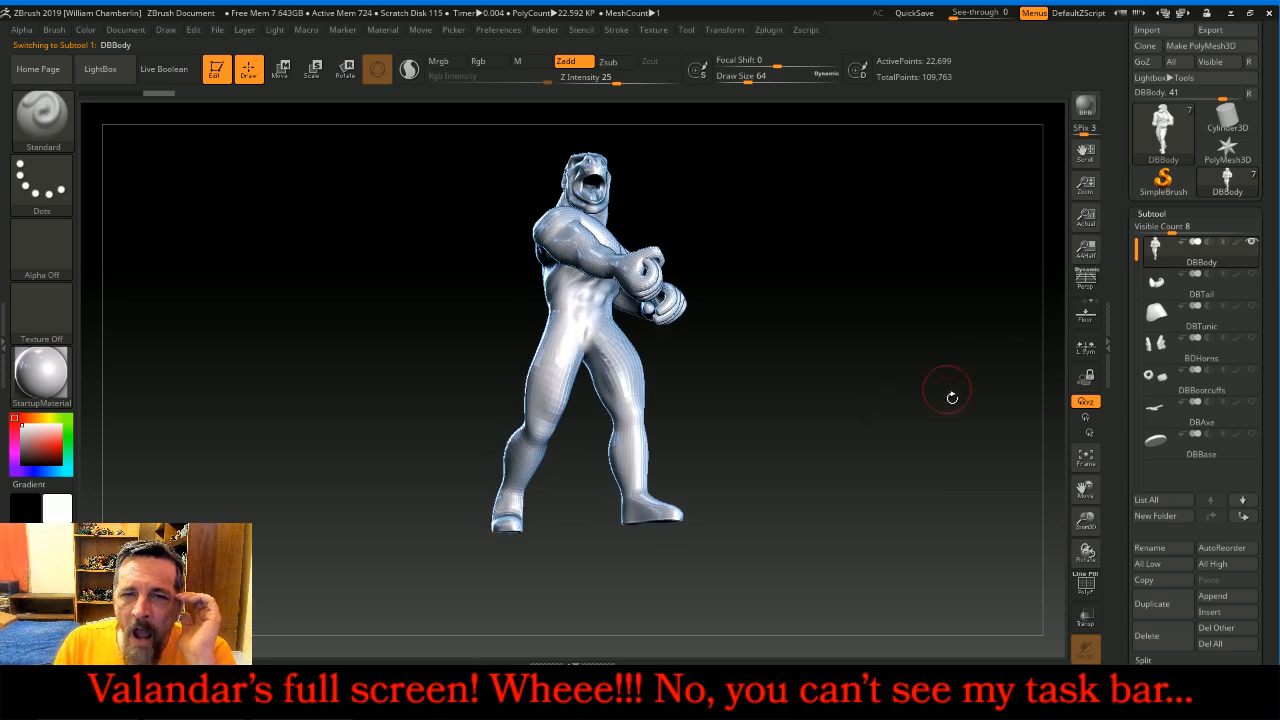
drag(1082, 513, 1088, 620)
drag(1086, 489, 1075, 628)
key(bracketleft)
key(bracketleft)
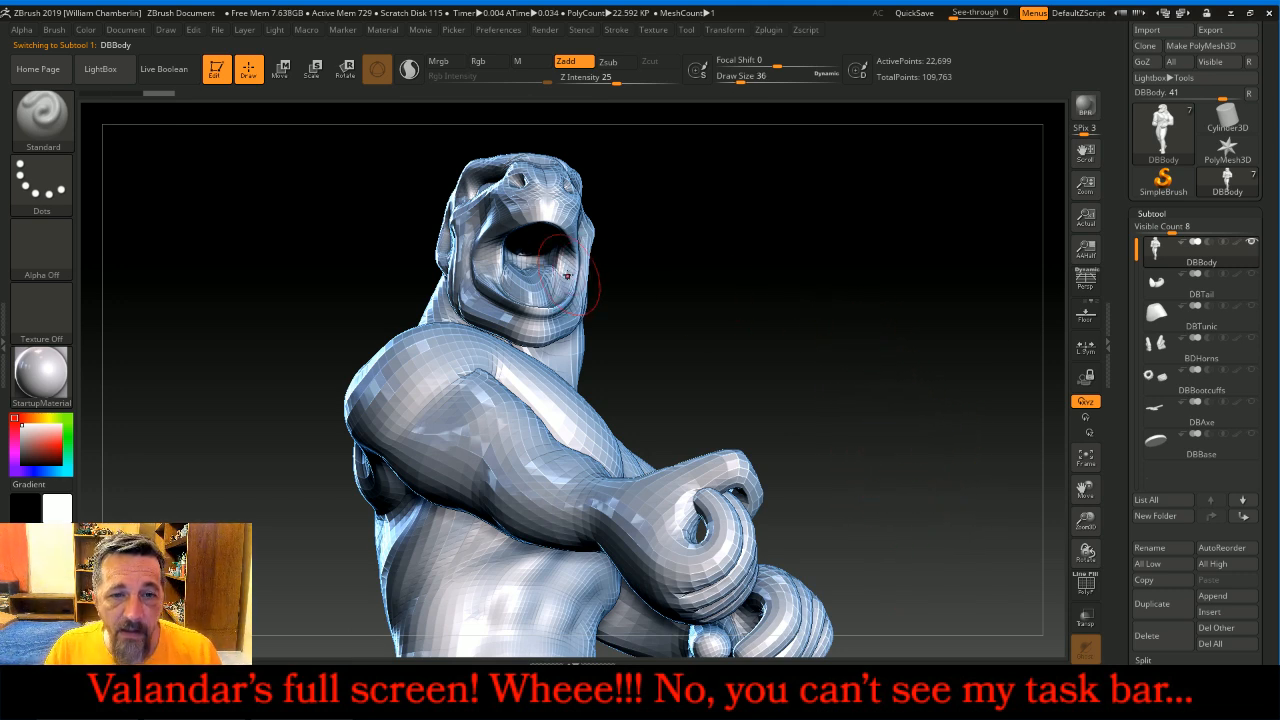
key(shift)
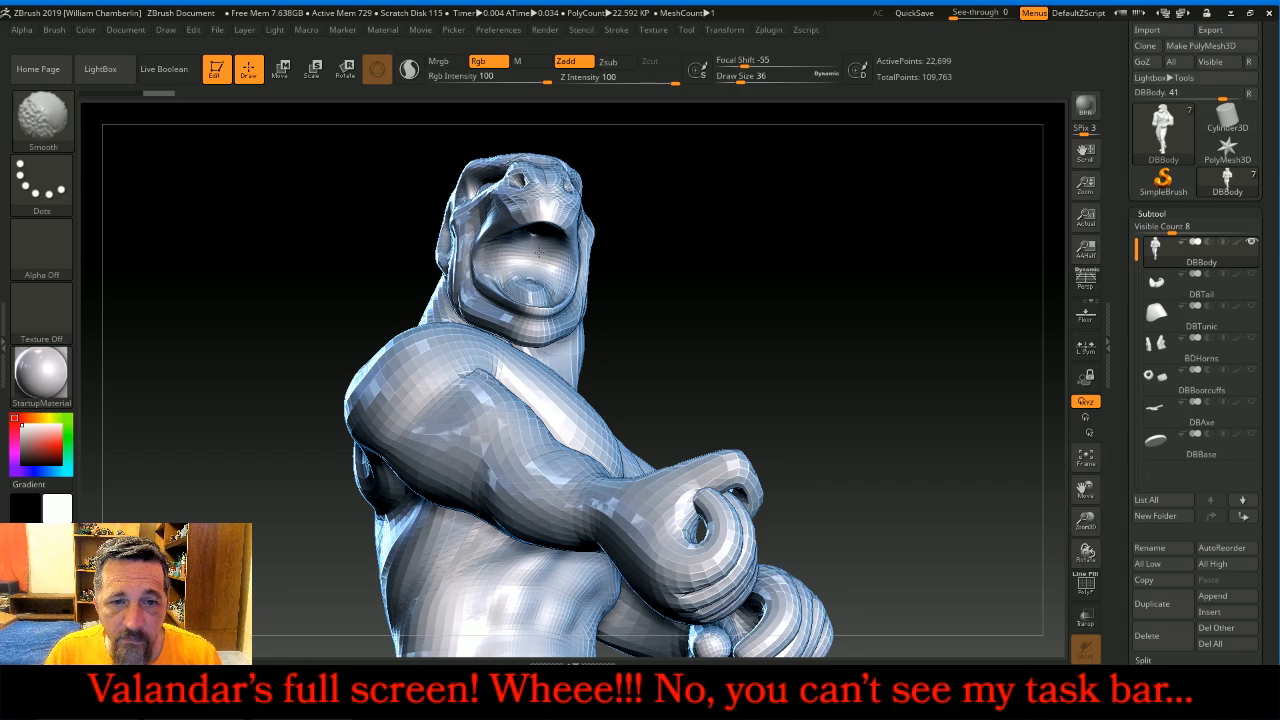
- Reshape the snout, brow and jaw of the head with the Move brush at draw size 40
mouse_move(677, 283)
mouse_down()
mouse_move(771, 277)
mouse_move(813, 298)
mouse_move(740, 288)
mouse_move(828, 285)
mouse_up()
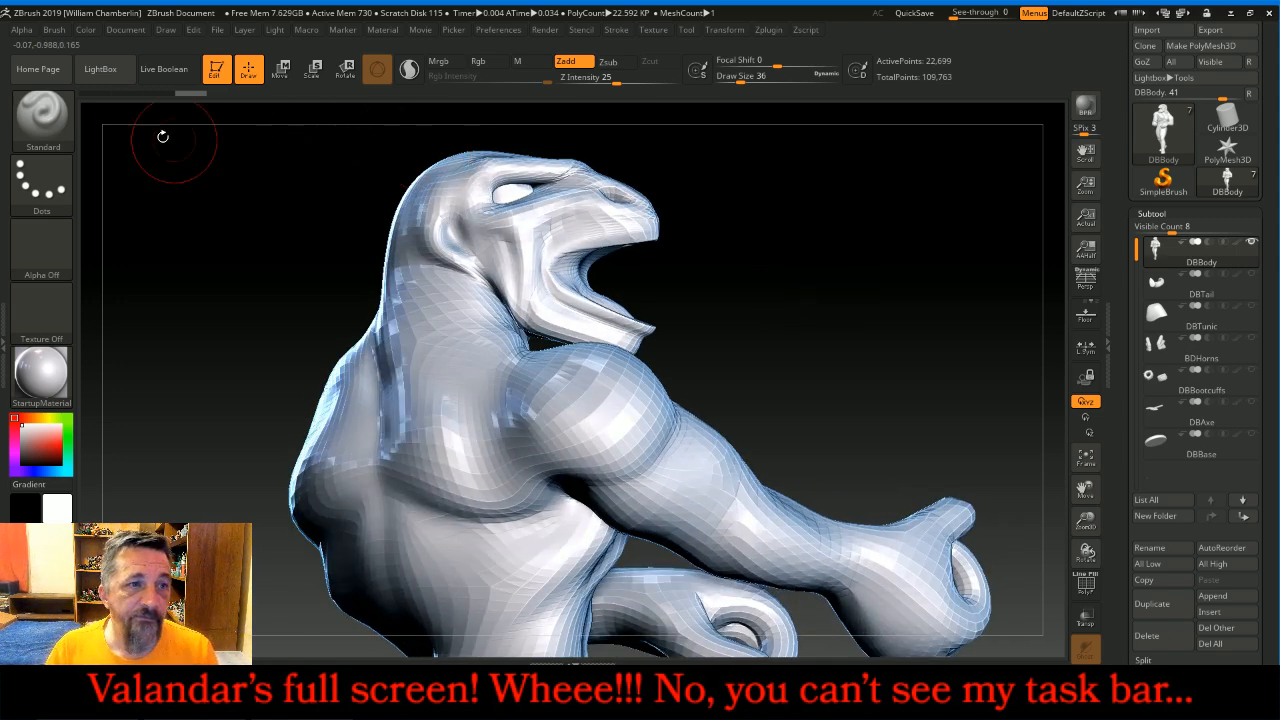
click(48, 118)
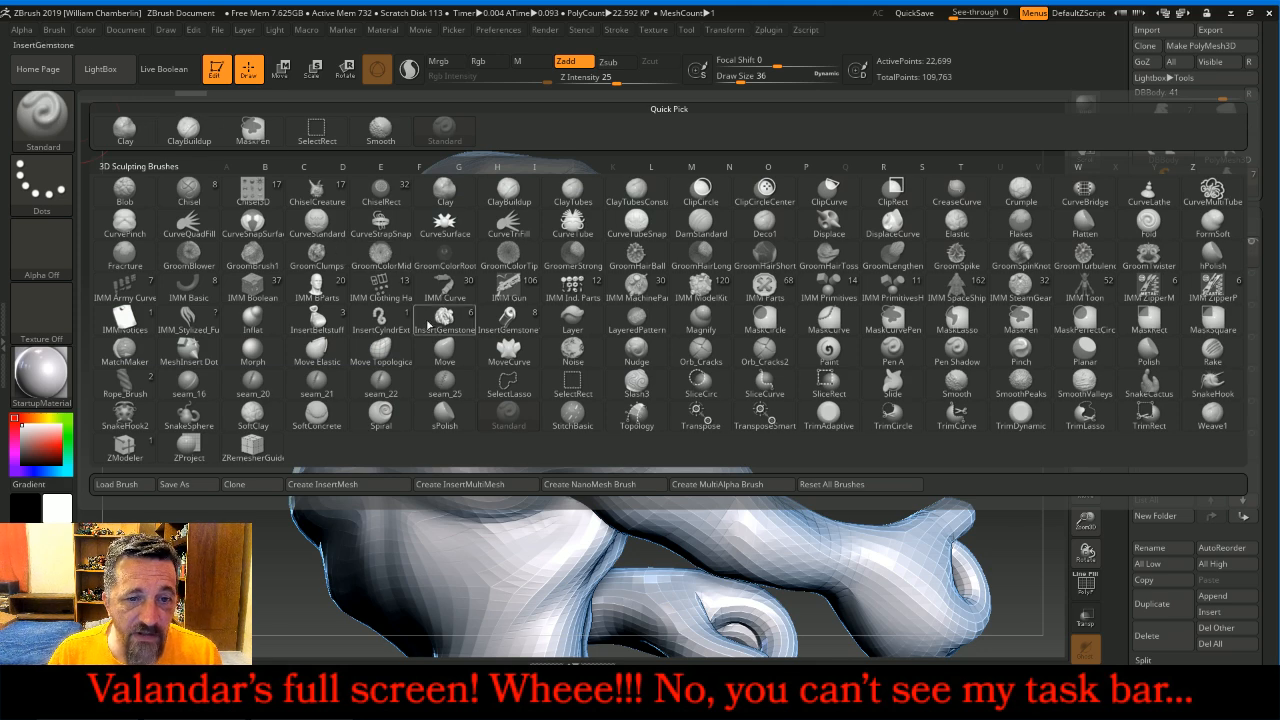
click(444, 350)
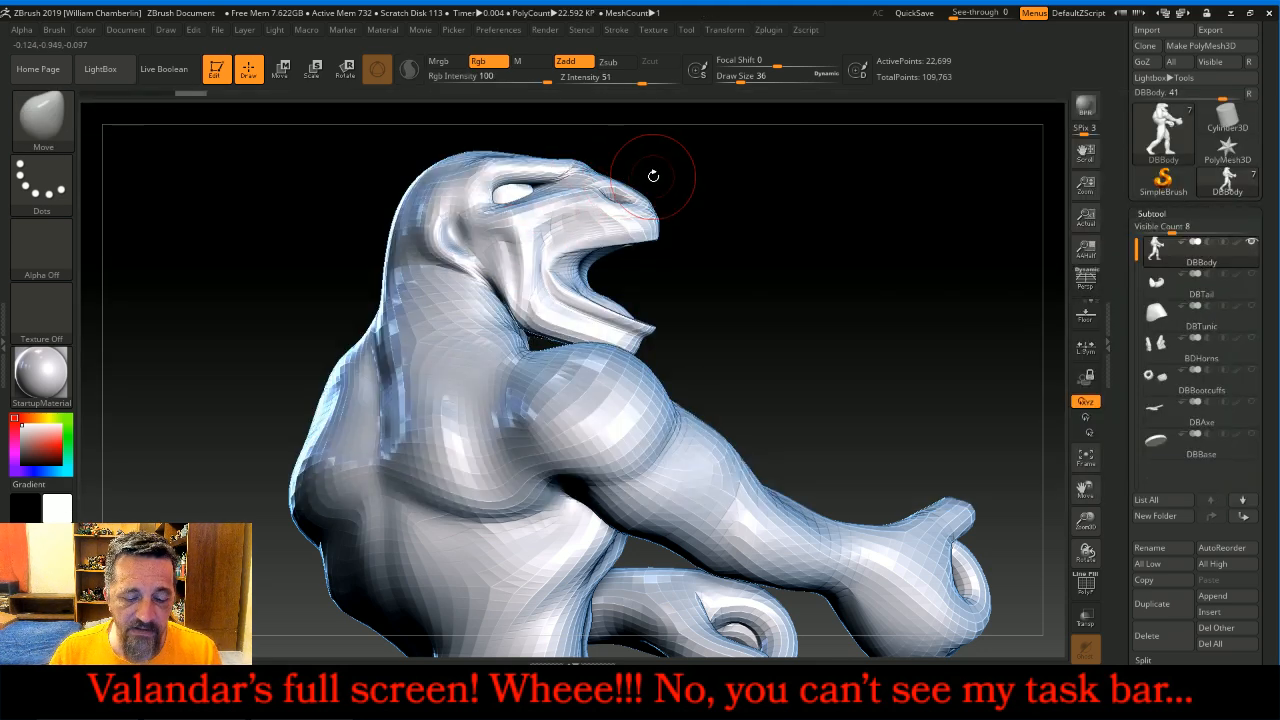
key(])
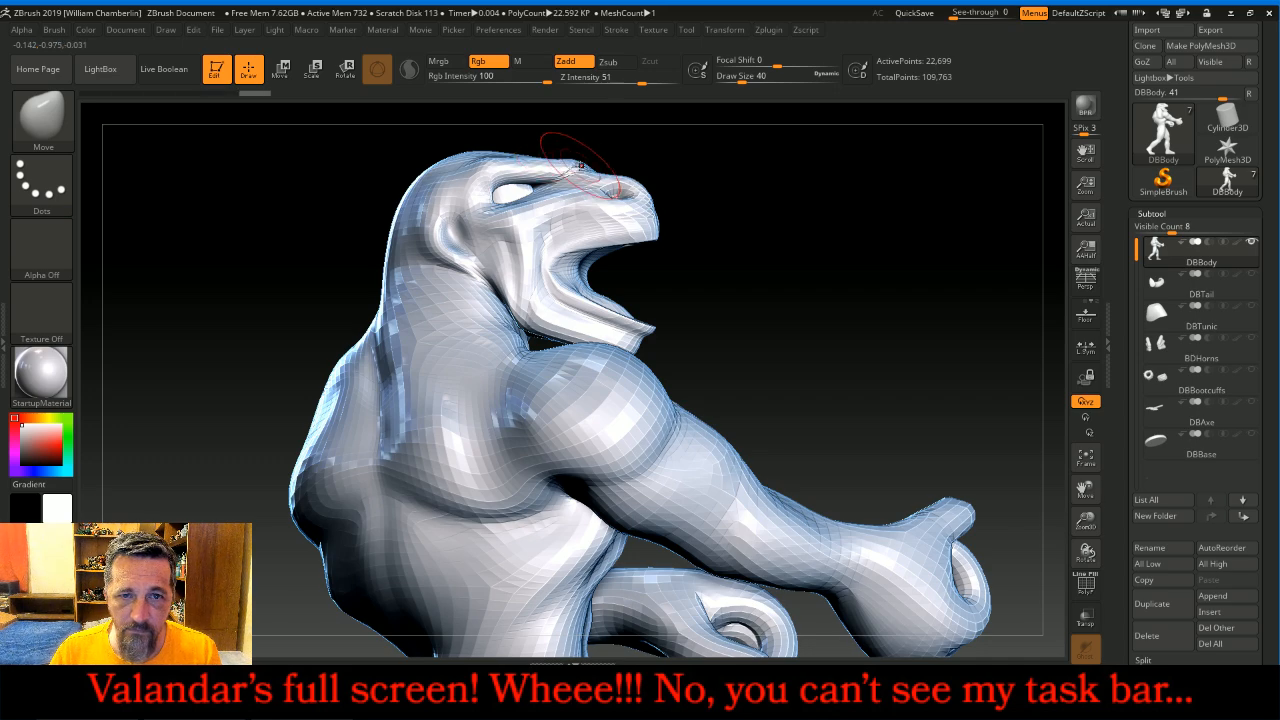
drag(771, 243, 608, 178)
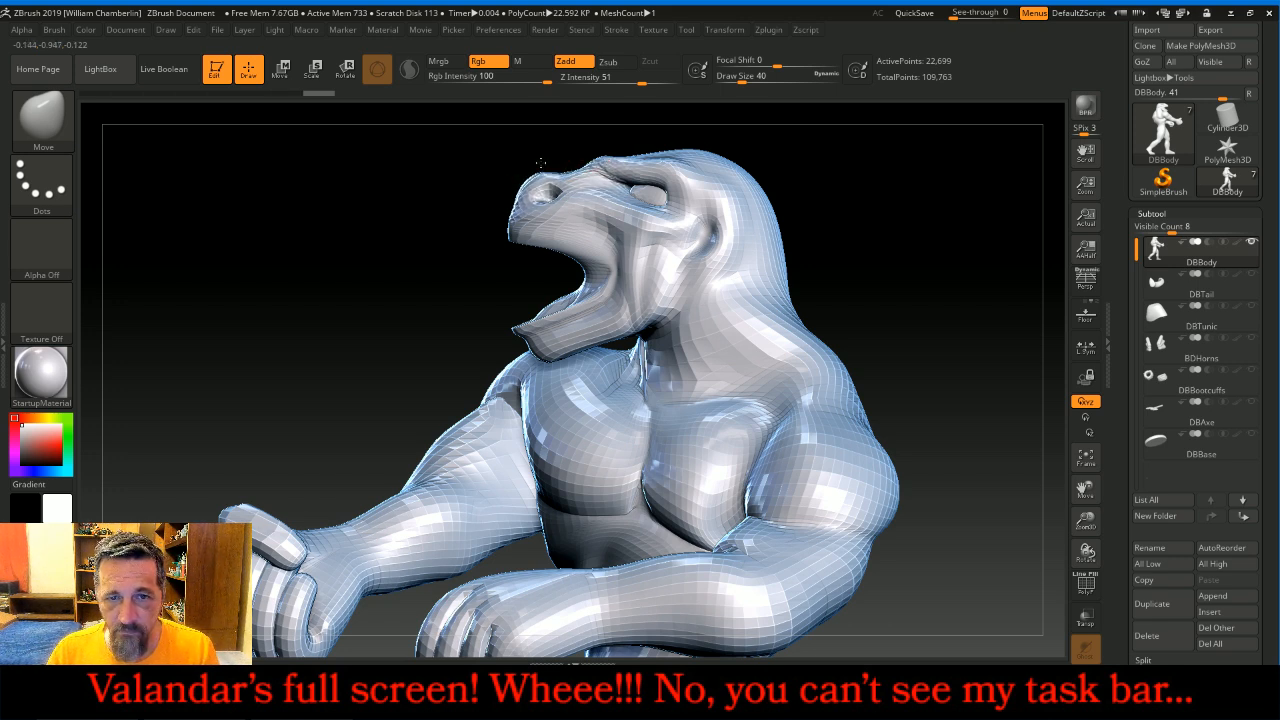
drag(909, 261, 974, 277)
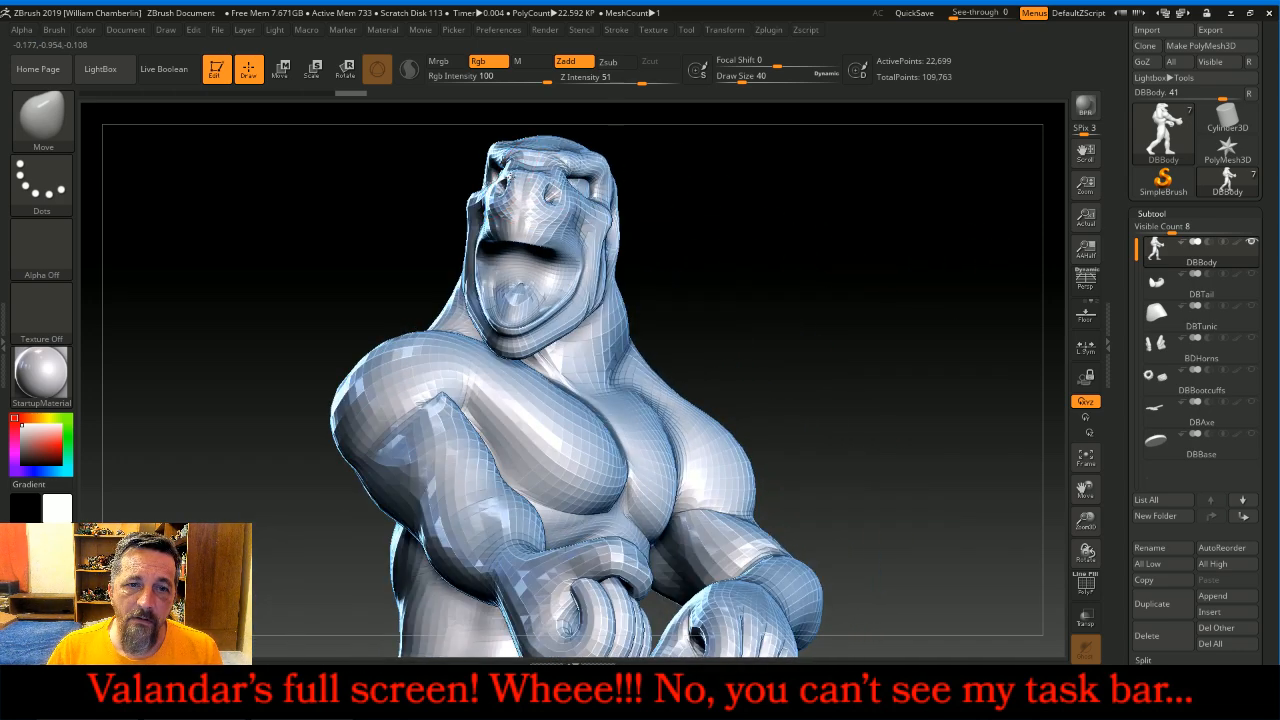
mouse_move(640, 212)
mouse_down()
mouse_move(680, 214)
mouse_move(646, 204)
mouse_up()
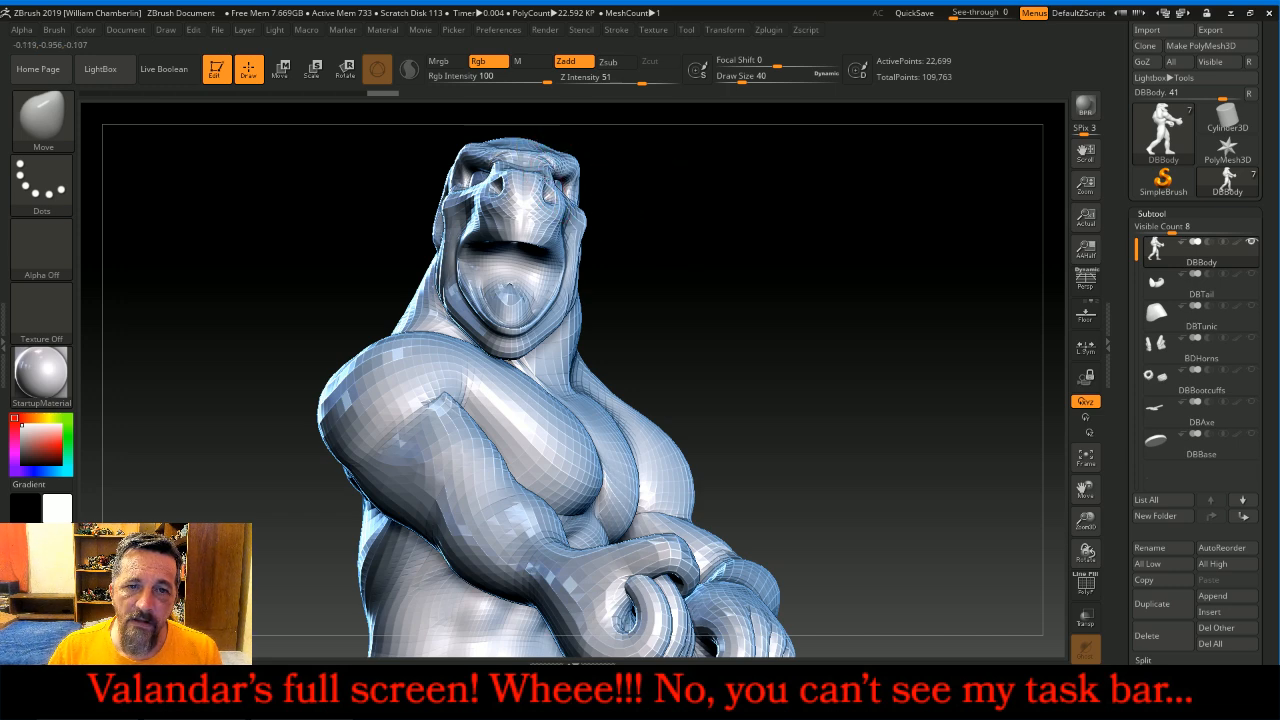
mouse_move(798, 262)
mouse_down()
mouse_move(900, 271)
mouse_move(938, 257)
mouse_move(903, 260)
mouse_move(926, 272)
mouse_move(770, 274)
mouse_move(715, 363)
mouse_up()
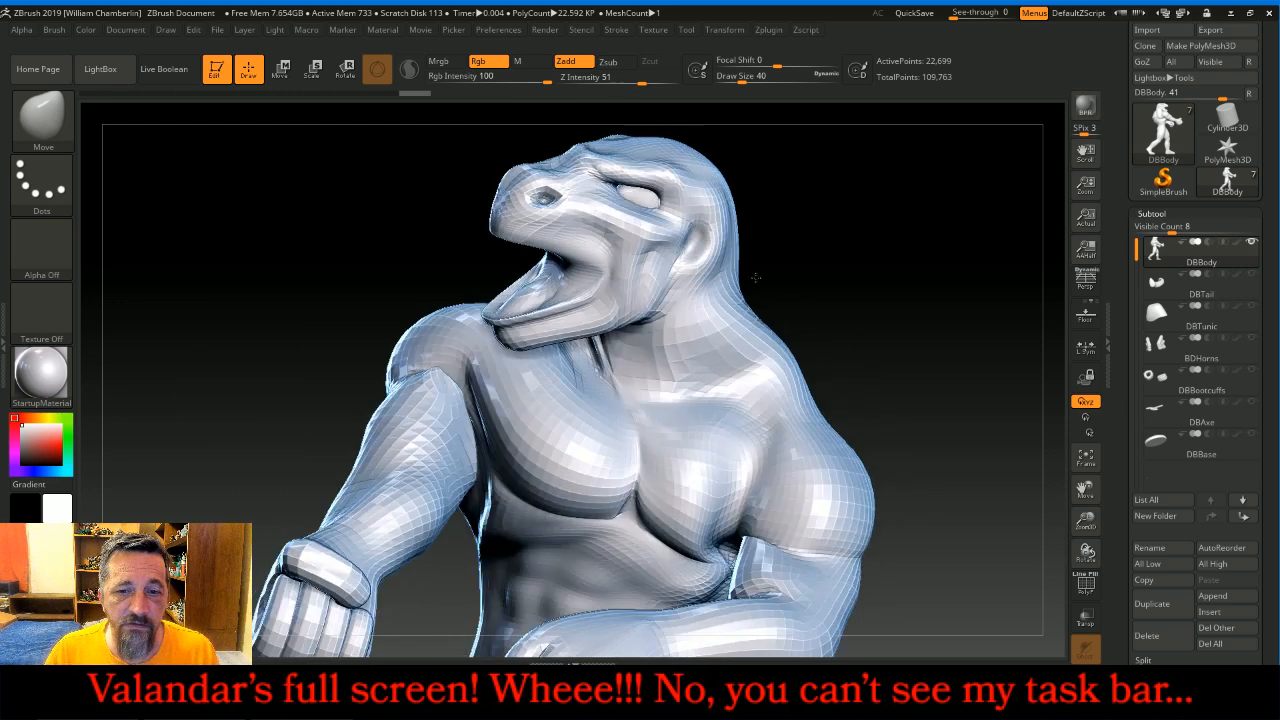
- Smooth the chest muscles and the crease between shoulder and upper arm with draw size 20
key(bracketleft)
key(bracketleft)
key(bracketright)
key(bracketright)
key(shift)
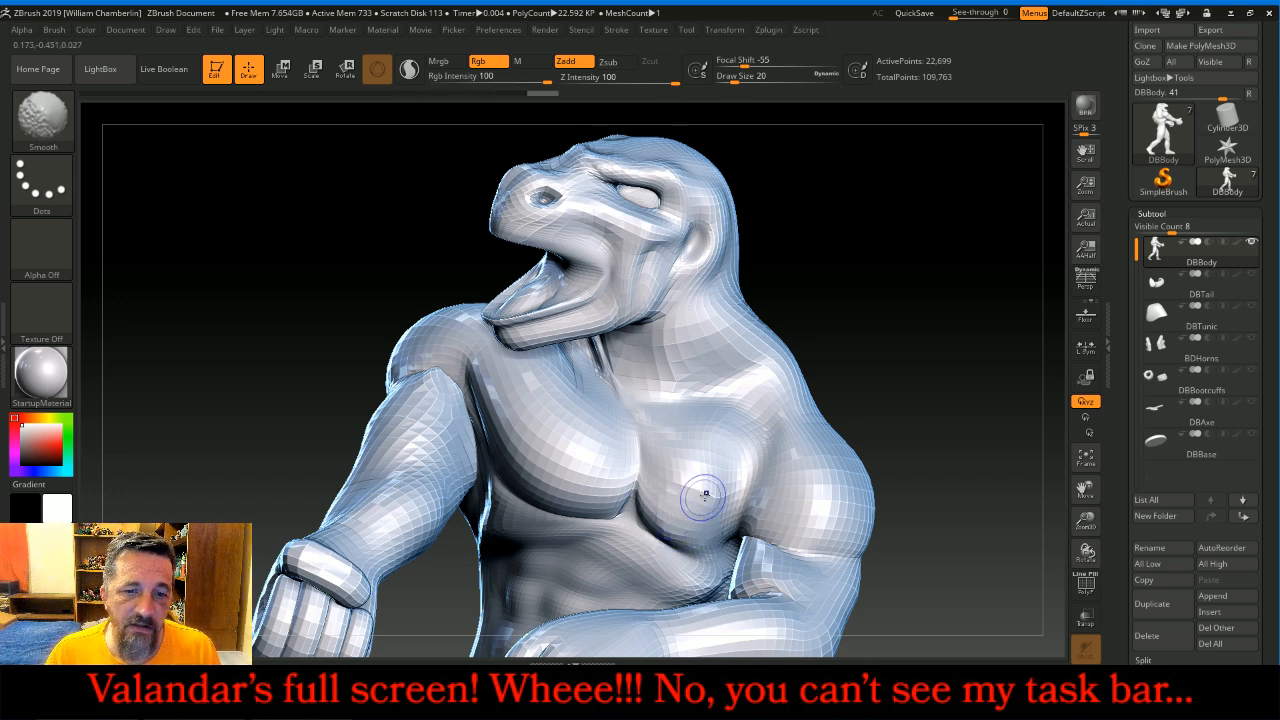
drag(894, 386, 857, 471)
key(shift)
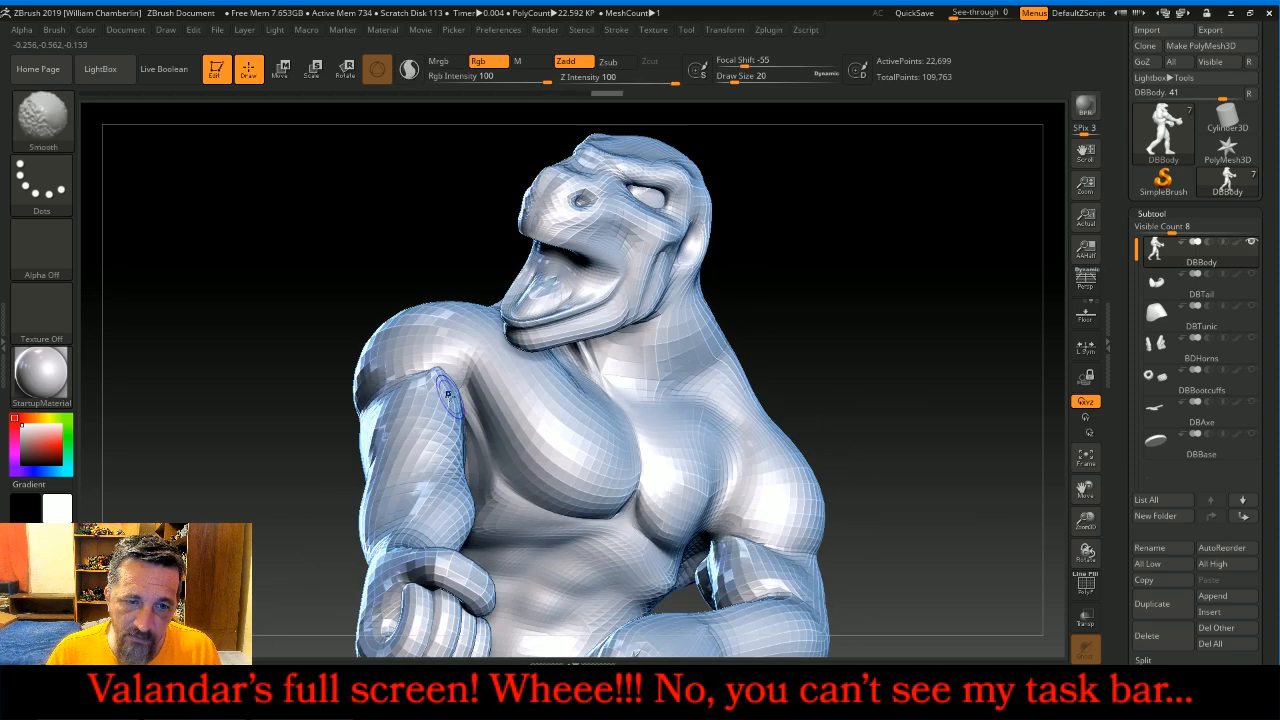
mouse_move(438, 380)
shift+mouse_down()
mouse_move(418, 384)
mouse_move(450, 386)
mouse_move(400, 380)
shift+mouse_up()
drag(830, 430, 924, 430)
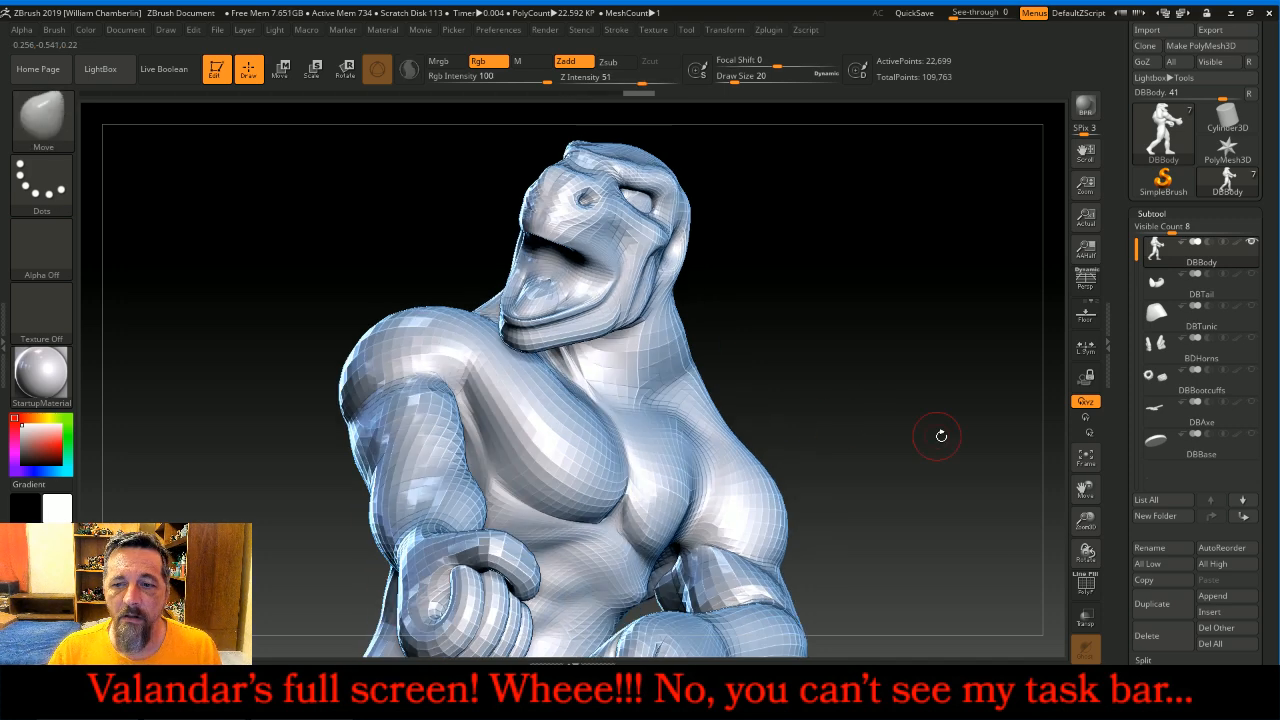
- Subdivide the DBBody geometry up to subdivision level 4
click(1067, 456)
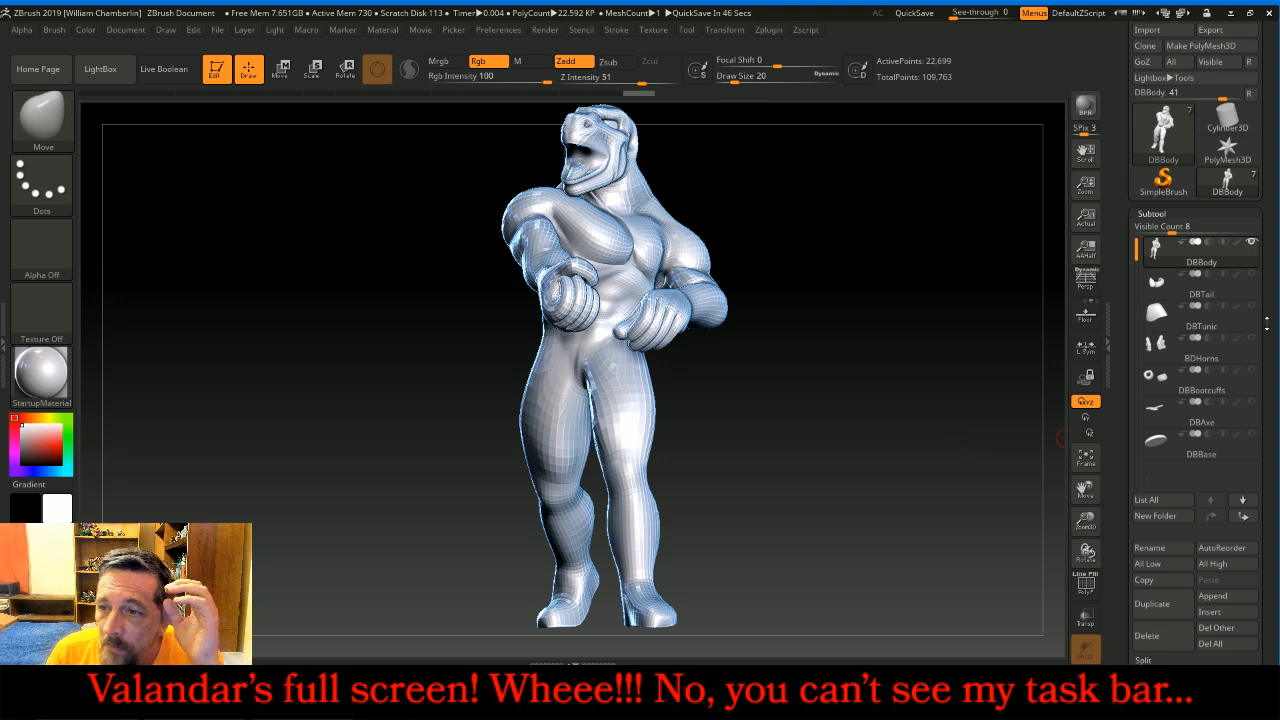
scroll(1226, 361, down, 5)
click(1163, 515)
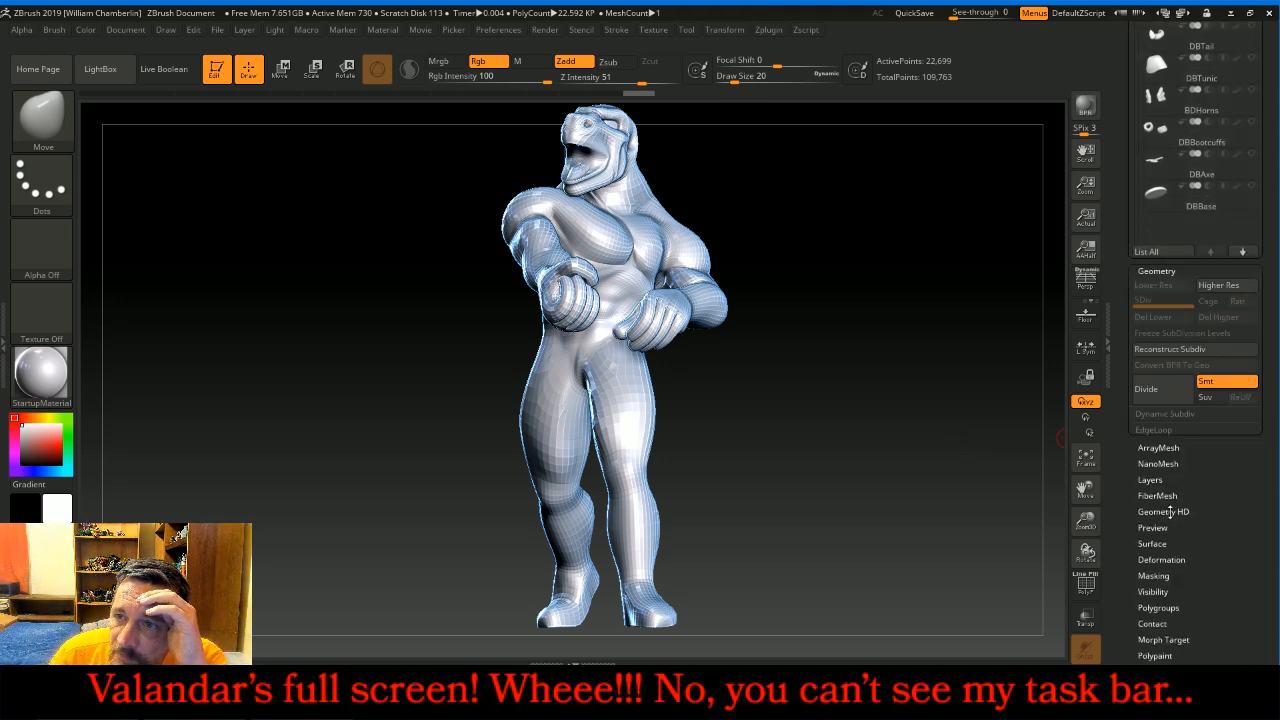
click(1150, 254)
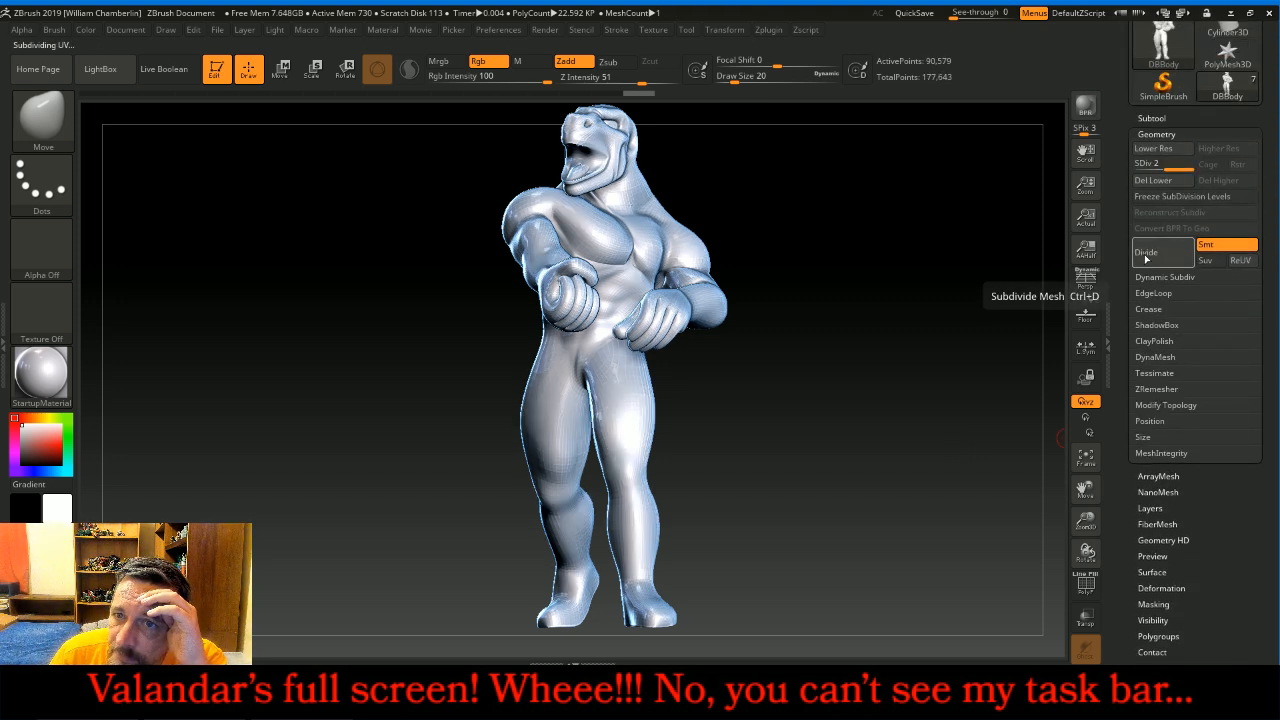
- Remesh the body with DynaMesh at resolution 768 without freezing subdivision levels, and switch DynaMesh mode off again
click(1155, 358)
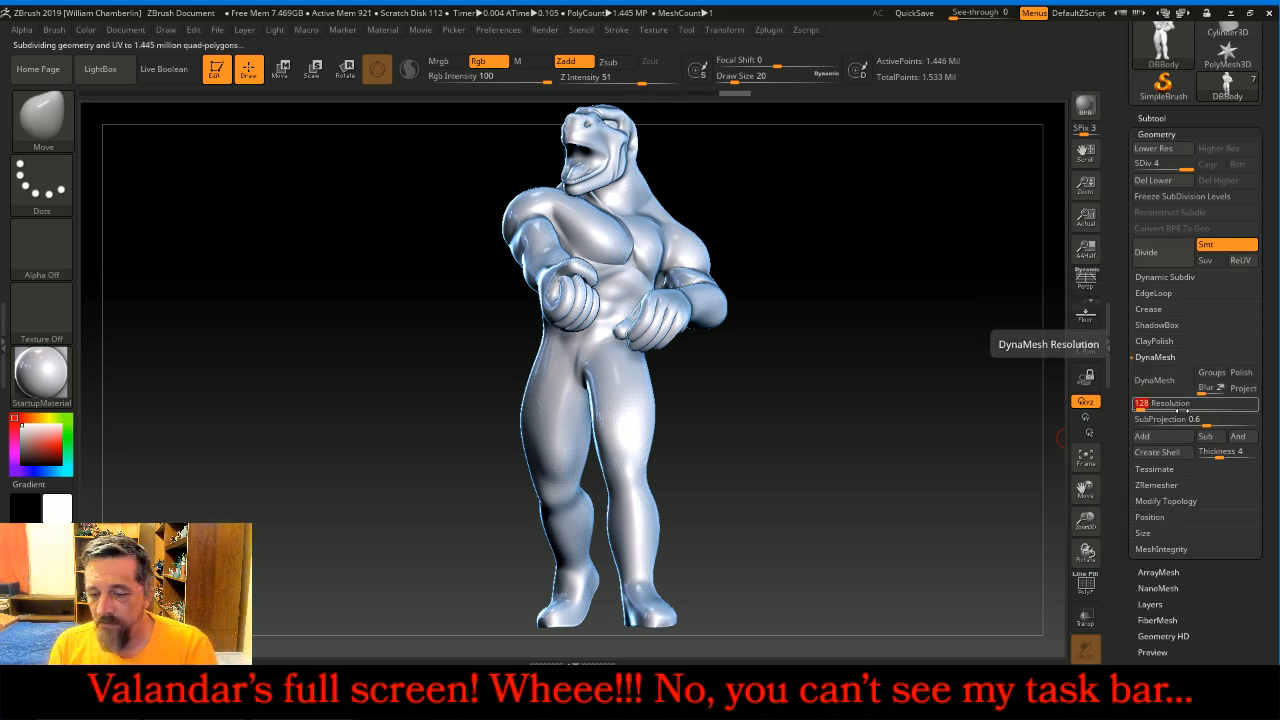
click(1178, 382)
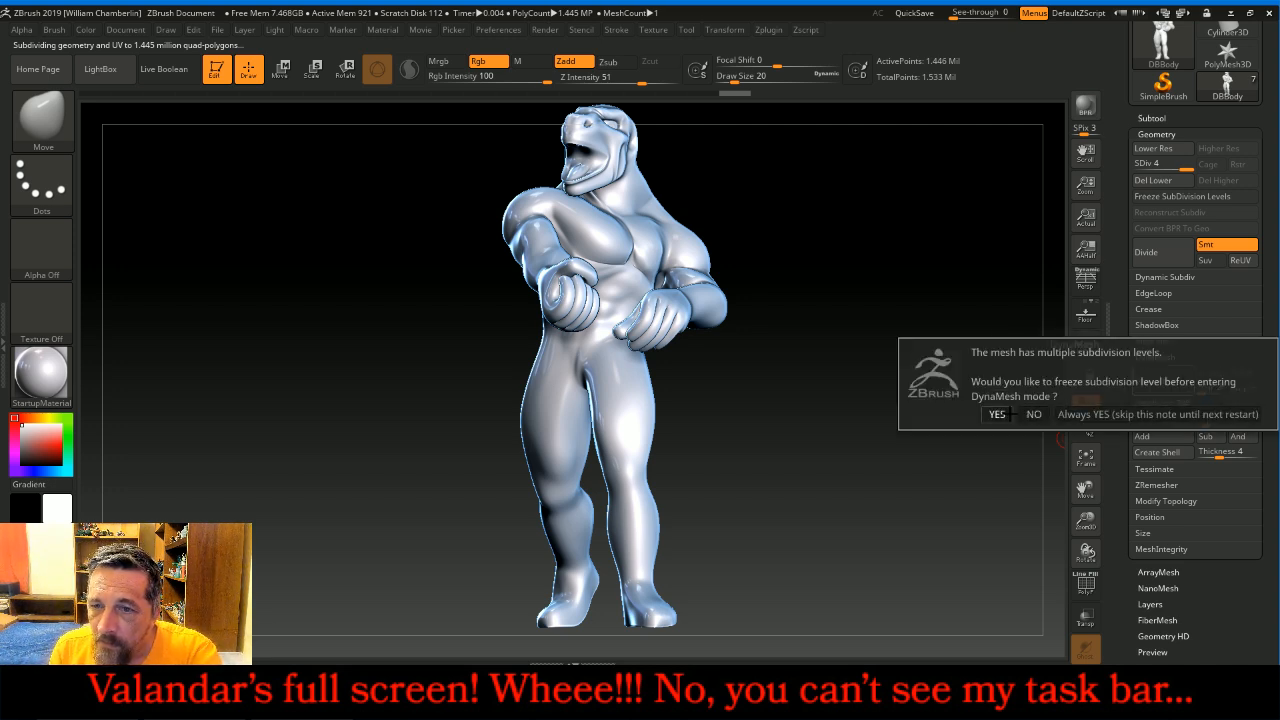
click(1031, 414)
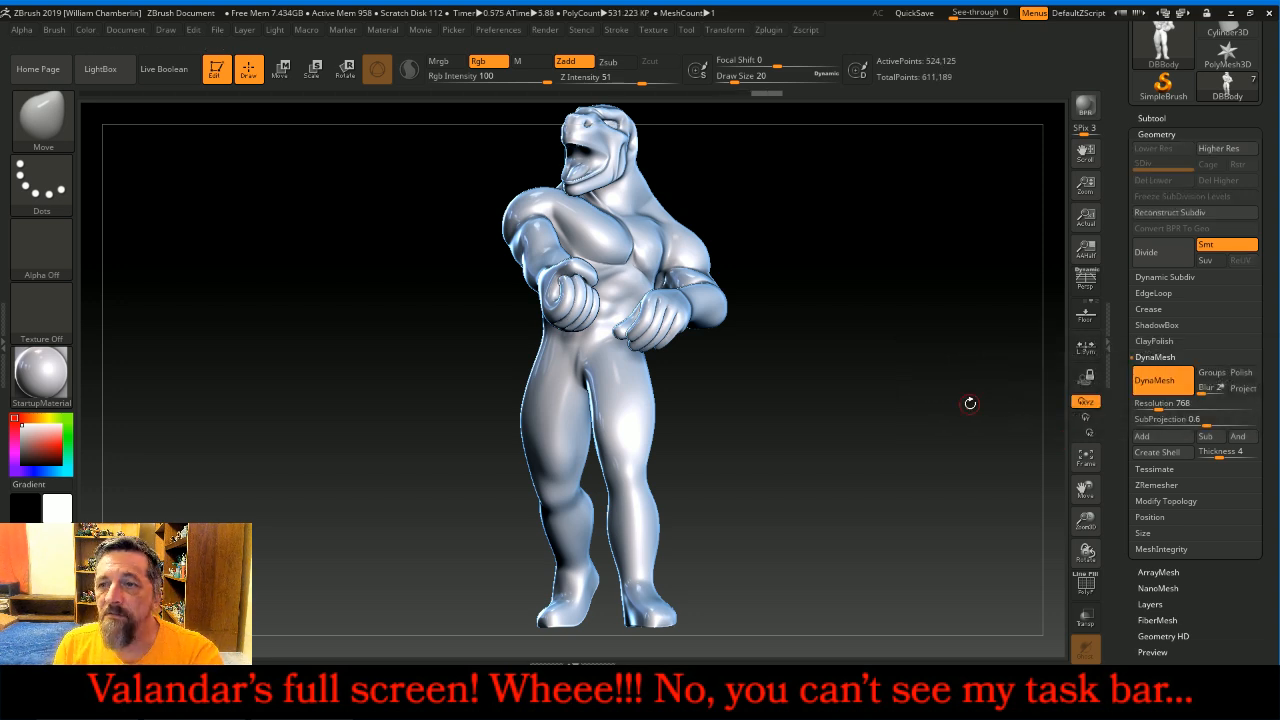
click(1150, 380)
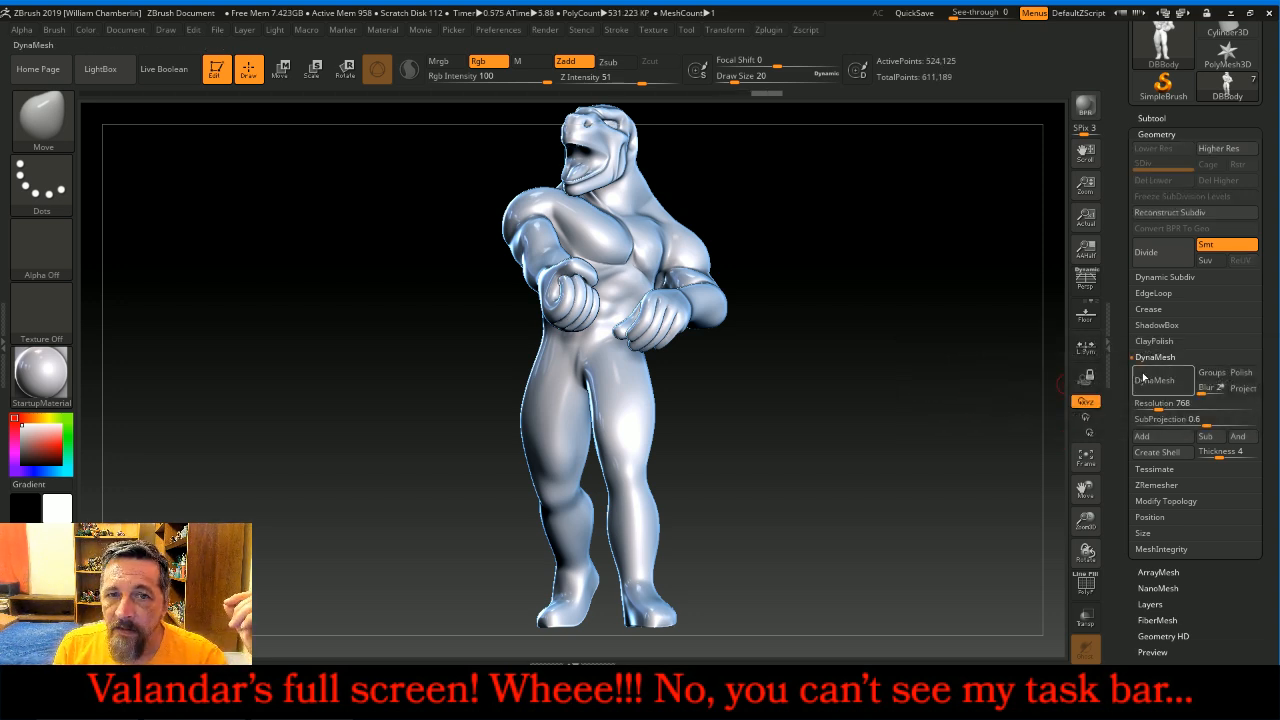
- Divide the remeshed body to subdivision level 2 and smooth the middle of the chest with draw size 32
click(1157, 255)
drag(931, 326, 901, 328)
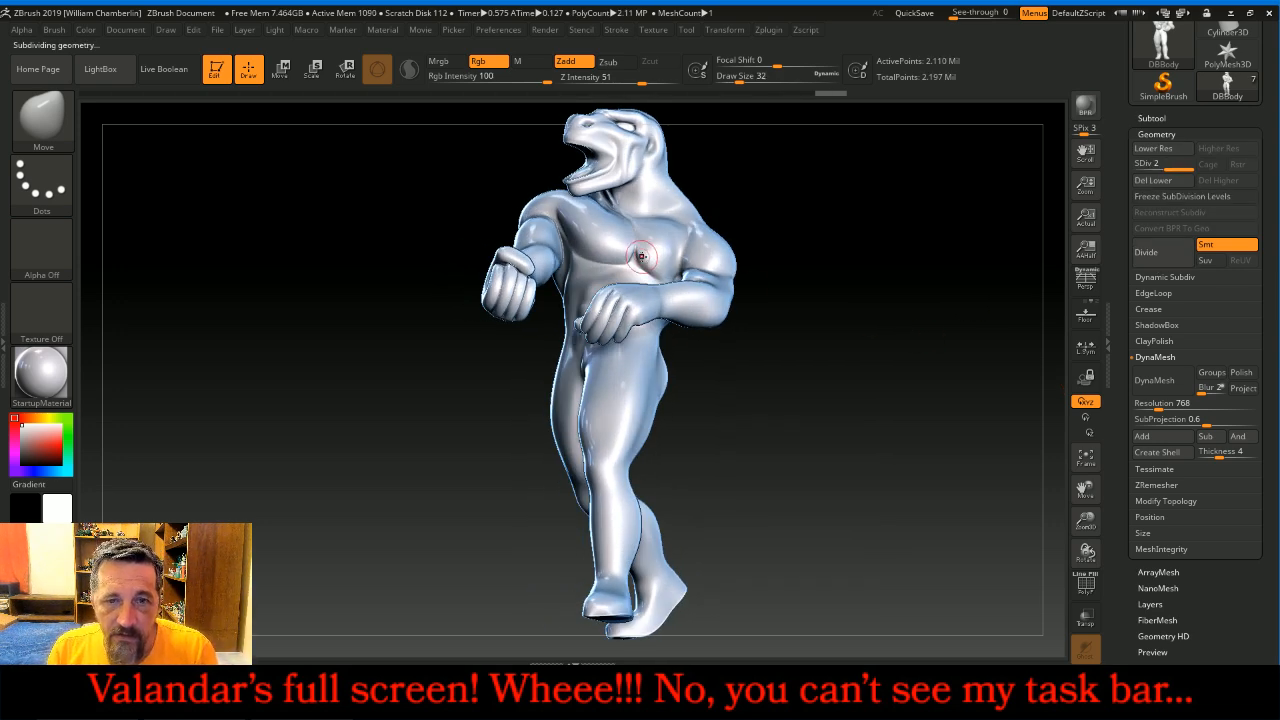
key(shift)
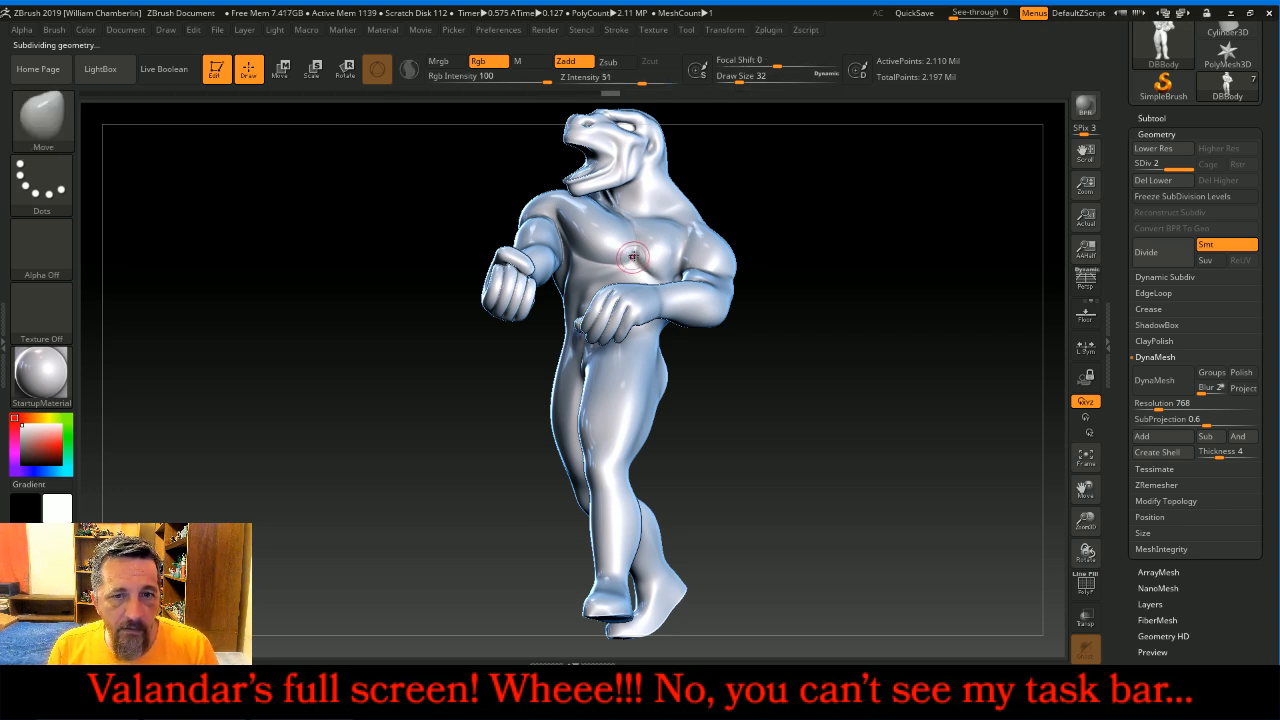
key(shift)
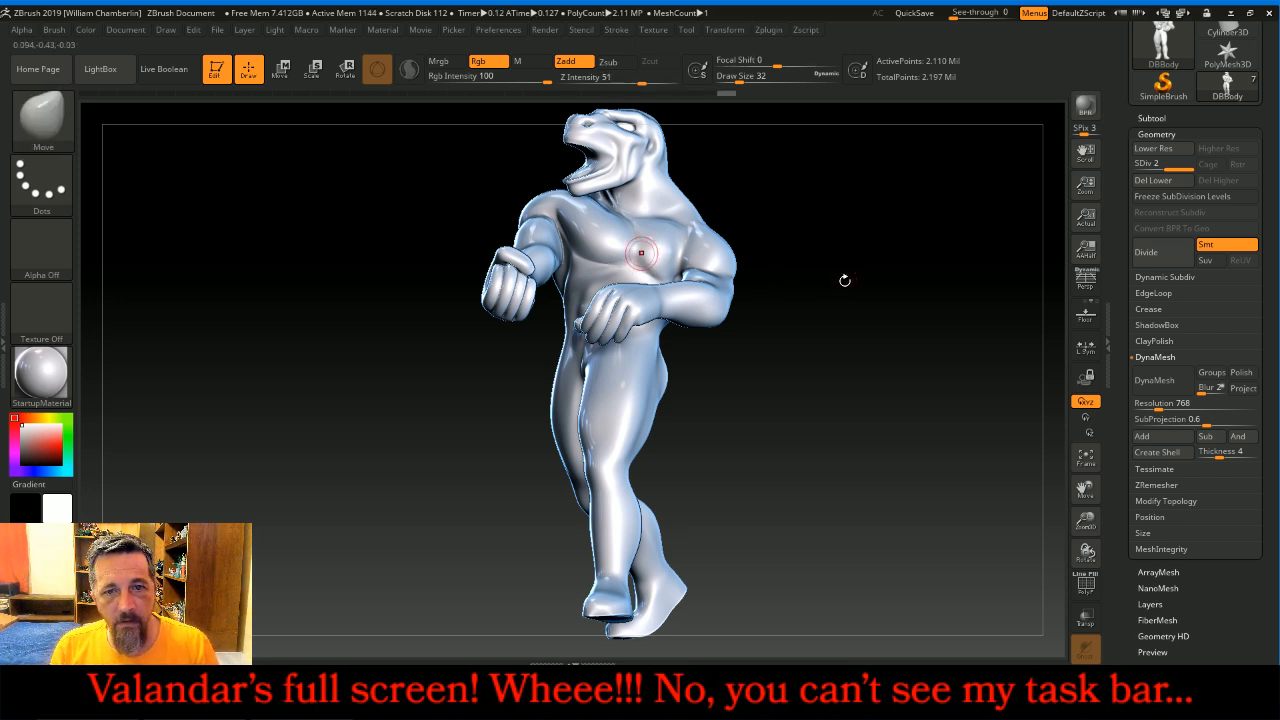
- Pull a pointed horn upward from the bridge of the snout with the SnakeHook brush at draw size 28
mouse_move(849, 240)
mouse_down()
mouse_move(936, 252)
mouse_move(840, 249)
mouse_move(862, 252)
mouse_up()
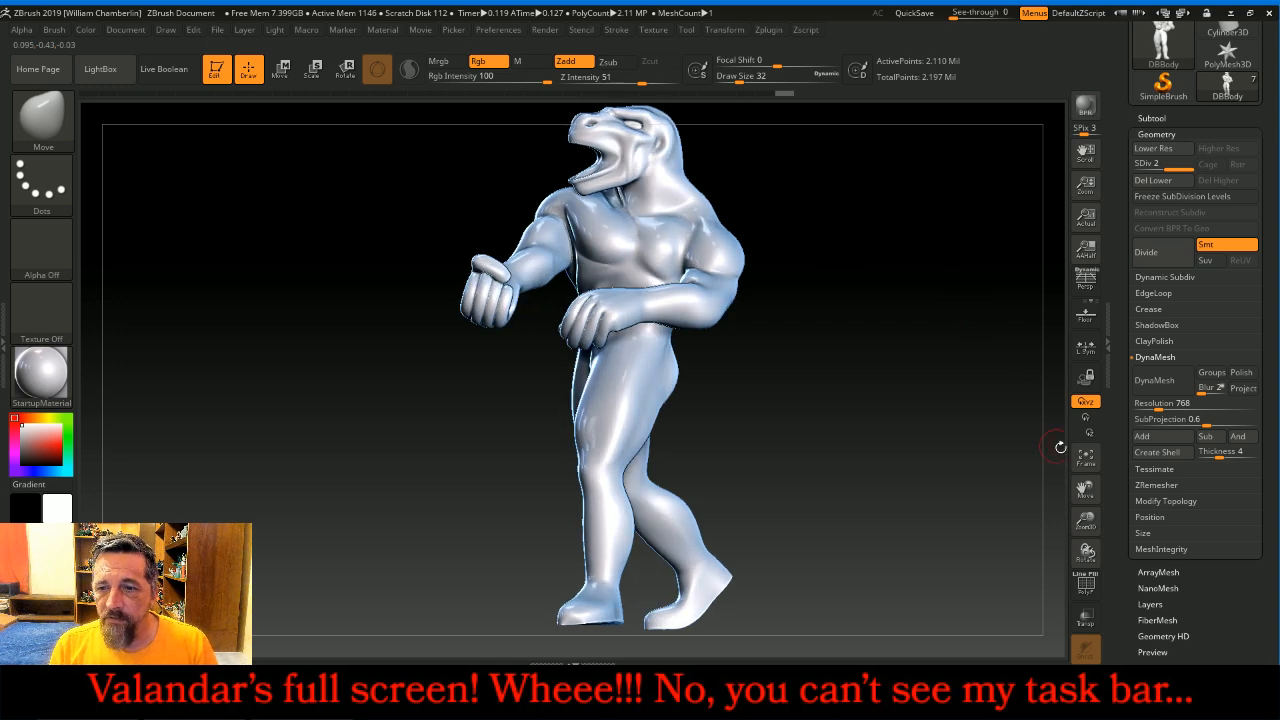
drag(1086, 489, 1096, 611)
drag(1086, 490, 1070, 623)
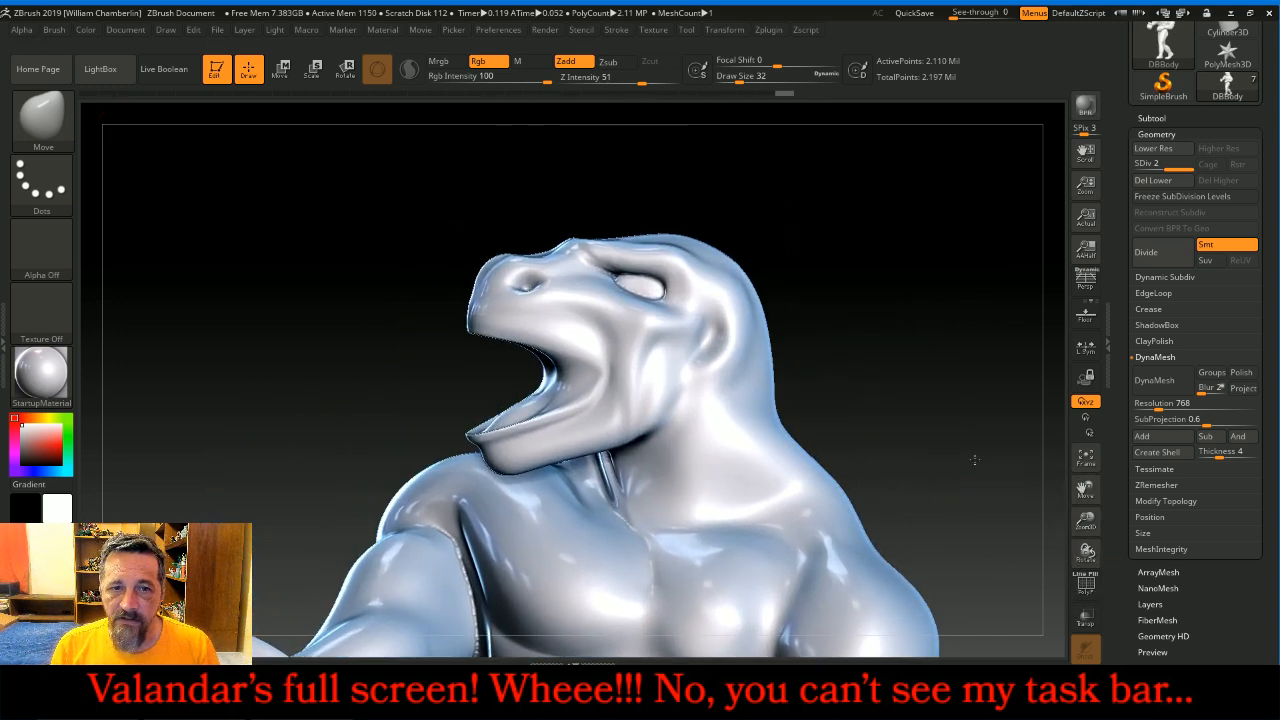
drag(975, 460, 966, 455)
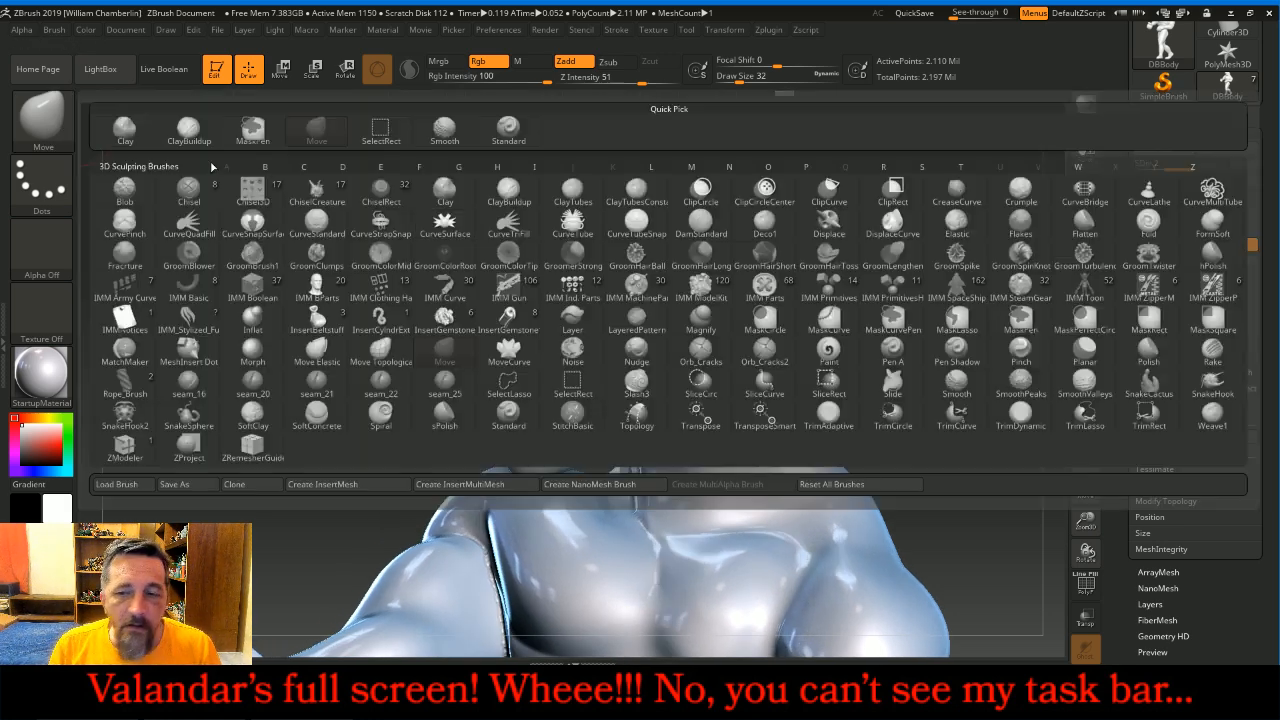
click(42, 118)
click(1201, 383)
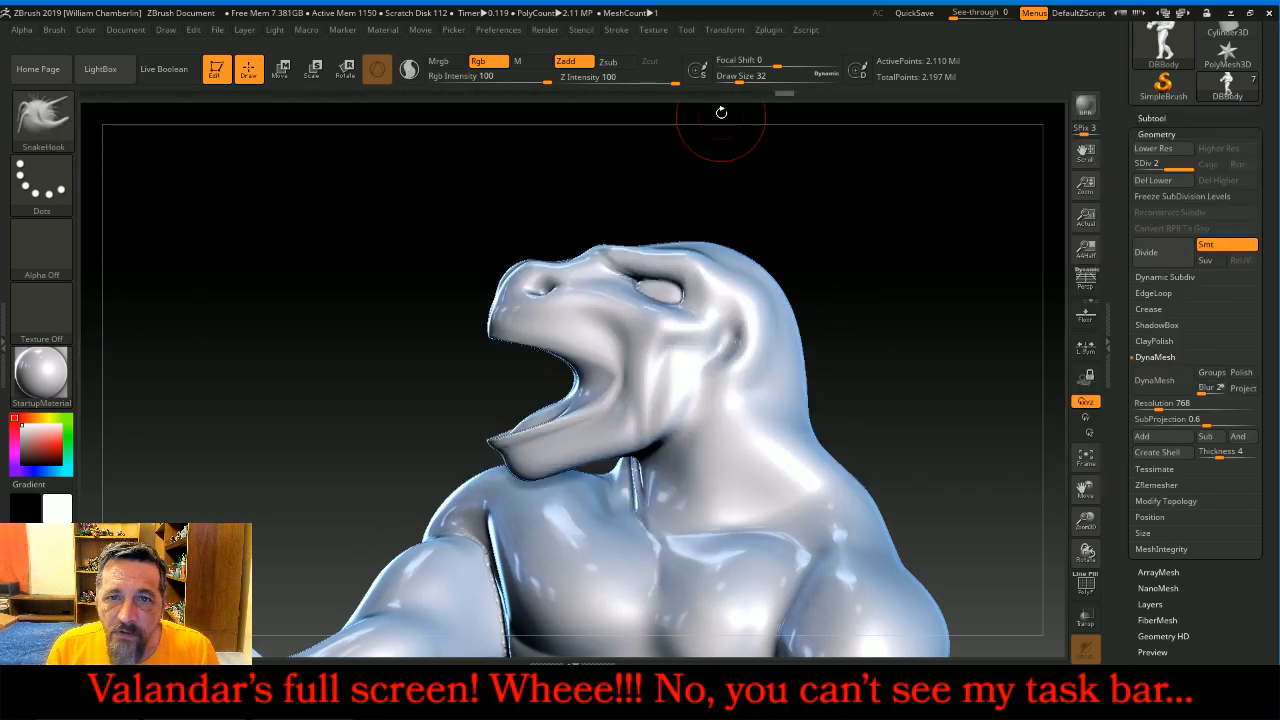
mouse_move(551, 214)
mouse_down()
mouse_move(617, 231)
mouse_move(657, 212)
mouse_move(597, 282)
mouse_up()
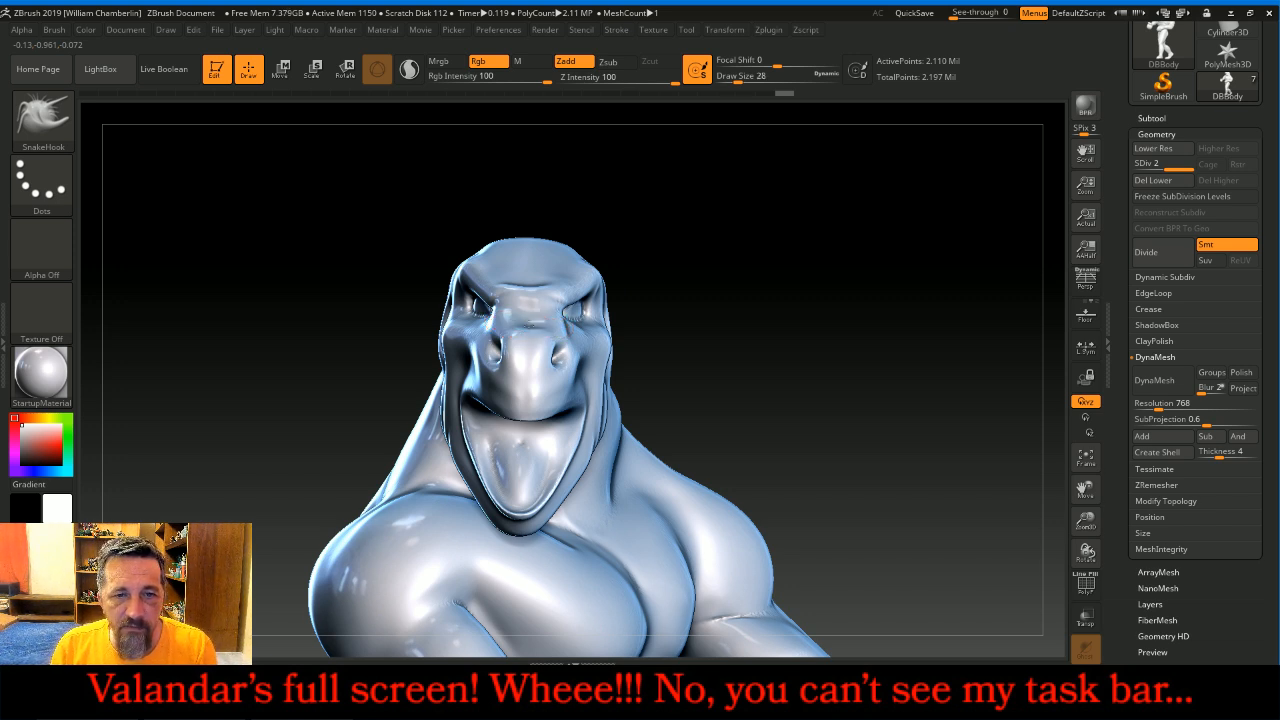
drag(528, 311, 530, 276)
mouse_move(760, 296)
mouse_down()
mouse_move(843, 331)
mouse_move(830, 332)
mouse_up()
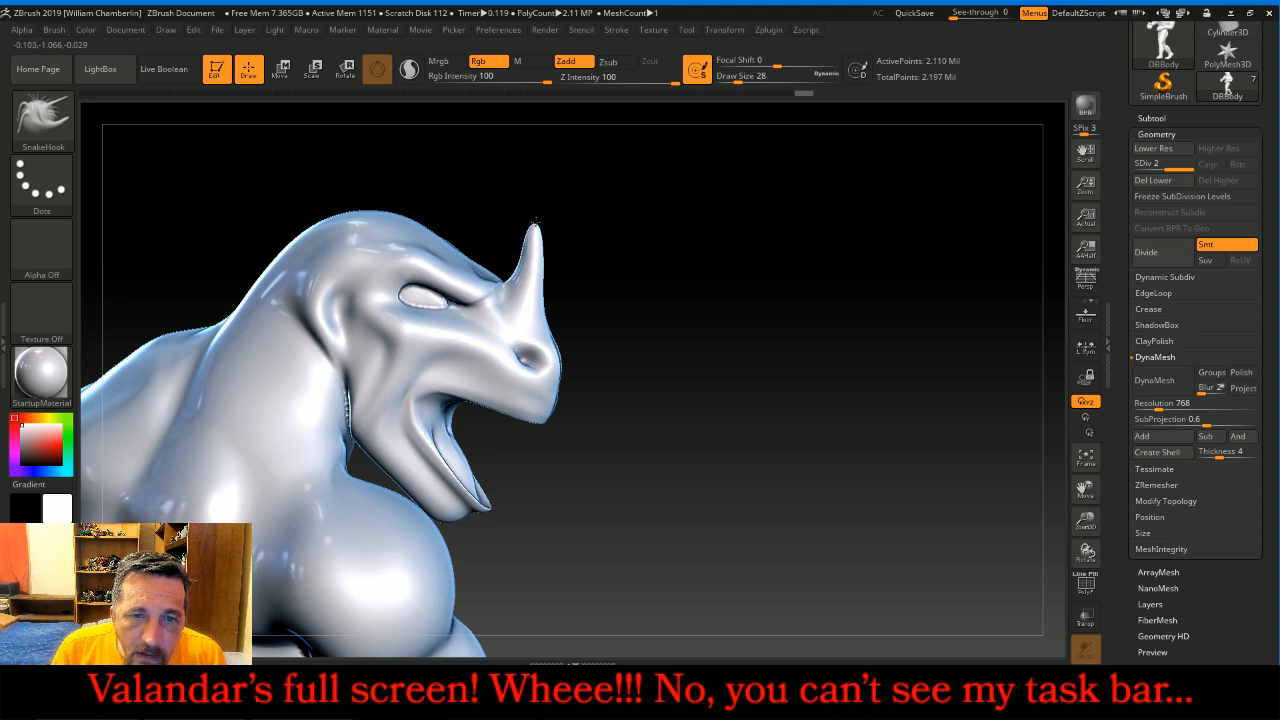
mouse_move(786, 351)
mouse_down()
mouse_move(820, 349)
mouse_move(863, 380)
mouse_move(797, 370)
mouse_move(760, 314)
mouse_up()
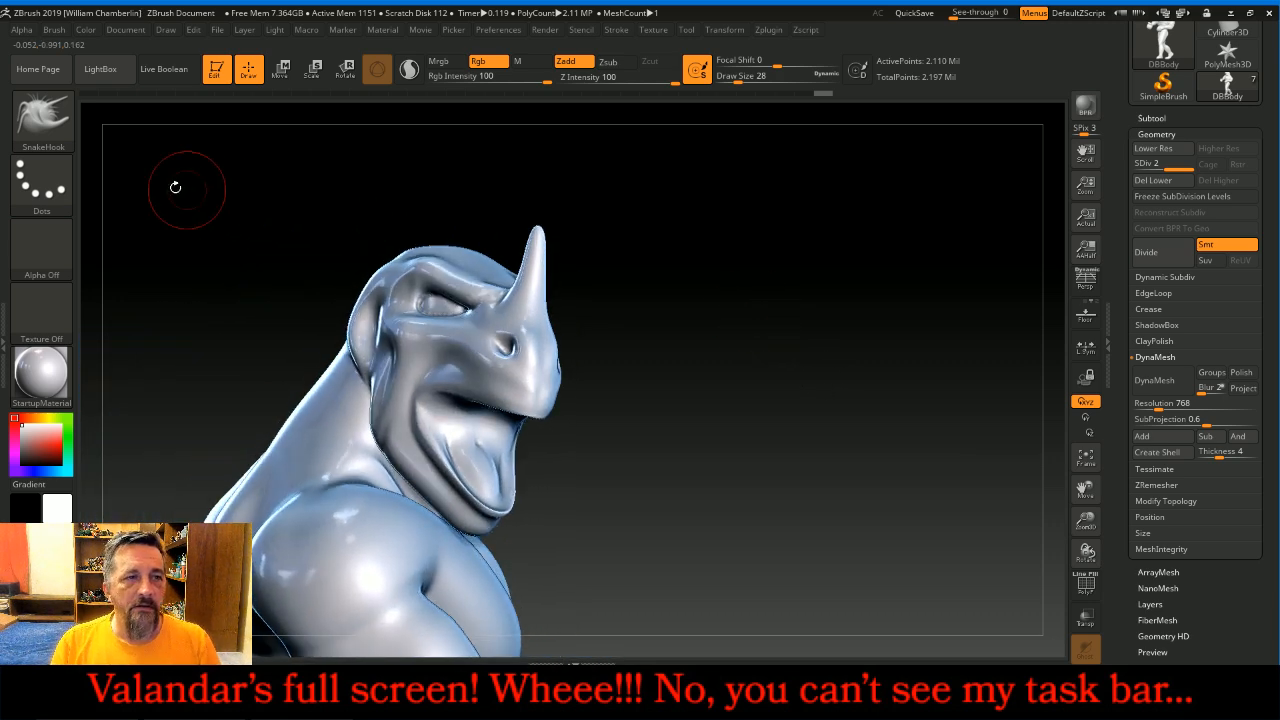
- Widen and curve the snout horn in profile with the Move brush at draw size 32
drag(843, 300, 882, 318)
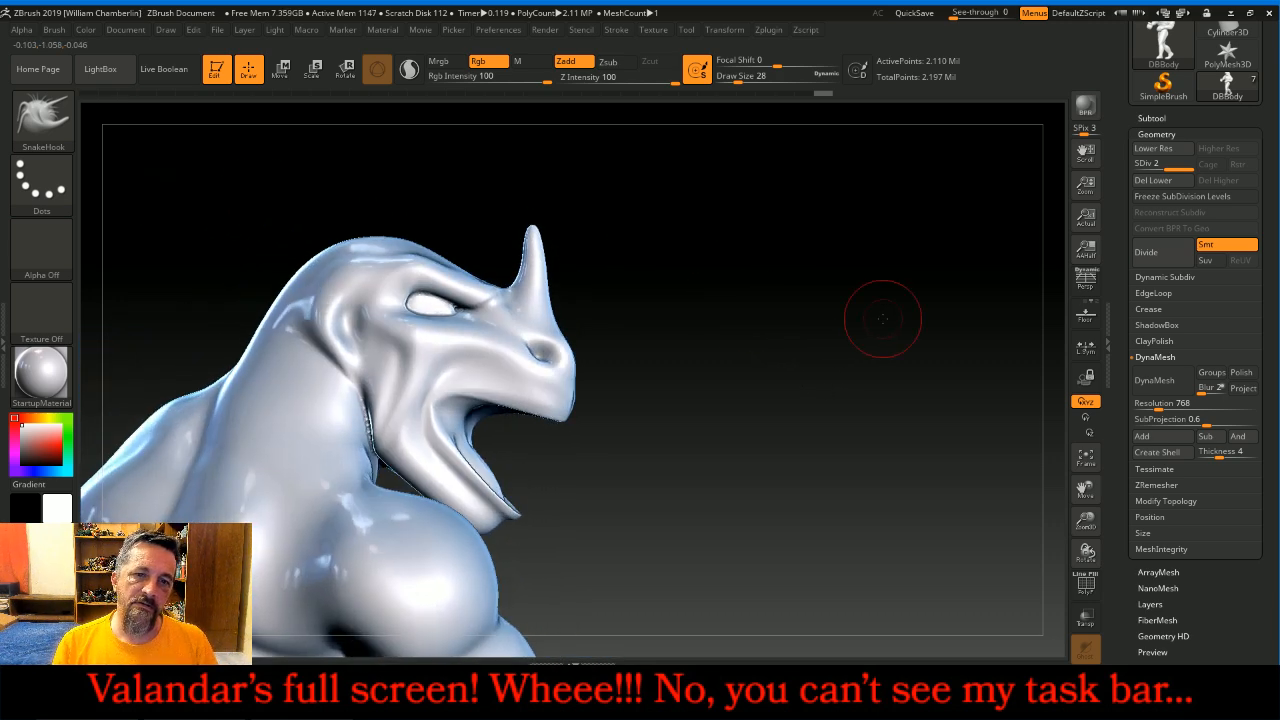
click(42, 118)
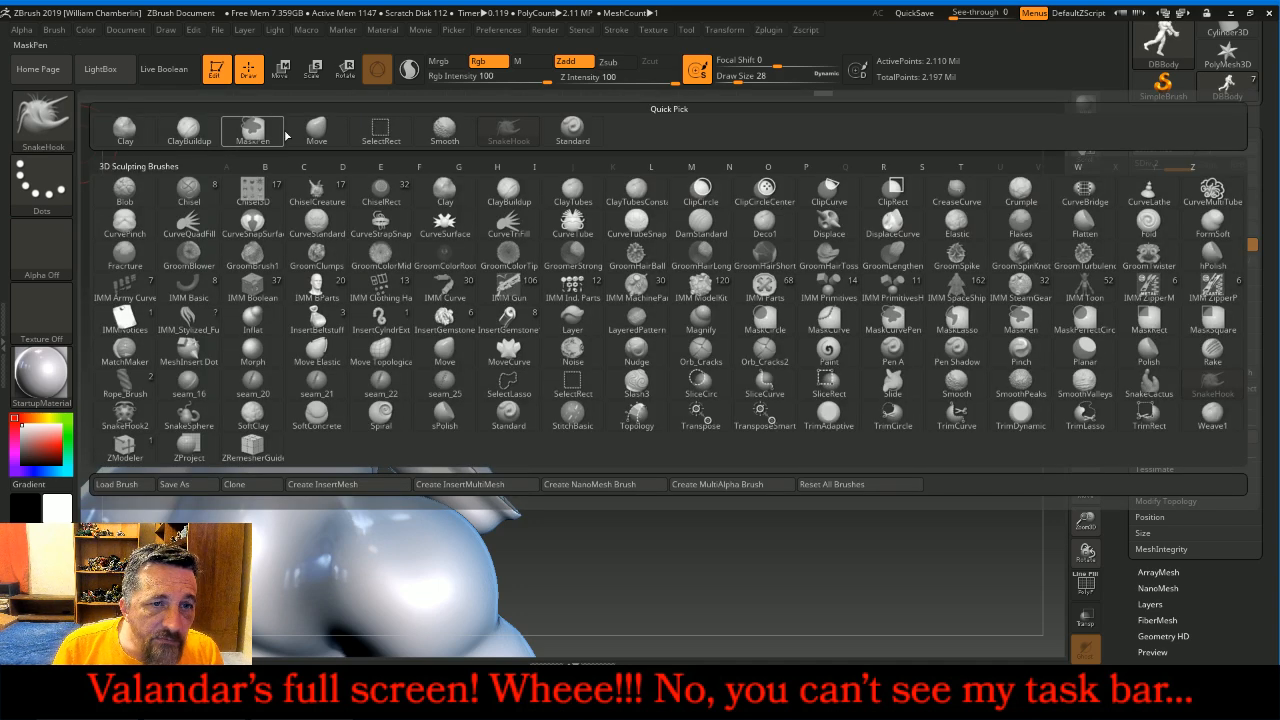
click(316, 130)
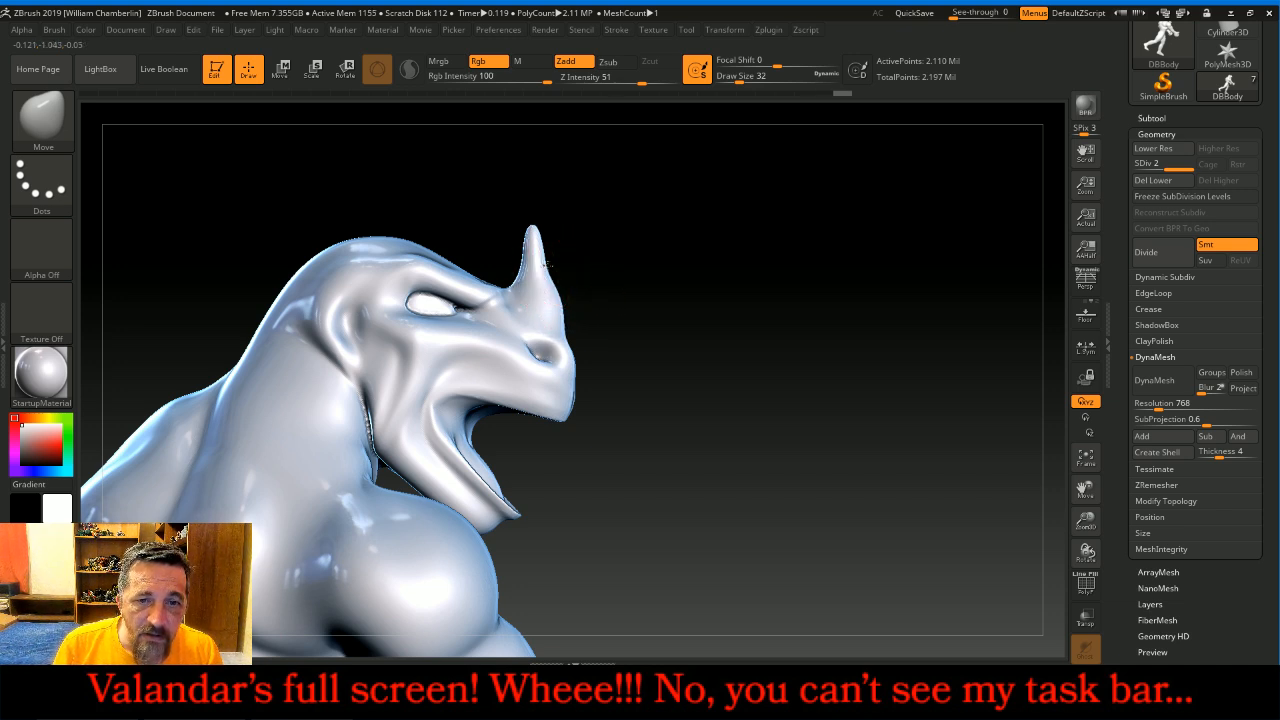
drag(557, 261, 565, 258)
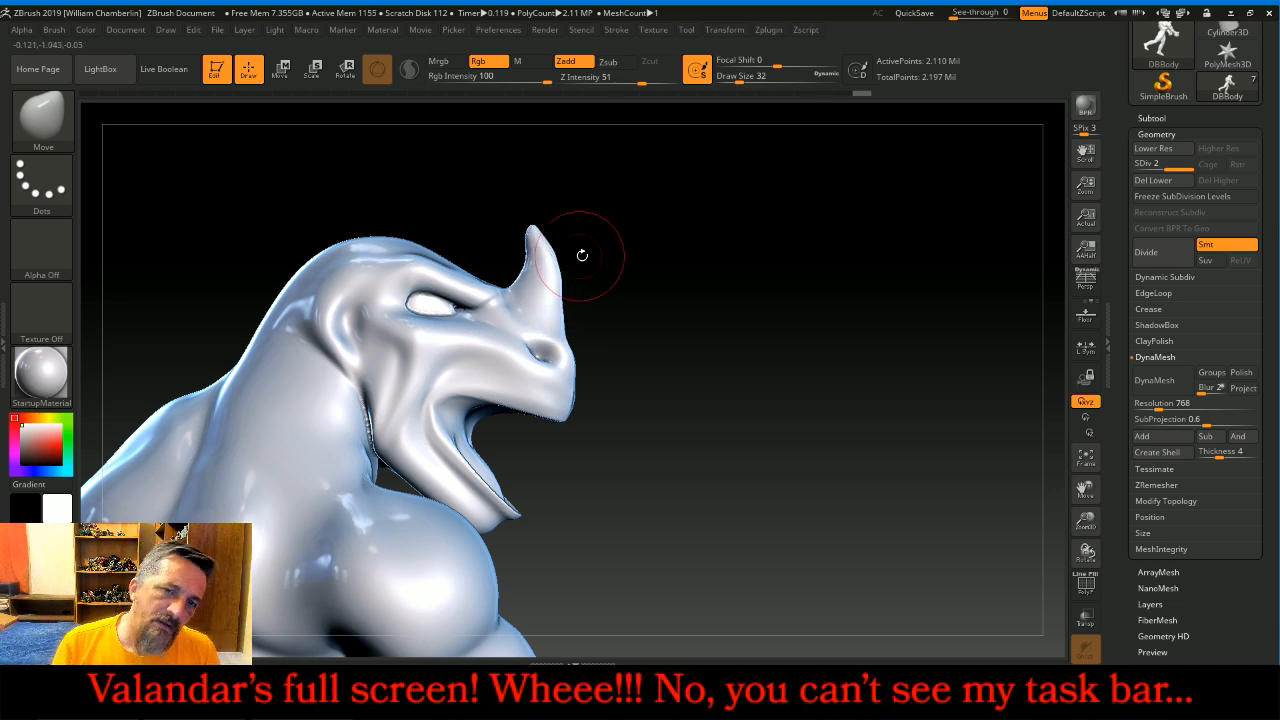
- Switch to the Rake brush and set its Z Intensity to 14 for texturing the snout horn
drag(803, 397, 457, 306)
click(42, 118)
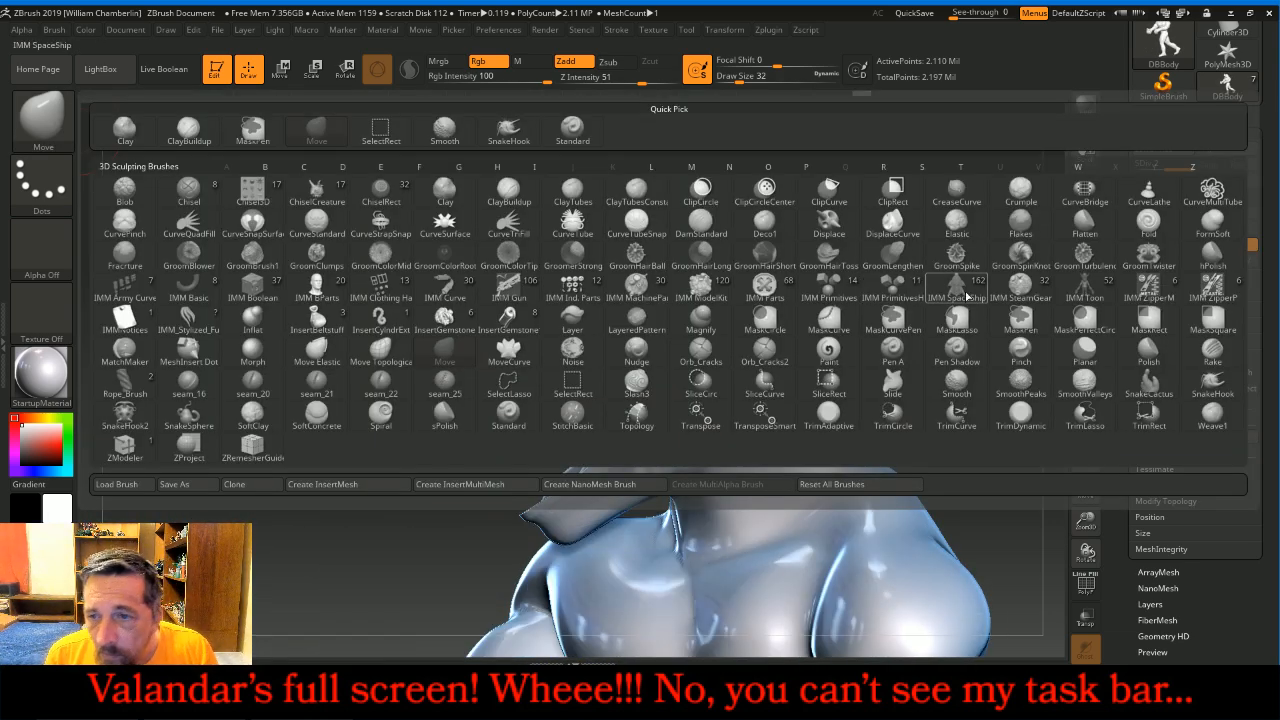
click(1212, 350)
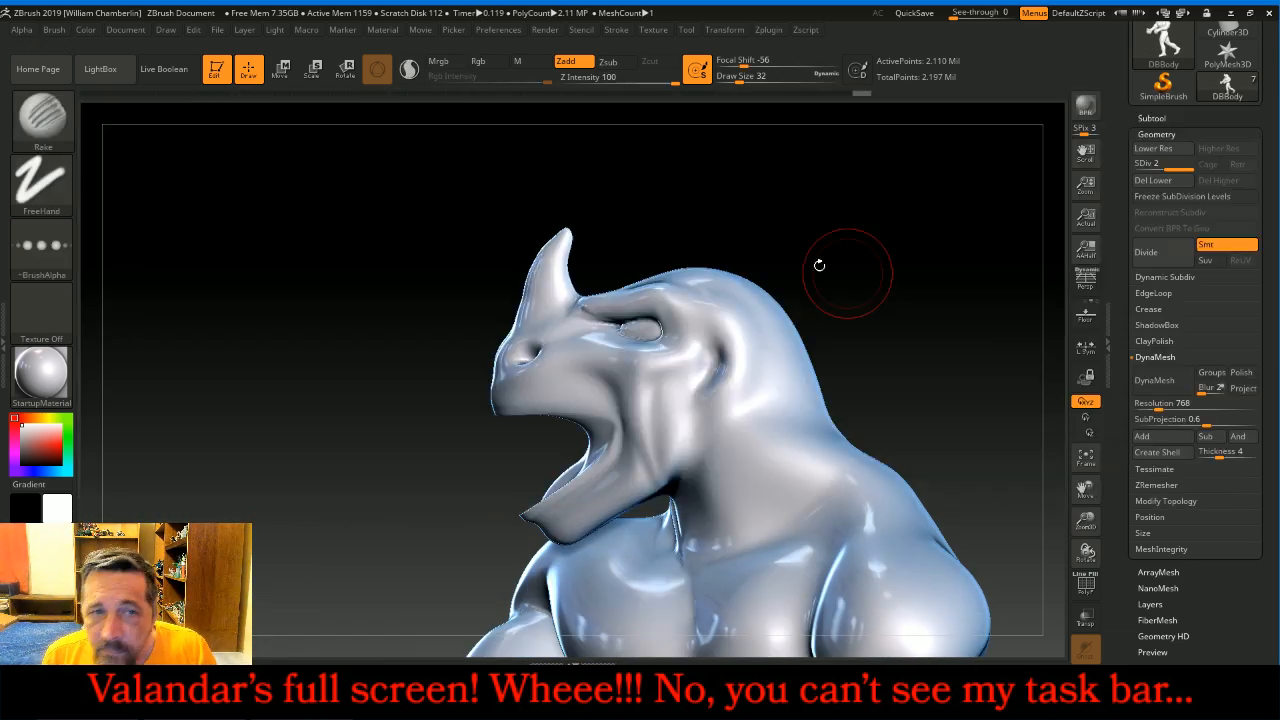
click(610, 80)
text(18)
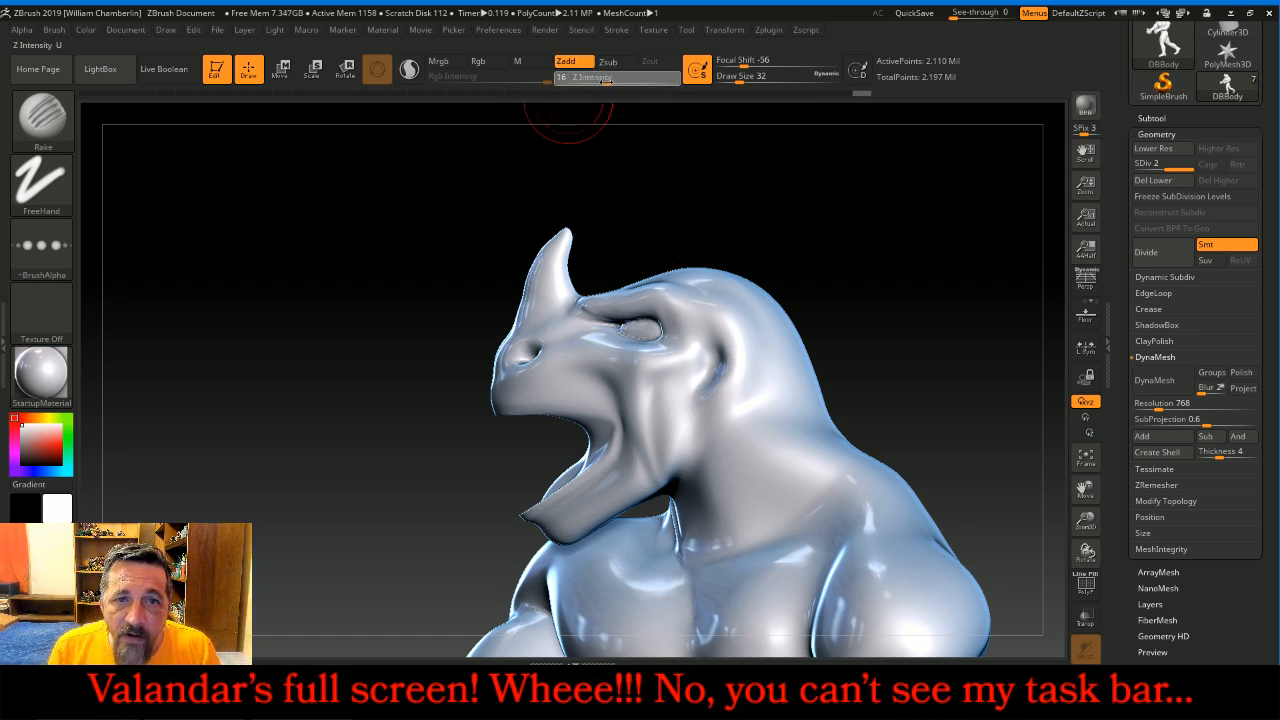
key(Return)
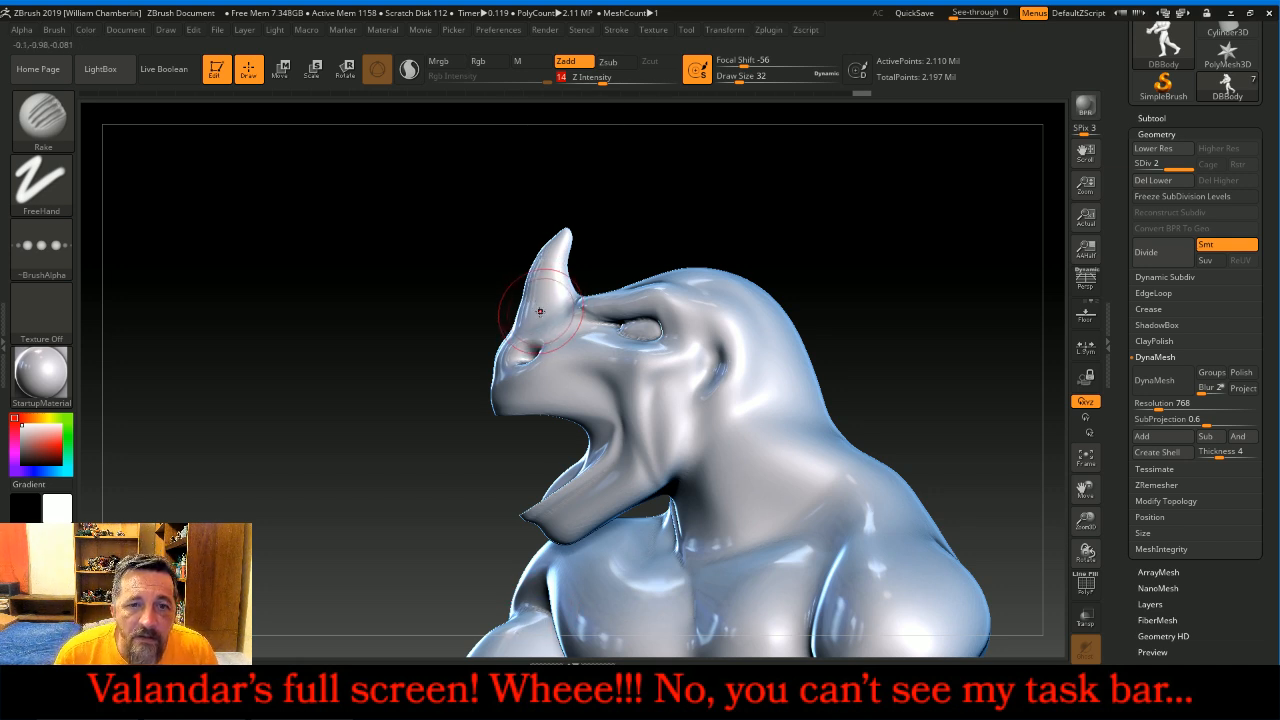
- Try a Rake stroke up the side of the snout horn, undo it, and reduce the draw size to 20
drag(541, 307, 564, 230)
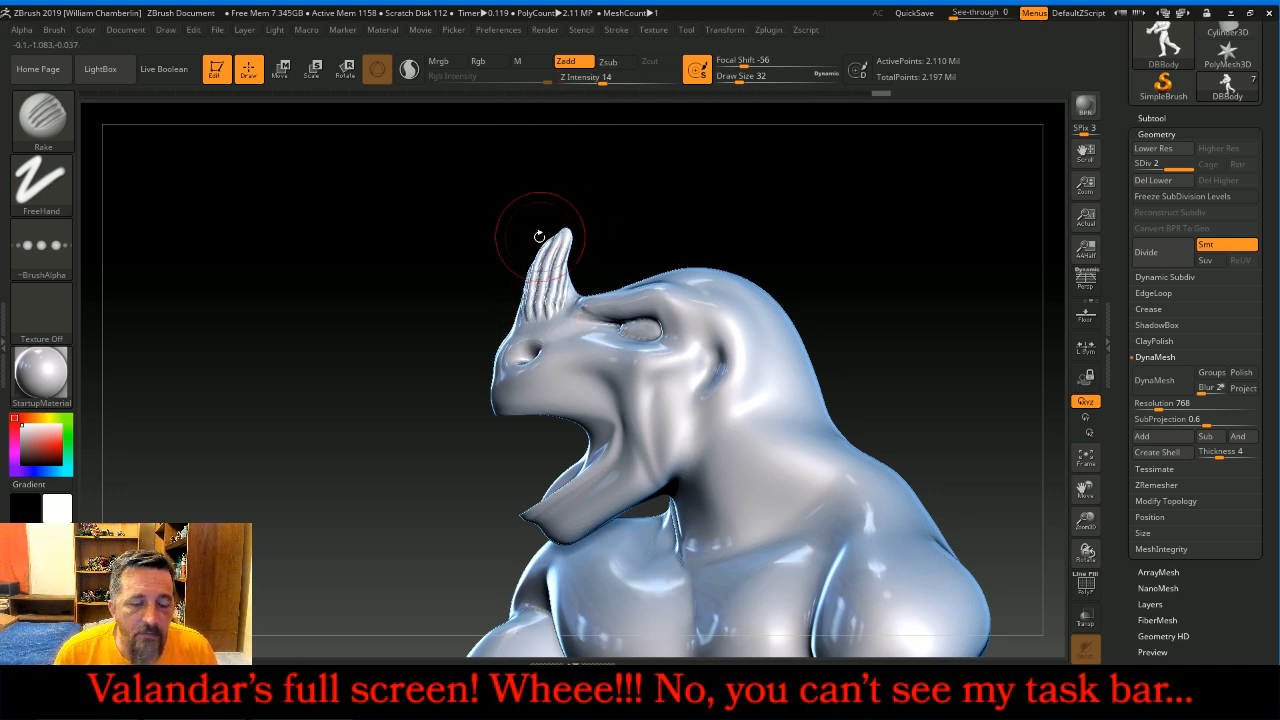
key(ctrl+z)
key(bracketleft)
key(bracketleft)
key(bracketleft)
key(bracketleft)
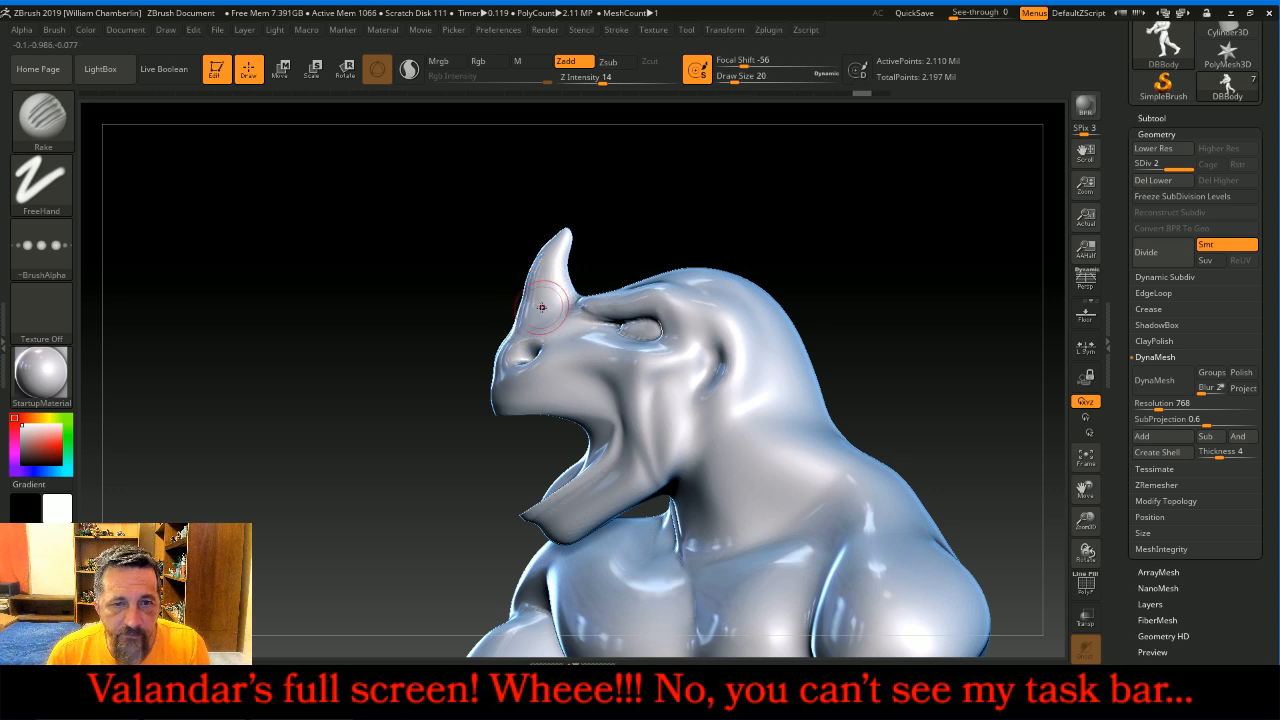
- Carve lengthwise grooves all around the nose horn from base to tip with the Rake brush, using a draw size of 16
drag(554, 248, 562, 234)
drag(556, 313, 565, 243)
drag(547, 322, 559, 246)
drag(670, 178, 770, 166)
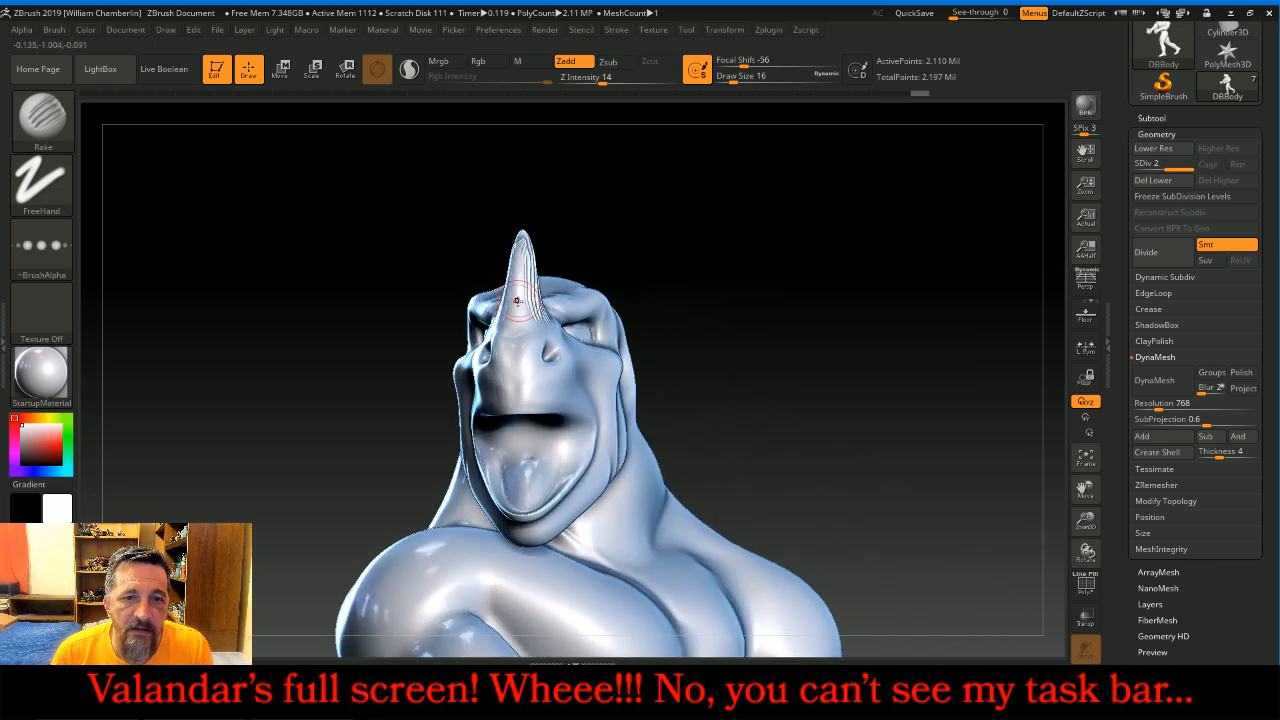
drag(518, 300, 514, 234)
drag(675, 229, 765, 222)
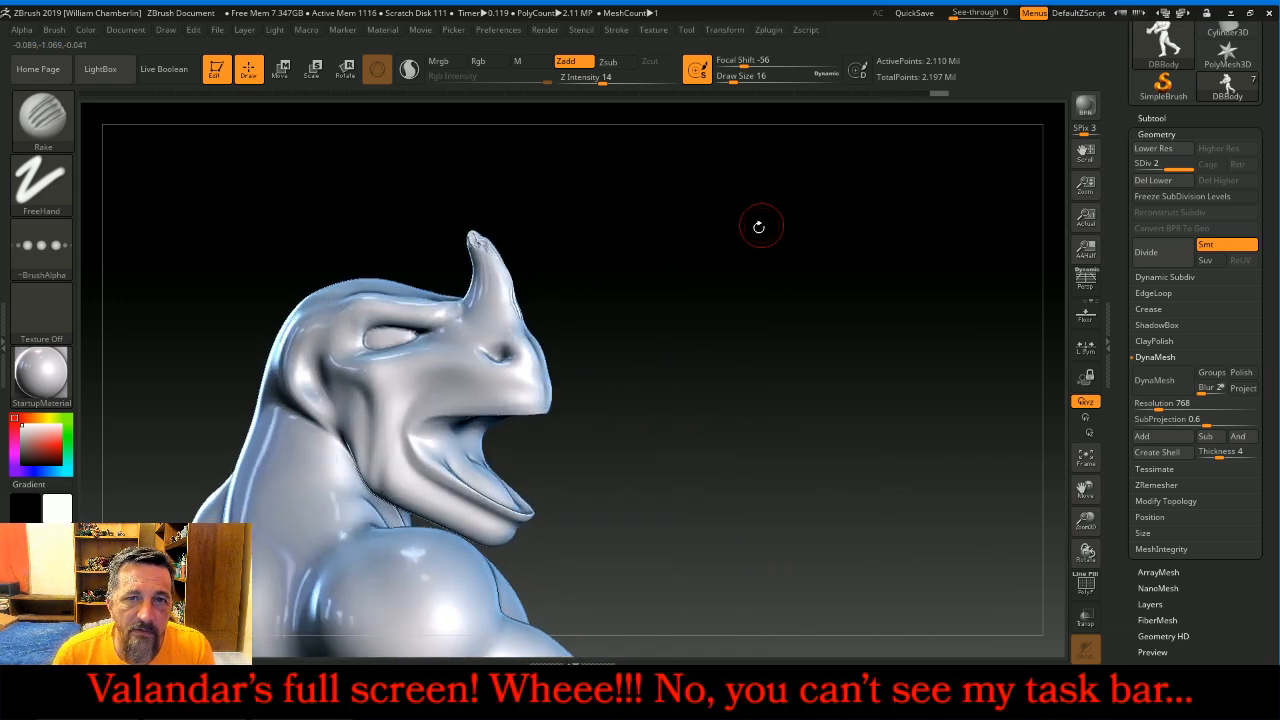
drag(611, 257, 599, 271)
drag(469, 252, 462, 242)
drag(470, 316, 461, 248)
mouse_move(610, 240)
mouse_down()
mouse_move(642, 252)
mouse_move(586, 257)
mouse_move(551, 229)
mouse_up()
mouse_move(612, 324)
mouse_down()
mouse_move(586, 300)
mouse_move(516, 311)
mouse_move(751, 314)
mouse_move(766, 271)
mouse_move(808, 240)
mouse_up()
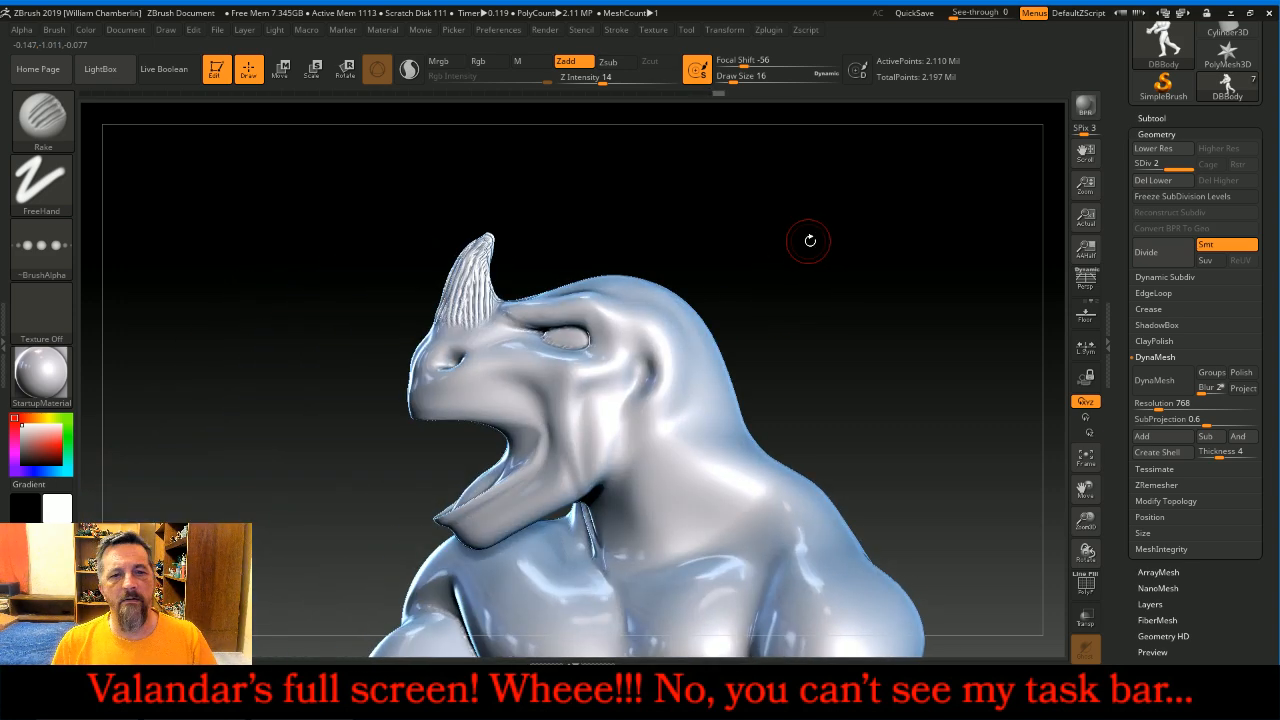
- Build up a raised skin ridge around the nose horn's base with the Inflat brush at draw size 10 and Z Intensity 11
click(29, 116)
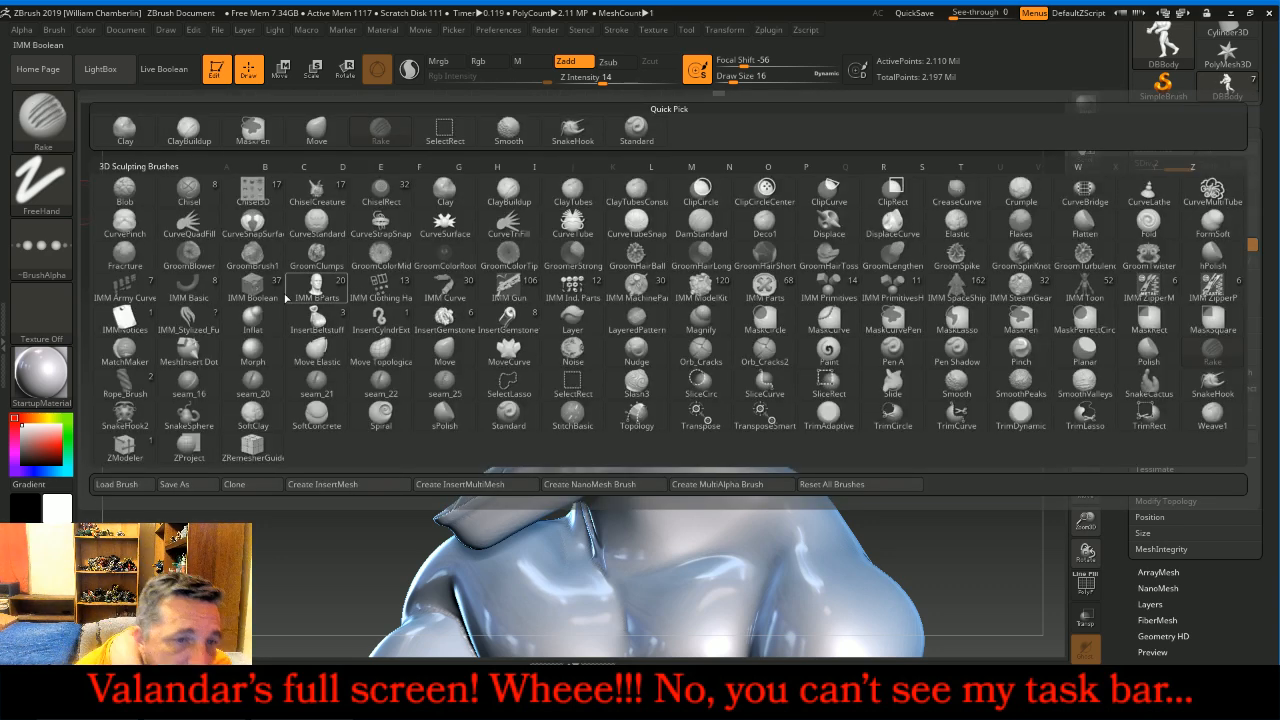
click(268, 322)
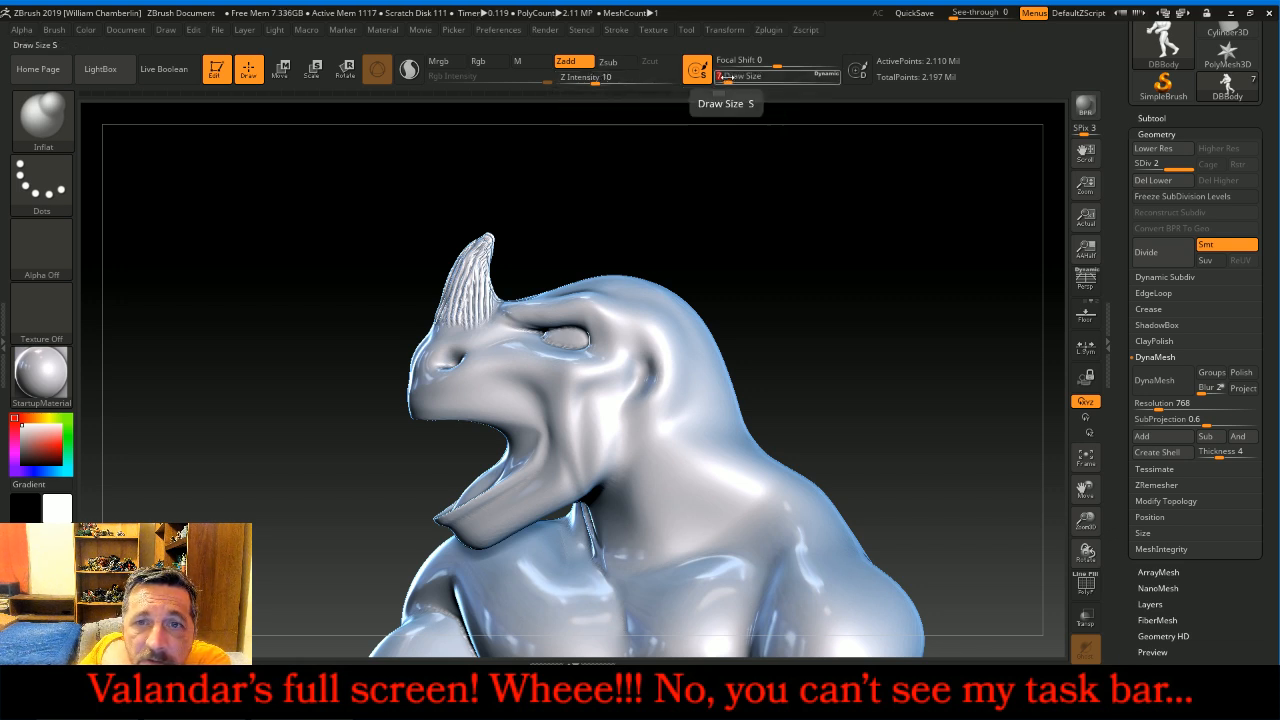
key(Return)
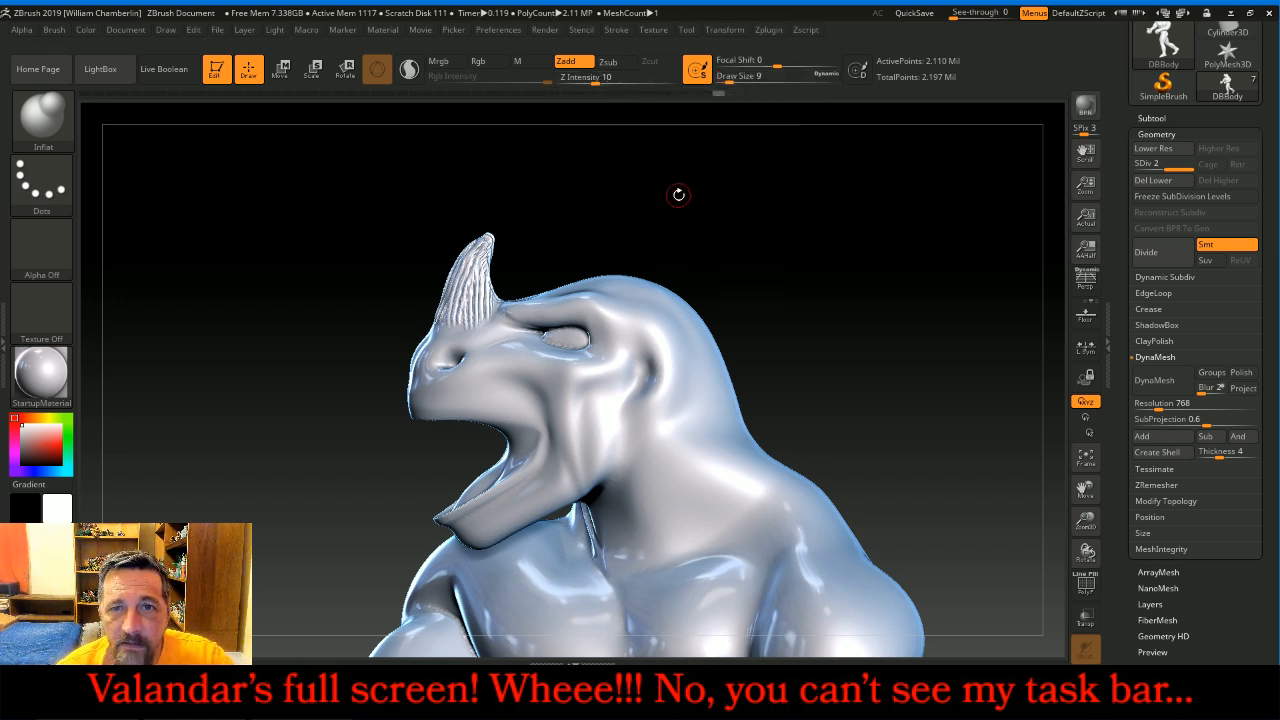
click(597, 80)
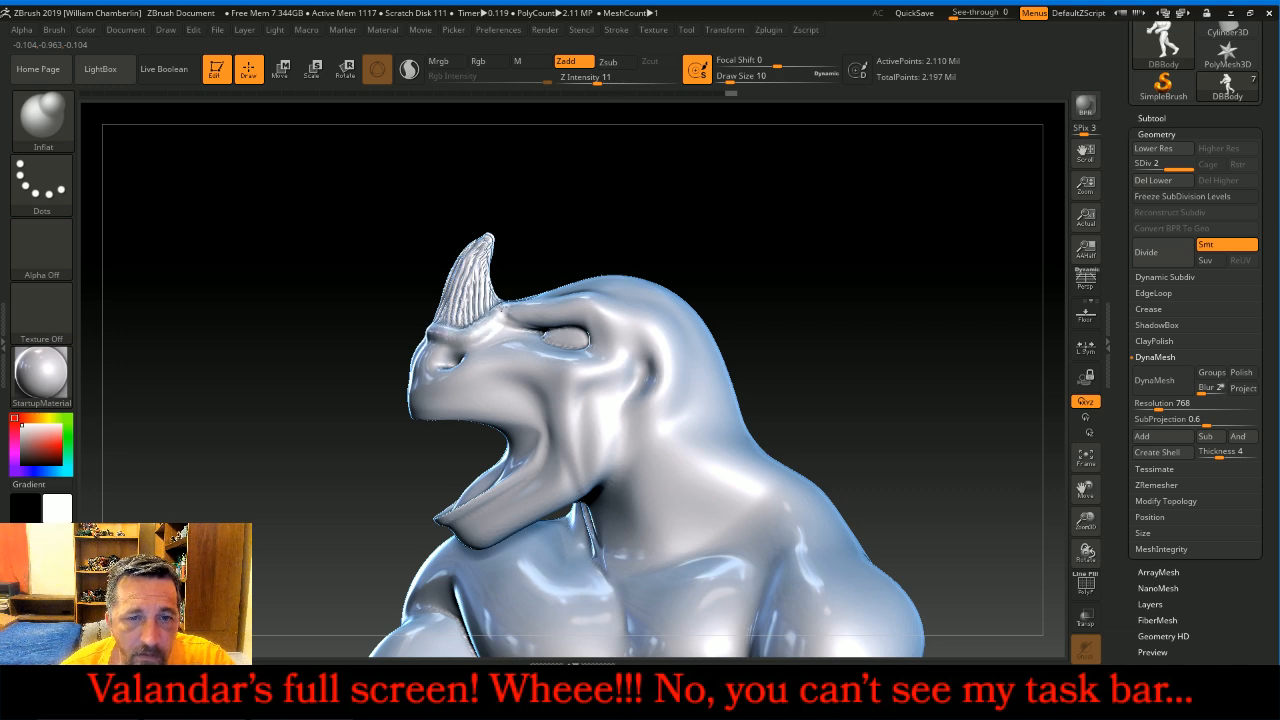
mouse_move(587, 238)
mouse_down()
mouse_move(690, 242)
mouse_move(623, 286)
mouse_up()
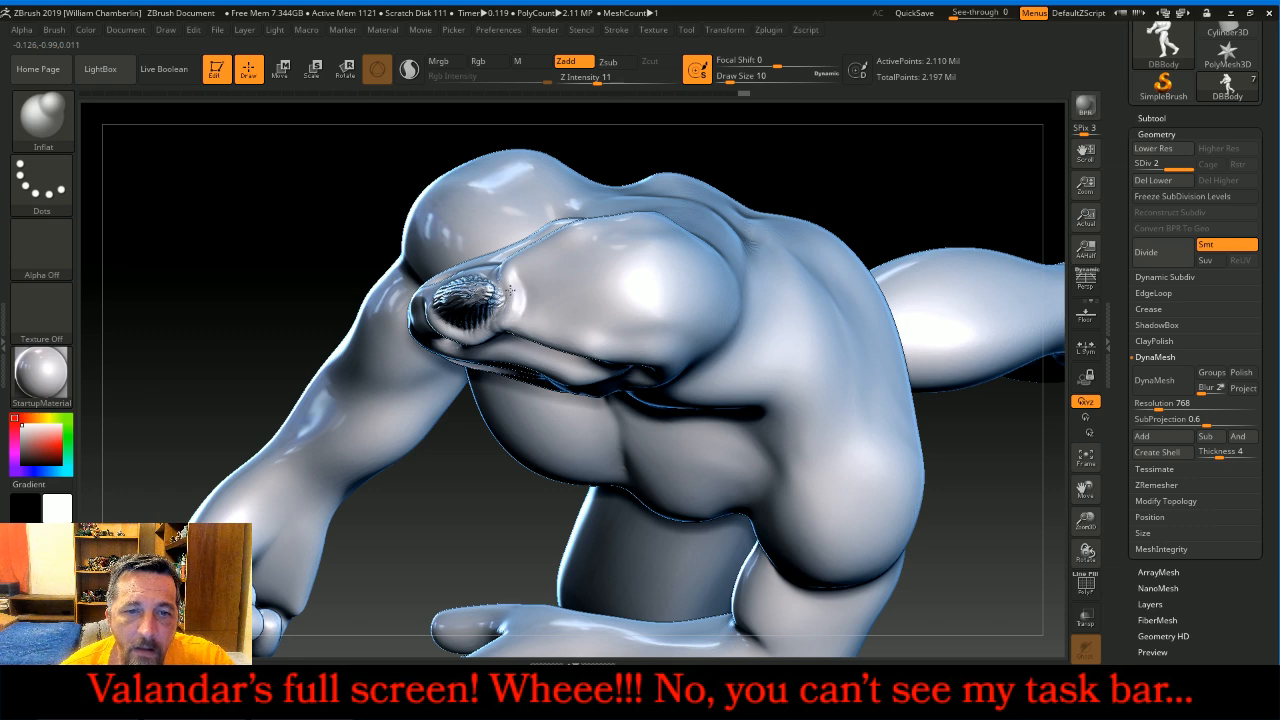
mouse_move(798, 134)
mouse_down()
mouse_move(863, 197)
mouse_move(854, 220)
mouse_move(807, 211)
mouse_up()
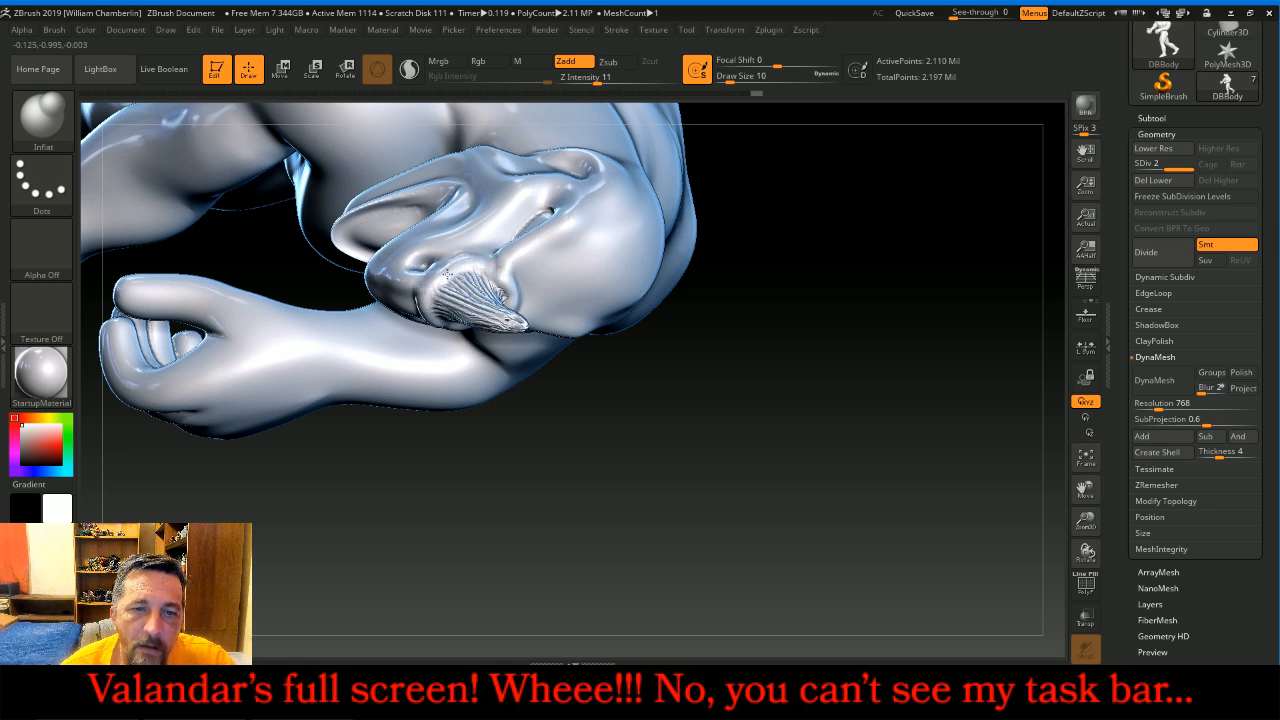
- Set up the Slash3 brush with LazyMouse off, draw size 14 and Z Intensity 18
click(42, 118)
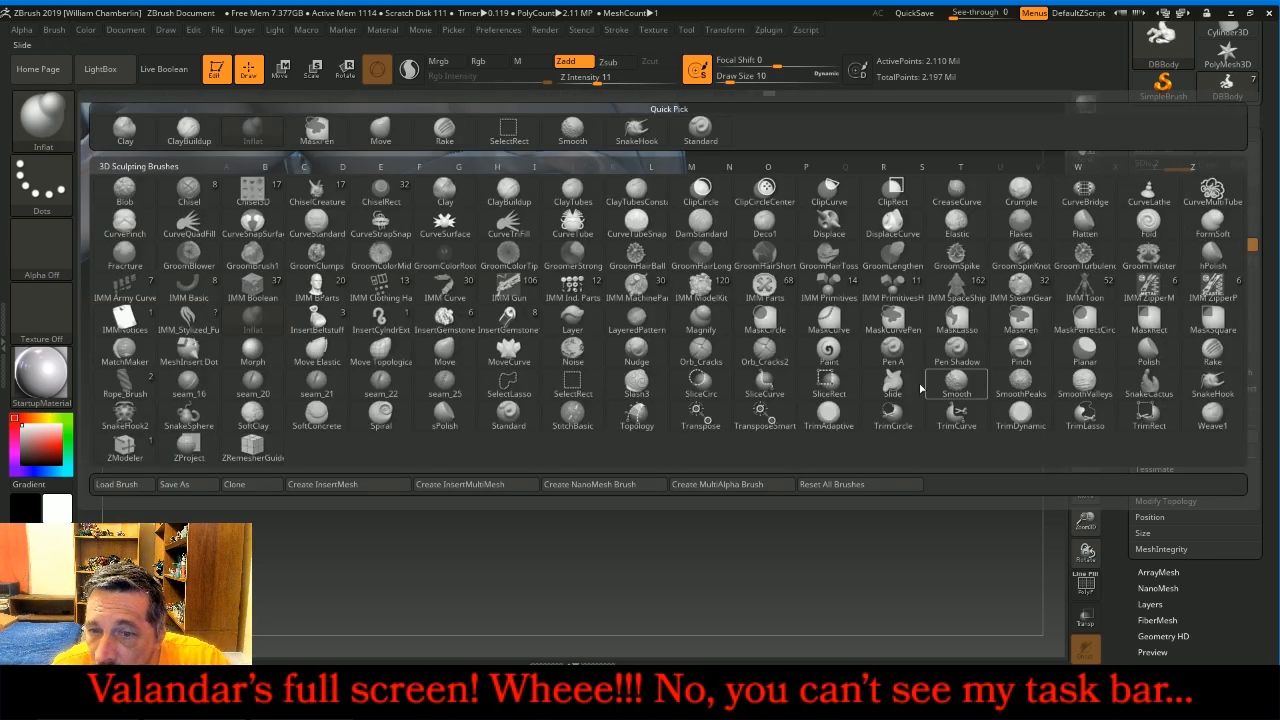
click(640, 388)
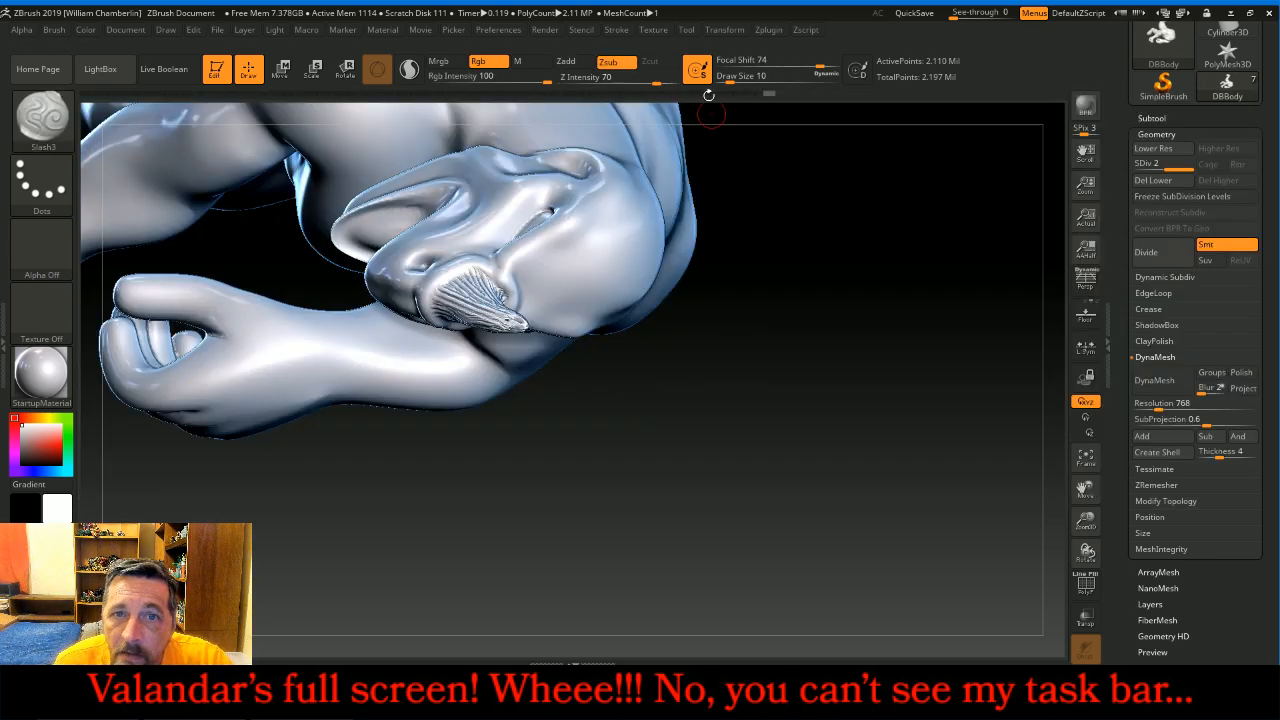
click(617, 31)
click(611, 50)
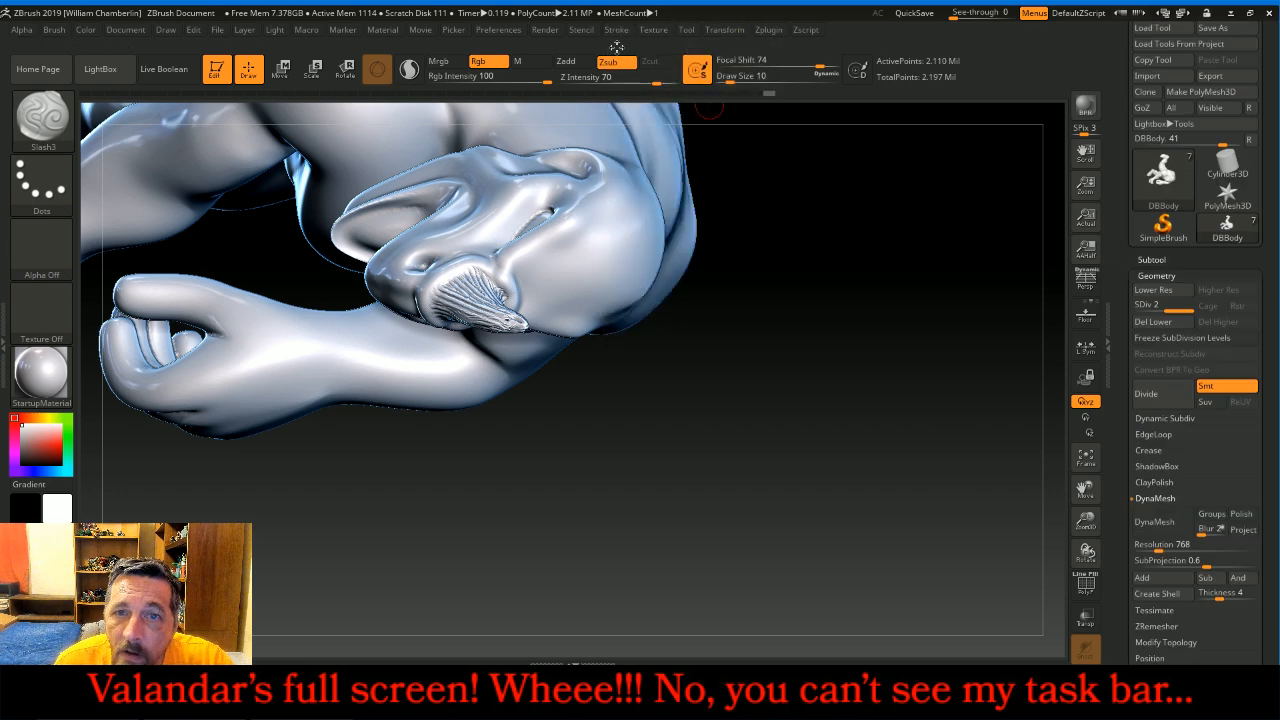
drag(1212, 157, 1215, 169)
click(1188, 124)
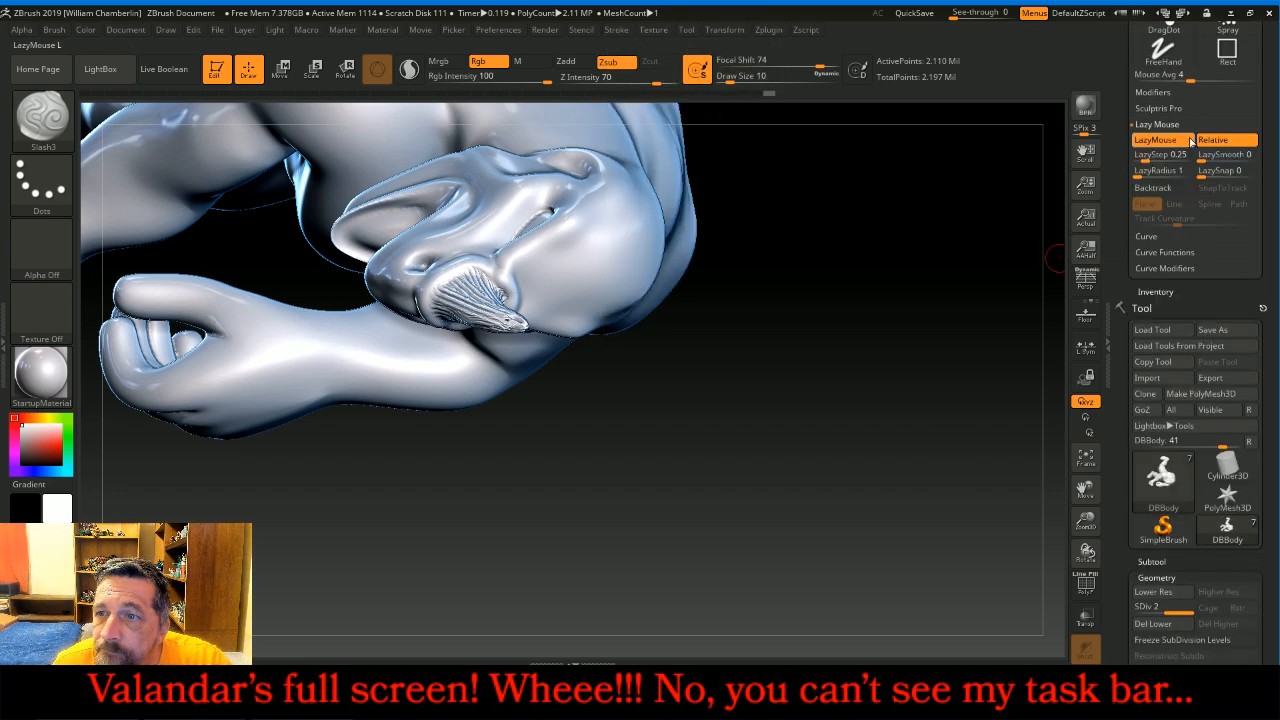
click(607, 79)
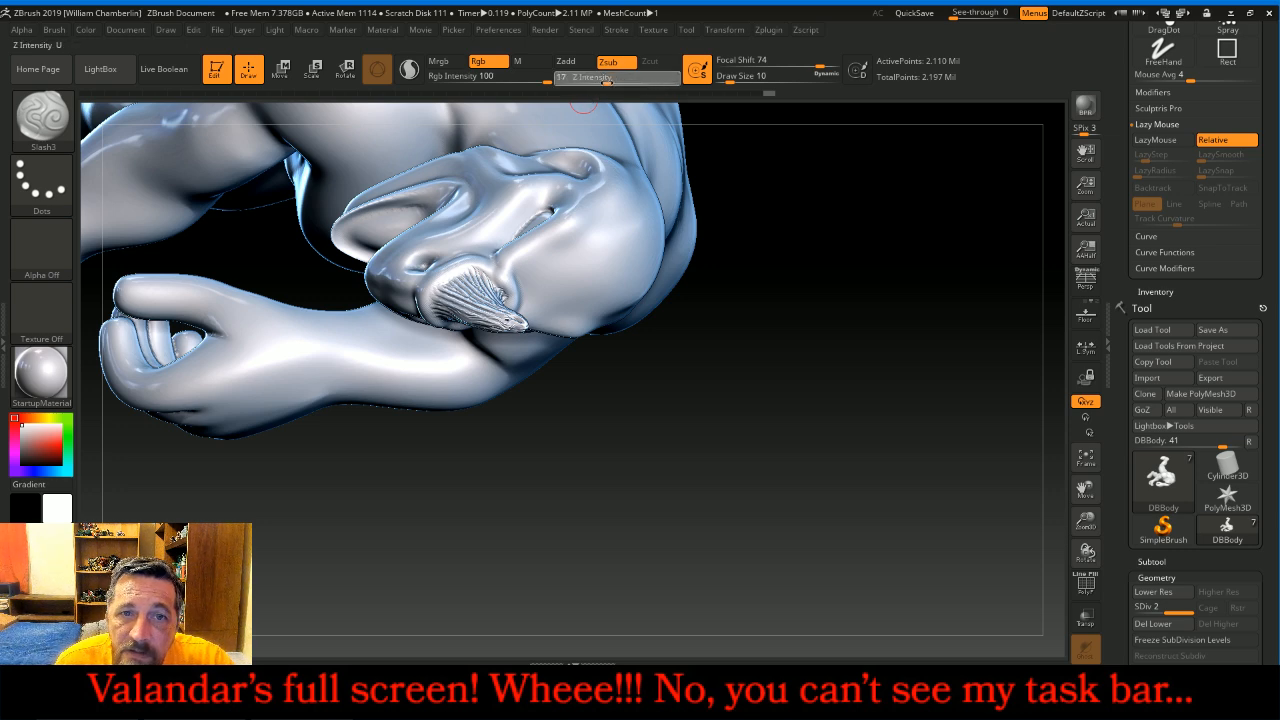
drag(788, 304, 776, 285)
click(605, 80)
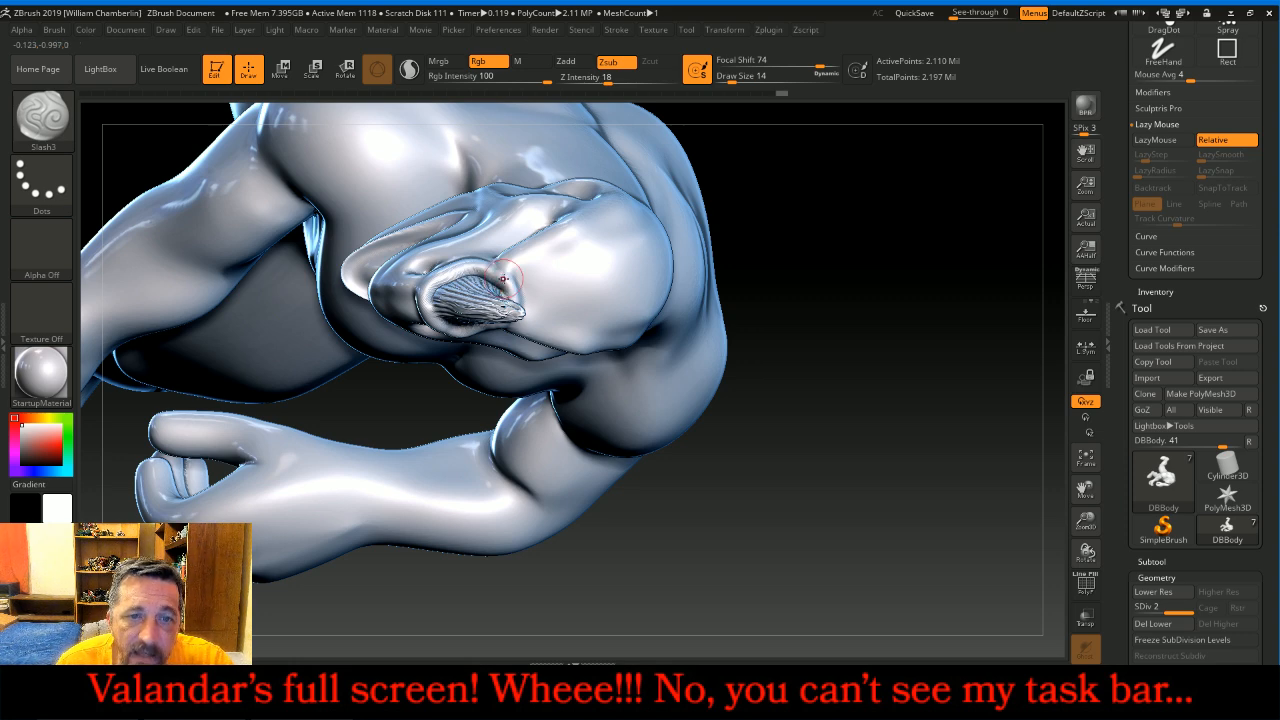
- Cut a crease between the nose horn and the raised ridge all around its base with the Slash3 brush
drag(920, 382, 905, 342)
drag(911, 331, 462, 320)
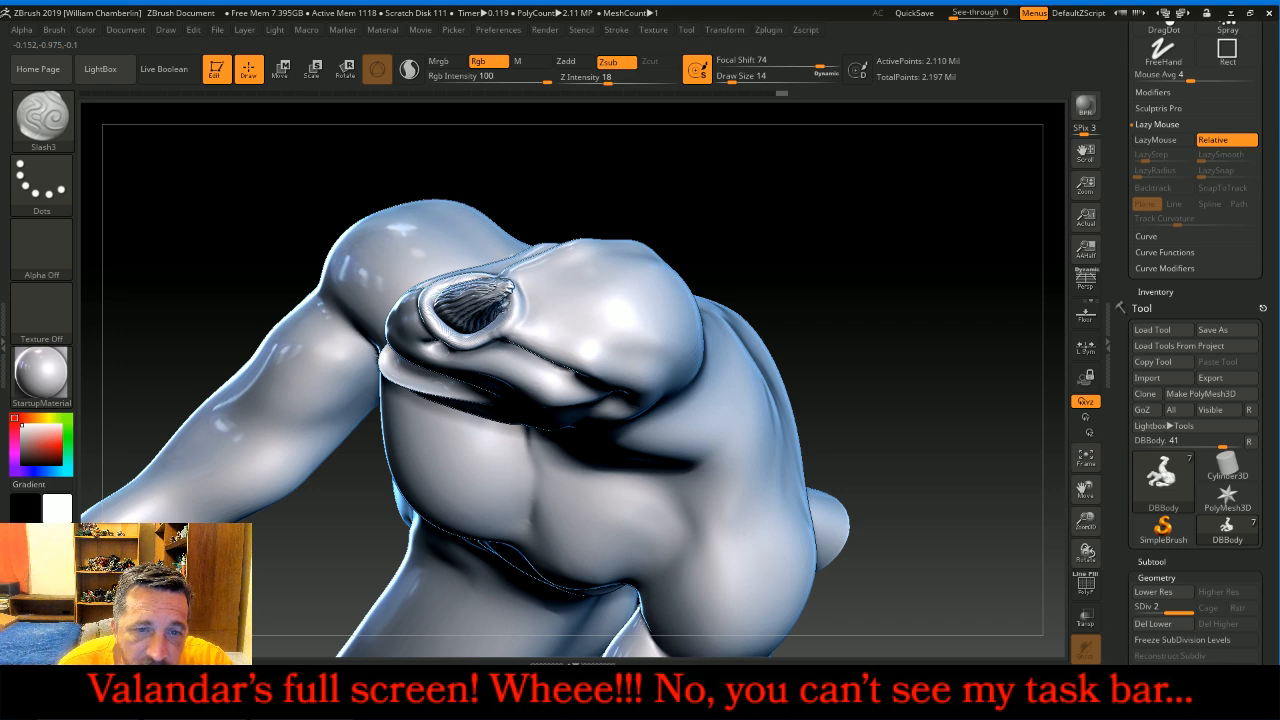
mouse_move(940, 289)
mouse_down()
mouse_move(946, 314)
mouse_move(926, 308)
mouse_up()
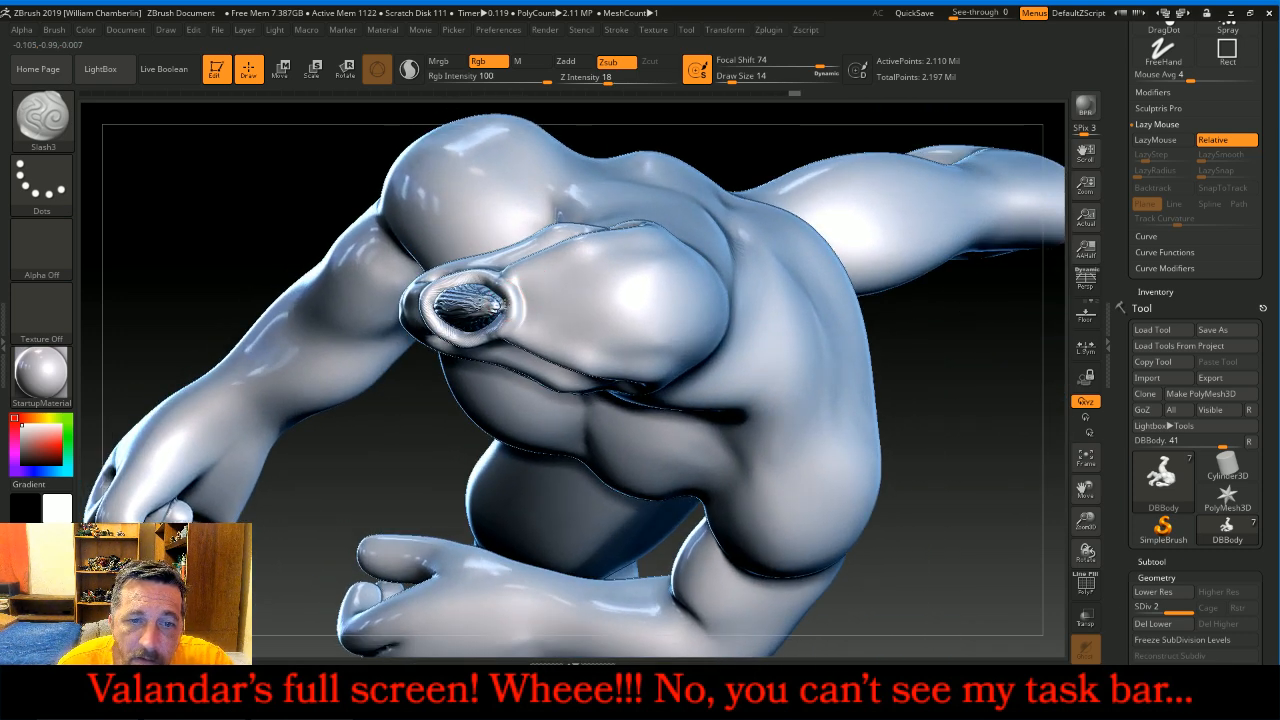
drag(894, 477, 985, 305)
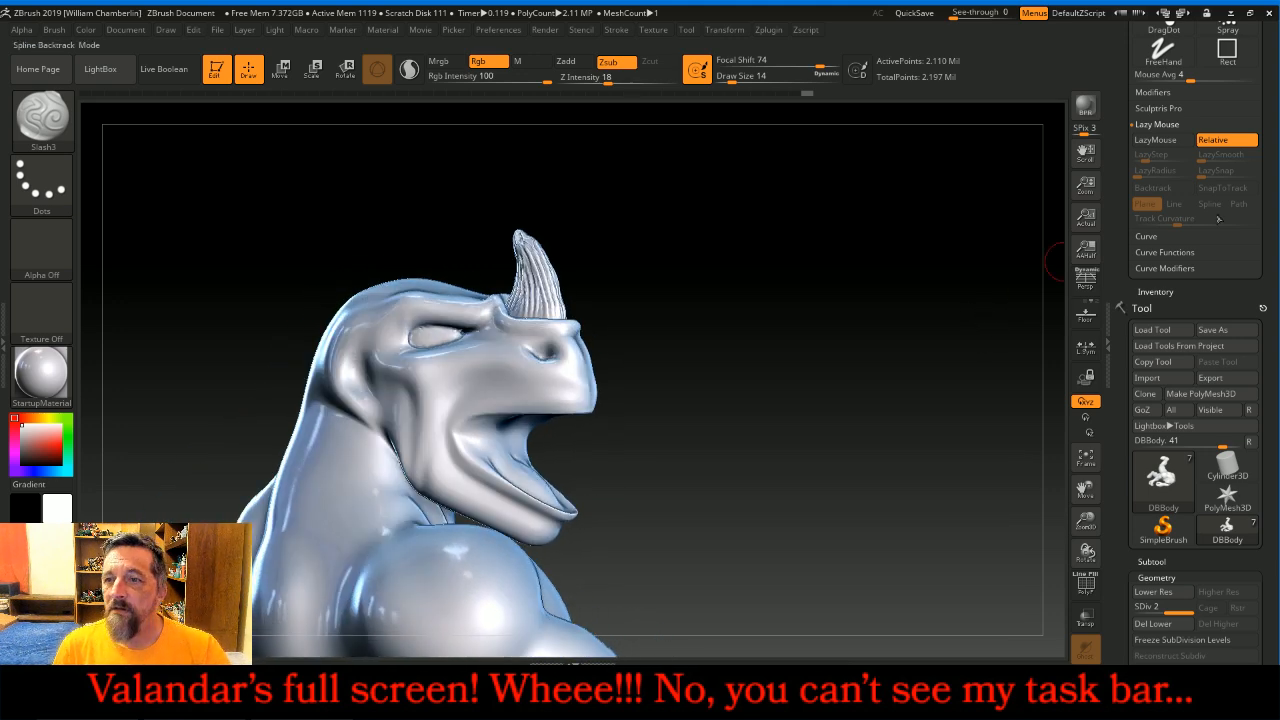
- Show and select the BDHorns subtool and move it up the list to directly below DBBody
scroll(1204, 340, down, 5)
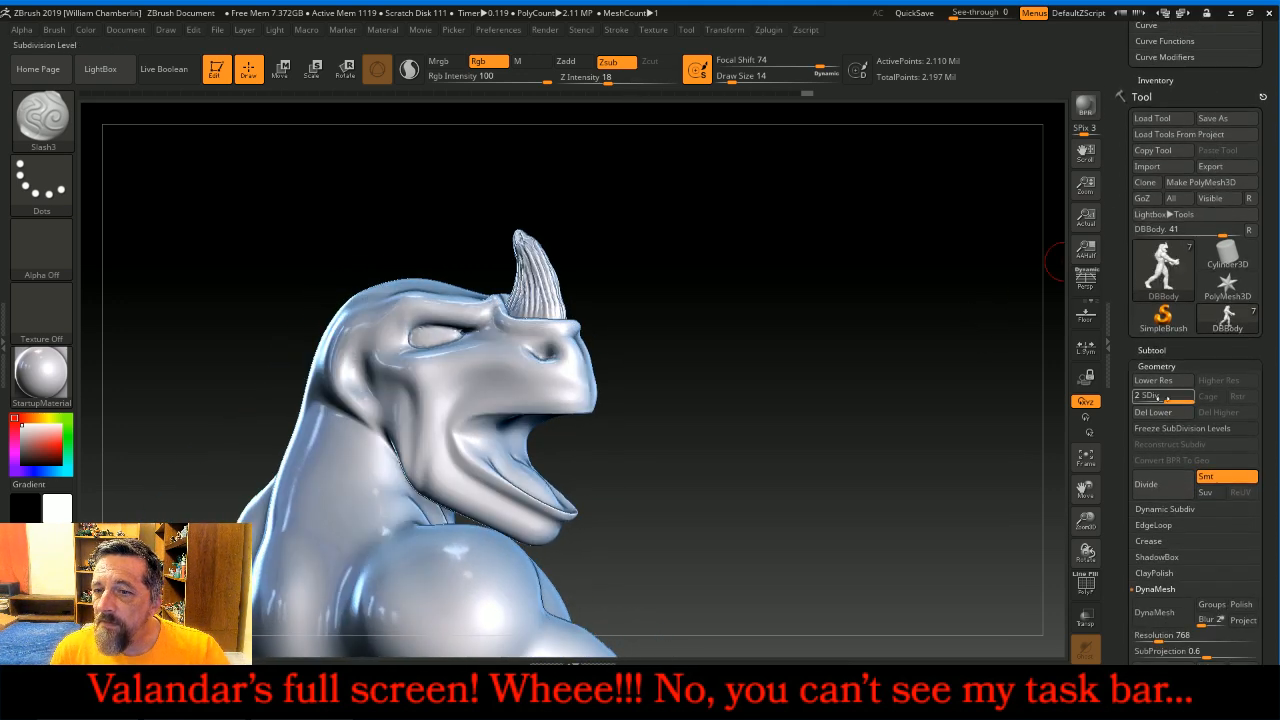
click(1152, 350)
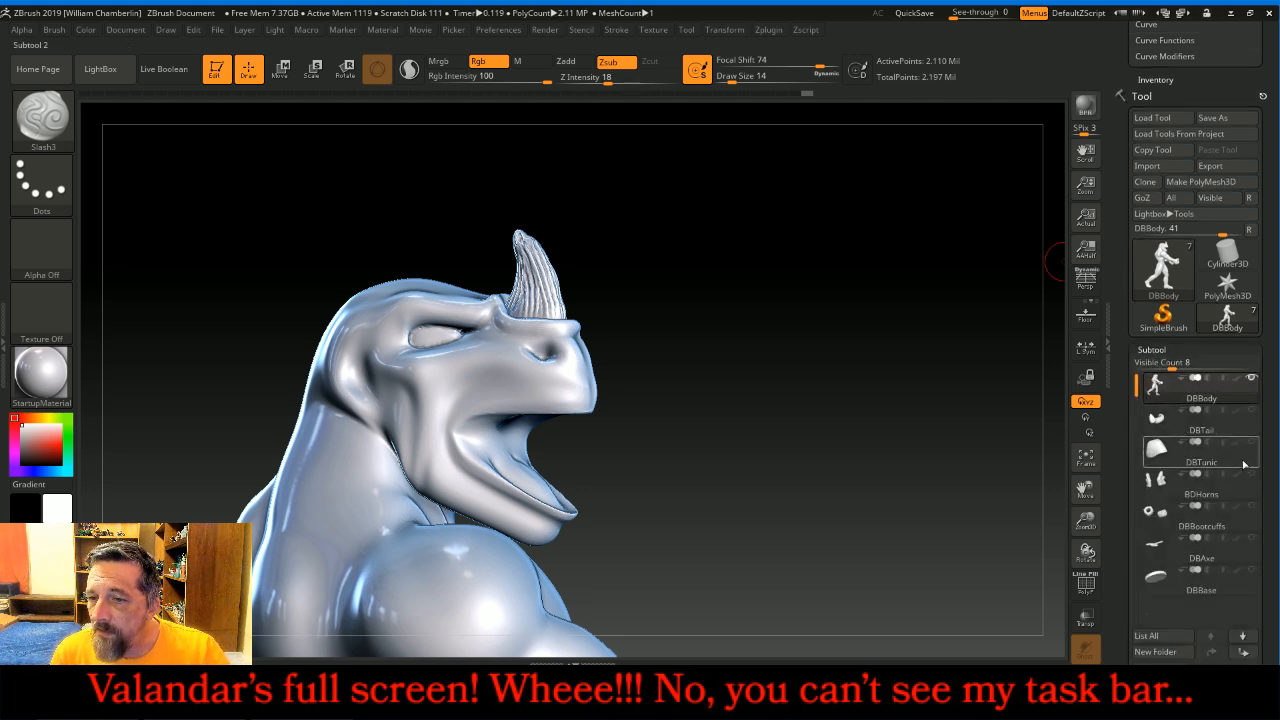
click(1254, 530)
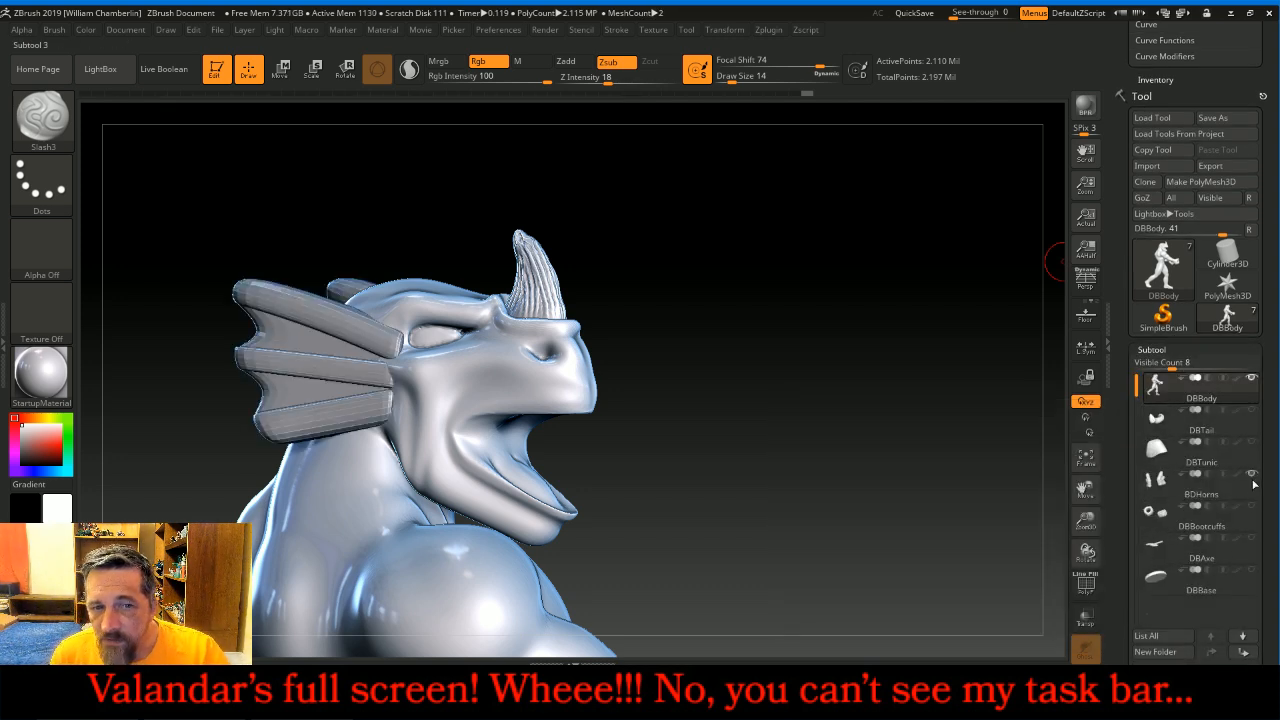
click(1158, 480)
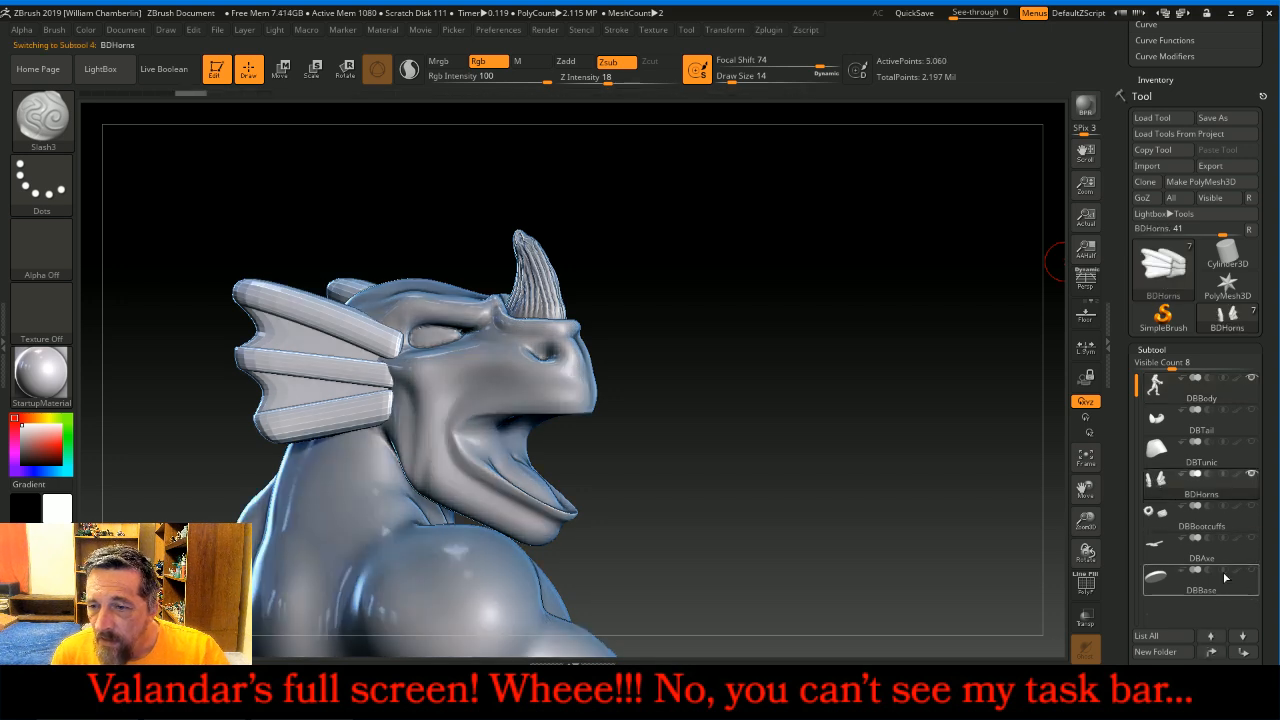
click(1213, 651)
click(1213, 651)
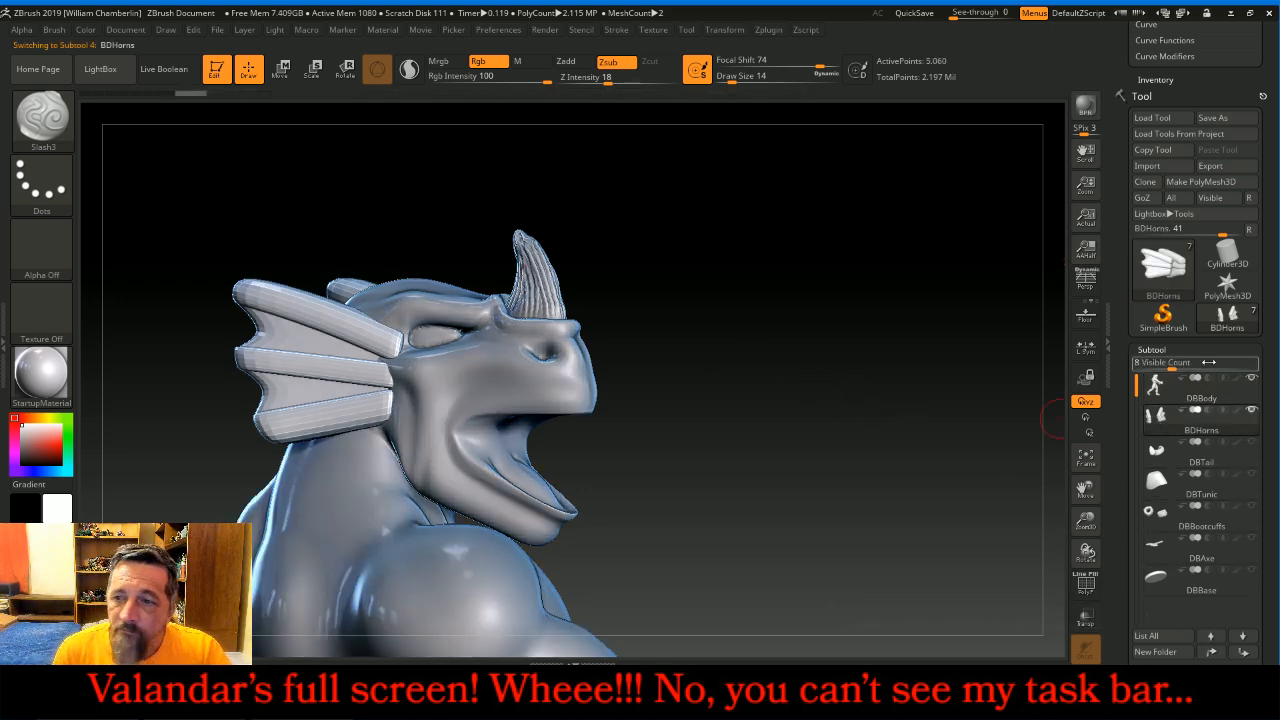
- Subdivide the BDHorns head frills up to level 3 and delete the lower subdivision levels
scroll(1160, 501, down, 5)
click(1157, 485)
click(1160, 231)
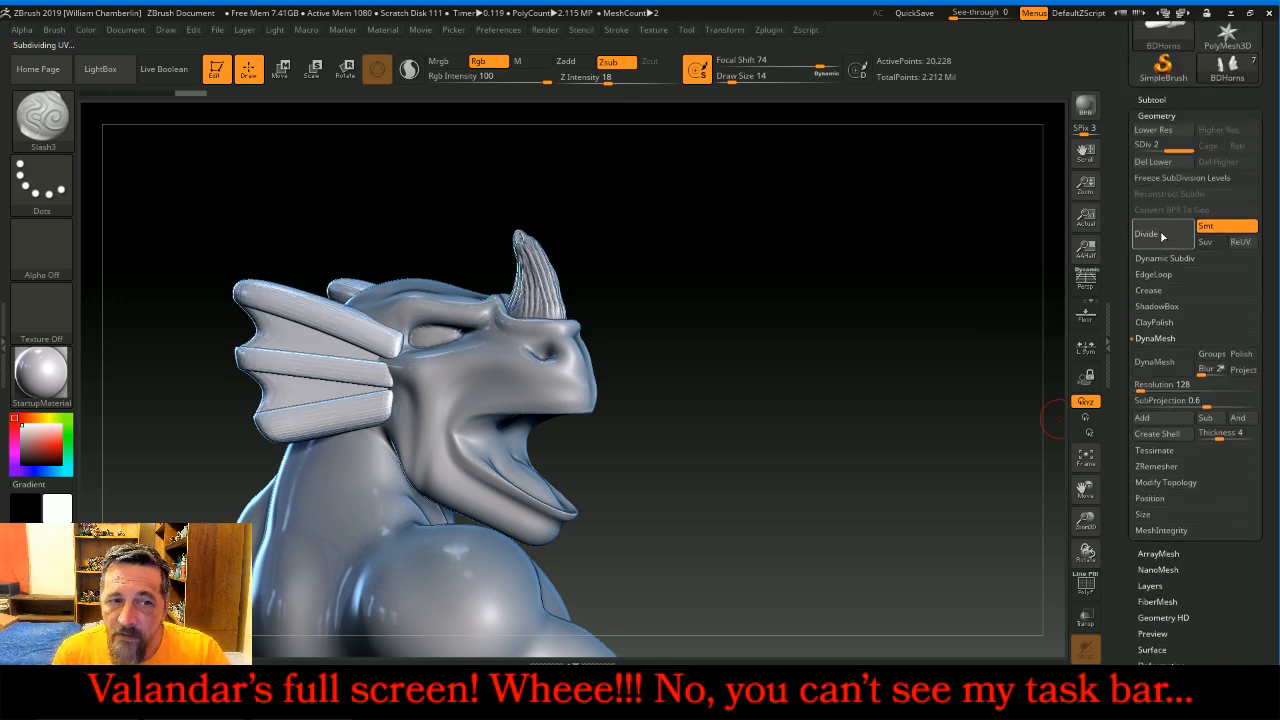
click(1160, 231)
click(1149, 177)
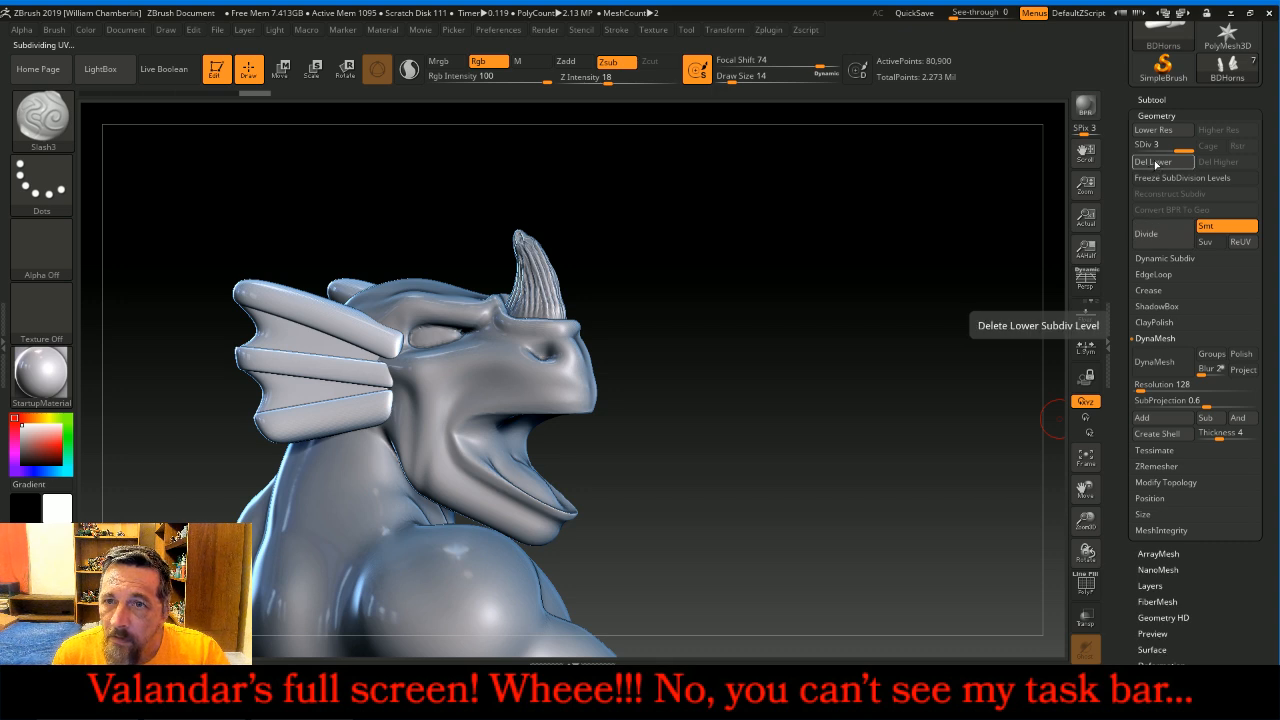
- Apply the Polish deformation to the BDHorns head frills
drag(1174, 112, 1184, 1)
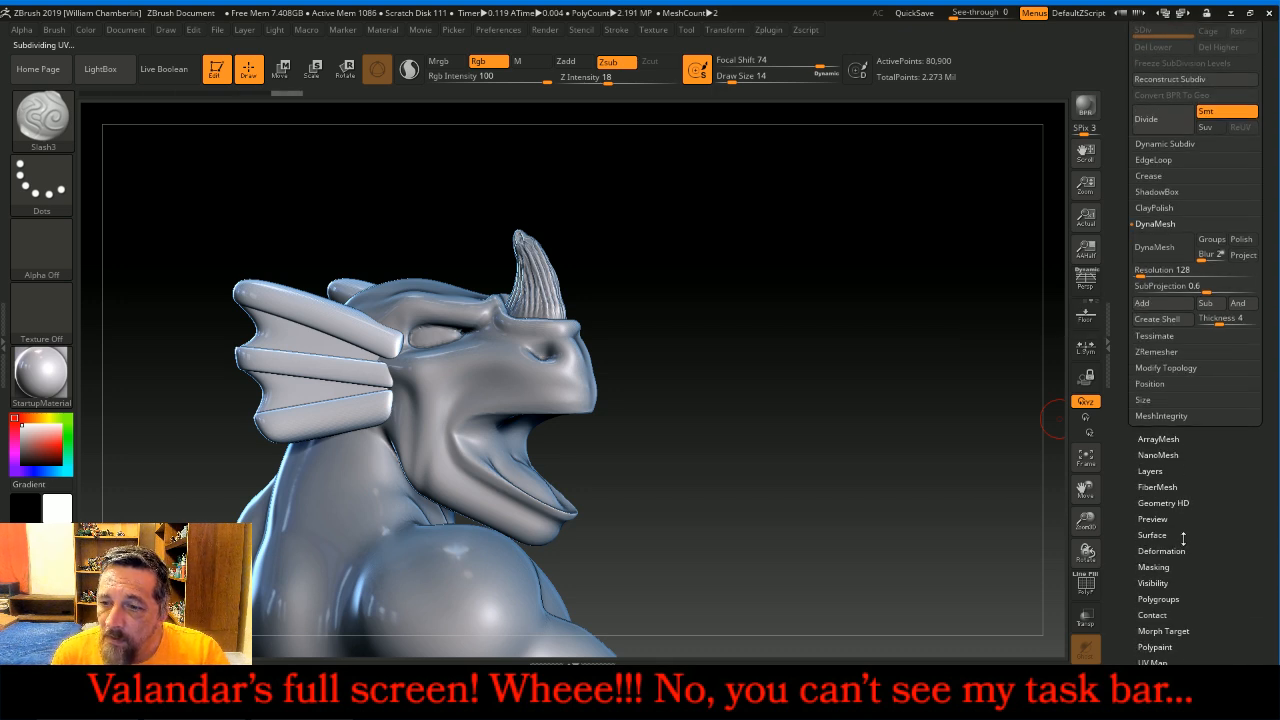
click(1180, 549)
drag(1145, 176, 1162, 178)
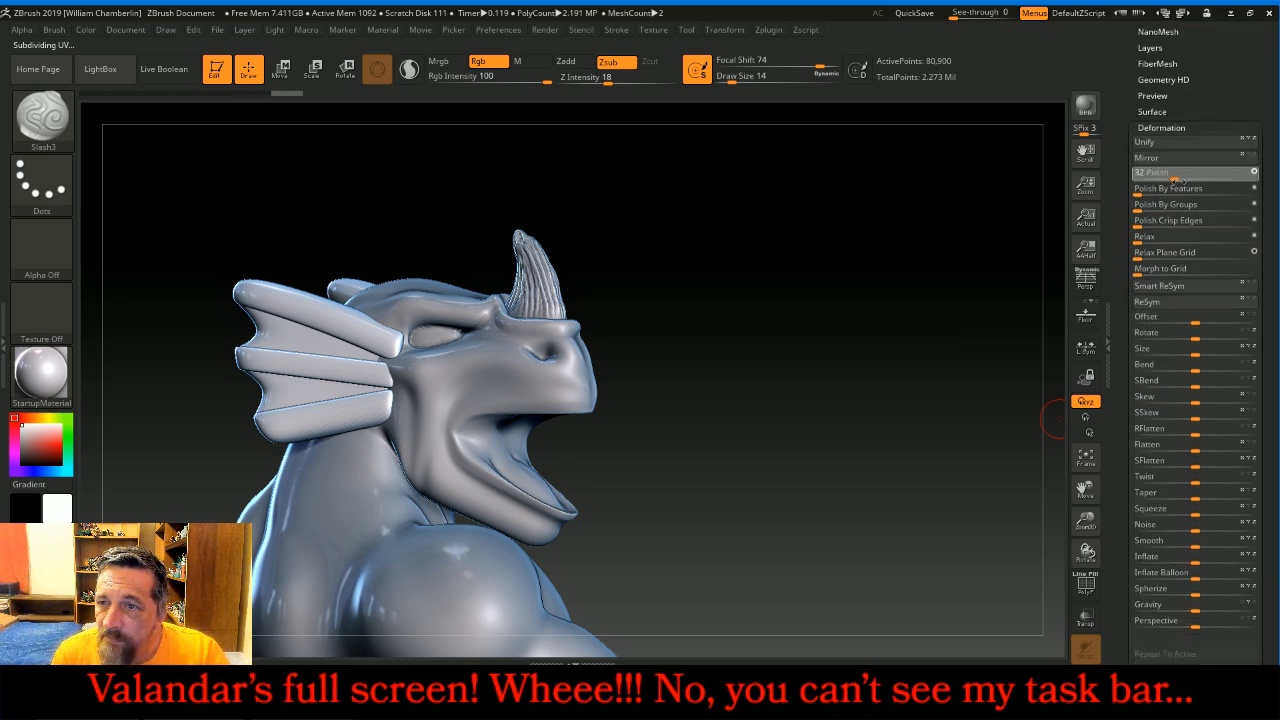
drag(1265, 177, 1132, 178)
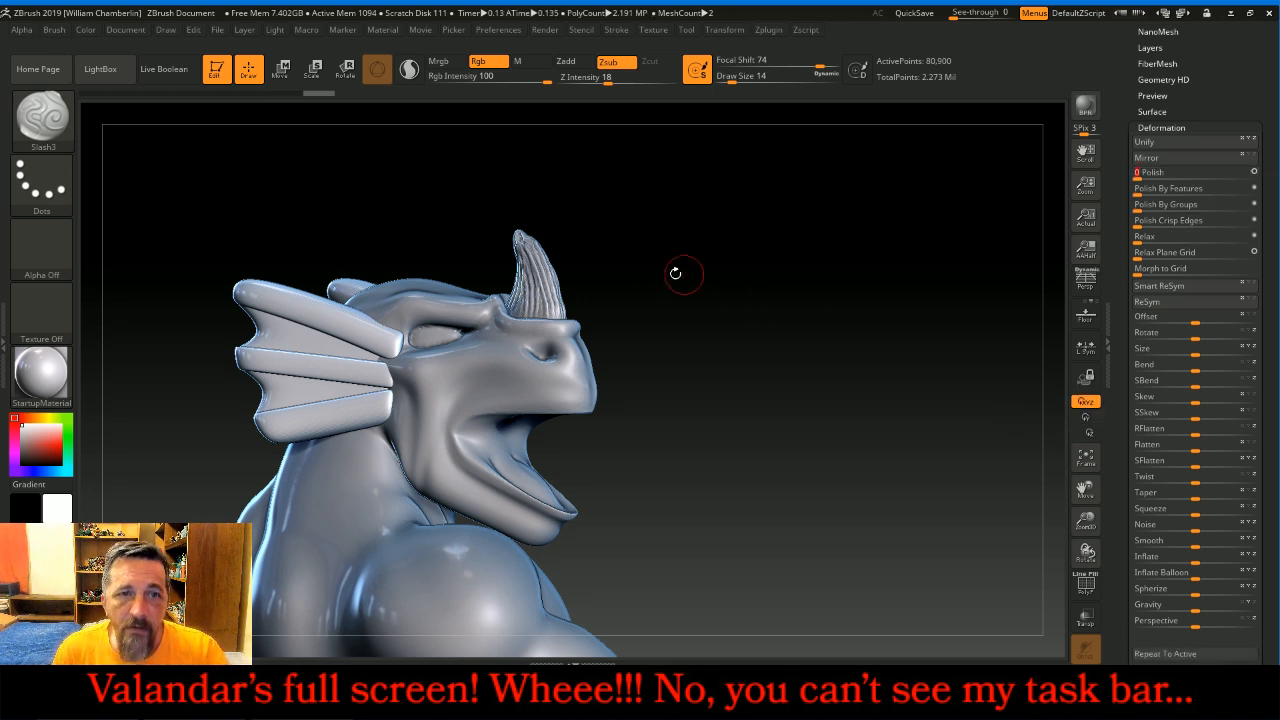
- Smooth the rear edges of the head frills between the spines with the Smooth brush
key(shift)
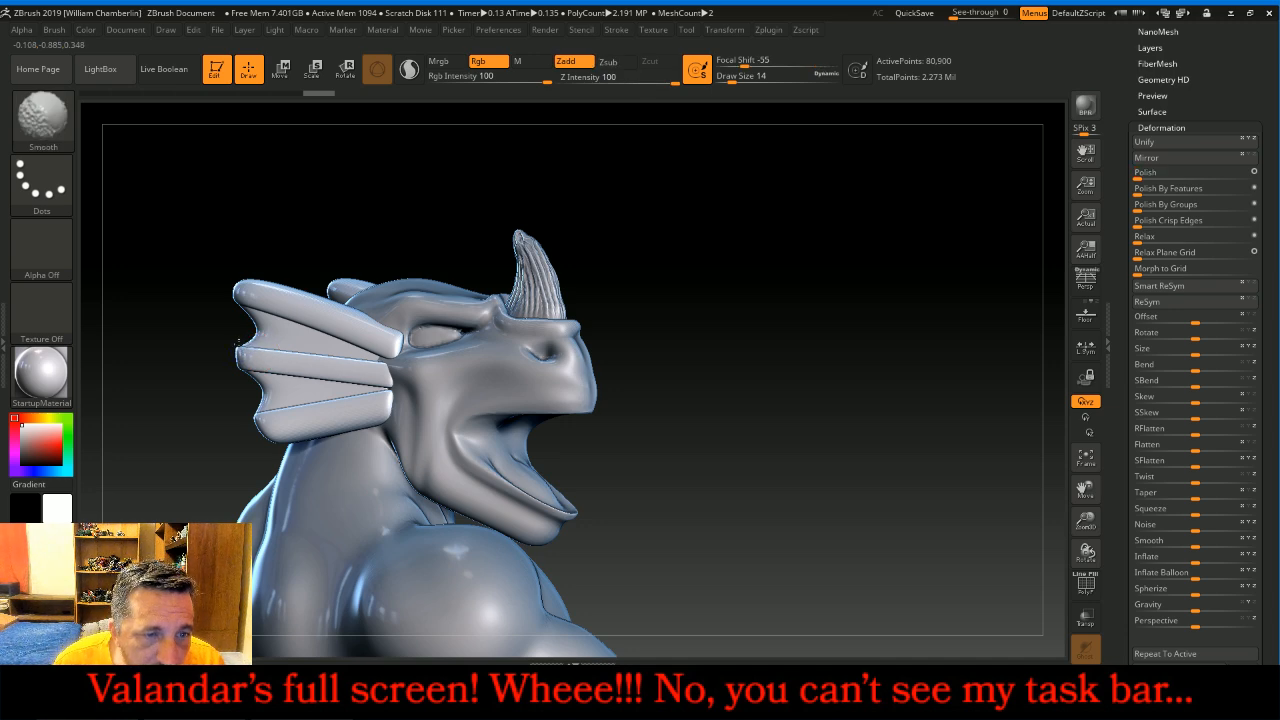
mouse_move(363, 197)
mouse_down()
mouse_move(471, 183)
mouse_move(517, 203)
mouse_move(461, 228)
mouse_up()
shift+drag(213, 352, 212, 354)
- Reshape the spines and webbing of the head frills with the Move brush at draw size 44
click(41, 117)
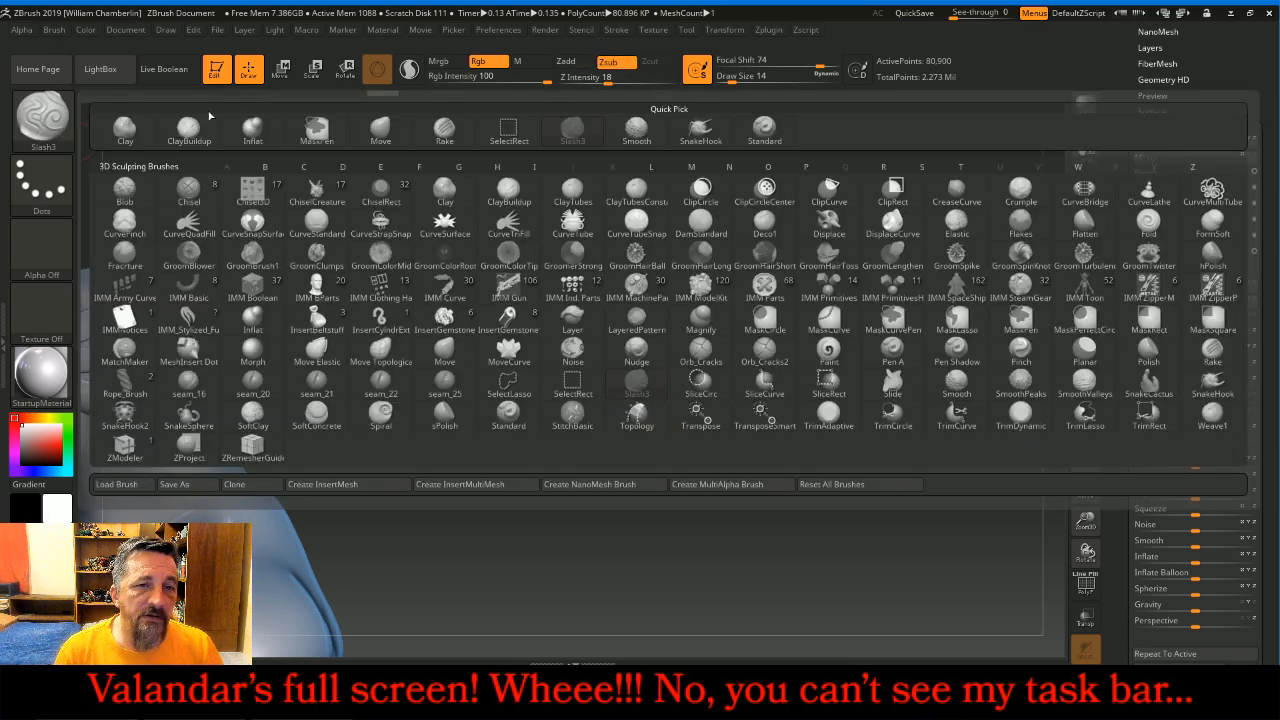
click(380, 128)
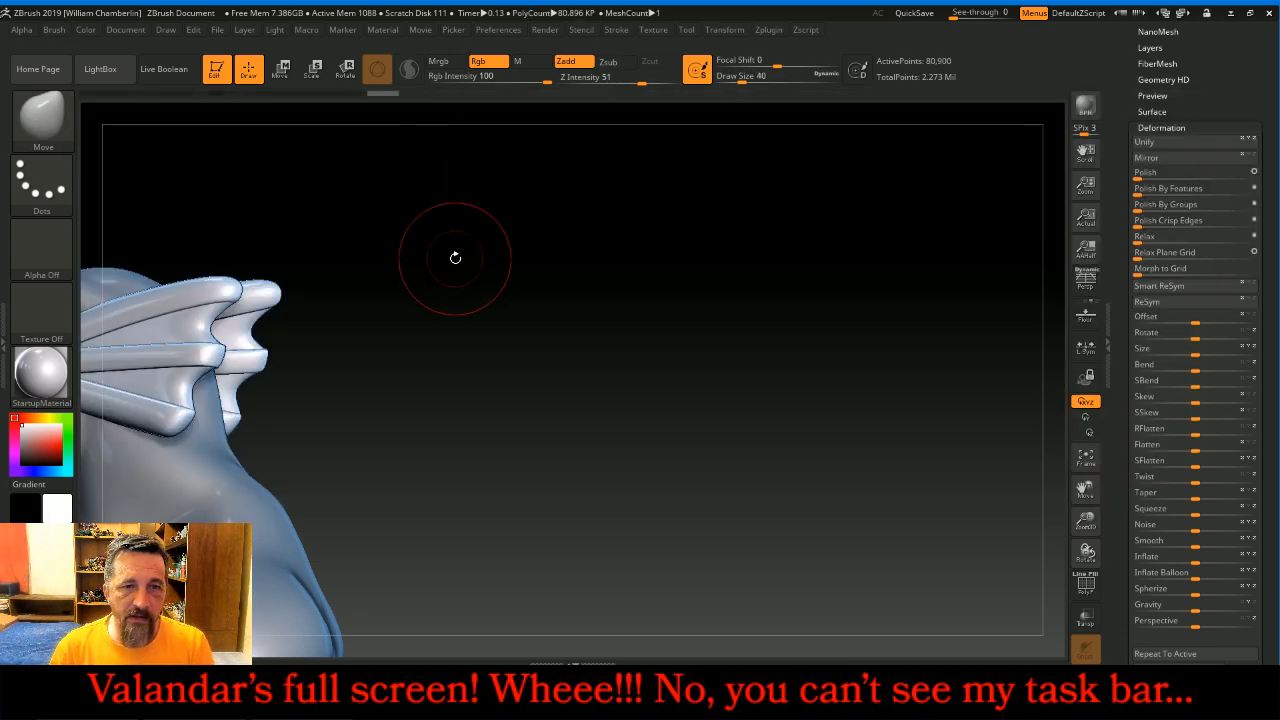
drag(465, 241, 494, 223)
drag(1085, 487, 1258, 496)
drag(989, 417, 946, 407)
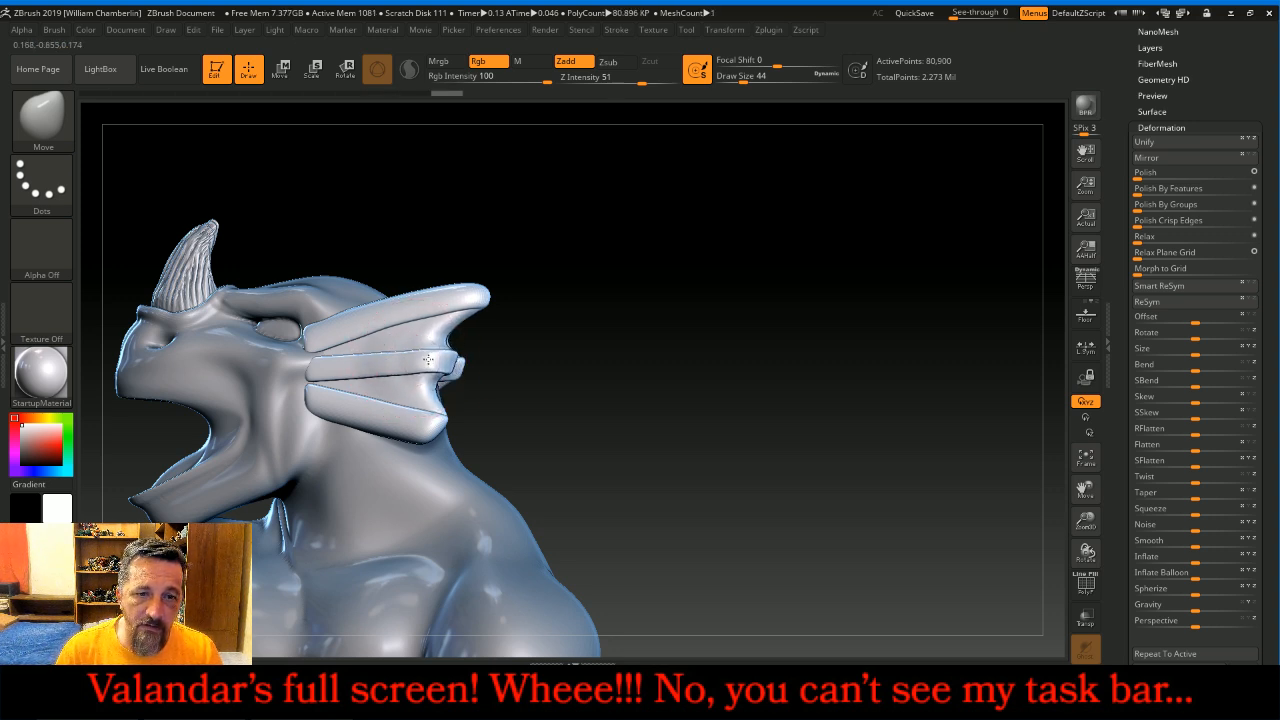
drag(574, 357, 661, 387)
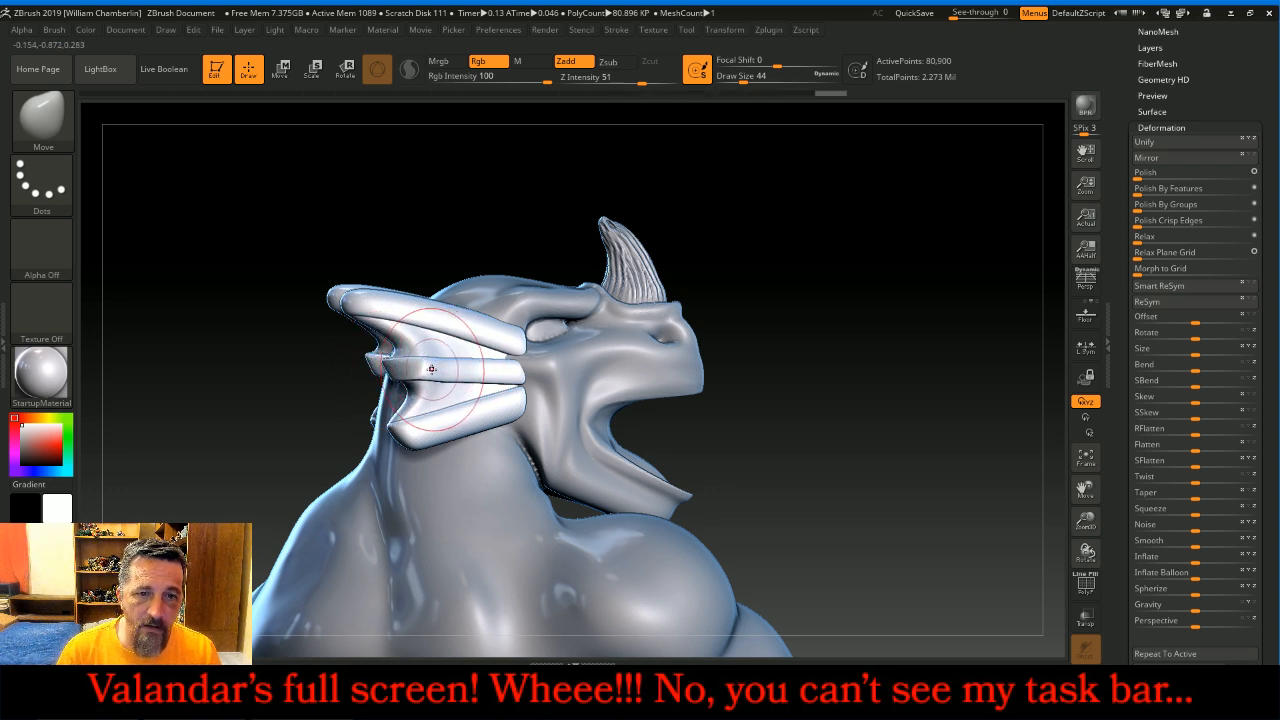
key(shift)
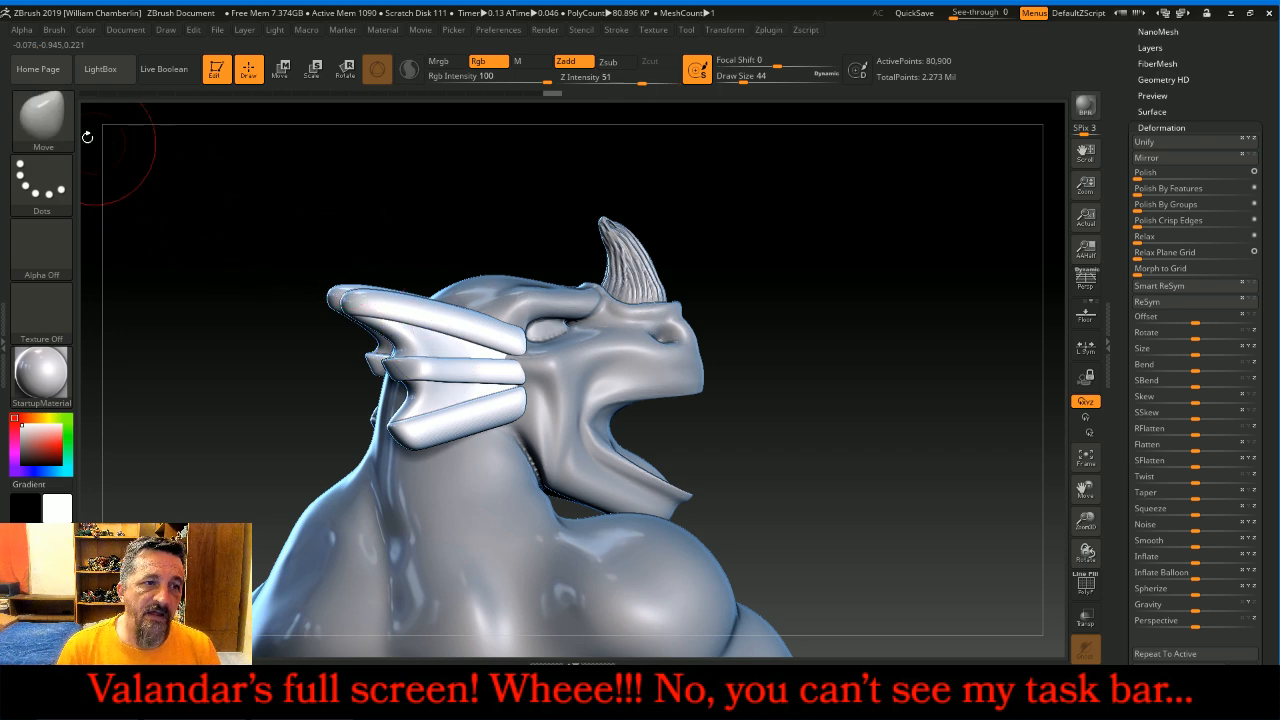
- Thicken the upper and lower spines of both head frills with the Inflat brush at draw size 22
click(42, 114)
click(252, 128)
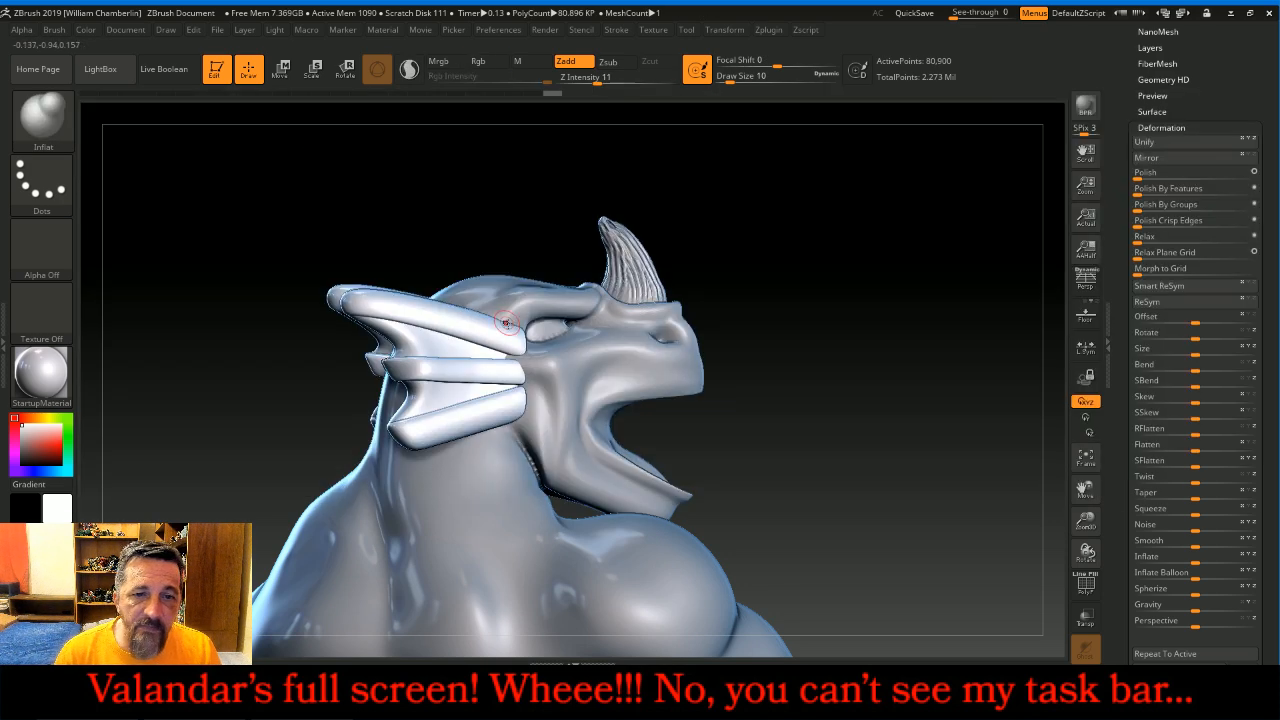
key(bracketright)
key(bracketright)
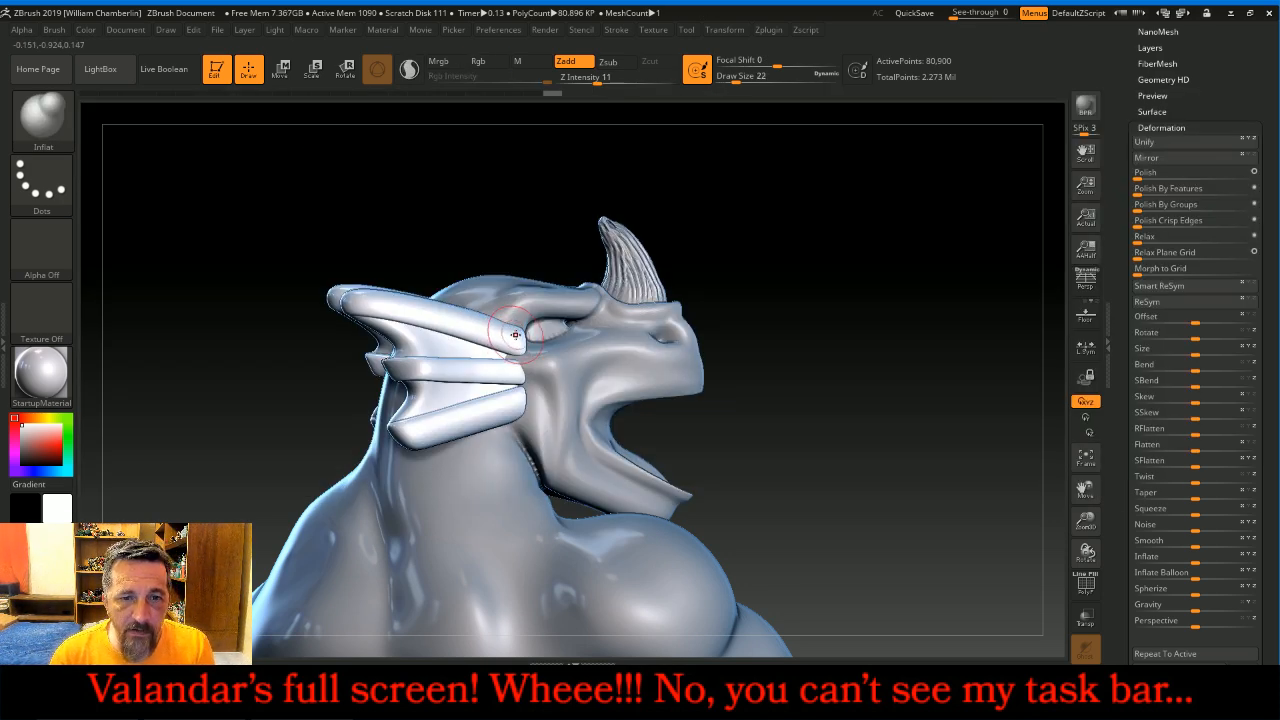
mouse_move(515, 328)
mouse_down()
mouse_move(375, 293)
mouse_move(341, 305)
mouse_up()
mouse_move(516, 408)
mouse_down()
mouse_move(468, 428)
mouse_move(432, 420)
mouse_up()
mouse_move(512, 400)
mouse_down()
mouse_move(455, 418)
mouse_move(493, 413)
mouse_up()
mouse_move(782, 214)
mouse_down()
mouse_move(909, 251)
mouse_move(843, 277)
mouse_up()
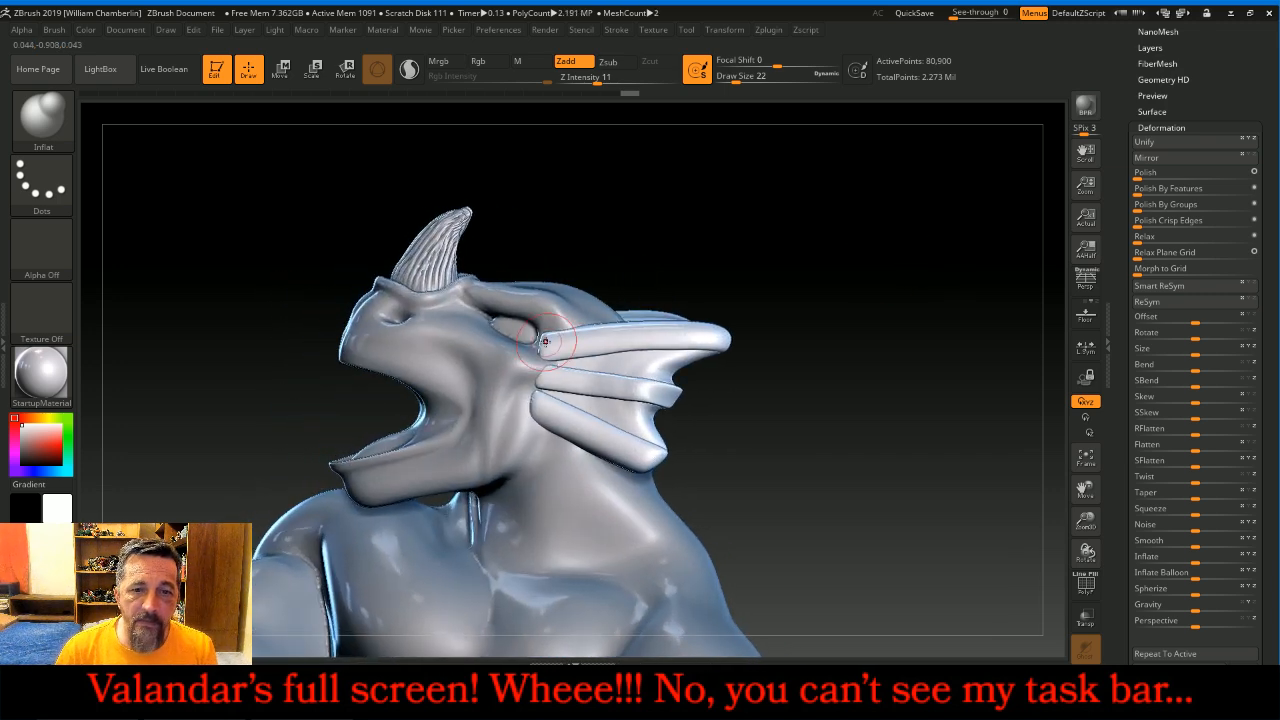
drag(545, 344, 723, 343)
mouse_move(552, 407)
mouse_down()
mouse_move(537, 406)
mouse_move(652, 441)
mouse_up()
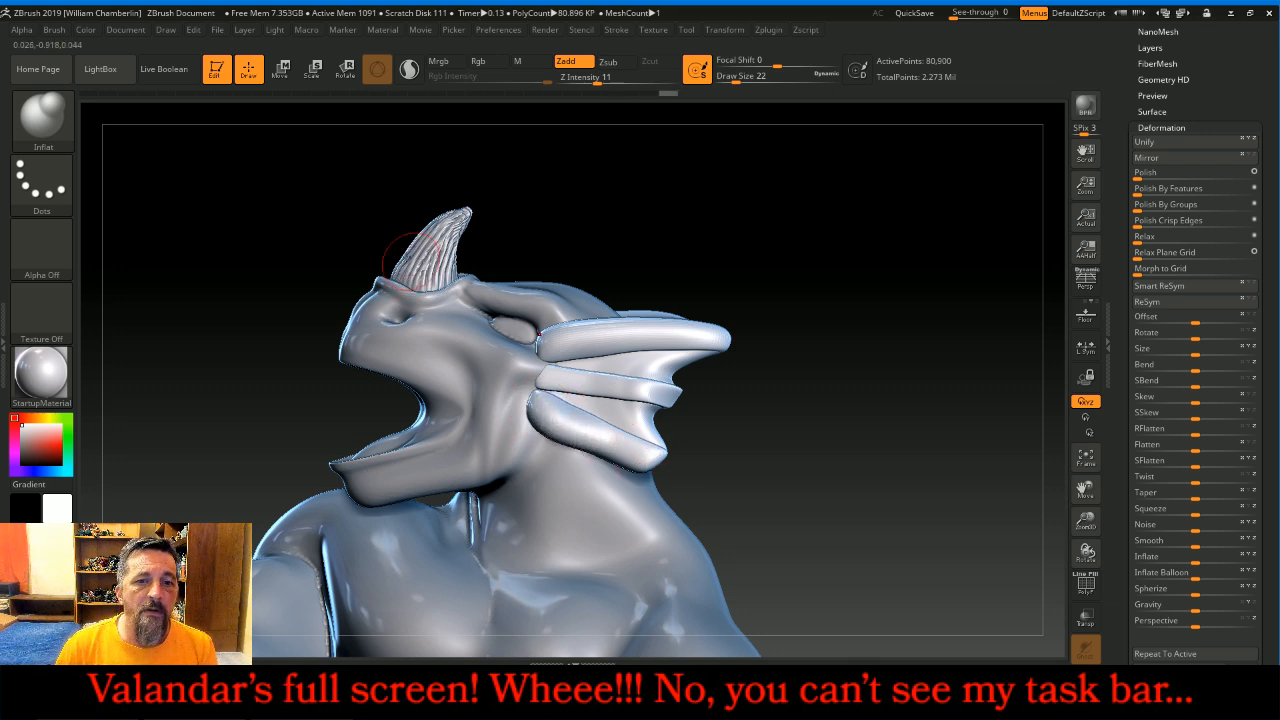
- Shift the BDHorns head frills sideways along the X axis with the Move gizmo
click(281, 68)
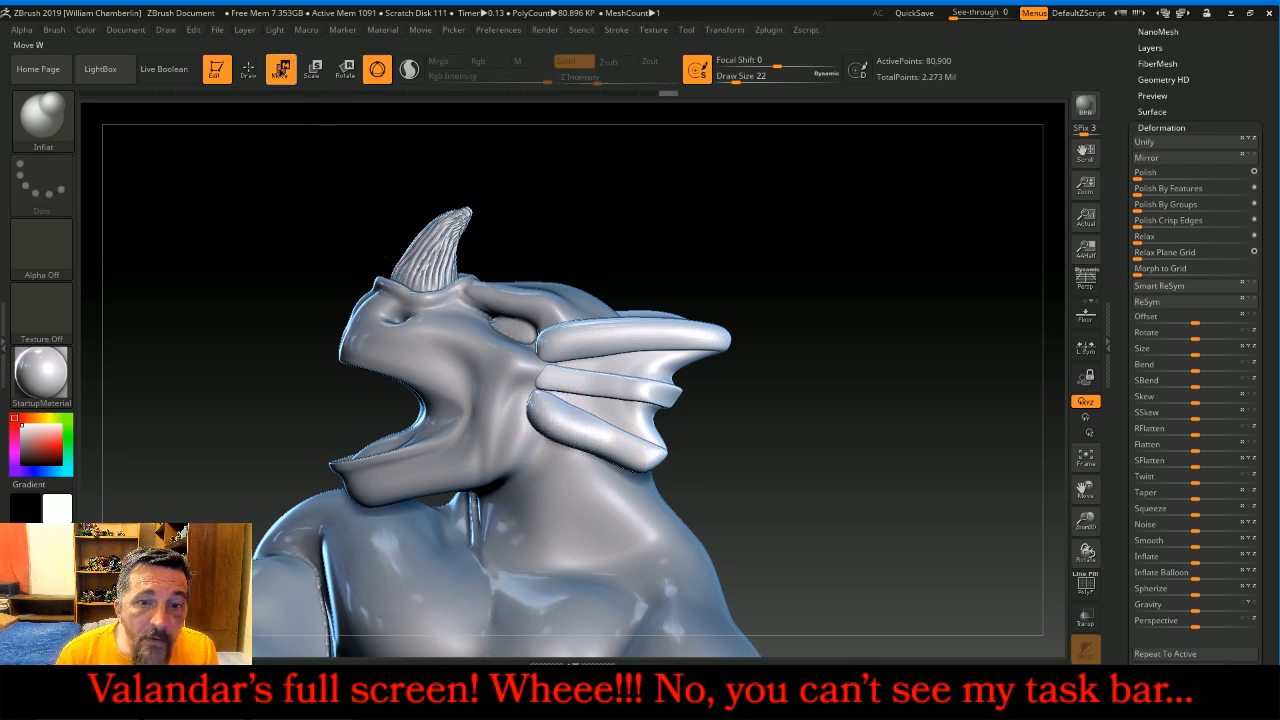
drag(1087, 521, 1087, 272)
drag(908, 388, 930, 453)
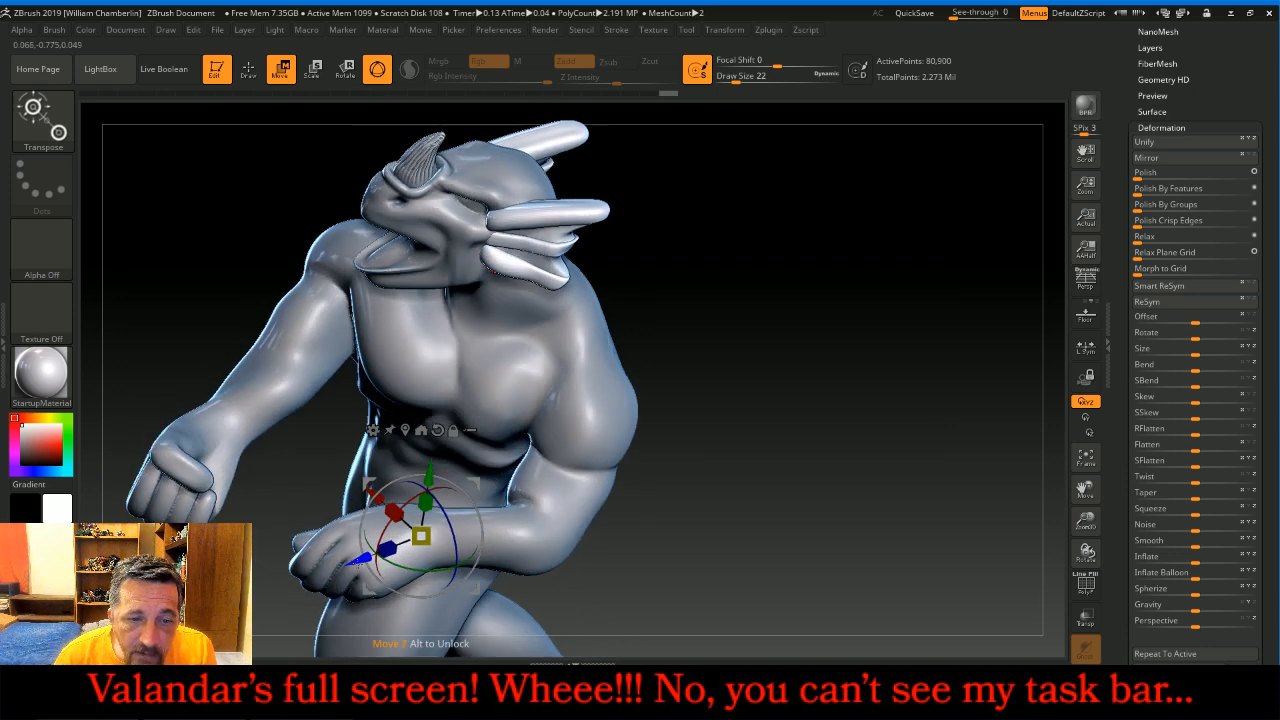
drag(420, 536, 430, 533)
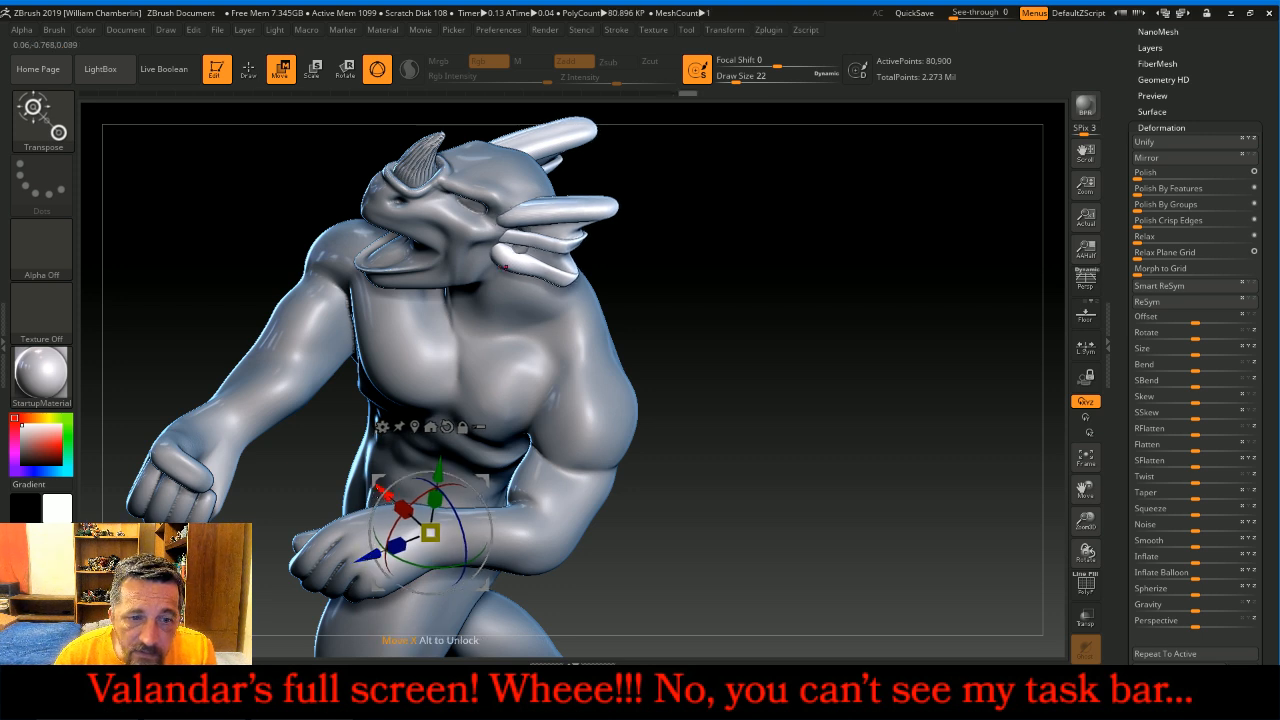
drag(384, 492, 389, 496)
mouse_move(858, 430)
mouse_down()
mouse_move(918, 460)
mouse_move(871, 446)
mouse_move(891, 391)
mouse_move(898, 478)
mouse_move(840, 374)
mouse_up()
- Reshape the front ends of the frill spines against the cheek with the Move brush at draw size 32
click(54, 126)
click(250, 70)
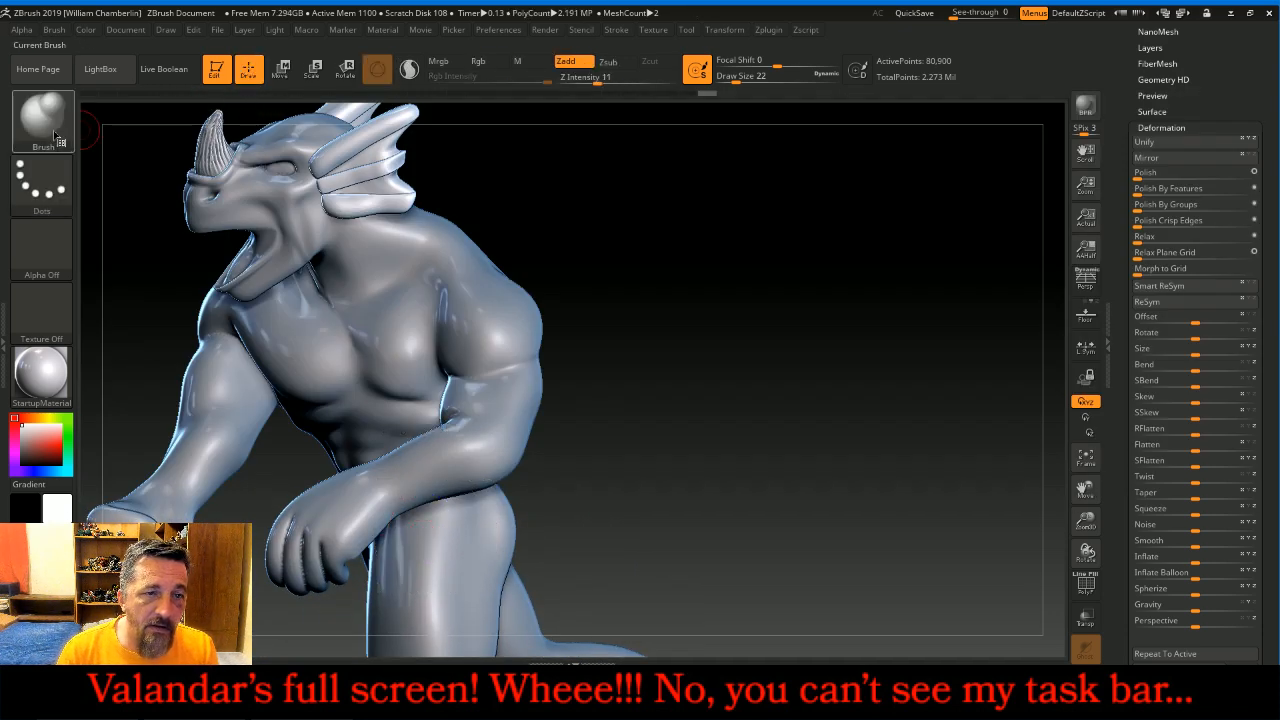
click(56, 136)
click(380, 130)
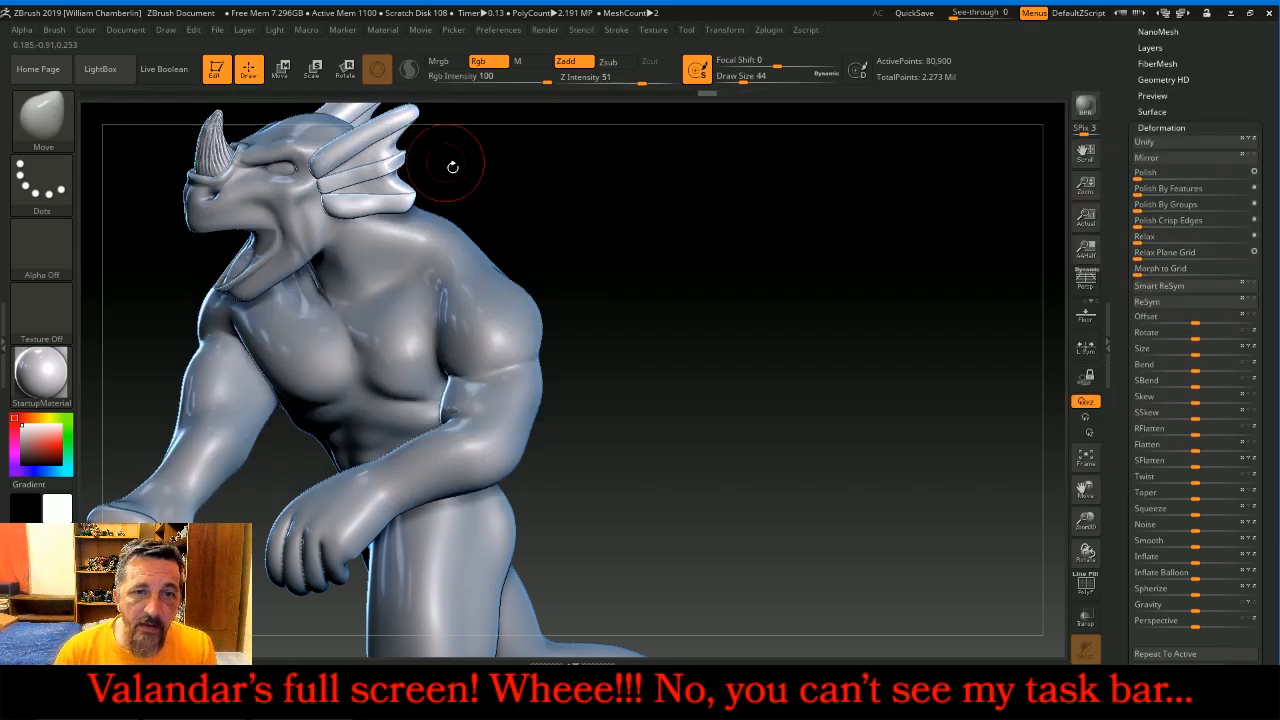
drag(837, 423, 877, 457)
mouse_move(1084, 489)
mouse_down()
mouse_move(1108, 524)
mouse_move(1099, 583)
mouse_up()
mouse_move(1086, 490)
mouse_down()
mouse_move(1140, 605)
mouse_move(1125, 609)
mouse_up()
drag(1085, 490, 1110, 598)
key(bracketleft)
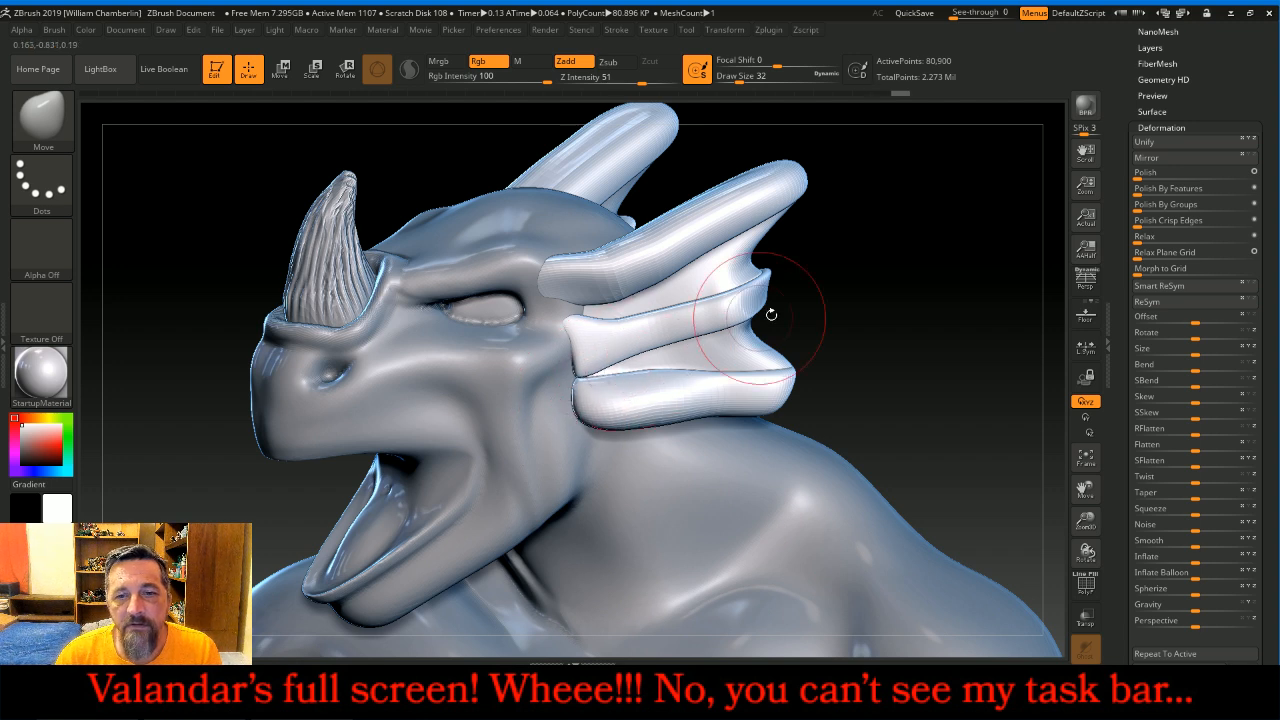
drag(858, 300, 954, 275)
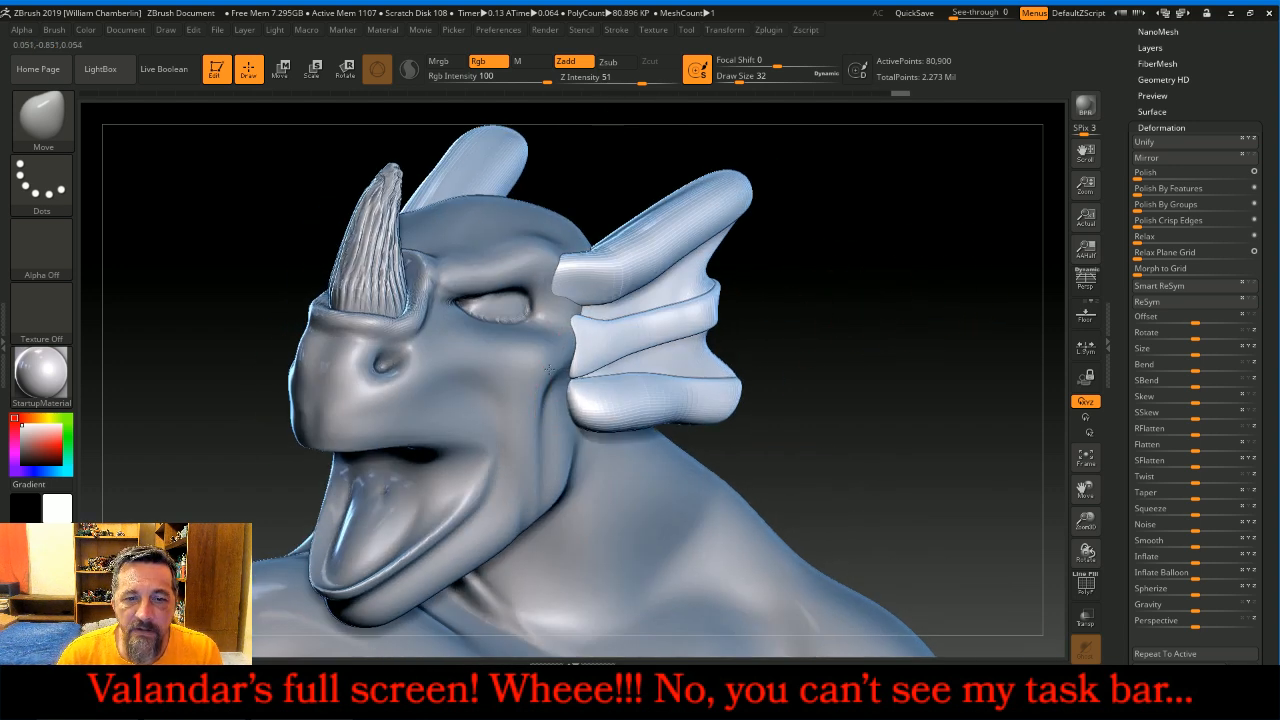
drag(749, 334, 565, 358)
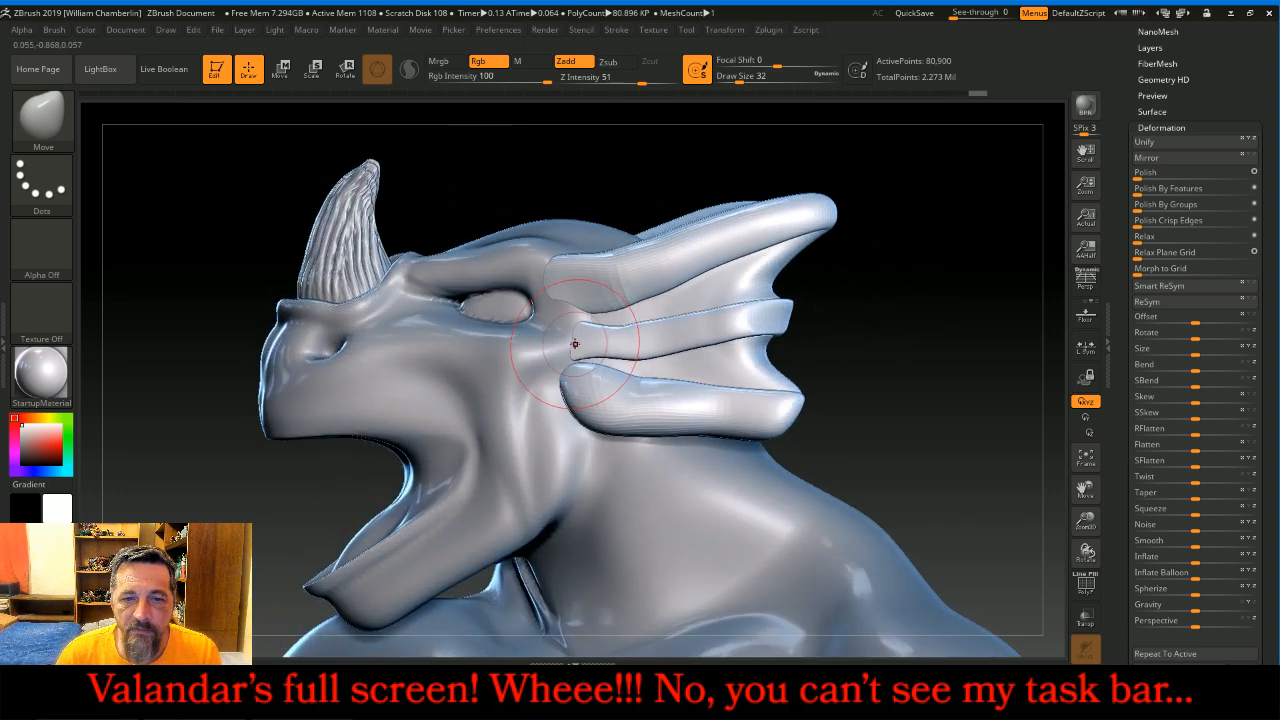
drag(570, 348, 574, 347)
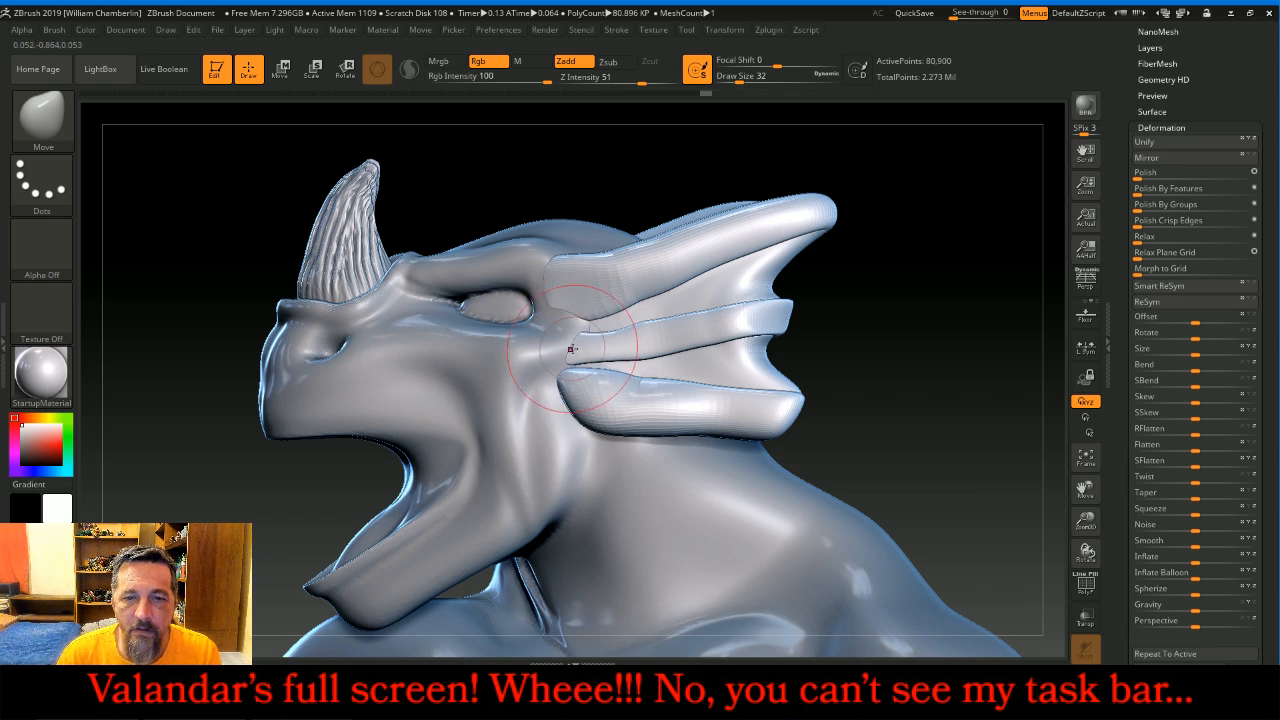
- Adjust the middle spines of both frills from behind the head with the Move brush at draw size 48
drag(929, 357, 756, 364)
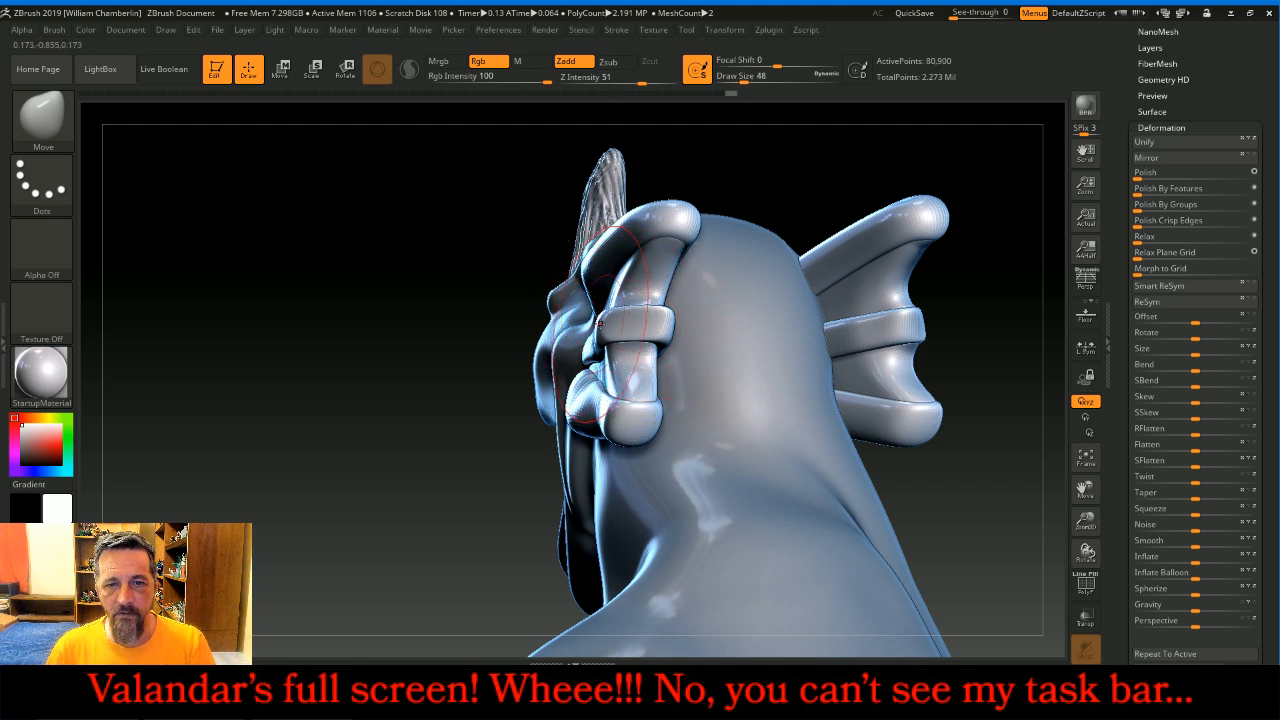
drag(622, 326, 632, 326)
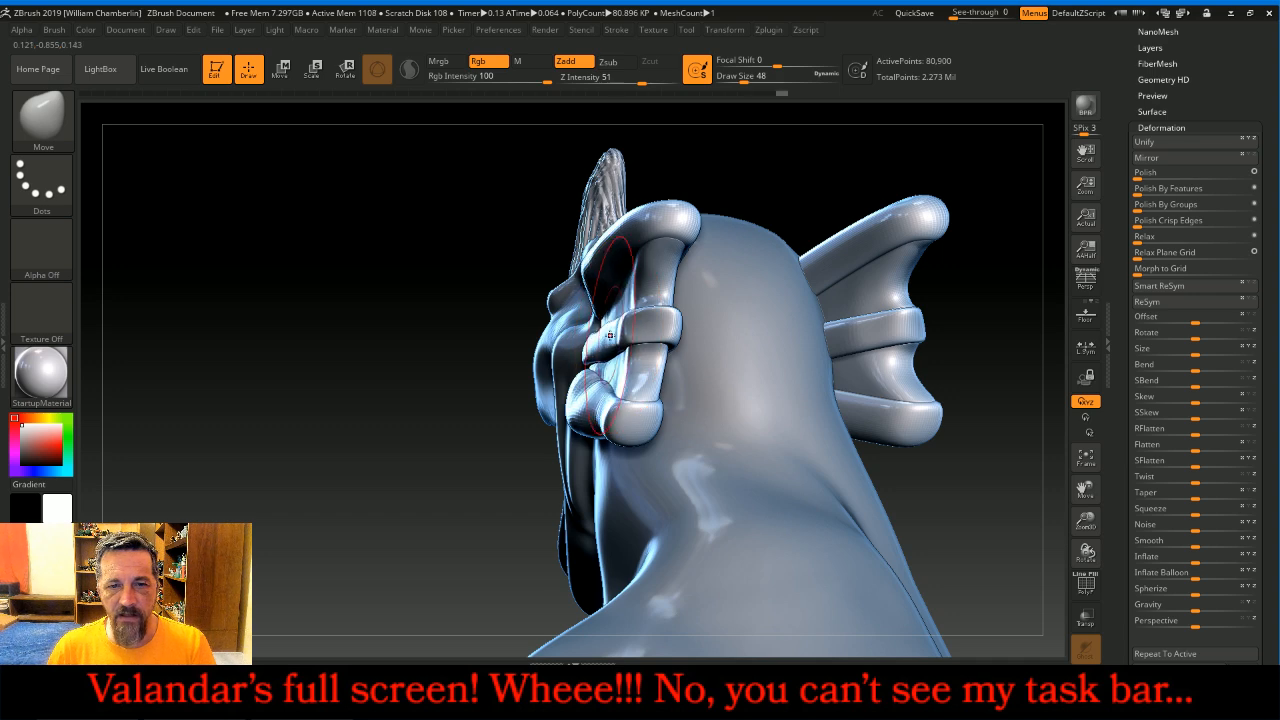
mouse_move(421, 441)
mouse_down()
mouse_move(894, 349)
mouse_move(1030, 340)
mouse_up()
drag(905, 342, 1070, 338)
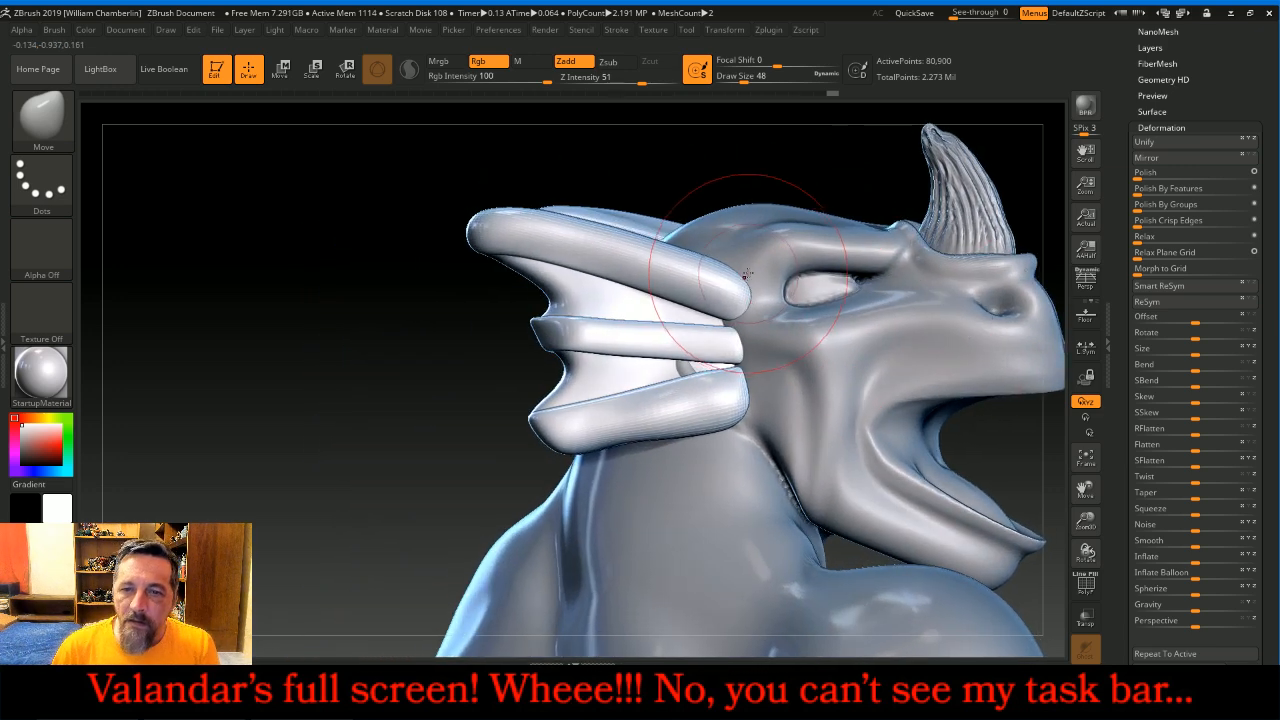
drag(408, 412, 477, 430)
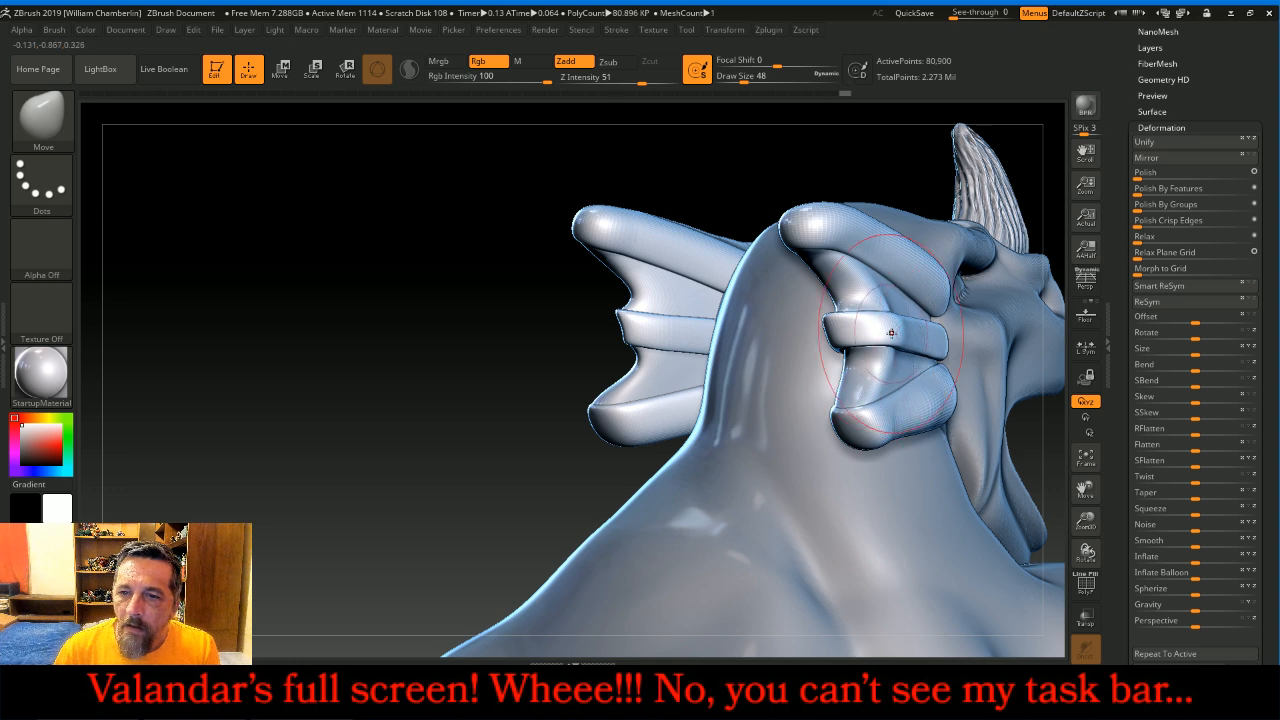
drag(443, 360, 426, 371)
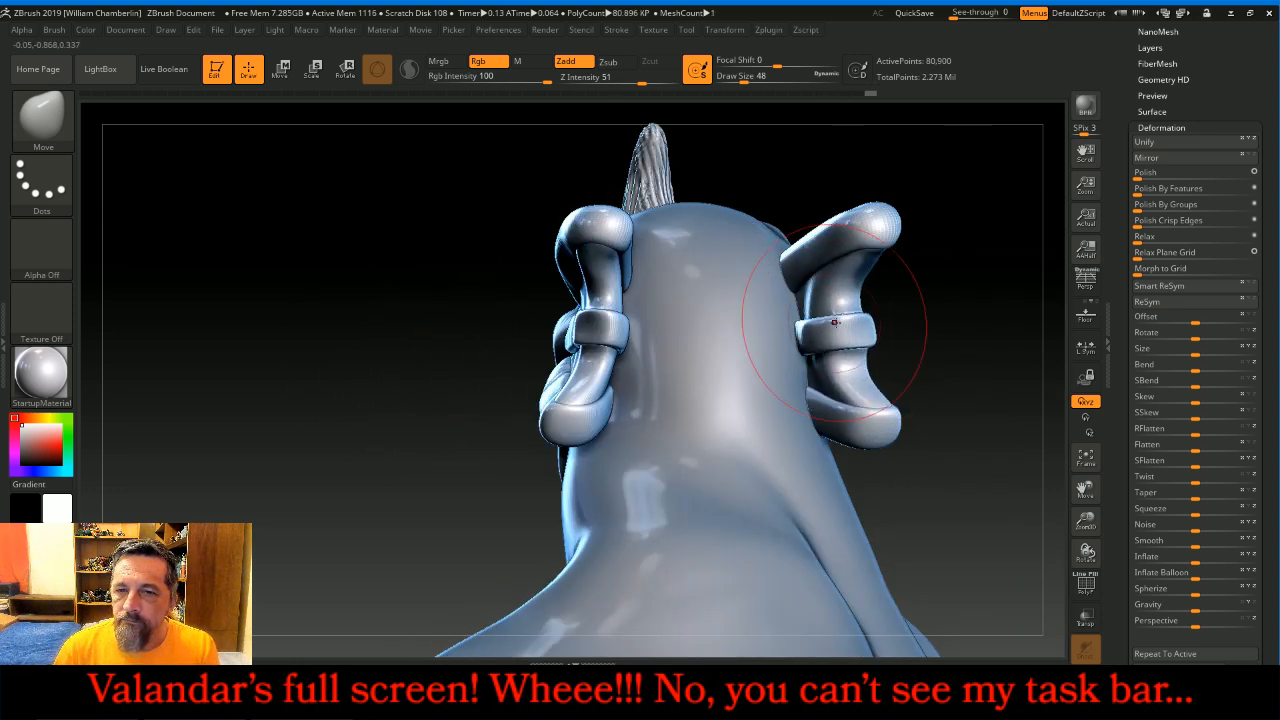
drag(934, 347, 907, 338)
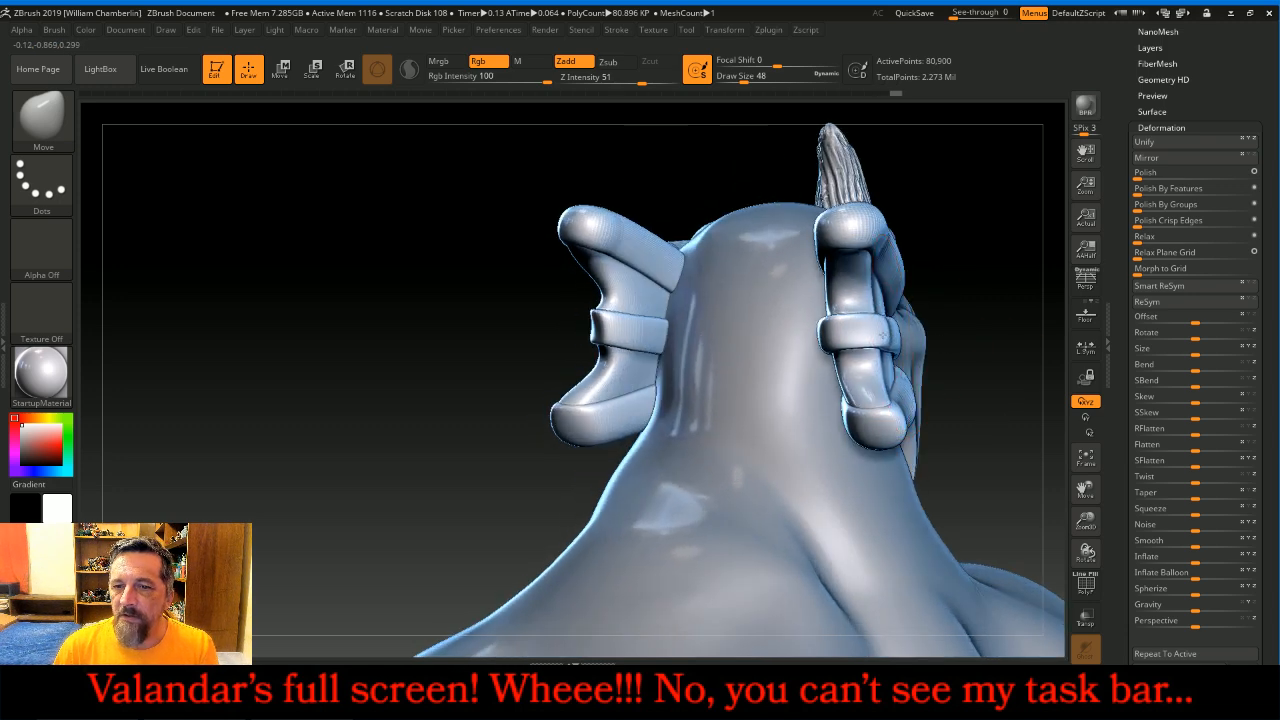
- Reshape the front ends of the upper and middle spines behind the eye with the Move brush at draw size 32
drag(981, 249, 909, 262)
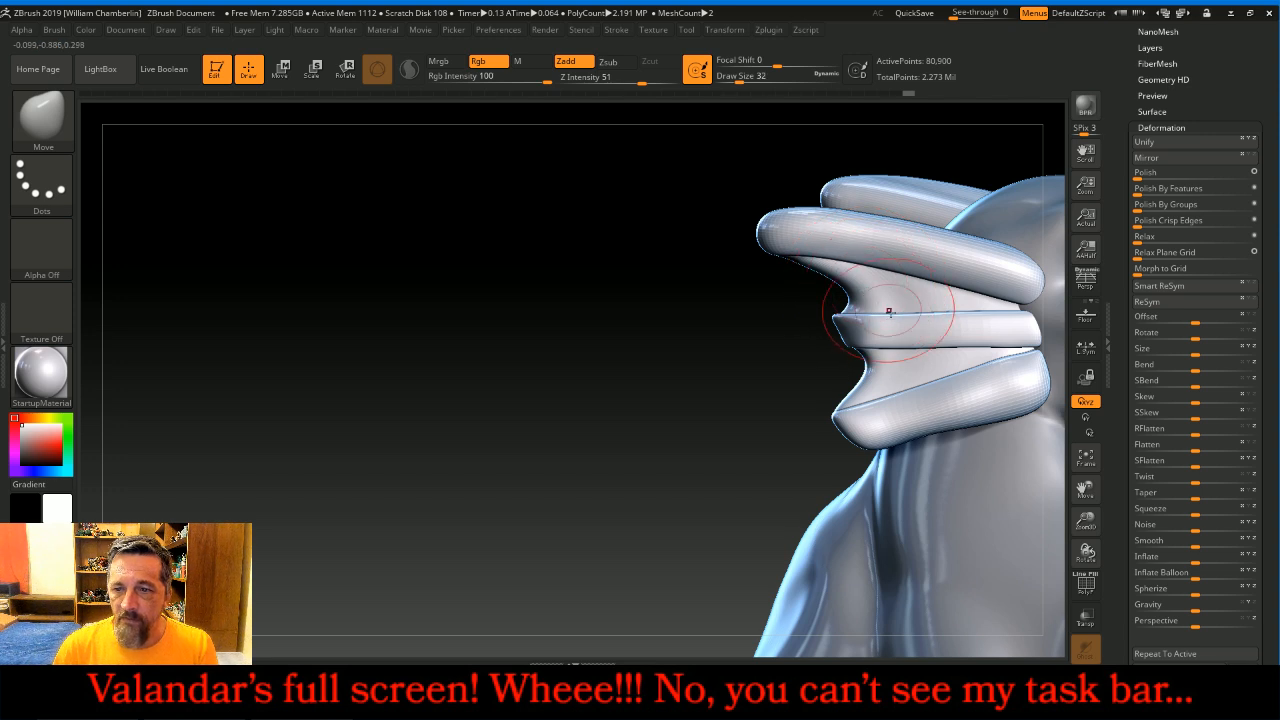
drag(1086, 489, 896, 481)
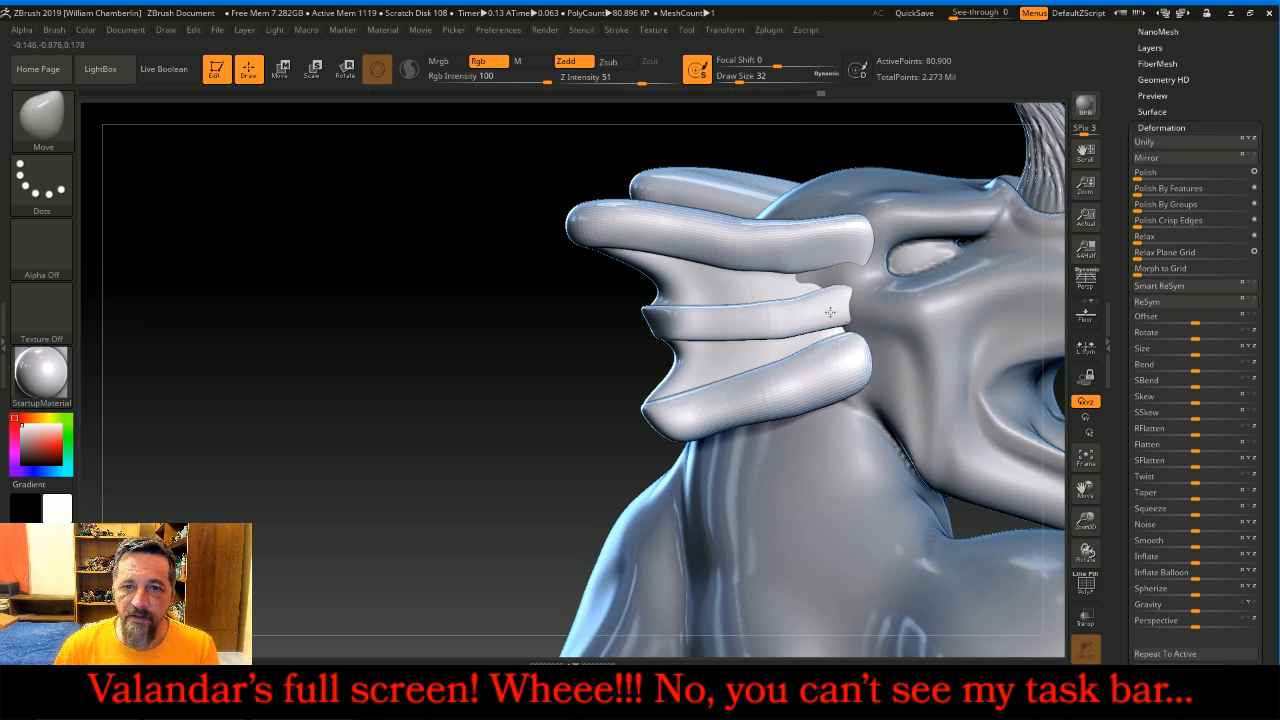
drag(793, 254, 757, 218)
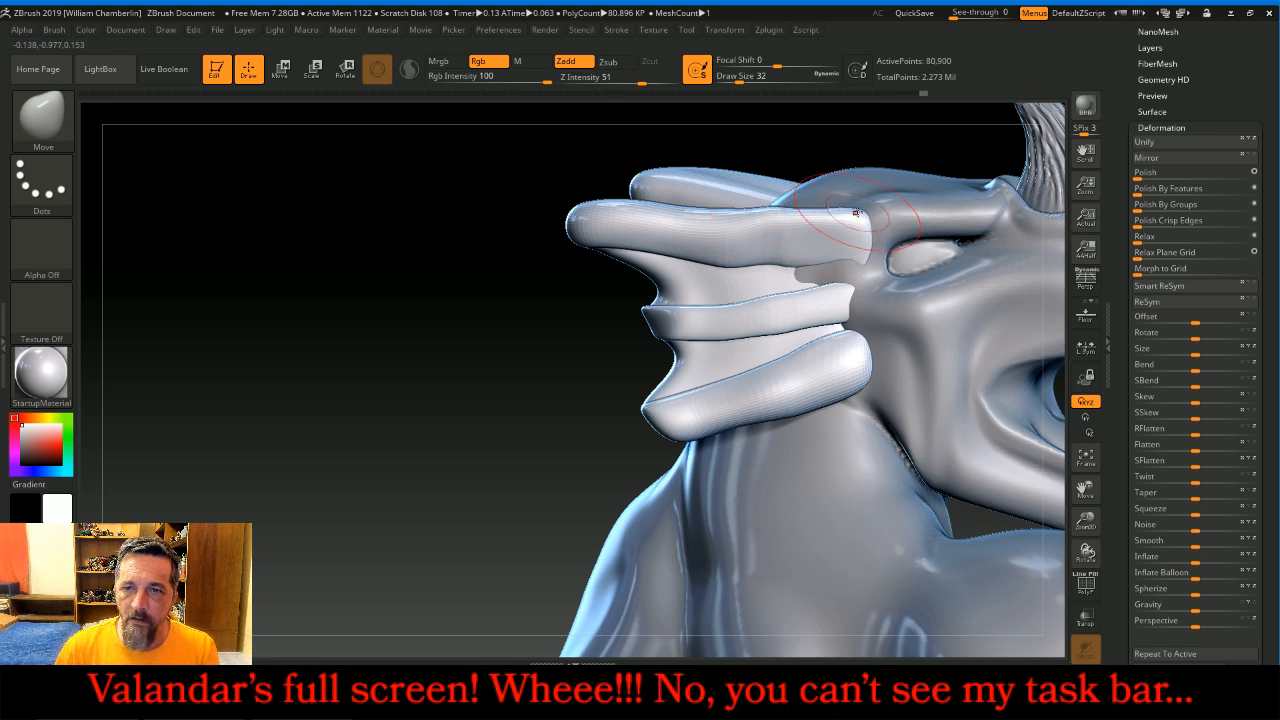
drag(873, 208, 876, 210)
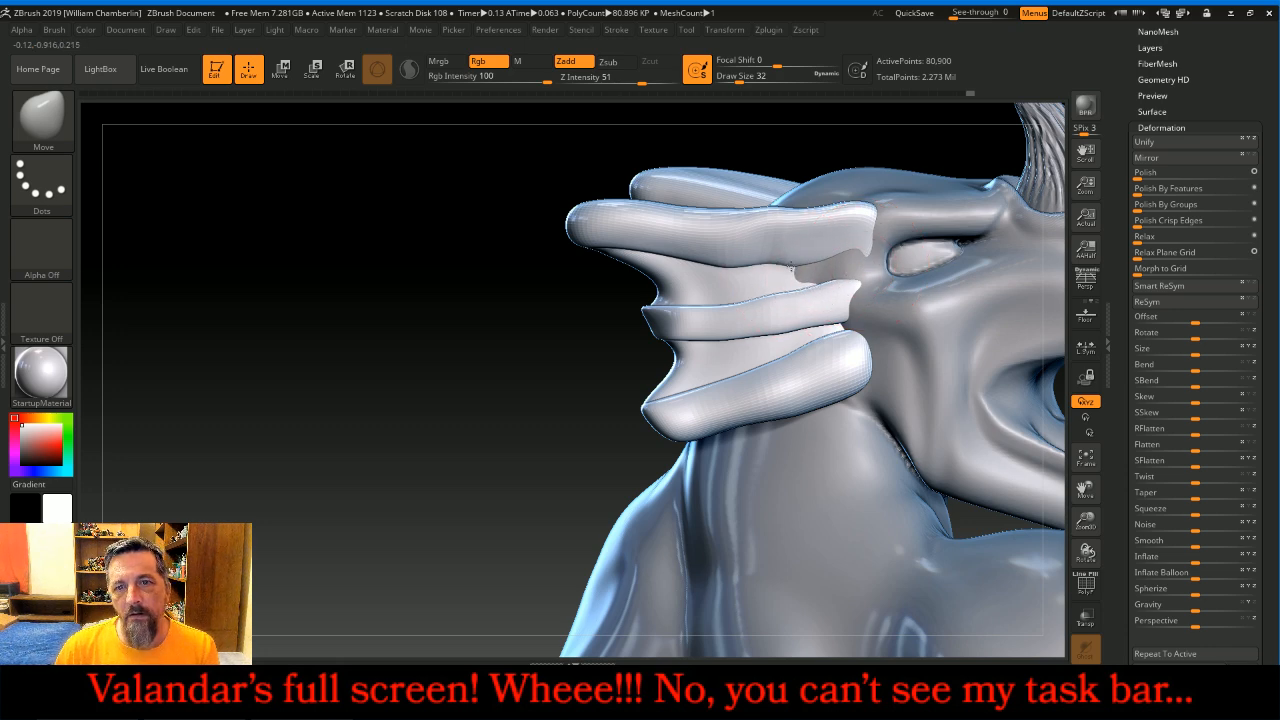
drag(460, 390, 424, 386)
- Smooth the surfaces of the frill spines on both sides with the Smooth brush at draw size 20
key(bracketright)
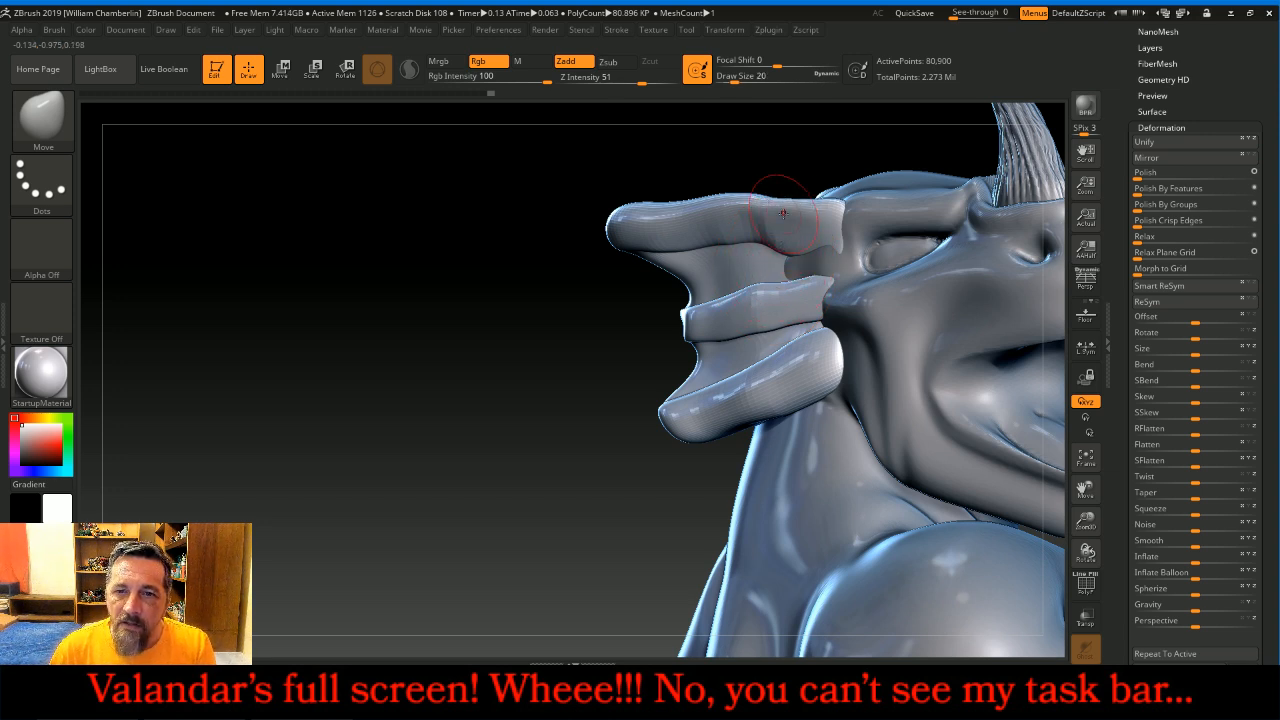
key(shift)
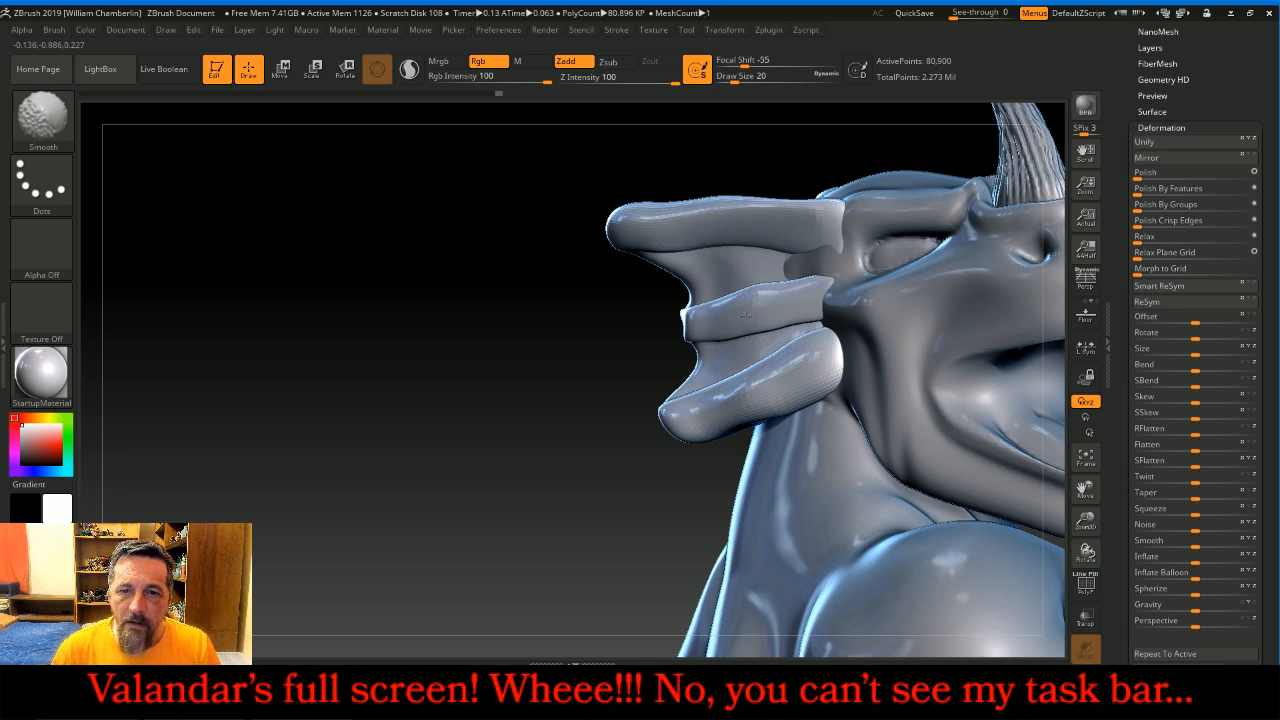
drag(505, 428, 690, 388)
key(shift)
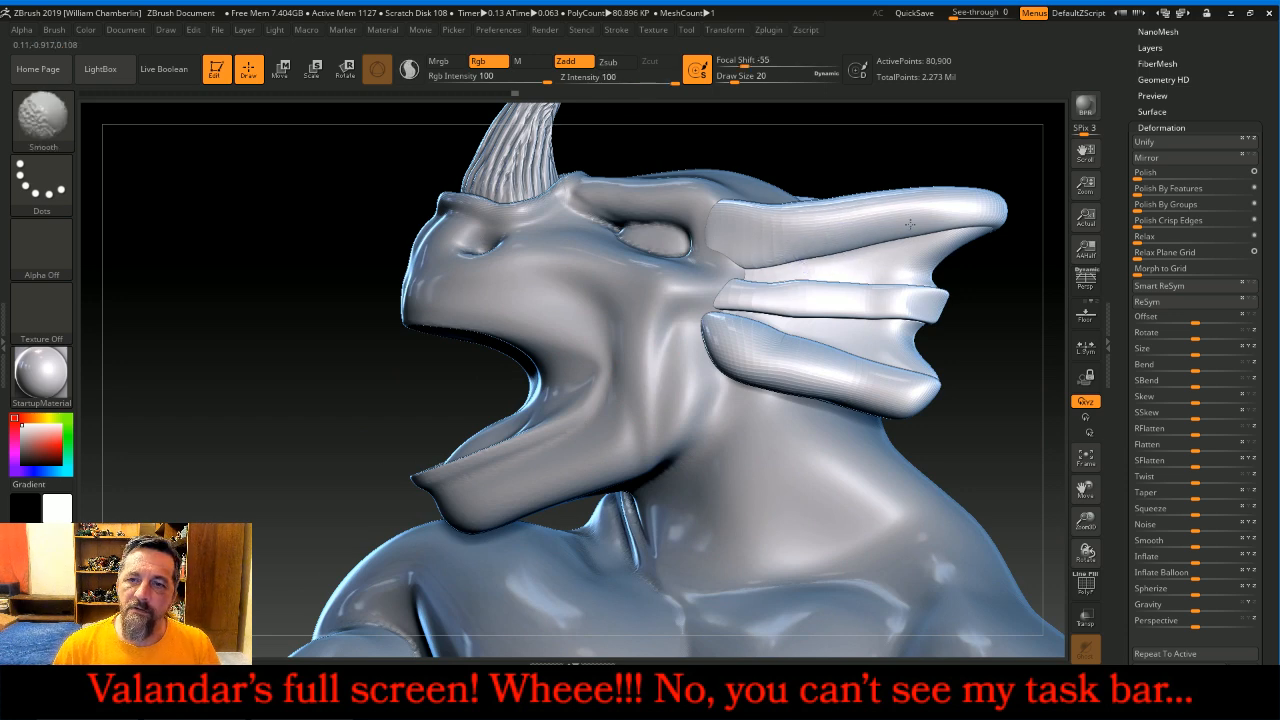
- Subdivide the BDHorns subtool once
click(1086, 460)
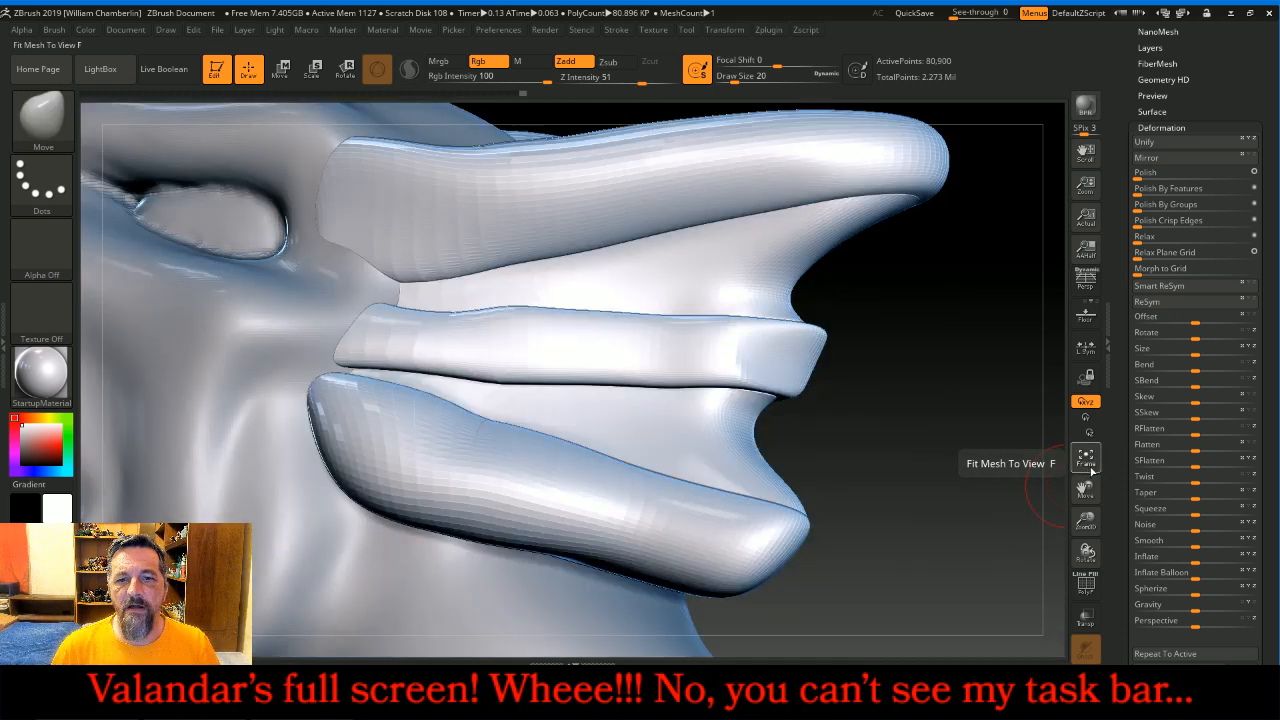
click(1088, 467)
mouse_move(928, 458)
mouse_down()
mouse_move(1019, 472)
mouse_move(899, 452)
mouse_up()
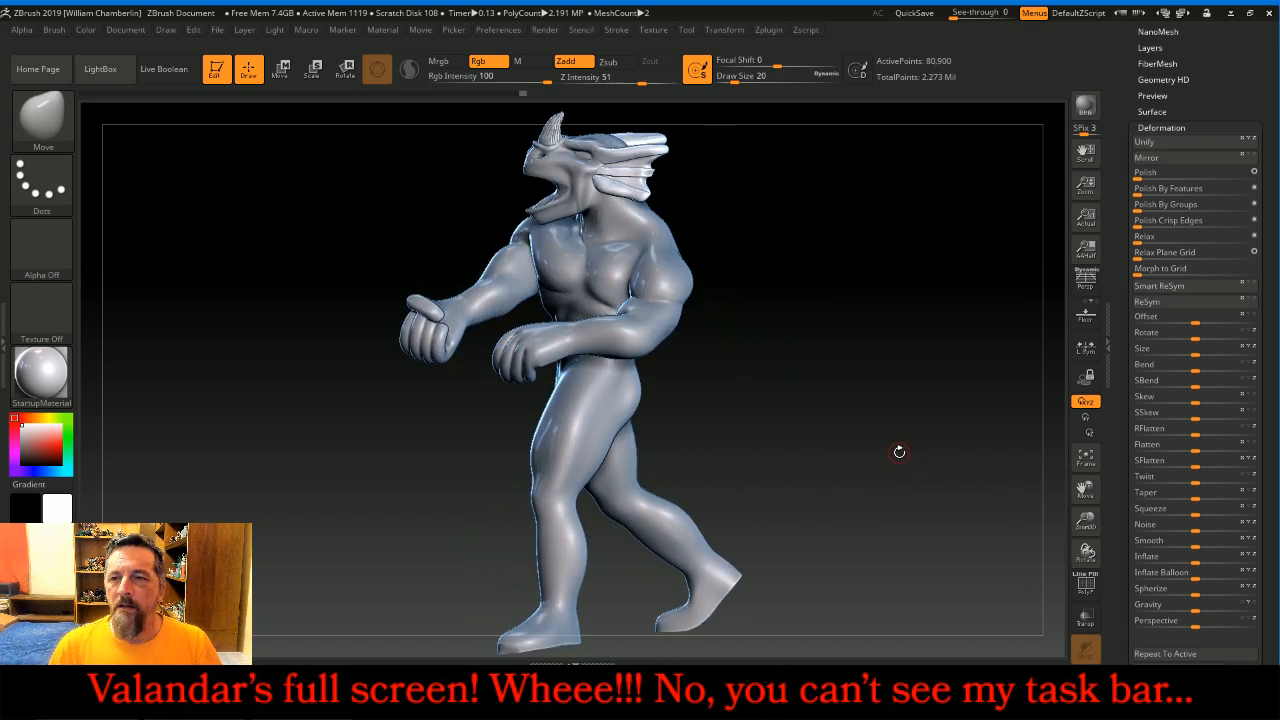
scroll(1143, 147, up, 3)
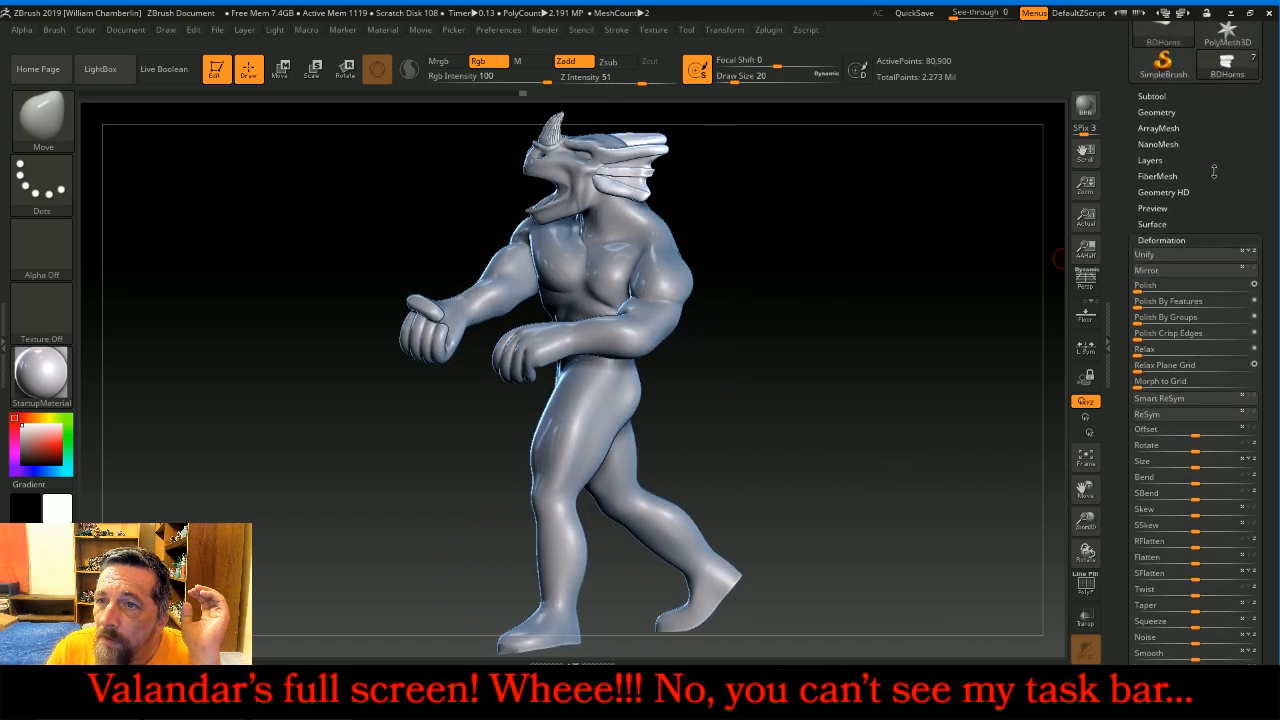
click(1150, 145)
click(1158, 180)
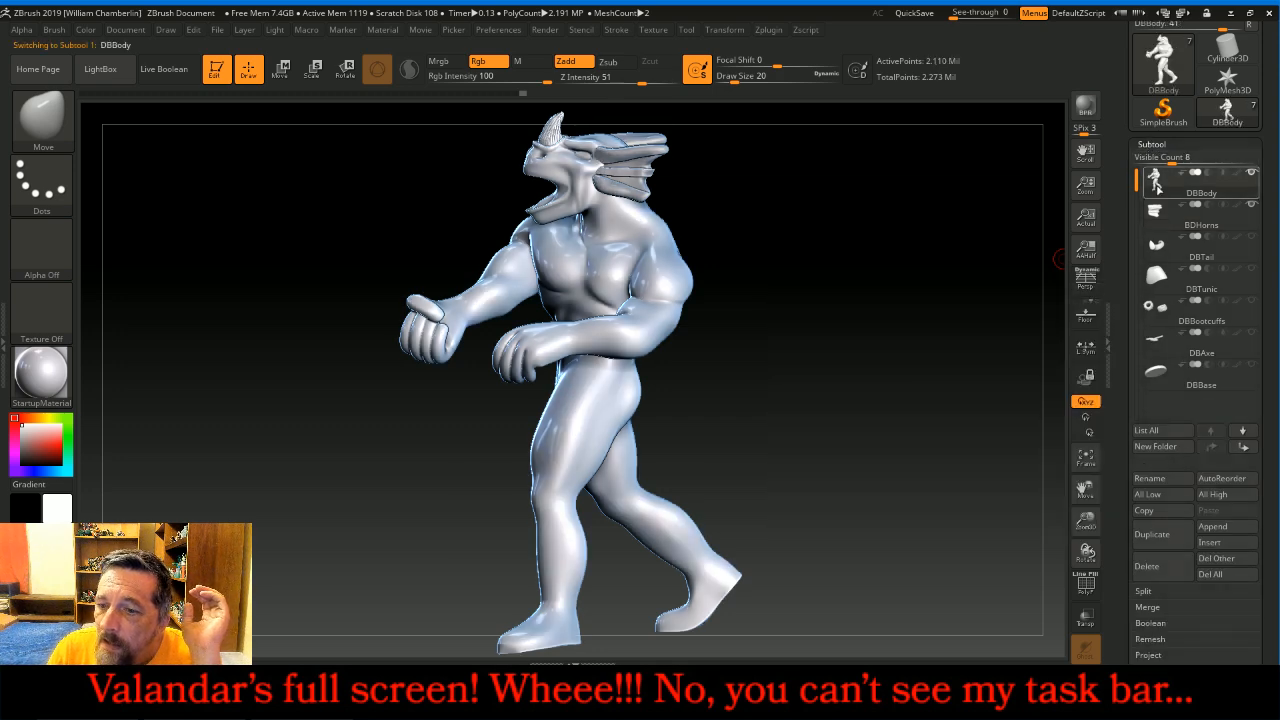
click(1165, 214)
click(1151, 144)
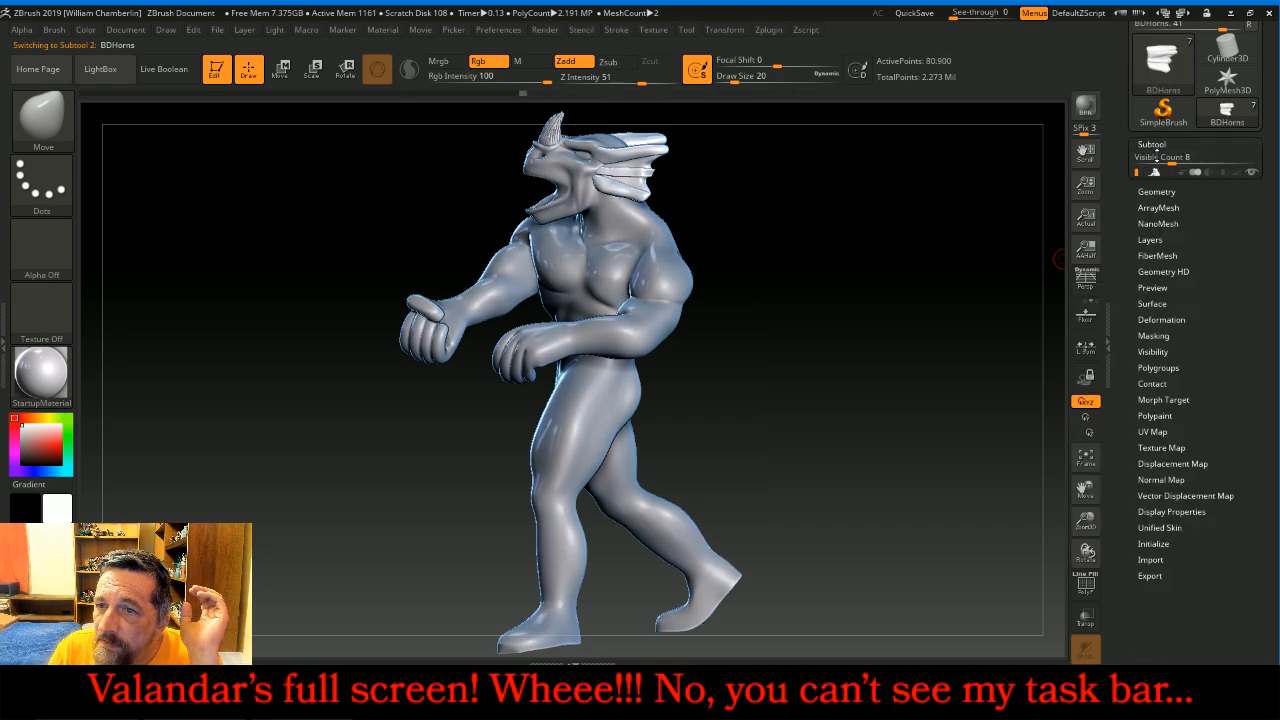
click(1156, 160)
click(1168, 278)
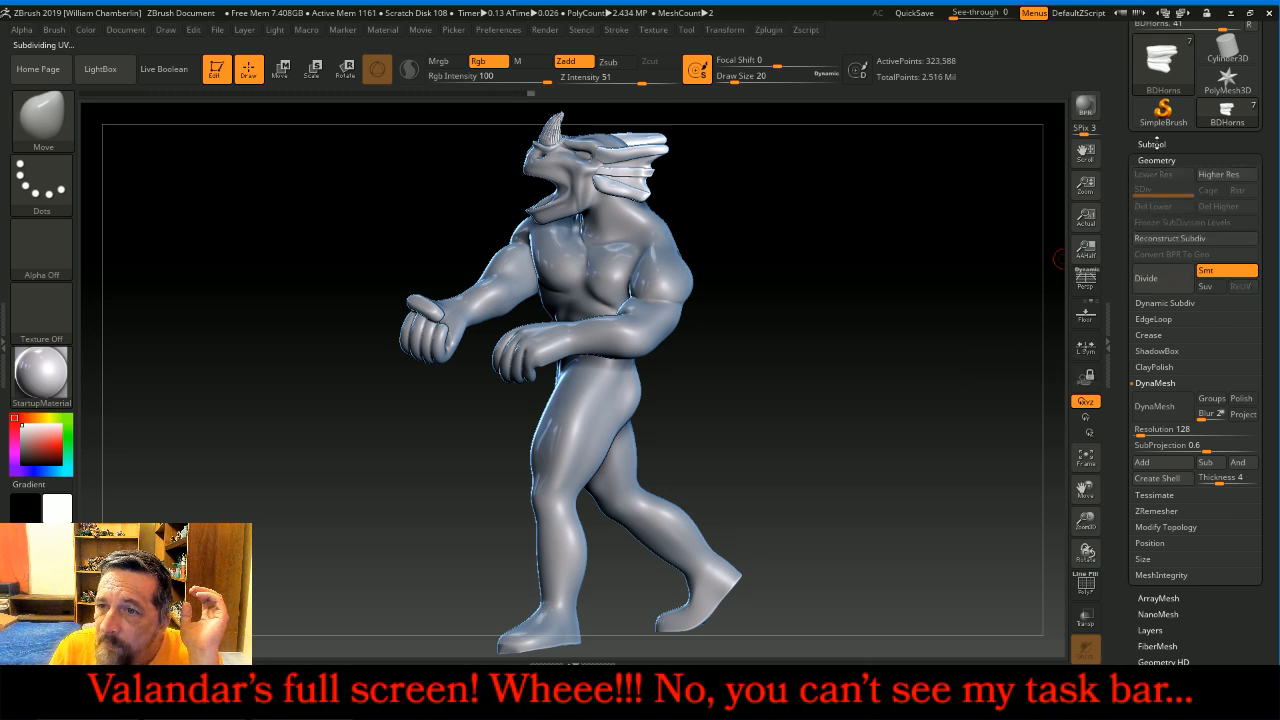
- Merge the BDHorns subtool into DBBody with MergeDown and accept the non-undoable operation
click(1152, 144)
click(1157, 180)
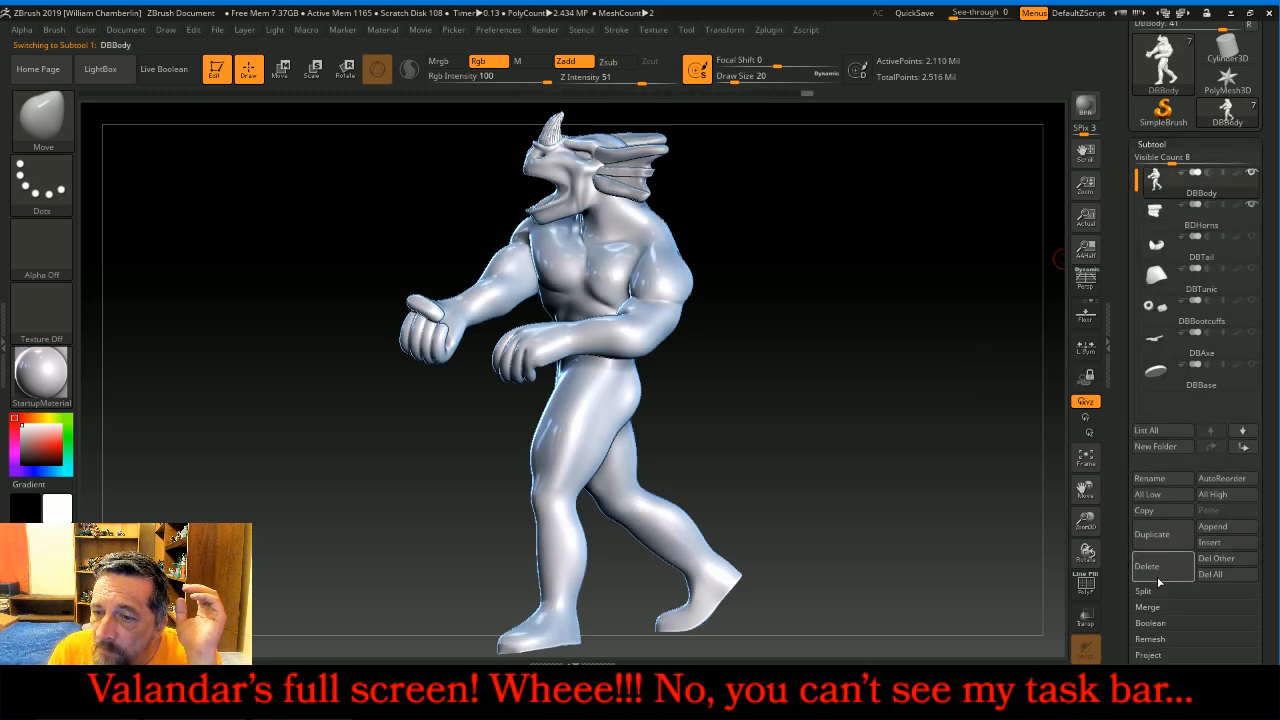
click(1147, 607)
click(1156, 622)
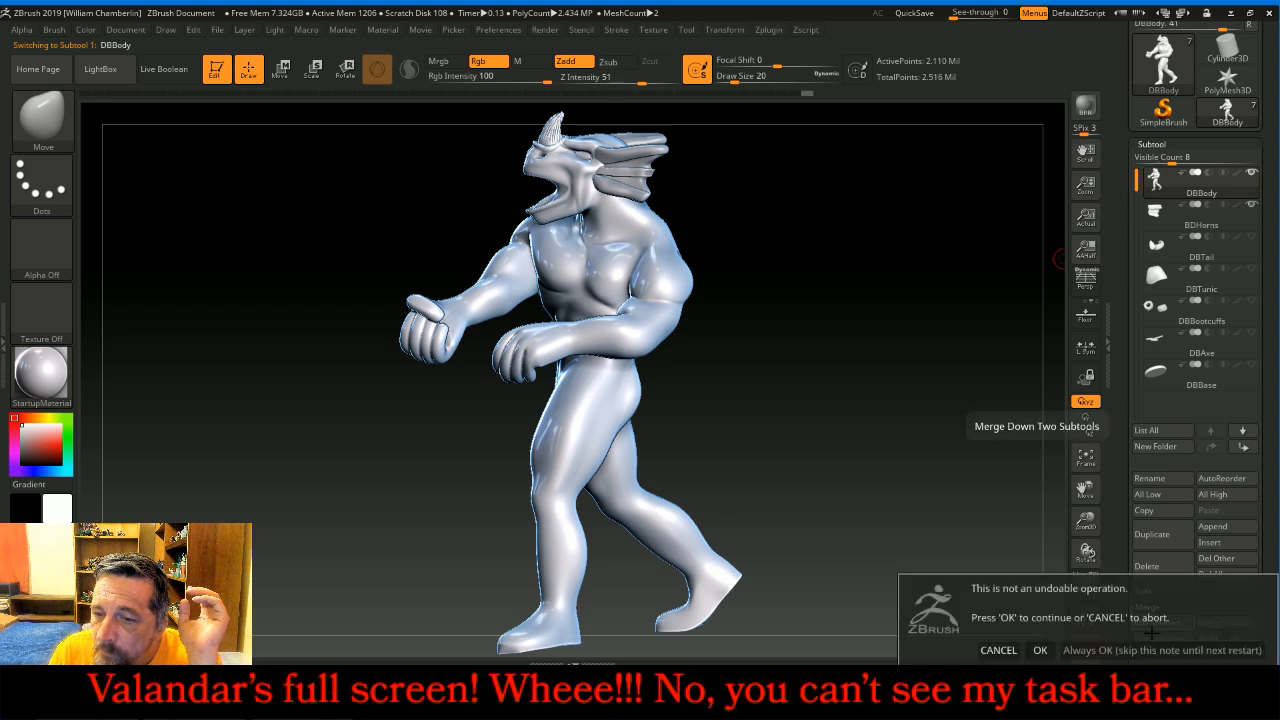
click(1160, 650)
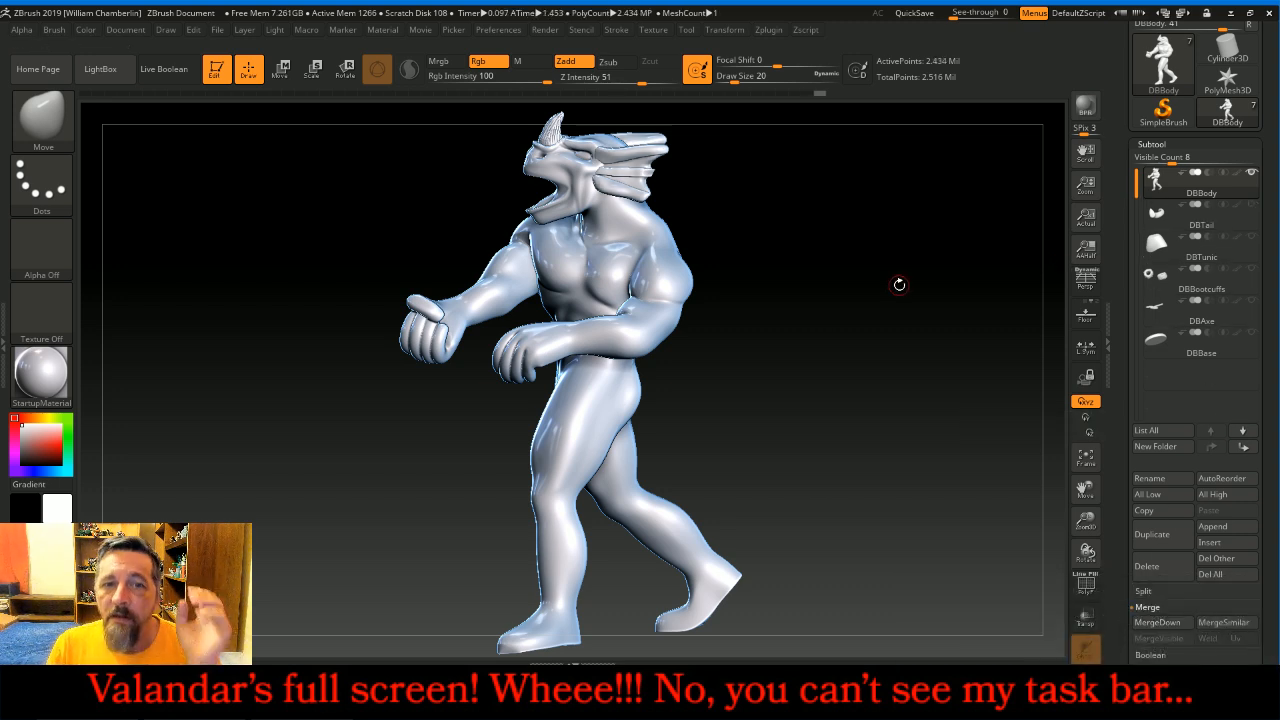
- DynaMesh the DBBody subtool at resolution 768 to fuse the merged head frills into the body
click(1152, 146)
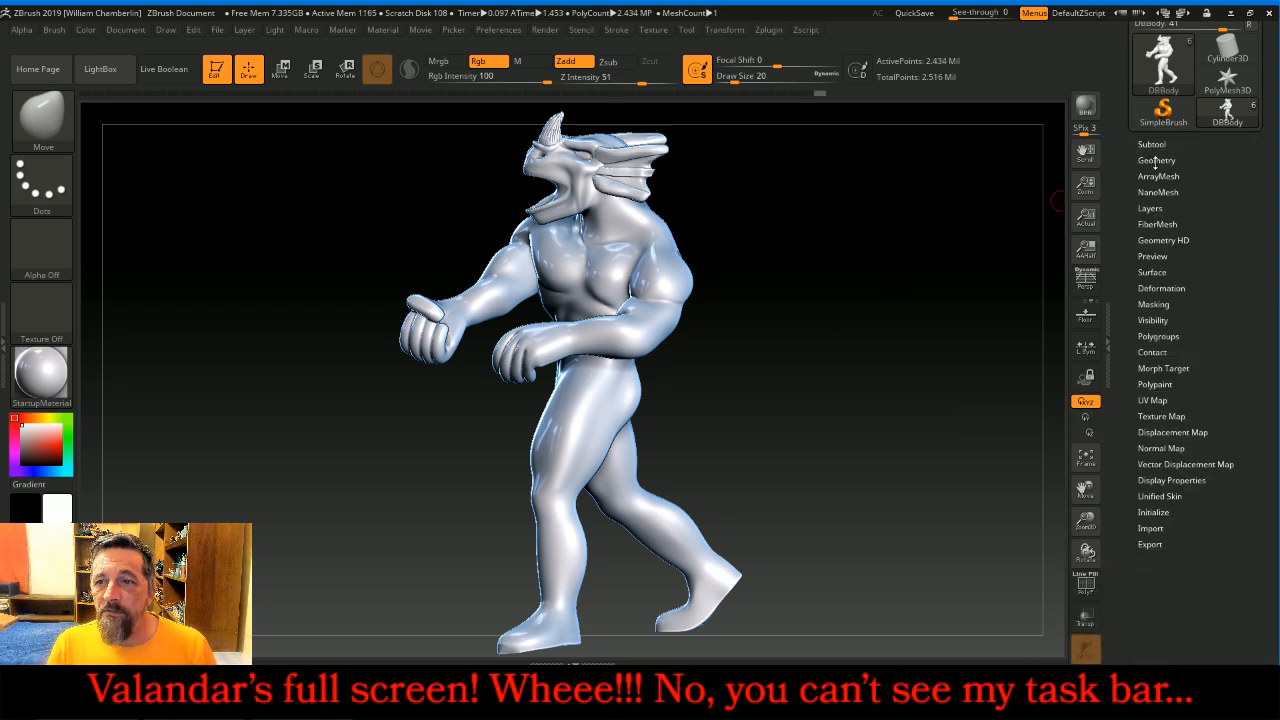
click(1155, 160)
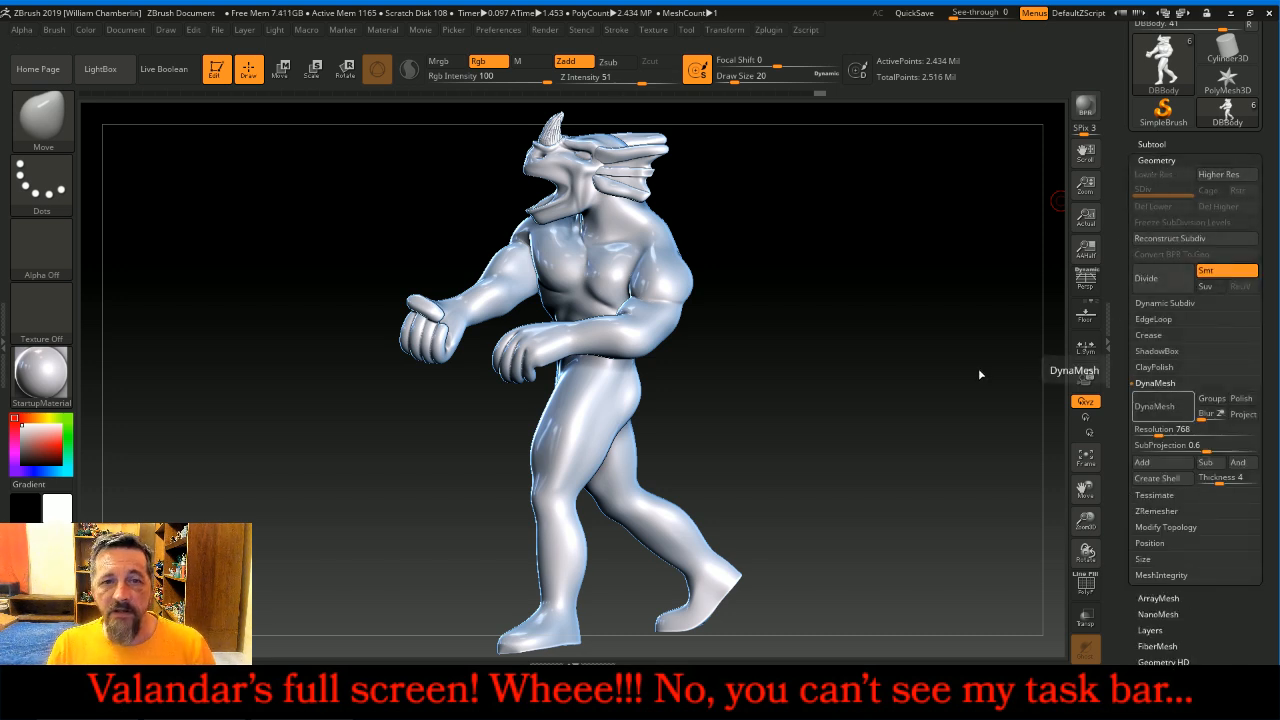
click(1154, 406)
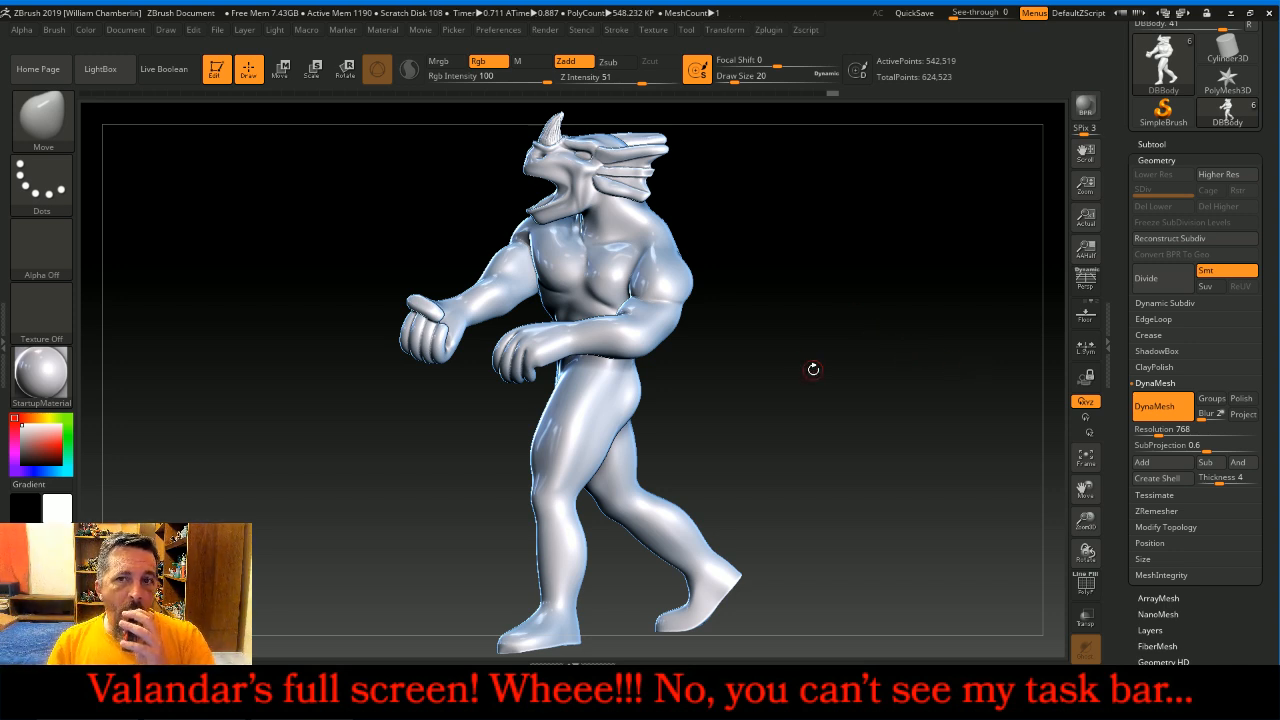
- Smooth the joins between the frill spines and the head, plus the area around the eye, with the Smooth brush at draw size 16
drag(813, 370, 979, 438)
drag(1086, 518, 1084, 488)
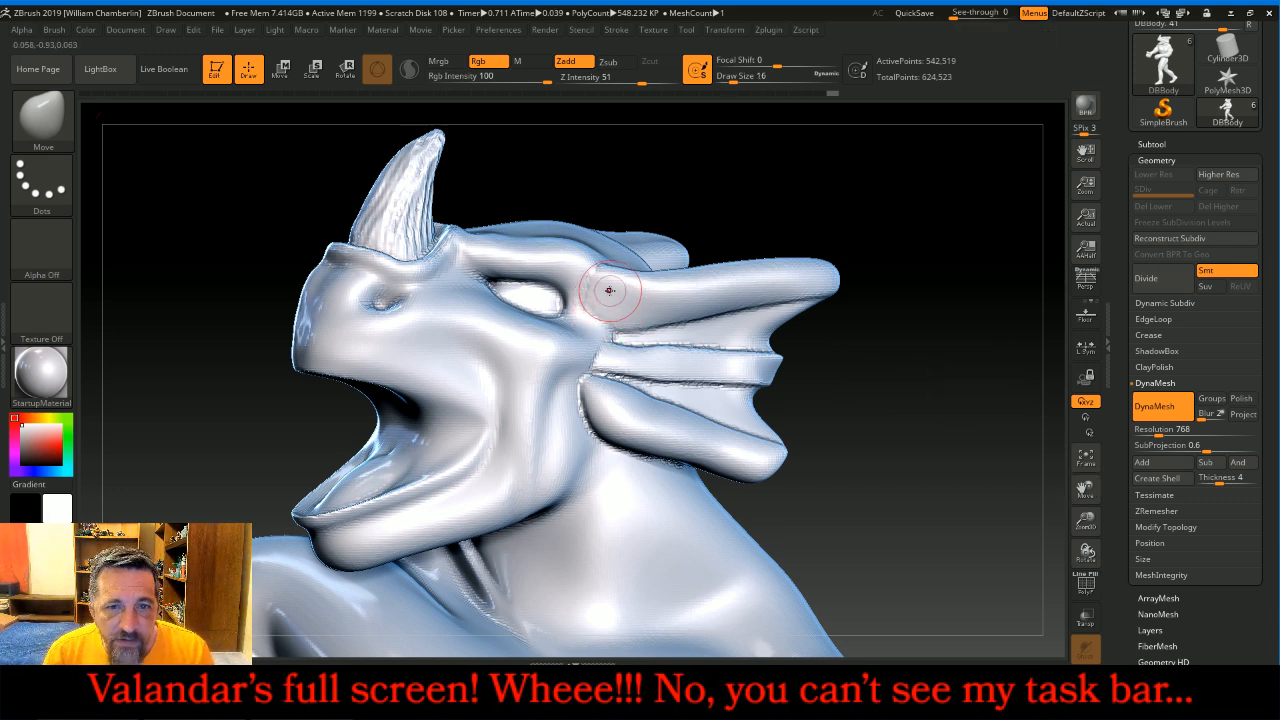
key(shift)
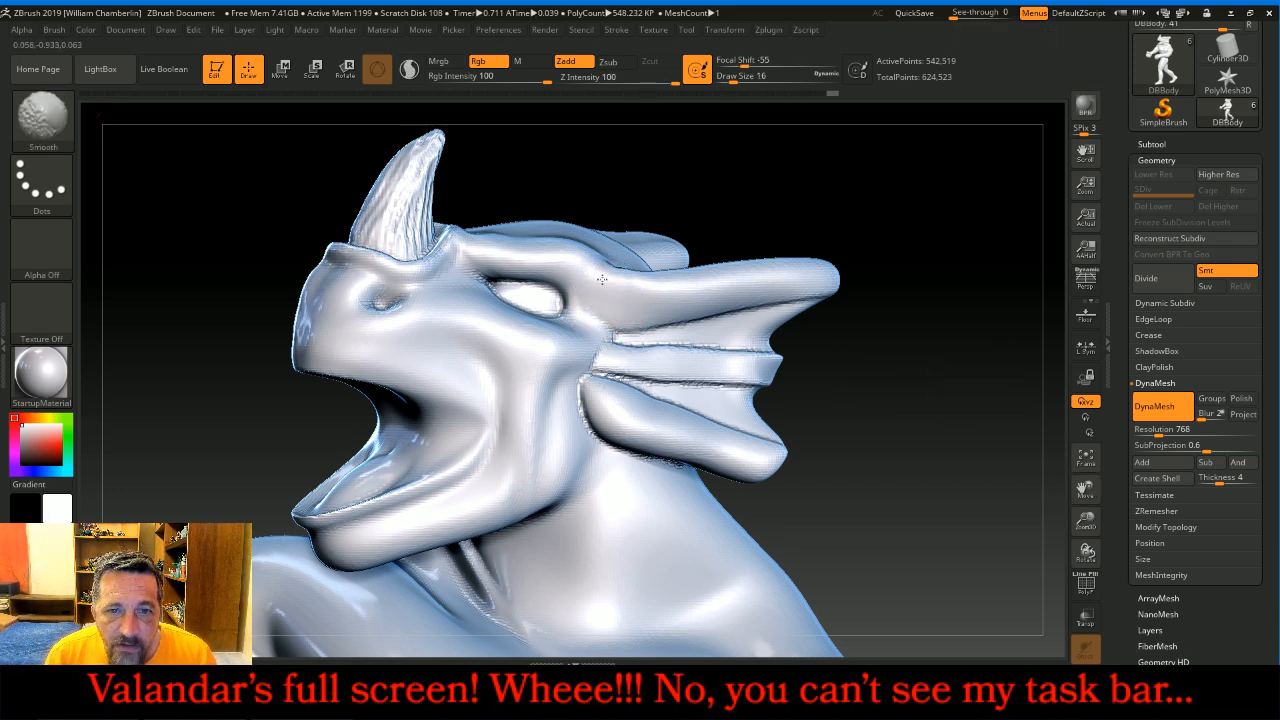
drag(608, 277, 602, 274)
mouse_move(604, 275)
shift+mouse_down()
mouse_move(642, 287)
mouse_move(658, 276)
mouse_move(642, 300)
shift+mouse_up()
mouse_move(603, 355)
shift+mouse_down()
mouse_move(572, 343)
mouse_move(600, 352)
mouse_move(584, 352)
mouse_move(600, 386)
shift+mouse_up()
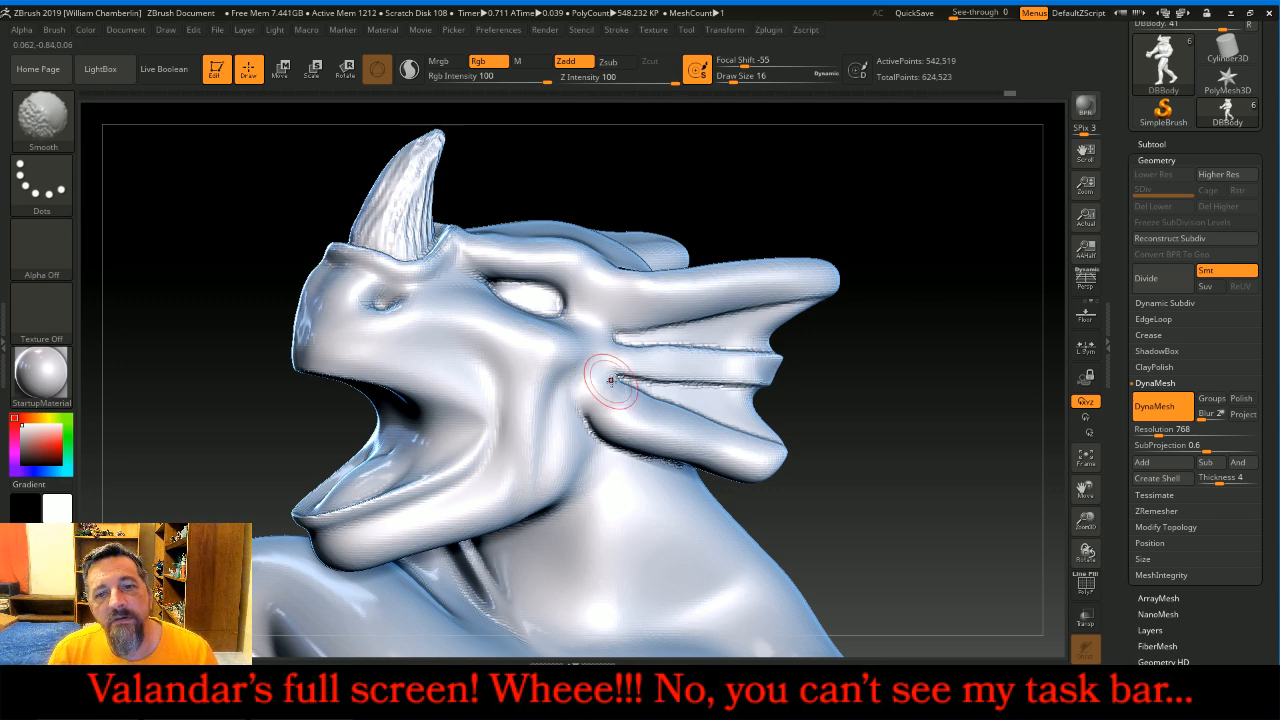
drag(902, 372, 966, 358)
mouse_move(568, 382)
shift+mouse_down()
mouse_move(556, 337)
mouse_move(535, 338)
shift+mouse_up()
mouse_move(552, 283)
shift+mouse_down()
mouse_move(549, 261)
mouse_move(560, 274)
shift+mouse_up()
shift+drag(493, 311, 513, 305)
- Choose the Slash3 brush with Z Intensity 9 and clean up the front ends of the frill folds on the head's right side
key(b)
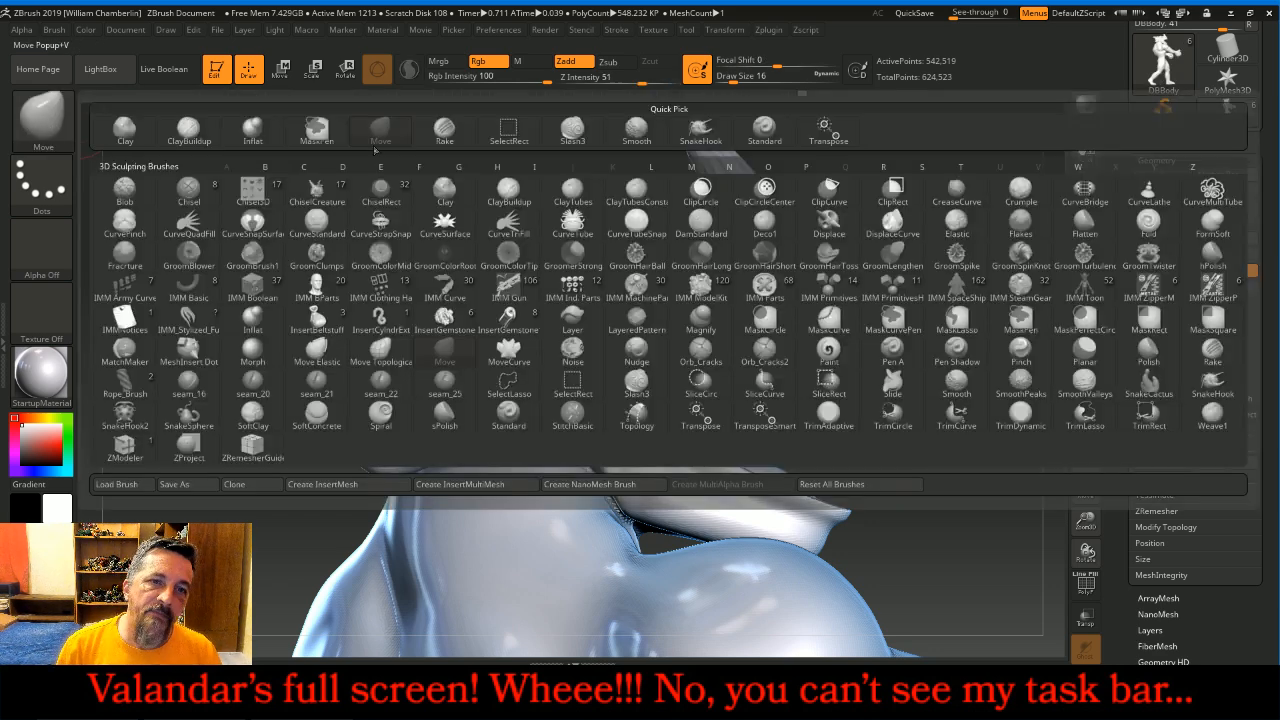
click(570, 130)
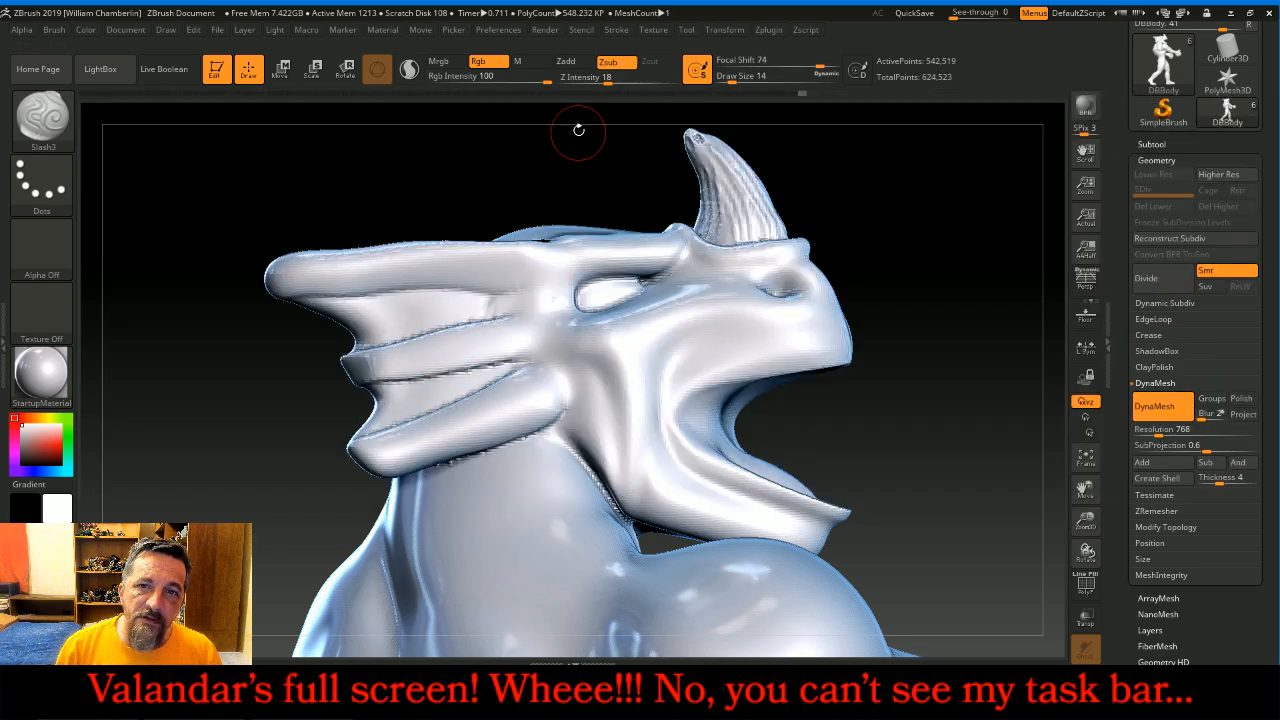
drag(607, 79, 594, 78)
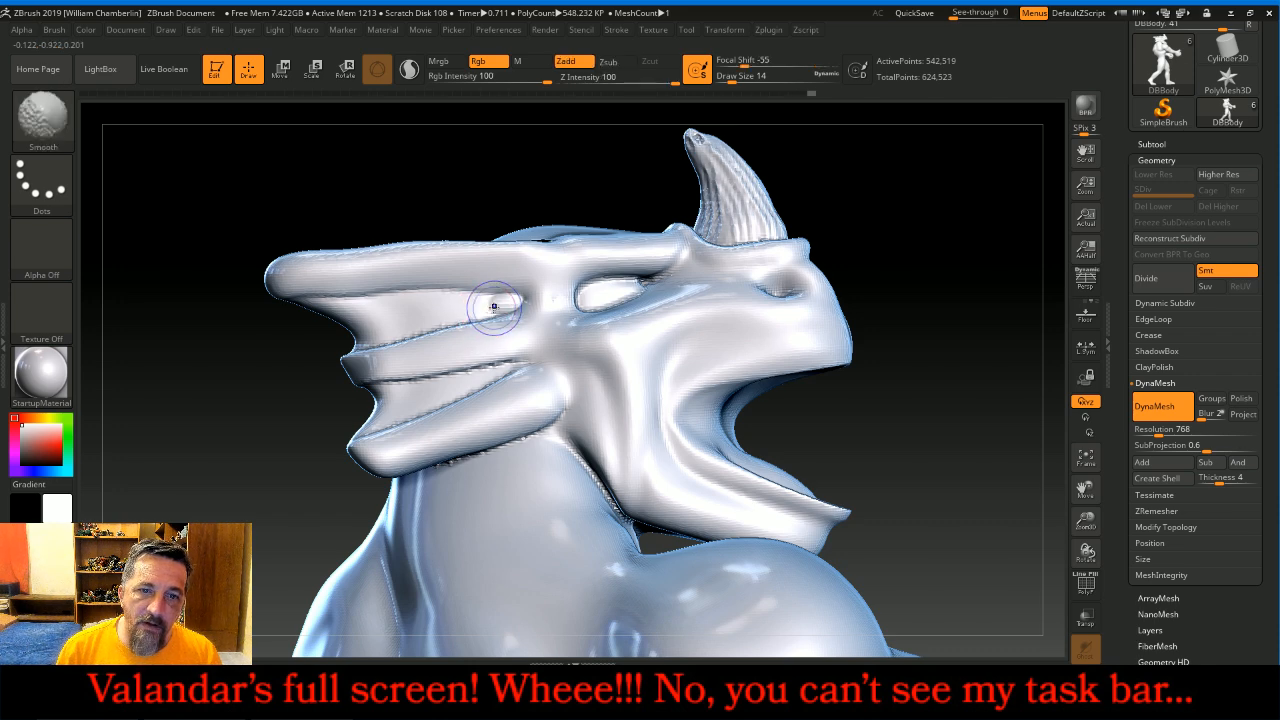
drag(507, 360, 527, 358)
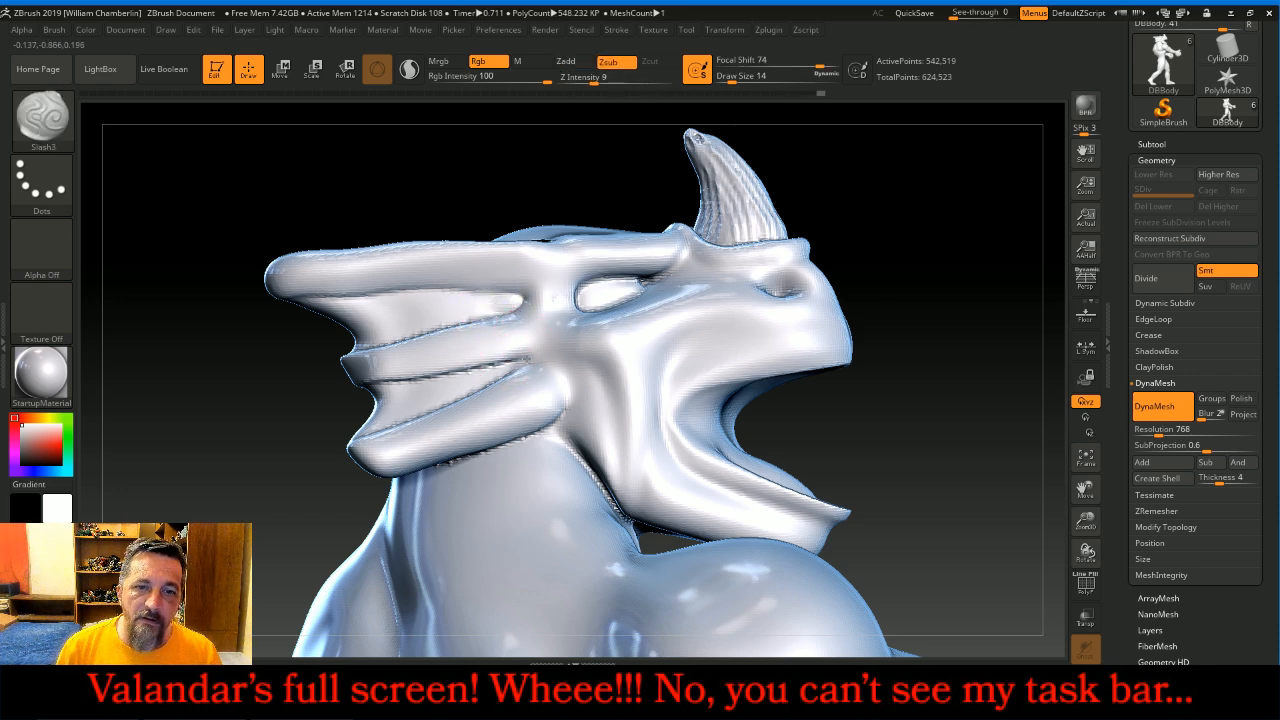
- Smooth the surface inside the open mouth with the Smooth brush at draw size 14
mouse_move(920, 374)
mouse_down()
mouse_move(990, 368)
mouse_move(952, 366)
mouse_move(931, 395)
mouse_move(883, 363)
mouse_move(877, 329)
mouse_up()
key(shift)
drag(945, 390, 850, 400)
shift+drag(701, 425, 679, 409)
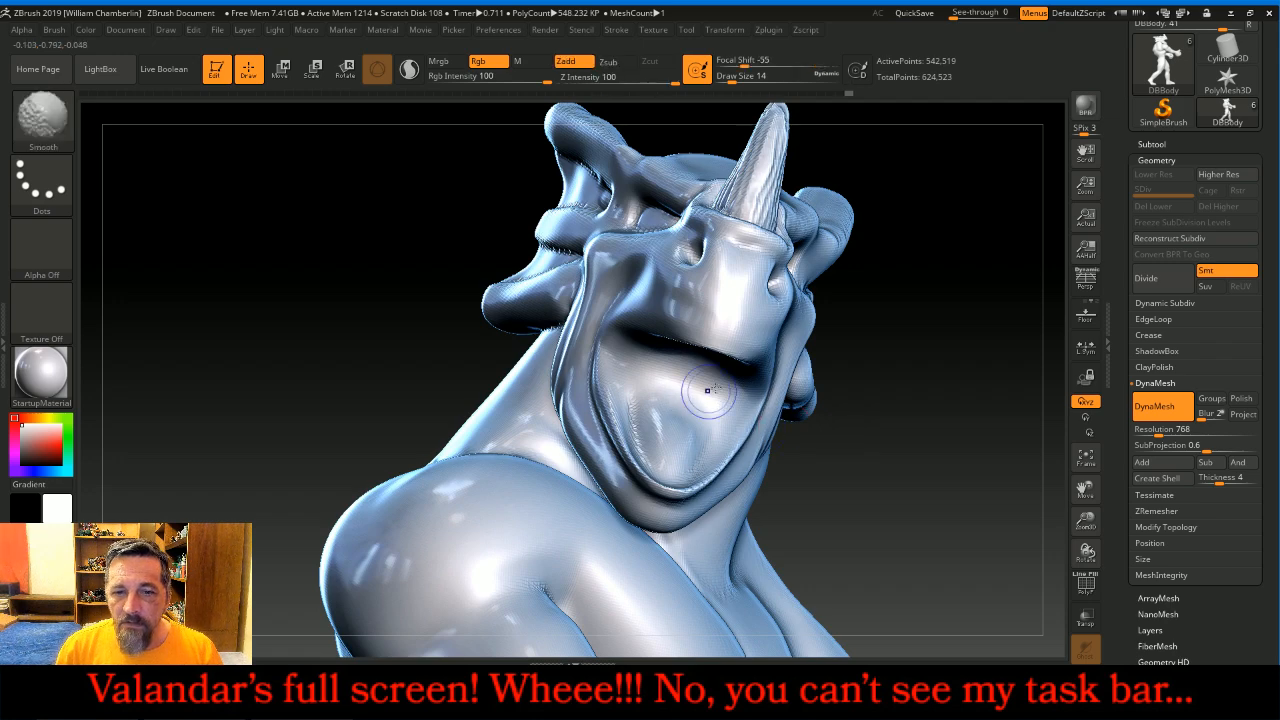
- Build up the right shoulder blade on the creature's back with the Inflat brush at draw size 46
mouse_move(925, 431)
mouse_down()
mouse_move(989, 437)
mouse_move(1064, 485)
mouse_up()
click(1086, 457)
drag(975, 410, 962, 336)
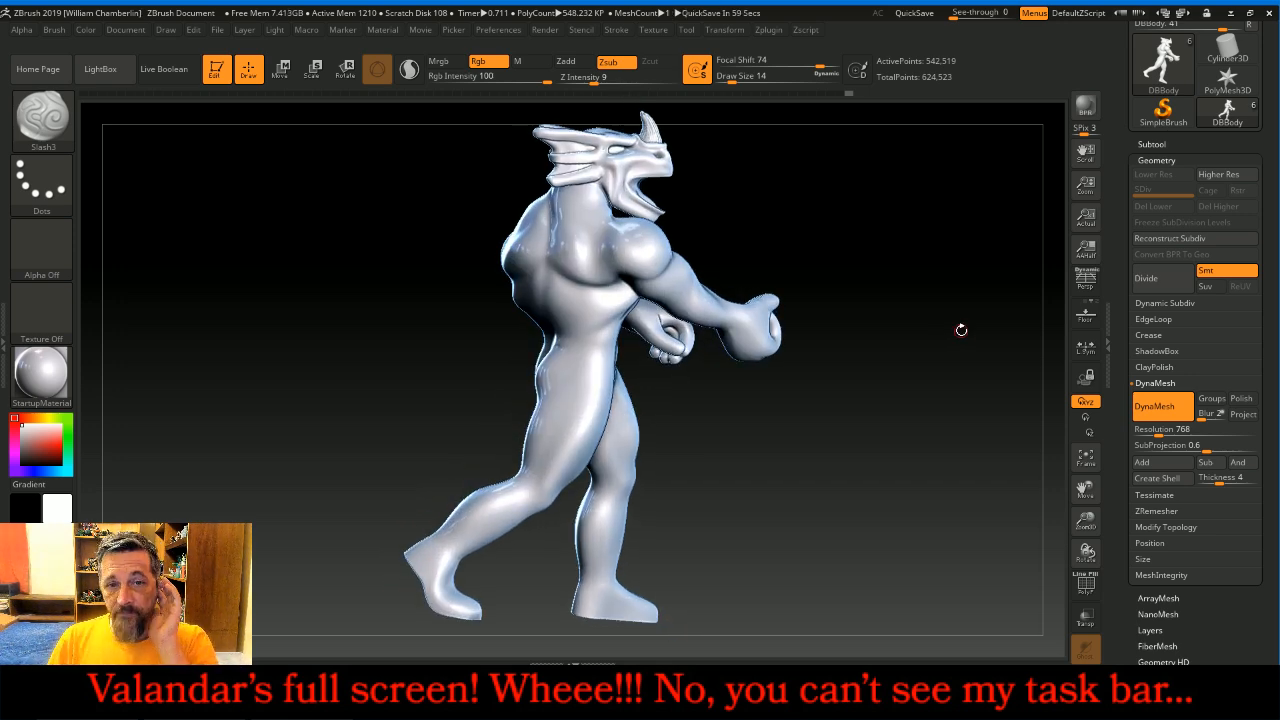
drag(961, 330, 996, 318)
drag(1086, 520, 1090, 662)
drag(1003, 505, 954, 497)
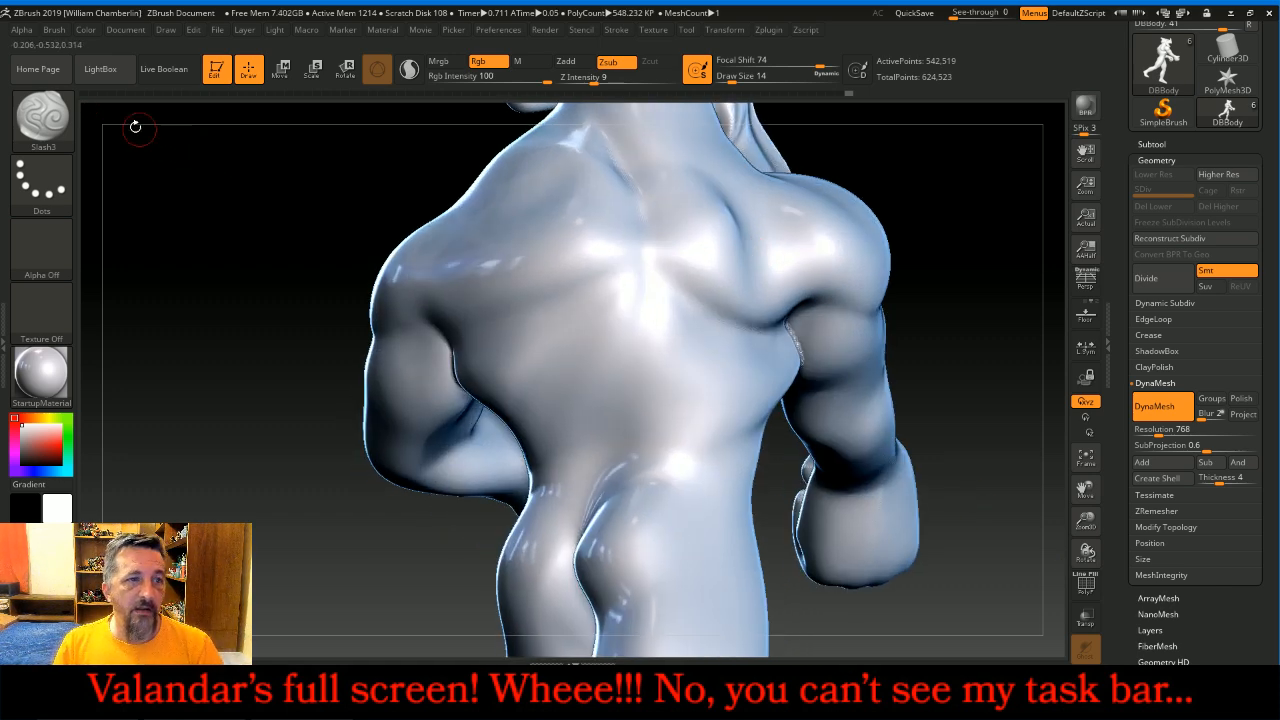
click(42, 115)
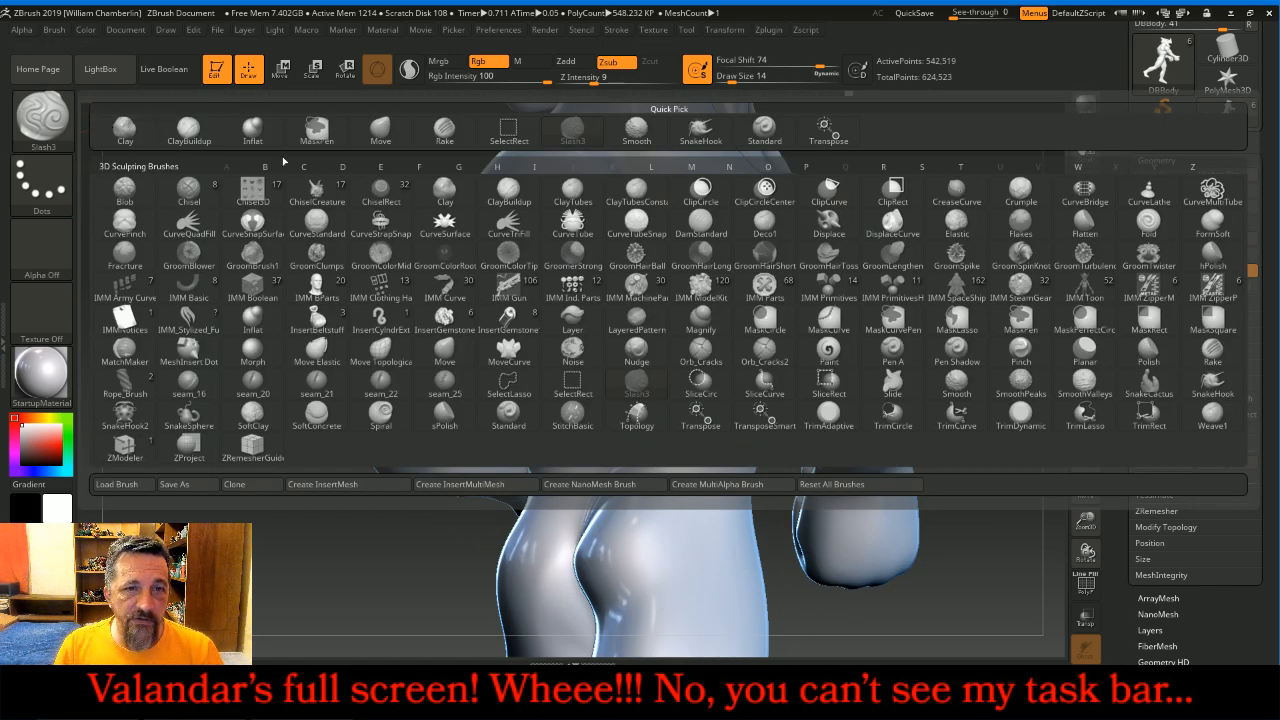
click(247, 318)
key(bracketright)
key(bracketright)
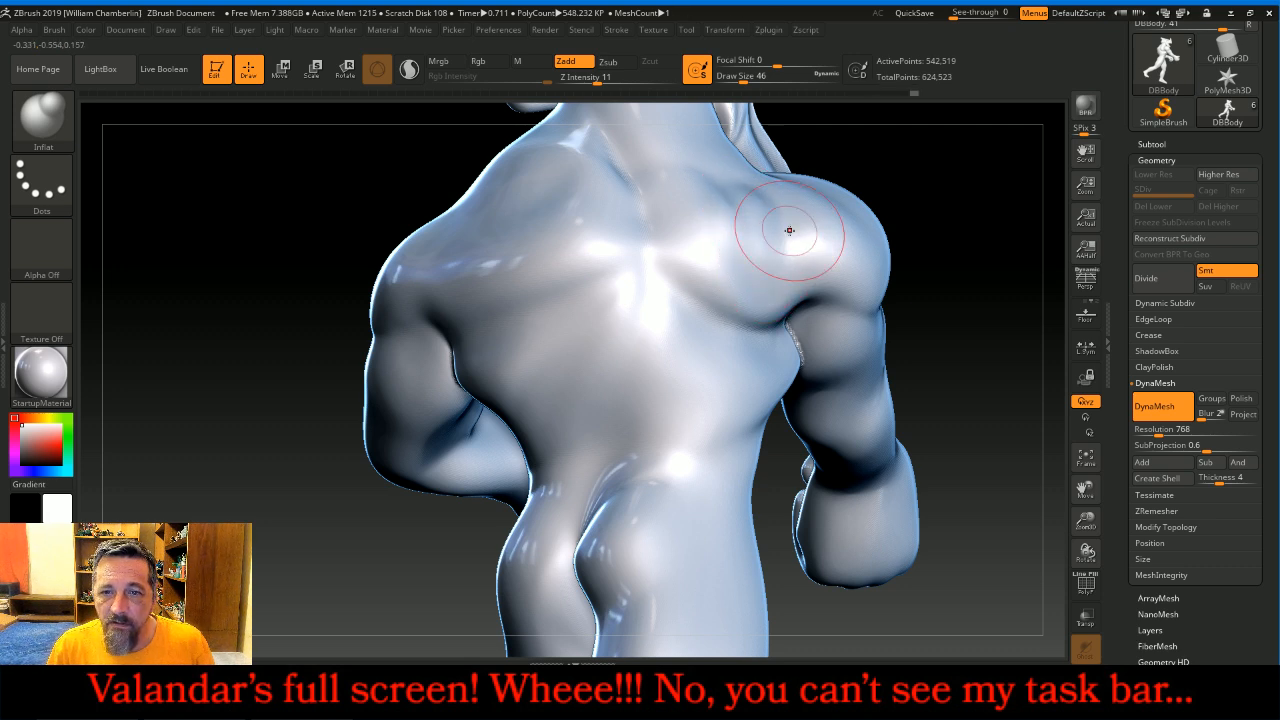
mouse_move(778, 291)
mouse_down()
mouse_move(834, 270)
mouse_move(724, 281)
mouse_move(765, 282)
mouse_move(729, 243)
mouse_move(785, 238)
mouse_move(730, 192)
mouse_move(737, 239)
mouse_move(779, 246)
mouse_up()
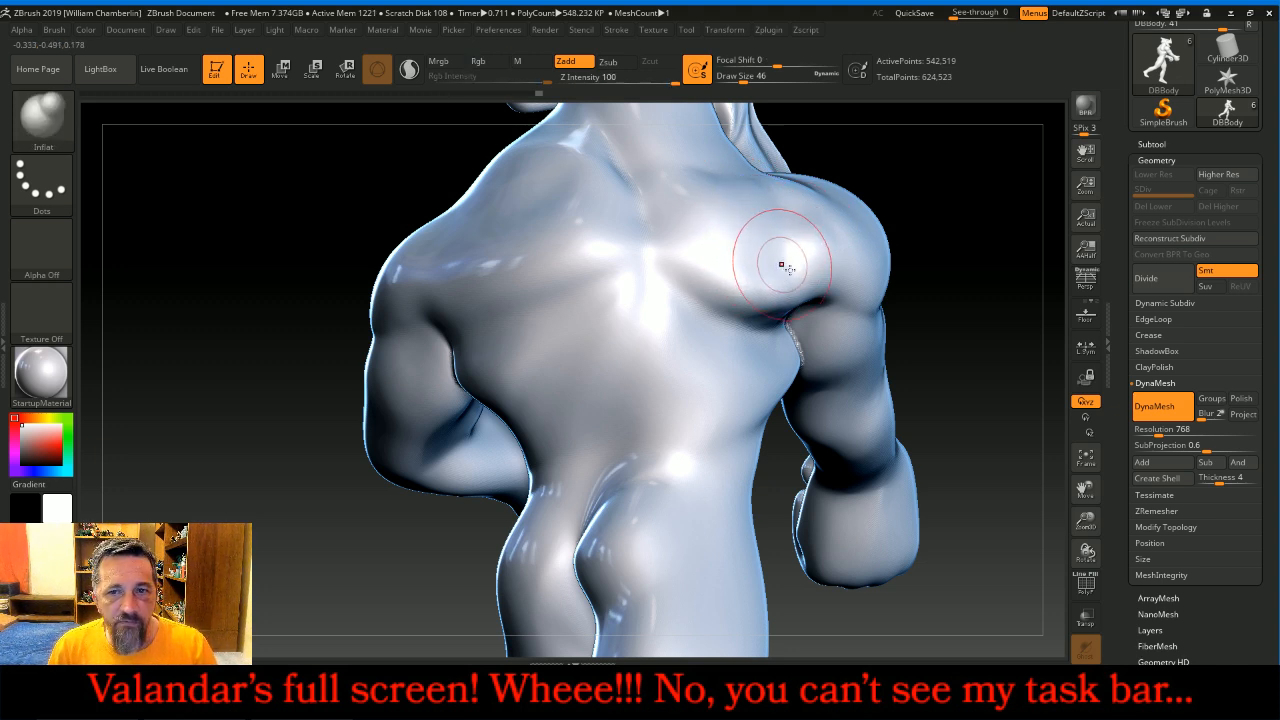
- Inflate and smooth the side back muscles below both armpits at draw size 46
mouse_move(792, 350)
shift+mouse_down()
mouse_move(783, 340)
mouse_move(766, 371)
mouse_move(712, 393)
shift+mouse_up()
mouse_move(758, 338)
mouse_down()
mouse_move(680, 382)
mouse_move(652, 412)
mouse_move(669, 423)
mouse_move(657, 420)
mouse_move(785, 324)
mouse_move(763, 316)
mouse_up()
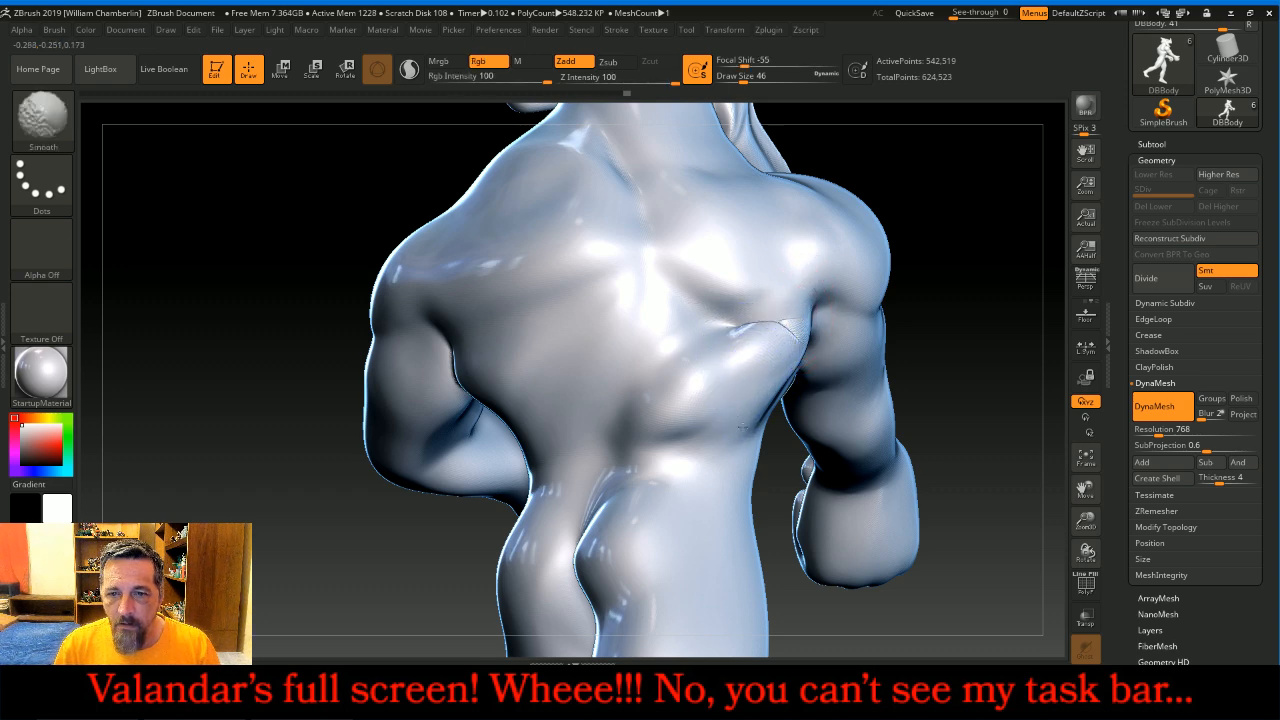
drag(951, 323, 837, 400)
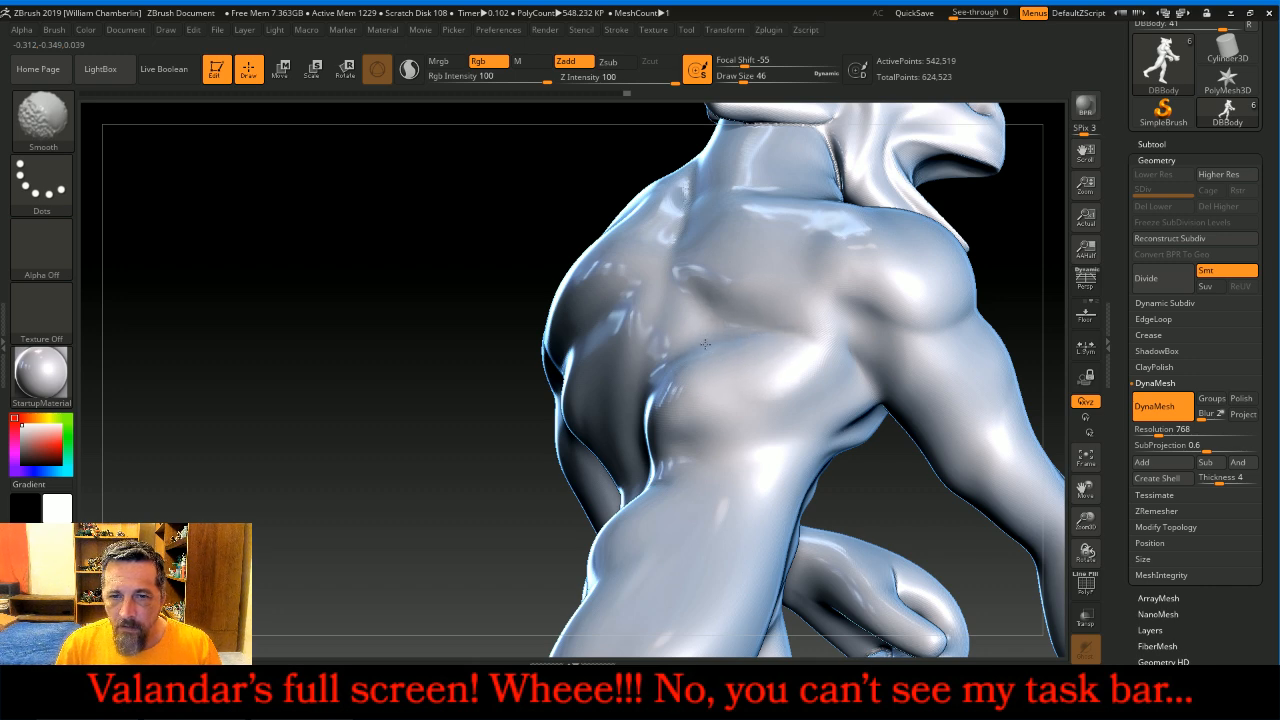
mouse_move(331, 360)
mouse_down()
mouse_move(366, 354)
mouse_move(337, 343)
mouse_up()
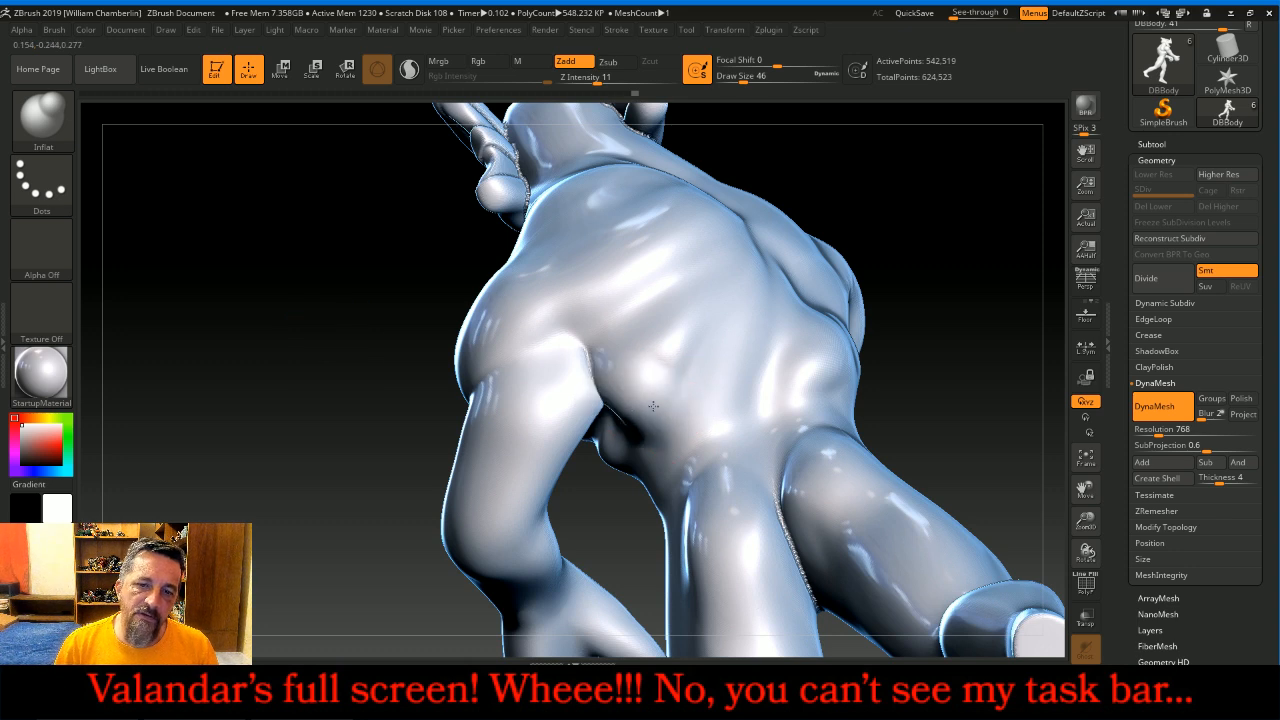
mouse_move(601, 357)
mouse_down()
mouse_move(620, 370)
mouse_move(676, 340)
mouse_move(713, 417)
mouse_move(690, 370)
mouse_up()
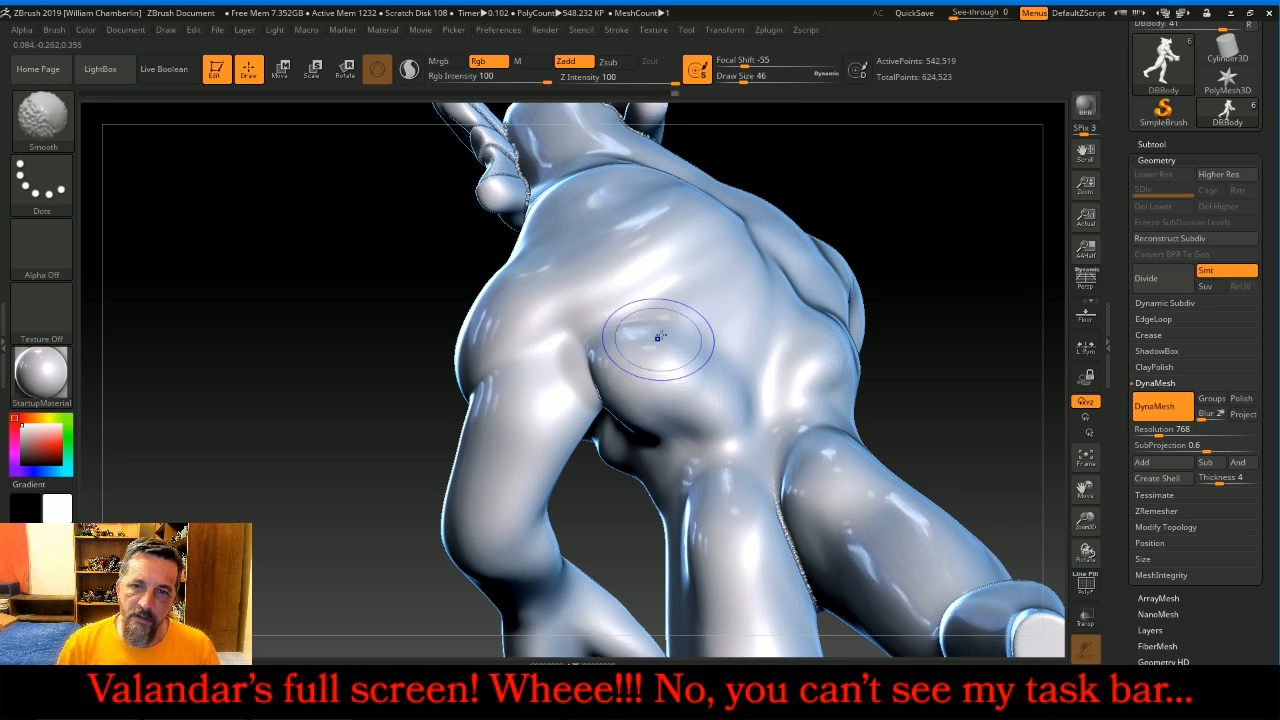
- Inflate the back muscles beside the spine and below the left shoulder blade at Z Intensity 11, and smooth them
mouse_move(963, 214)
mouse_down()
mouse_move(926, 273)
mouse_move(877, 289)
mouse_up()
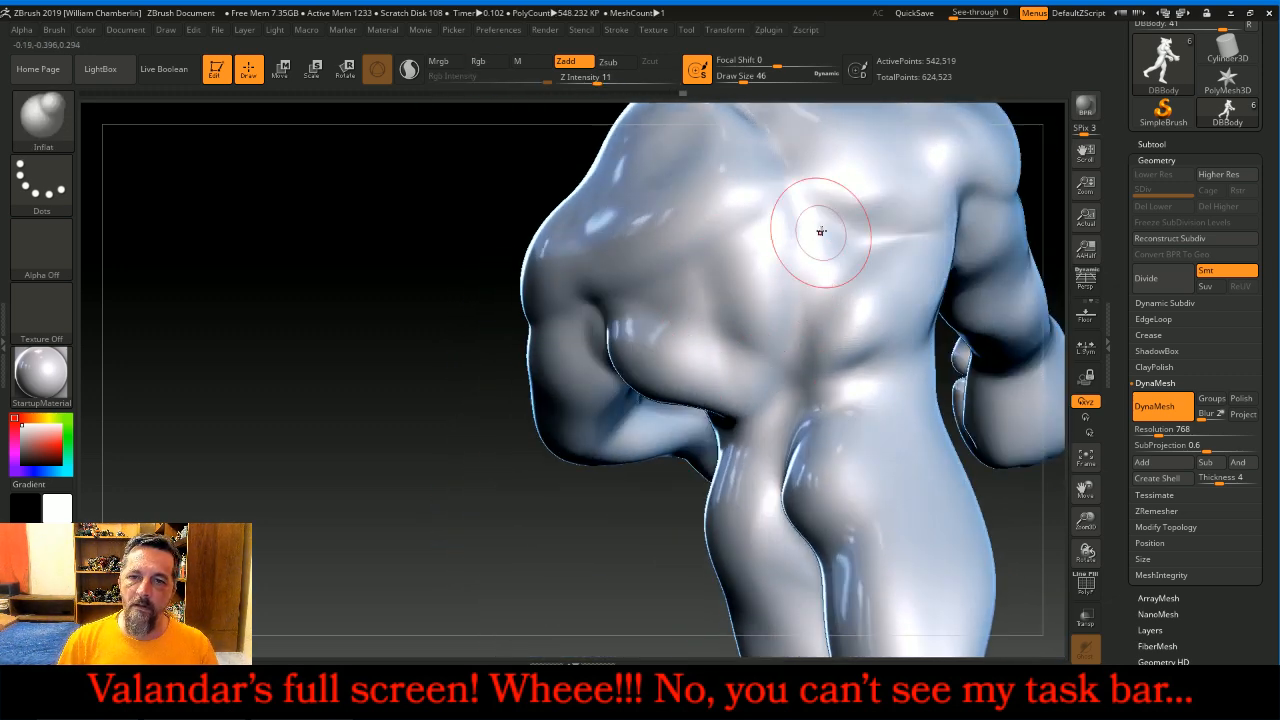
drag(820, 237, 842, 292)
drag(721, 286, 762, 328)
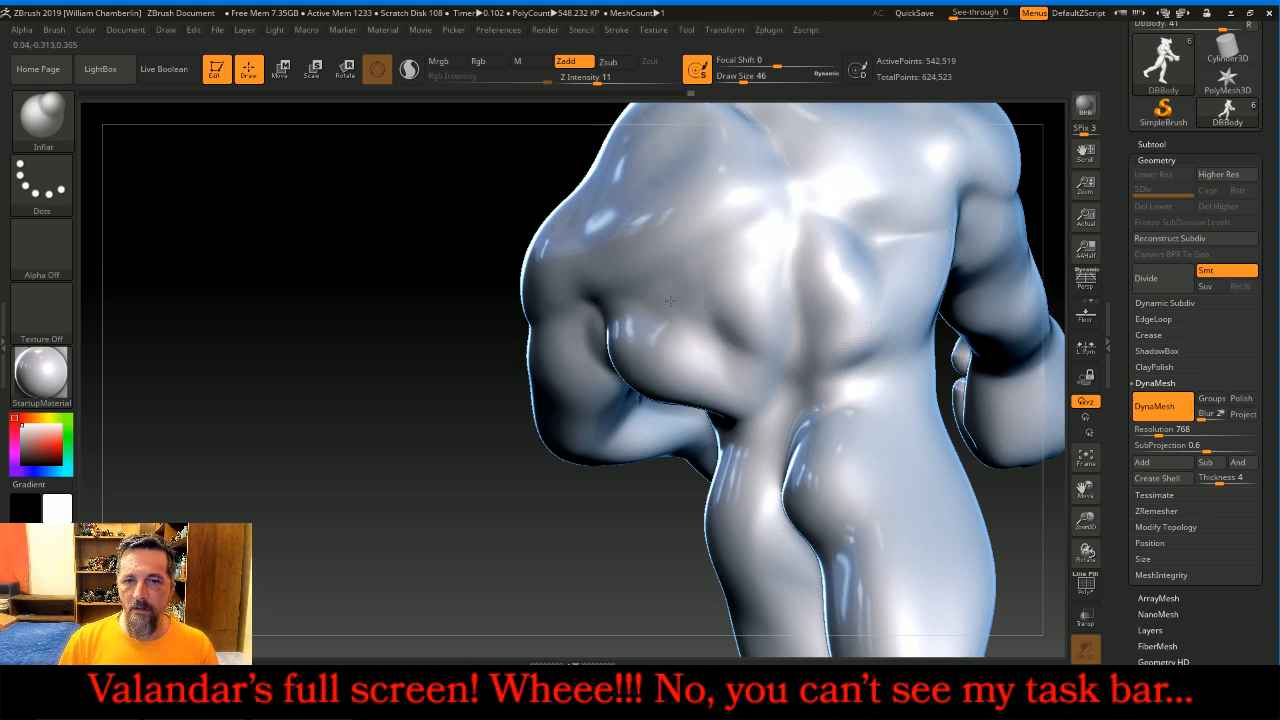
drag(660, 290, 686, 325)
drag(612, 286, 632, 318)
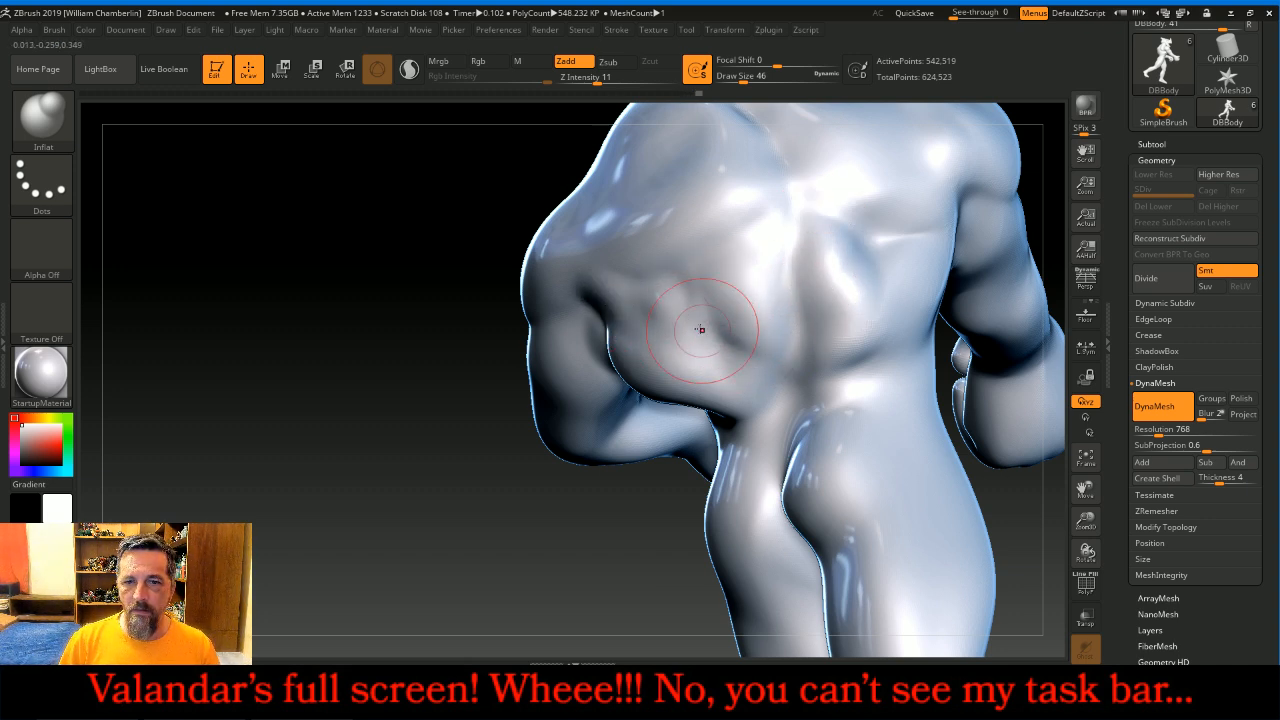
key(shift)
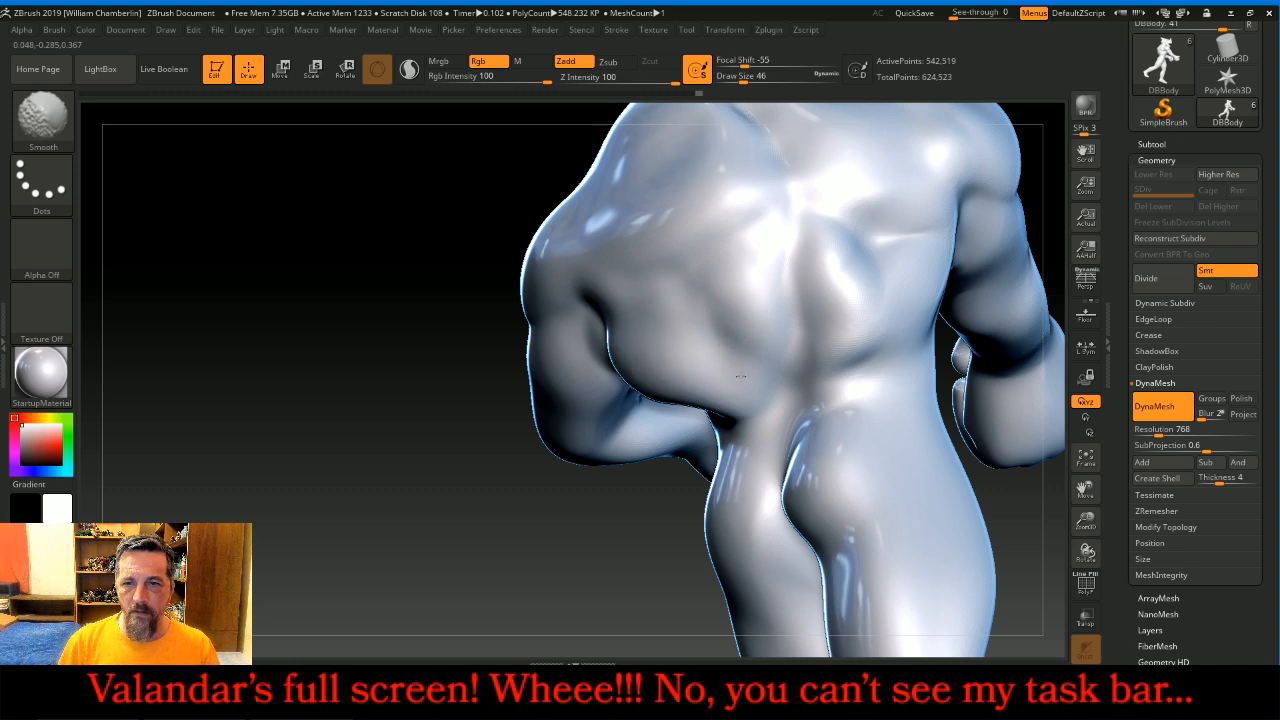
shift+drag(757, 362, 766, 352)
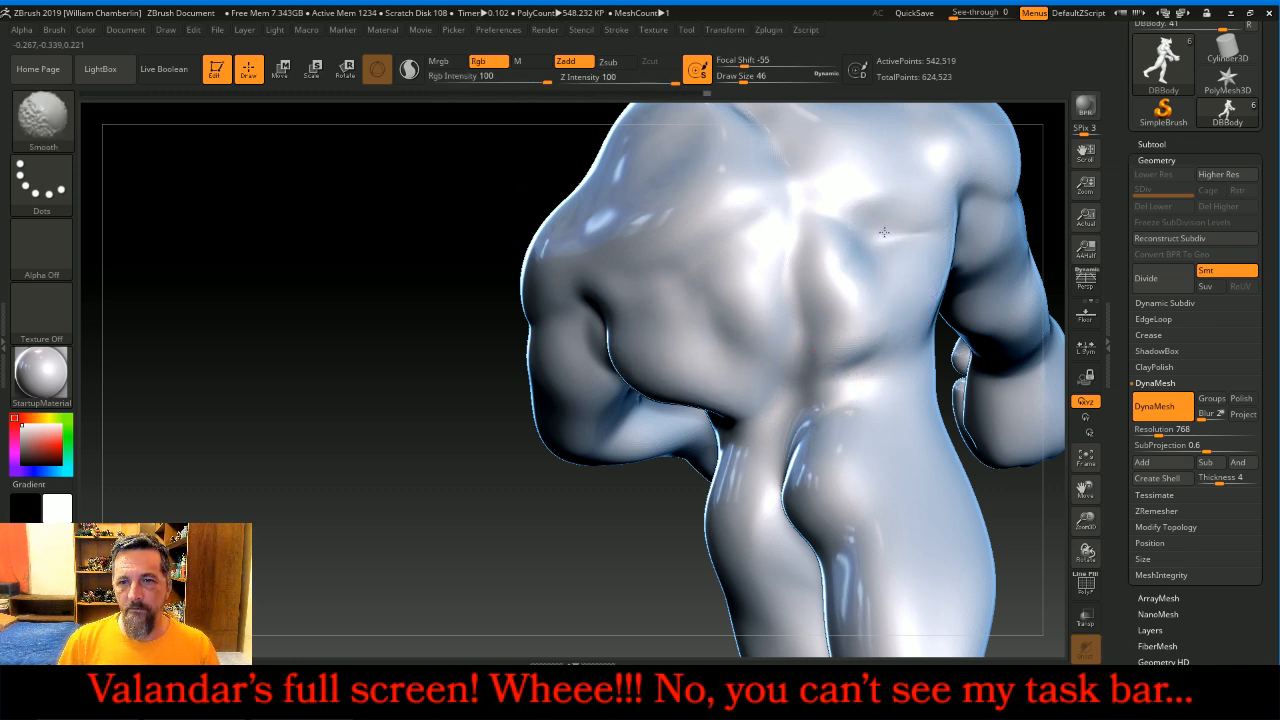
- Make DBTunic the active subtool and choose the Move brush with draw size 74
click(1085, 456)
drag(933, 424, 993, 403)
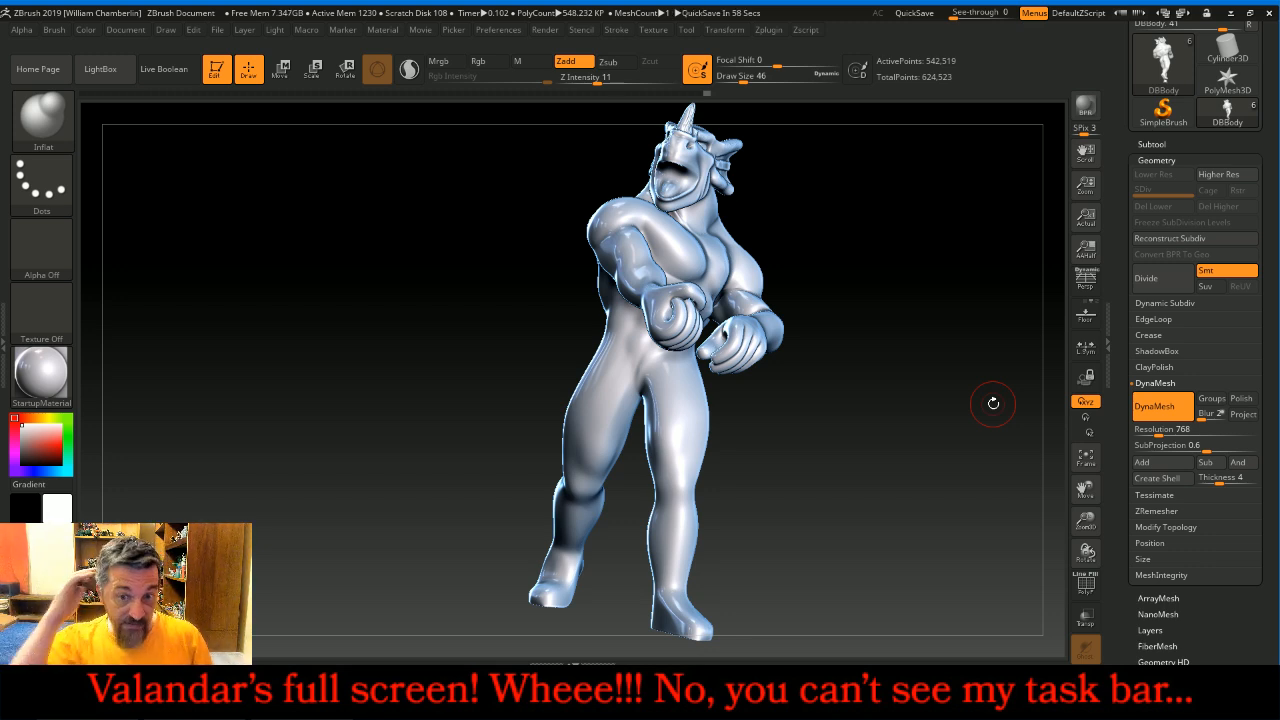
click(1160, 144)
click(1162, 245)
drag(958, 265, 895, 225)
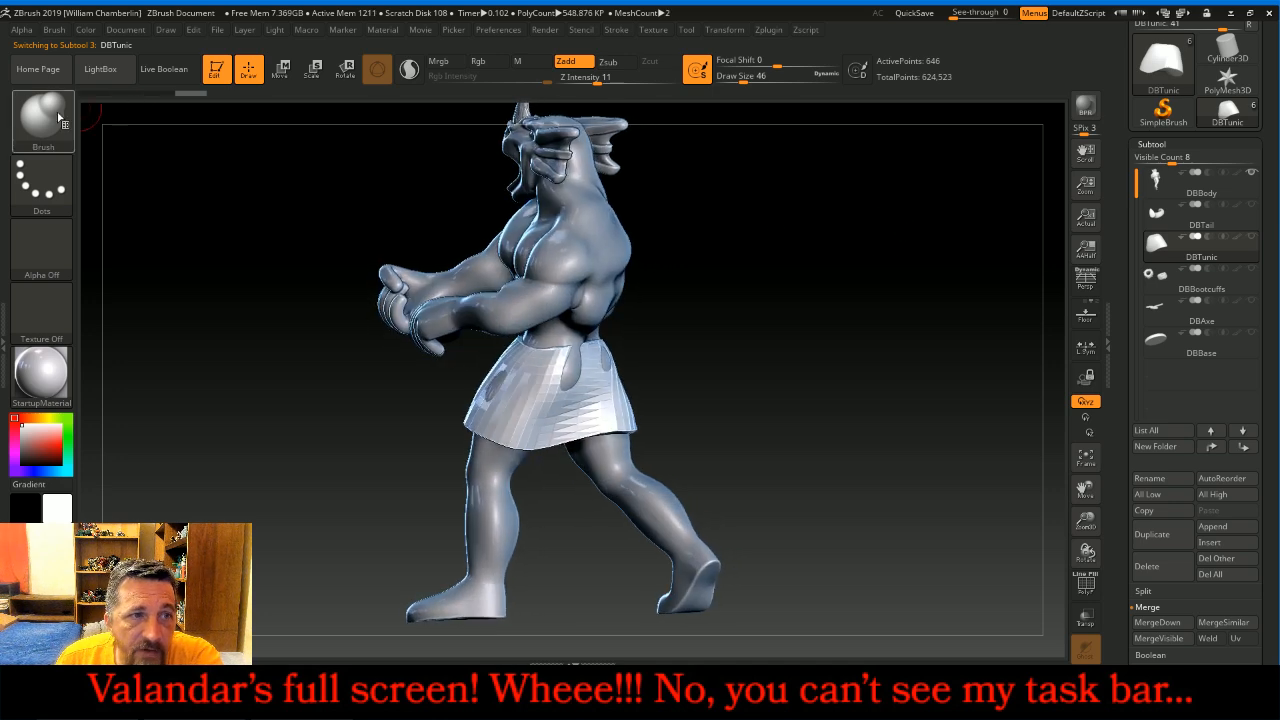
click(44, 118)
click(375, 135)
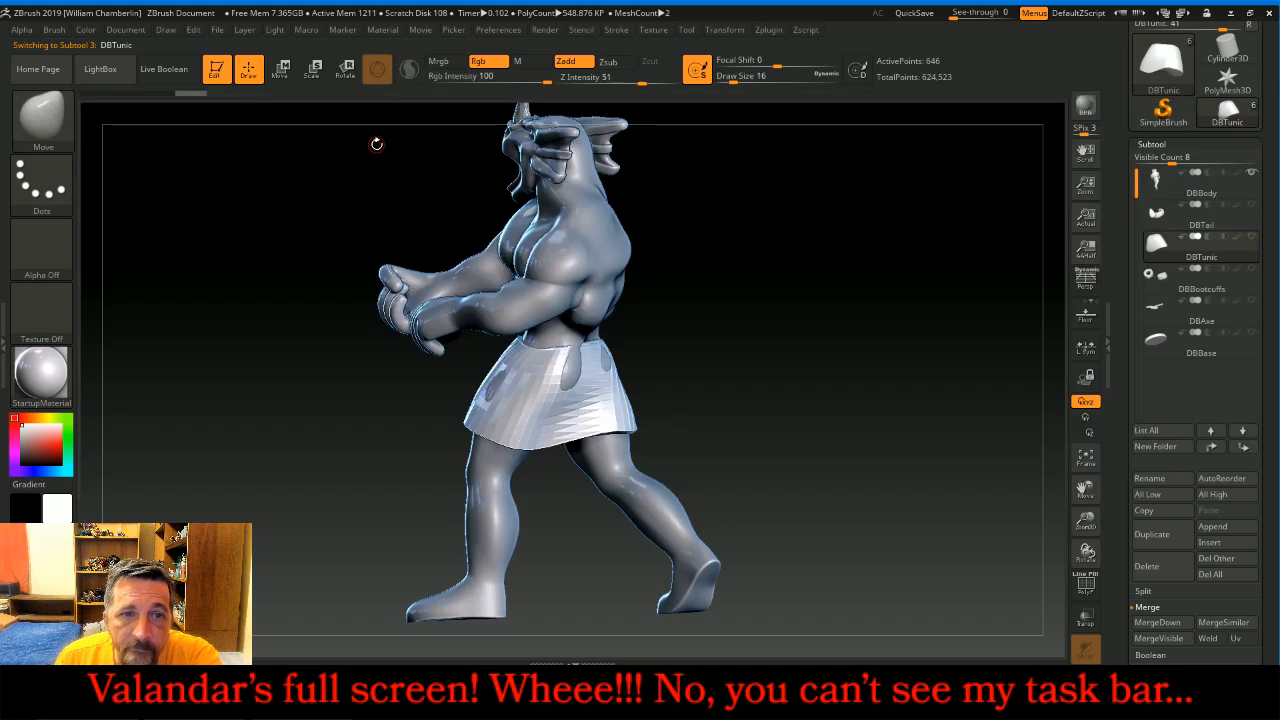
drag(731, 85, 750, 85)
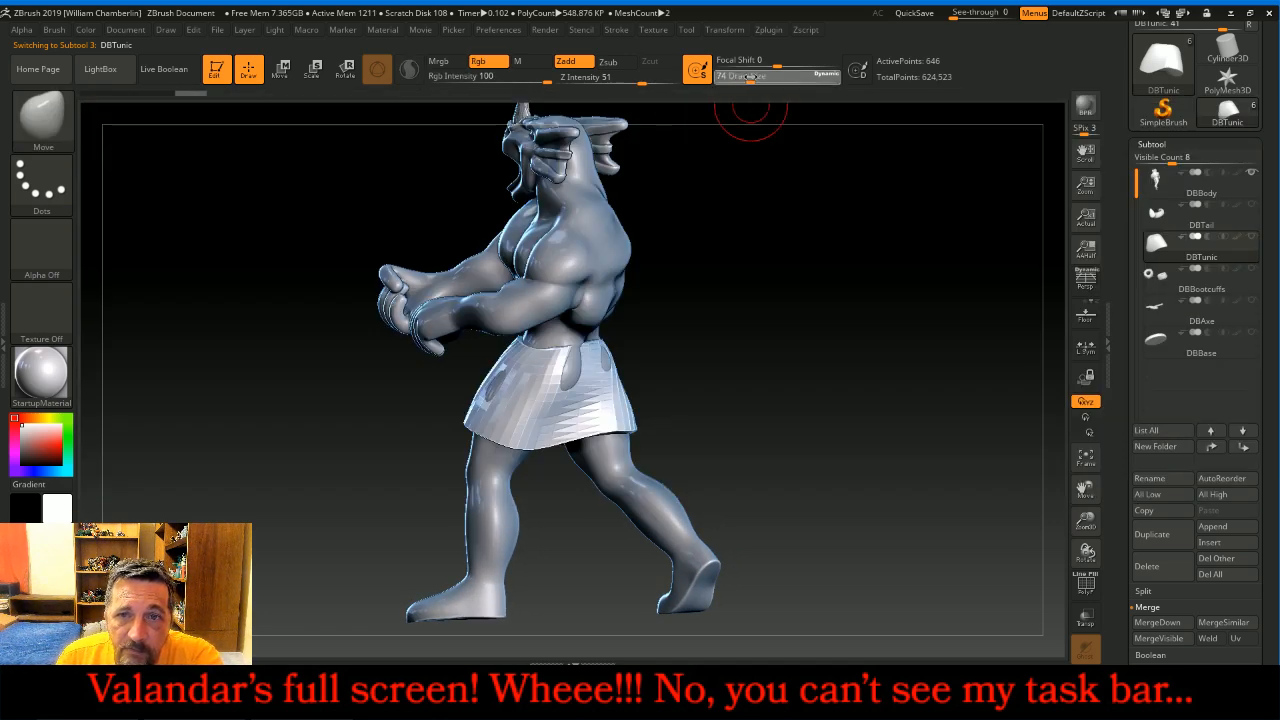
- Reshape the tunic around the hips and lower back with the Move brush at draw size 86 to cover the protruding body
drag(783, 206, 762, 194)
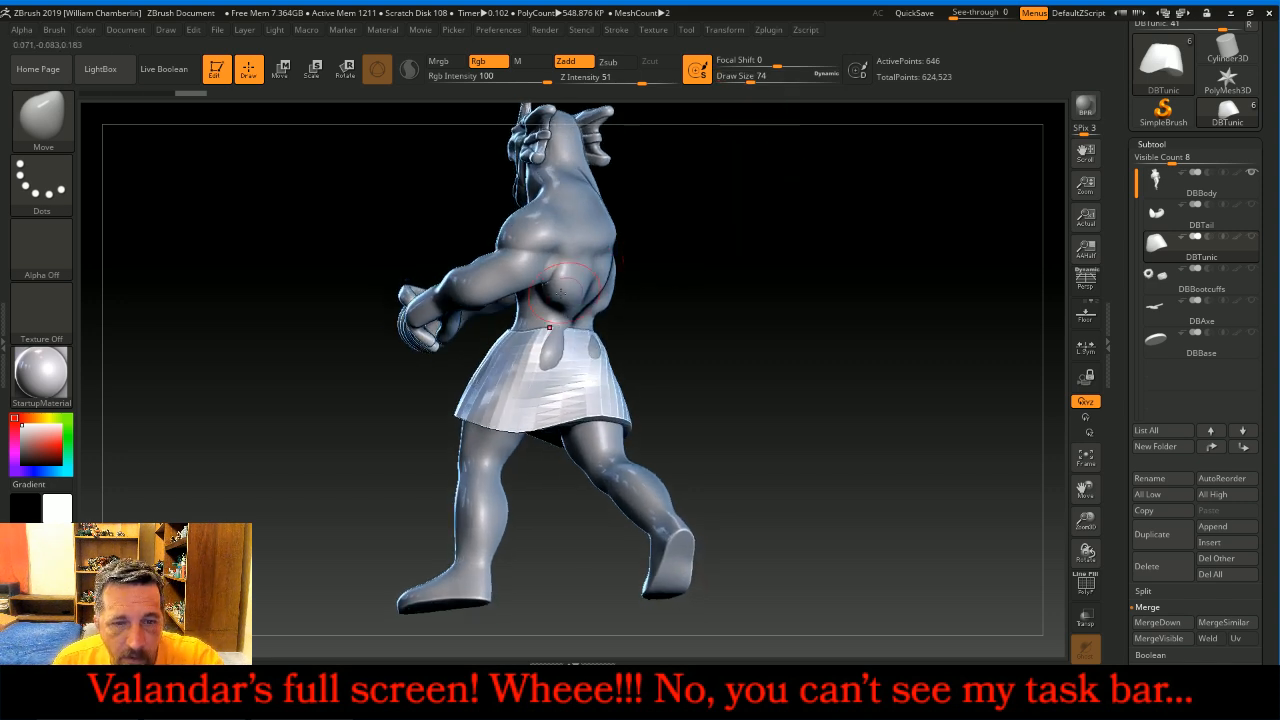
drag(737, 414, 700, 397)
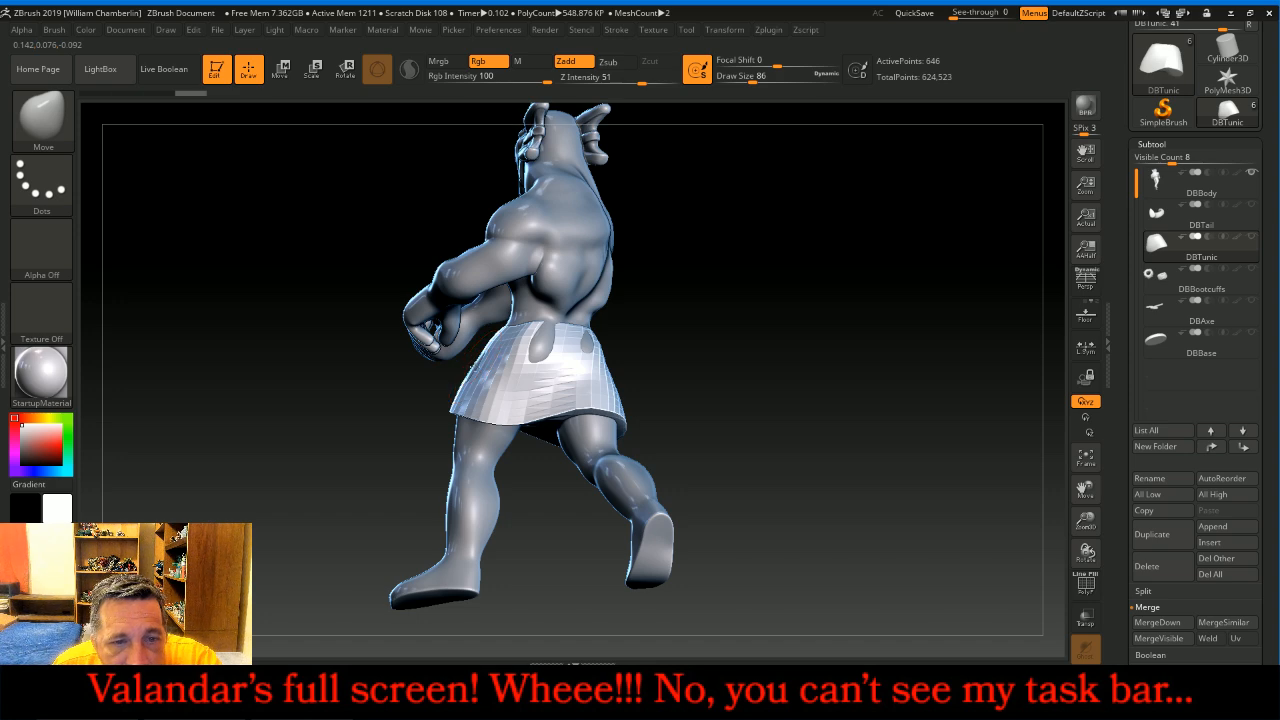
drag(729, 378, 537, 467)
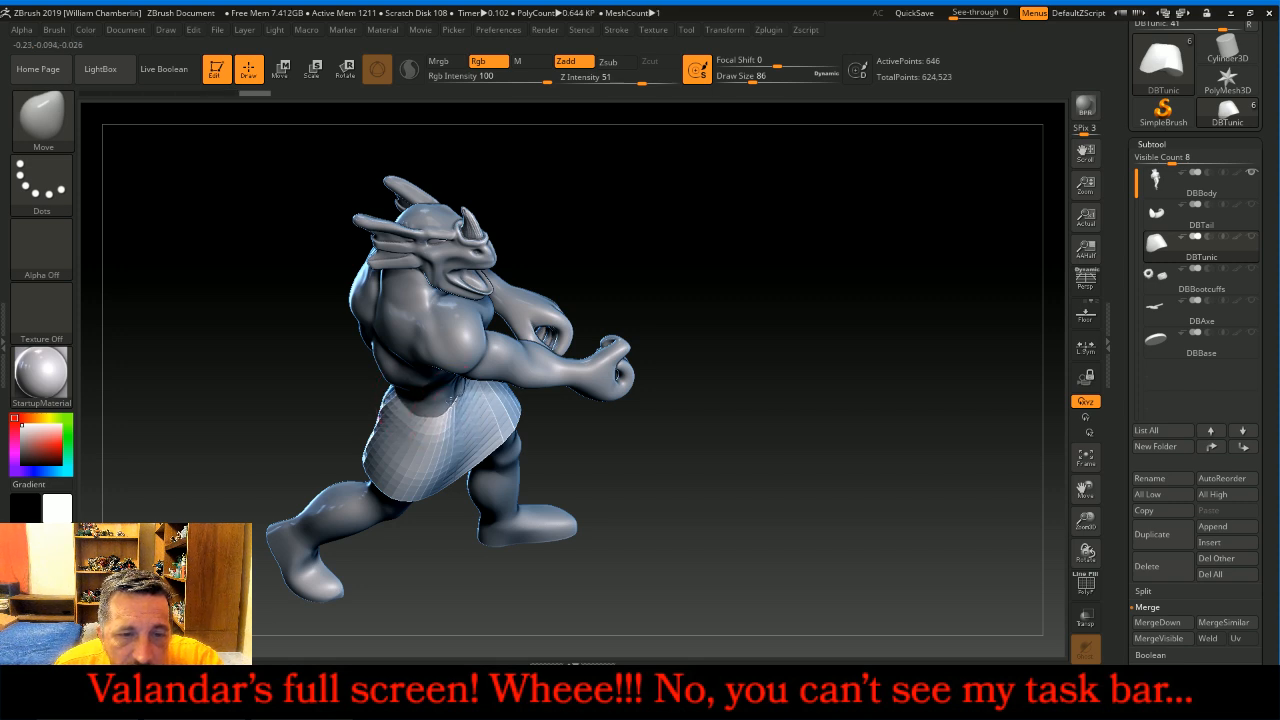
mouse_move(645, 414)
mouse_down()
mouse_move(634, 429)
mouse_move(641, 534)
mouse_up()
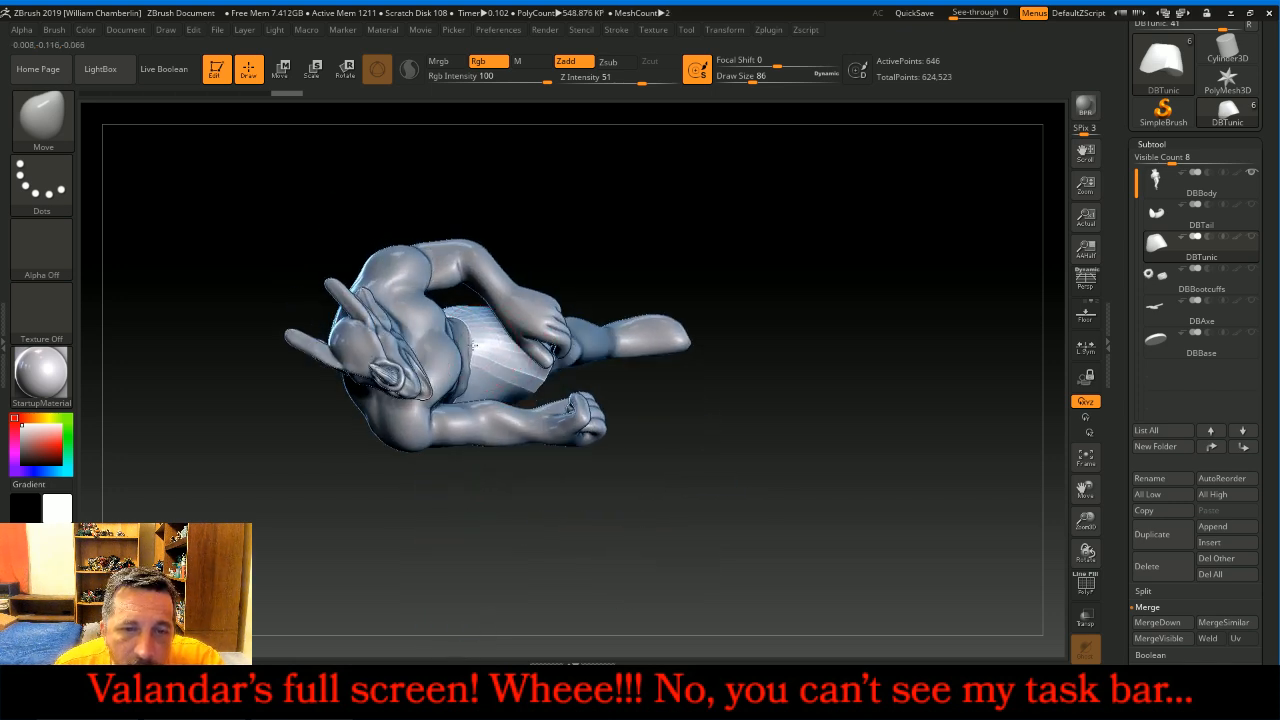
drag(463, 345, 475, 349)
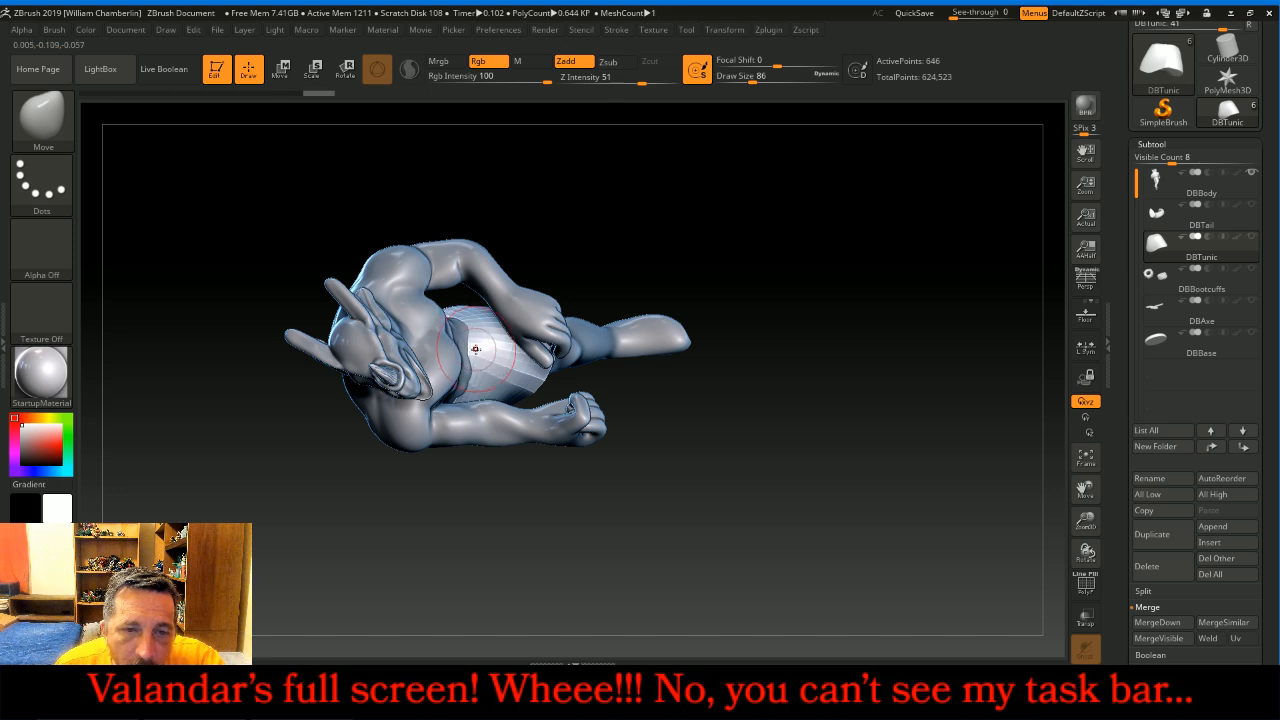
drag(712, 263, 834, 259)
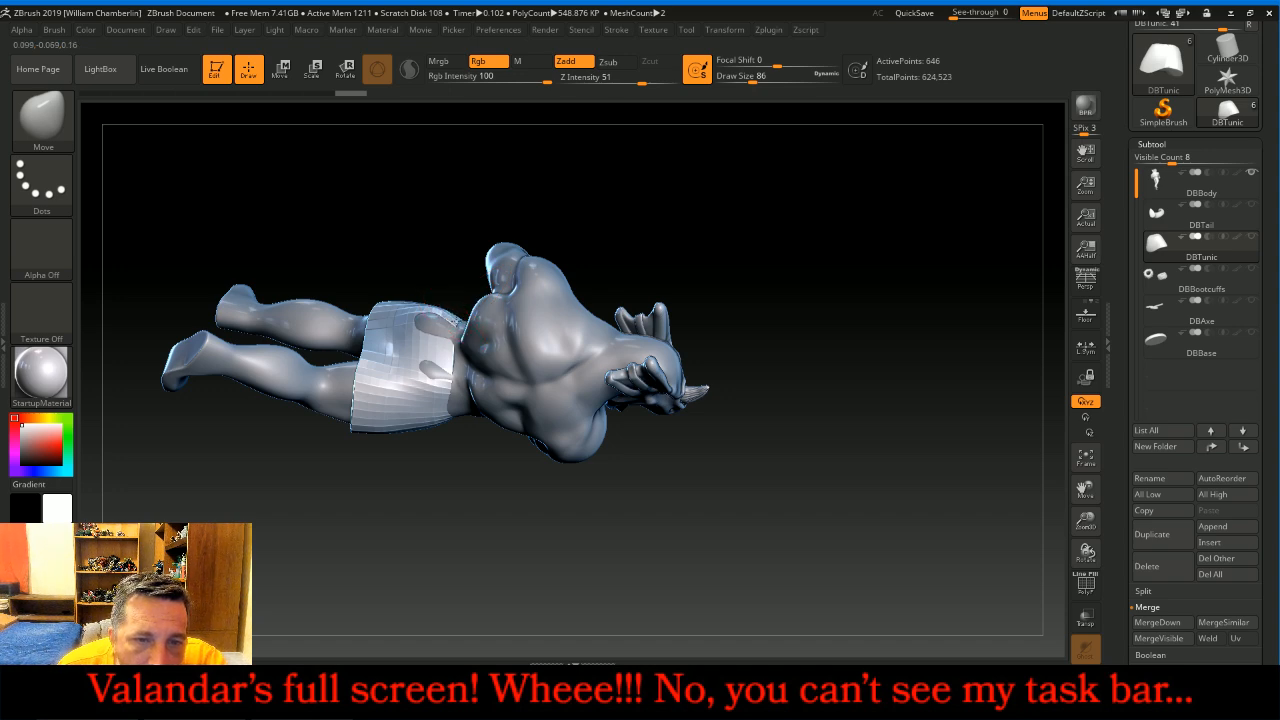
drag(443, 271, 683, 294)
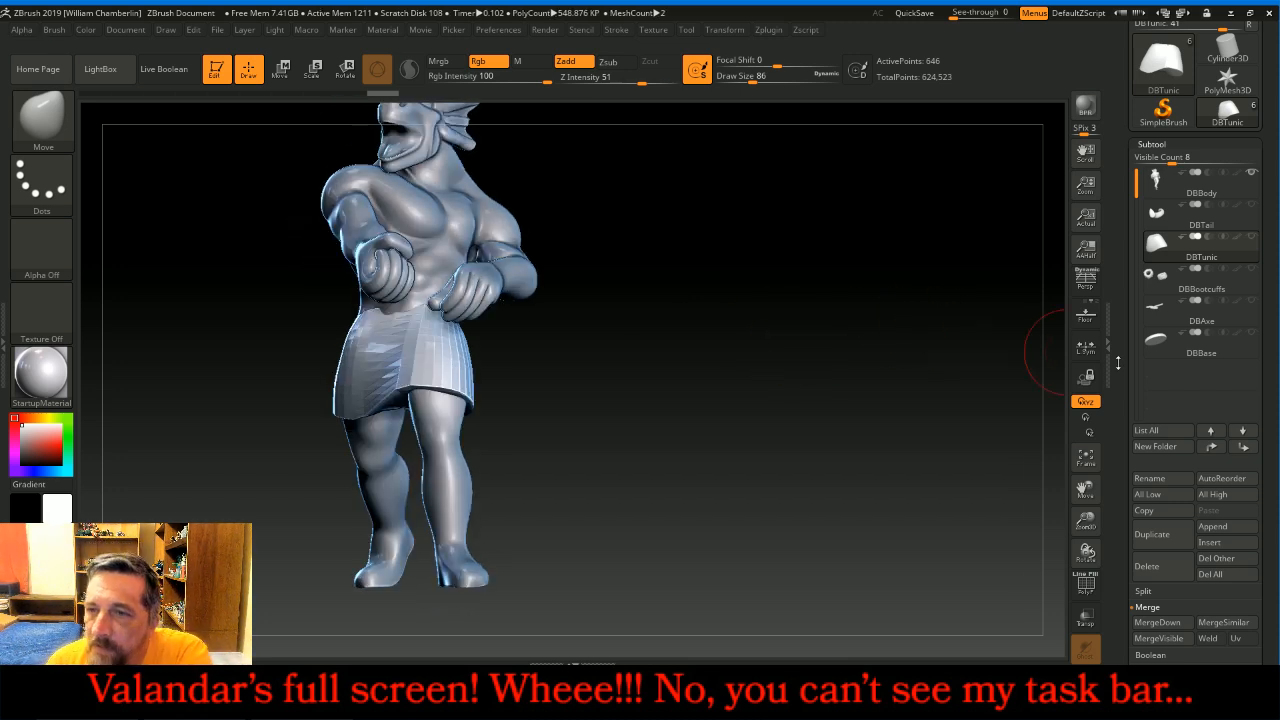
- Subdivide the tunic up to SDiv level 6 and delete its lower subdivision levels
click(1160, 144)
click(1157, 160)
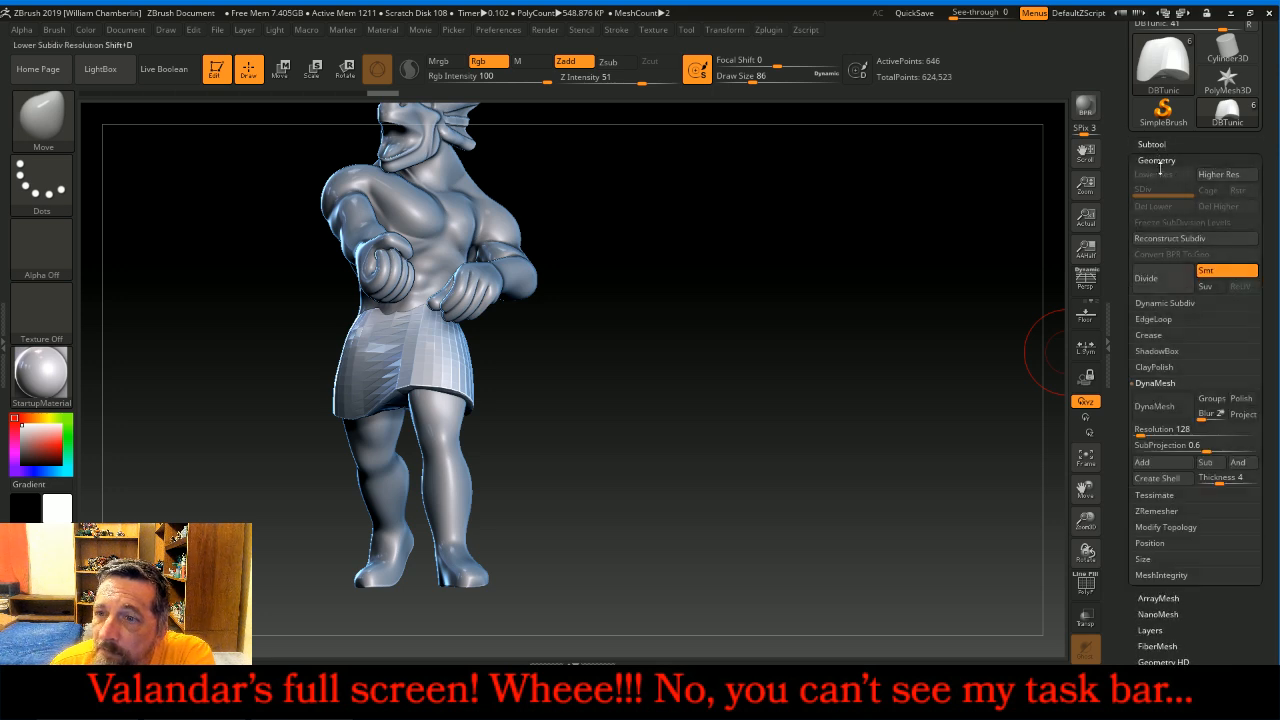
click(1161, 280)
click(1161, 280)
click(1162, 279)
click(1164, 277)
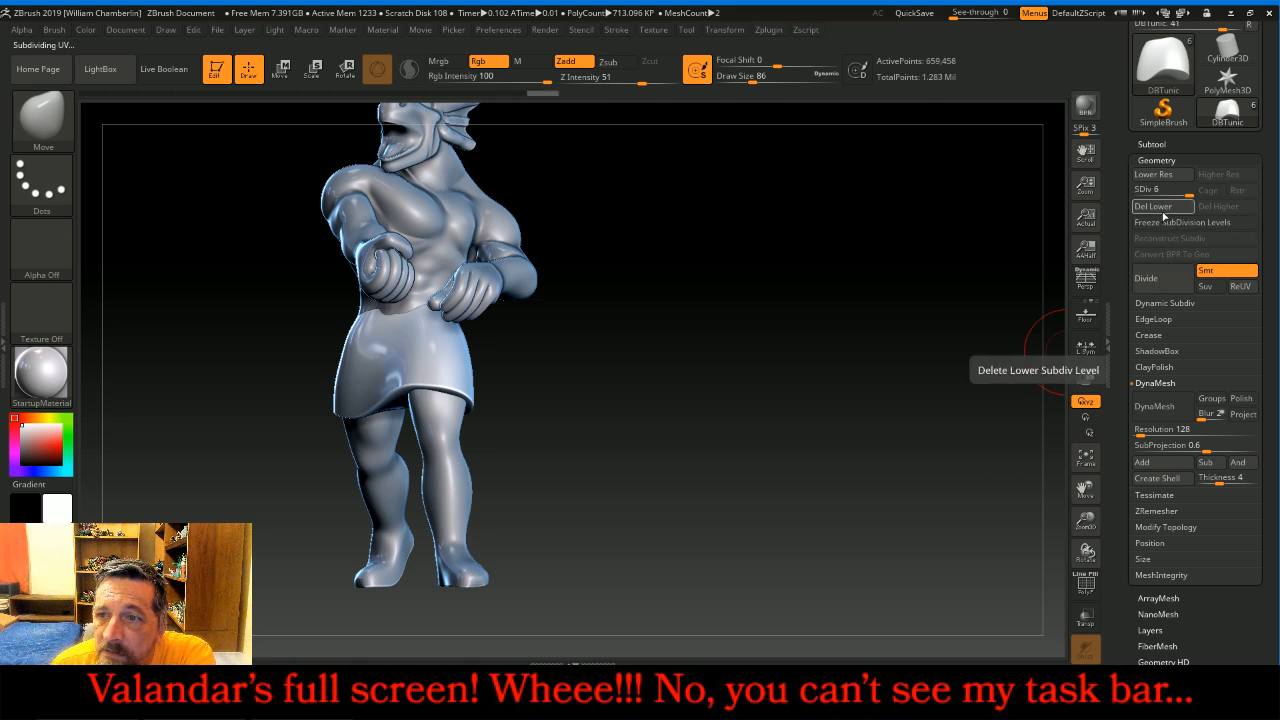
click(1153, 206)
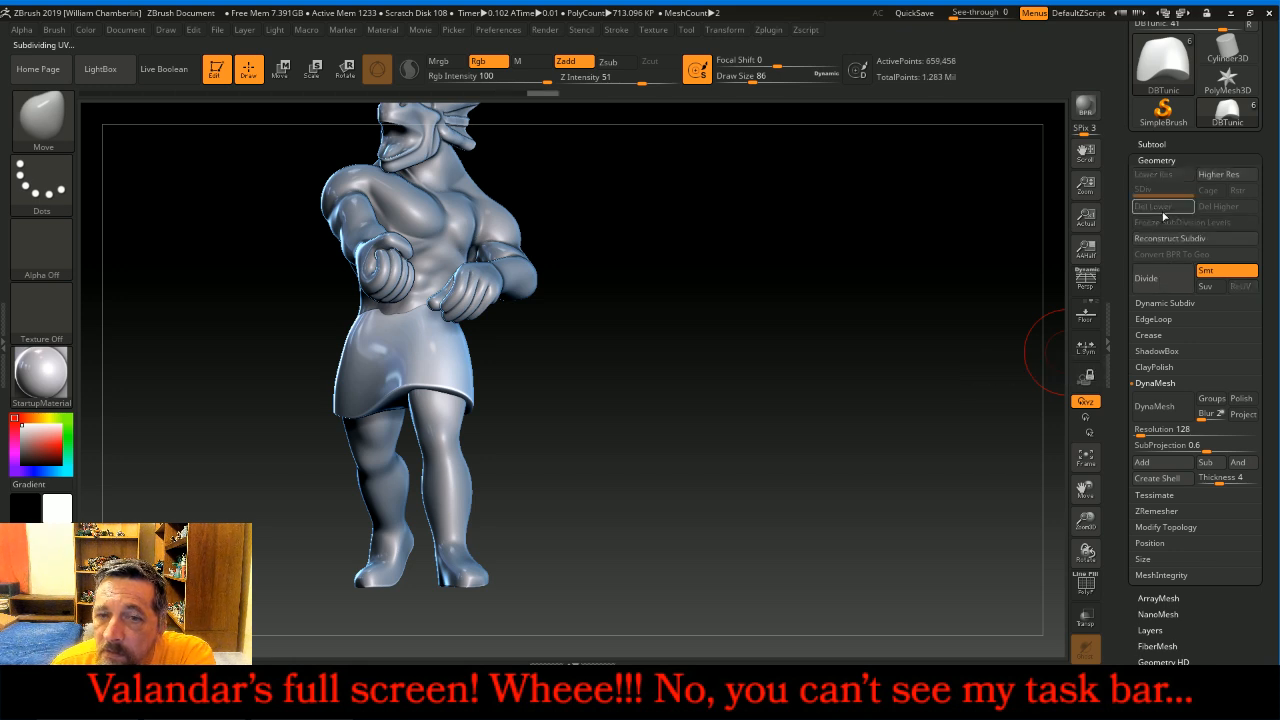
- Reorder DBTunic to sit directly below DBBody and merge it down into DBBody
click(1183, 145)
click(1160, 243)
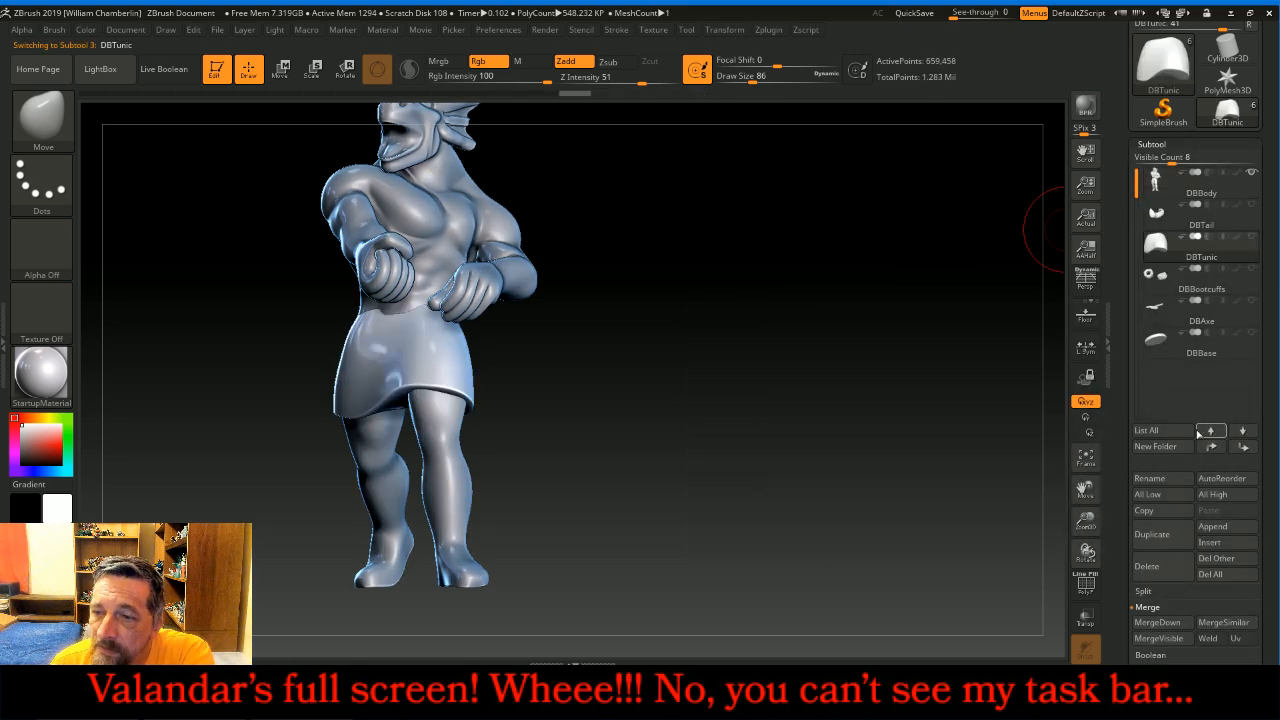
click(1211, 446)
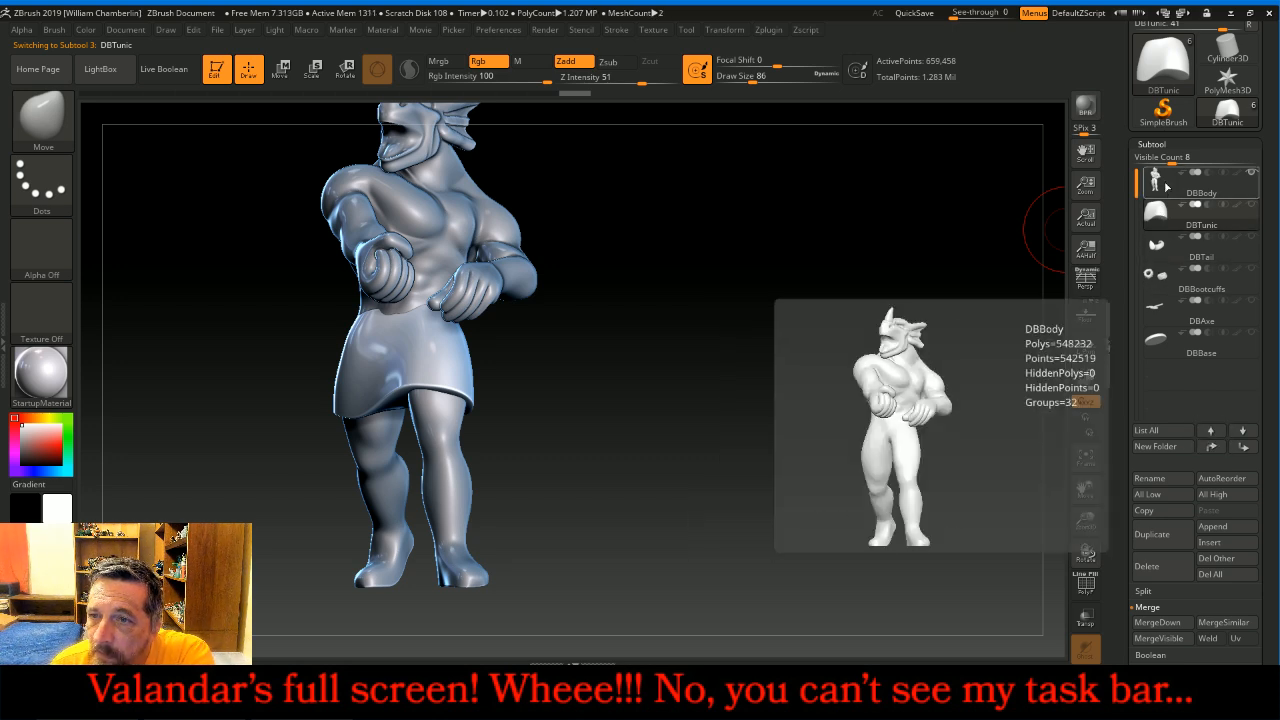
click(1165, 188)
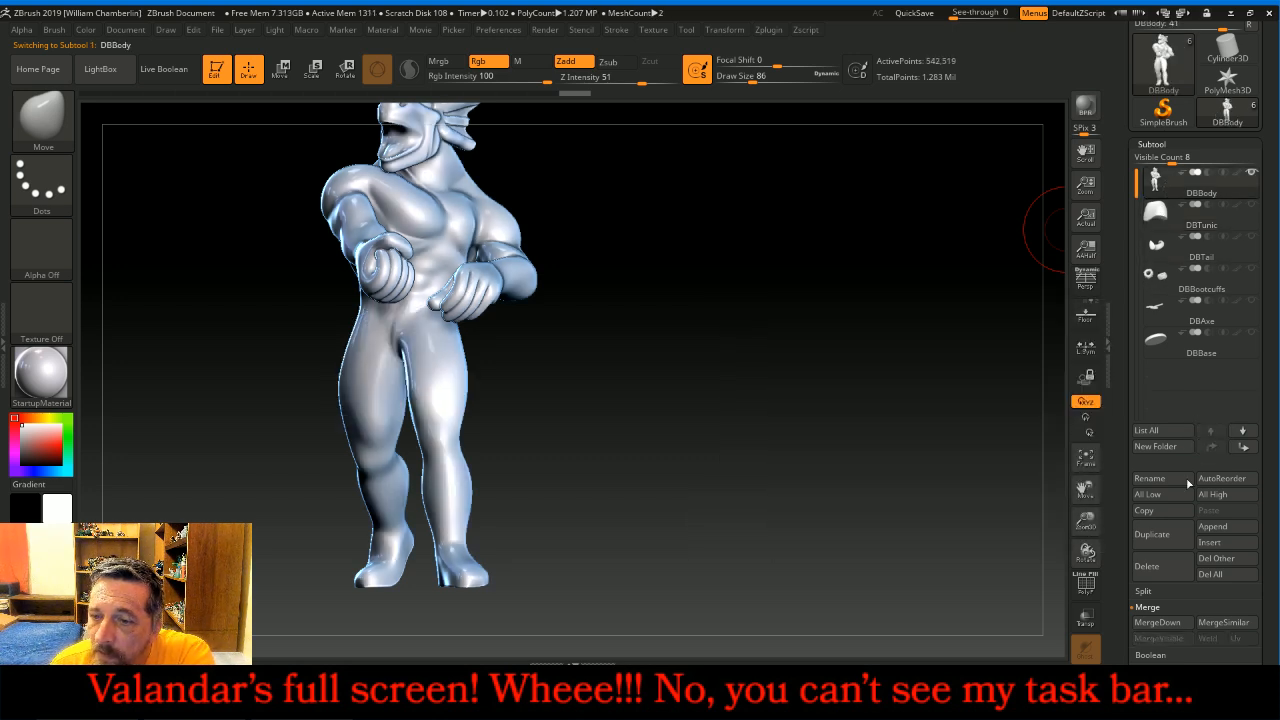
click(1163, 623)
drag(917, 467, 975, 476)
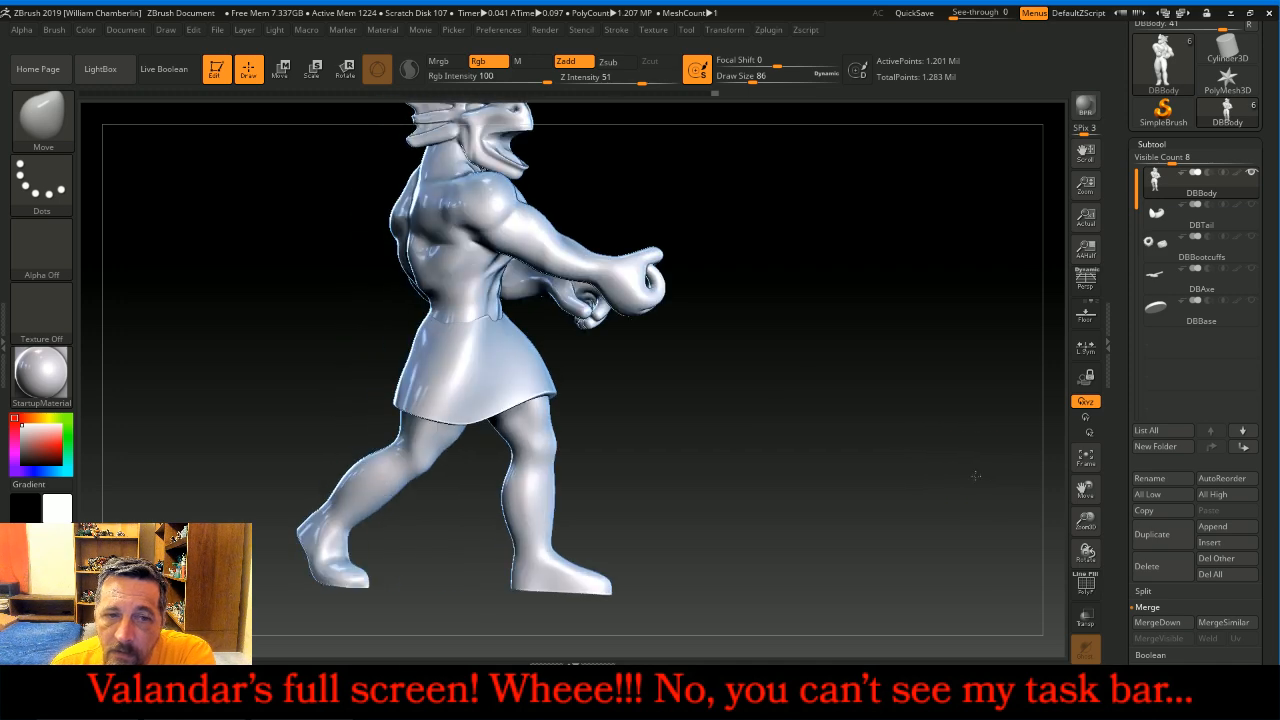
- Re-DynaMesh the merged DBBody at resolution 768 to fuse the tunic with the body
click(1151, 144)
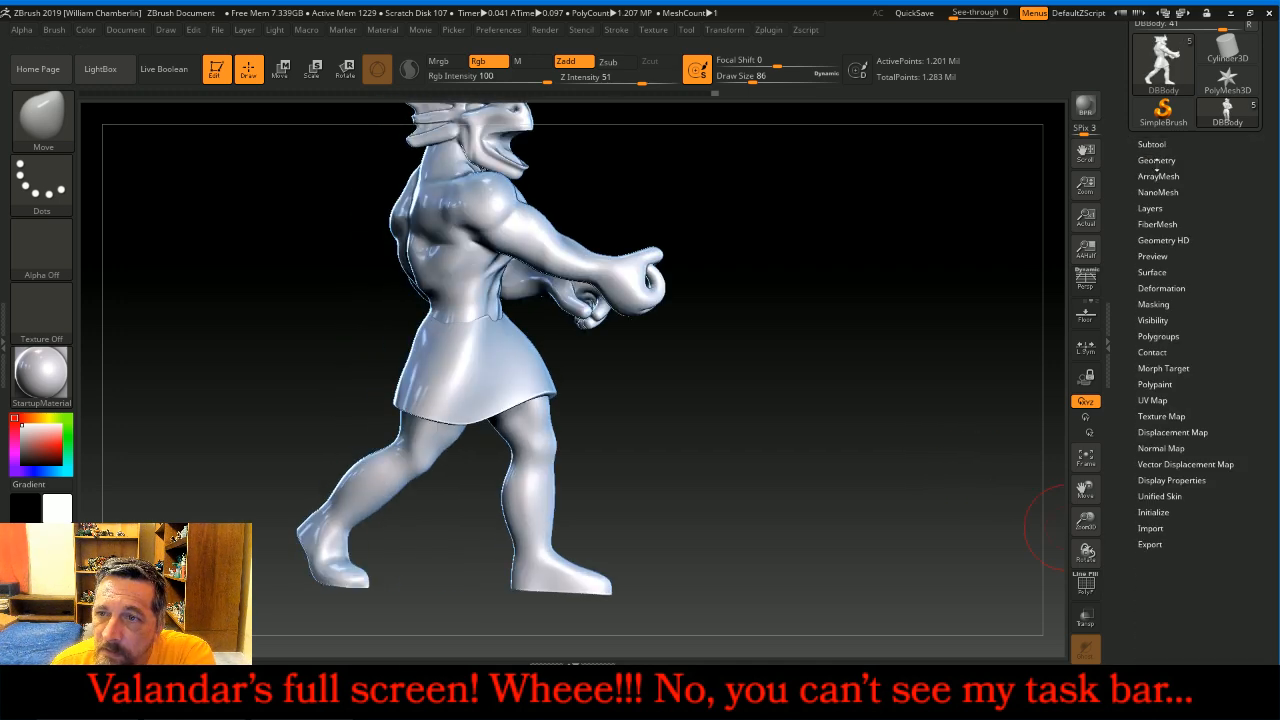
click(1156, 160)
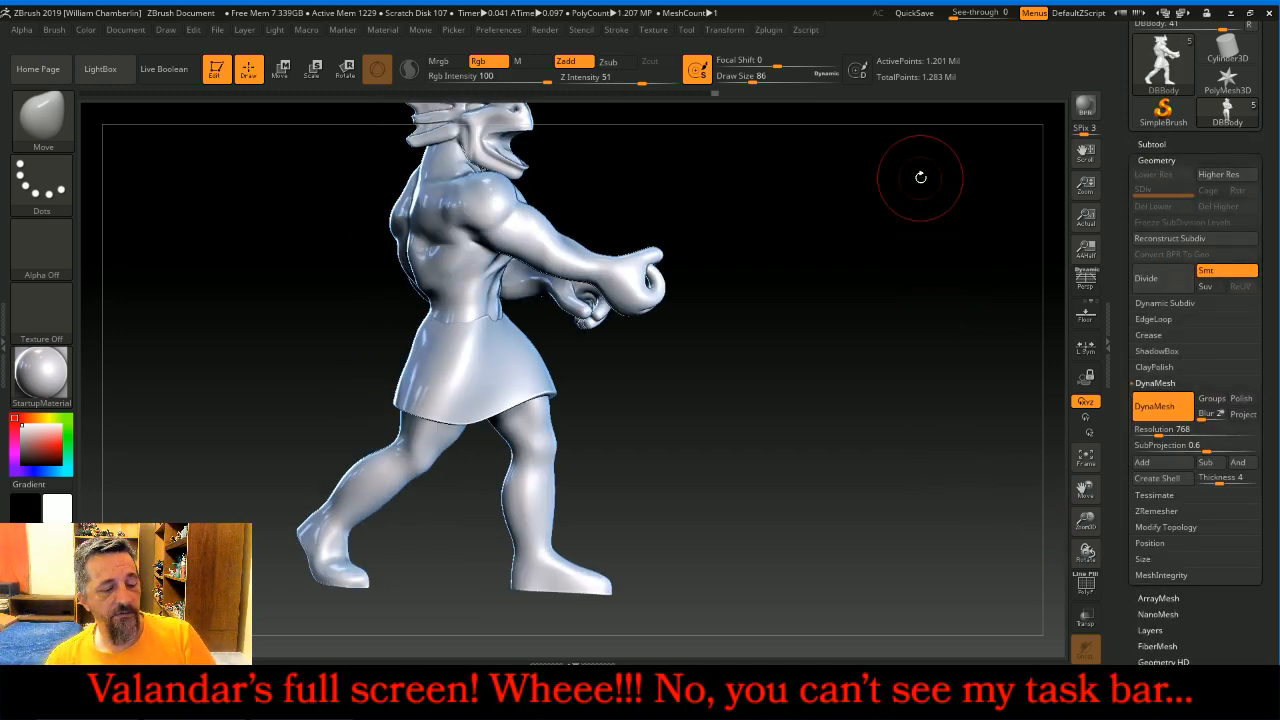
key(ctrl)
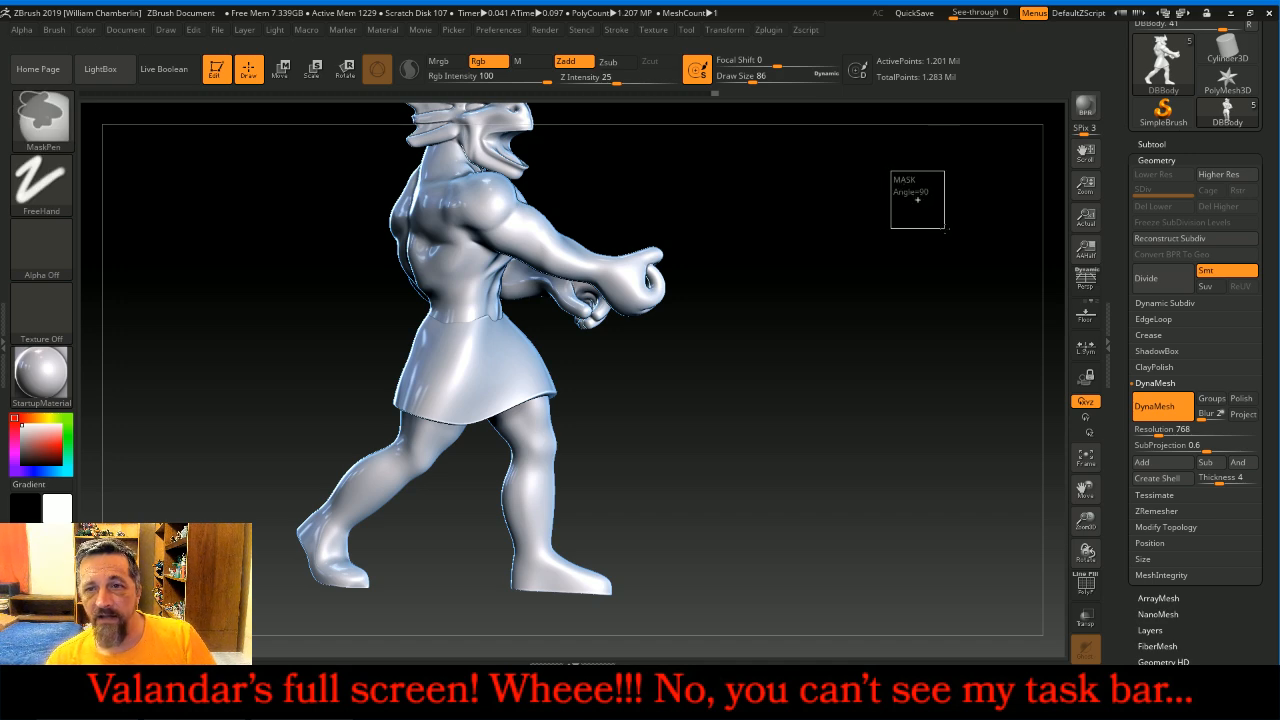
- Smooth the waist seam along the side of the tunic with draw size 34
drag(1085, 520, 1084, 585)
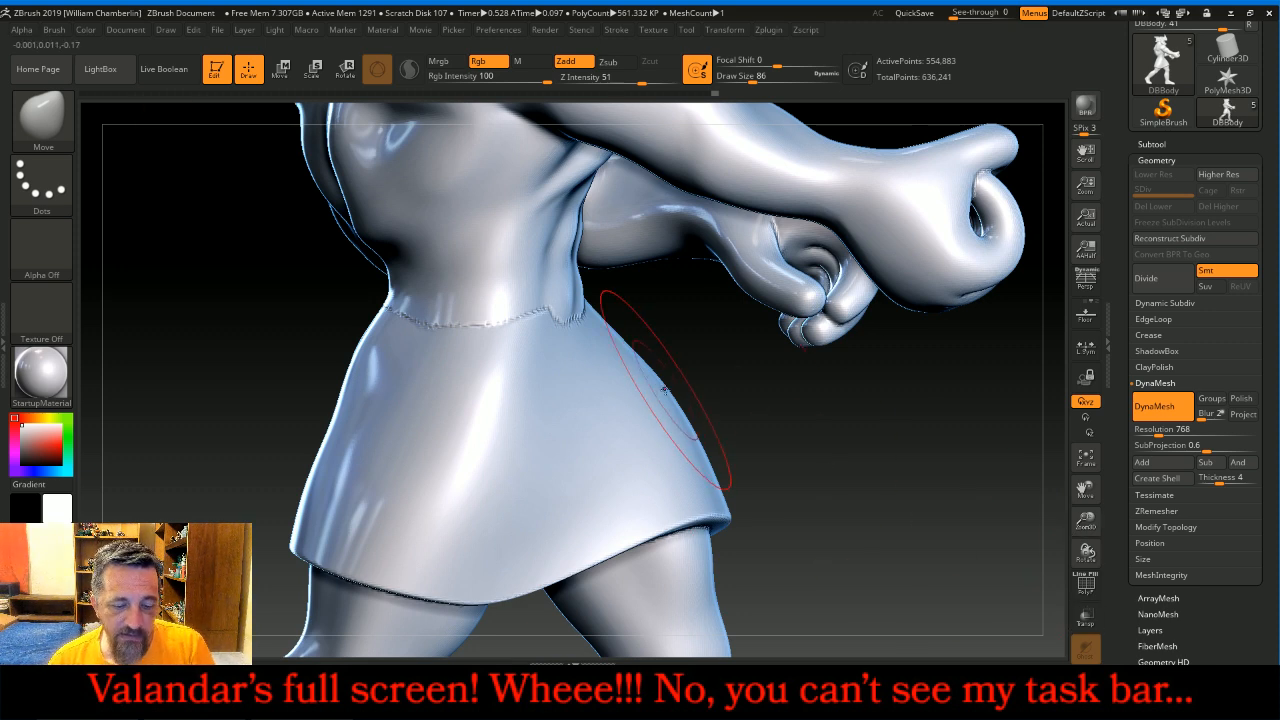
key(bracketleft)
key(bracketleft)
key(bracketleft)
key(bracketleft)
key(bracketleft)
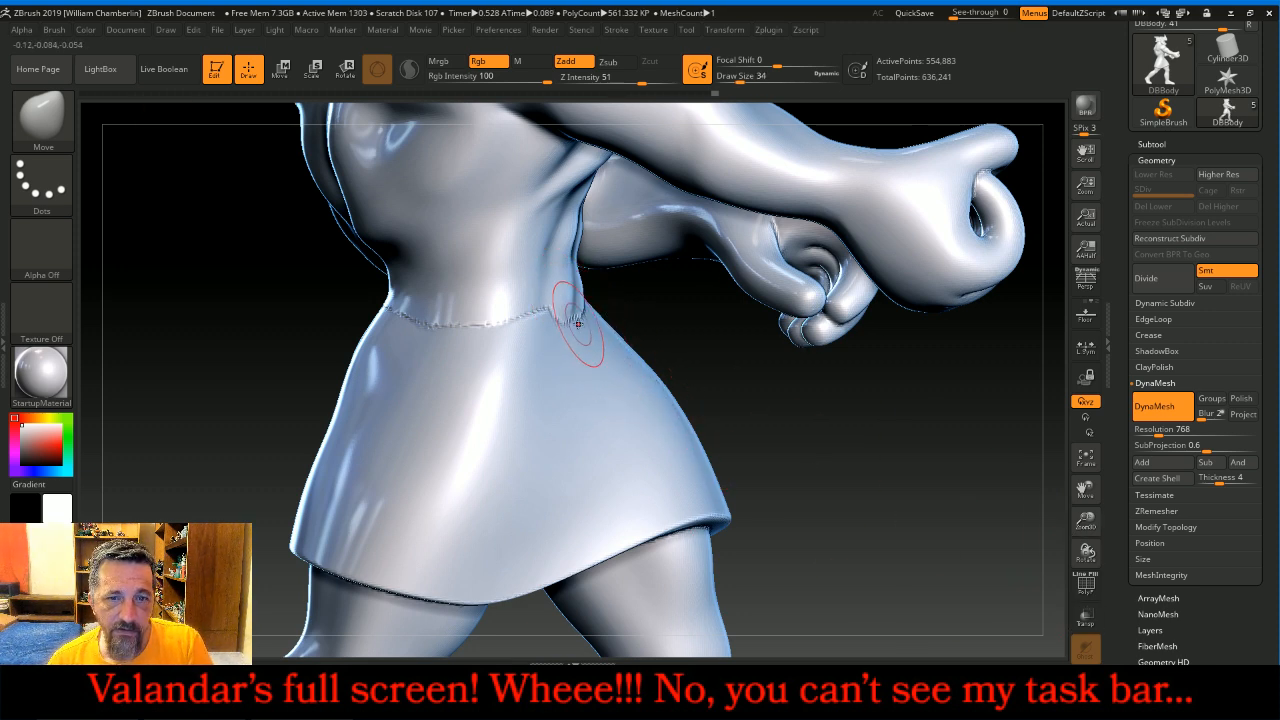
key(shift)
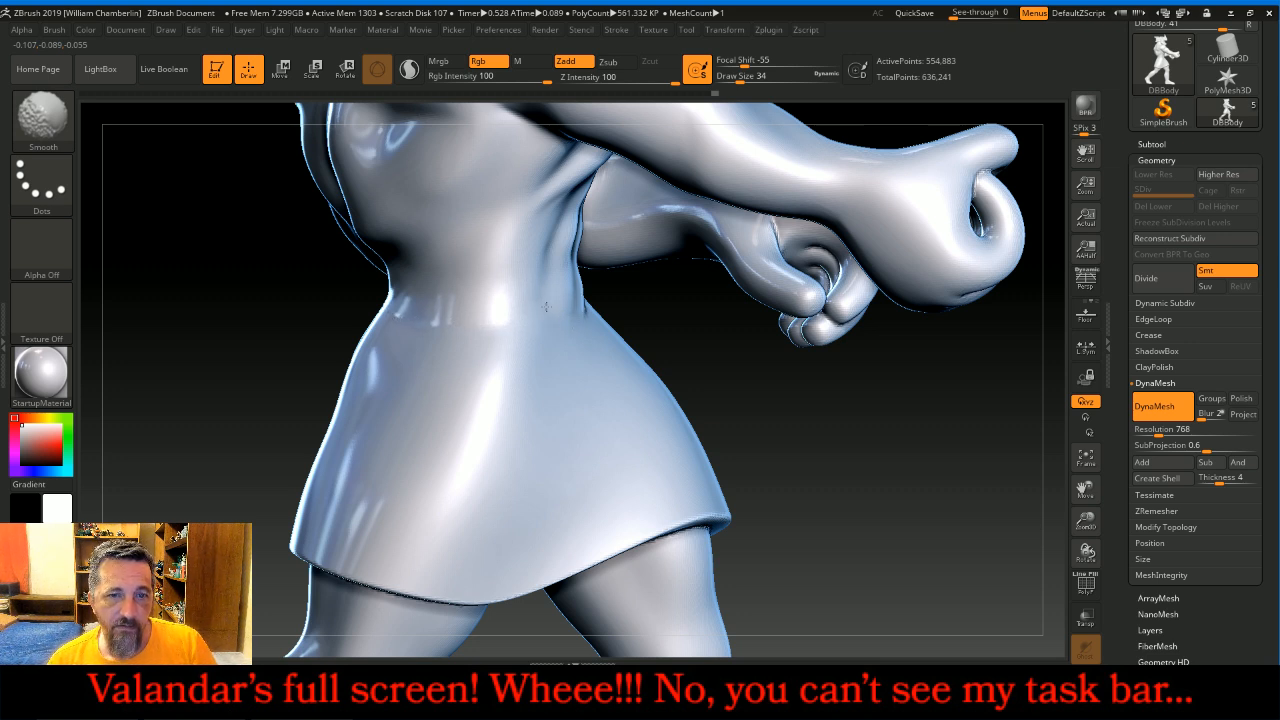
mouse_move(480, 308)
shift+mouse_down()
mouse_move(446, 330)
mouse_move(454, 321)
shift+mouse_up()
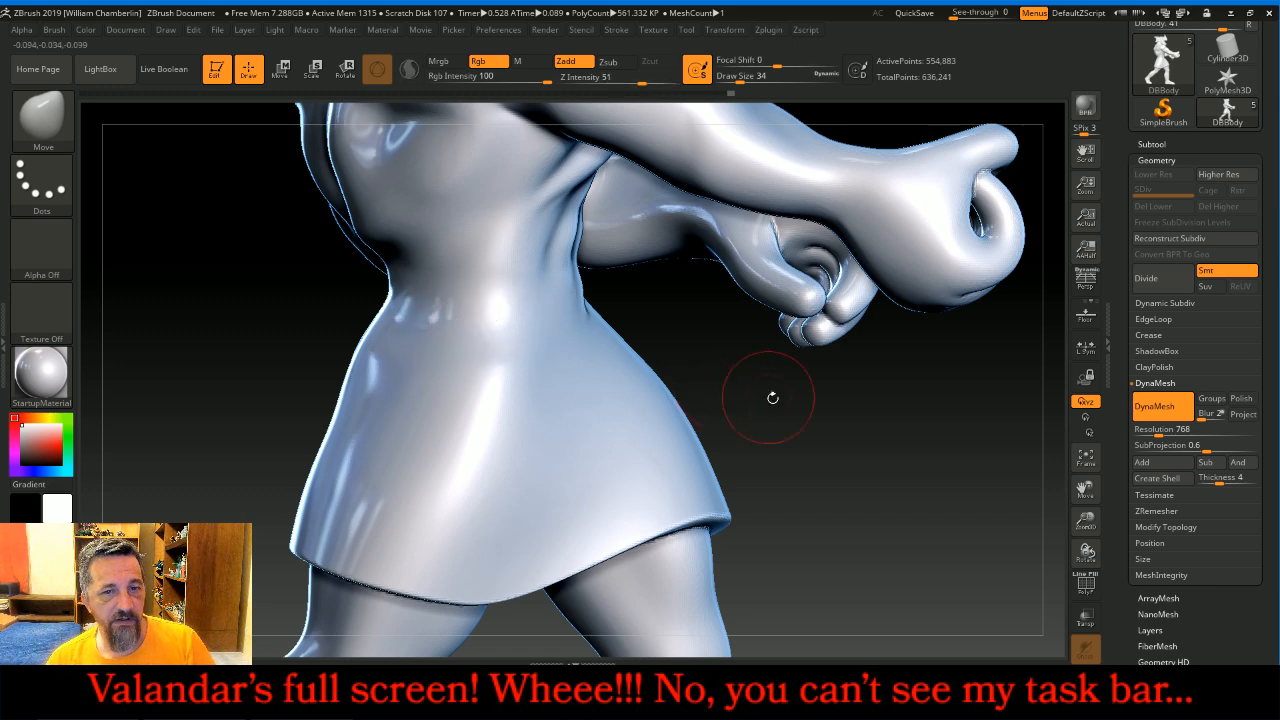
- Smooth the seam and bumps across the back and rear hips of the tunic
drag(872, 445, 640, 320)
key(shift)
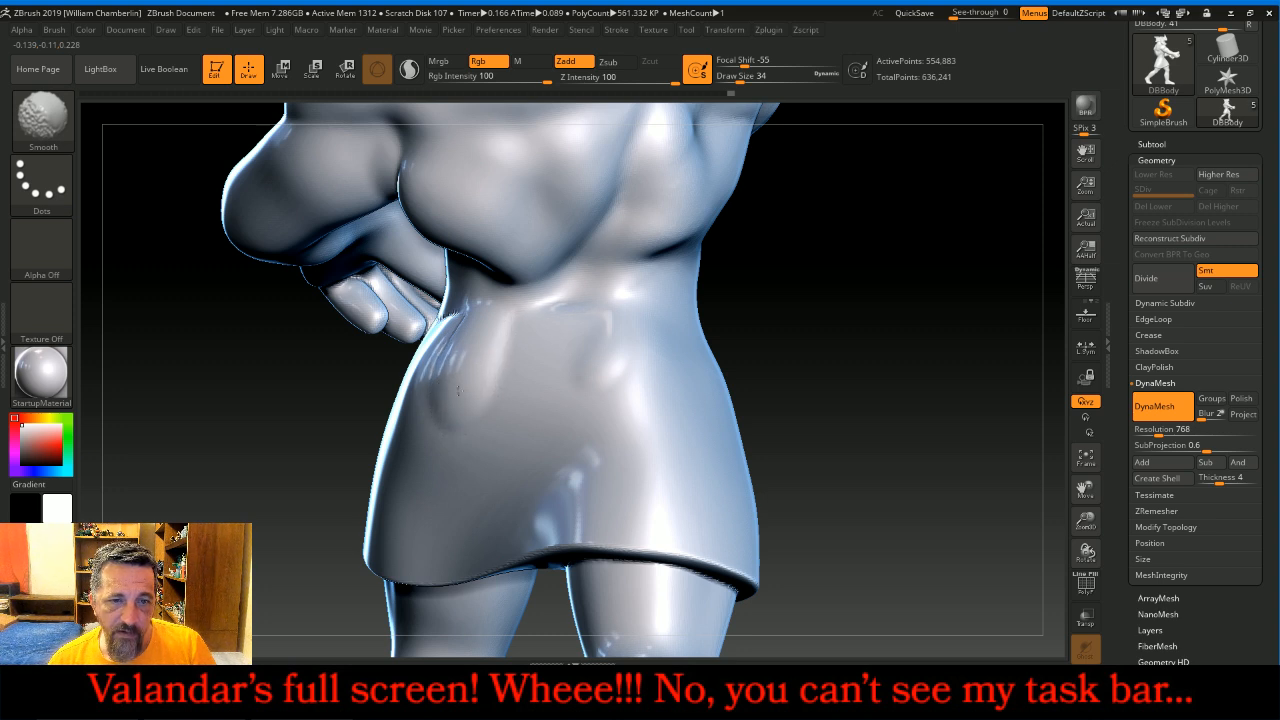
shift+drag(550, 356, 600, 345)
mouse_move(570, 300)
shift+mouse_down()
mouse_move(440, 355)
mouse_move(450, 340)
shift+mouse_up()
mouse_move(857, 363)
mouse_down()
mouse_move(911, 354)
mouse_move(720, 409)
mouse_up()
key(shift)
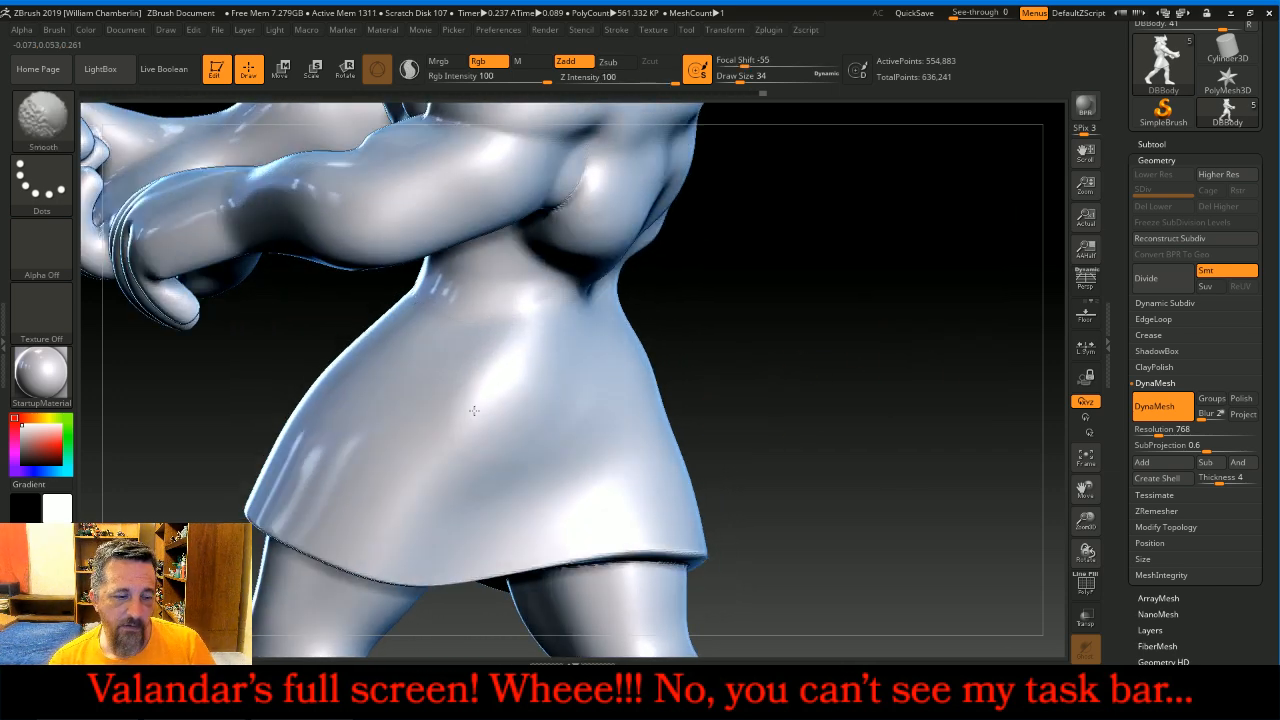
- Smooth the remaining waist seam at the front of the tunic below the fists
mouse_move(824, 309)
mouse_down()
mouse_move(897, 302)
mouse_move(771, 330)
mouse_up()
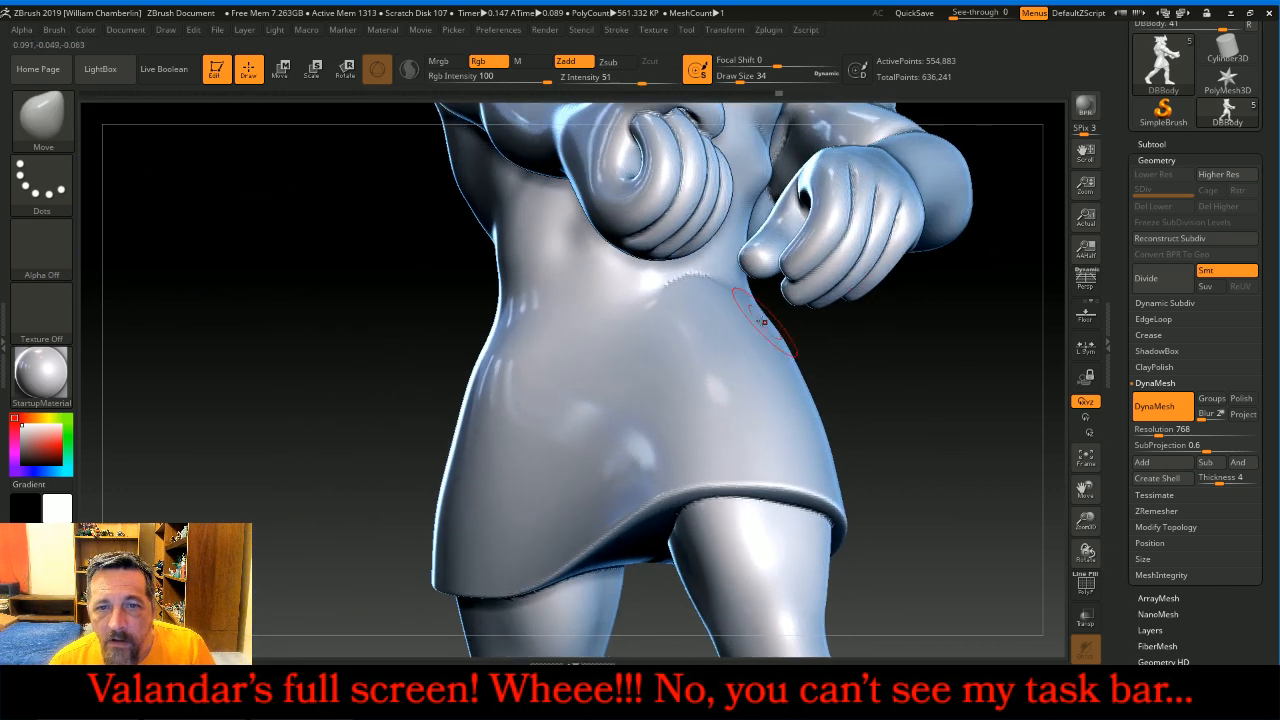
key(shift)
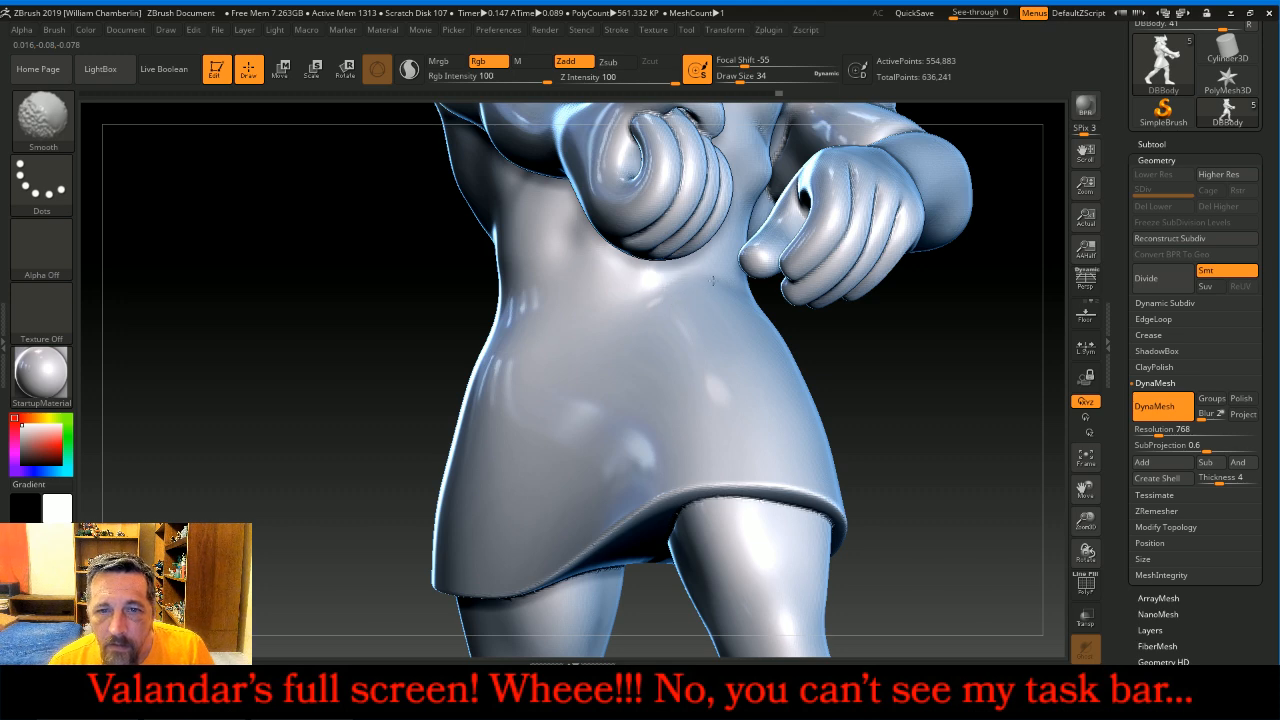
shift+drag(707, 302, 718, 315)
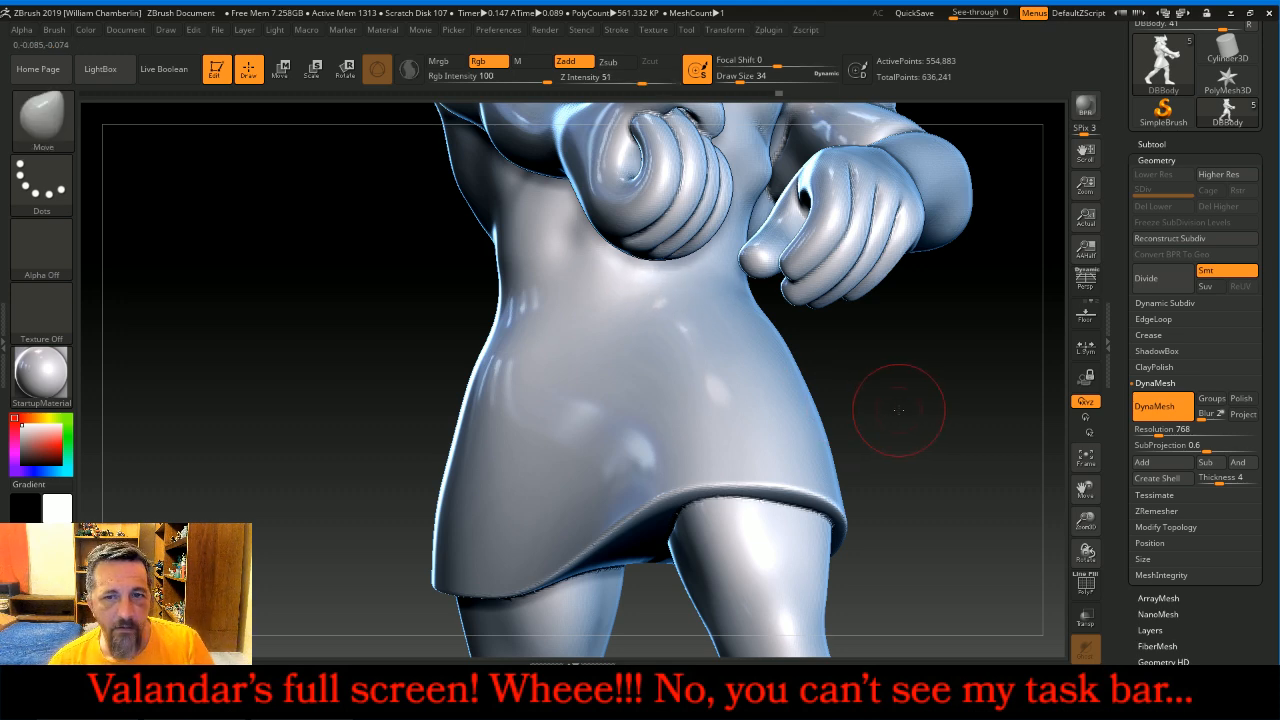
- Frame the whole figure and make the DBTail subtool visible
drag(968, 407, 1031, 432)
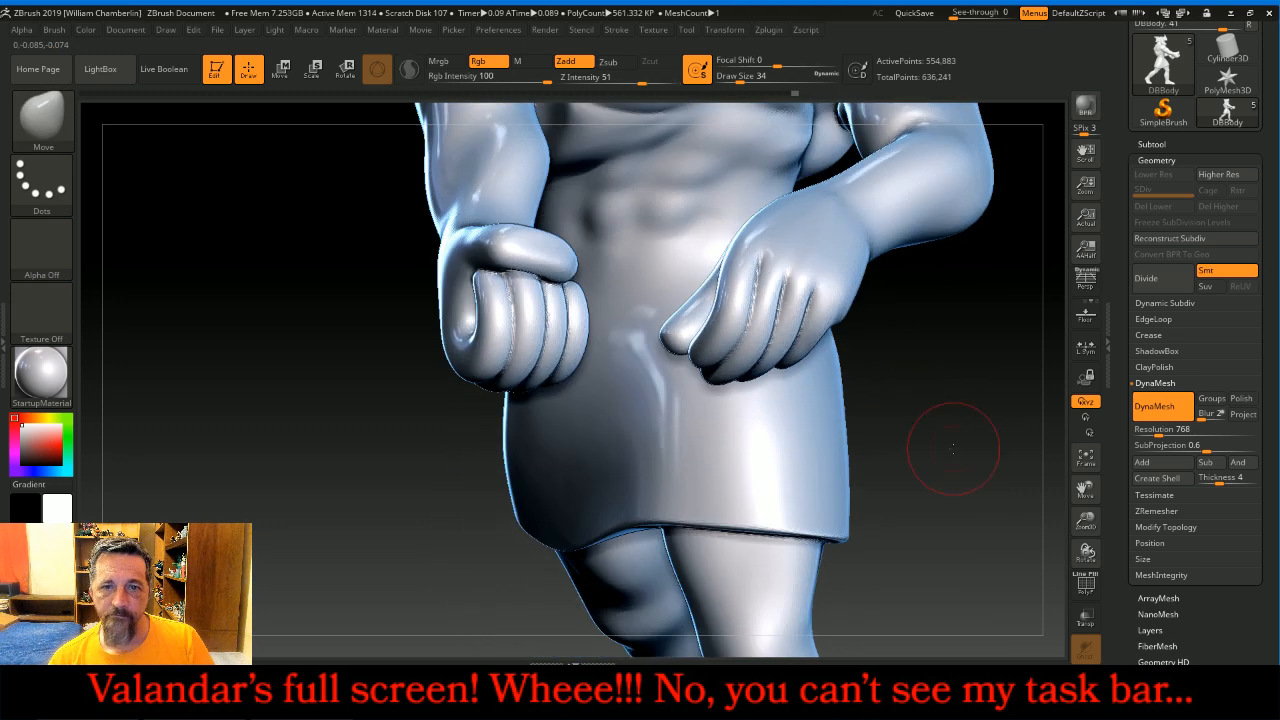
click(1077, 457)
drag(905, 425, 1002, 306)
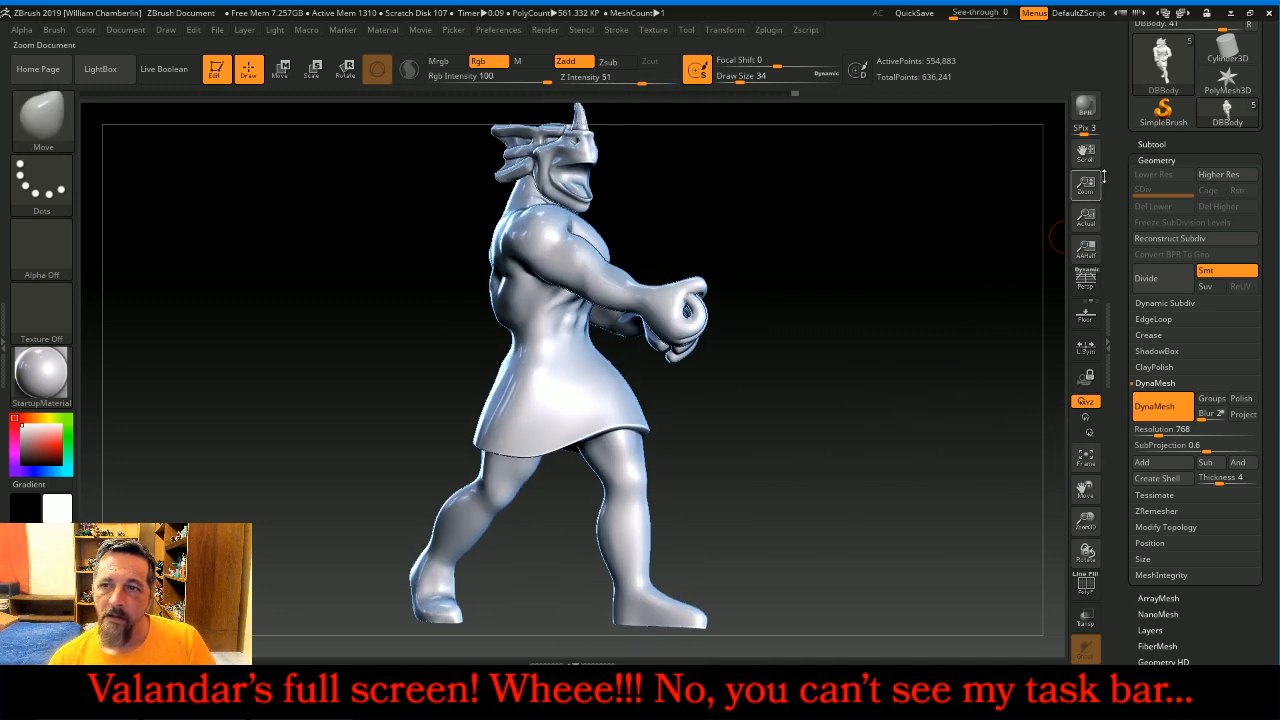
click(1150, 144)
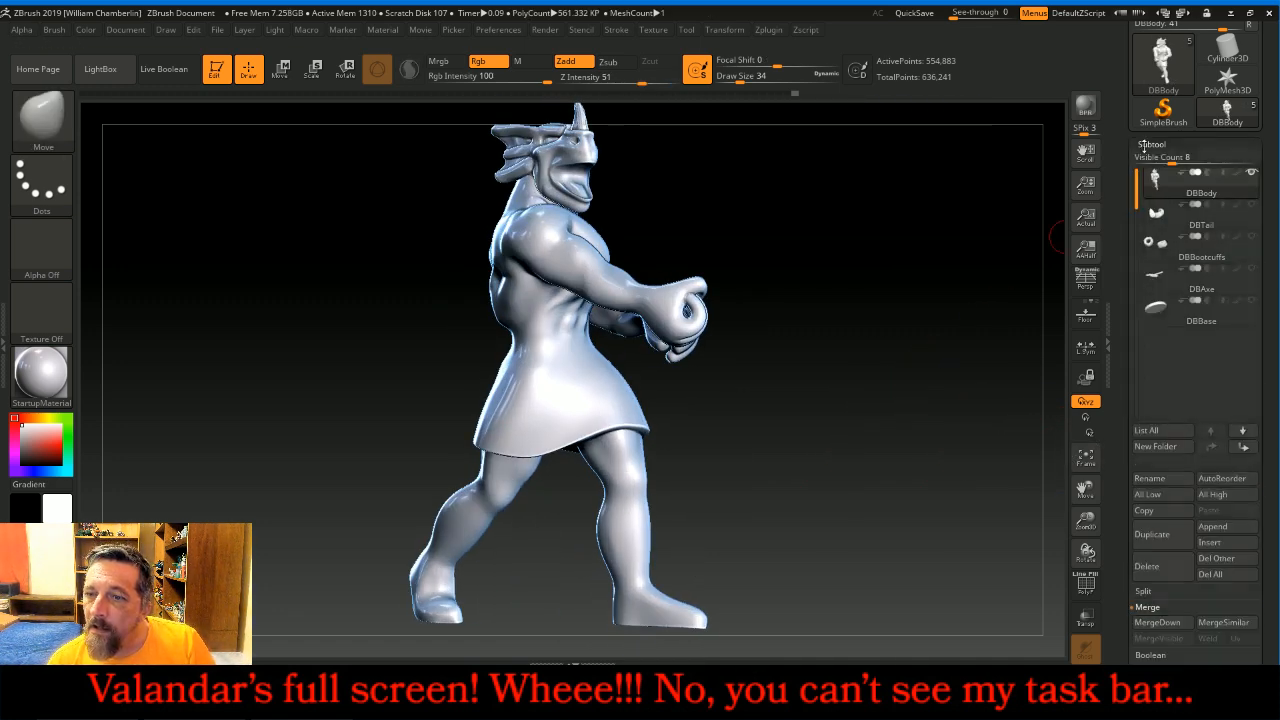
click(1251, 205)
drag(920, 283, 985, 280)
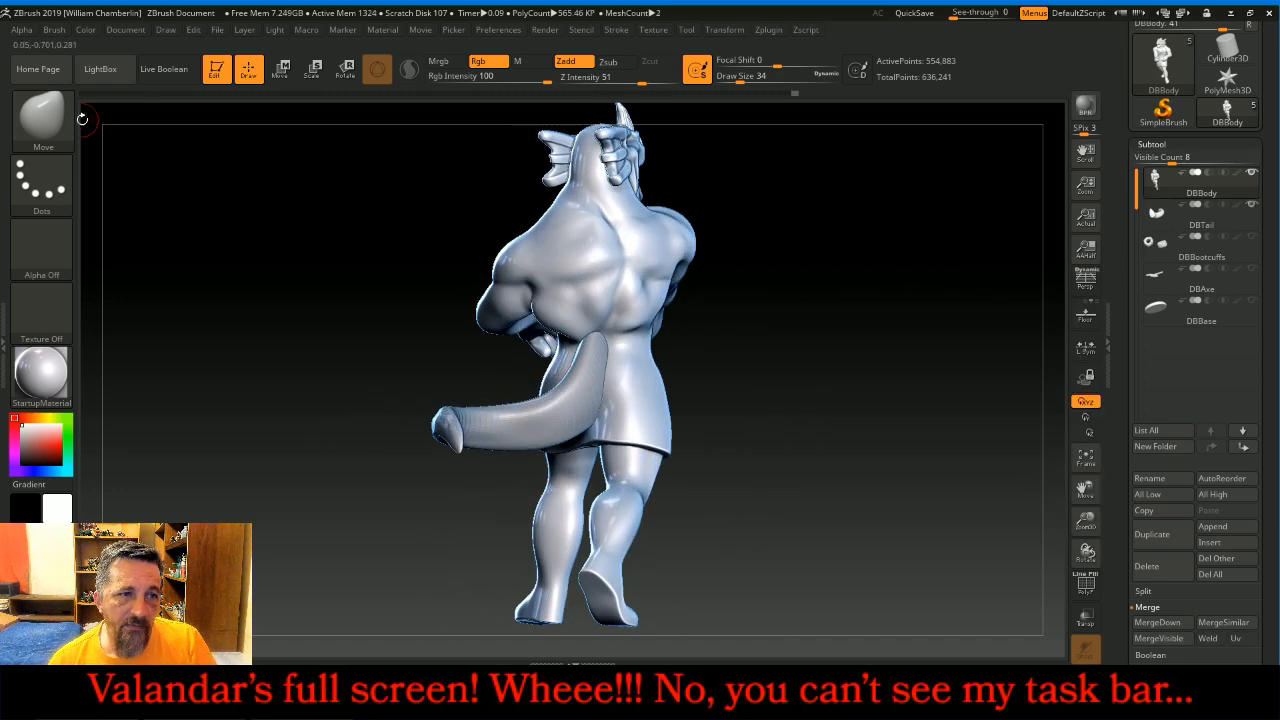
- Make DBTail the active subtool and nudge the tail's base toward the spine with the Move brush at draw size 174
key(bracketright)
key(bracketright)
key(bracketright)
key(bracketright)
key(bracketright)
key(bracketright)
key(bracketright)
key(bracketright)
key(bracketright)
key(bracketright)
key(bracketright)
key(bracketright)
key(bracketright)
key(bracketright)
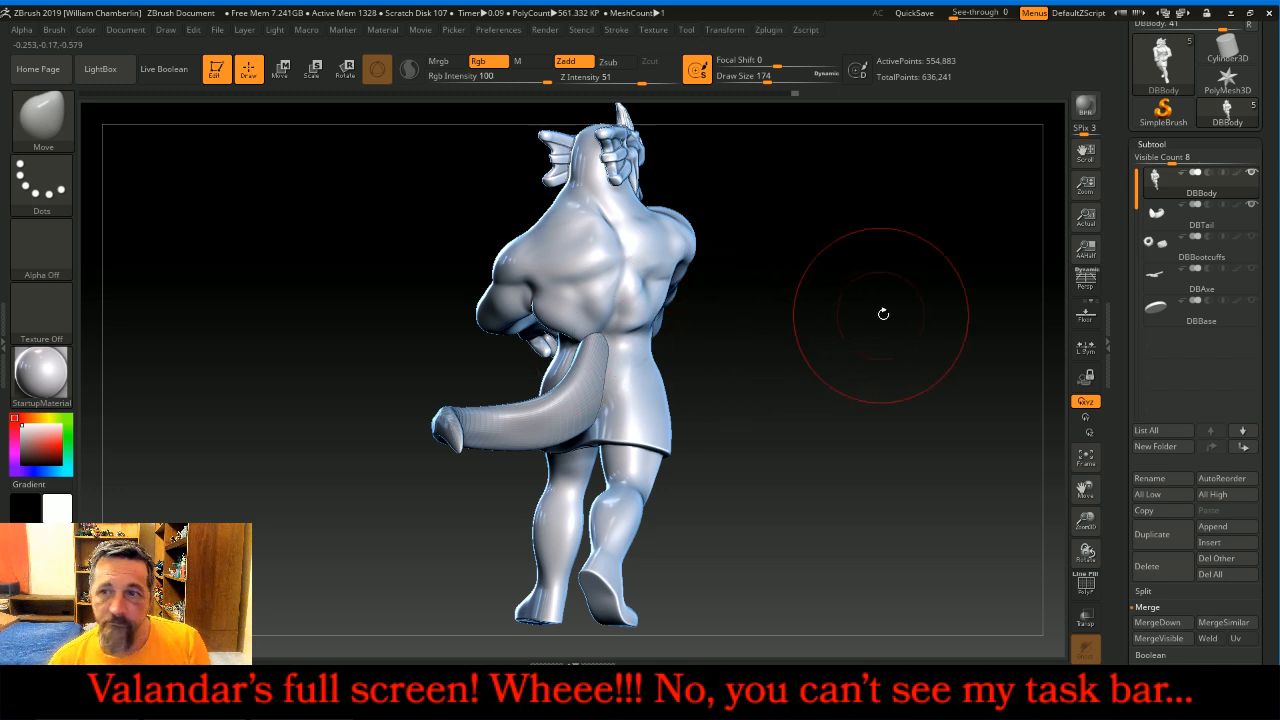
click(1138, 212)
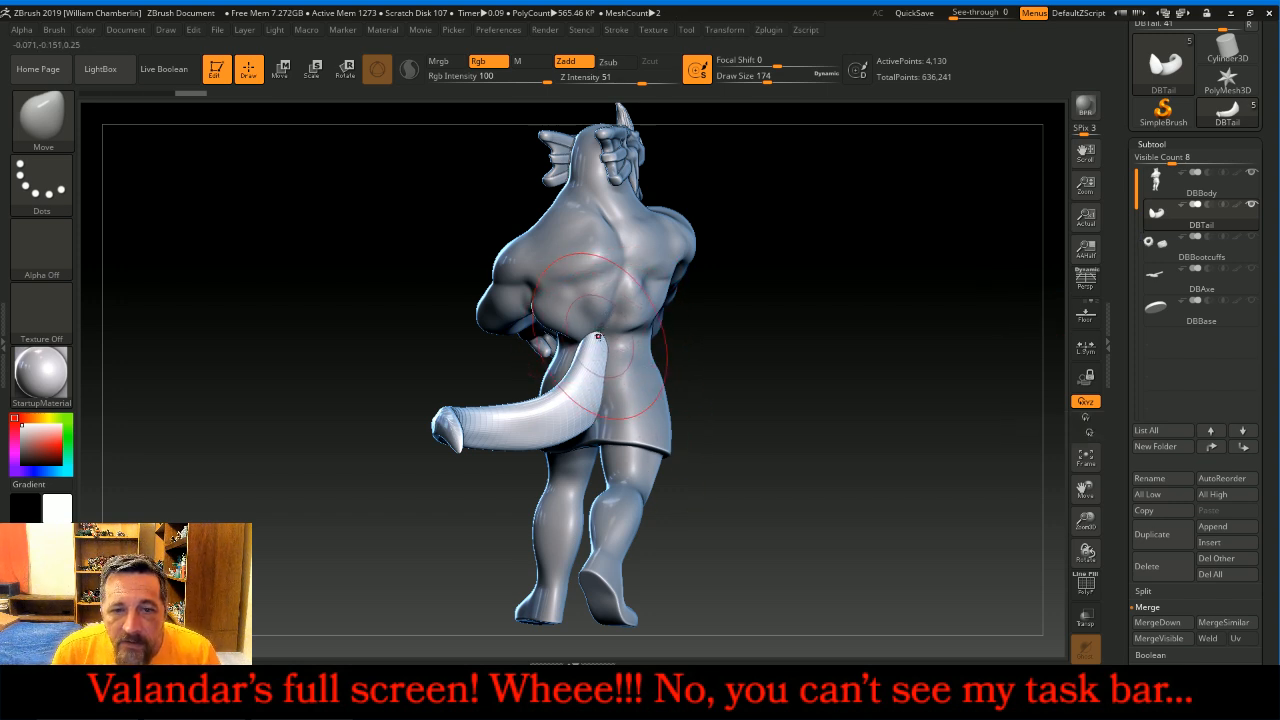
drag(597, 337, 604, 337)
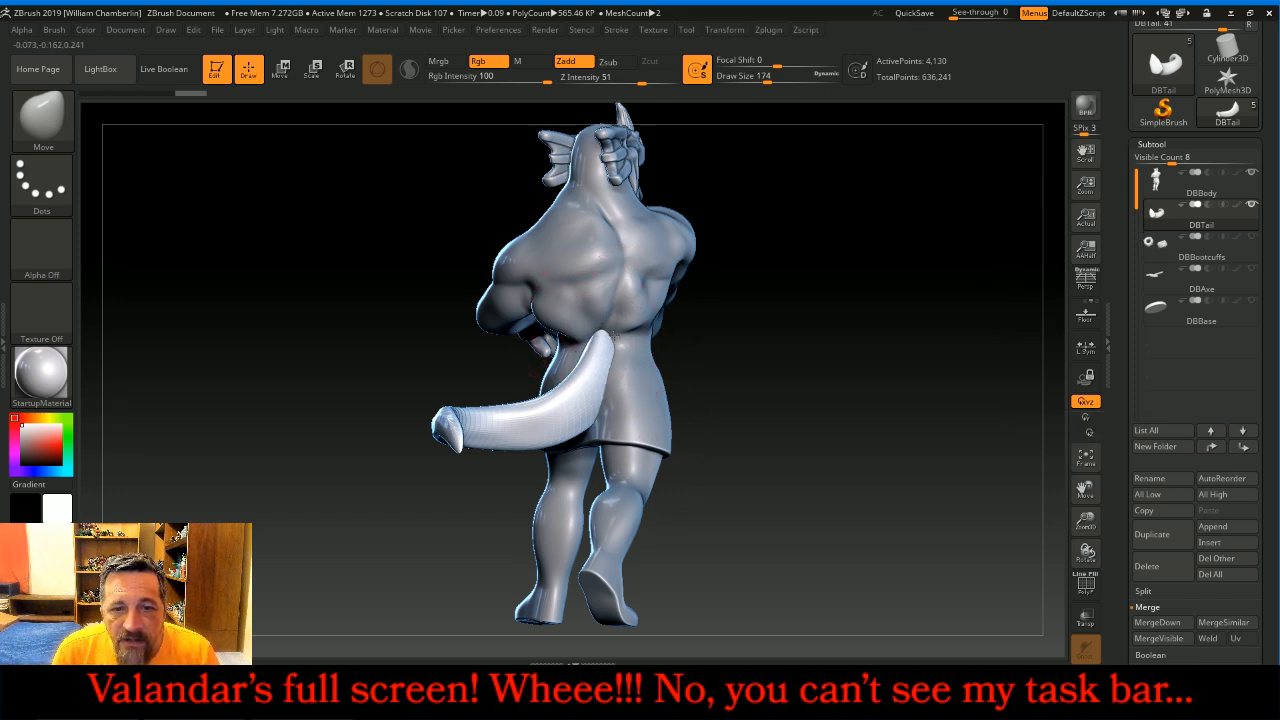
- Subdivide the DBTail geometry three times and delete its lower subdivision levels
drag(803, 357, 920, 451)
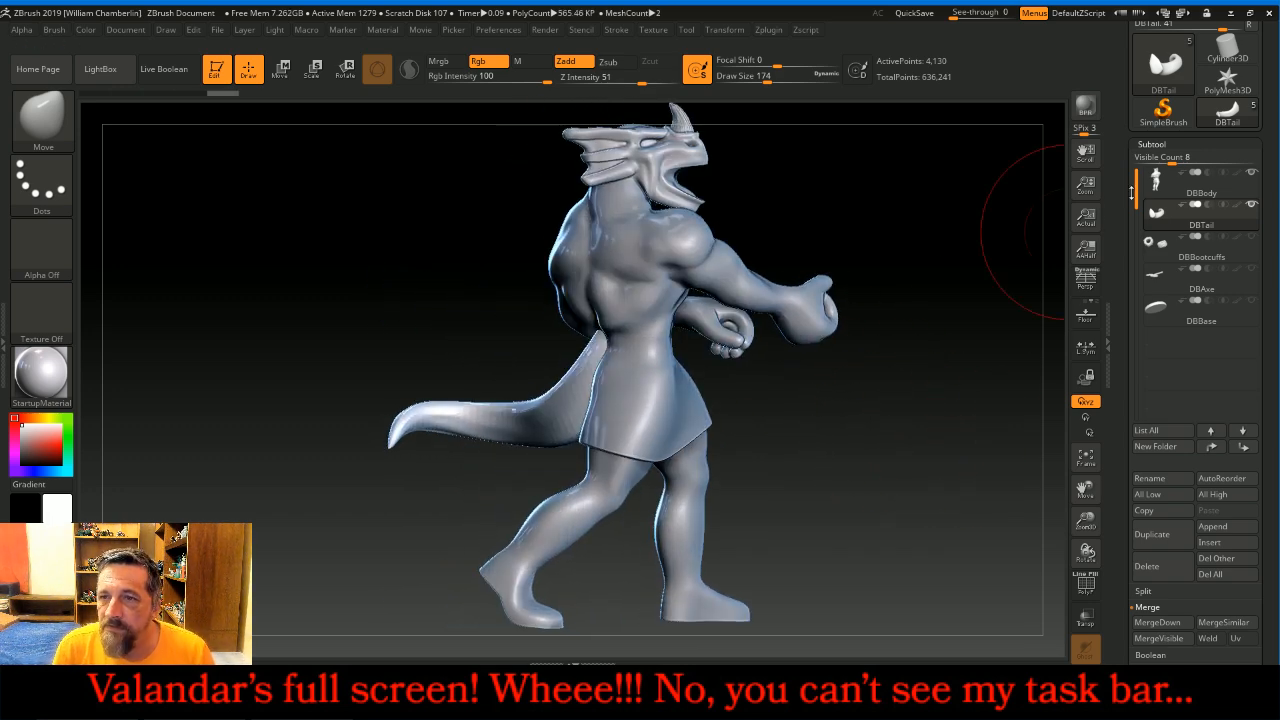
click(1158, 150)
click(1168, 163)
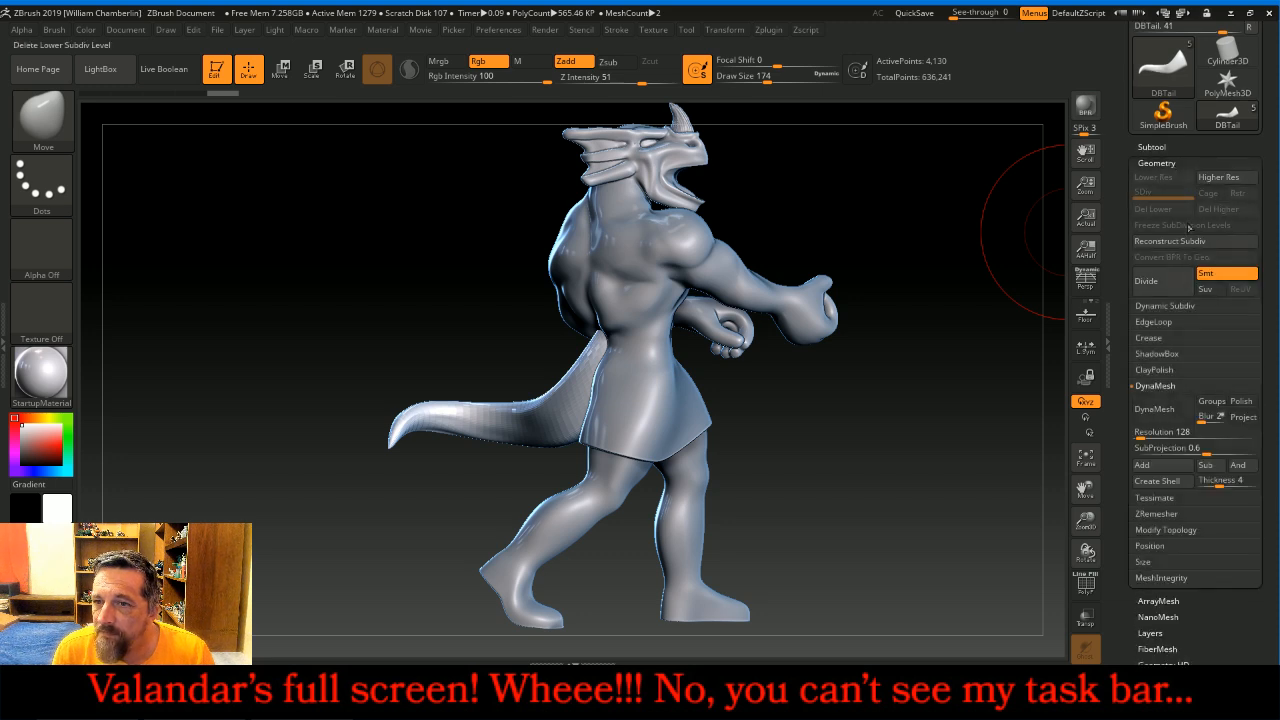
click(1158, 283)
click(1158, 283)
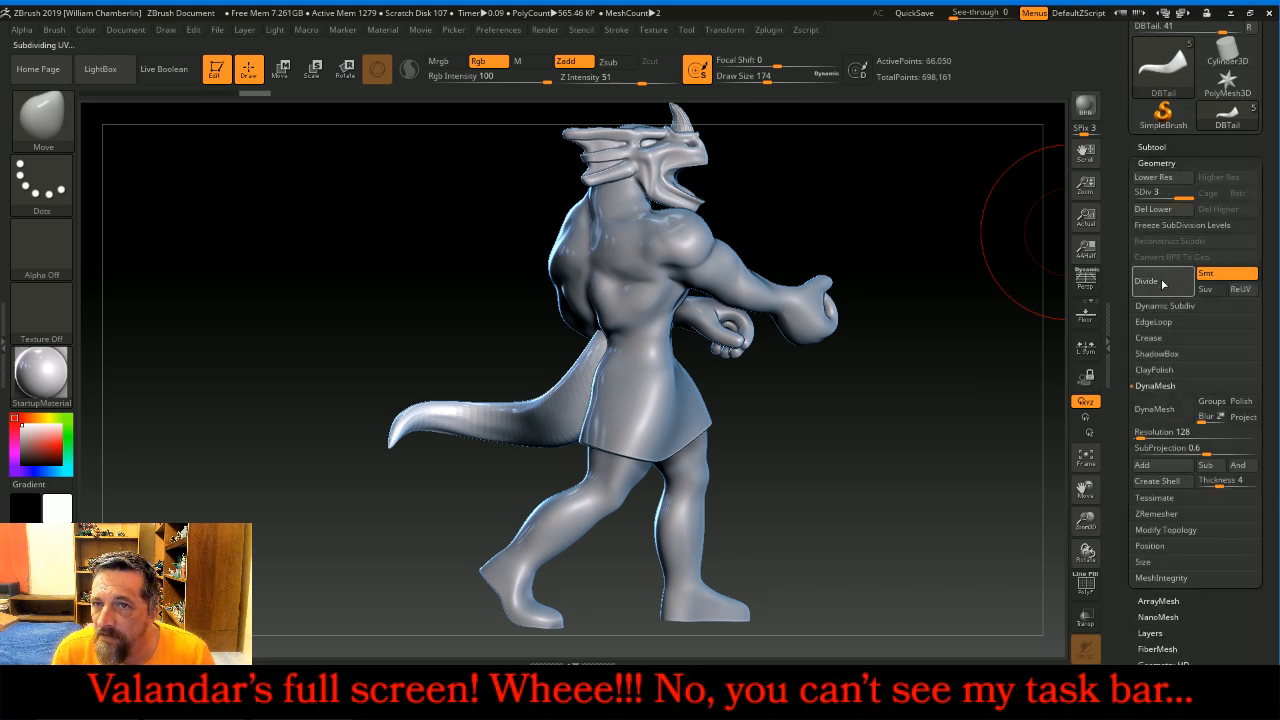
click(1158, 283)
click(1153, 209)
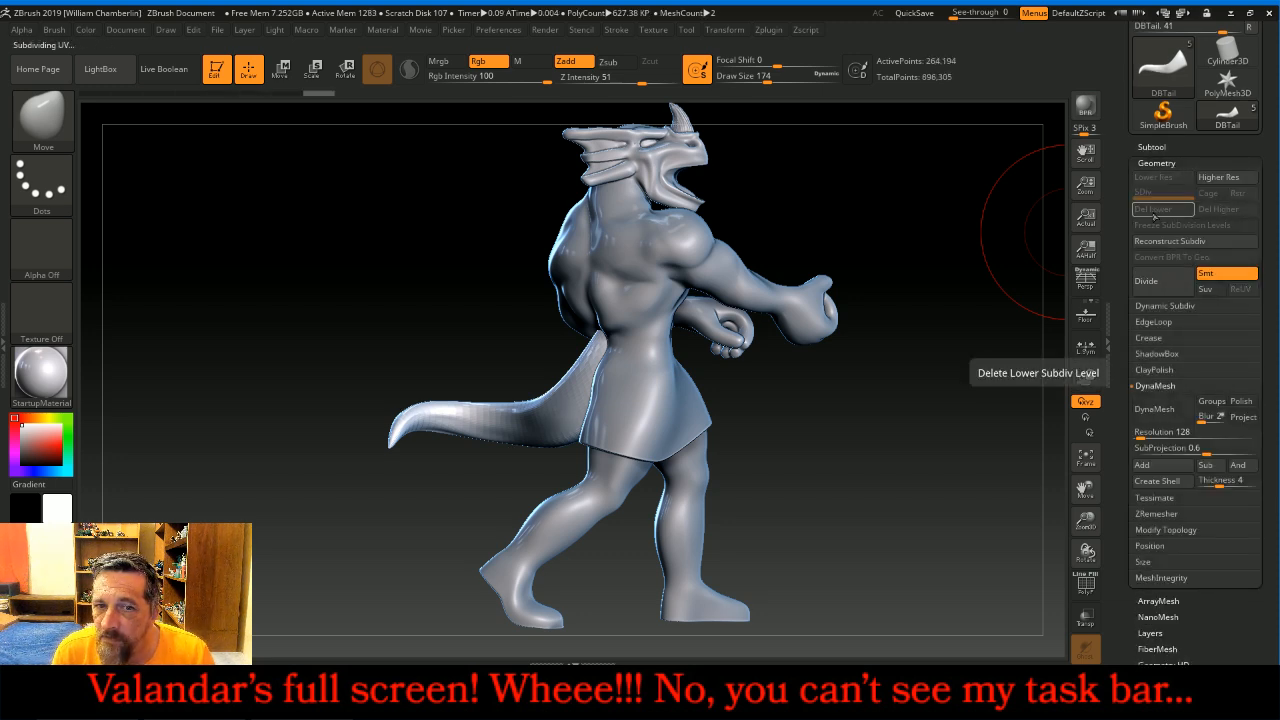
- Make DBBody the active subtool and merge DBTail down into it
click(1151, 146)
click(1156, 181)
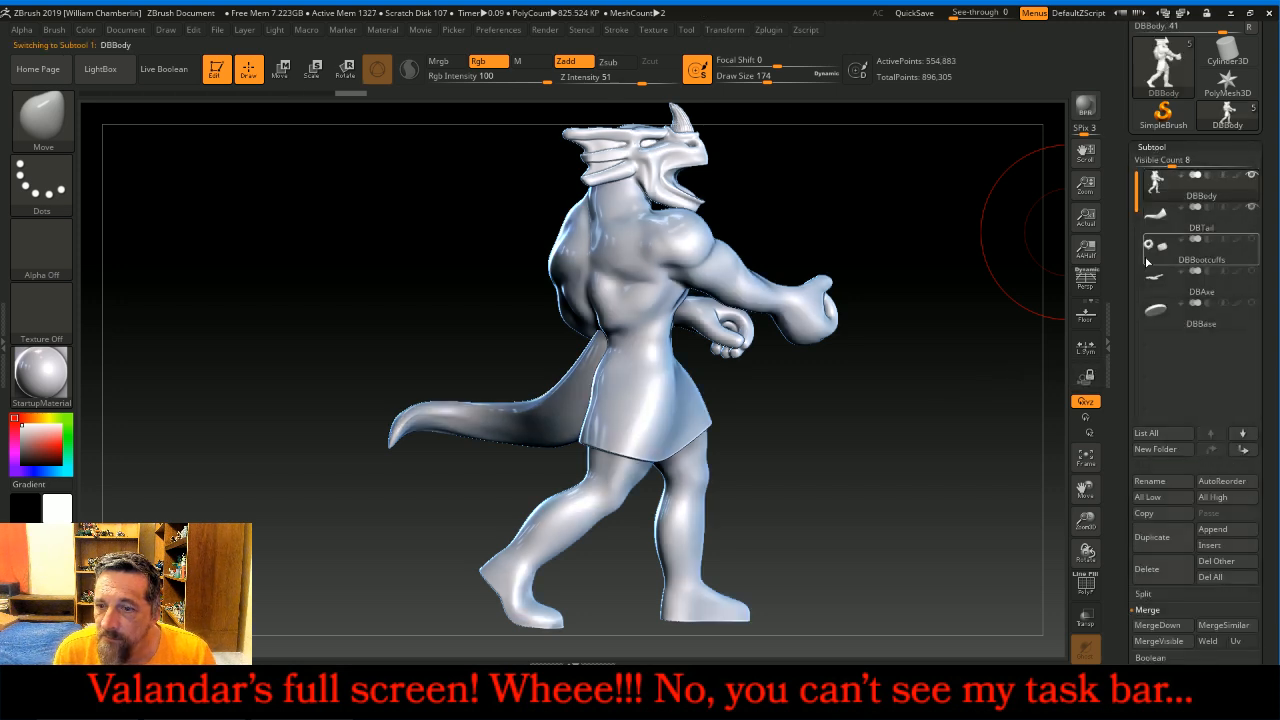
click(1157, 626)
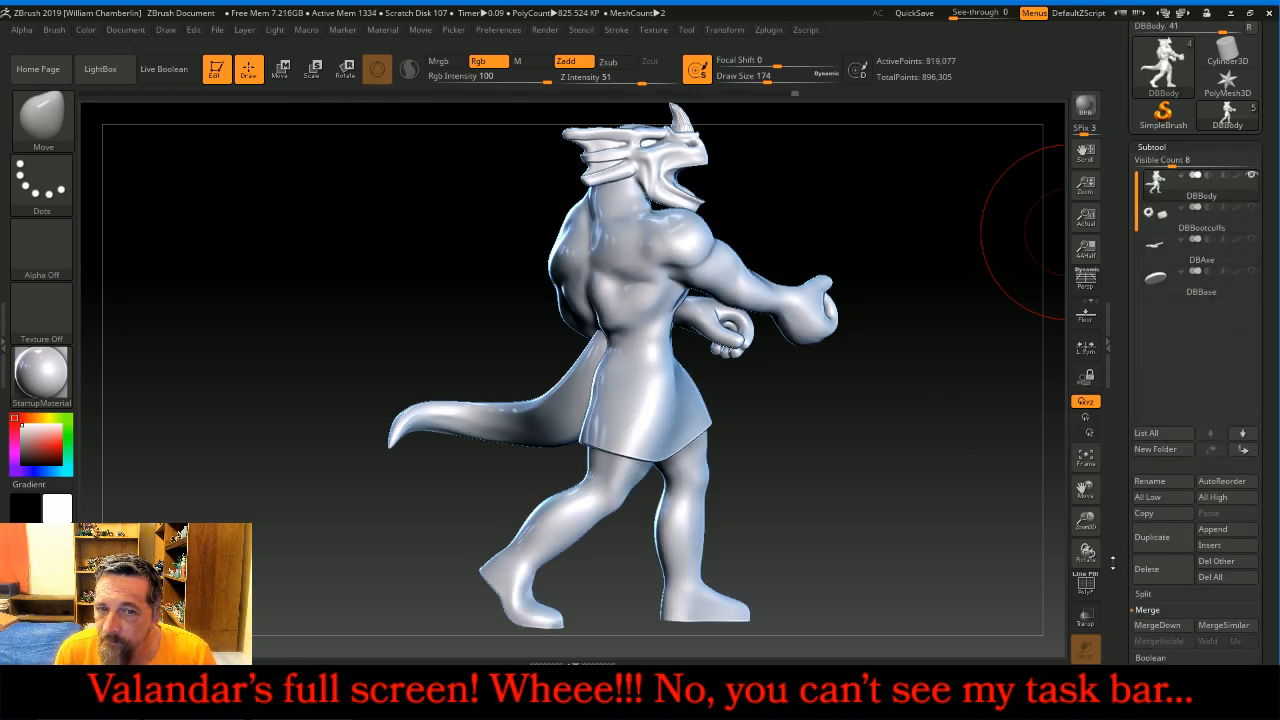
- Re-DynaMesh the merged DBBody at resolution 768 to fuse the tail with the body
click(1175, 147)
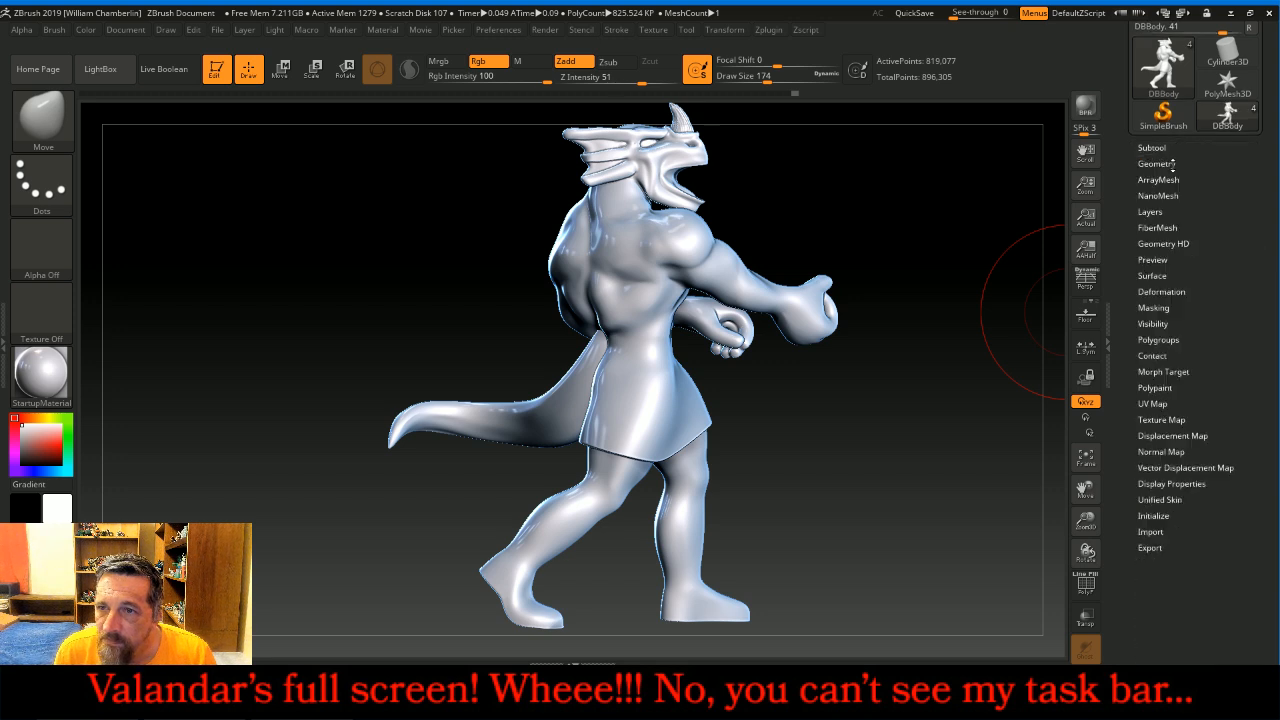
click(1170, 166)
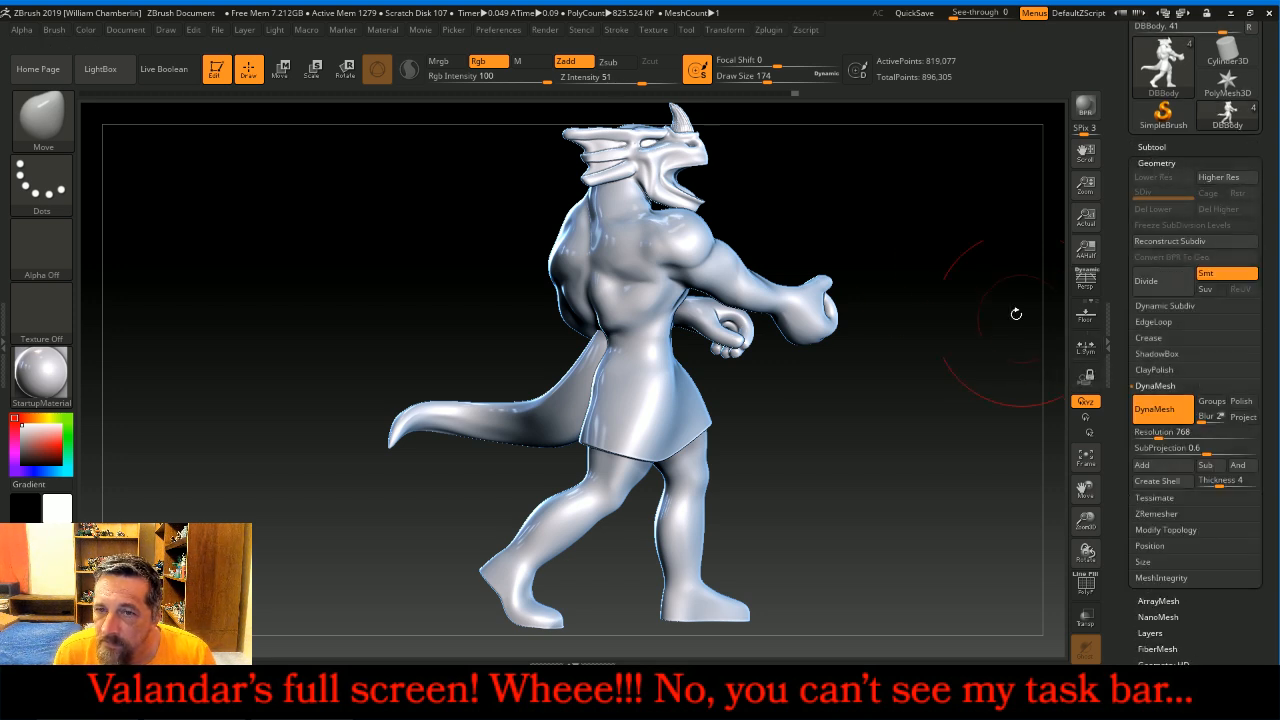
key(ctrl)
ctrl+drag(931, 181, 990, 232)
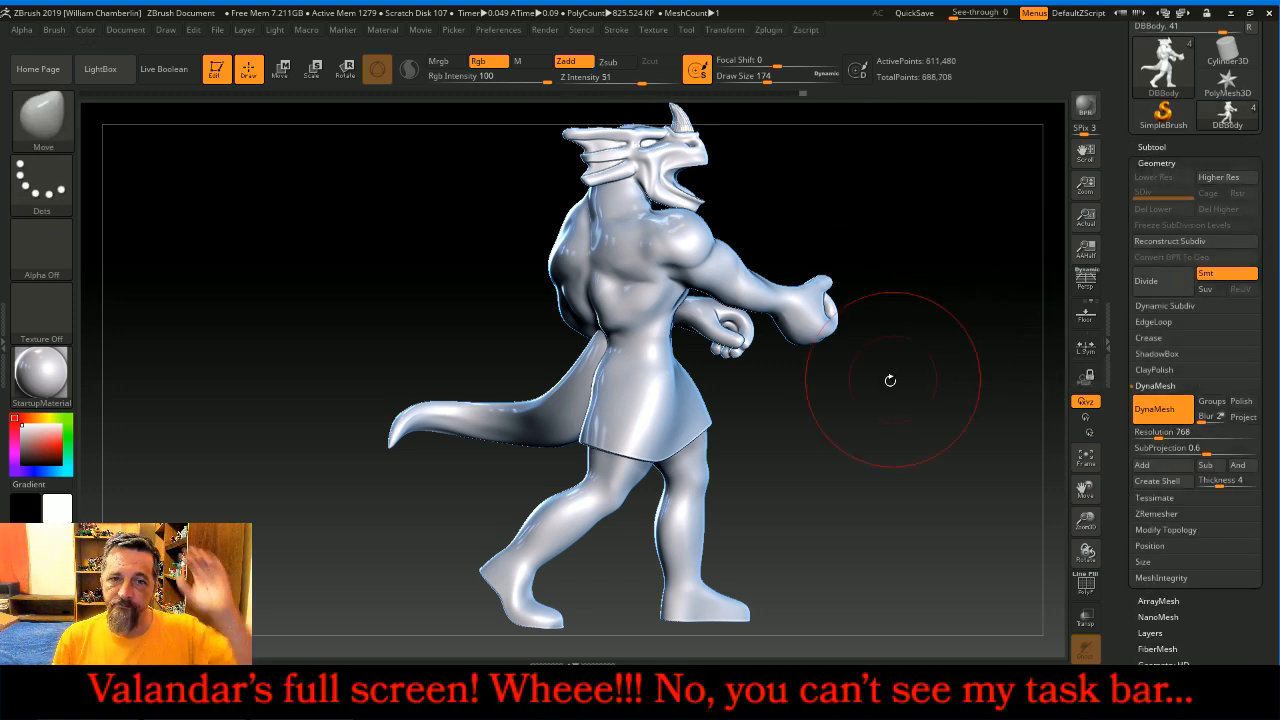
- Try to carve a groove at the tail base with the Slash3 brush at draw size 22 and Z intensity 15
drag(880, 433, 989, 467)
drag(1089, 524, 1092, 584)
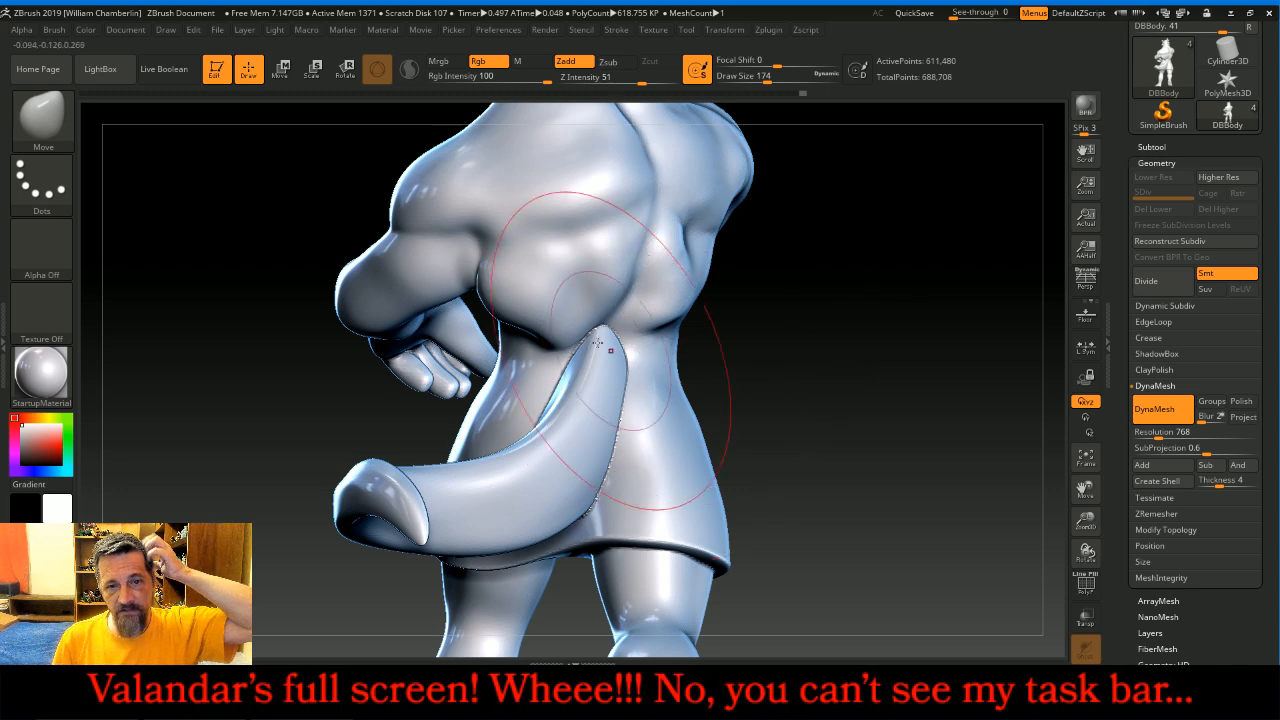
key(bracketleft)
key(bracketleft)
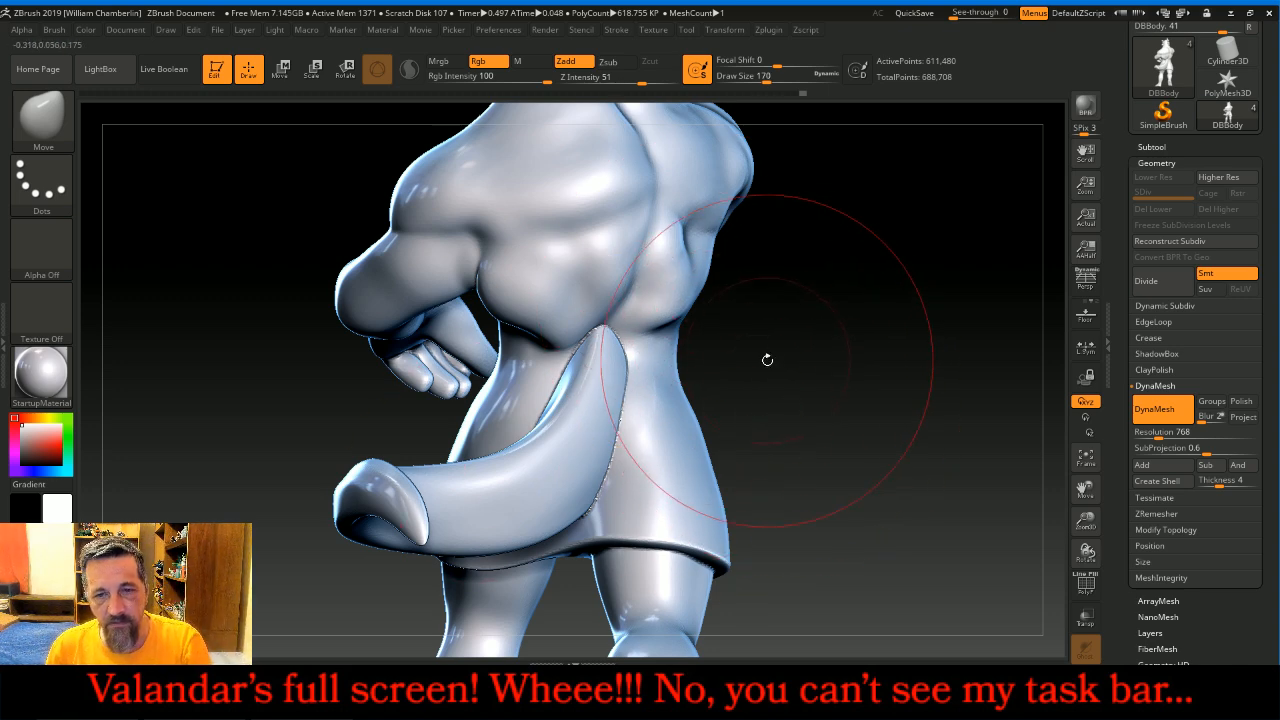
click(60, 118)
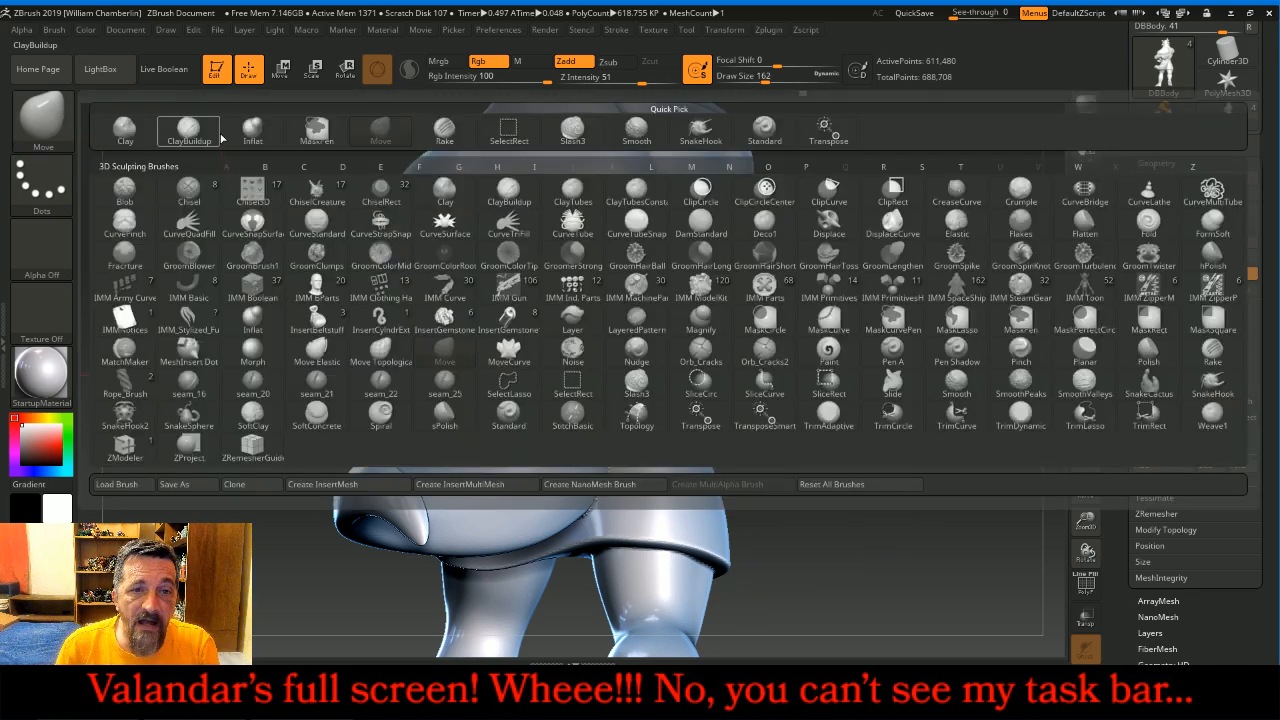
click(572, 128)
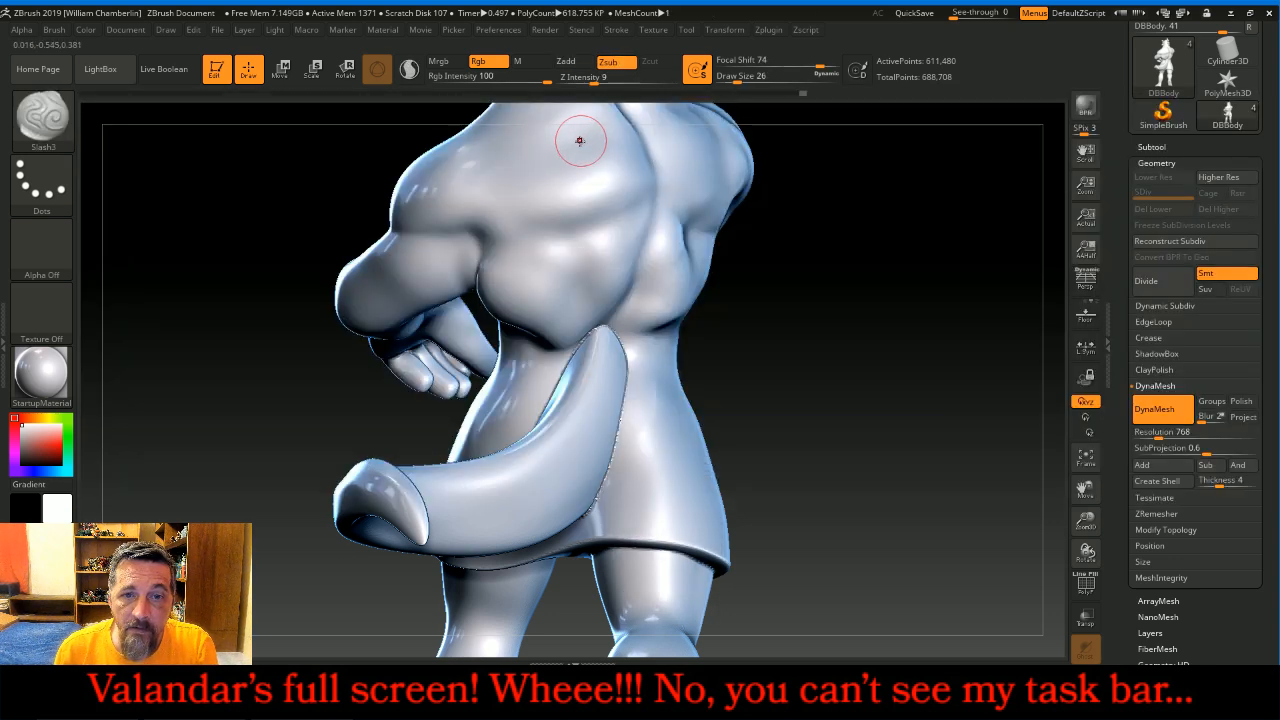
key(bracketleft)
click(601, 79)
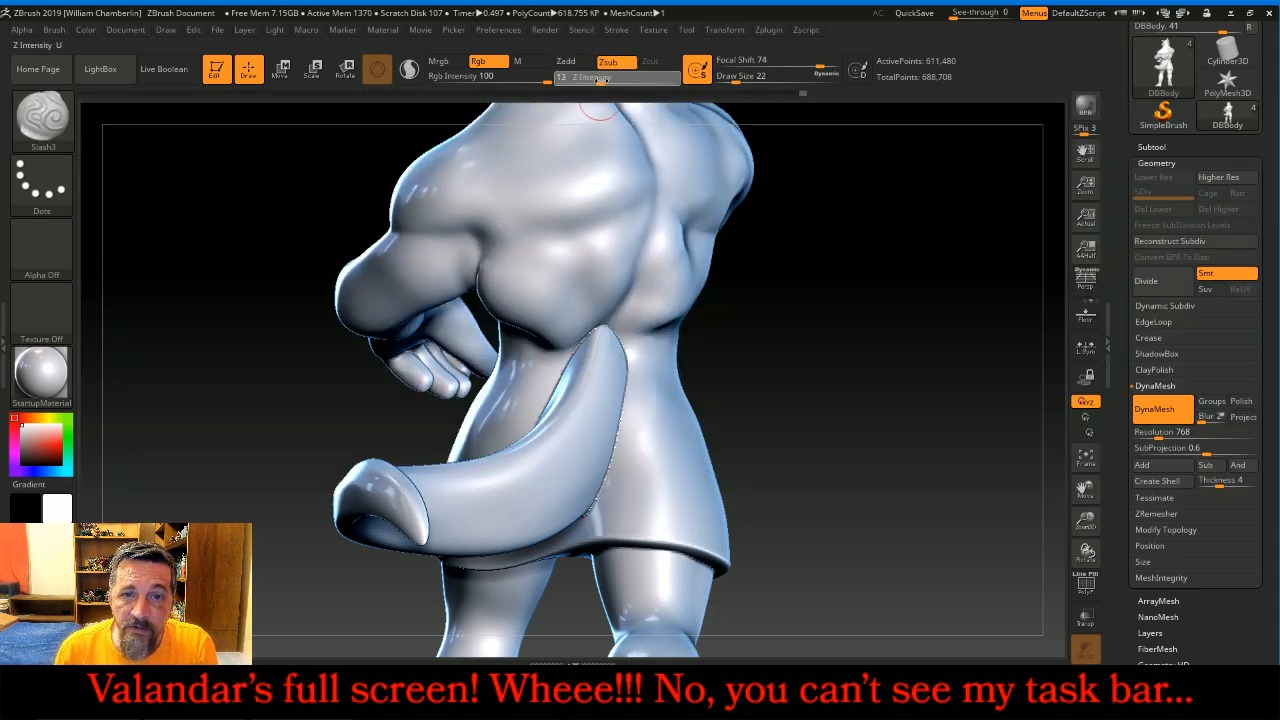
drag(777, 206, 911, 338)
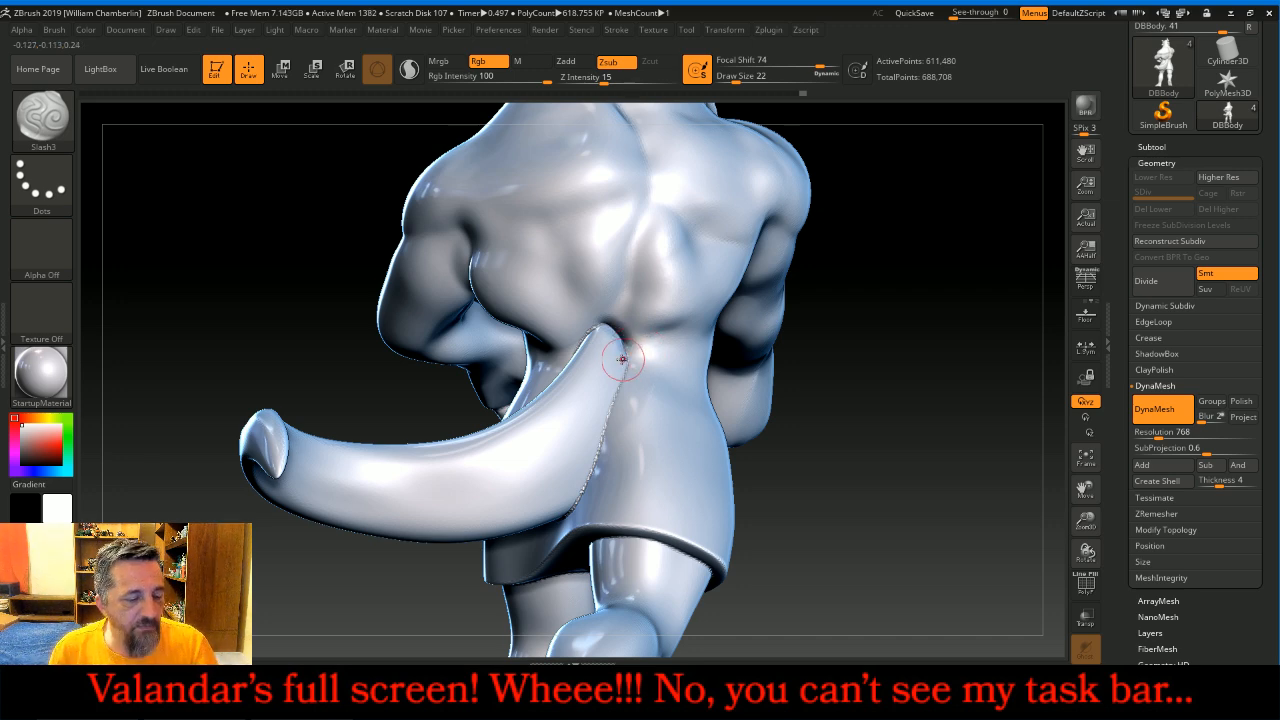
- Stroke a seam along the upper edge of the tail base with the seam_16 brush at draw size 56 and Z intensity 18
click(45, 118)
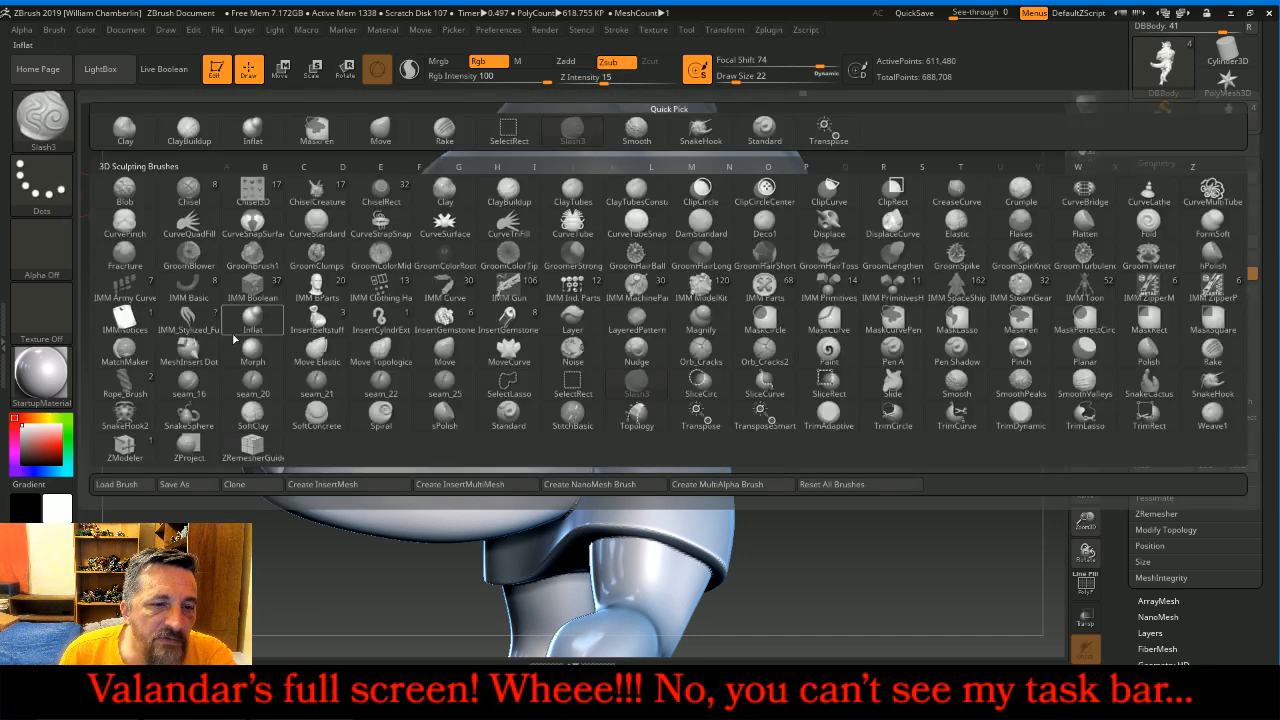
click(190, 382)
drag(597, 79, 607, 79)
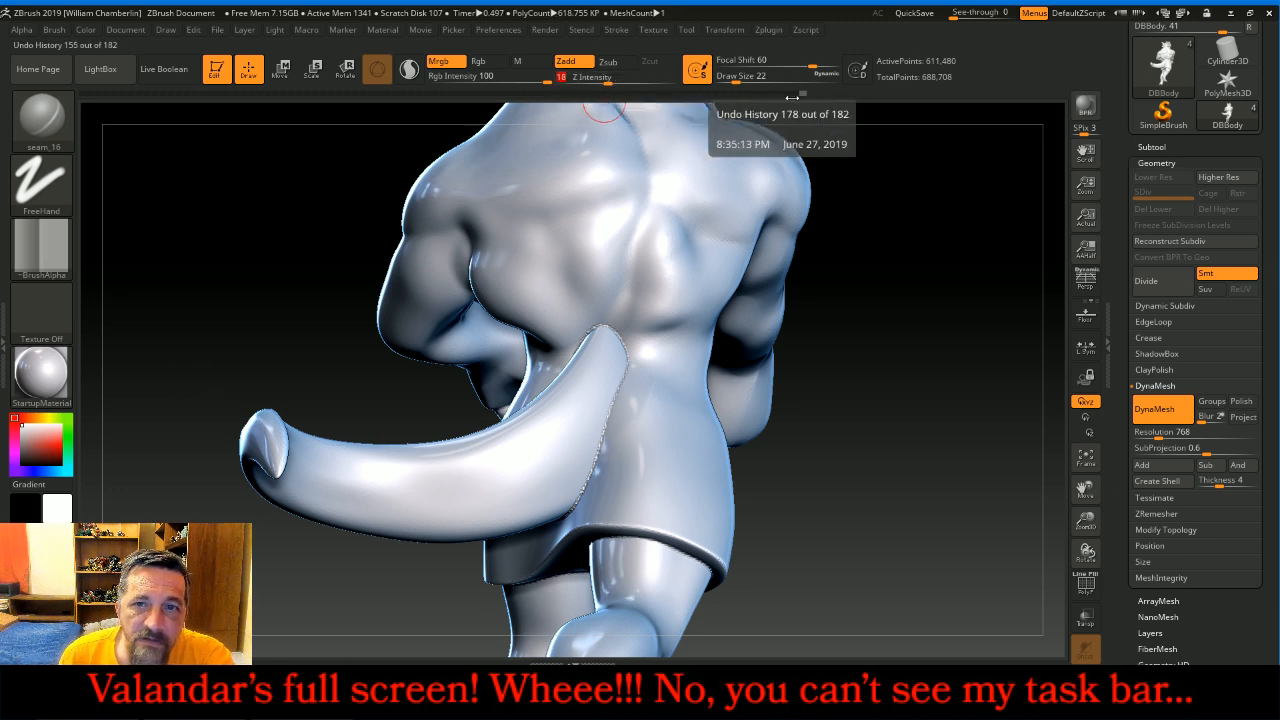
drag(736, 80, 746, 80)
drag(747, 81, 745, 81)
mouse_move(861, 294)
mouse_down()
mouse_move(948, 357)
mouse_move(930, 366)
mouse_up()
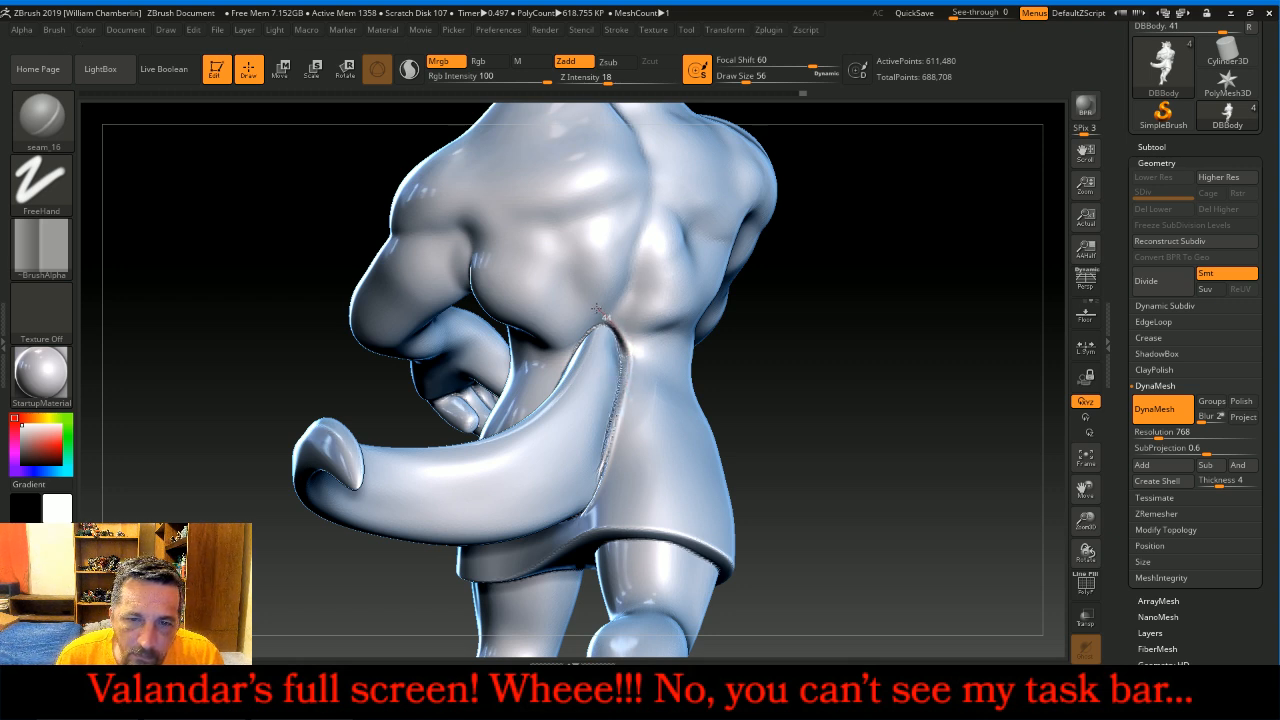
mouse_move(850, 353)
mouse_down()
mouse_move(890, 358)
mouse_move(864, 347)
mouse_up()
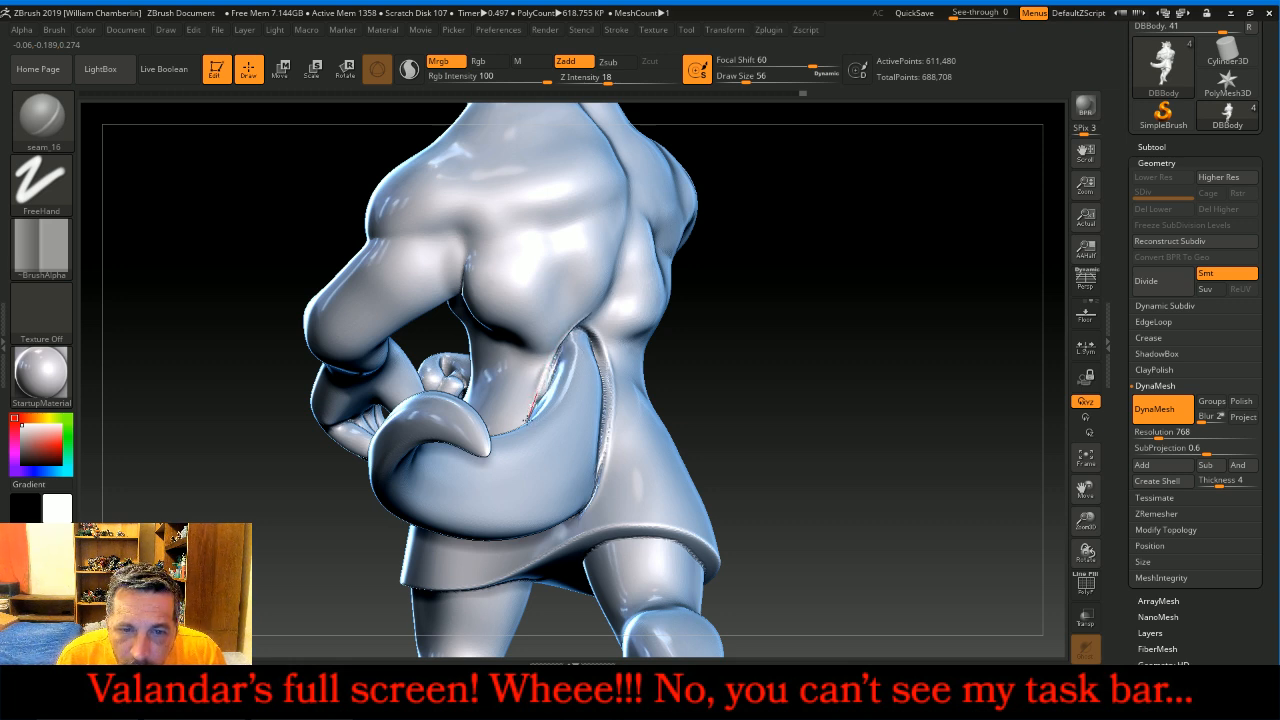
- Continue the seam down the far side and underneath the tail base where it meets the tunic
drag(858, 330, 888, 311)
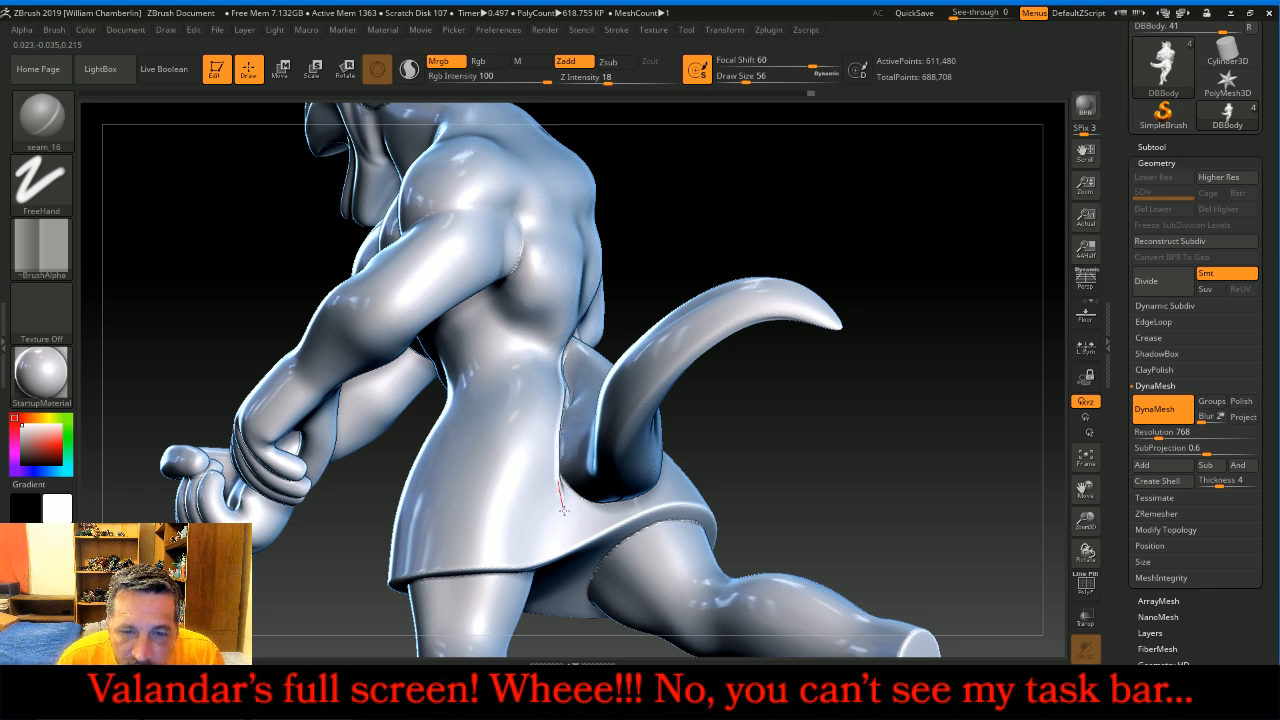
drag(595, 519, 664, 496)
drag(915, 425, 831, 429)
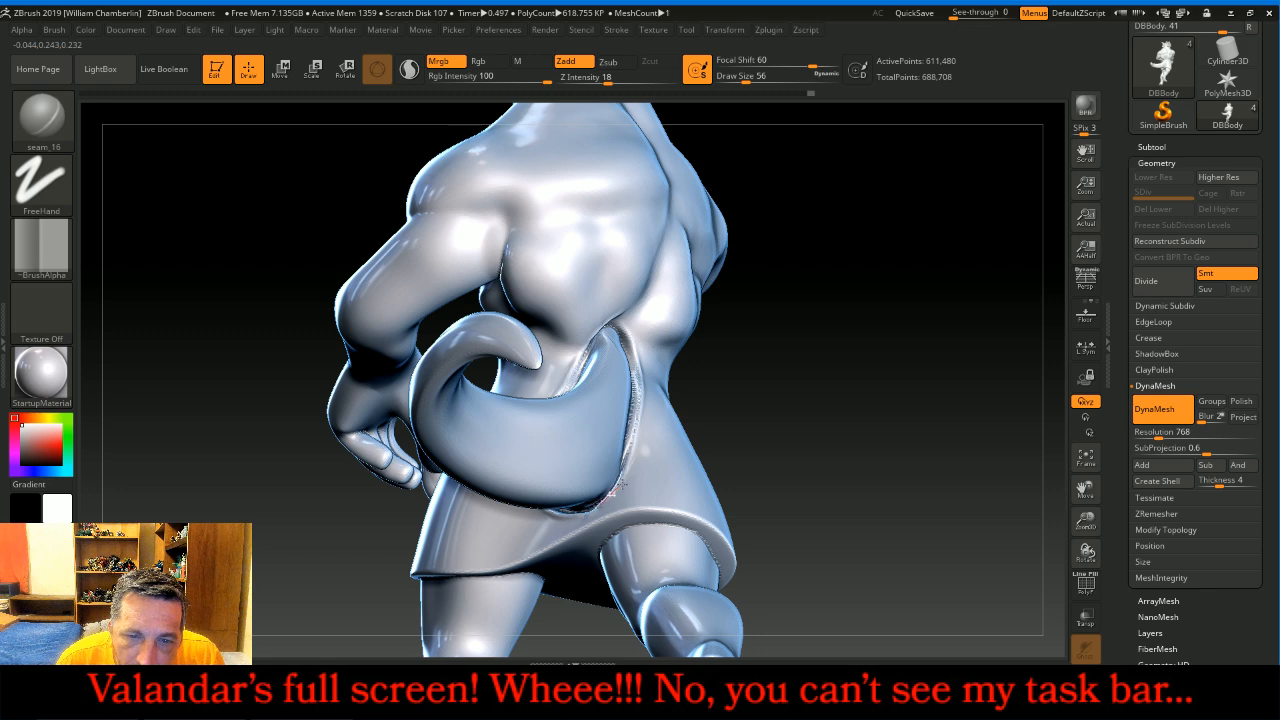
mouse_move(850, 300)
mouse_down()
mouse_move(905, 342)
mouse_move(851, 336)
mouse_move(877, 323)
mouse_move(902, 256)
mouse_move(840, 323)
mouse_up()
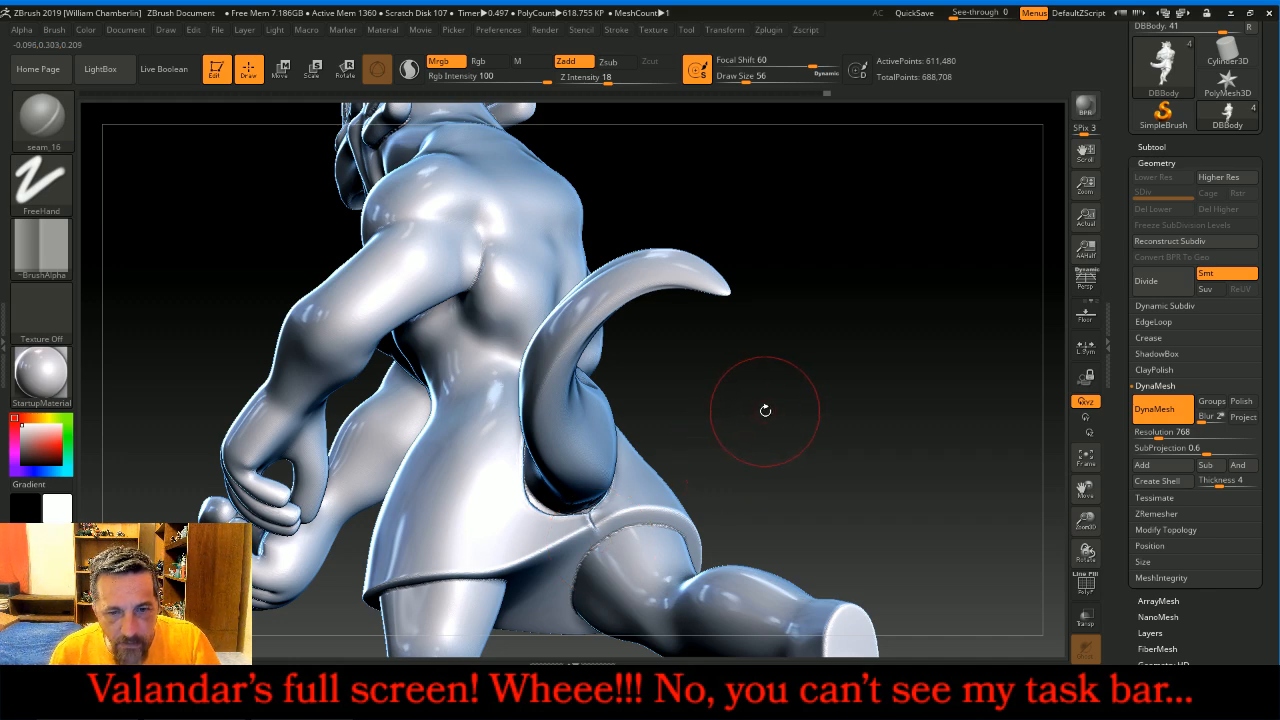
drag(811, 366, 1000, 336)
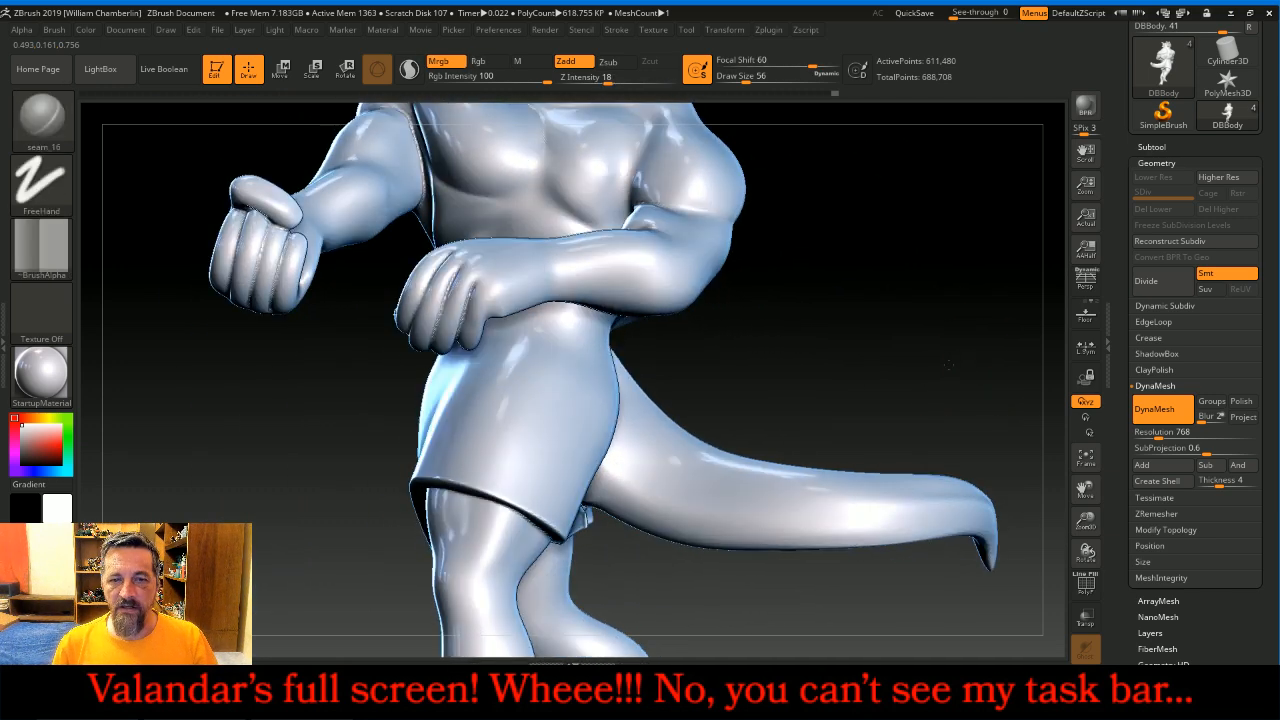
- Hide the polygroups of the jaw, face and horn, keeping the head frills and body visible
click(1086, 458)
drag(966, 409, 967, 407)
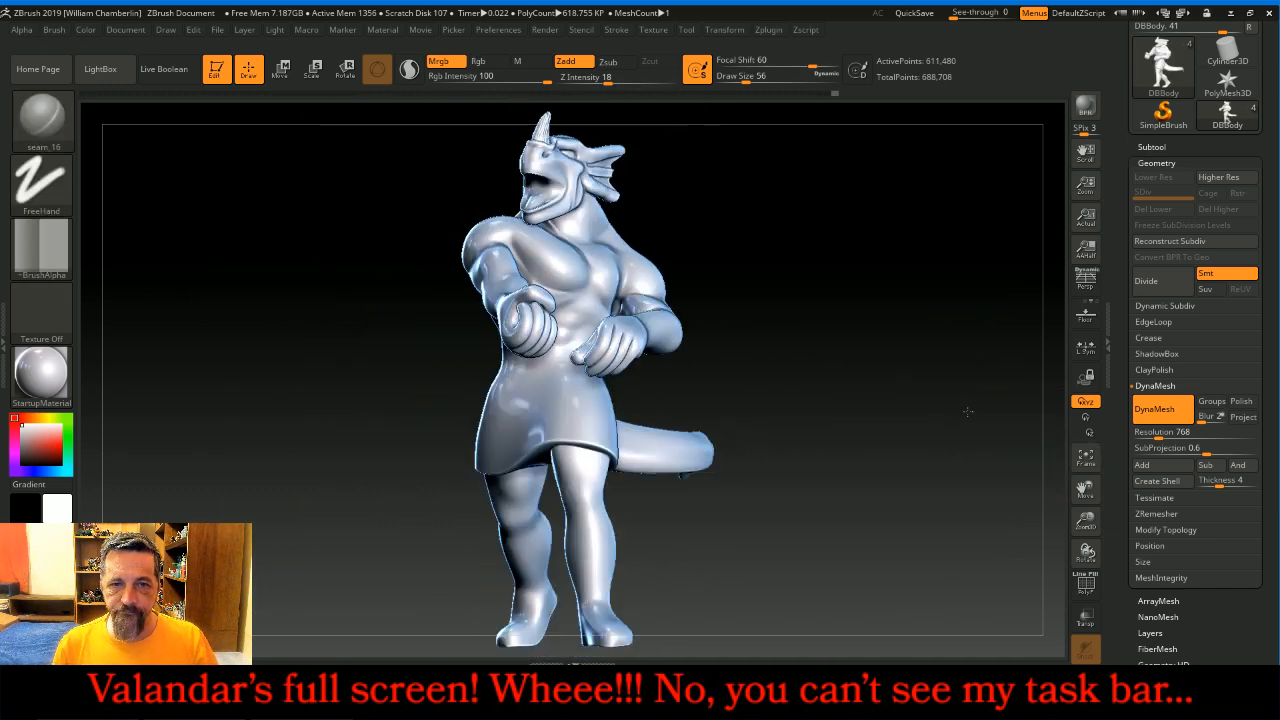
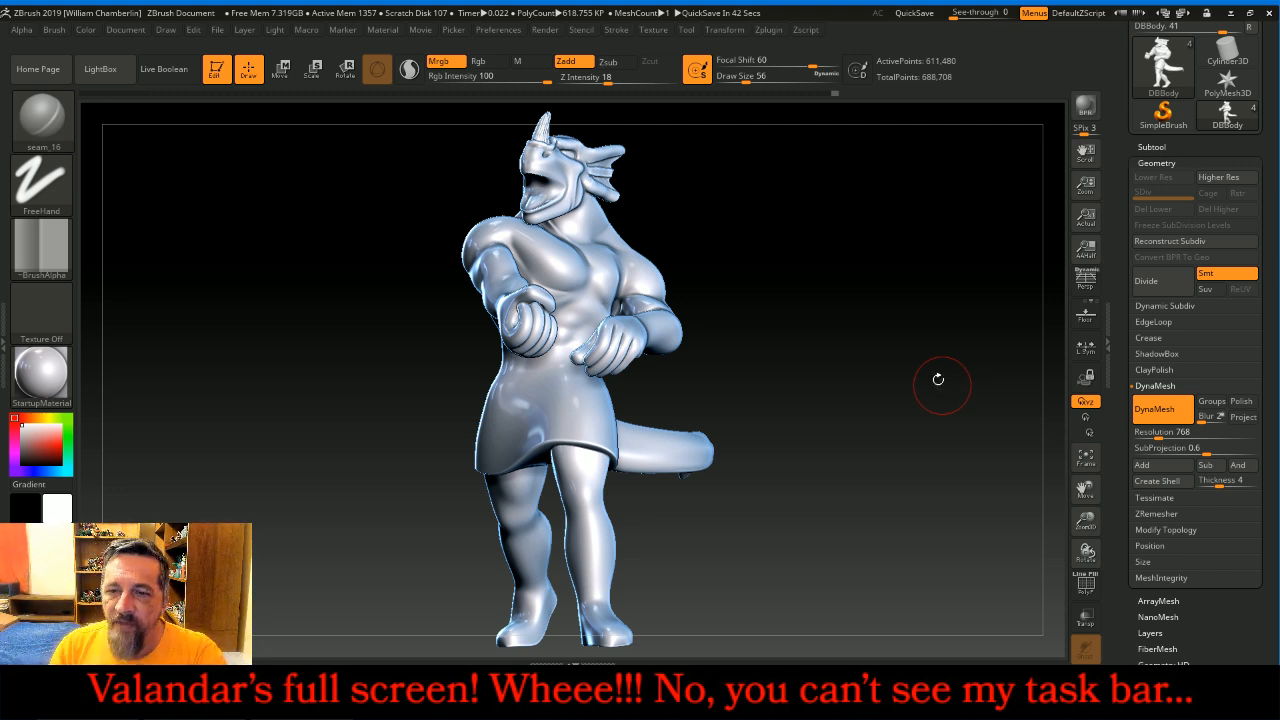
drag(1085, 520, 1078, 636)
drag(1006, 480, 988, 490)
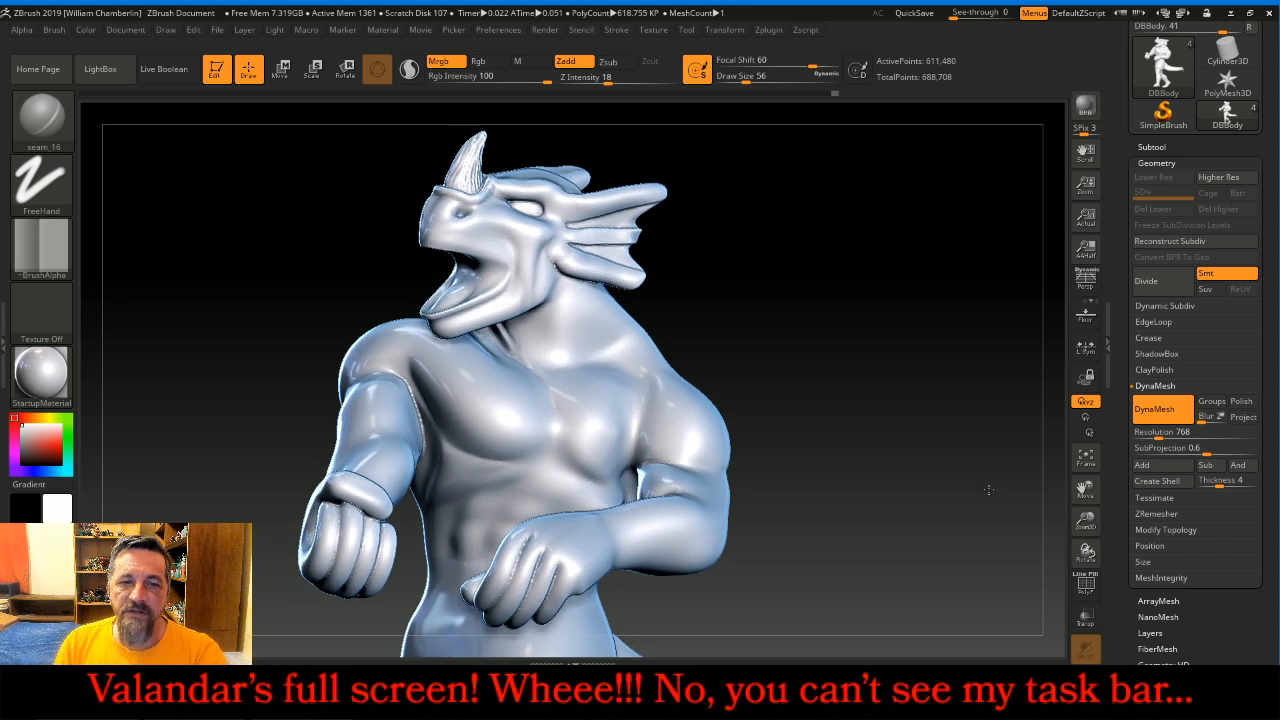
ctrl+shift+click(460, 320)
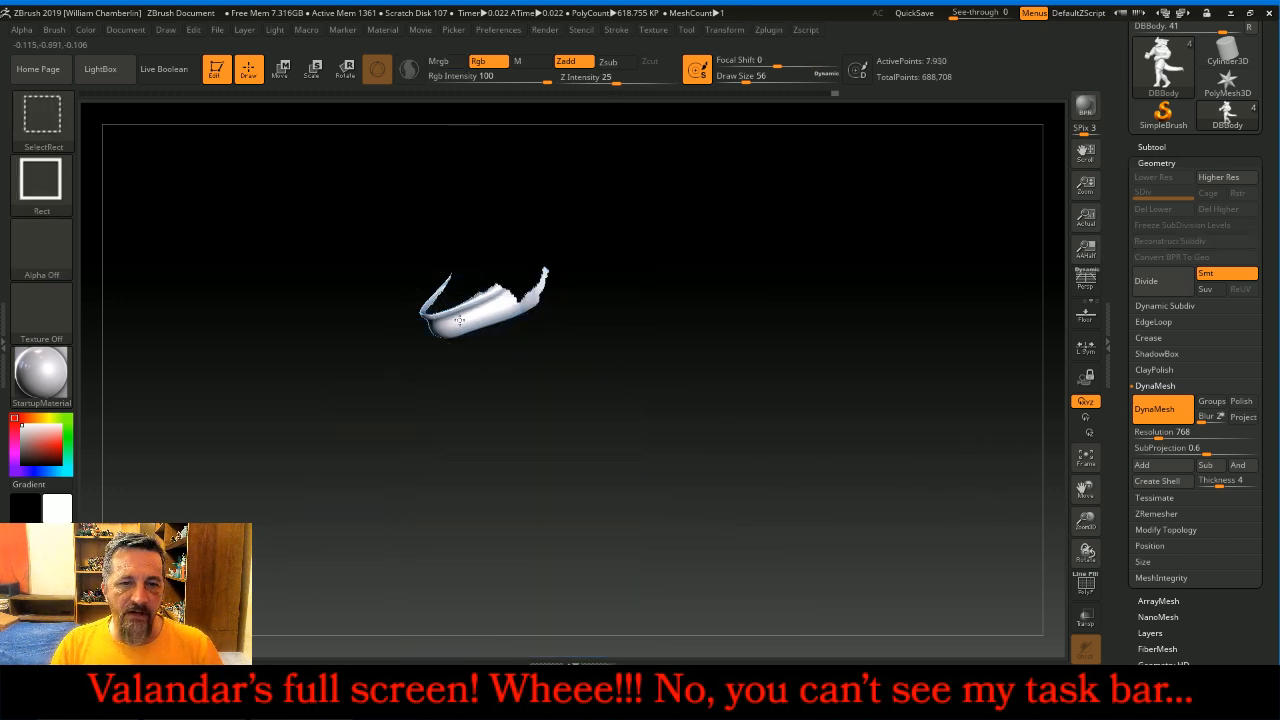
ctrl+shift+click(460, 320)
ctrl+shift+click(446, 290)
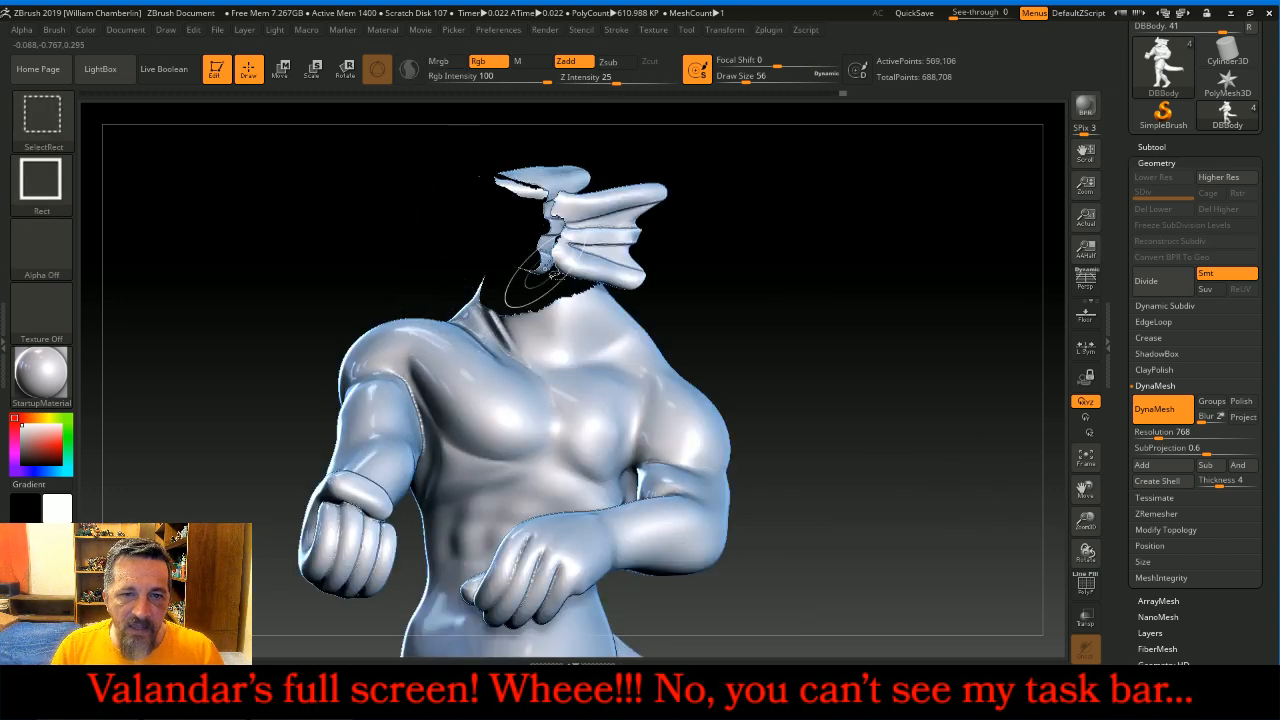
ctrl+shift+click(552, 248)
drag(845, 310, 832, 316)
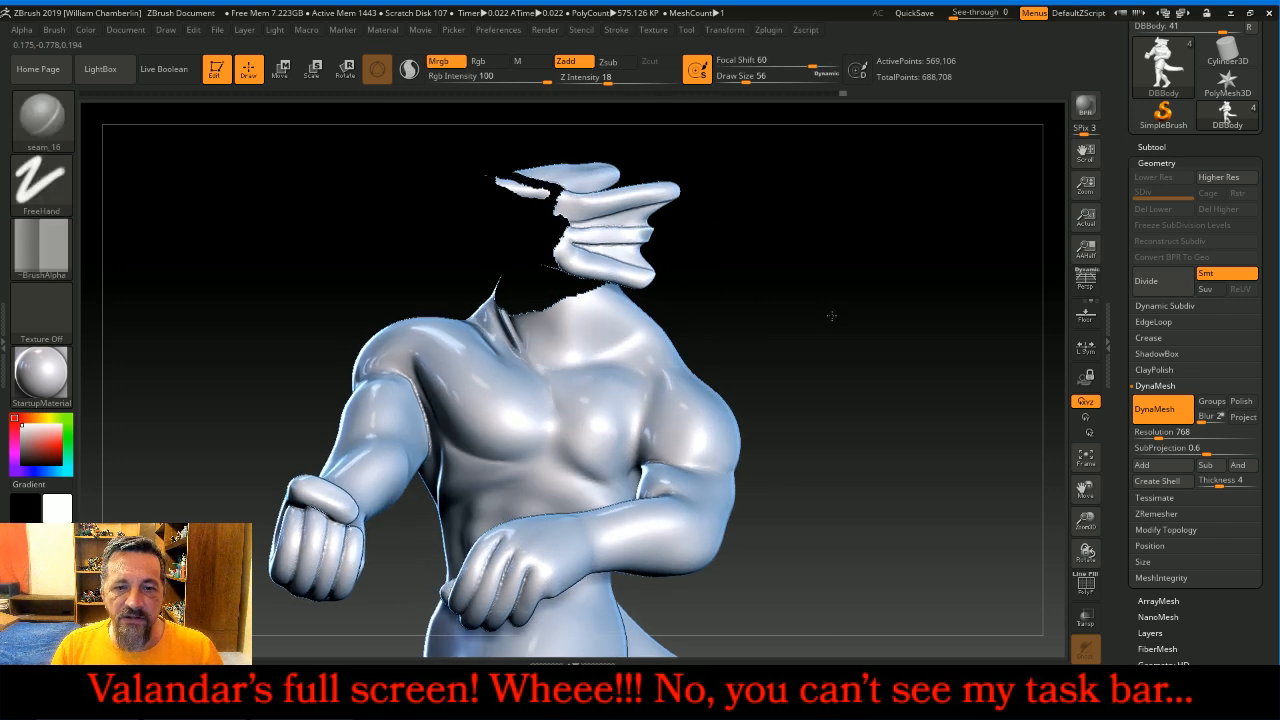
- Hide the polygroups of the forearm and hand held across the waist
ctrl+shift+click(640, 540)
ctrl+shift+click(533, 560)
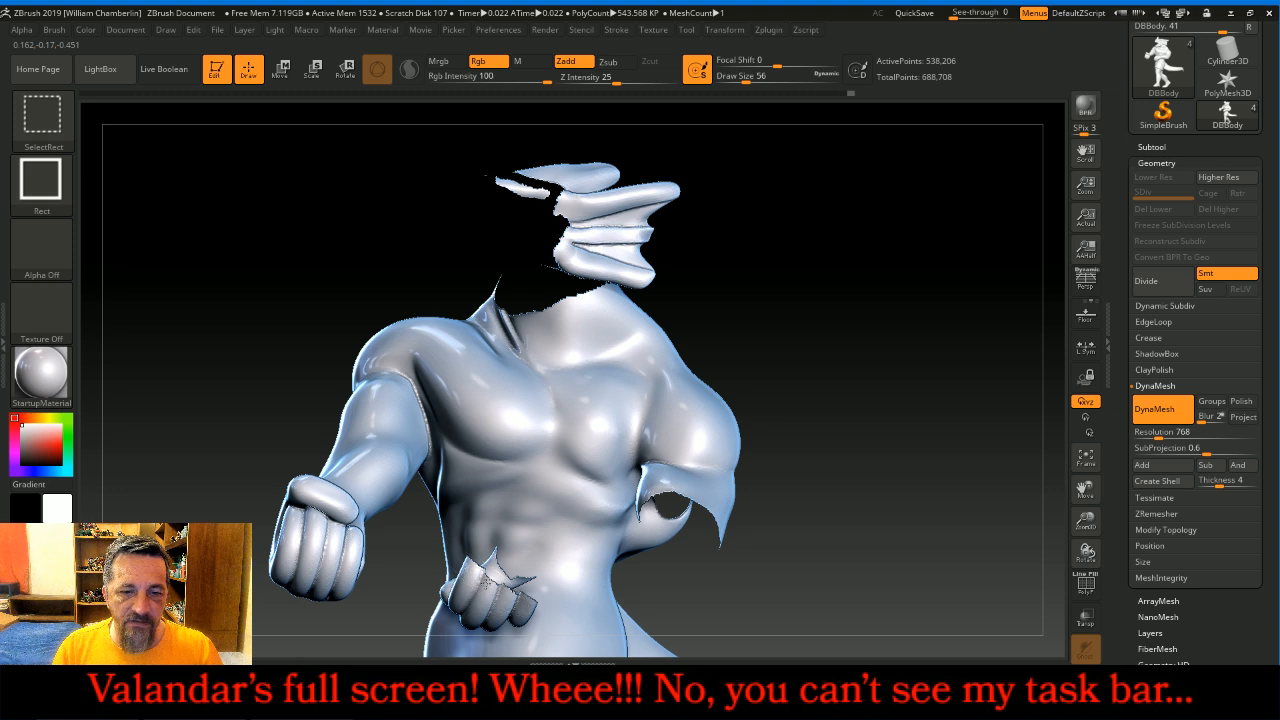
ctrl+shift+click(462, 596)
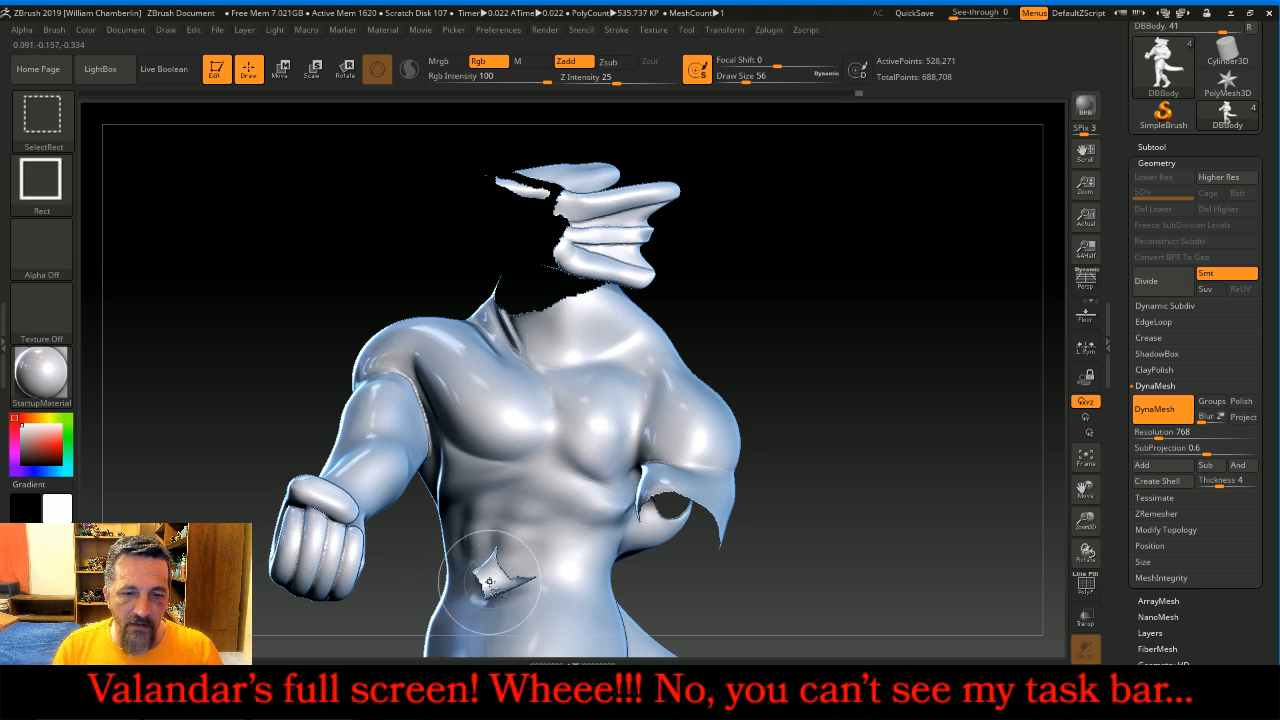
ctrl+shift+click(493, 588)
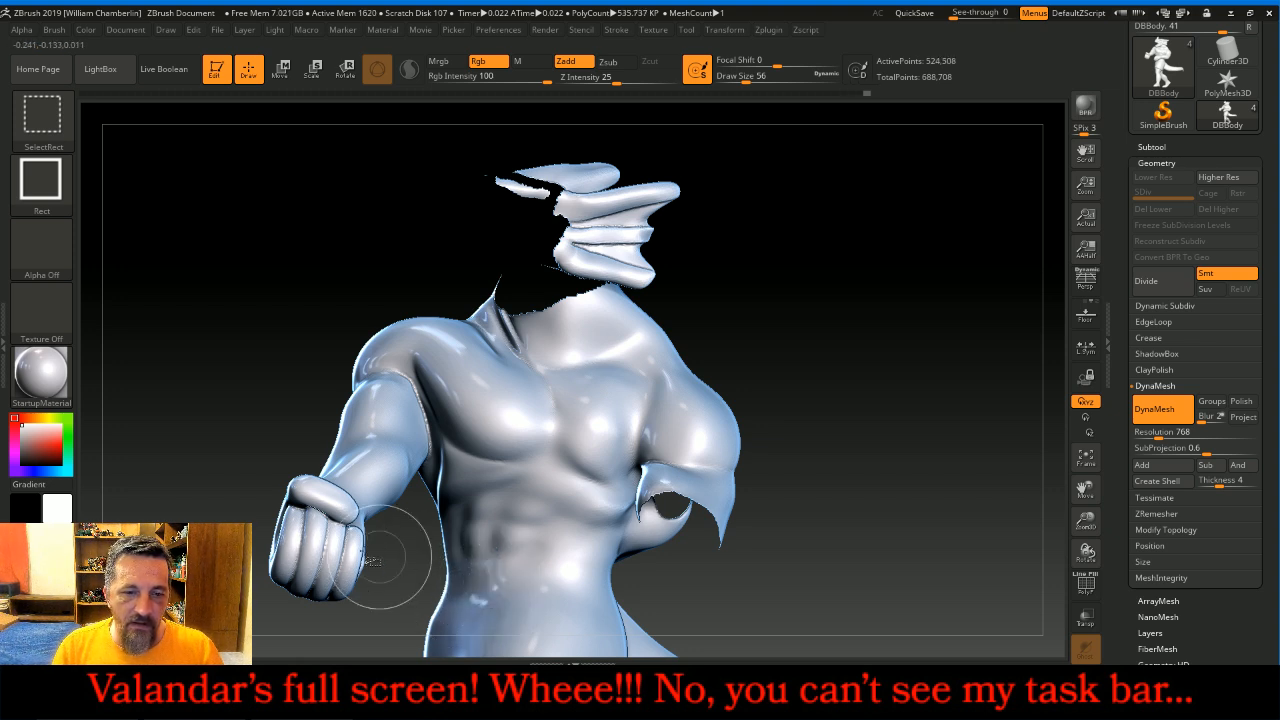
- Hide the polygroups of the outstretched arm's fist and forearm
ctrl+shift+click(296, 512)
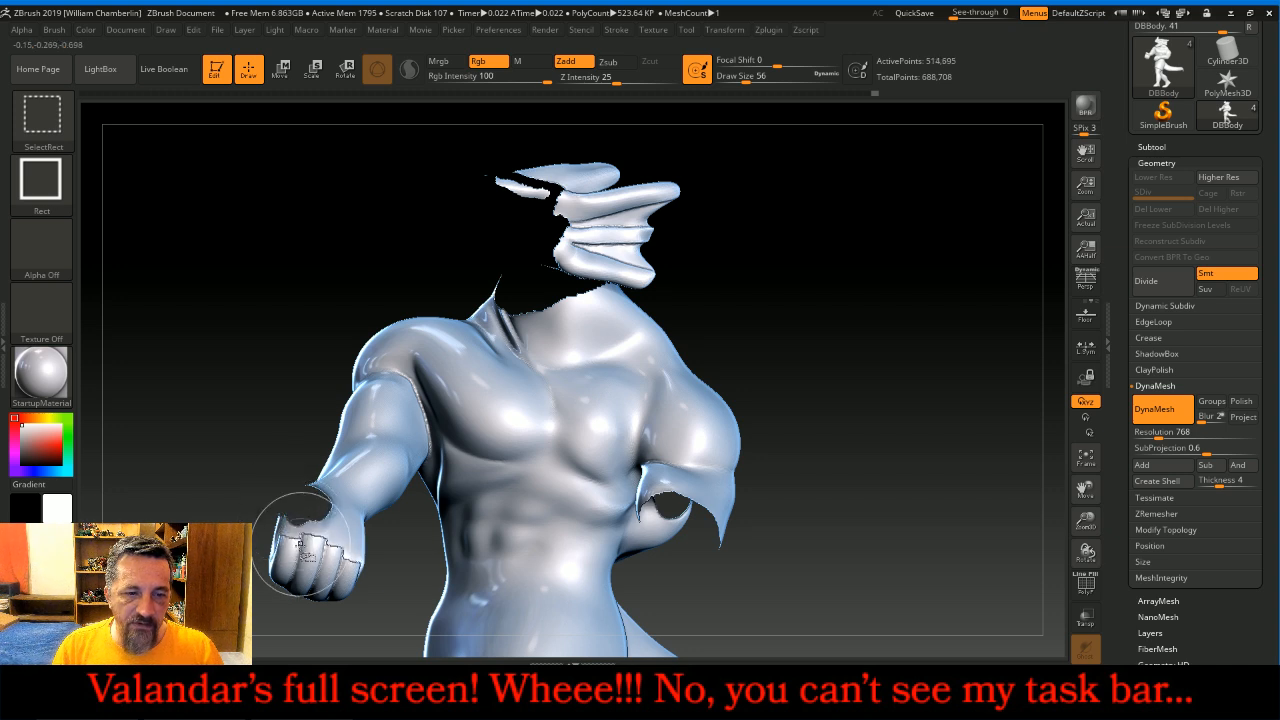
ctrl+shift+click(331, 556)
ctrl+shift+click(334, 545)
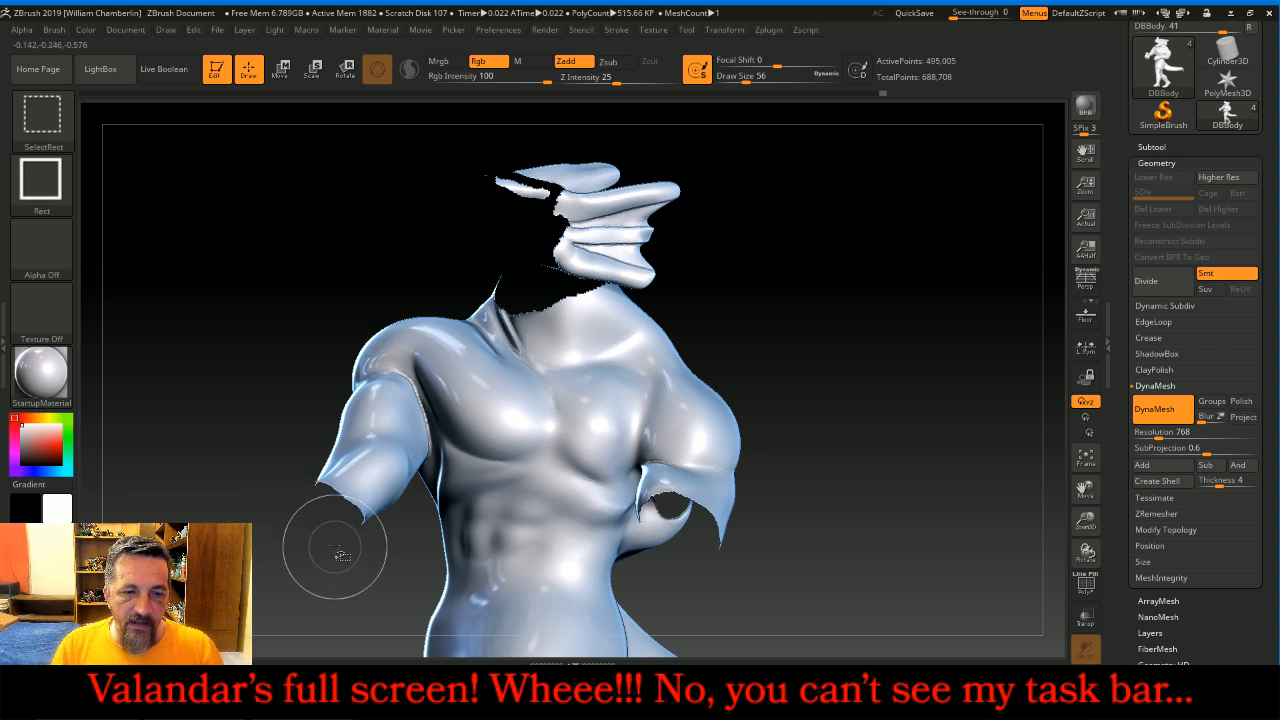
ctrl+shift+click(350, 495)
drag(932, 406, 1062, 482)
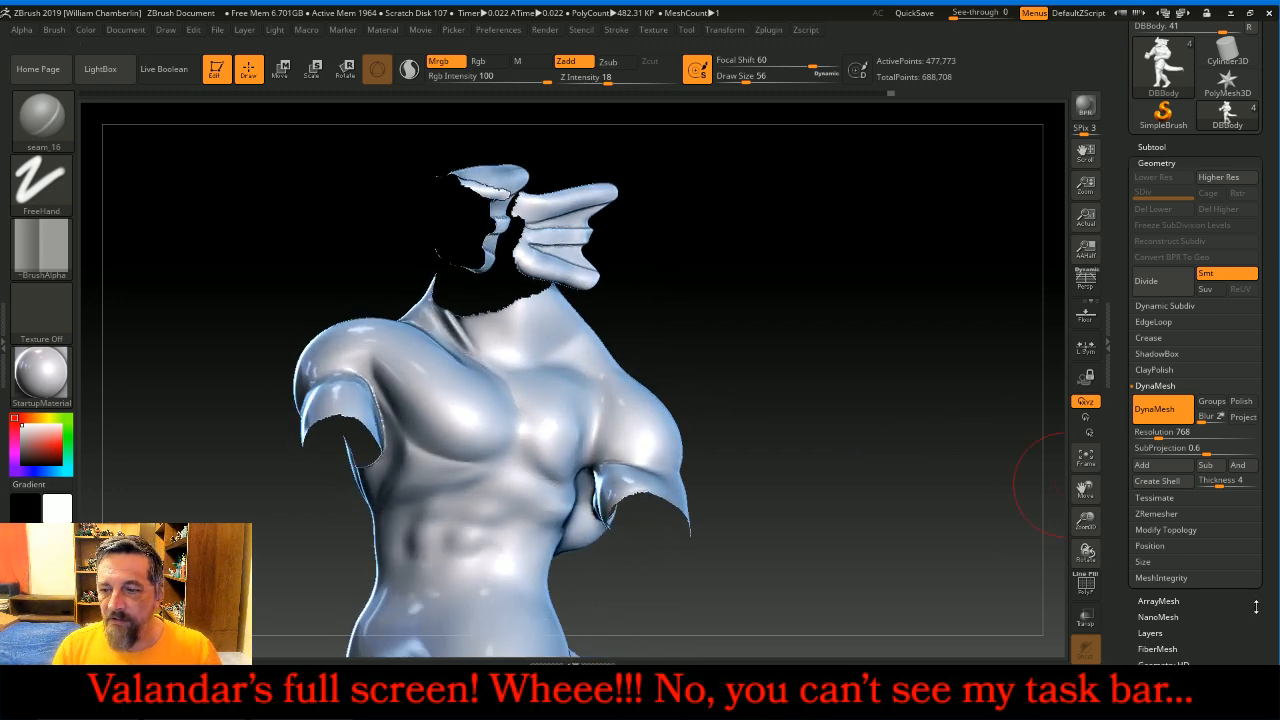
- Turn on double-sided display for DBBody so the inner surfaces of the cut-open arms and neck are shown
scroll(1252, 604, down, 5)
click(1168, 582)
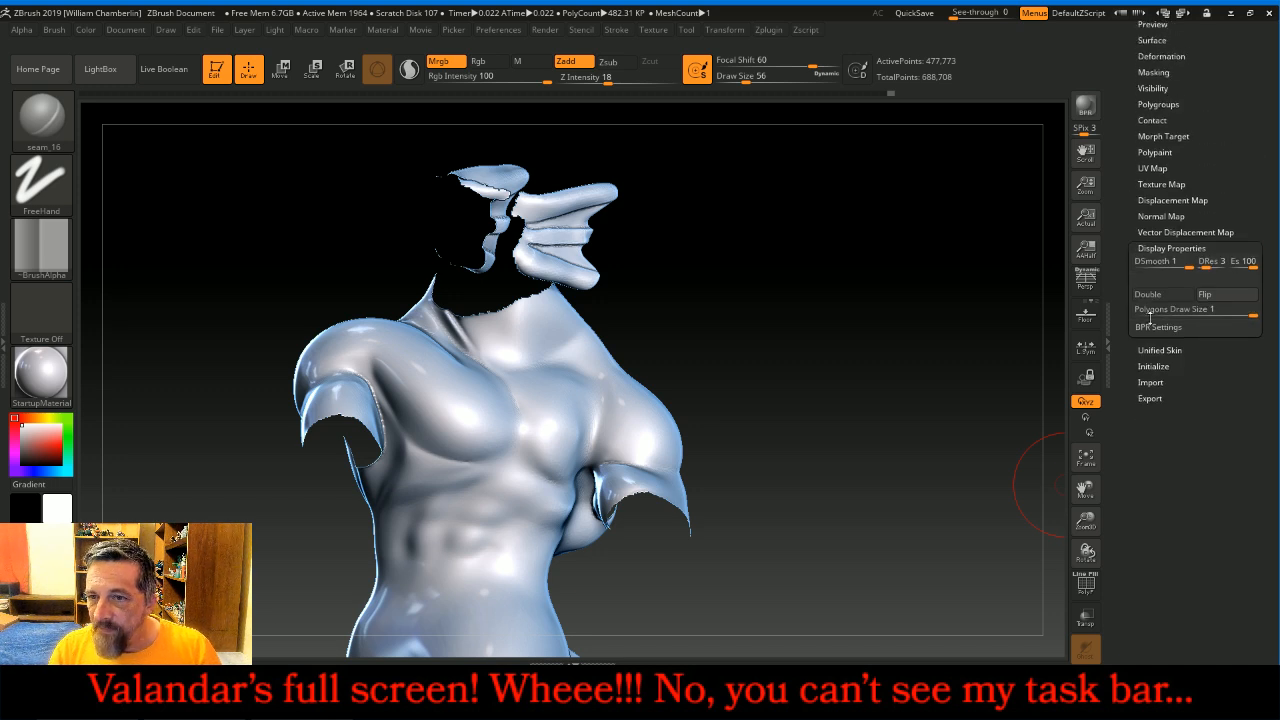
click(1148, 294)
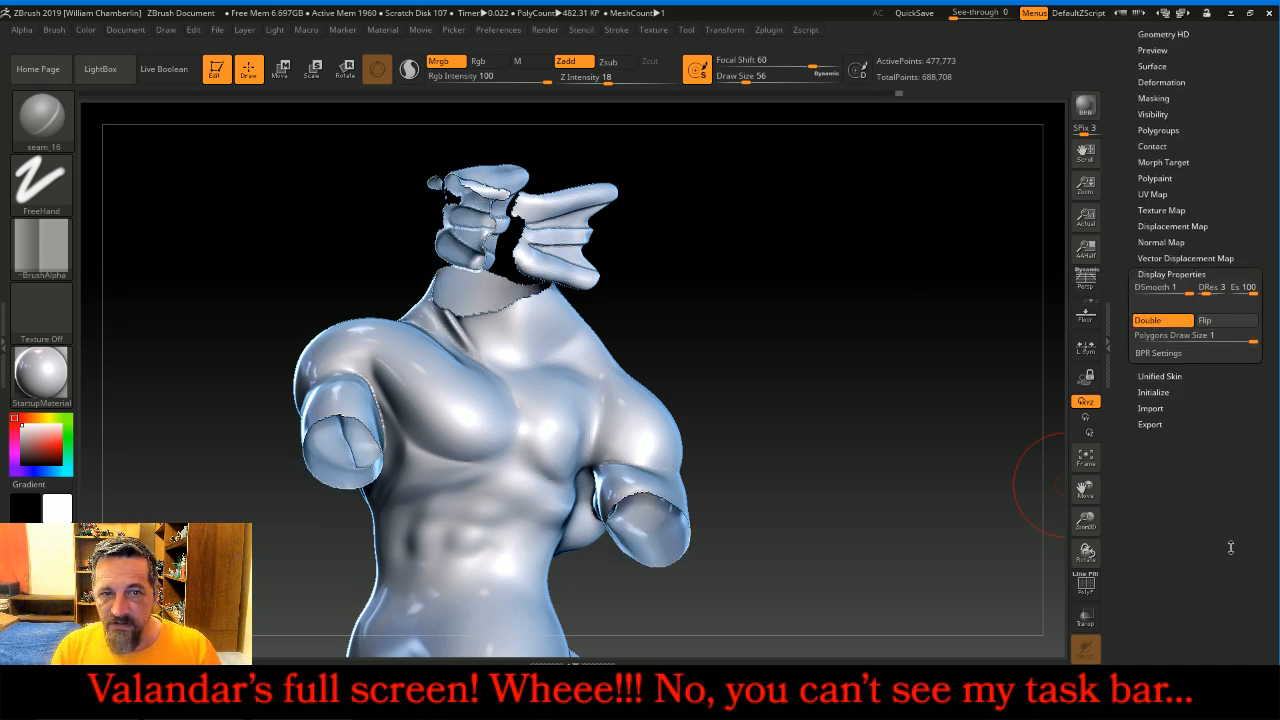
scroll(1233, 570, up, 3)
drag(985, 415, 920, 398)
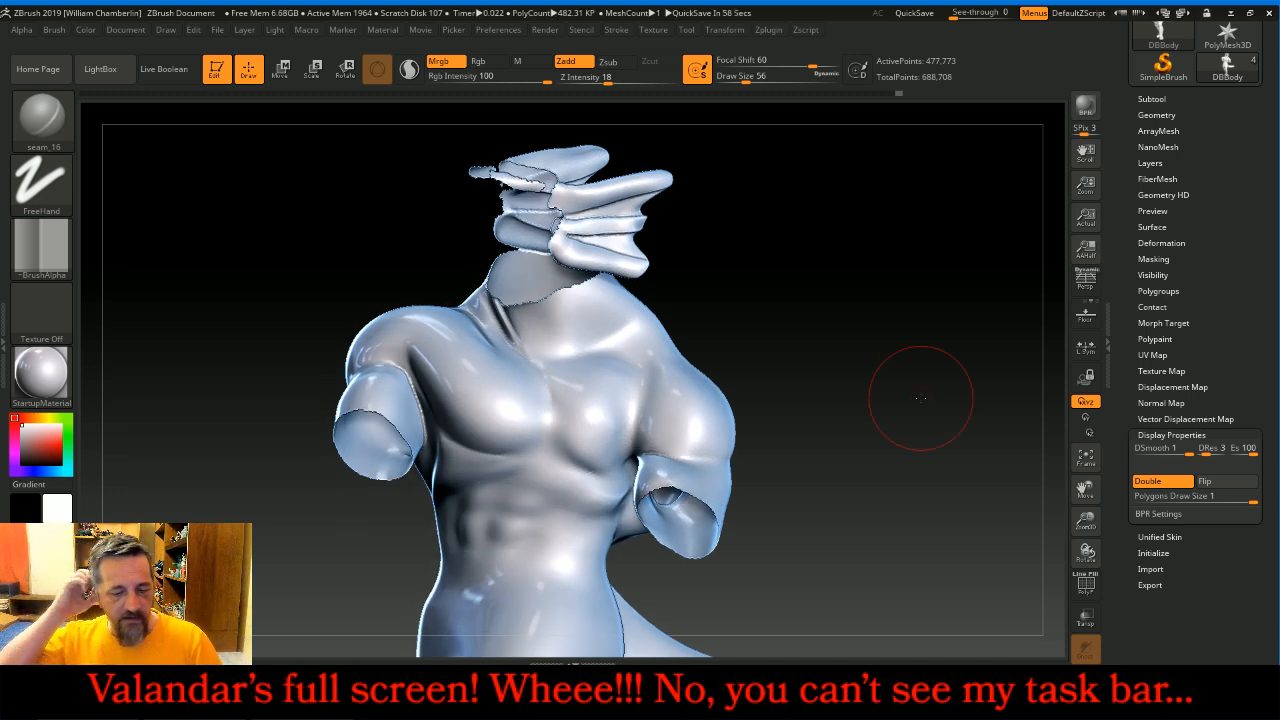
- Switch from the seam brush to the Standard brush and reduce the draw size to 24
key(bracketleft)
key(bracketleft)
key(bracketleft)
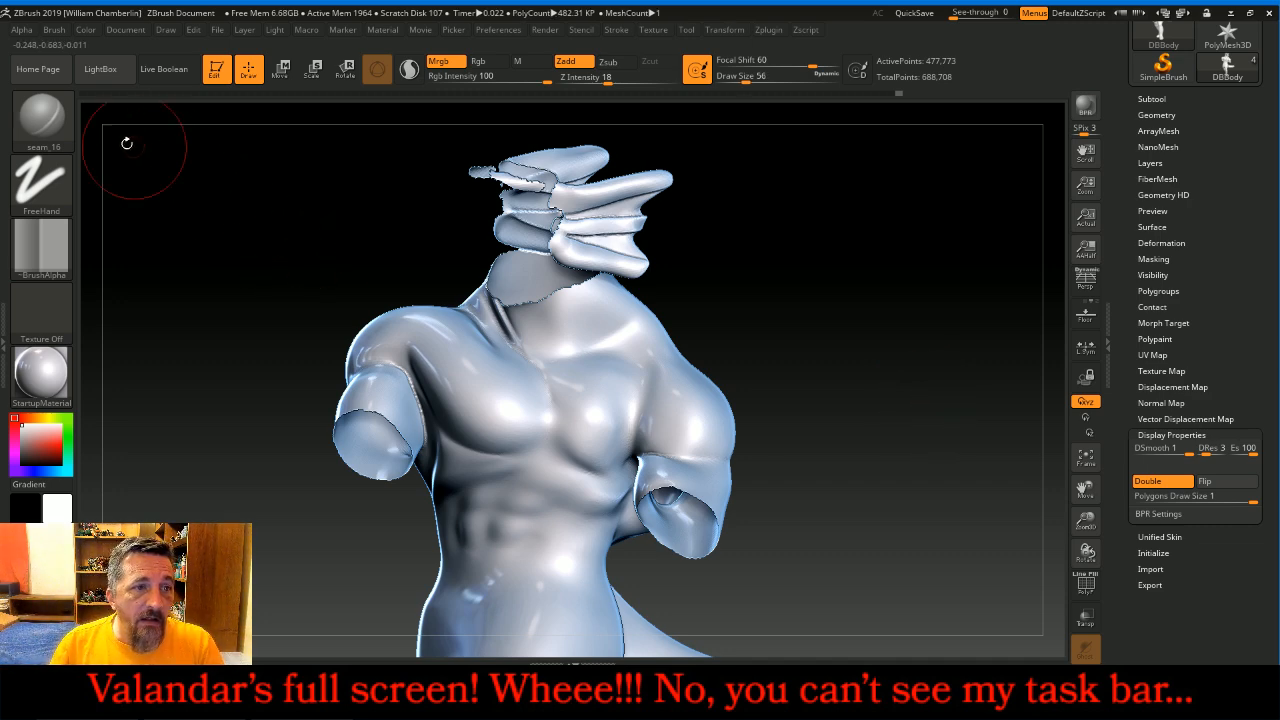
click(60, 128)
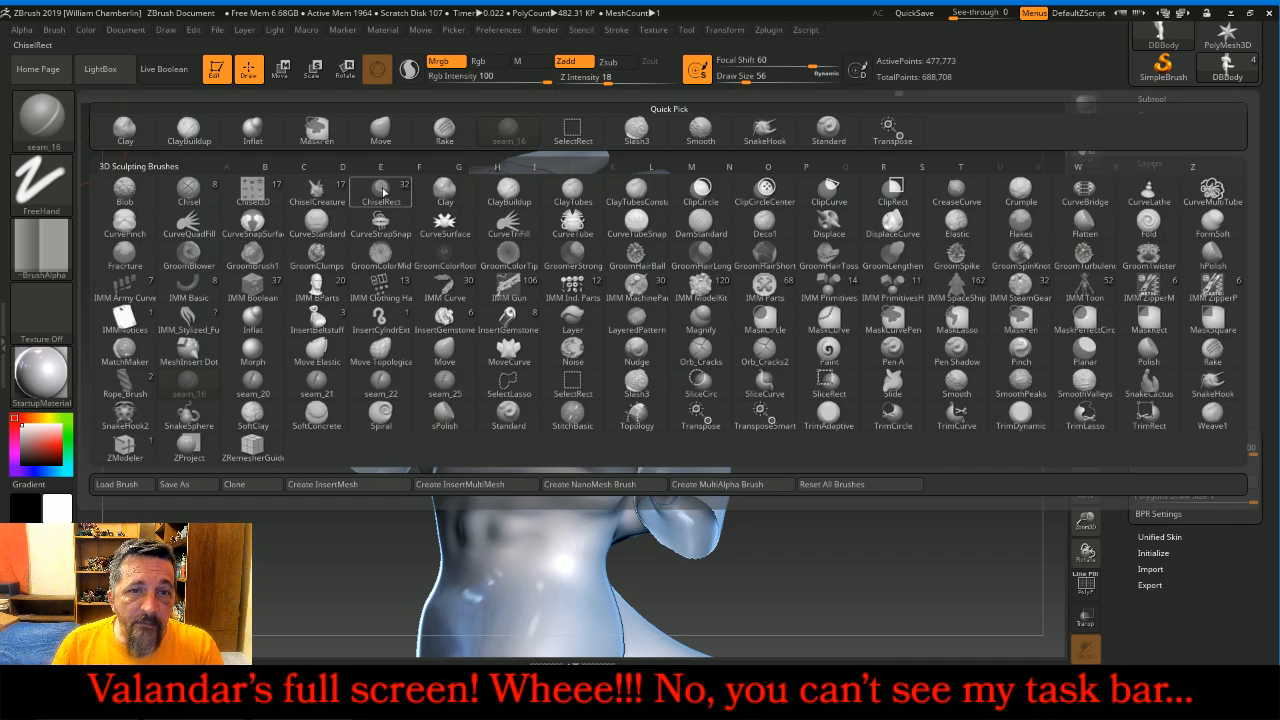
click(827, 129)
key(bracketleft)
key(bracketleft)
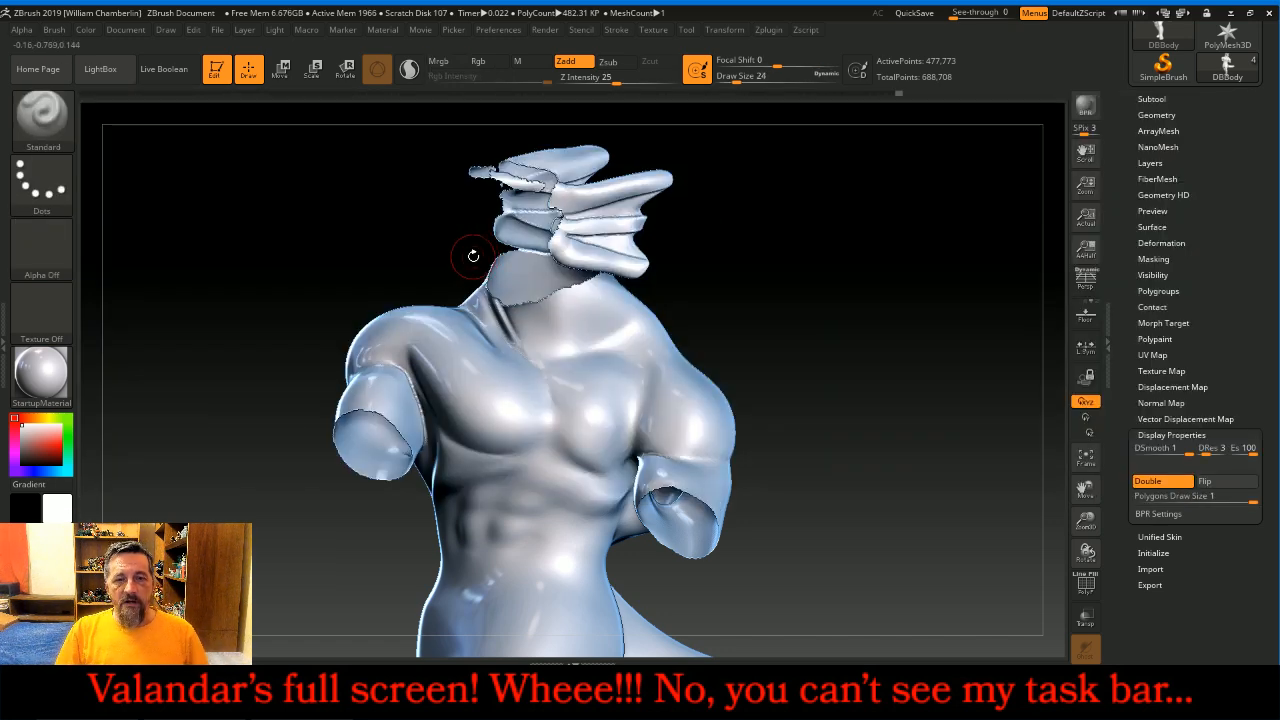
- Set the MaskPen's focal shift to -100 and mask a shirt neckline across the upper chest and over both shoulders
drag(914, 280, 725, 344)
key(ctrl)
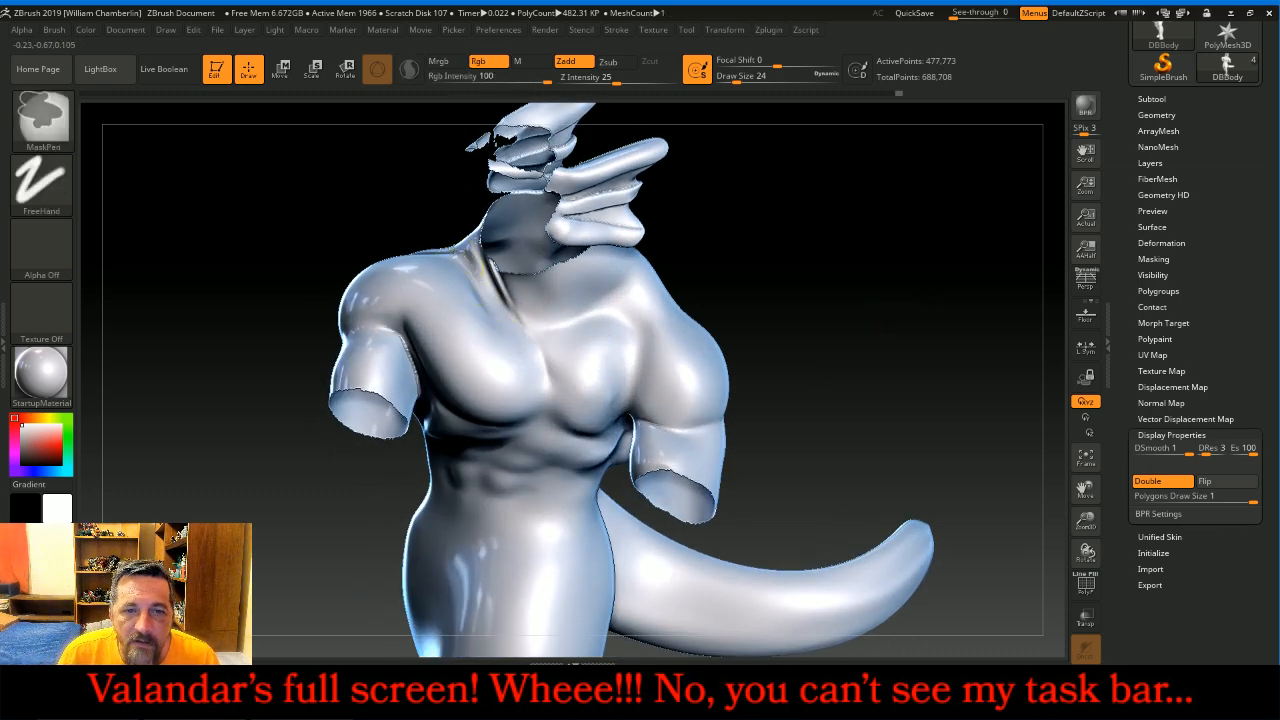
drag(772, 62, 704, 63)
mouse_move(438, 252)
ctrl+mouse_down()
mouse_move(482, 322)
mouse_move(564, 350)
mouse_move(608, 337)
mouse_move(664, 270)
ctrl+mouse_up()
mouse_move(897, 299)
mouse_down()
mouse_move(697, 289)
mouse_move(704, 322)
mouse_move(624, 369)
mouse_up()
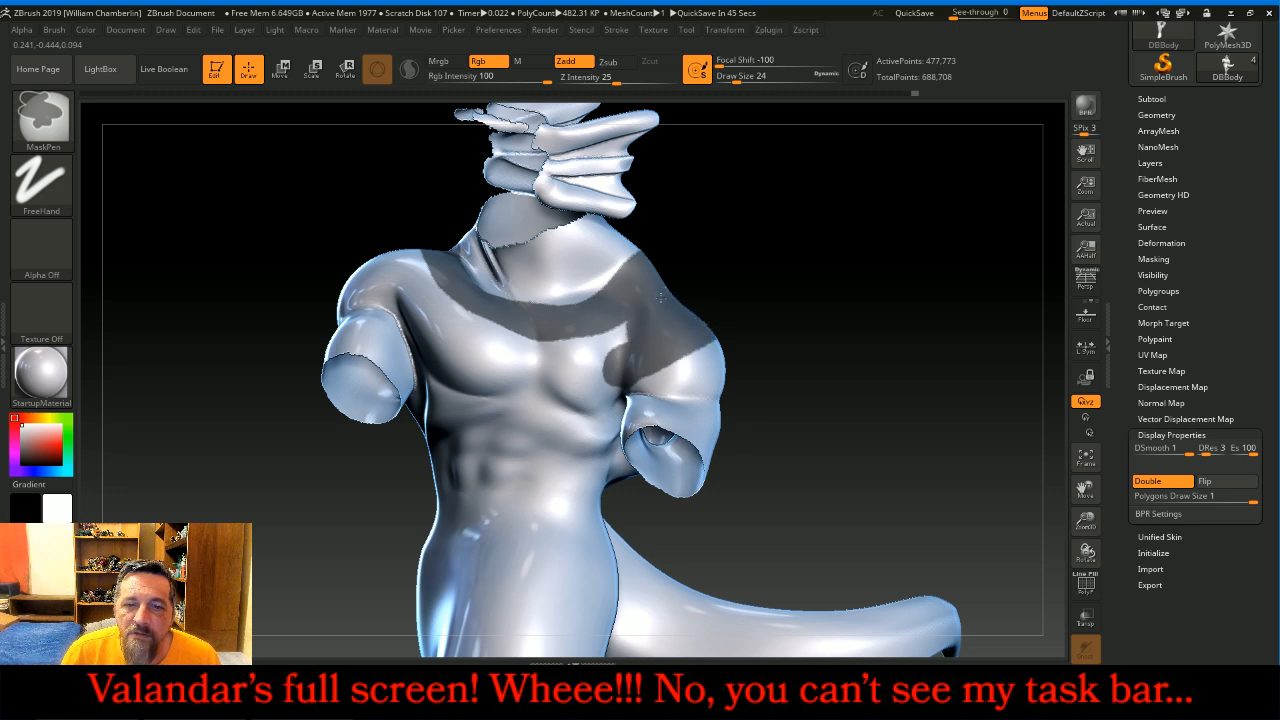
drag(706, 305, 777, 277)
mouse_move(345, 238)
ctrl+mouse_down()
mouse_move(398, 280)
mouse_move(420, 252)
mouse_move(404, 243)
ctrl+mouse_up()
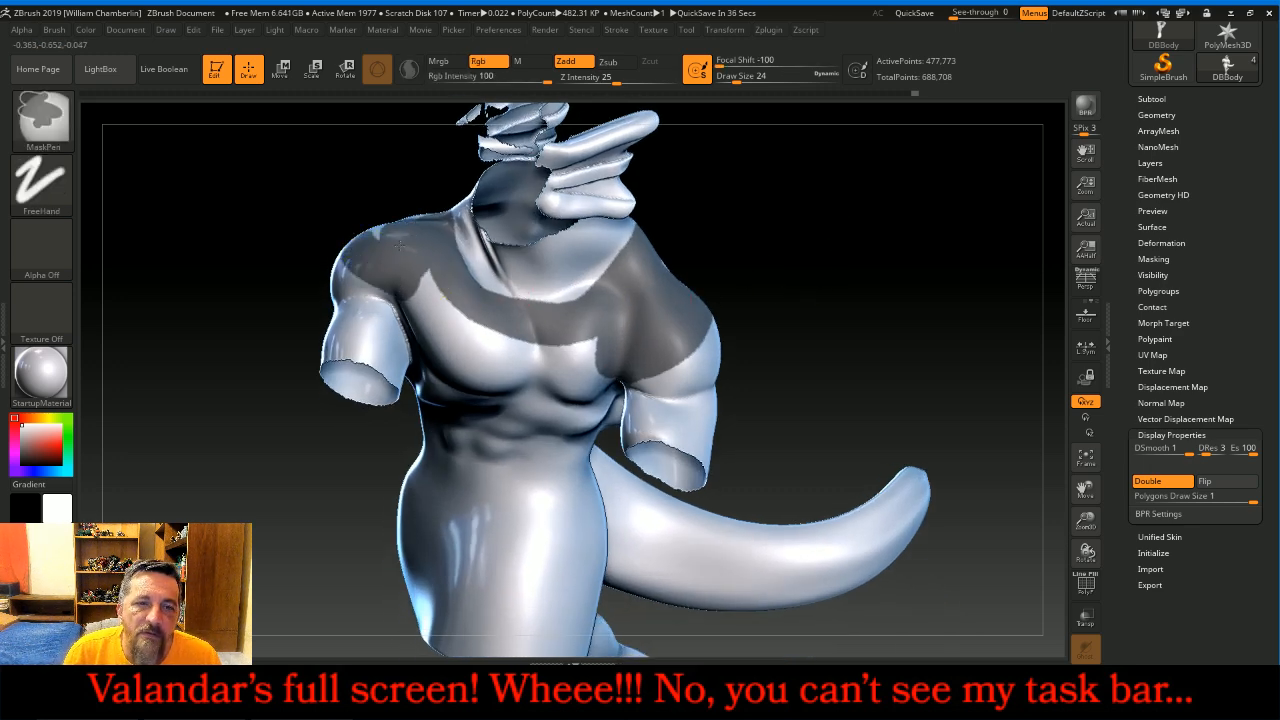
mouse_move(817, 311)
mouse_down()
mouse_move(857, 280)
mouse_move(886, 309)
mouse_move(828, 299)
mouse_up()
- Continue the neckline mask across the upper back to join the masked areas on both shoulders
mouse_move(986, 475)
mouse_down()
mouse_move(897, 437)
mouse_move(923, 517)
mouse_move(887, 483)
mouse_up()
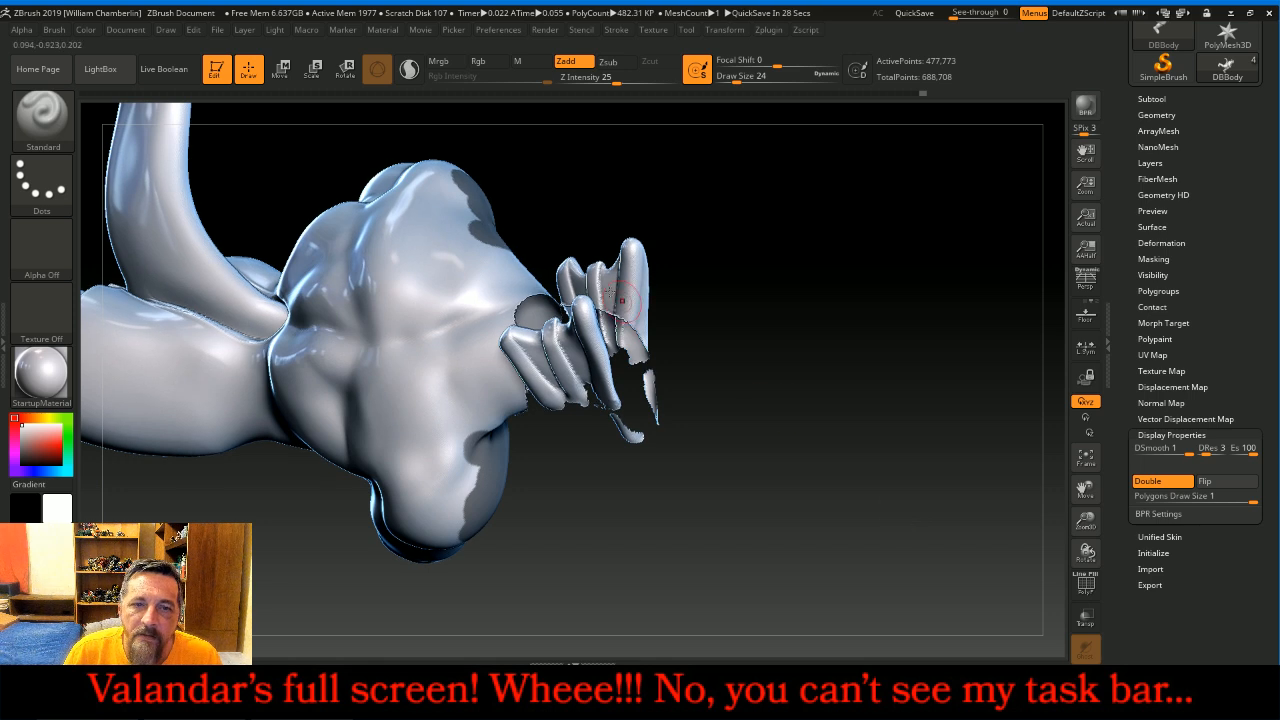
key(ctrl)
mouse_move(478, 237)
ctrl+mouse_down()
mouse_move(447, 320)
mouse_move(462, 428)
ctrl+mouse_up()
drag(560, 503, 615, 511)
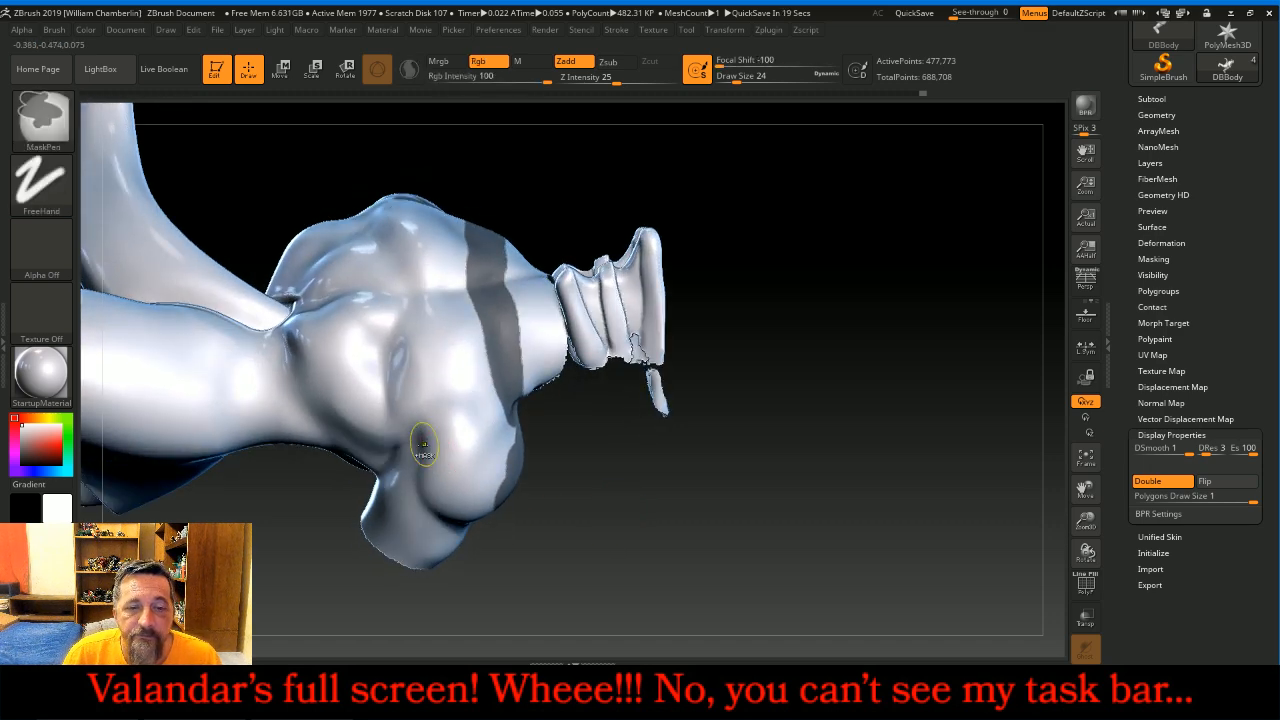
- Mask the armhole edge around the outstretched arm's shoulder, from the back through the armpit to the chest
ctrl+drag(410, 436, 522, 487)
mouse_move(627, 548)
mouse_down()
mouse_move(666, 534)
mouse_move(680, 466)
mouse_move(655, 454)
mouse_up()
key(ctrl)
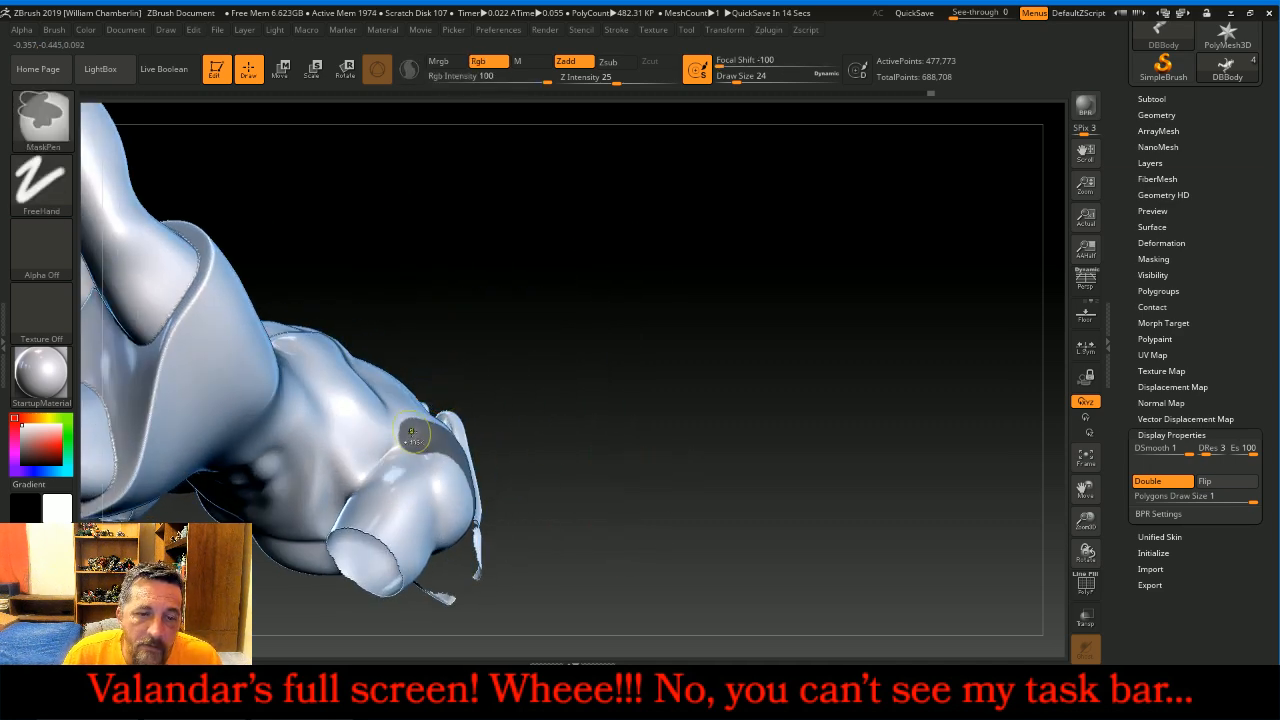
ctrl+drag(408, 430, 340, 472)
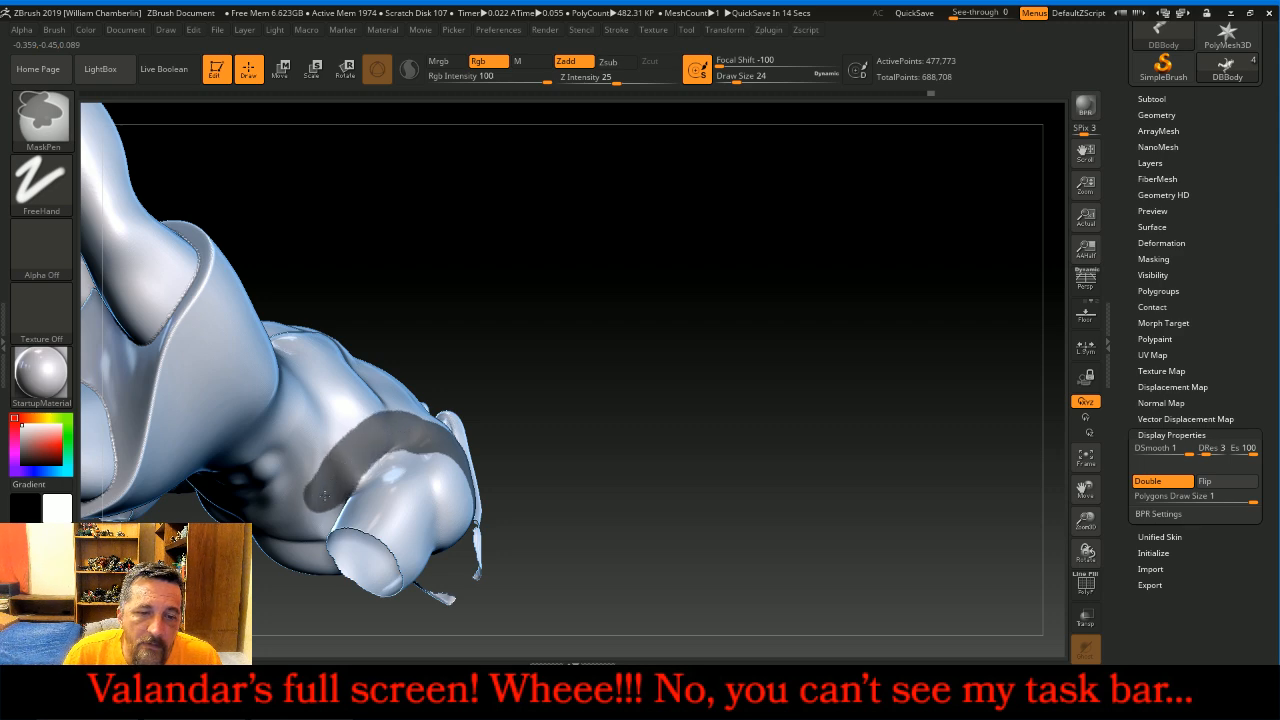
mouse_move(668, 369)
mouse_down()
mouse_move(669, 277)
mouse_move(690, 229)
mouse_move(485, 327)
mouse_up()
key(ctrl)
ctrl+drag(357, 401, 358, 456)
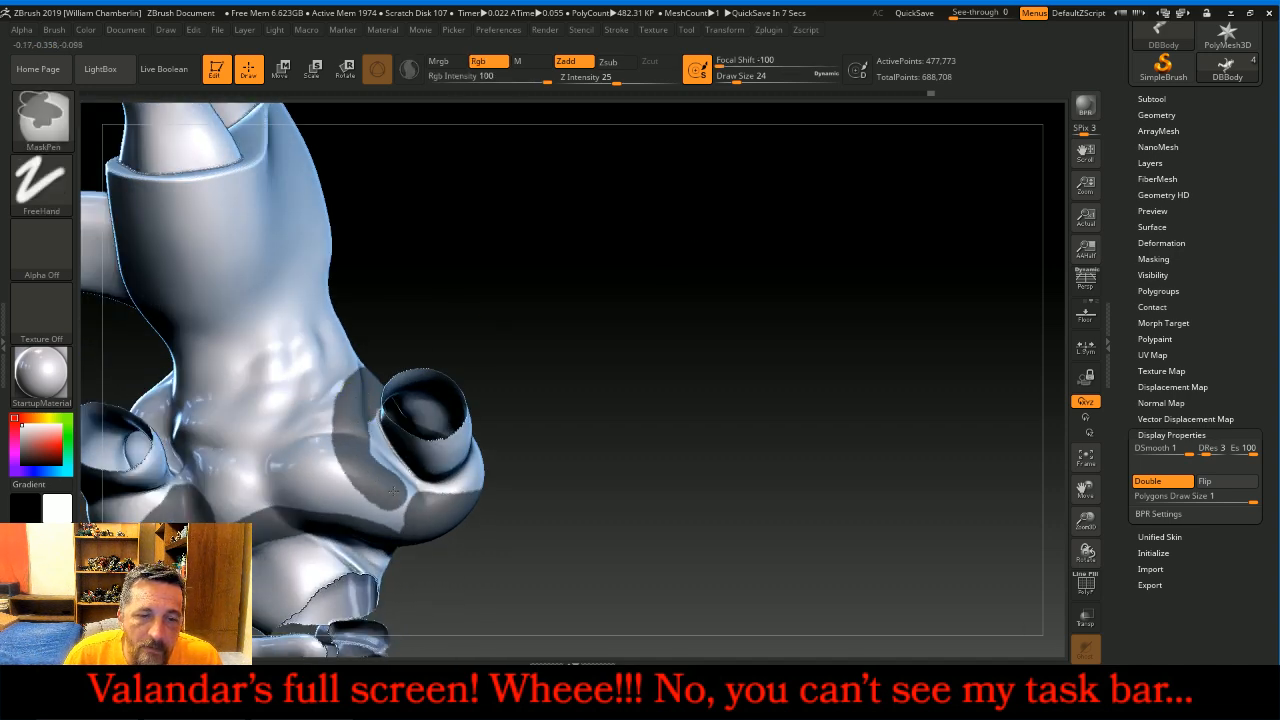
mouse_move(742, 358)
mouse_down()
mouse_move(769, 369)
mouse_move(767, 383)
mouse_move(703, 383)
mouse_up()
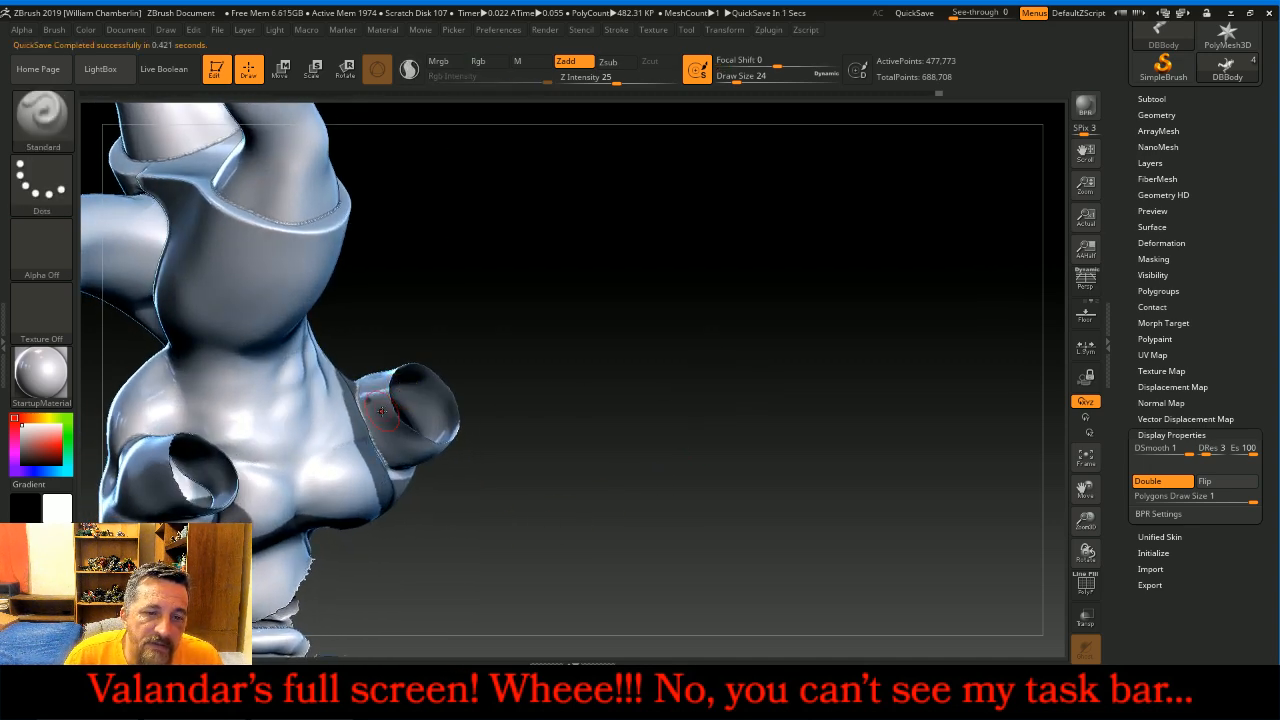
mouse_move(596, 411)
mouse_down()
mouse_move(608, 383)
mouse_move(591, 371)
mouse_up()
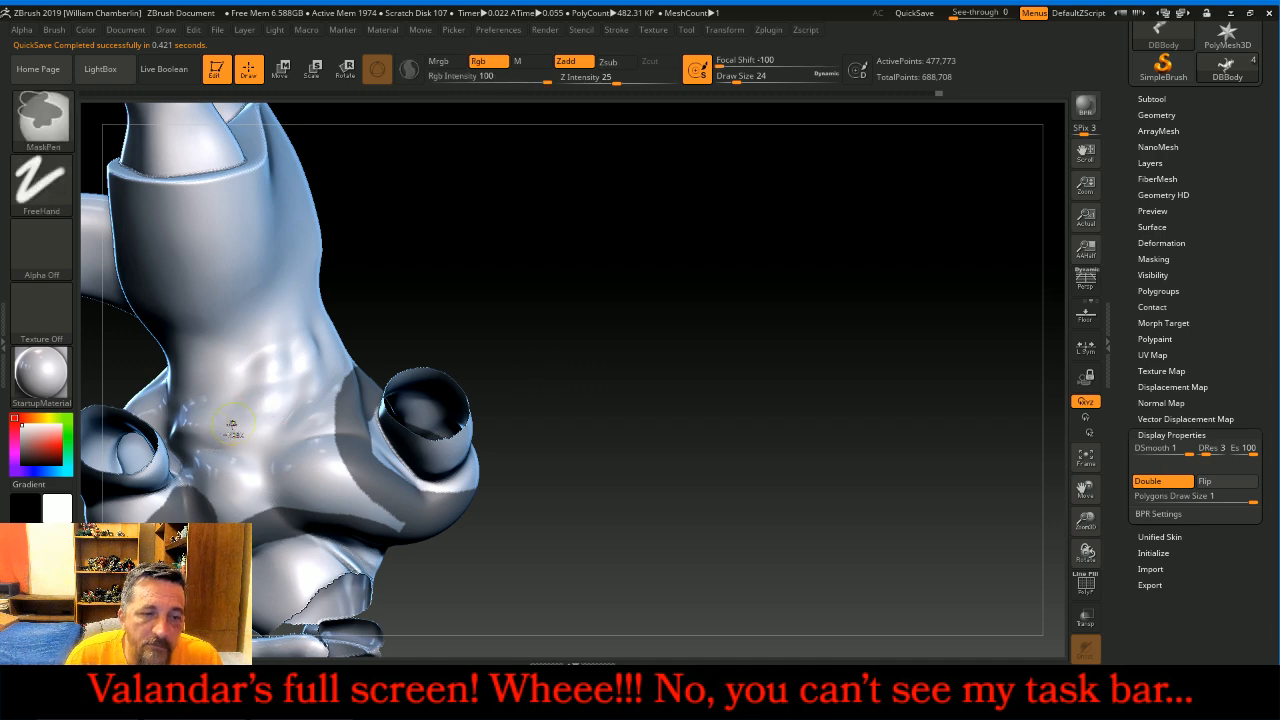
- Mask the armhole edge around the shoulder of the arm held across the waist, through the armpit and behind
mouse_move(196, 437)
ctrl+mouse_down()
mouse_move(187, 428)
mouse_move(188, 448)
ctrl+mouse_up()
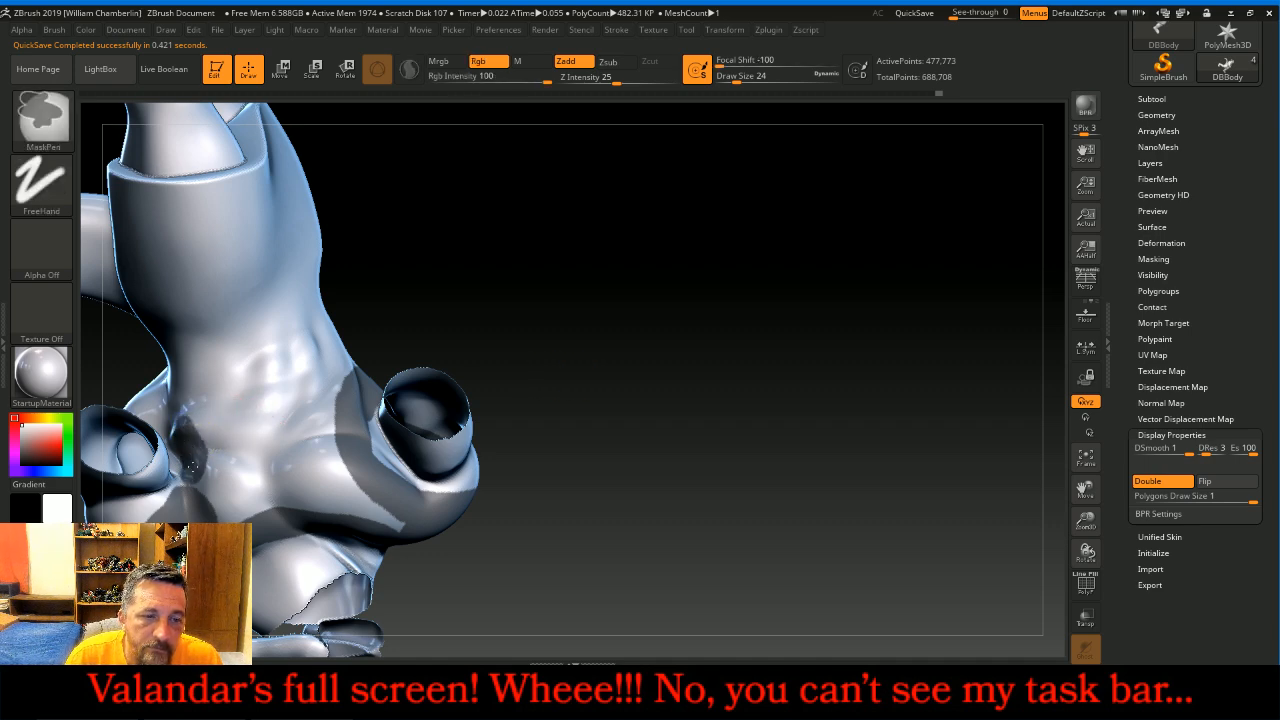
mouse_move(535, 263)
mouse_down()
mouse_move(691, 277)
mouse_move(687, 259)
mouse_up()
mouse_move(1000, 440)
mouse_down()
mouse_move(930, 400)
mouse_move(906, 364)
mouse_move(958, 325)
mouse_move(771, 414)
mouse_up()
mouse_move(545, 495)
ctrl+mouse_down()
mouse_move(492, 425)
mouse_move(488, 368)
mouse_move(504, 354)
ctrl+mouse_up()
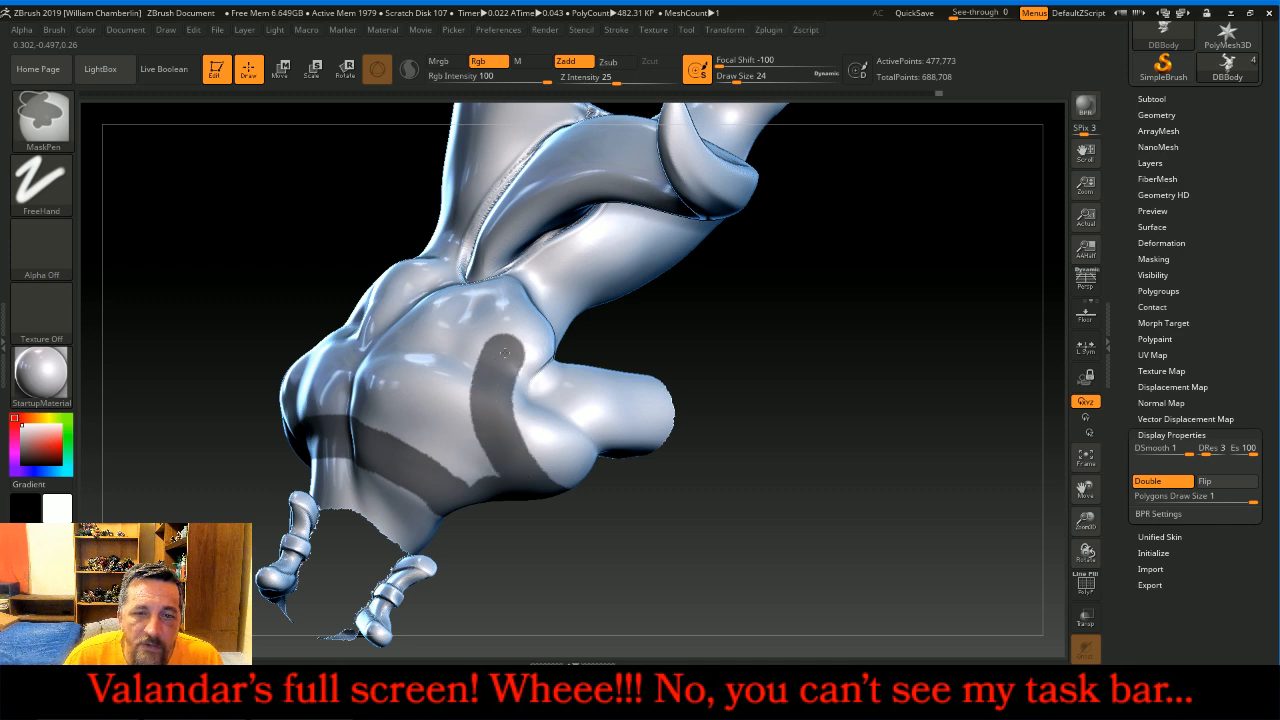
mouse_move(786, 343)
mouse_down()
mouse_move(515, 345)
mouse_move(574, 324)
mouse_move(616, 340)
mouse_up()
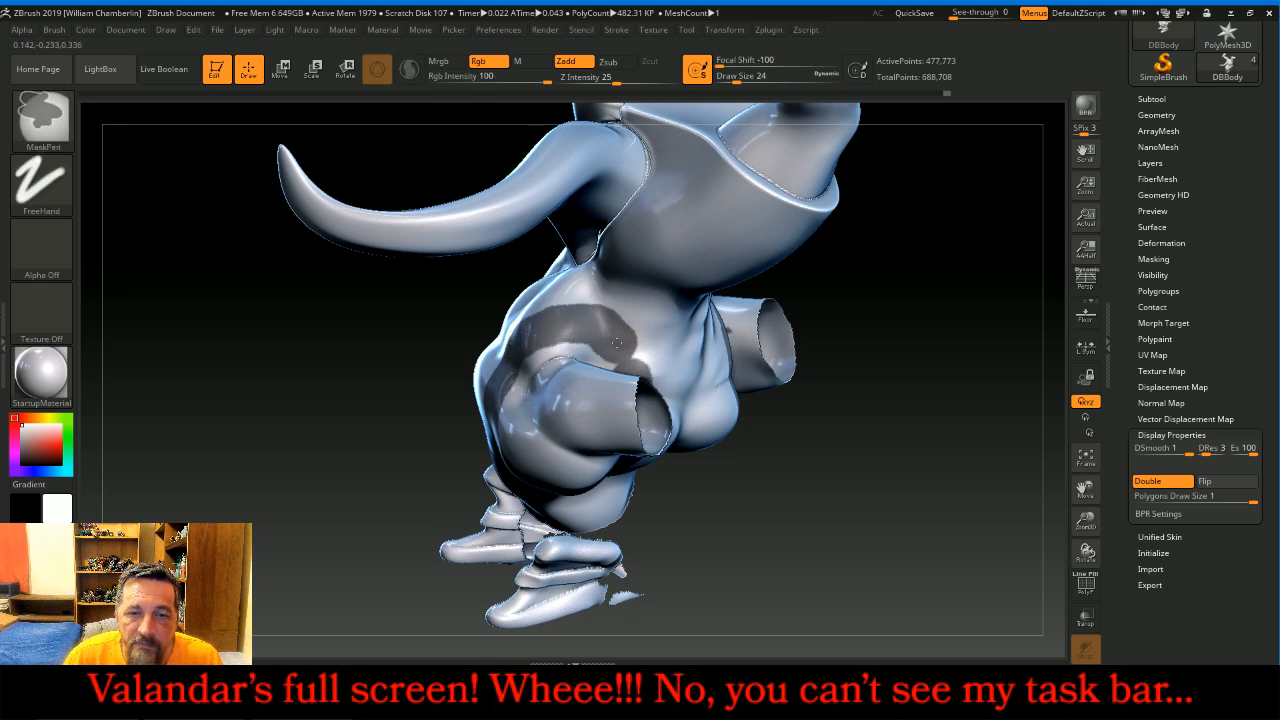
drag(897, 515, 745, 480)
mouse_move(605, 335)
ctrl+mouse_down()
mouse_move(630, 405)
mouse_move(776, 461)
mouse_move(735, 365)
mouse_move(762, 292)
mouse_move(708, 272)
mouse_move(642, 284)
mouse_move(590, 313)
ctrl+mouse_up()
mouse_move(650, 347)
ctrl+mouse_down()
mouse_move(709, 352)
mouse_move(703, 380)
ctrl+mouse_up()
drag(871, 243, 972, 238)
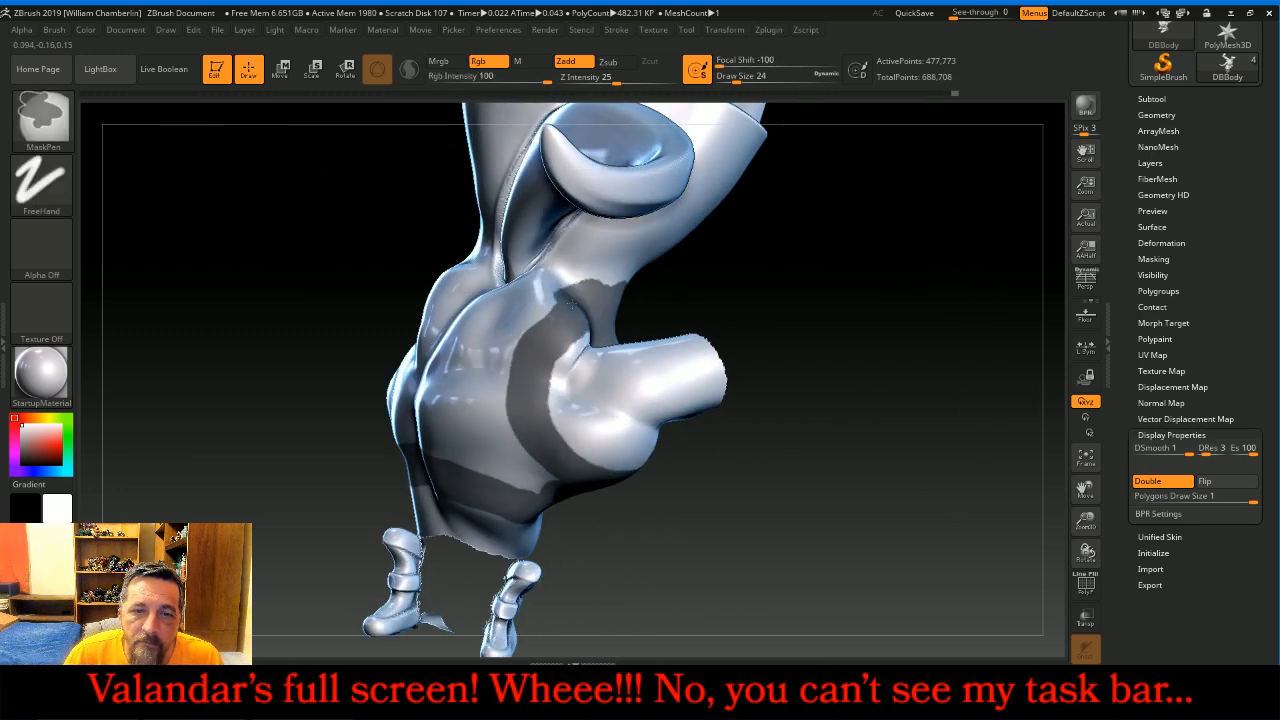
- Fill the shirt mask over the back and torso, from the neckline down to an edge at the waist
mouse_move(537, 319)
ctrl+mouse_down()
mouse_move(500, 378)
mouse_move(508, 448)
mouse_move(543, 482)
mouse_move(470, 420)
mouse_move(424, 438)
mouse_move(448, 380)
mouse_move(480, 367)
ctrl+mouse_up()
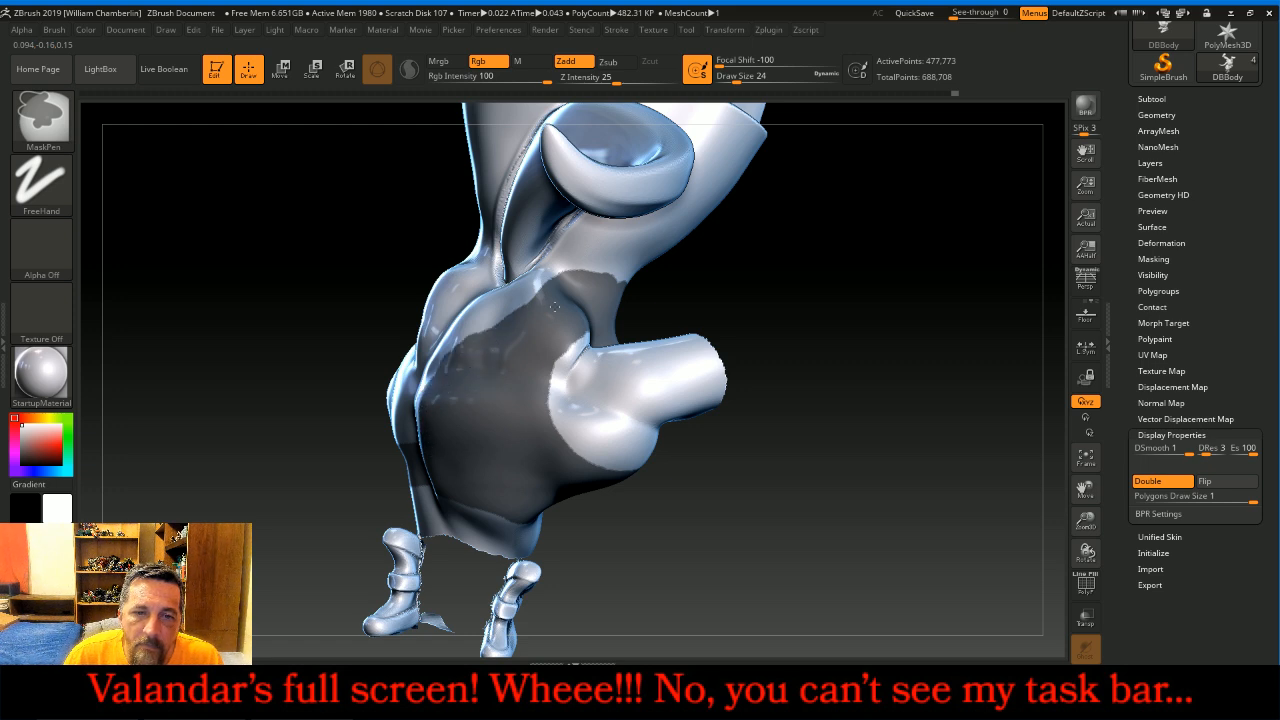
mouse_move(797, 309)
mouse_down()
mouse_move(843, 320)
mouse_move(863, 343)
mouse_up()
key(ctrl)
mouse_move(533, 286)
ctrl+mouse_down()
mouse_move(612, 306)
mouse_move(635, 355)
mouse_move(605, 372)
mouse_move(576, 341)
mouse_move(588, 405)
mouse_move(529, 452)
mouse_move(603, 440)
mouse_move(614, 396)
mouse_move(644, 402)
ctrl+mouse_up()
drag(890, 465, 785, 450)
mouse_move(612, 366)
ctrl+mouse_down()
mouse_move(660, 421)
mouse_move(618, 448)
mouse_move(572, 440)
ctrl+mouse_up()
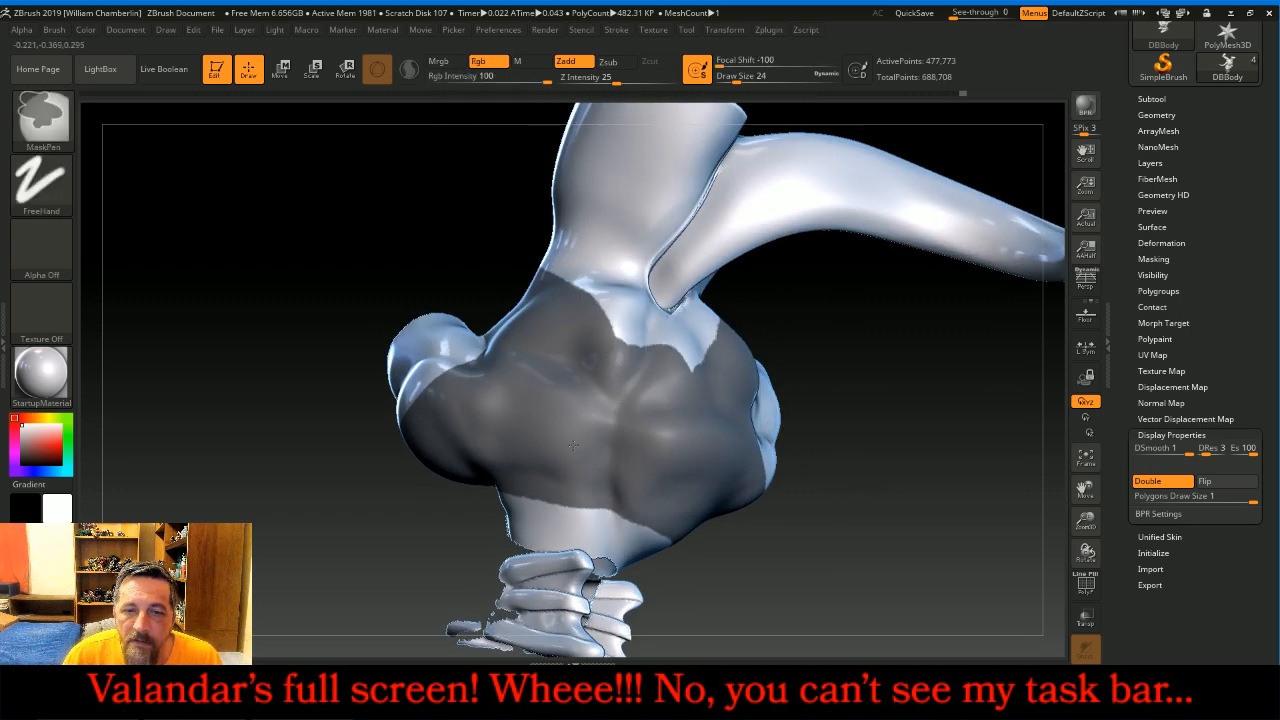
- Reduce the mask brush's draw size to 9 and check the mask around the armholes and front torso
mouse_move(946, 405)
mouse_down()
mouse_move(960, 509)
mouse_move(957, 497)
mouse_up()
key(bracketleft)
key(bracketleft)
key(ctrl)
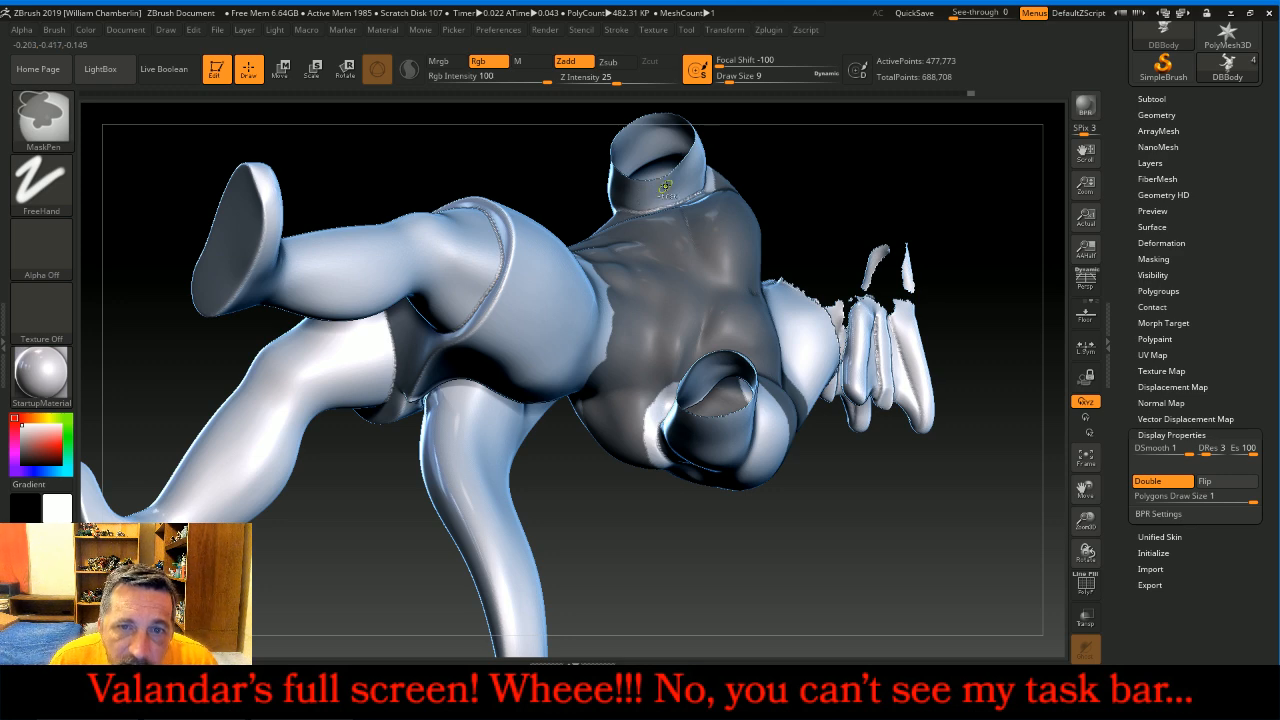
mouse_move(929, 149)
mouse_down()
mouse_move(951, 191)
mouse_move(800, 362)
mouse_up()
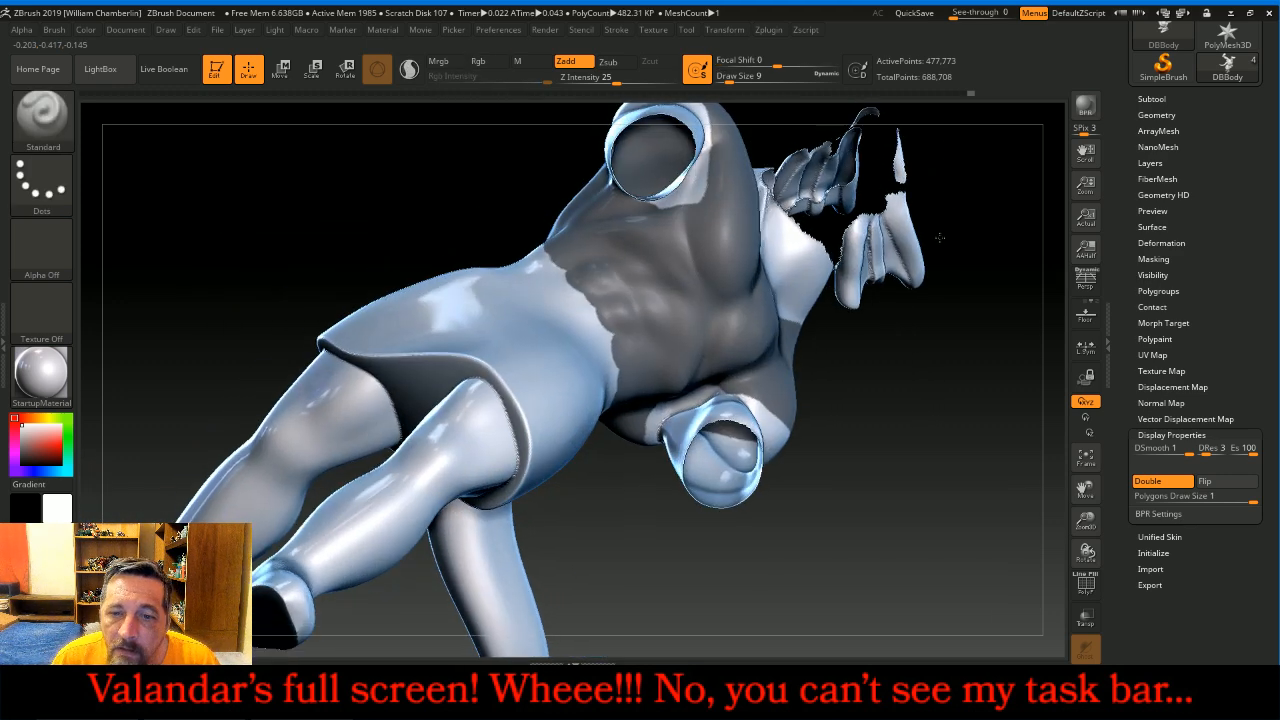
key(ctrl)
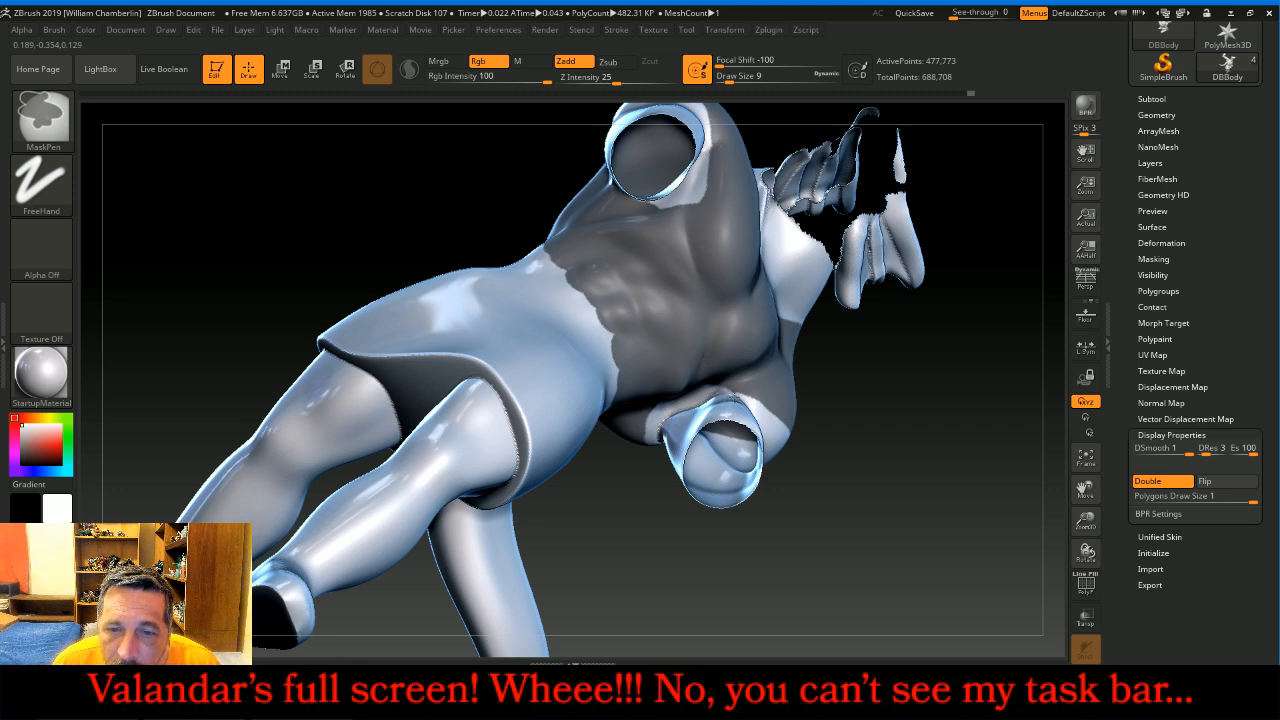
- Unhide the head, arms and hands and frame the whole figure with its shirt mask
drag(931, 337, 949, 449)
drag(938, 252, 958, 364)
drag(968, 249, 940, 240)
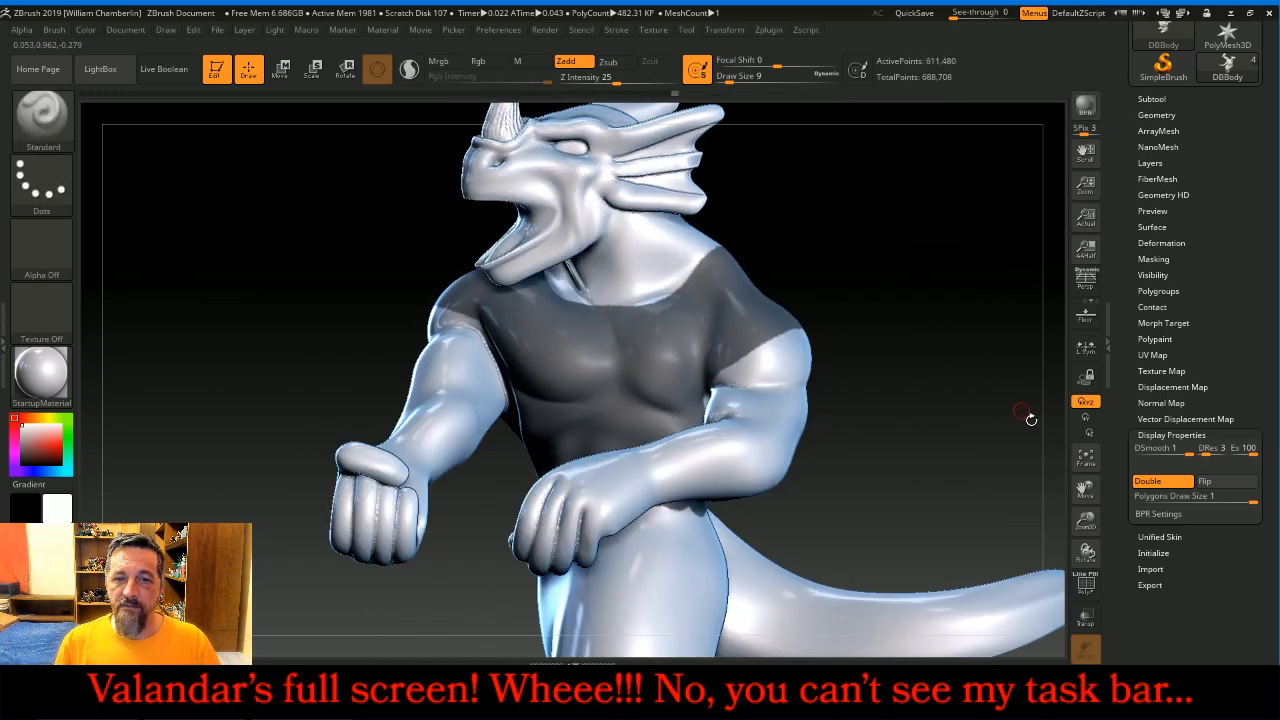
click(1086, 456)
drag(964, 332, 983, 322)
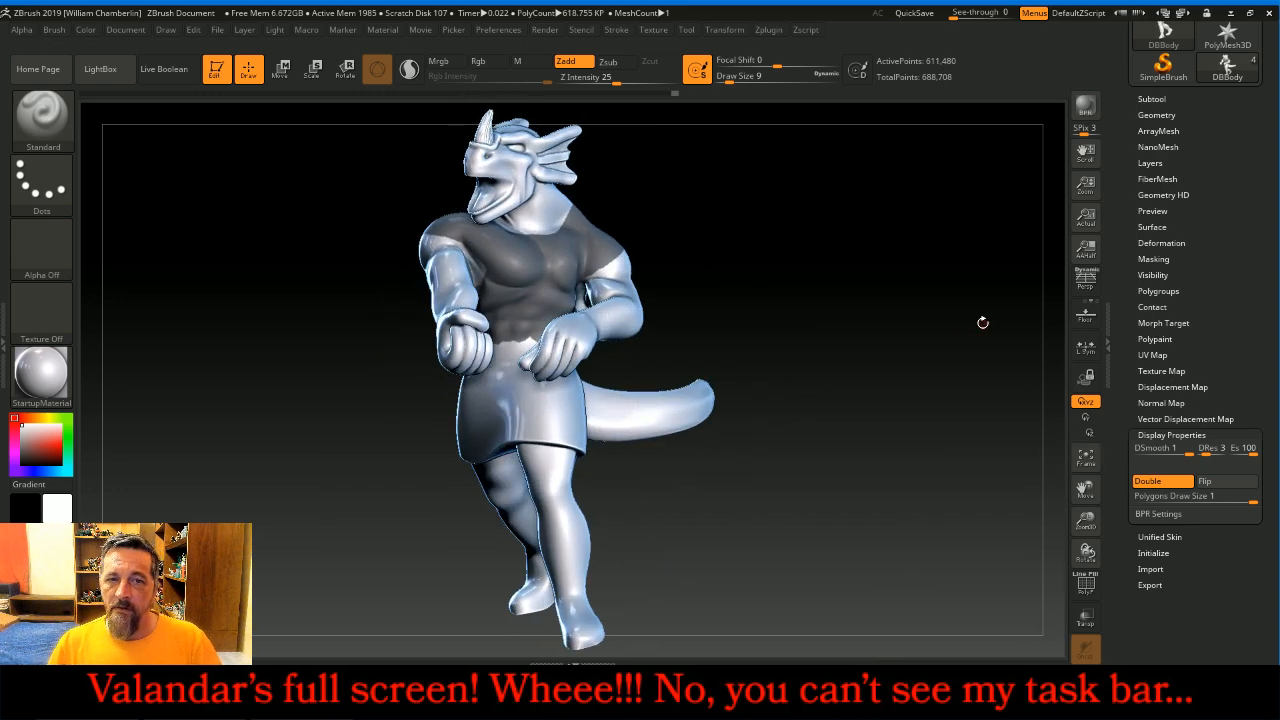
- Extract the masked shirt area of DBBody at thickness 0.02 with Double on, and accept it as a new subtool
click(1154, 101)
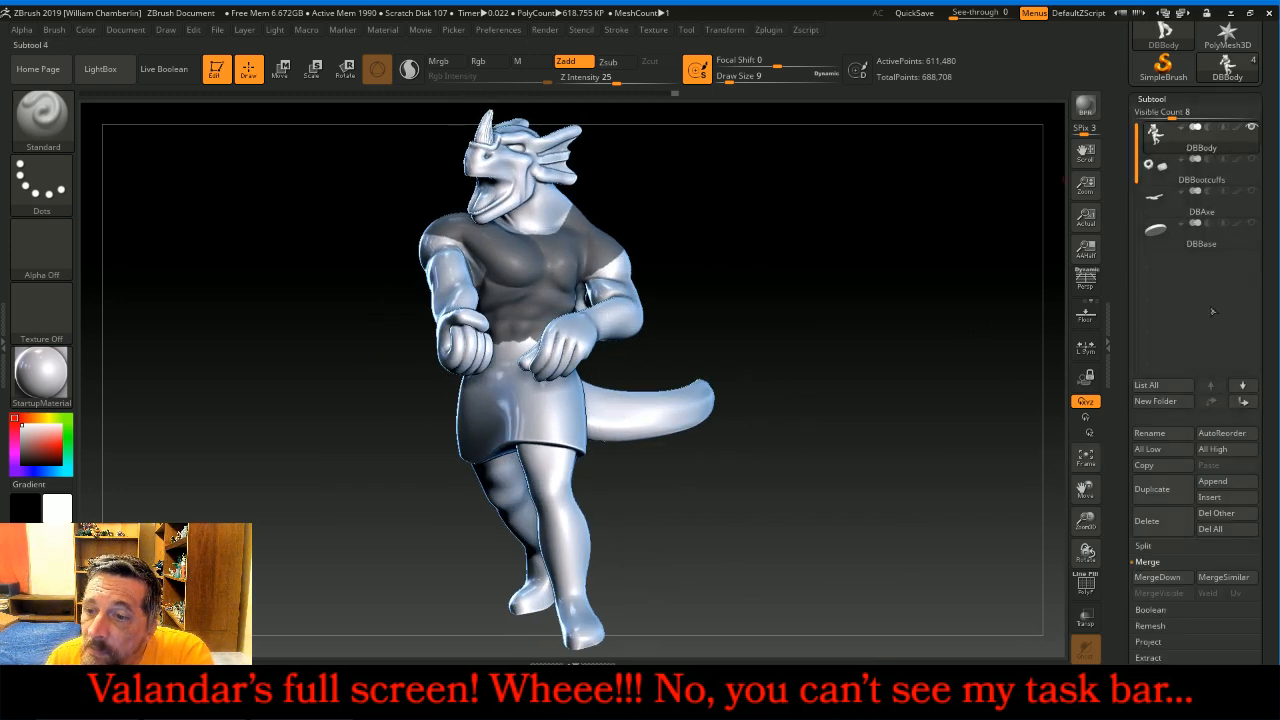
drag(1270, 545, 1270, 479)
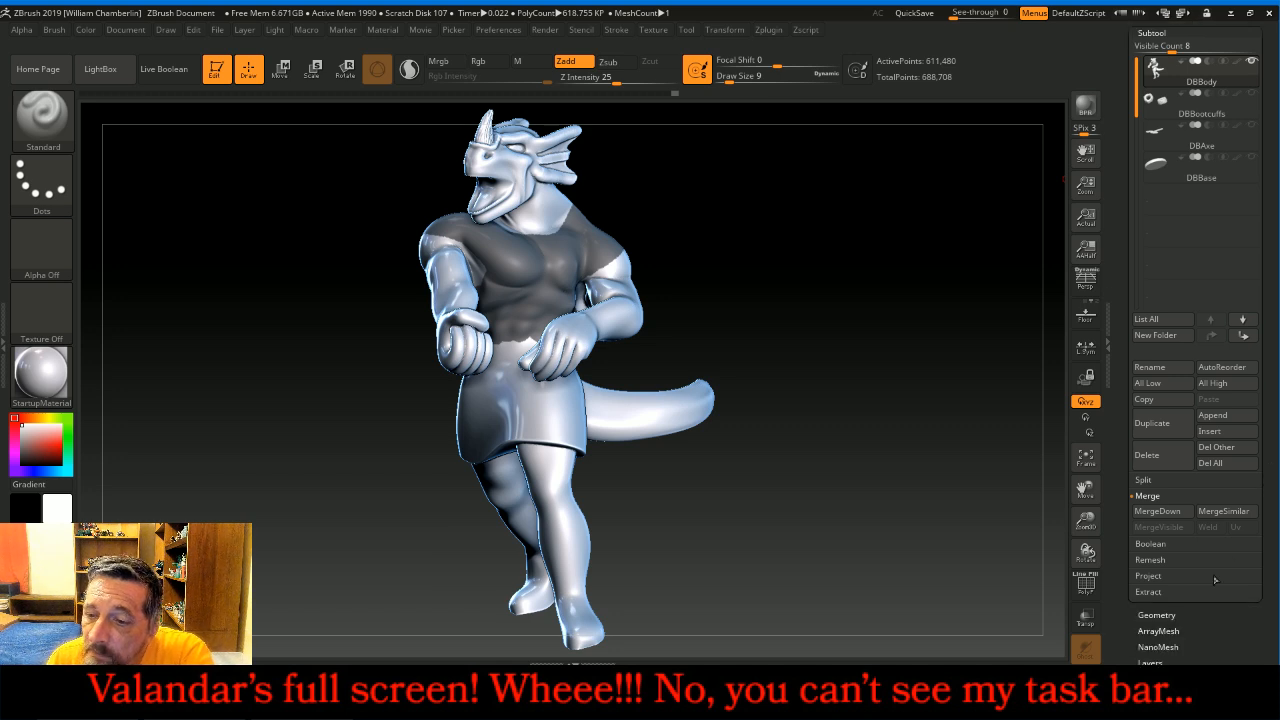
click(1148, 591)
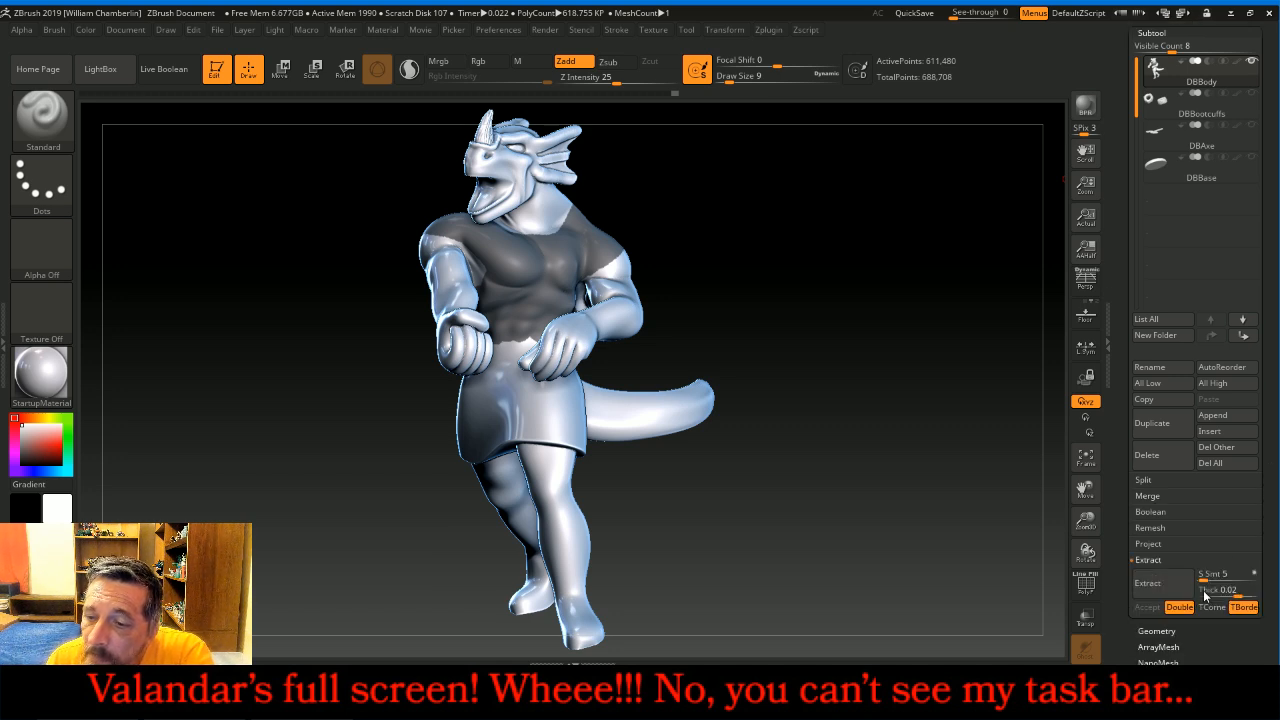
click(1147, 583)
click(1147, 607)
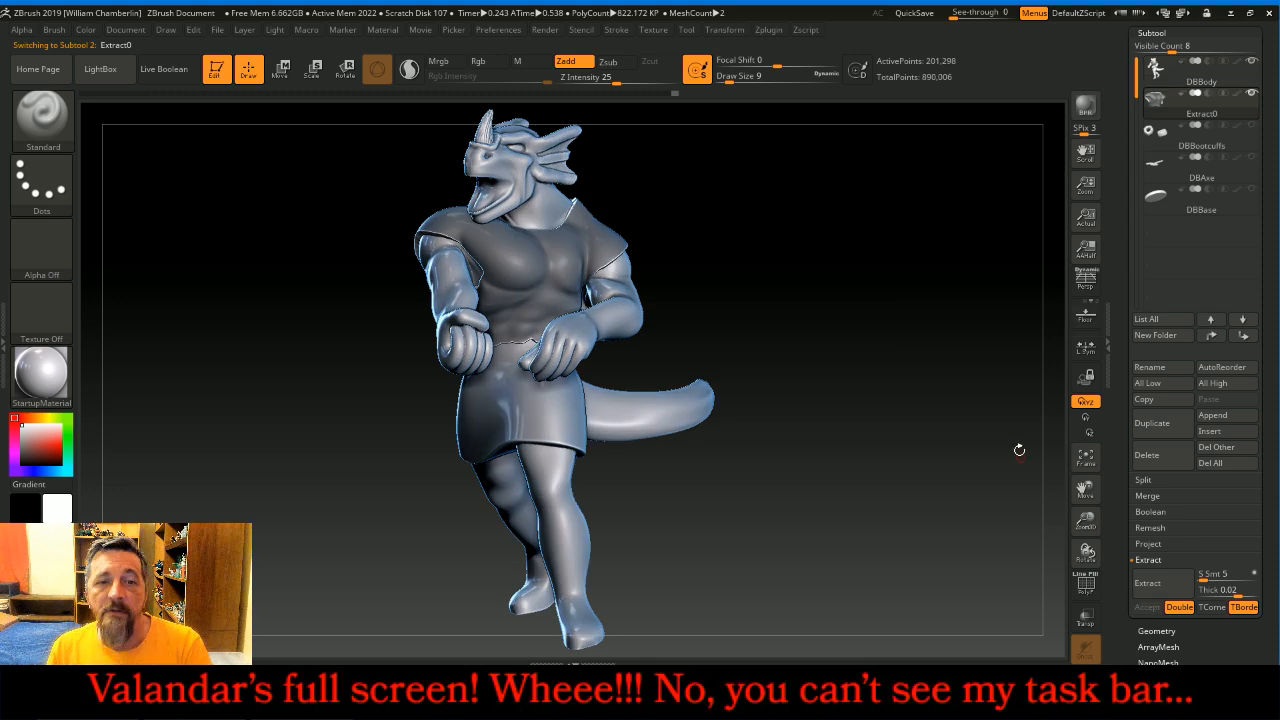
- Clear the mask on the extracted shirt and reselect it after DBBody to inspect its fit on the figure
ctrl+drag(945, 338, 920, 298)
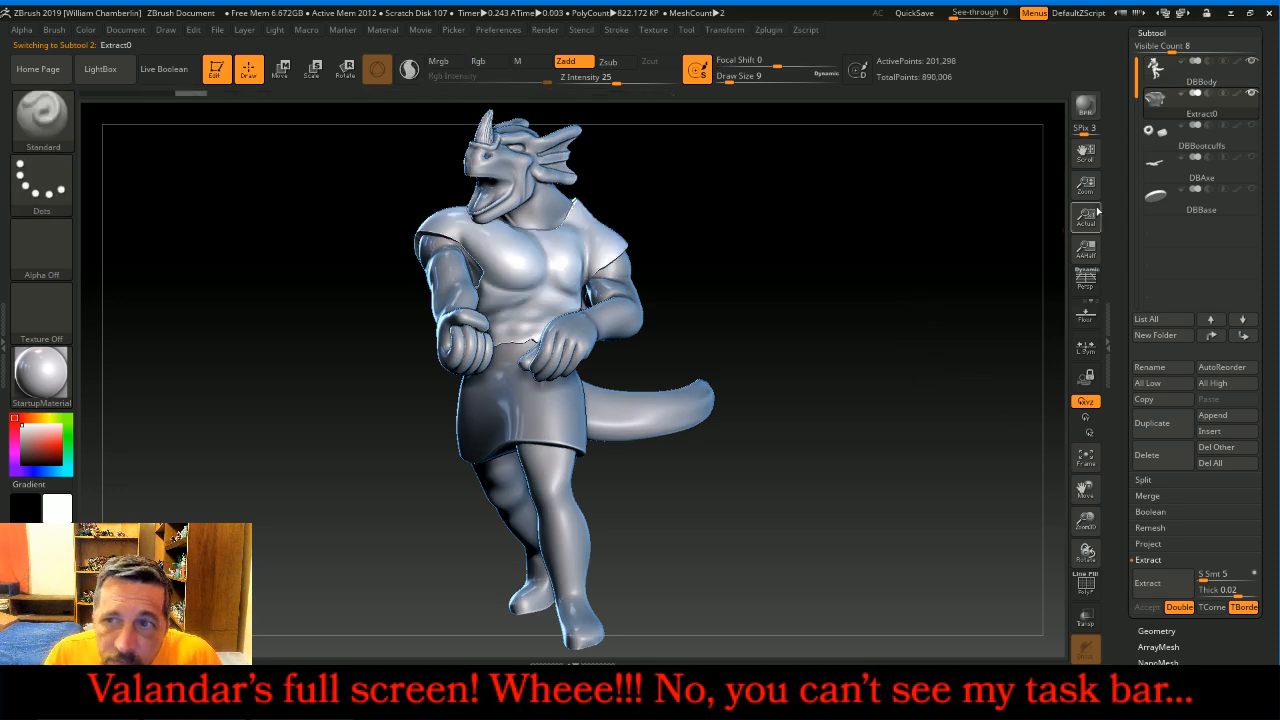
click(1157, 70)
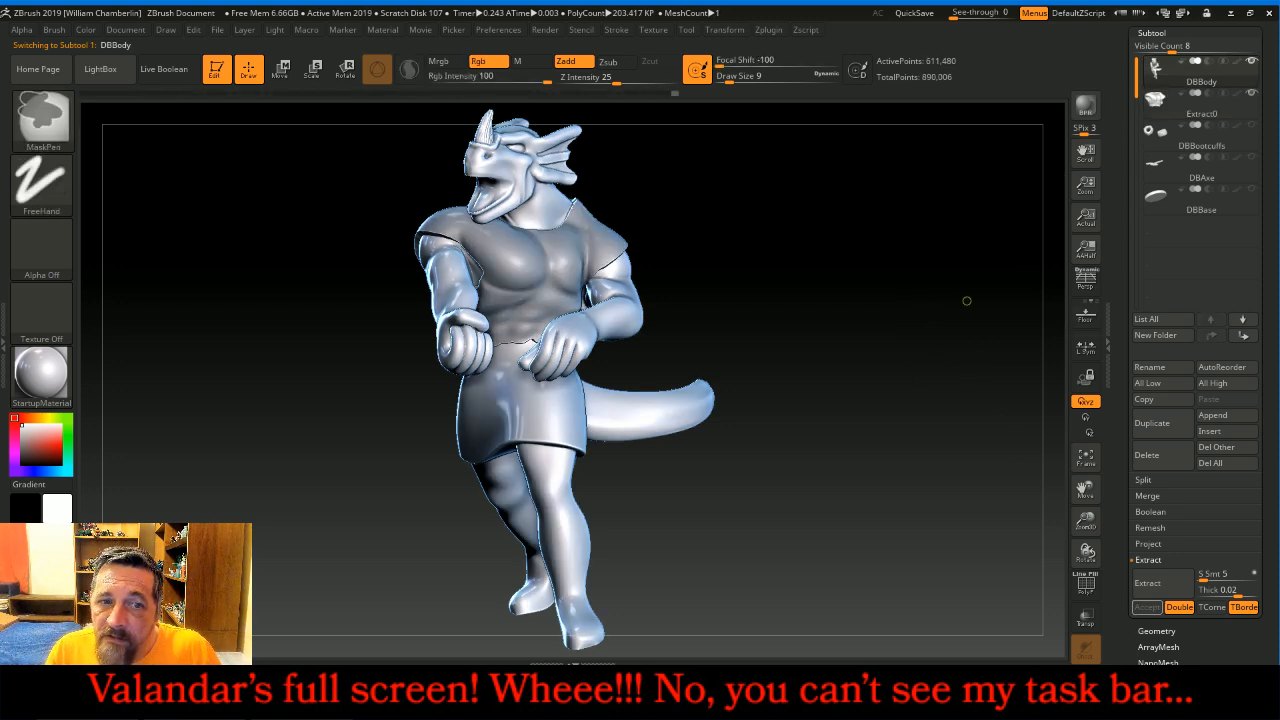
click(1172, 104)
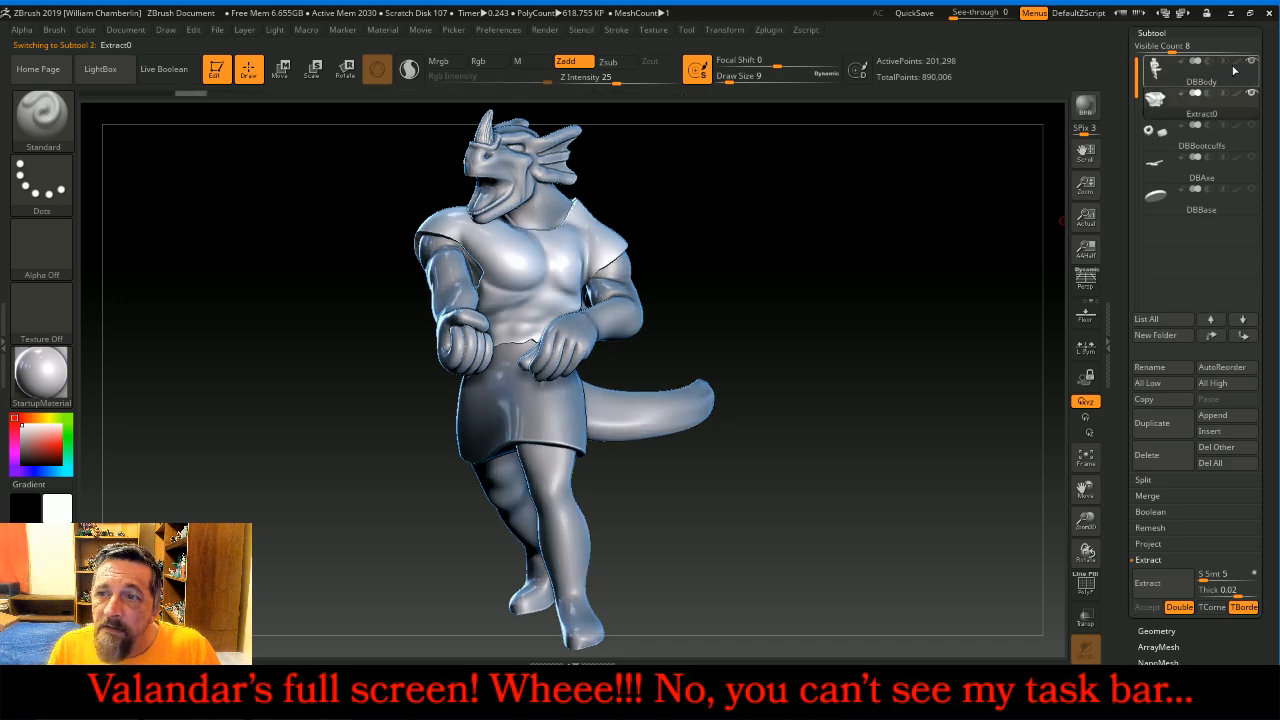
drag(880, 217, 807, 263)
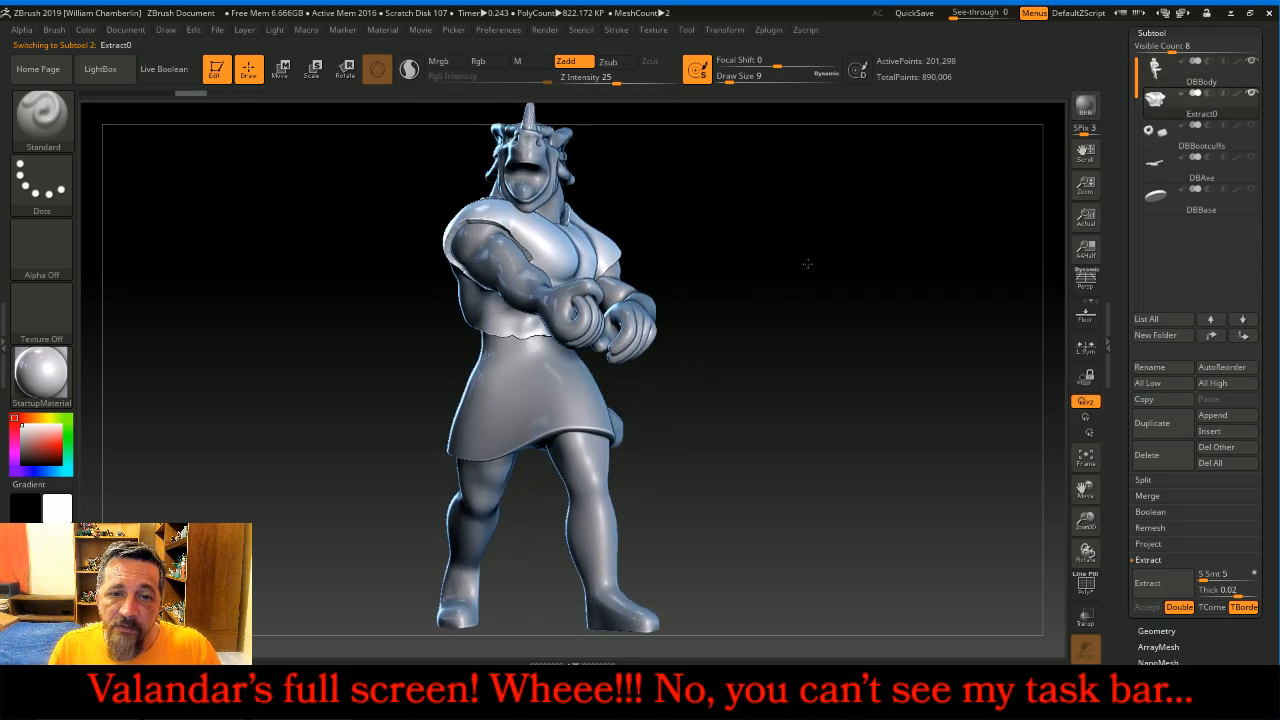
- Turn on transparency around the extracted shirt, choose the Move brush and reduce its draw size to 54
click(1092, 622)
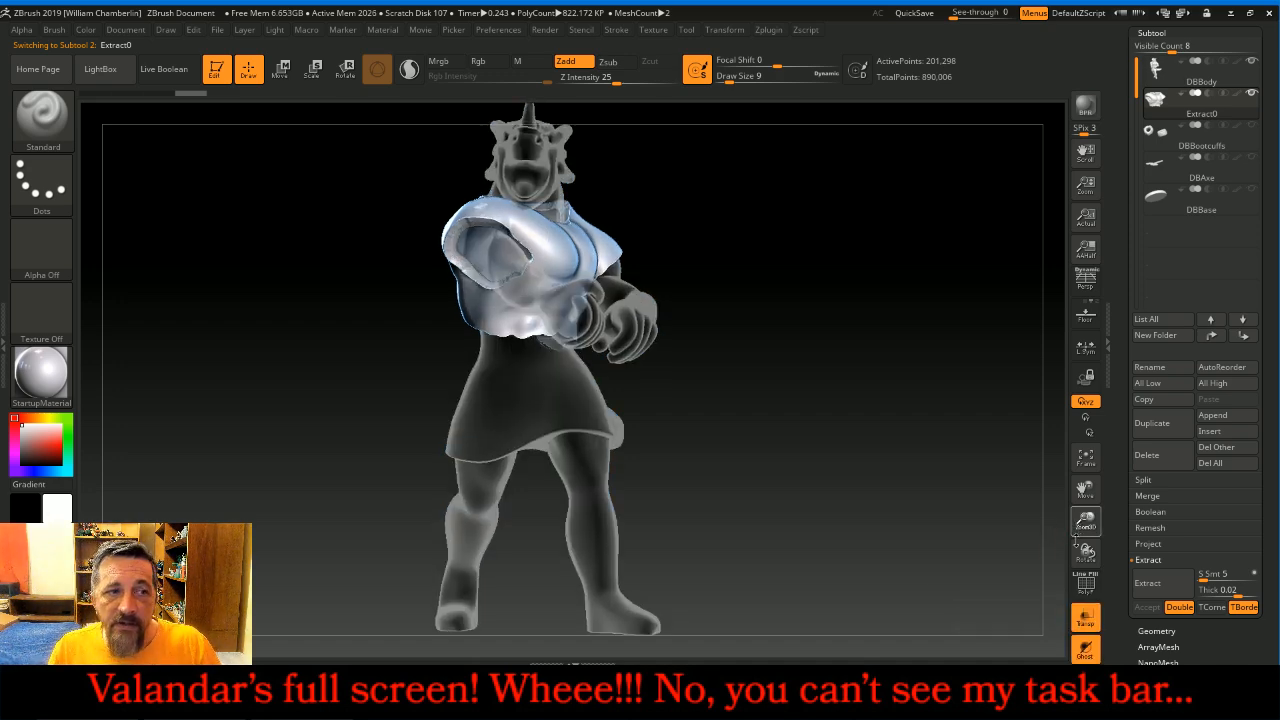
drag(1084, 525, 1084, 558)
click(31, 117)
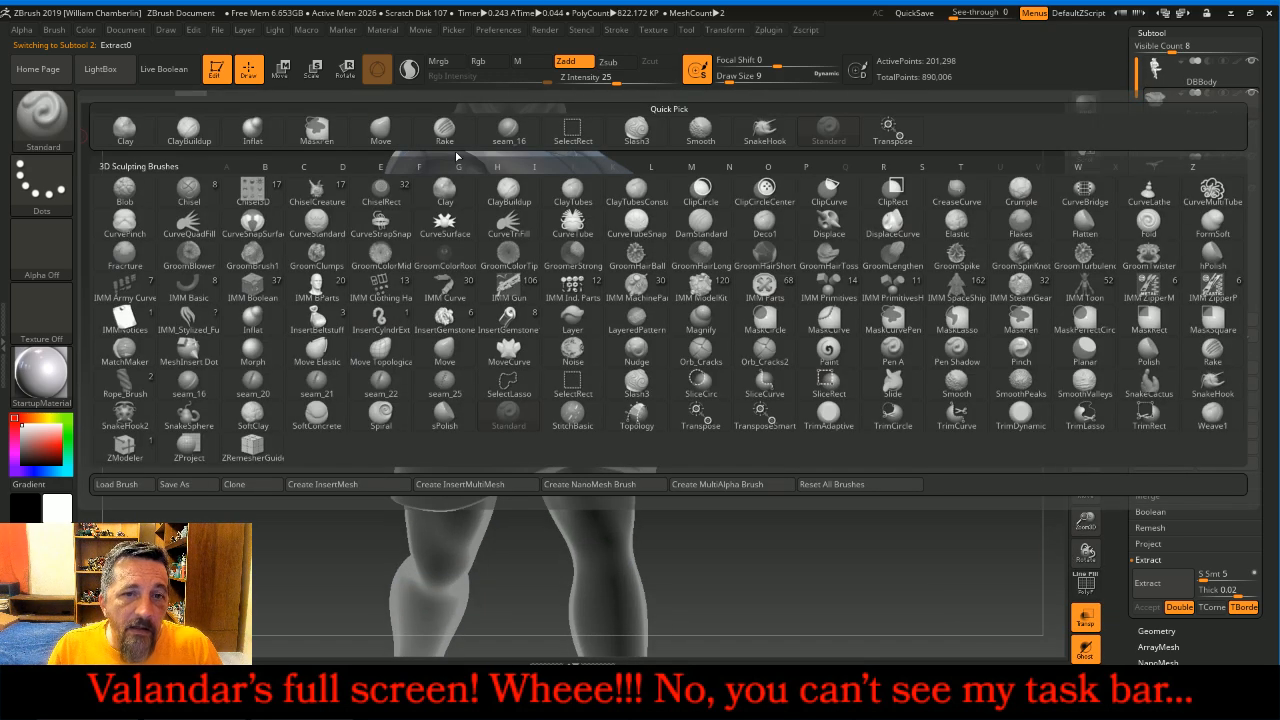
click(378, 131)
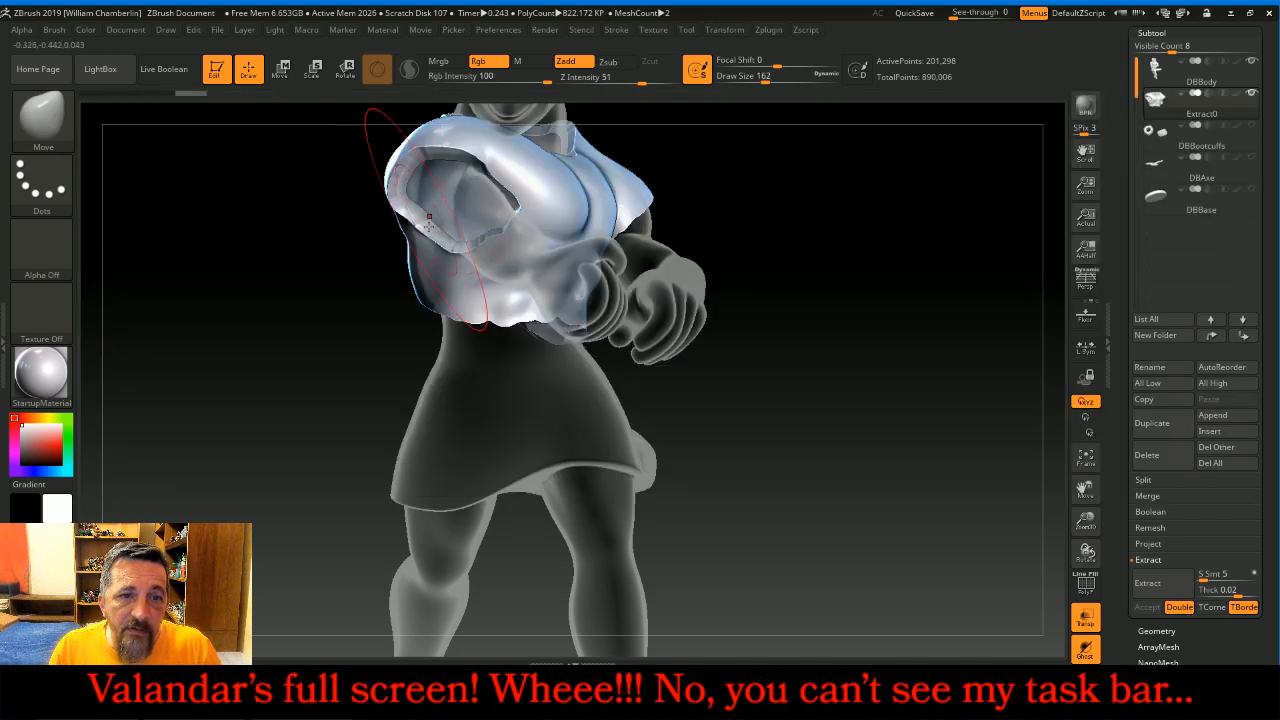
key(bracketleft)
key(bracketleft)
key(bracketleft)
key(bracketleft)
key(bracketleft)
key(bracketleft)
key(bracketleft)
key(bracketleft)
key(bracketleft)
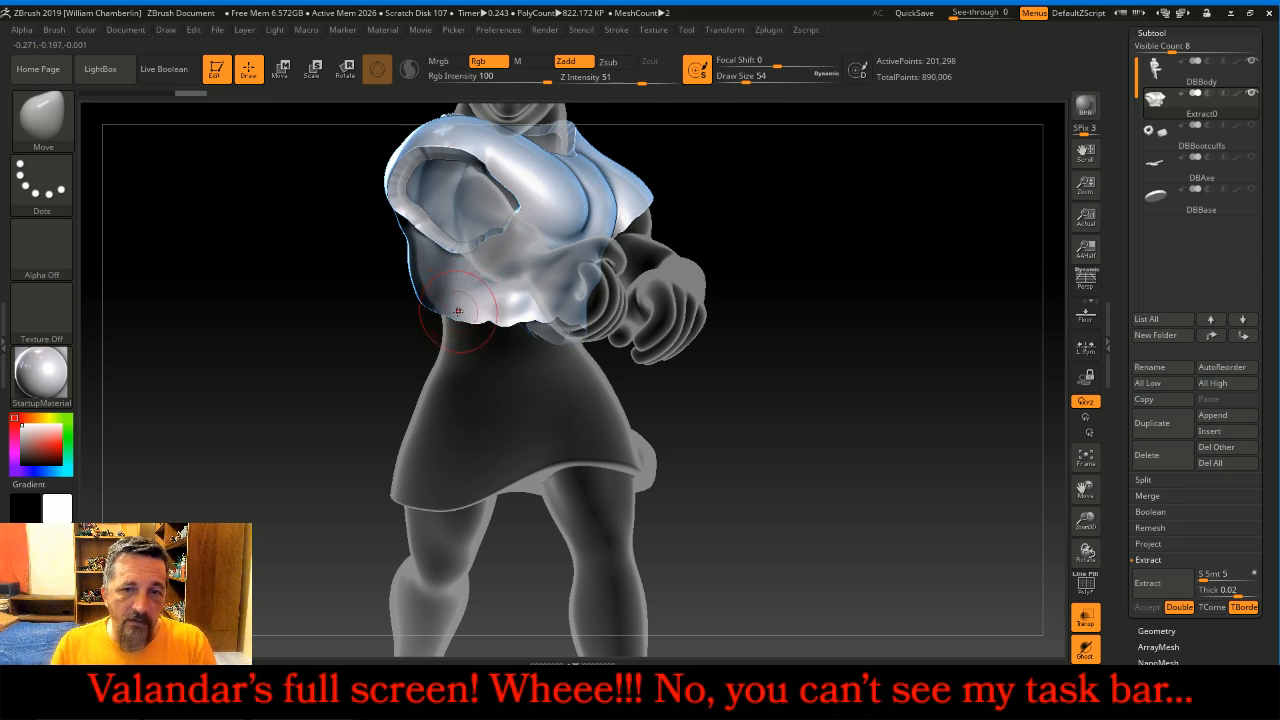
- DynaMesh the extracted shirt at resolution 256
click(1160, 630)
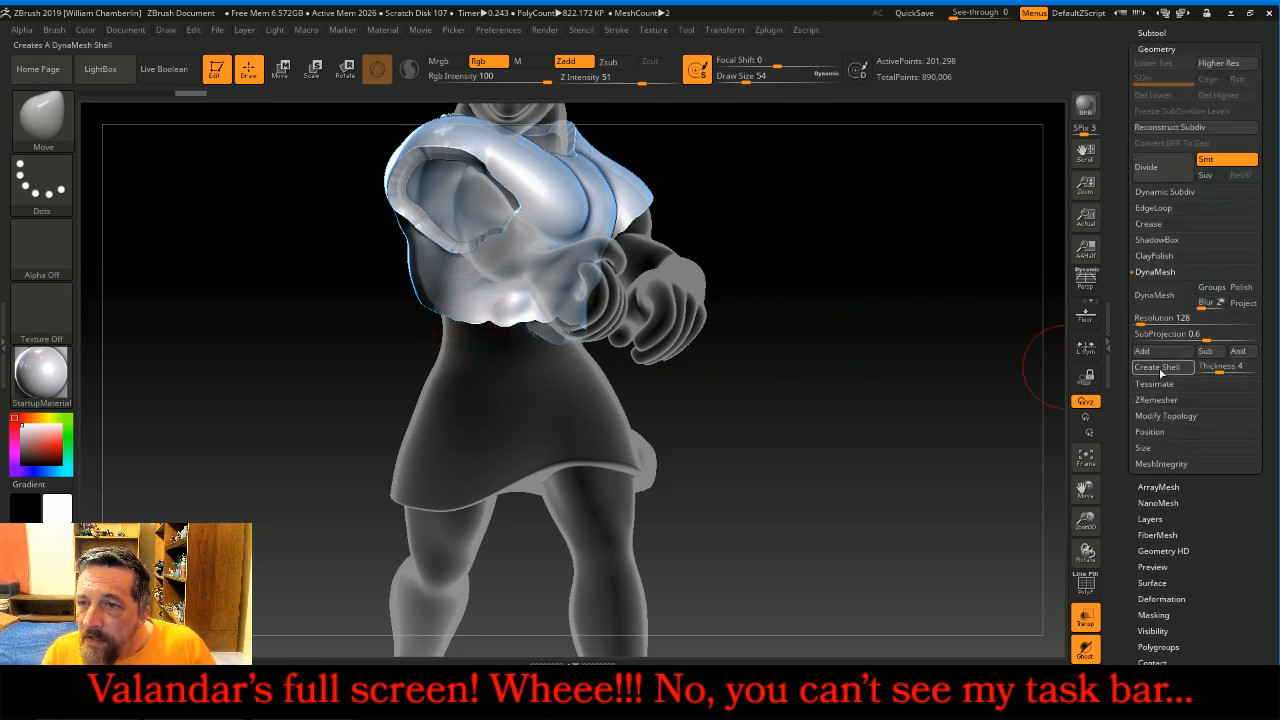
click(1163, 318)
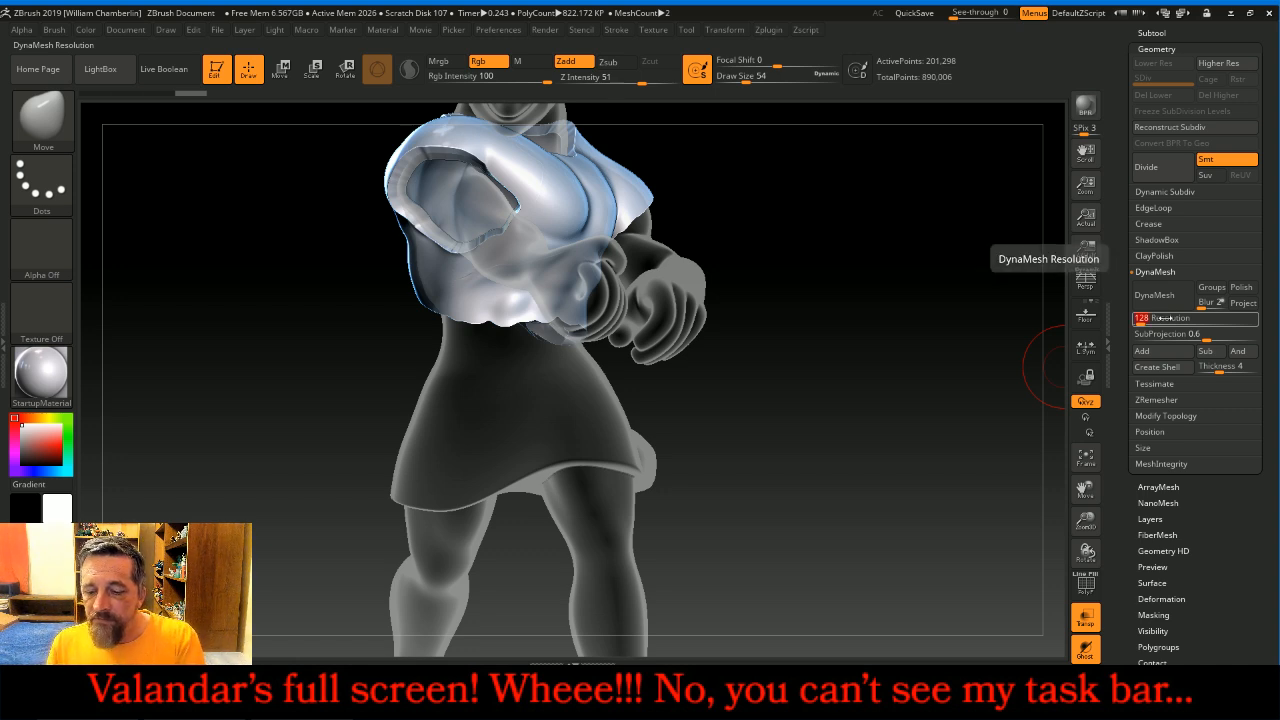
text(256)
click(1154, 295)
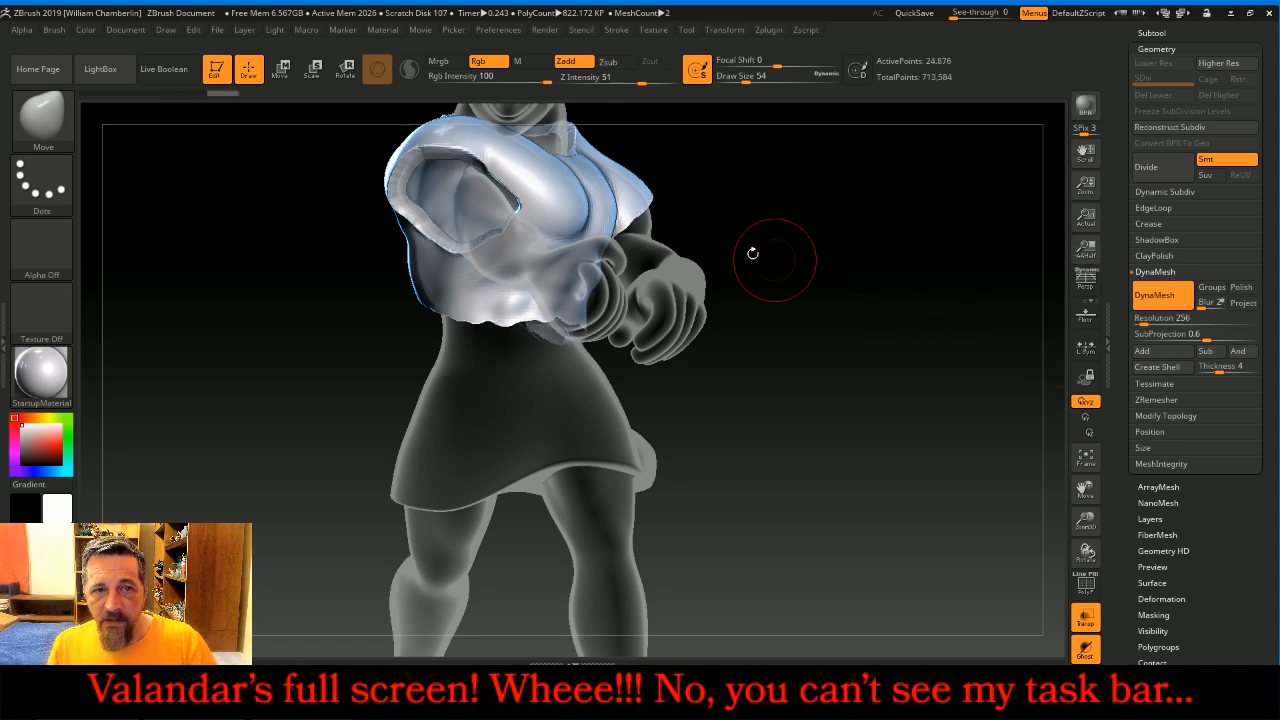
- Smooth the ragged bottom hem of the shirt across the front and along the side below the armhole
key(shift)
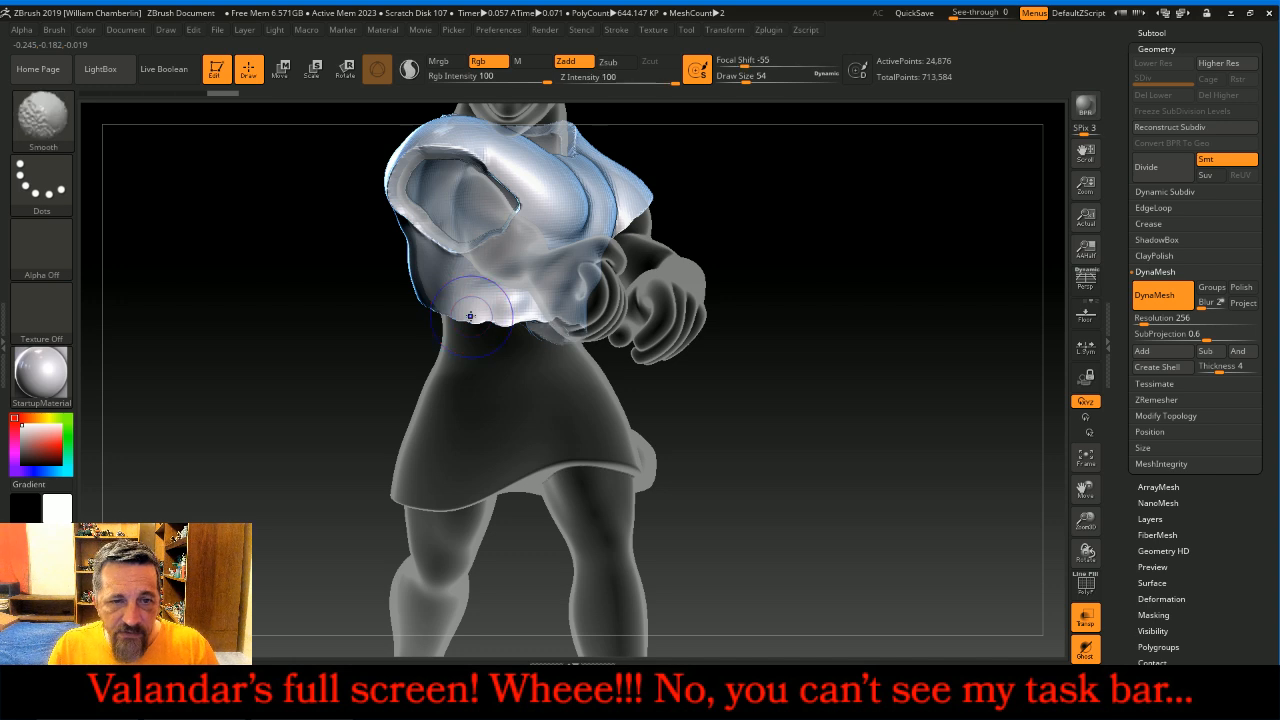
mouse_move(443, 300)
shift+mouse_down()
mouse_move(548, 310)
mouse_move(520, 305)
shift+mouse_up()
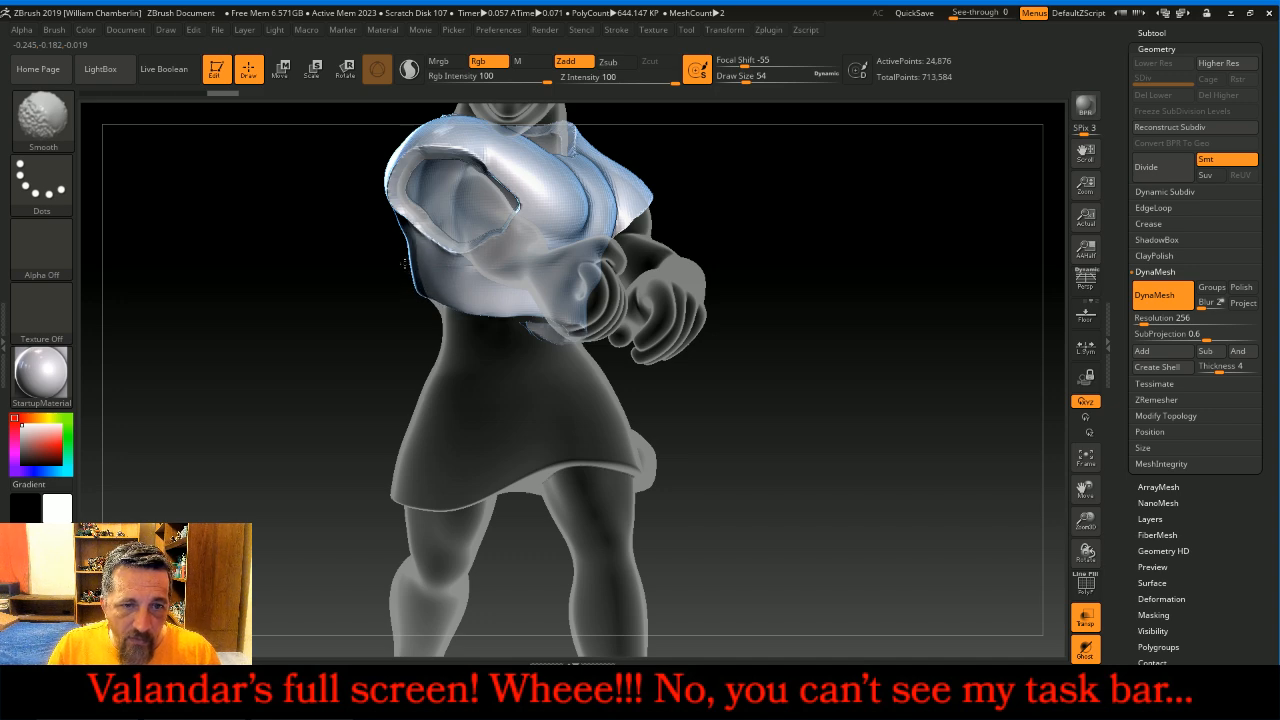
mouse_move(814, 391)
mouse_down()
mouse_move(846, 374)
mouse_move(812, 340)
mouse_up()
shift+drag(602, 312, 524, 293)
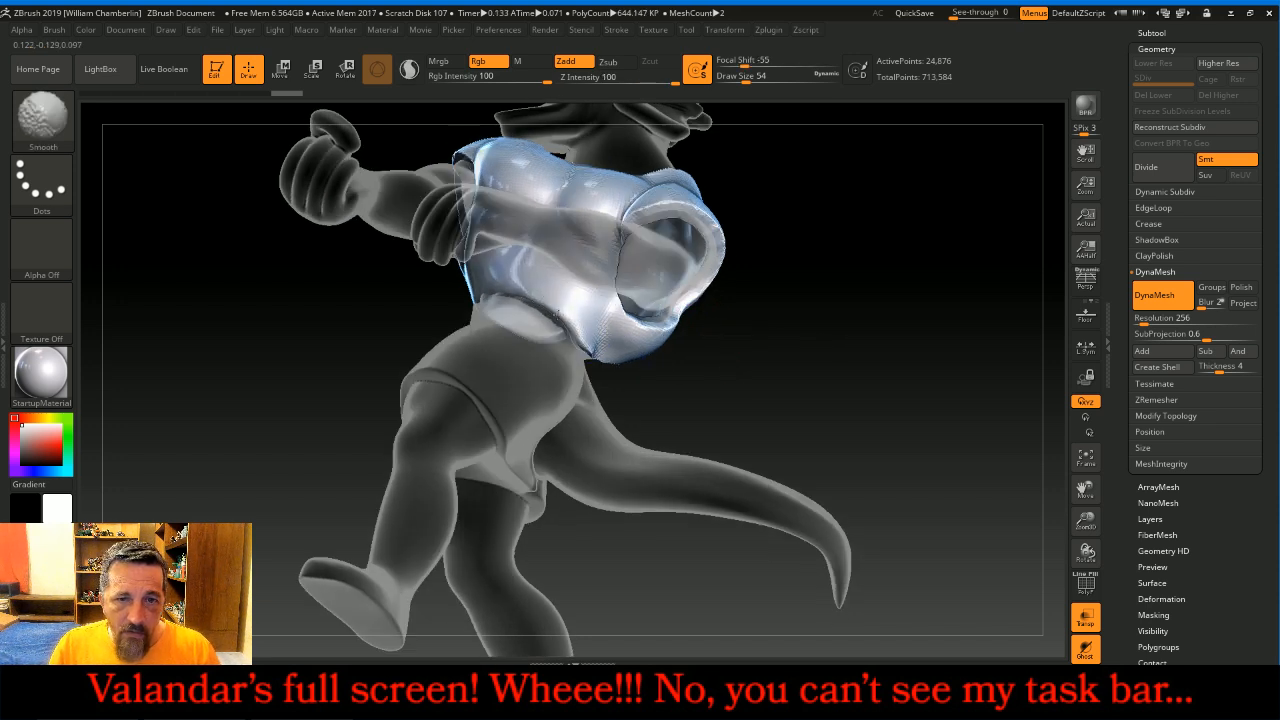
shift+drag(581, 350, 563, 339)
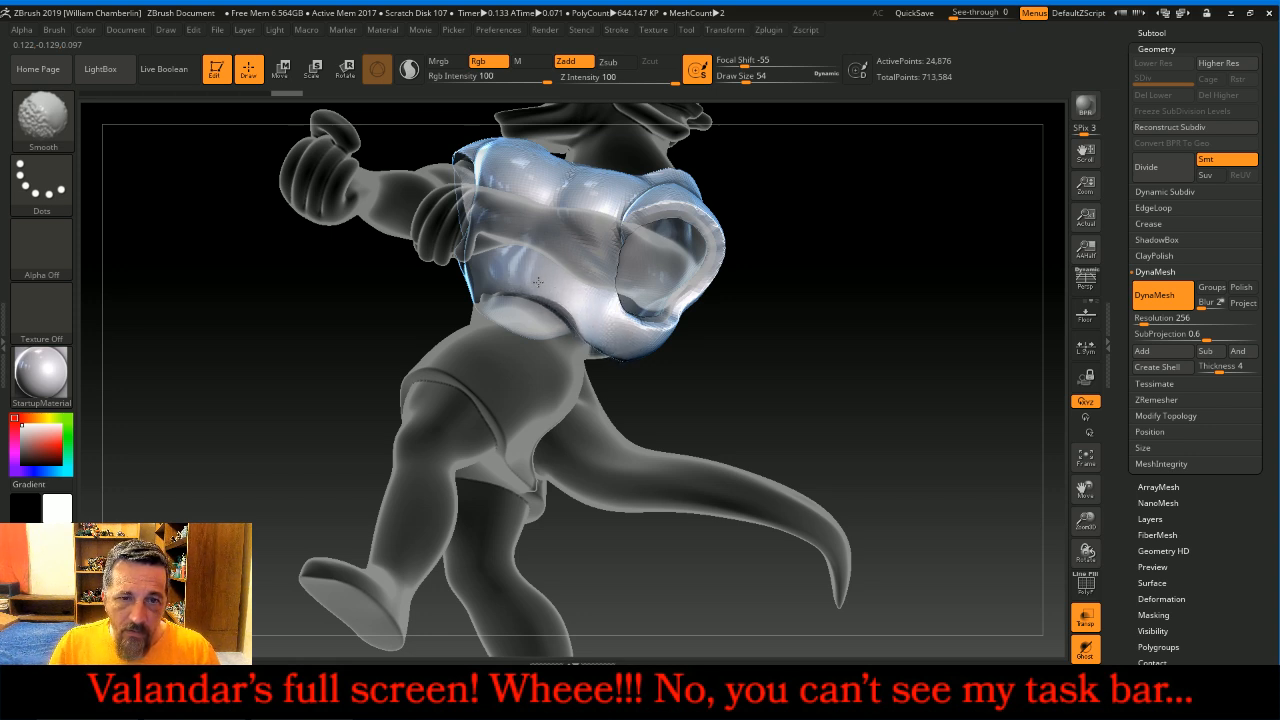
- Smooth the shirt's bottom hem across the lower back above the tail
mouse_move(886, 426)
mouse_down()
mouse_move(857, 378)
mouse_move(740, 372)
mouse_up()
key(shift)
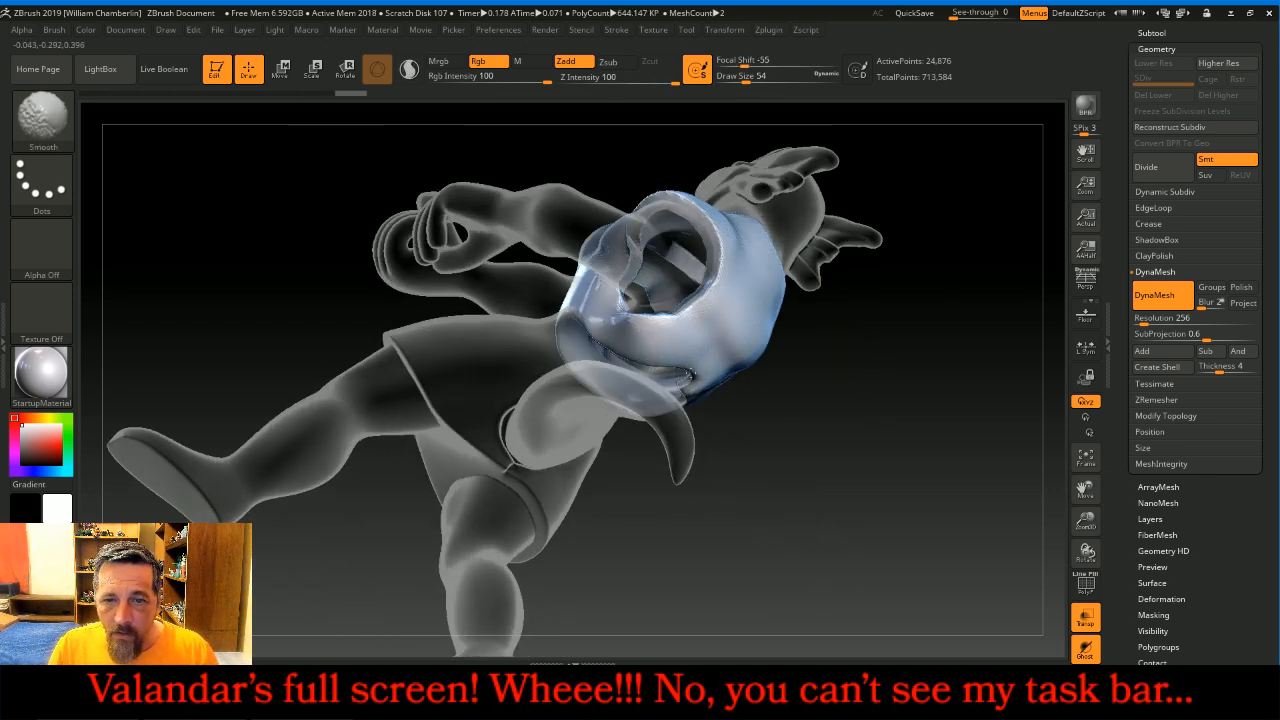
shift+drag(692, 375, 688, 377)
drag(856, 474, 755, 415)
key(shift)
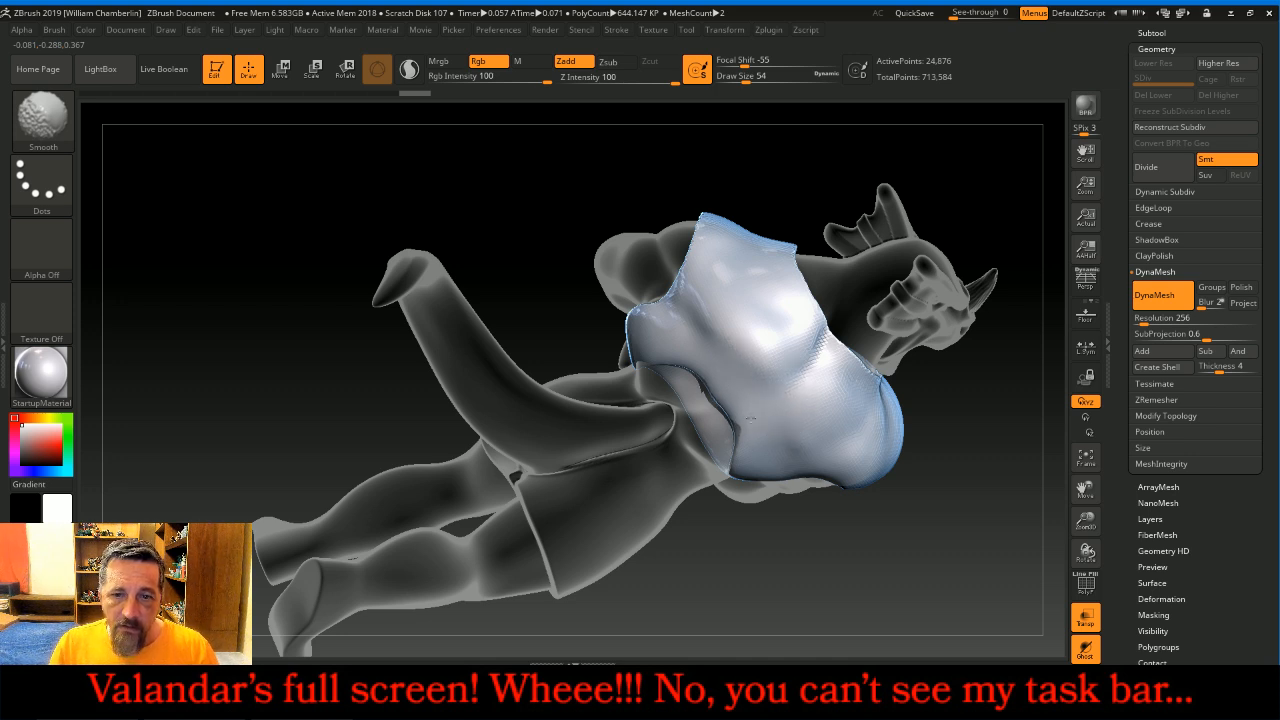
shift+drag(738, 410, 742, 413)
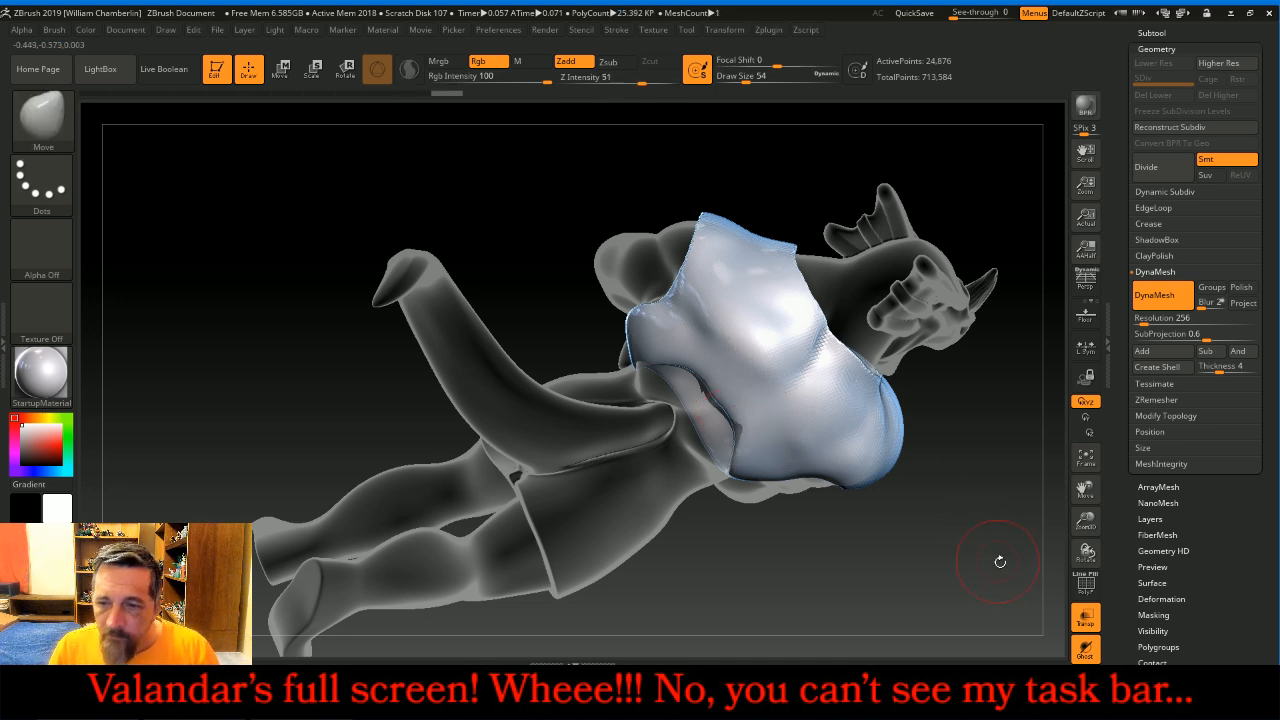
- Turn off transparency and check the smoothed shirt on the solid figure from the back and front
click(1085, 617)
drag(967, 560, 850, 500)
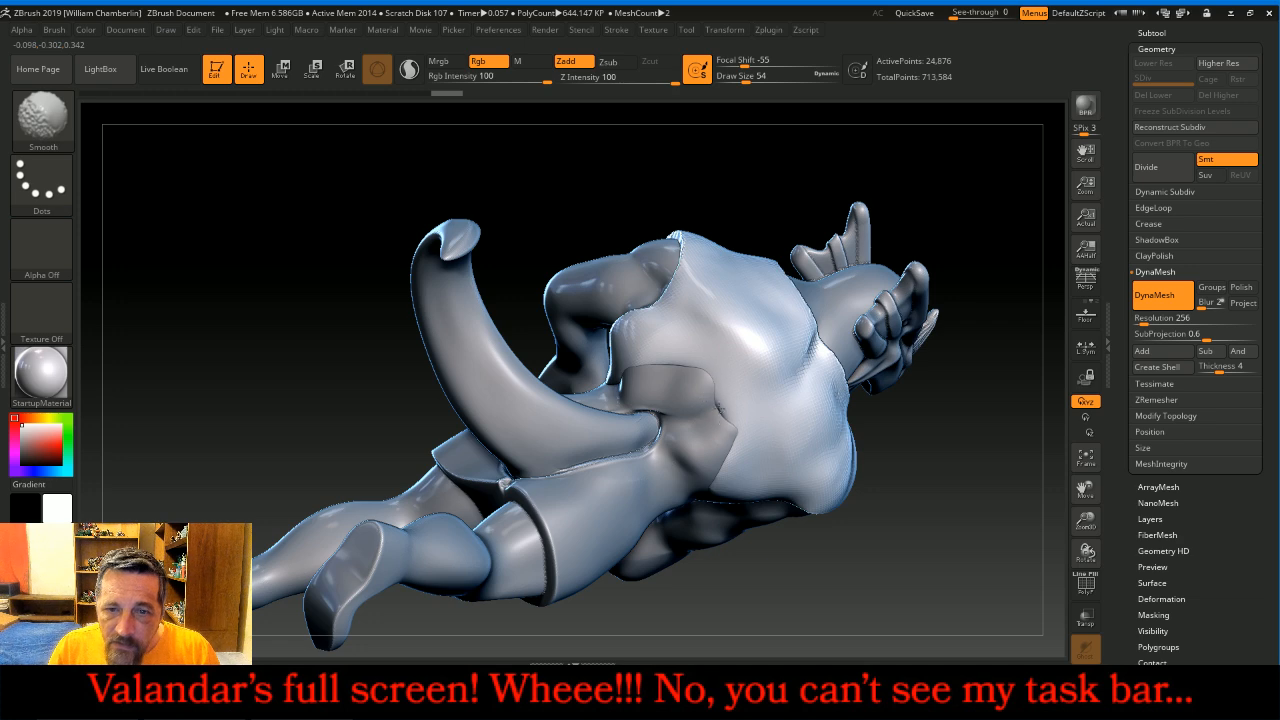
mouse_move(729, 177)
mouse_down()
mouse_move(862, 197)
mouse_move(827, 283)
mouse_up()
drag(814, 233, 903, 206)
- Merge the extracted shirt down into DBBody and remesh the combined body with DynaMesh
click(1208, 35)
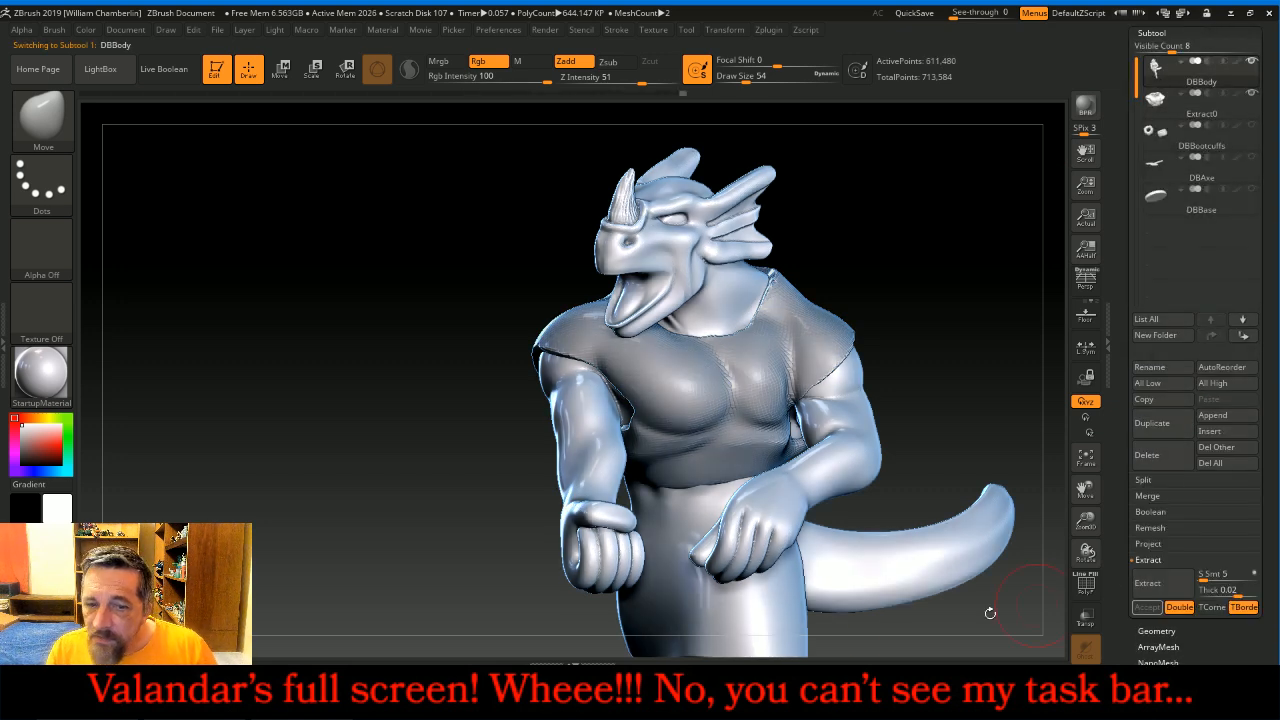
mouse_move(692, 690)
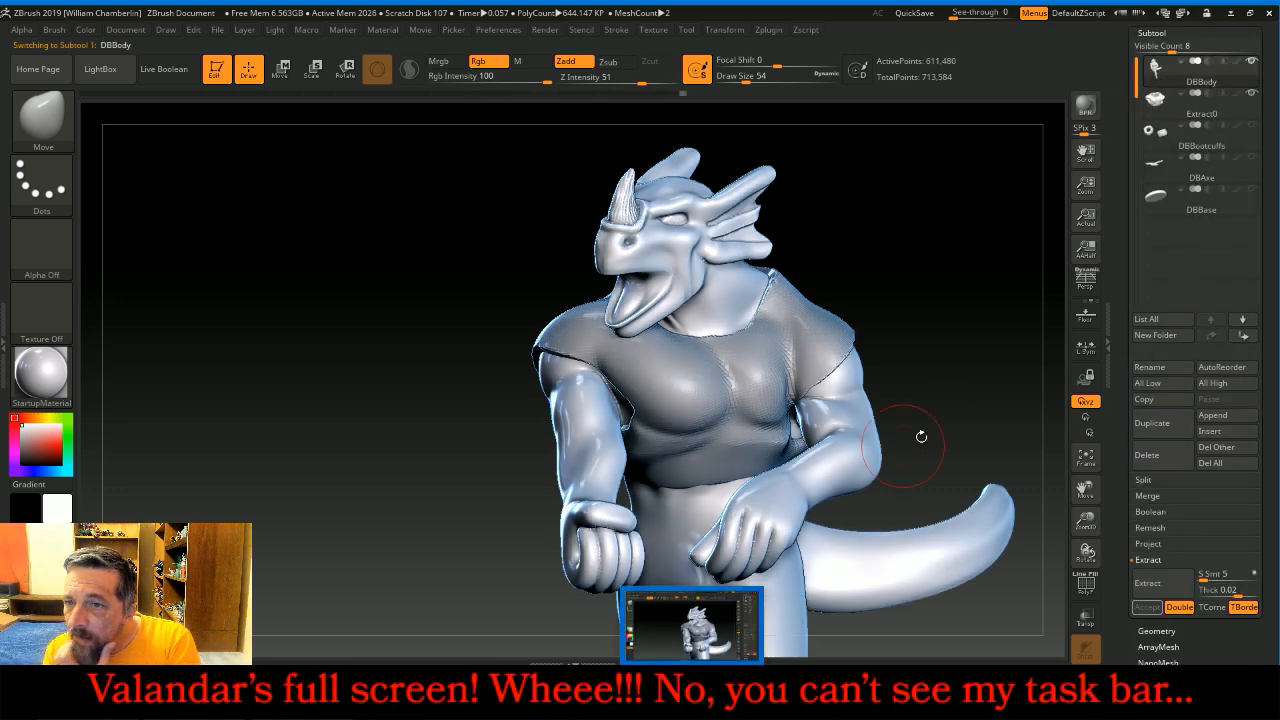
click(1160, 497)
click(1163, 511)
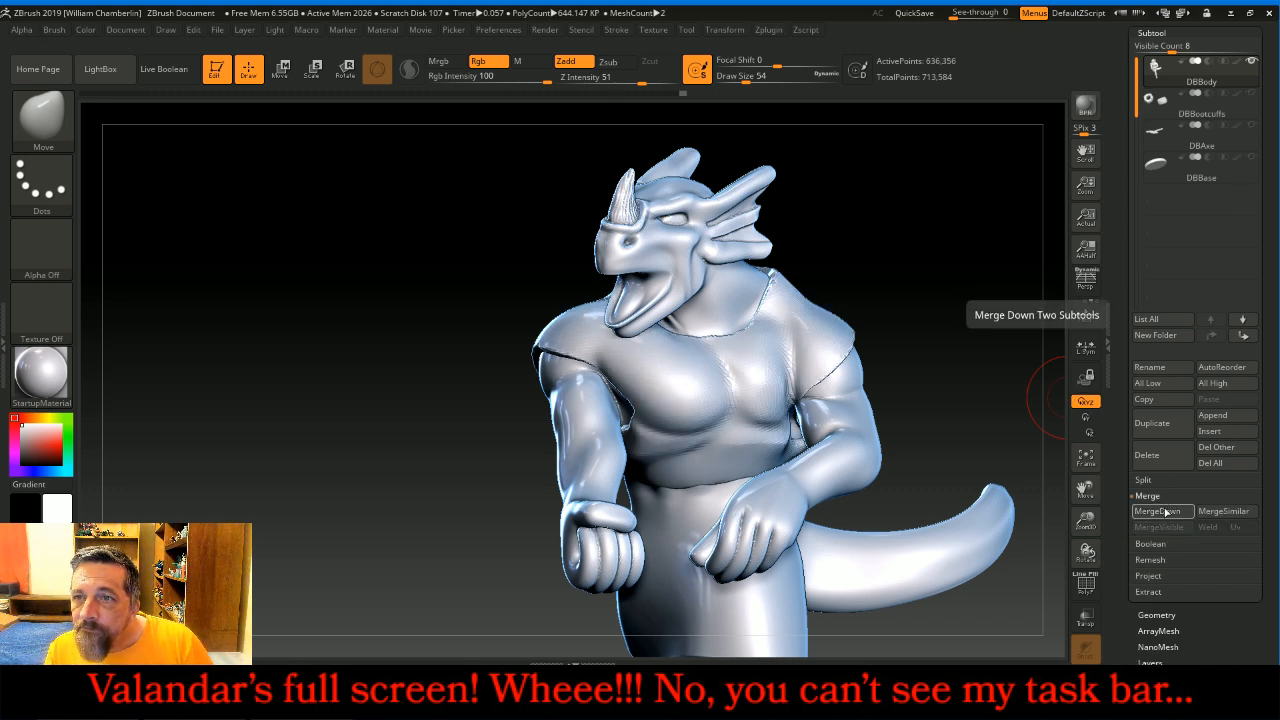
key(ctrl)
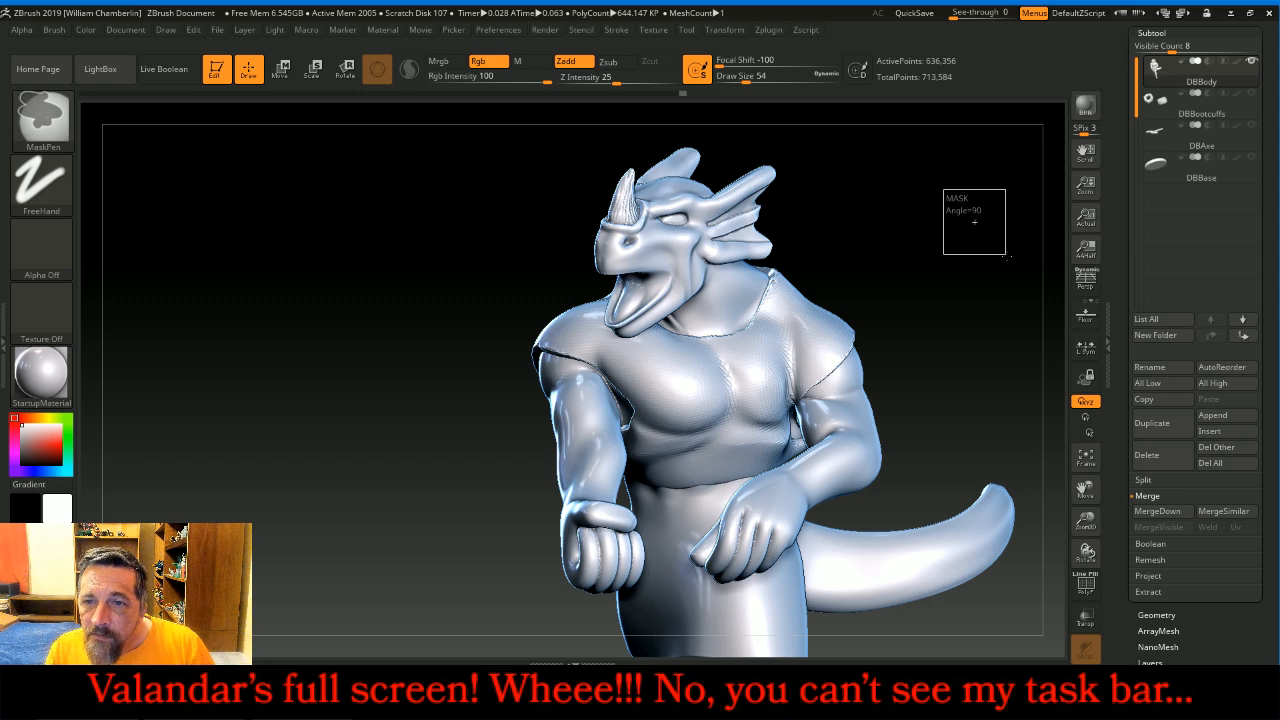
- Reduce the draw size to 34 and smooth the shirt's bottom hem into the body across the belly and waist
drag(1086, 520, 1060, 497)
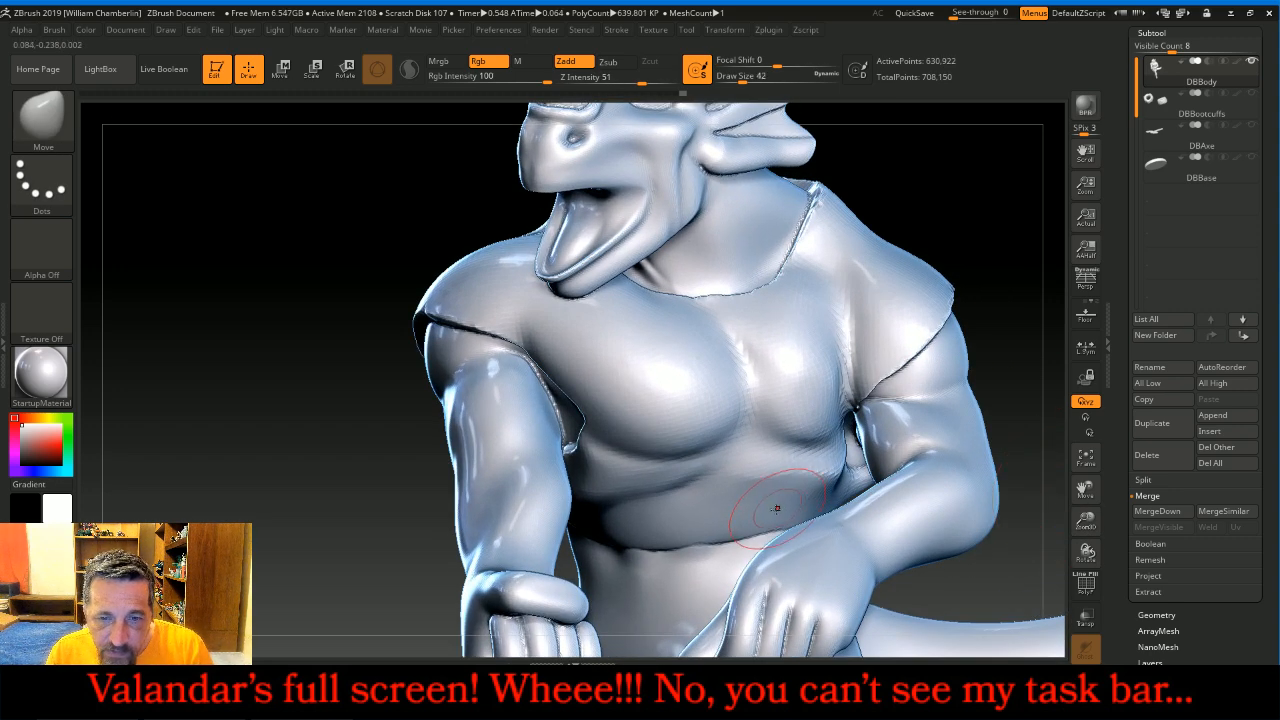
mouse_move(961, 238)
mouse_down()
mouse_move(975, 226)
mouse_move(934, 349)
mouse_up()
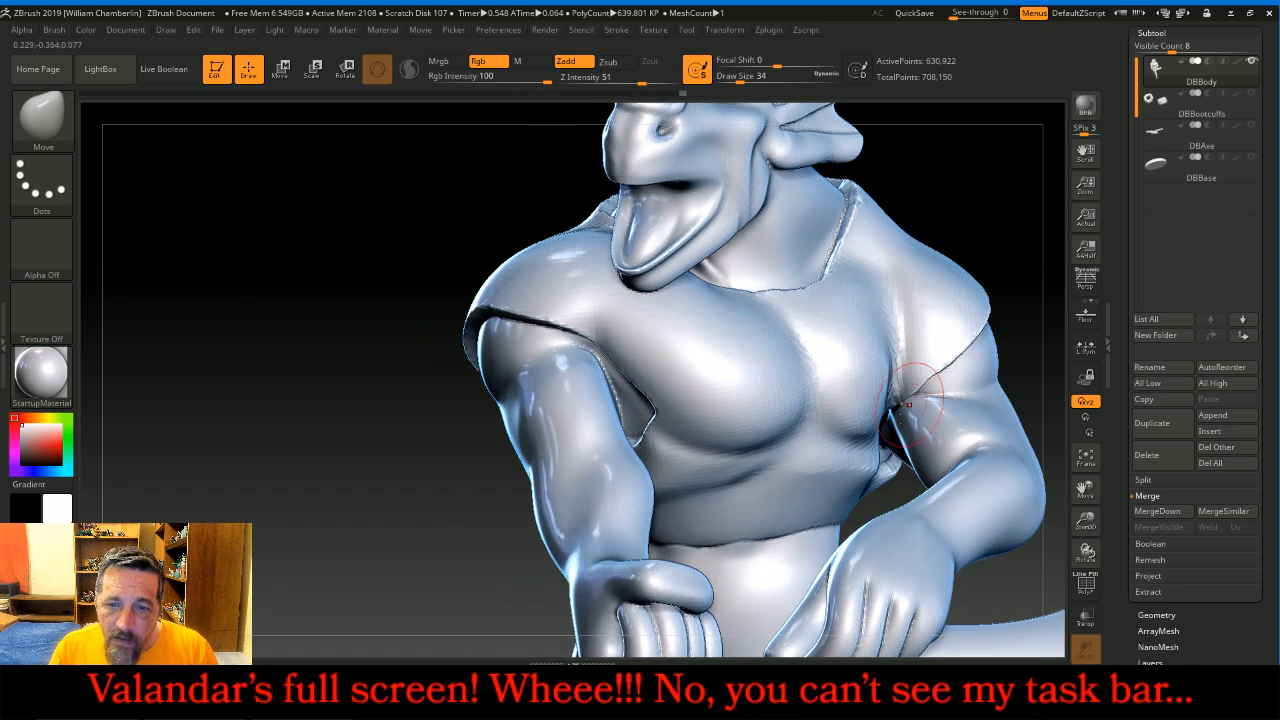
key(shift)
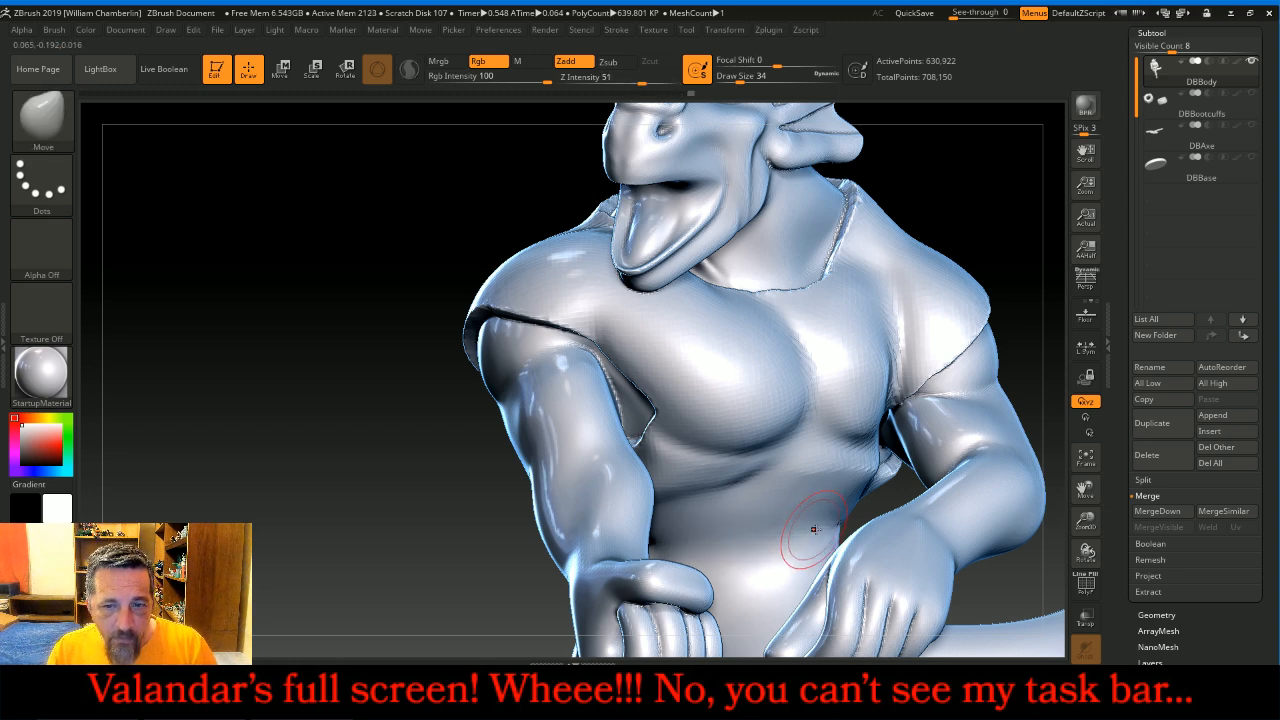
drag(337, 491, 386, 469)
key(shift)
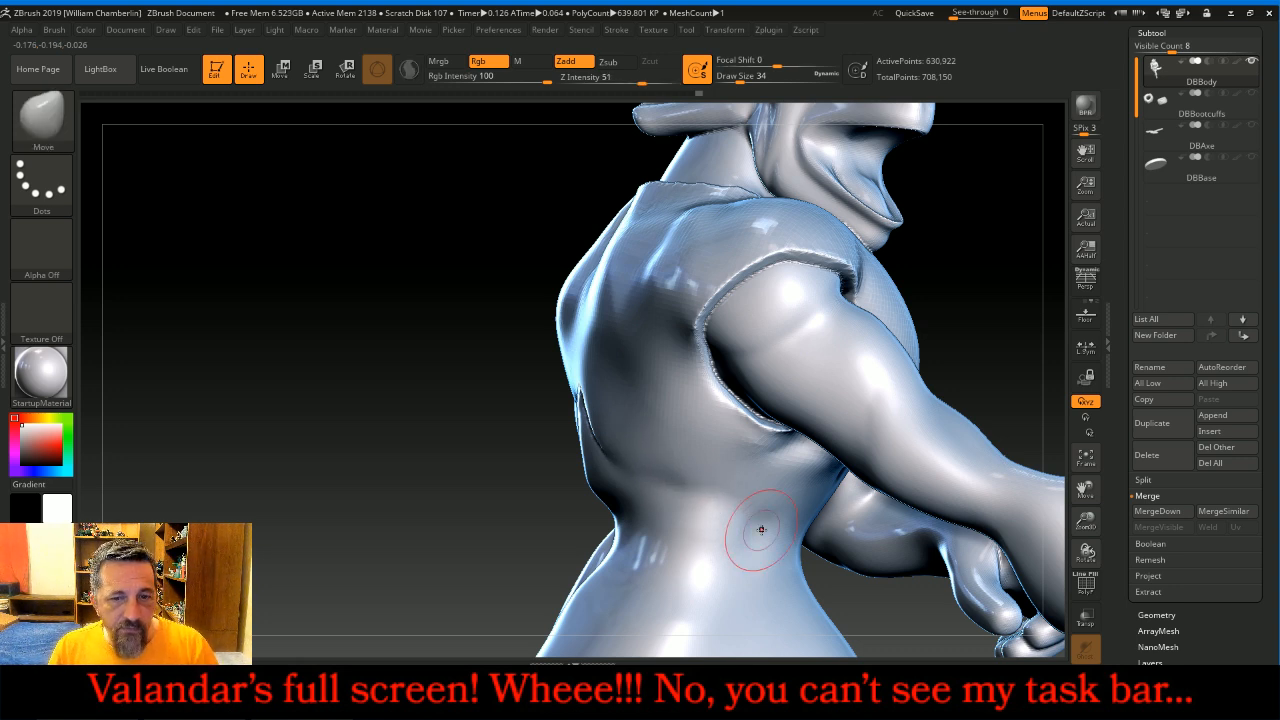
key(shift)
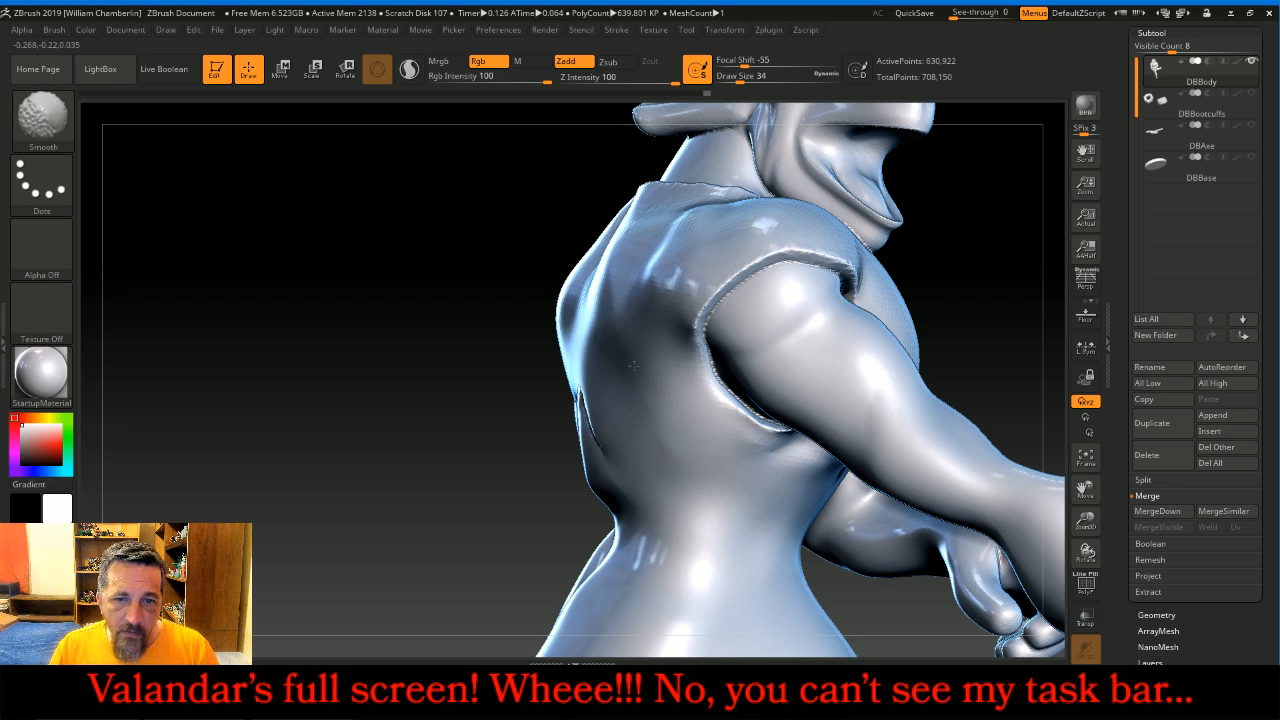
- Smooth the shirt's lower edge into the body across the back and the other side near the tail
mouse_move(337, 380)
mouse_down()
mouse_move(470, 395)
mouse_move(637, 457)
mouse_up()
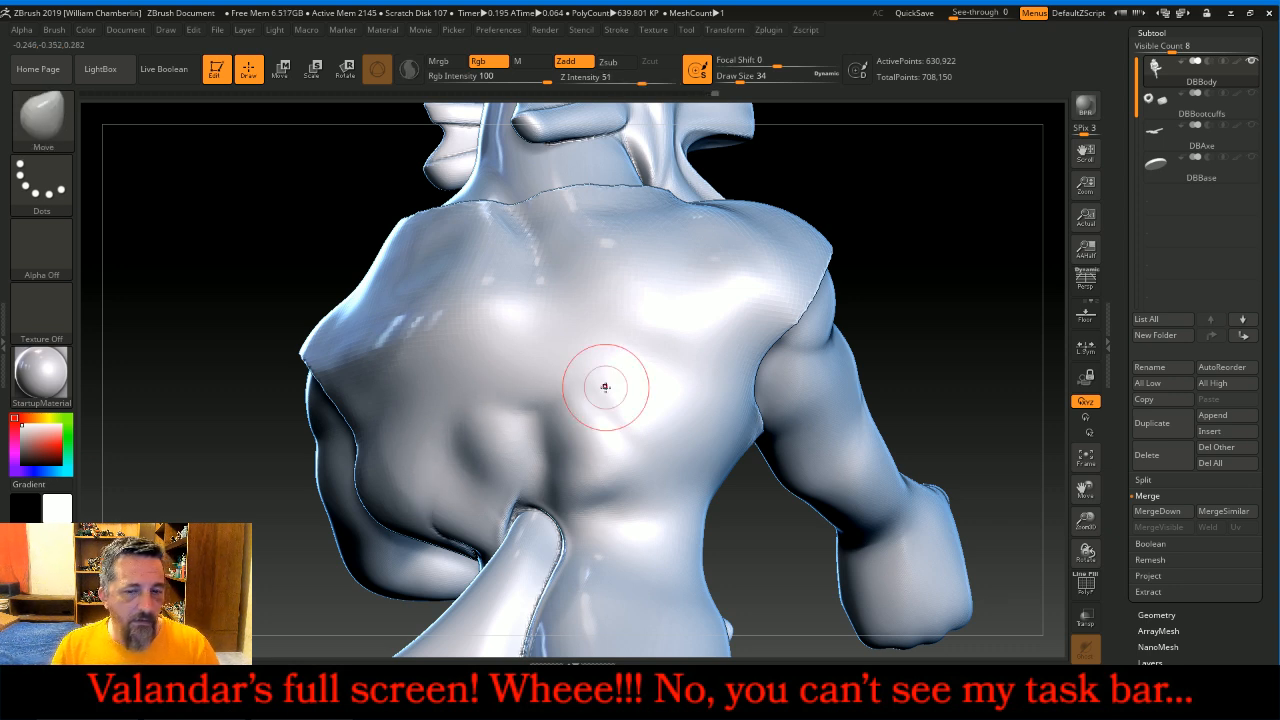
shift+drag(594, 418, 609, 467)
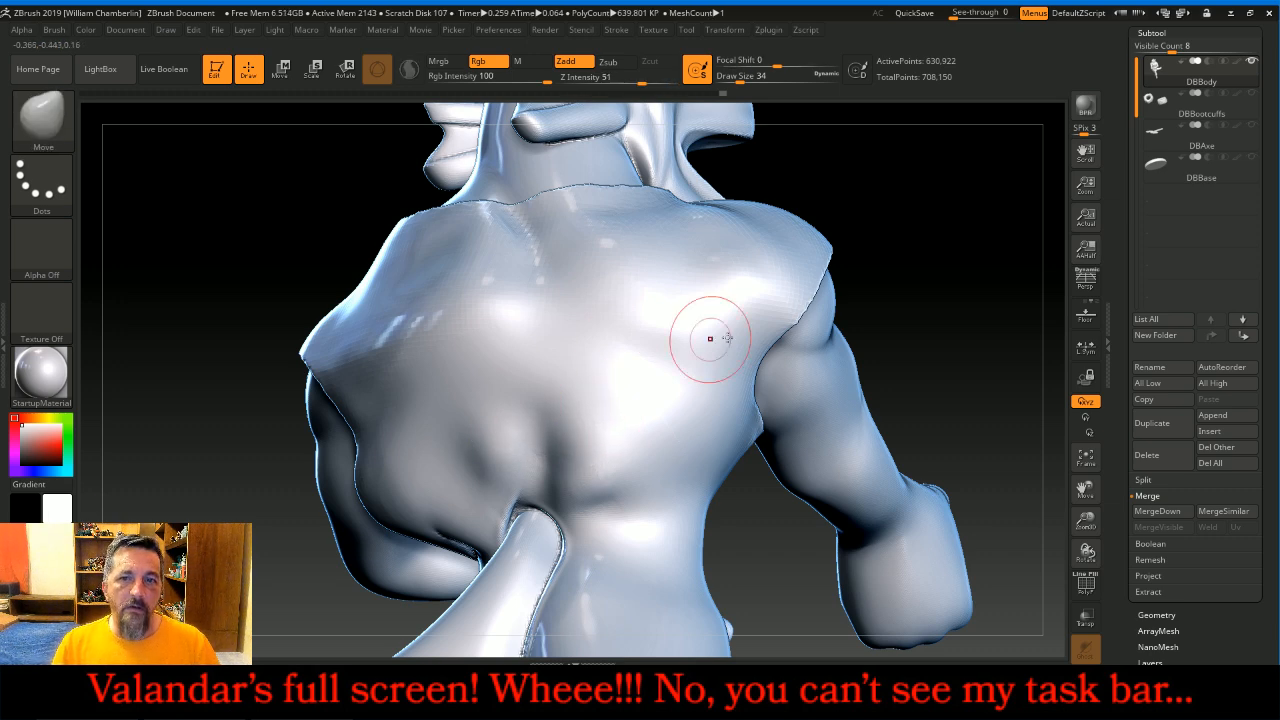
mouse_move(929, 320)
mouse_down()
mouse_move(978, 281)
mouse_move(834, 323)
mouse_move(840, 292)
mouse_move(800, 300)
mouse_move(717, 357)
mouse_up()
shift+drag(552, 380, 549, 397)
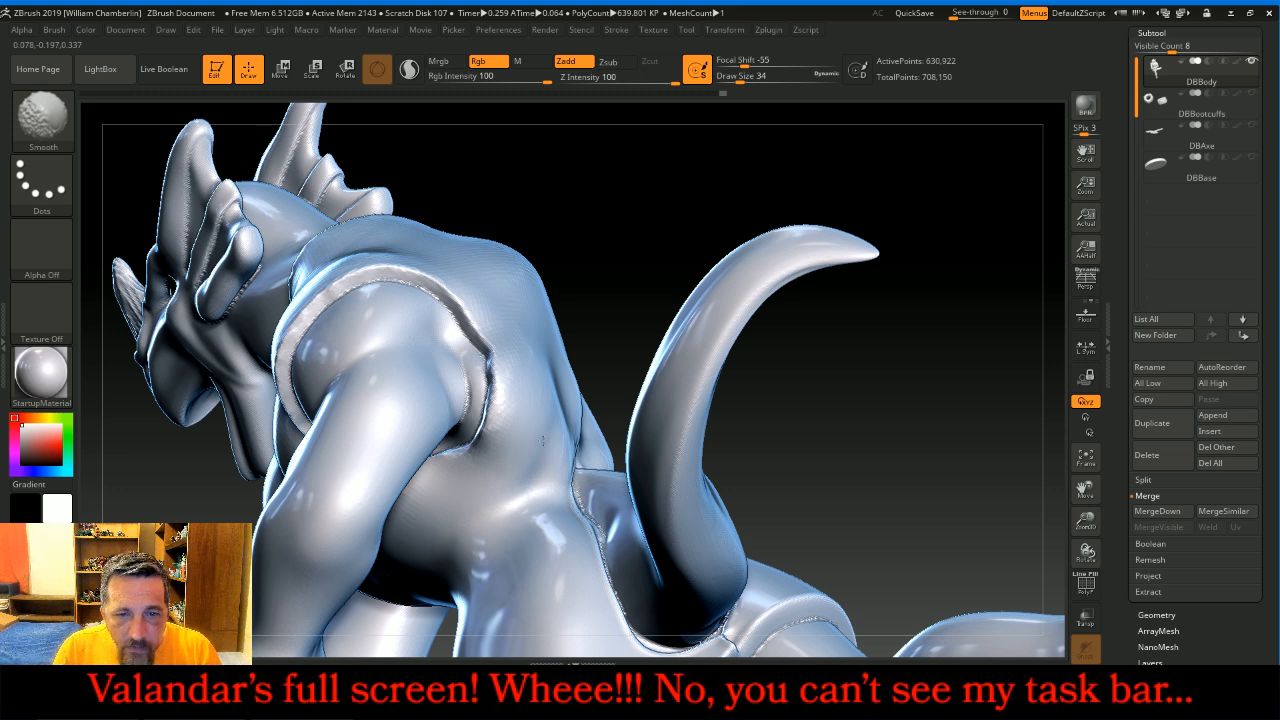
shift+drag(543, 443, 543, 440)
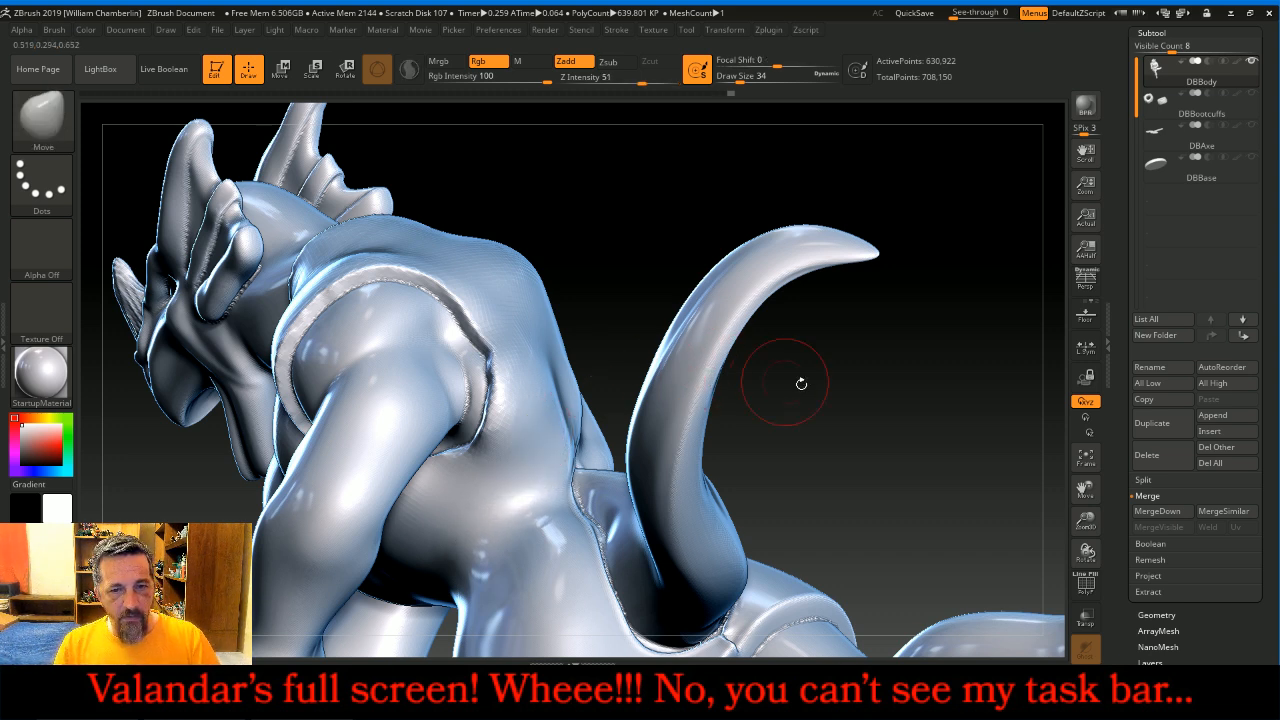
- Frame the whole figure and insert a PolyMesh3D as a new subtool below DBBody
drag(969, 387, 966, 313)
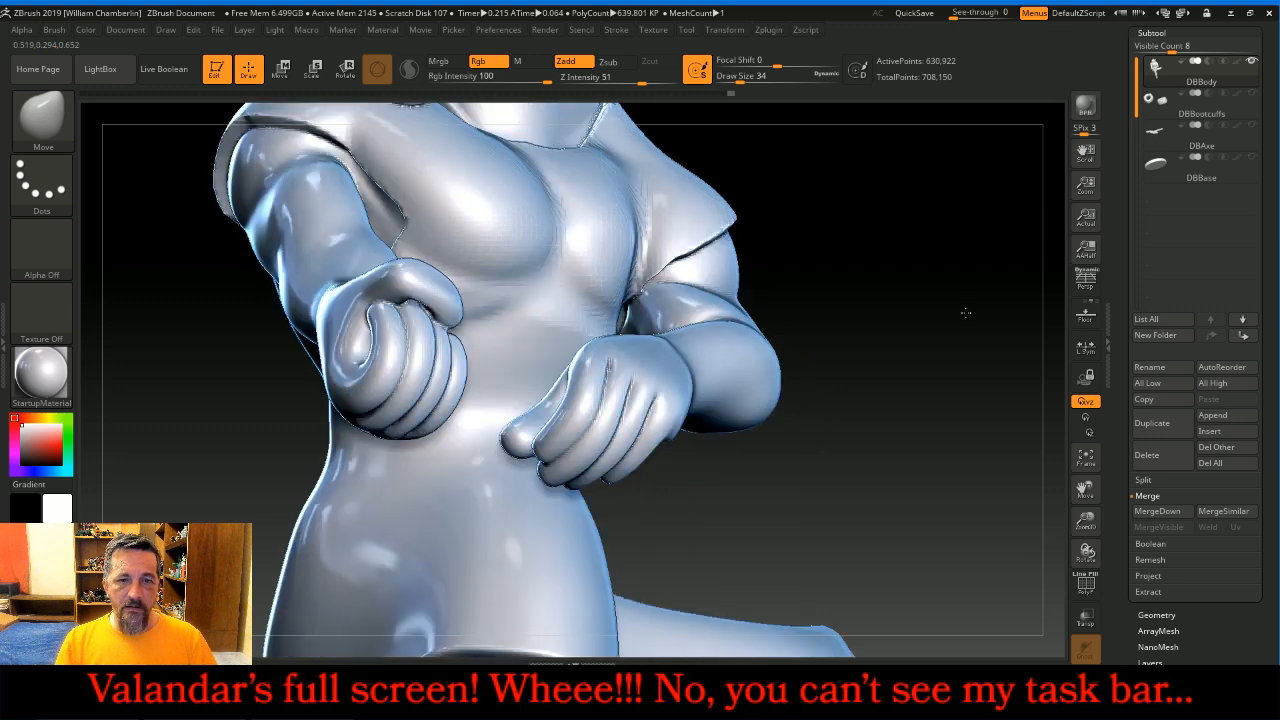
click(1086, 462)
drag(900, 470, 949, 465)
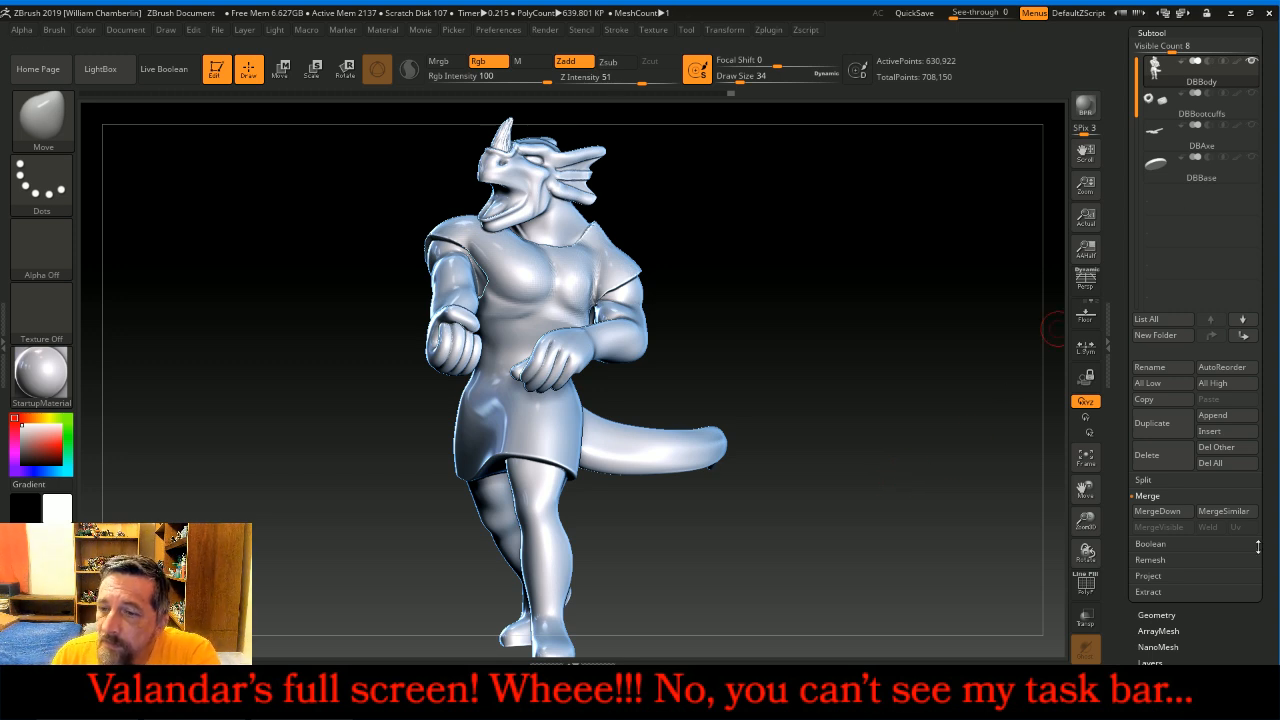
click(1230, 434)
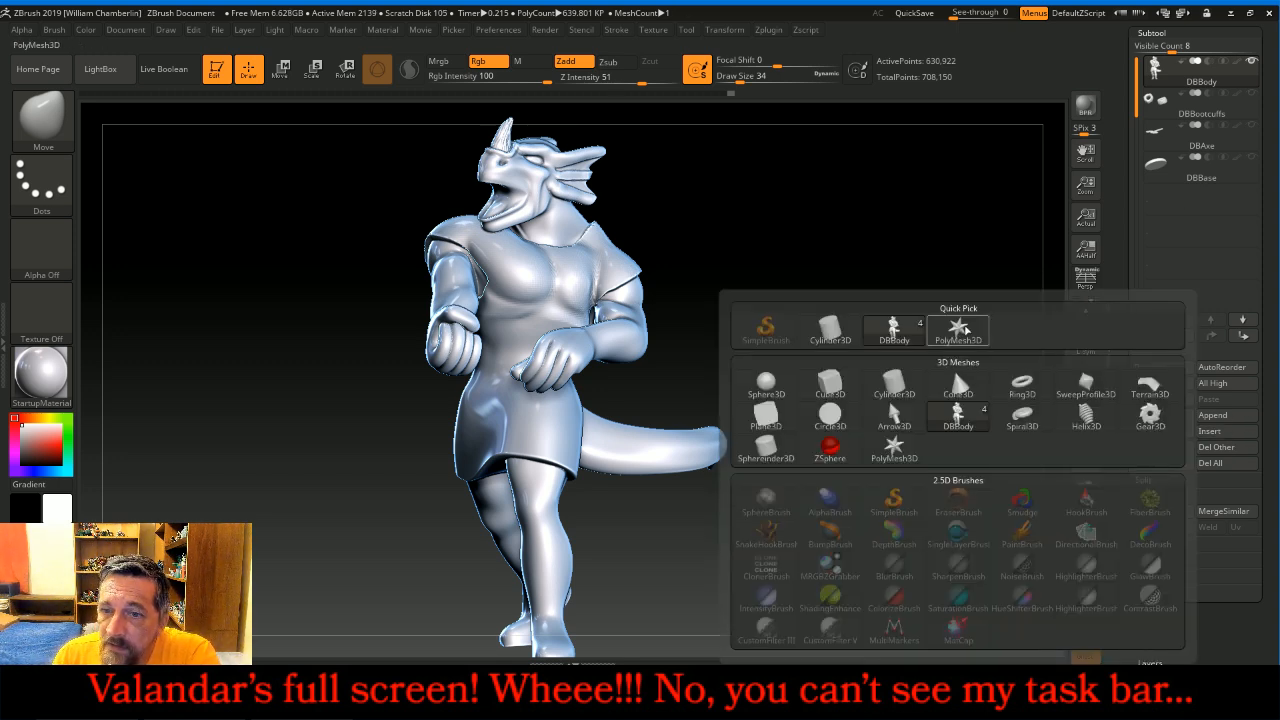
click(959, 330)
- Hide the merged DBBody and import DBBody.obj in place of the inserted star mesh
click(1252, 63)
drag(1270, 60, 1267, 166)
click(1180, 140)
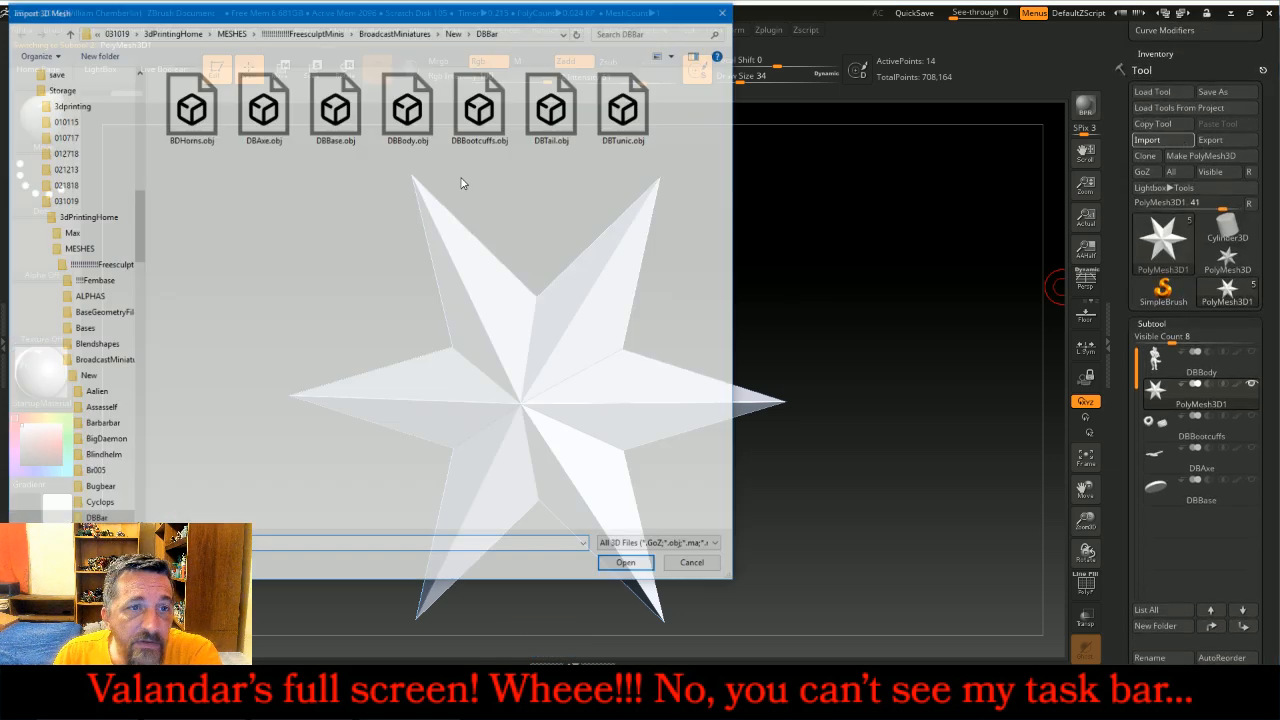
double_click(407, 113)
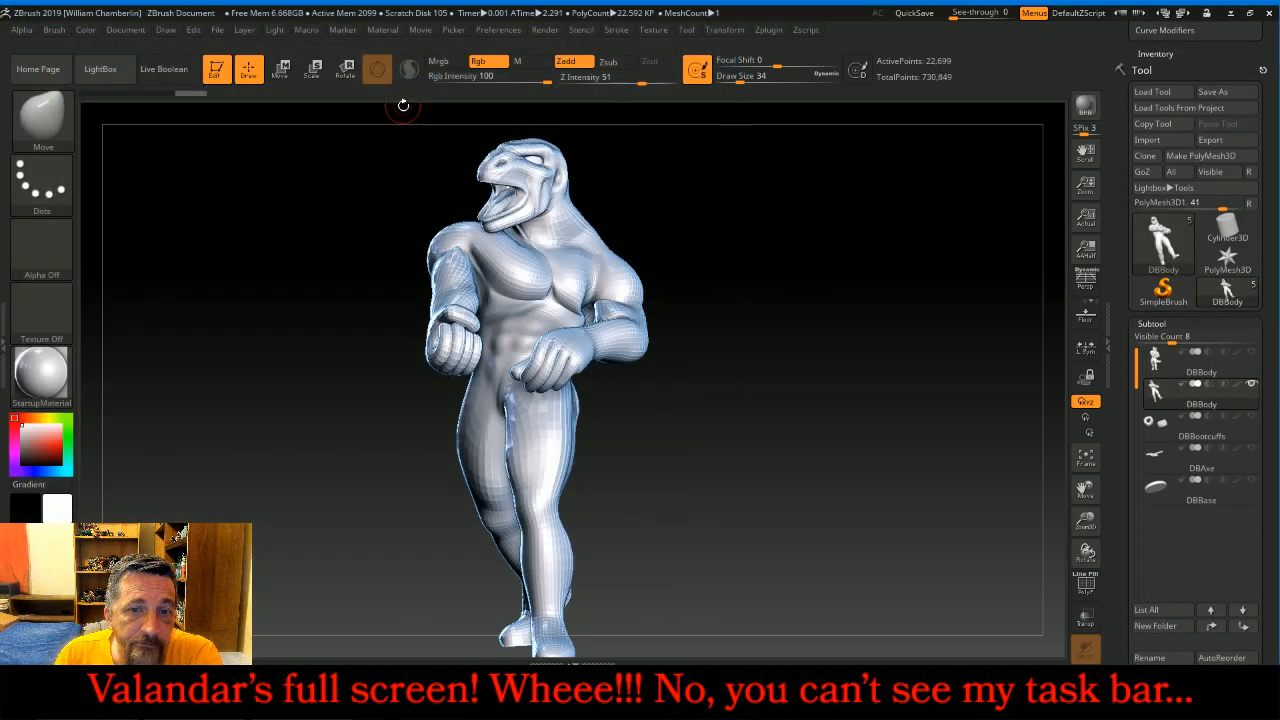
- Remesh the imported body with DynaMesh at resolution 128
drag(817, 356, 1055, 332)
click(1151, 323)
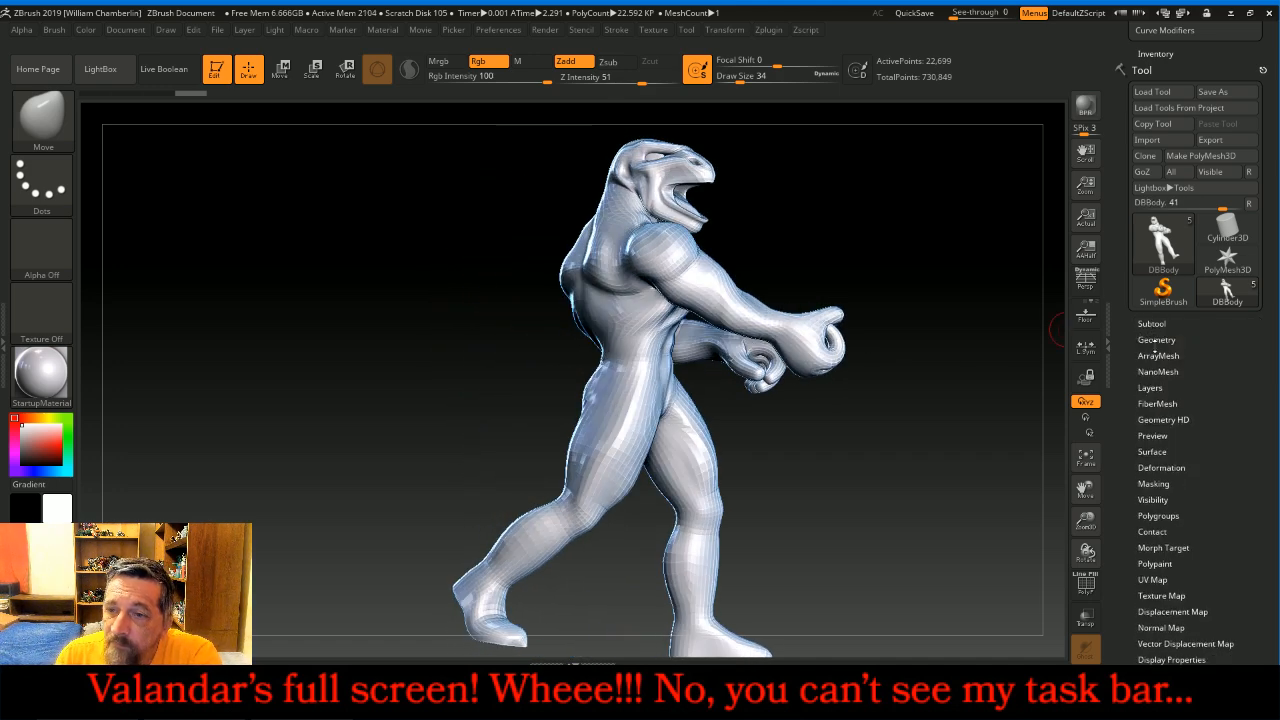
click(1157, 341)
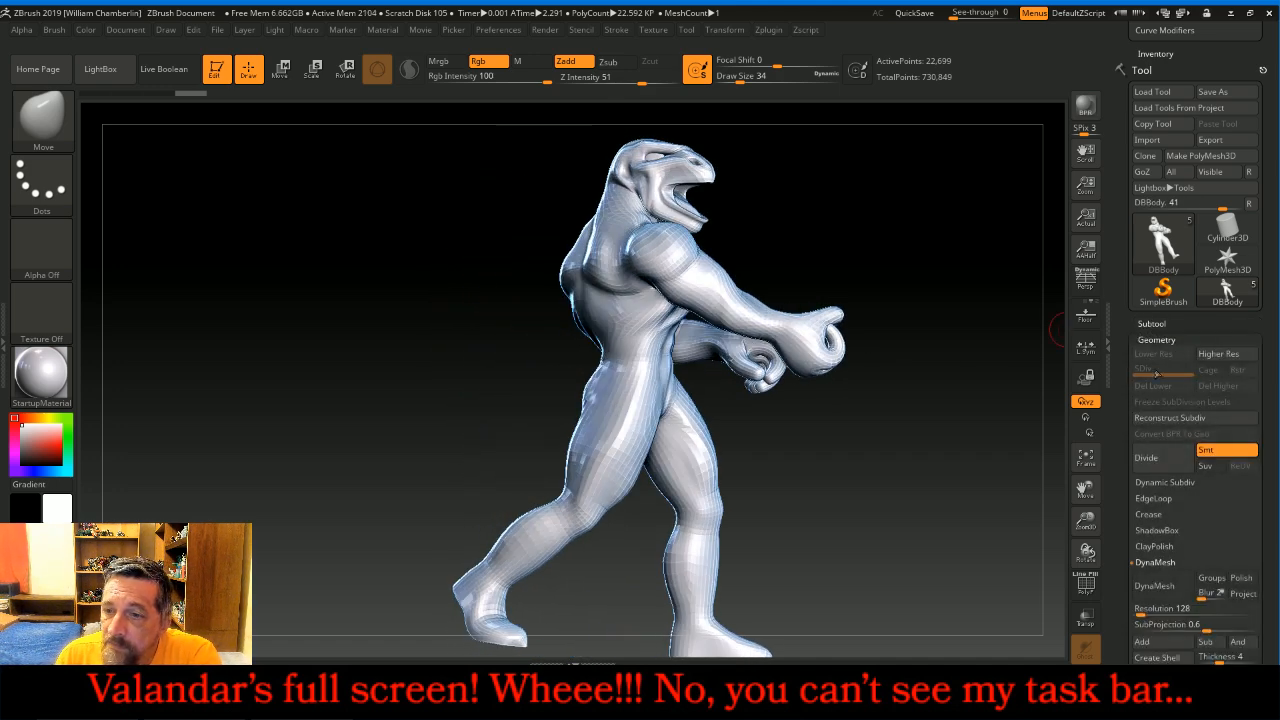
click(1154, 587)
click(1153, 593)
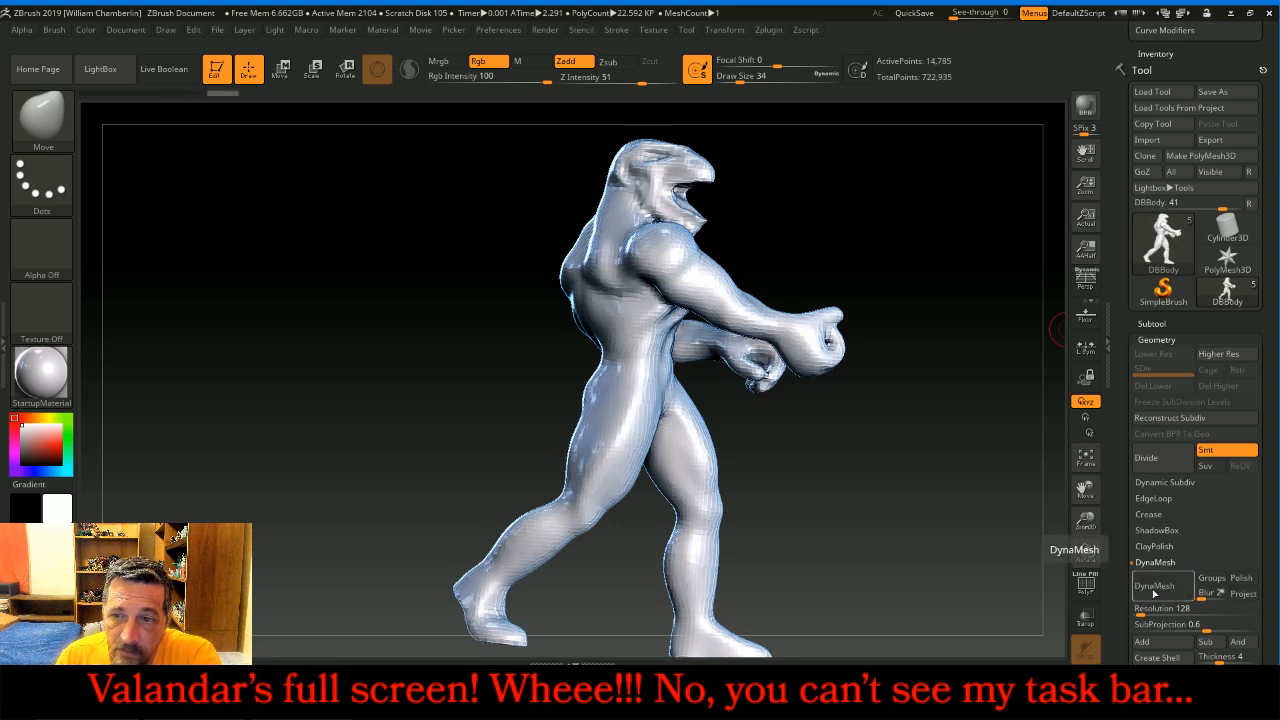
- Show the merged DBBody again and turn on transparency so it overlays the imported body
click(1152, 323)
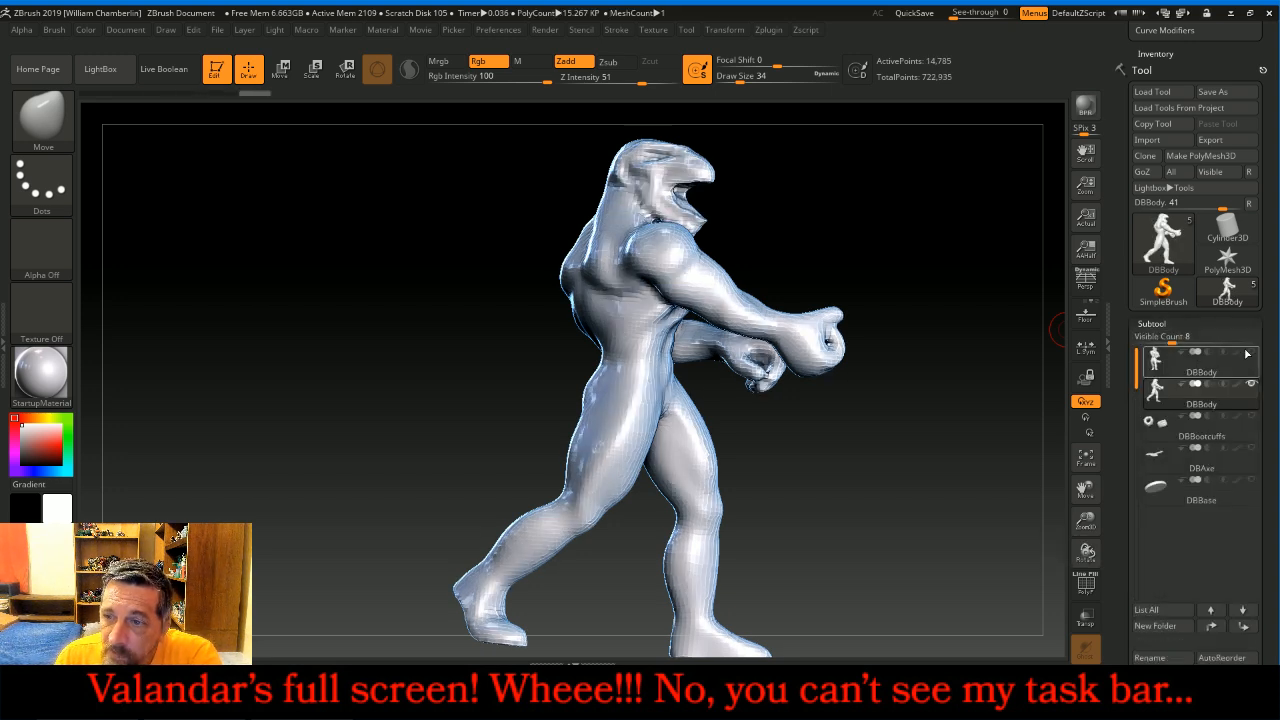
click(1250, 354)
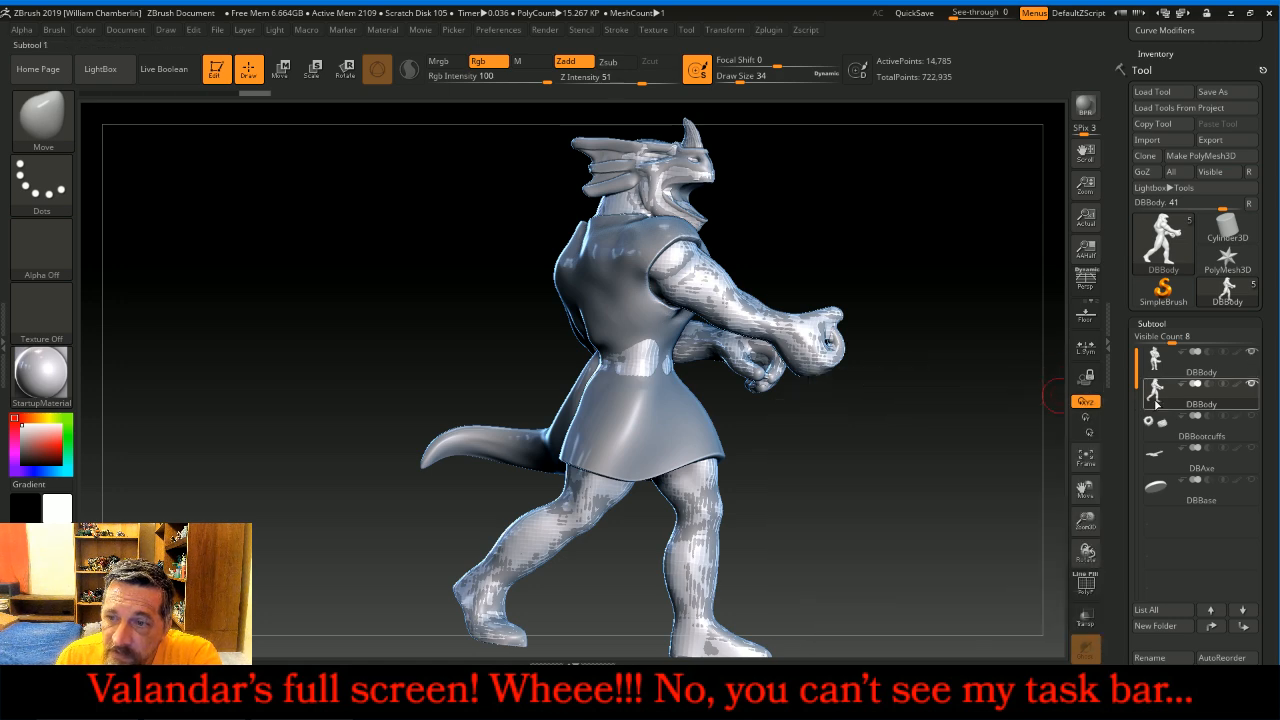
click(1083, 619)
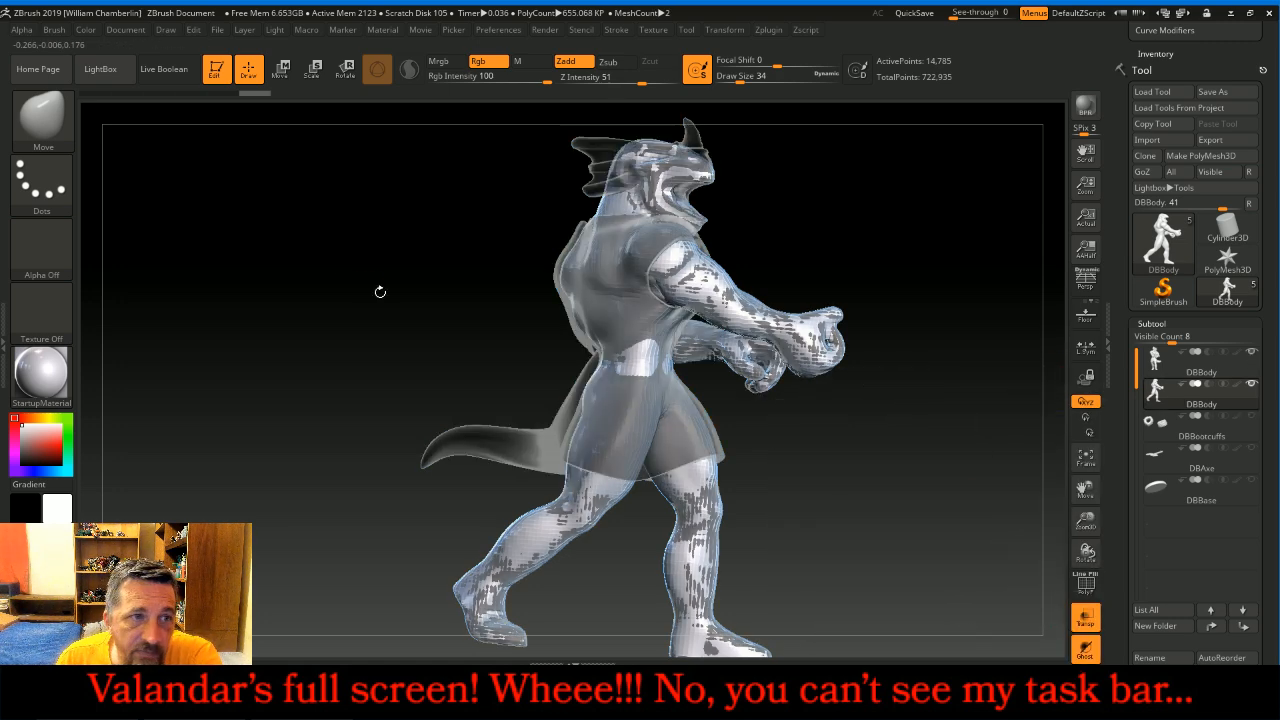
- Enlarge the draw size to 82 and reshape the imported body's lower back above the tail with the Move brush
drag(281, 244, 309, 254)
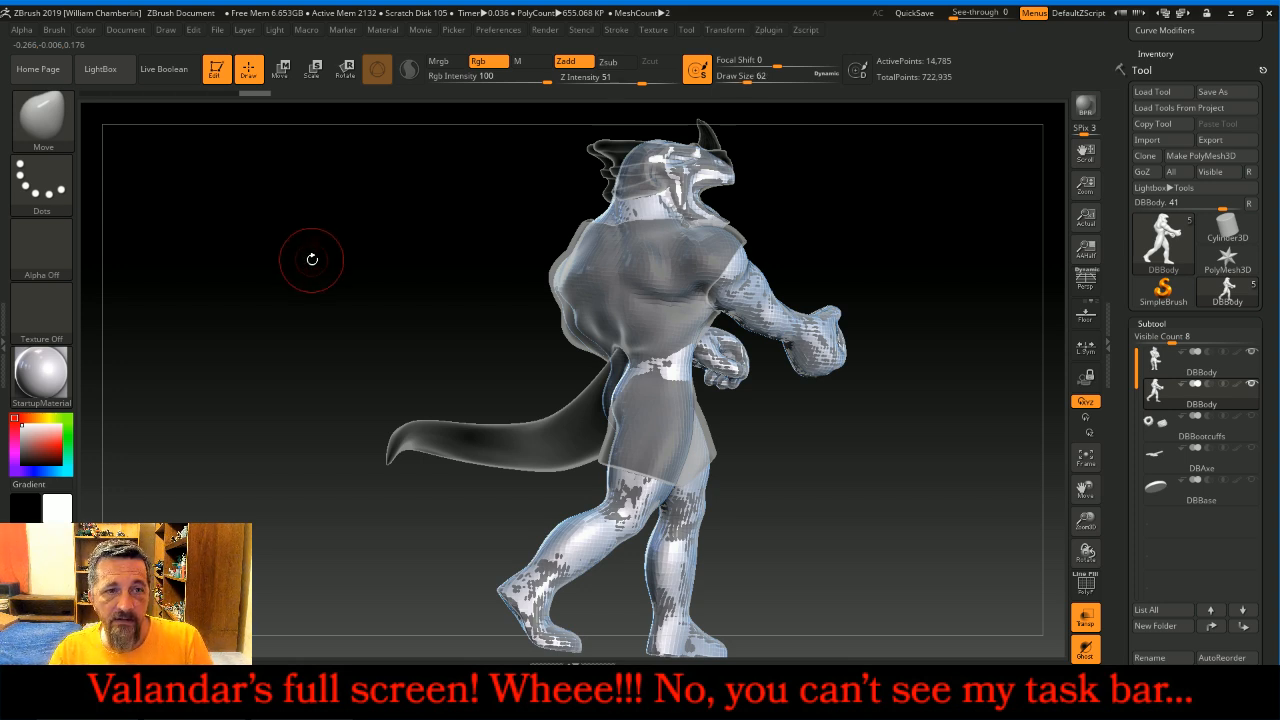
key(bracketright)
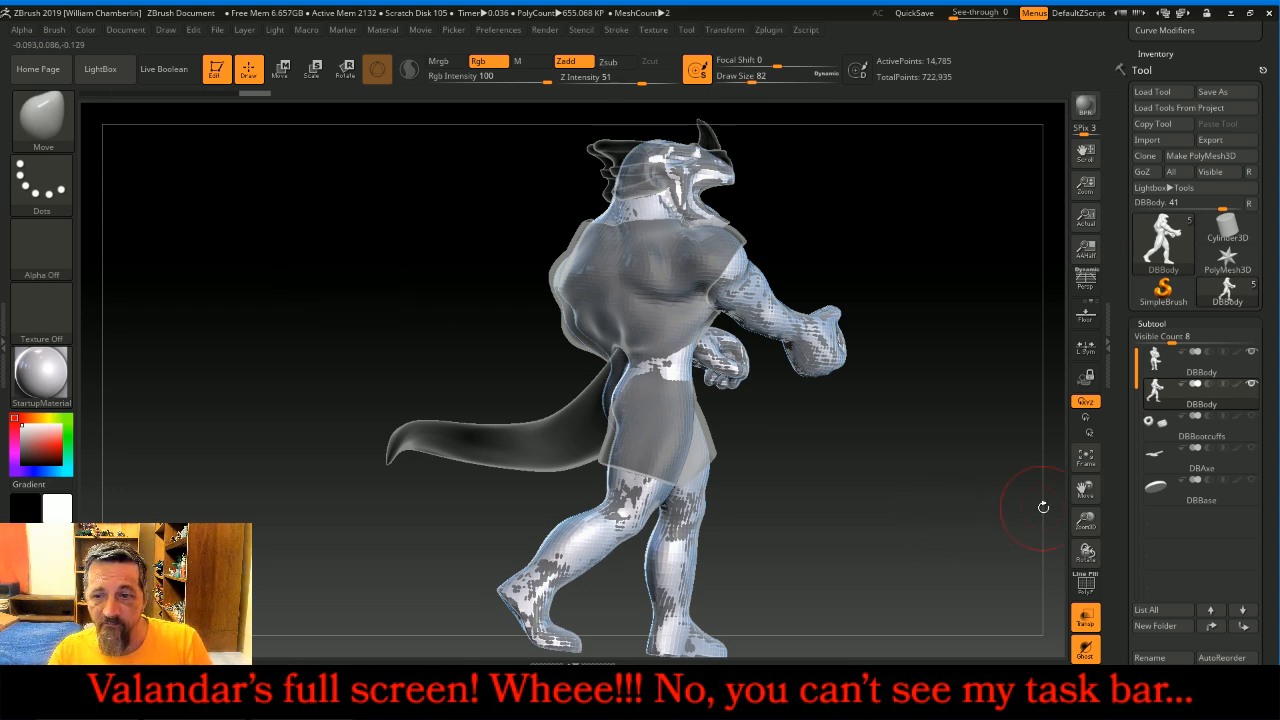
drag(1085, 523, 1085, 600)
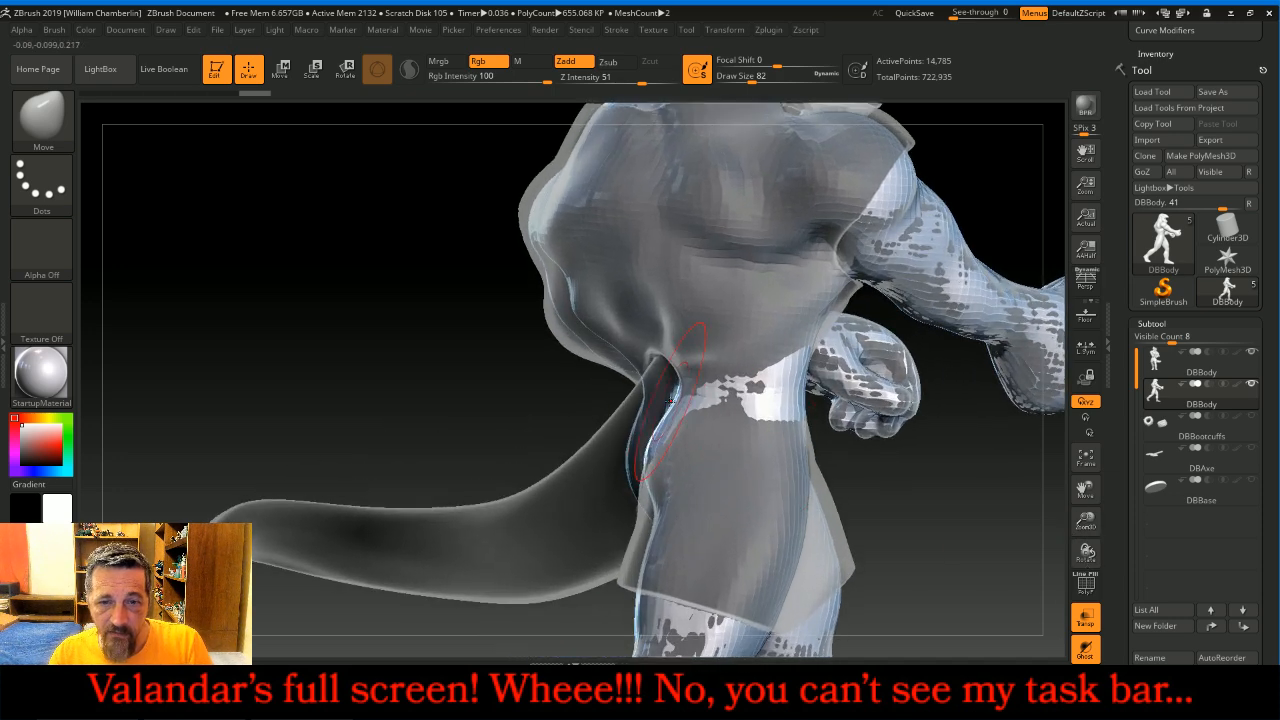
mouse_move(667, 397)
mouse_down()
mouse_move(578, 396)
mouse_move(676, 418)
mouse_up()
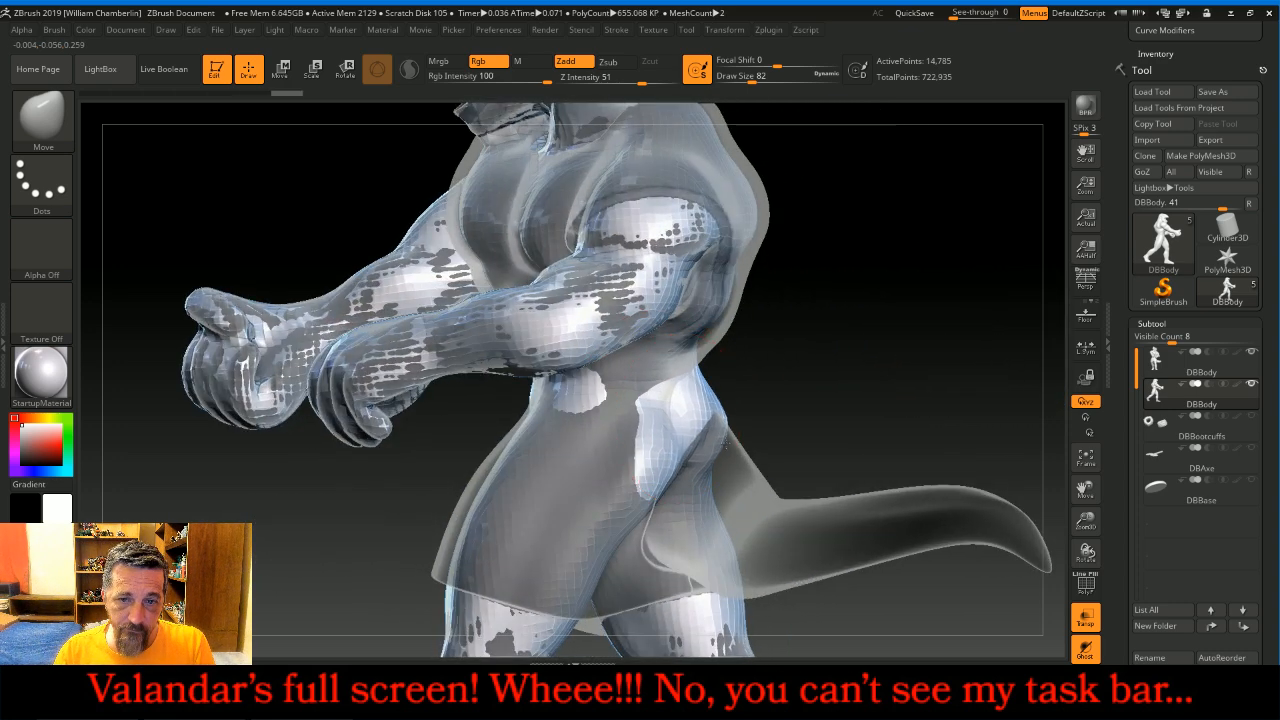
- Reduce the draw size to 62 and nudge the imported body's rear hip and buttock area around the tail base with the Move brush
drag(872, 462, 809, 464)
key(bracketleft)
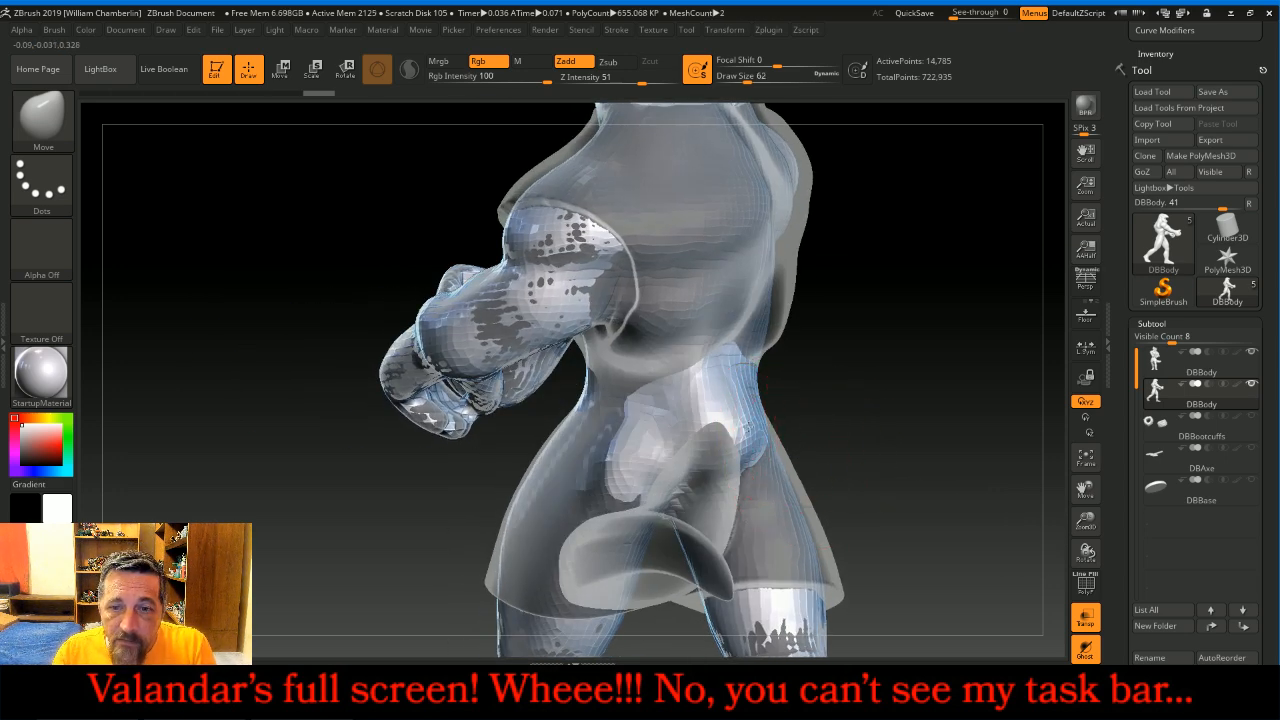
drag(727, 434, 716, 433)
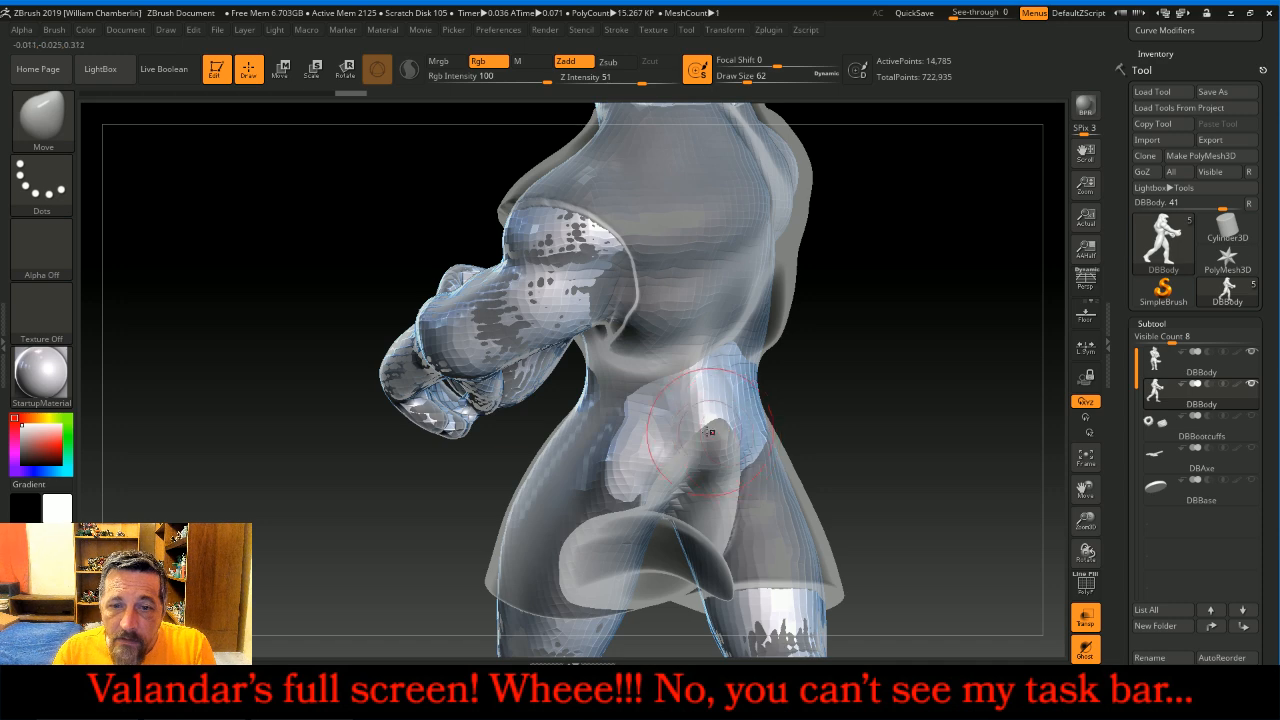
drag(838, 409, 762, 365)
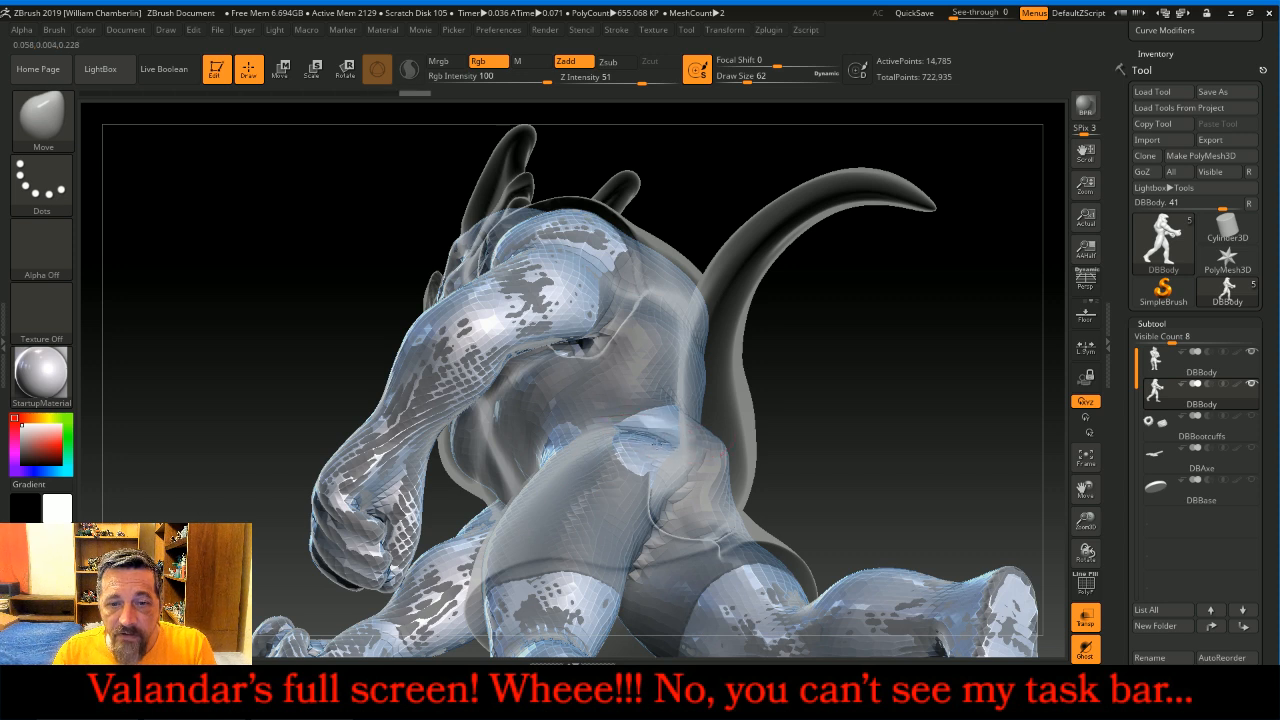
drag(654, 455, 674, 433)
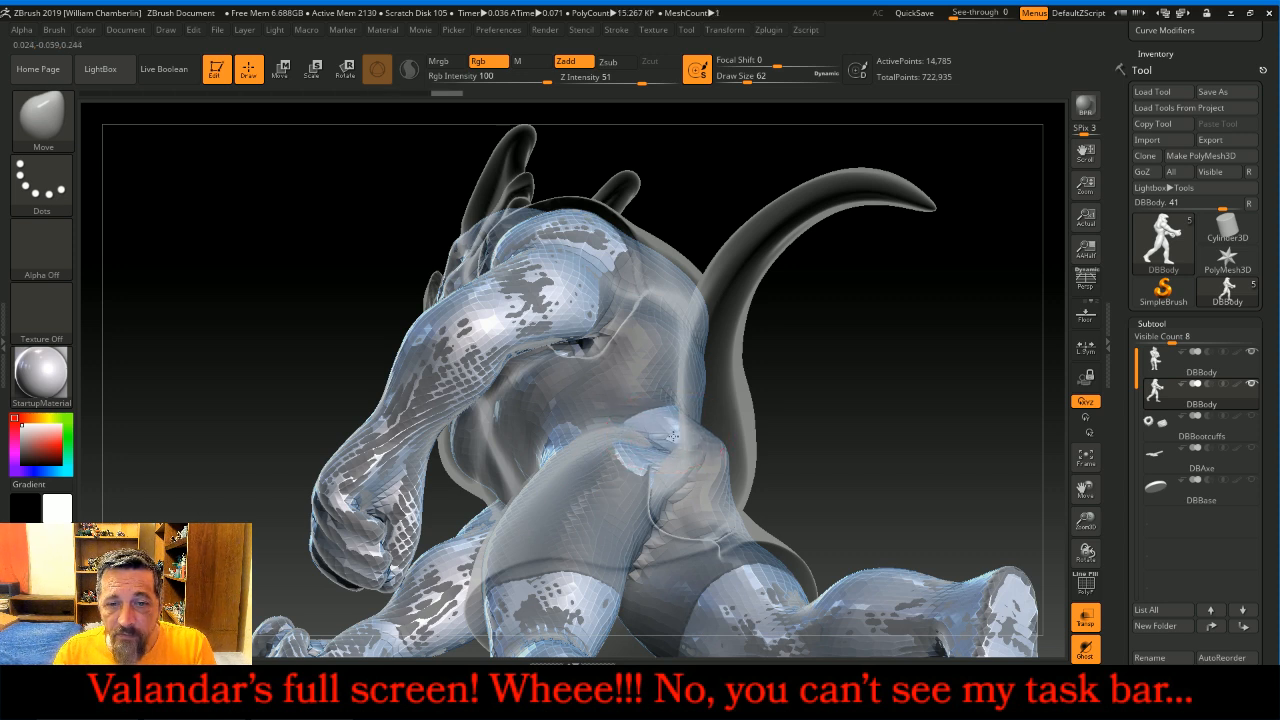
mouse_move(837, 443)
mouse_down()
mouse_move(712, 448)
mouse_move(672, 432)
mouse_move(733, 451)
mouse_move(742, 474)
mouse_up()
mouse_move(866, 478)
mouse_down()
mouse_move(914, 582)
mouse_move(957, 560)
mouse_up()
drag(907, 483, 929, 469)
- Subdivide the imported body several times with smoothing on and delete its lower subdivision levels
click(1150, 324)
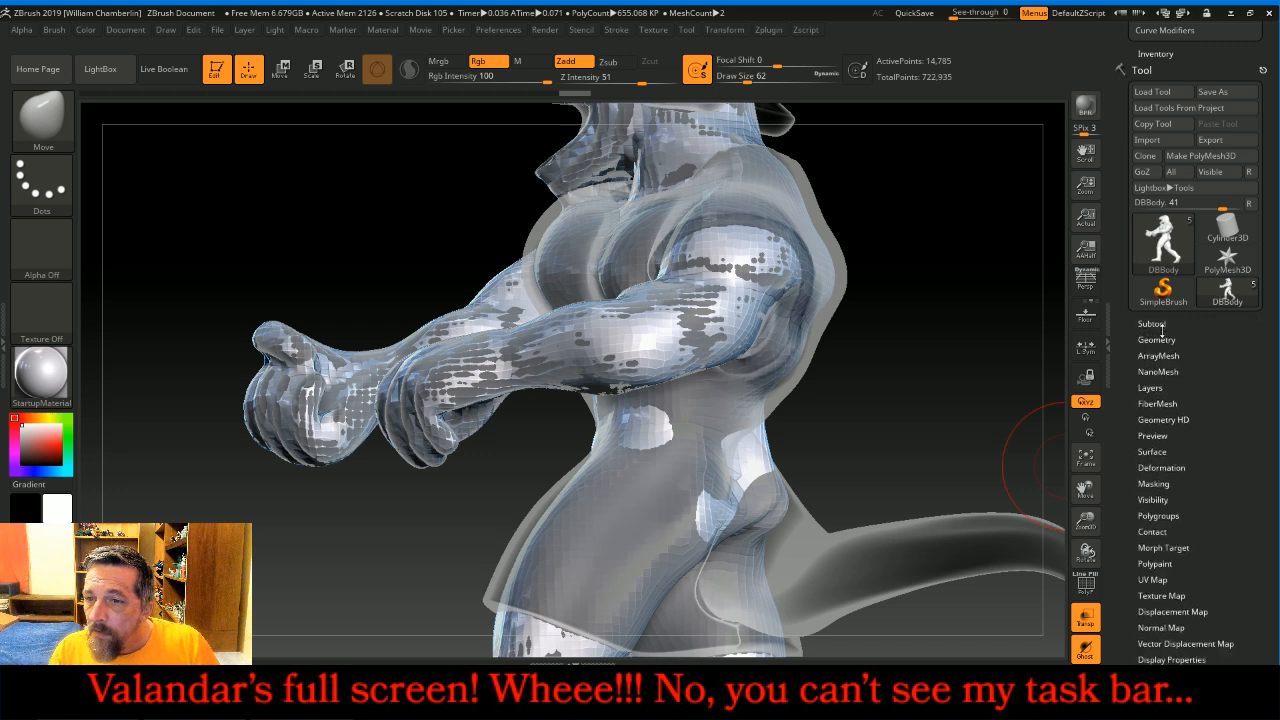
click(1157, 340)
click(1167, 459)
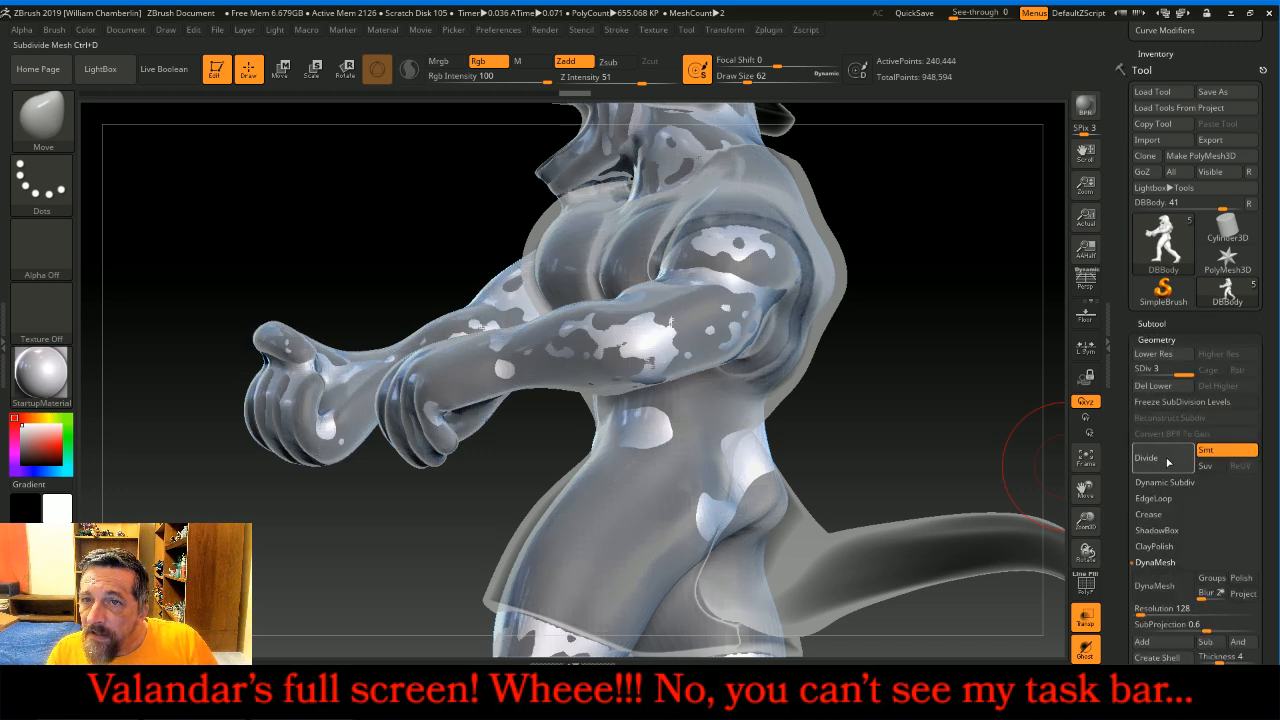
click(1157, 386)
- Mask a narrow horizontal belt band around the imported body's waist
drag(988, 399, 994, 400)
mouse_move(813, 465)
ctrl+mouse_down()
mouse_move(561, 432)
mouse_move(538, 432)
mouse_move(543, 447)
ctrl+mouse_up()
drag(914, 400, 985, 395)
drag(516, 394, 958, 527)
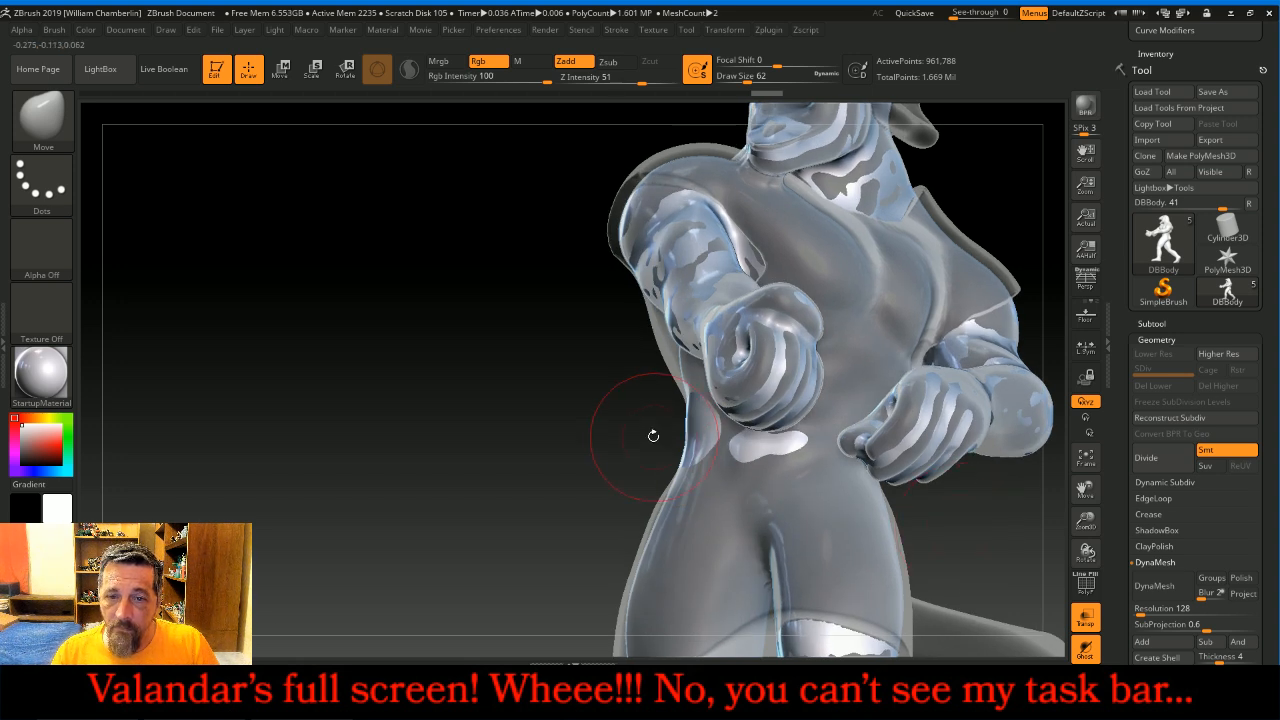
ctrl+drag(645, 440, 779, 452)
drag(458, 438, 512, 431)
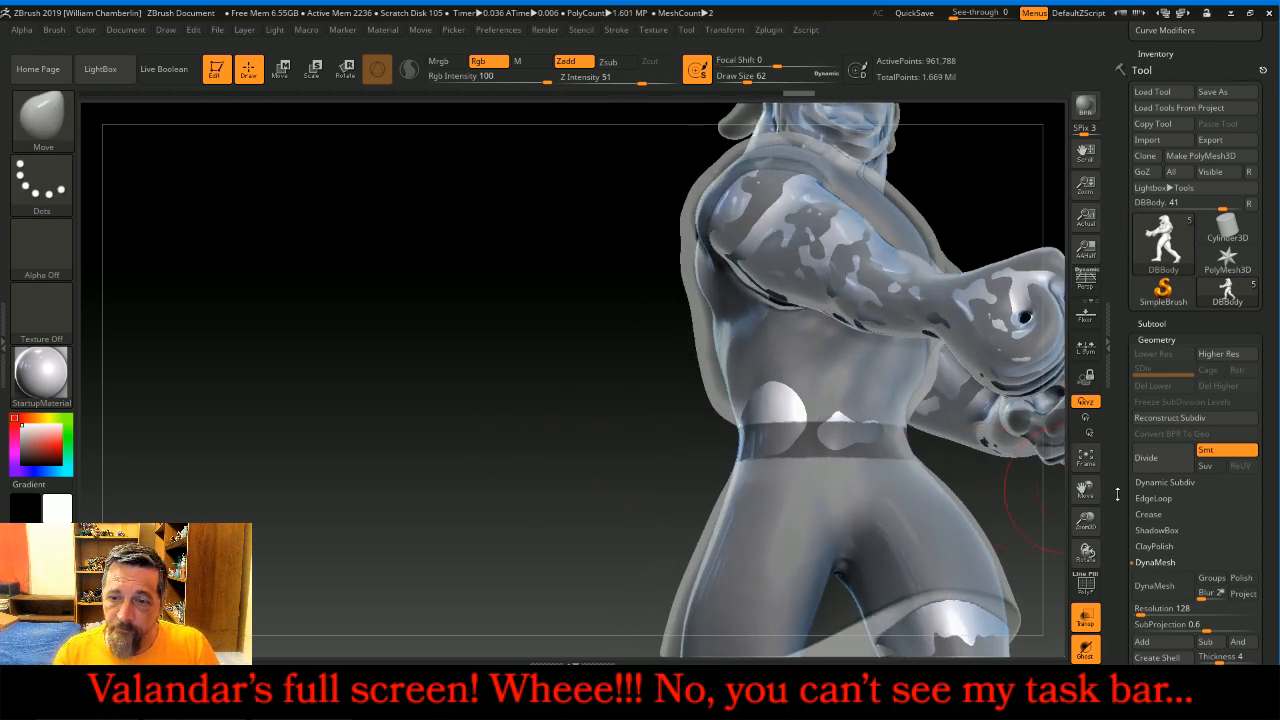
- Hide the merged DBBody and examine the masked band around the waist
mouse_move(1091, 490)
mouse_down()
mouse_move(945, 481)
mouse_move(752, 357)
mouse_move(672, 220)
mouse_up()
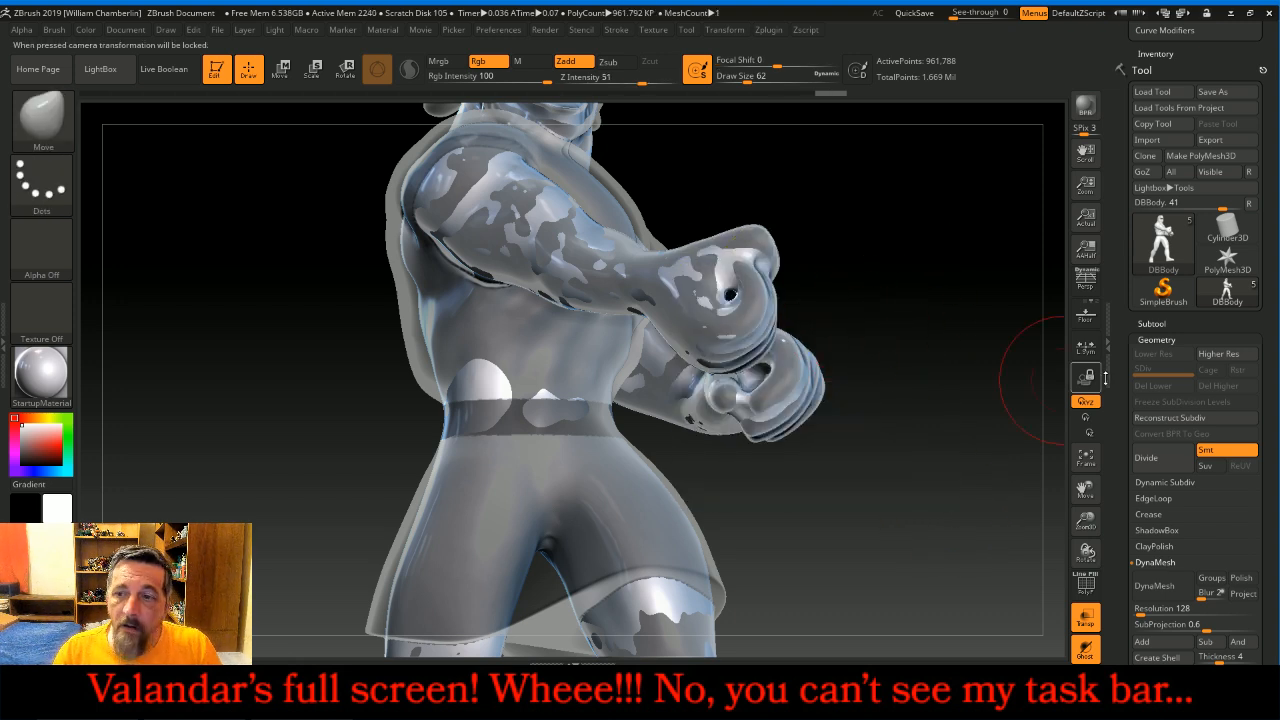
click(1180, 326)
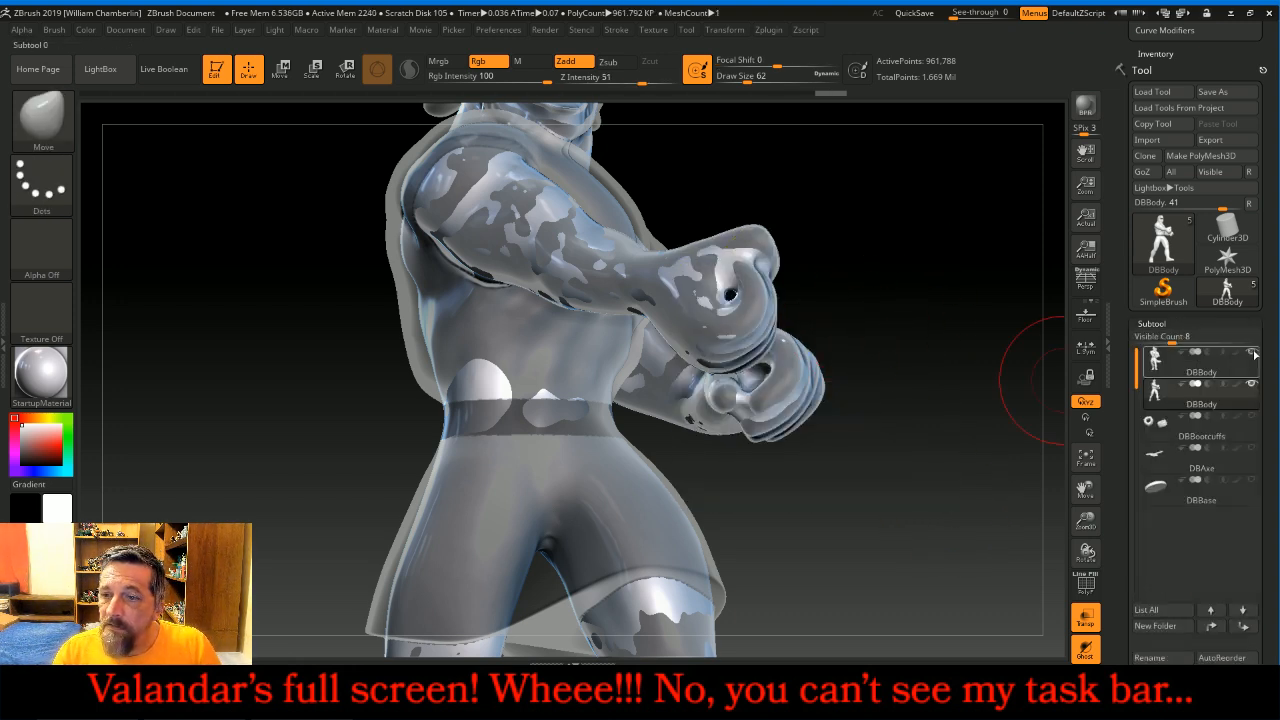
click(1251, 353)
drag(1034, 297, 1005, 327)
drag(911, 303, 1065, 398)
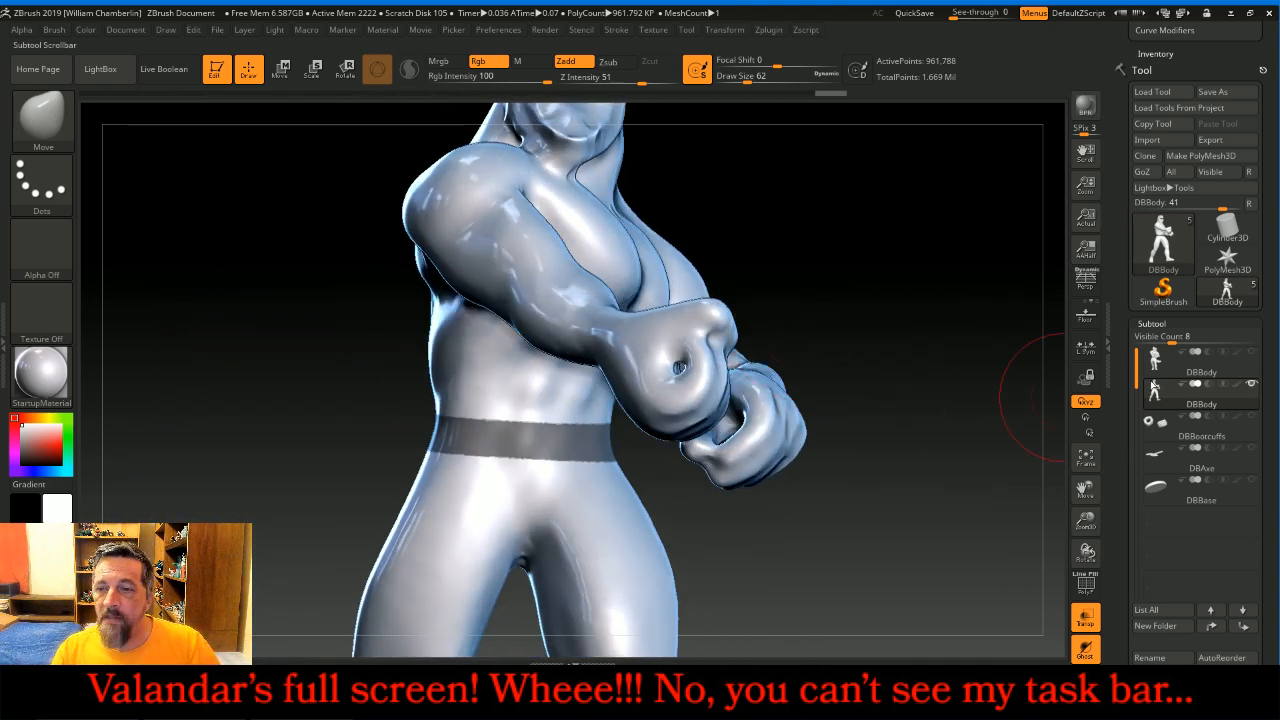
- Grow the waist mask twice and sharpen its edge
click(1204, 324)
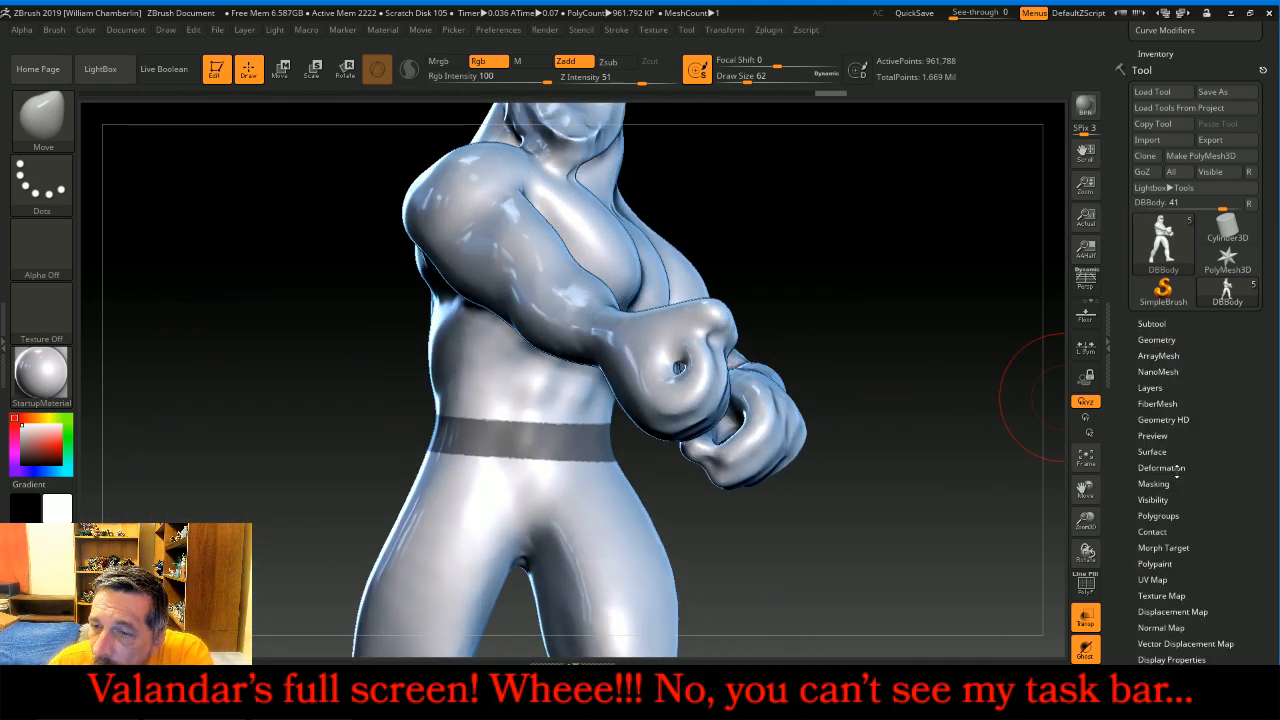
click(1160, 483)
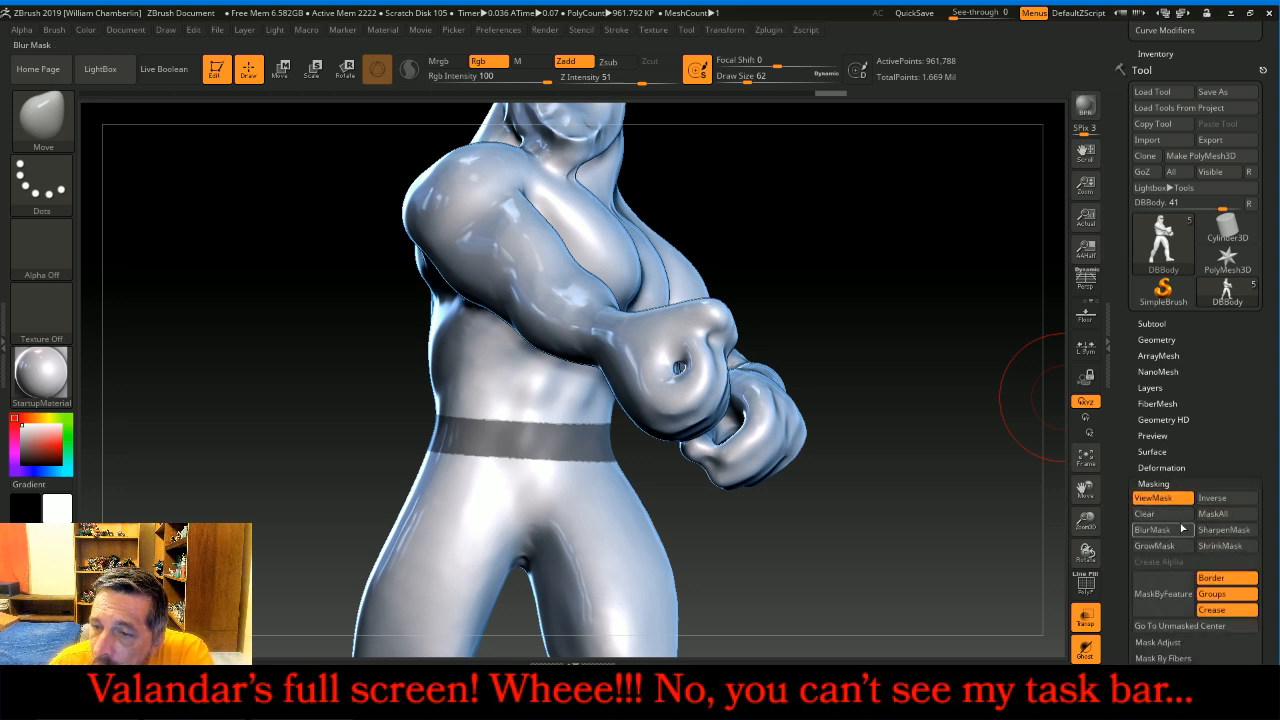
click(1165, 546)
click(1165, 546)
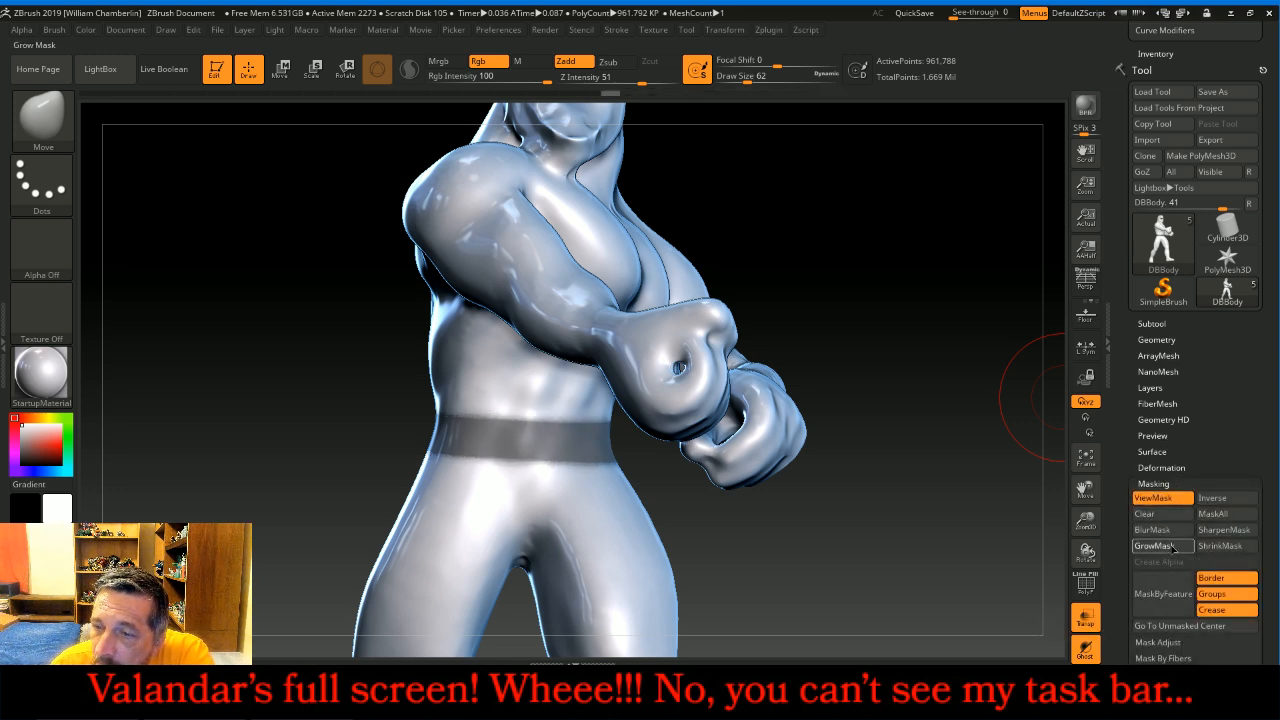
click(1205, 534)
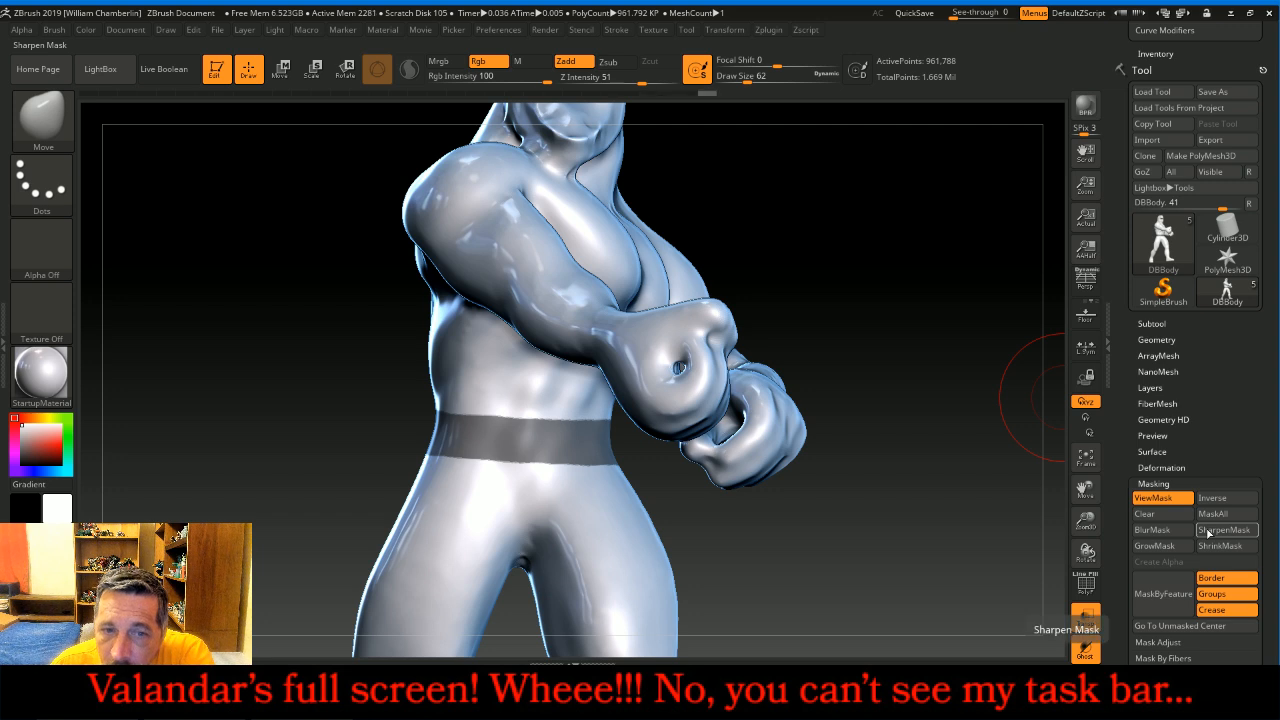
- Show the merged DBBody again and turn off transparency
click(1151, 323)
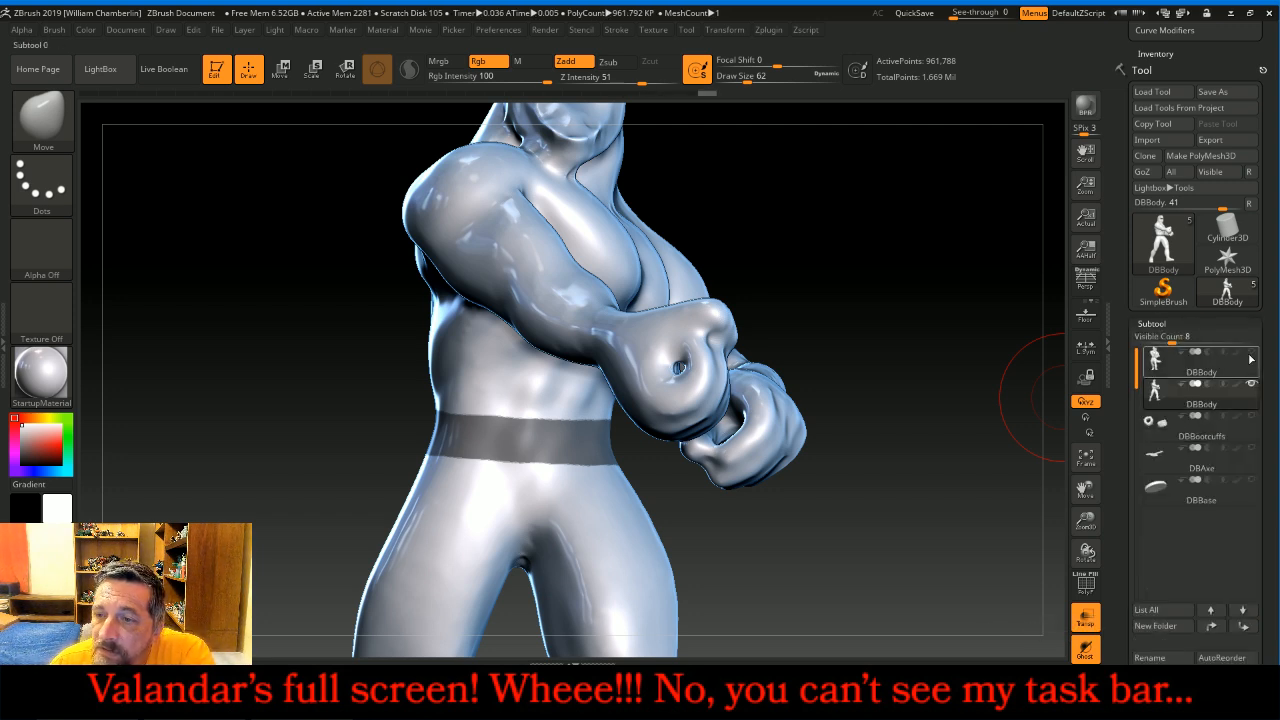
click(1085, 617)
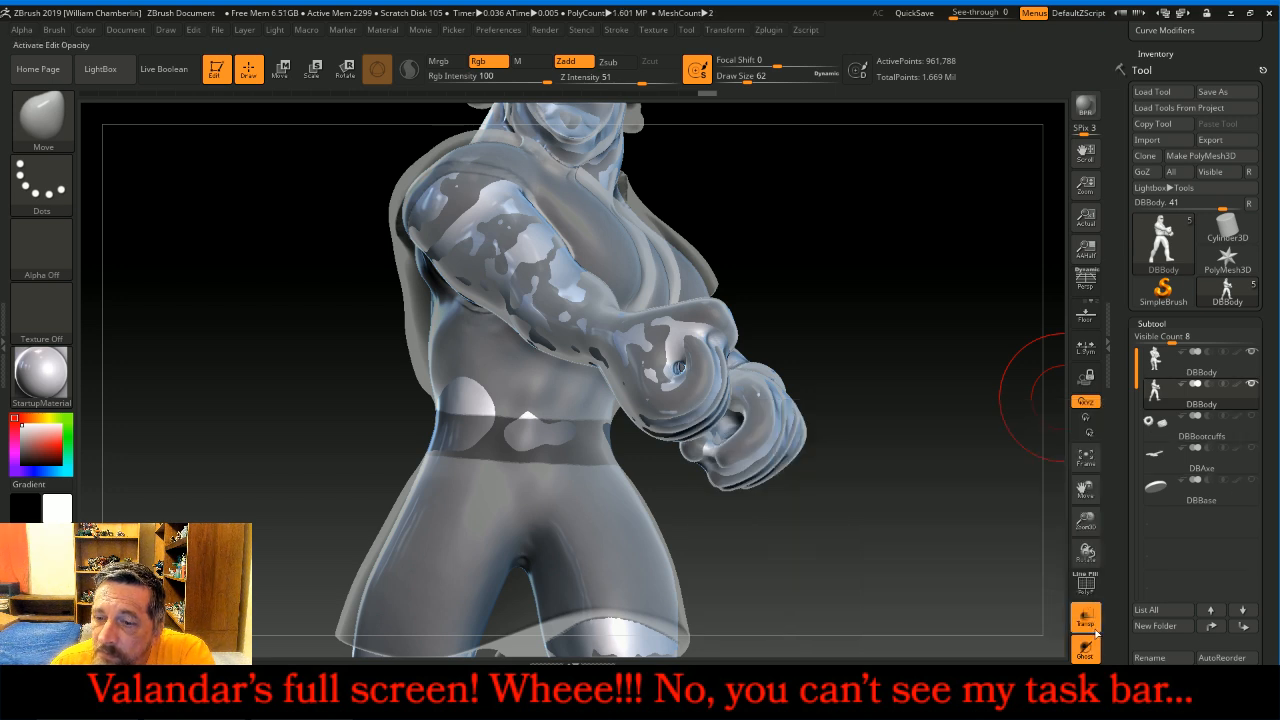
click(1085, 620)
- Extract the masked waist band as a double-sided belt with smoothness 5 and thickness 0.02, and accept it as a subtool
scroll(1245, 545, down, 5)
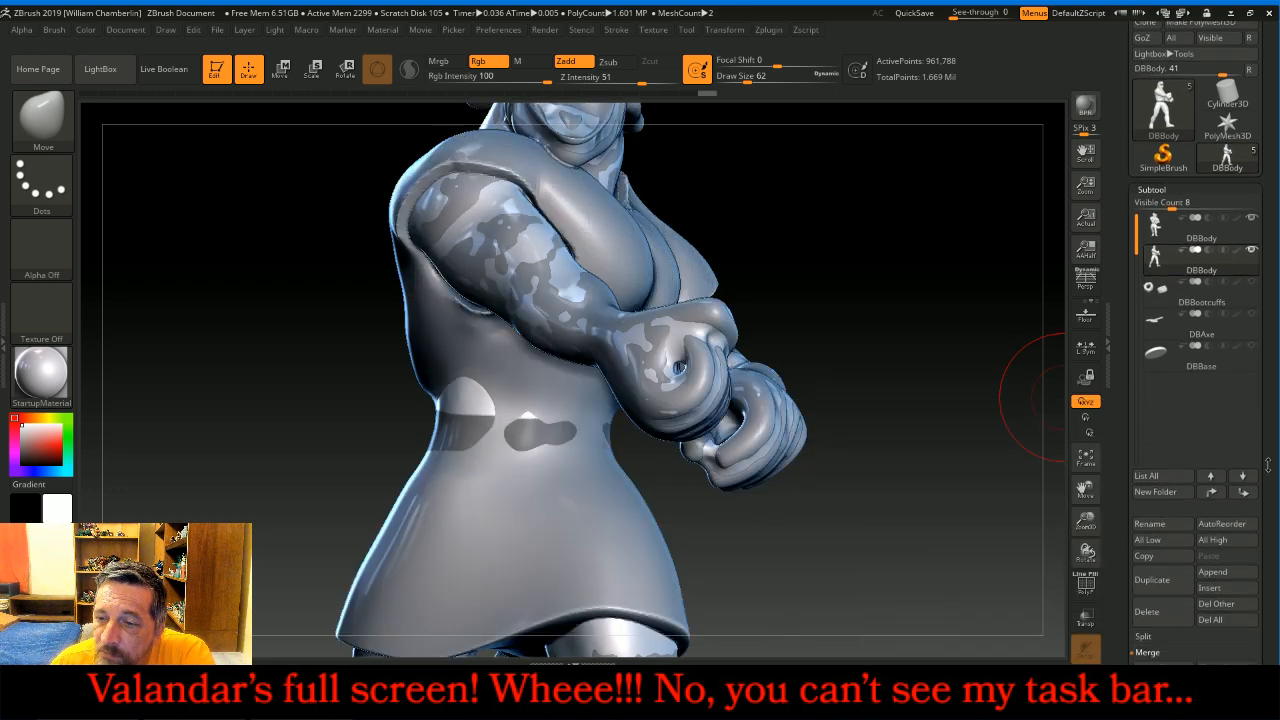
scroll(1270, 604, down, 3)
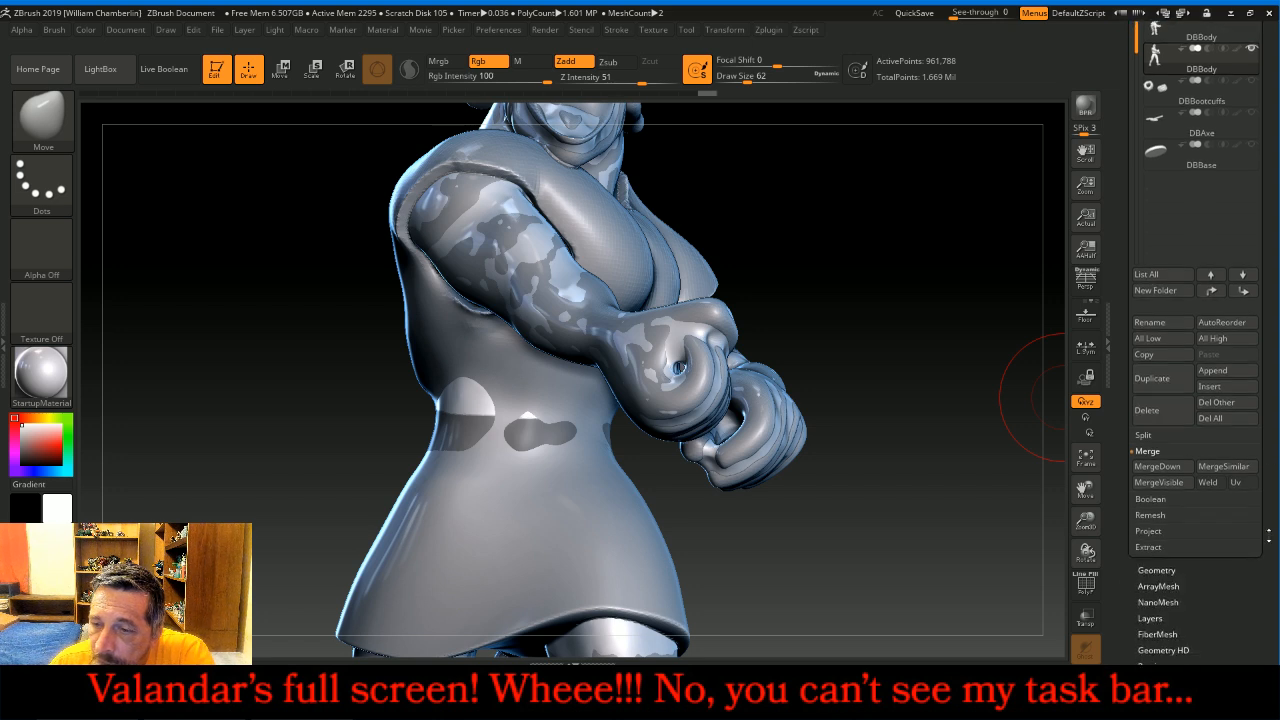
click(1238, 547)
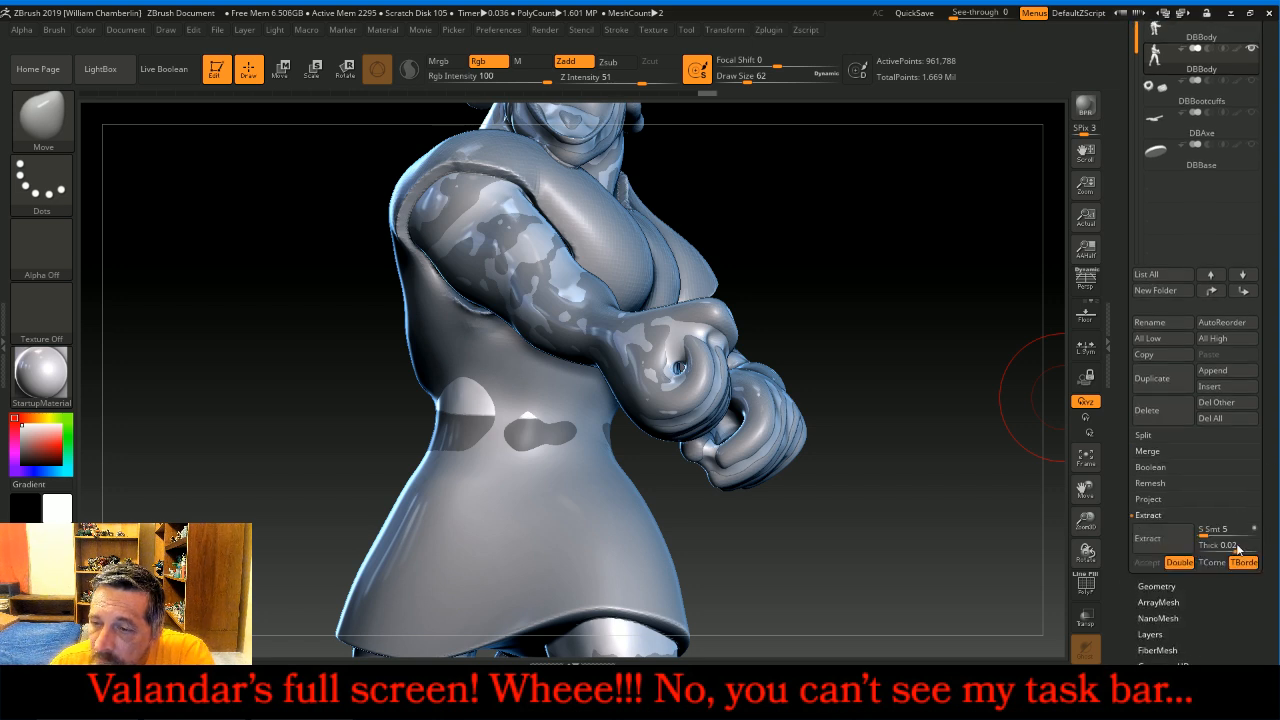
click(1173, 541)
click(1147, 563)
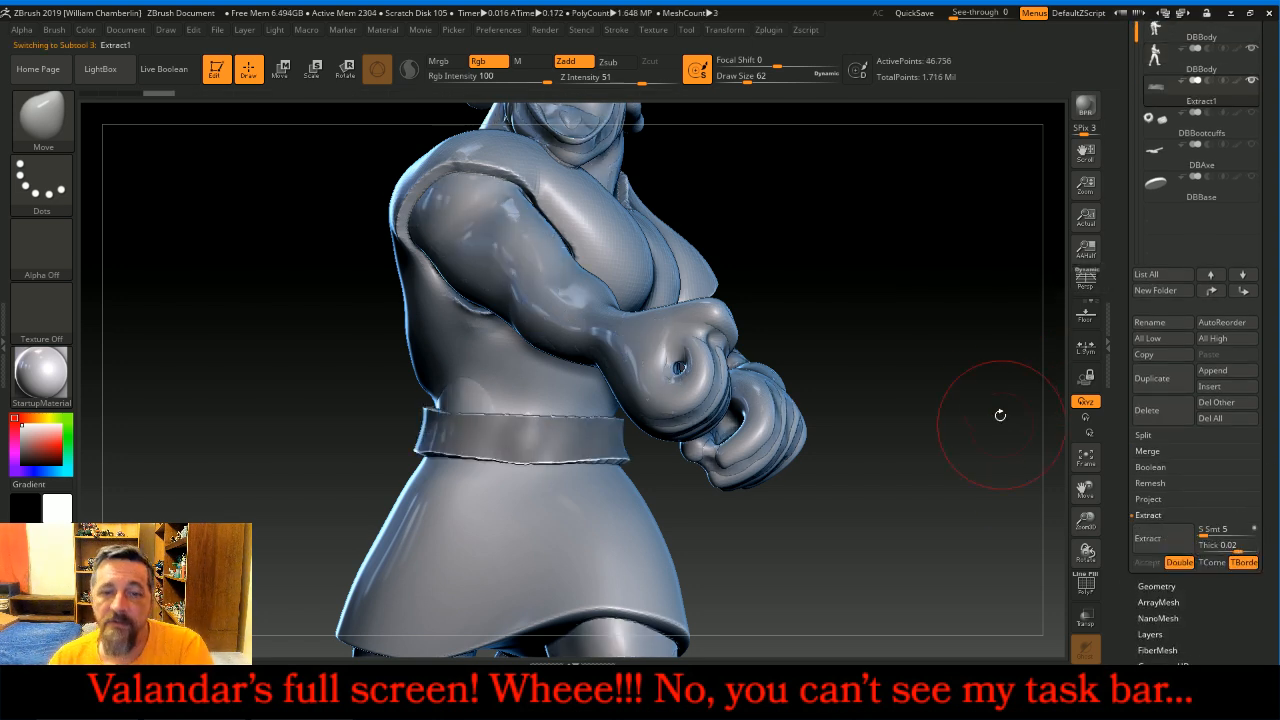
- Delete the imported DBBody subtool that served as the belt's base
click(1195, 60)
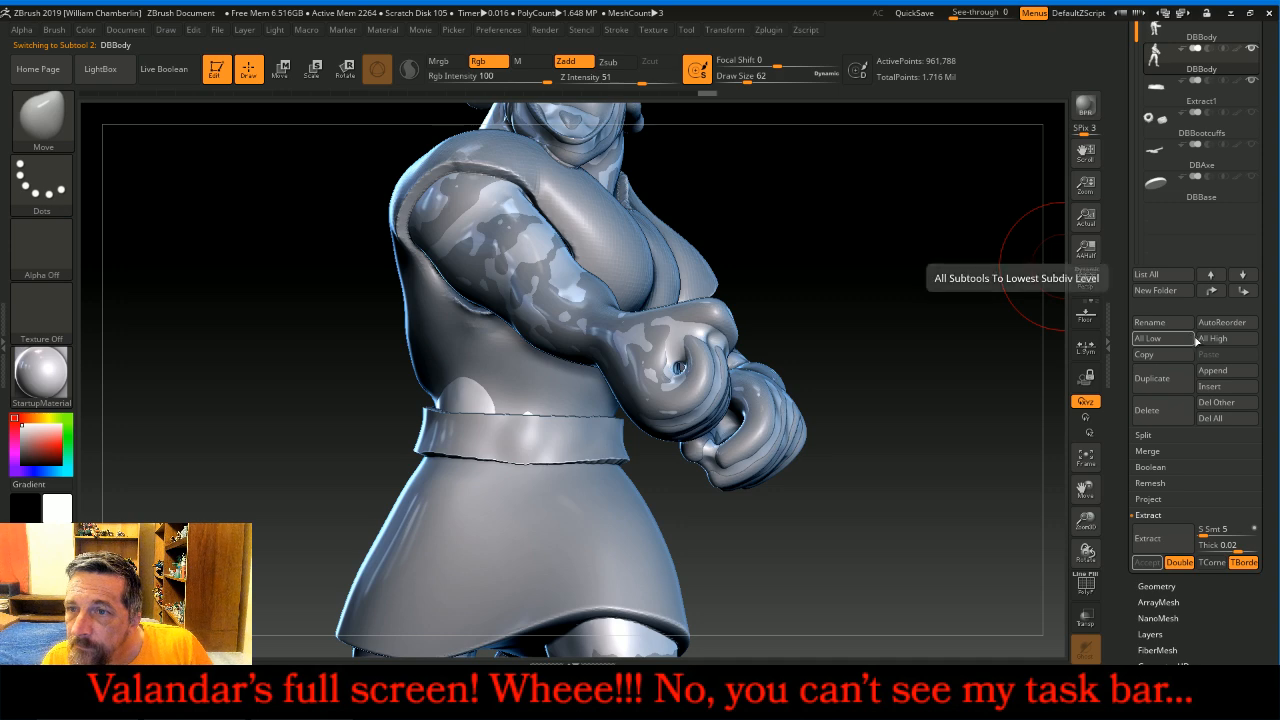
click(1165, 416)
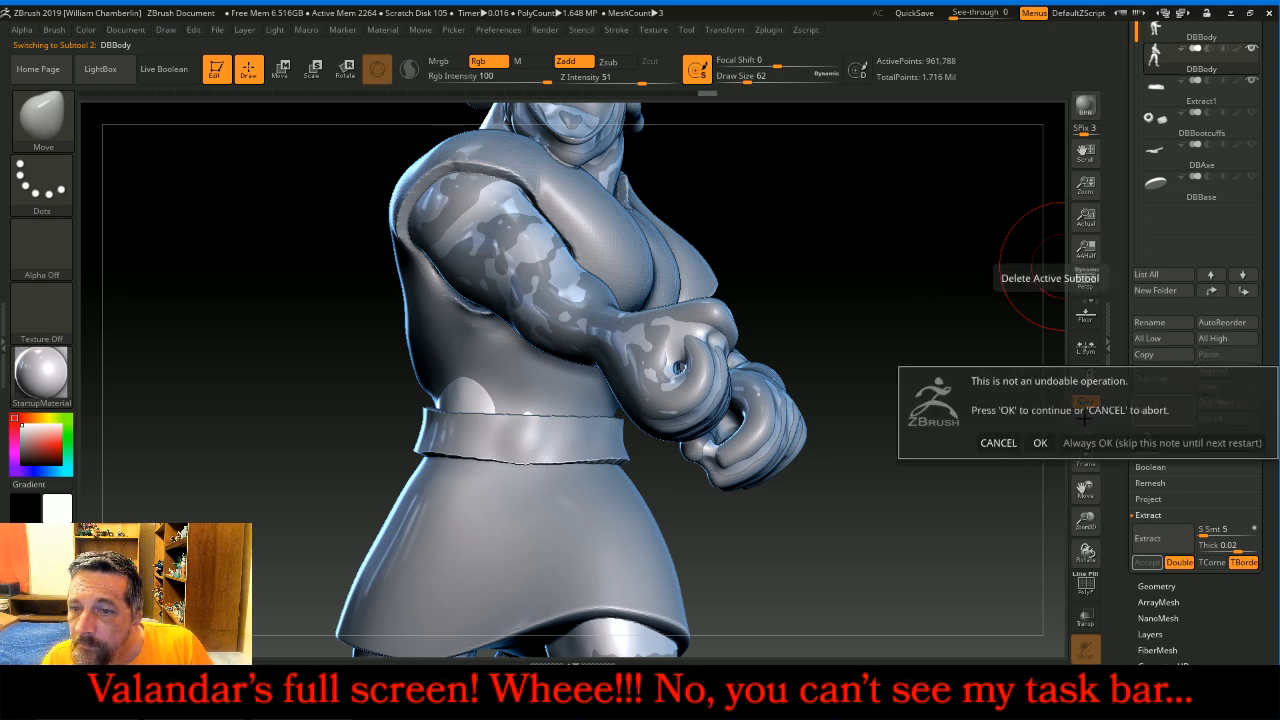
click(1040, 442)
- Adjust the belt's fit across the lower back above the tail with the Move brush at draw size 70
drag(920, 277, 986, 251)
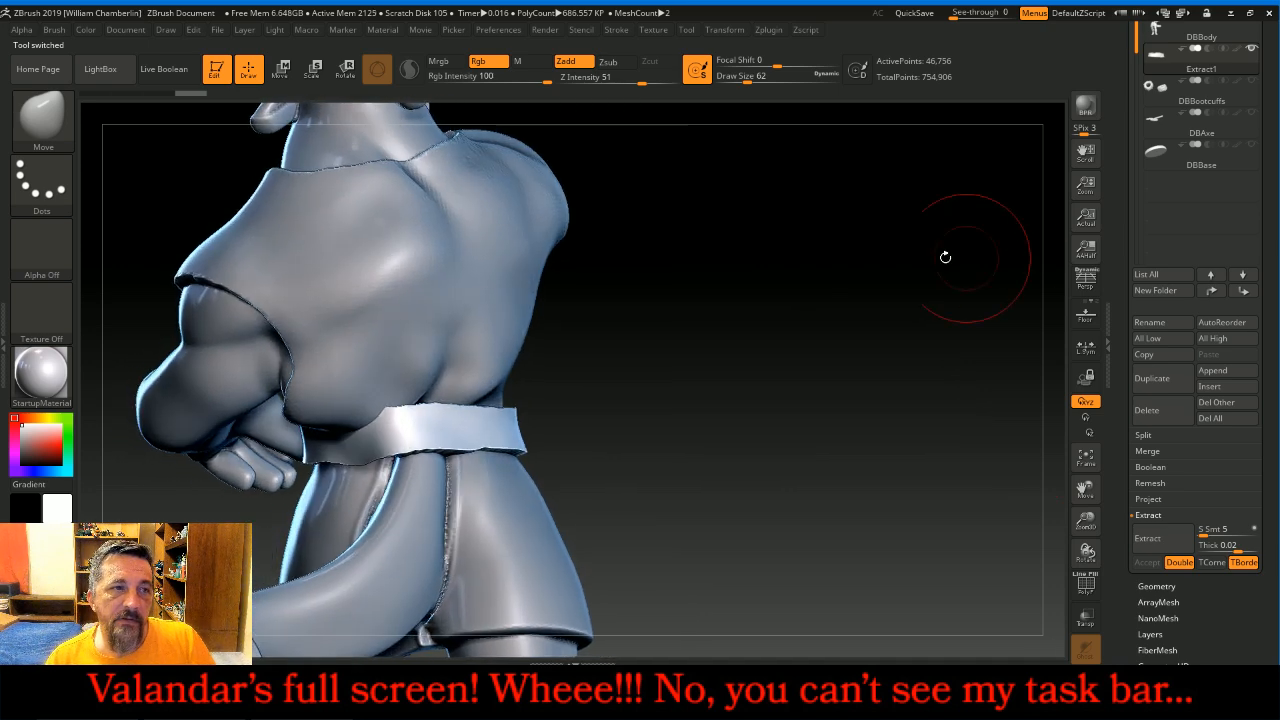
drag(700, 288, 735, 252)
key(bracketright)
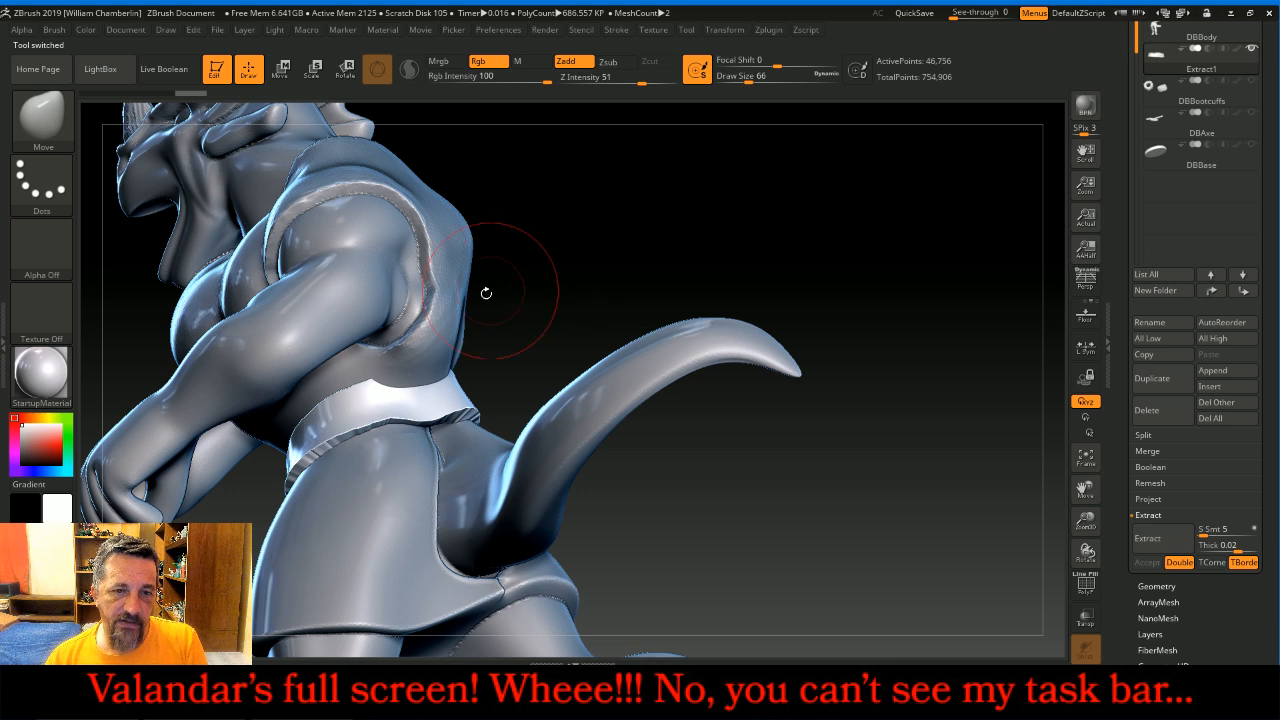
drag(412, 368, 420, 368)
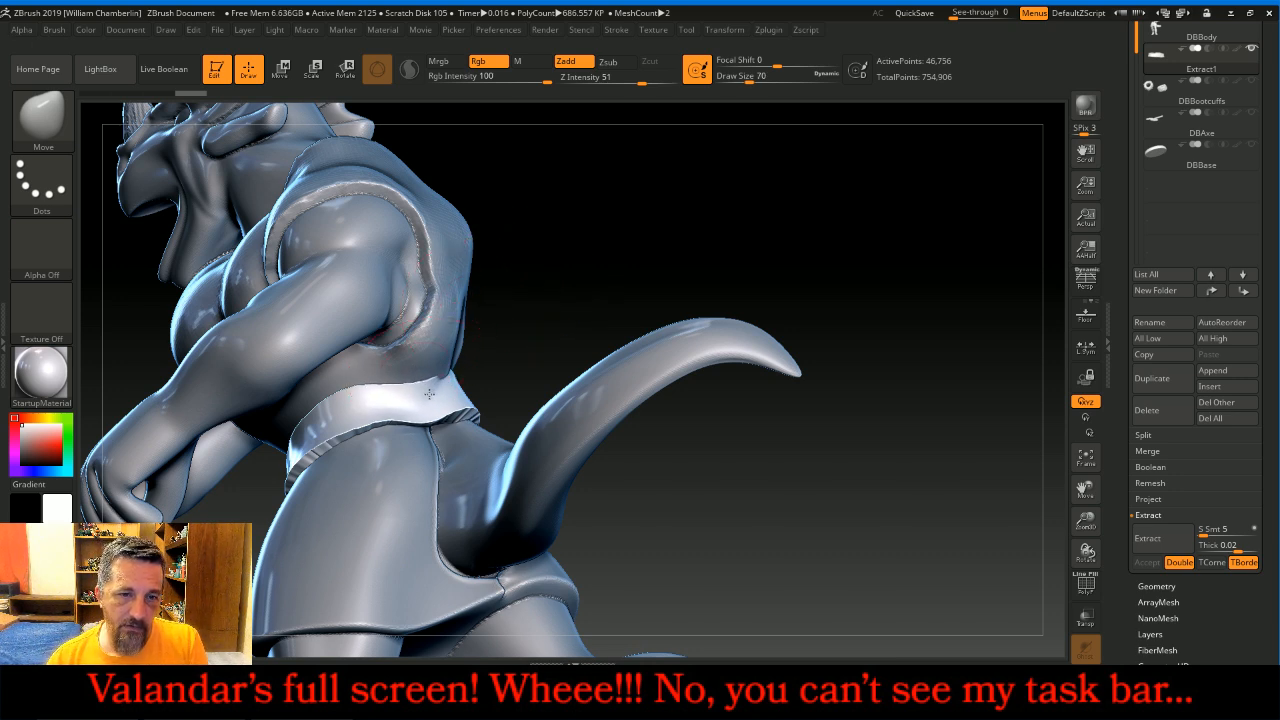
drag(655, 300, 560, 338)
mouse_move(464, 382)
mouse_down()
mouse_move(466, 394)
mouse_move(403, 417)
mouse_move(482, 396)
mouse_move(468, 407)
mouse_up()
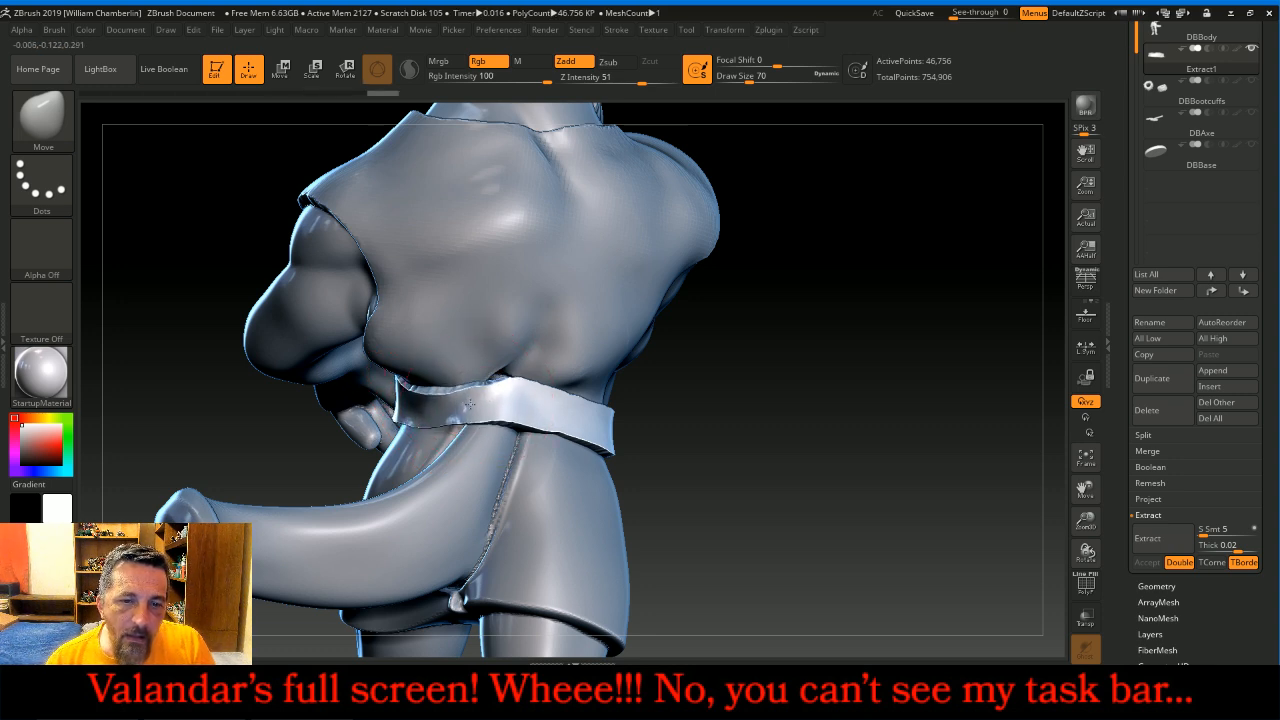
- DynaMesh the belt at resolution 256
mouse_move(826, 402)
mouse_down()
mouse_move(697, 404)
mouse_move(815, 385)
mouse_up()
click(1158, 585)
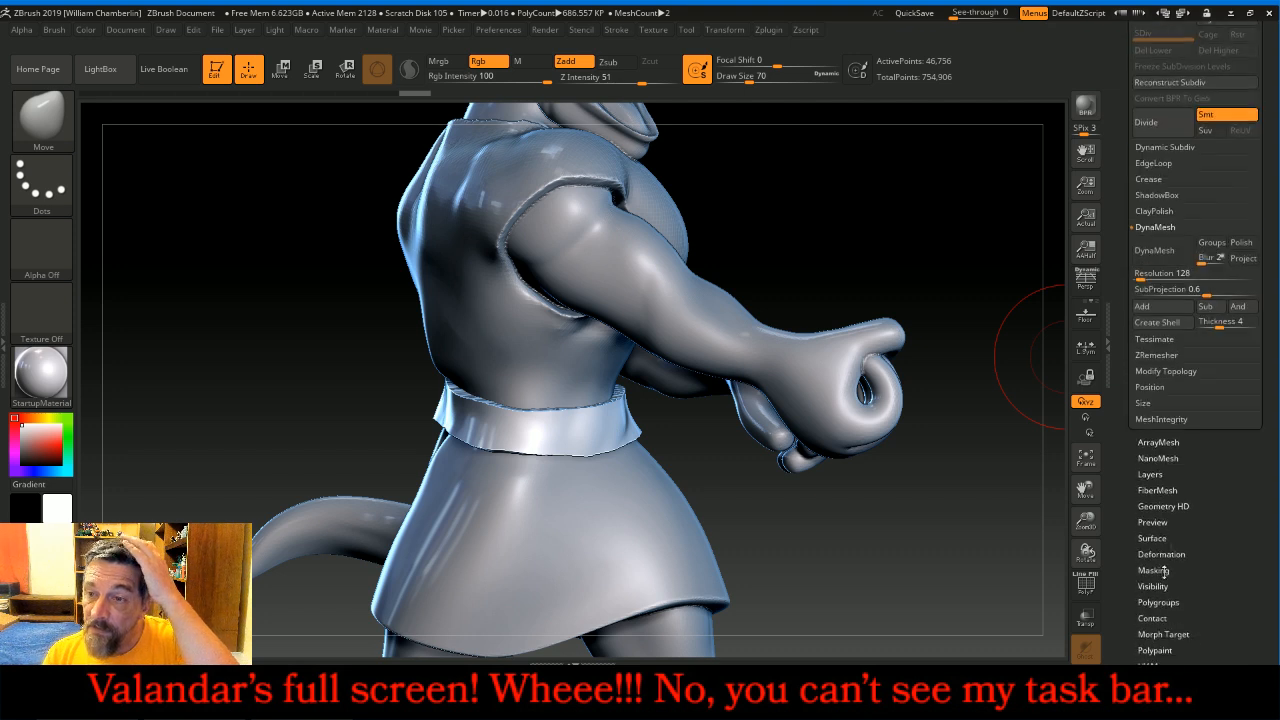
click(1172, 273)
text(256)
key(Return)
click(1155, 250)
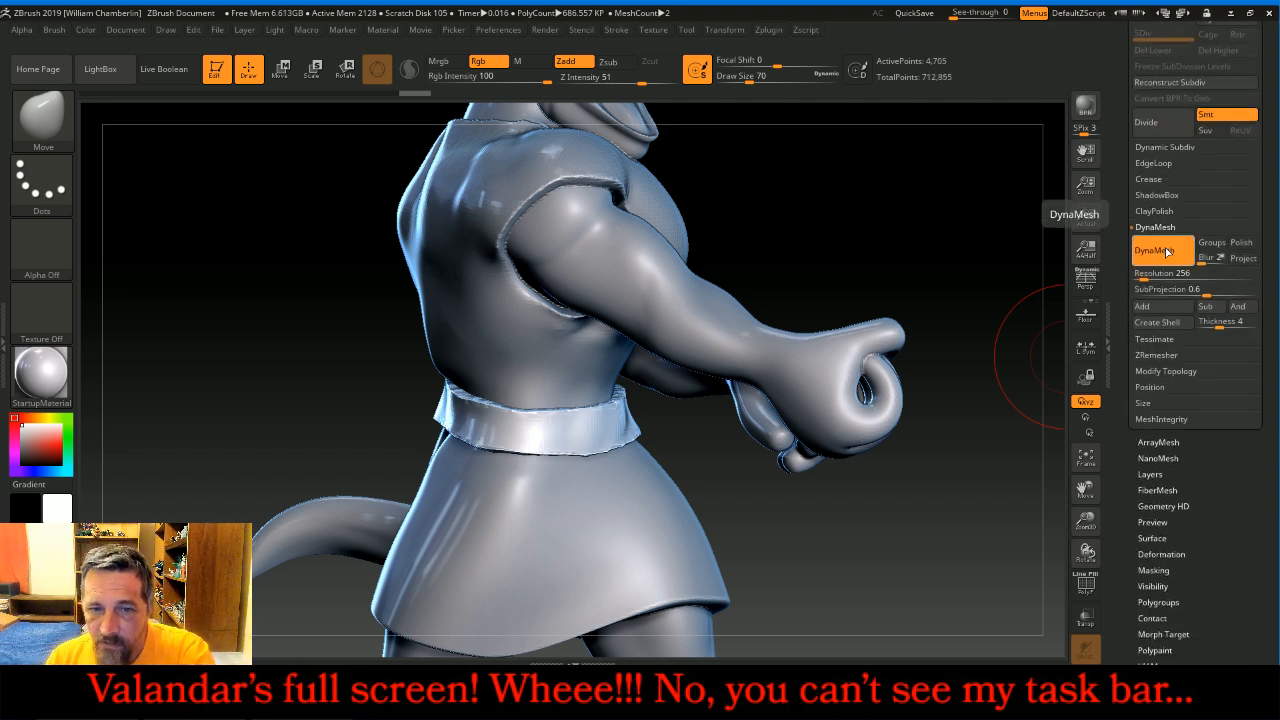
- Try remeshing the belt repeatedly with ZRemesher at Half polygon count and AdaptiveSize 100
click(1180, 356)
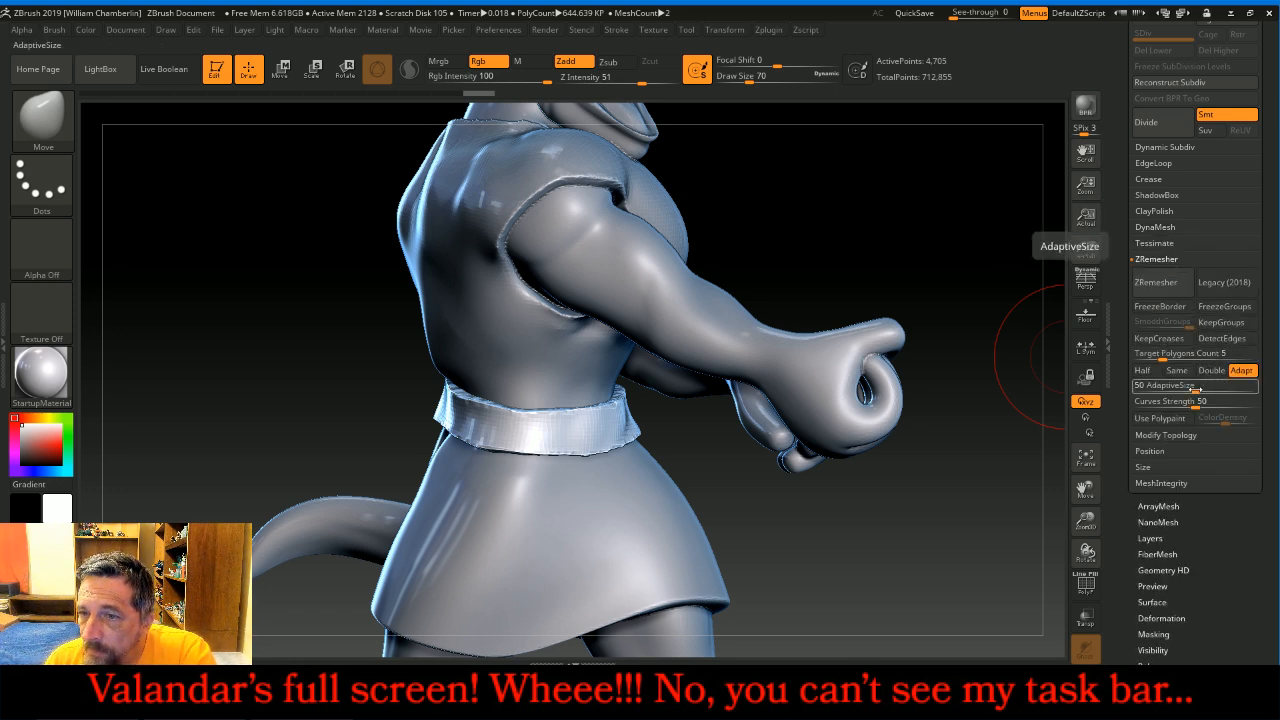
click(1254, 388)
click(1142, 370)
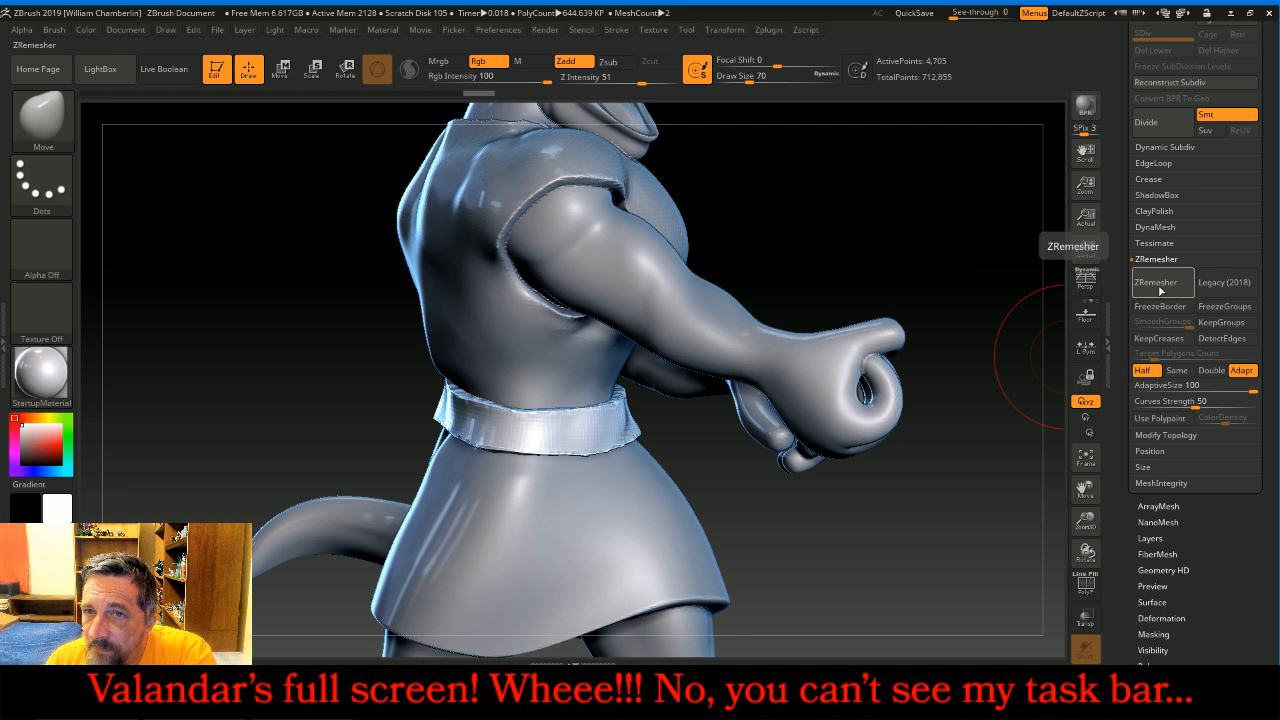
click(1160, 288)
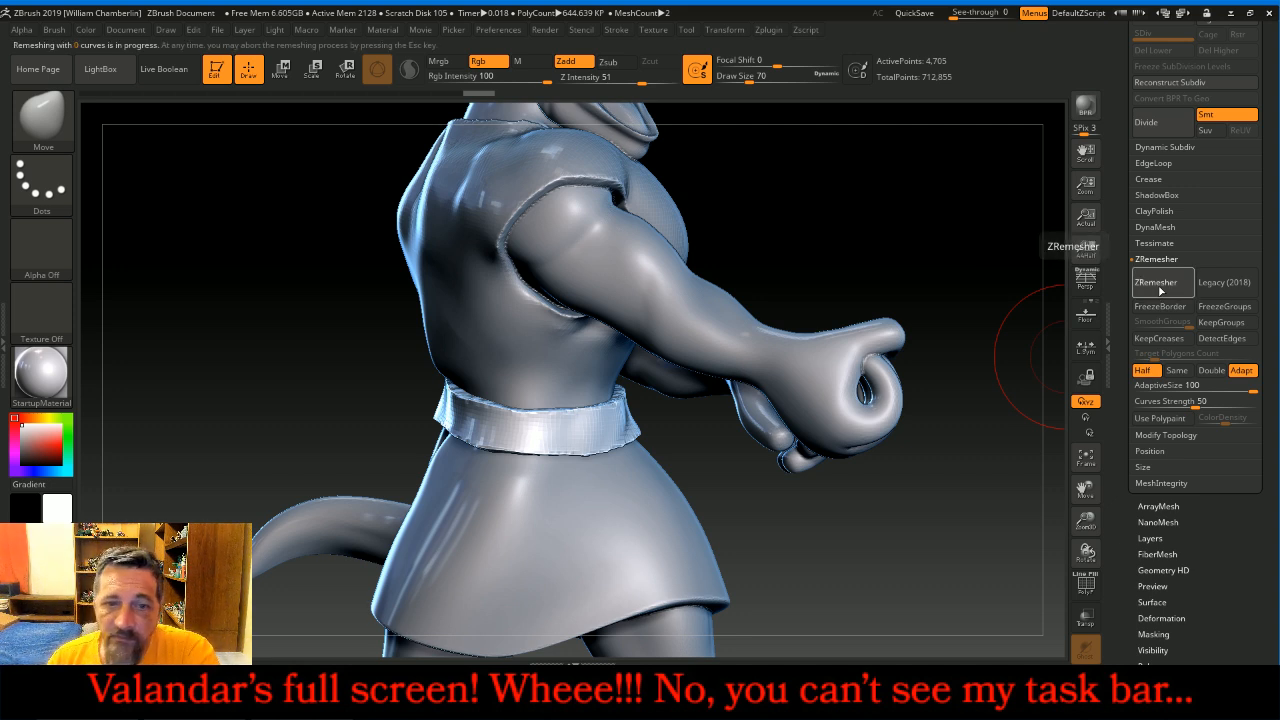
click(1160, 288)
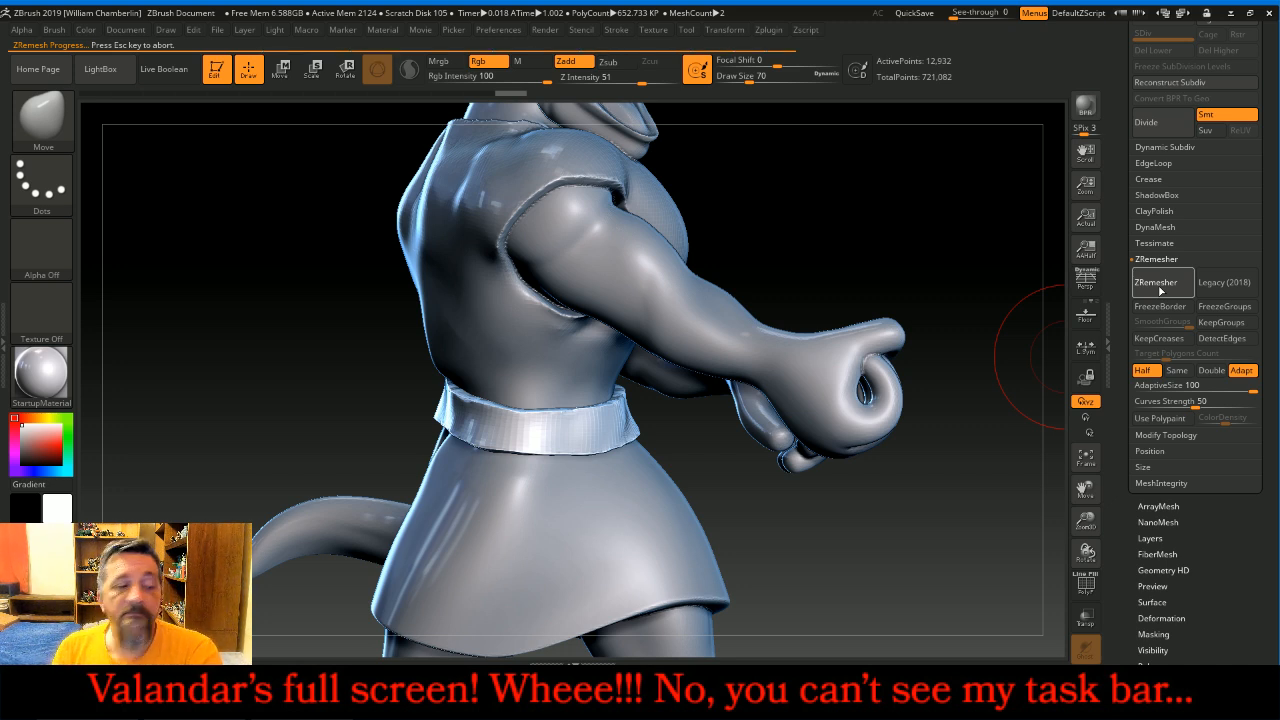
click(1161, 289)
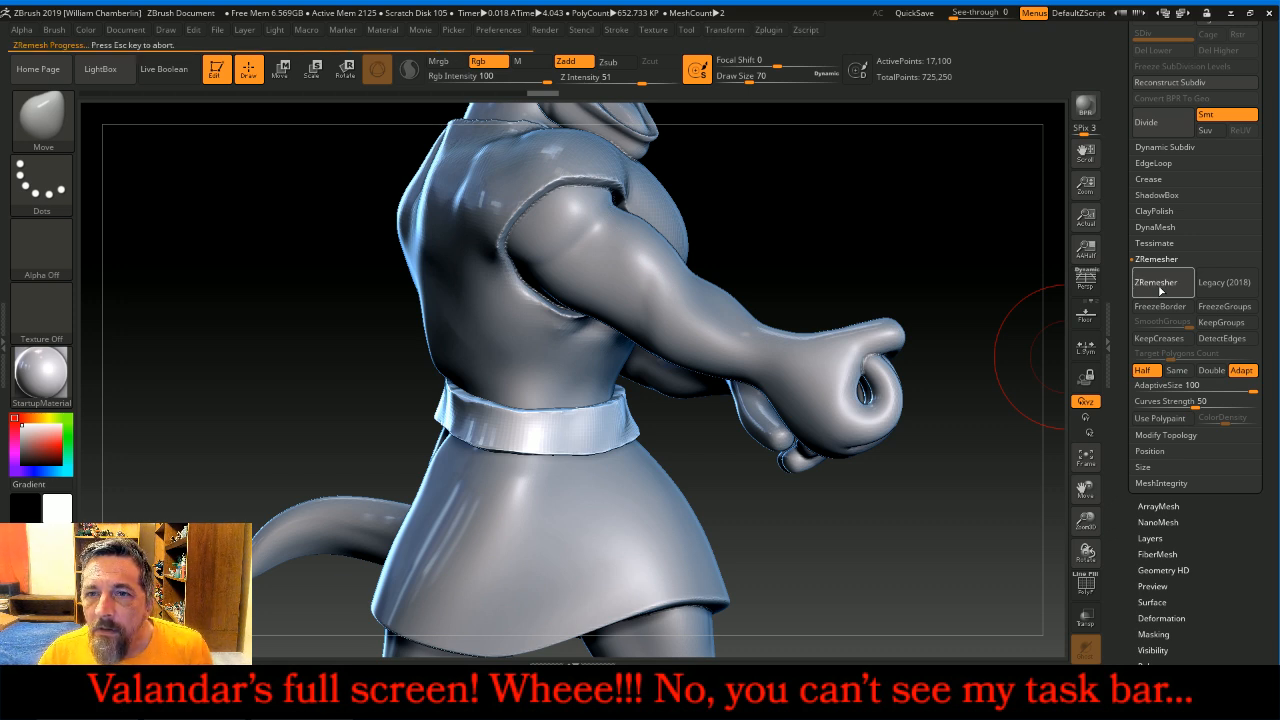
- Switch ZRemesher to Legacy (2018), run one more pass on the belt, and undo back to the DynaMesh result
click(1243, 283)
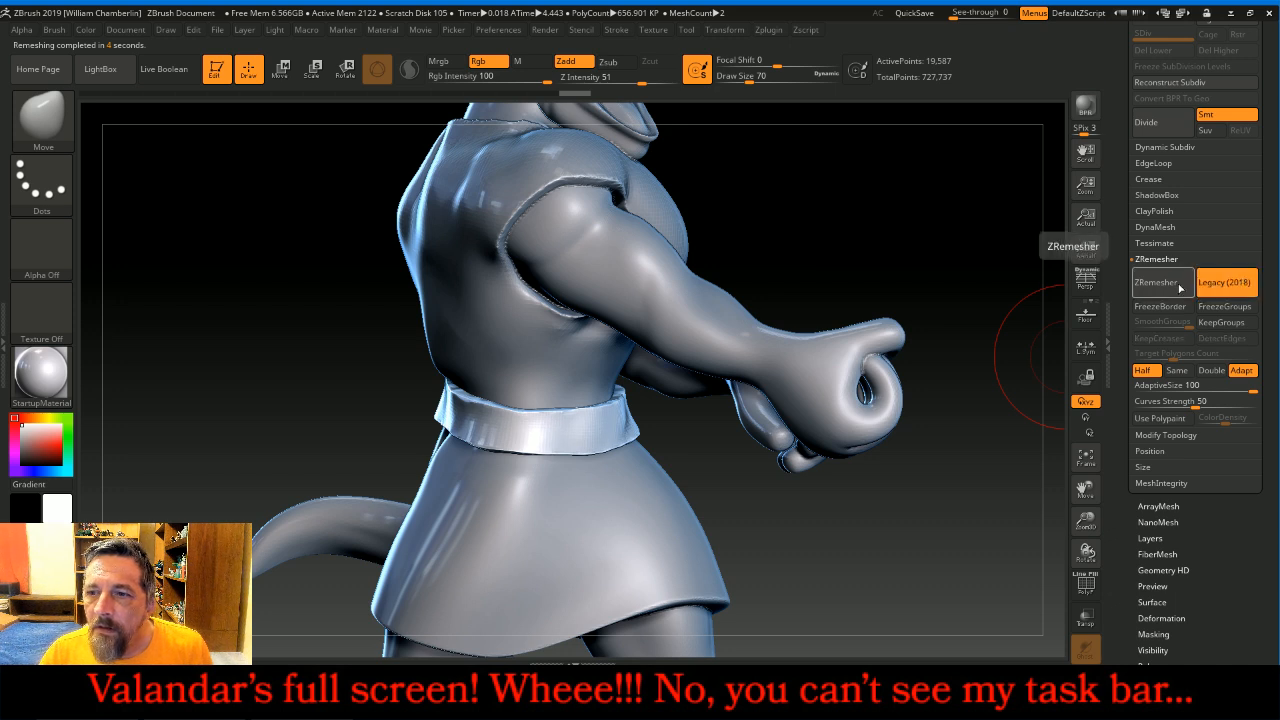
click(1150, 284)
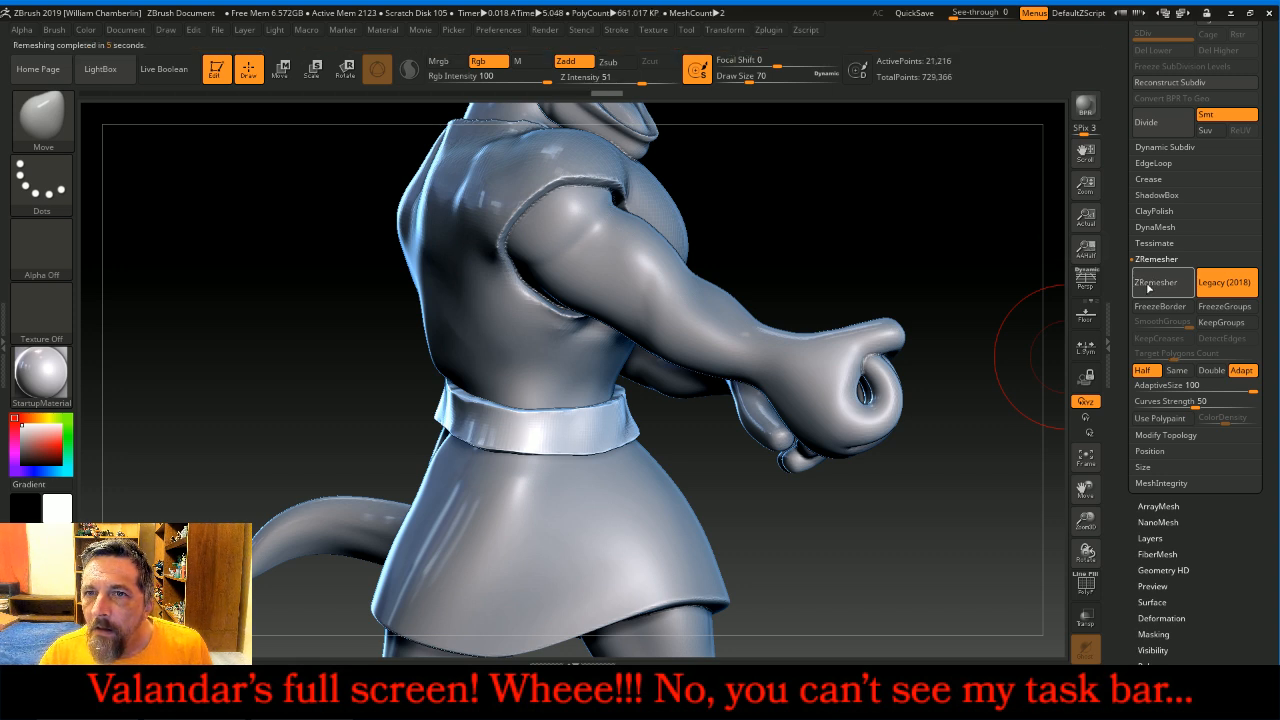
key(ctrl)
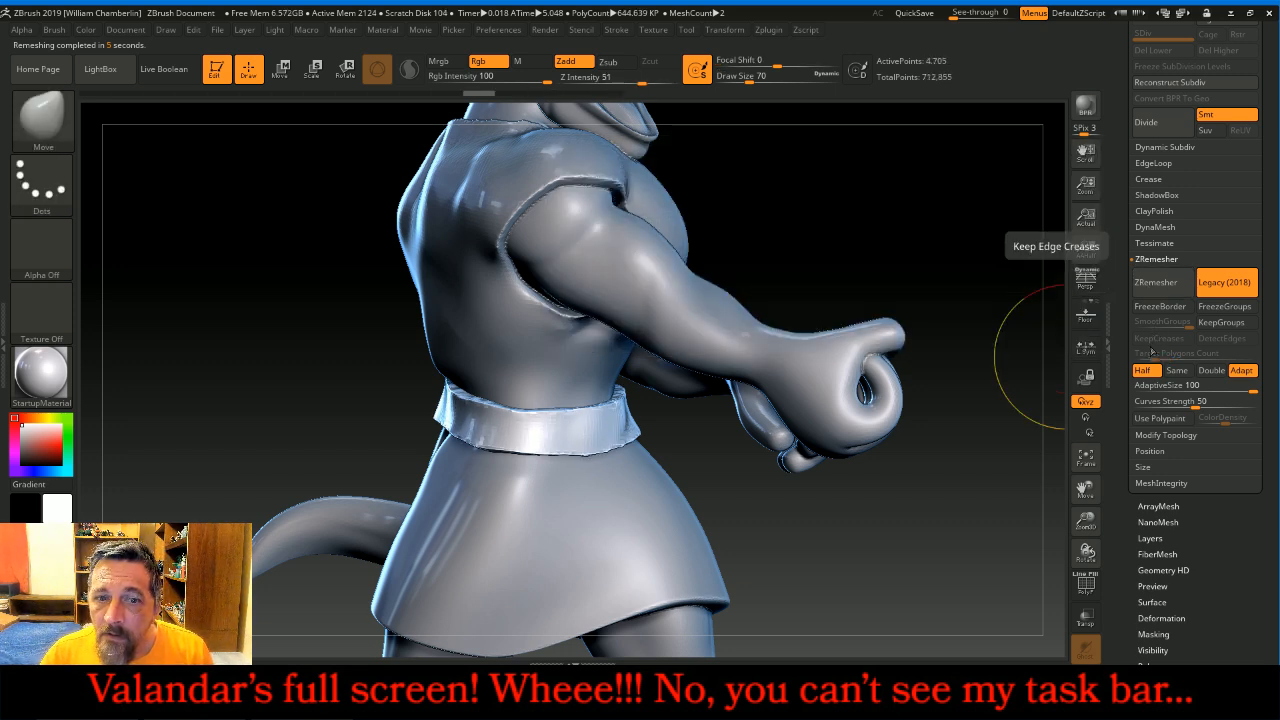
- Set AdaptiveSize to 50, turn off Adapt, and ZRemesh the belt twice at Half polygon count
click(1198, 386)
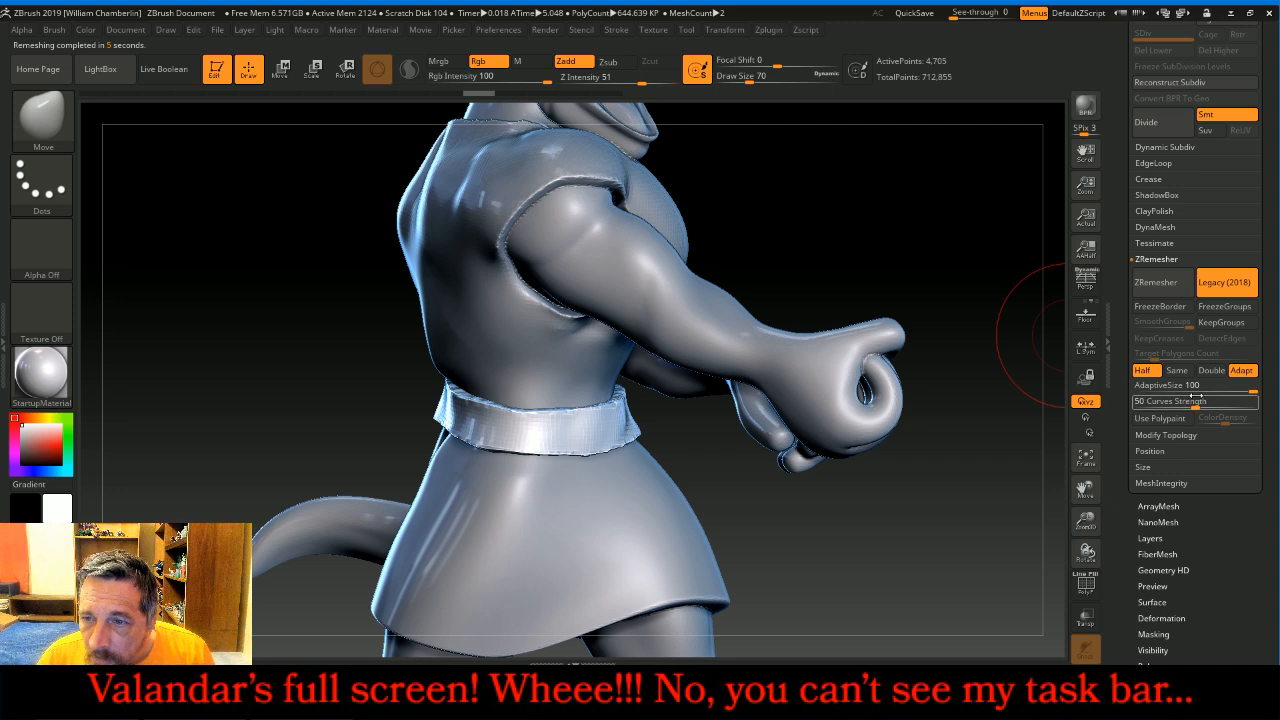
text(50)
key(Return)
click(1241, 370)
click(1158, 284)
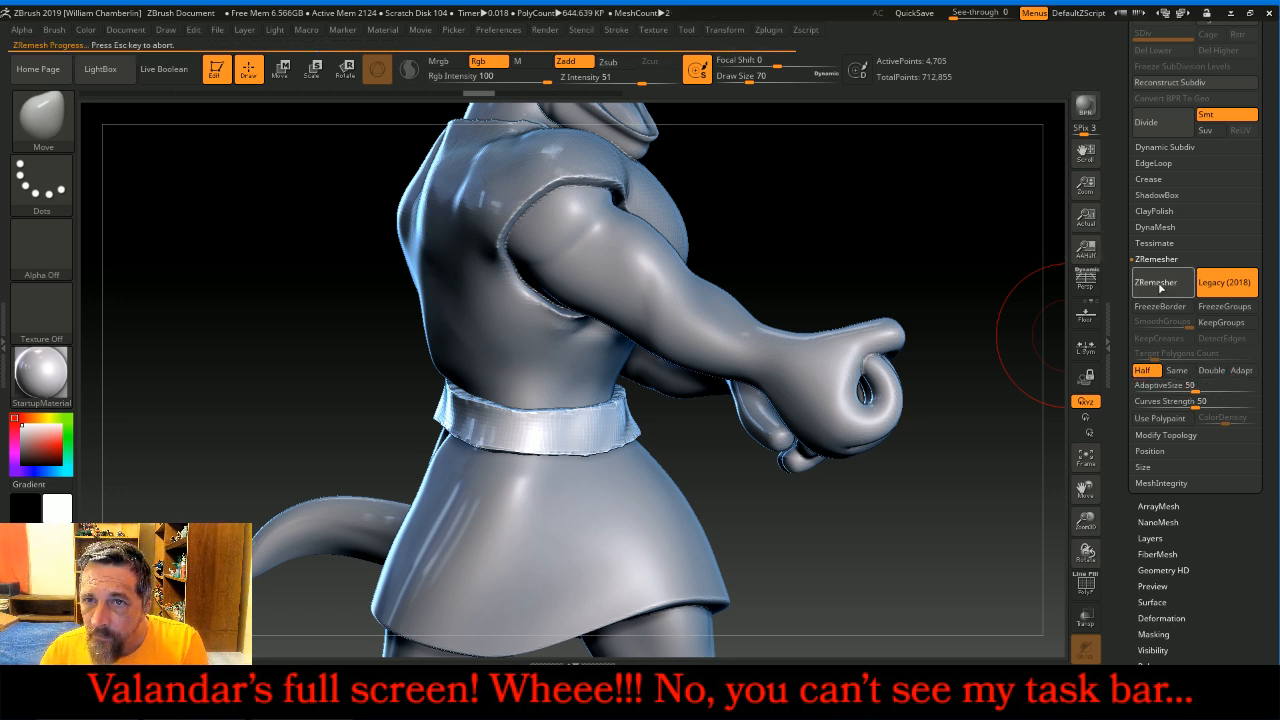
click(1158, 284)
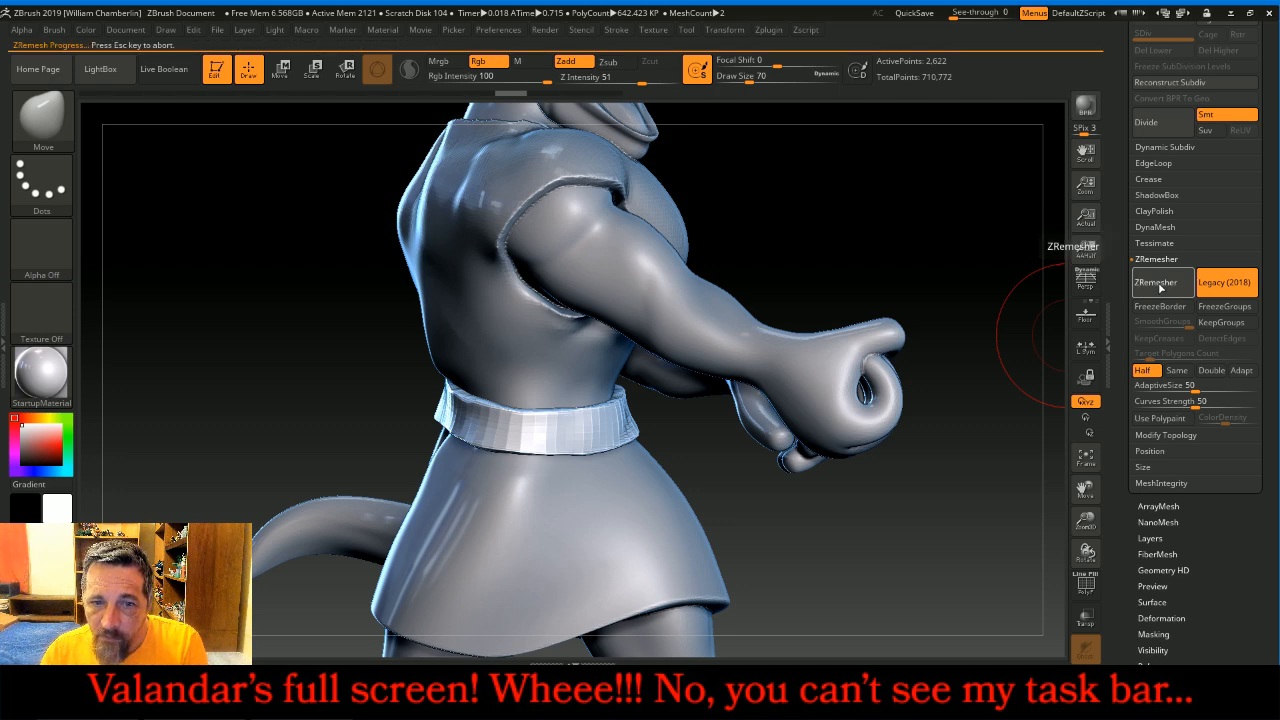
- Divide the belt three times and delete its lower subdivision levels
mouse_move(915, 235)
mouse_down()
mouse_move(866, 237)
mouse_move(966, 229)
mouse_up()
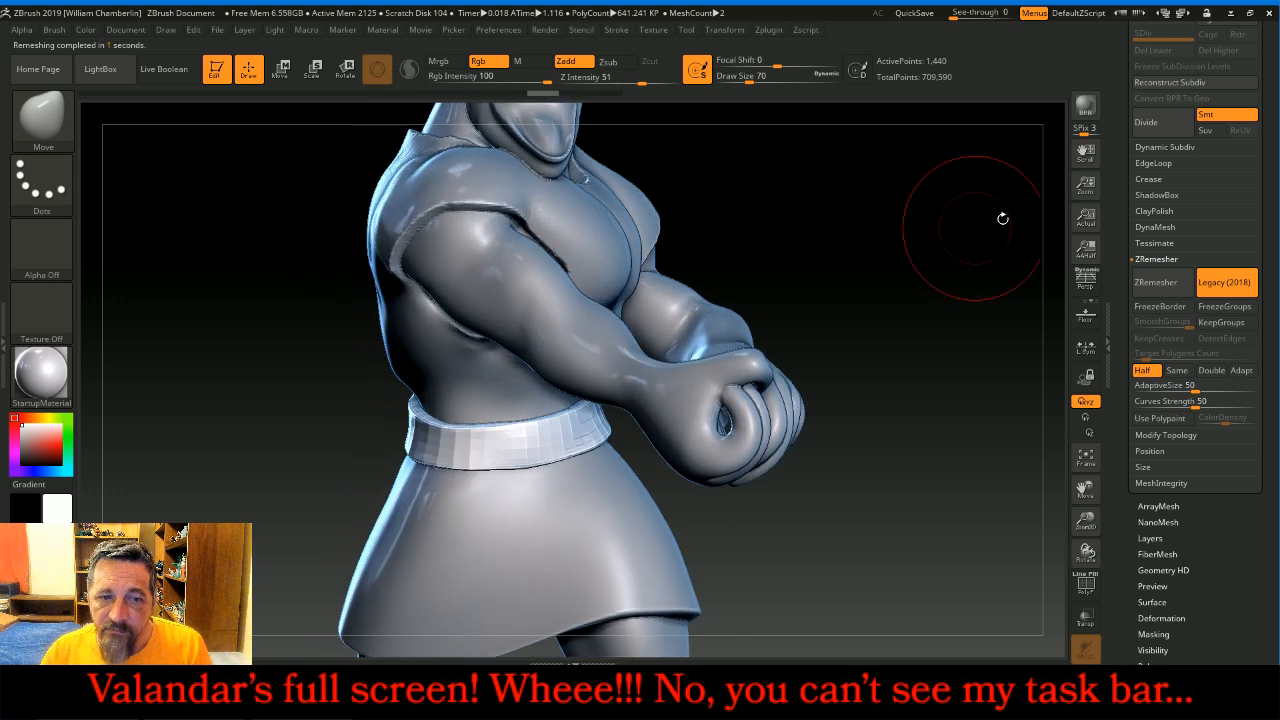
click(1162, 124)
click(1162, 124)
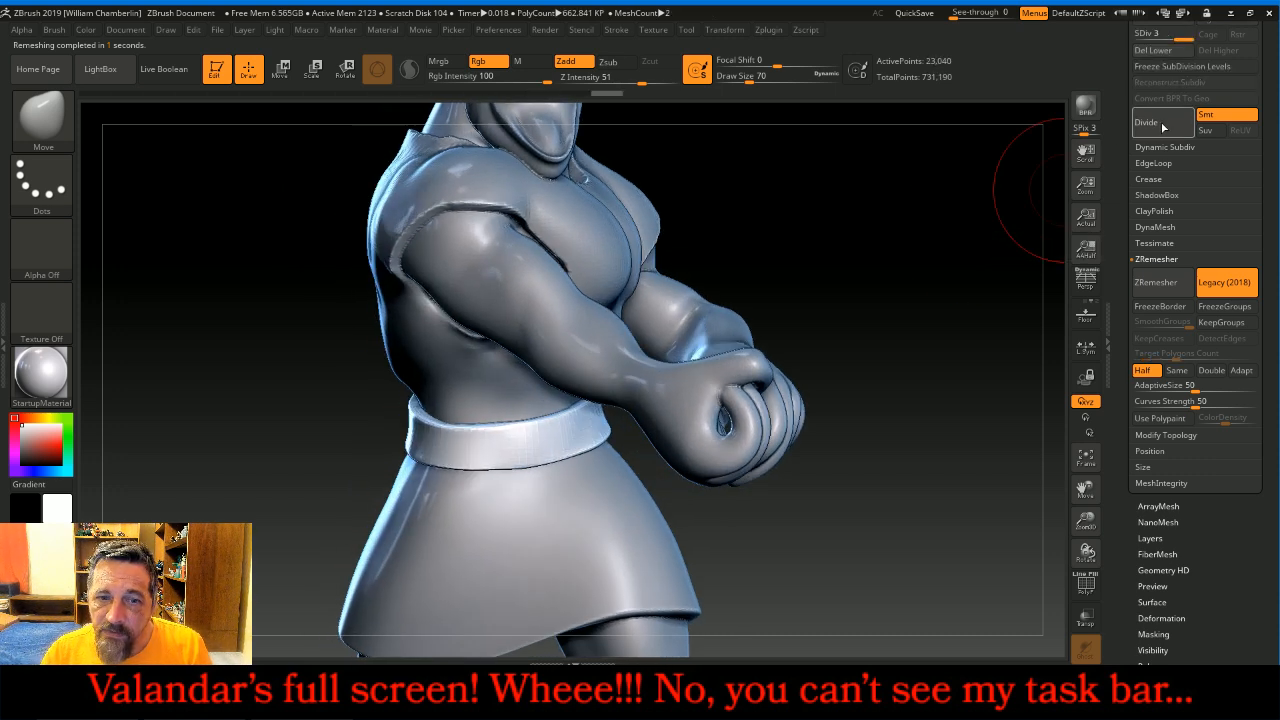
click(1160, 122)
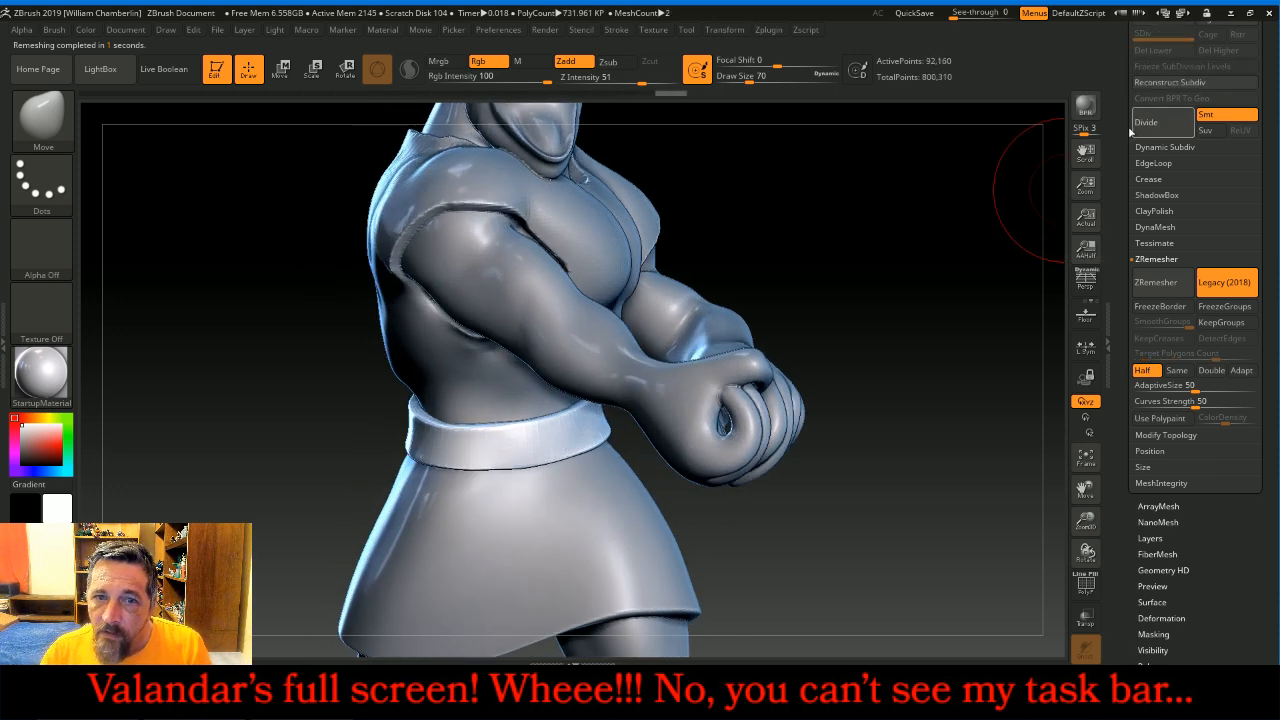
- Choose the buckle mesh from the InsertGemstone1 insert brush
mouse_move(954, 217)
mouse_down()
mouse_move(920, 209)
mouse_move(918, 174)
mouse_move(926, 183)
mouse_up()
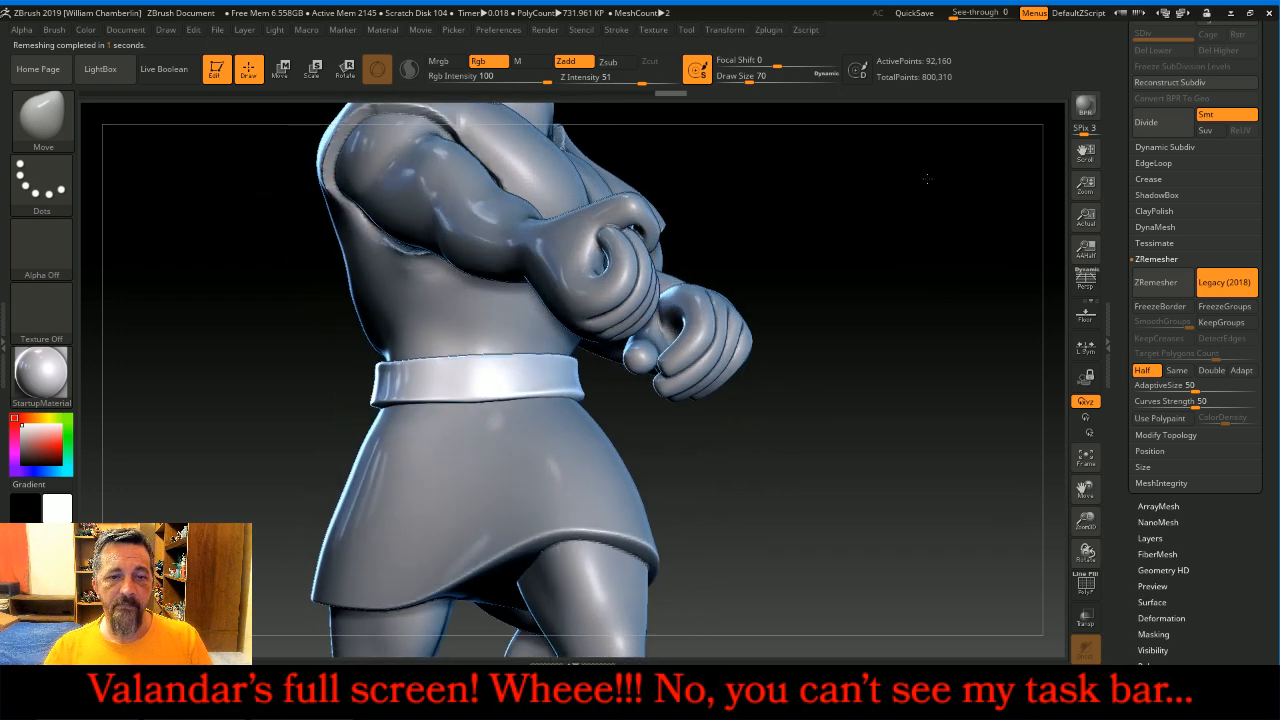
click(44, 120)
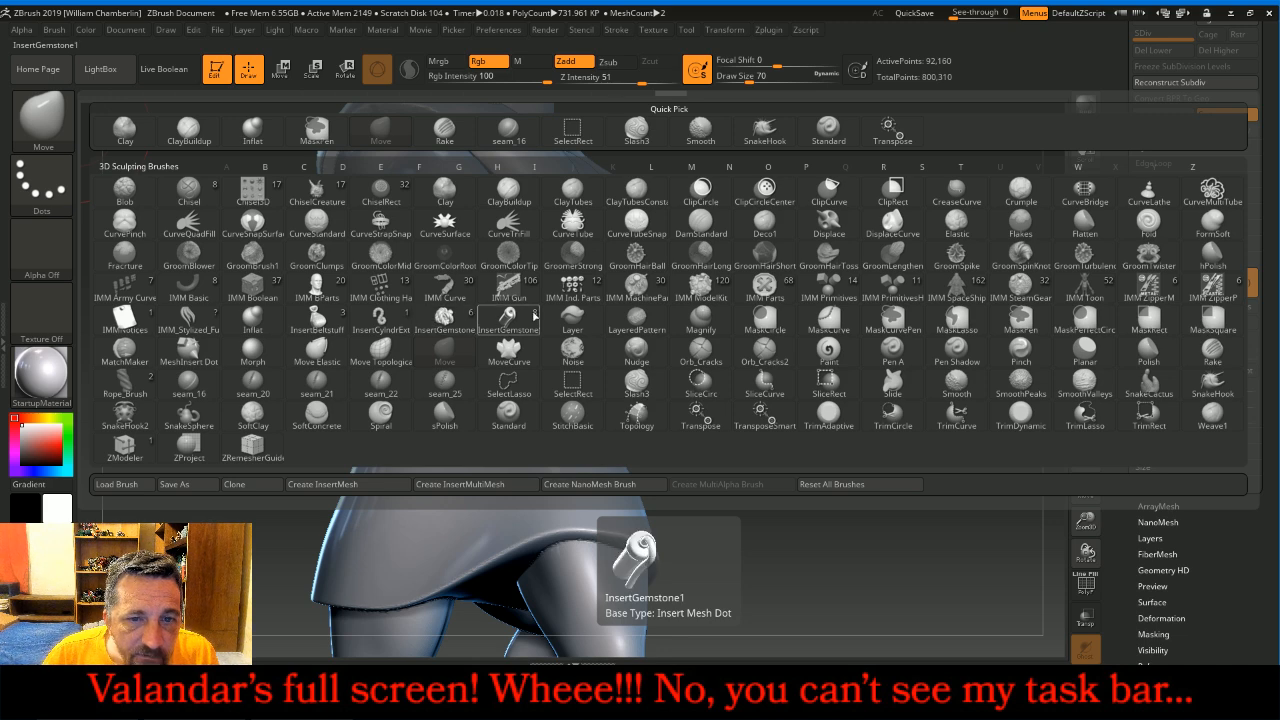
click(490, 320)
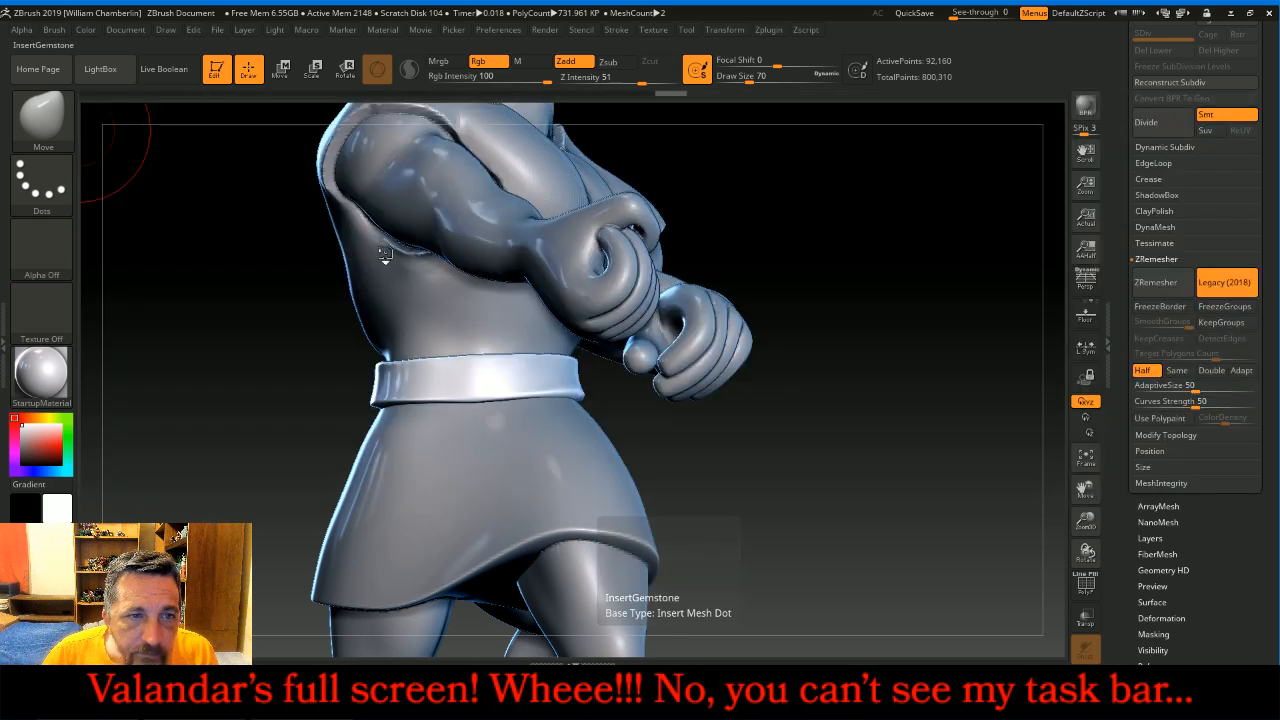
click(42, 118)
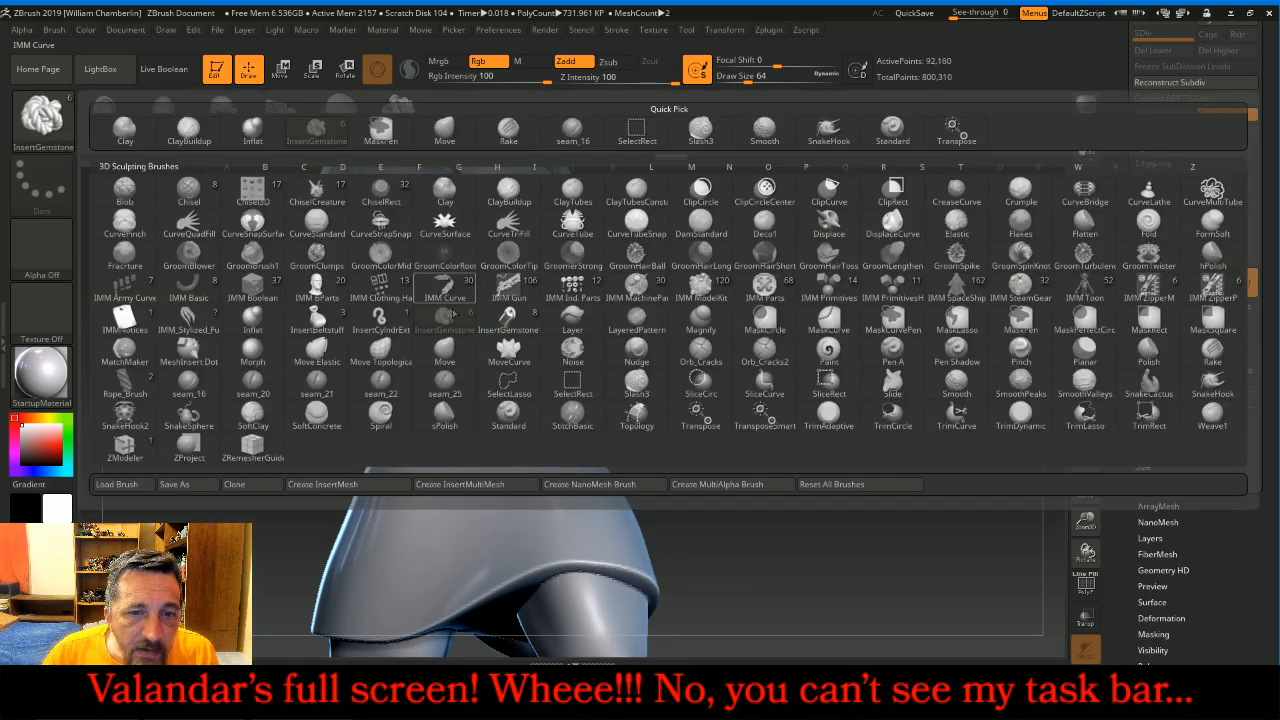
click(531, 320)
click(290, 123)
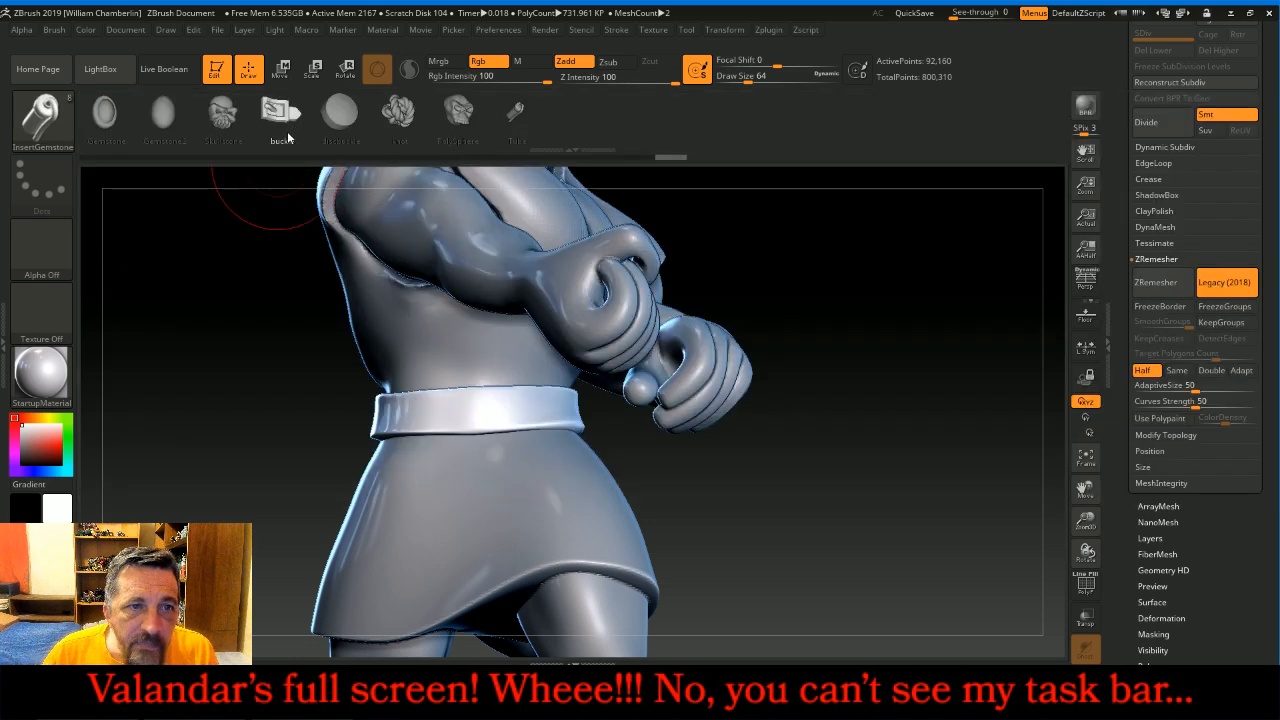
- Set the insert brush's Imbed depth to 0 and place a buckle on the front of the belt
click(3, 342)
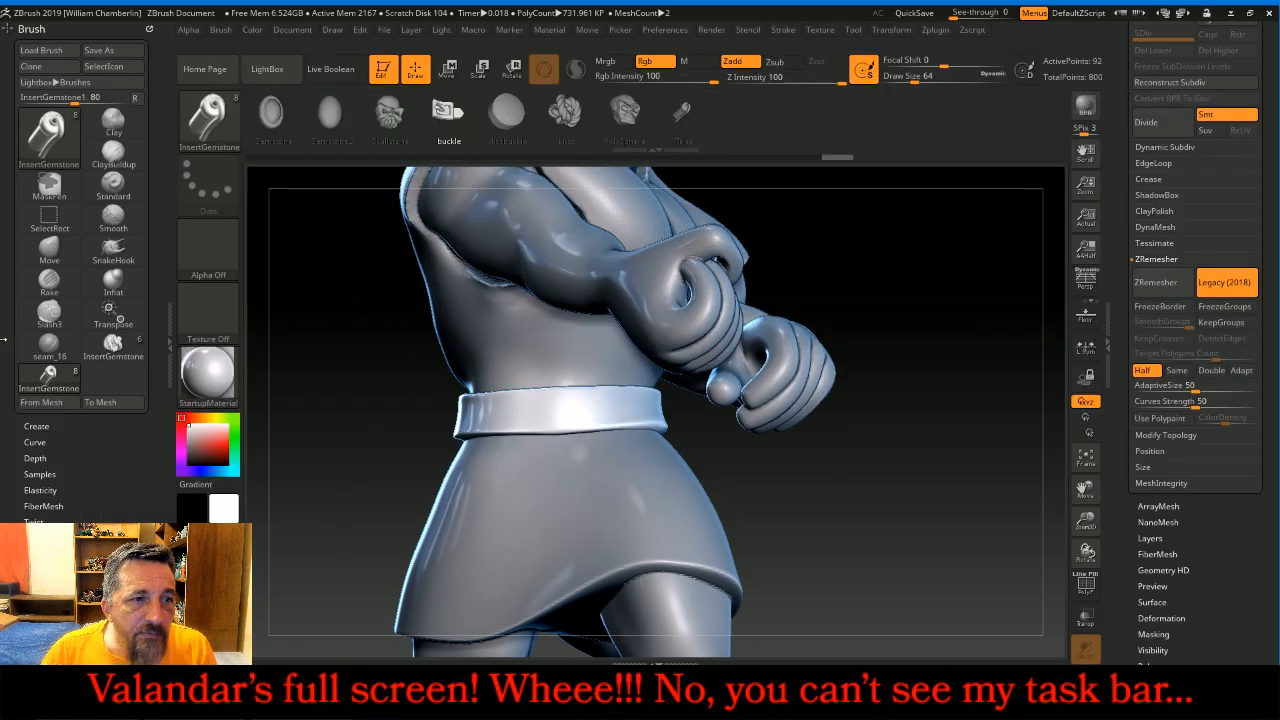
click(64, 458)
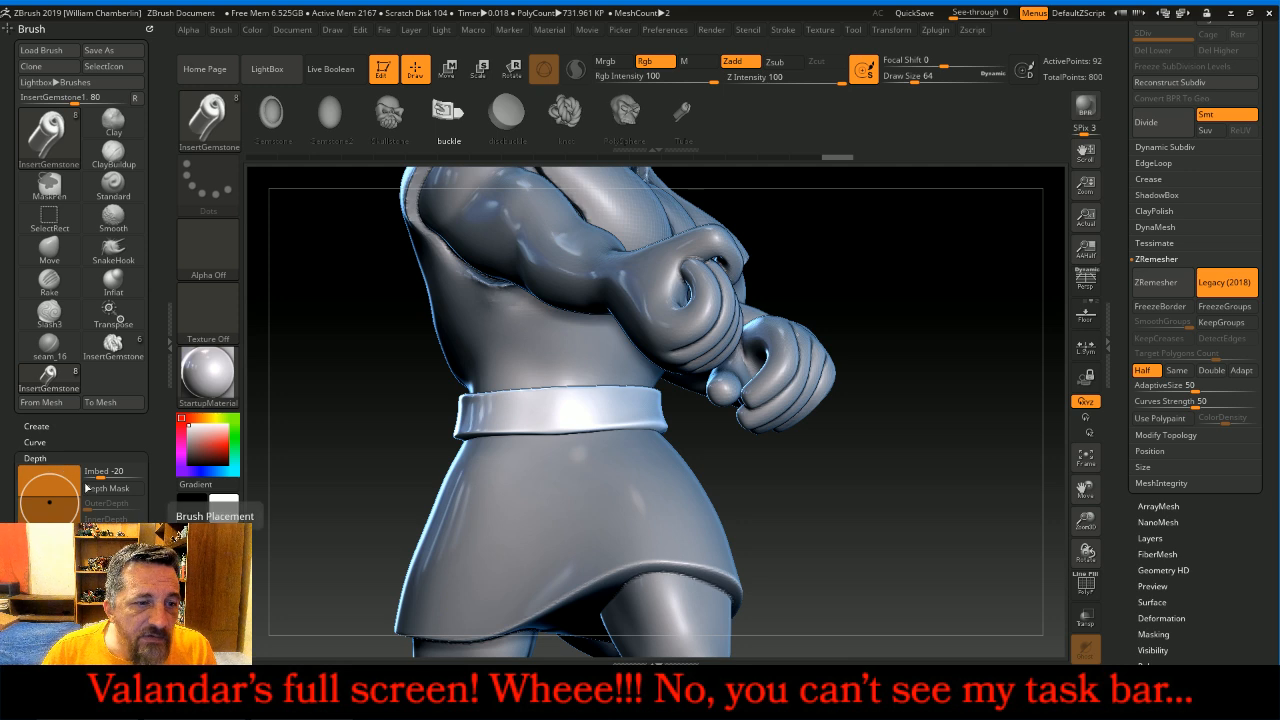
click(100, 471)
text(0)
key(Return)
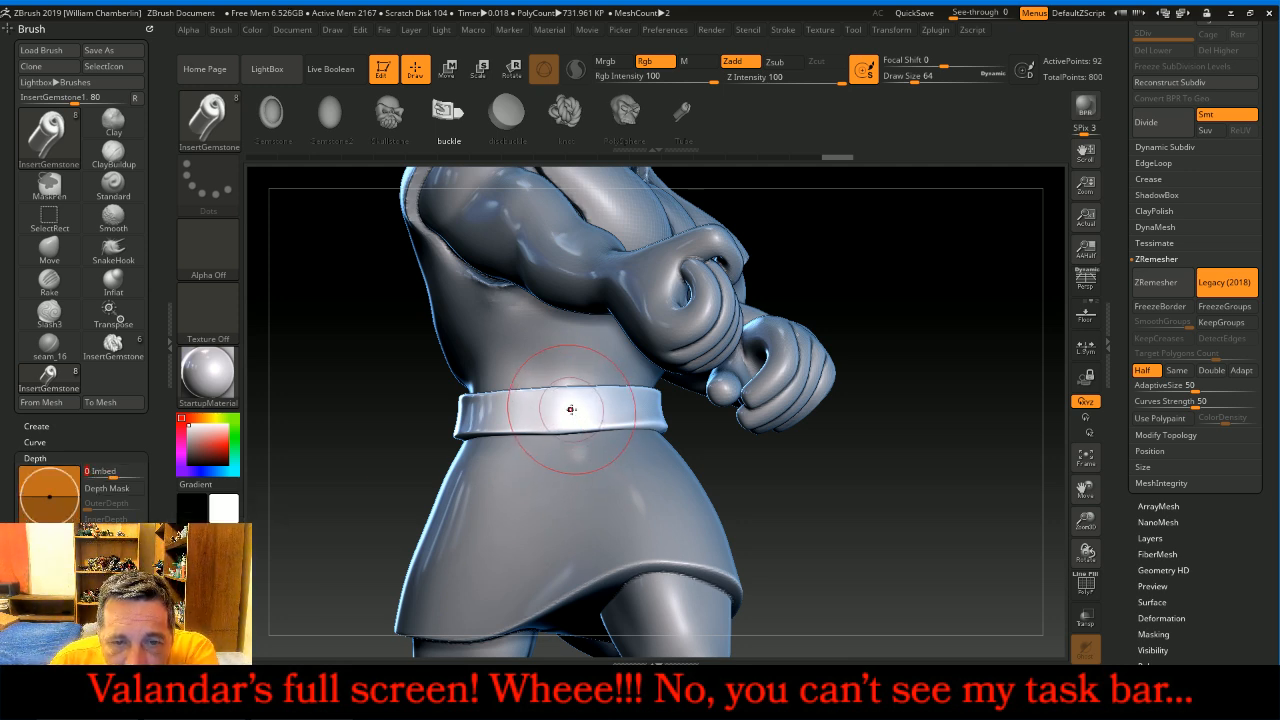
drag(571, 408, 575, 484)
- Push the buckle back against the belt with the Move brush at draw size 142
mouse_move(794, 506)
mouse_down()
mouse_move(921, 552)
mouse_move(839, 529)
mouse_up()
click(209, 122)
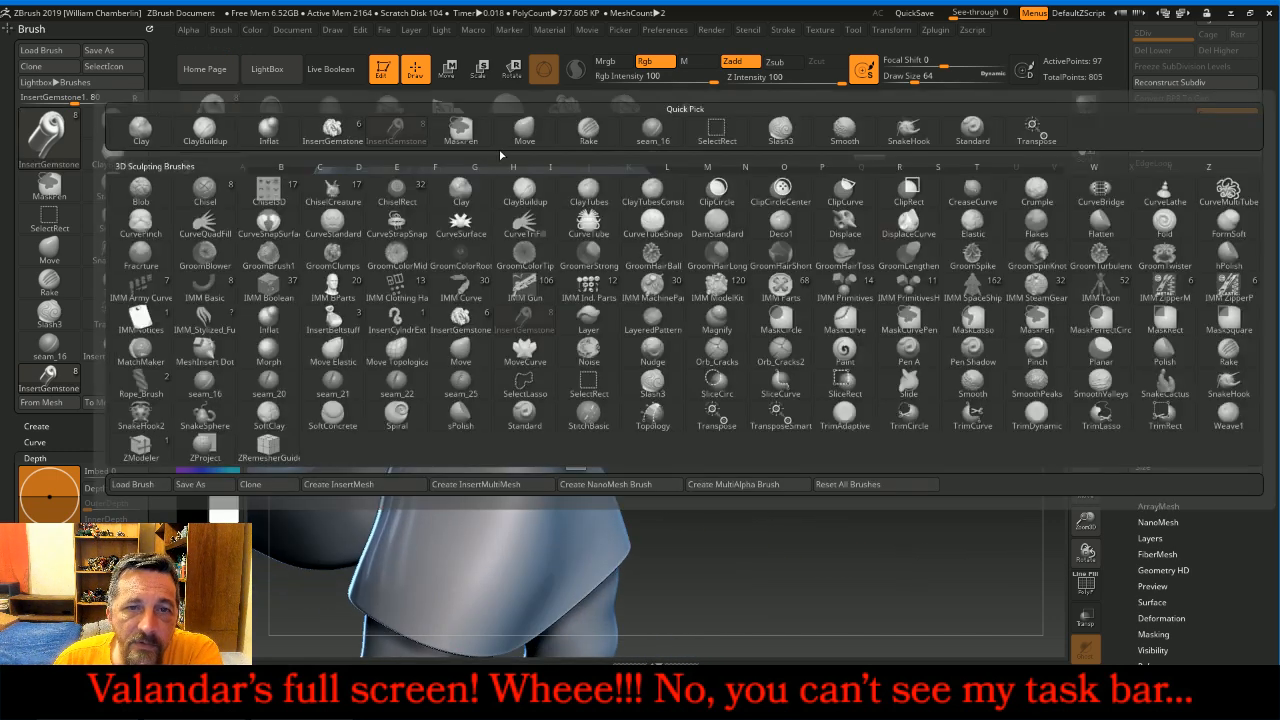
click(524, 128)
key(bracketright)
key(bracketright)
key(bracketright)
key(bracketright)
key(bracketright)
key(bracketright)
key(bracketright)
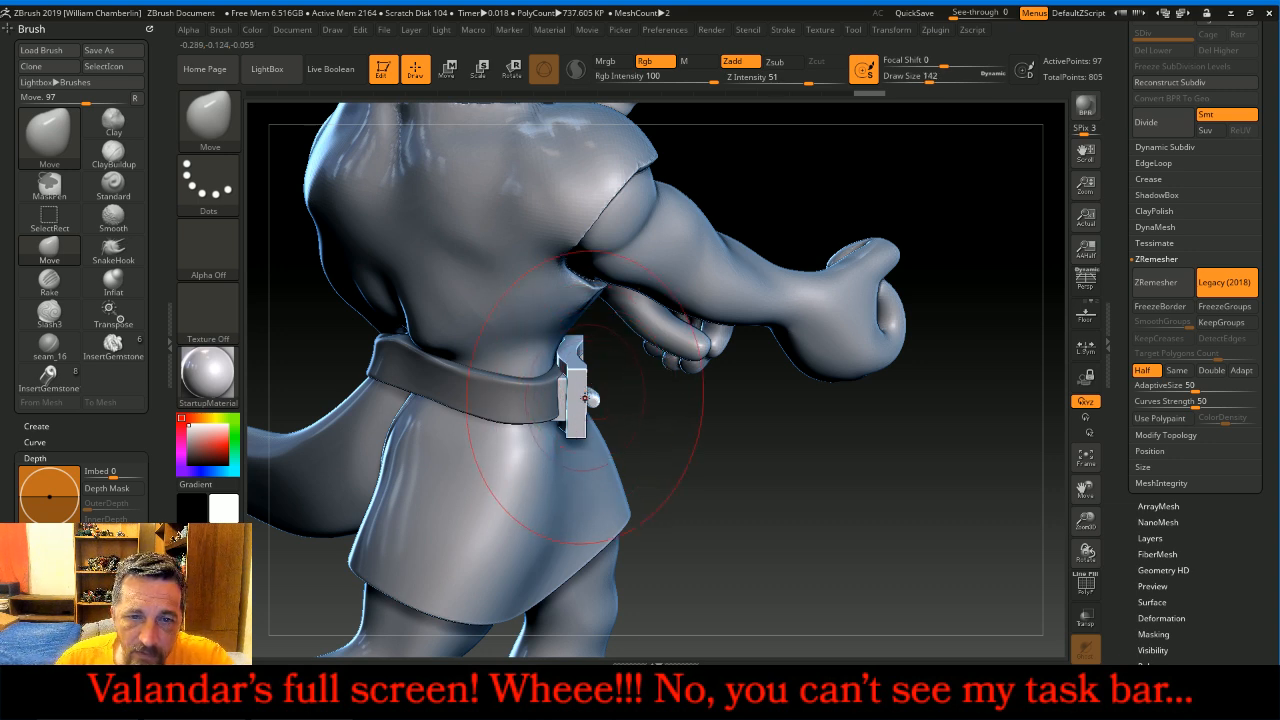
drag(585, 398, 568, 395)
mouse_move(744, 447)
mouse_down()
mouse_move(649, 449)
mouse_move(815, 475)
mouse_up()
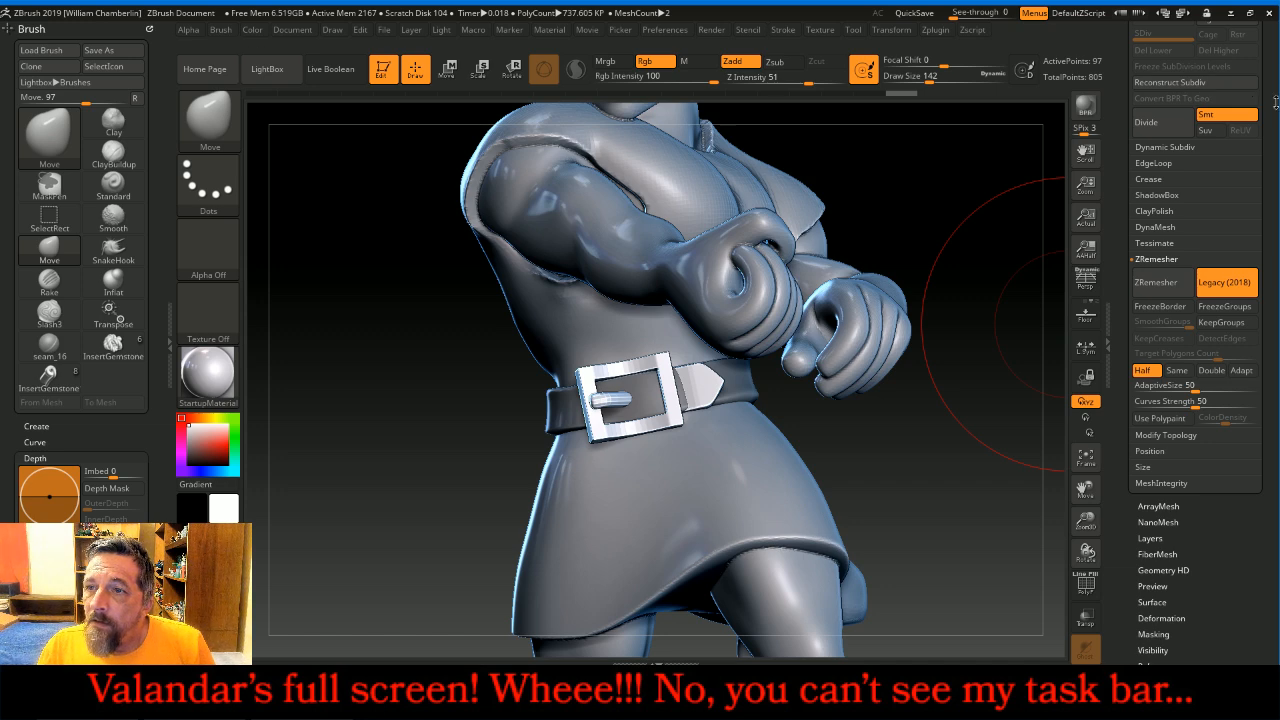
- Separate the buckle from the belt into its own subtool using Split Unmasked Points
scroll(1256, 213, up, 5)
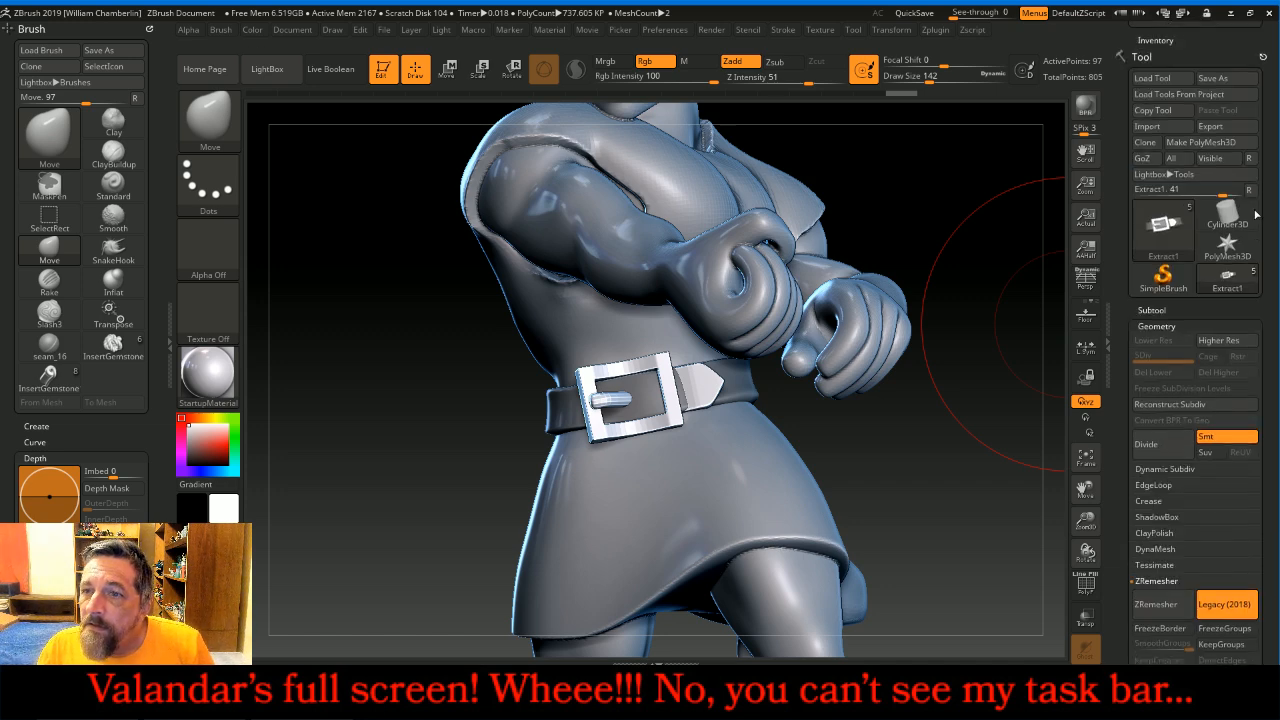
click(1162, 310)
scroll(1217, 485, down, 4)
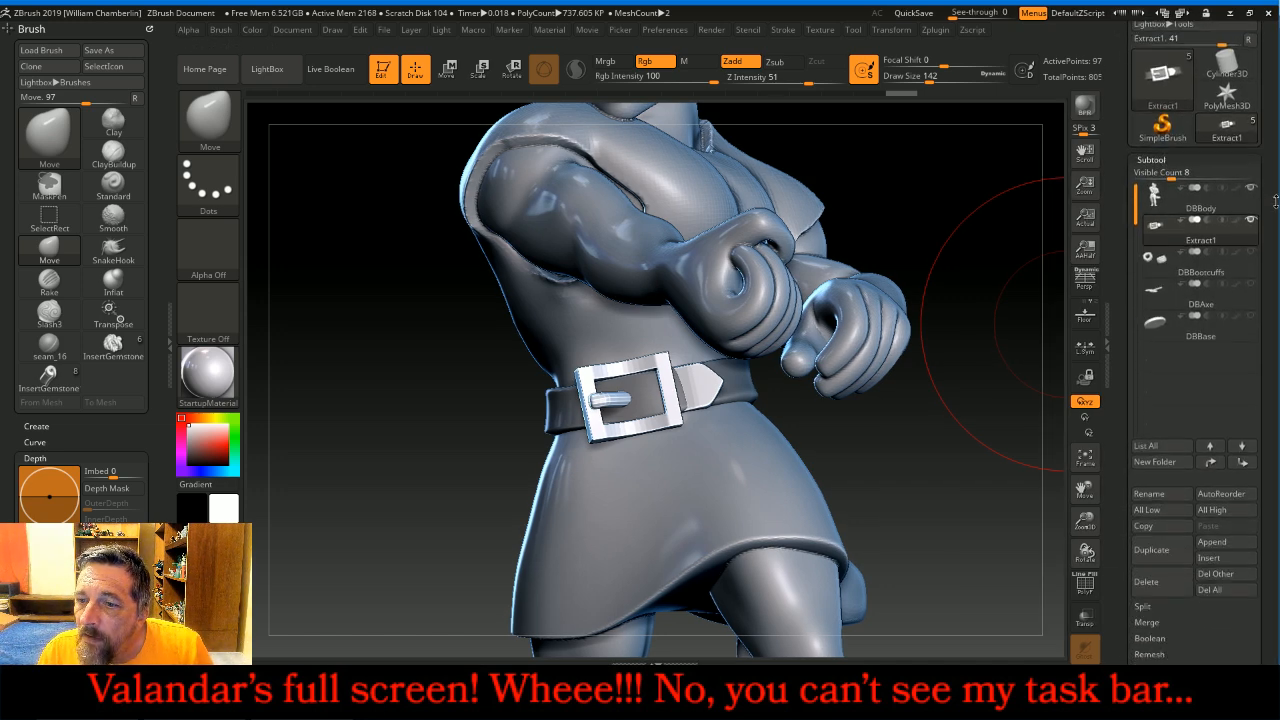
click(1142, 515)
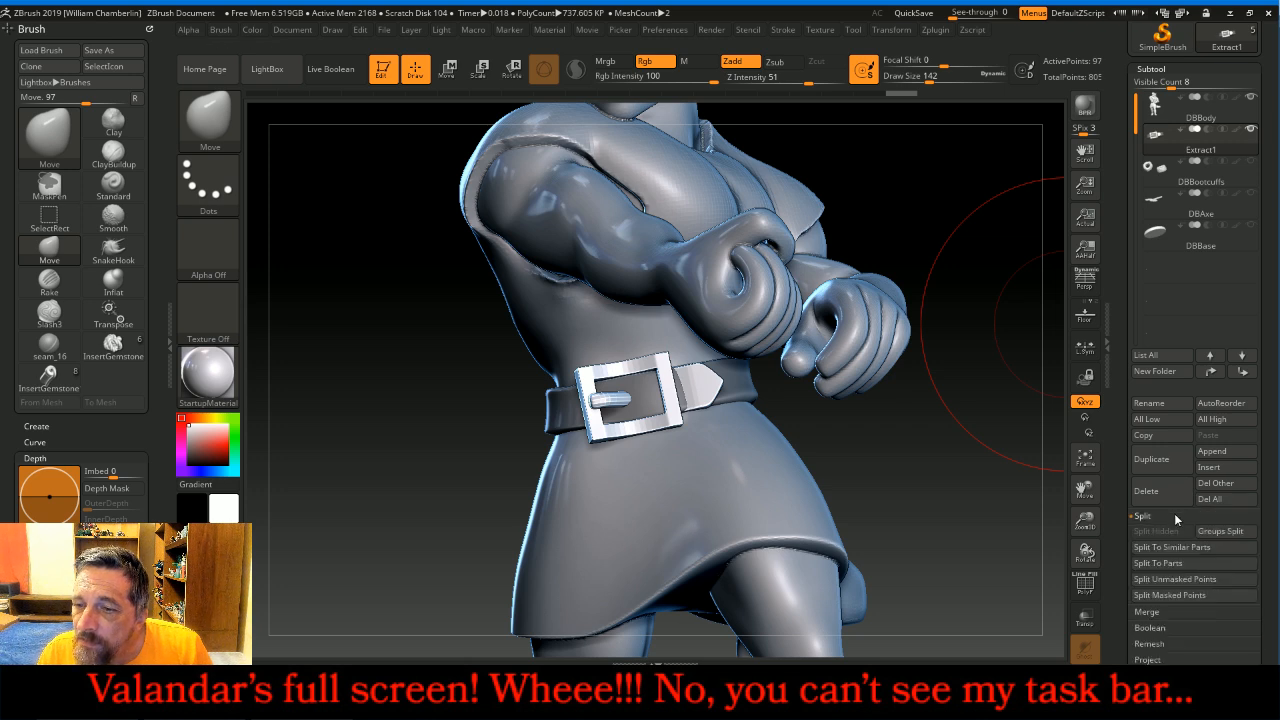
click(1175, 579)
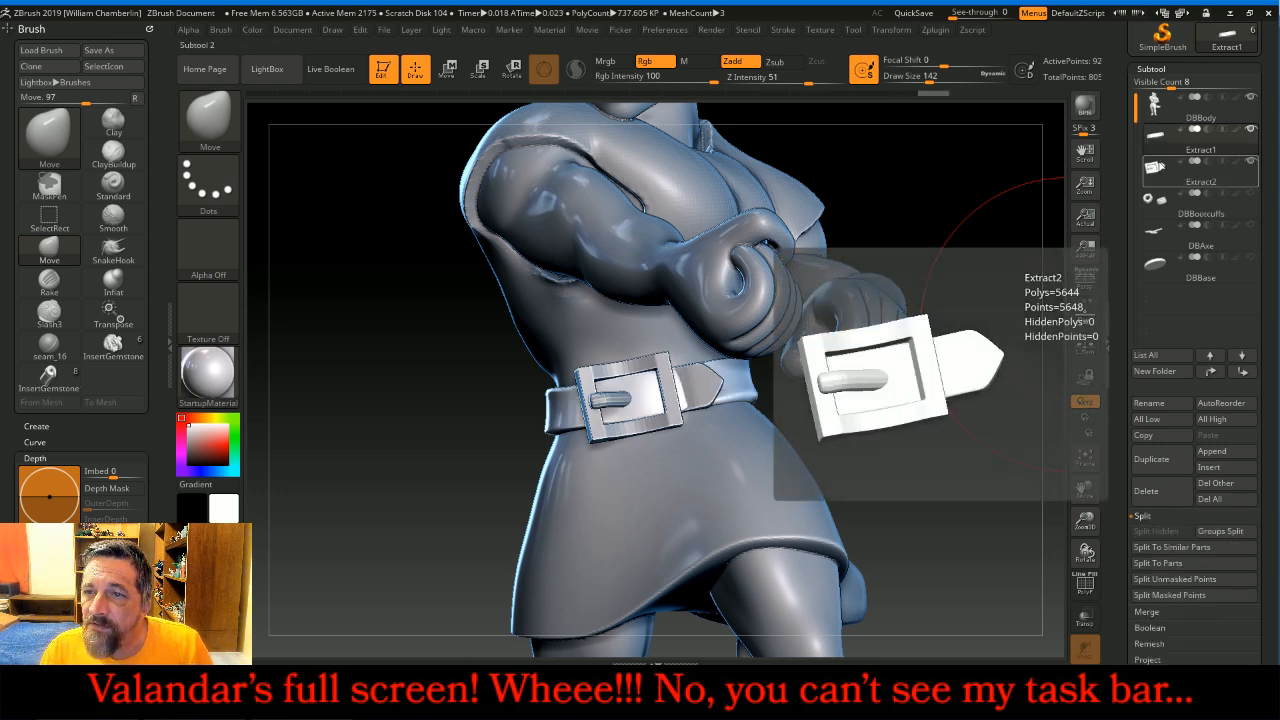
- Subdivide the buckle subtool twice and delete its lower subdivision levels
click(1156, 168)
click(1158, 68)
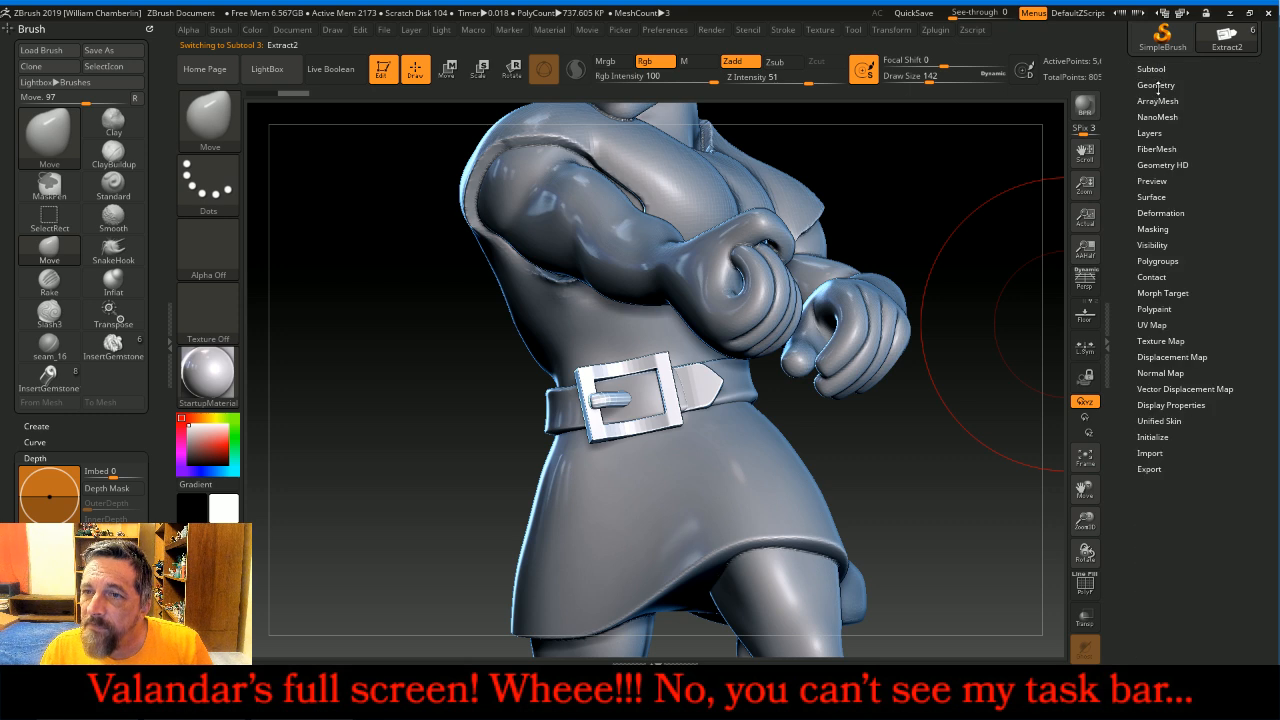
click(1157, 86)
click(1150, 204)
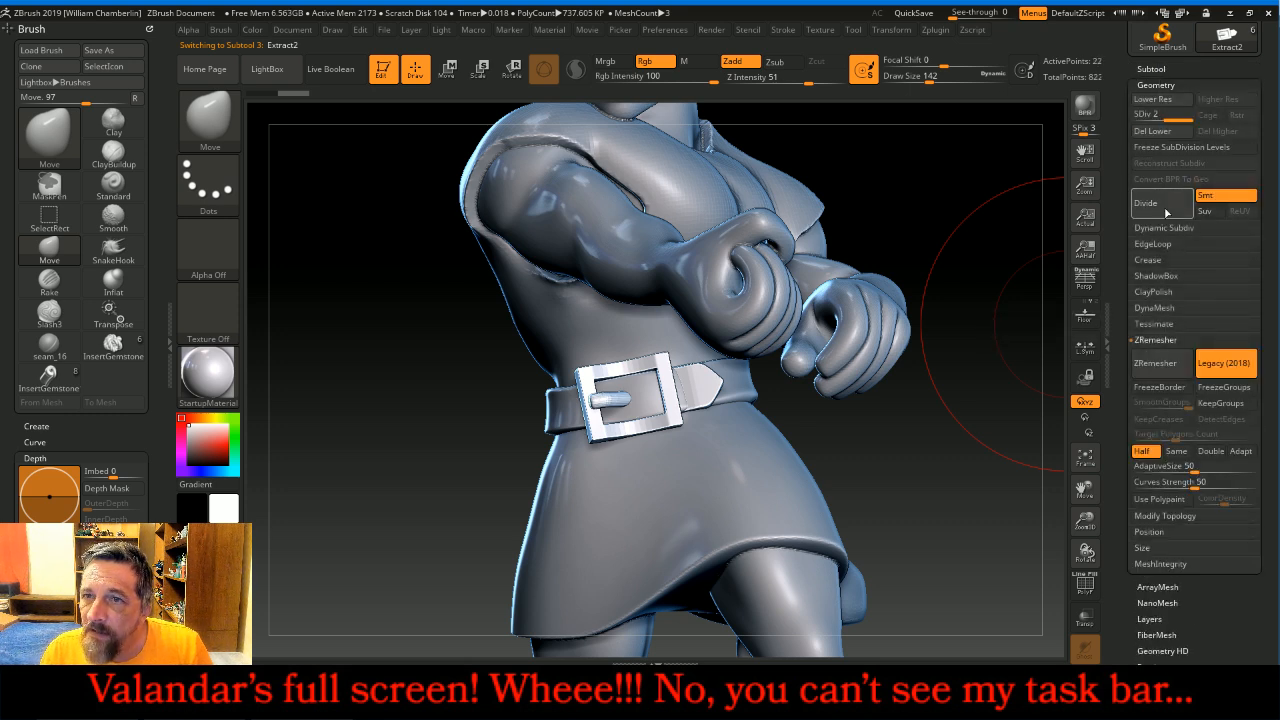
click(1151, 131)
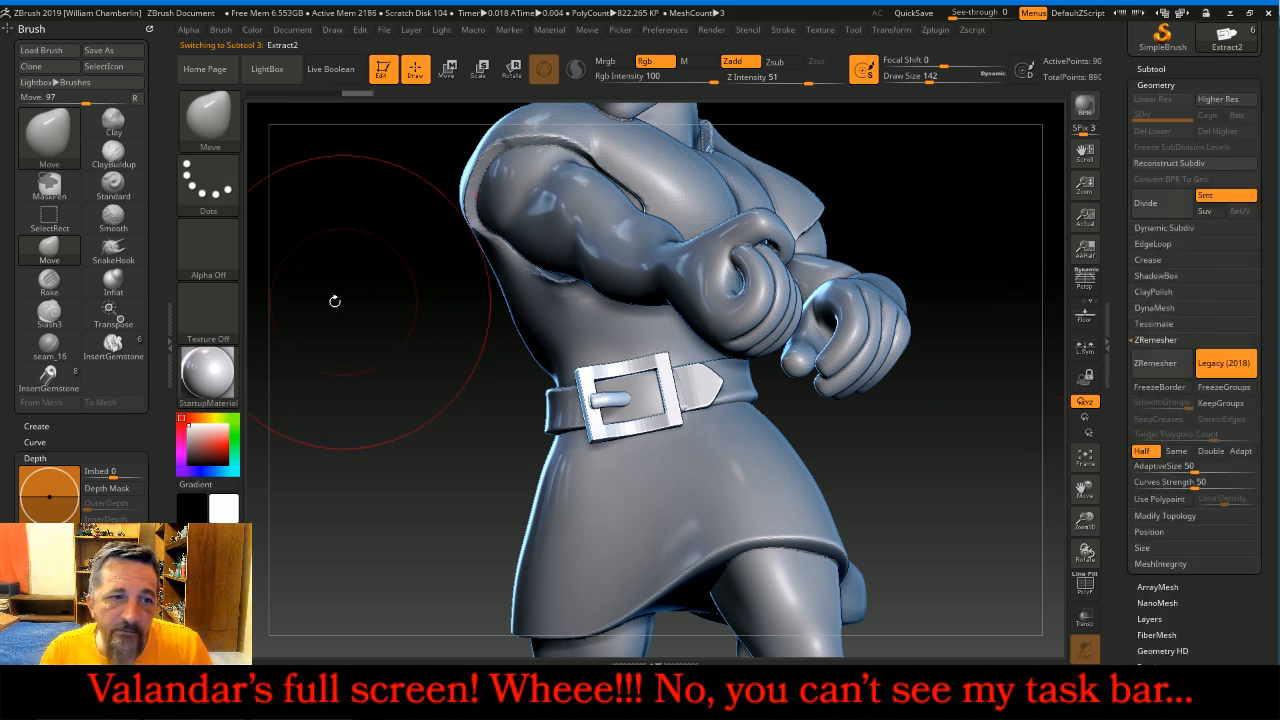
- Merge the buckle subtool down into the belt subtool
click(168, 321)
double_click(168, 321)
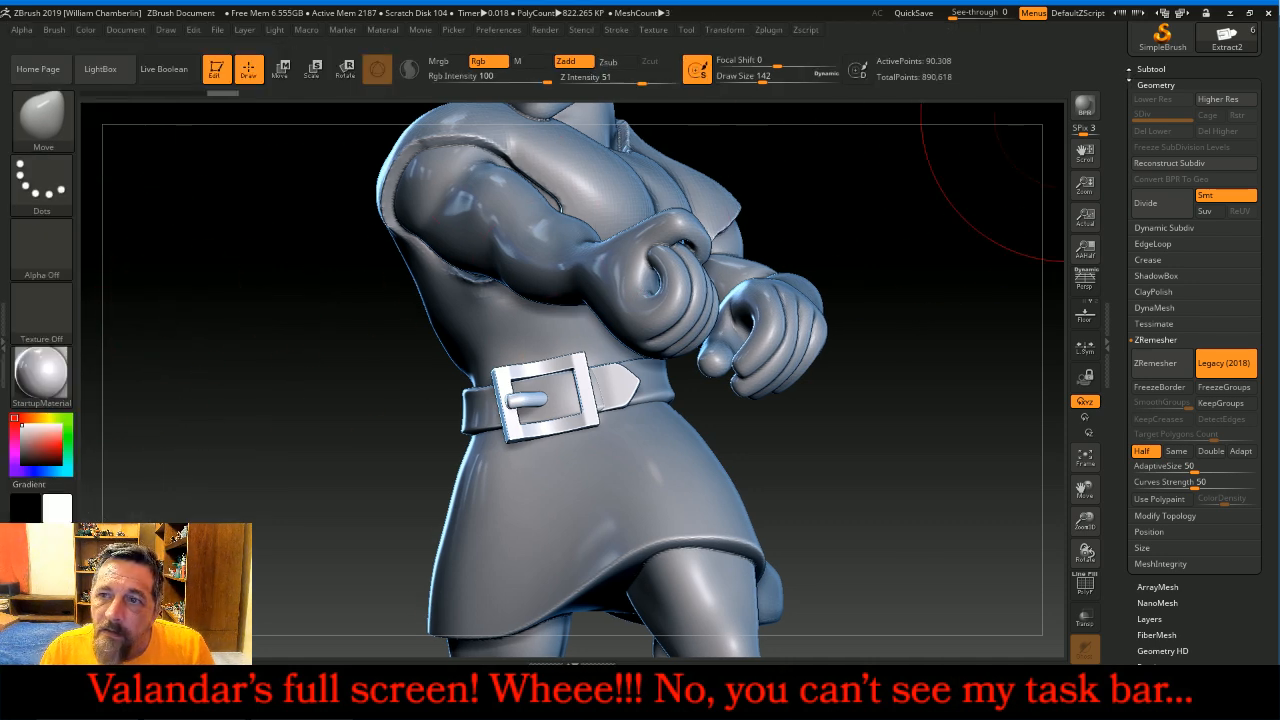
click(1151, 68)
click(1160, 140)
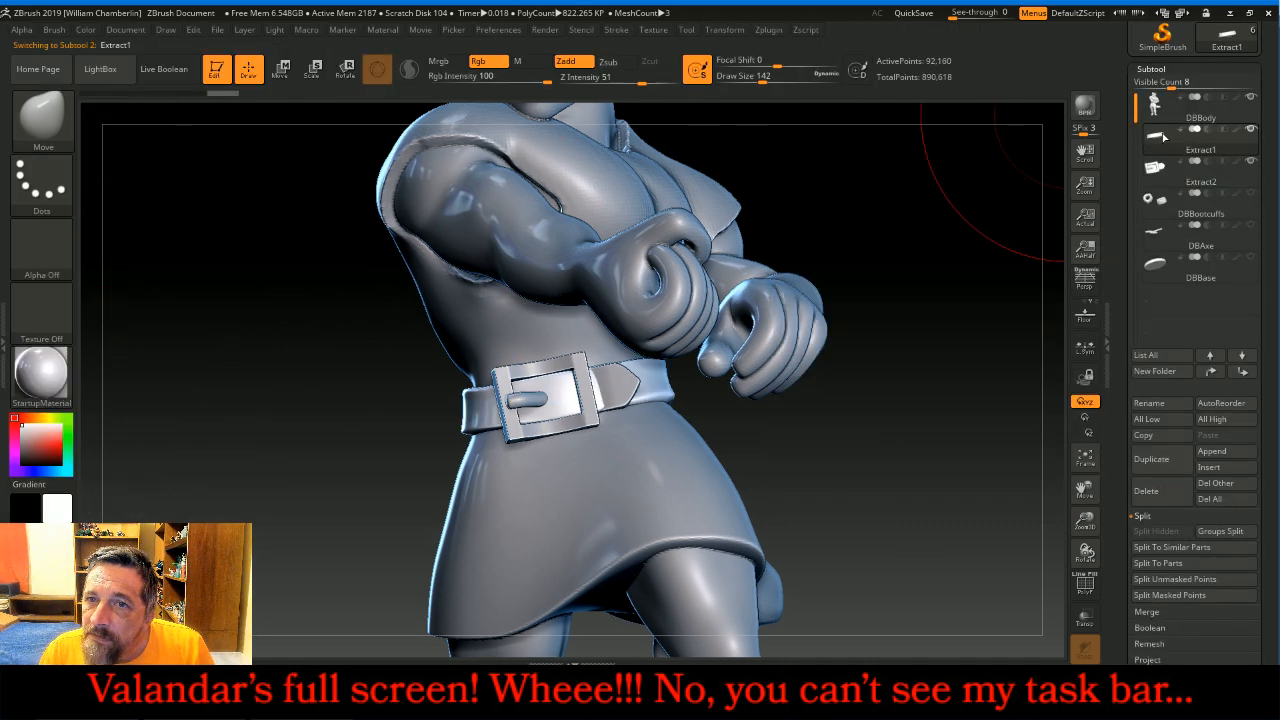
click(1161, 611)
click(1156, 548)
- Turn on the boot cuffs and the axe, and check the whole figure from several sides
drag(986, 475, 957, 490)
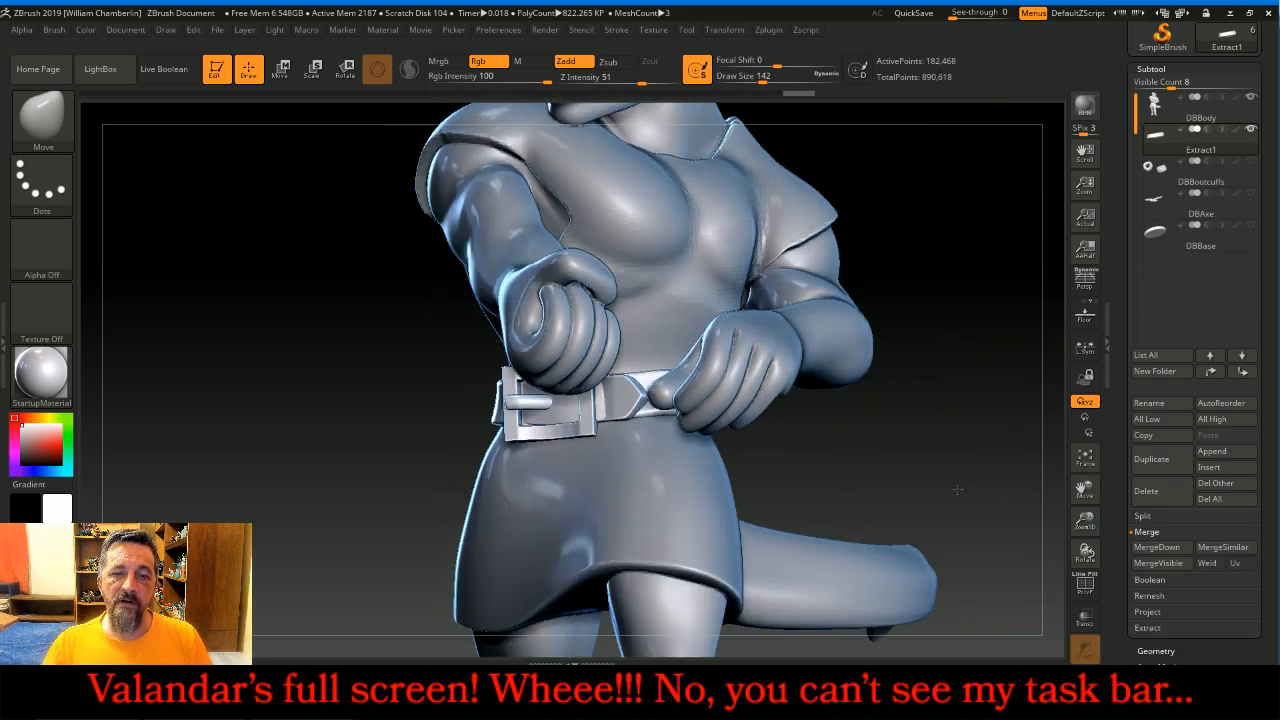
click(1089, 460)
click(1091, 463)
drag(1040, 382, 875, 389)
click(1251, 163)
mouse_move(960, 370)
mouse_down()
mouse_move(880, 372)
mouse_move(940, 372)
mouse_up()
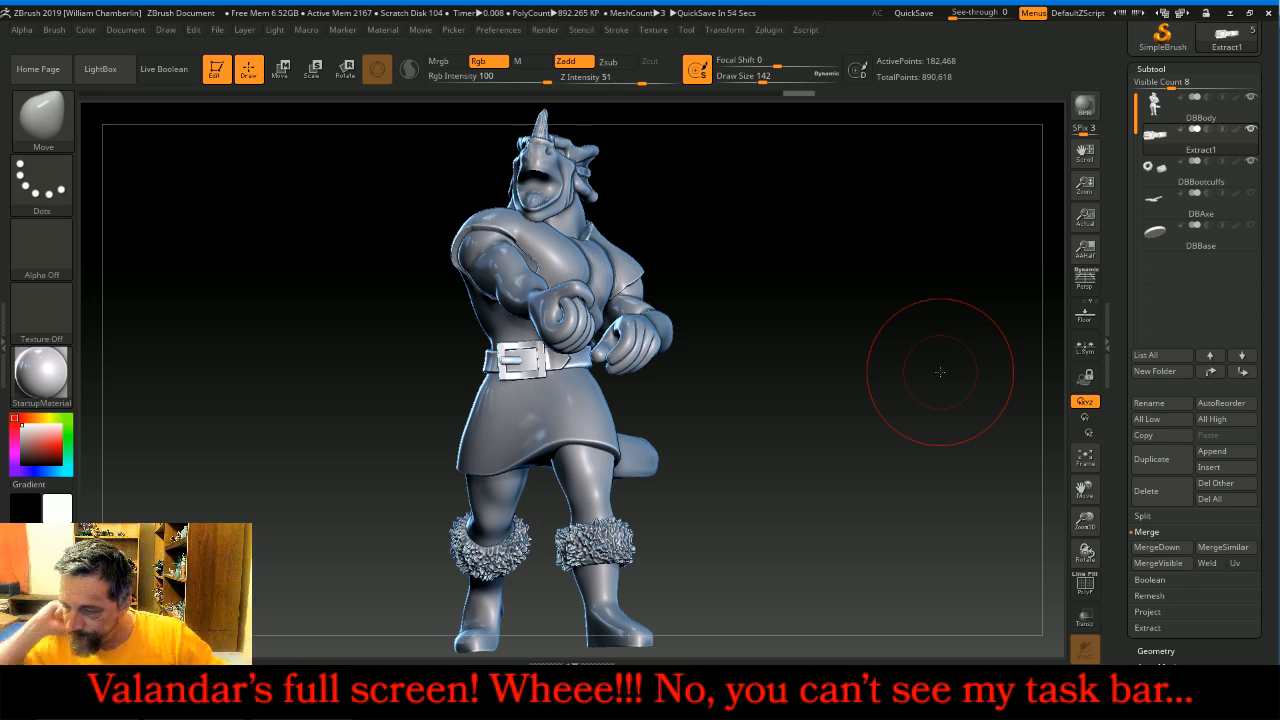
click(1250, 193)
drag(1006, 286, 960, 337)
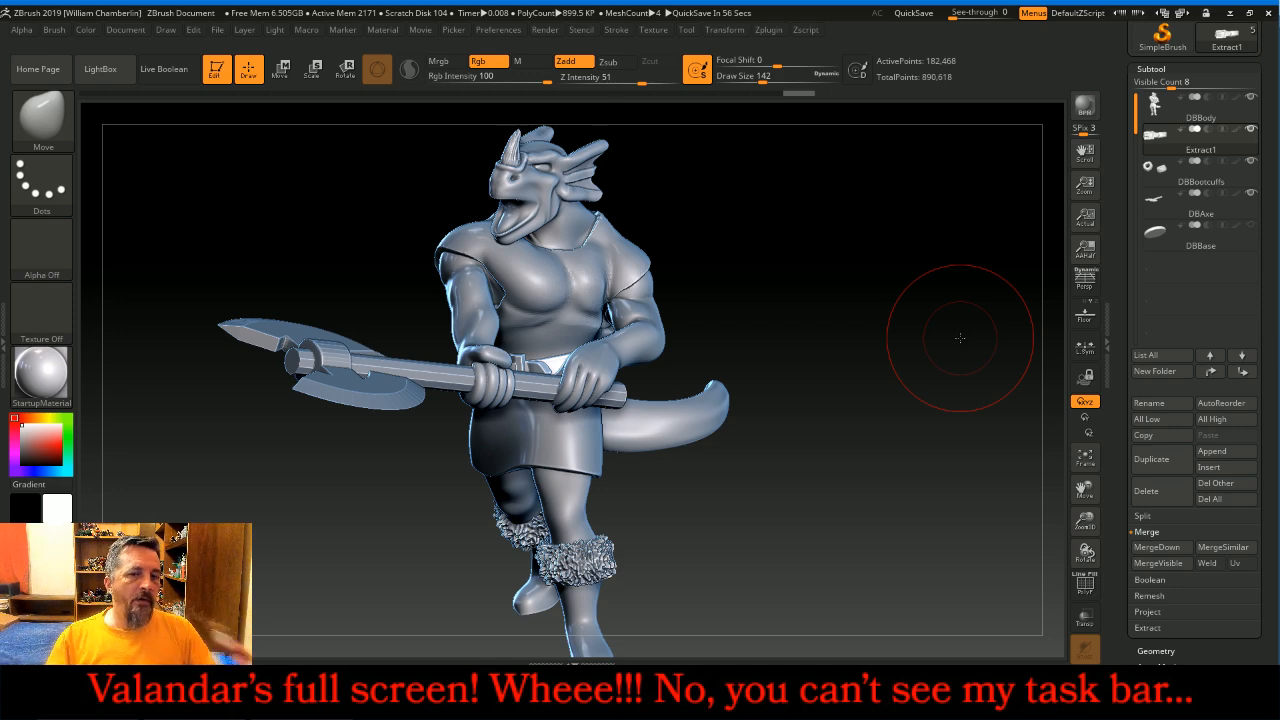
mouse_move(960, 337)
mouse_down()
mouse_move(943, 329)
mouse_move(1000, 325)
mouse_up()
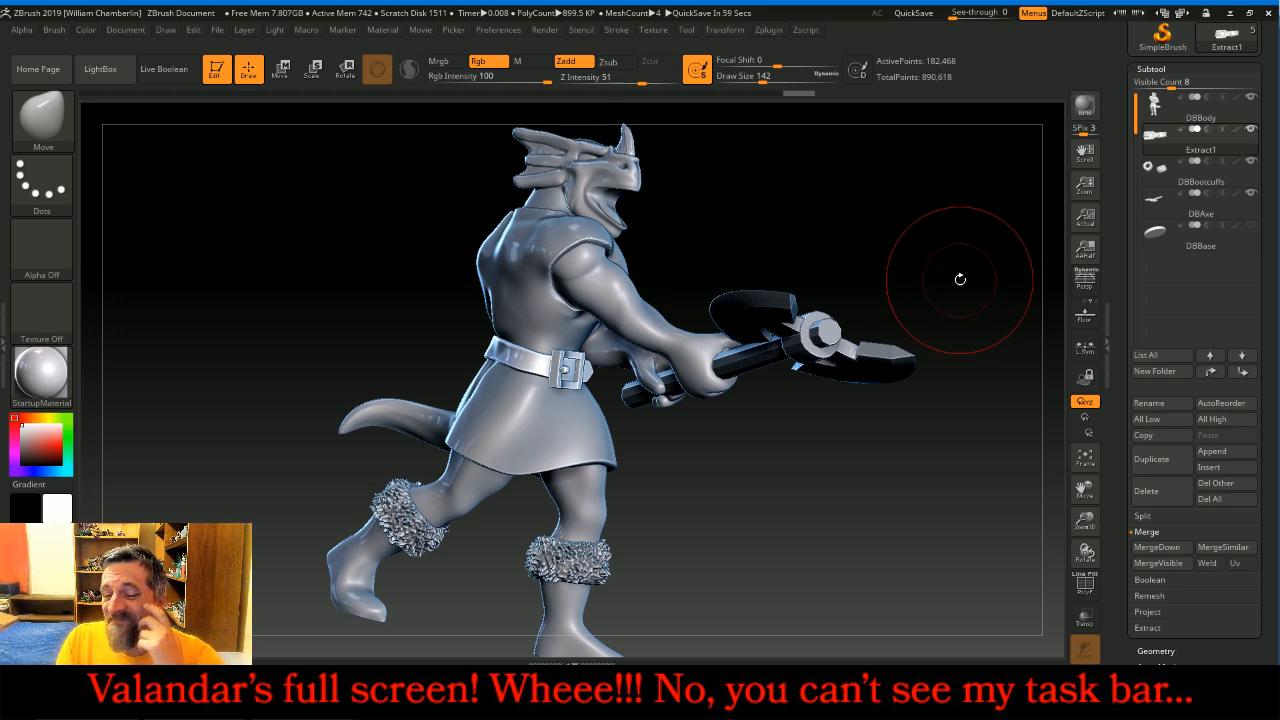
drag(909, 234, 883, 280)
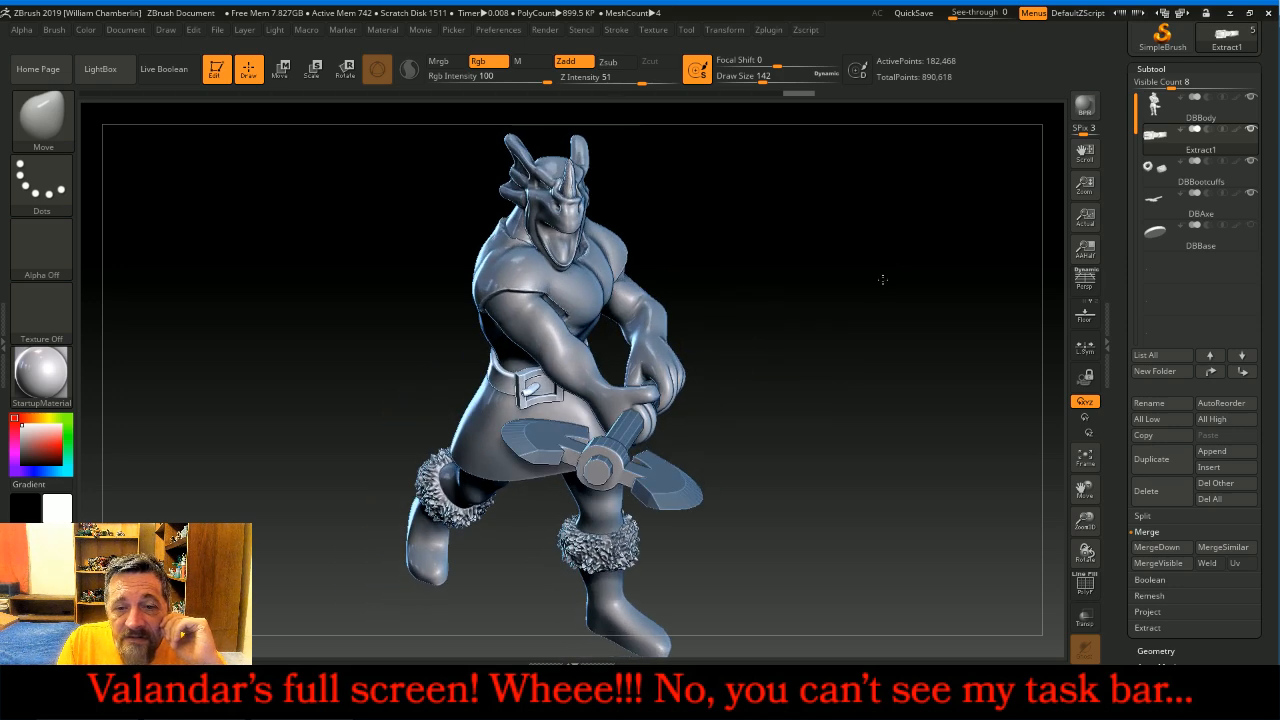
- Thicken the body's hands around the axe handle using the Inflat brush at draw size 11
click(1165, 114)
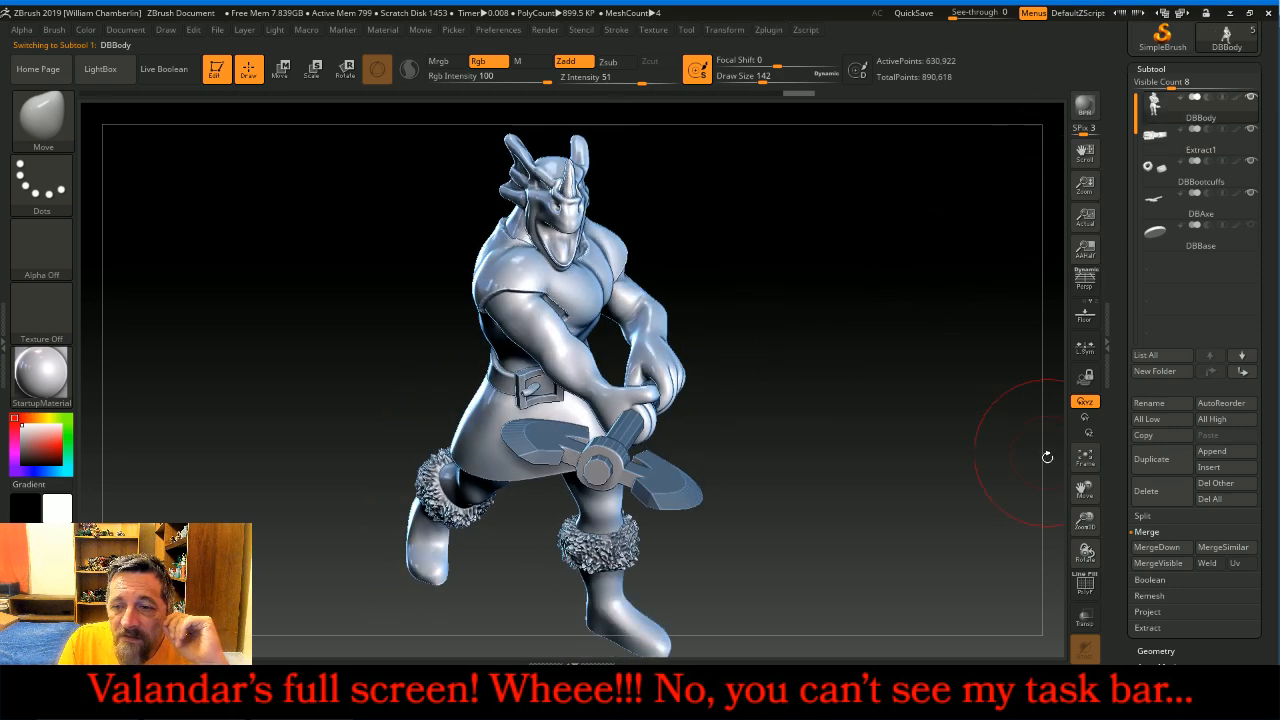
drag(1085, 517, 1071, 616)
drag(995, 547, 973, 446)
mouse_move(1083, 488)
mouse_down()
mouse_move(1092, 506)
mouse_move(1053, 645)
mouse_up()
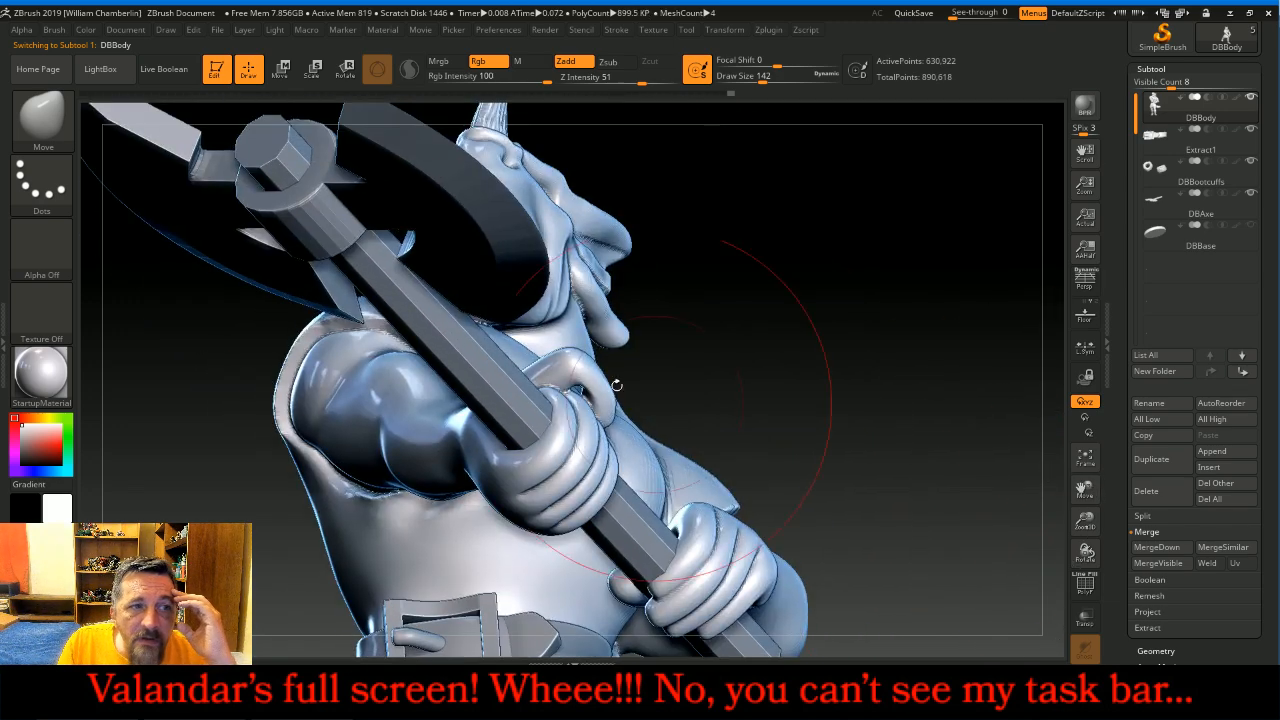
click(50, 127)
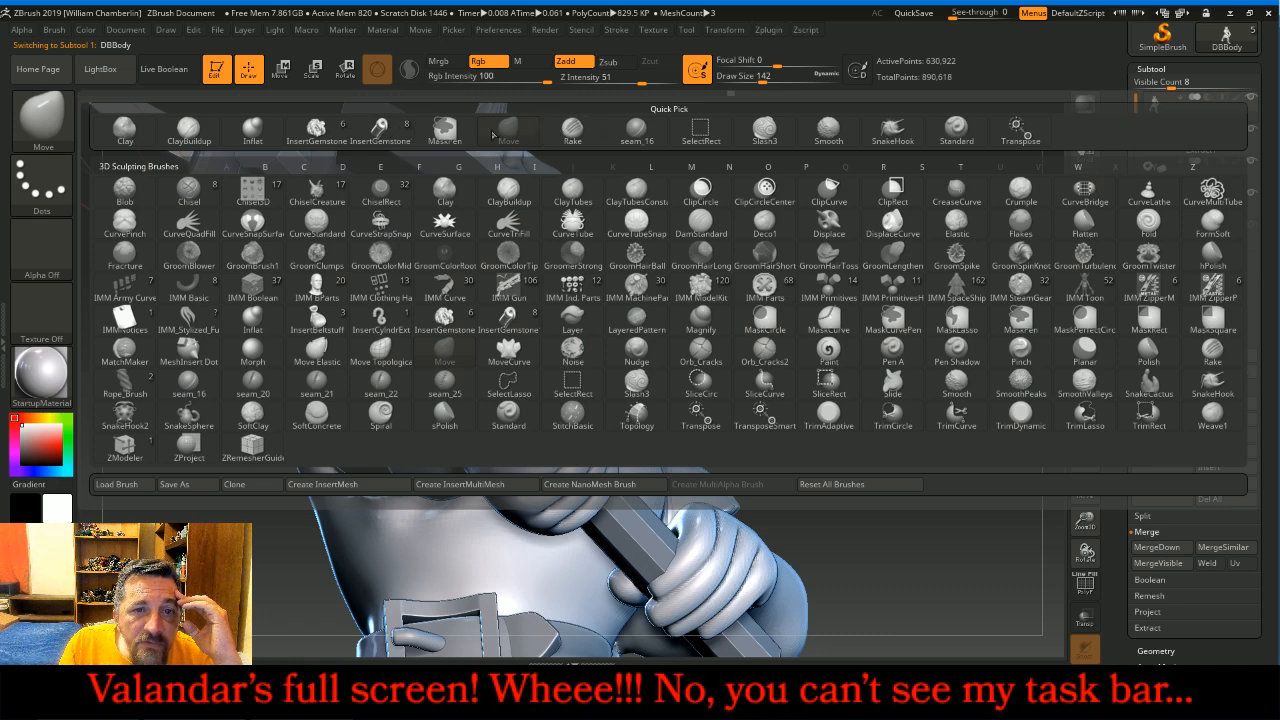
click(252, 127)
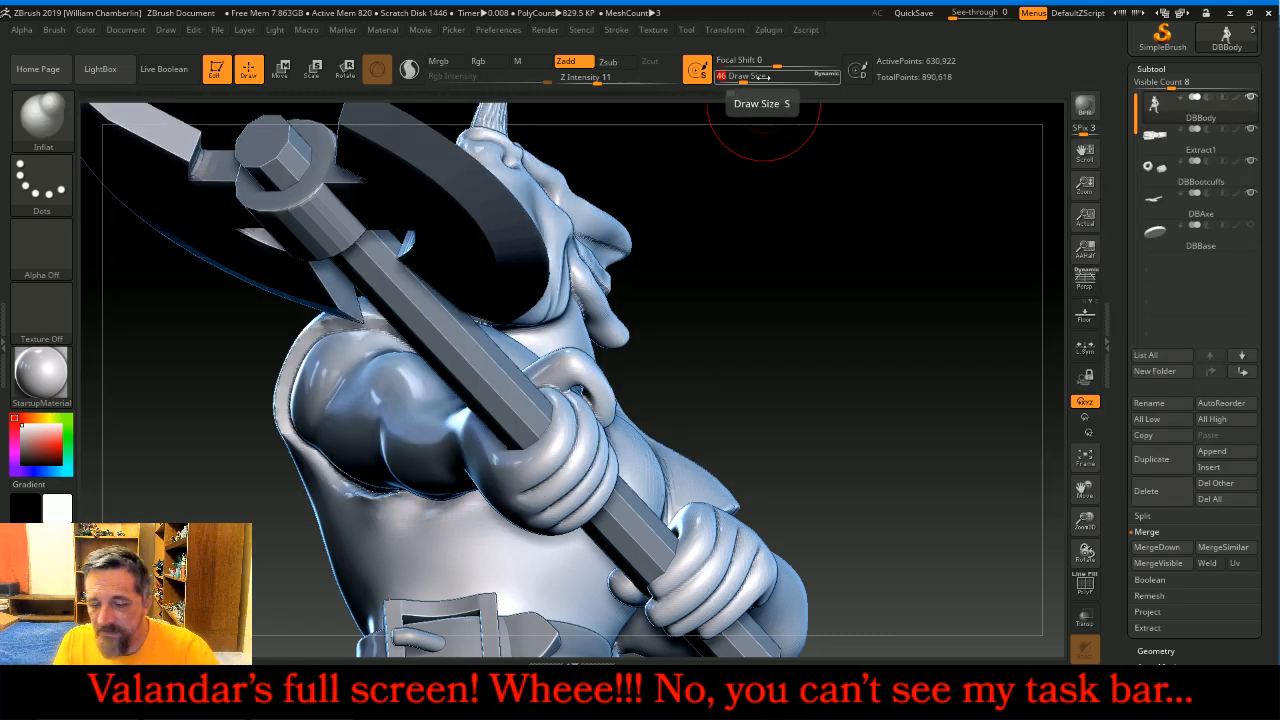
drag(731, 205, 766, 222)
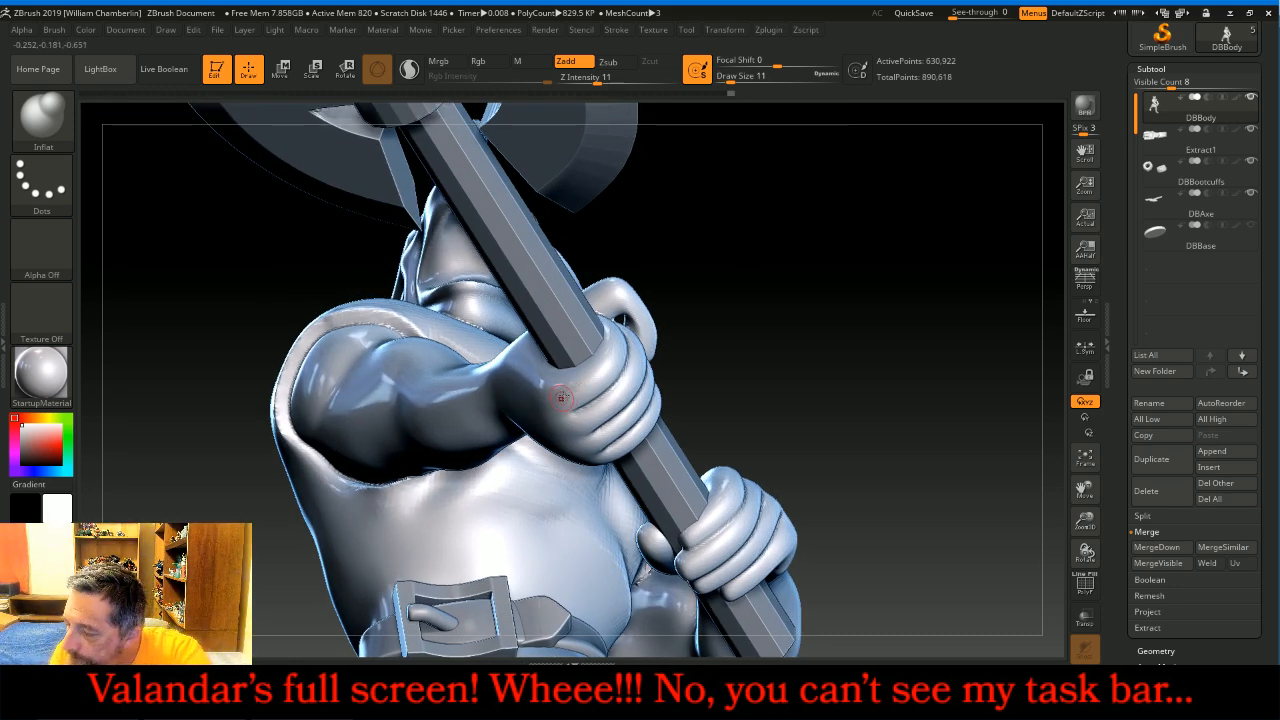
drag(849, 251, 921, 296)
drag(816, 194, 815, 199)
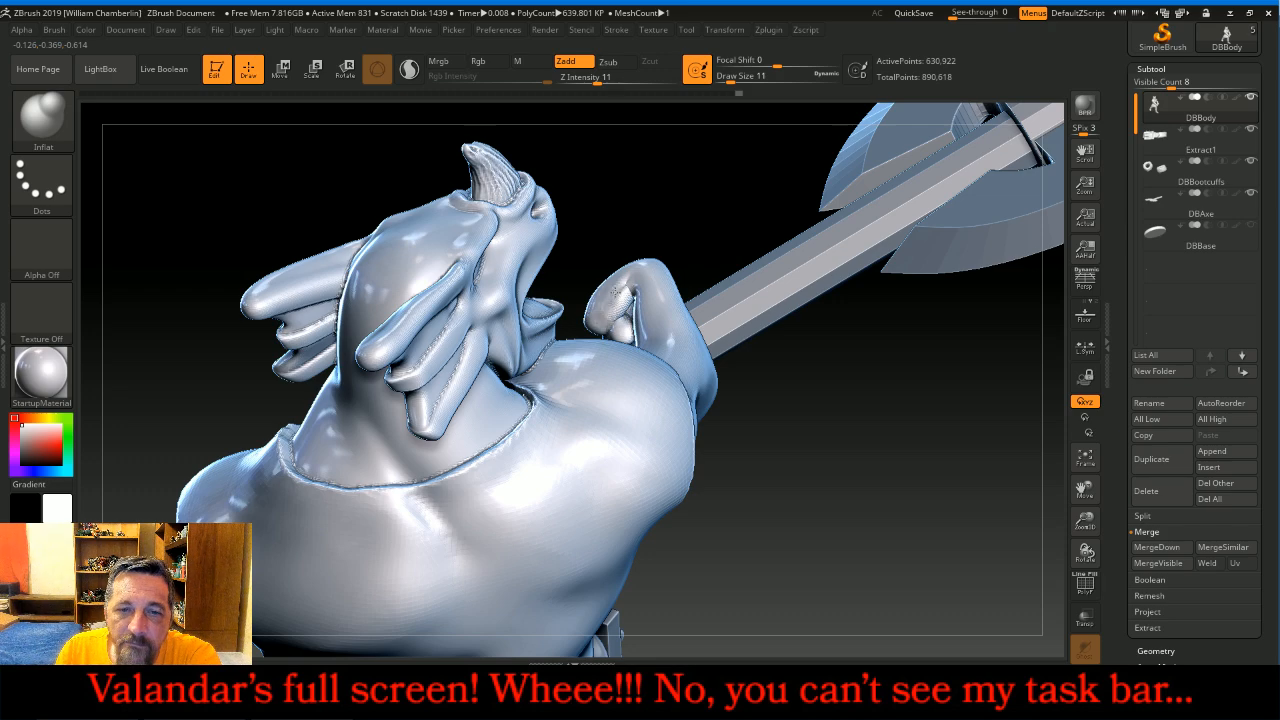
mouse_move(690, 197)
mouse_down()
mouse_move(640, 150)
mouse_move(620, 160)
mouse_move(692, 161)
mouse_move(692, 188)
mouse_up()
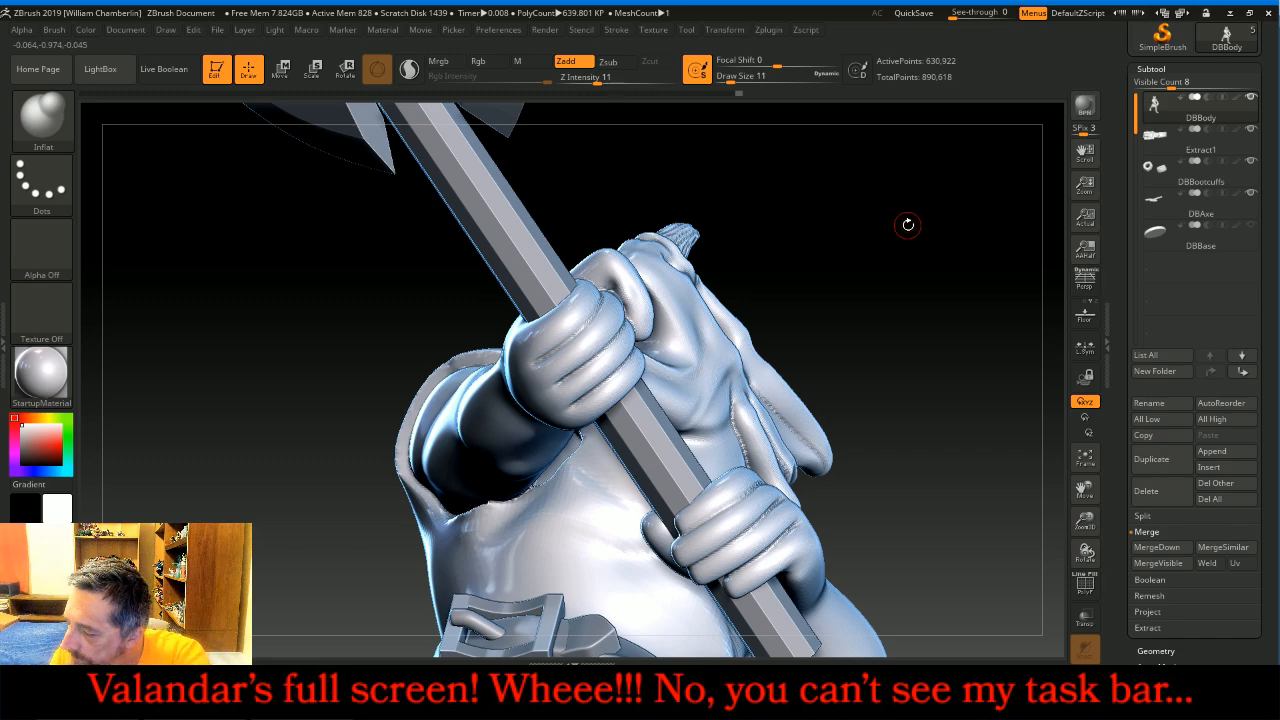
drag(951, 207, 958, 295)
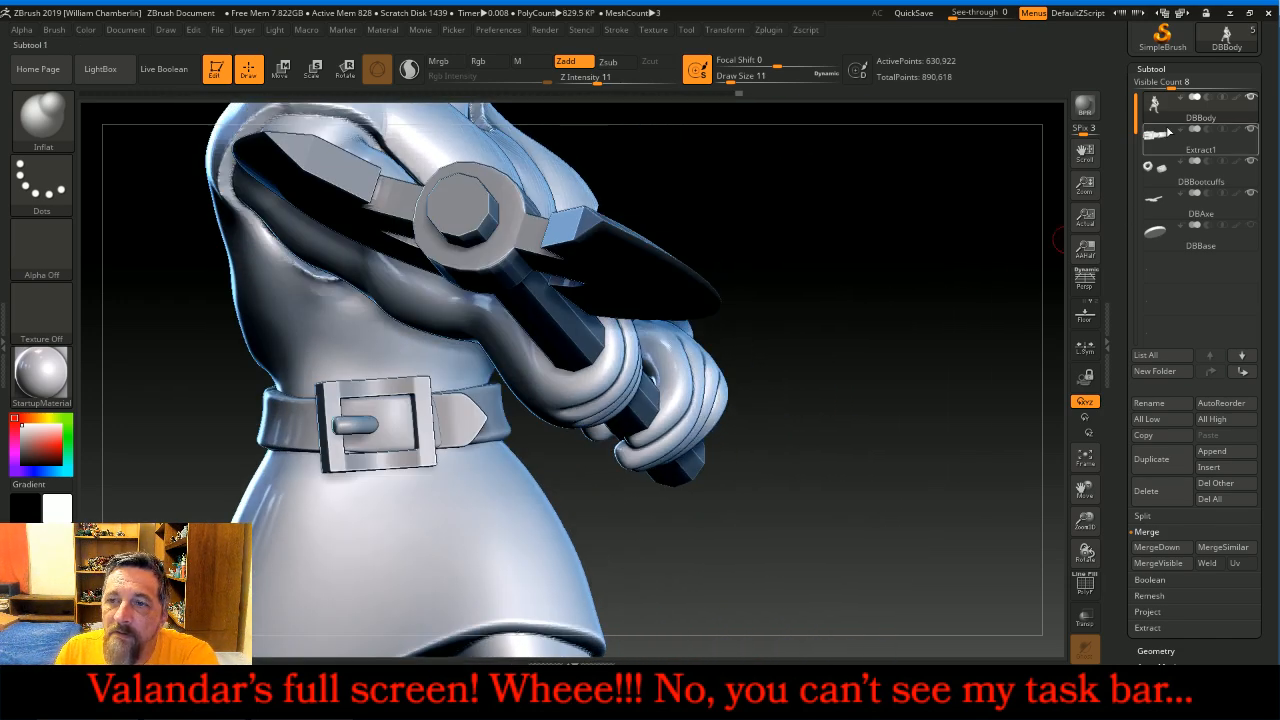
- Select the belt subtool and choose the pouch mesh from the InsertBeltstuff insert brush
click(1169, 142)
click(42, 118)
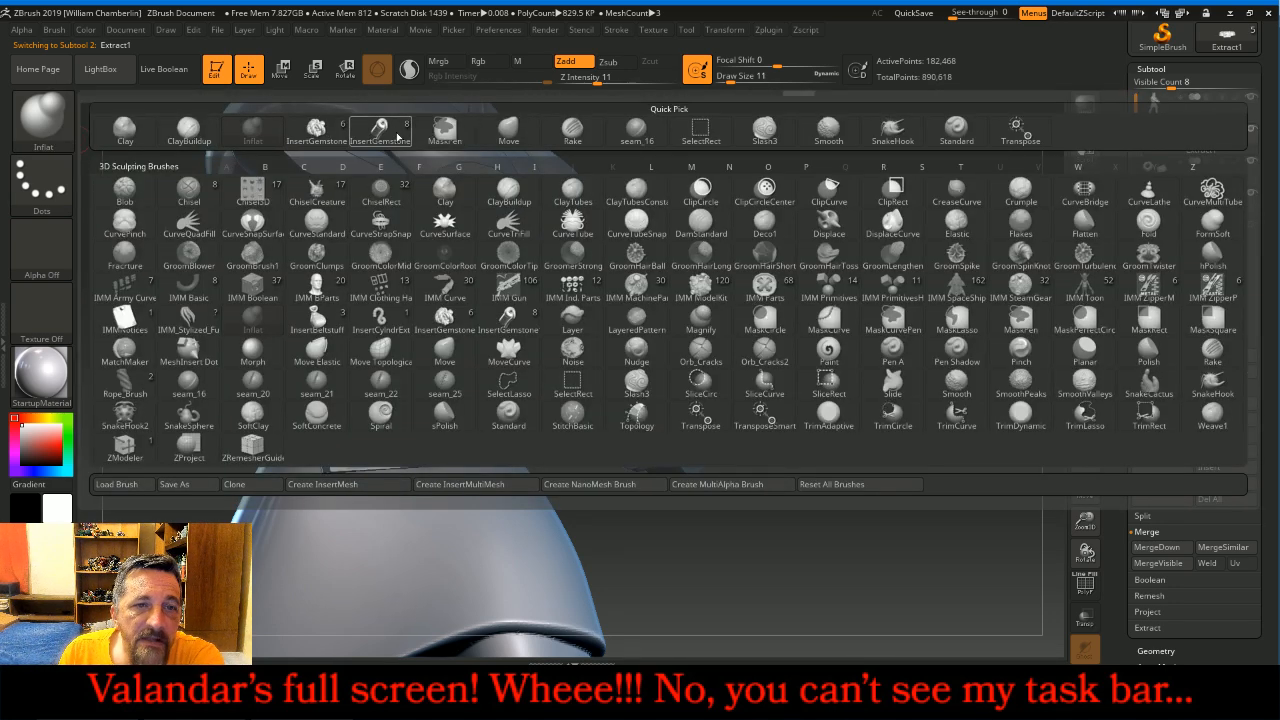
click(430, 136)
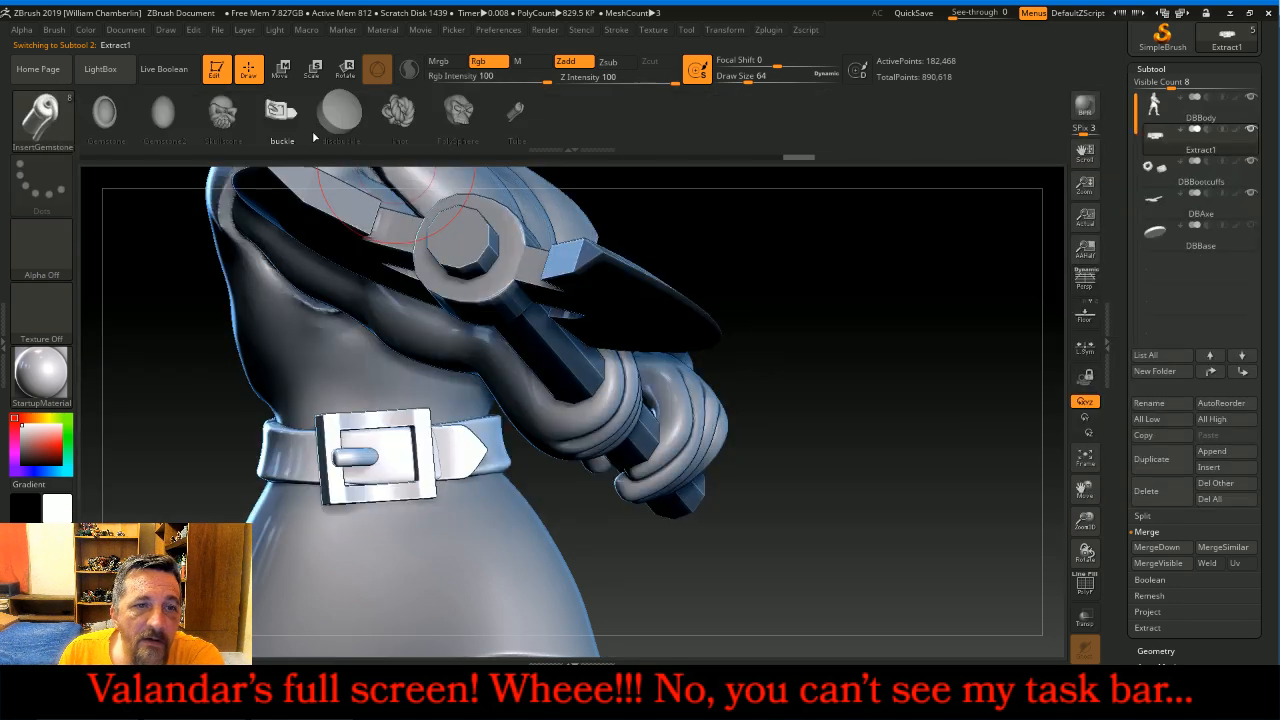
click(42, 118)
click(316, 316)
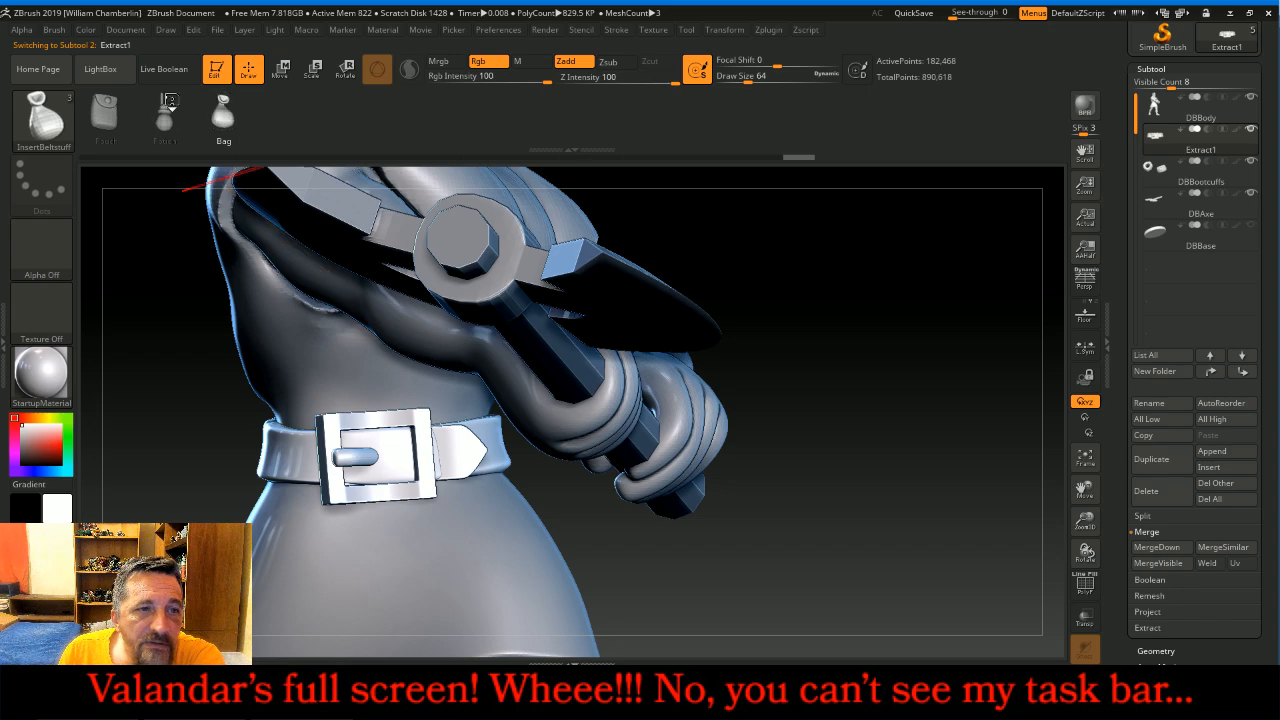
mouse_move(887, 330)
mouse_down()
mouse_move(841, 336)
mouse_move(910, 335)
mouse_up()
drag(1087, 519, 868, 478)
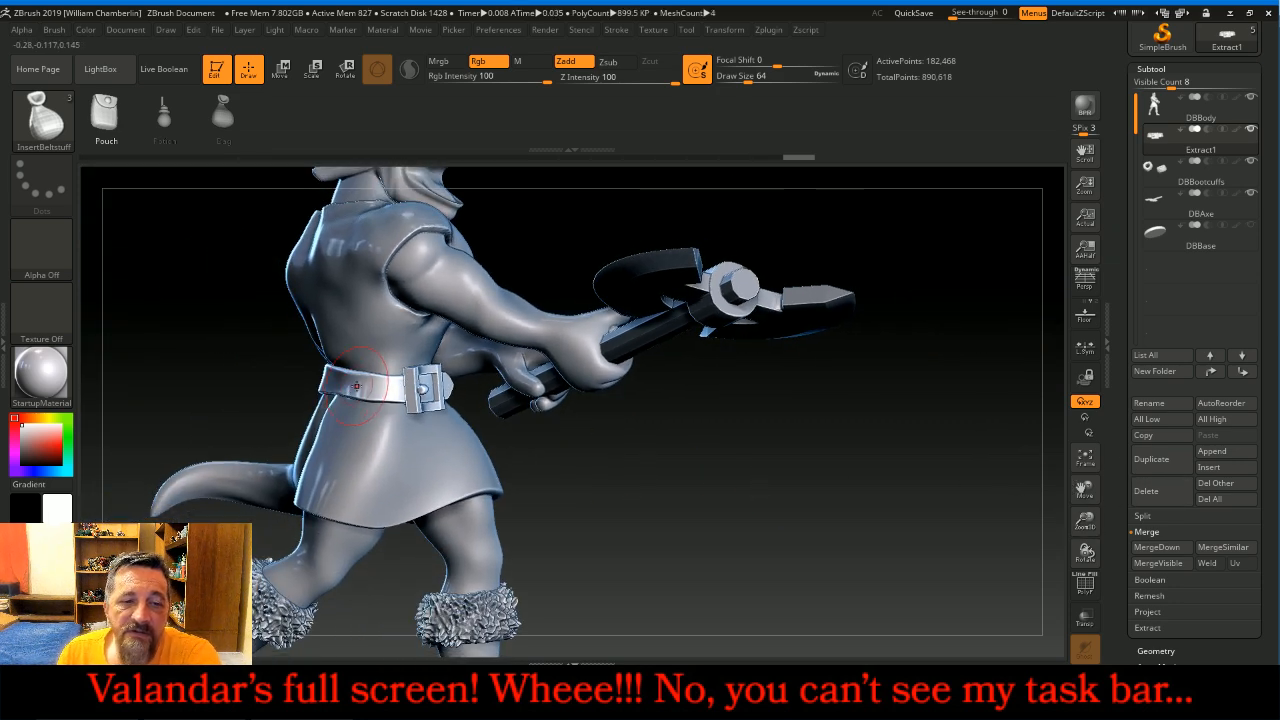
- Insert a pouch on the belt at the creature's hip, behind the buckle
drag(613, 466, 762, 472)
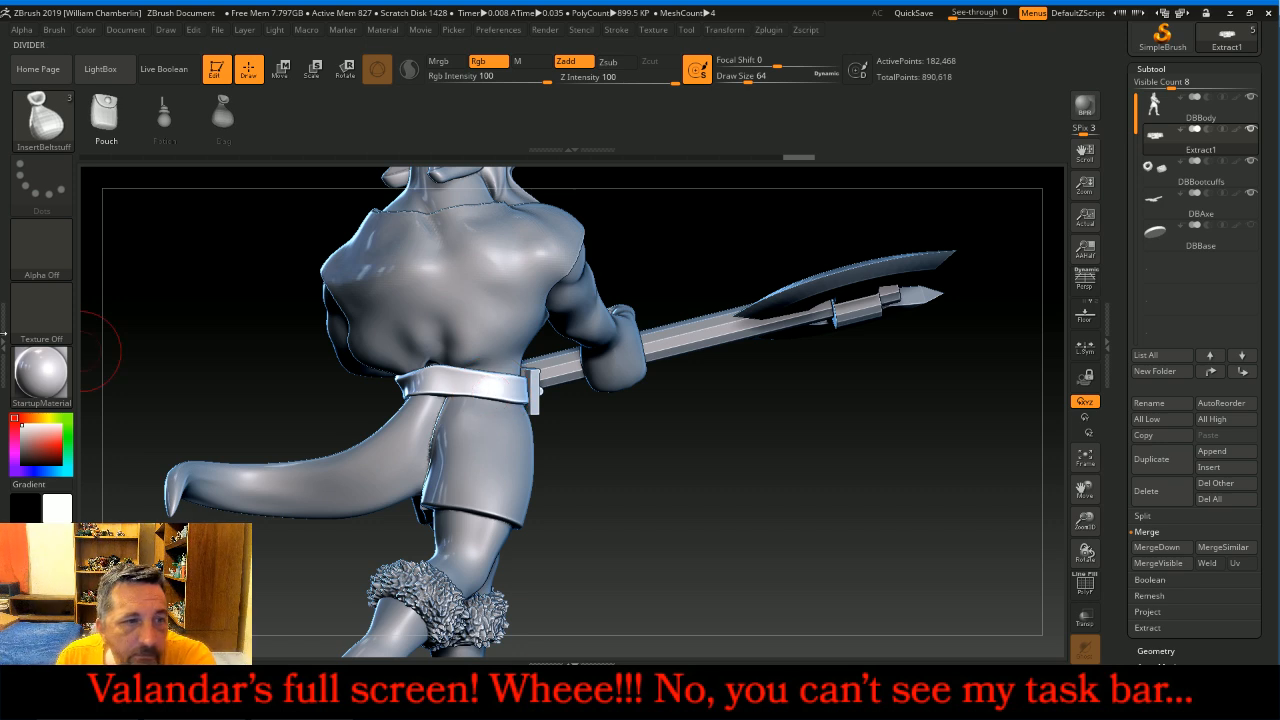
click(5, 318)
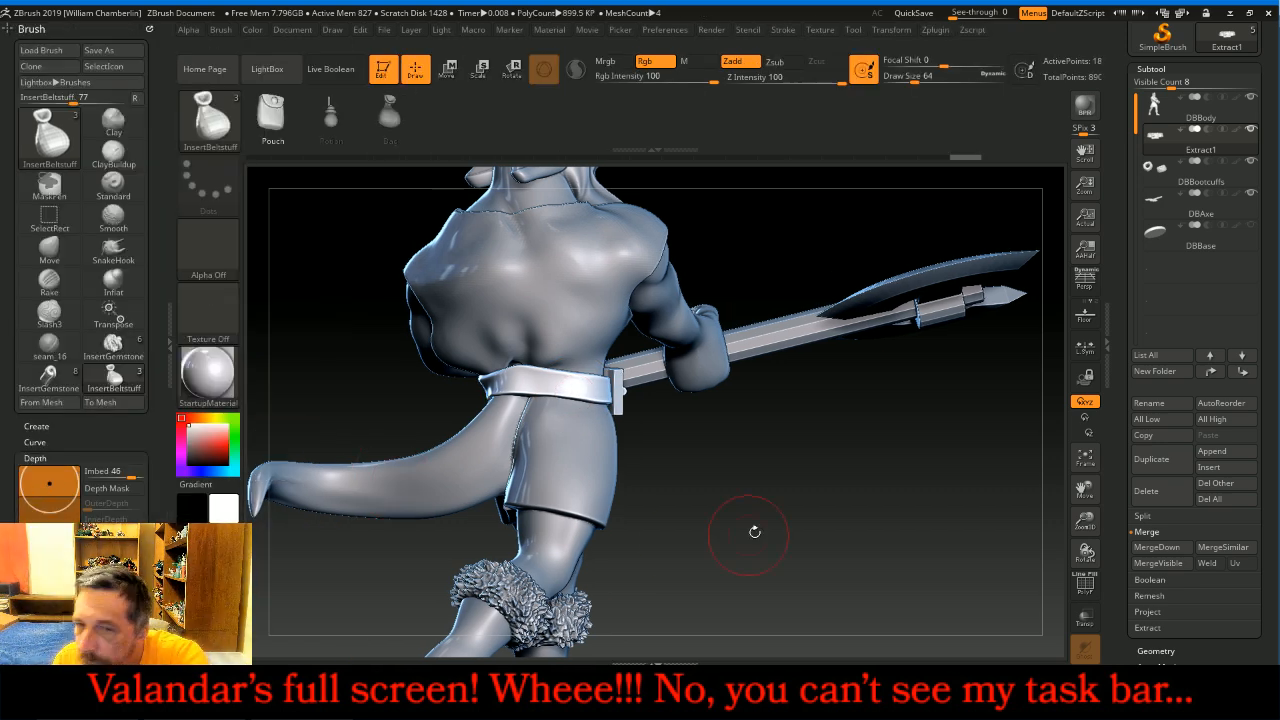
drag(1087, 514, 1212, 453)
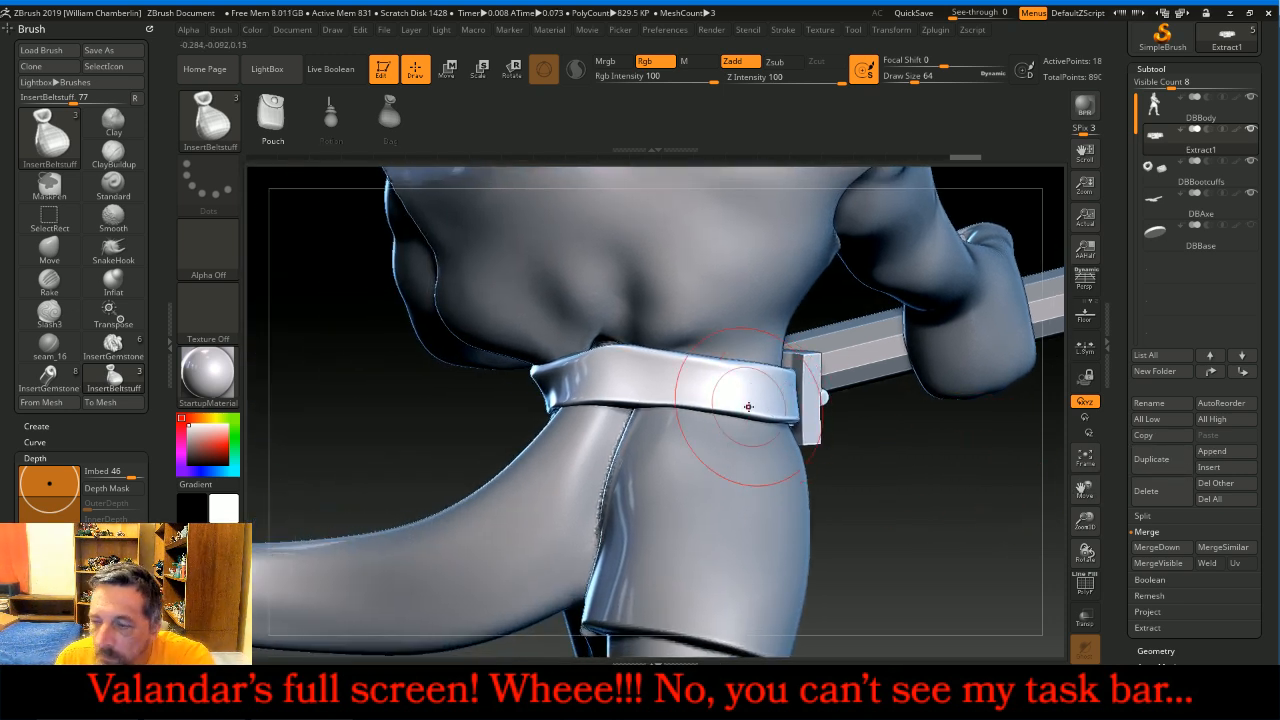
drag(749, 407, 744, 477)
drag(943, 492, 844, 496)
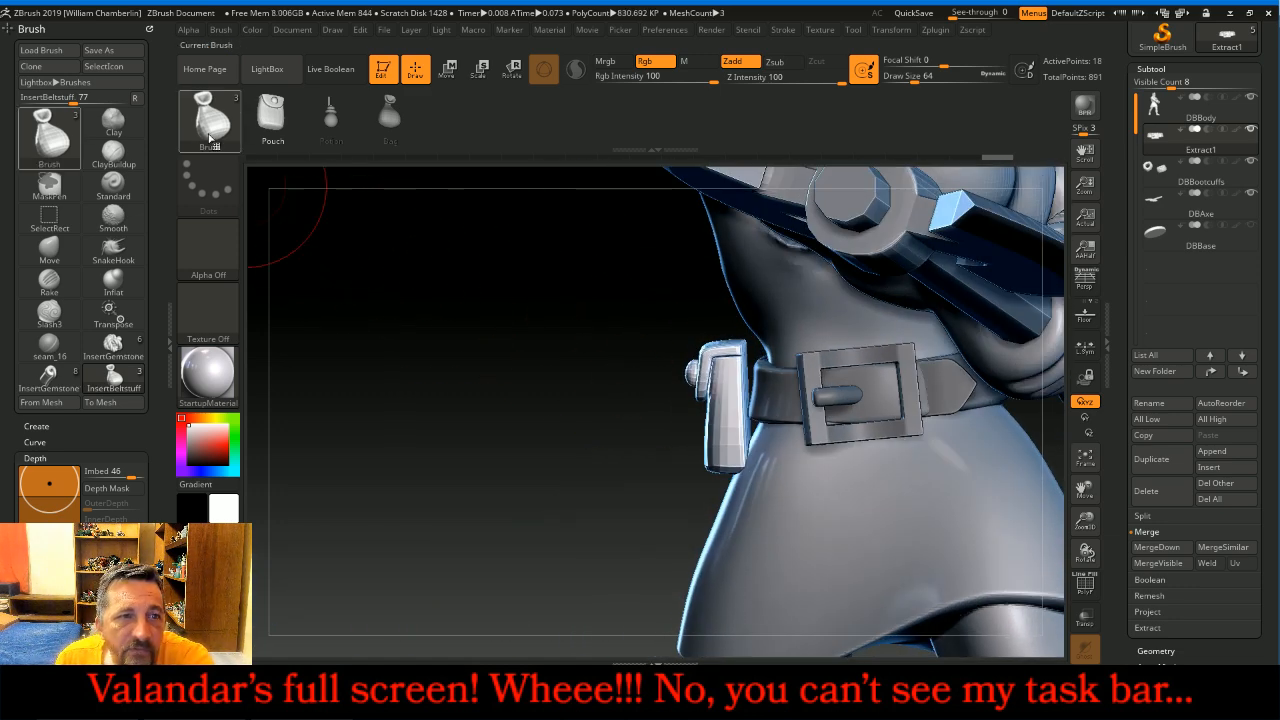
- Pull the pouch in against the belt and hip using the Move brush at draw size 108
click(212, 122)
click(588, 128)
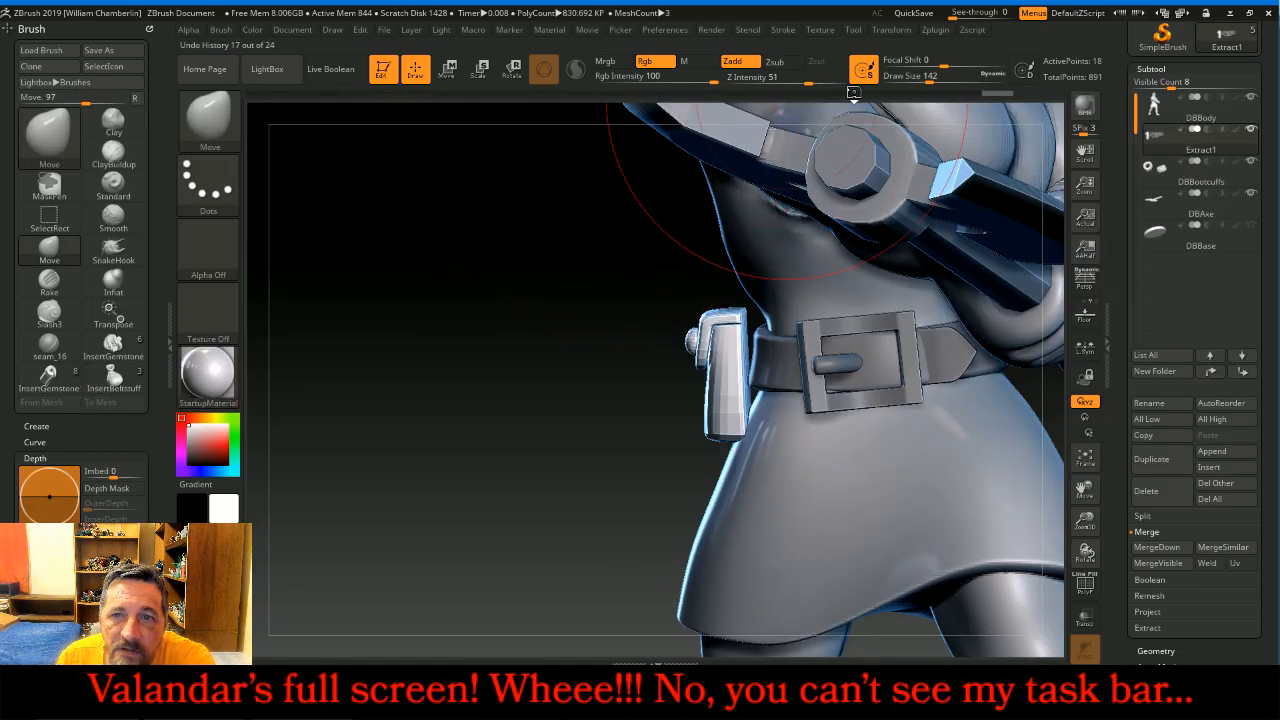
drag(930, 77, 924, 79)
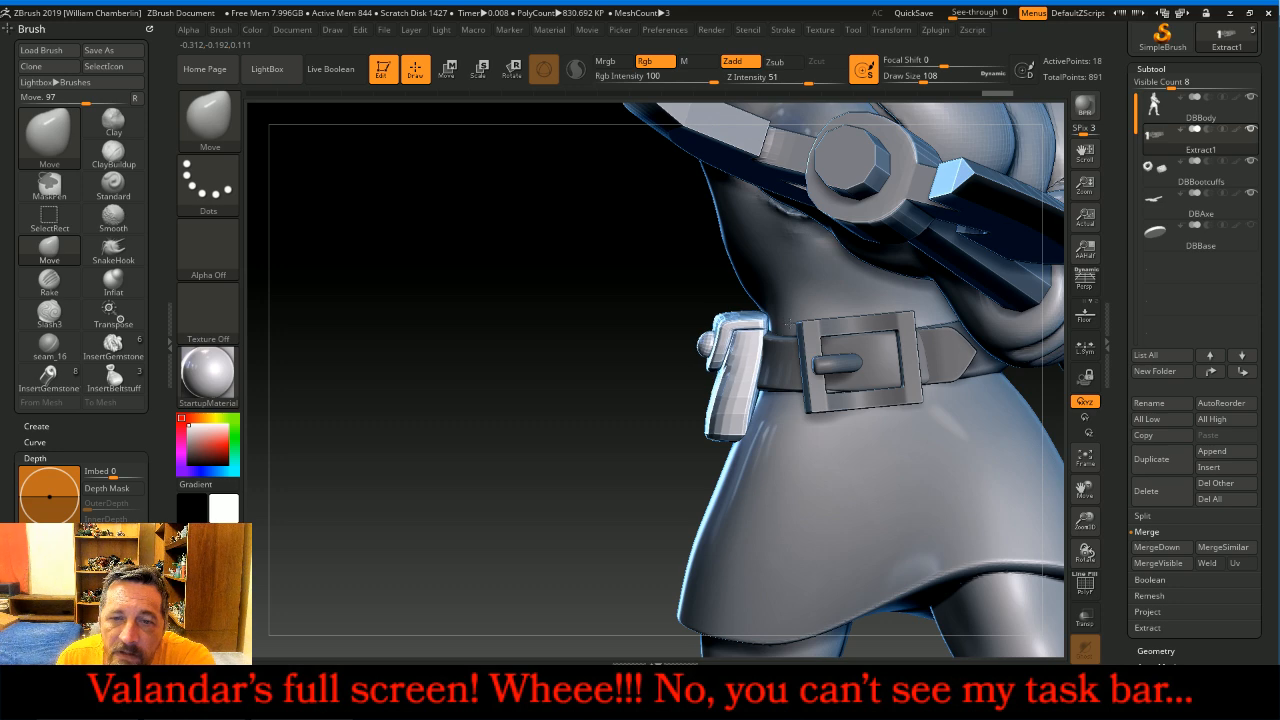
drag(597, 299, 727, 366)
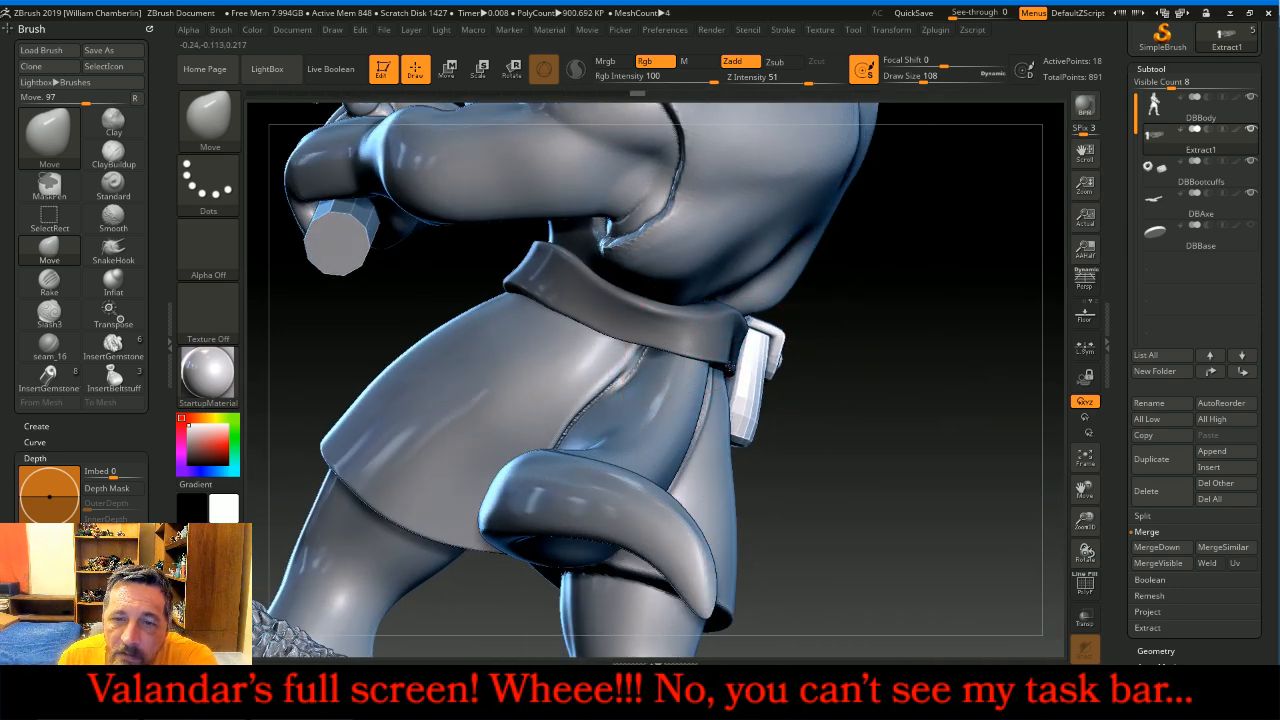
drag(893, 358, 699, 381)
drag(617, 432, 750, 386)
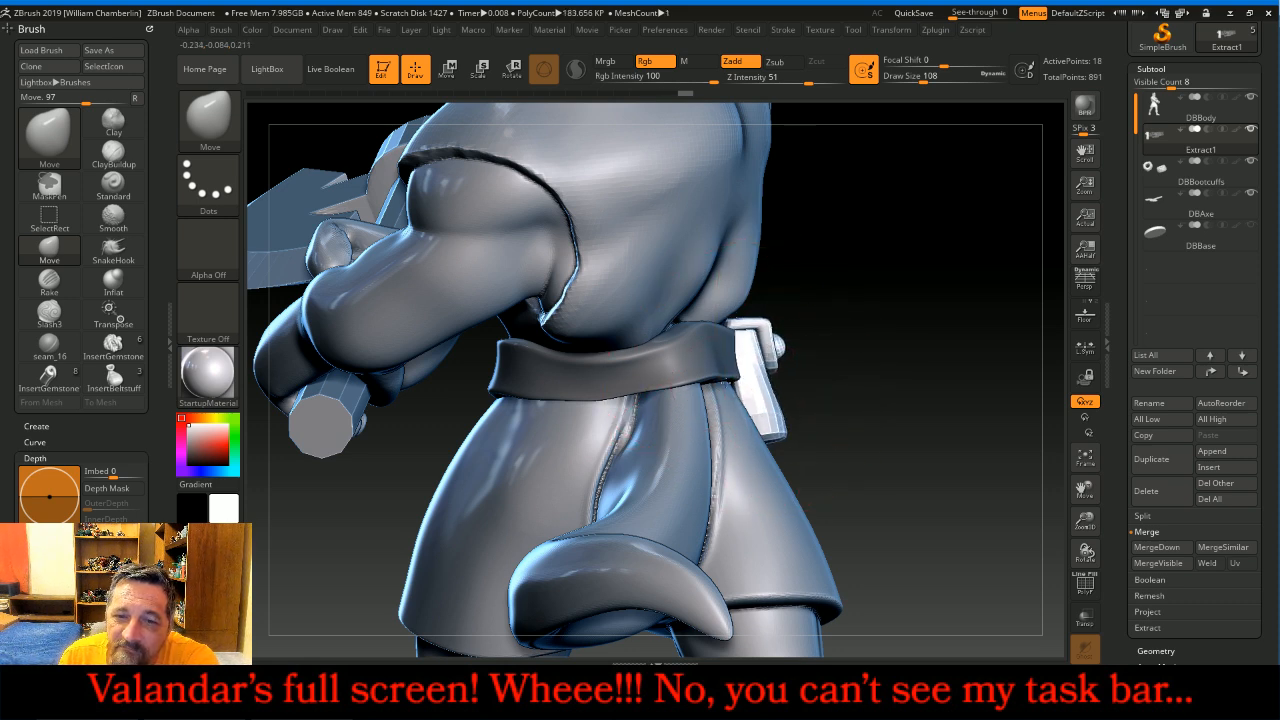
mouse_move(843, 371)
mouse_down()
mouse_move(478, 376)
mouse_move(552, 376)
mouse_up()
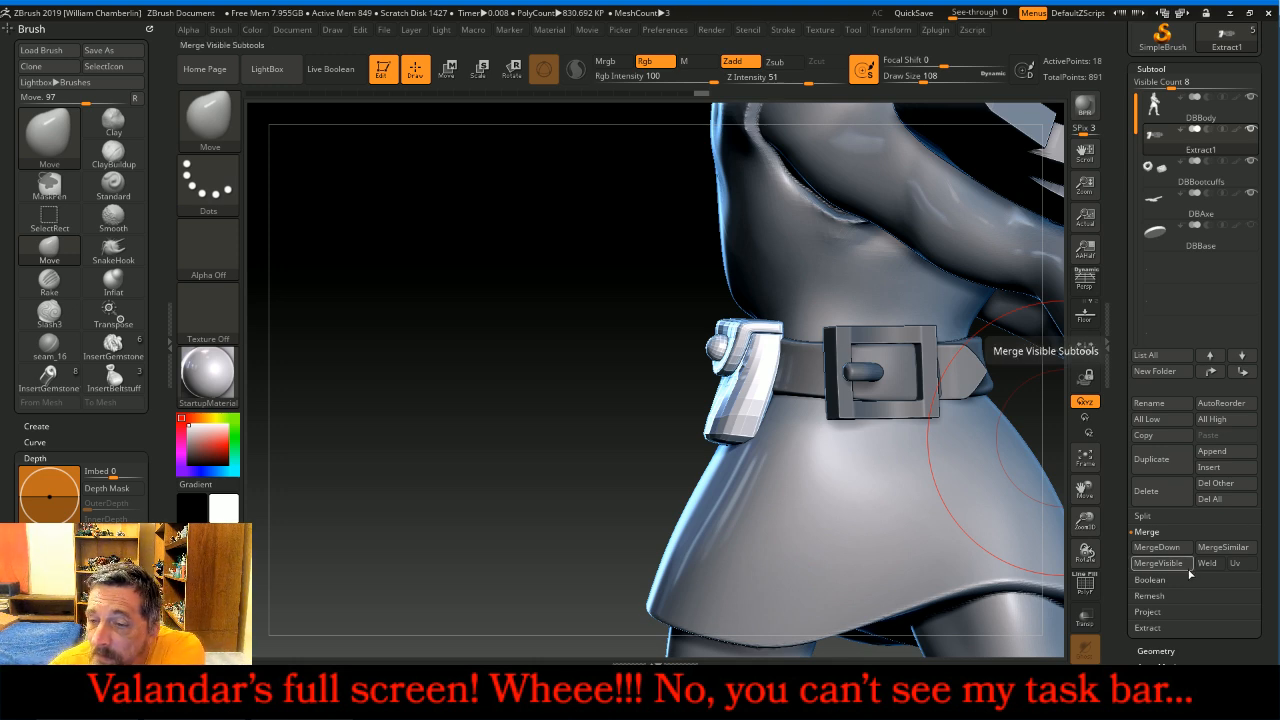
- Separate the pouch from the belt with Split Unmasked Points, and subdivide it without keeping its lower levels
click(1157, 517)
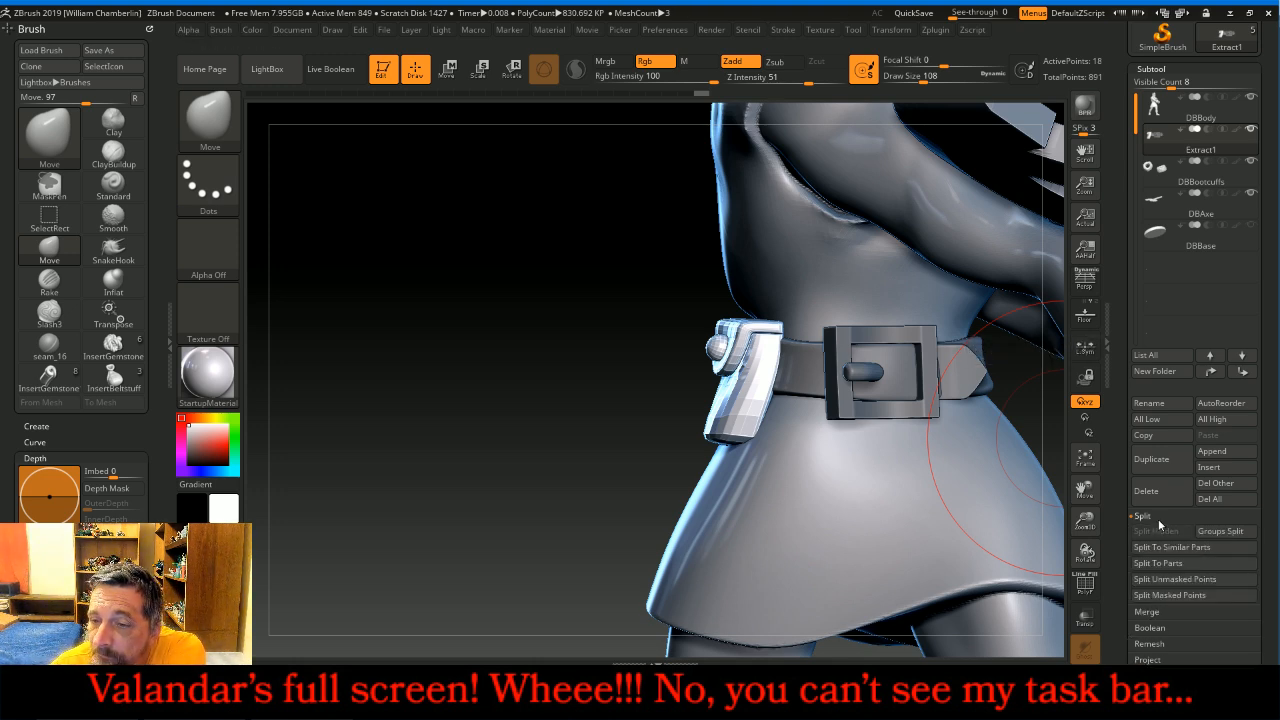
click(1187, 586)
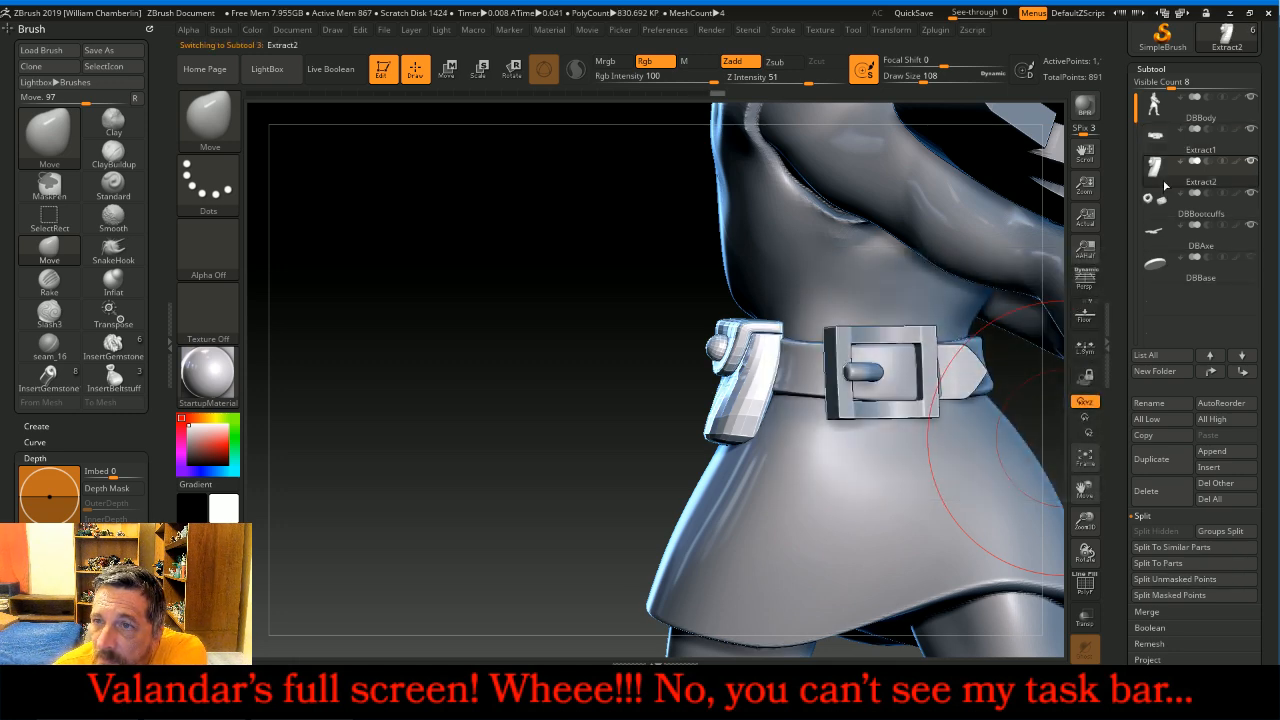
click(1160, 69)
click(1156, 213)
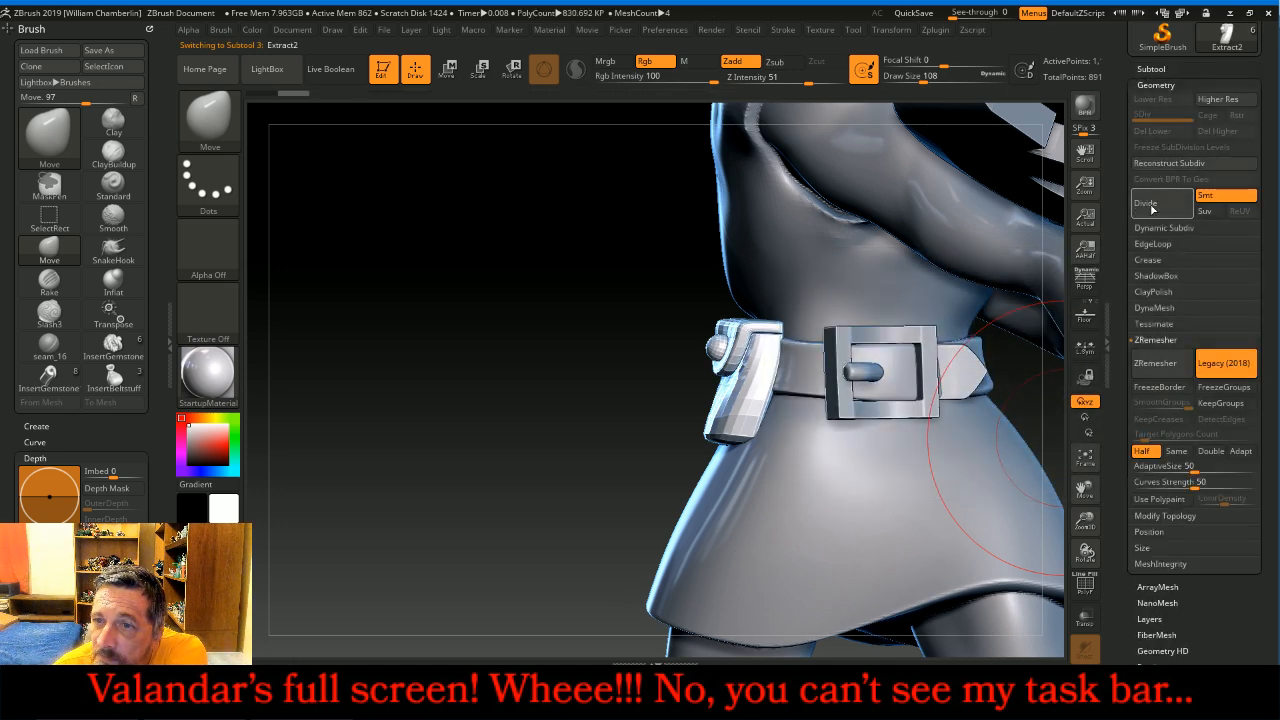
click(1151, 209)
click(1153, 133)
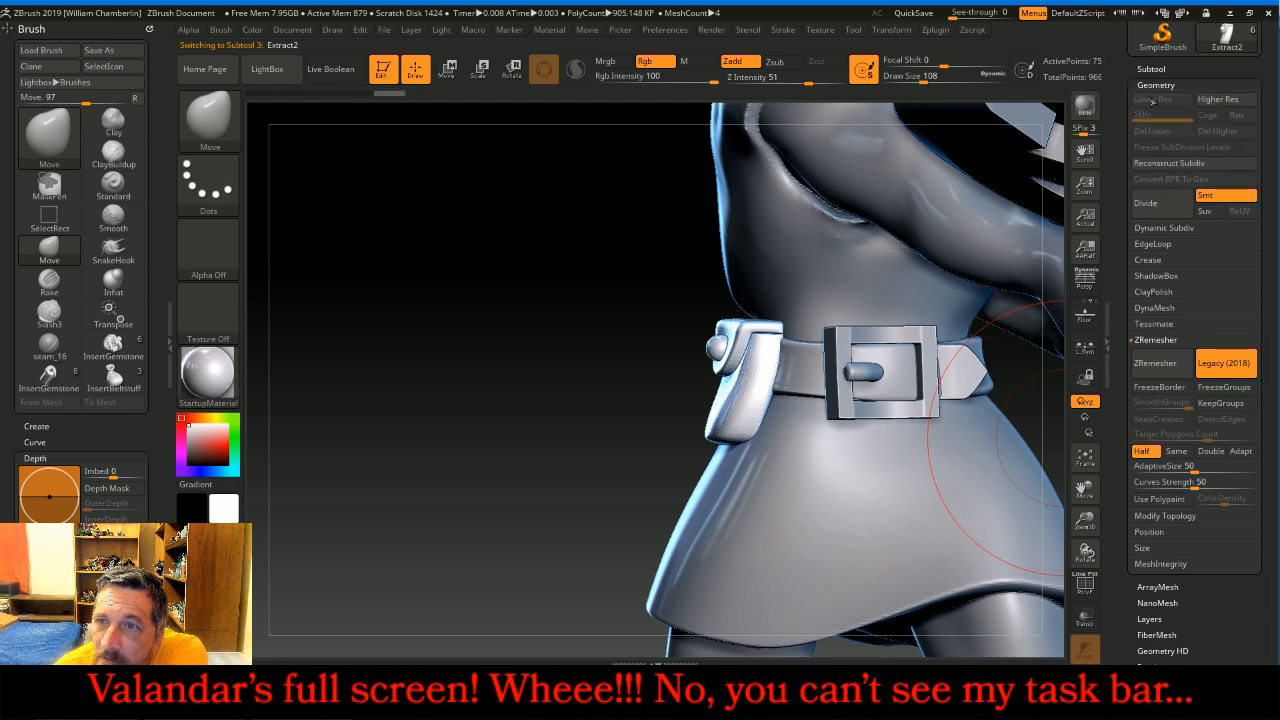
- Select the DBBody subtool and switch to the Inflat brush
click(1150, 69)
click(1160, 104)
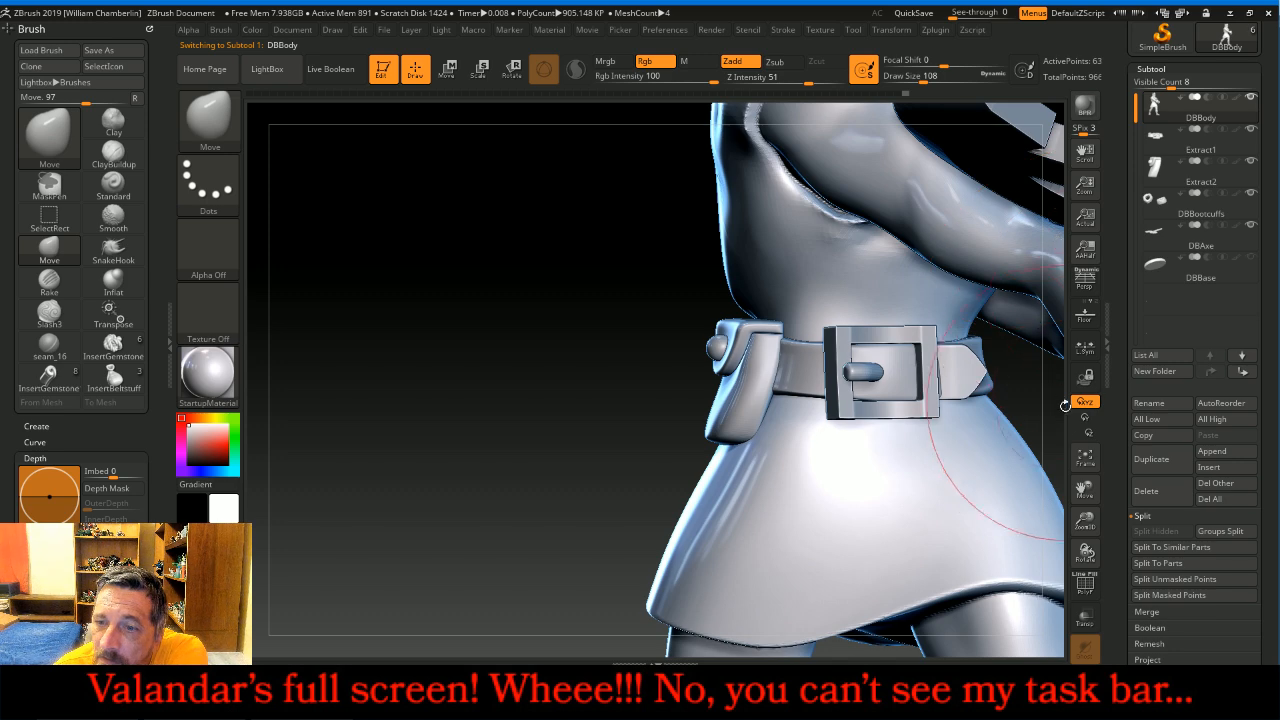
drag(1083, 490, 897, 549)
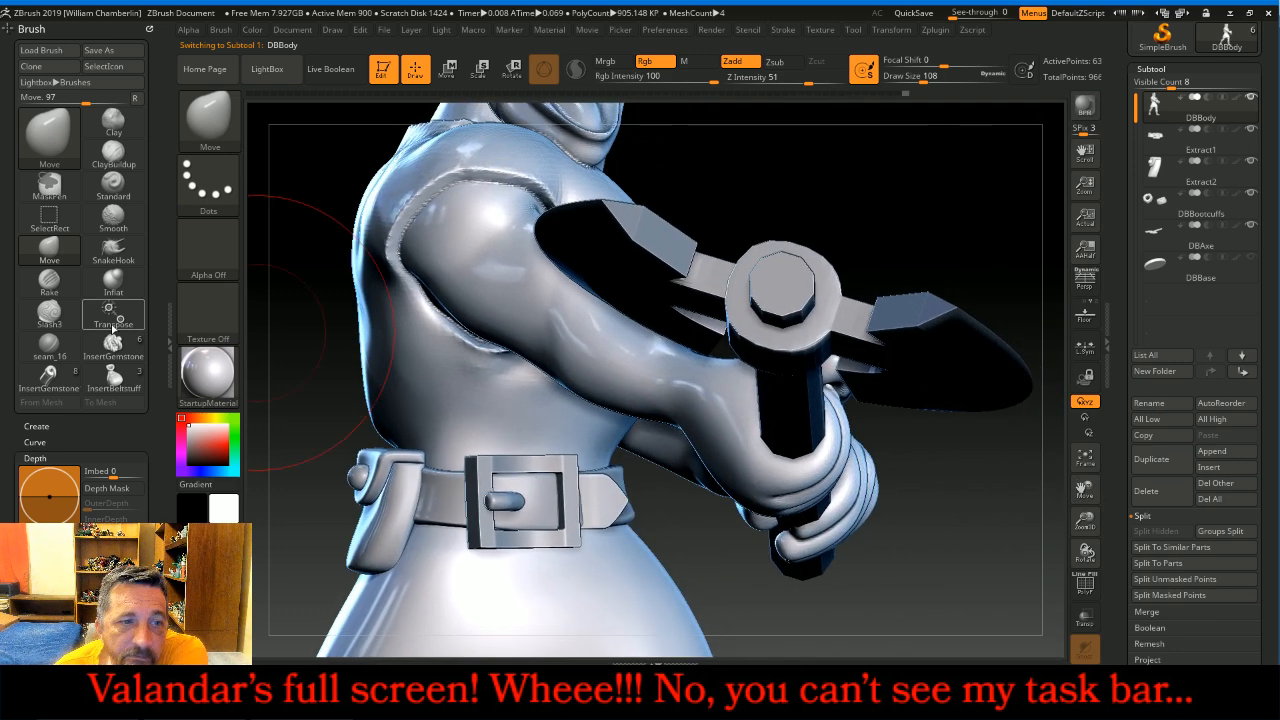
click(169, 345)
click(43, 118)
click(252, 124)
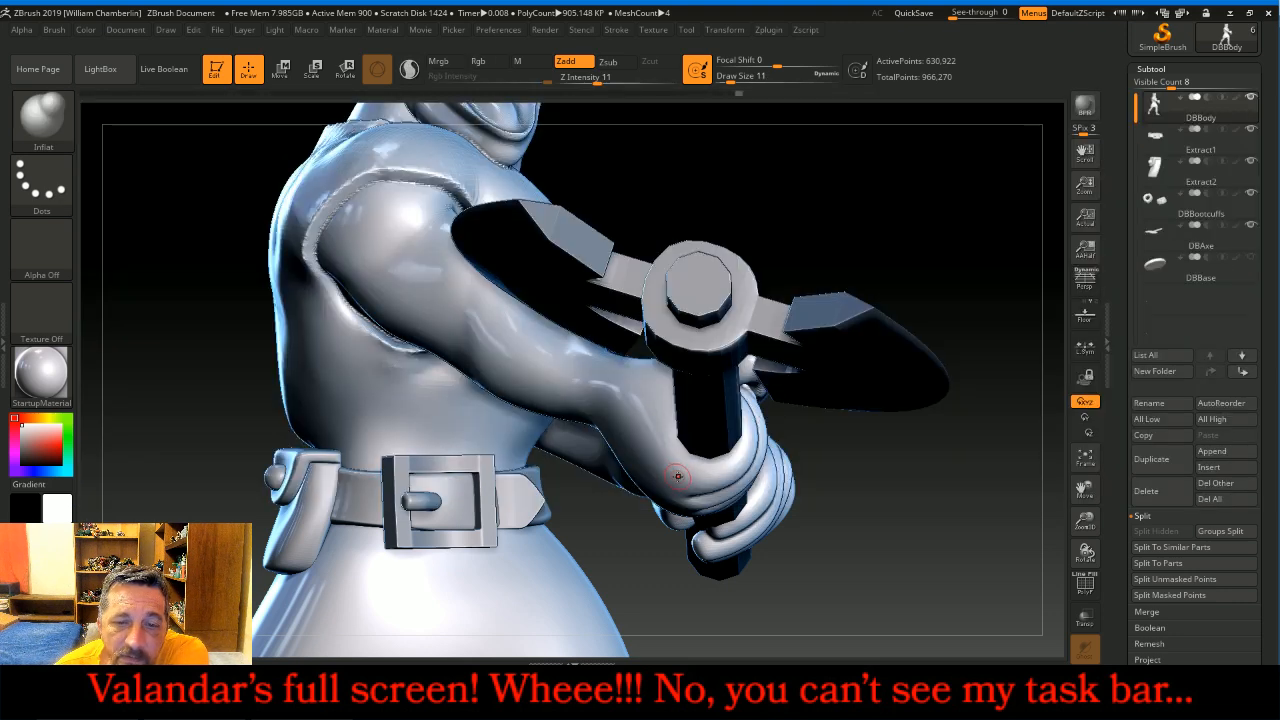
- Smooth the thumb and the back of the hand that grips the shaft nearer the axe head
drag(823, 512, 834, 430)
key(shift)
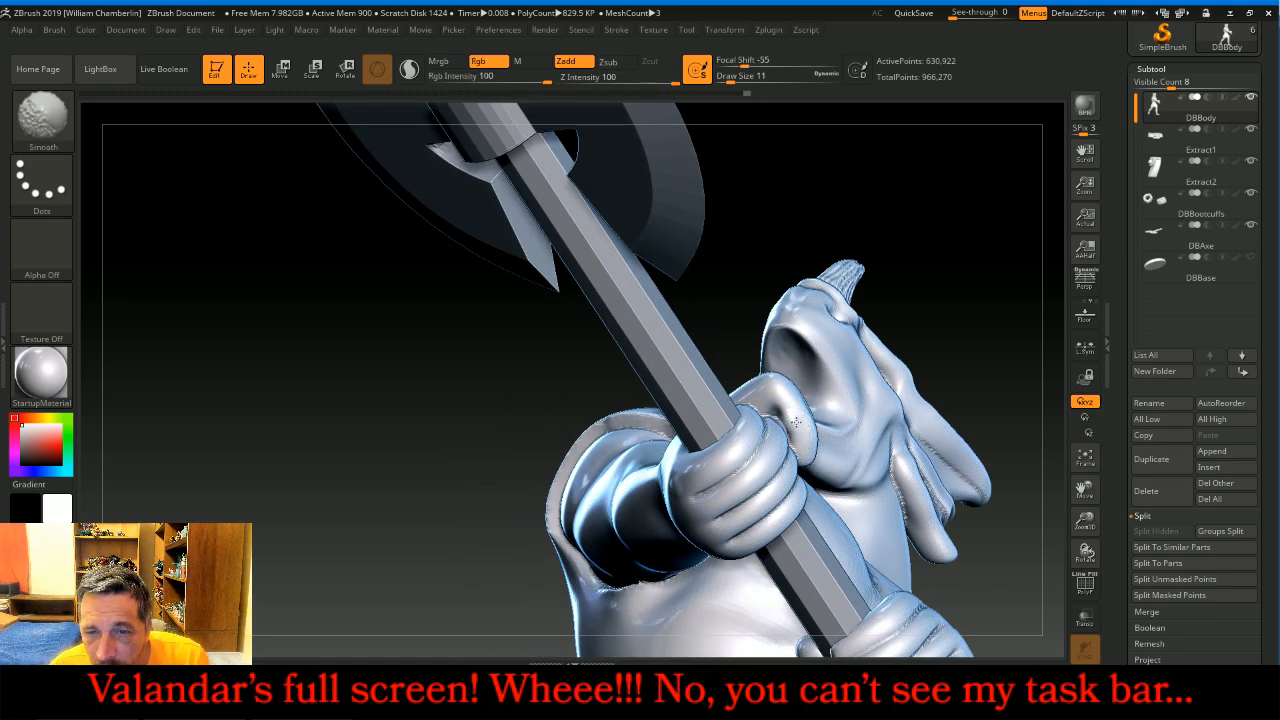
shift+click(791, 410)
drag(994, 346, 1008, 266)
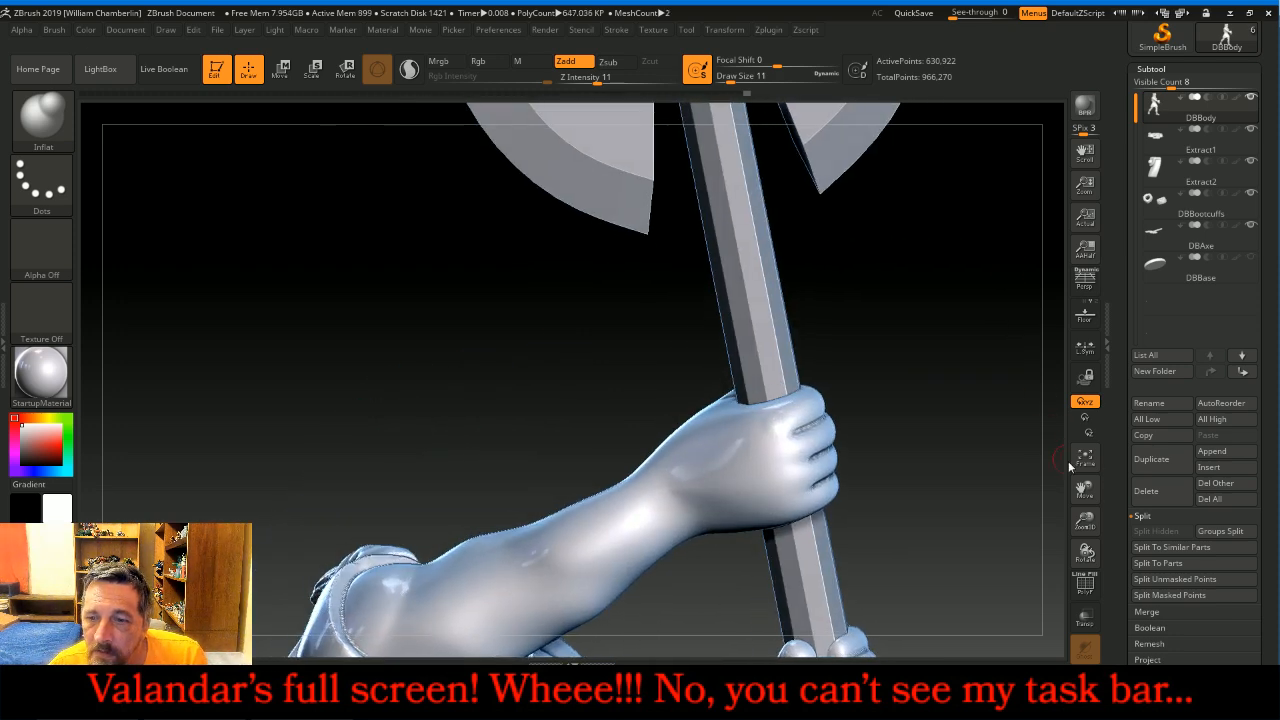
drag(1086, 521, 1080, 575)
mouse_move(757, 428)
shift+mouse_down()
mouse_move(756, 414)
mouse_move(740, 423)
shift+mouse_up()
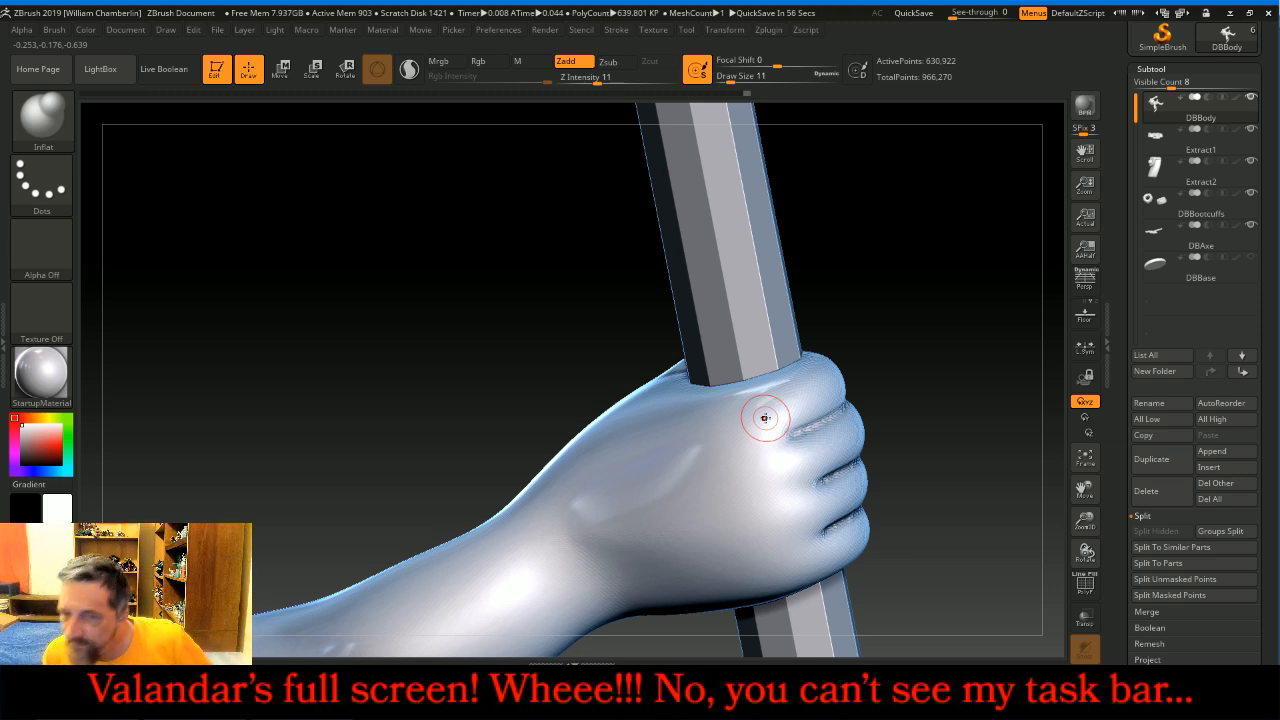
- Swell the four knuckles on the back of the hand nearer the axe head with the Inflat brush at draw size 11
drag(914, 272, 832, 297)
drag(770, 411, 772, 419)
drag(806, 458, 803, 463)
drag(811, 514, 809, 517)
drag(807, 563, 813, 569)
- Raise tendons from the four knuckles toward the wrist with the Inflat brush and smooth them into the back of the hand
drag(738, 430, 642, 484)
drag(795, 466, 648, 509)
drag(806, 515, 654, 550)
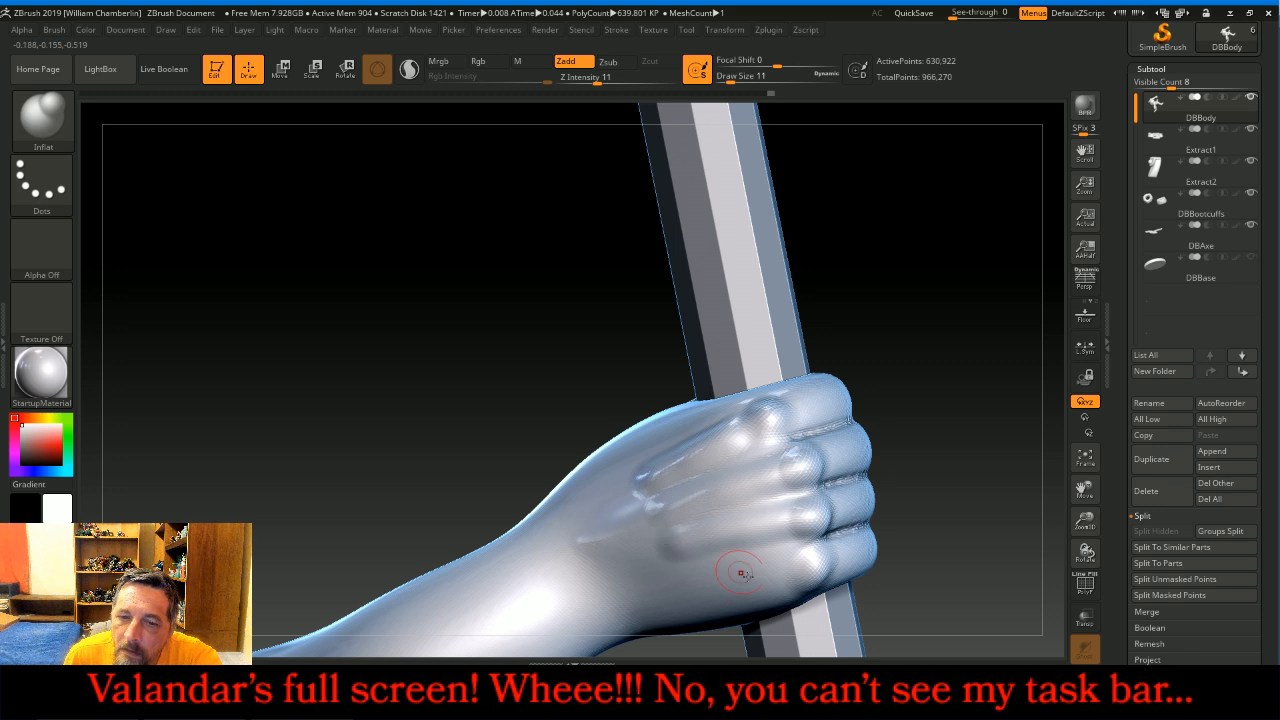
drag(801, 572, 675, 581)
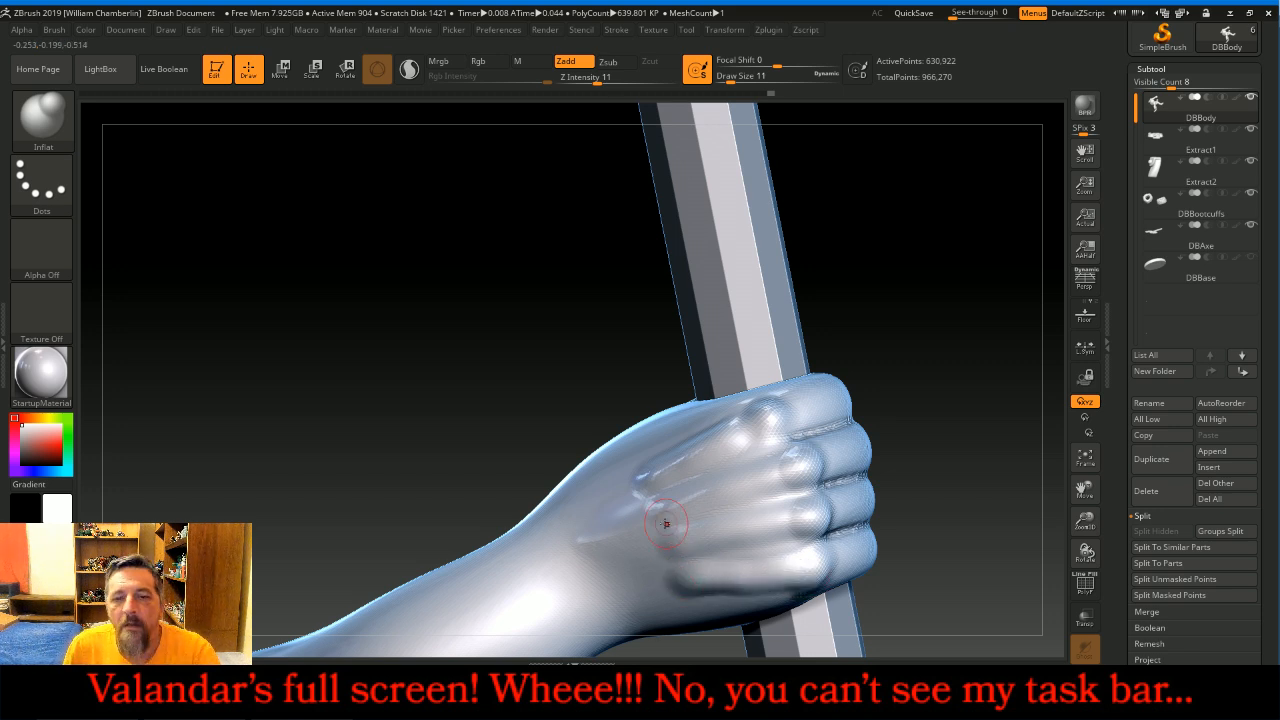
key(shift)
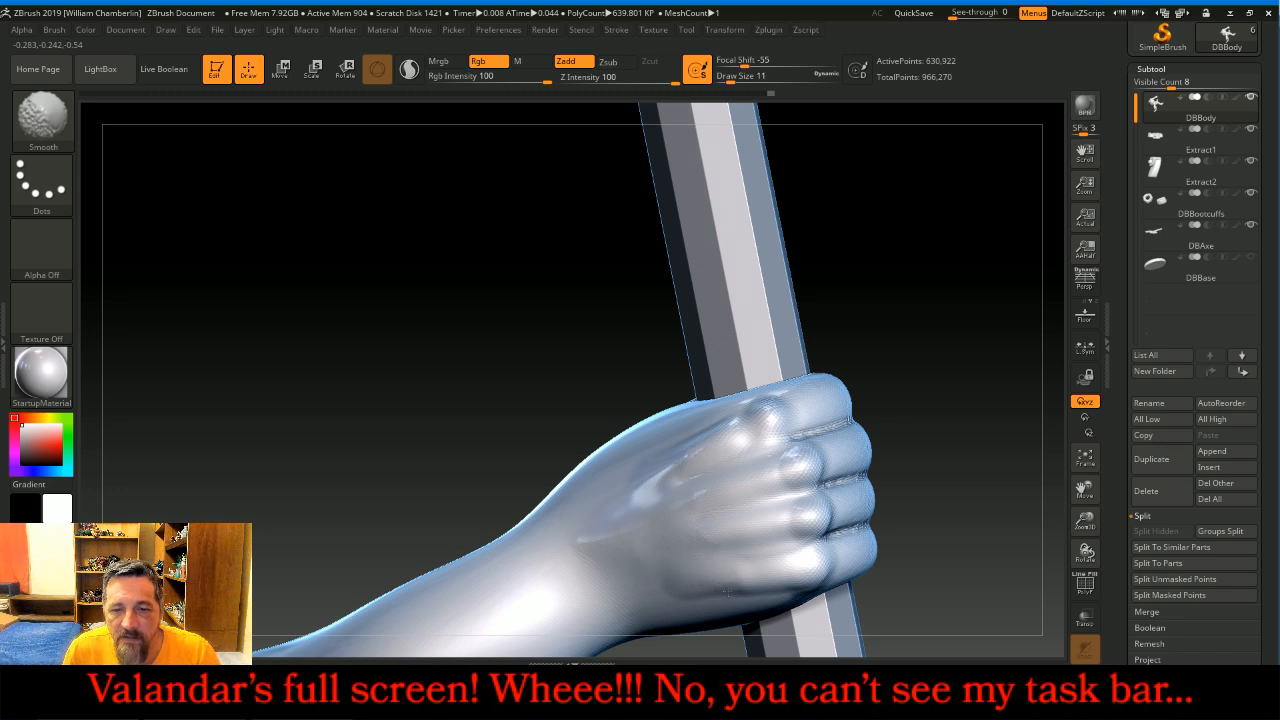
shift+drag(682, 483, 689, 485)
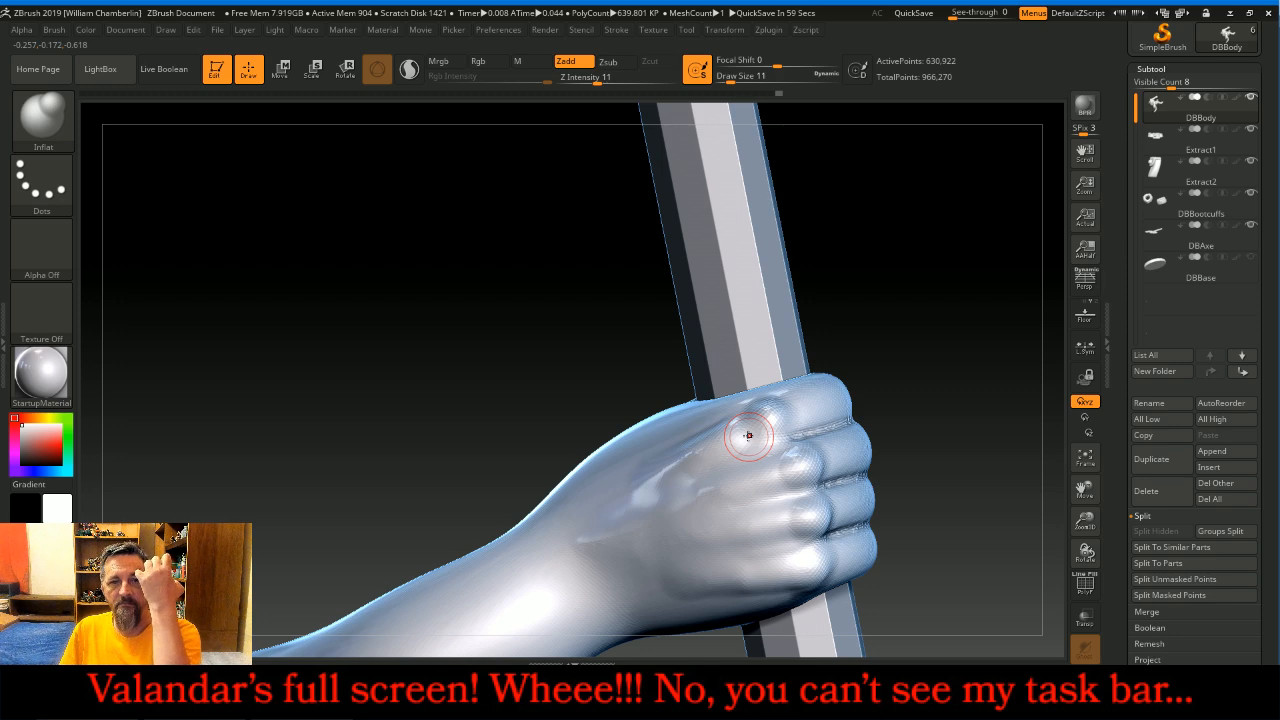
- Inflate the joints along the fingers wrapped around the shaft on the hand nearer the axe head
drag(982, 340, 928, 365)
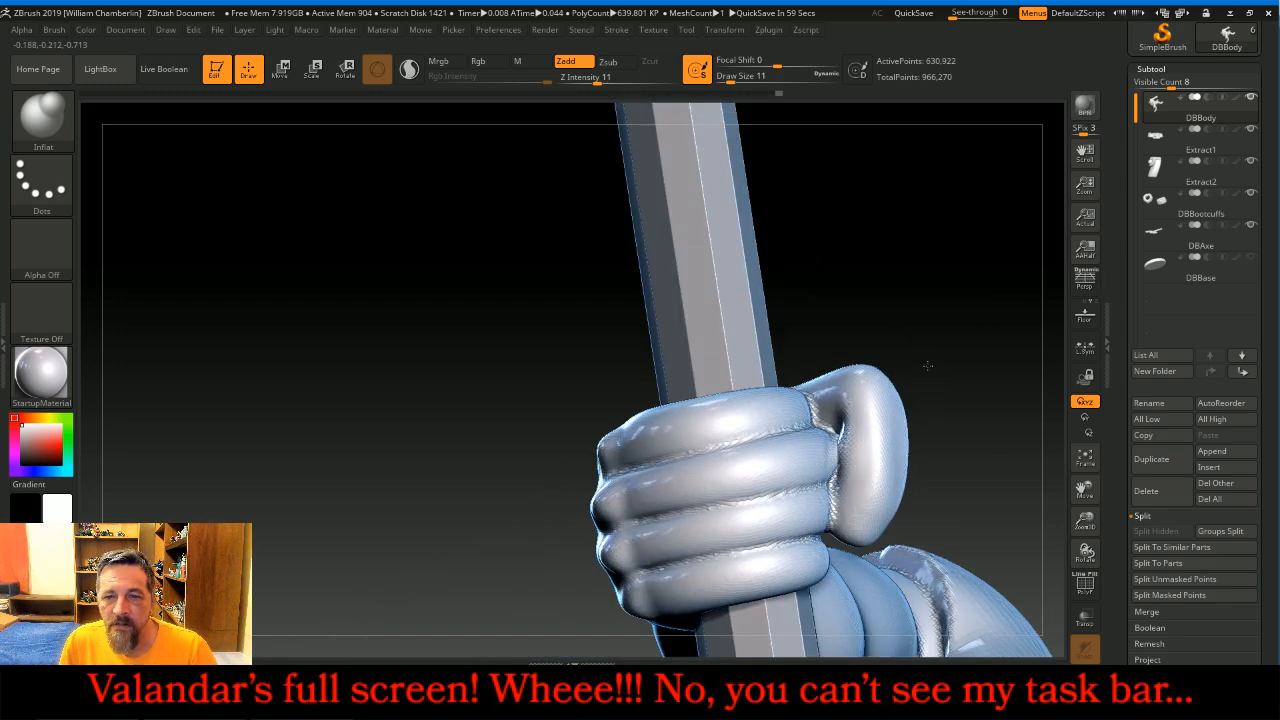
click(686, 426)
drag(777, 408, 772, 410)
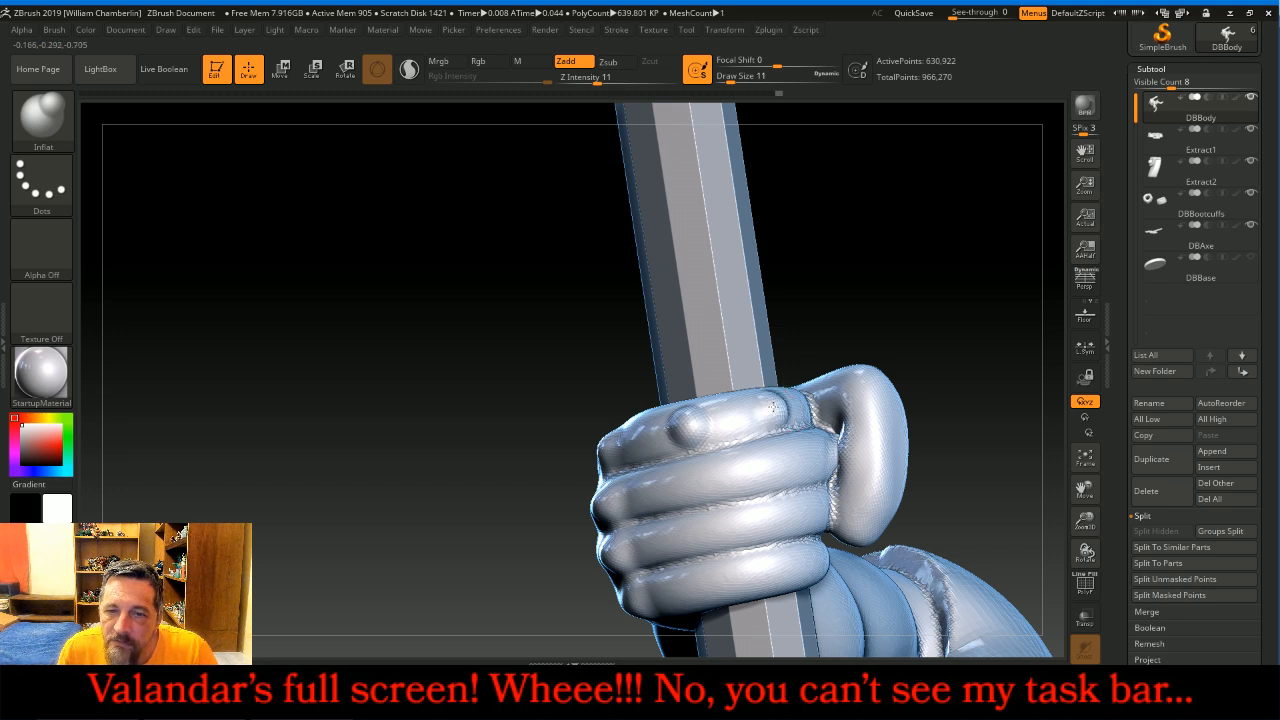
drag(708, 472, 717, 481)
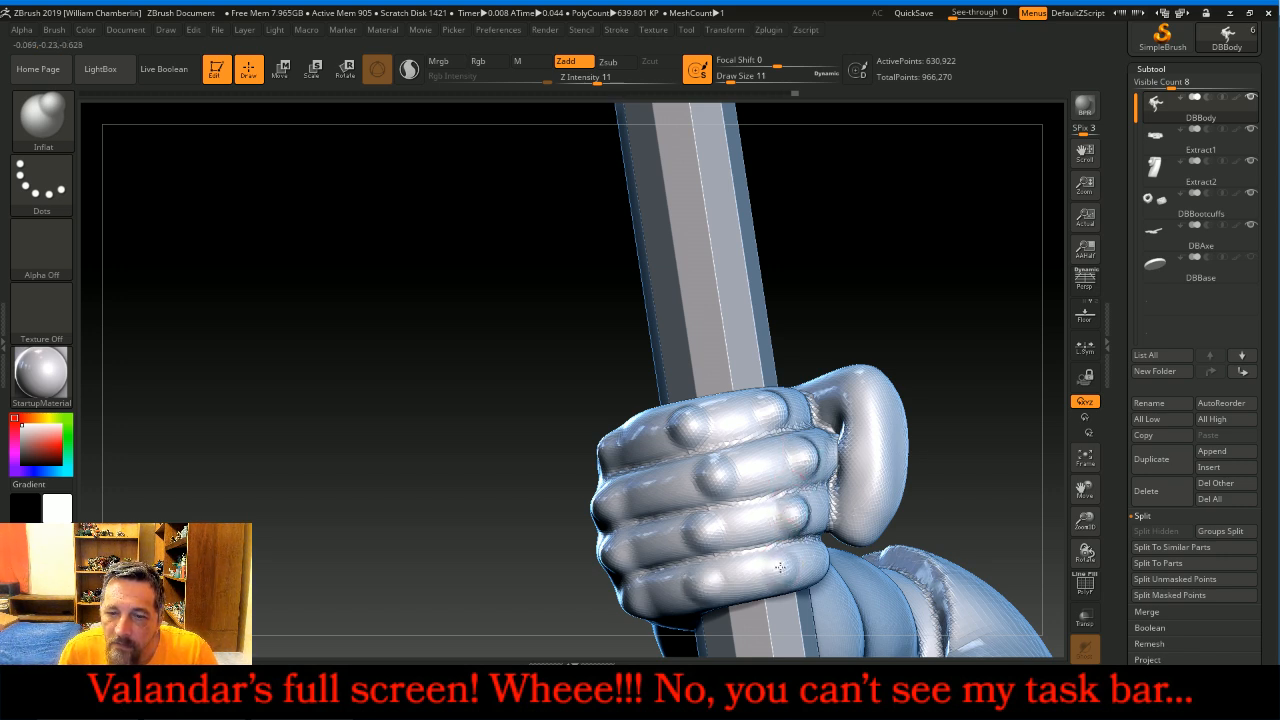
- Smooth the inflated joints along all four fingers so that they blend into the finger shapes
key(shift)
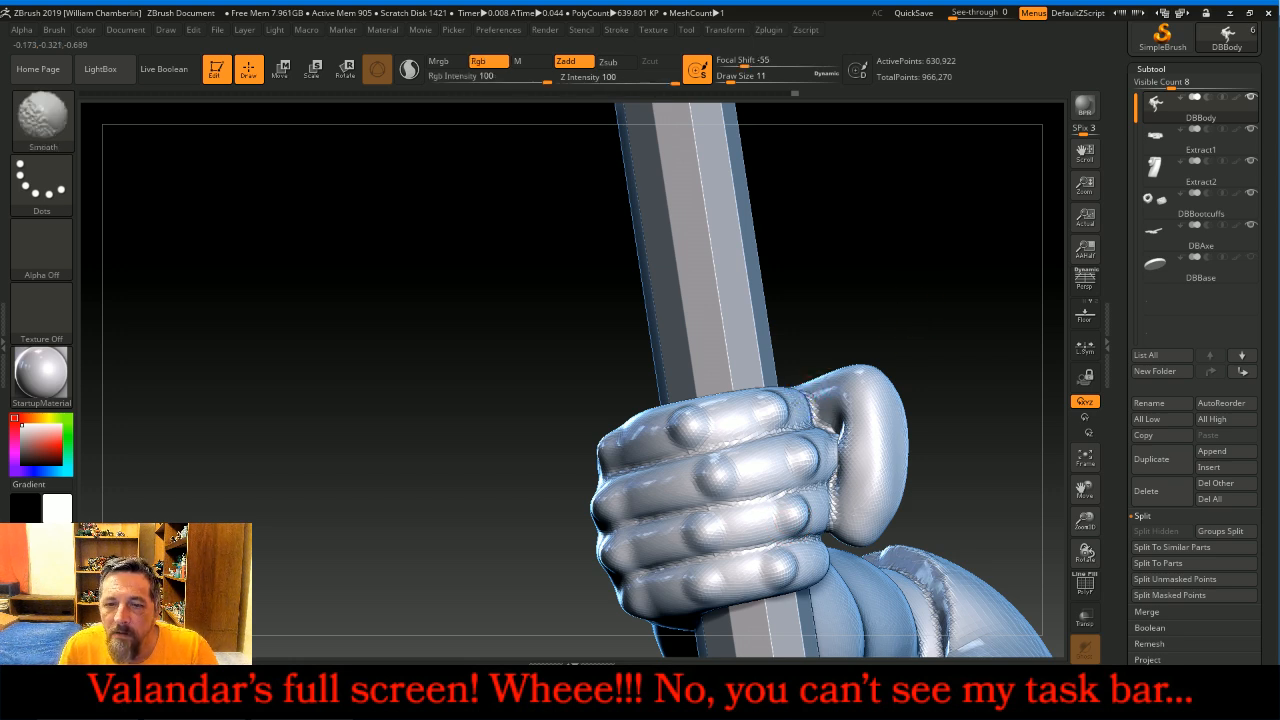
shift+drag(727, 416, 664, 427)
shift+drag(808, 463, 664, 483)
shift+drag(818, 514, 656, 533)
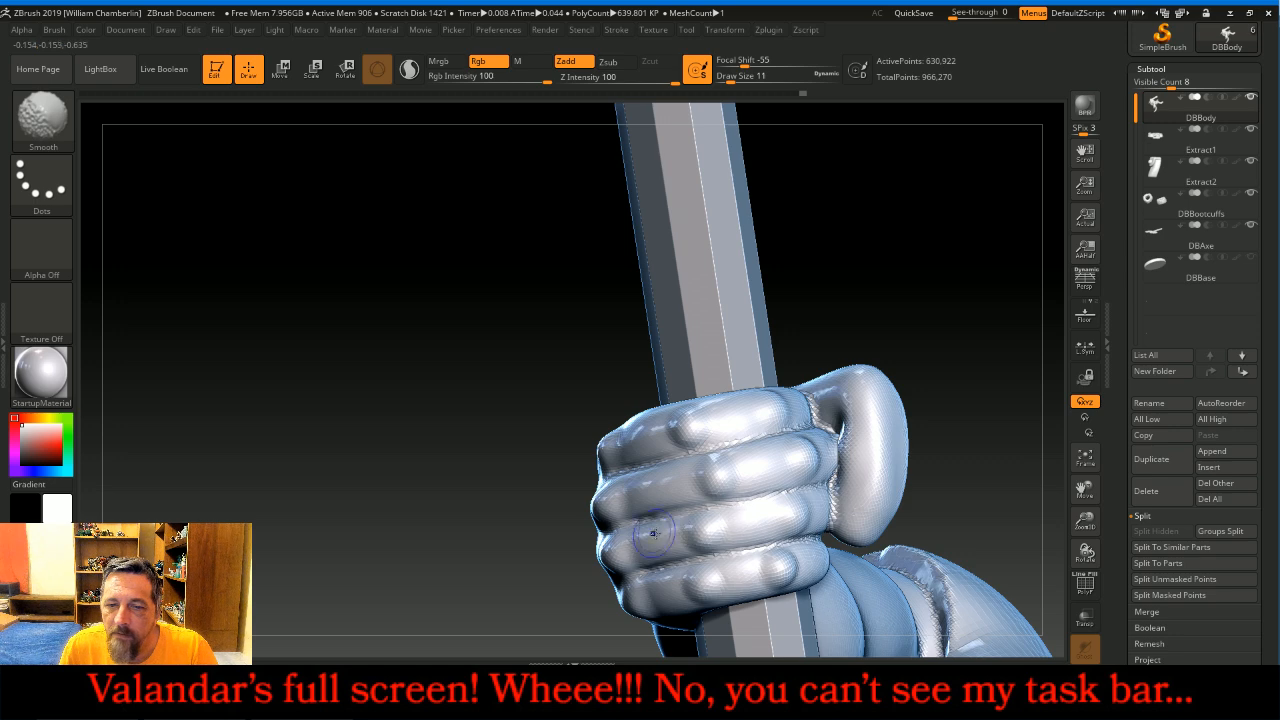
shift+drag(815, 565, 665, 578)
- Swell the knuckles of the other hand, near the butt end of the axe shaft, with the Inflat brush
mouse_move(960, 278)
mouse_down()
mouse_move(930, 303)
mouse_move(1000, 385)
mouse_move(977, 405)
mouse_up()
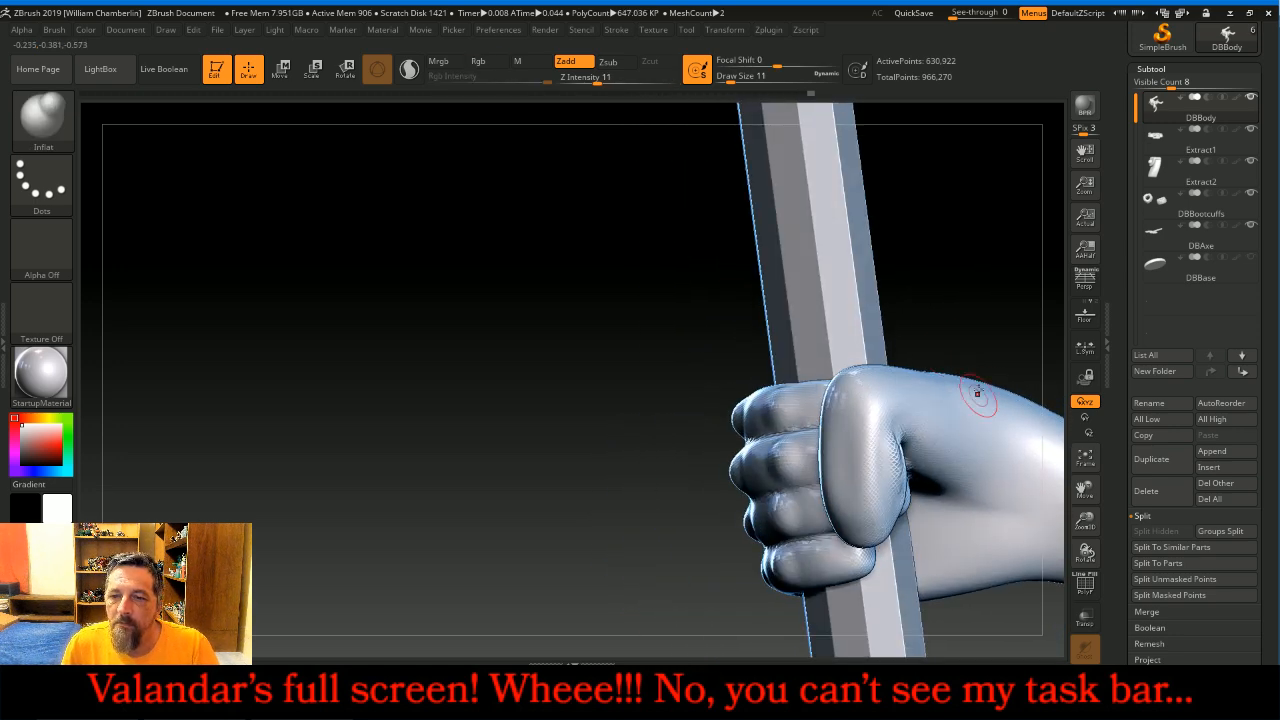
drag(968, 322, 1003, 352)
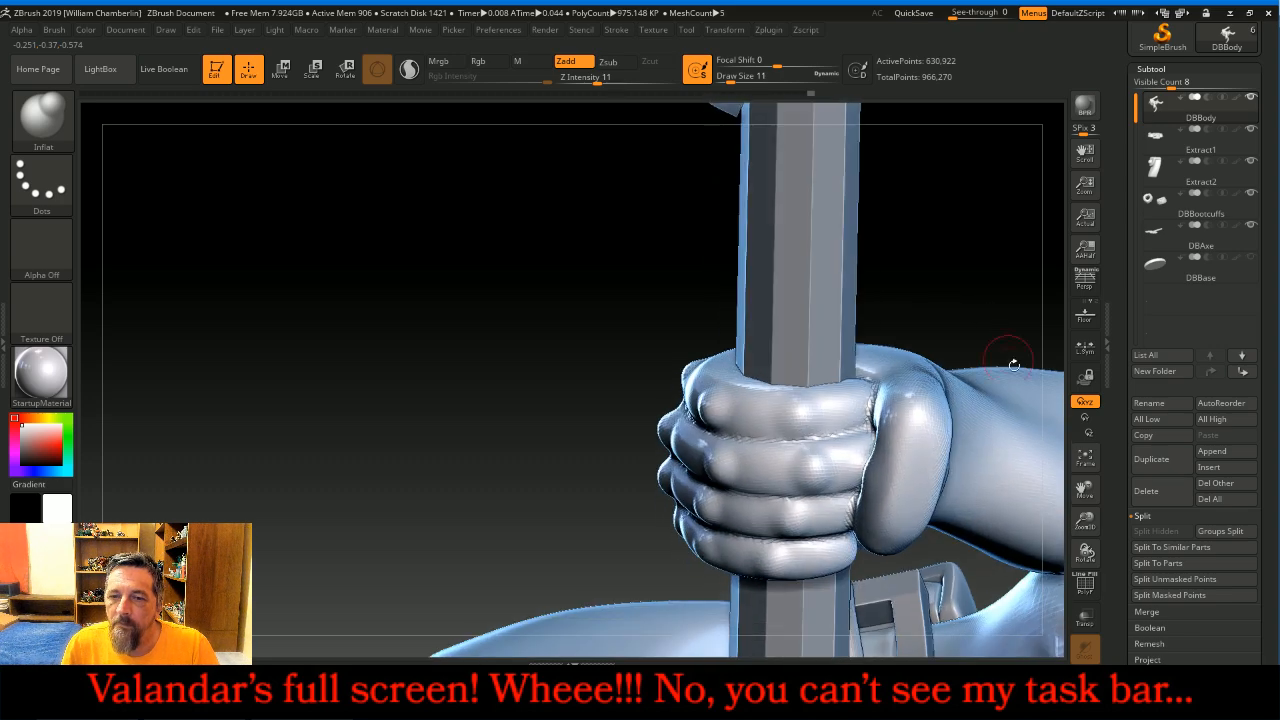
click(1085, 460)
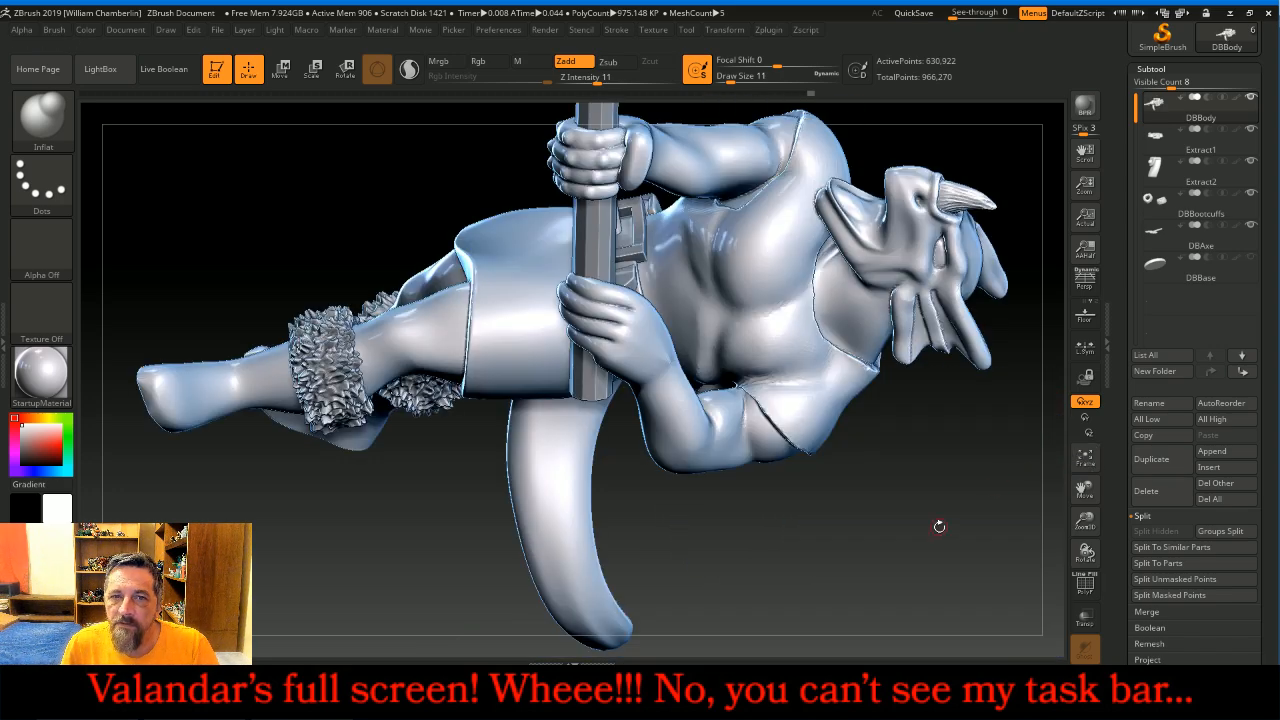
drag(939, 526, 923, 471)
drag(1085, 522, 1090, 575)
mouse_move(1085, 489)
mouse_down()
mouse_move(1118, 502)
mouse_move(1108, 496)
mouse_up()
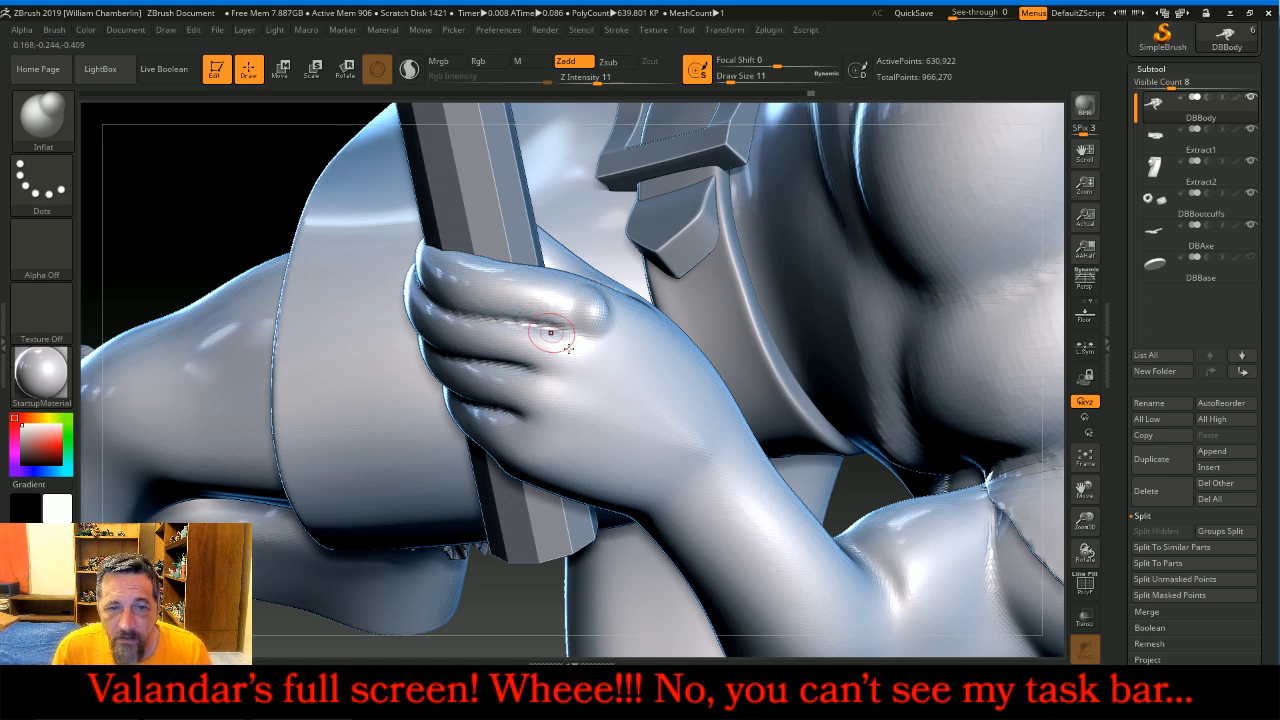
drag(564, 351, 543, 393)
drag(535, 442, 534, 443)
- Raise tendons from the knuckles toward the wrist on the hand near the shaft's butt end and soften them
drag(613, 324, 684, 408)
mouse_move(575, 351)
mouse_down()
mouse_move(628, 396)
mouse_move(623, 449)
mouse_up()
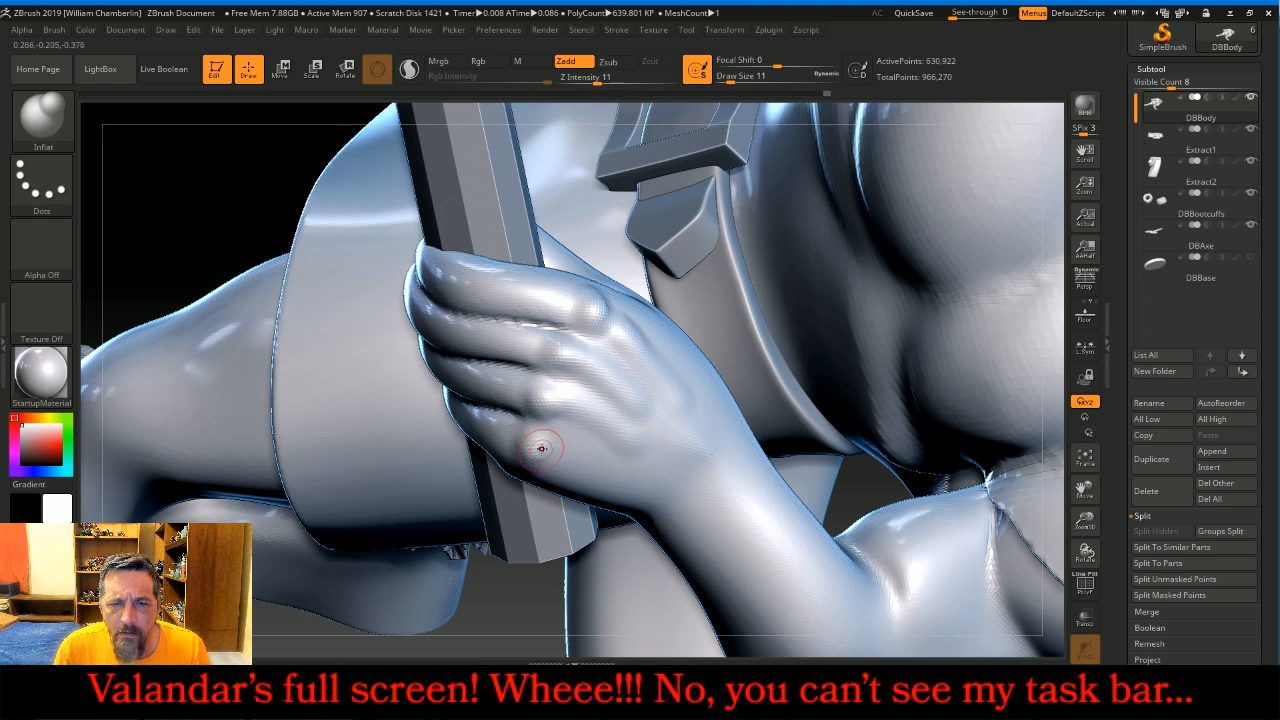
drag(541, 449, 648, 481)
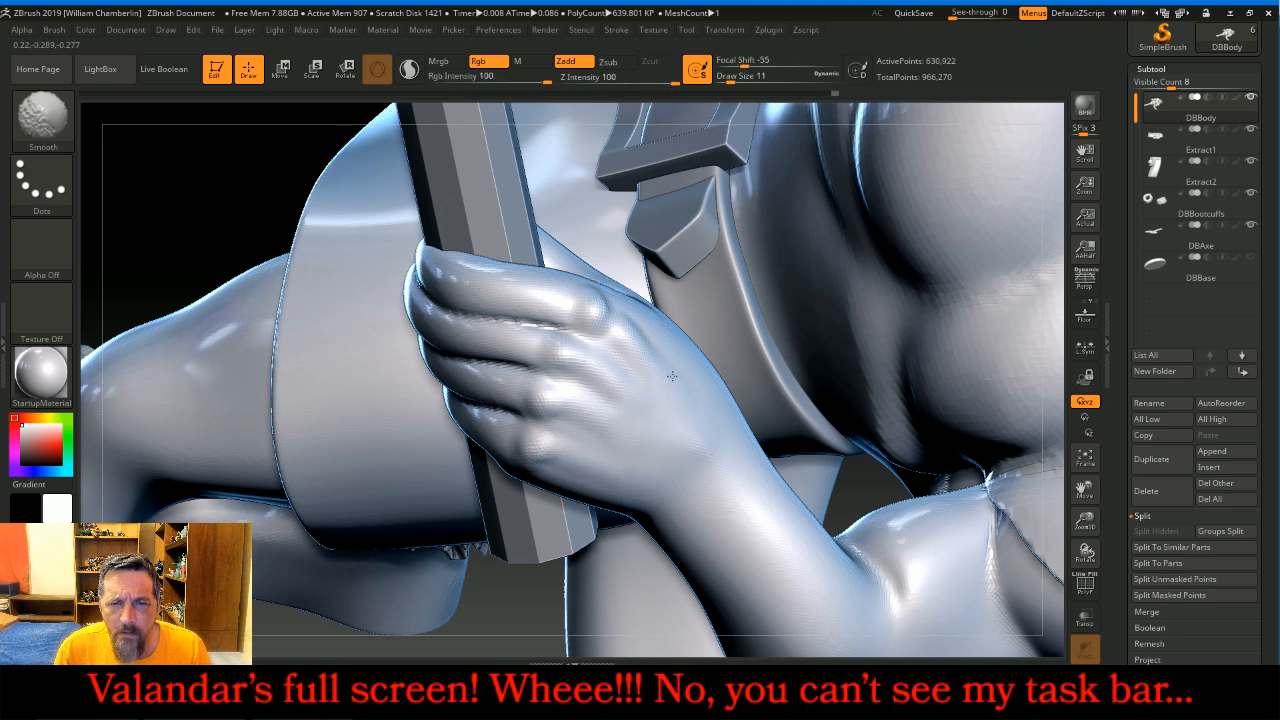
- Inflate the finger joints of the hand near the butt end of the shaft
drag(237, 166, 266, 198)
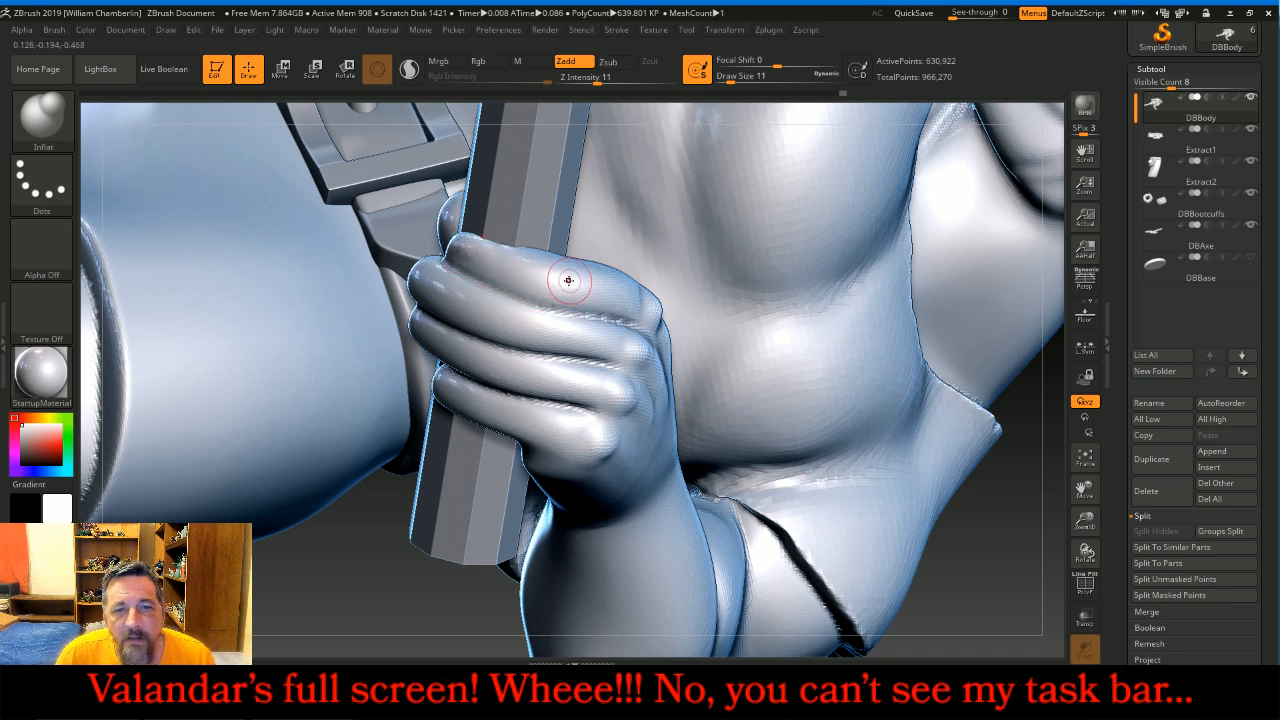
drag(570, 280, 509, 268)
drag(546, 327, 544, 326)
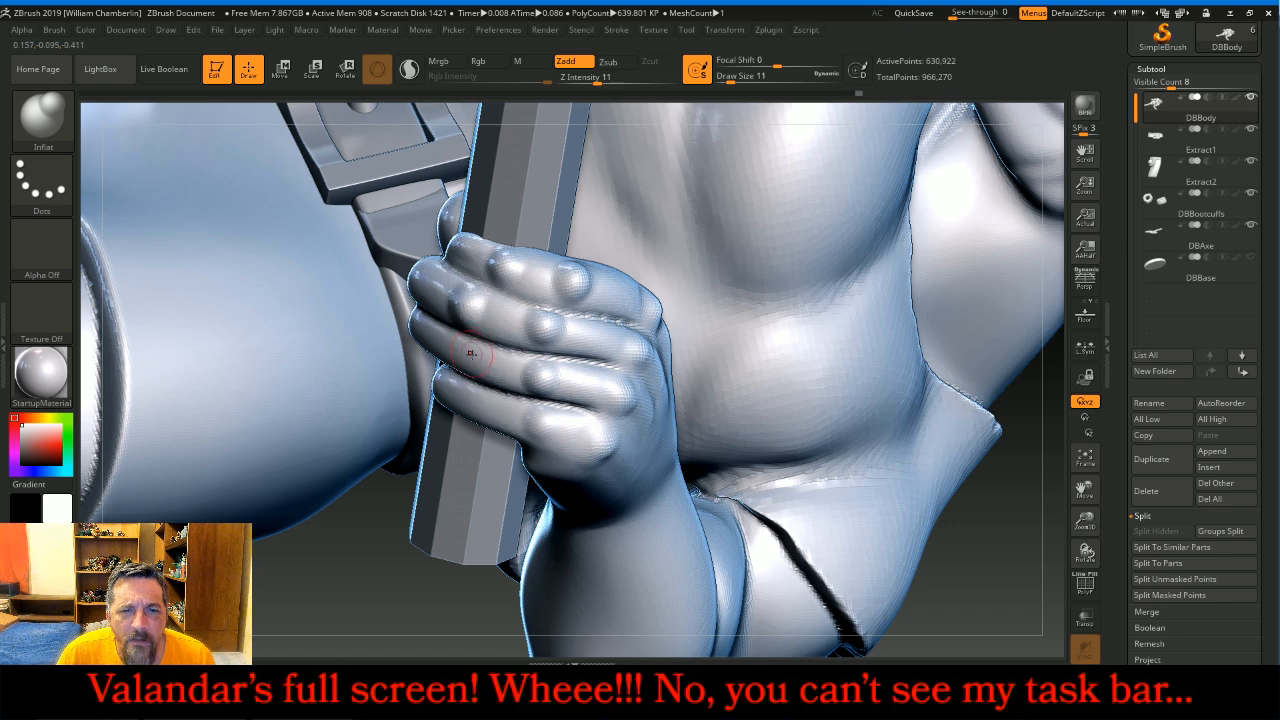
drag(477, 357, 467, 356)
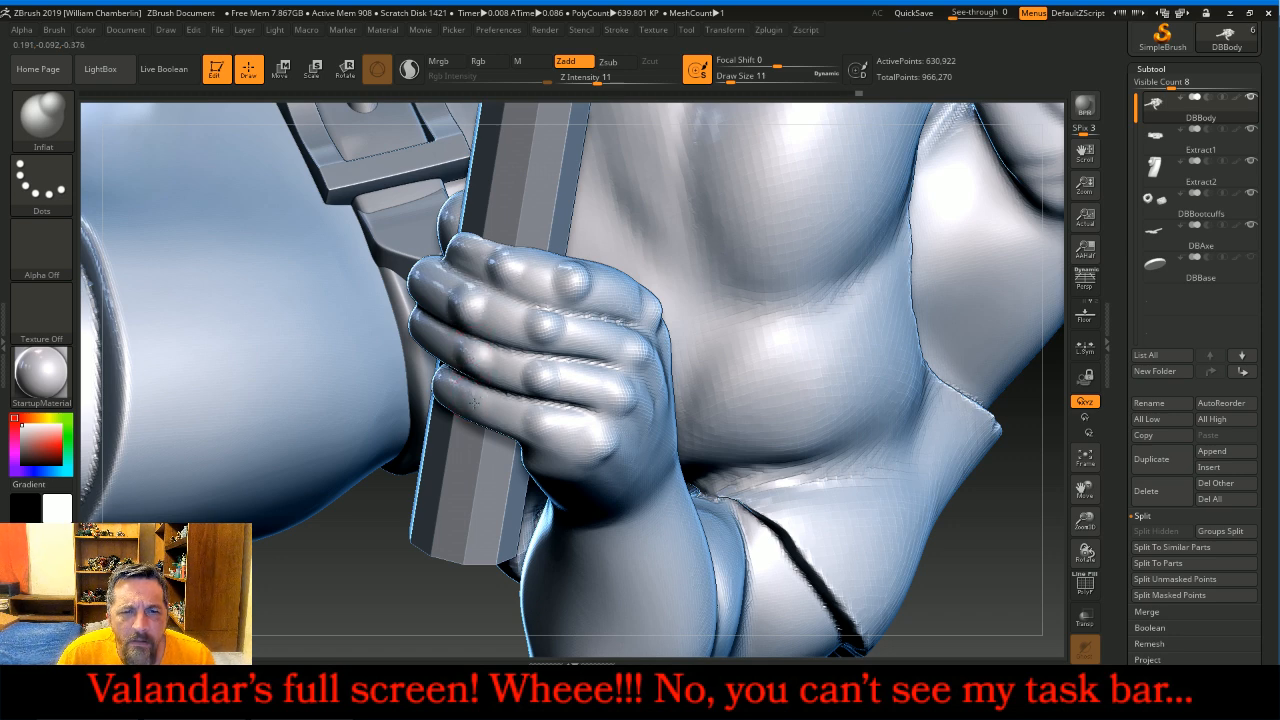
- Smooth the inflated joints on the fingers near the shaft's butt end
key(shift)
mouse_move(538, 277)
shift+mouse_down()
mouse_move(571, 334)
mouse_move(487, 309)
shift+mouse_up()
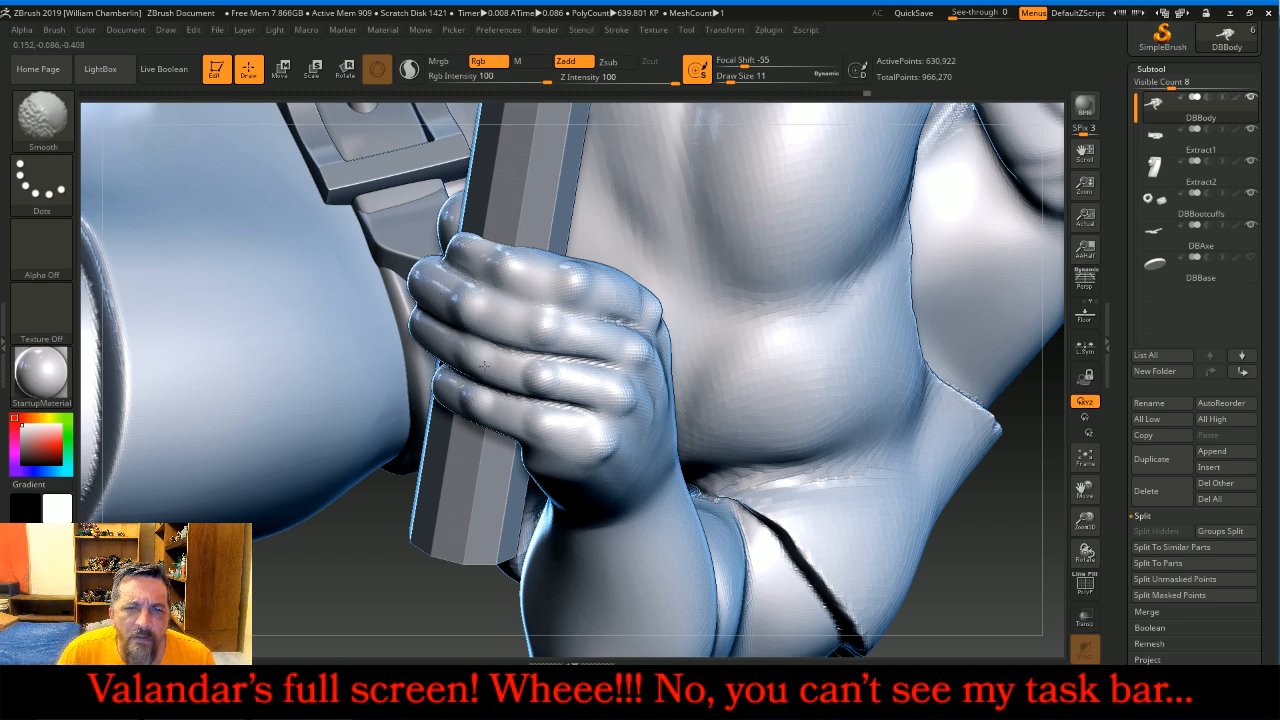
shift+drag(542, 428, 462, 387)
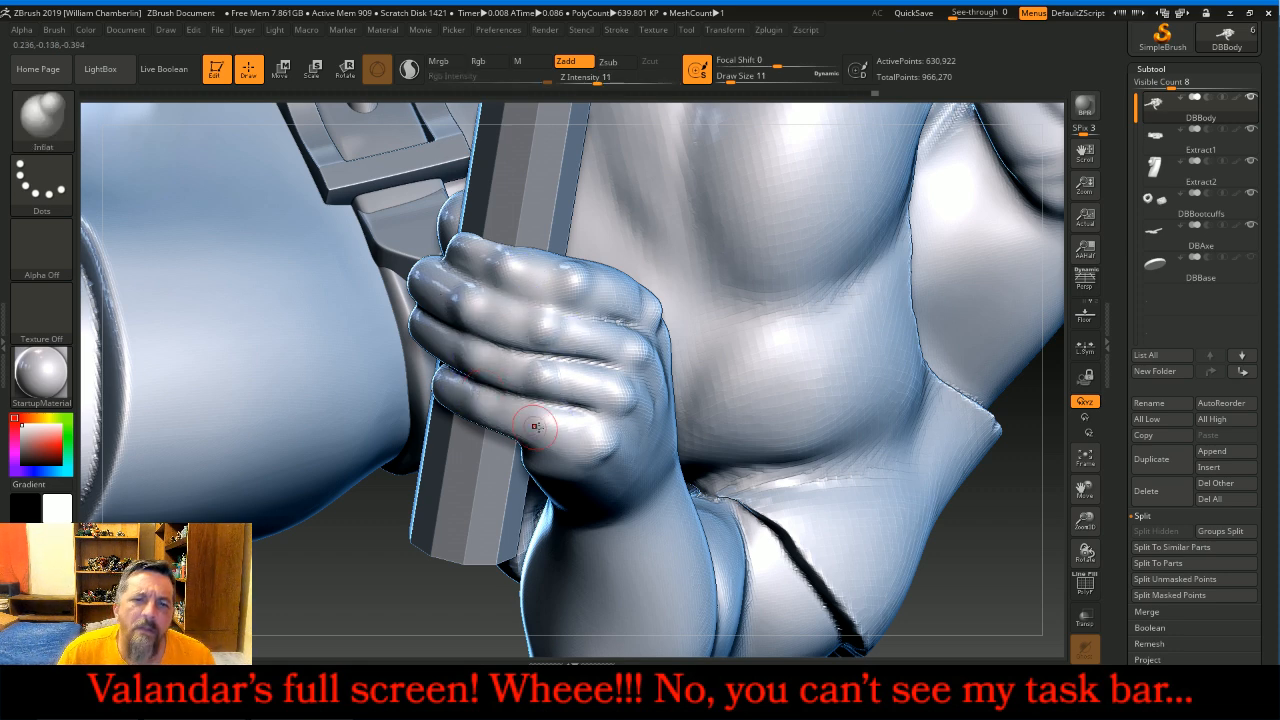
- Switch to the Slash3 brush with Z intensity 10 and draw size 11 for working on the gripping hands
click(1085, 458)
mouse_move(1035, 425)
mouse_down()
mouse_move(940, 357)
mouse_move(965, 278)
mouse_up()
drag(1084, 519, 1078, 580)
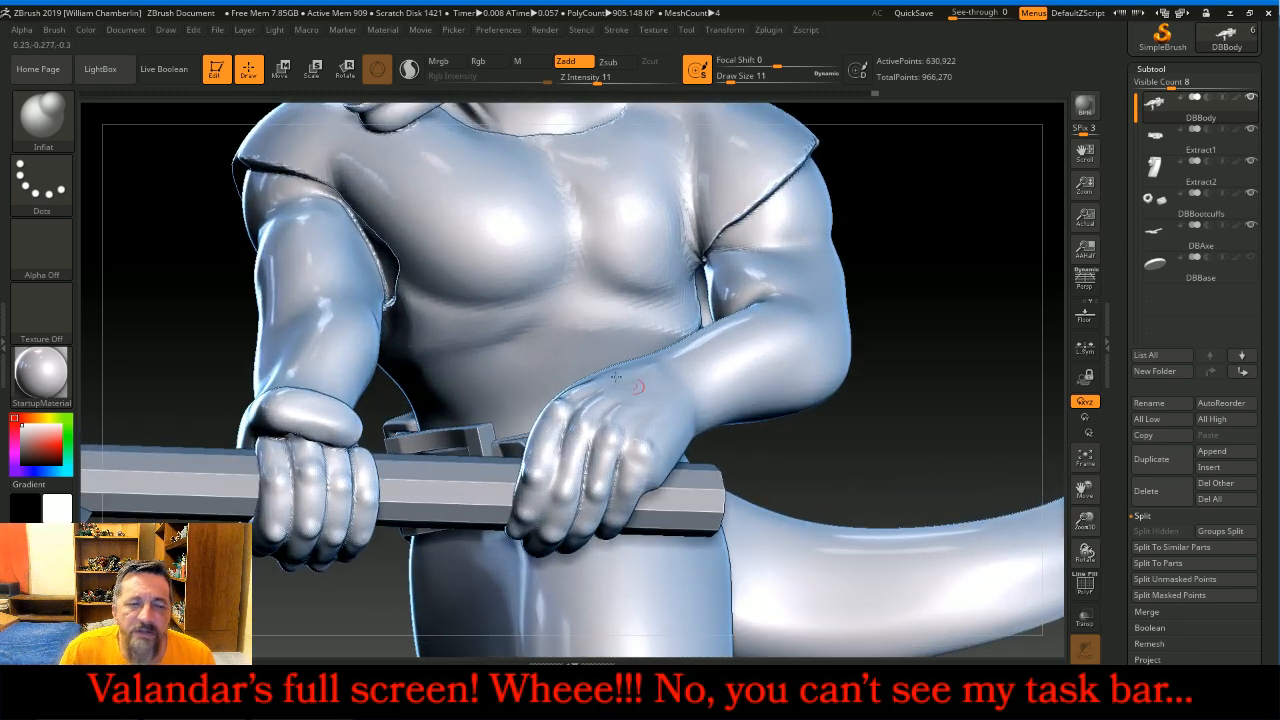
click(48, 120)
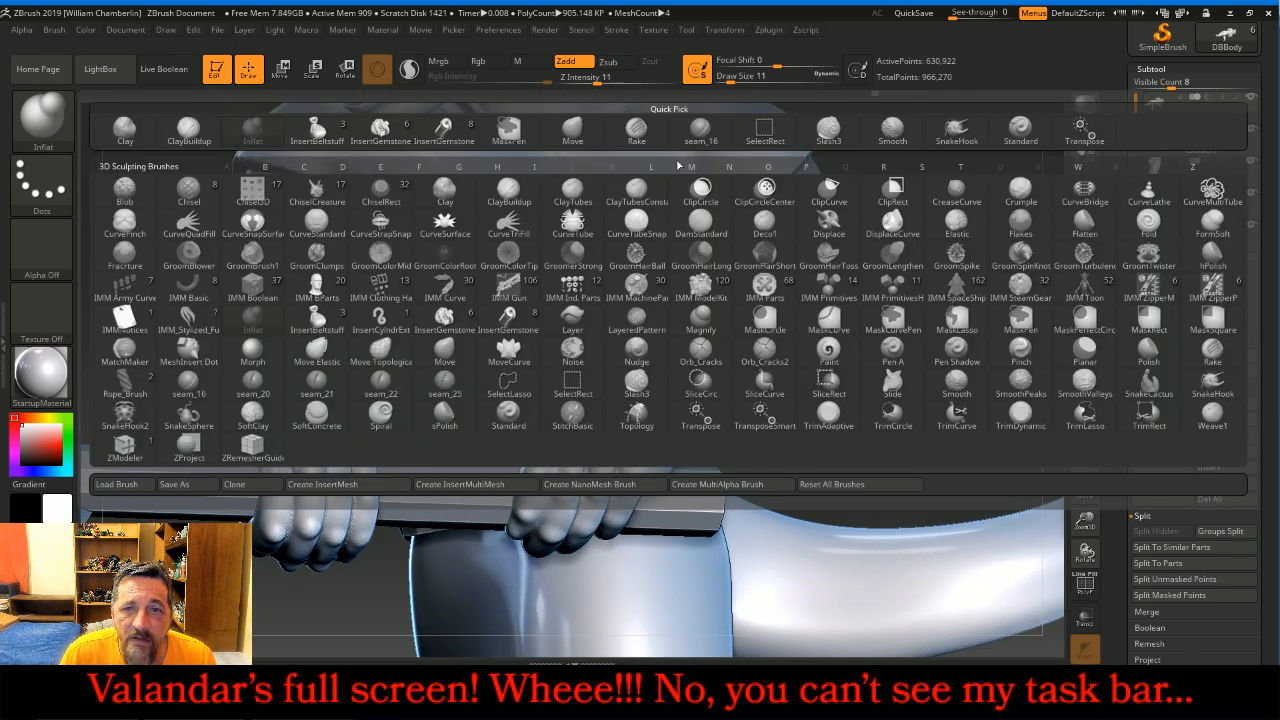
click(828, 130)
drag(597, 81, 597, 81)
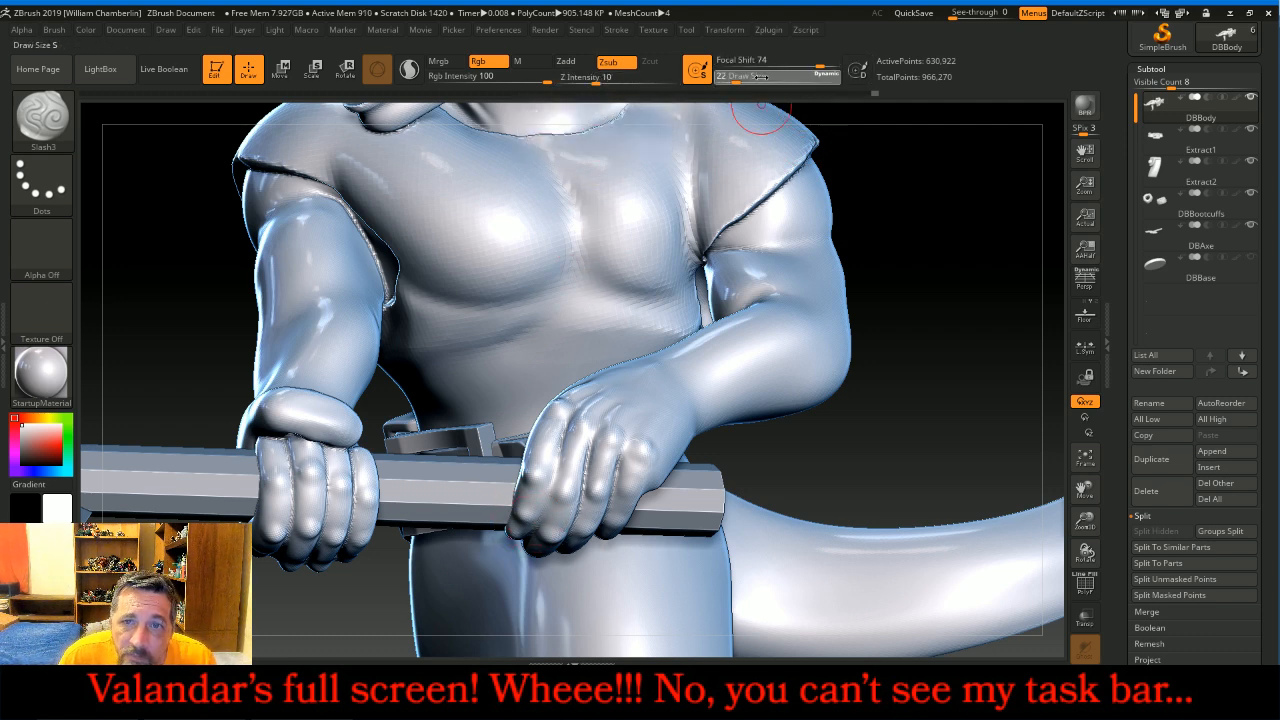
drag(923, 319, 925, 308)
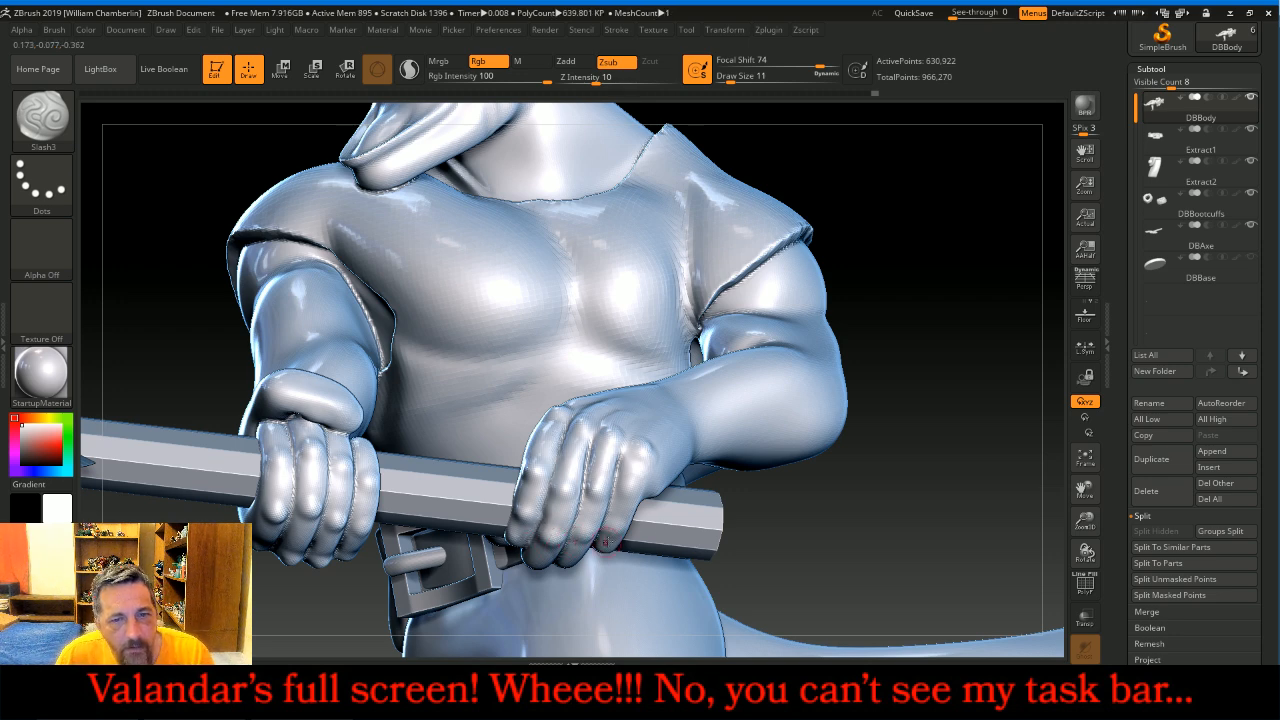
drag(941, 316, 932, 405)
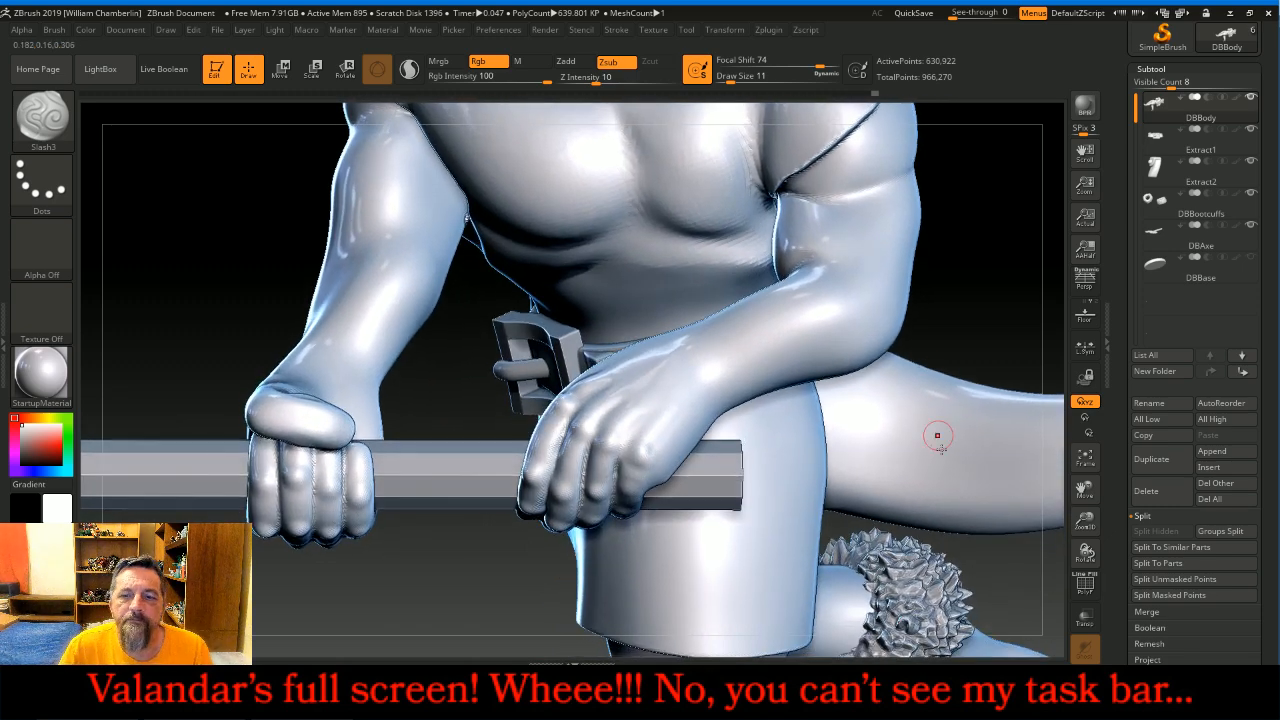
- Hide the polygroups of the forearm and hand gripping the shaft near its butt end
click(1085, 462)
drag(960, 456, 887, 450)
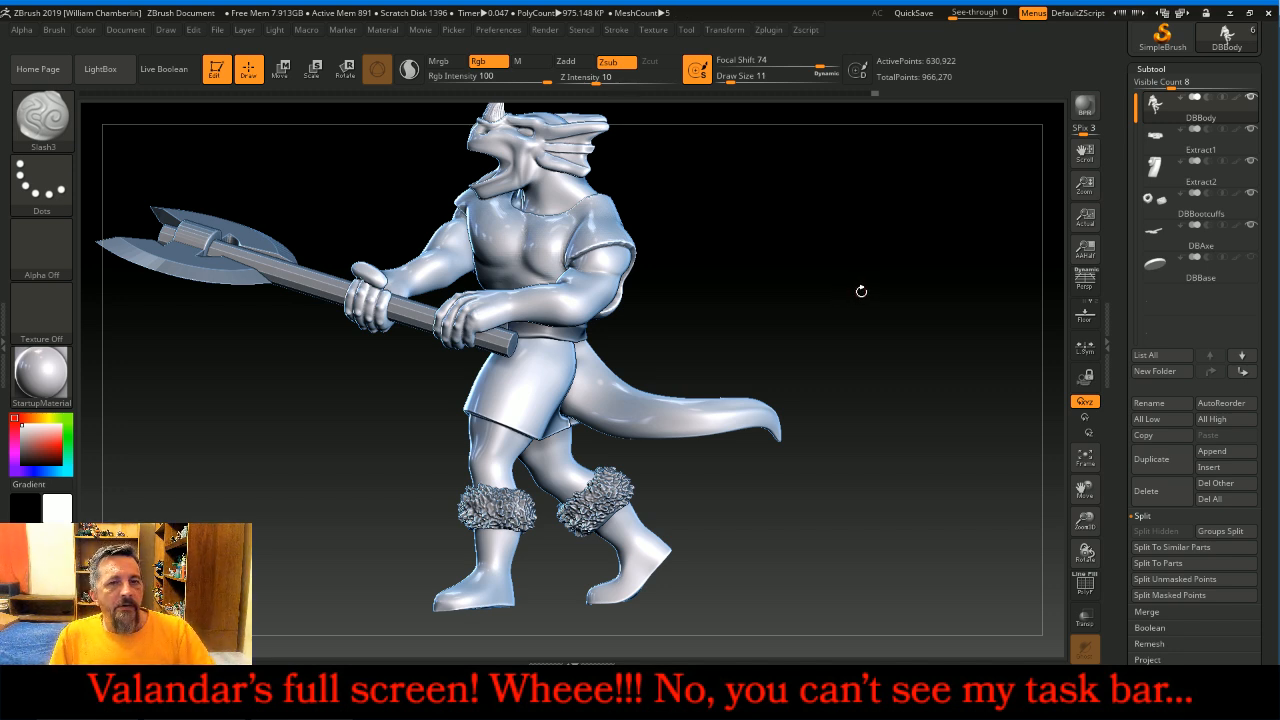
drag(1086, 490, 1199, 506)
drag(1004, 319, 908, 361)
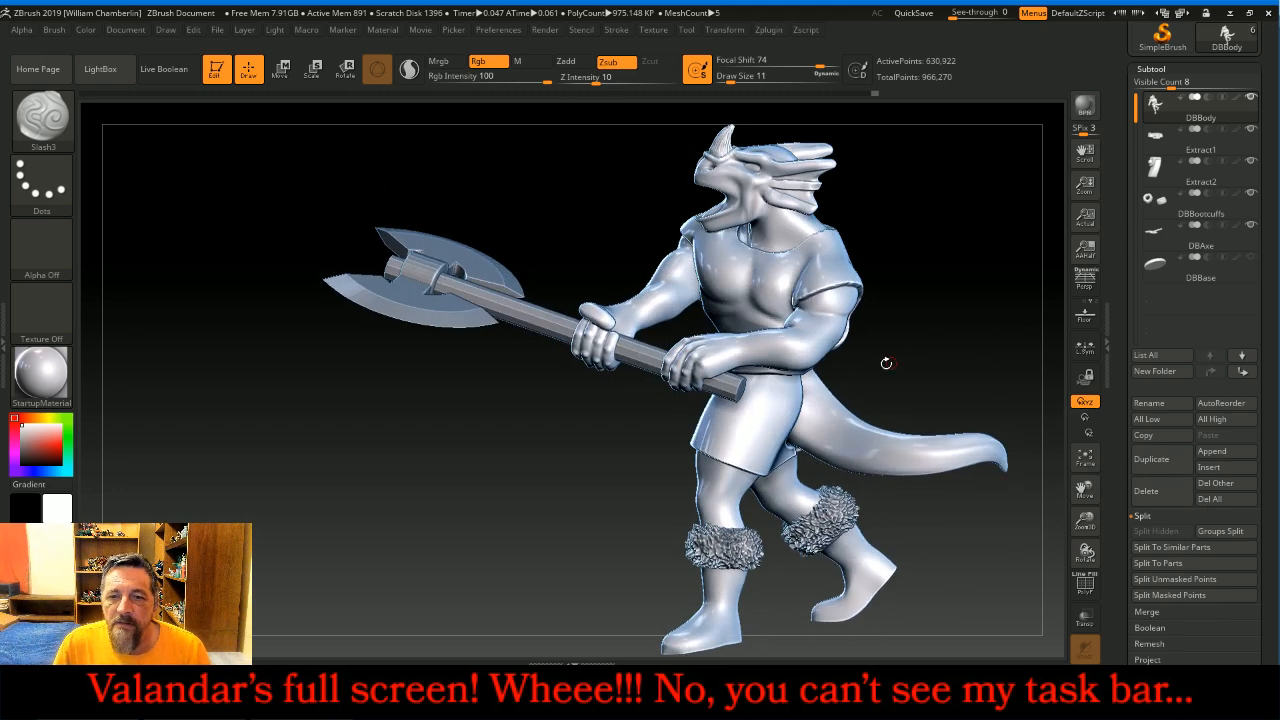
key(ctrl+shift)
ctrl+shift+click(762, 348)
ctrl+shift+click(772, 347)
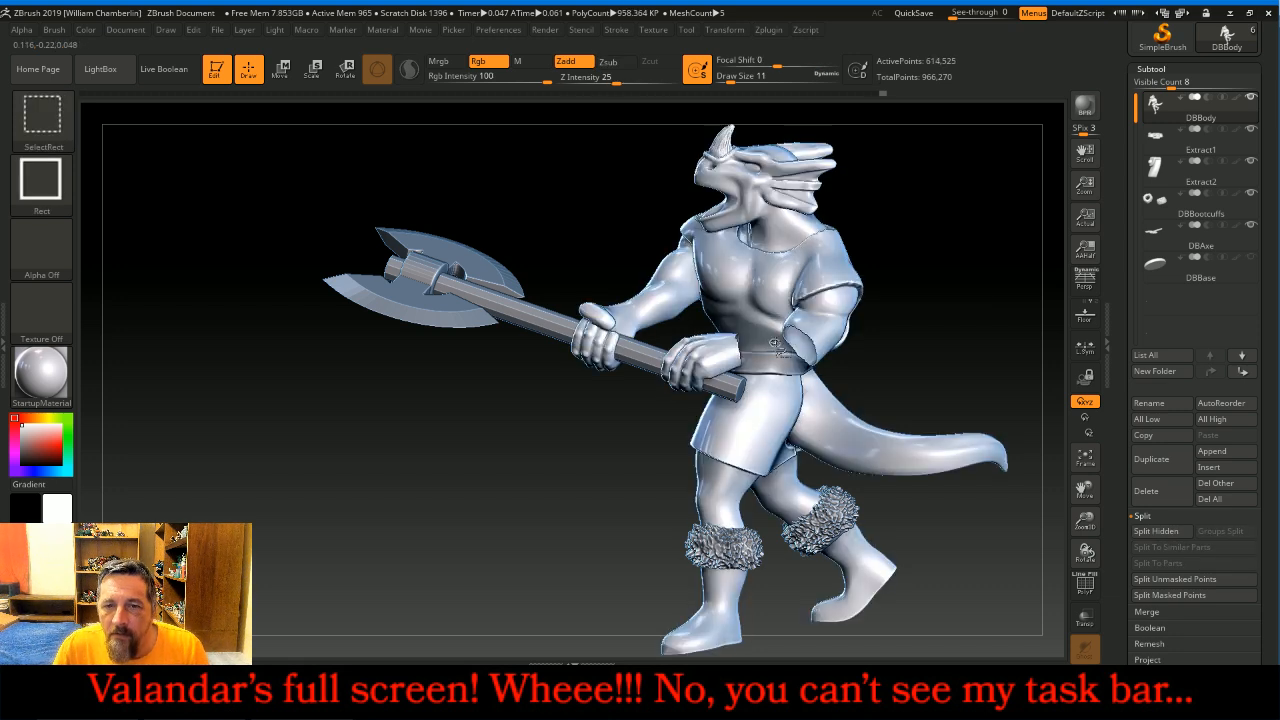
ctrl+shift+click(824, 330)
ctrl+shift+click(718, 352)
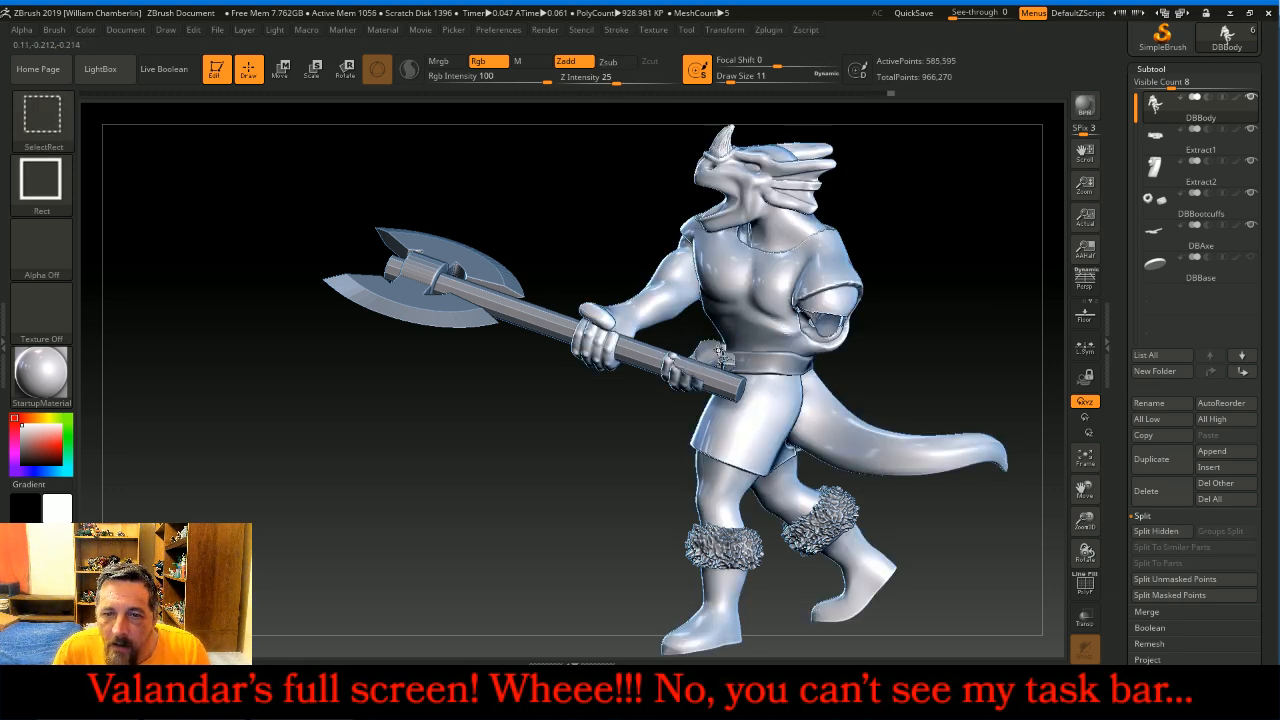
- Mask all visible parts of the body and unhide the forearm and hand
drag(1085, 522, 1082, 496)
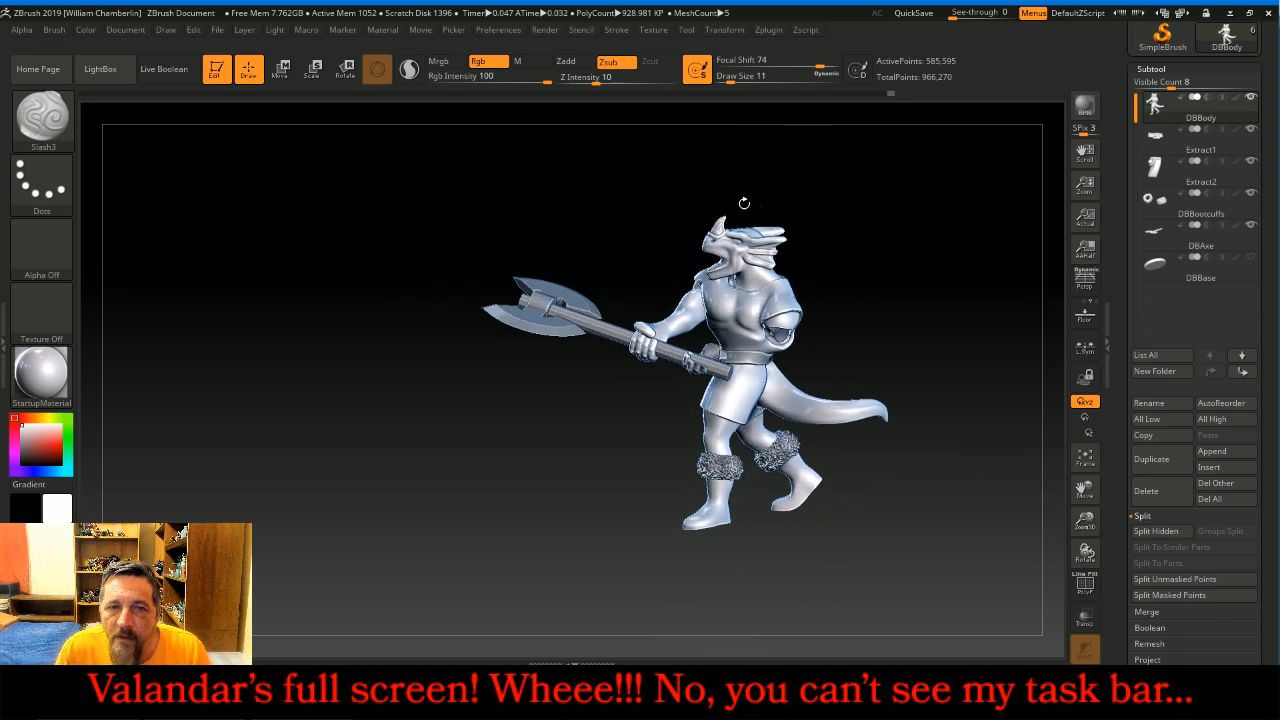
ctrl+drag(429, 166, 1004, 632)
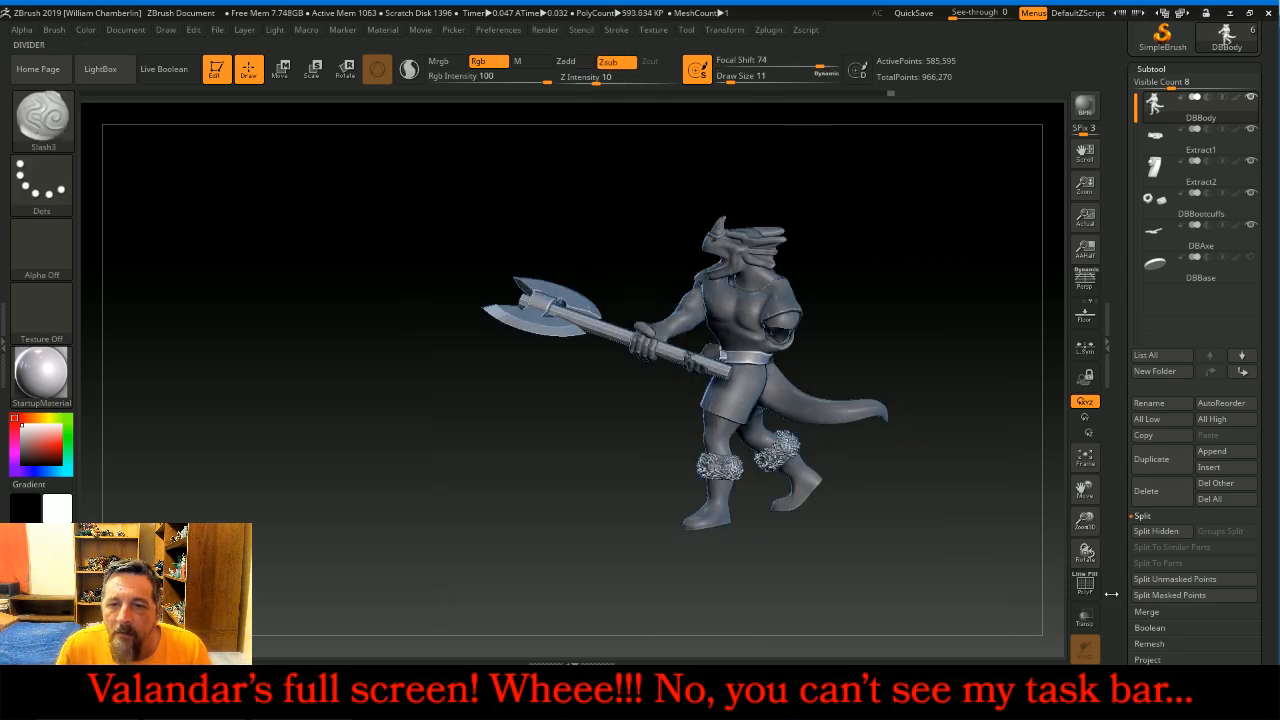
ctrl+shift+click(994, 432)
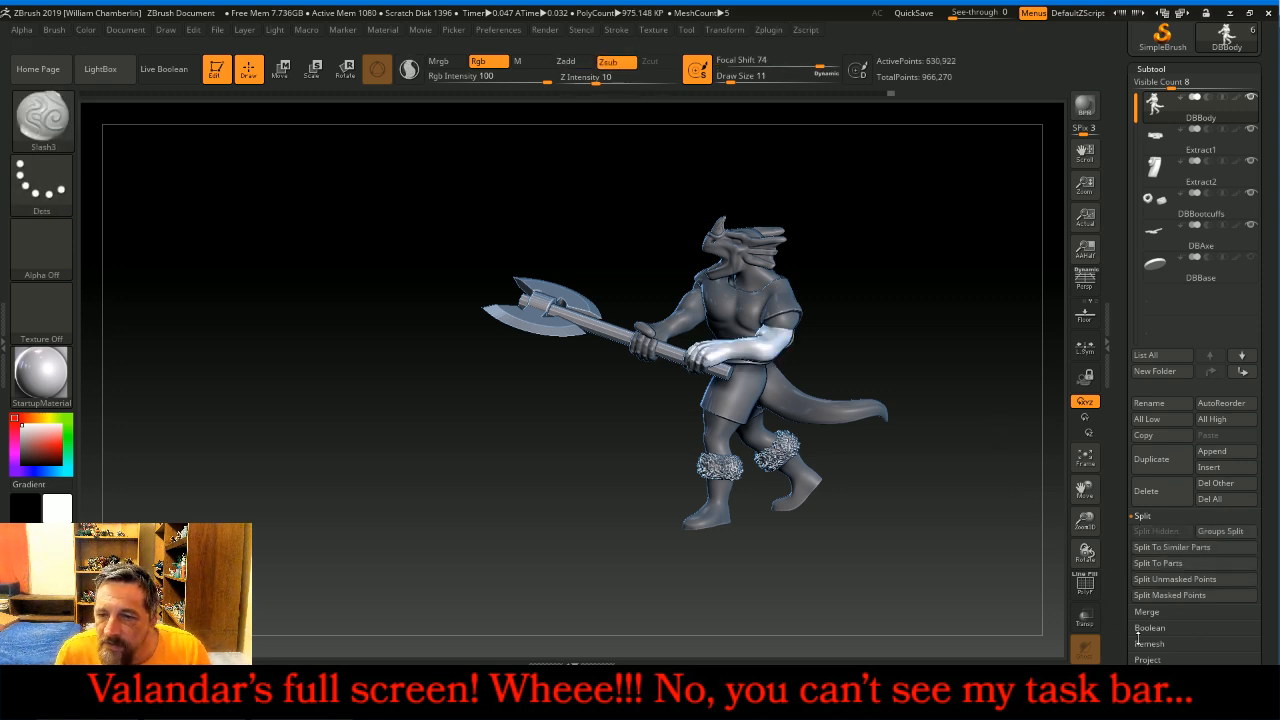
- Invert the mask and hide the unmasked points to isolate the arm near the shaft's butt end
scroll(1268, 560, down, 5)
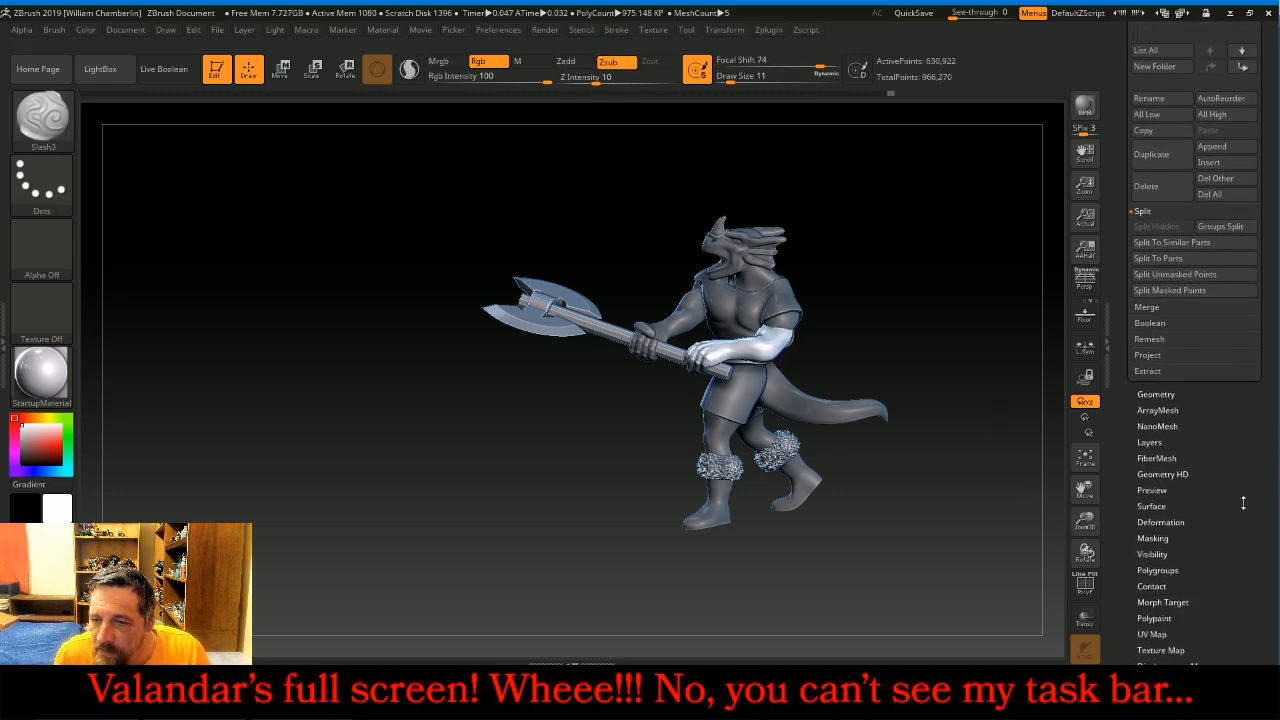
click(1153, 538)
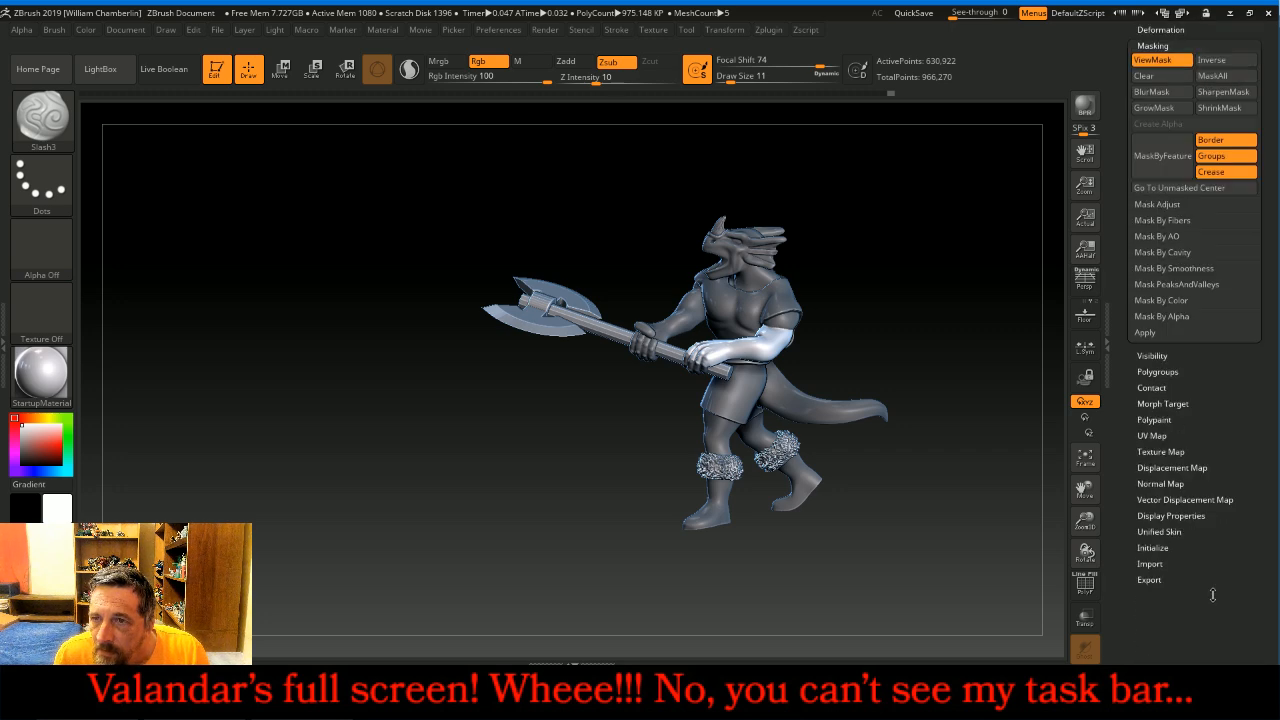
click(1211, 227)
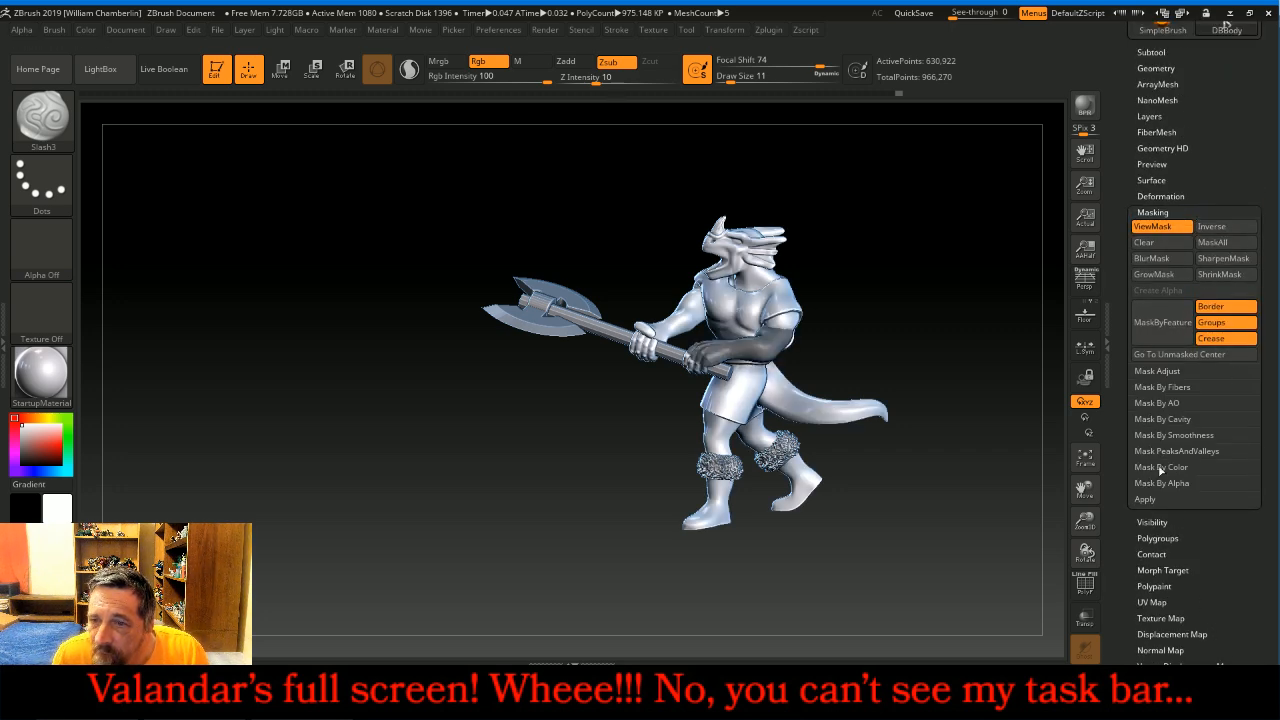
click(1152, 521)
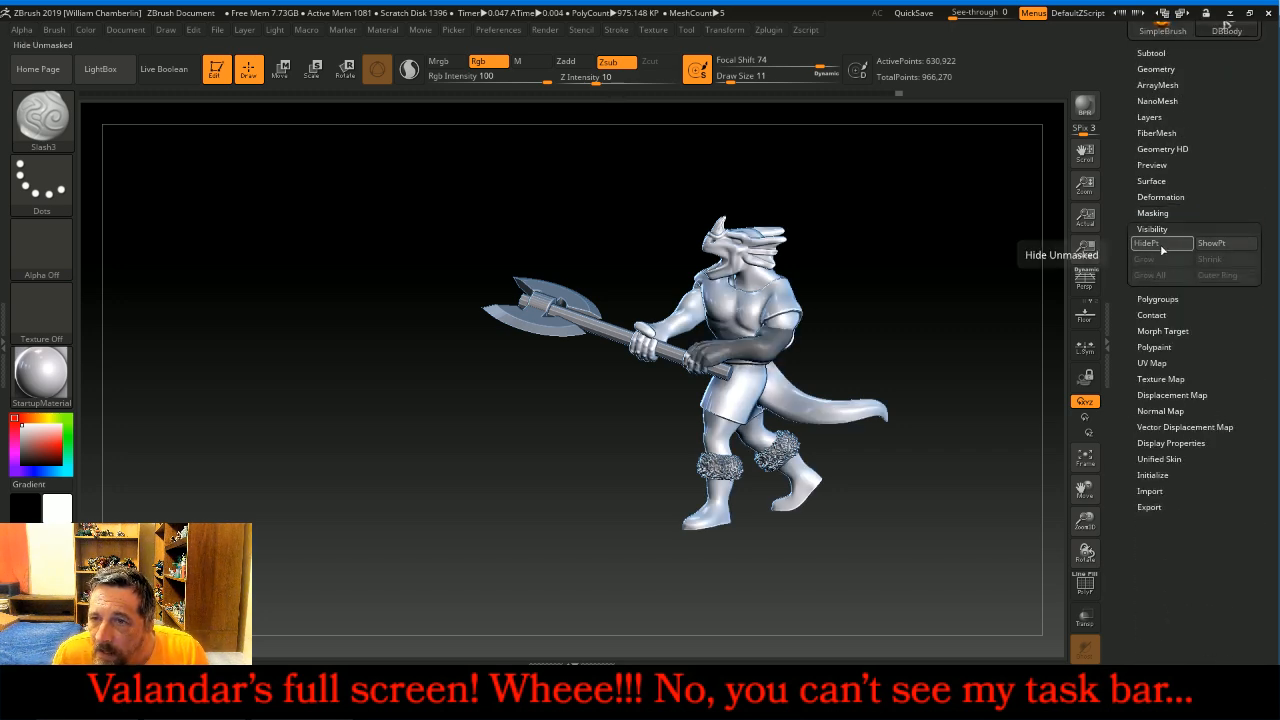
click(1146, 243)
- Clear the isolated arm's mask and mask a band around the forearm just above the wrist
click(1084, 460)
drag(1032, 465, 971, 435)
key(ctrl)
ctrl+drag(801, 272, 697, 195)
mouse_move(886, 446)
mouse_down()
mouse_move(817, 441)
mouse_move(830, 450)
mouse_move(677, 297)
mouse_move(667, 262)
mouse_up()
key(ctrl)
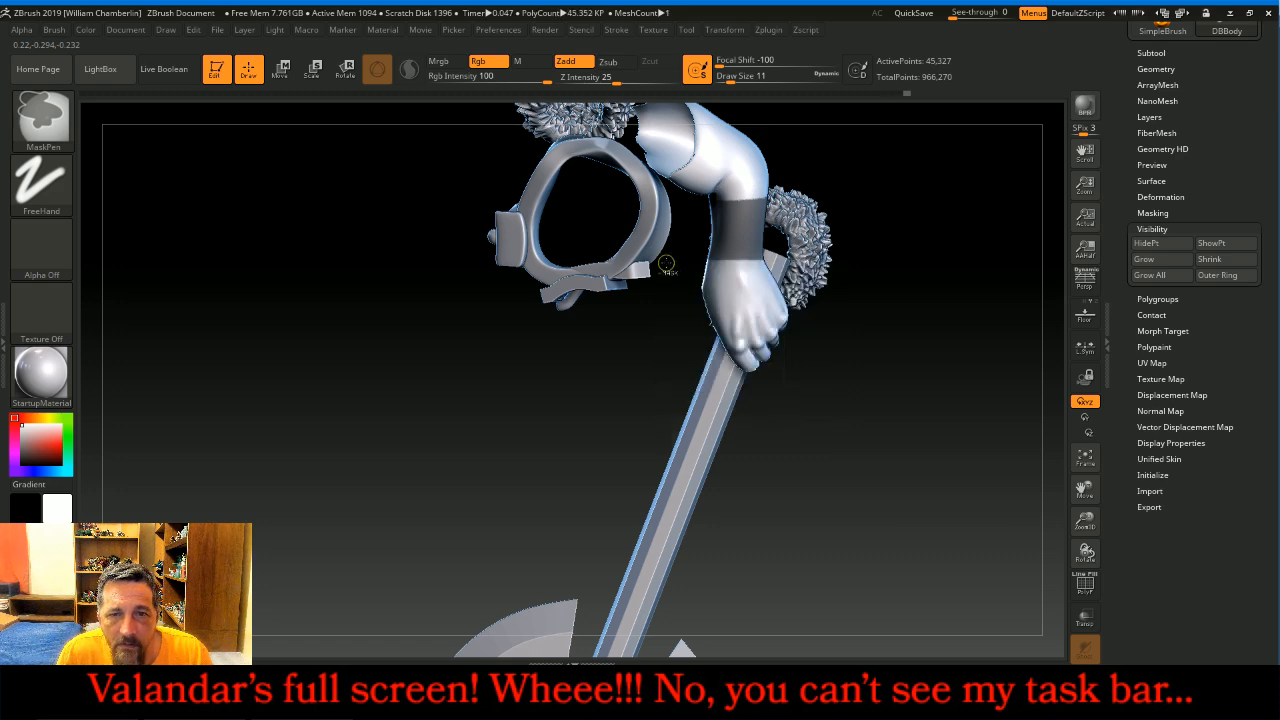
- Unhide the rest of the body while keeping the wrist band masked
drag(877, 433, 898, 370)
ctrl+shift+click(958, 318)
drag(980, 332, 1016, 241)
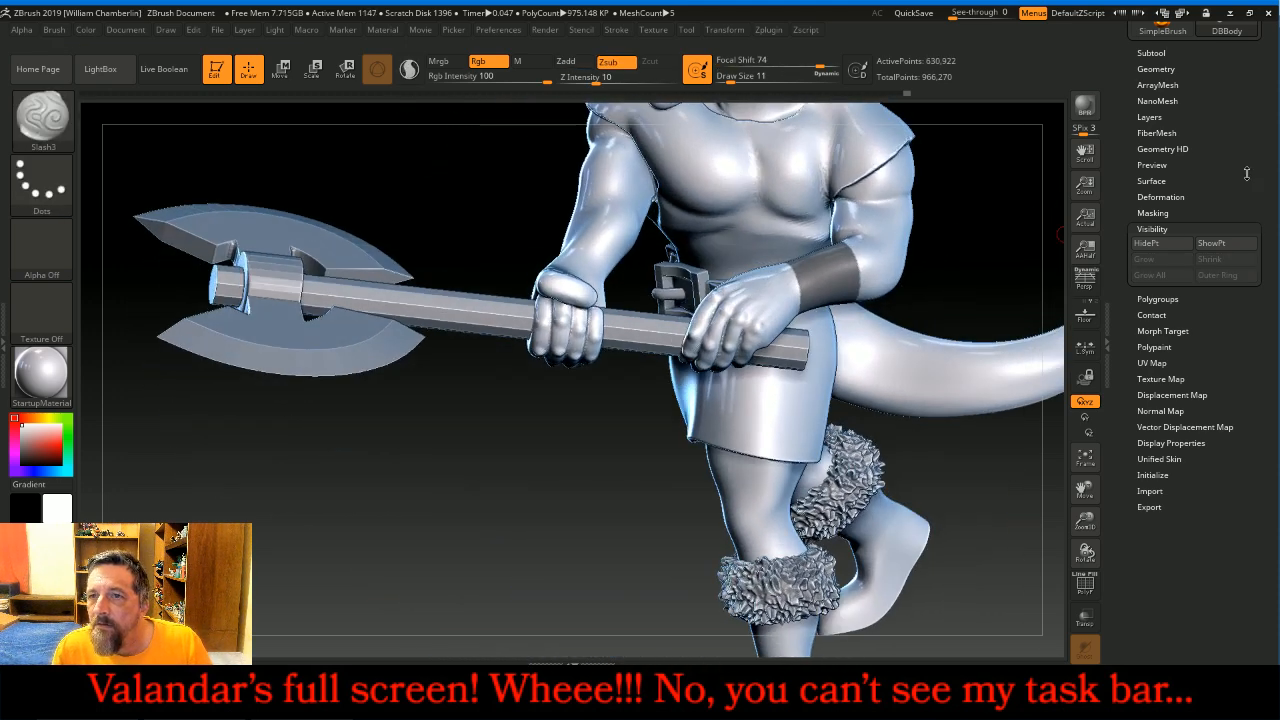
- Extract the masked band on the figure's left wrist with thickness 0.02 and accept it as a new bracer subtool
drag(1247, 172, 1238, 290)
drag(1178, 162, 1178, 166)
click(1180, 173)
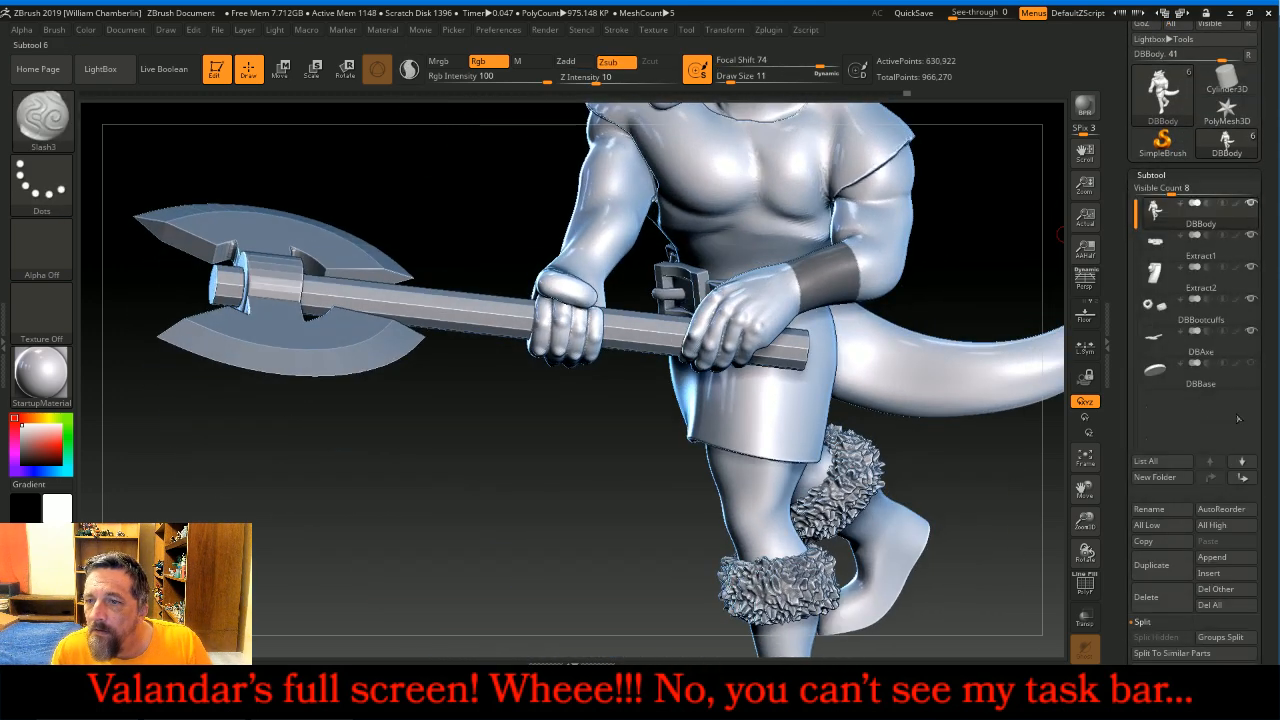
drag(1266, 408, 1275, 320)
click(1164, 484)
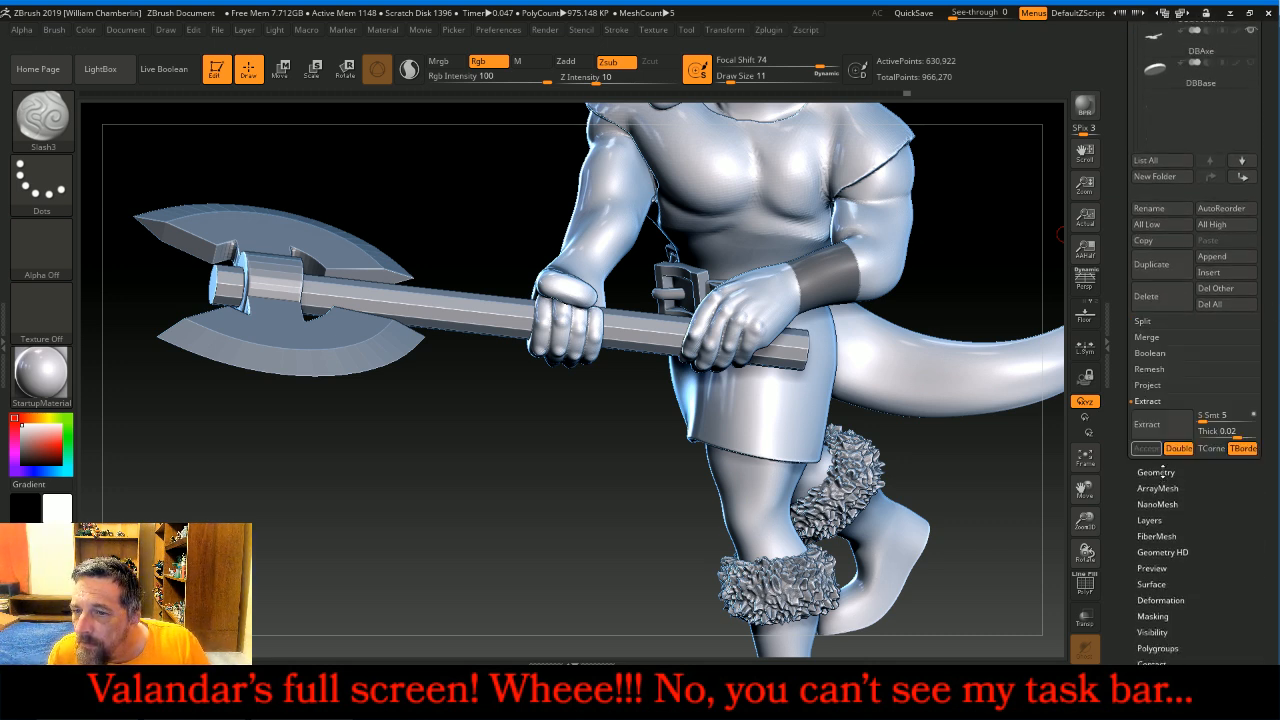
click(1165, 428)
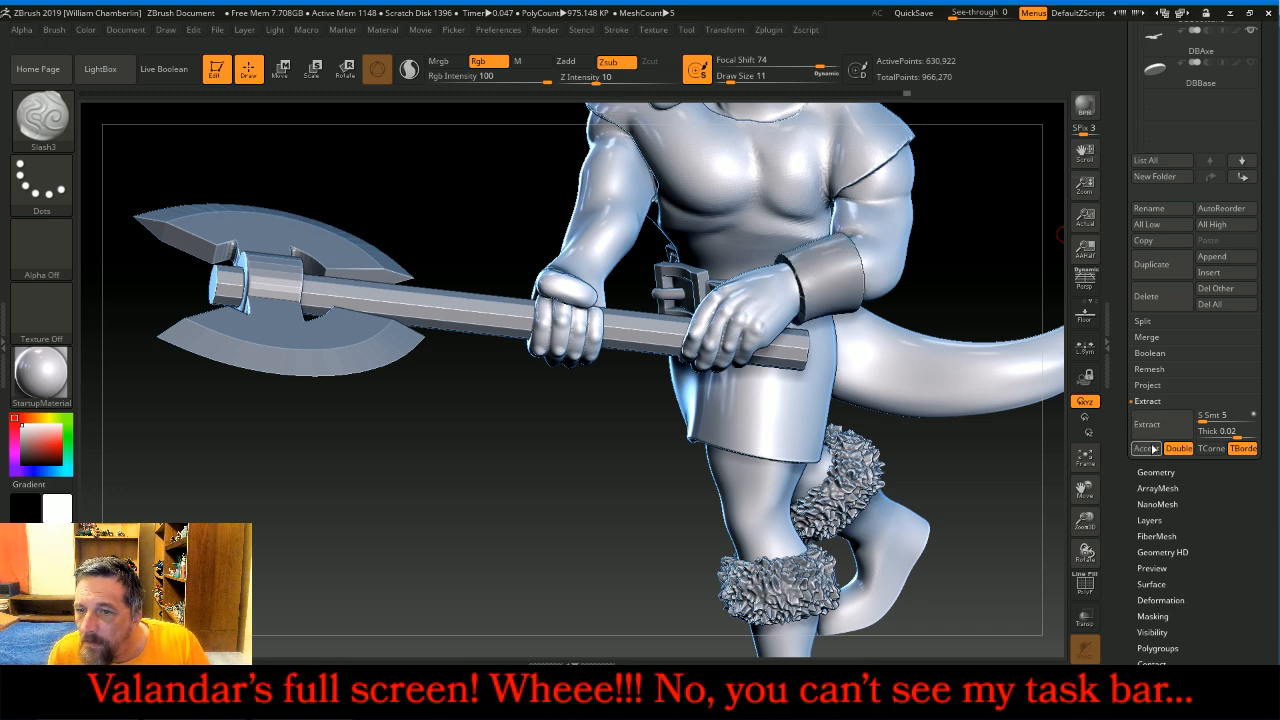
click(1146, 448)
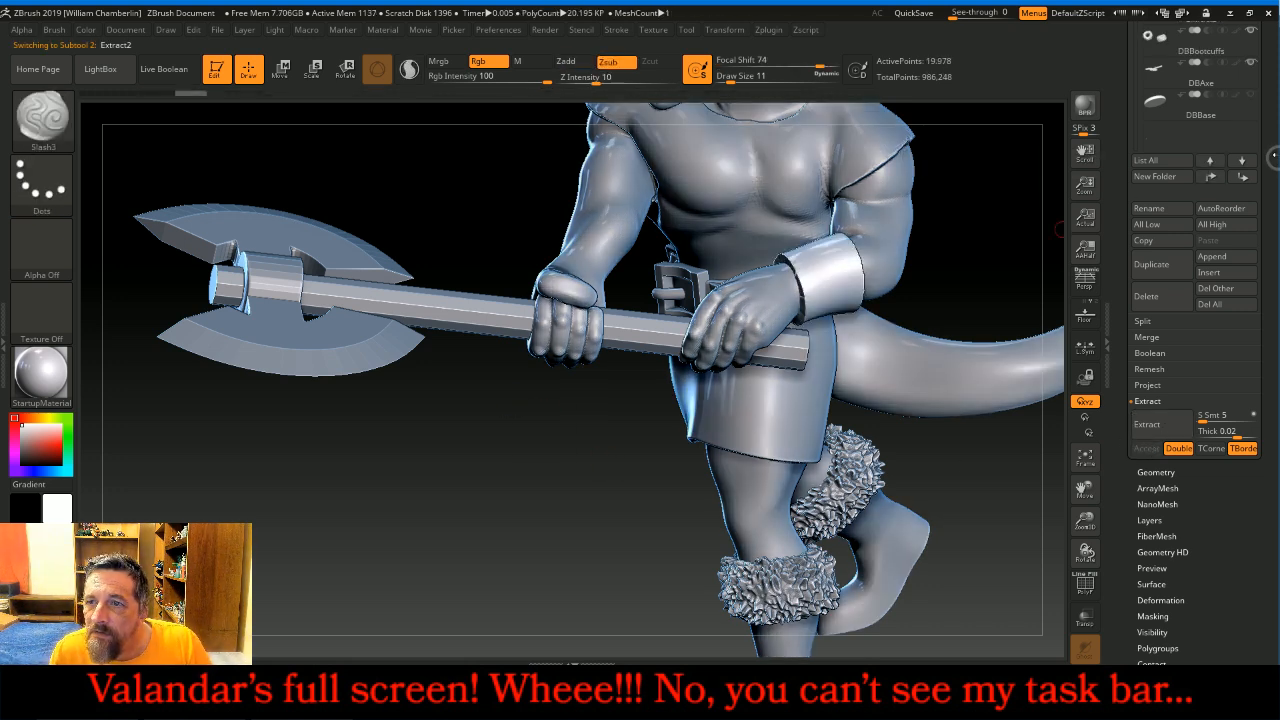
- Make DBBody the active subtool and mask all of it except the right forearm's polygroup
drag(1268, 153, 1268, 248)
click(1152, 152)
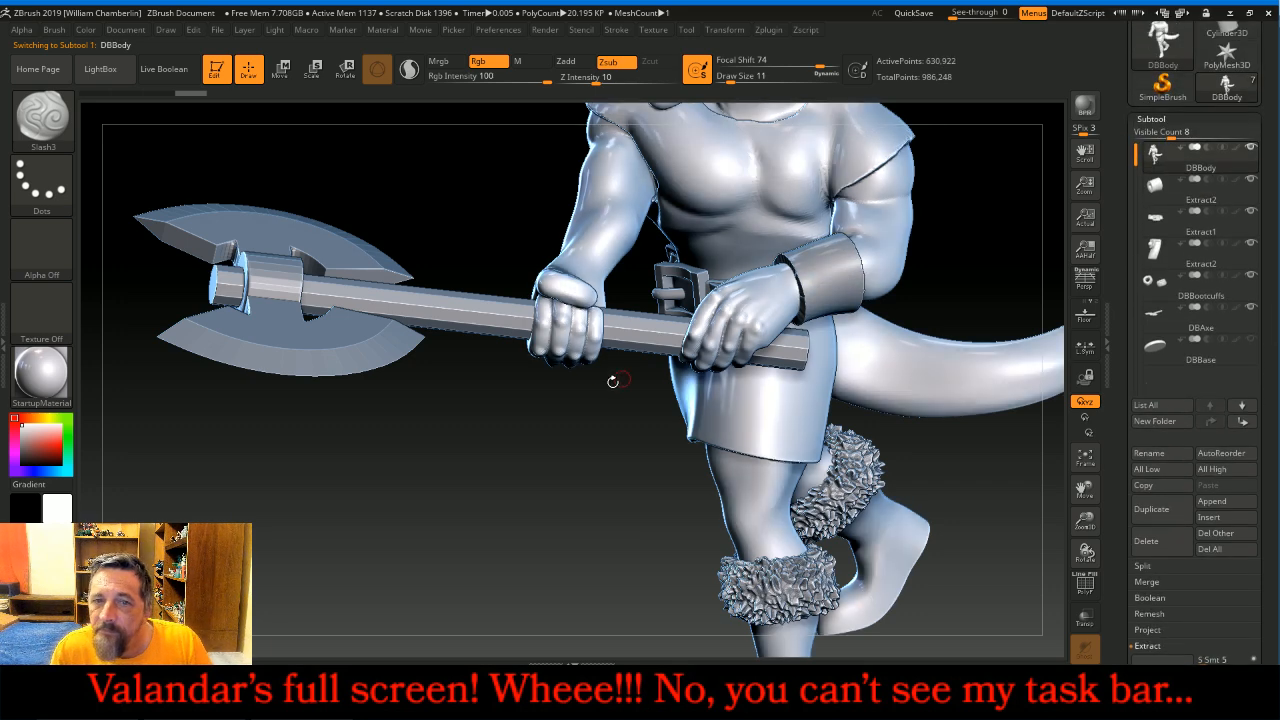
drag(589, 444, 614, 452)
click(1085, 458)
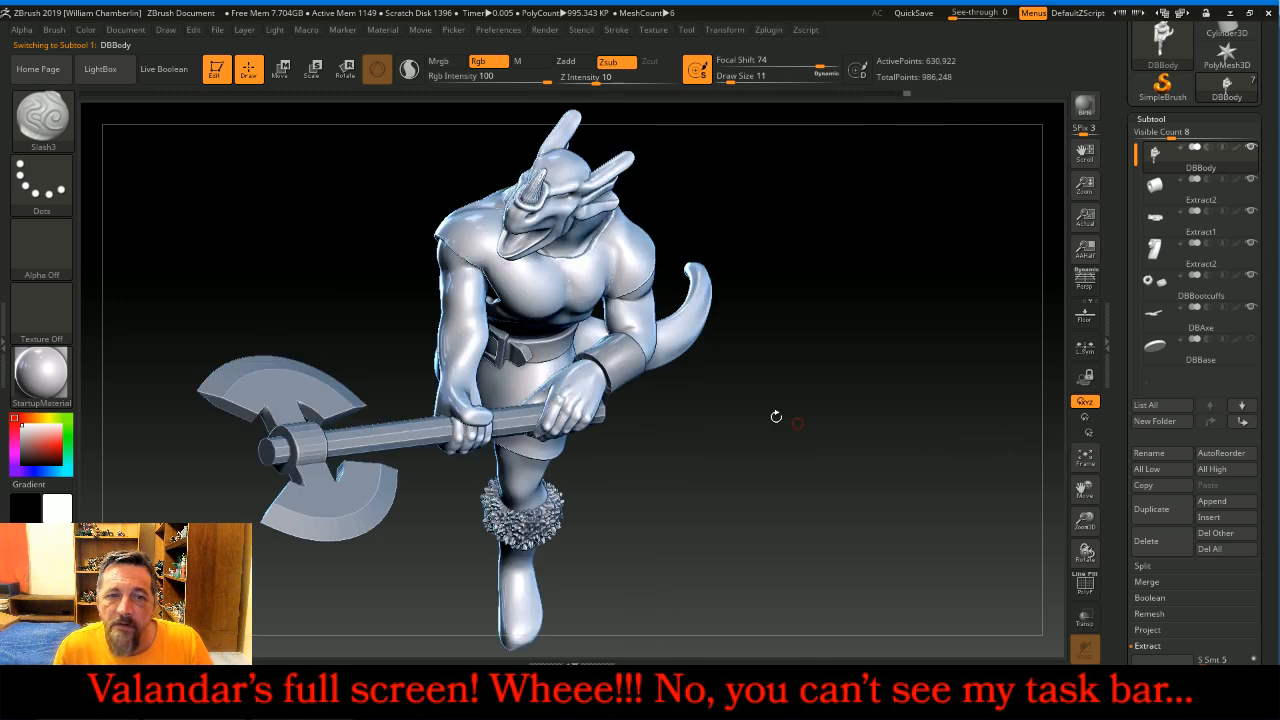
ctrl+shift+click(457, 337)
ctrl+shift+click(452, 352)
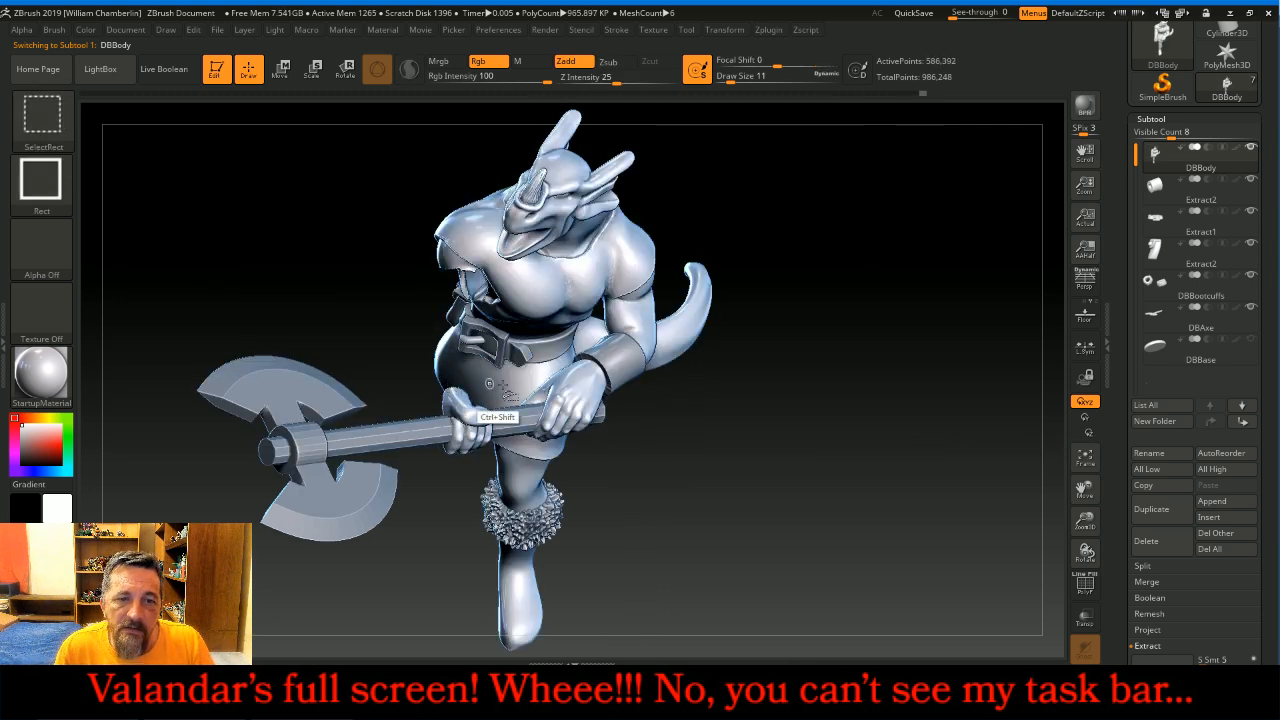
drag(1085, 520, 1085, 560)
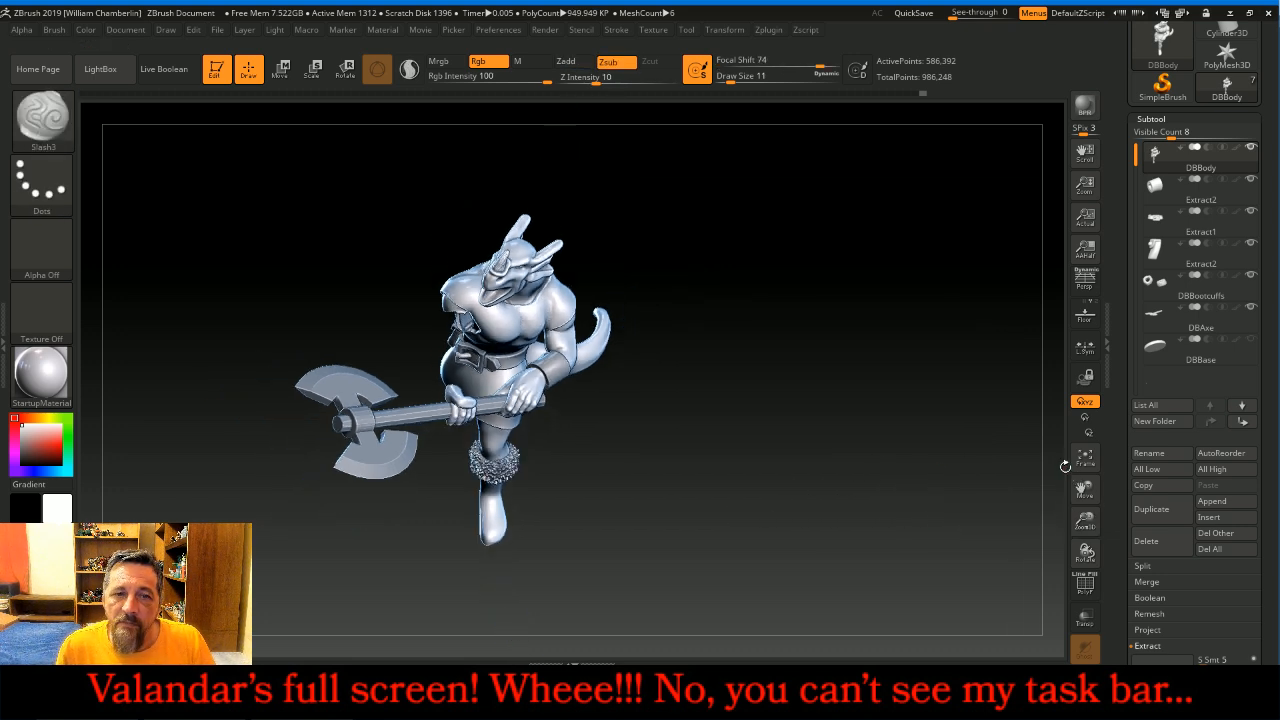
mouse_move(847, 171)
ctrl+mouse_down()
mouse_move(488, 372)
mouse_move(303, 582)
ctrl+mouse_up()
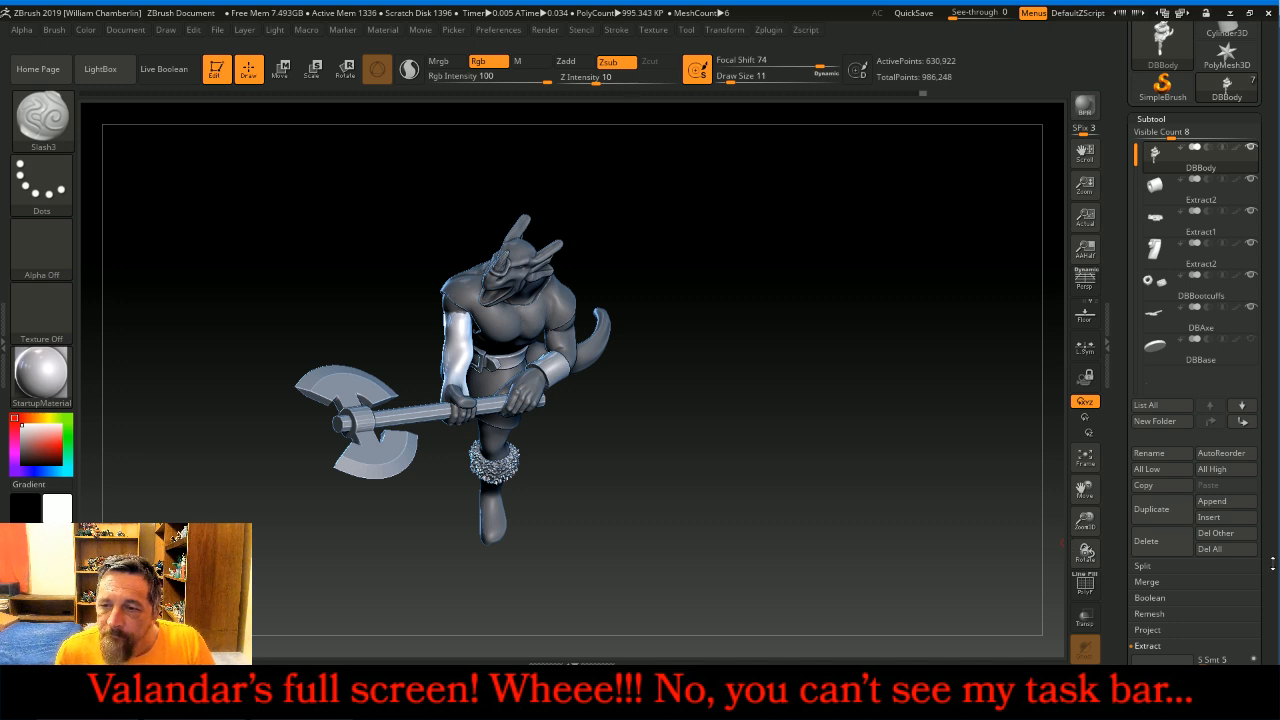
- Invert the mask and hide the rest of DBBody so only its right forearm is shown, without any mask
scroll(1273, 564, down, 5)
click(1177, 564)
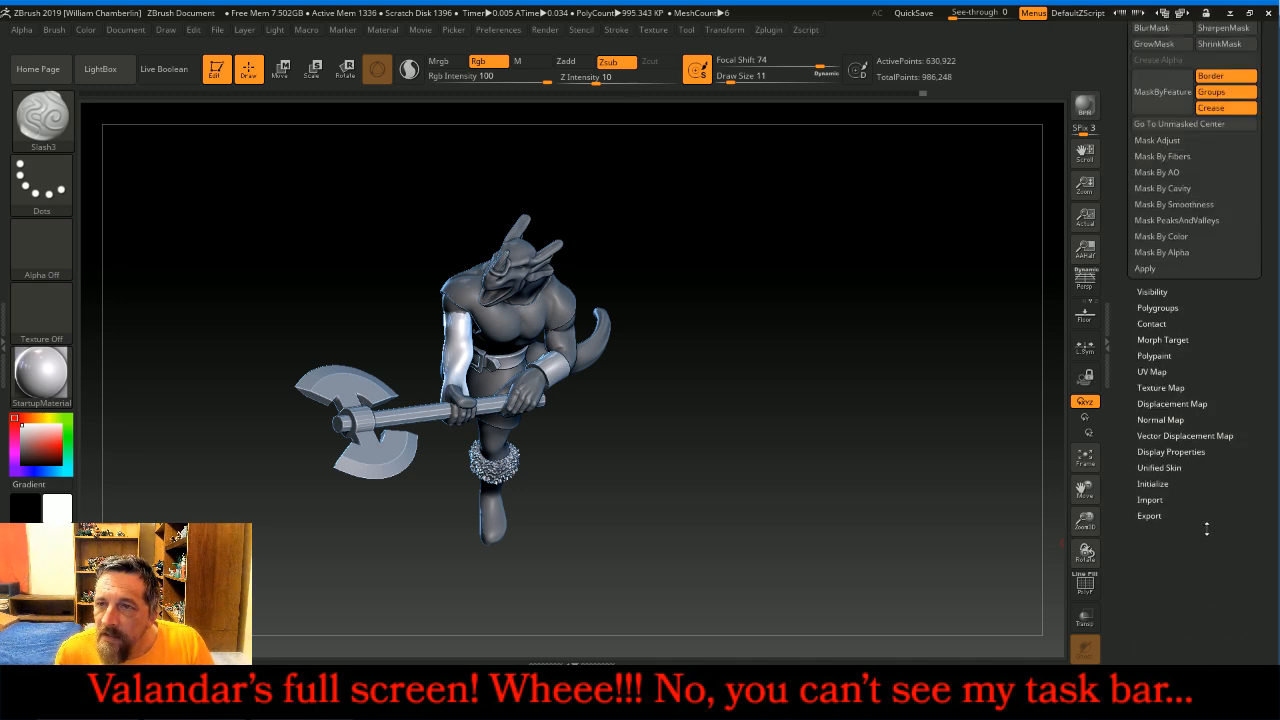
scroll(1248, 394, up, 2)
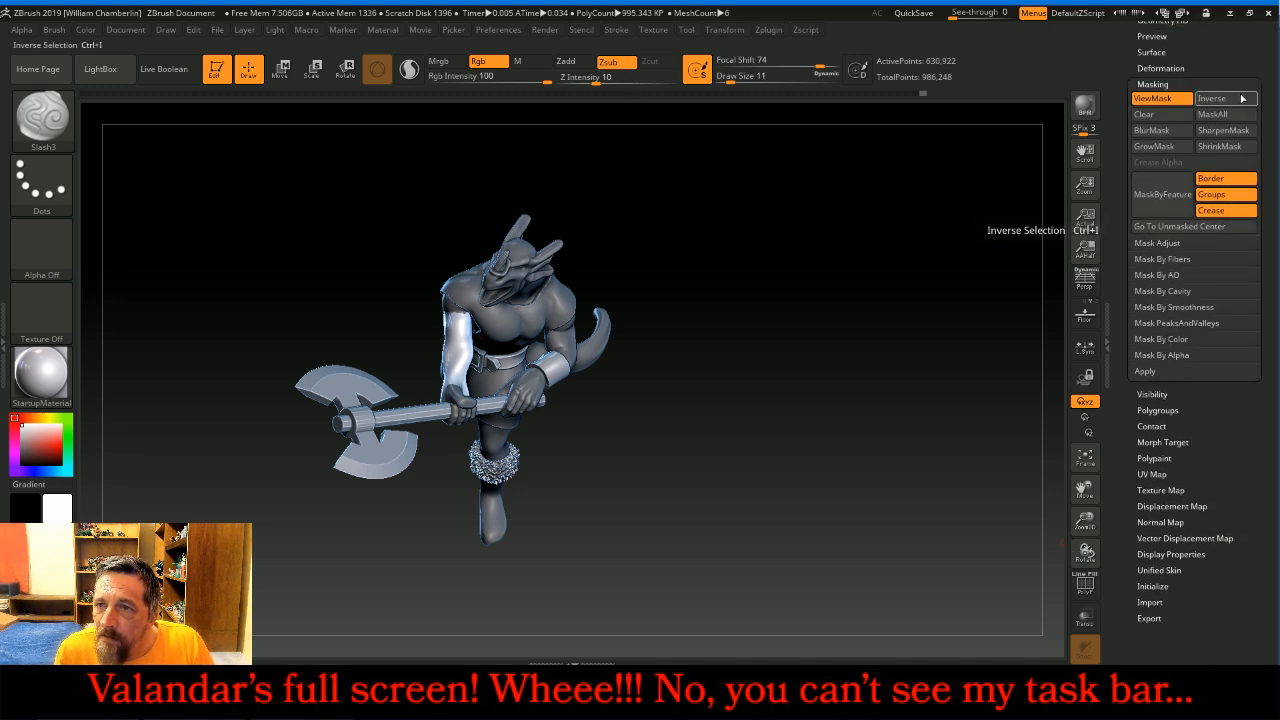
click(1184, 114)
click(1160, 84)
click(1152, 100)
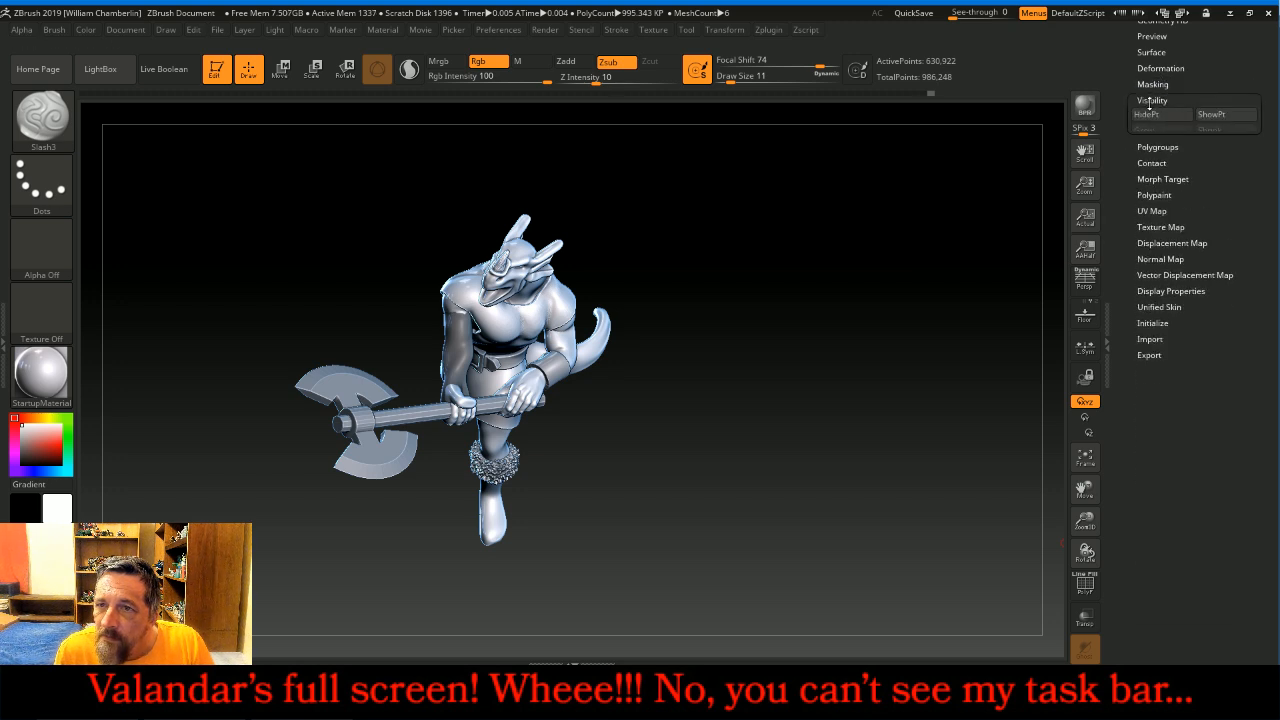
drag(852, 273, 883, 337)
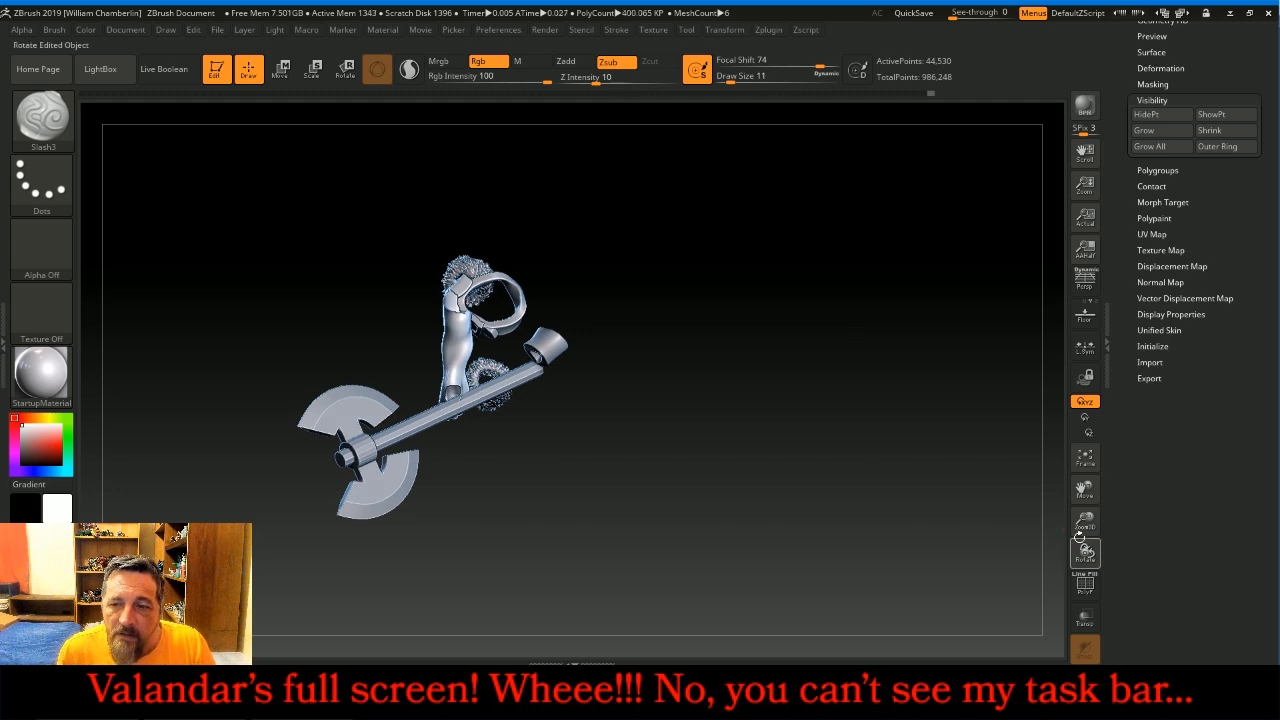
- Mask a band around the middle of the isolated right forearm, and unhide the rest of the body
drag(1082, 521, 1060, 668)
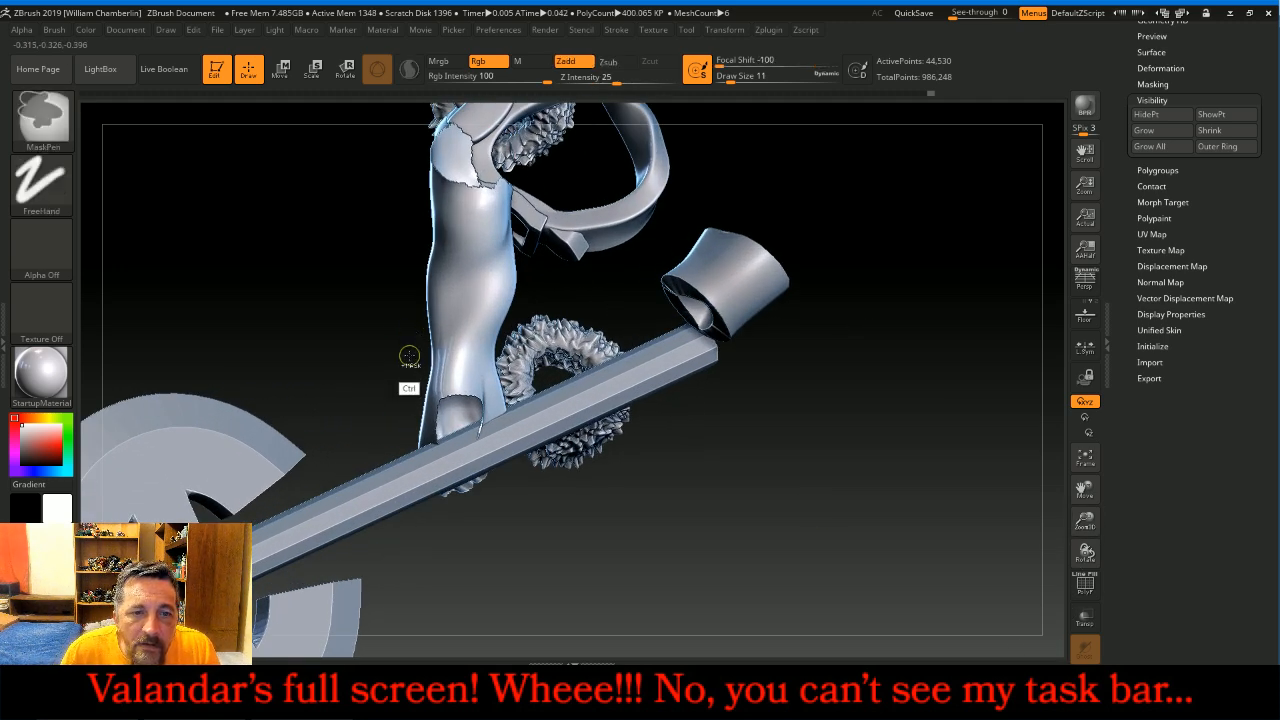
drag(404, 357, 543, 267)
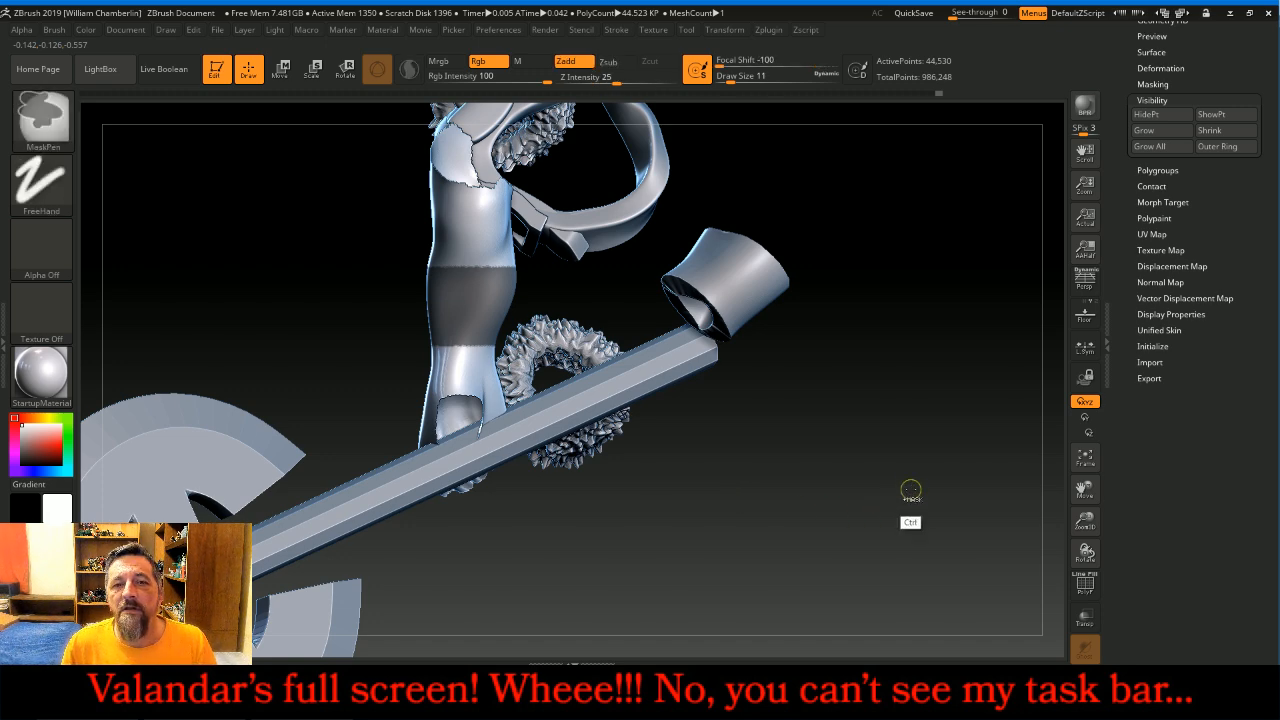
ctrl+shift+click(908, 485)
- Extract the masked band on the right forearm with thickness 0.02 and accept it as a second bracer subtool
drag(882, 427, 915, 380)
drag(1219, 192, 1216, 640)
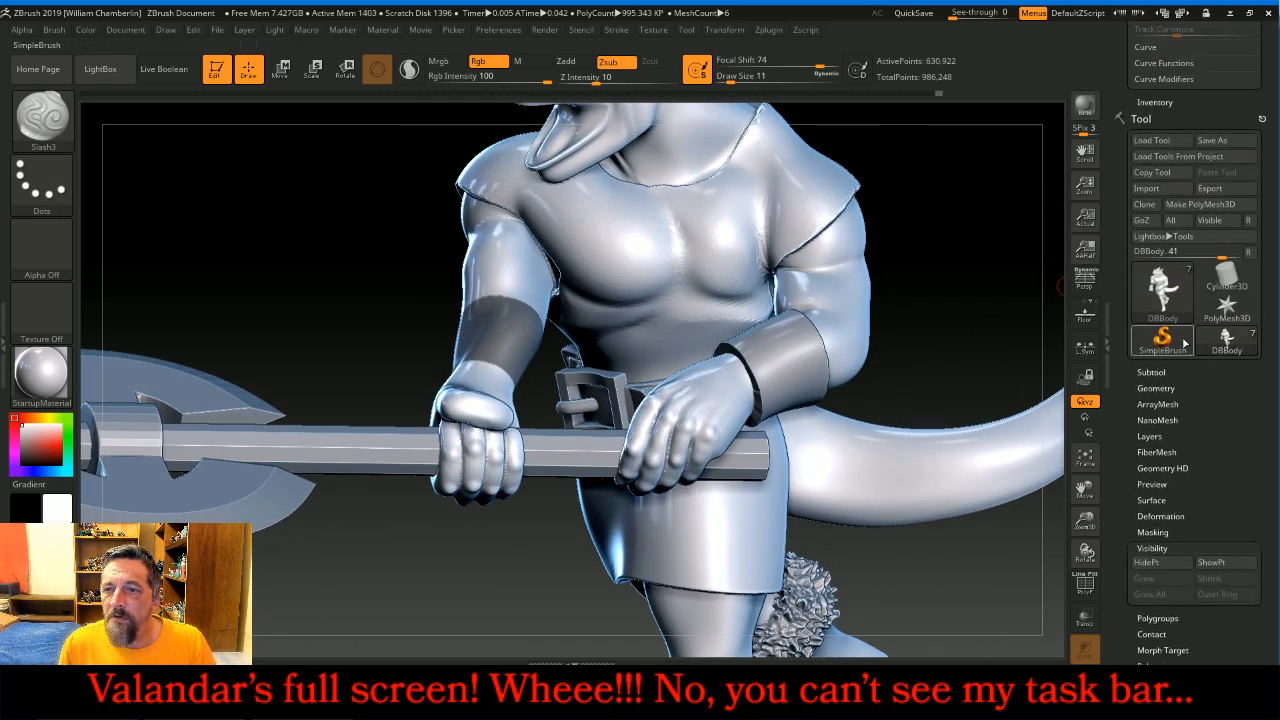
click(1160, 372)
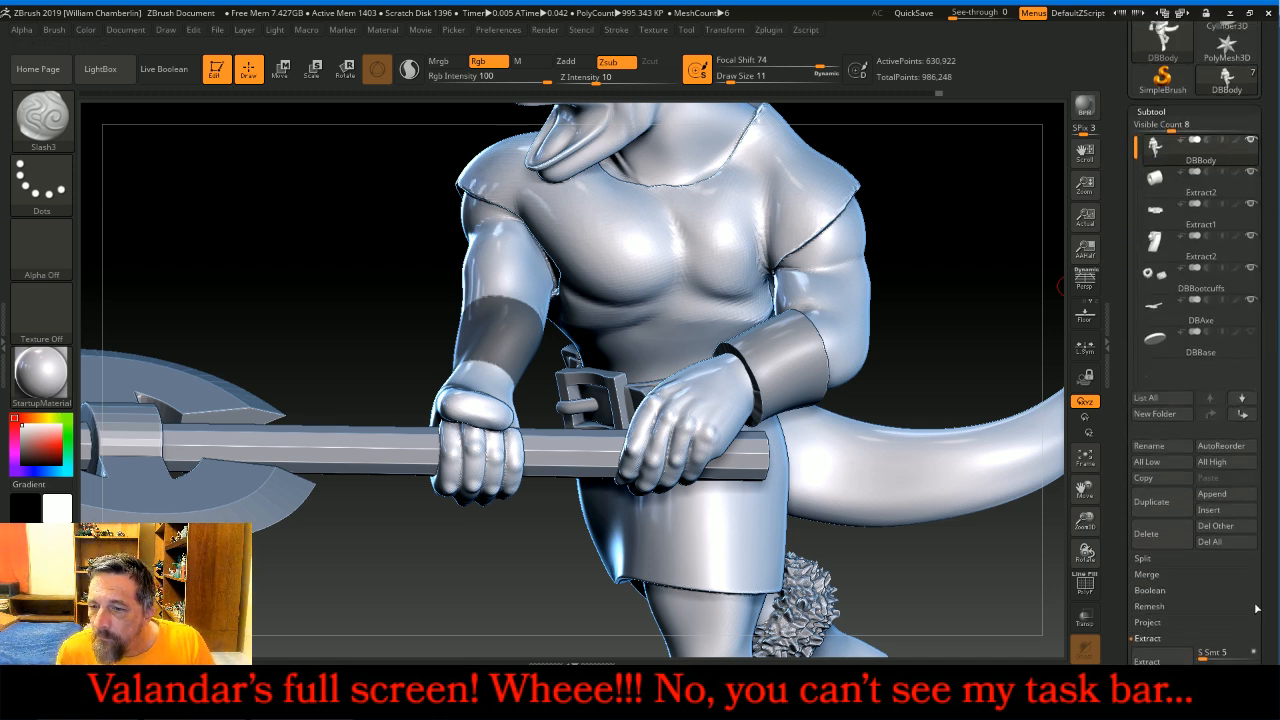
drag(1268, 593, 1266, 545)
click(1147, 613)
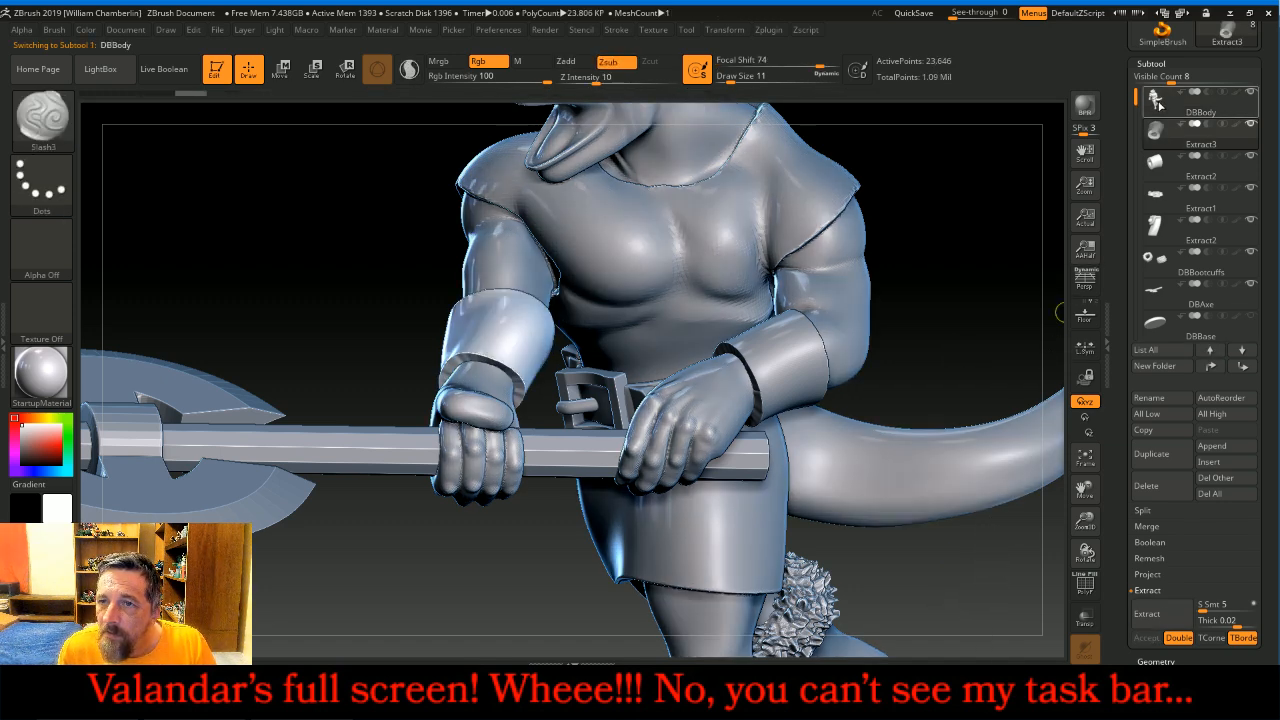
- Merge the new right-arm bracer Extract3 down with the left-arm bracer Extract2 into one subtool
click(1165, 139)
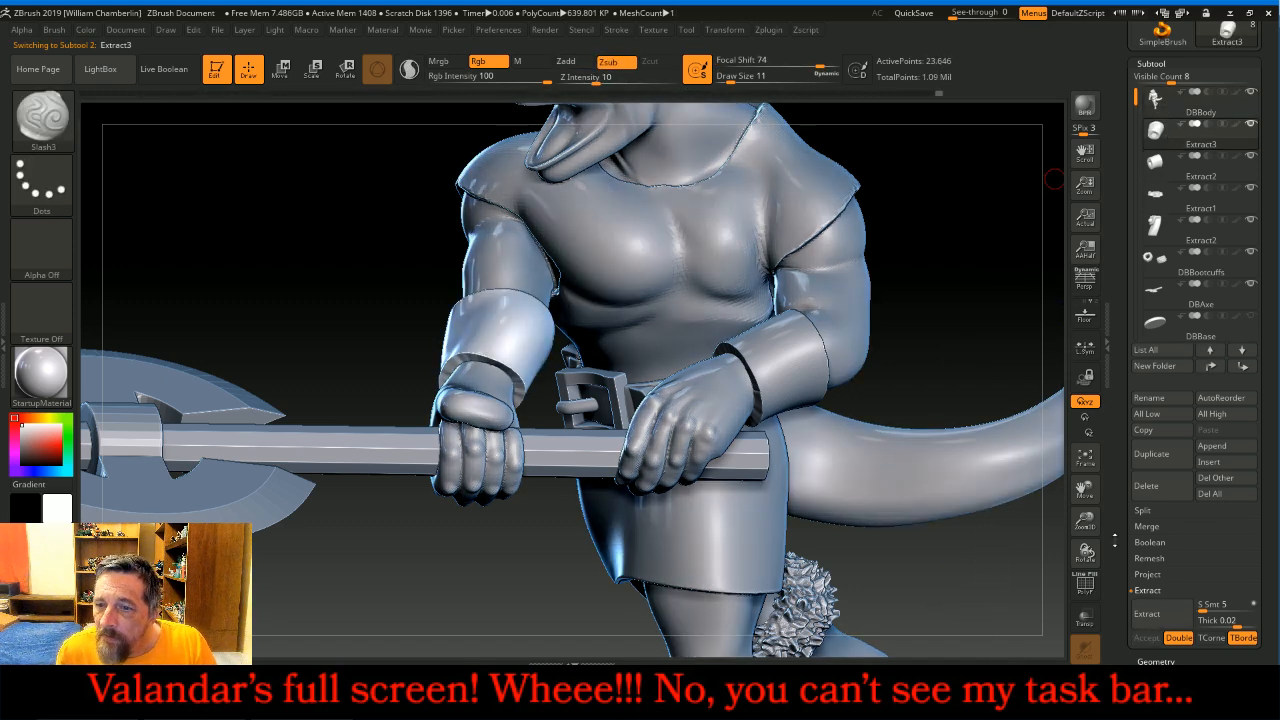
click(1146, 526)
click(1160, 542)
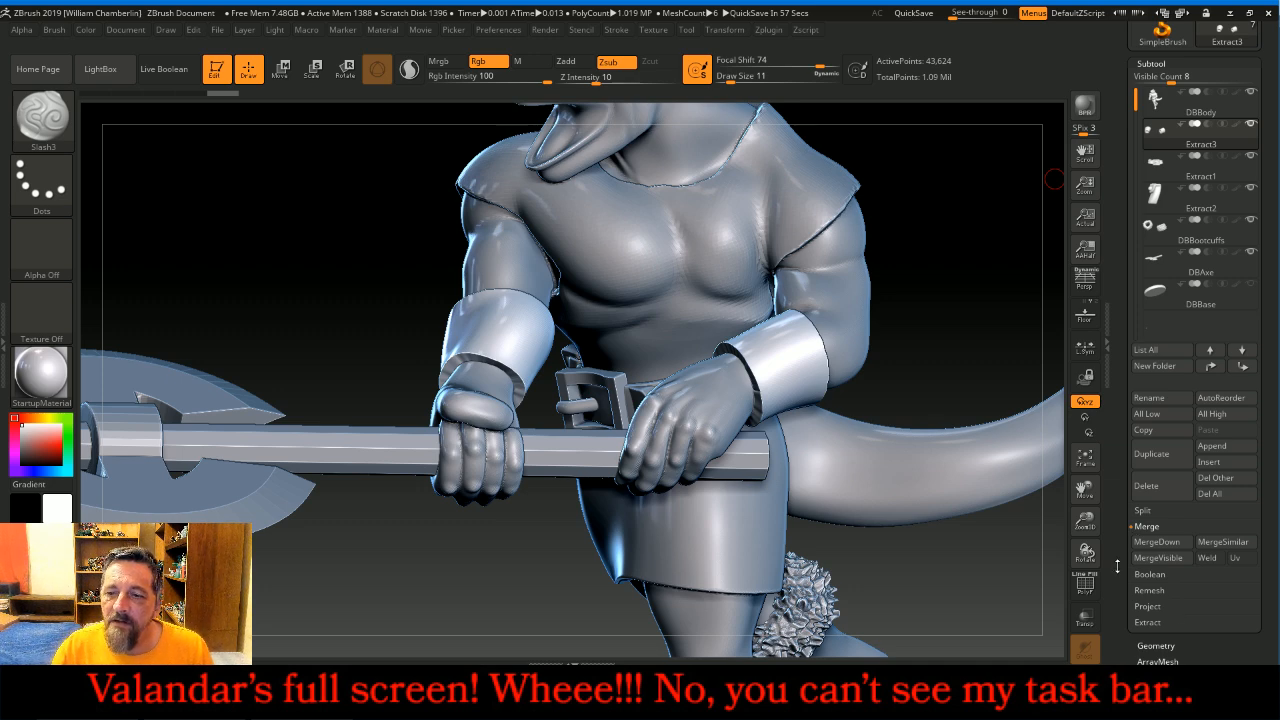
- ZRemesh the merged bracers at half the polygon count with adaptive density turned off
drag(1088, 525, 1079, 470)
mouse_move(964, 505)
mouse_down()
mouse_move(923, 460)
mouse_move(933, 465)
mouse_up()
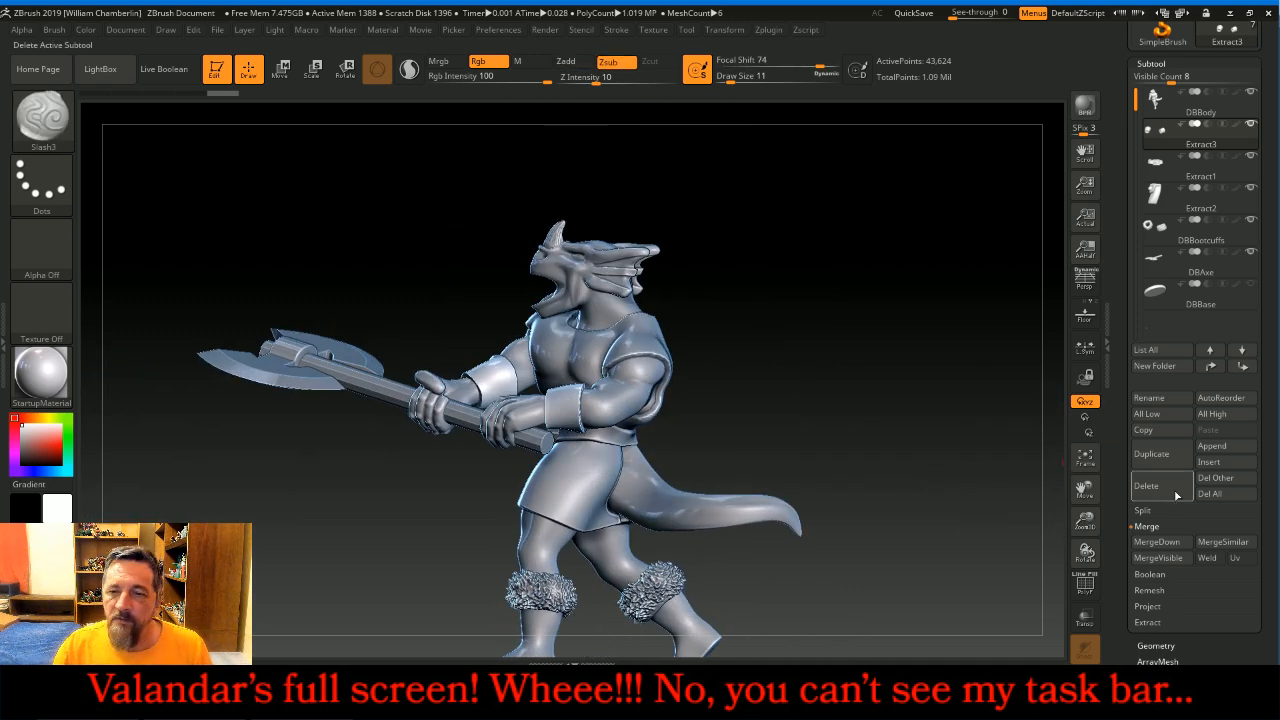
click(1168, 645)
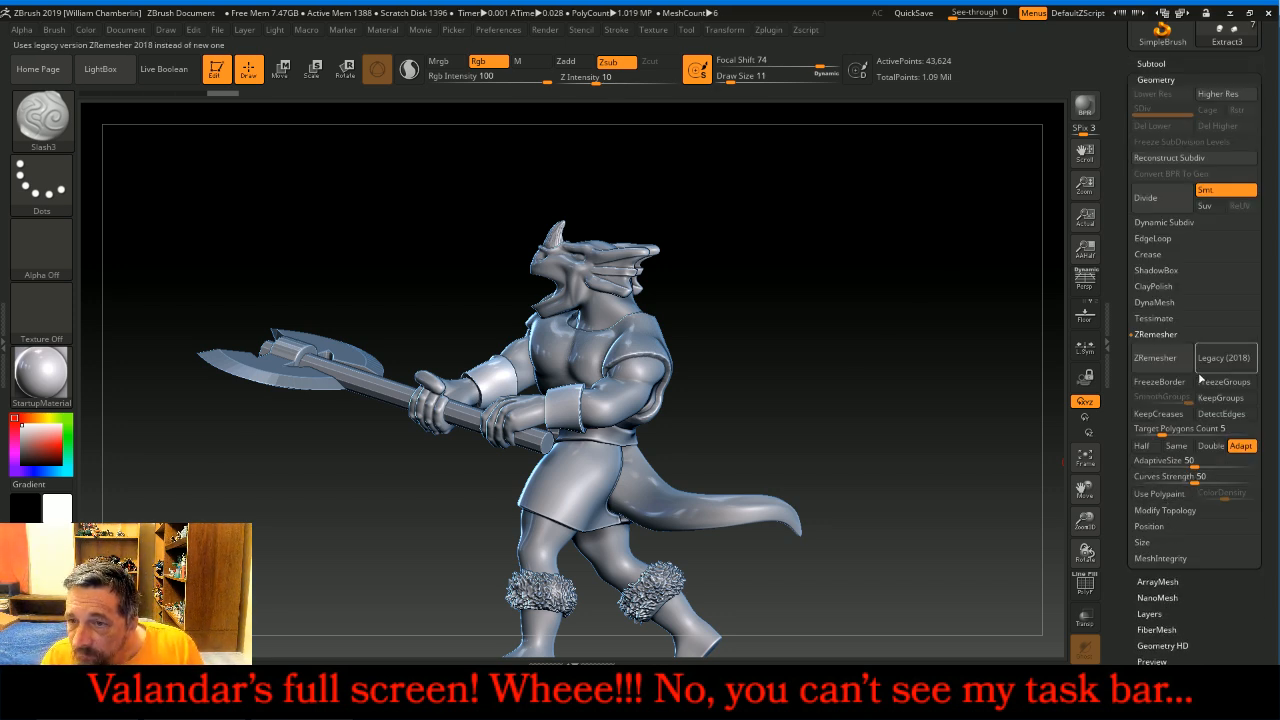
click(1141, 445)
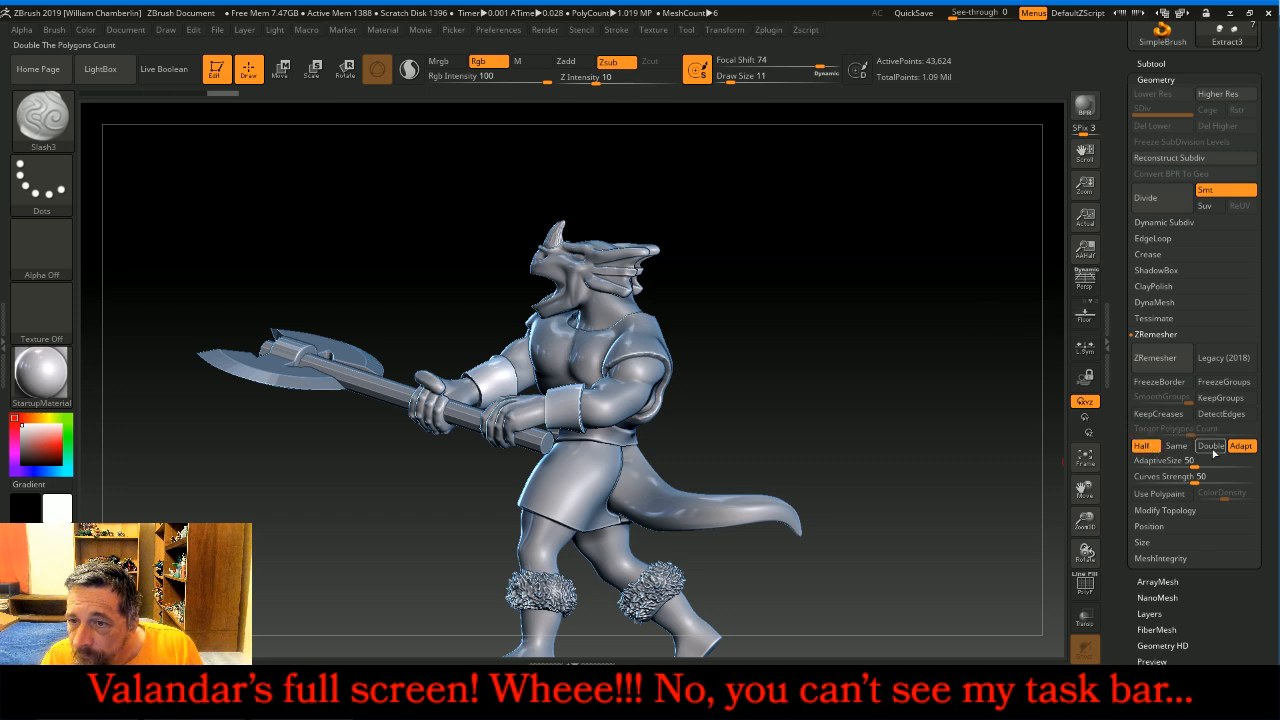
click(1240, 445)
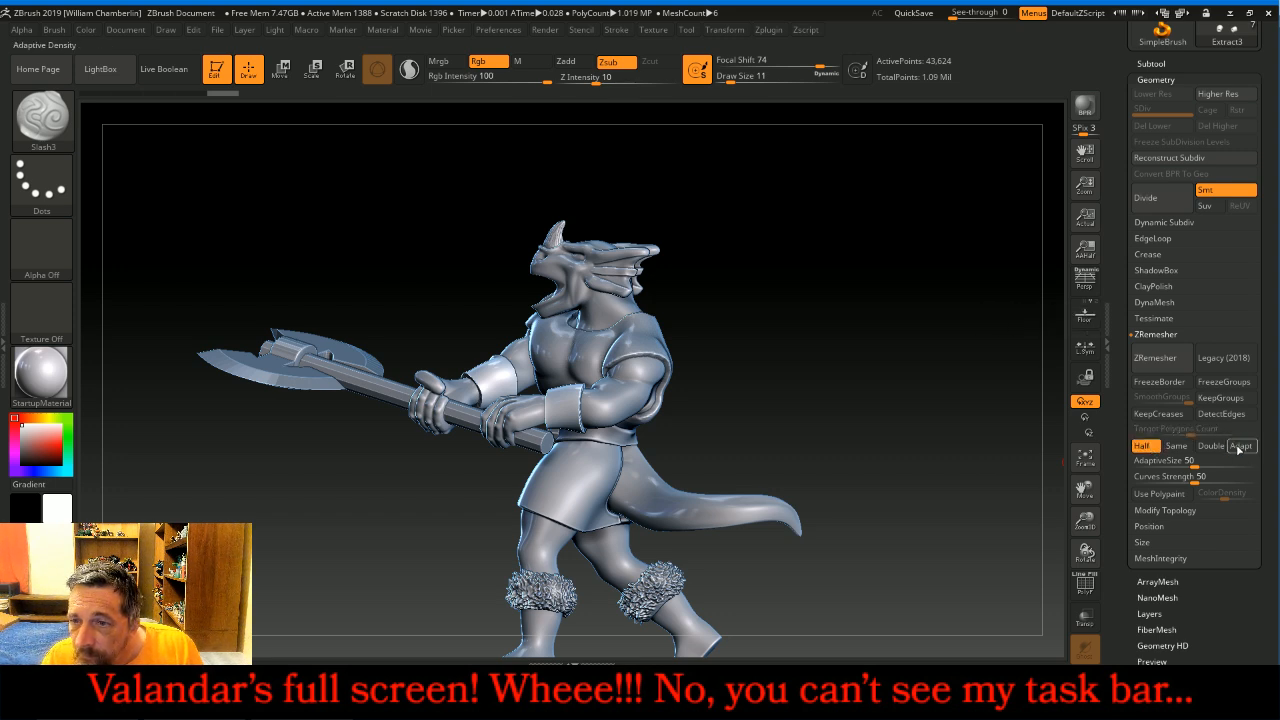
click(1190, 372)
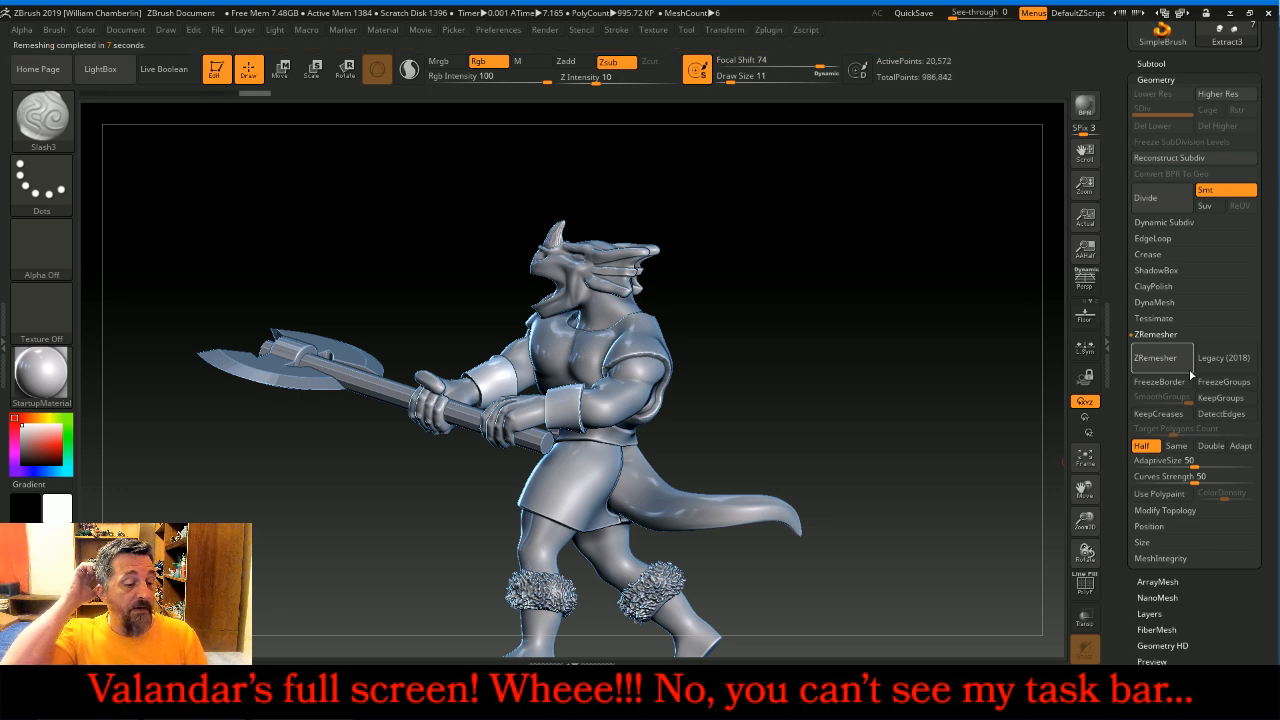
- Undo the bracers' remesh and turn on KeepGroups for ZRemesher
key(ctrl+z)
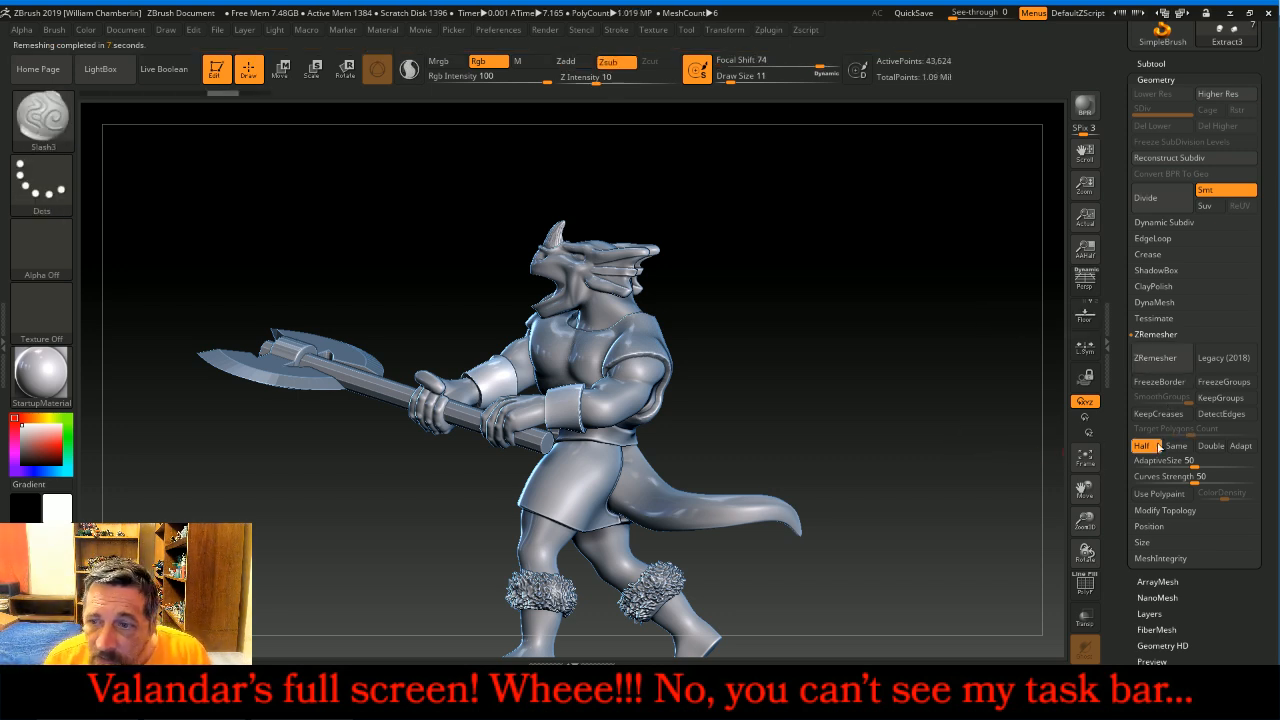
click(1222, 398)
- Check the polygroups of both bracers up close by isolating and hiding them, with everything shown again at the end
drag(930, 468, 949, 474)
drag(1083, 521, 1082, 617)
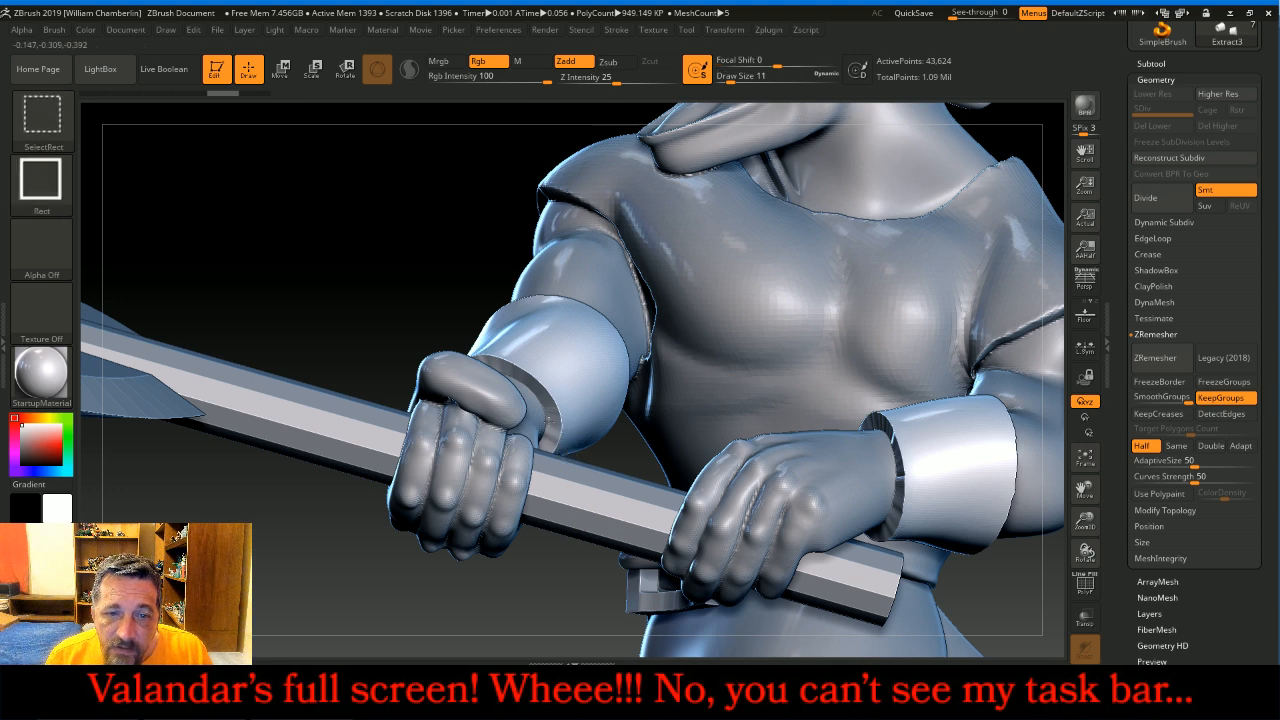
ctrl+alt+shift+click(549, 422)
ctrl+shift+click(338, 259)
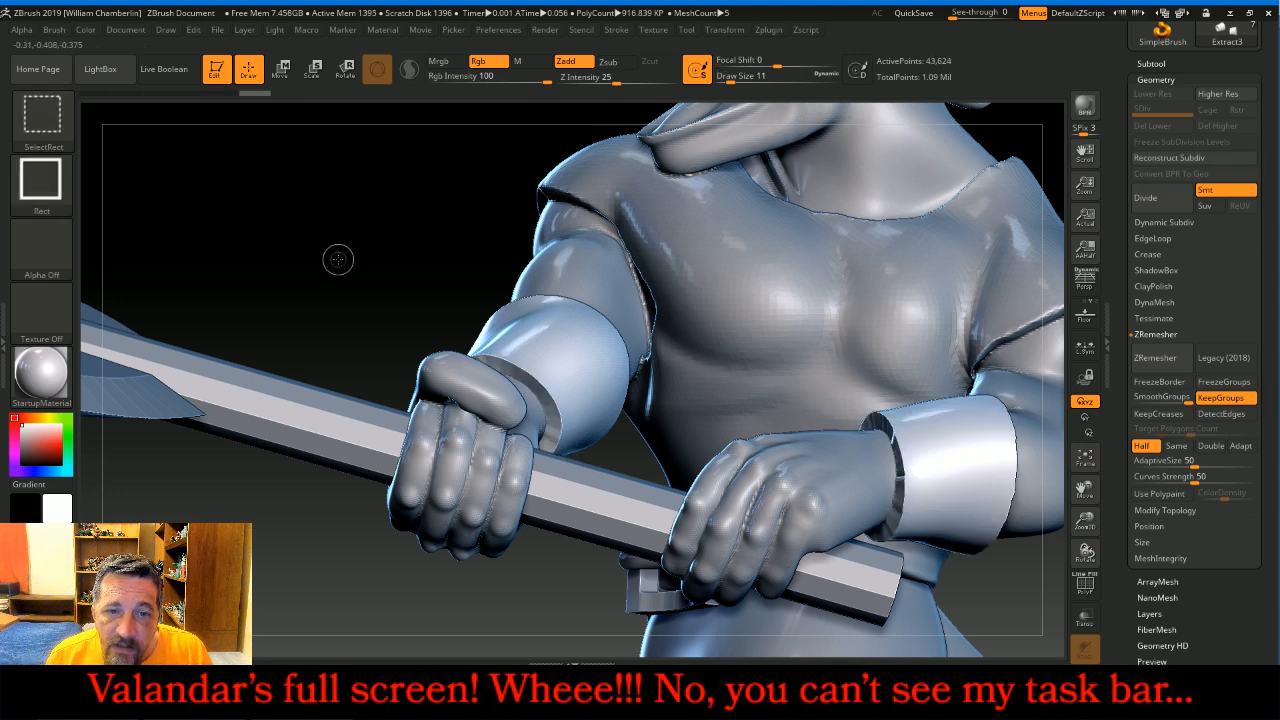
ctrl+shift+click(934, 449)
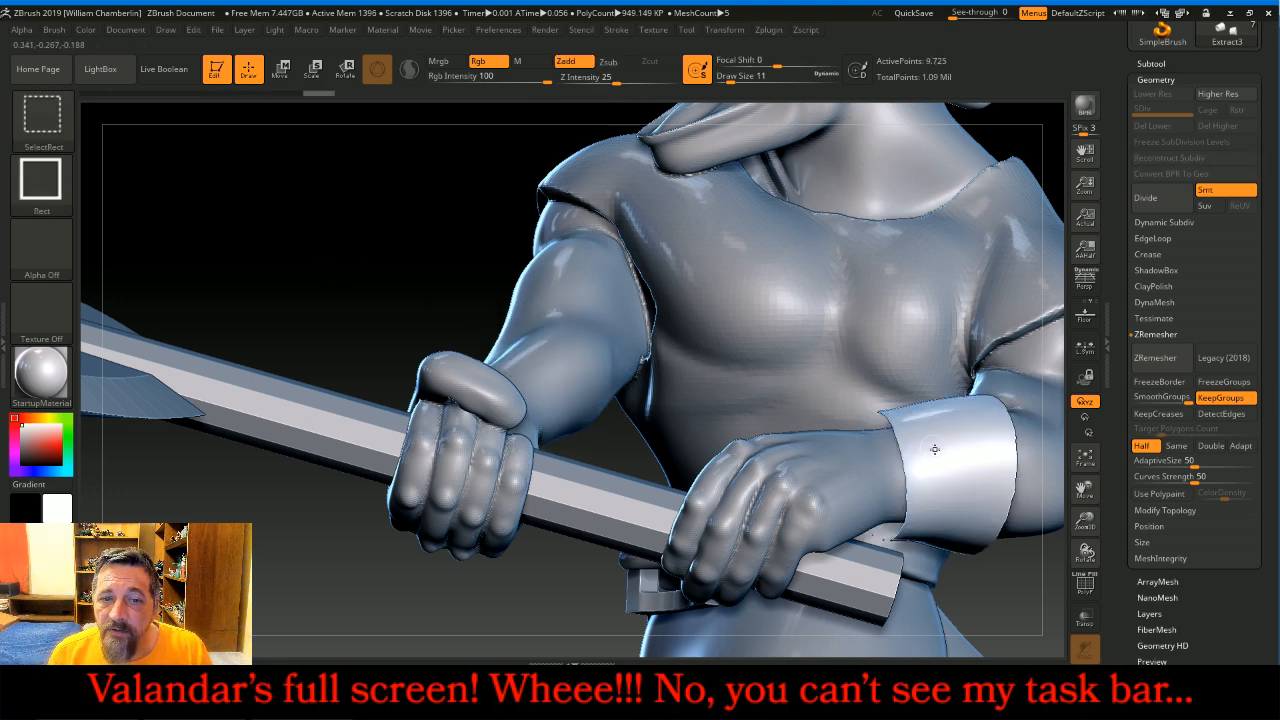
ctrl+shift+click(934, 449)
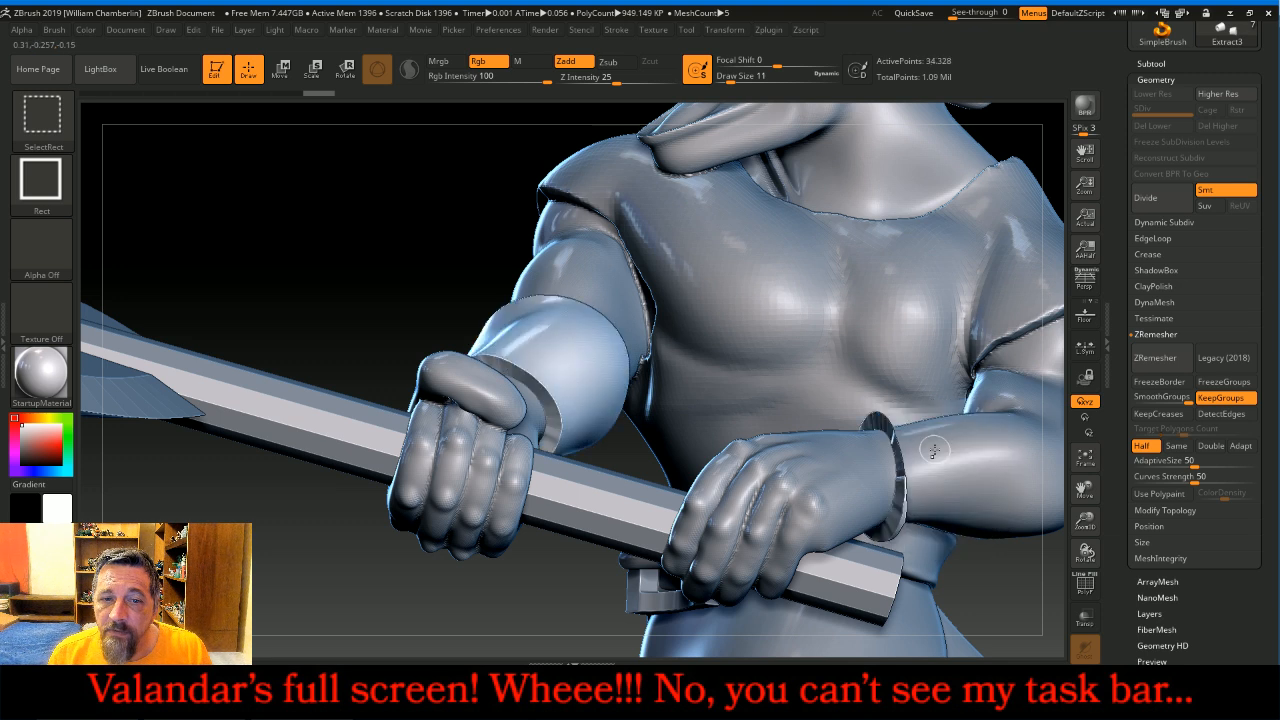
ctrl+shift+click(377, 220)
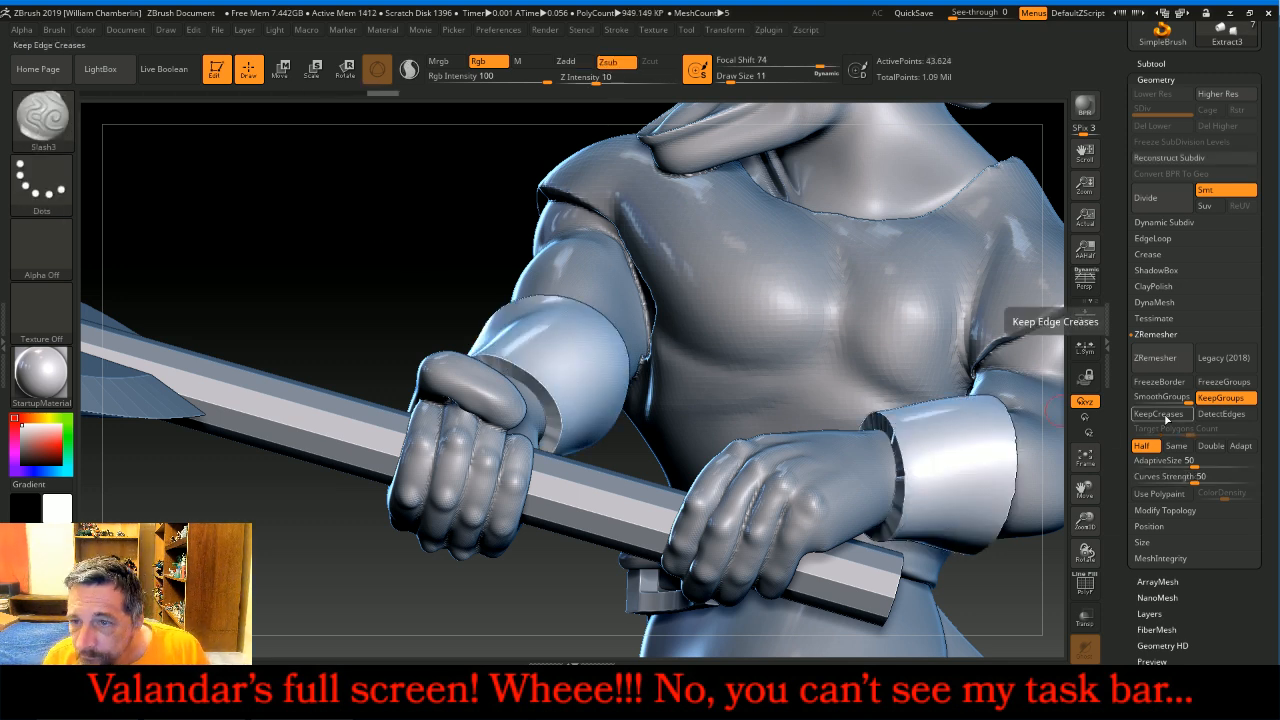
- ZRemesh the bracers at half the polygon count with KeepGroups on, and inspect the resulting surface
click(1157, 358)
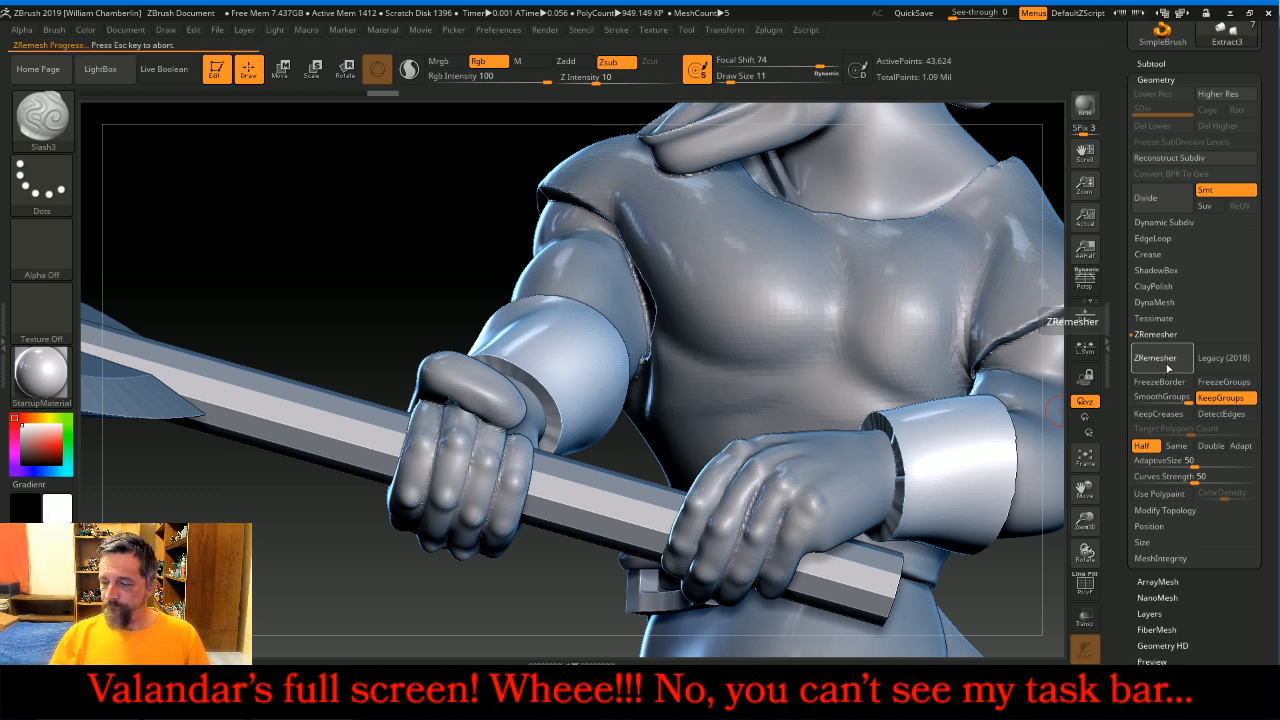
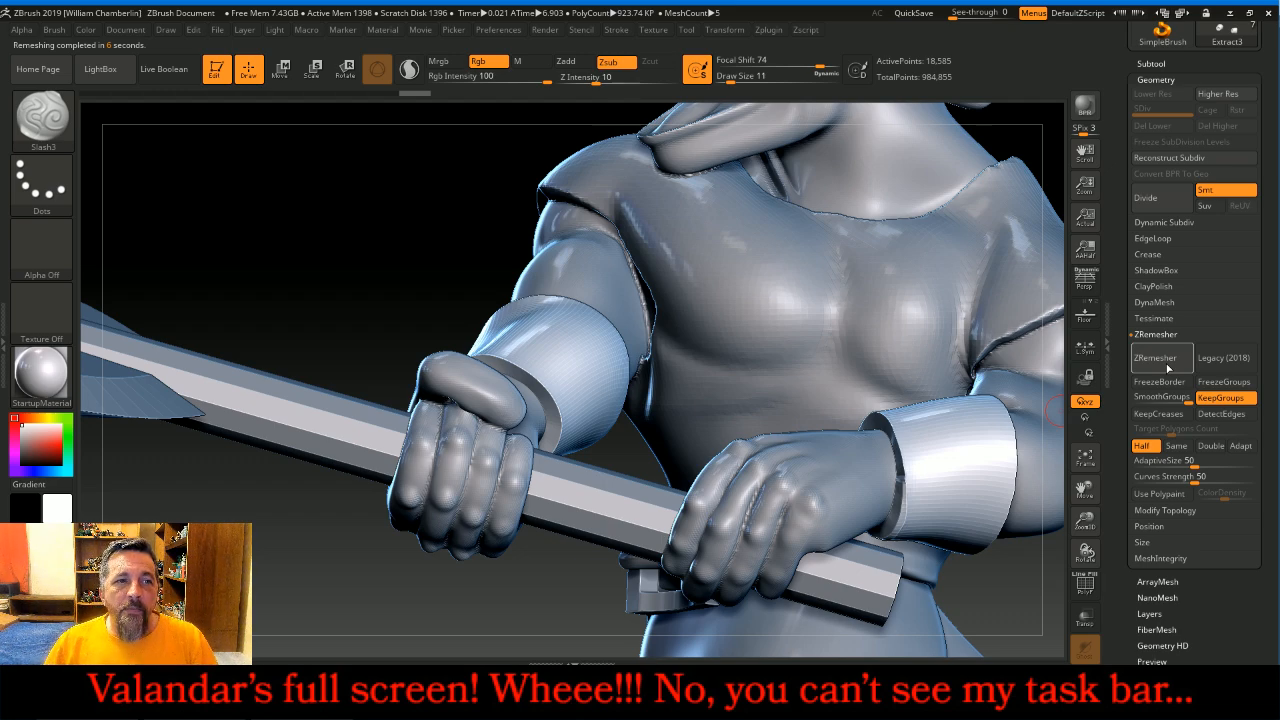
drag(359, 269, 372, 290)
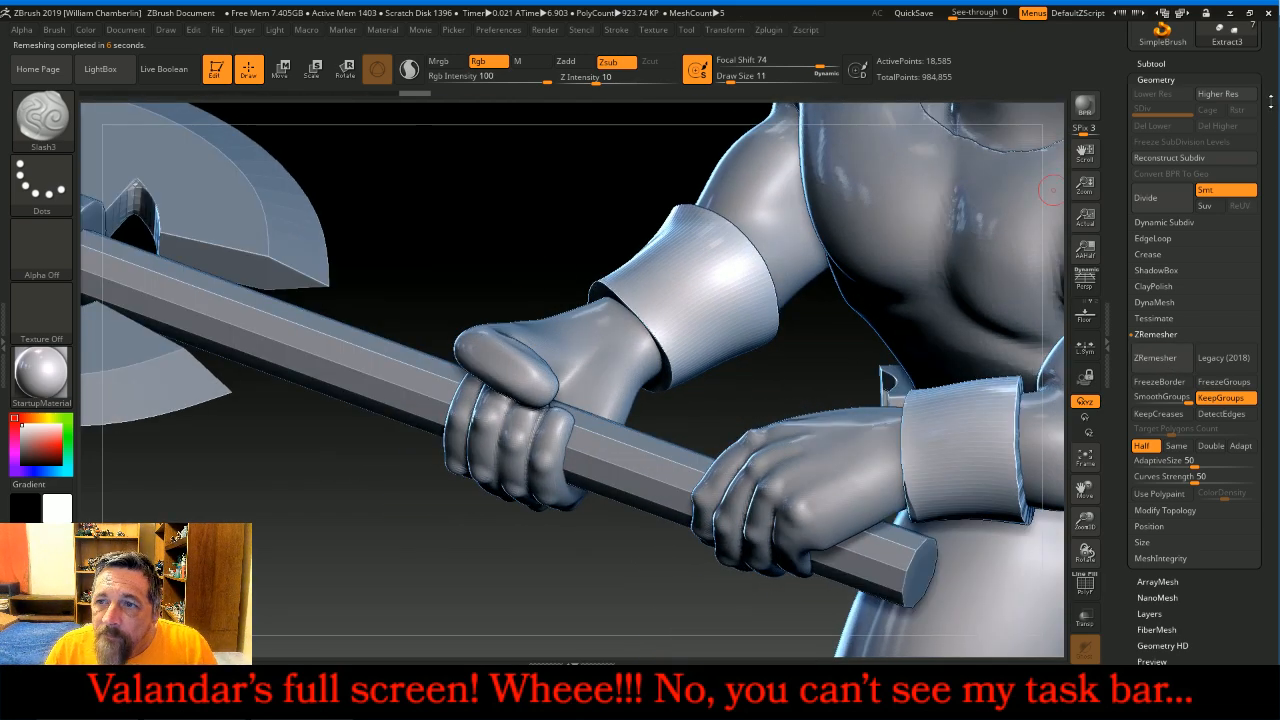
drag(1270, 100, 1270, 220)
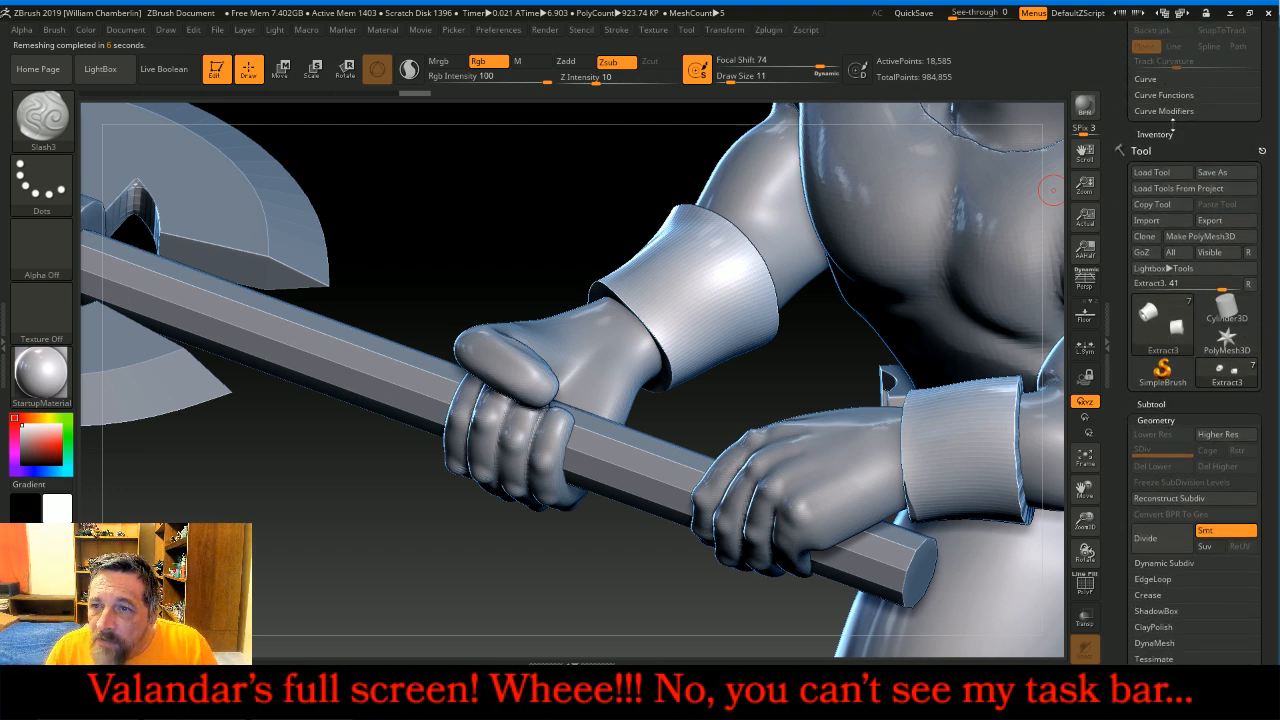
- Frame the remeshed bracers' edges with curves and choose the CurveTube brush
click(1165, 95)
click(1157, 84)
drag(580, 142, 594, 128)
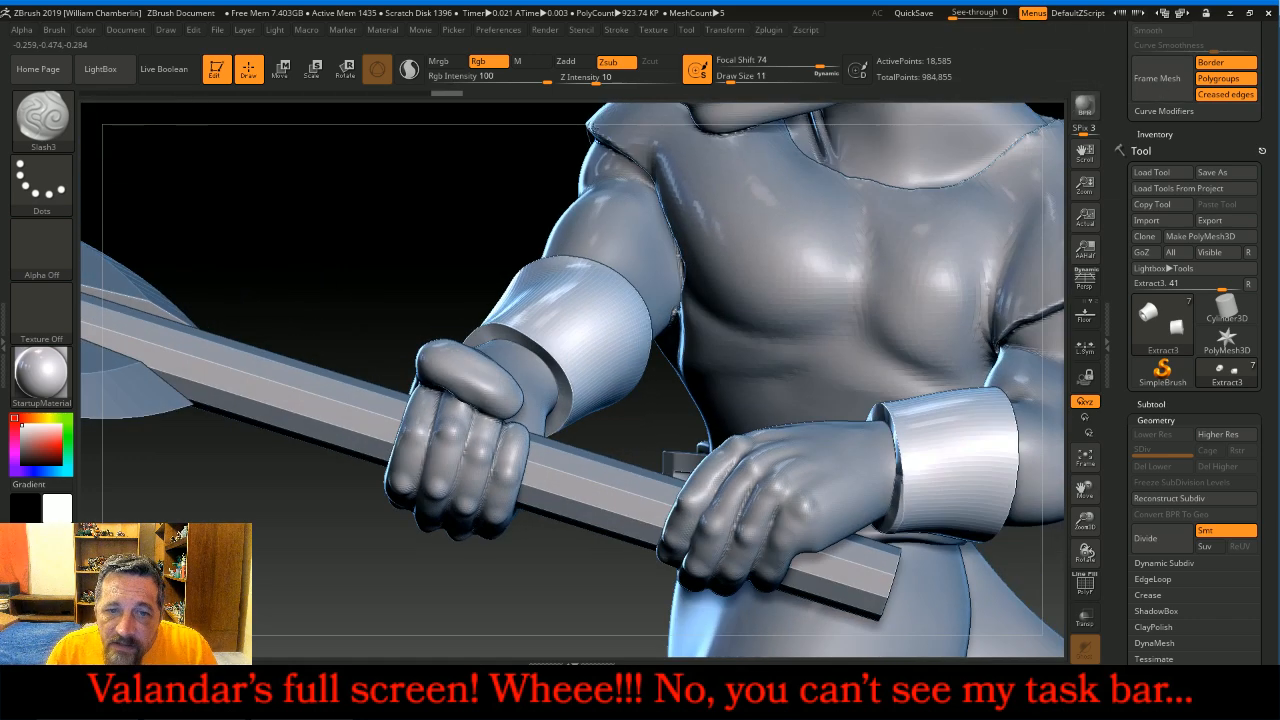
drag(1083, 521, 1085, 590)
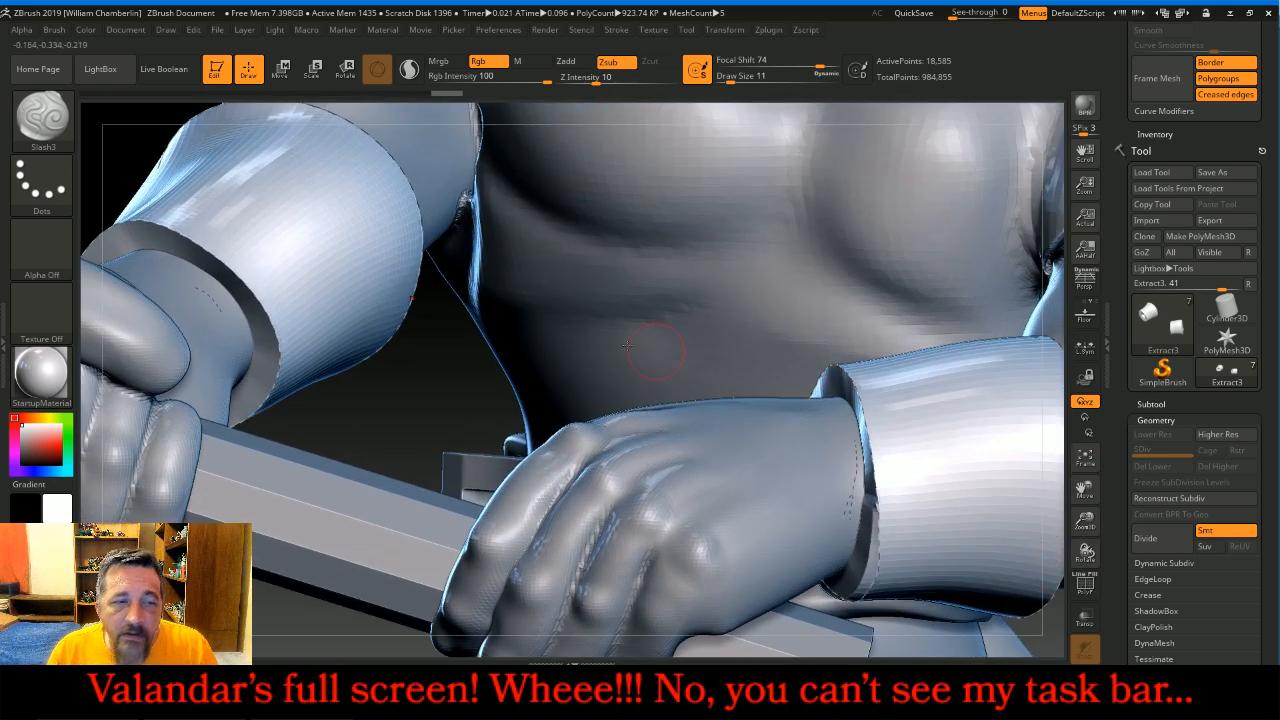
click(42, 115)
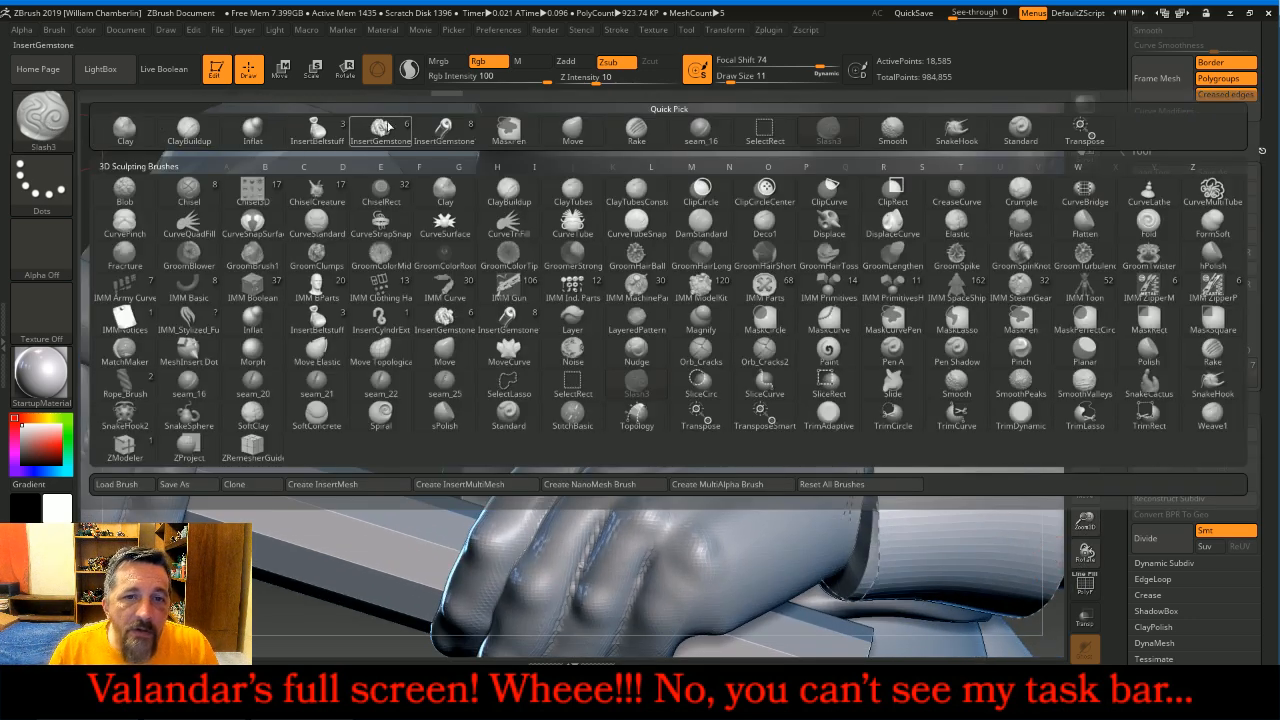
click(572, 222)
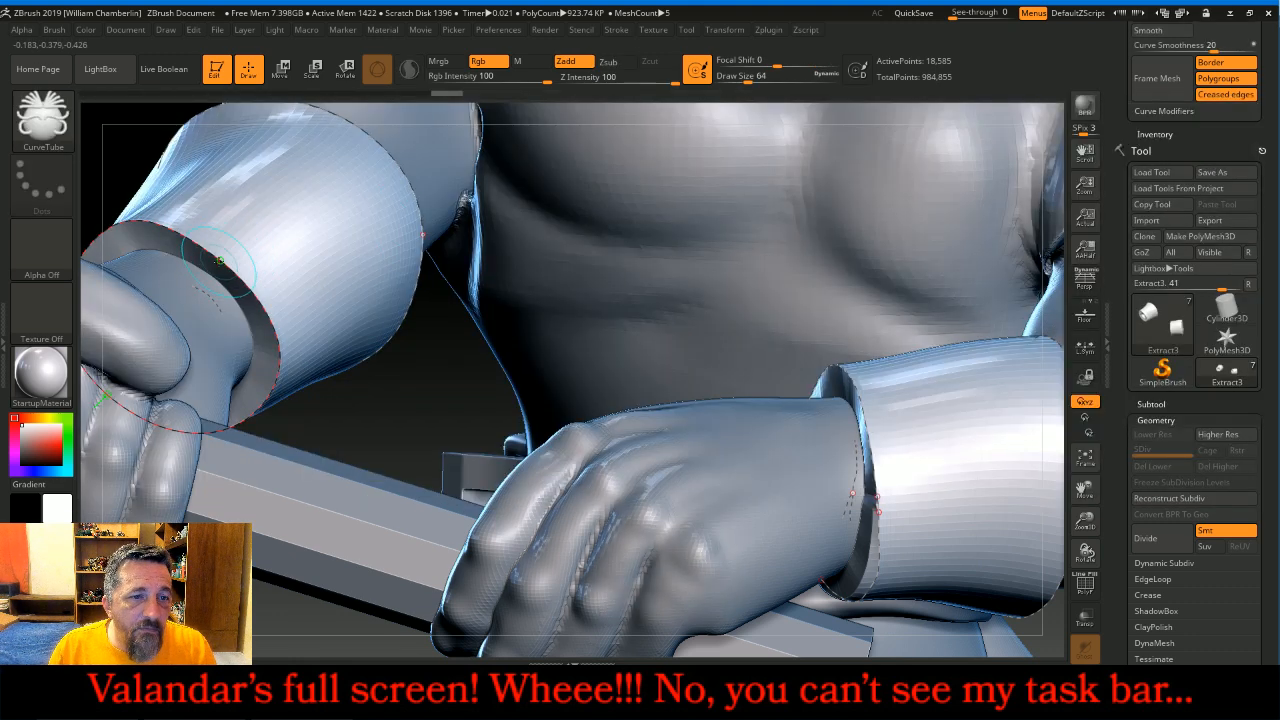
- Turn the wrist and elbow edge curves of the right forearm's bracer into tube rings, splitting each into its own subtool
click(218, 260)
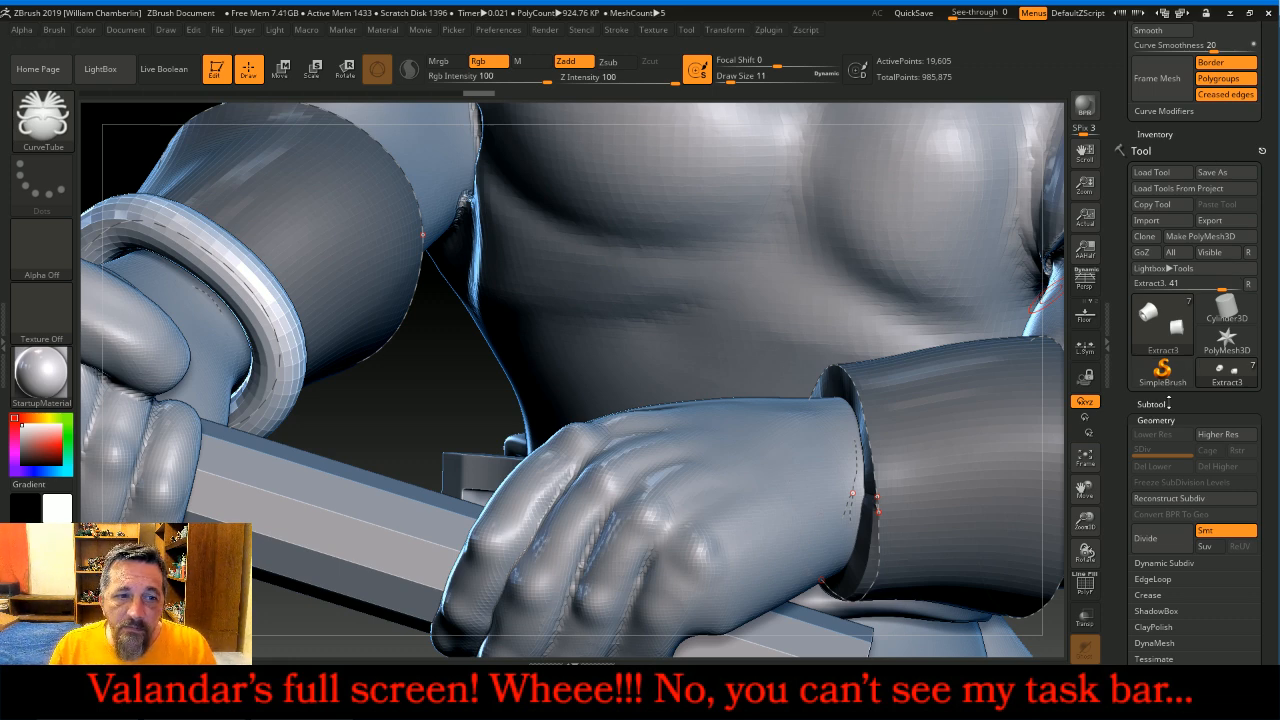
click(1250, 402)
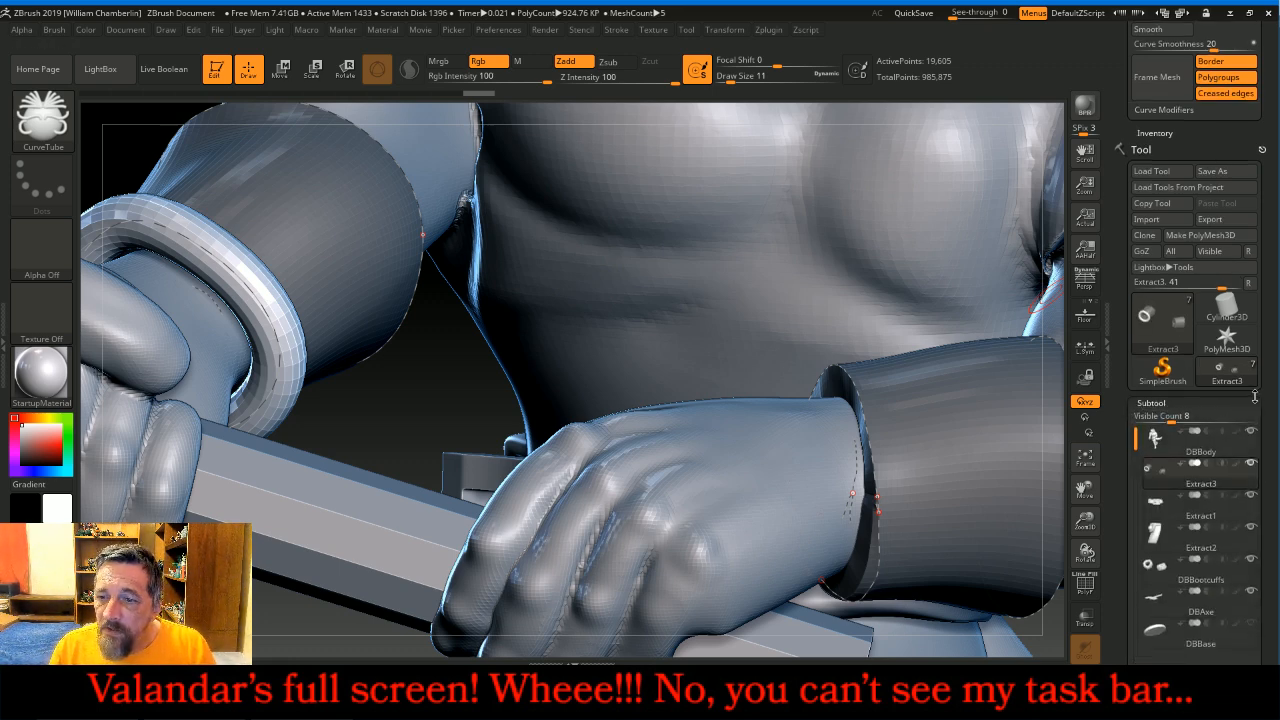
click(1168, 517)
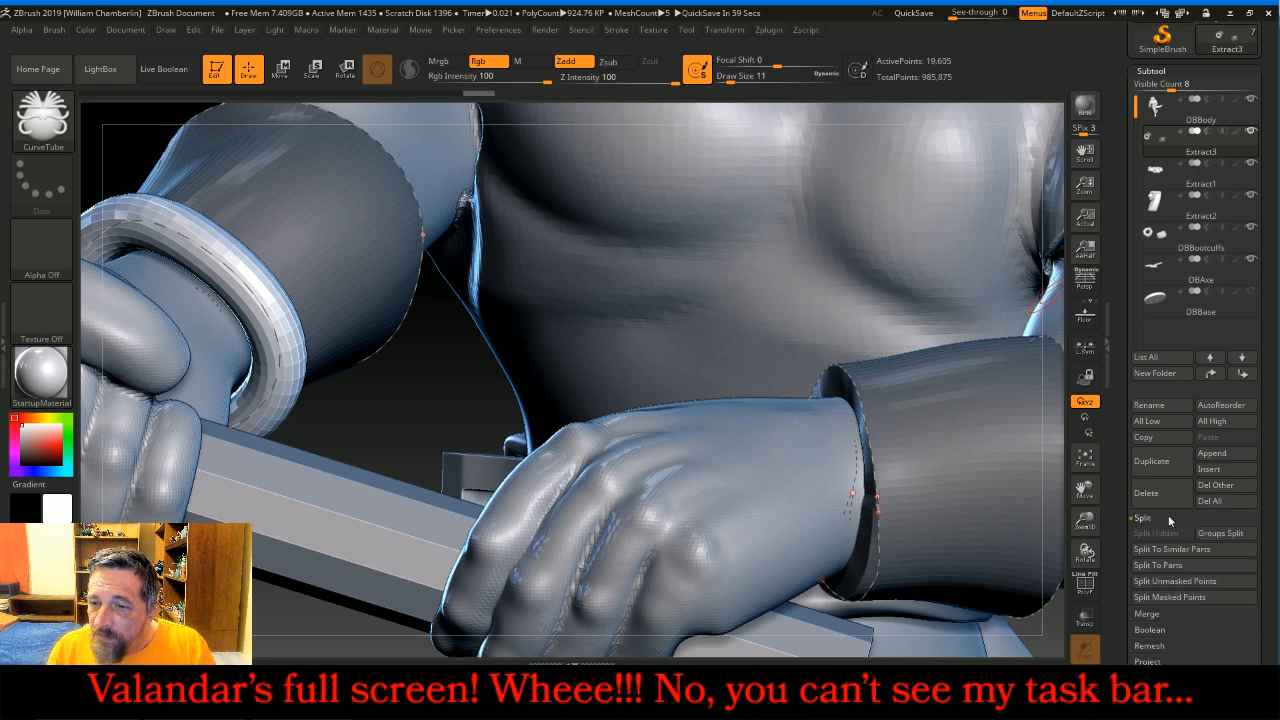
click(1175, 565)
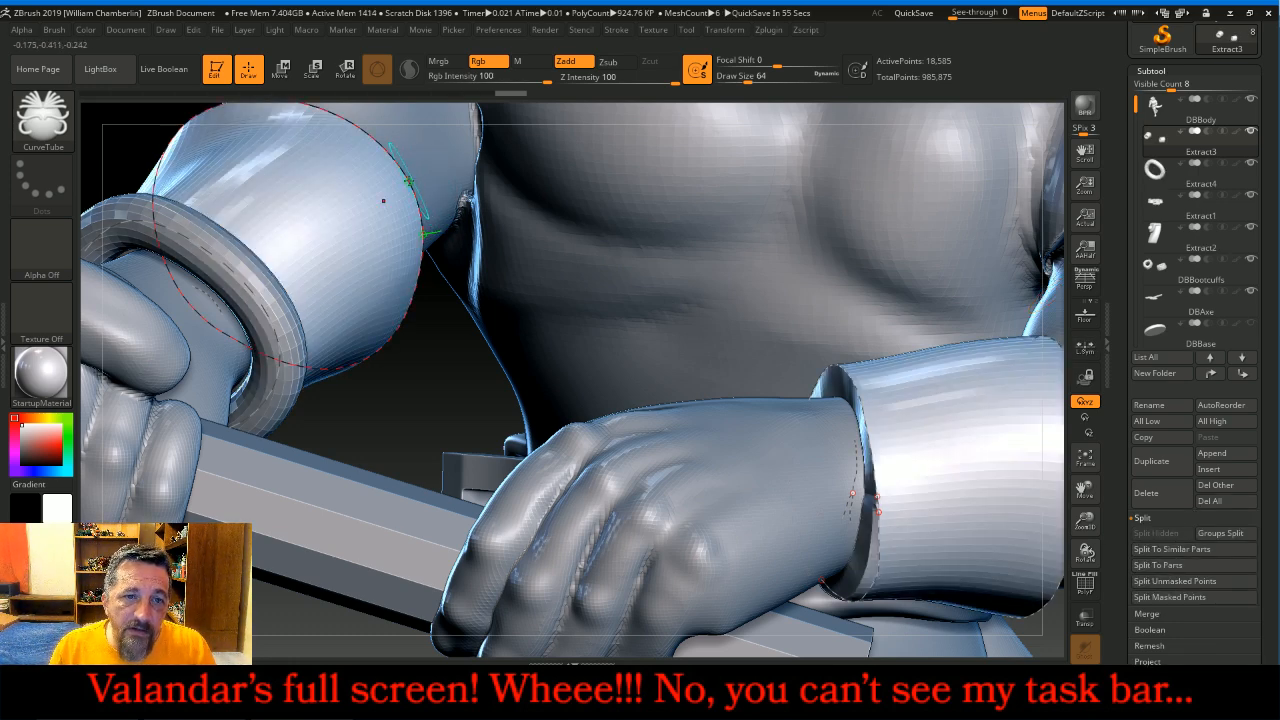
click(1180, 581)
- Create a tube ring along the elbow edge of the left forearm's bracer and split it into its own subtool
drag(1085, 488, 1011, 488)
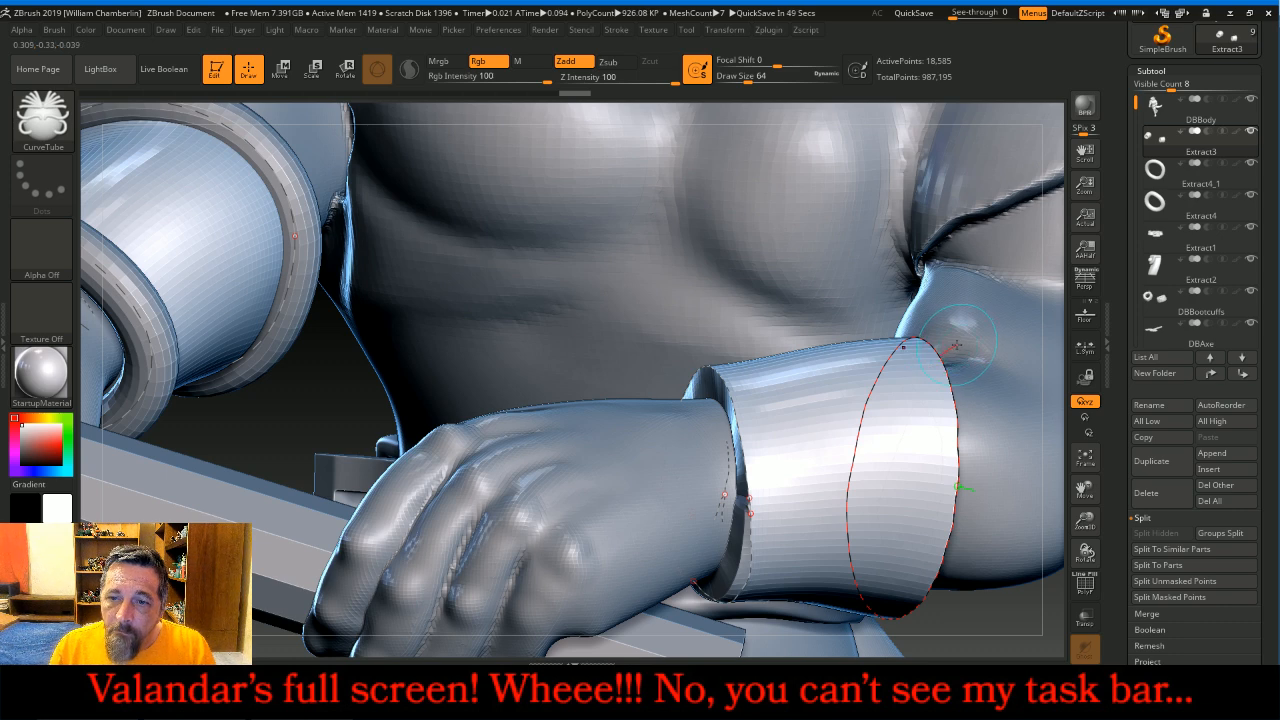
click(940, 352)
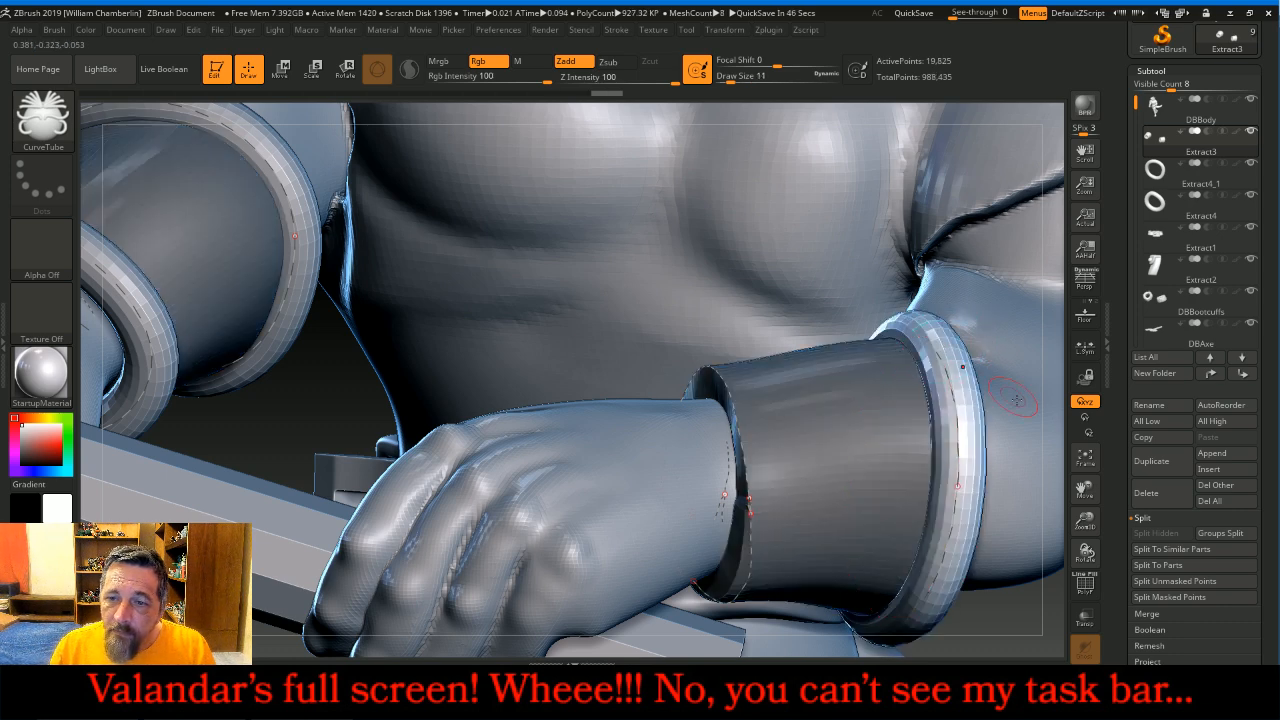
click(1184, 571)
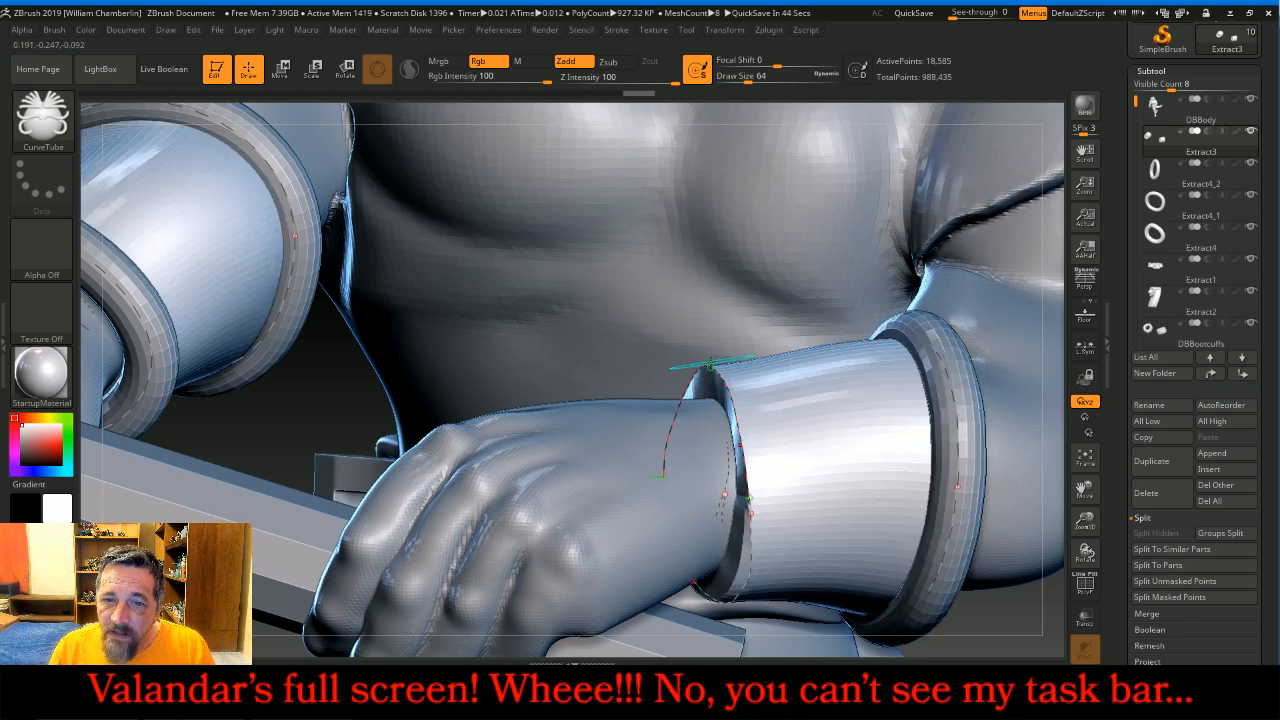
- Try a tube along the left bracer's wrist edge, undo it, and clear the framing curves from the bracers
click(711, 367)
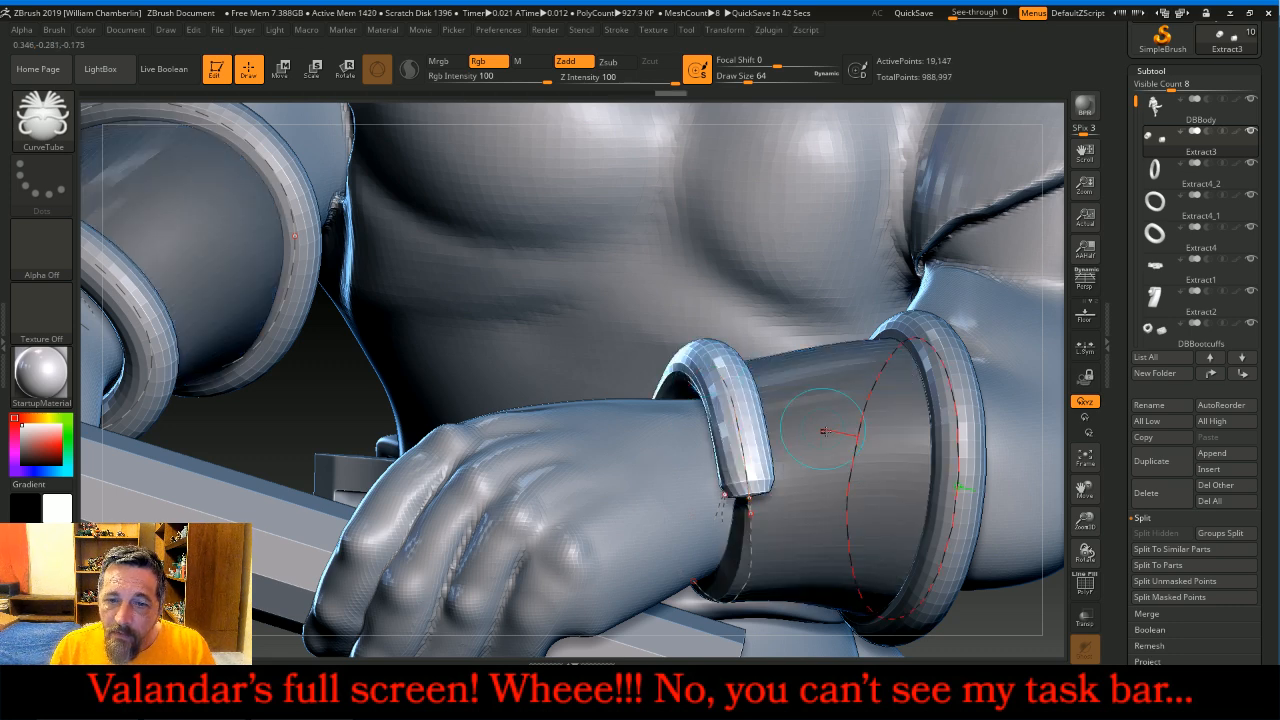
key(ctrl+z)
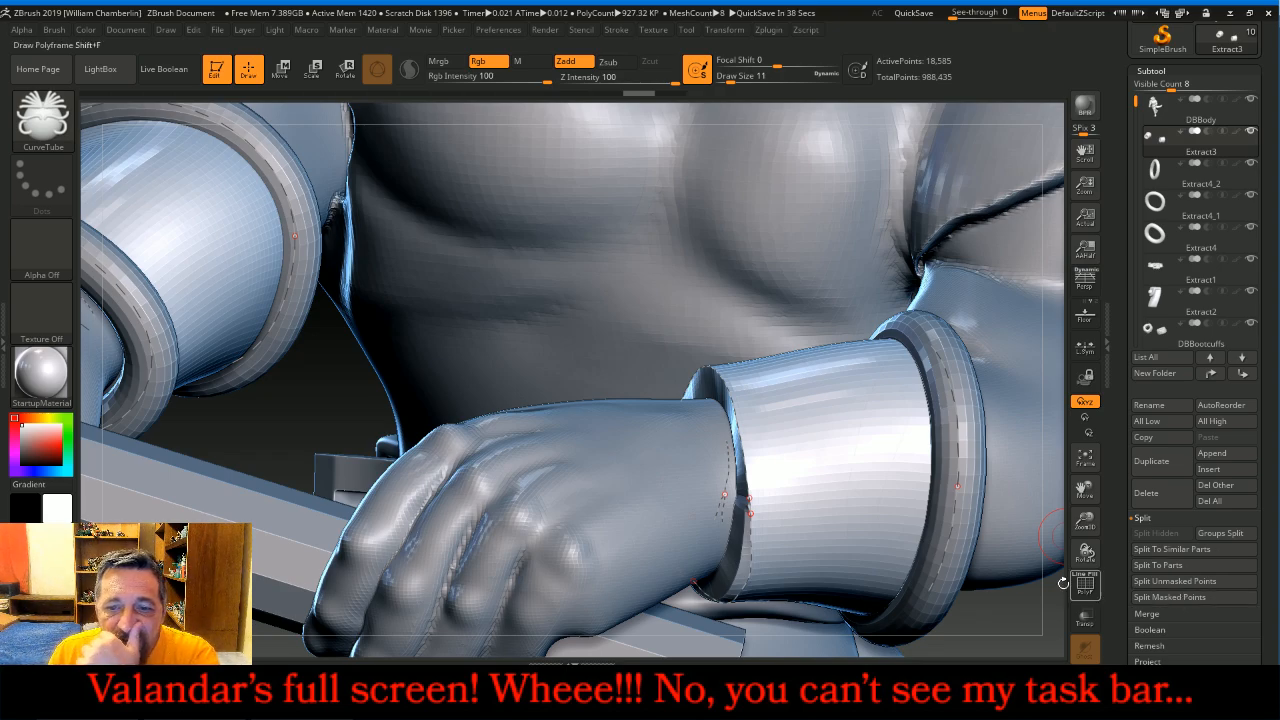
drag(301, 393, 290, 355)
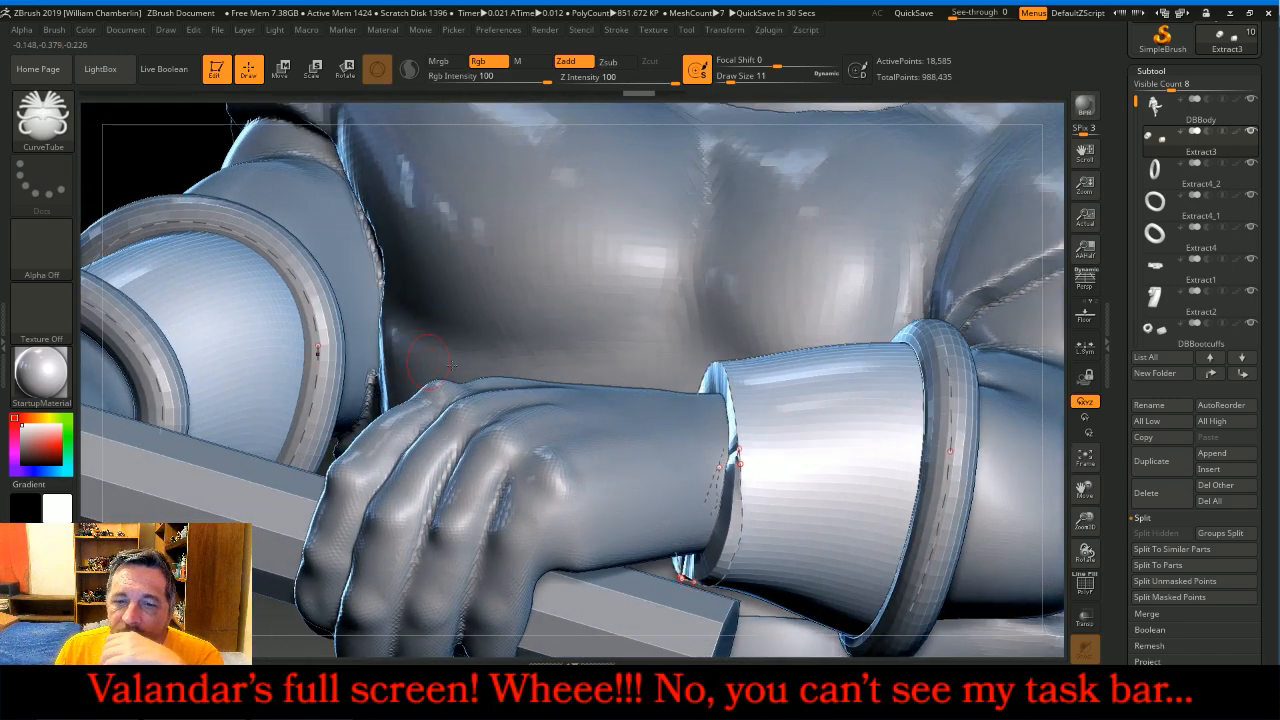
drag(1266, 564, 1266, 447)
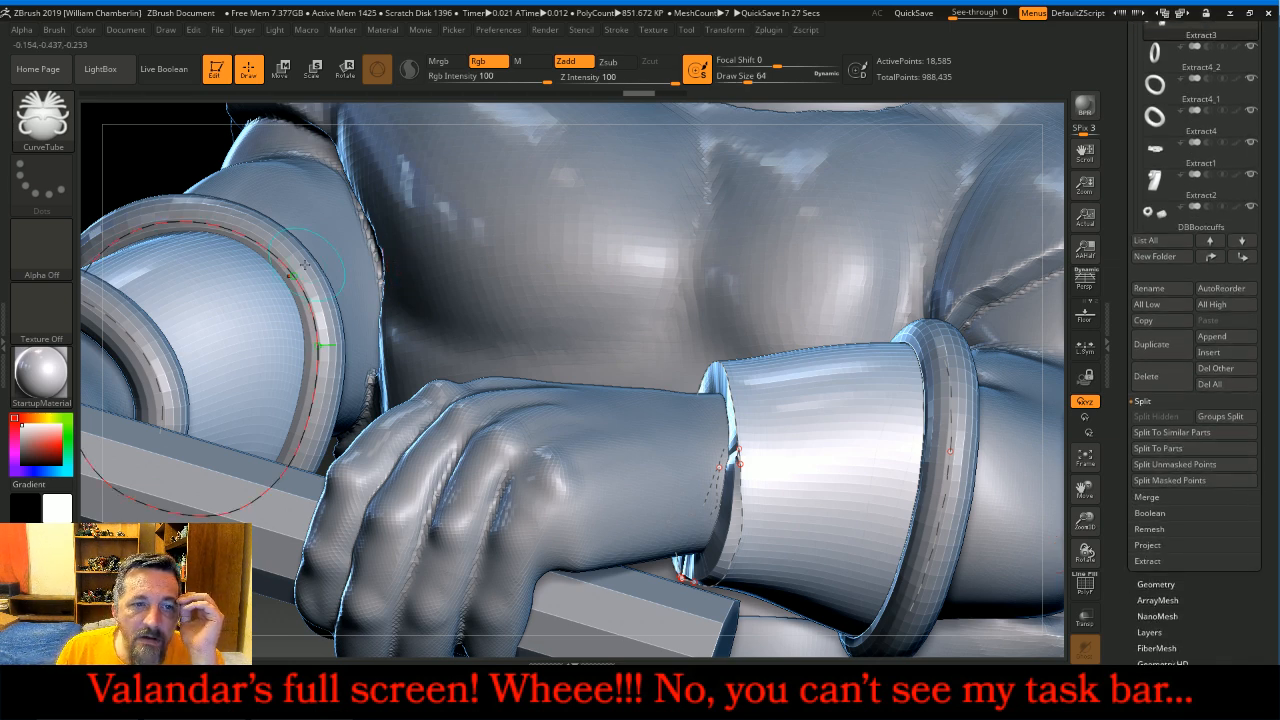
click(208, 344)
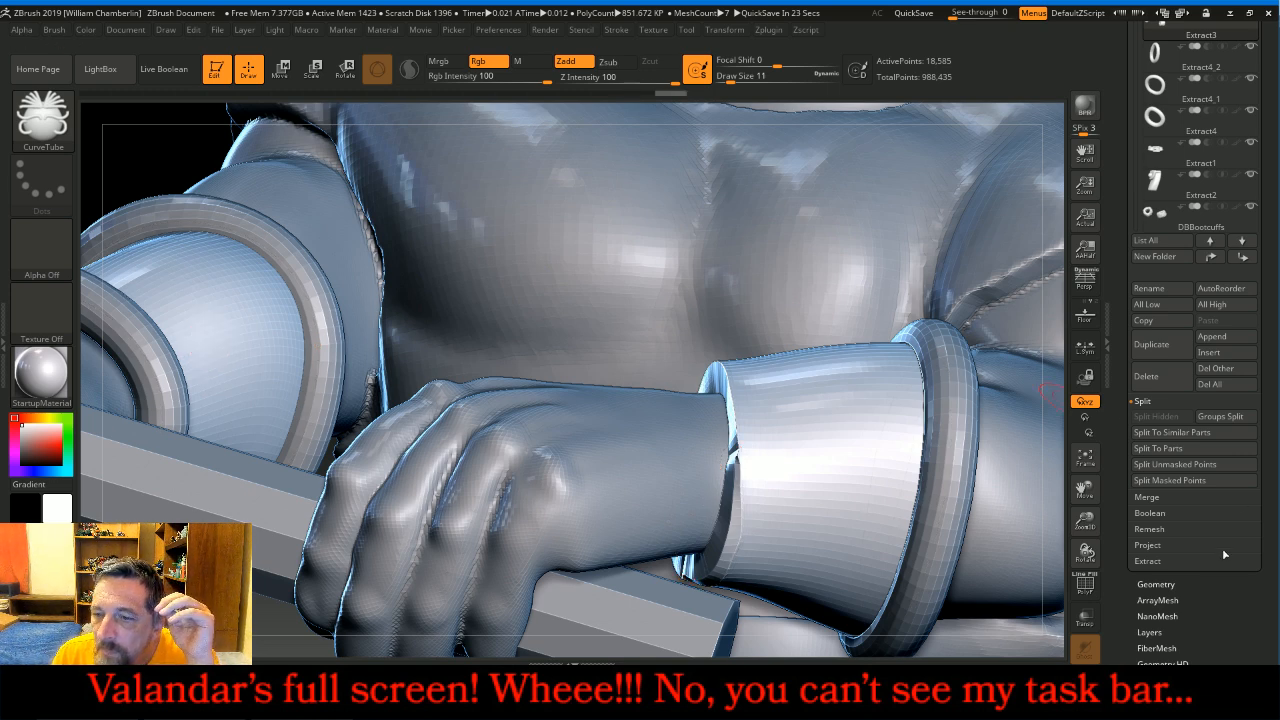
- Turn off KeepGroups and ZRemesh the bracers at half the polygon count
click(1189, 582)
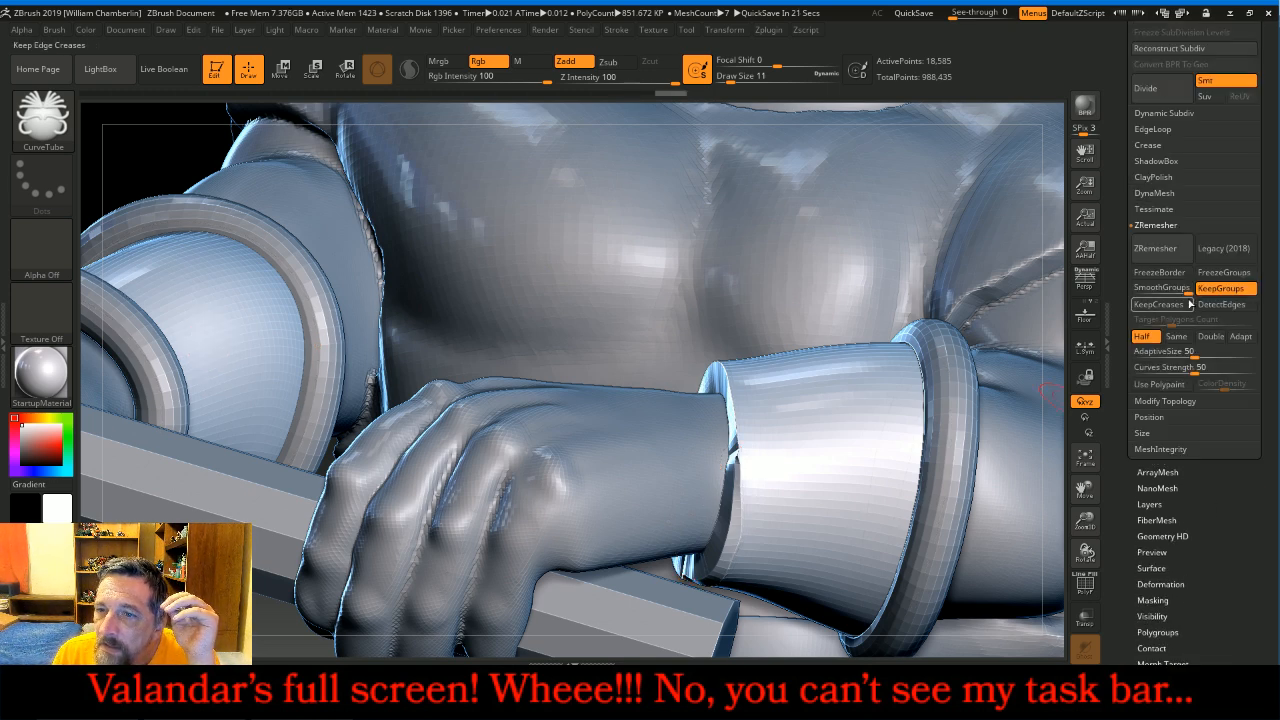
click(1221, 288)
click(1166, 258)
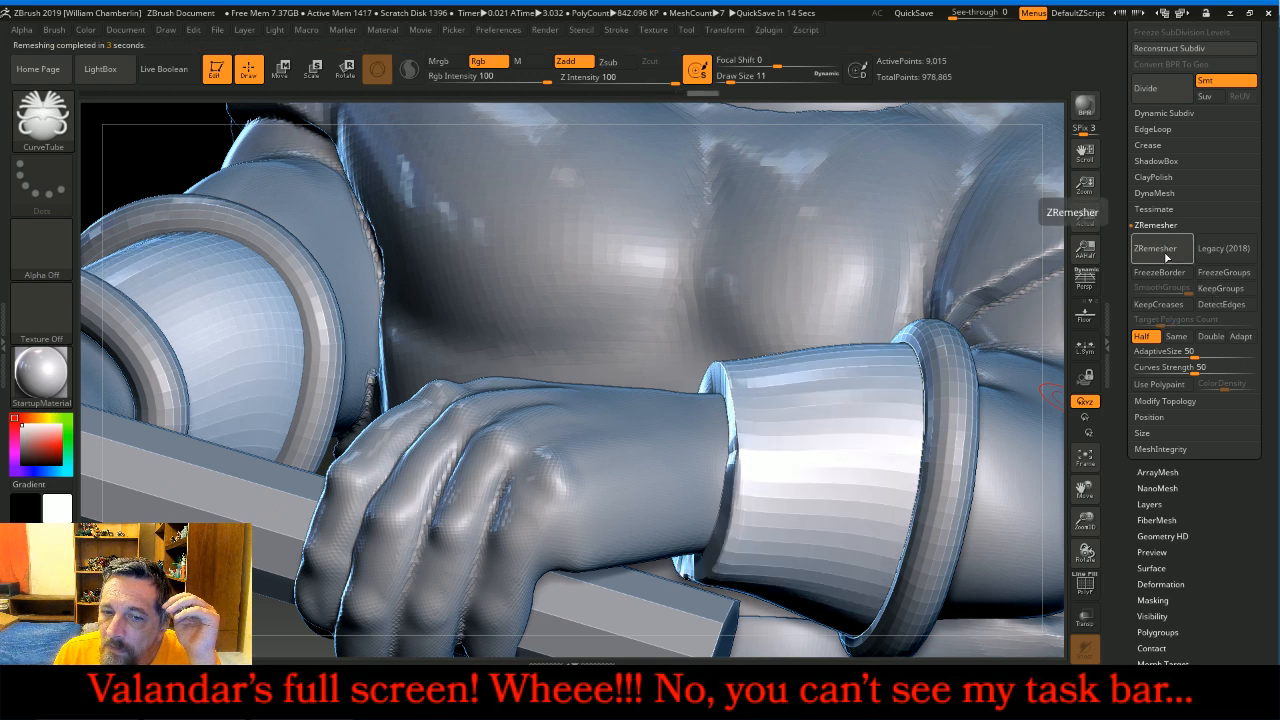
- Try to frame the remeshed bracers with curves, and undo the half-density remesh
click(1210, 194)
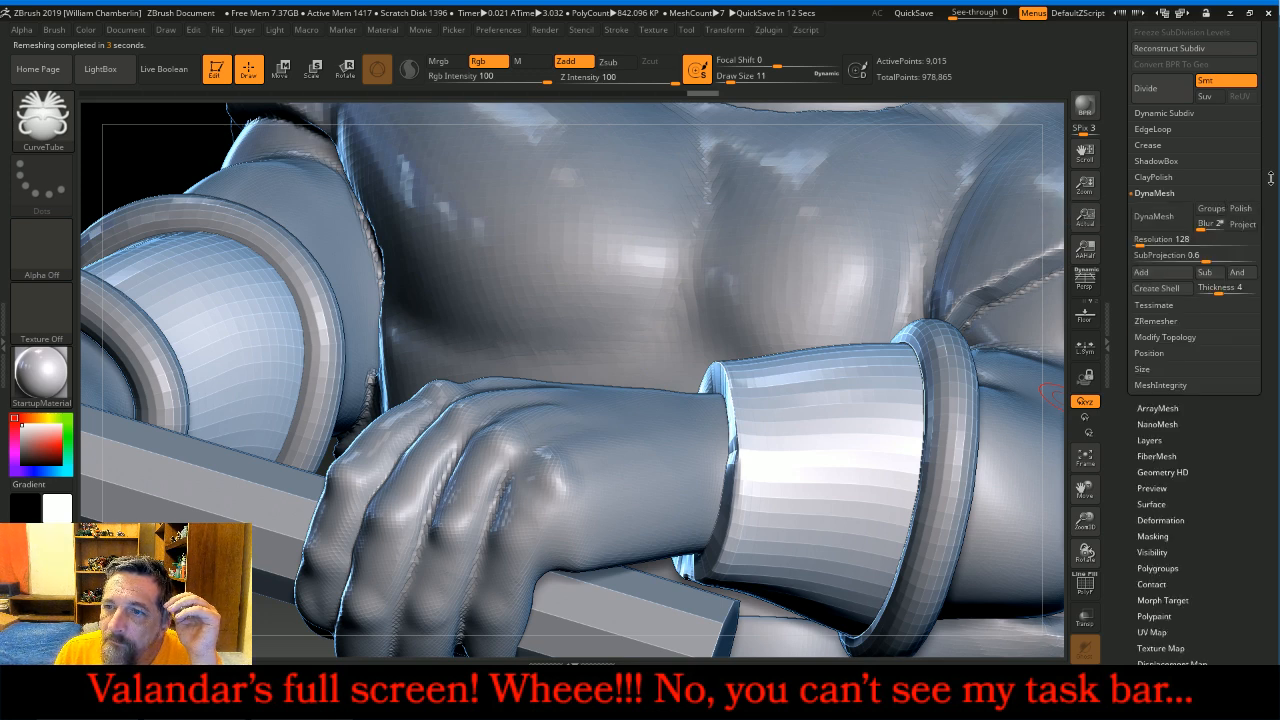
scroll(1264, 220, up, 5)
scroll(1212, 82, up, 3)
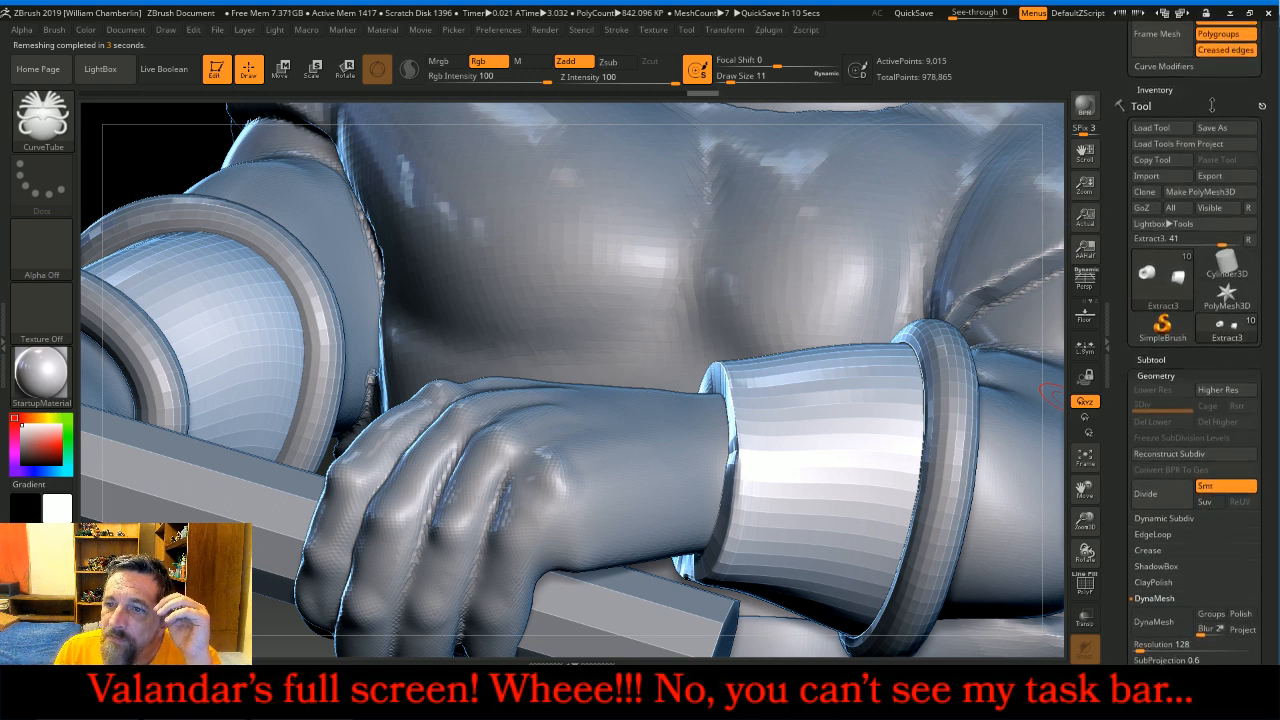
click(1163, 144)
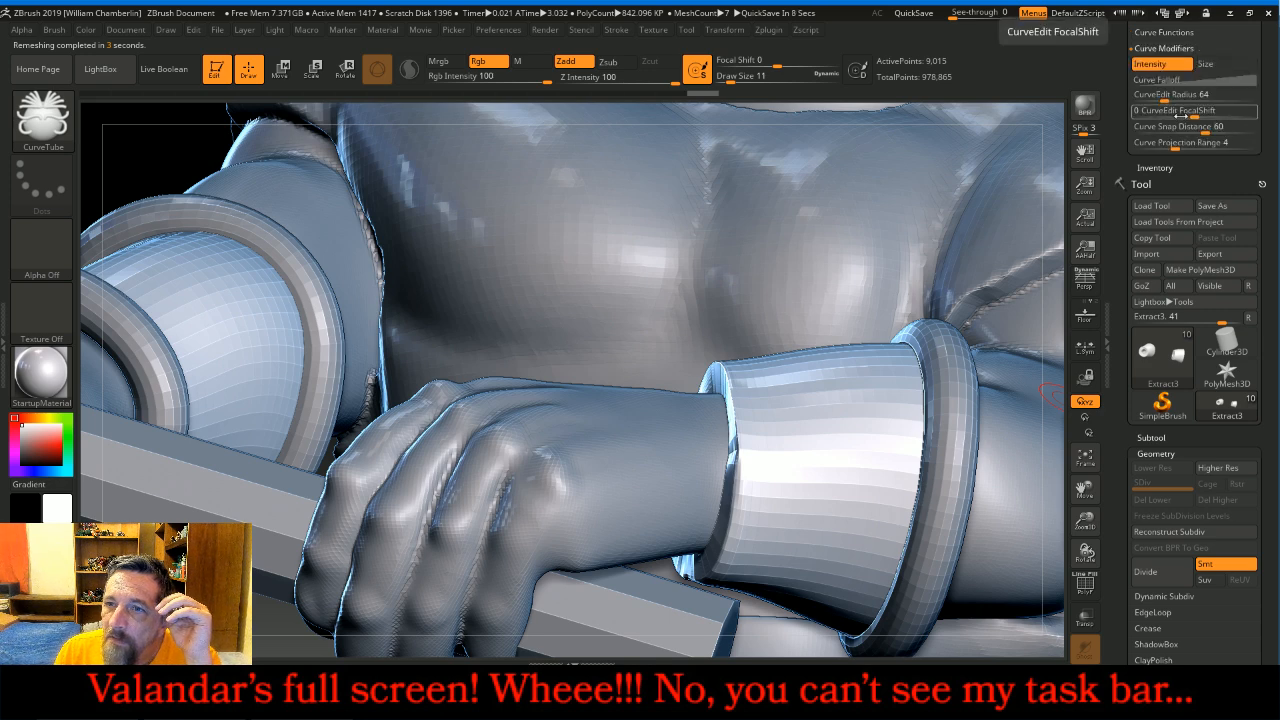
click(1185, 33)
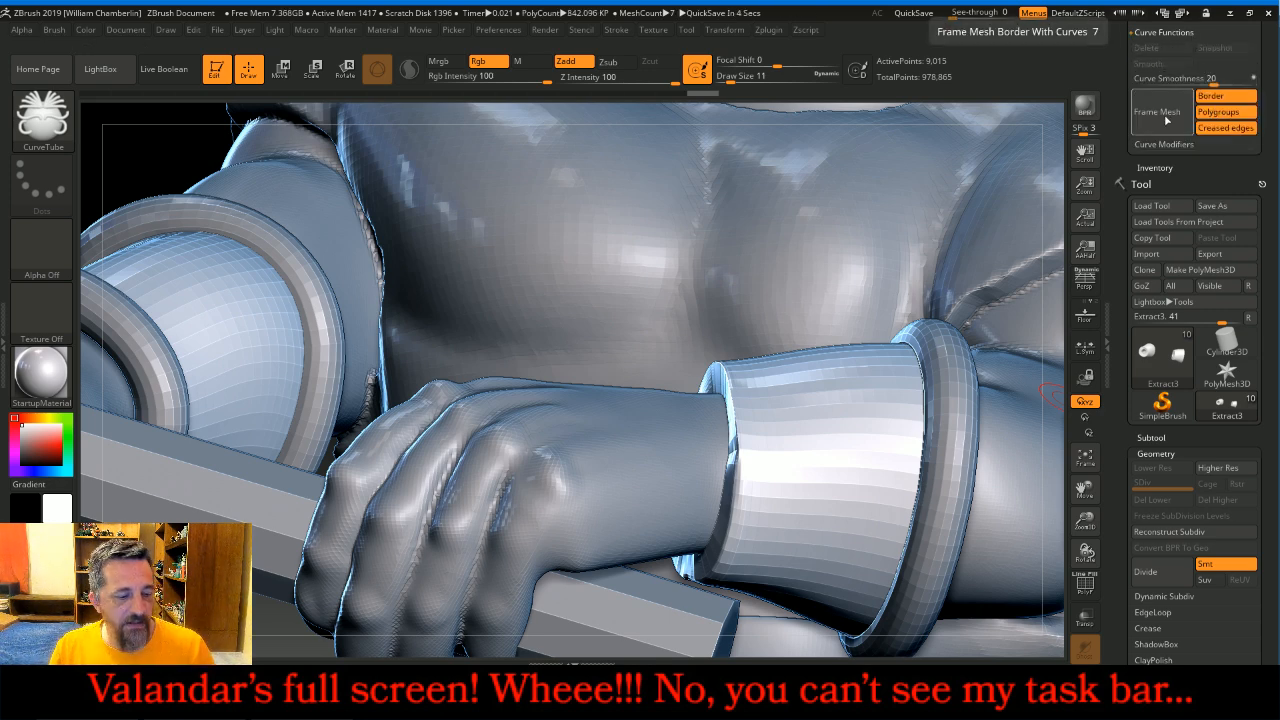
click(1164, 114)
drag(1269, 640, 1268, 380)
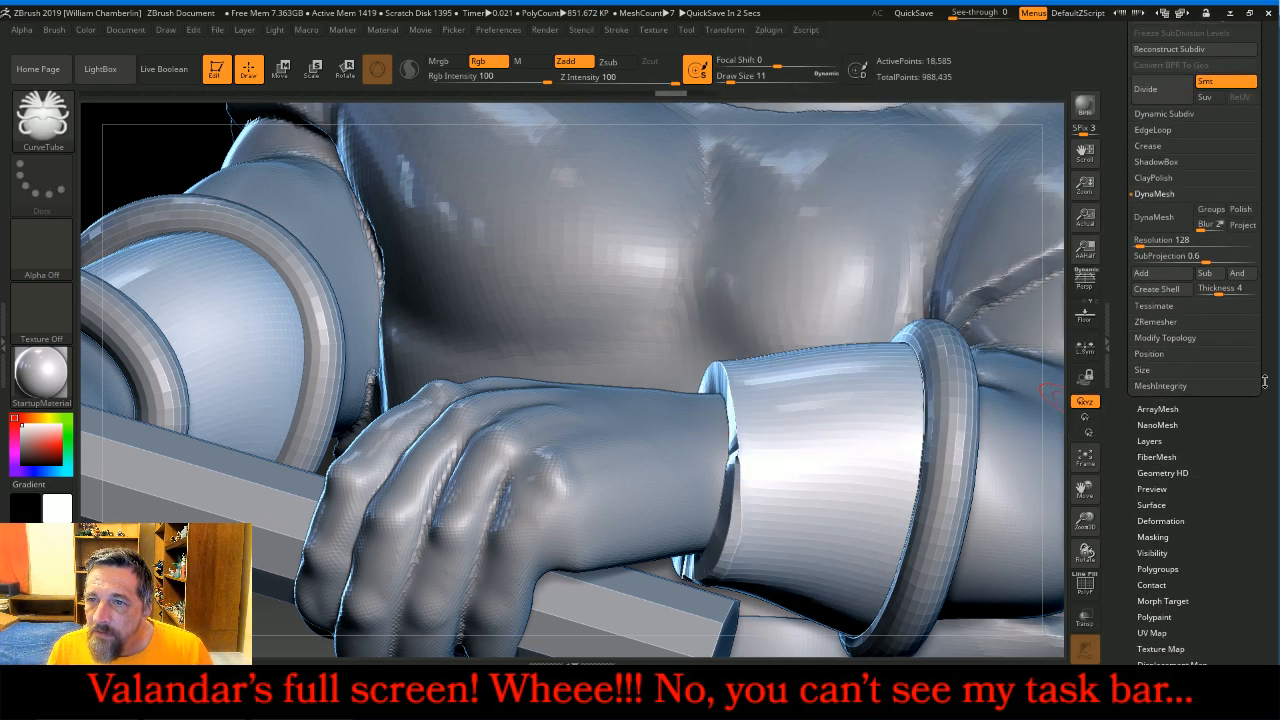
- Try DynaMesh on the bracers at resolution 256, and undo it
click(1185, 195)
click(1167, 195)
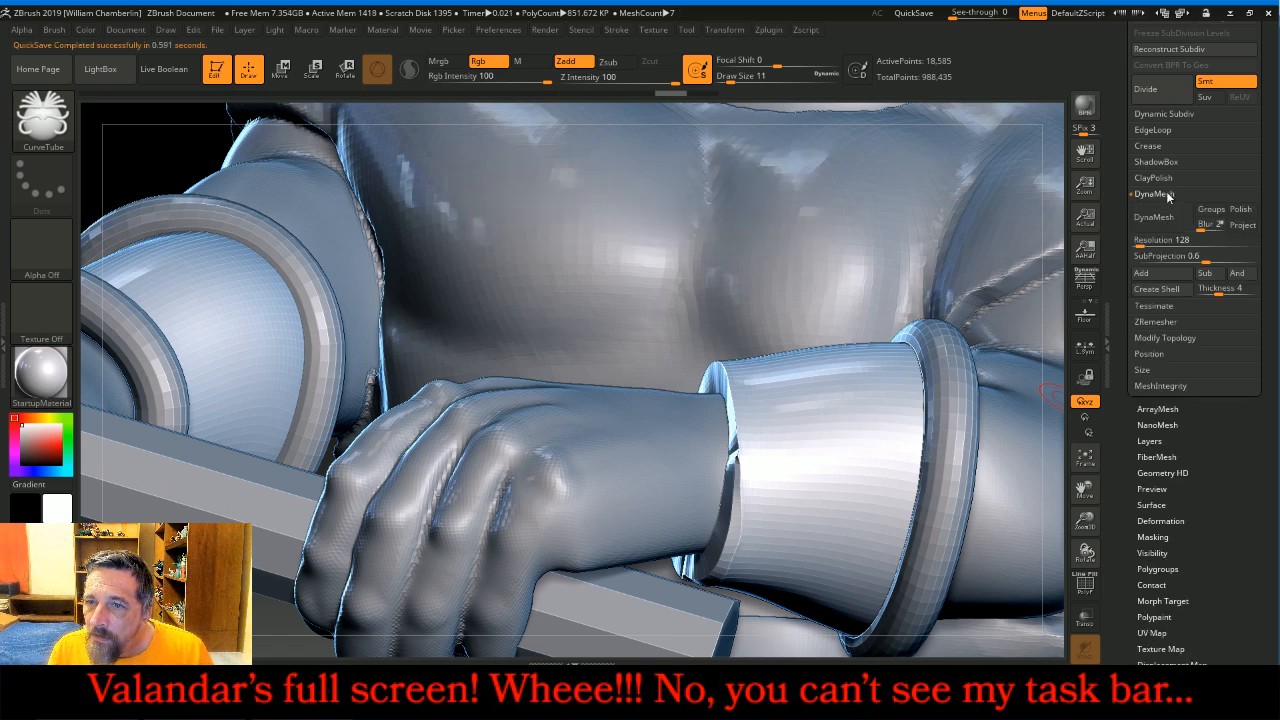
click(1164, 239)
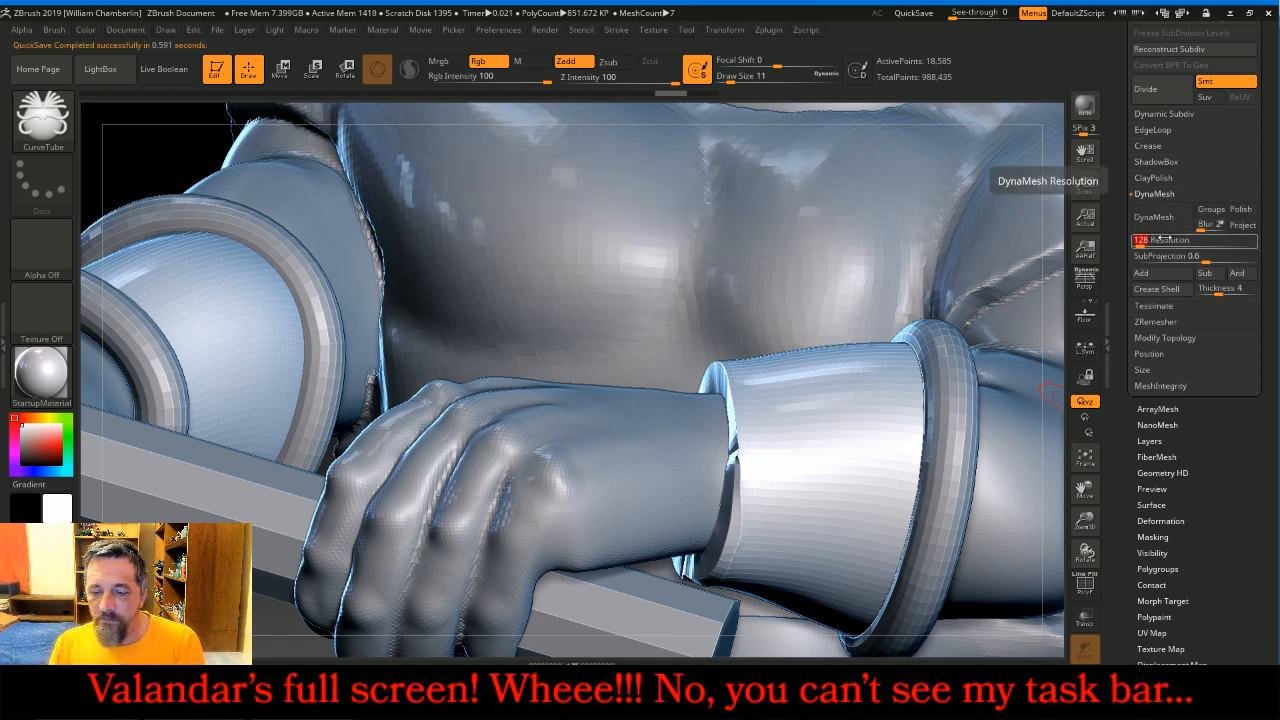
text(256)
key(Return)
click(1160, 229)
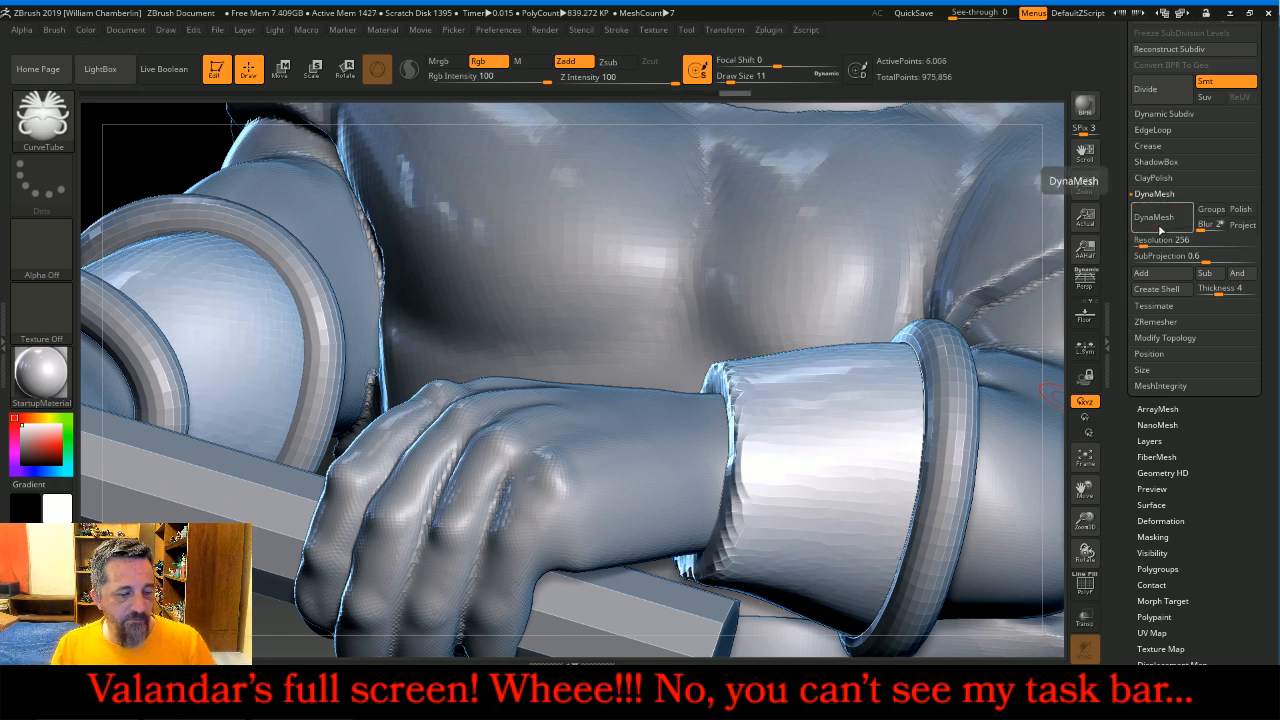
key(ctrl+z)
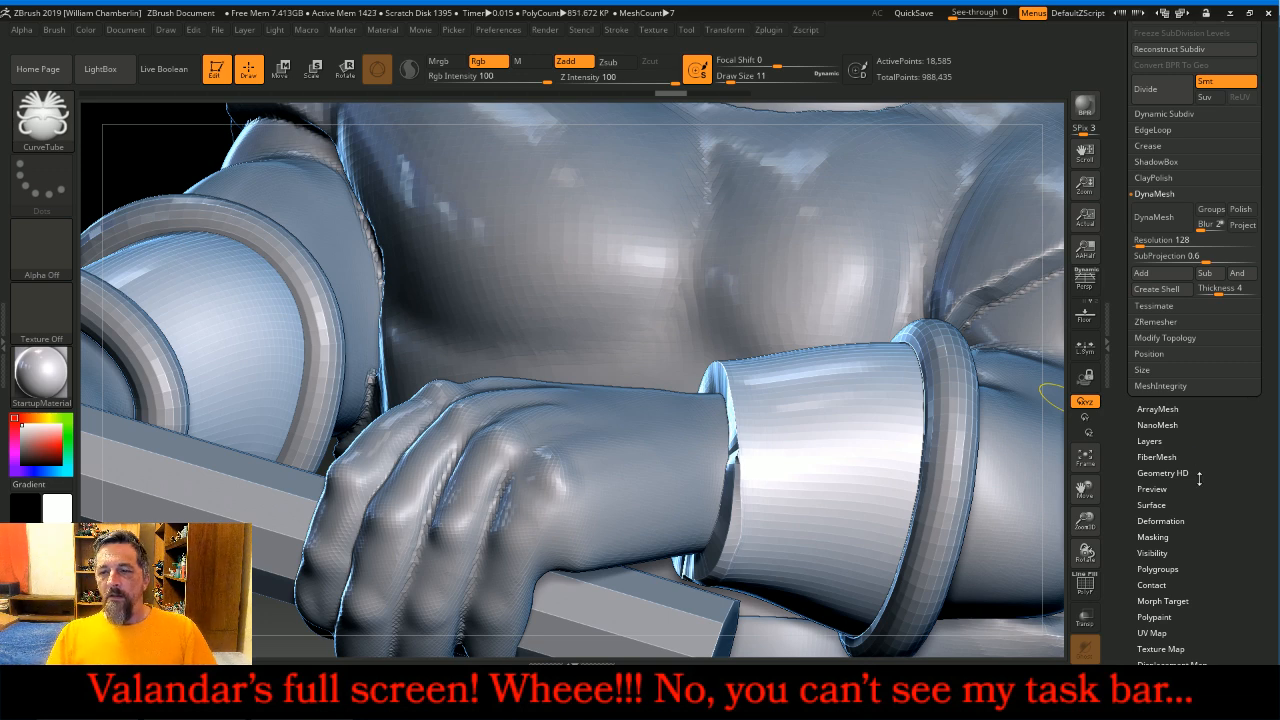
- Open the polygroup options, undo several bracer edits, and return to the latest entry in the undo history
click(1160, 568)
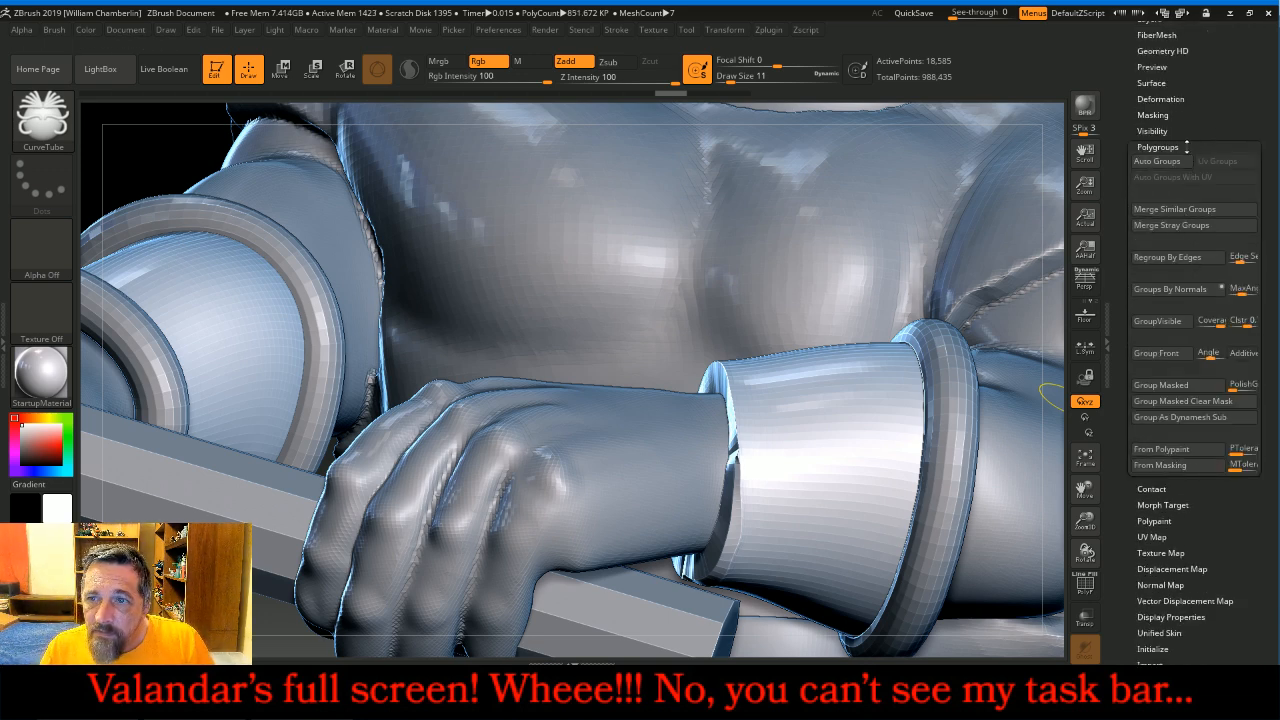
key(ctrl)
key(ctrl+z)
key(ctrl+z)
key(ctrl+z)
key(ctrl+z)
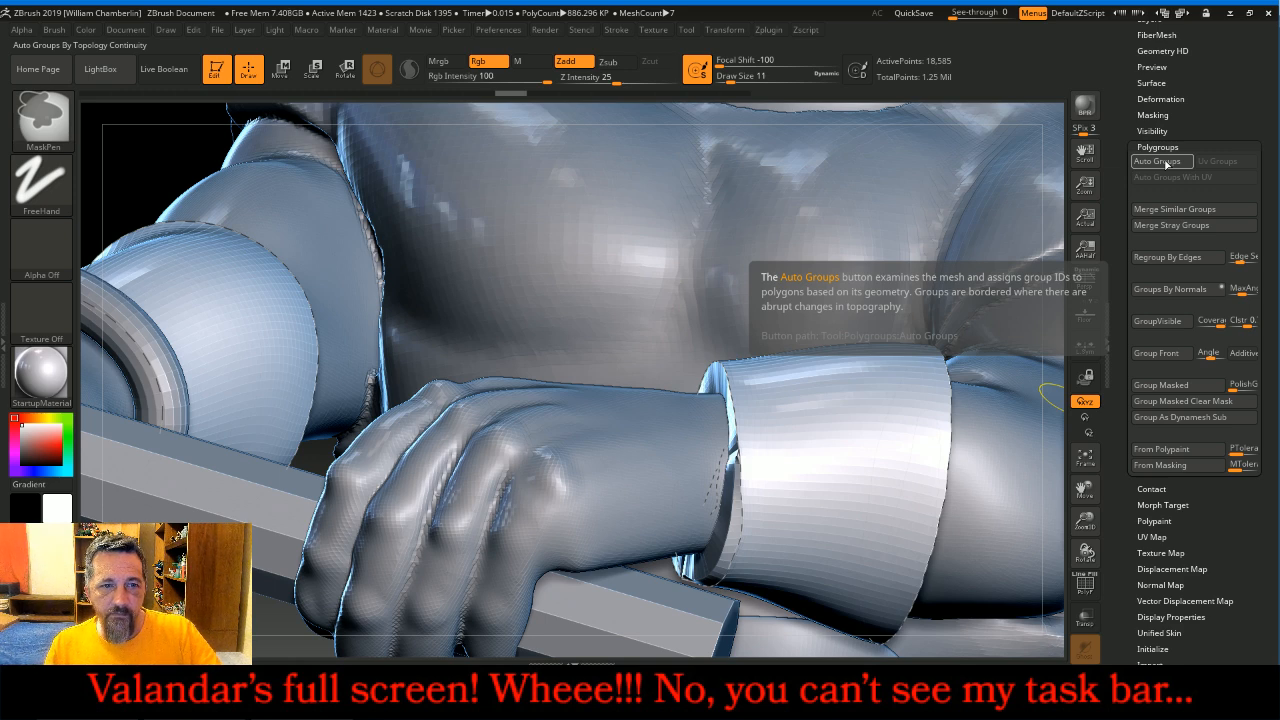
click(732, 94)
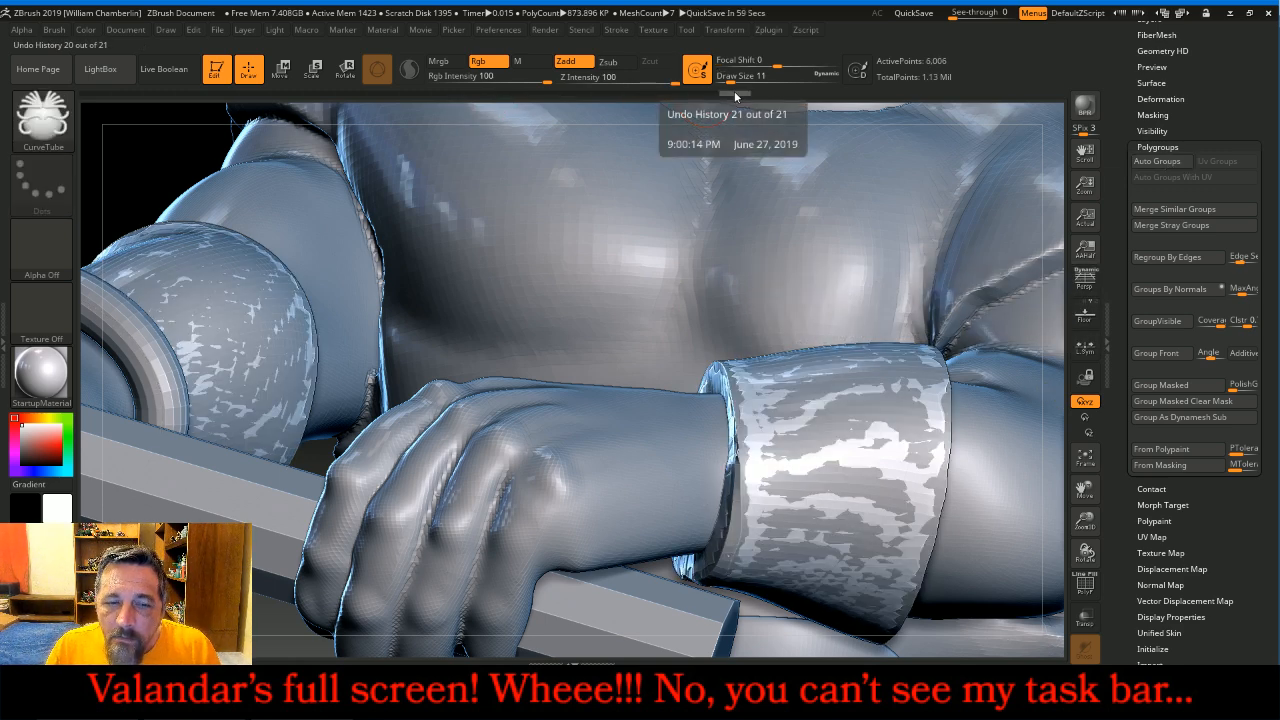
- Check the extracted pieces in the subtool list and revert Extract3's undo history to the left bracer's elbow ring creation
drag(1213, 82, 1221, 169)
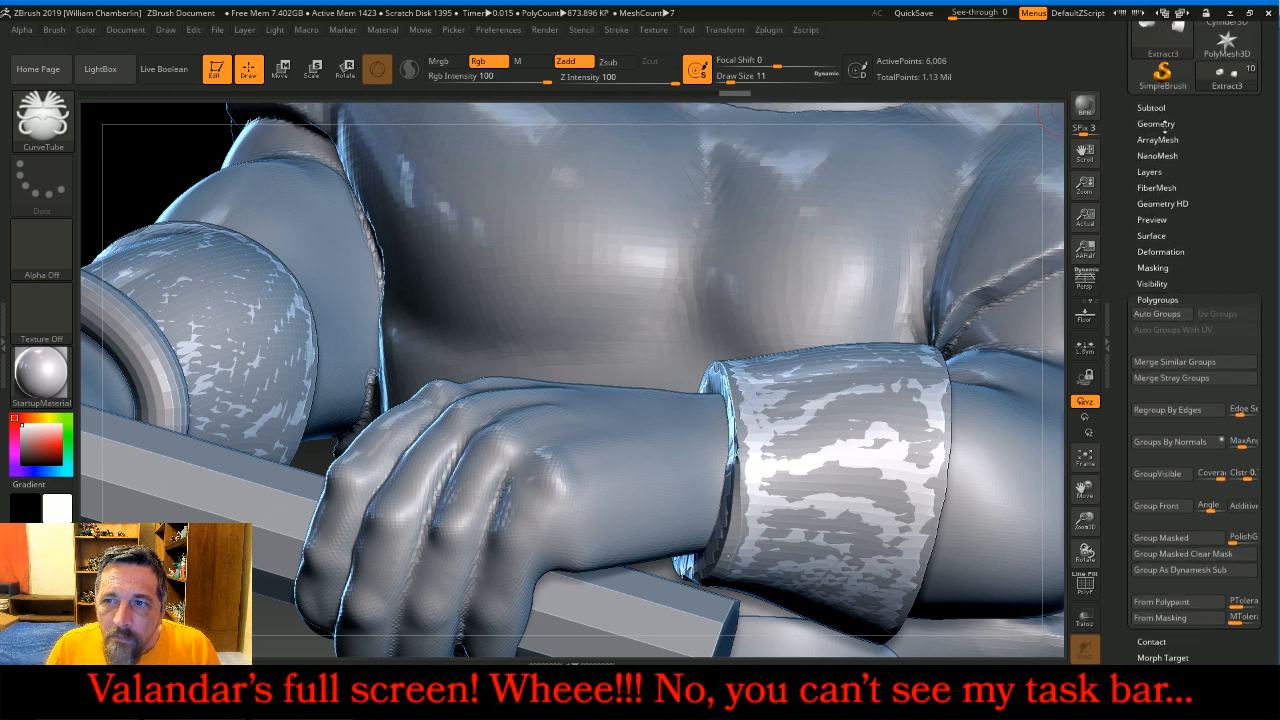
click(1156, 123)
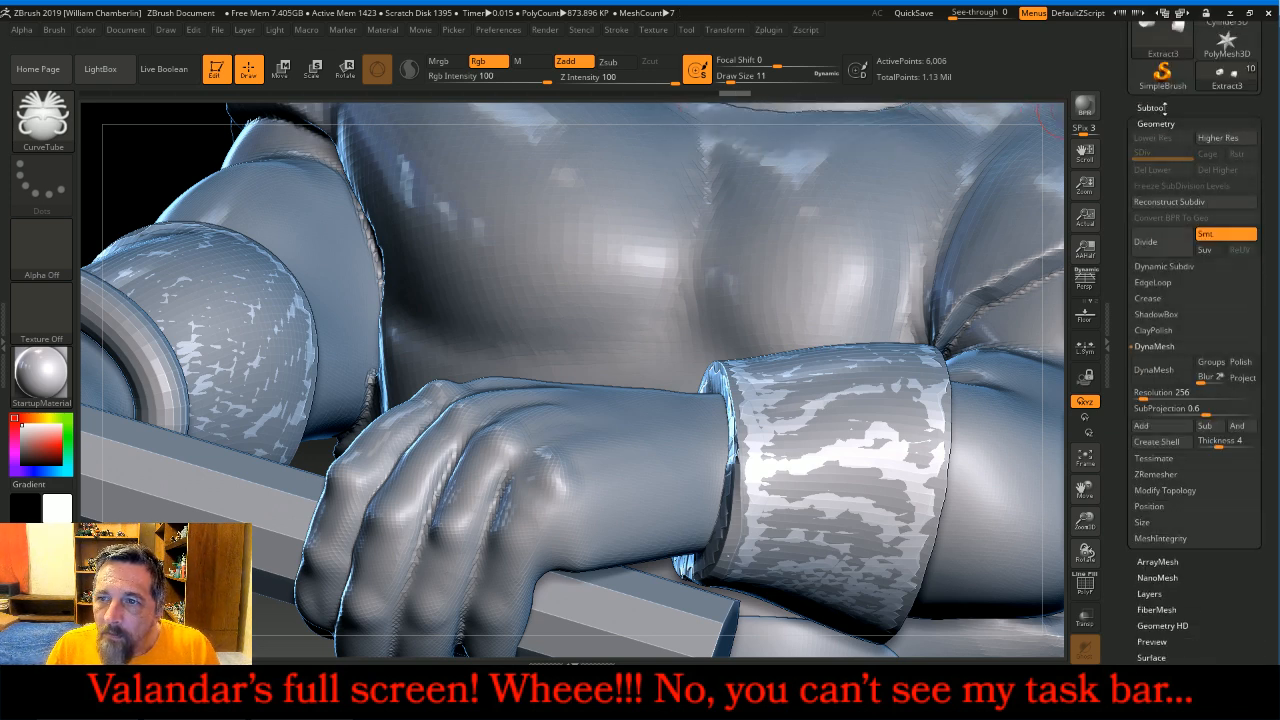
click(1163, 107)
mouse_move(1168, 257)
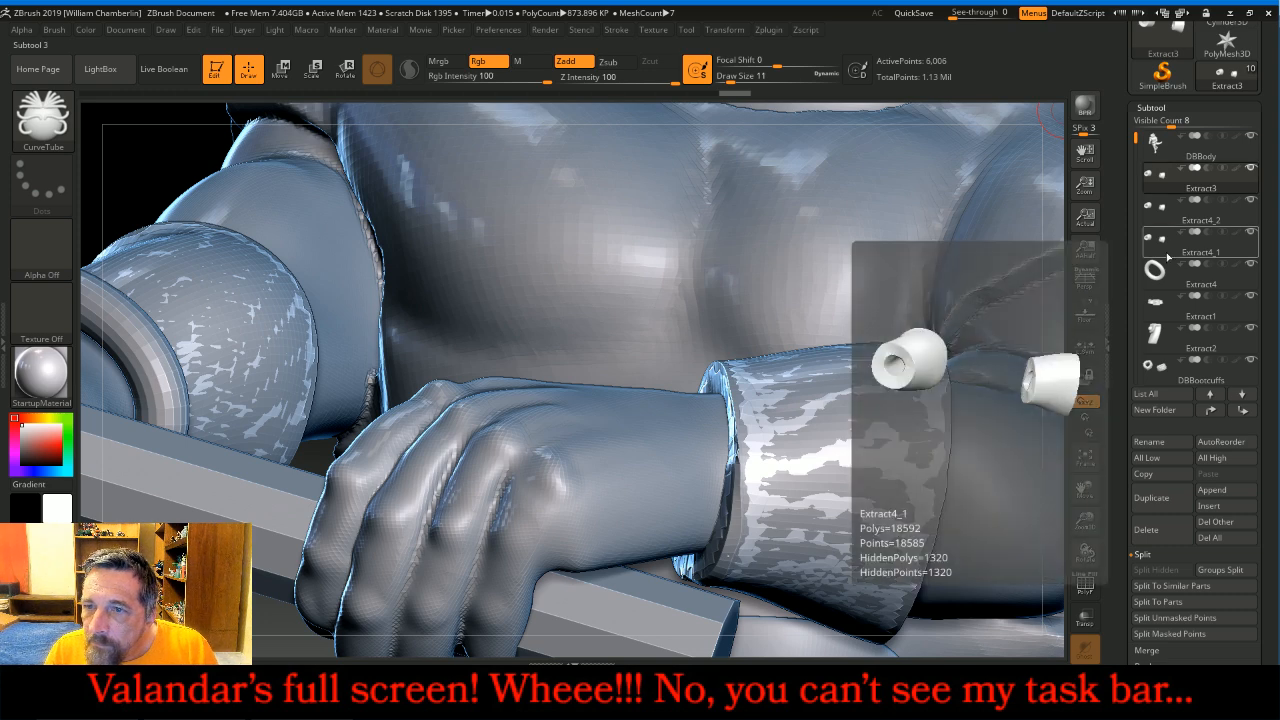
key(ctrl)
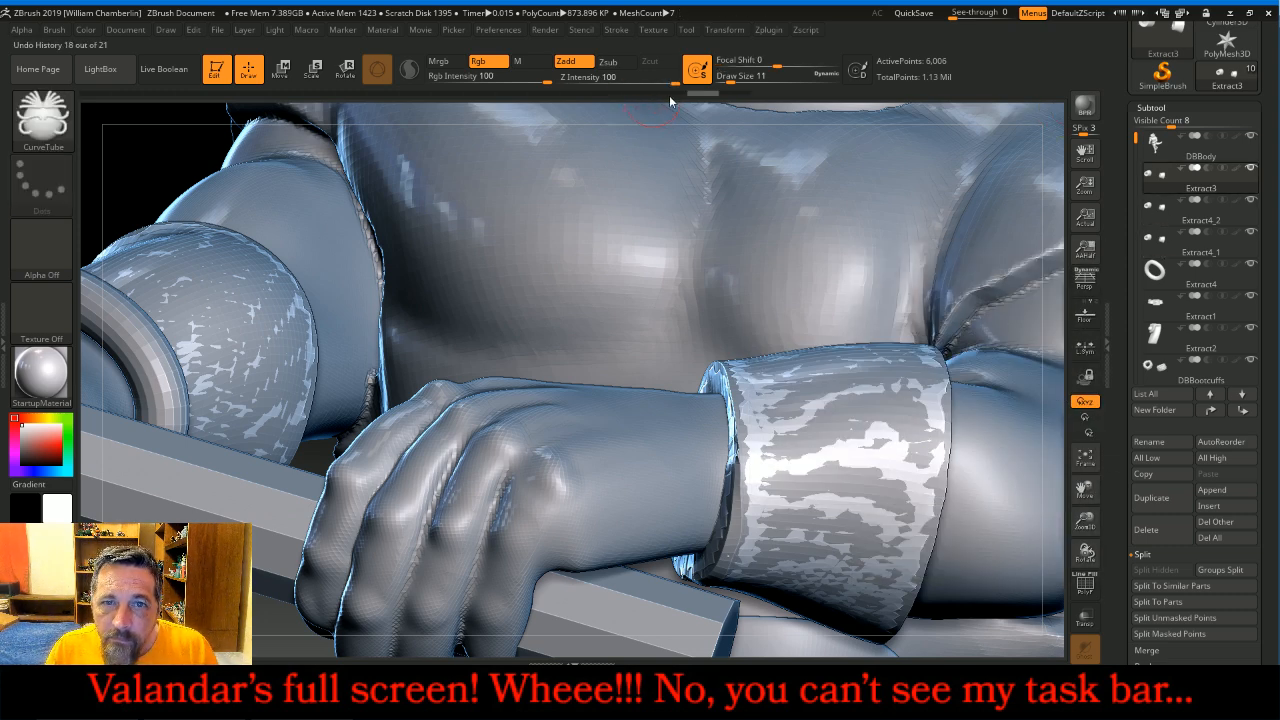
drag(669, 95, 614, 93)
click(614, 94)
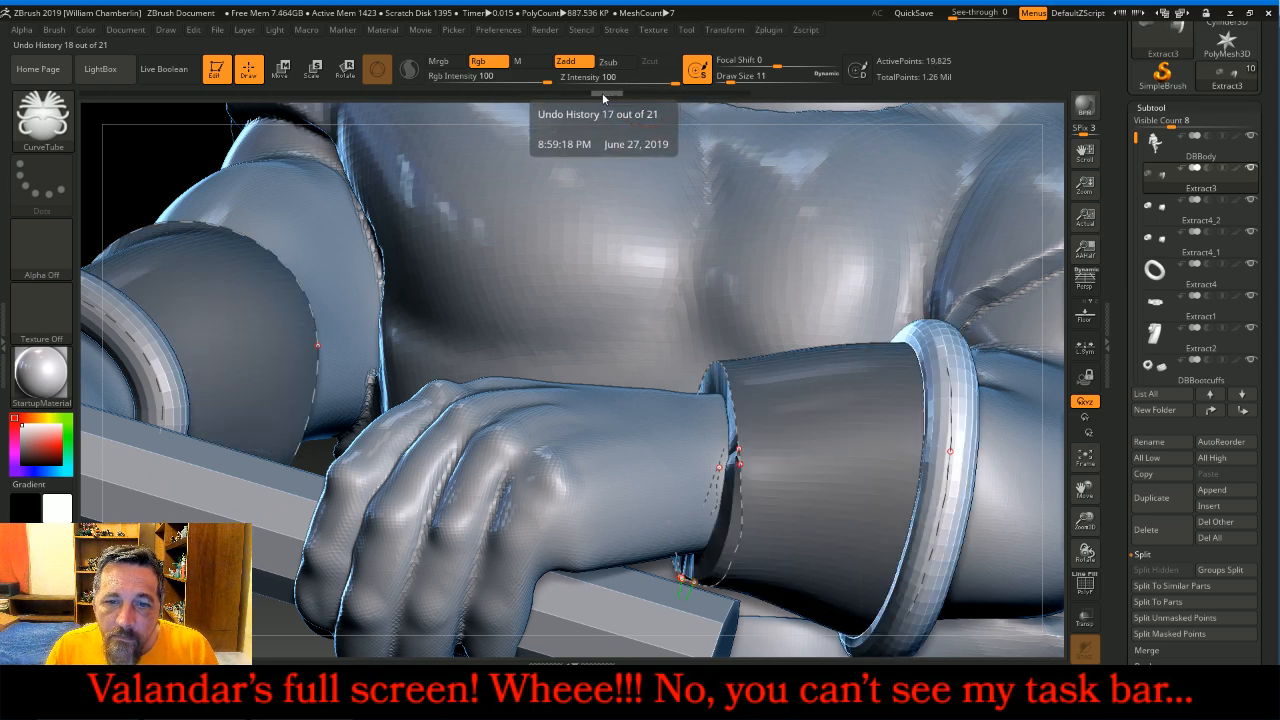
- Step Extract3's undo history back to the right bracer's elbow ring and split the ring off as a separate subtool
click(583, 91)
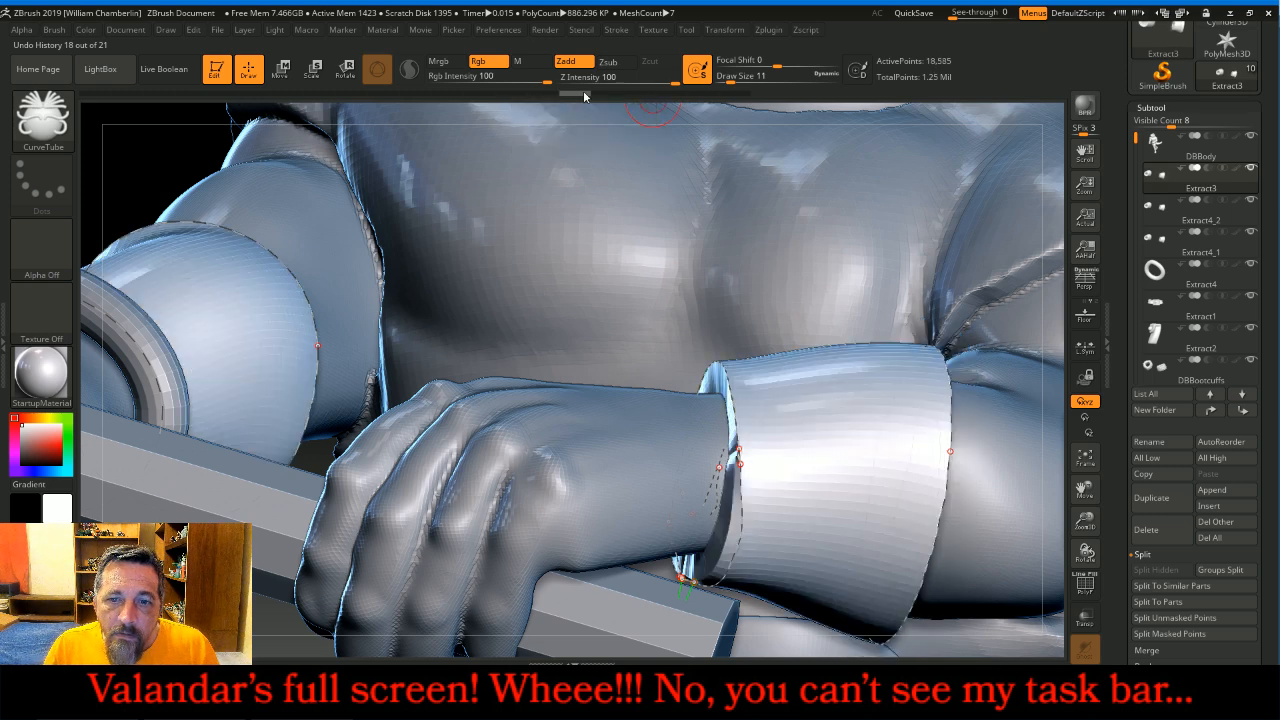
click(545, 93)
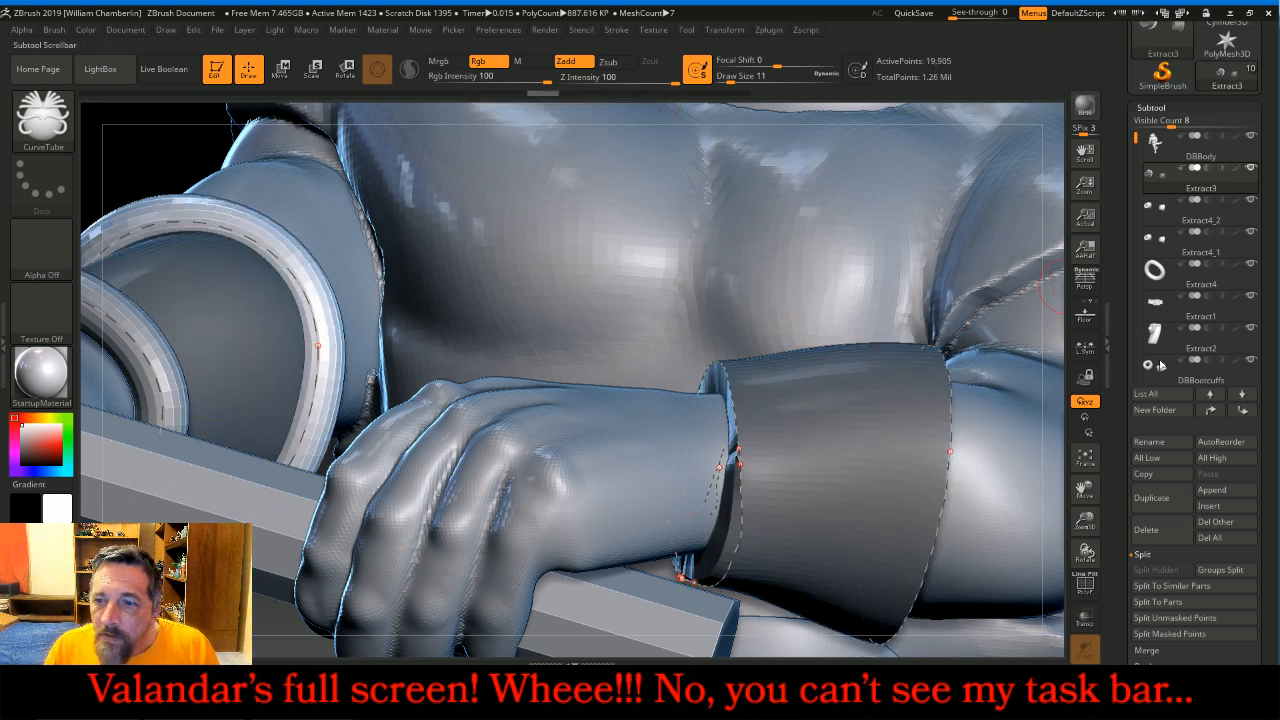
click(1188, 618)
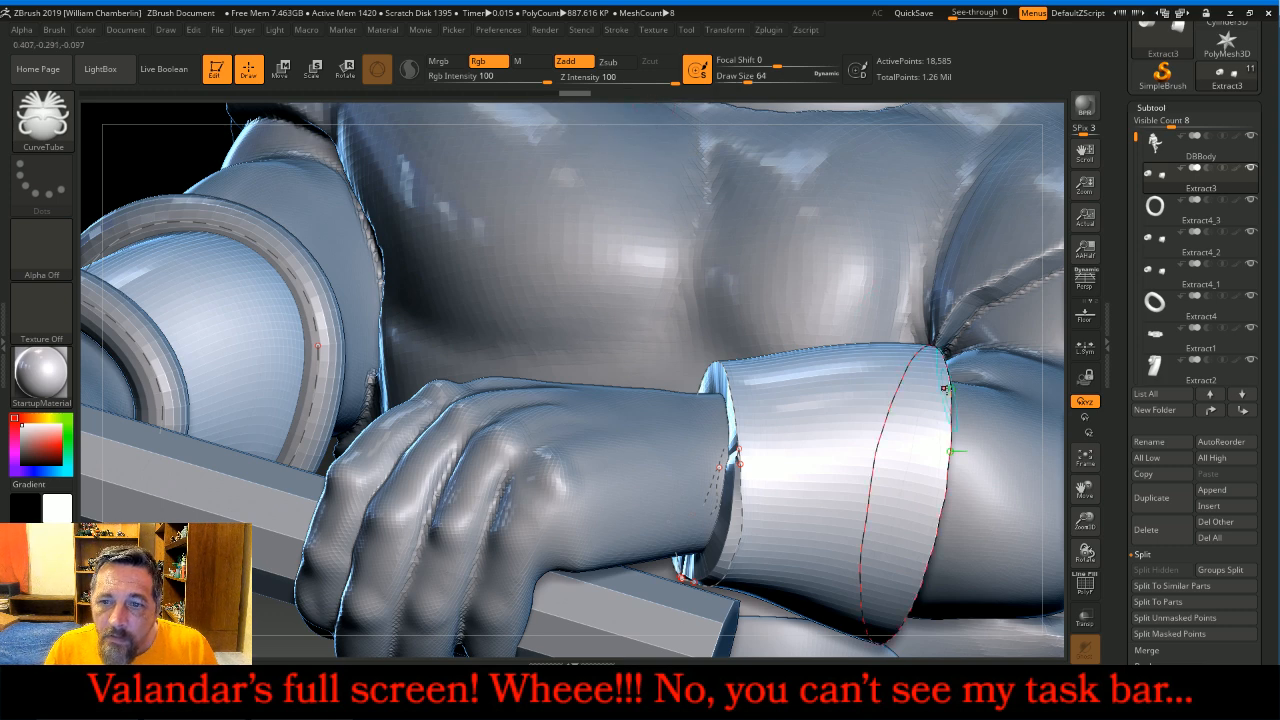
- Generate a CurveTube ring on the left bracer's elbow edge, split it into its own subtool, and clear the remaining curves
click(948, 390)
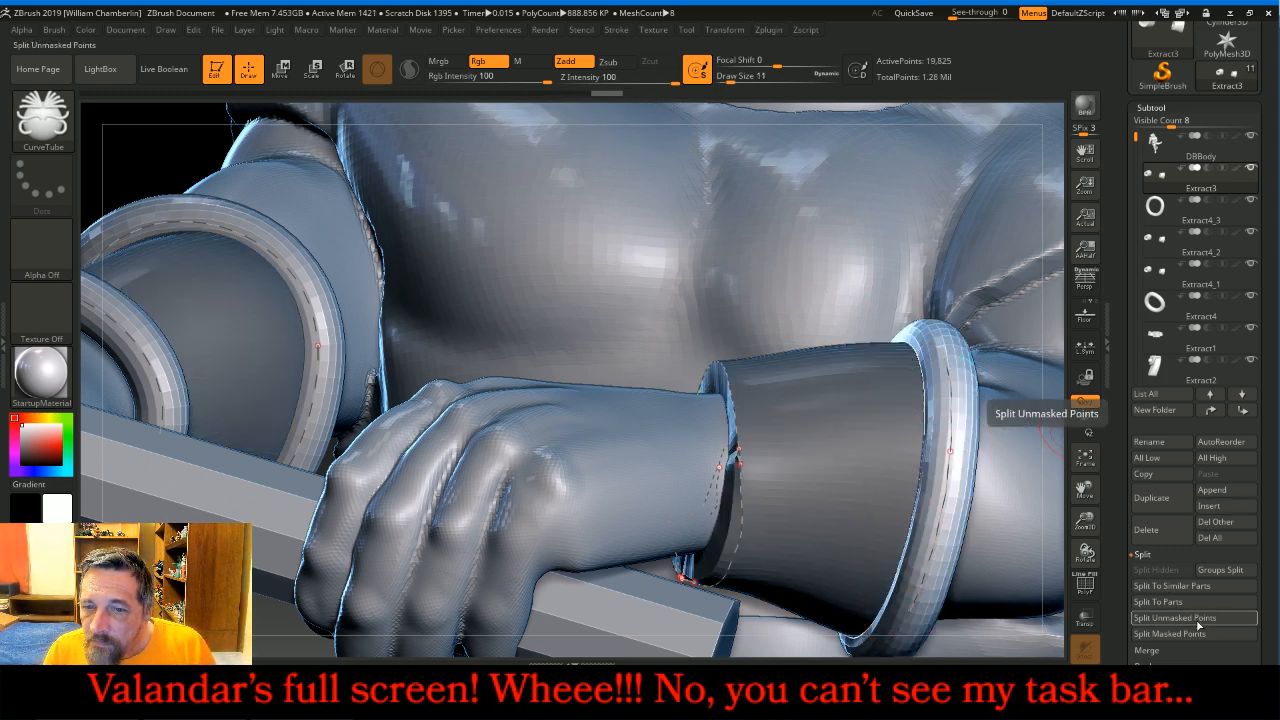
click(1175, 618)
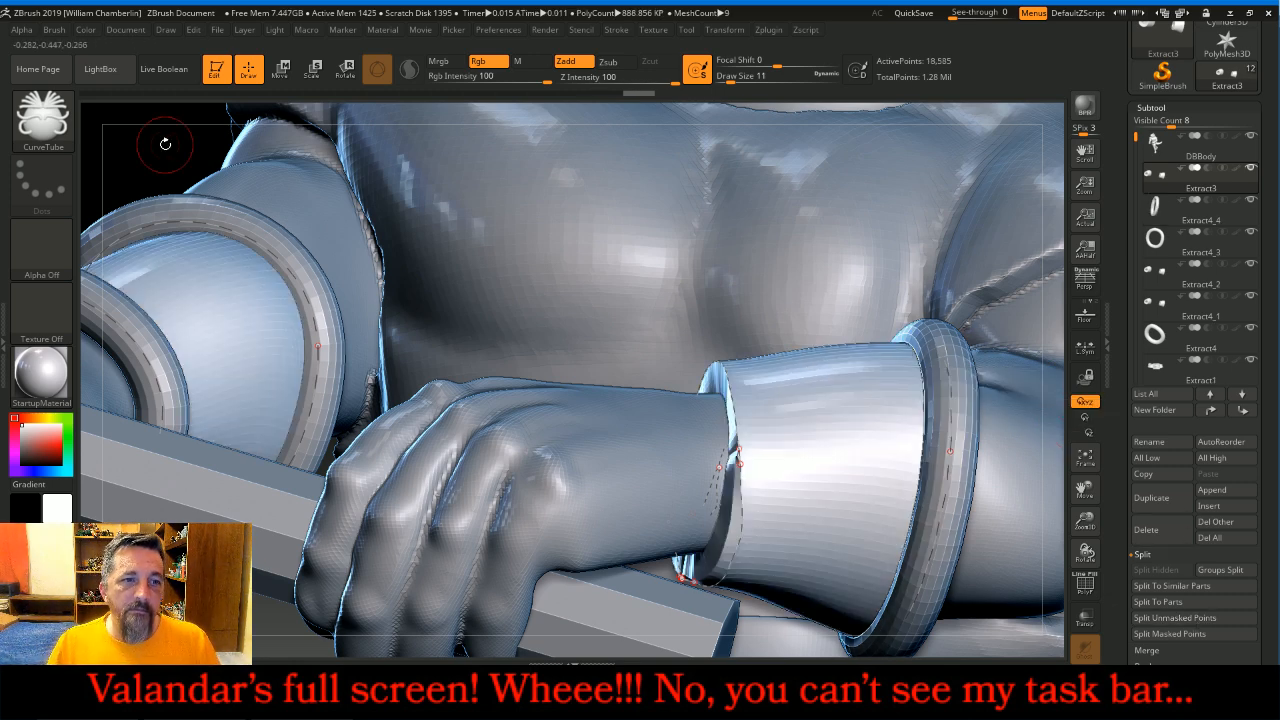
click(839, 400)
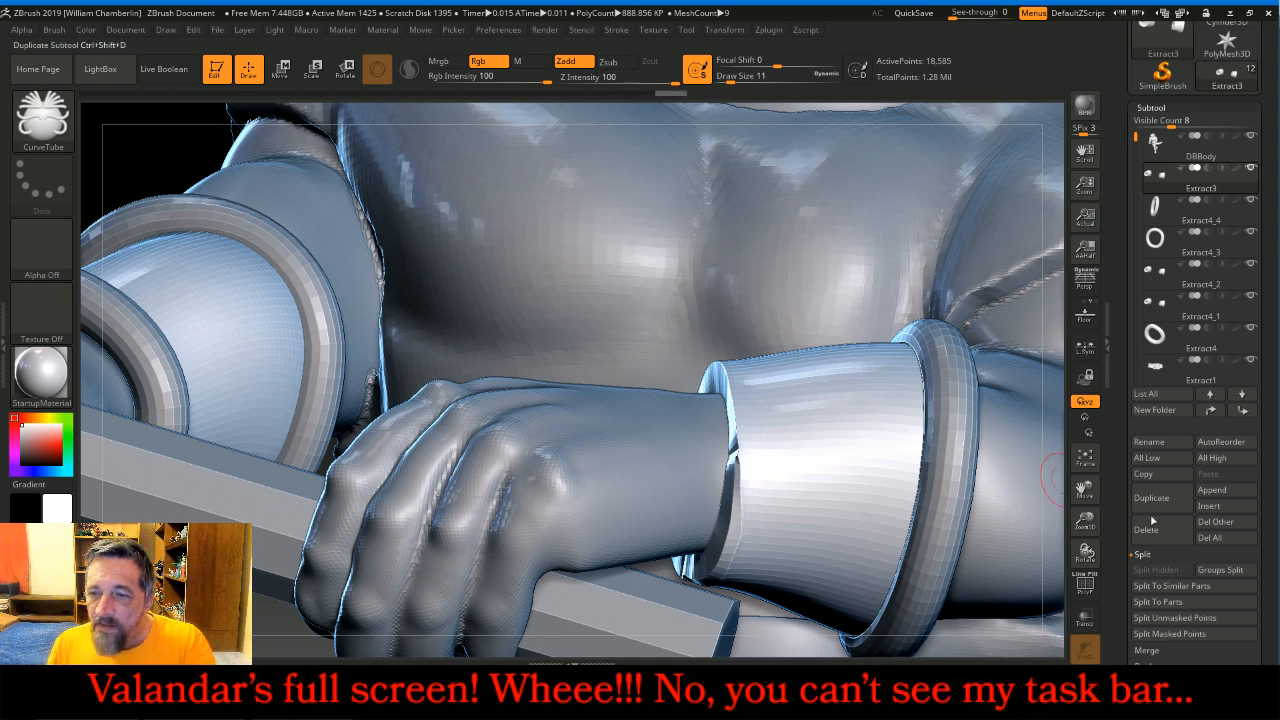
- Open the polygroup options and try isolating and hiding the left bracer's polygroups at the wrist end and outer sleeve
scroll(1240, 437, down, 5)
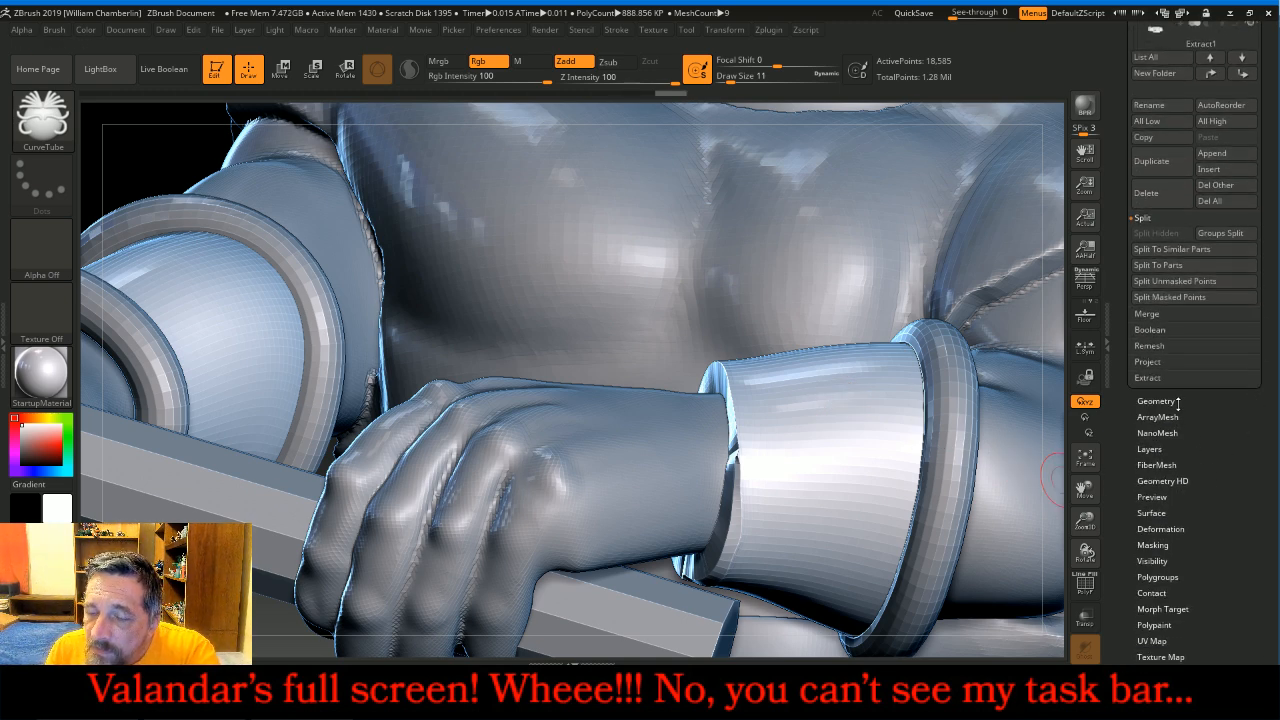
click(1157, 577)
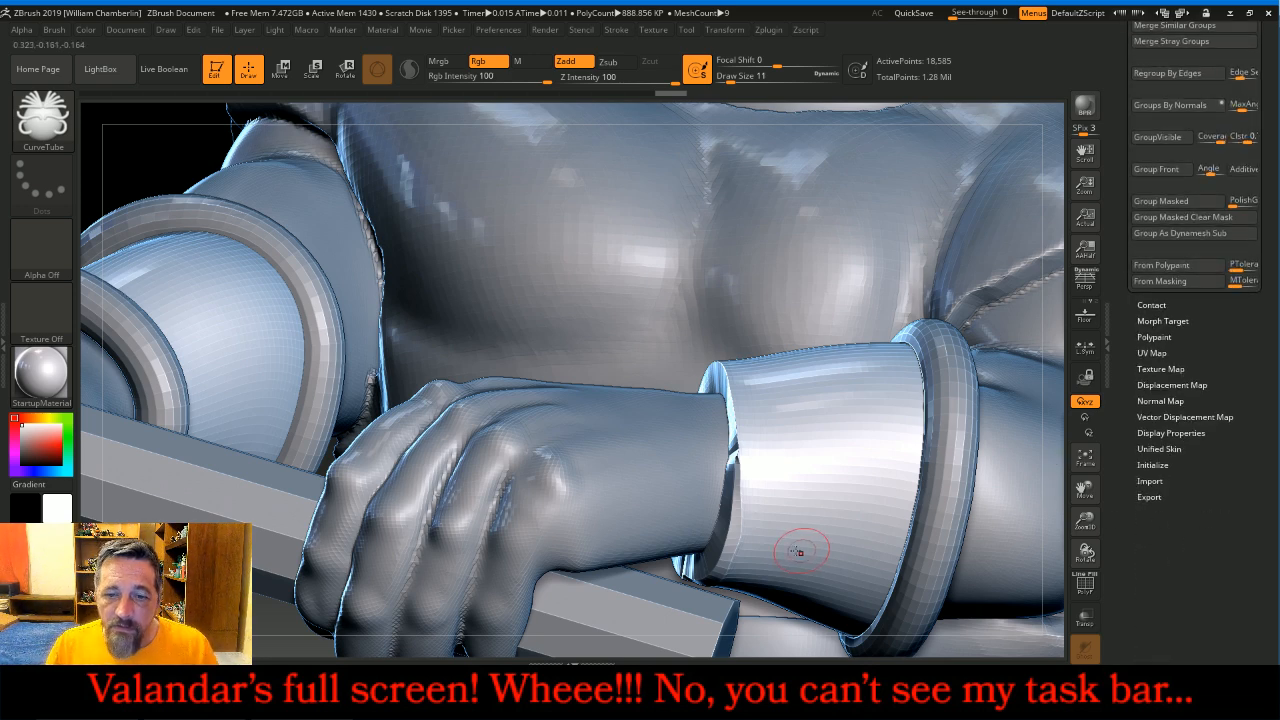
ctrl+shift+click(714, 544)
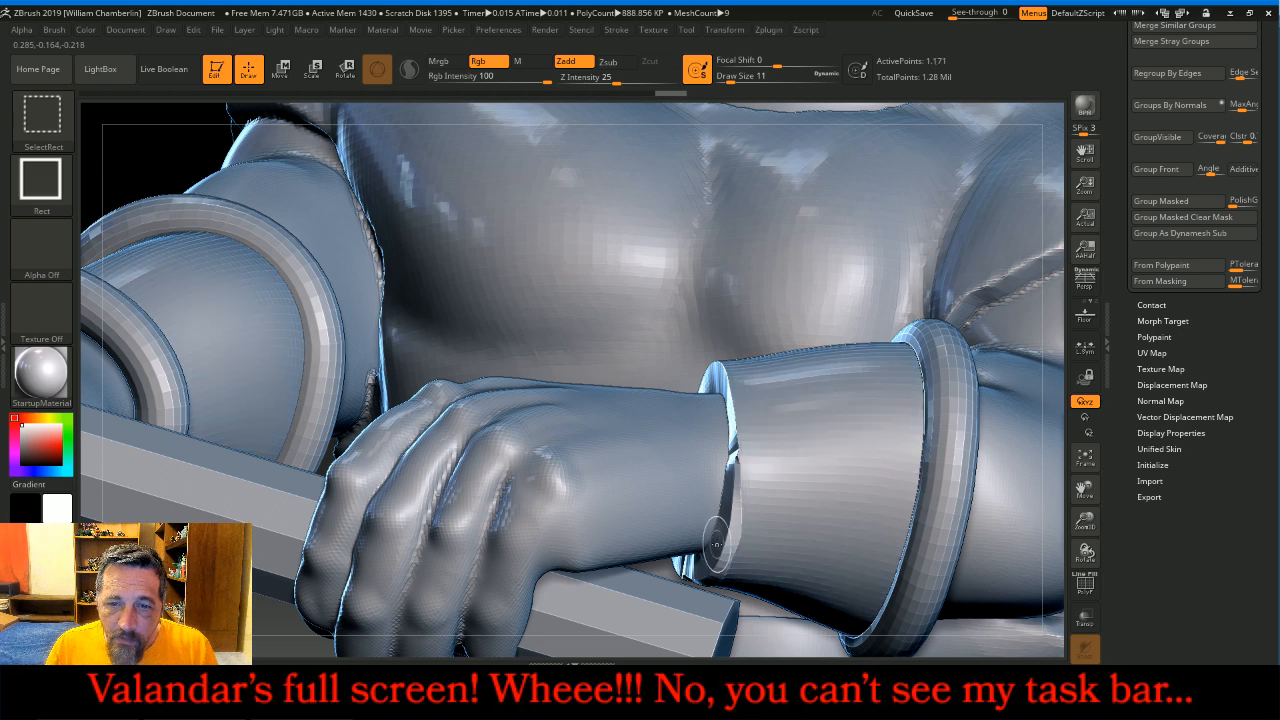
ctrl+shift+click(716, 544)
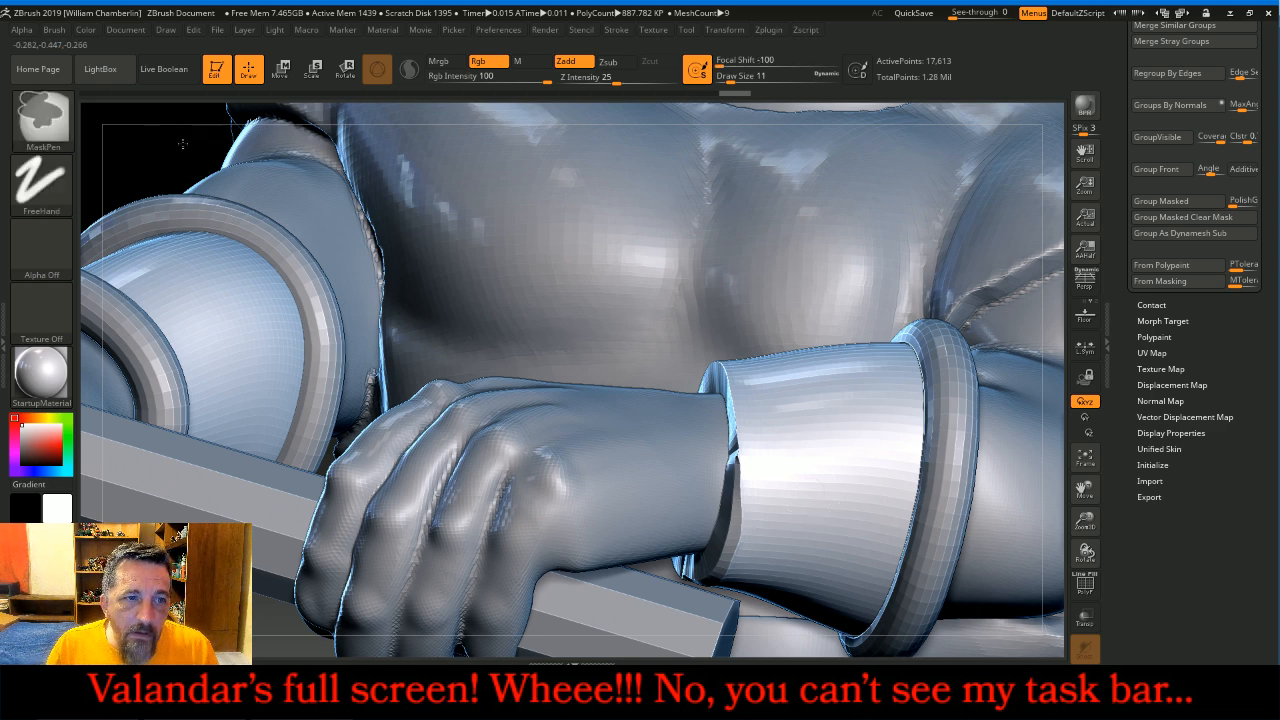
ctrl+shift+click(843, 400)
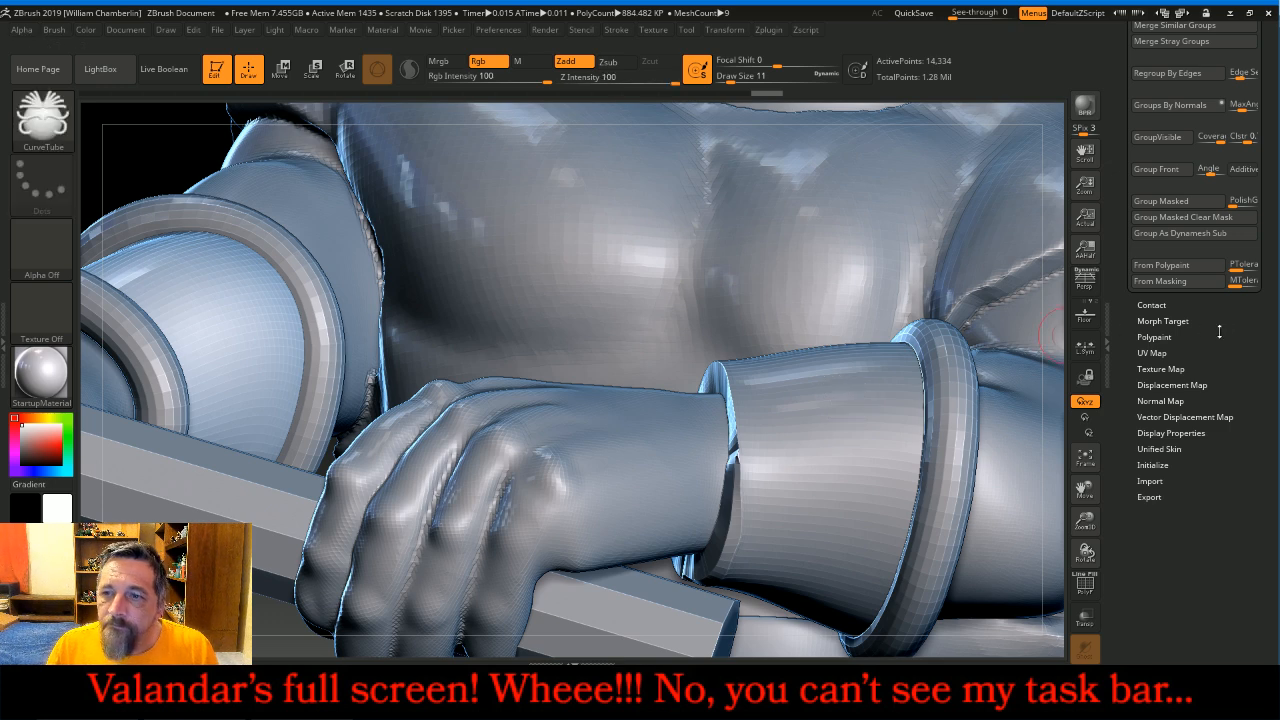
- Hide the ring subtools Extract4_4, Extract4_3 and Extract4
scroll(1199, 167, up, 5)
scroll(1199, 167, up, 4)
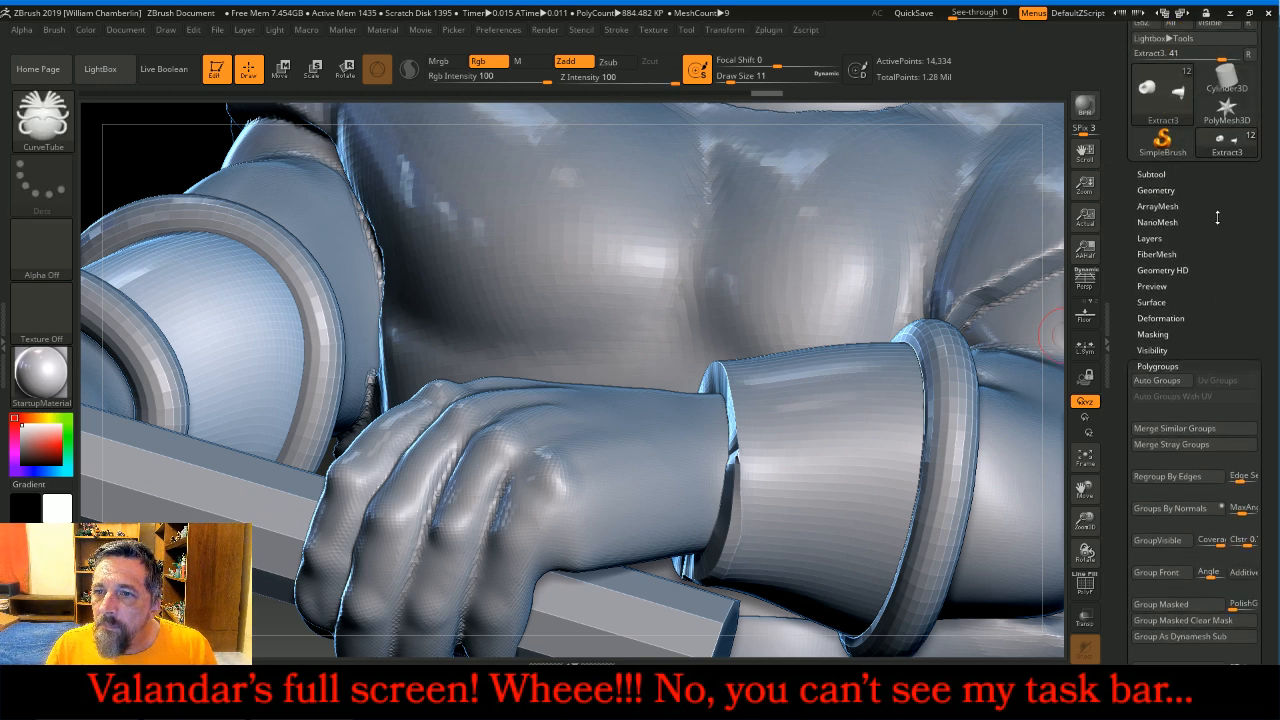
click(1160, 190)
click(1174, 173)
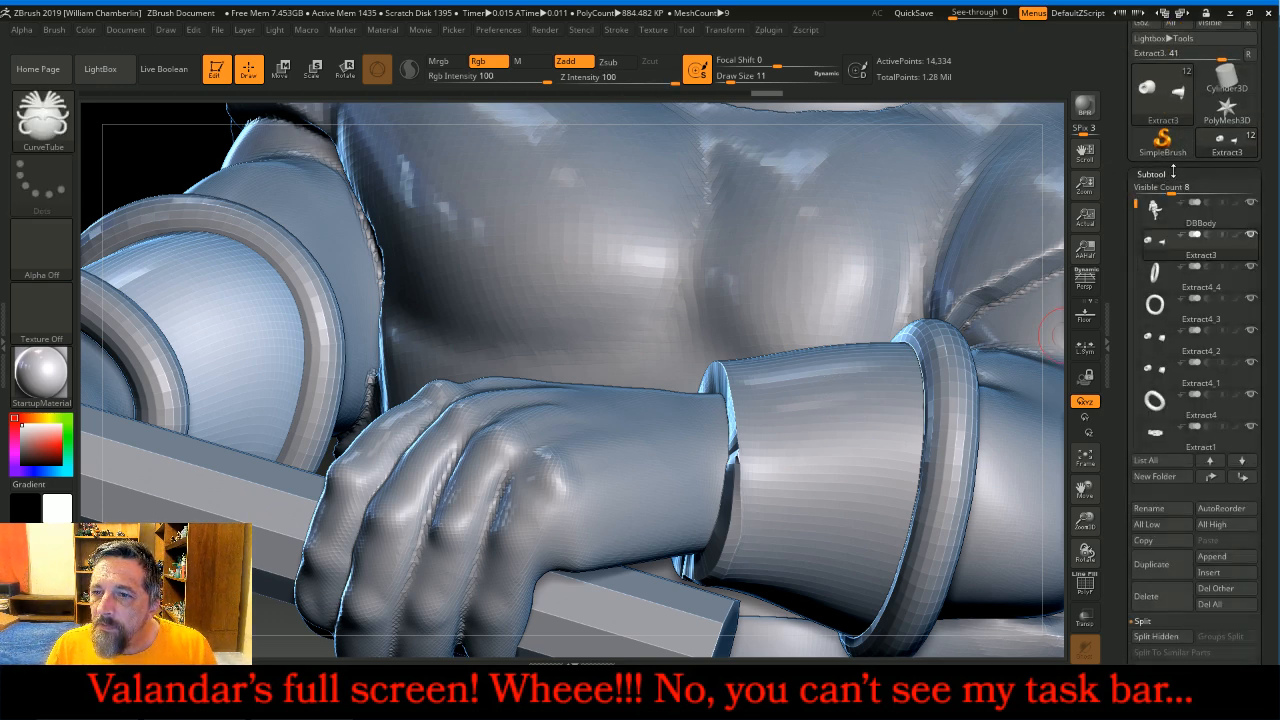
click(1252, 270)
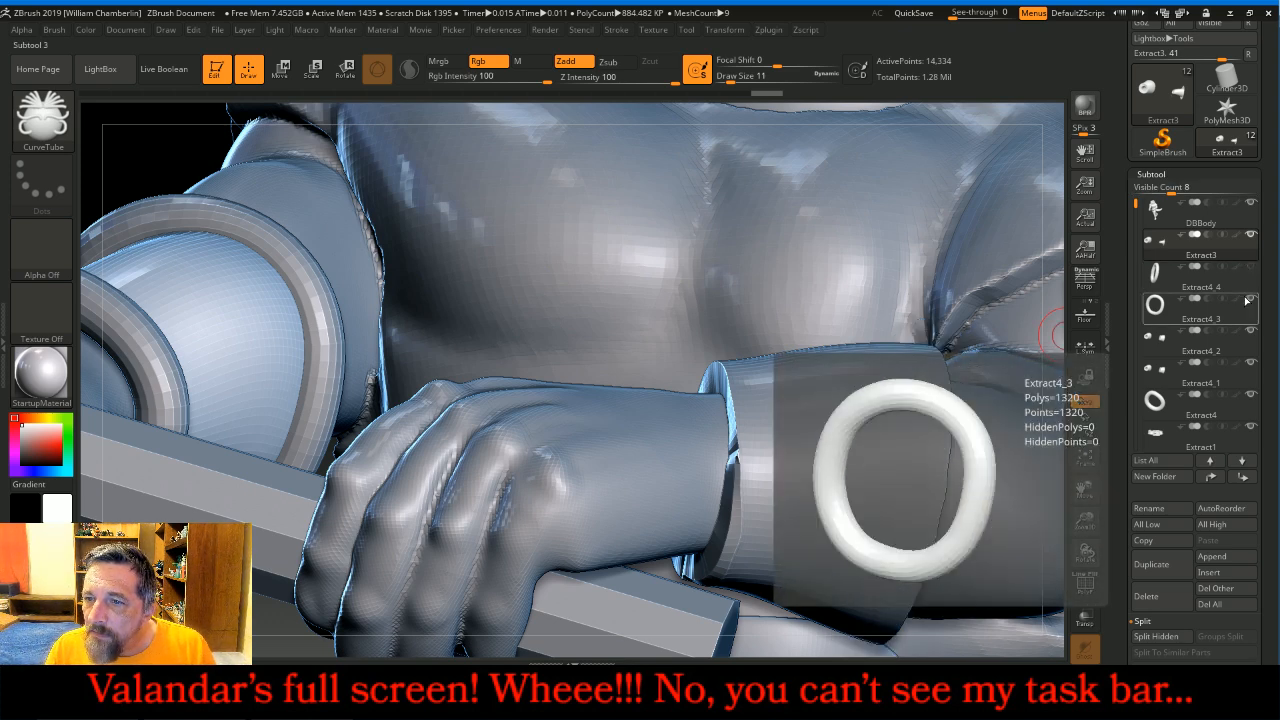
click(1254, 302)
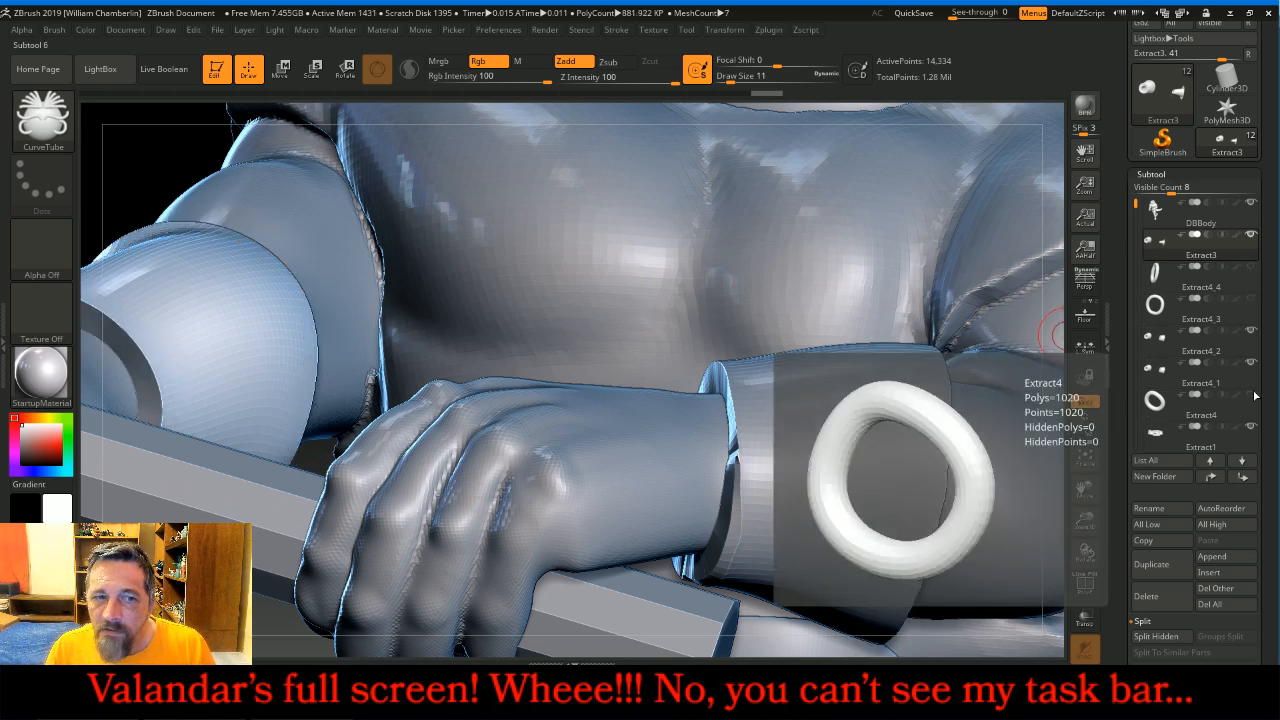
click(1258, 314)
- Delete the duplicate bracer subtools Extract4_2 and Extract4_1
click(1170, 343)
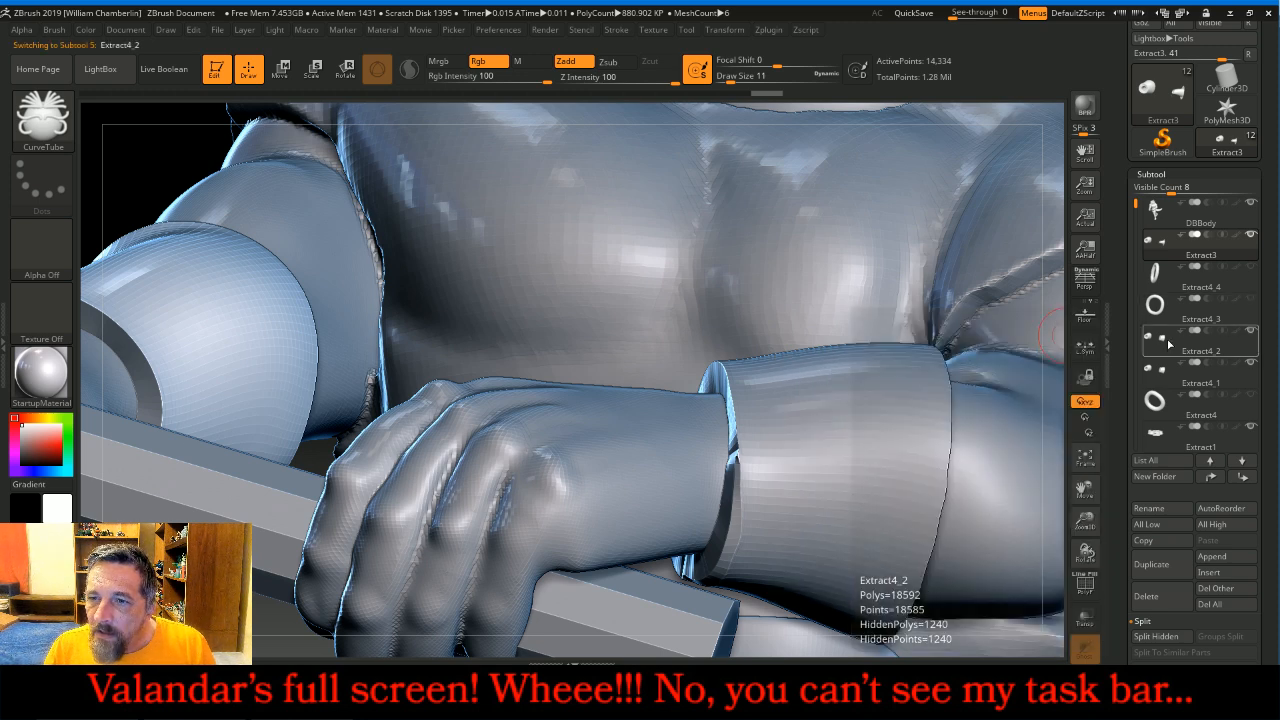
click(1146, 596)
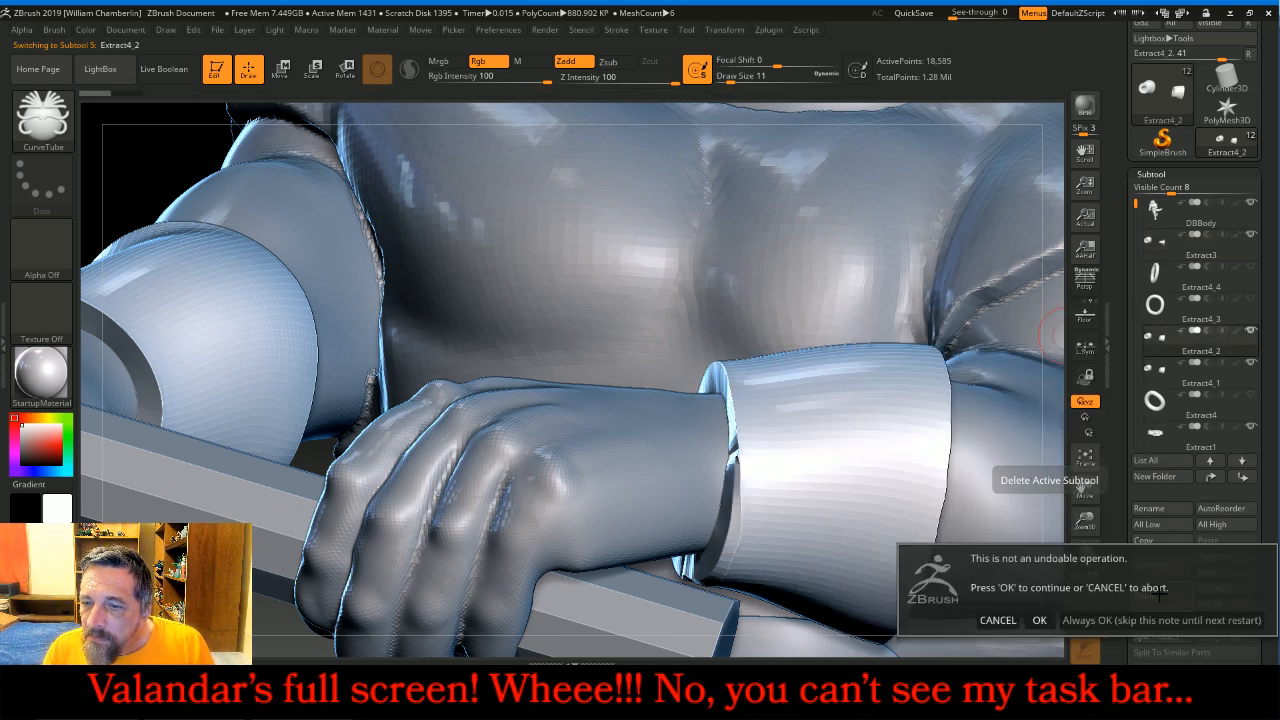
click(1048, 618)
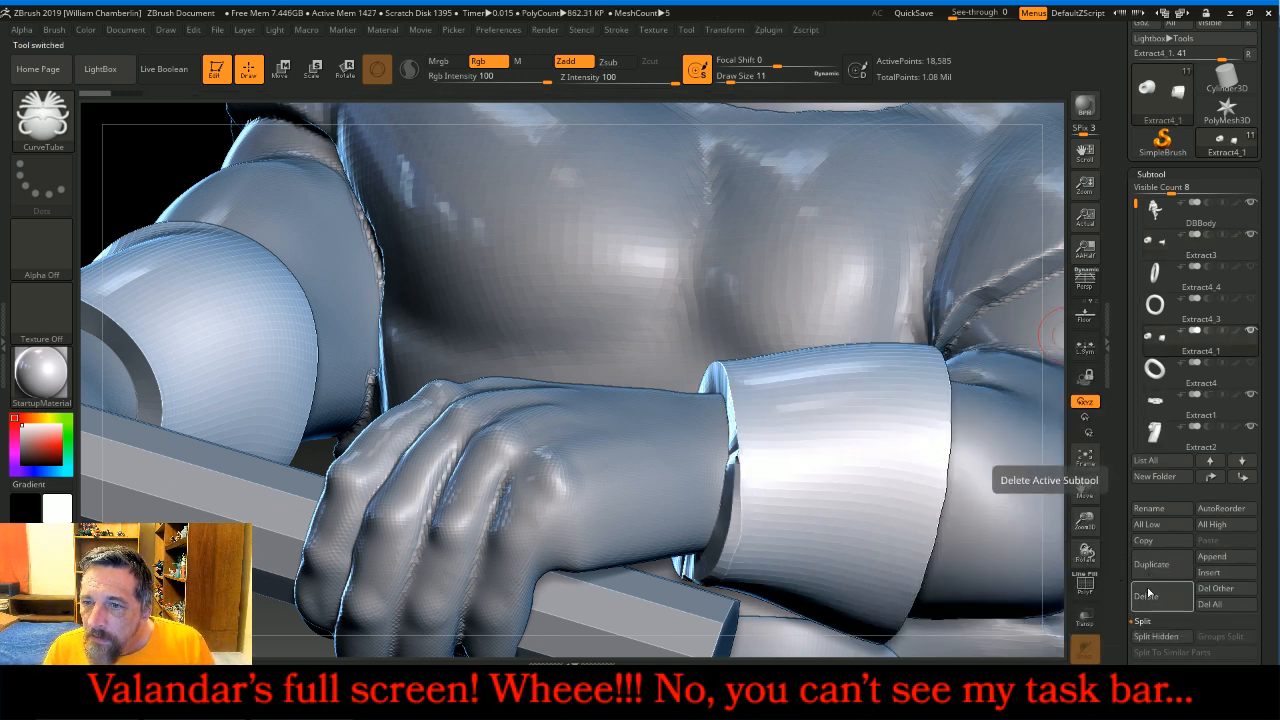
click(1147, 598)
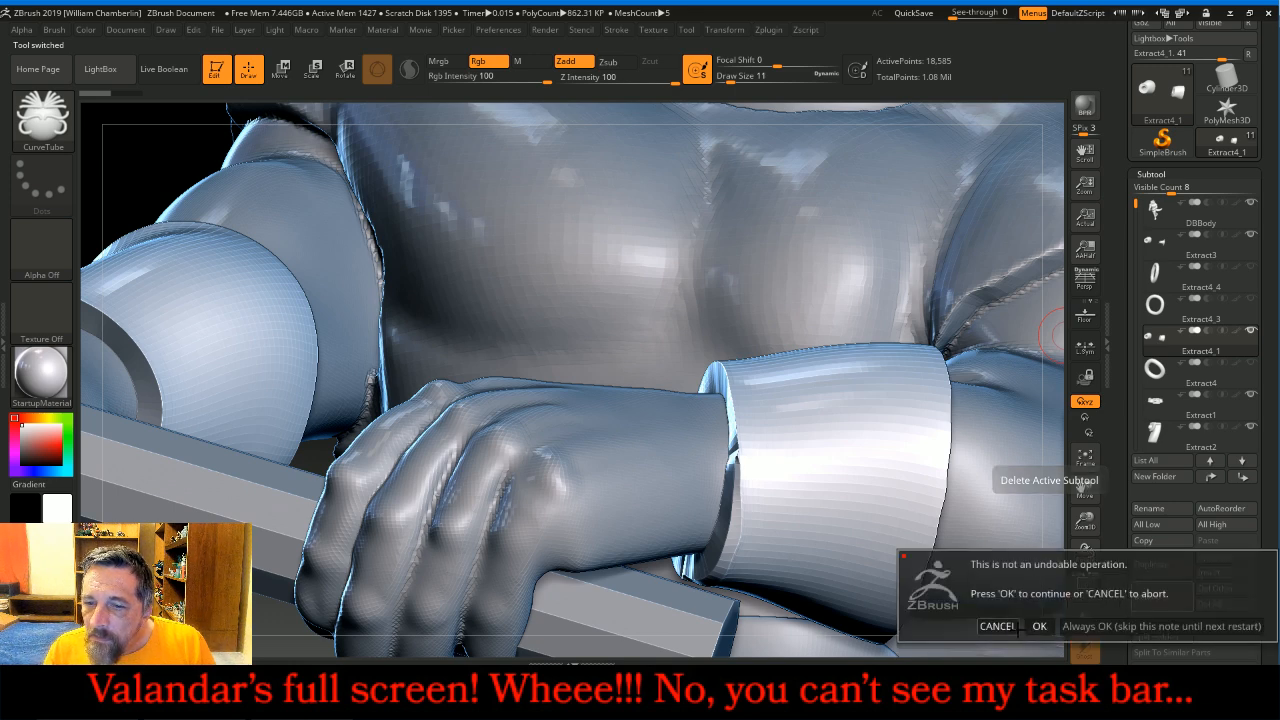
click(1039, 626)
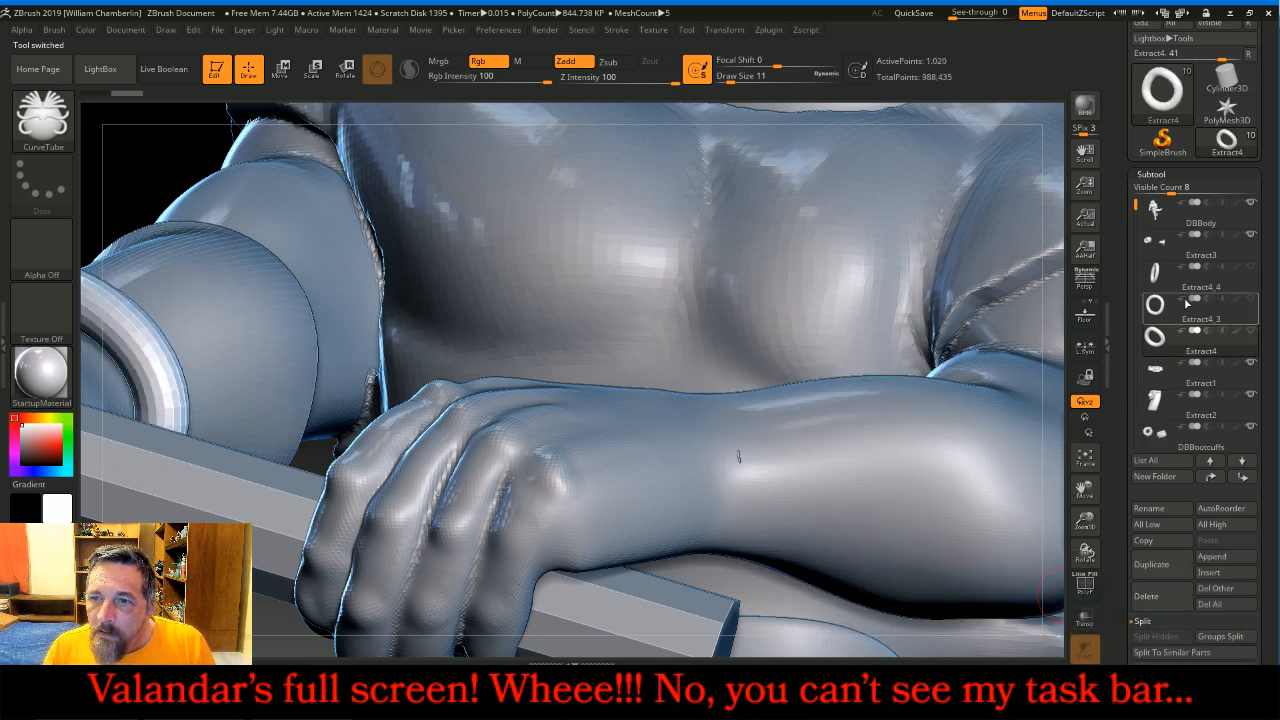
- Isolate the left bracer's wrist-end polygroup in Extract3, show the full bracers again, and split that end off as a separate subtool
click(1166, 248)
key(ctrl+shift)
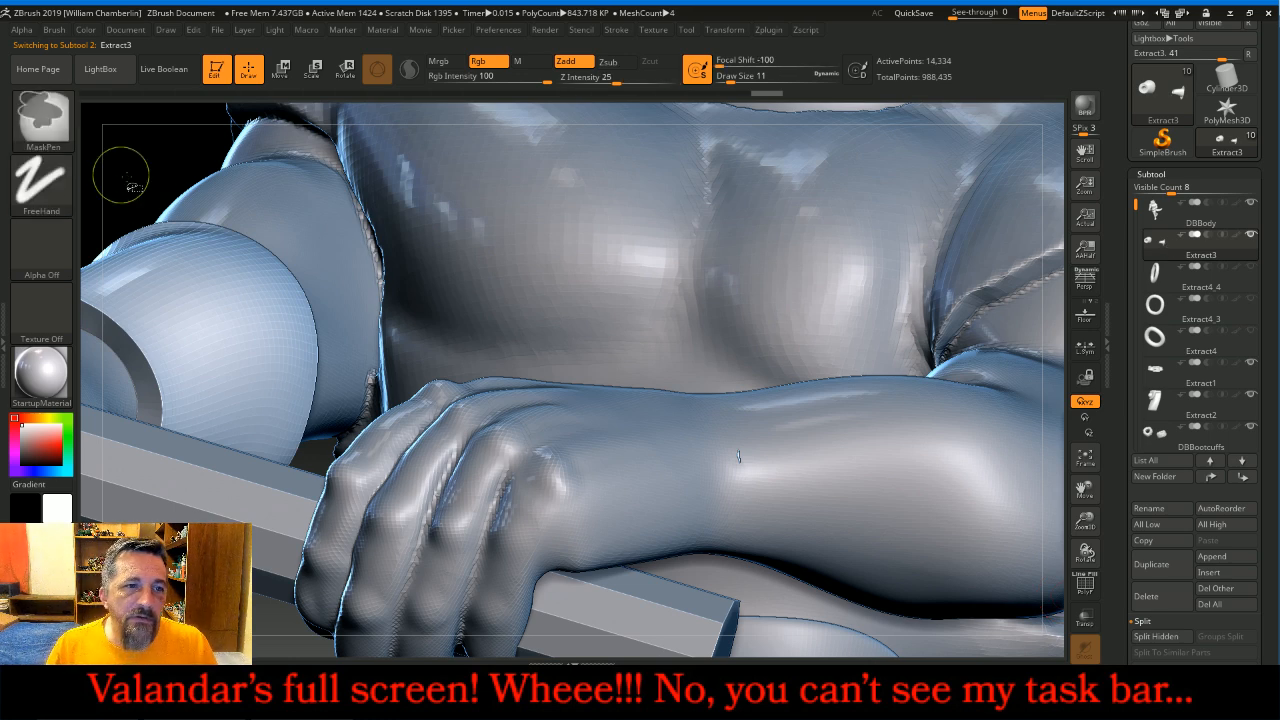
ctrl+shift+click(722, 535)
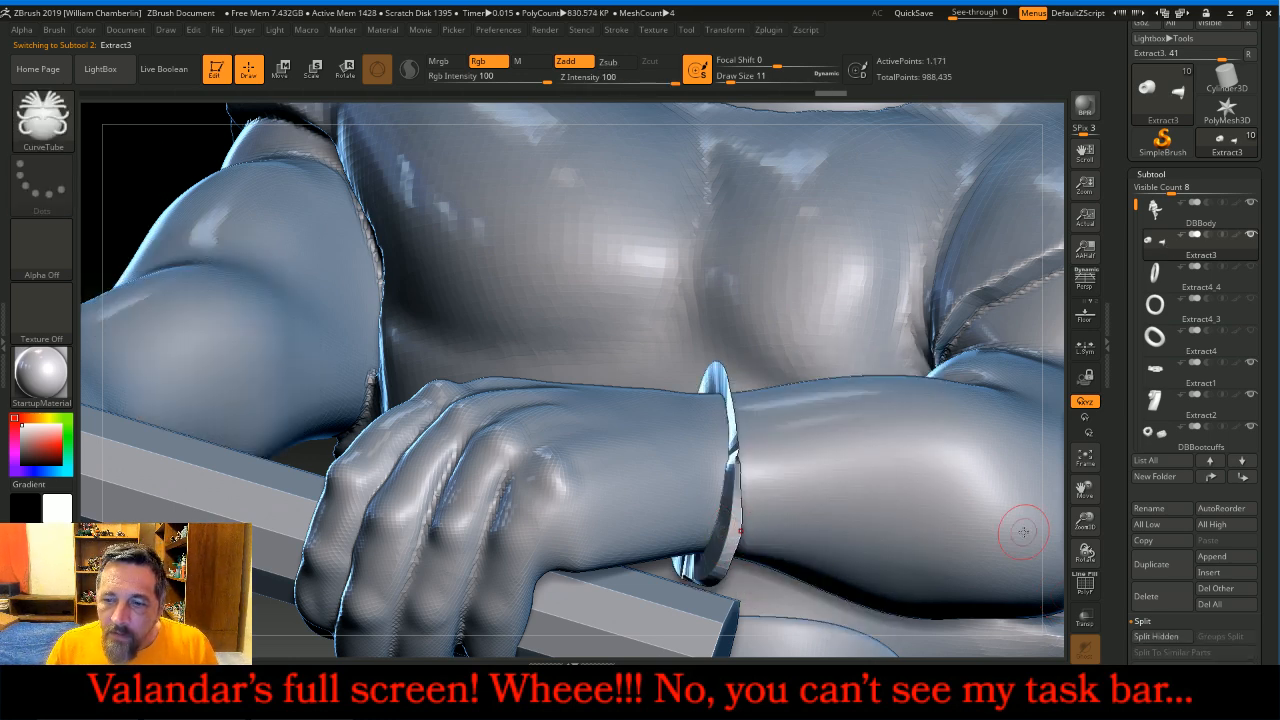
drag(1085, 520, 1031, 493)
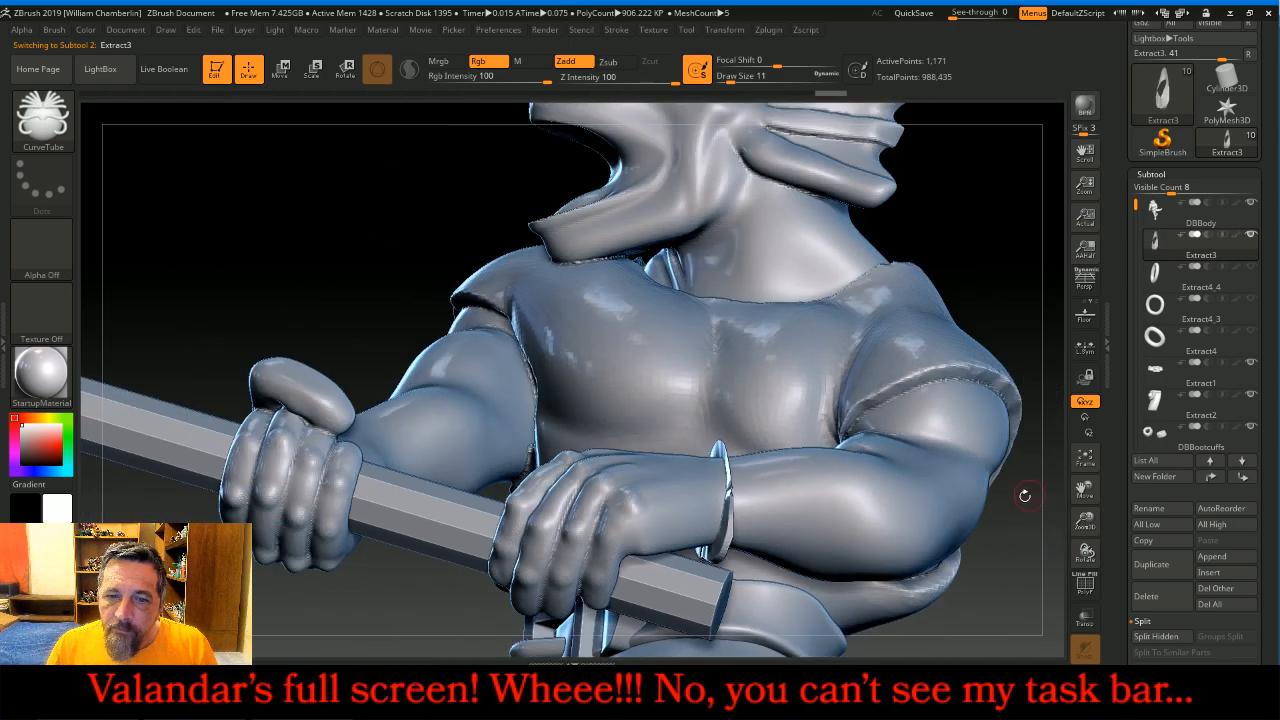
mouse_move(978, 575)
mouse_down()
mouse_move(994, 375)
mouse_move(484, 658)
mouse_up()
ctrl+shift+click(902, 264)
drag(940, 206, 908, 440)
scroll(1261, 607, down, 2)
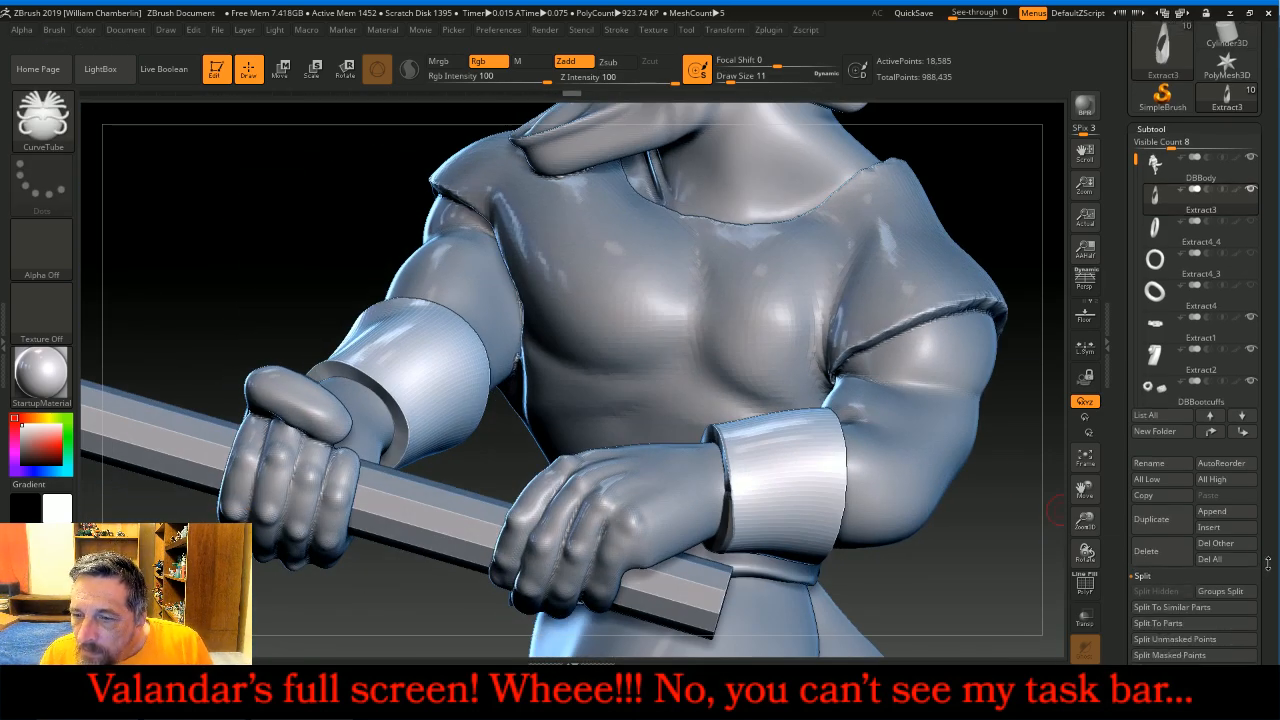
click(1192, 630)
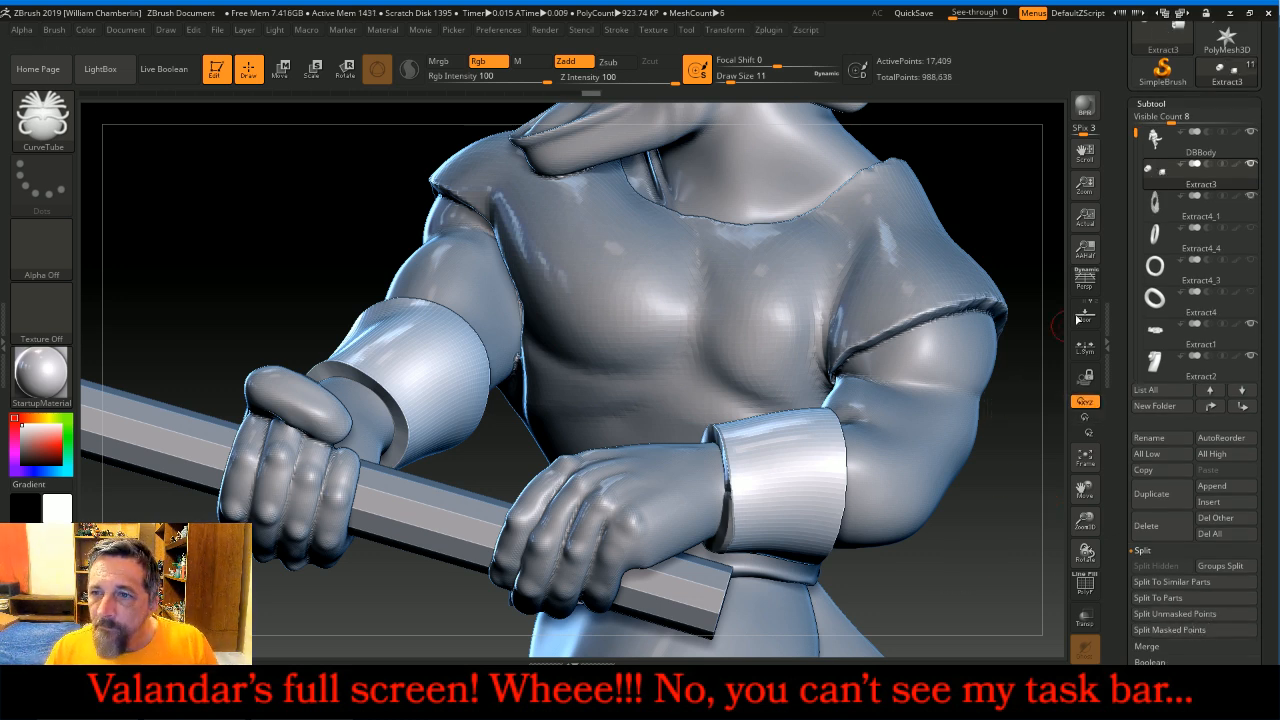
- Try framing the bracers' borders, polygroups and creased edges with curves, inspect the wrist and elbow edges, and clear the curves
scroll(1270, 248, up, 5)
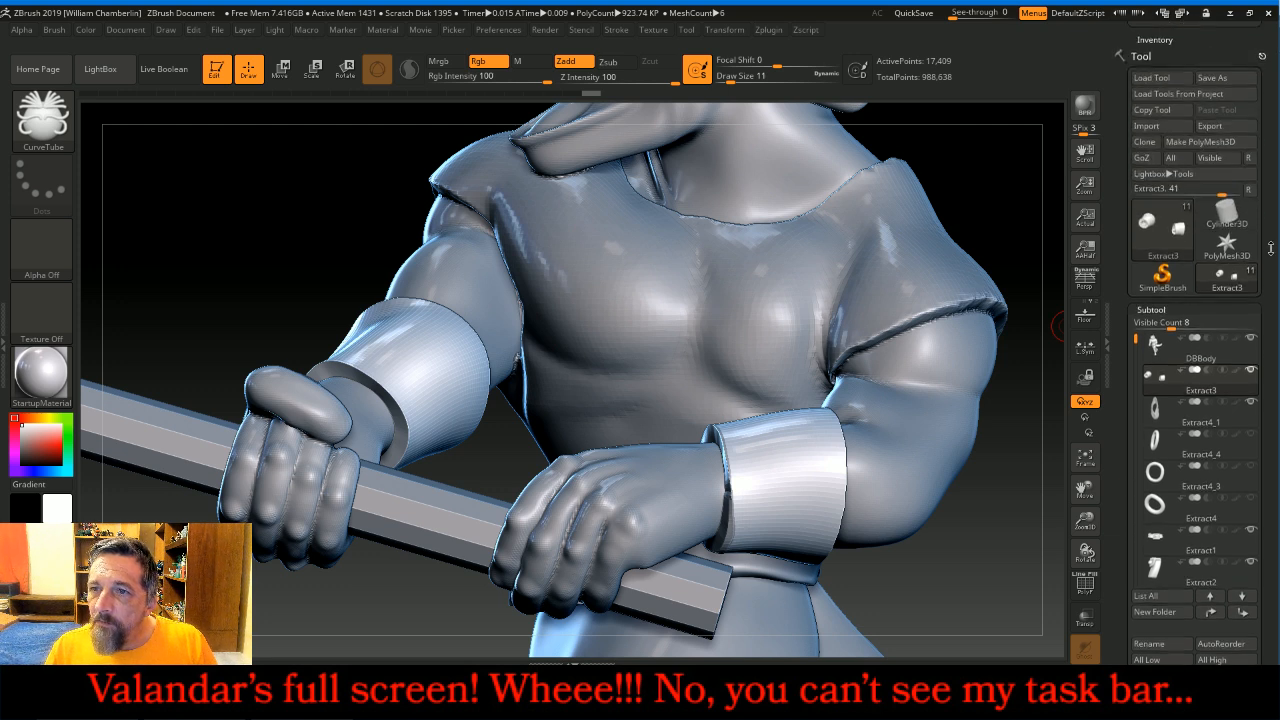
scroll(1187, 137, up, 4)
scroll(1187, 137, up, 1)
click(1160, 167)
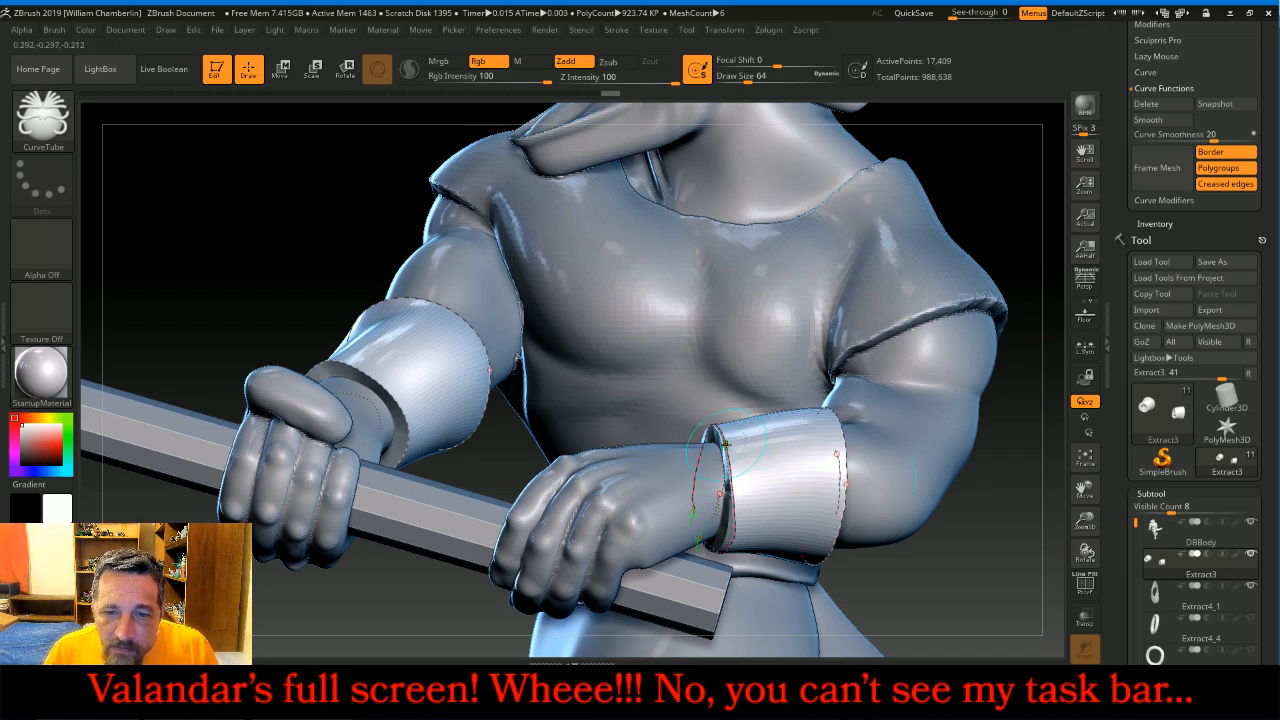
drag(890, 490, 1027, 479)
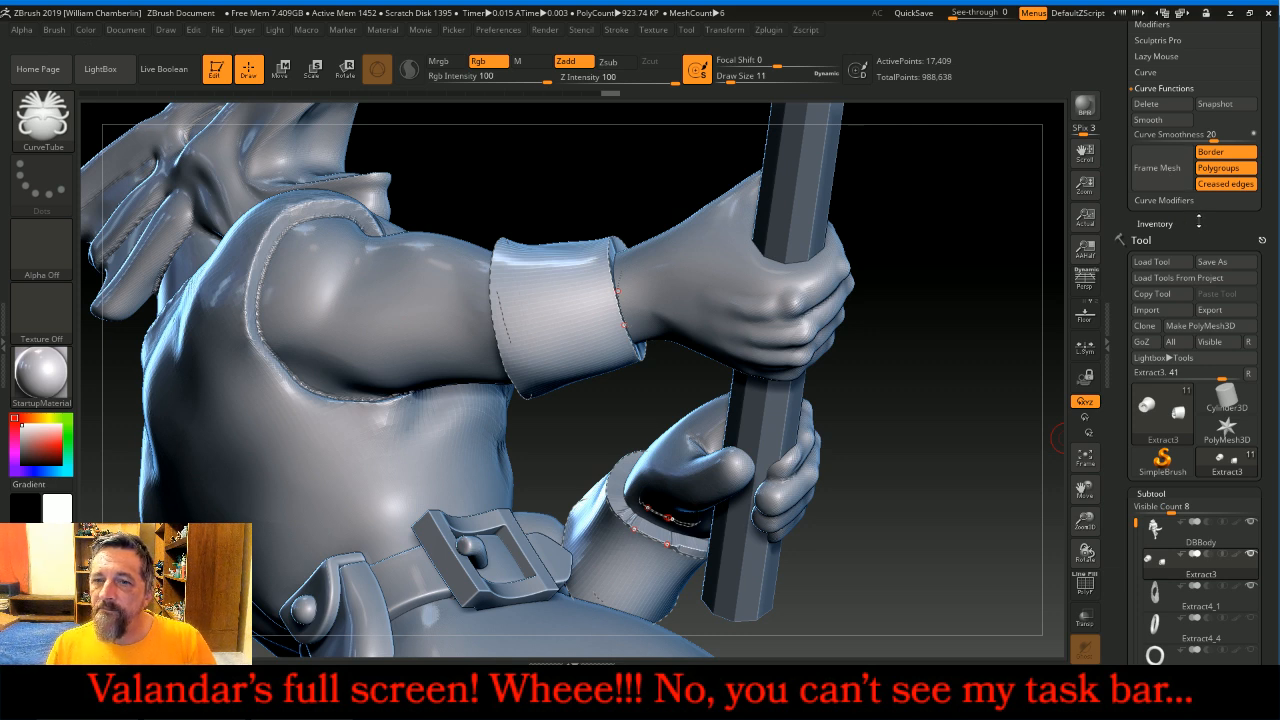
ctrl+shift+click(562, 312)
key(ctrl+z)
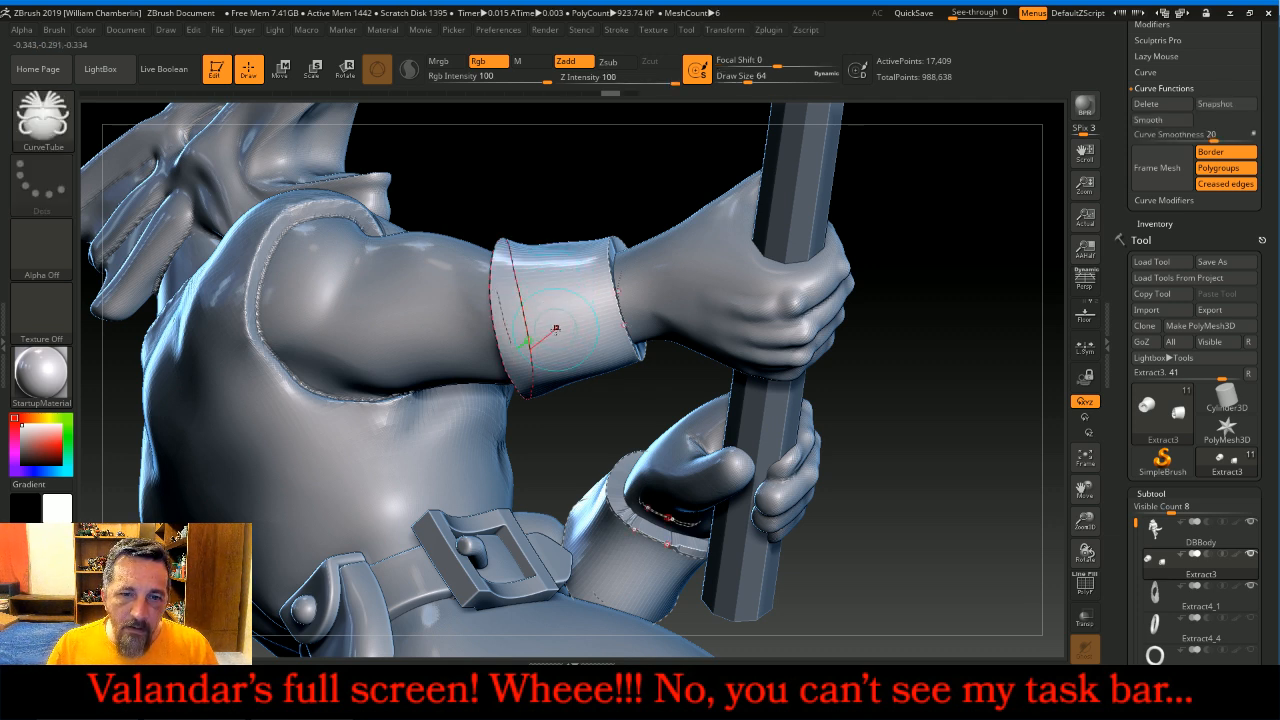
drag(1097, 515, 1097, 625)
click(589, 357)
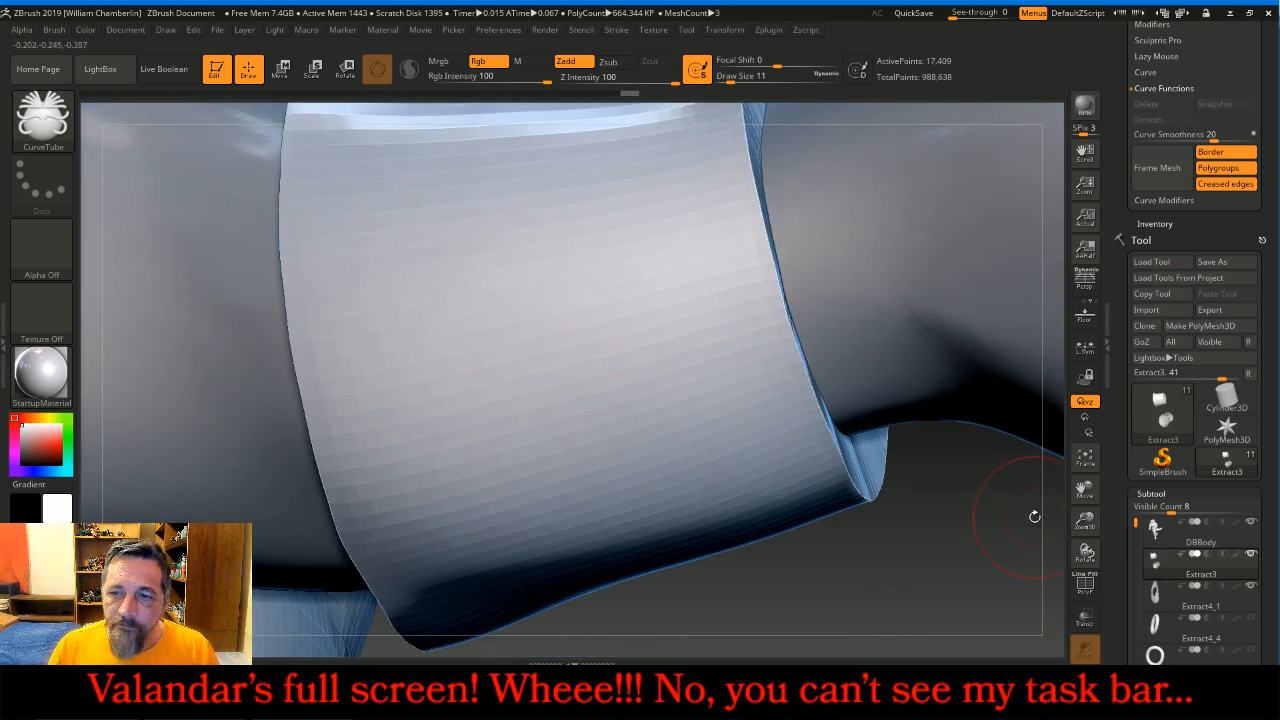
click(1085, 458)
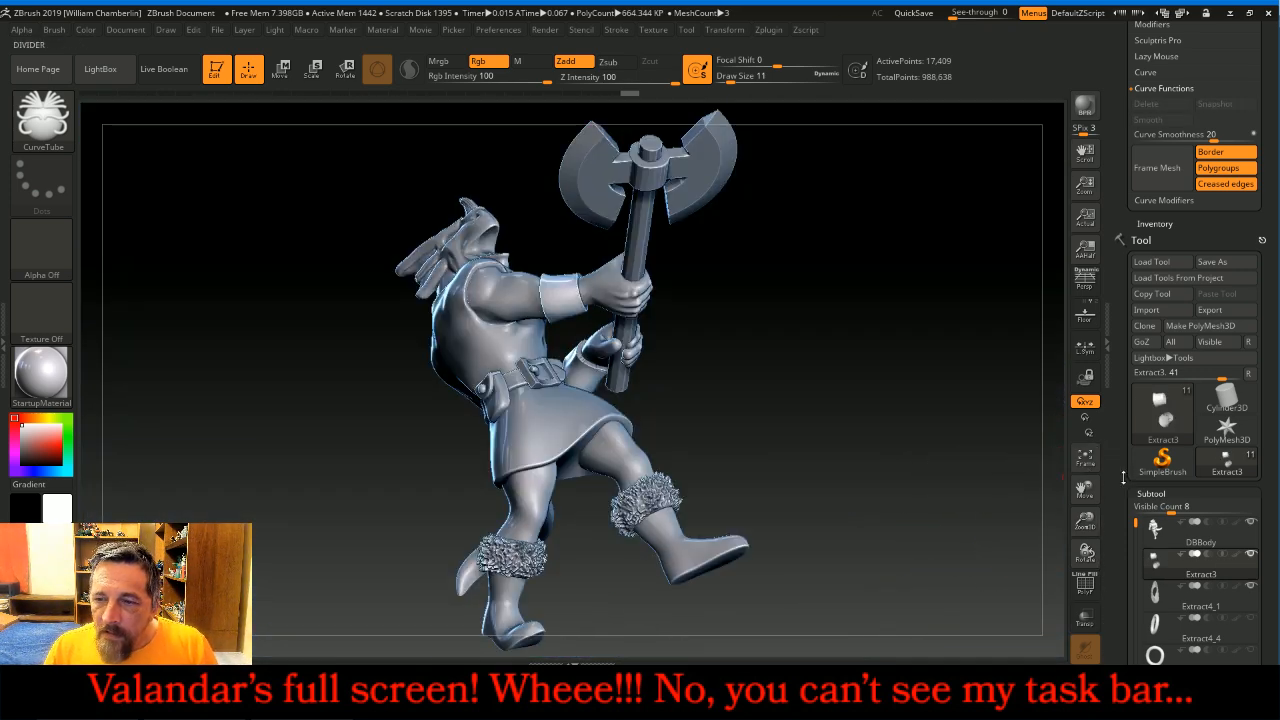
- ZRemesh the Extract3 bracers at half their polygon count
scroll(1250, 485, down, 5)
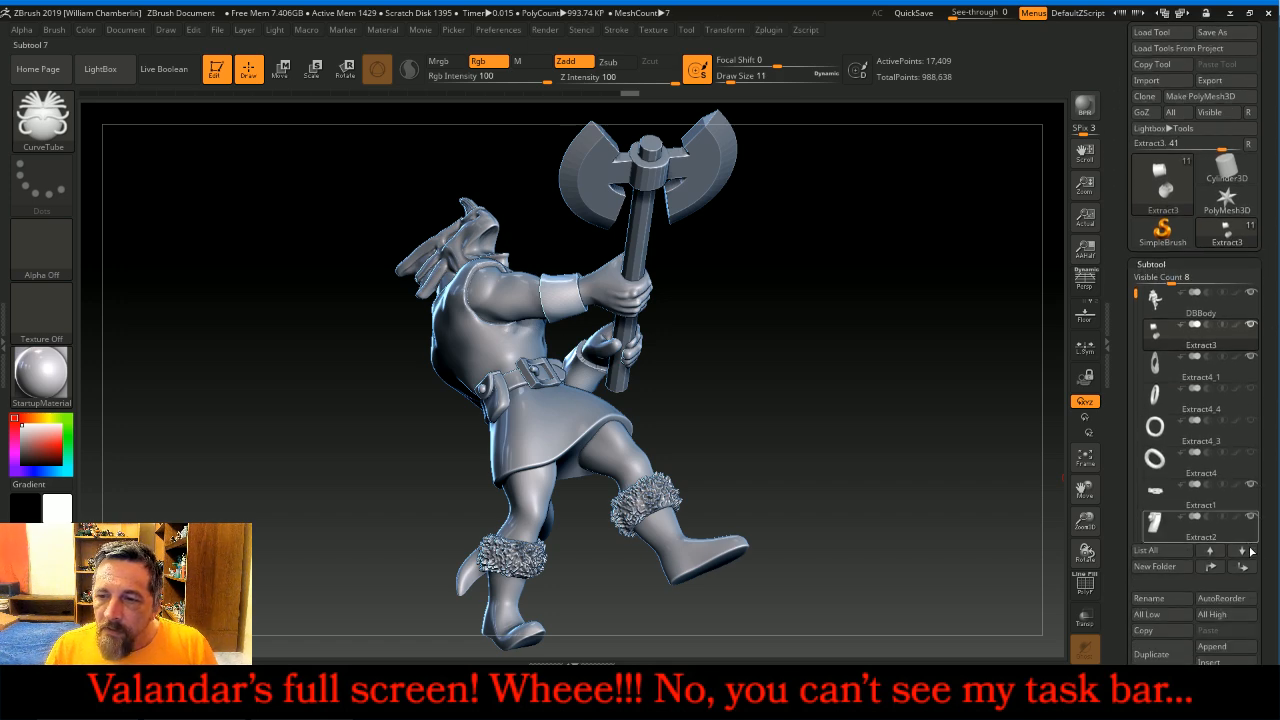
scroll(1245, 480, down, 10)
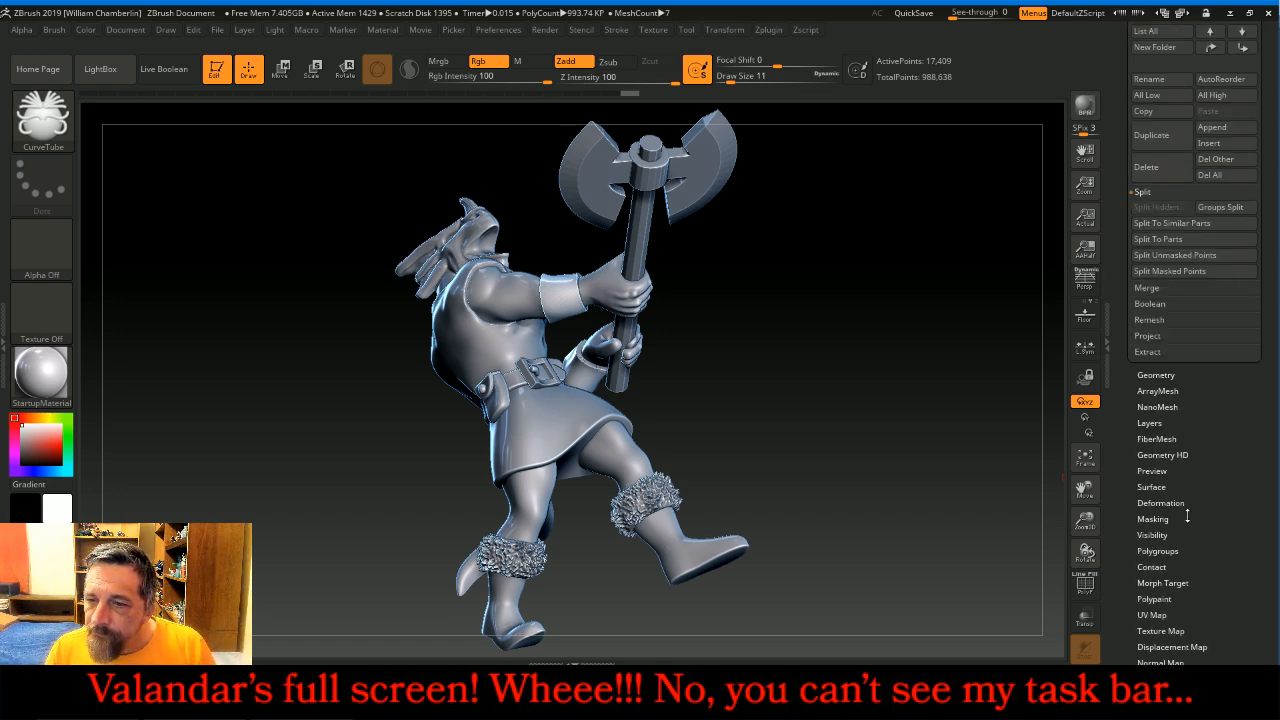
click(1176, 551)
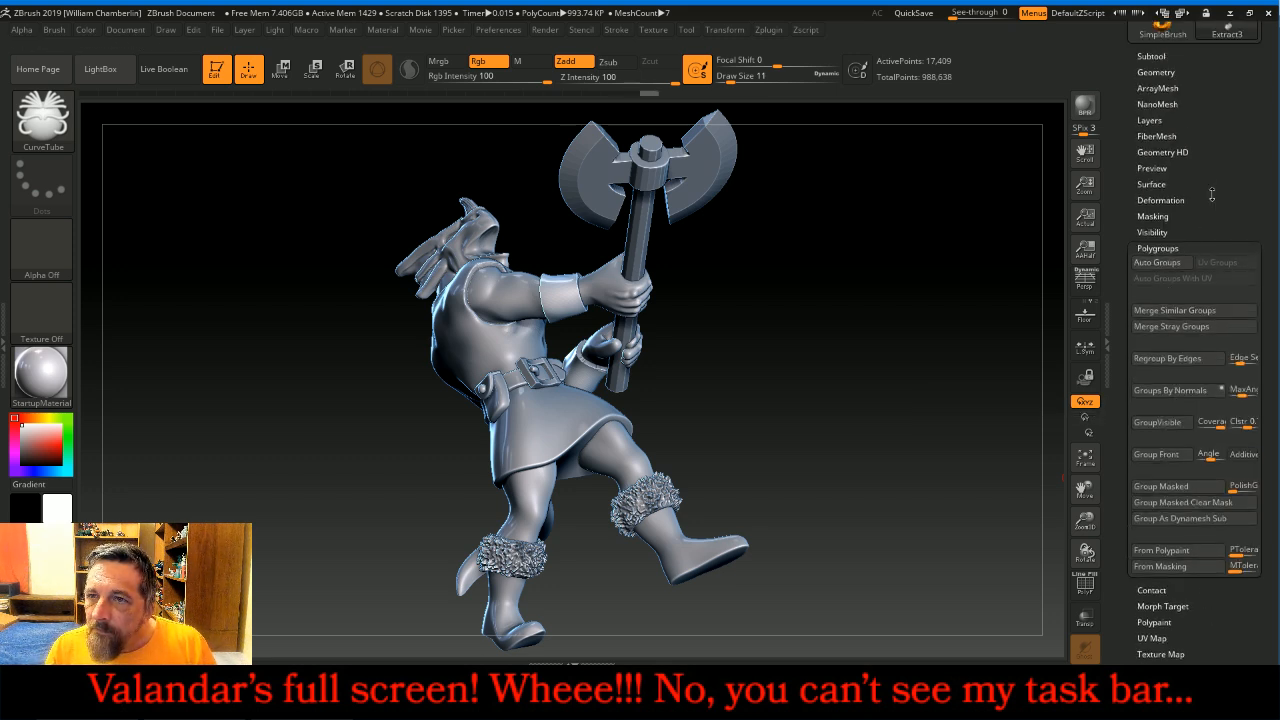
scroll(1212, 190, up, 3)
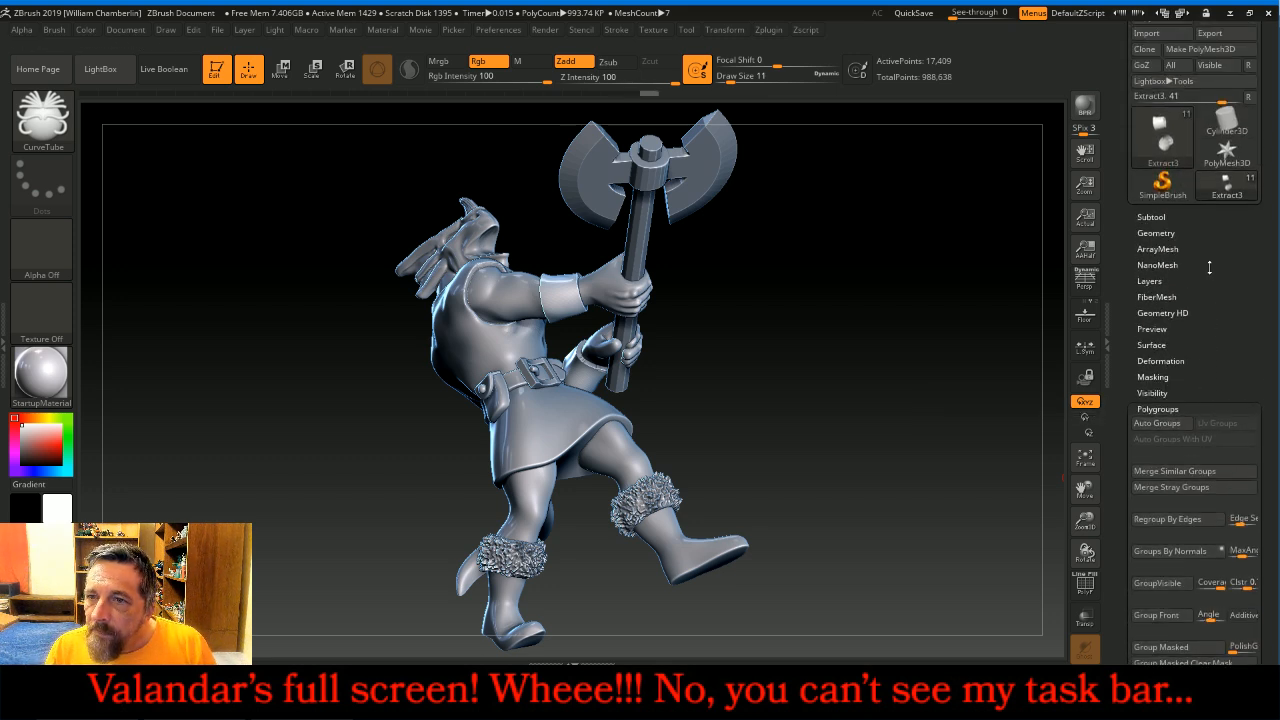
click(1156, 233)
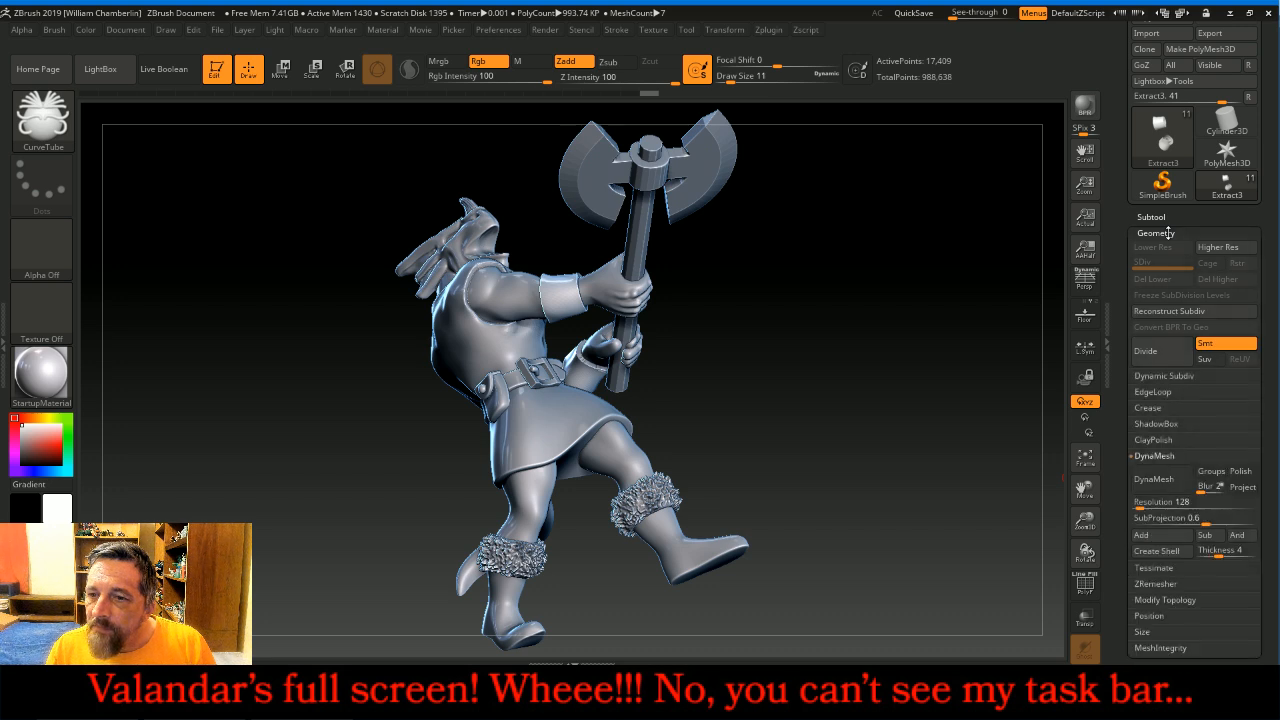
click(1170, 588)
click(1150, 512)
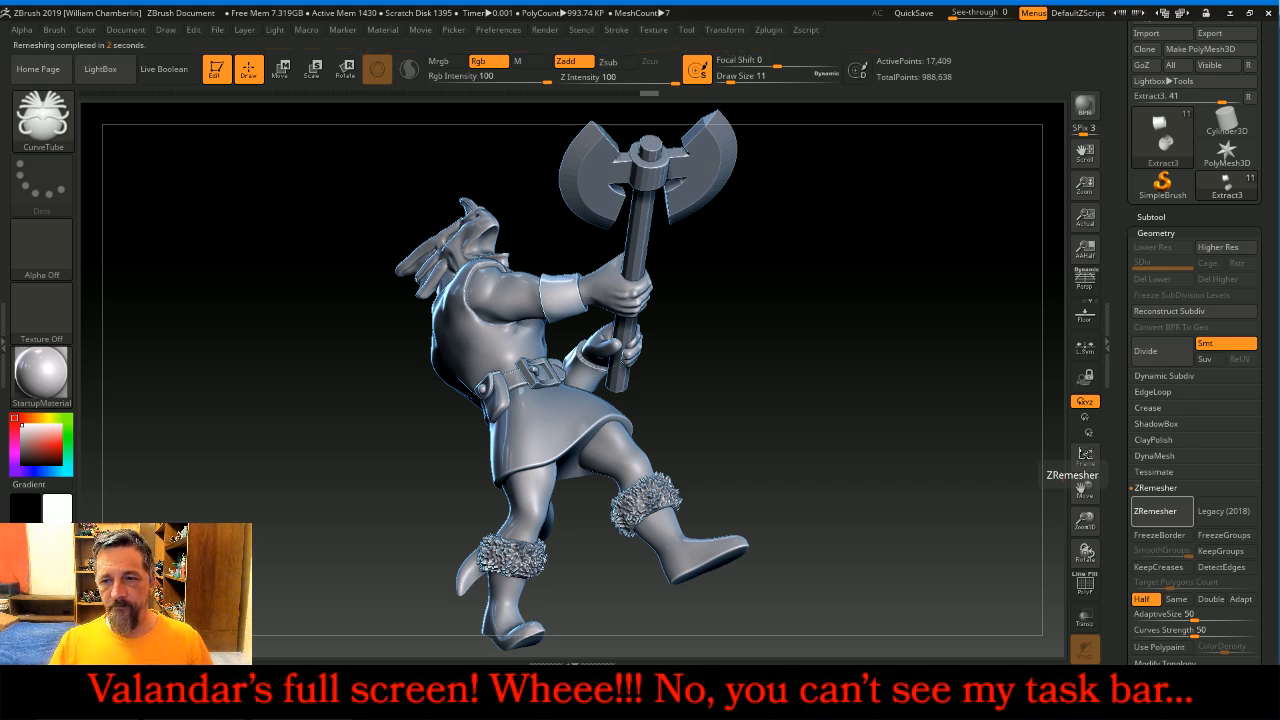
- Frame the remeshed bracers with curves and build a CurveTube ring along the left bracer's wrist edge at draw size 64
click(1086, 457)
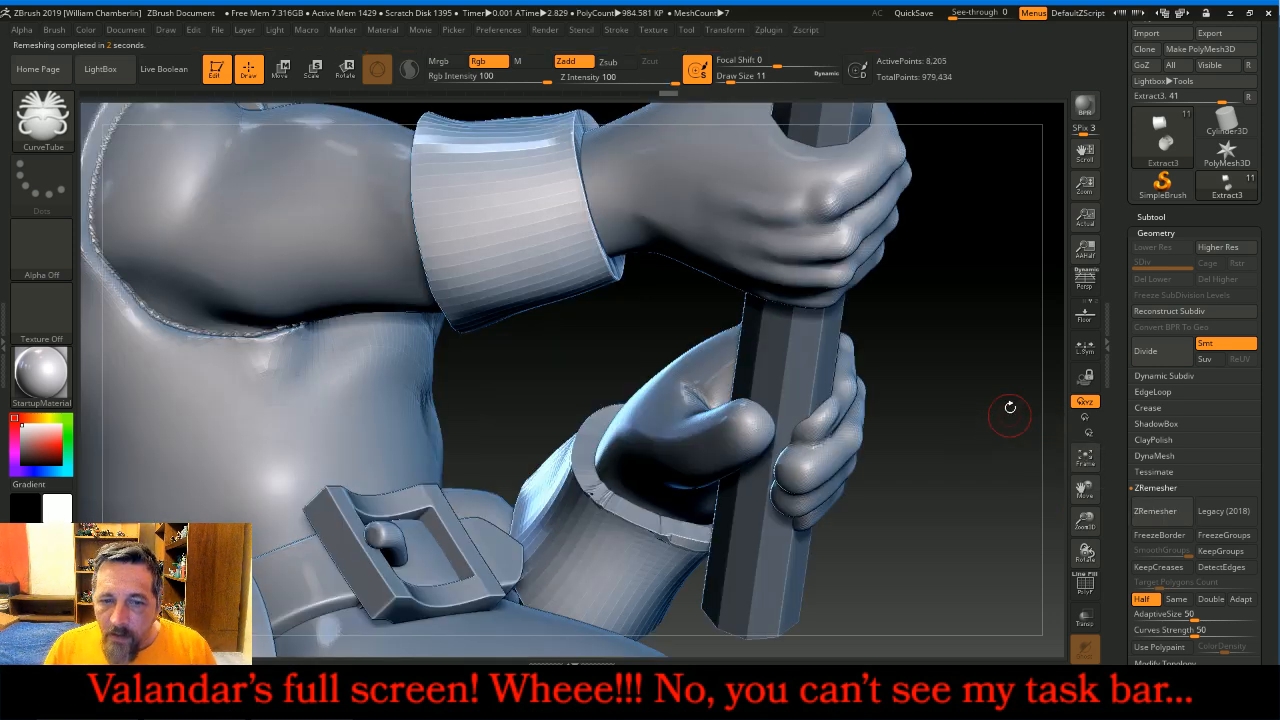
drag(1250, 223, 1233, 361)
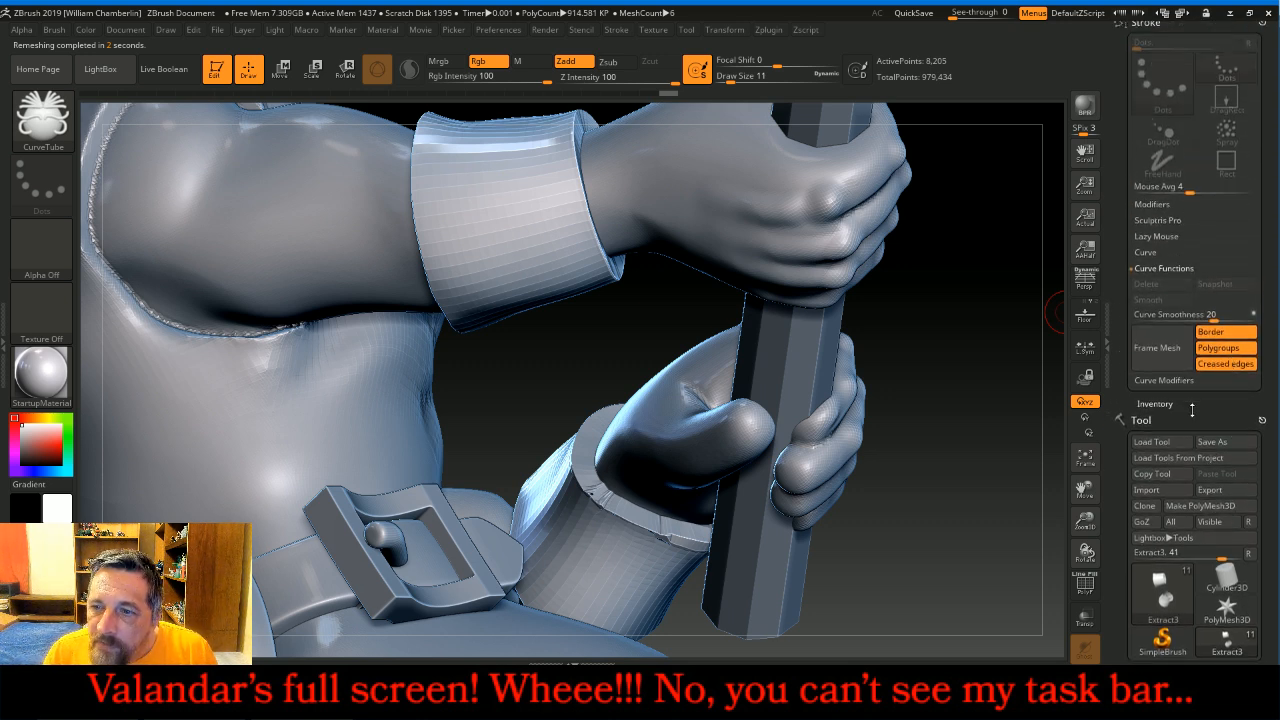
drag(1191, 412, 1205, 484)
drag(1205, 424, 1205, 366)
click(1172, 277)
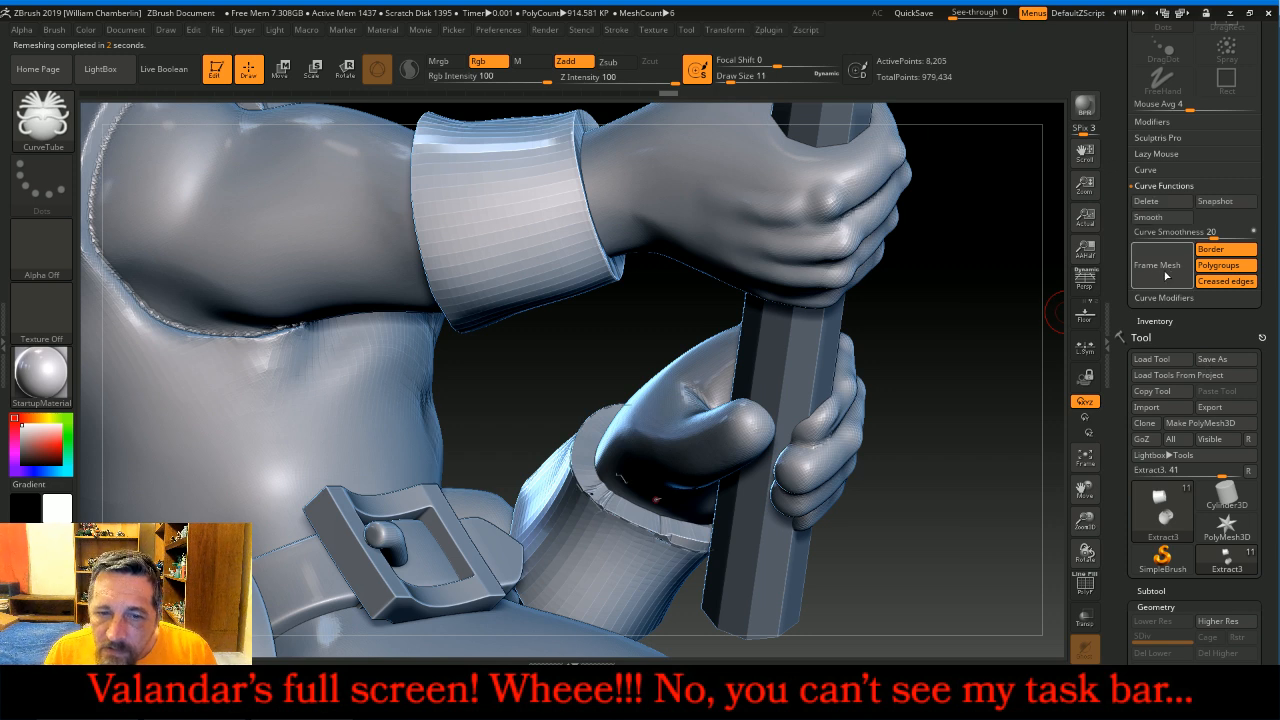
click(673, 545)
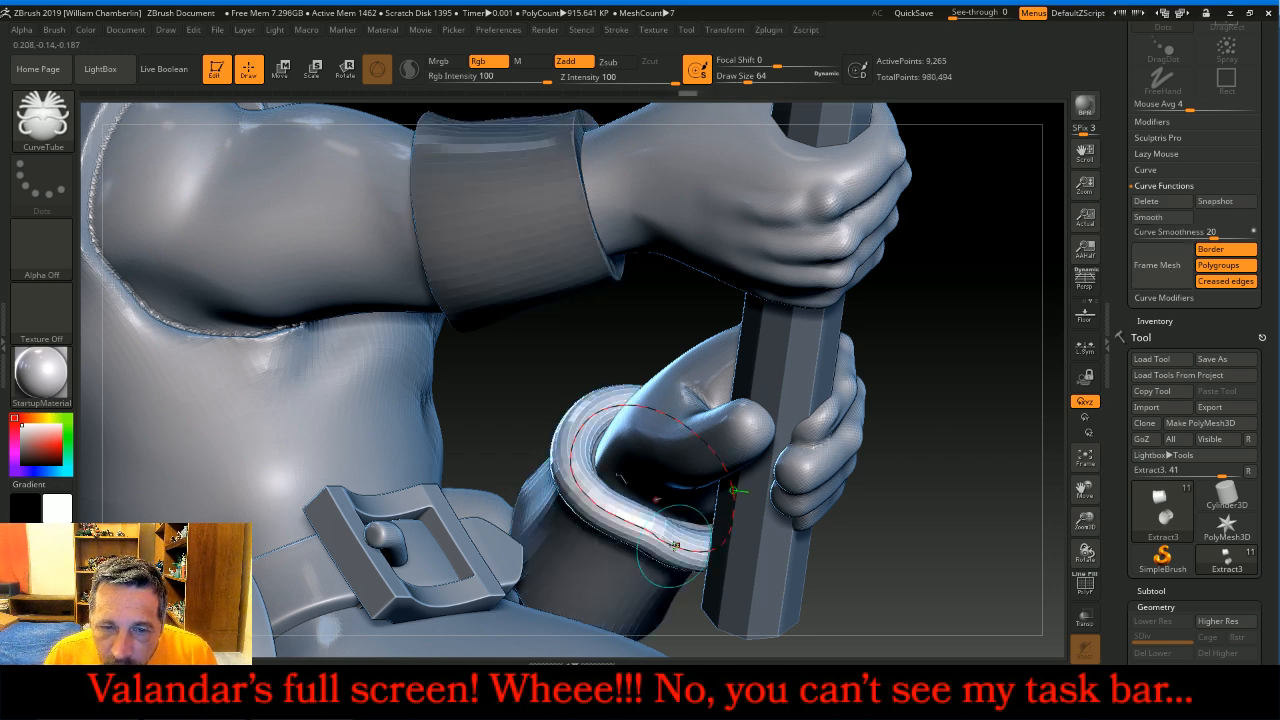
- Split the unmasked wrist ring off Extract3 as a separate subtool
drag(1192, 585, 1194, 477)
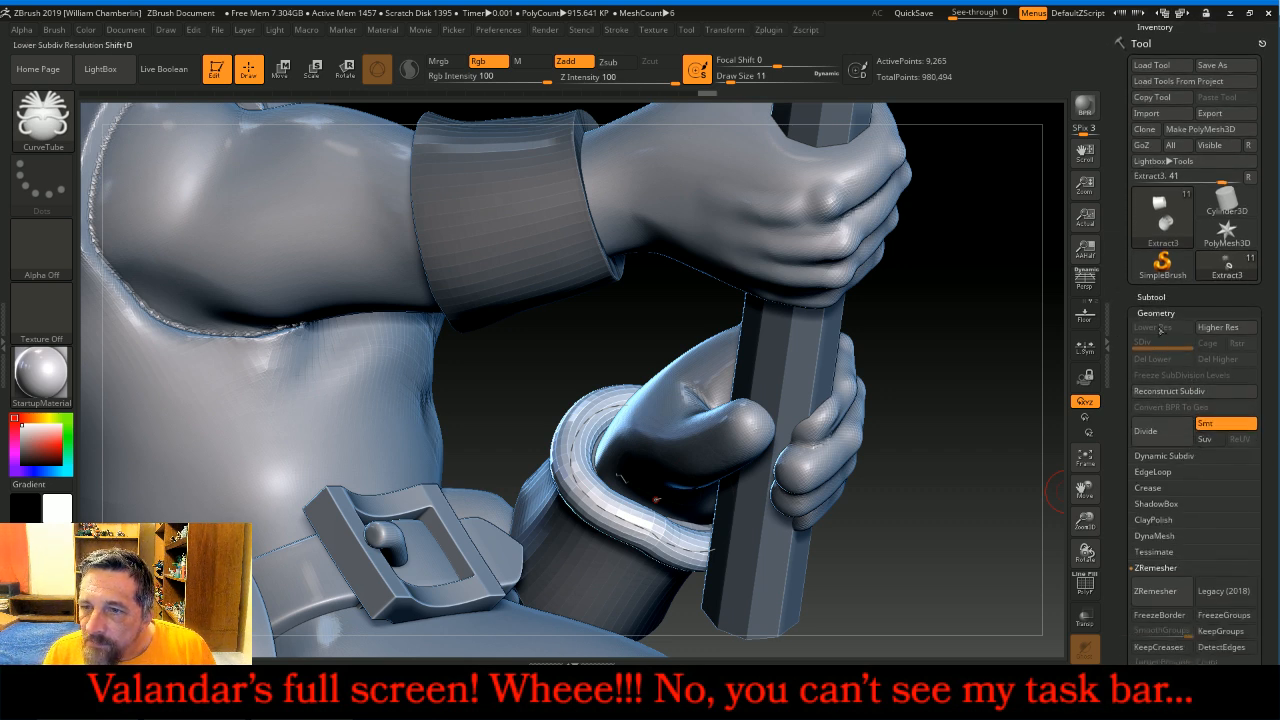
click(1152, 297)
drag(1270, 590, 1264, 505)
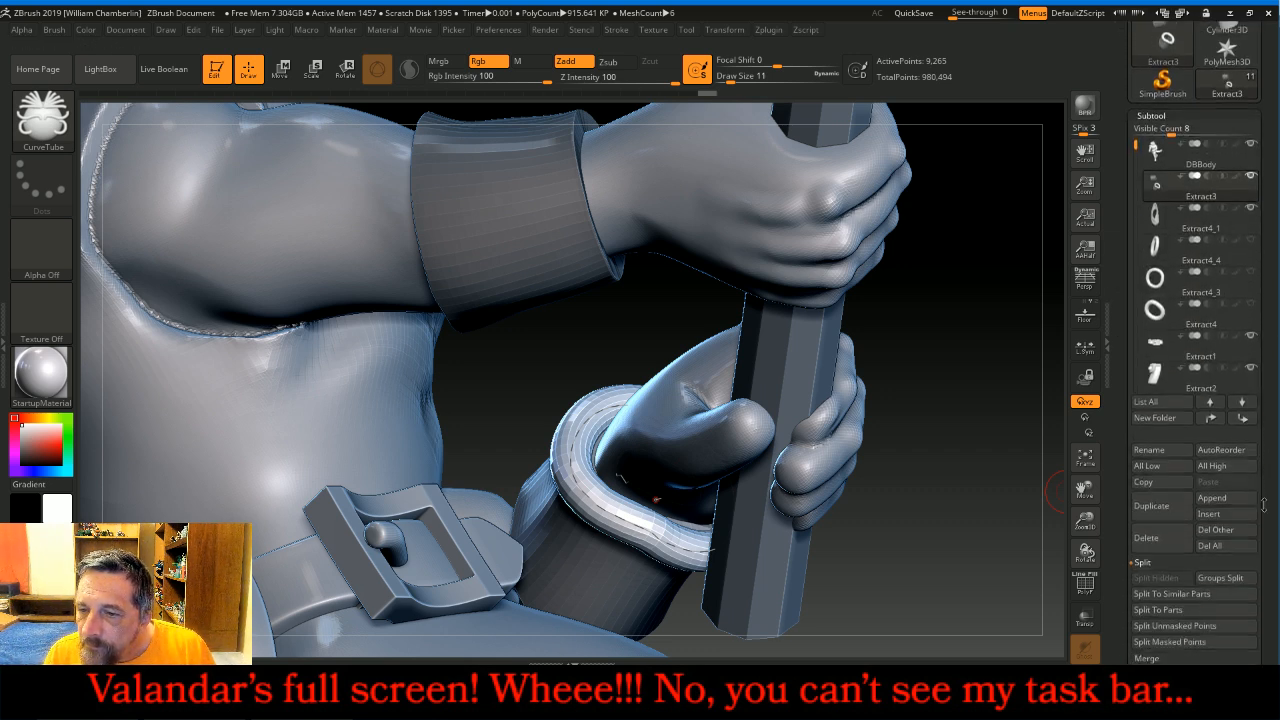
click(1186, 627)
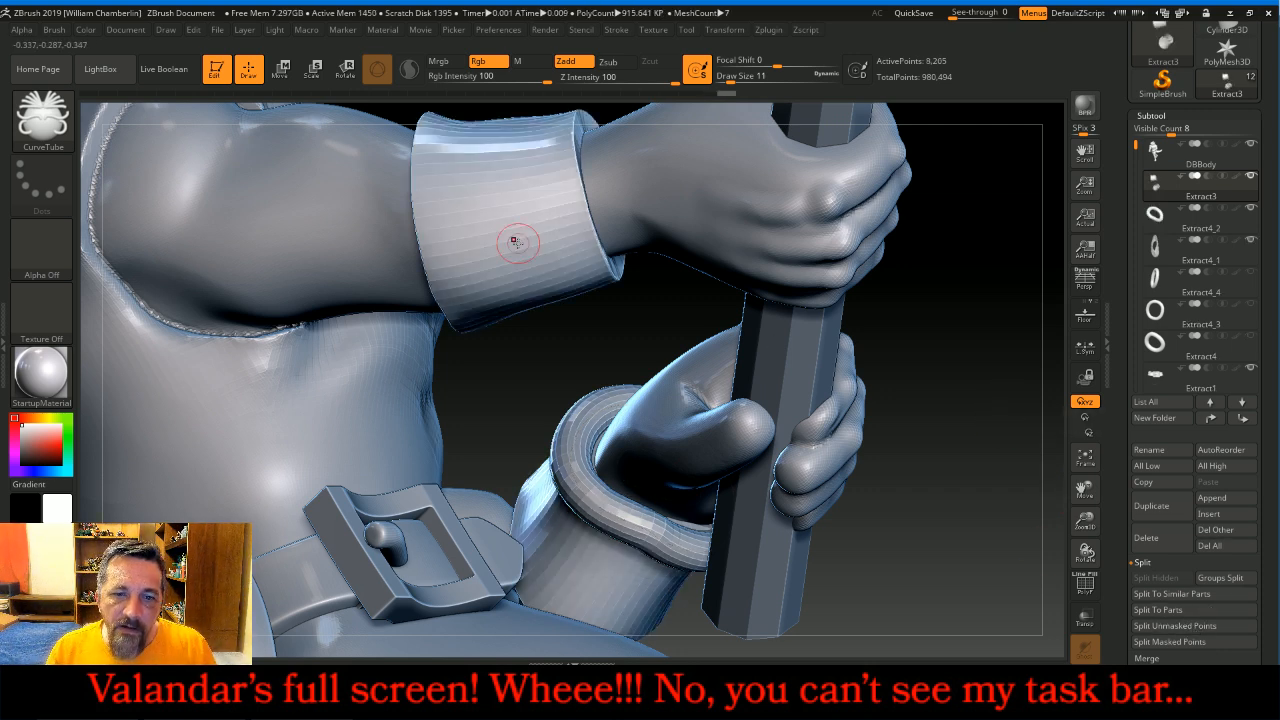
- Show the ring subtools Extract4_4, Extract4_3 and Extract4 again and view the whole figure
drag(953, 282, 919, 342)
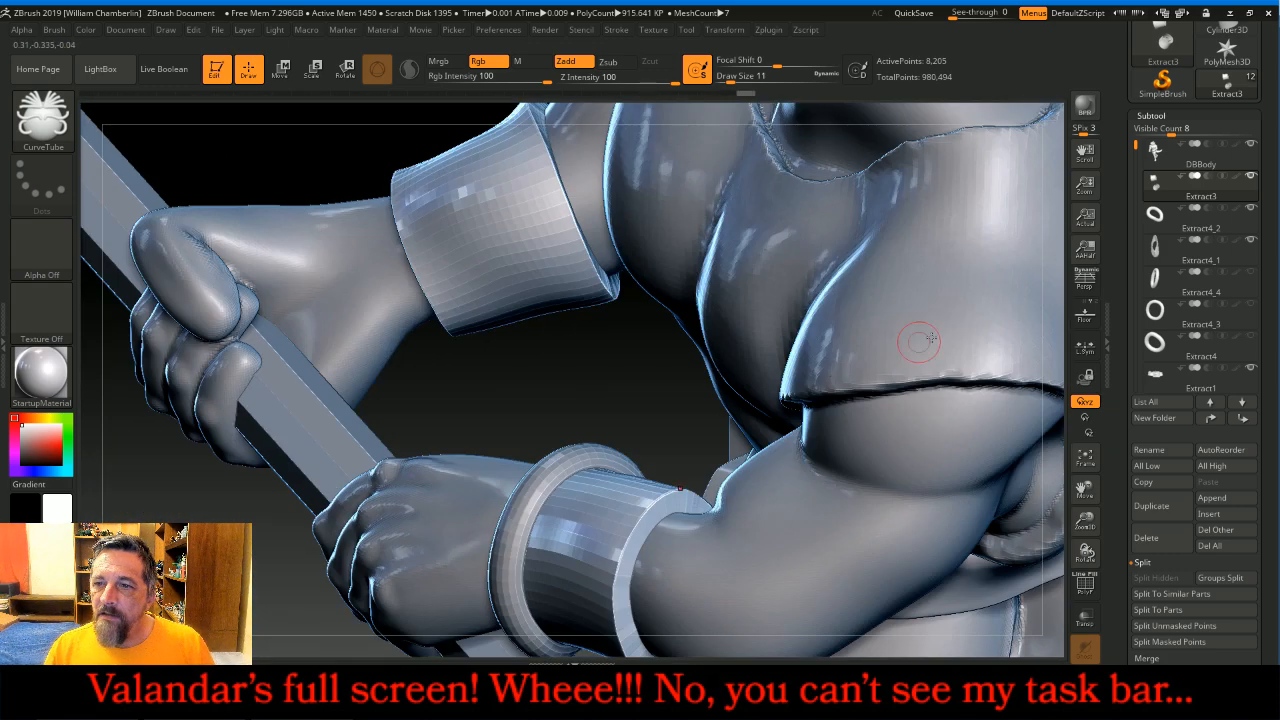
click(1250, 271)
click(1253, 304)
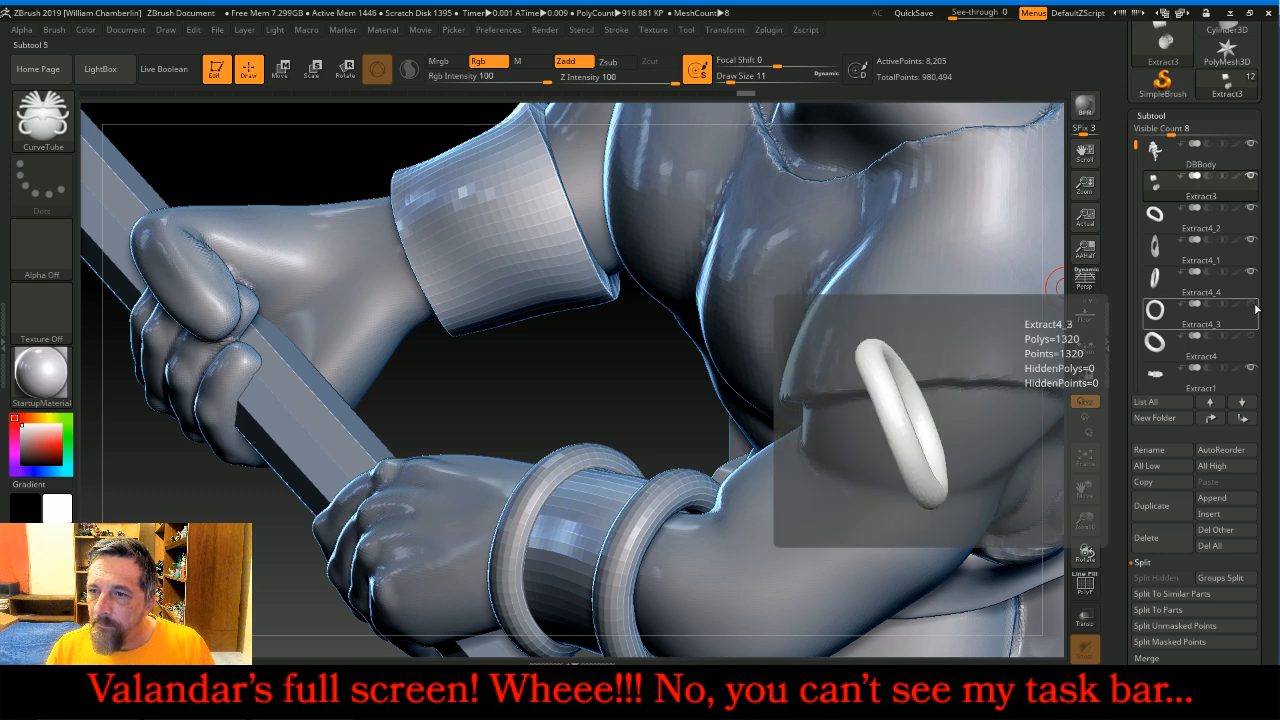
click(1250, 336)
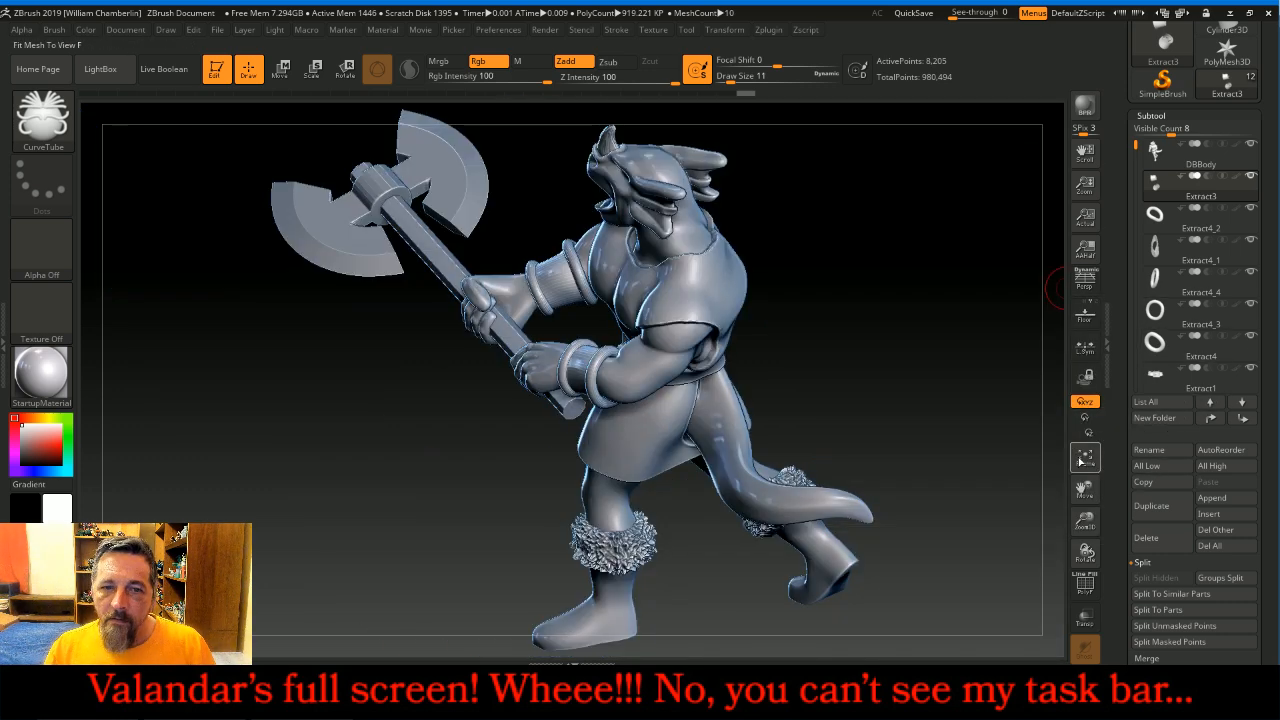
click(1085, 457)
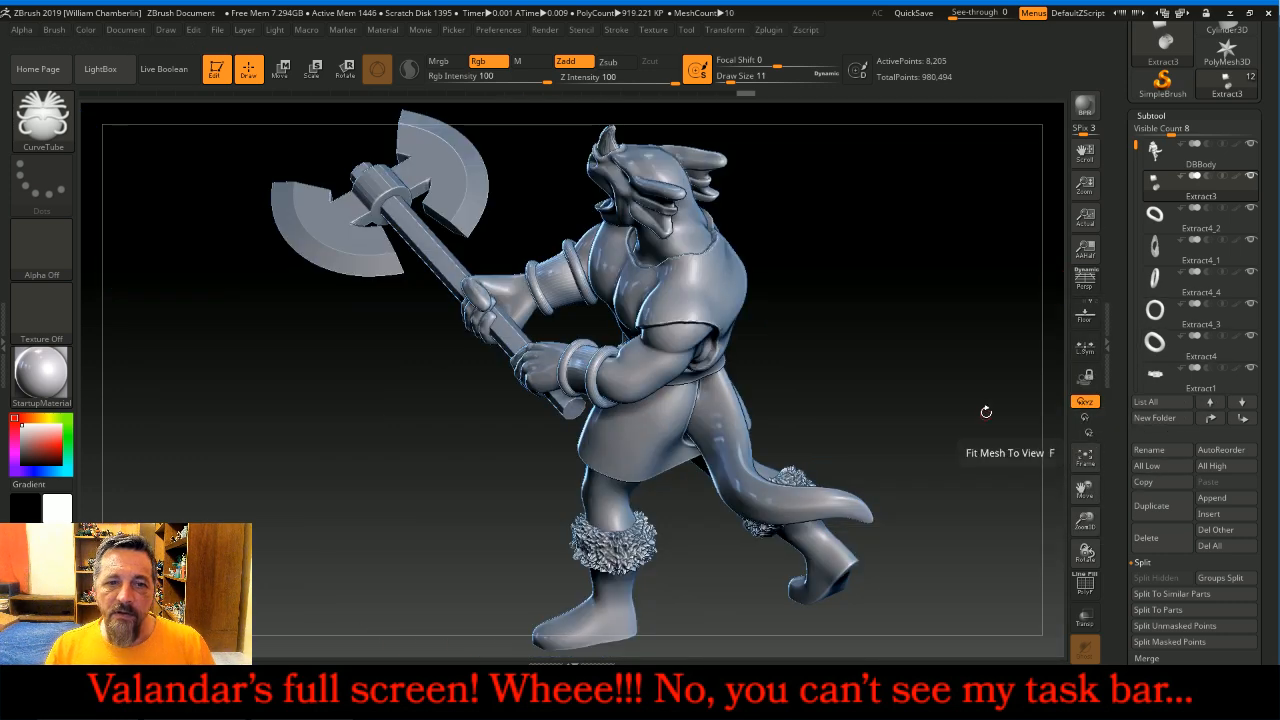
- Merge the ring subtools Extract4_2, Extract4_1, Extract4_4, Extract4_3 and Extract4 into the Extract3 bracers
drag(1008, 398, 1006, 364)
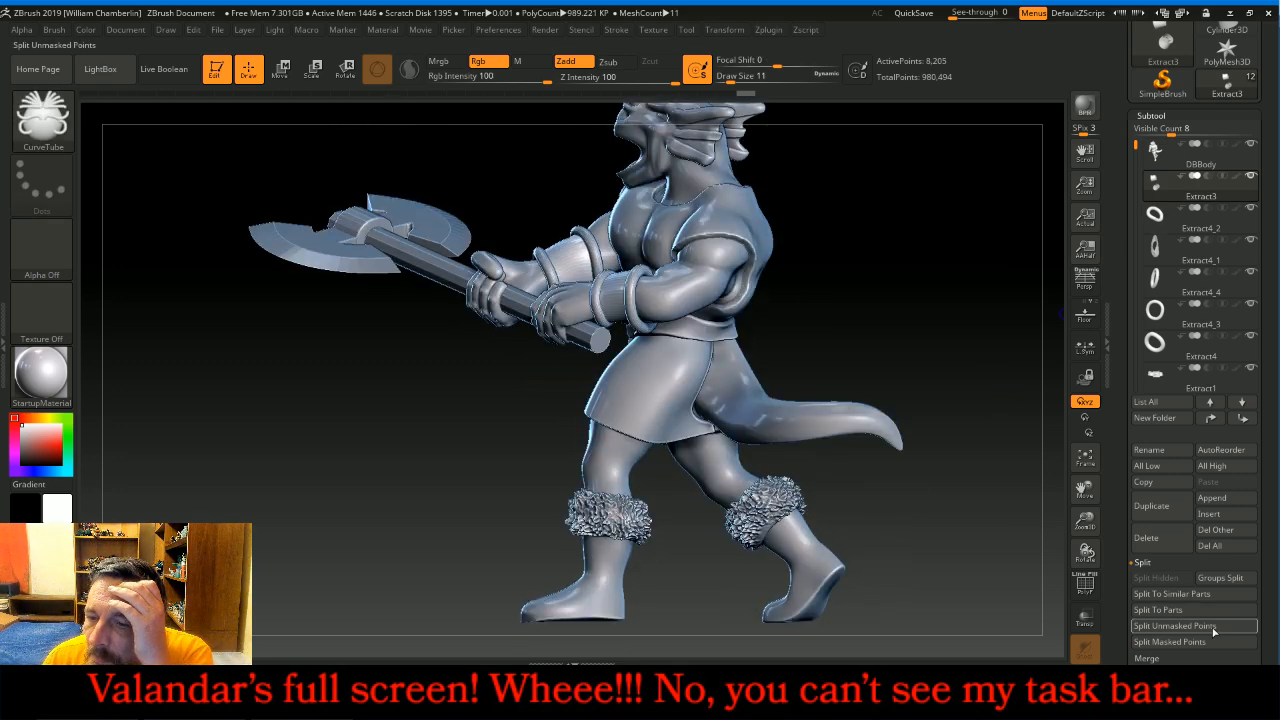
click(1176, 659)
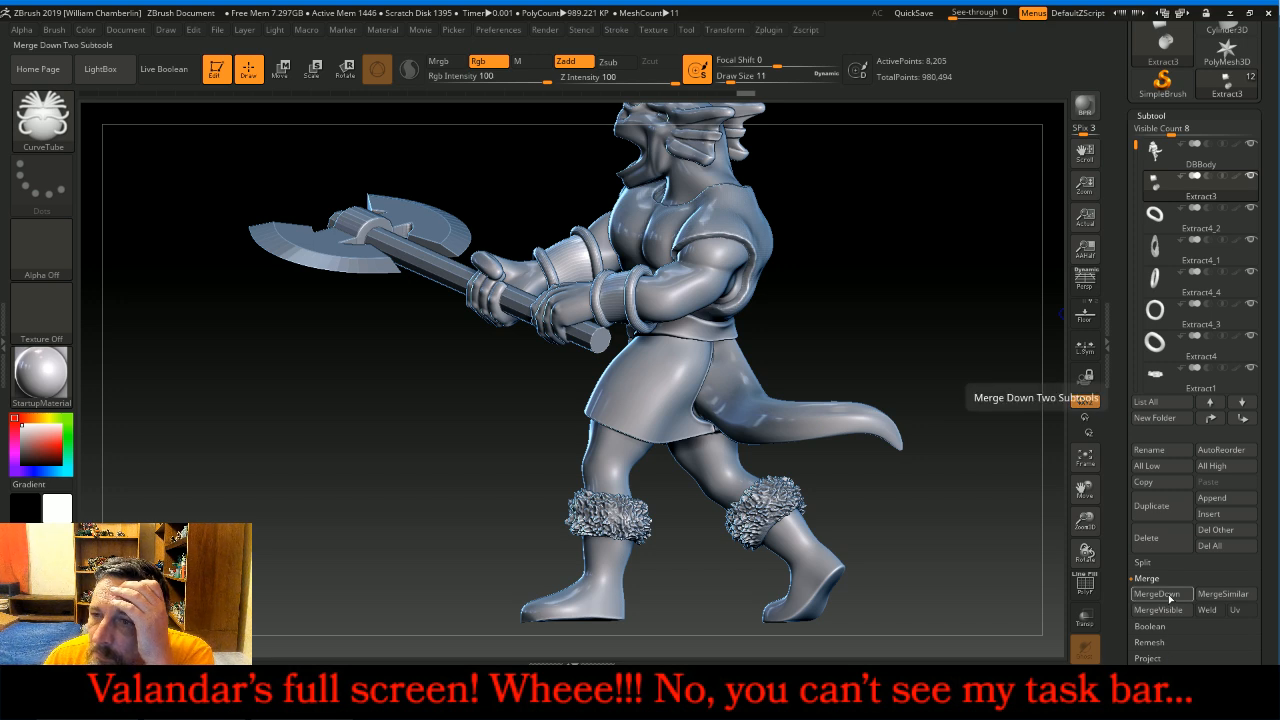
click(1157, 596)
click(1157, 596)
click(1157, 596)
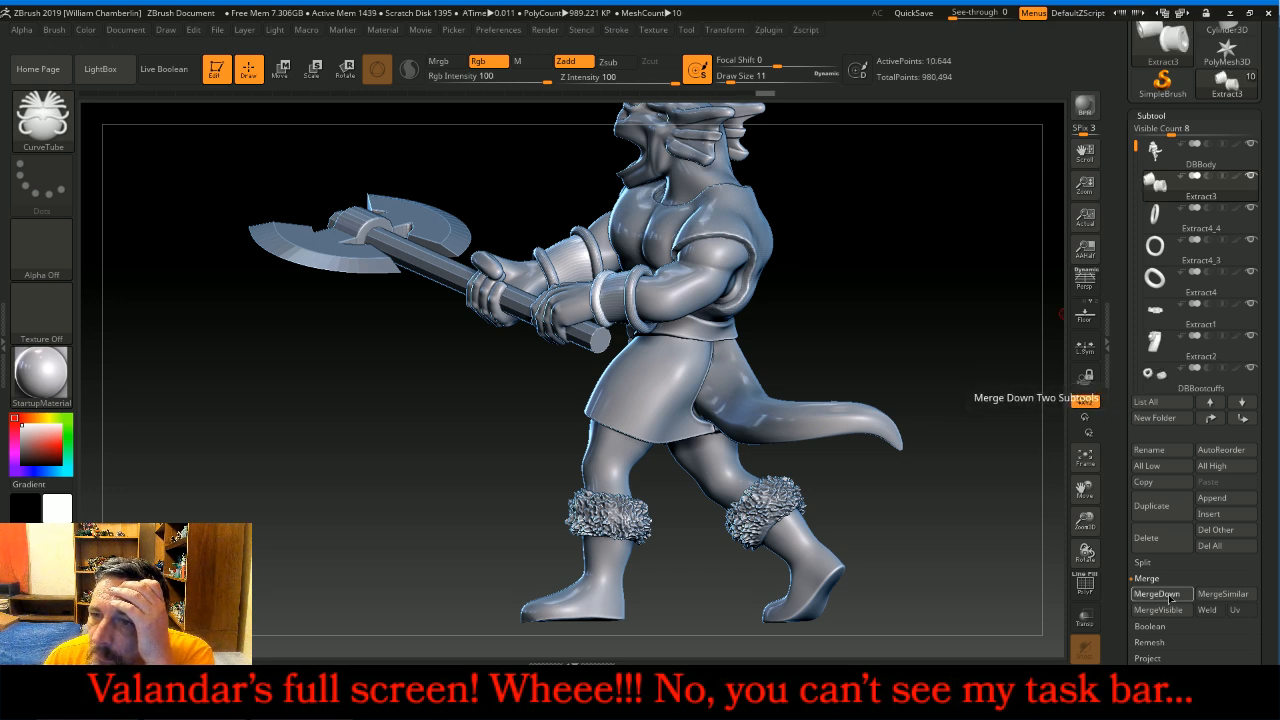
click(1170, 599)
click(1170, 599)
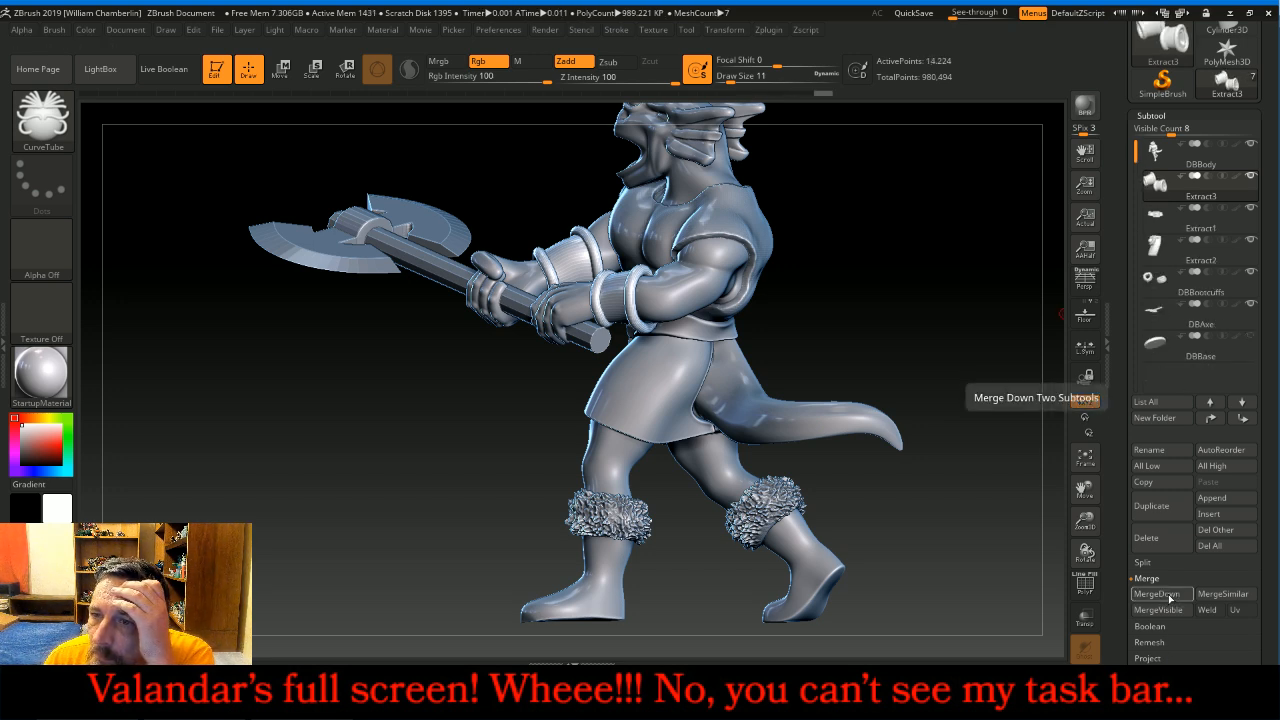
- Subdivide the merged bracers three times, delete the lower subdivision levels, and DynaMesh them at resolution 768
drag(917, 301, 990, 298)
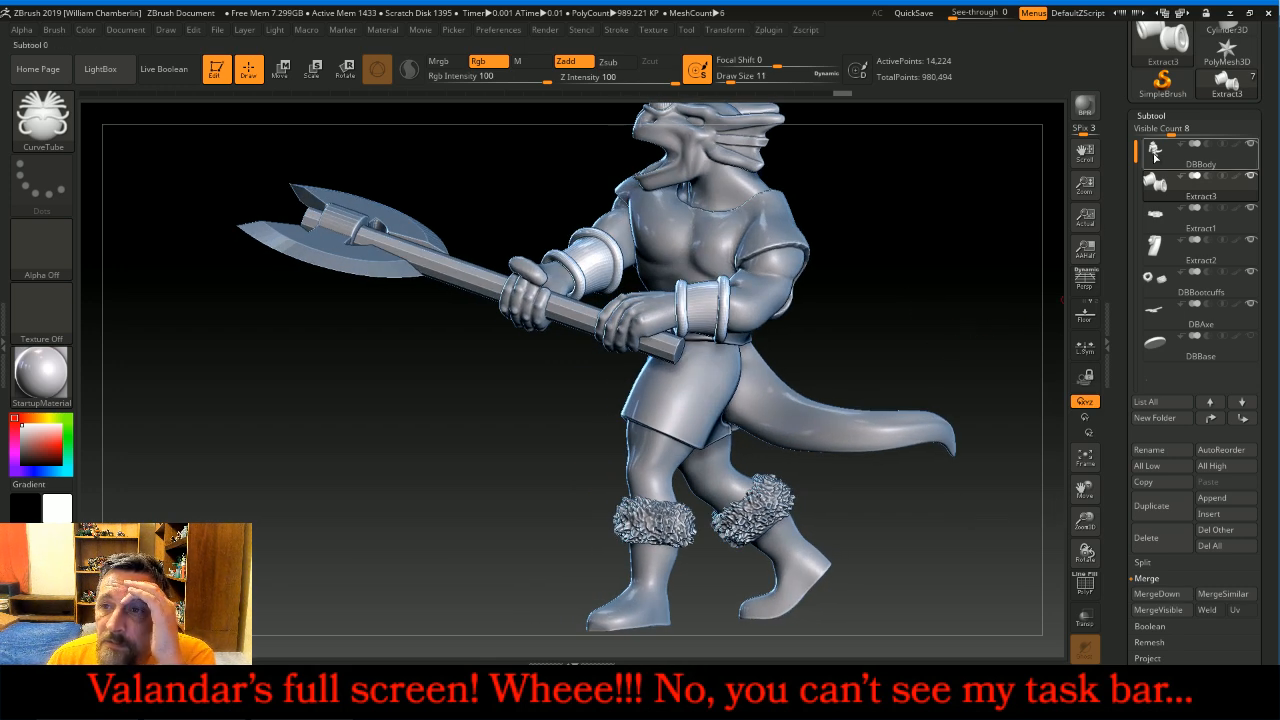
click(1180, 115)
click(1158, 132)
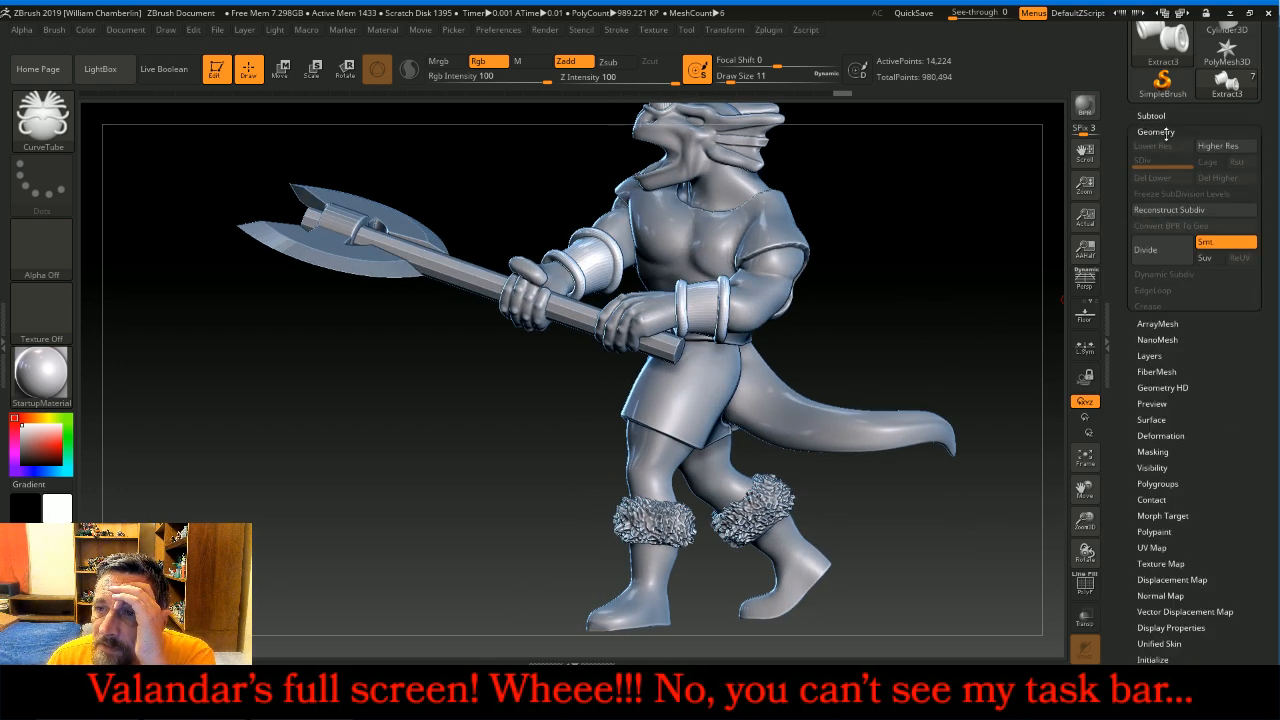
click(1165, 254)
click(1164, 257)
click(1164, 257)
click(1164, 183)
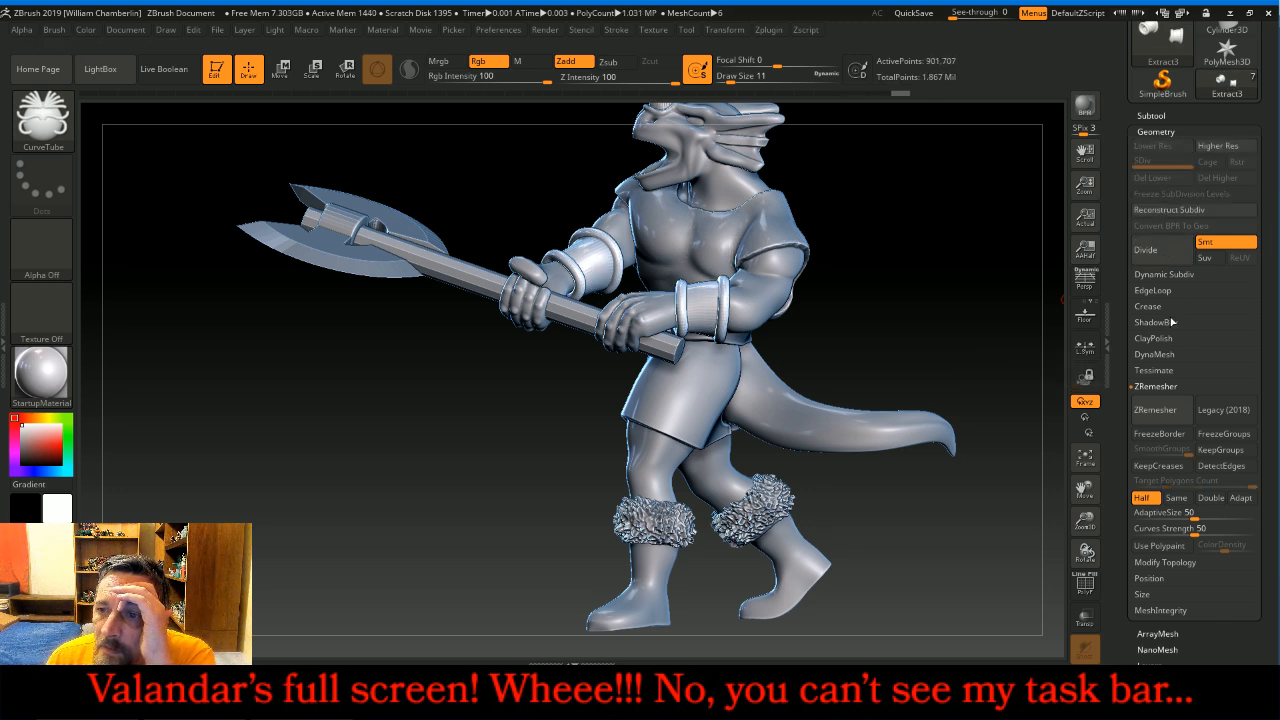
click(1160, 356)
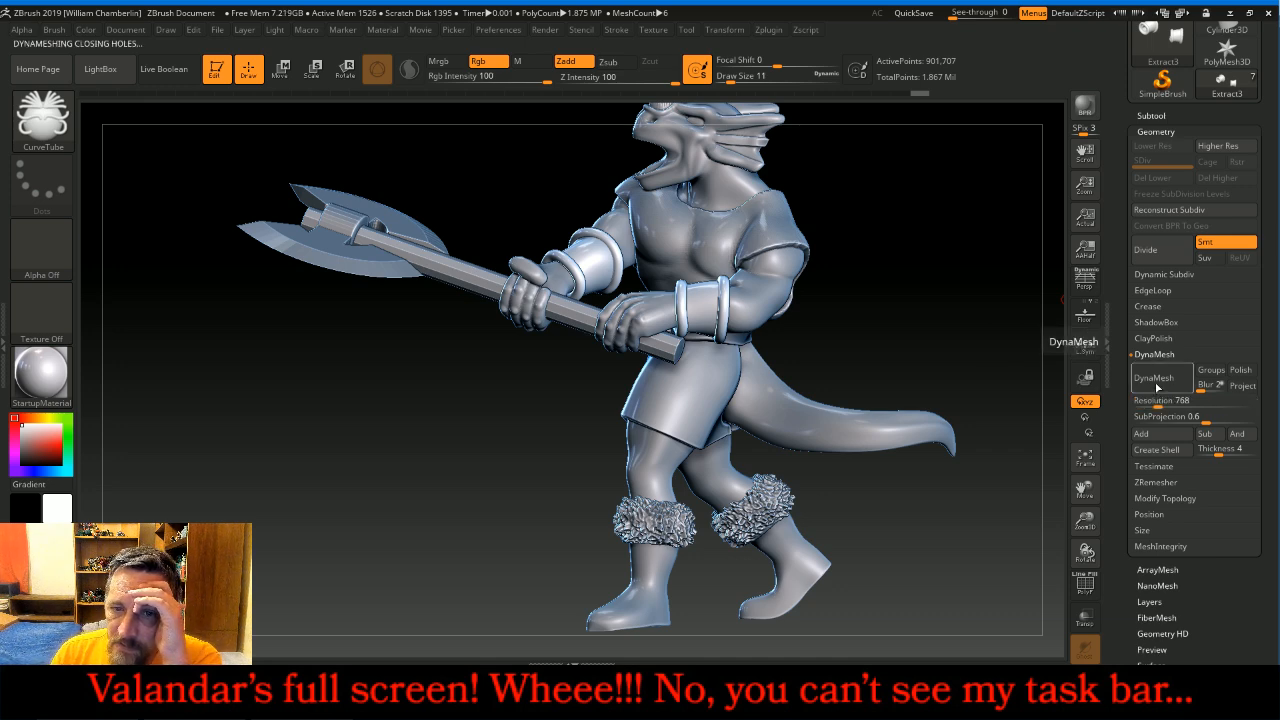
click(1156, 386)
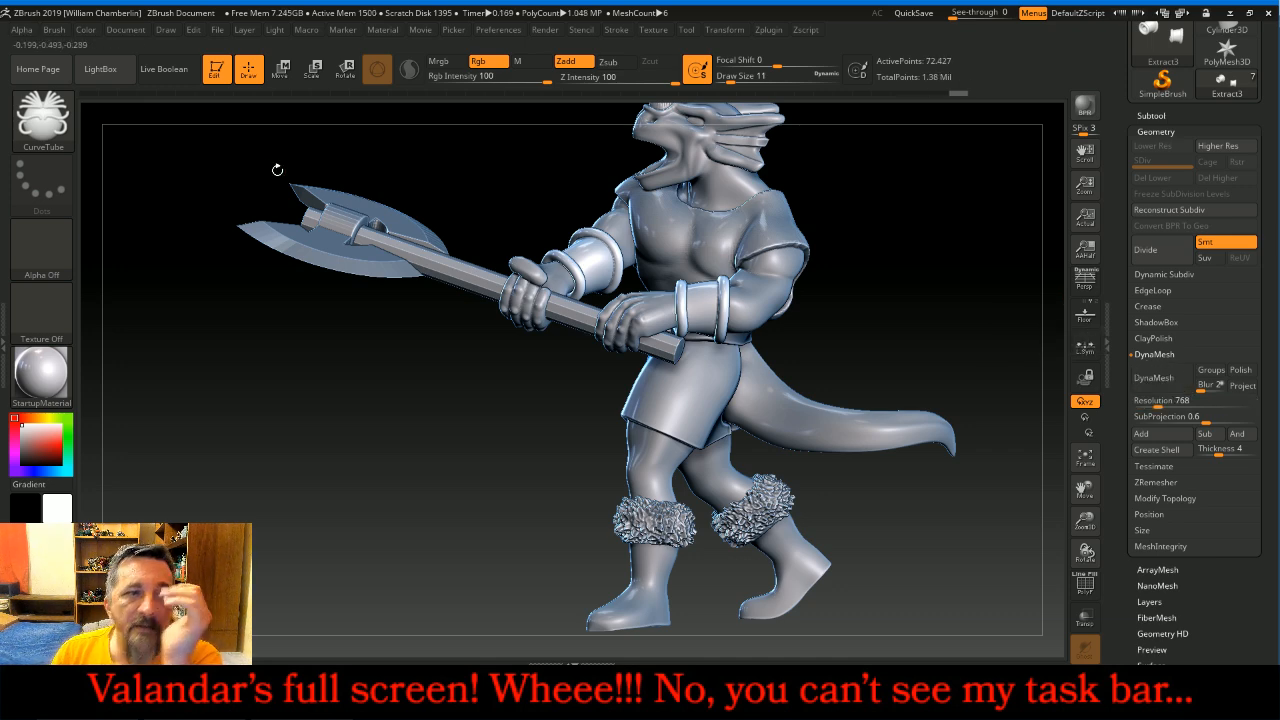
- Set up the Layer brush with the DragDot stroke, Alpha 48 and a Z intensity of 100
click(50, 120)
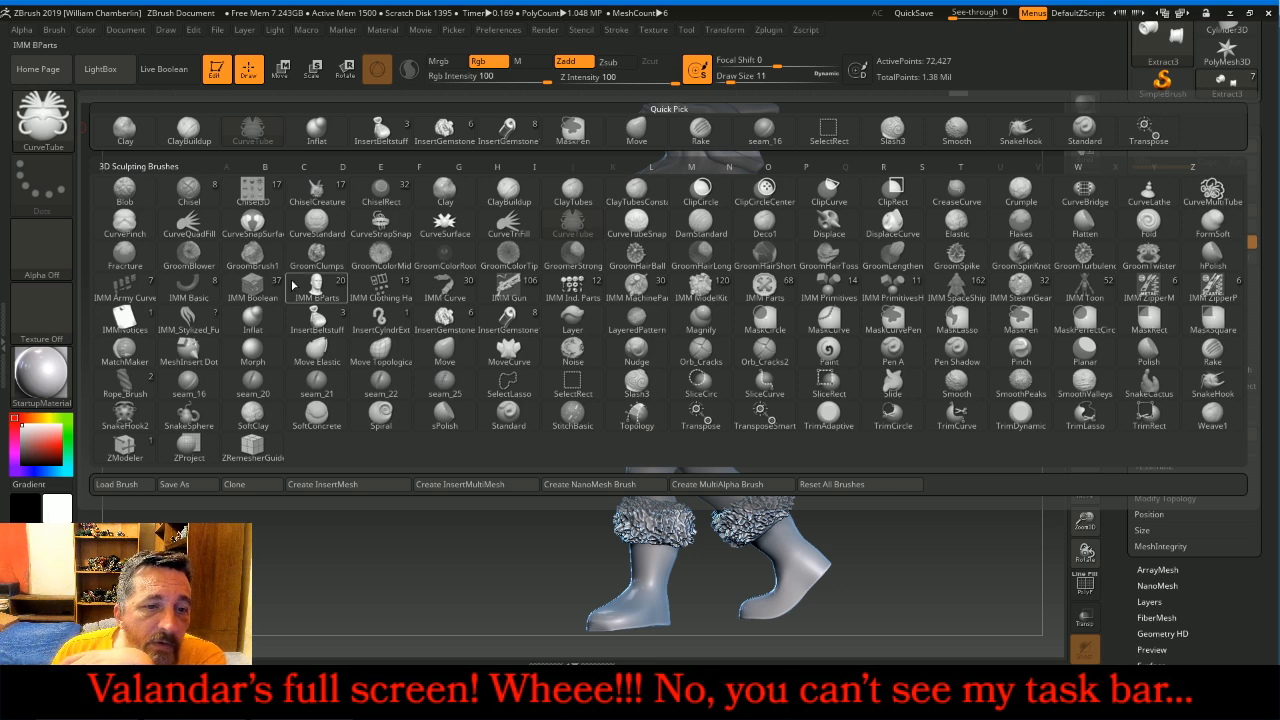
click(572, 318)
click(36, 192)
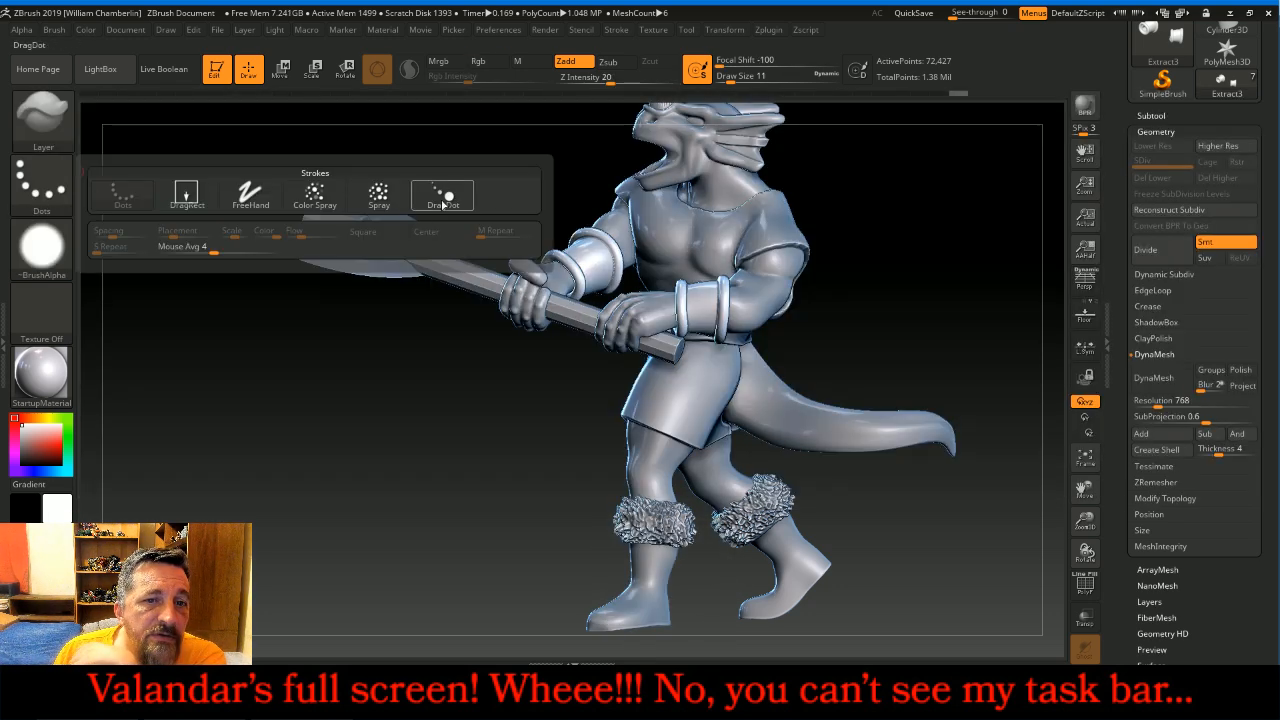
click(445, 198)
click(42, 245)
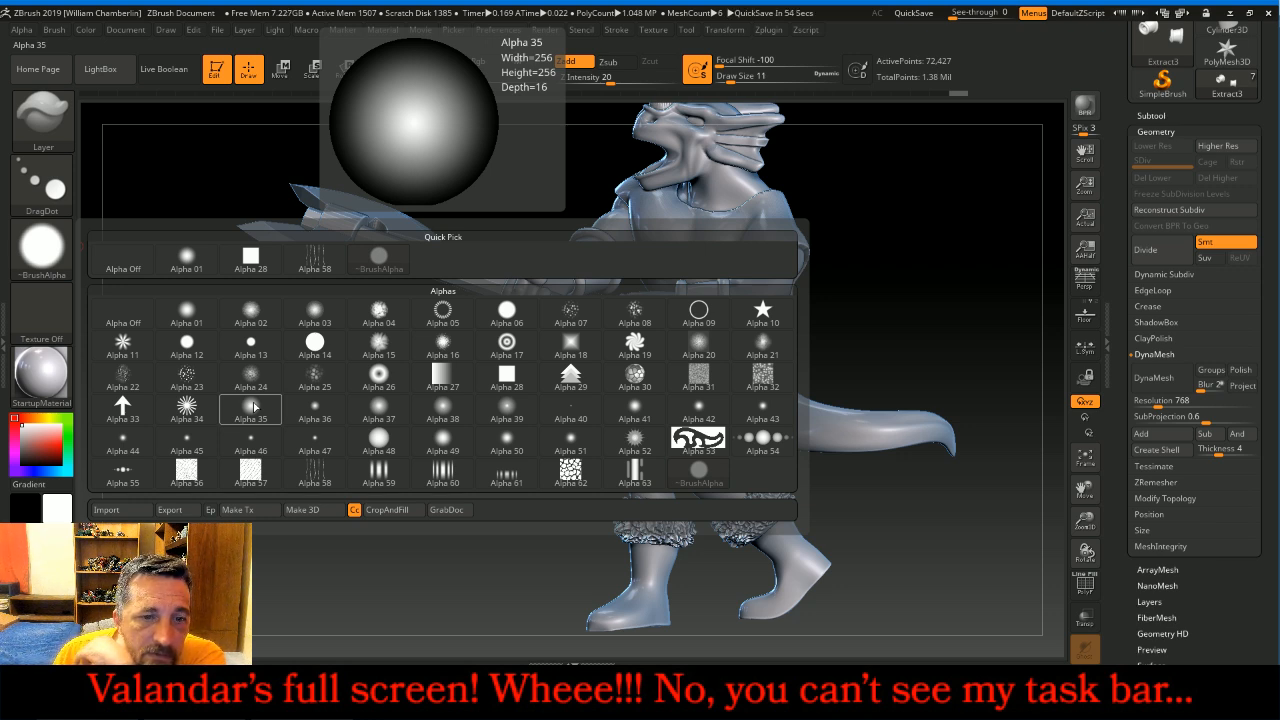
click(378, 444)
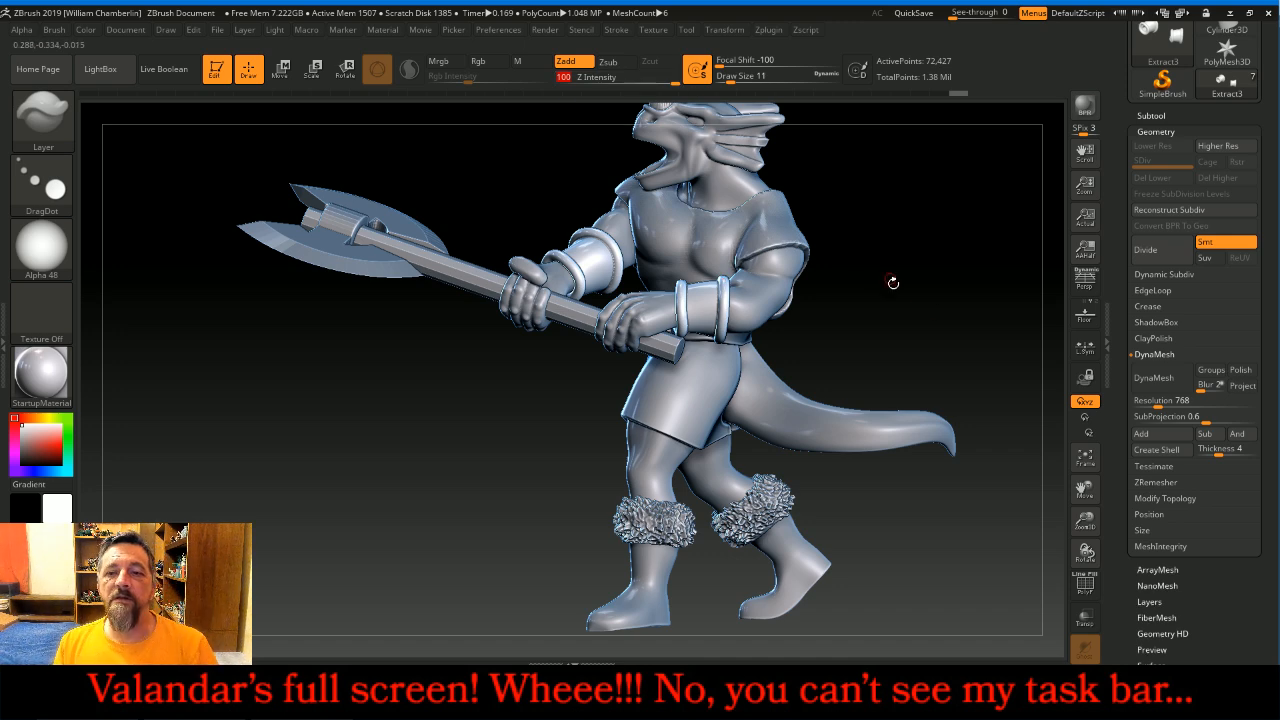
- Place a round stud midway between the two rings of the left bracer at draw size 23
drag(1086, 522, 1086, 552)
key(bracketright)
key(bracketright)
key(bracketright)
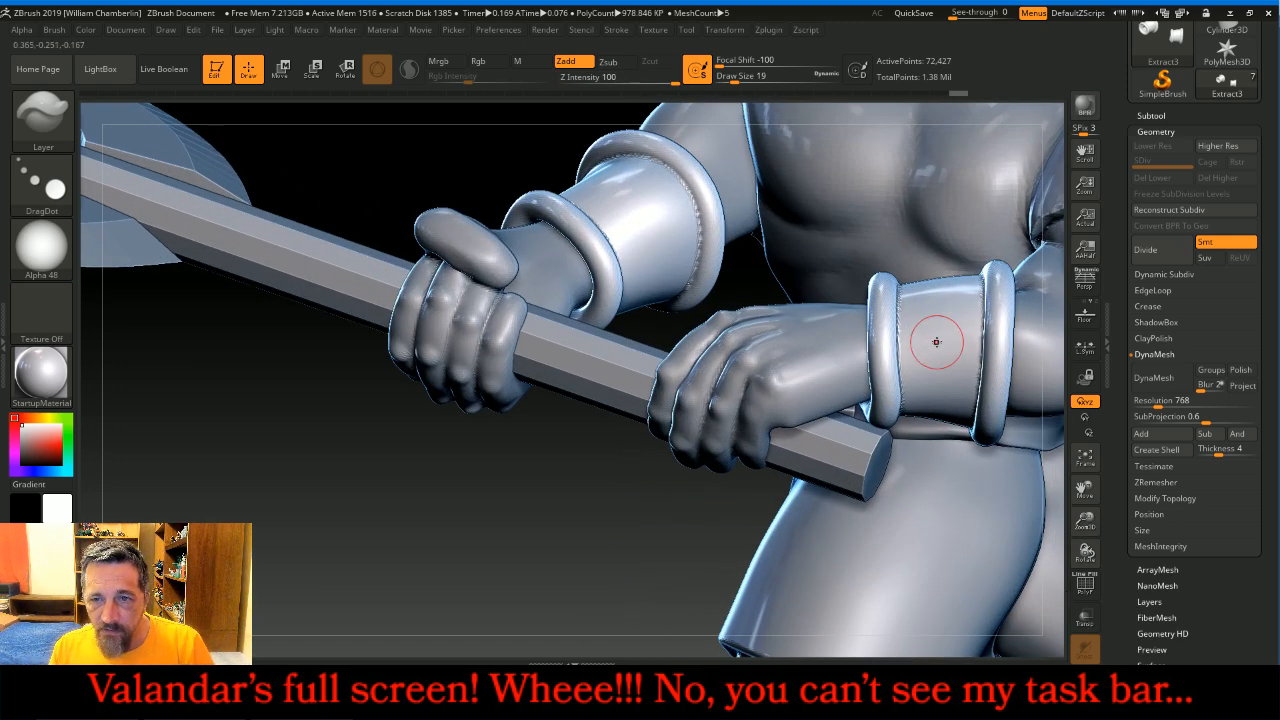
click(941, 347)
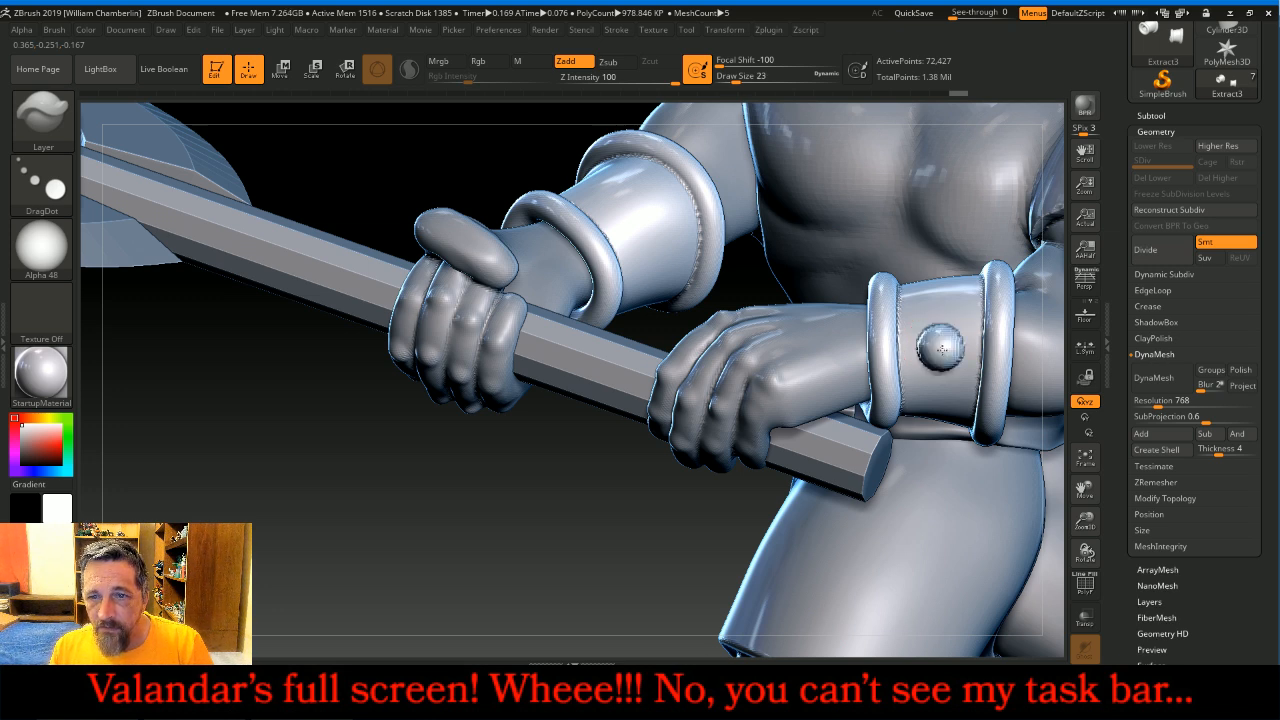
drag(941, 349, 933, 351)
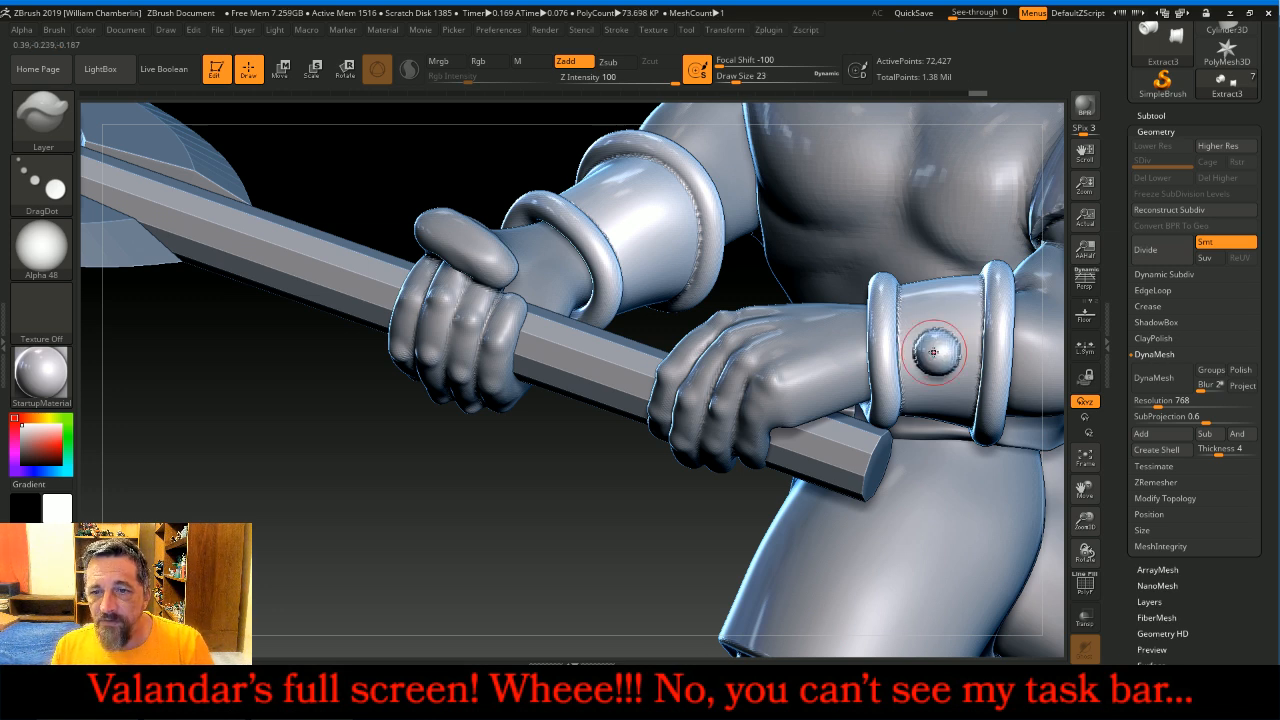
- Add more round studs midway between the two rings along the outer side and underside of the left bracer
drag(557, 514, 642, 505)
click(935, 275)
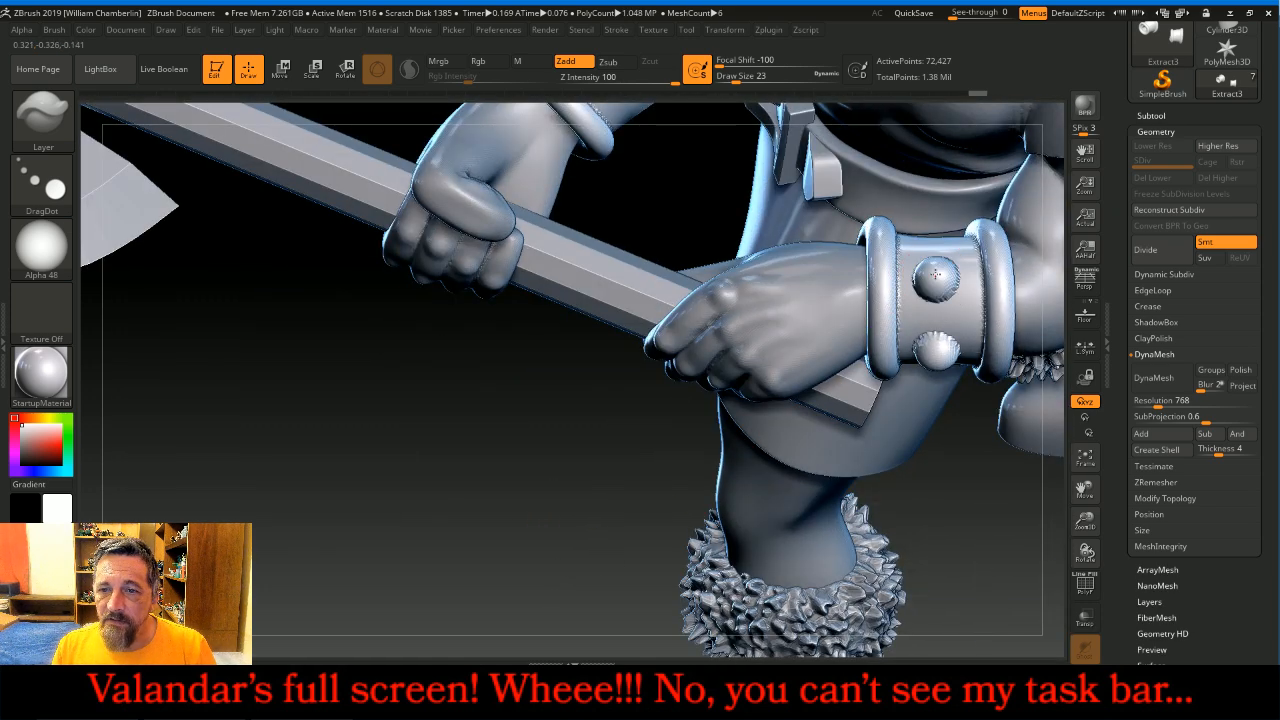
drag(964, 469, 928, 211)
click(926, 208)
drag(917, 472, 936, 228)
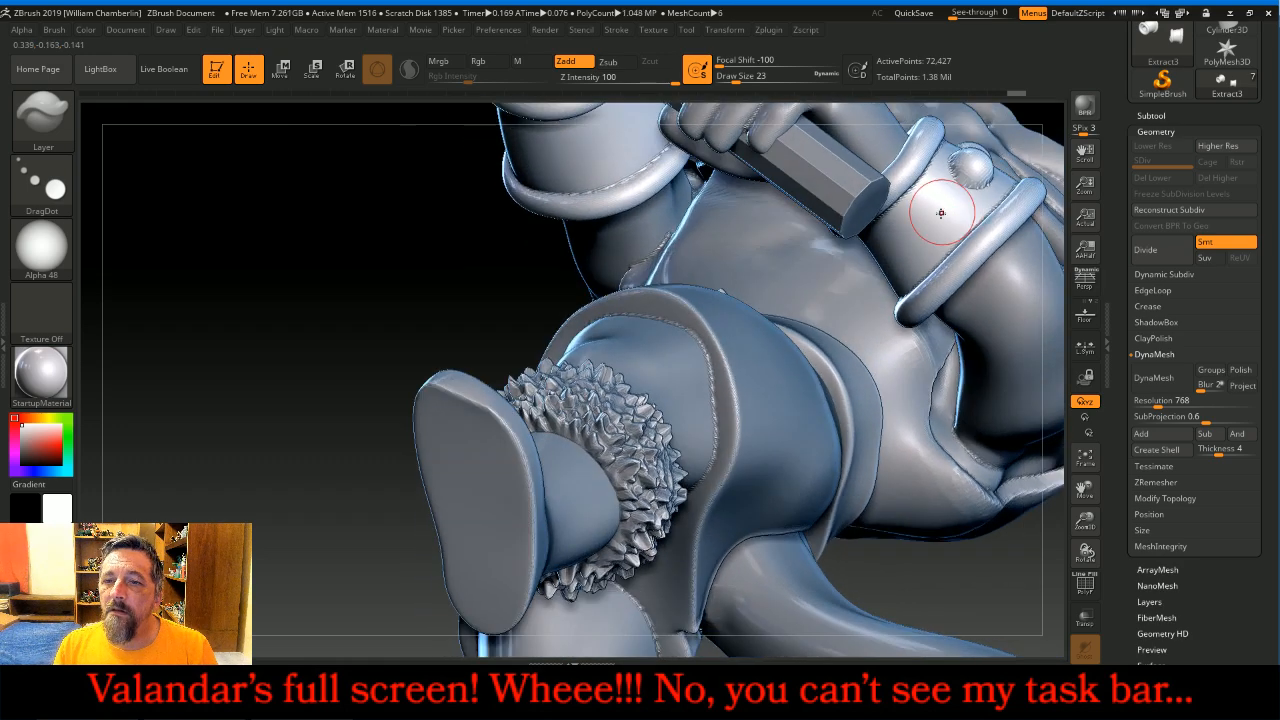
click(933, 216)
- Continue the row of round studs around the inner side of the left bracer, spacing them evenly
drag(408, 262, 608, 282)
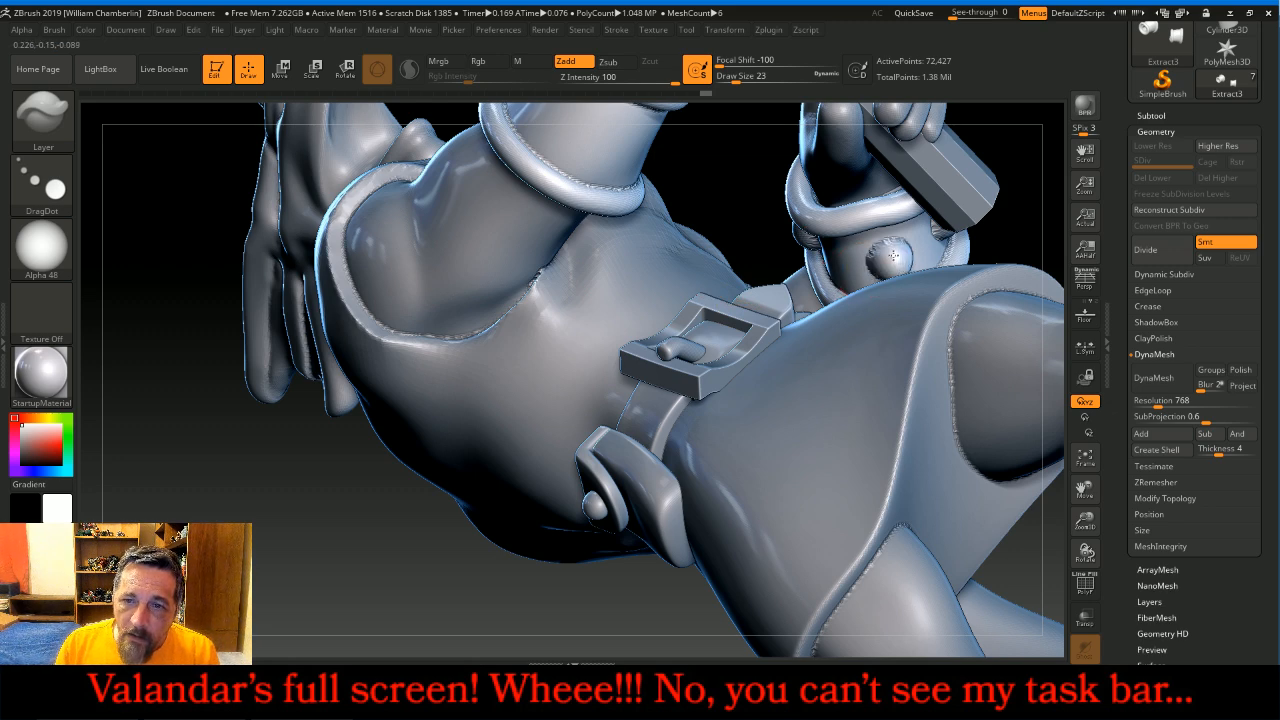
drag(988, 233, 1050, 234)
click(850, 250)
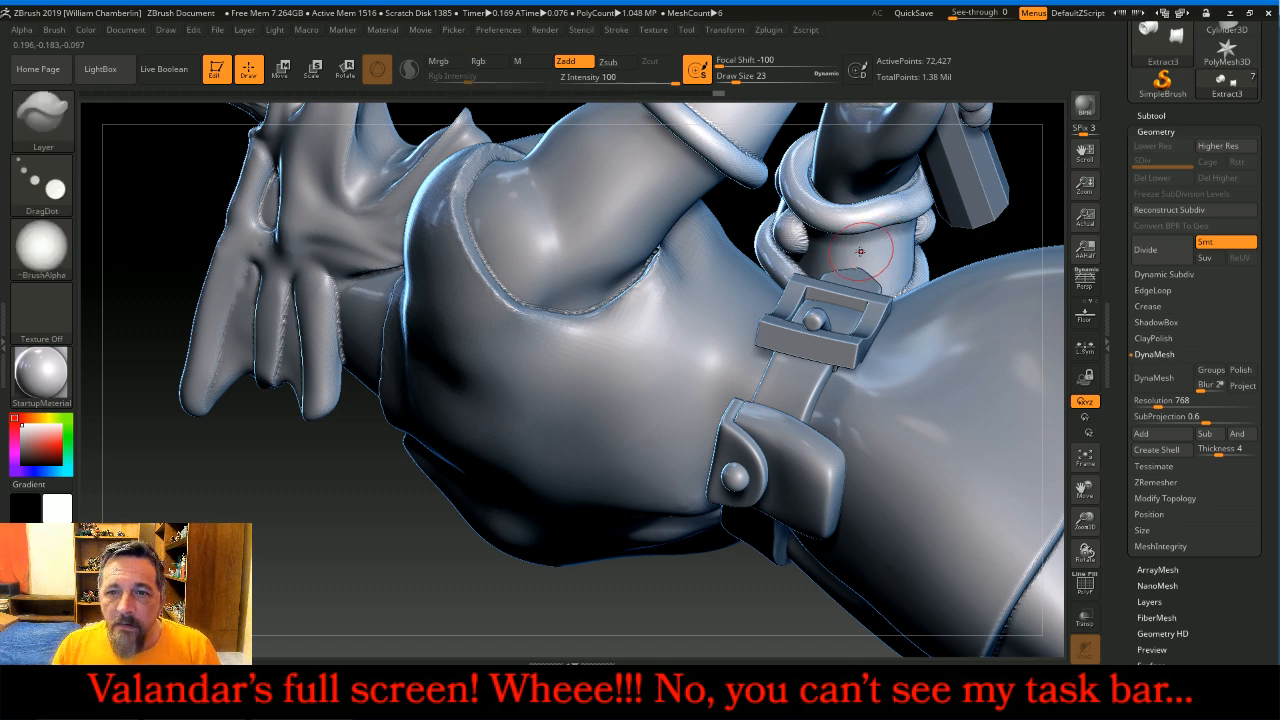
drag(851, 254, 843, 258)
drag(954, 251, 915, 246)
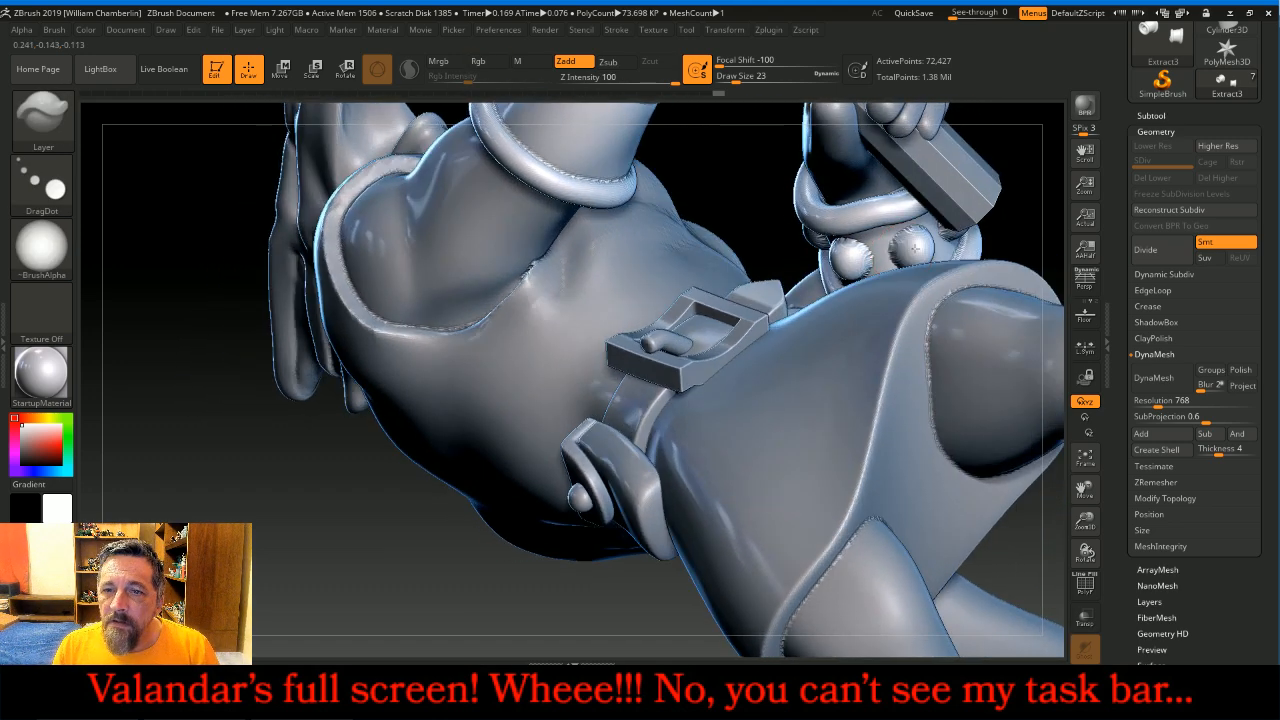
drag(748, 199, 757, 193)
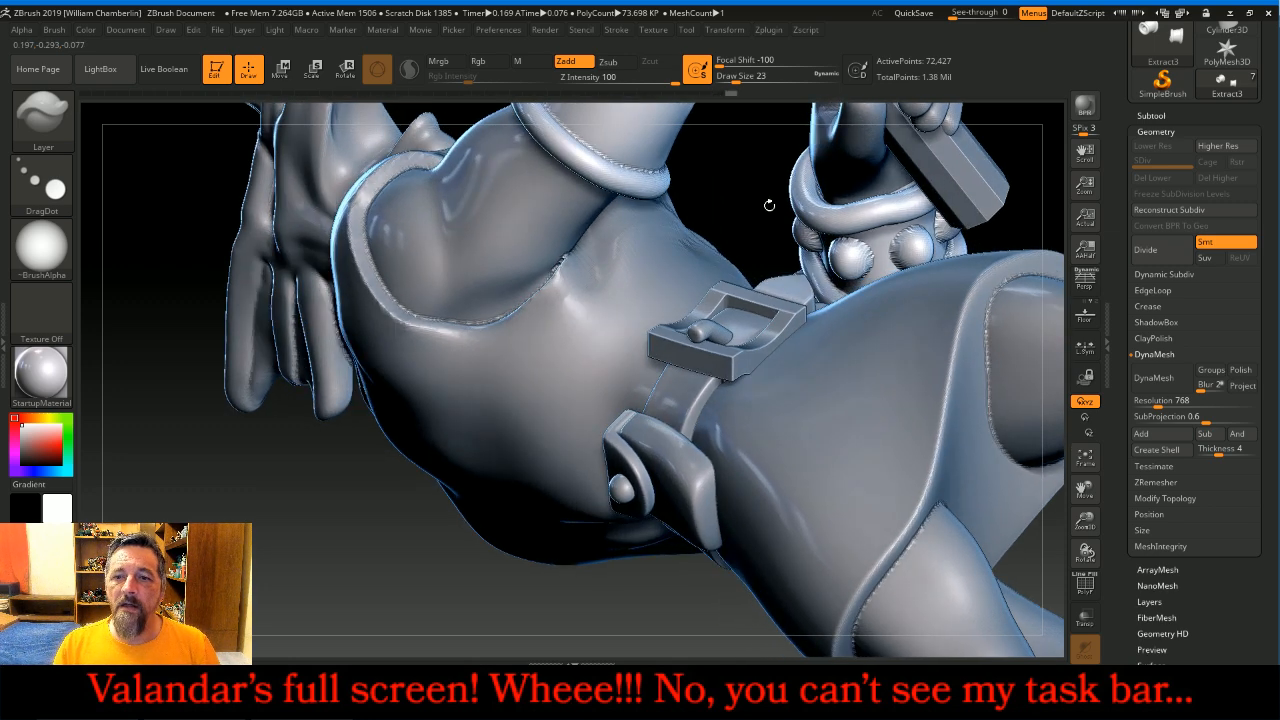
- Place the first three round studs midway between the two rings of the right bracer
drag(1084, 487, 1080, 490)
drag(1078, 600, 1078, 606)
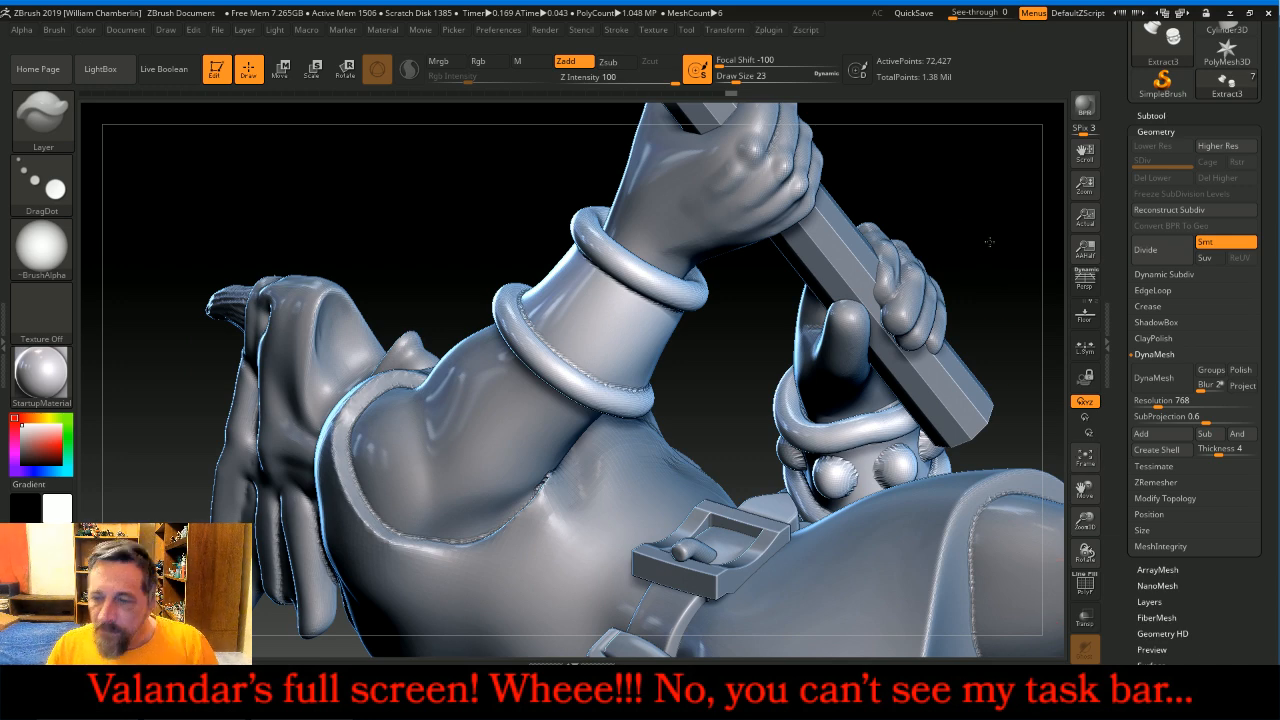
drag(988, 243, 996, 239)
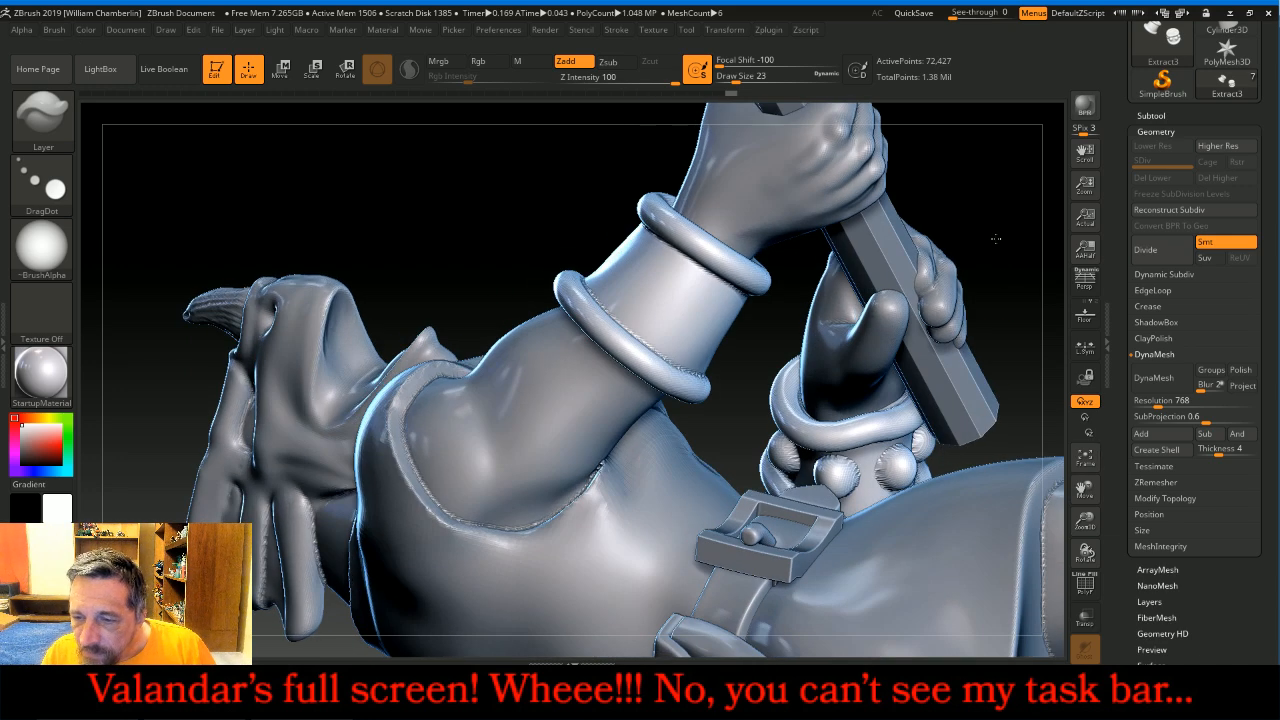
click(650, 286)
drag(747, 349, 704, 318)
click(710, 324)
drag(834, 380, 767, 346)
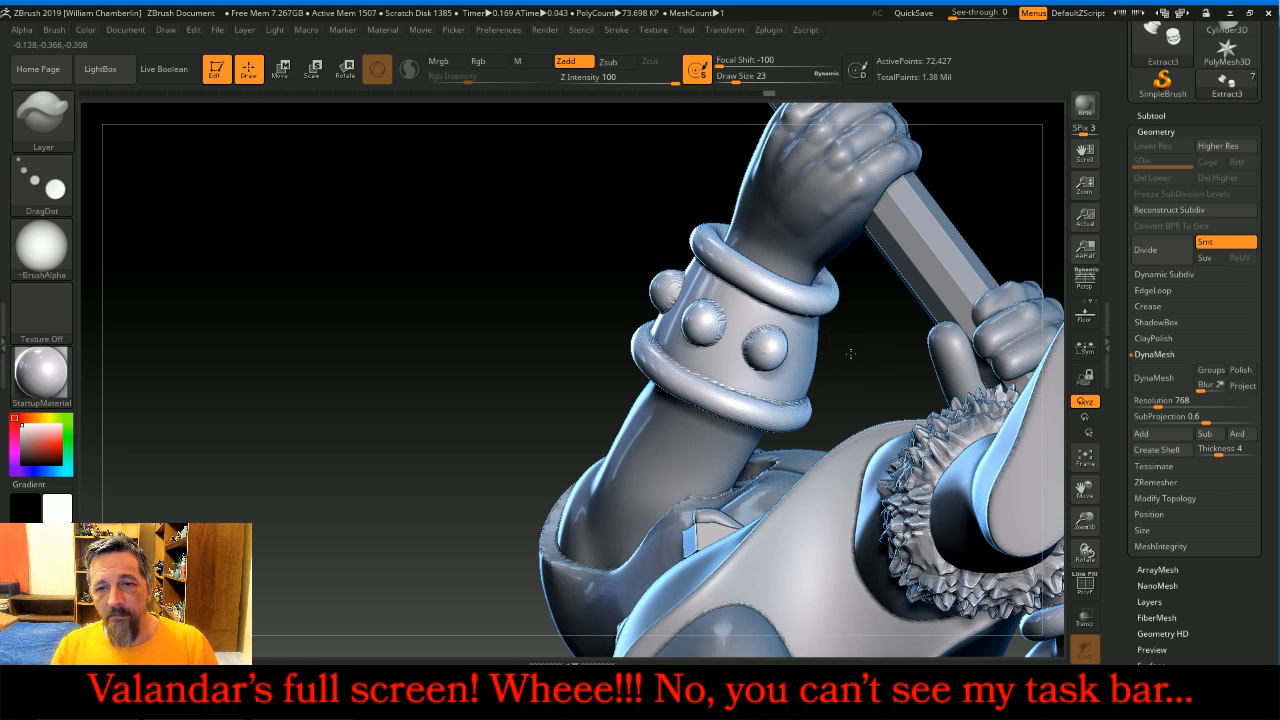
- Continue the row of round studs around the remaining bare side of the right bracer
right_drag(851, 354, 829, 353)
drag(829, 353, 829, 351)
right_drag(983, 228, 953, 461)
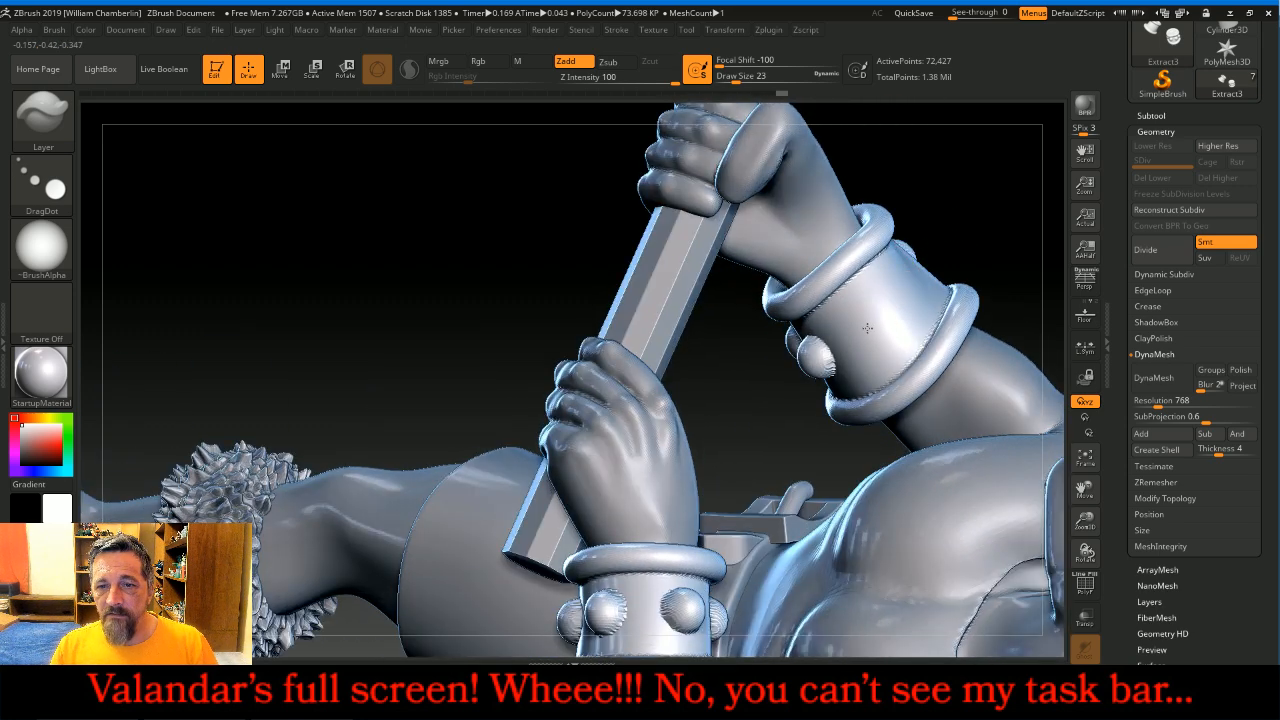
drag(865, 329, 853, 329)
drag(962, 219, 951, 244)
click(942, 252)
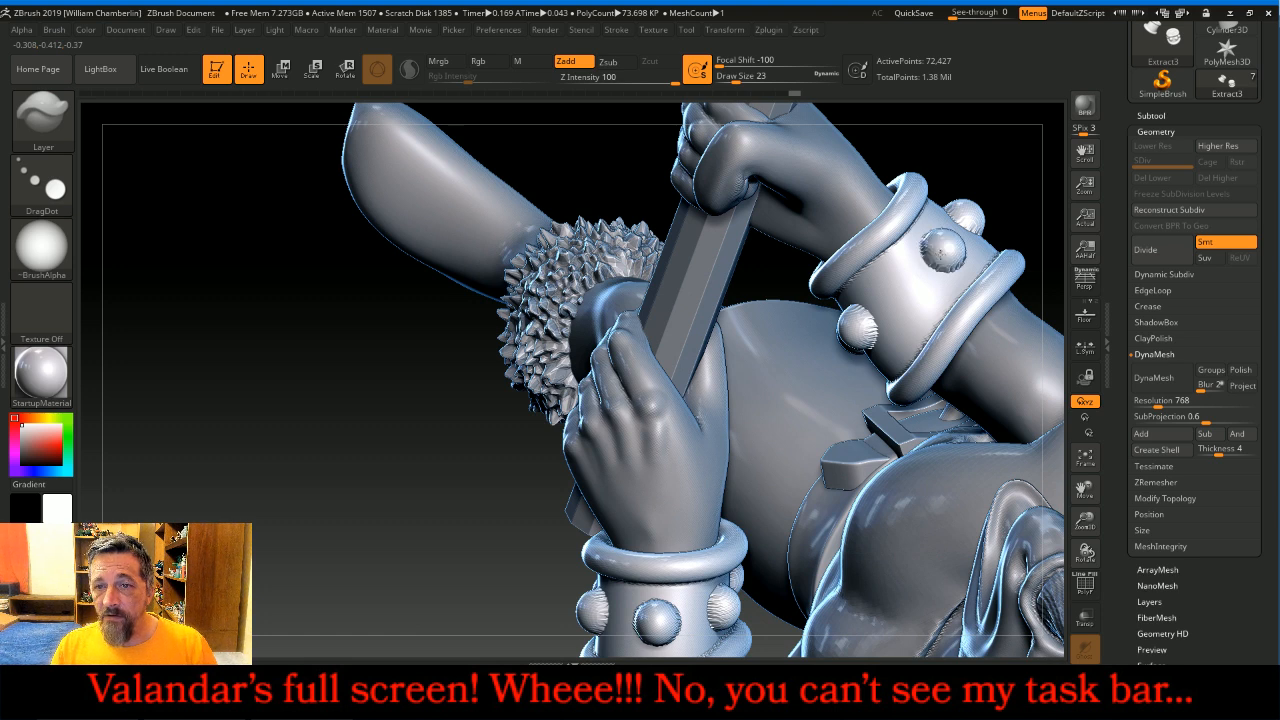
click(902, 289)
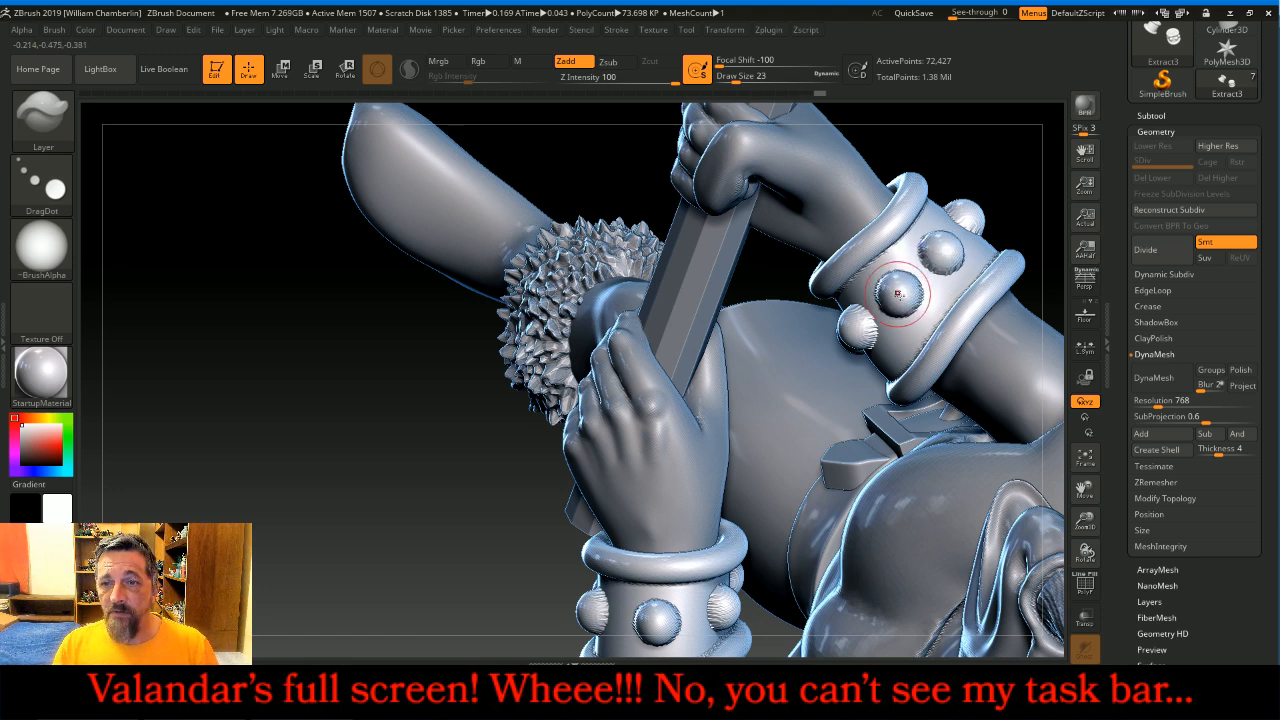
- Fit the whole figure in view and make the DBBase subtool visible beneath it
click(1085, 458)
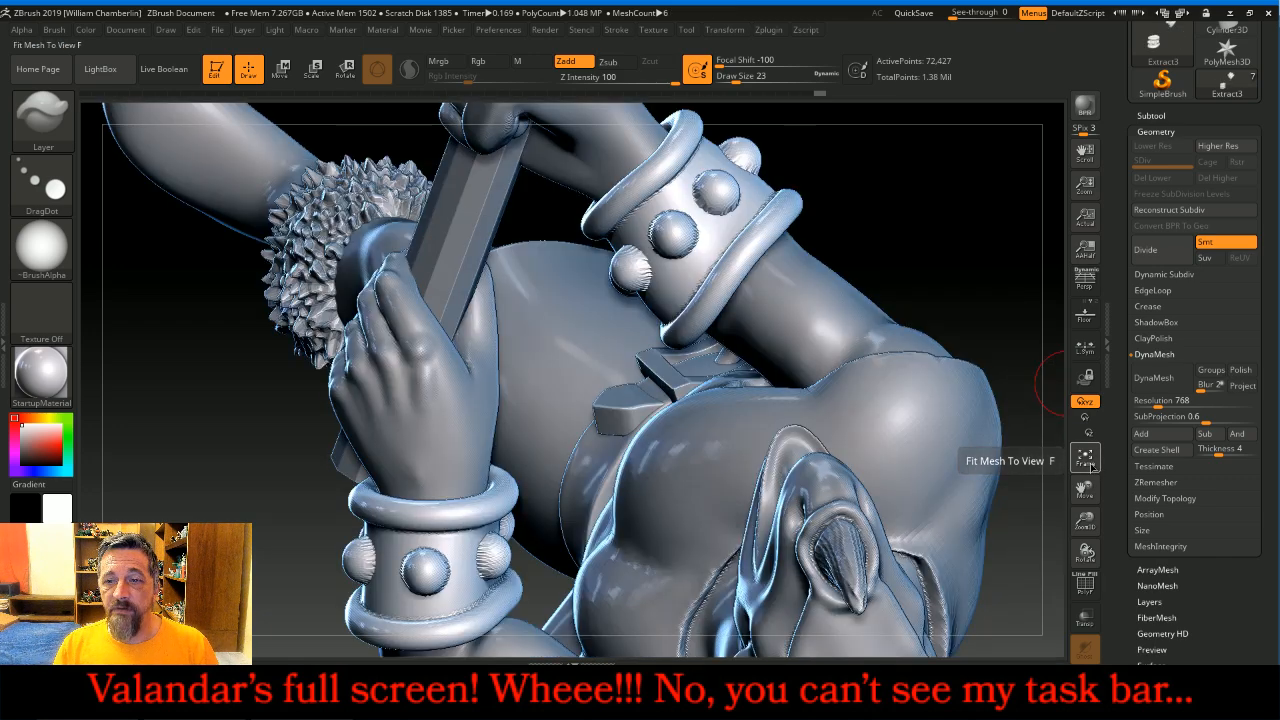
click(1085, 458)
drag(938, 359, 1006, 397)
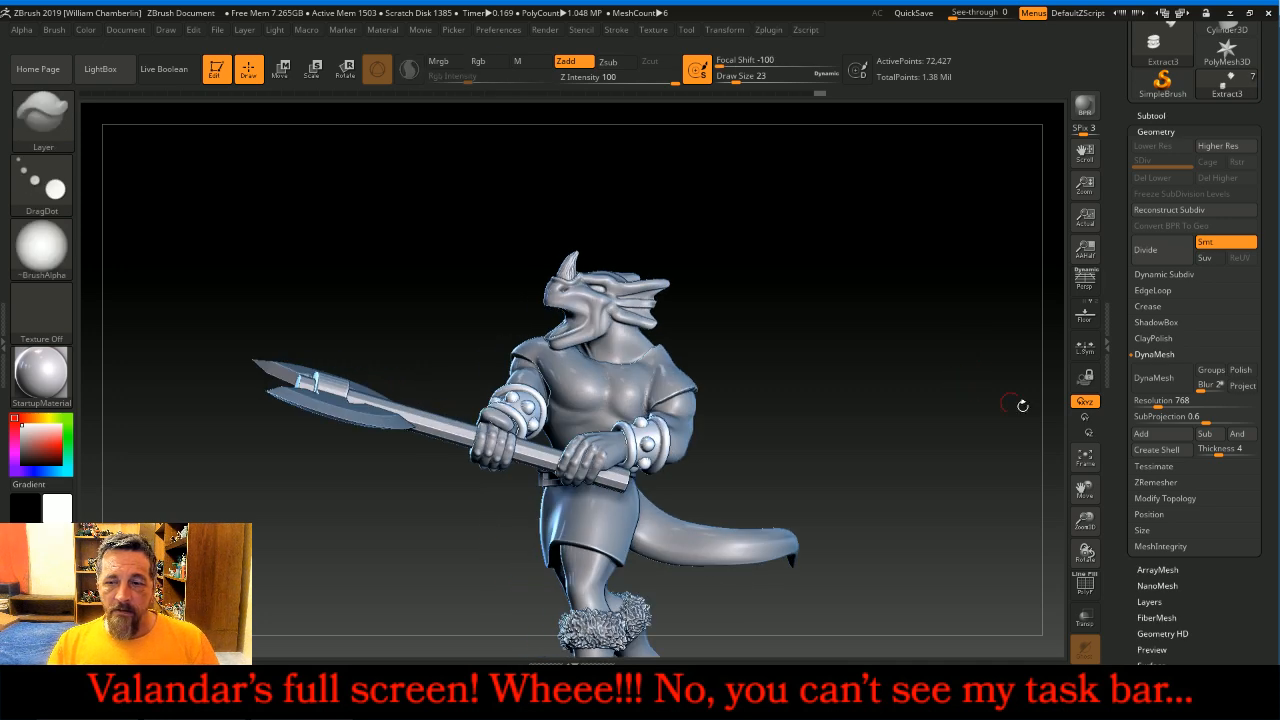
click(1085, 458)
click(1085, 458)
mouse_move(908, 341)
mouse_down()
mouse_move(1000, 341)
mouse_move(912, 342)
mouse_up()
click(1151, 116)
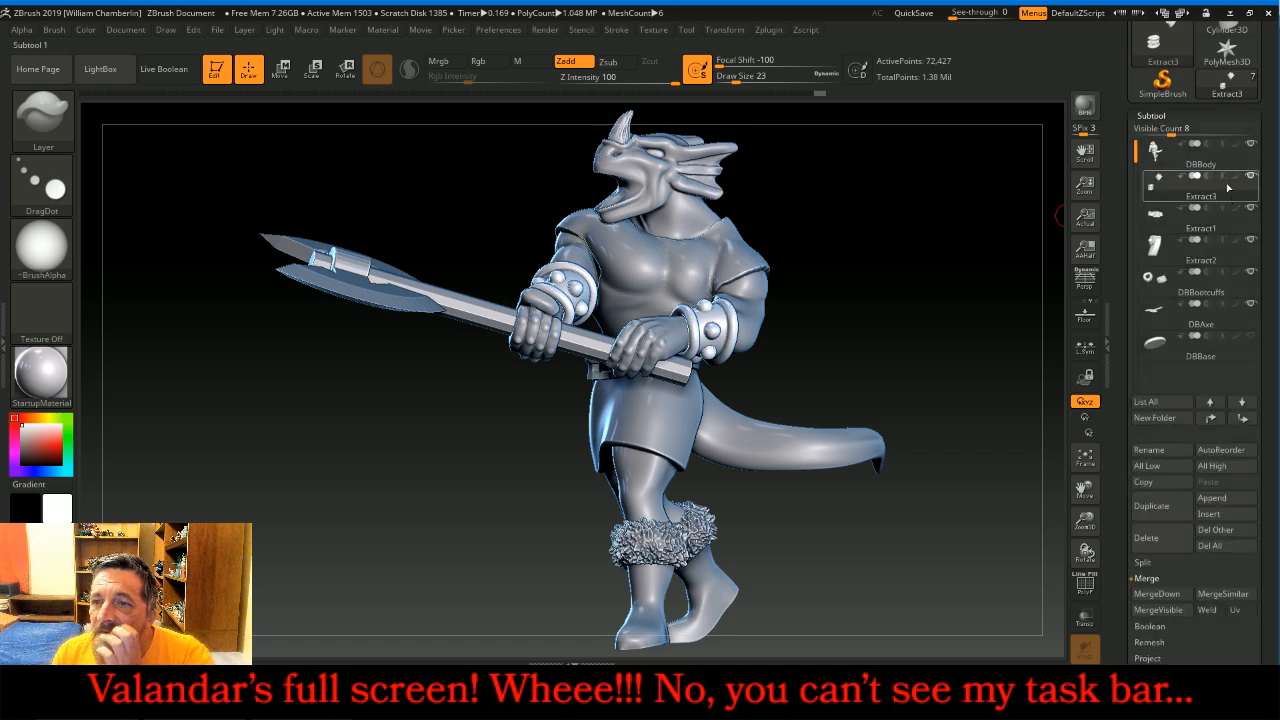
click(1249, 337)
mouse_move(980, 279)
mouse_down()
mouse_move(936, 267)
mouse_move(1013, 289)
mouse_move(965, 300)
mouse_move(1065, 298)
mouse_move(976, 284)
mouse_up()
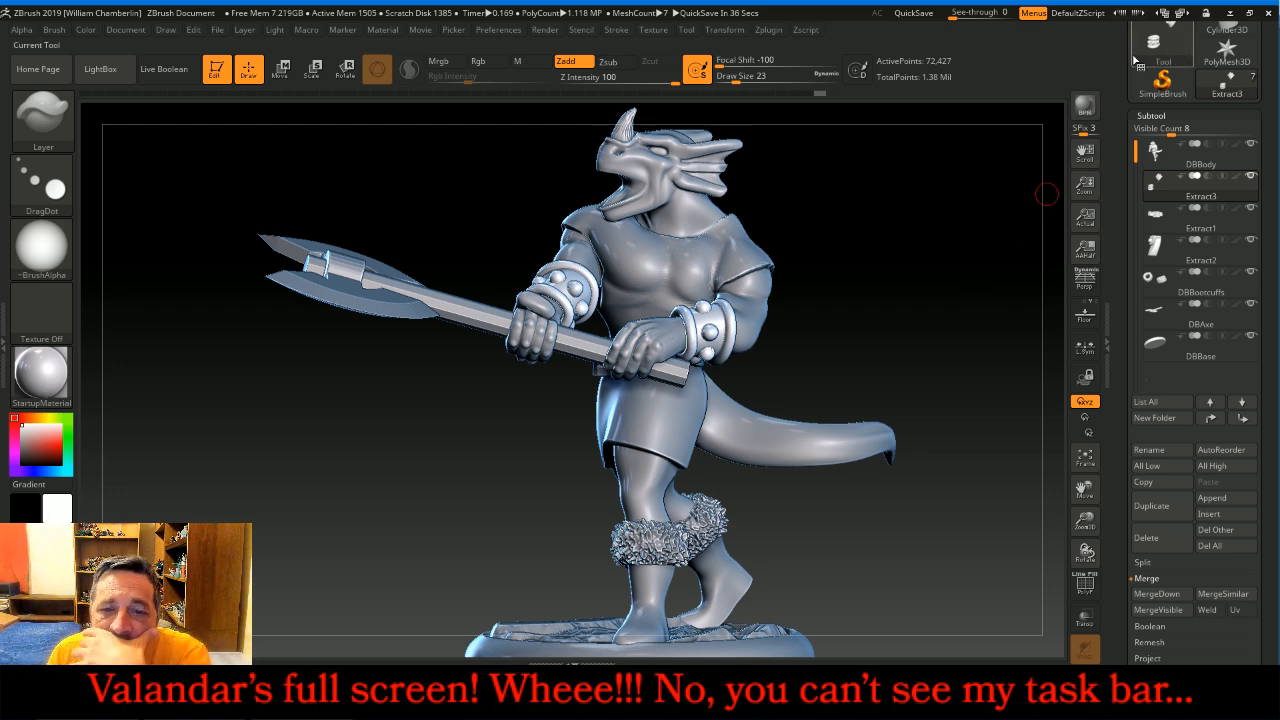
- Make DBBody the active subtool, frame its head, and assign Alpha 14 to the Layer brush
click(1160, 152)
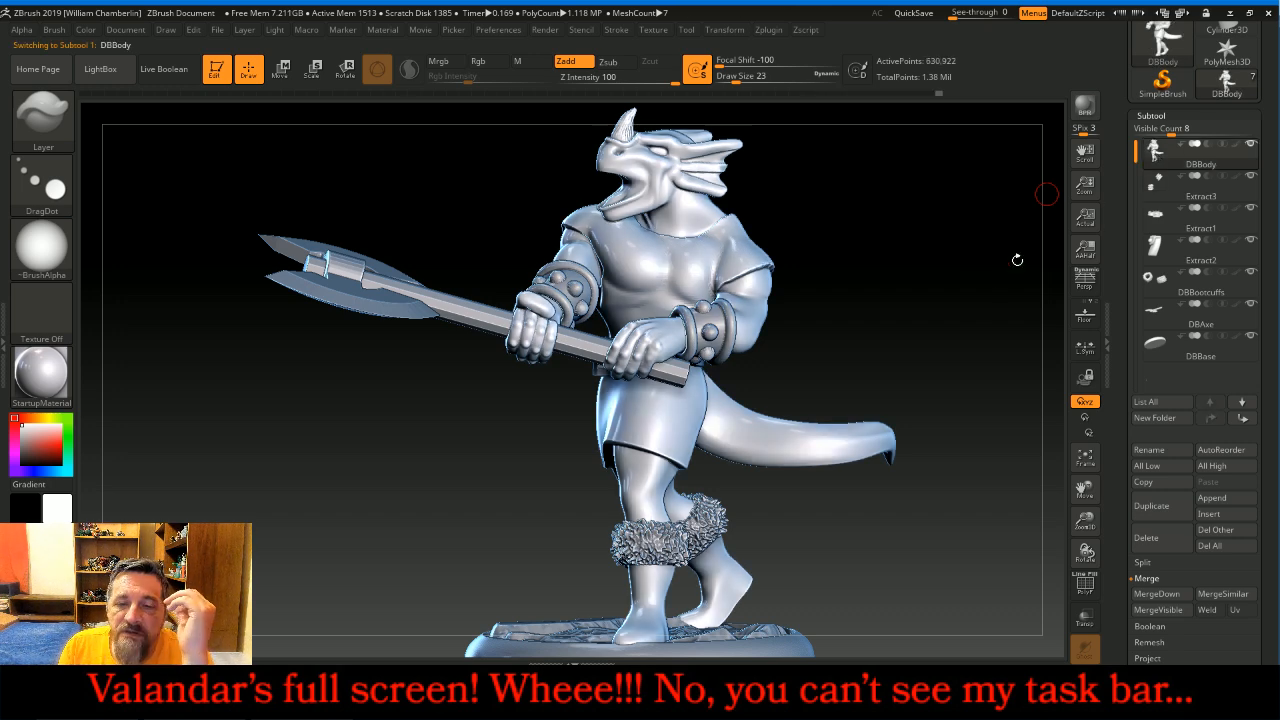
drag(979, 299, 959, 307)
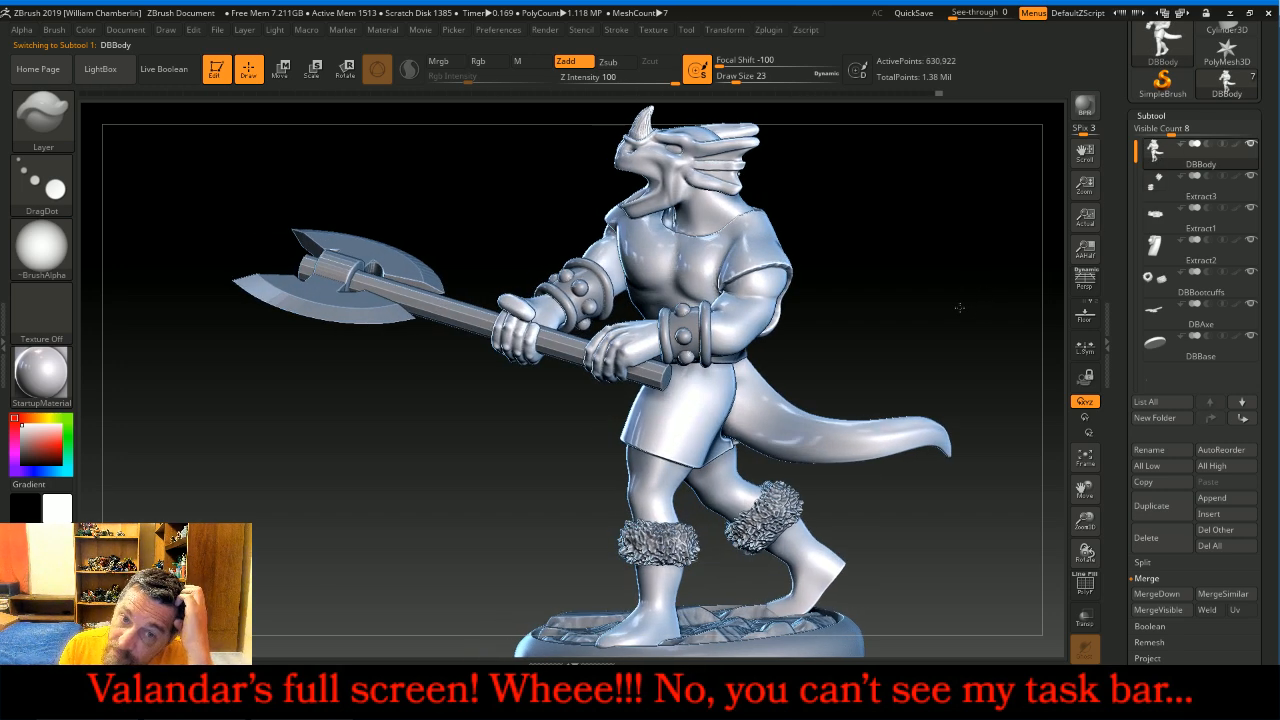
drag(1081, 519, 1086, 580)
drag(1082, 490, 1071, 554)
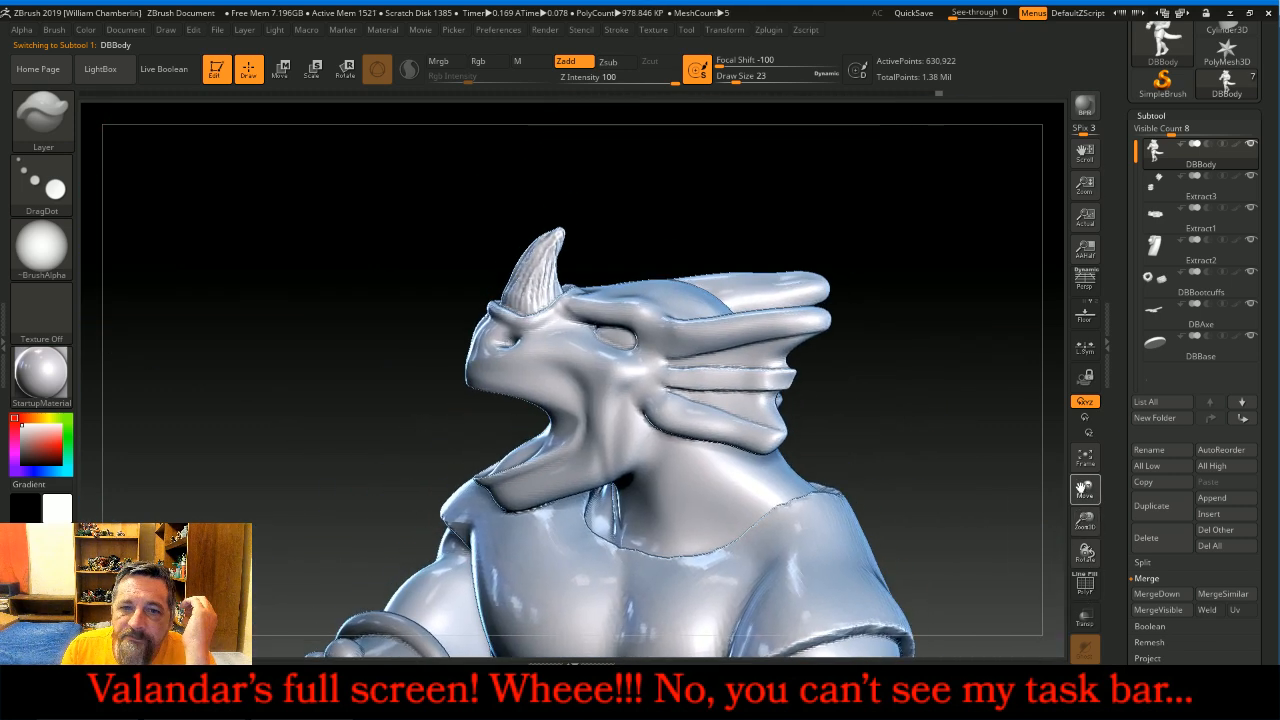
drag(937, 523, 954, 468)
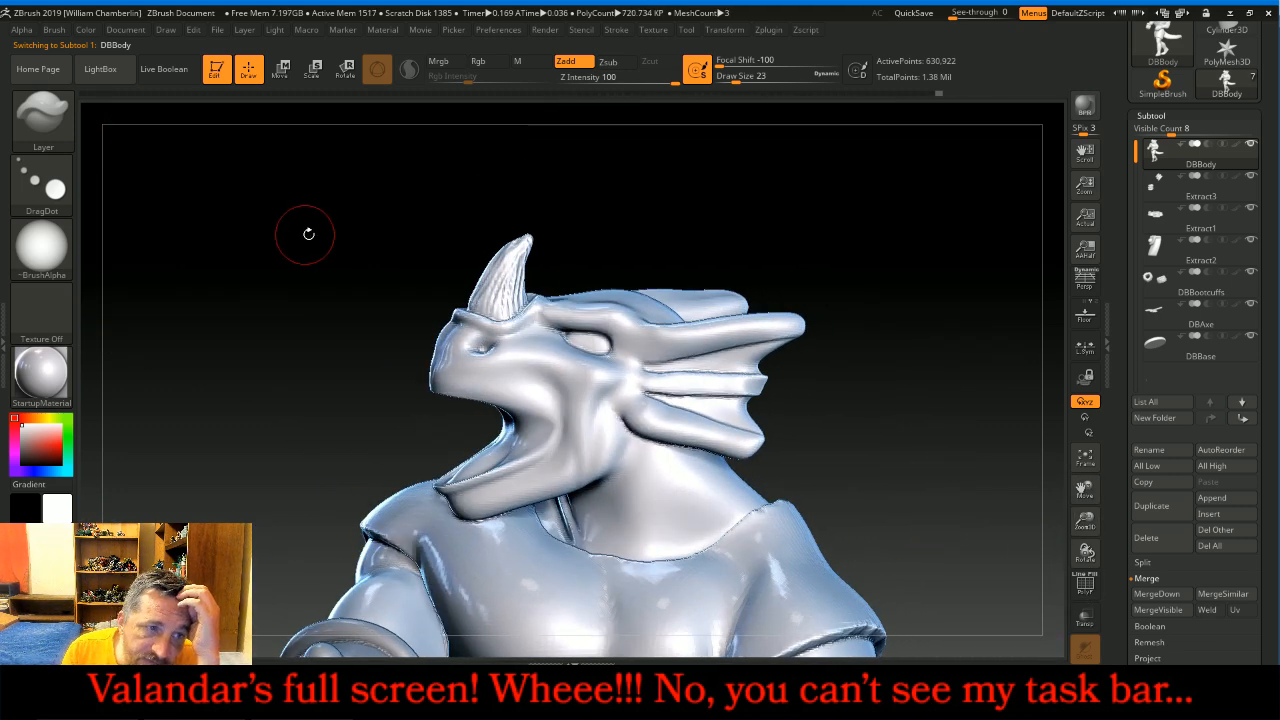
click(48, 248)
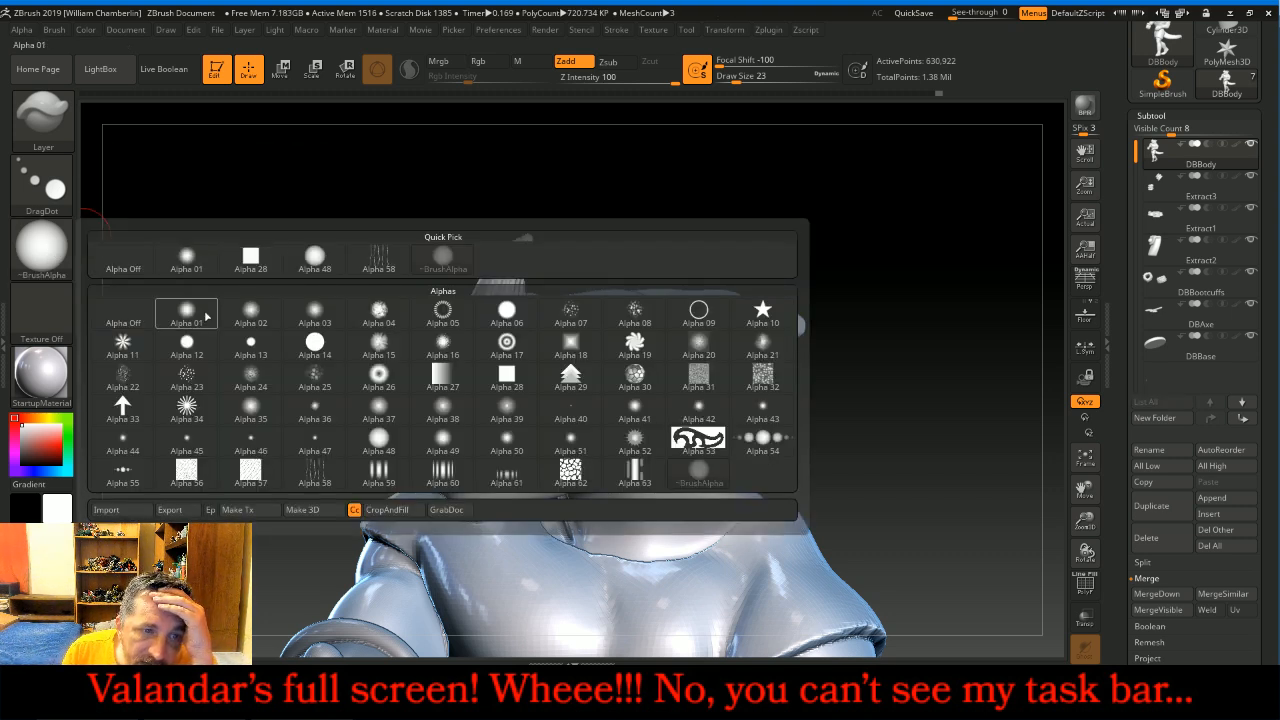
mouse_move(313, 350)
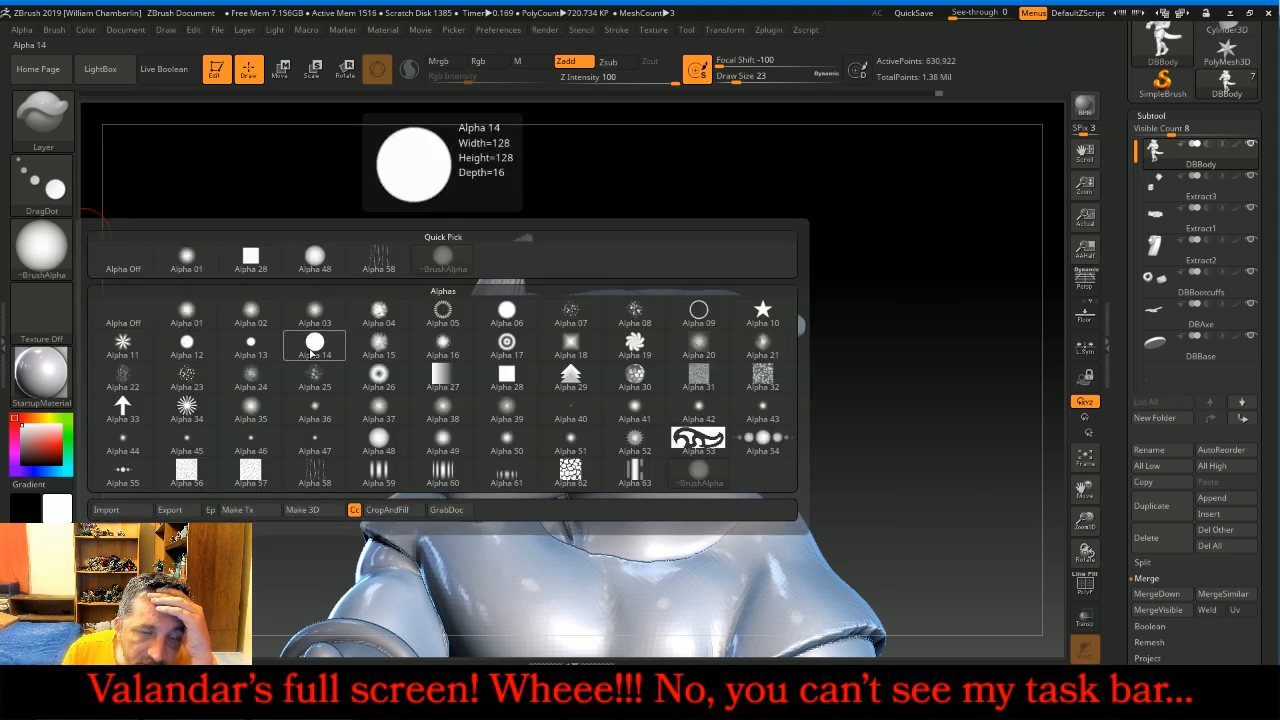
click(313, 343)
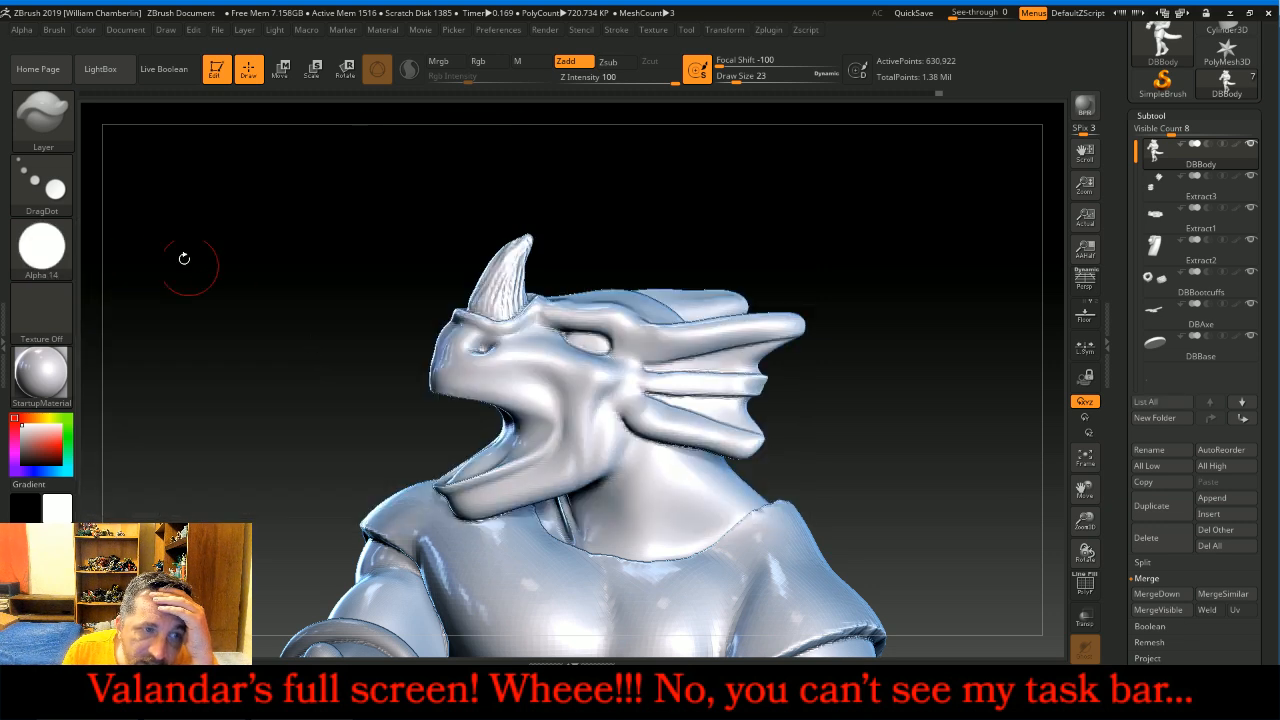
- Set the Layer brush to draw size 11, the FreeHand stroke and a Z intensity of 44
key(bracketleft)
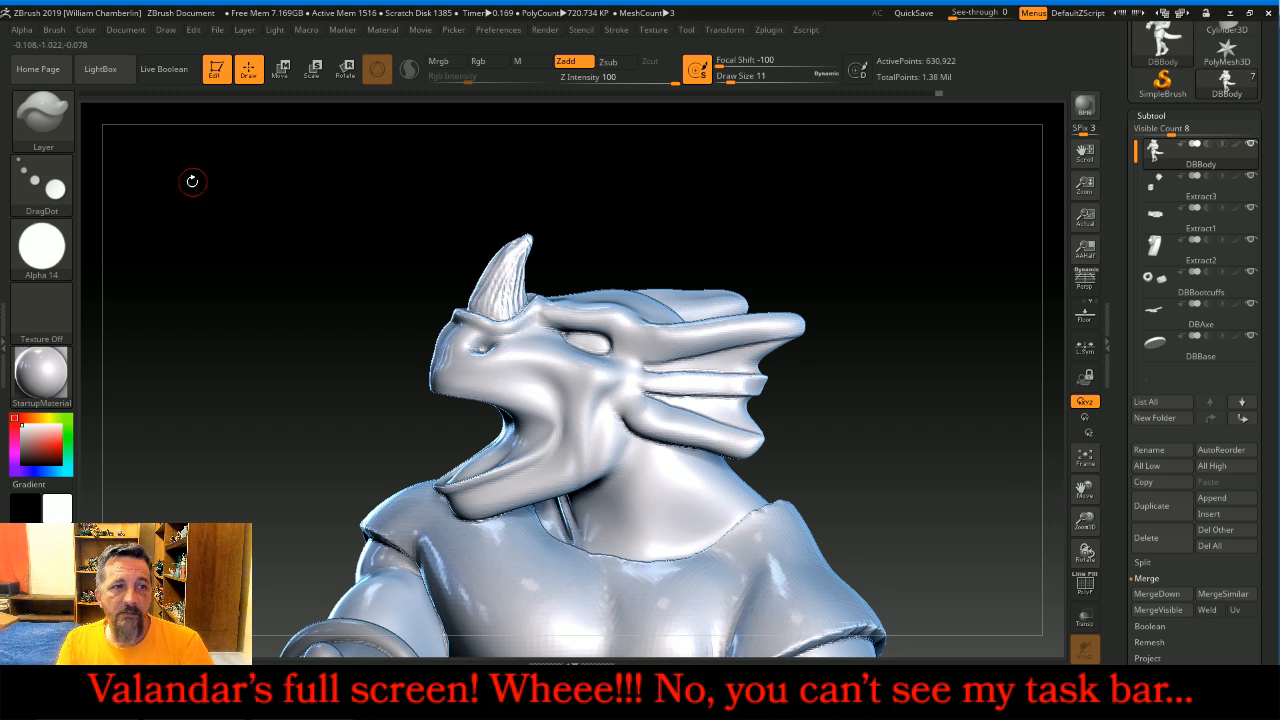
click(46, 178)
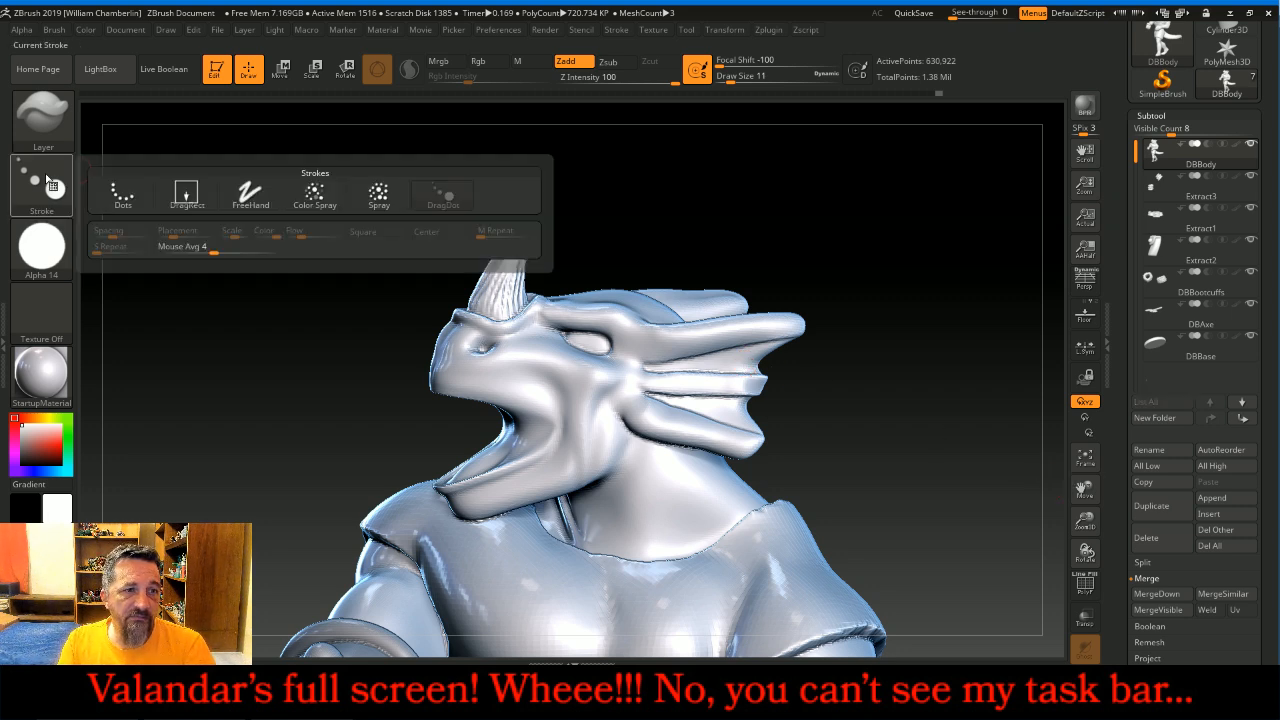
click(264, 204)
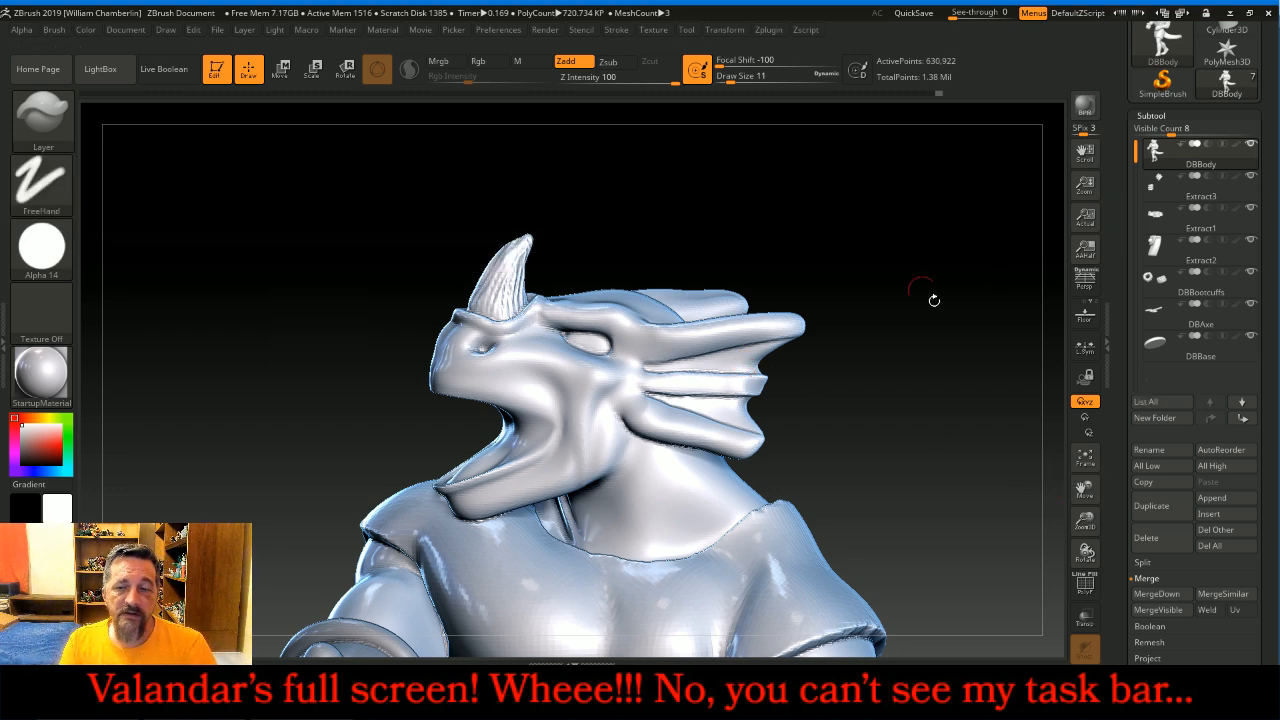
drag(674, 80, 636, 80)
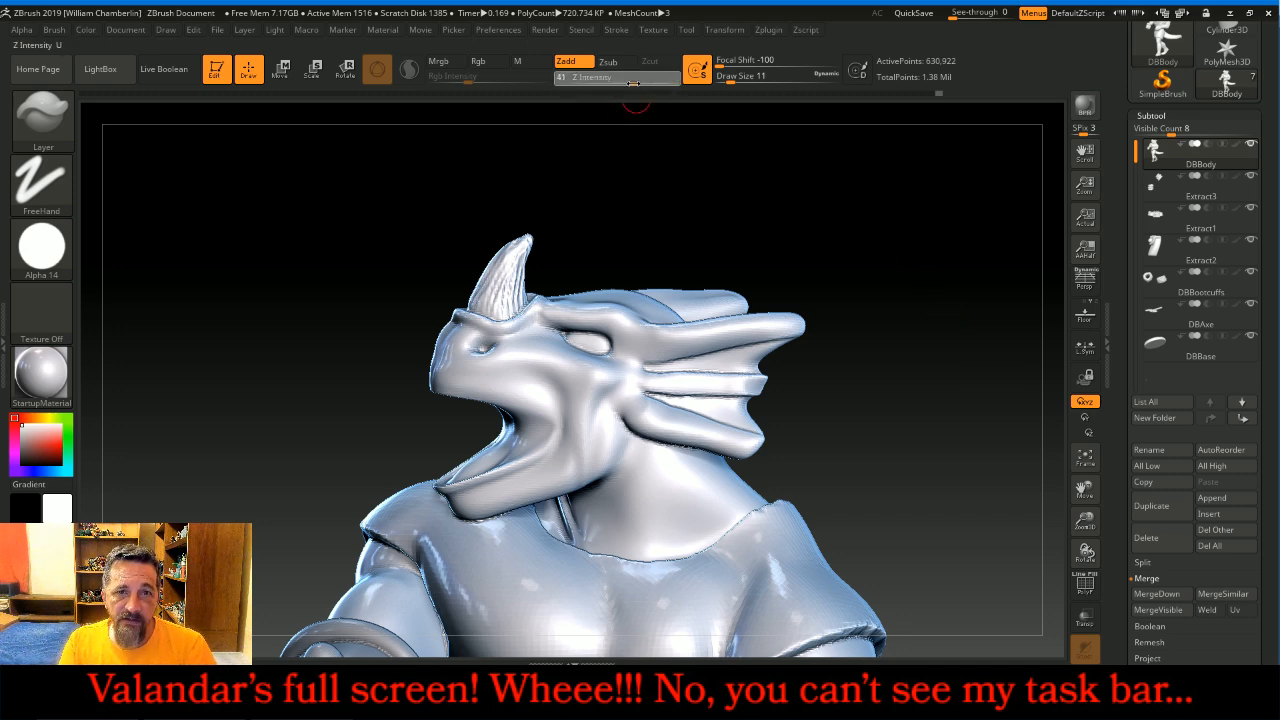
- Try a raised round scale on the front of the brow ridge and undo it
drag(1080, 525, 1082, 600)
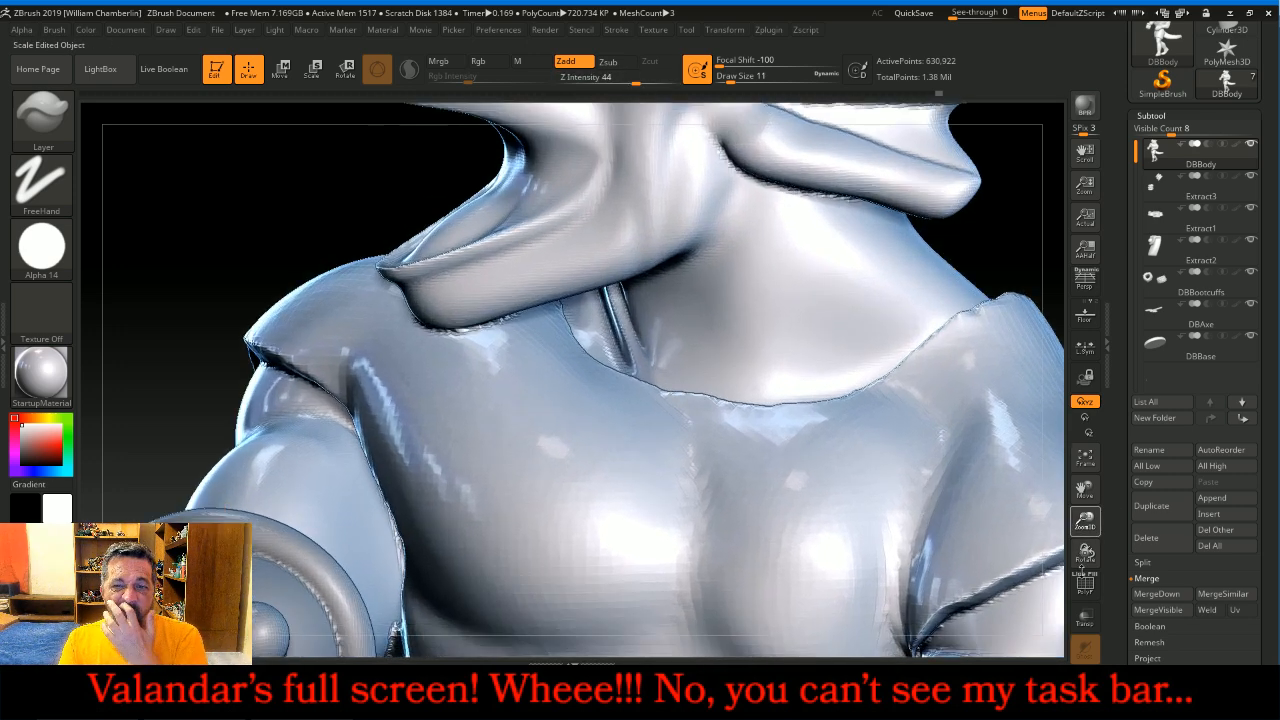
drag(1085, 489, 1044, 587)
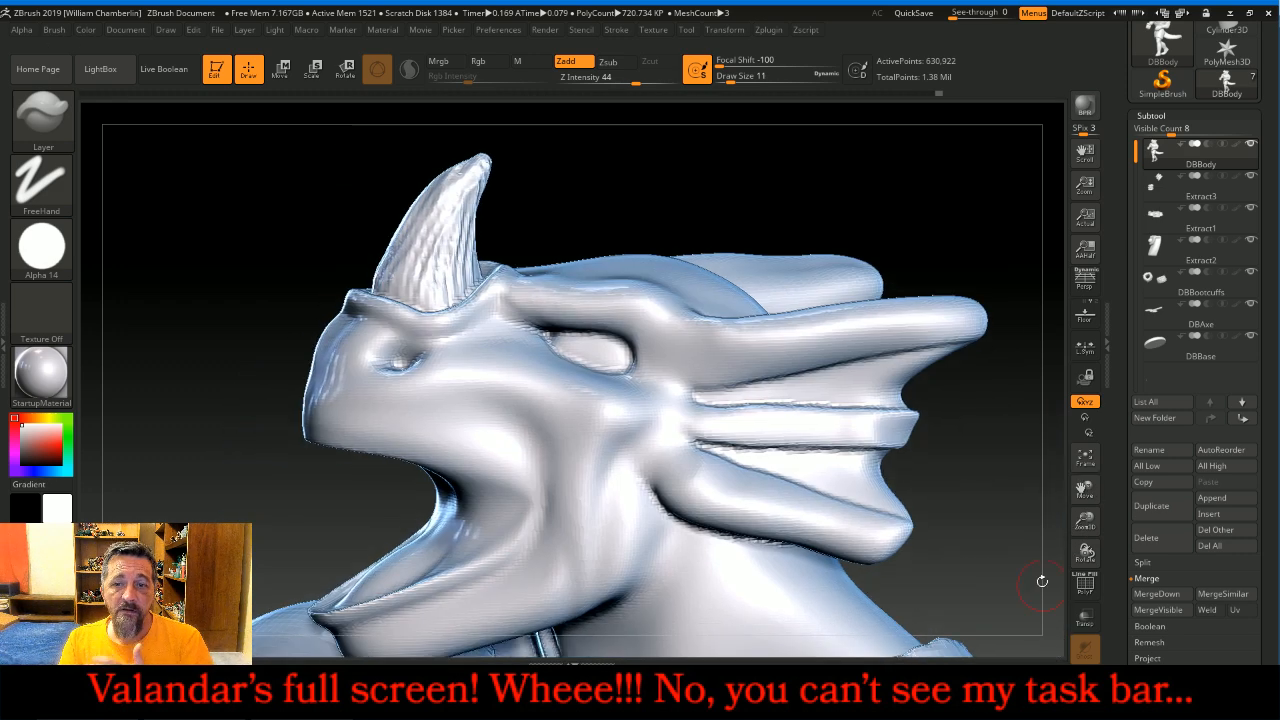
drag(1012, 514, 1007, 529)
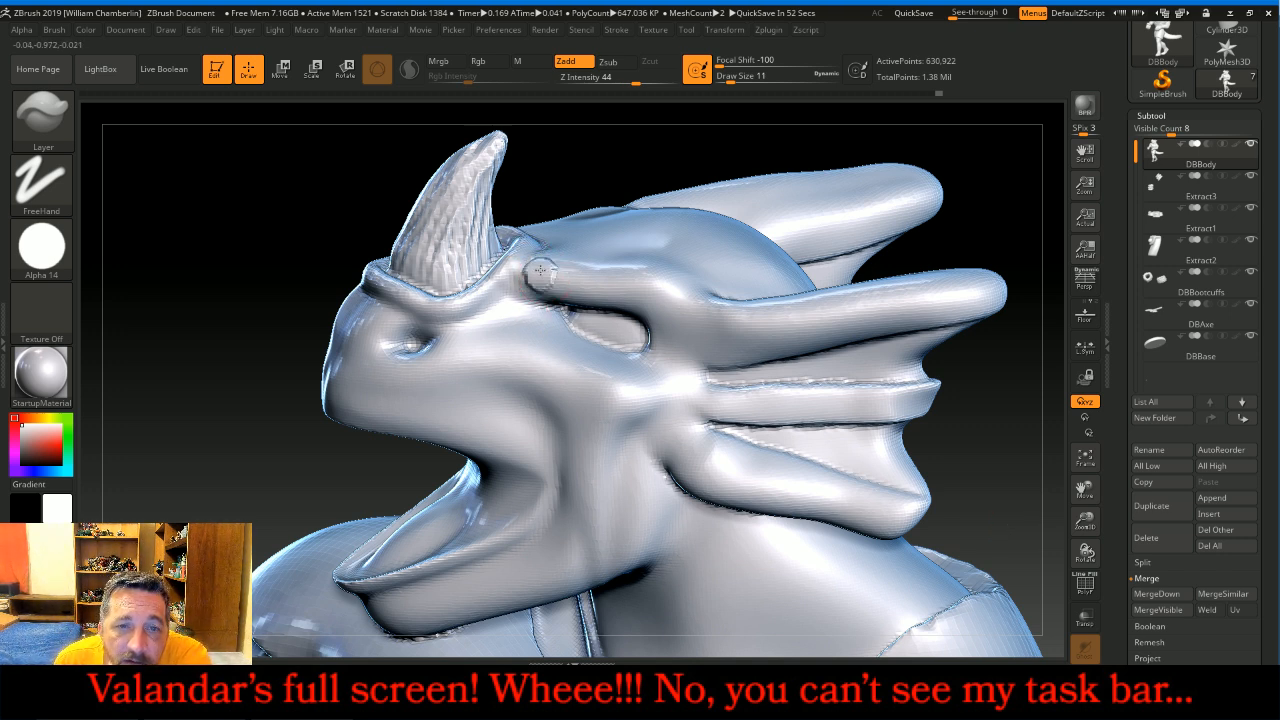
key(ctrl+z)
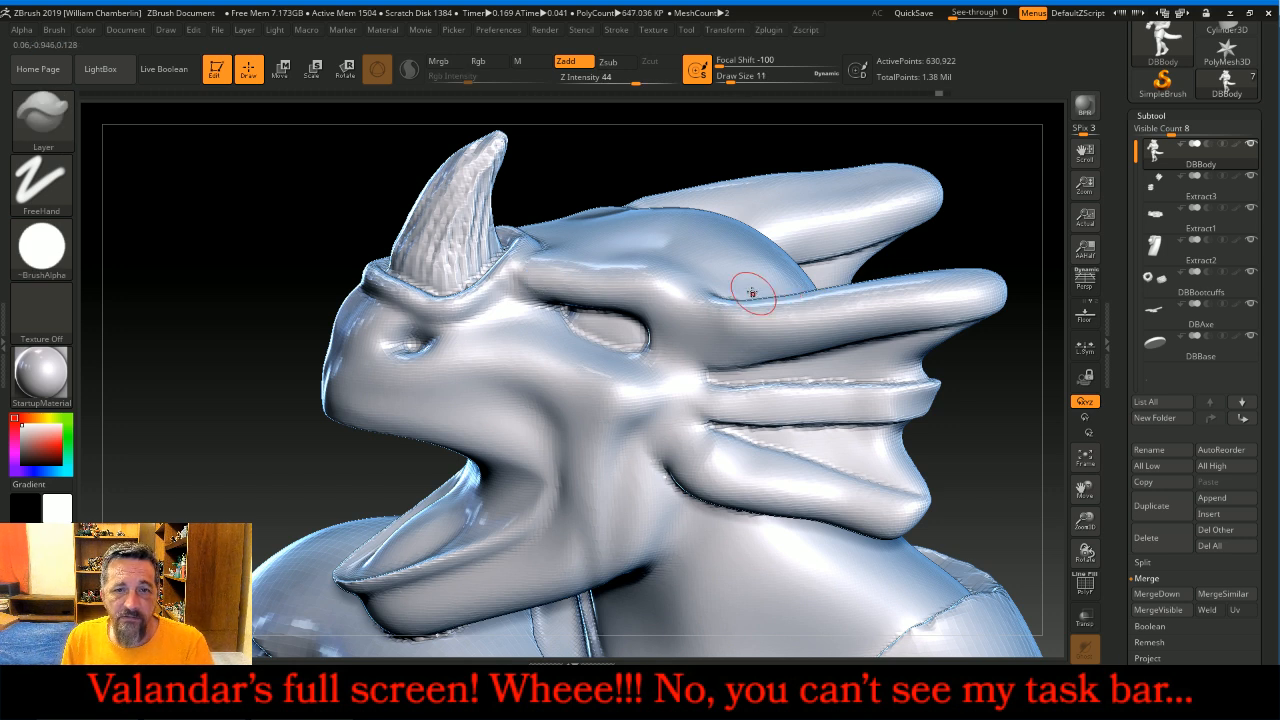
- Set the brush's Z intensity to 67 and subdivide DBBody once, deleting its lower subdivision level
drag(630, 80, 654, 80)
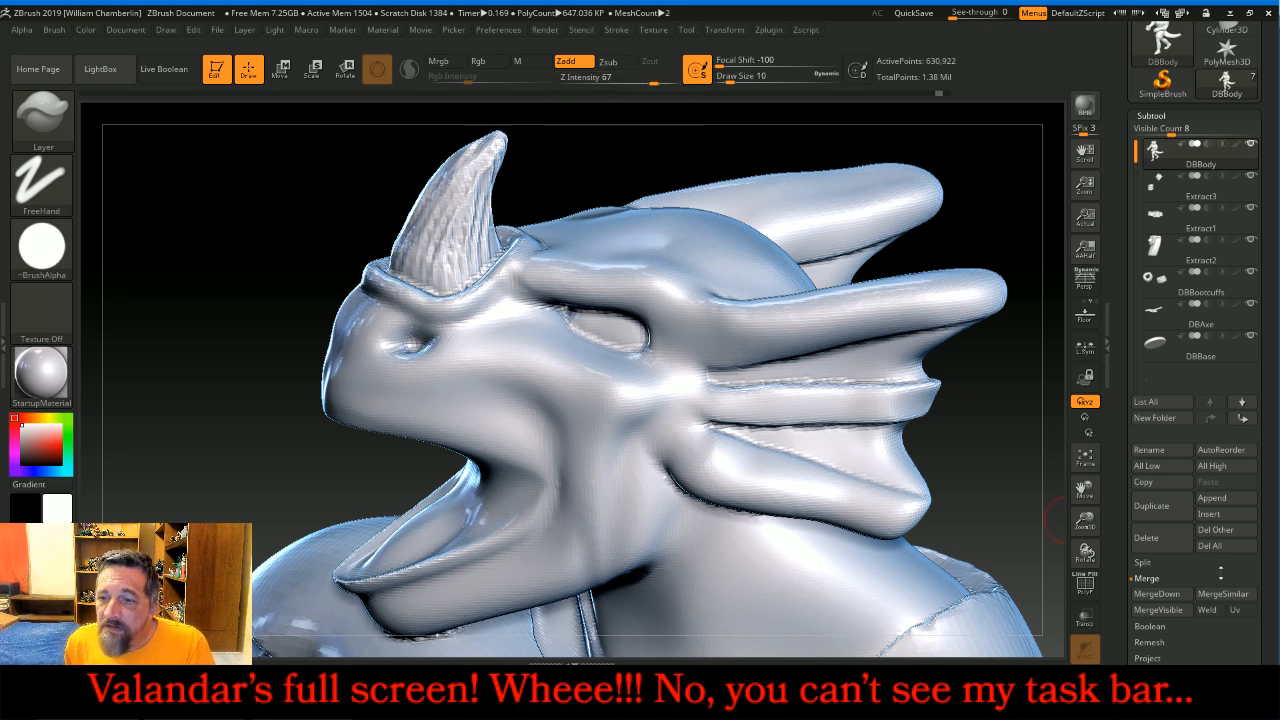
scroll(1232, 445, down, 5)
click(1178, 420)
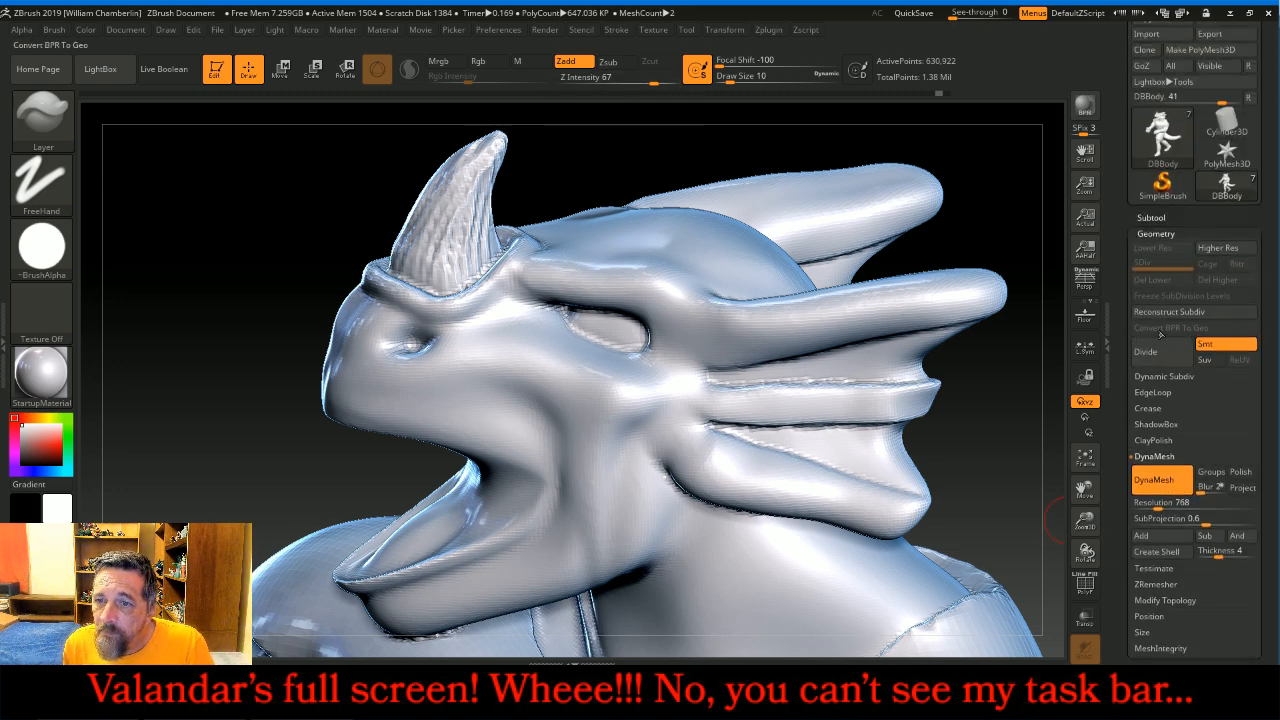
click(1158, 351)
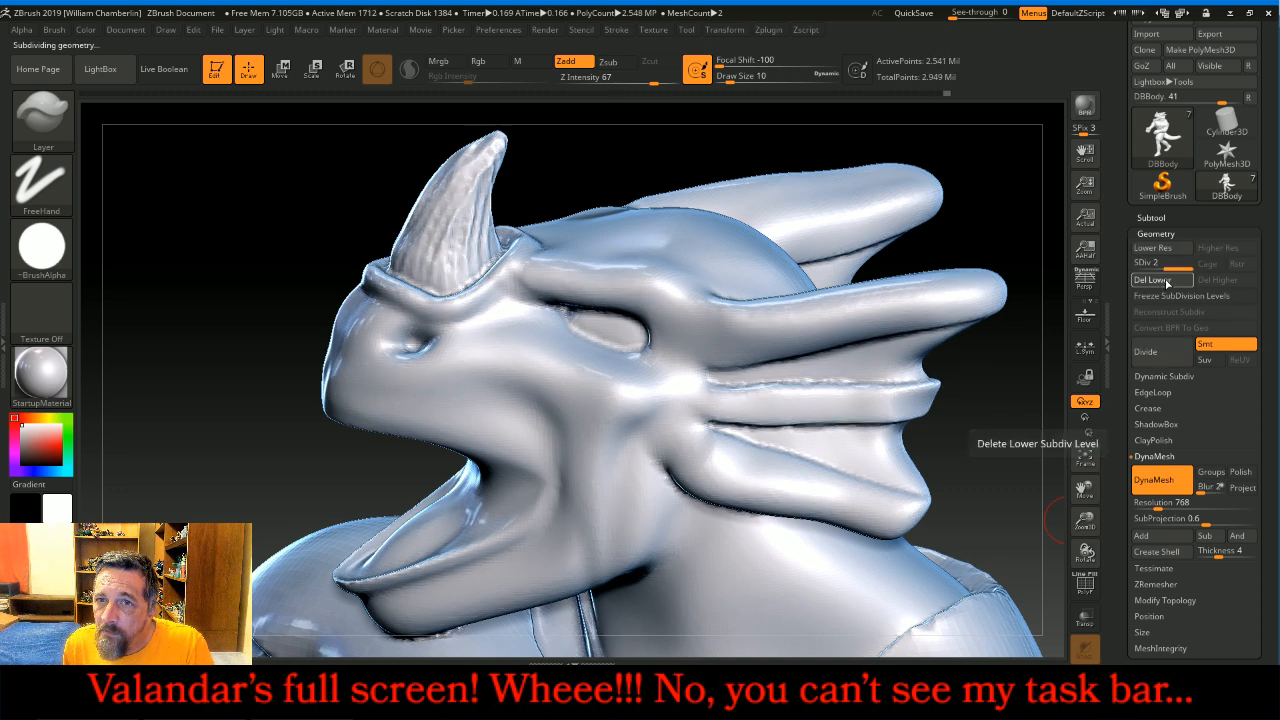
click(1164, 281)
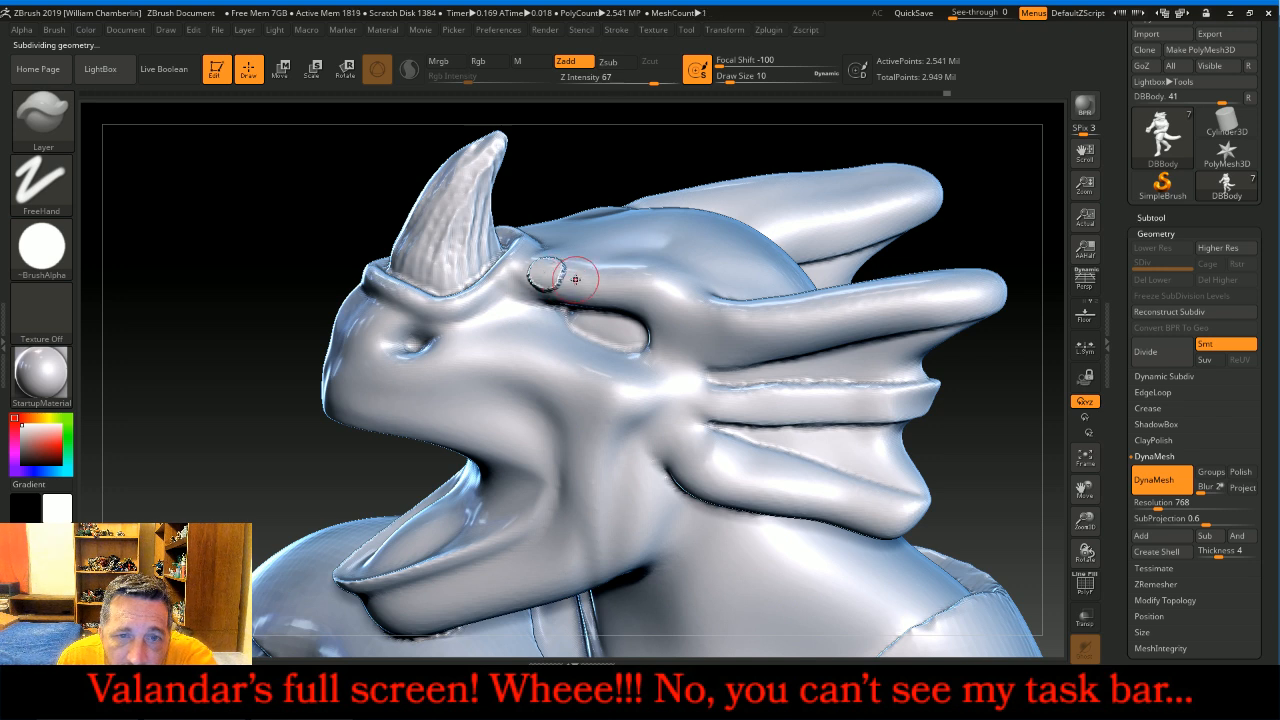
- Try a second round scale on the brow ridge, undo it, and test Alpha 01 at the ridge's front instead
click(579, 286)
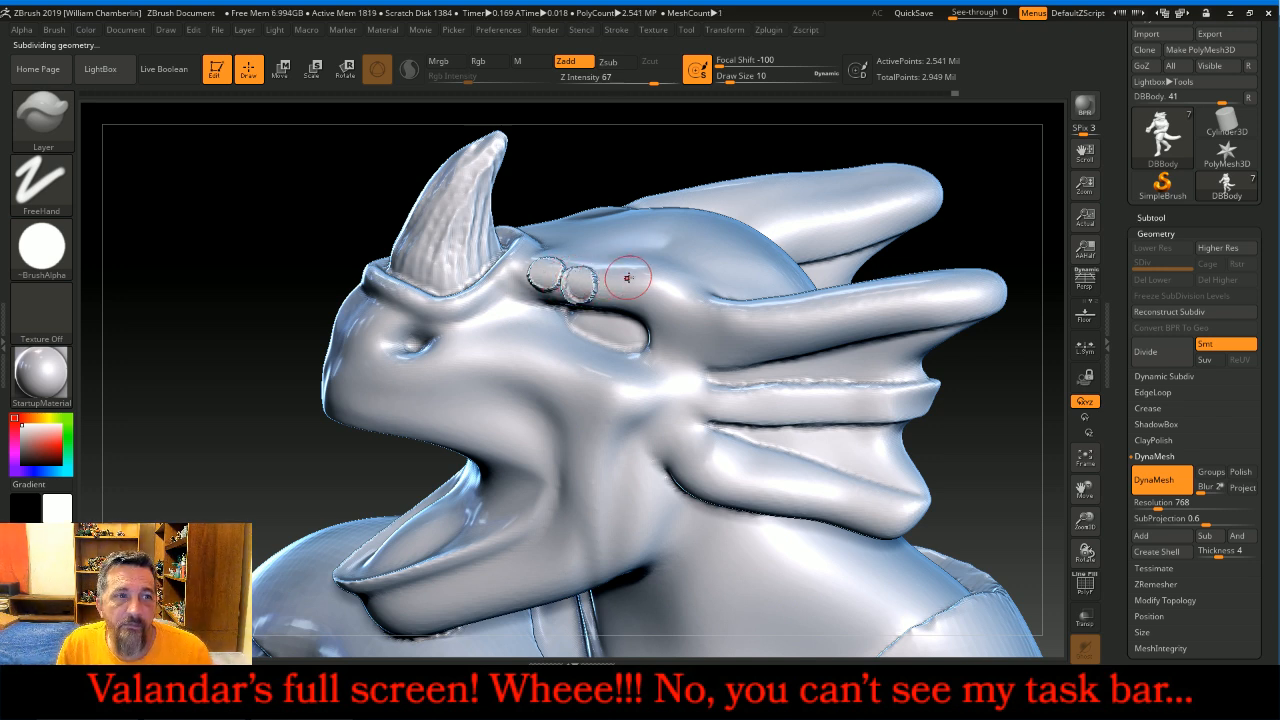
key(ctrl+z)
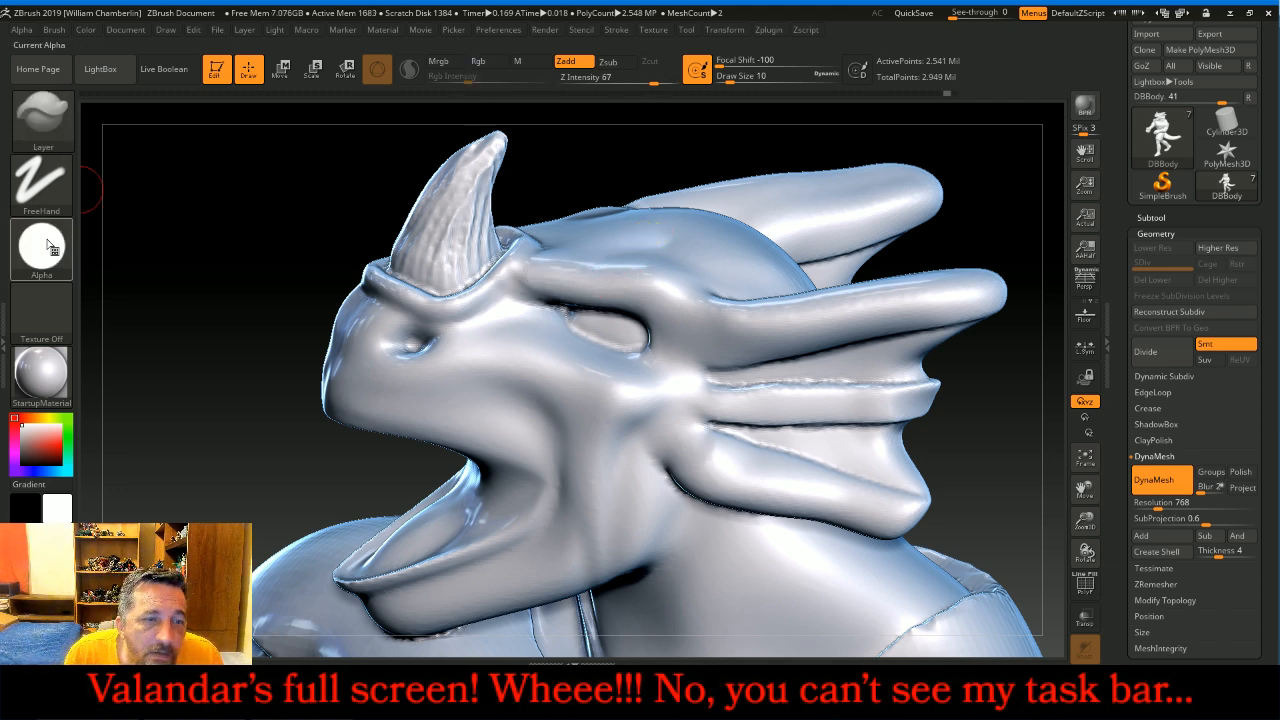
click(41, 247)
click(195, 266)
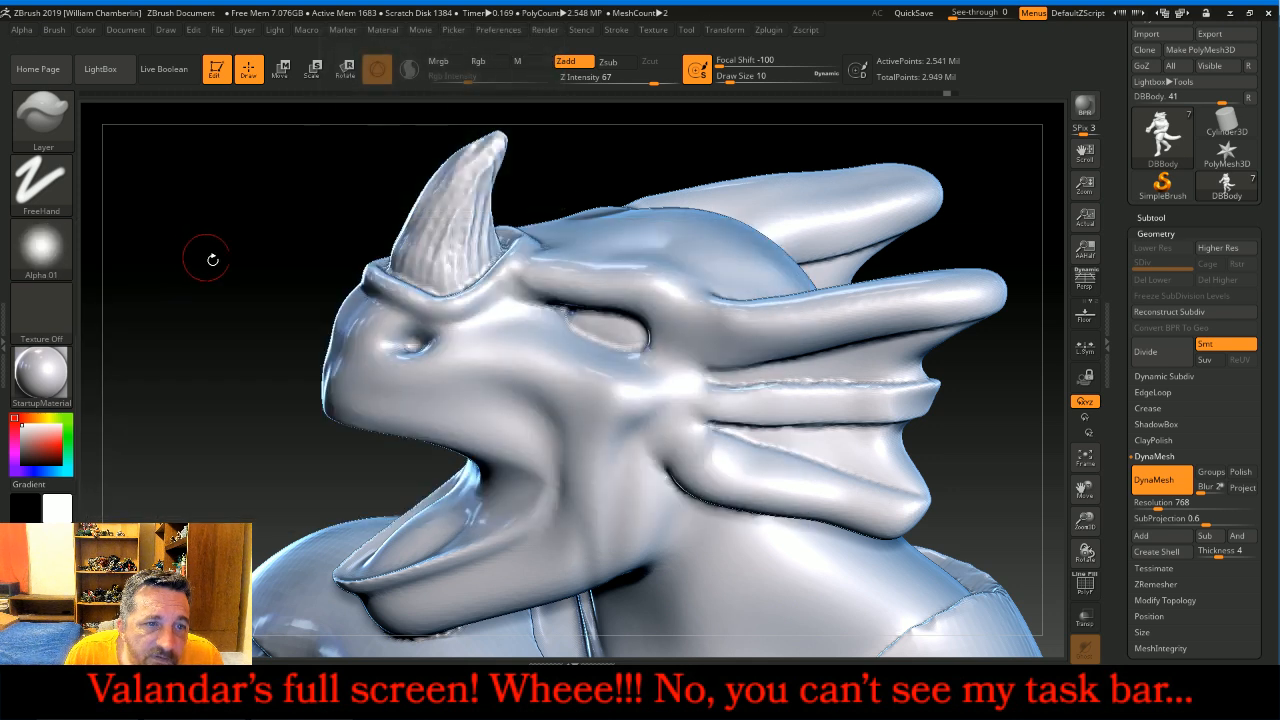
click(538, 270)
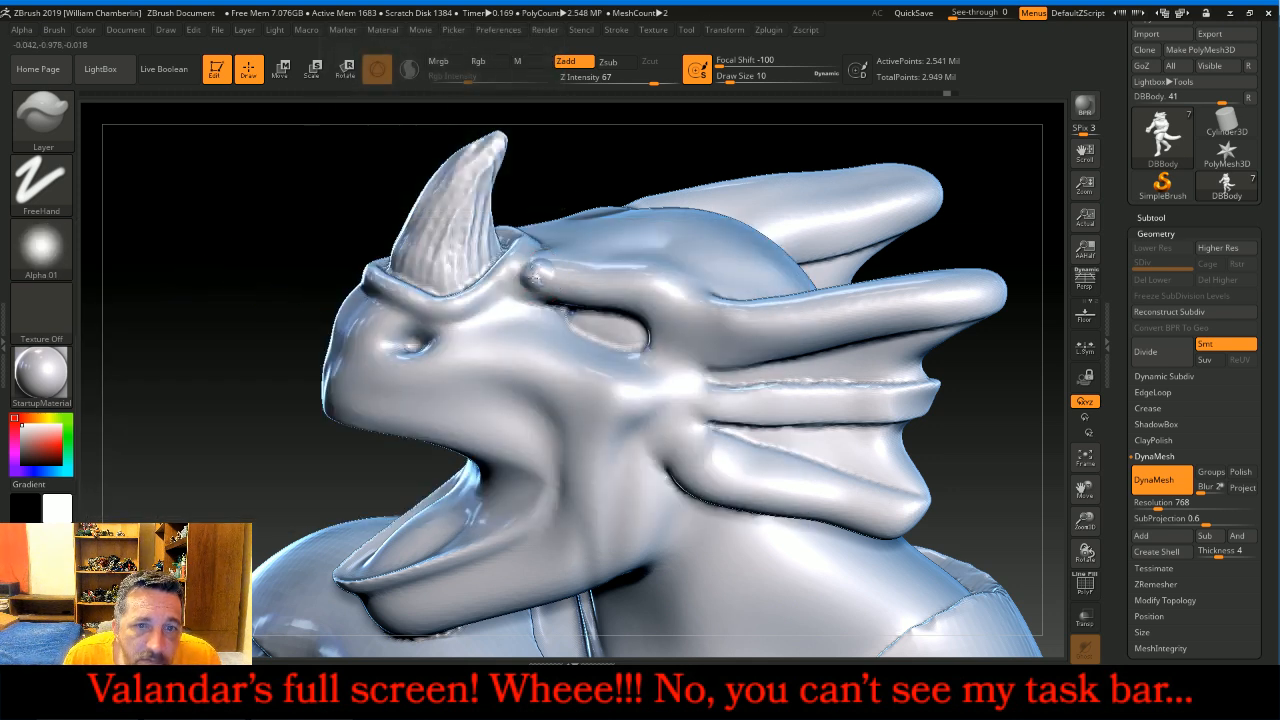
- Assign Alpha 12 to the Layer brush and add a row of raised round scales along the brow ridge above the eye
click(50, 250)
mouse_move(190, 311)
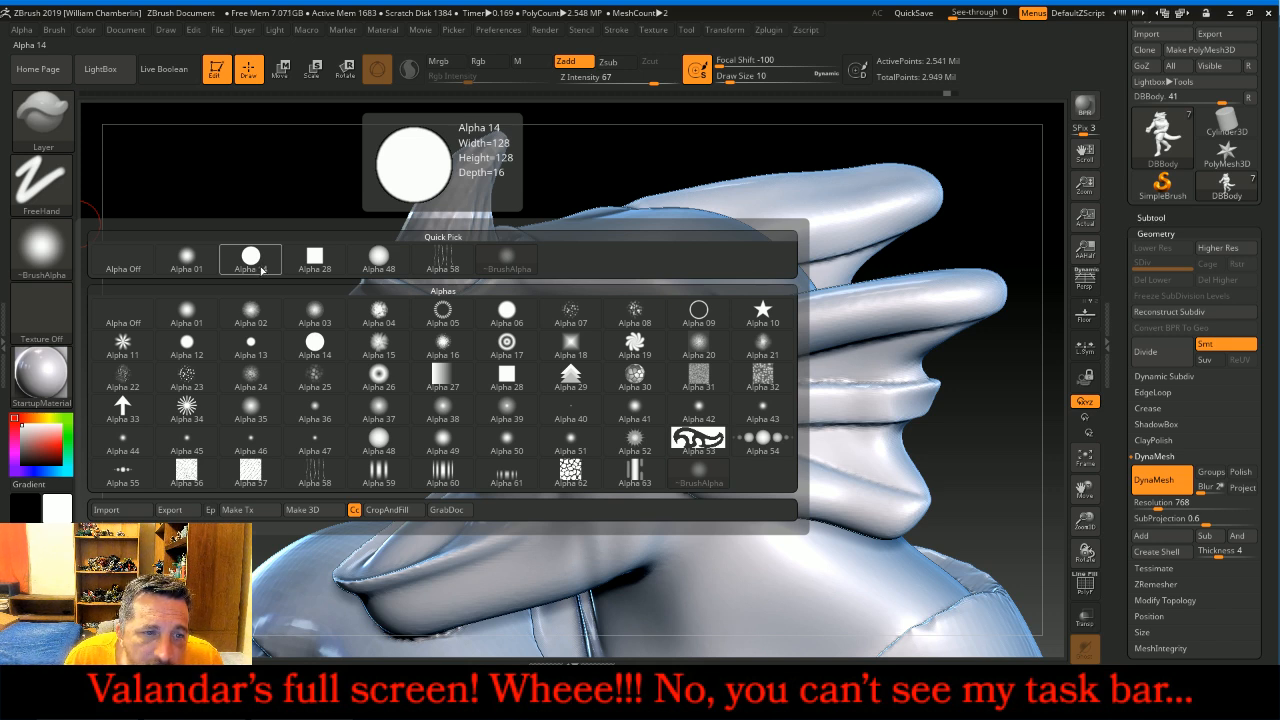
click(193, 344)
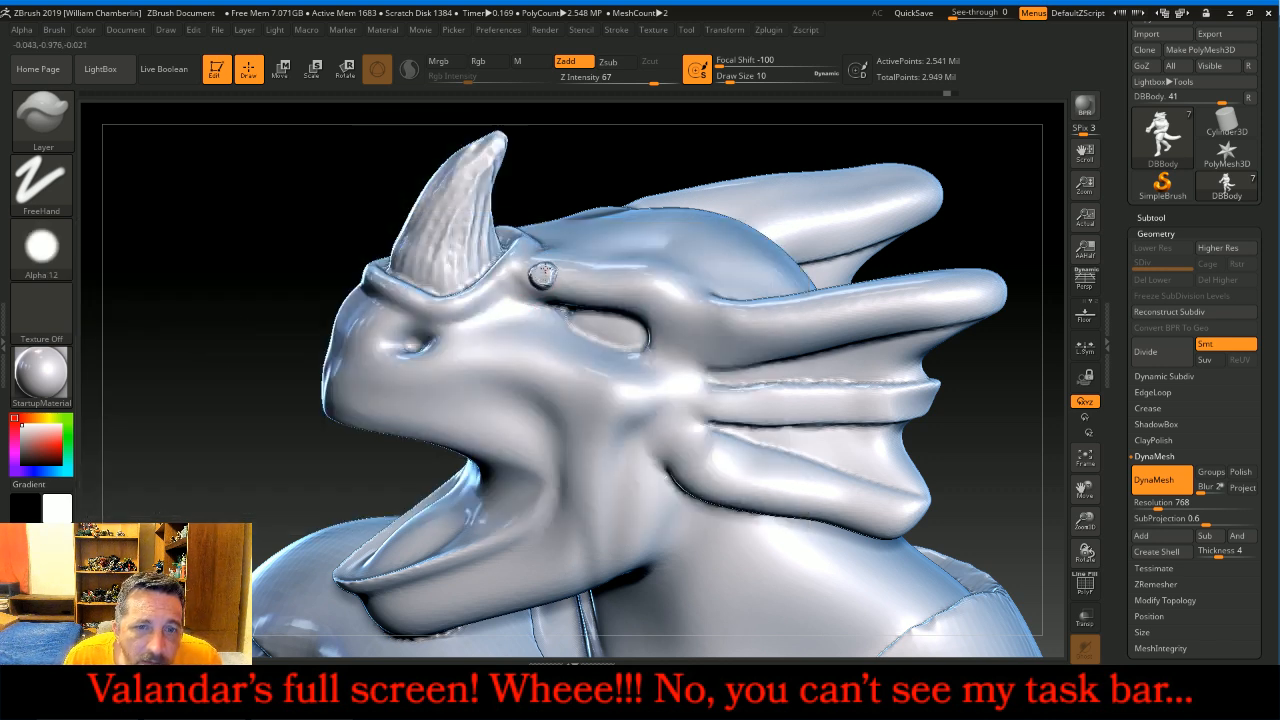
click(563, 276)
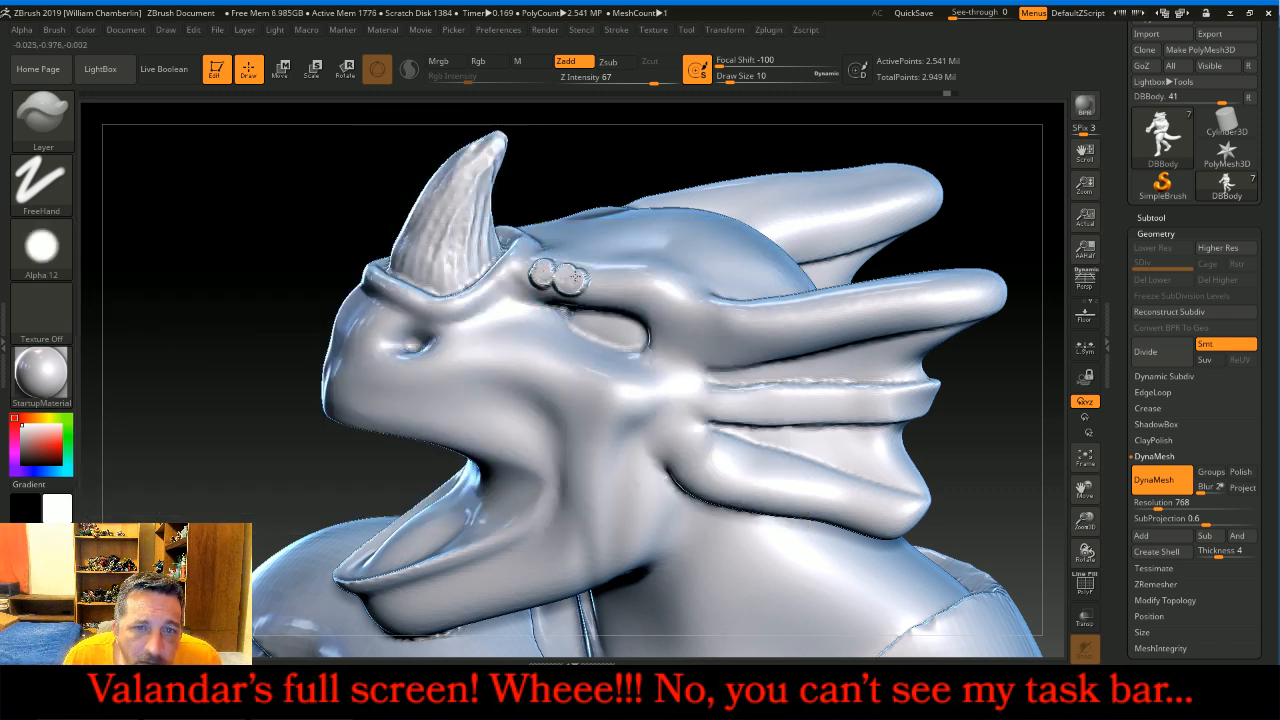
click(584, 281)
click(603, 285)
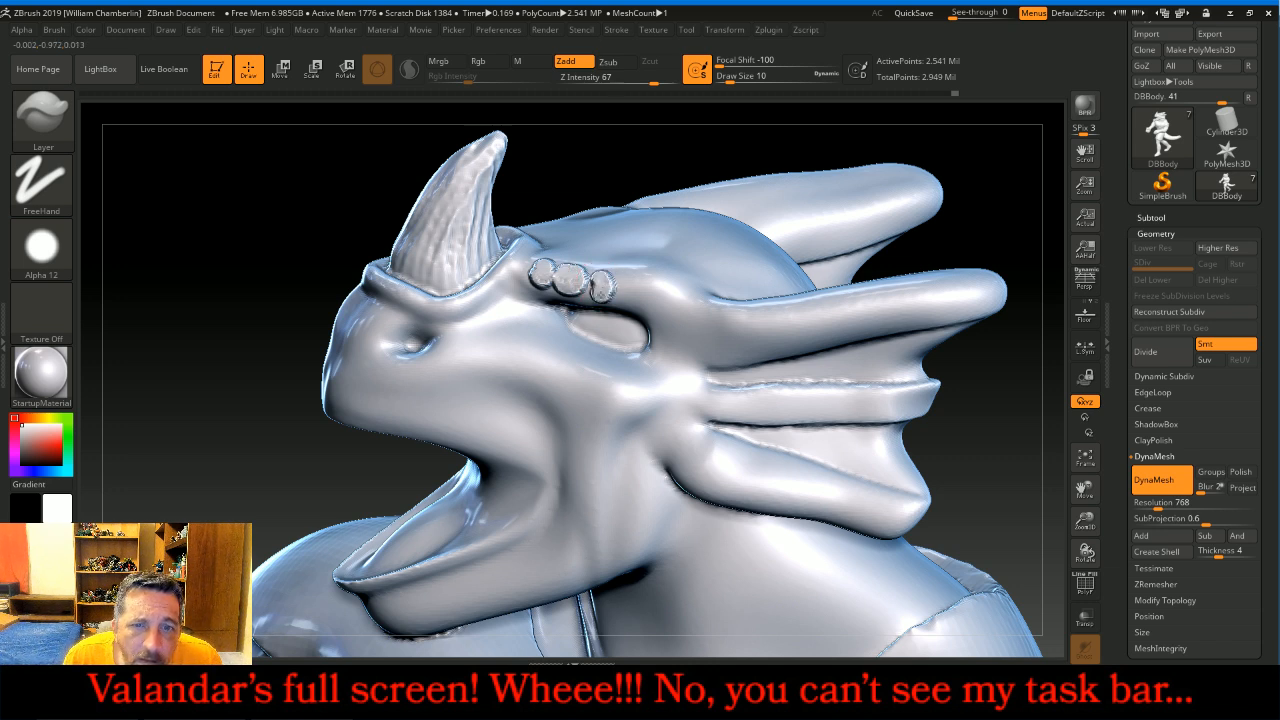
click(630, 287)
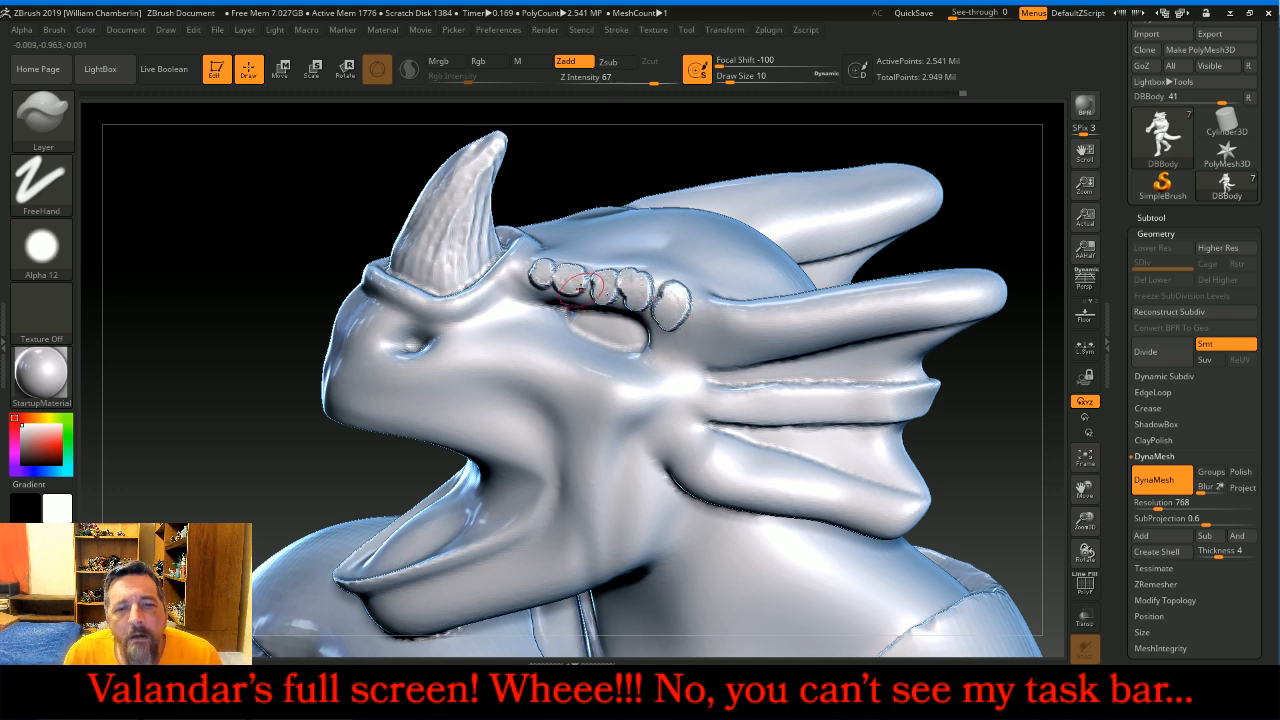
key(shift)
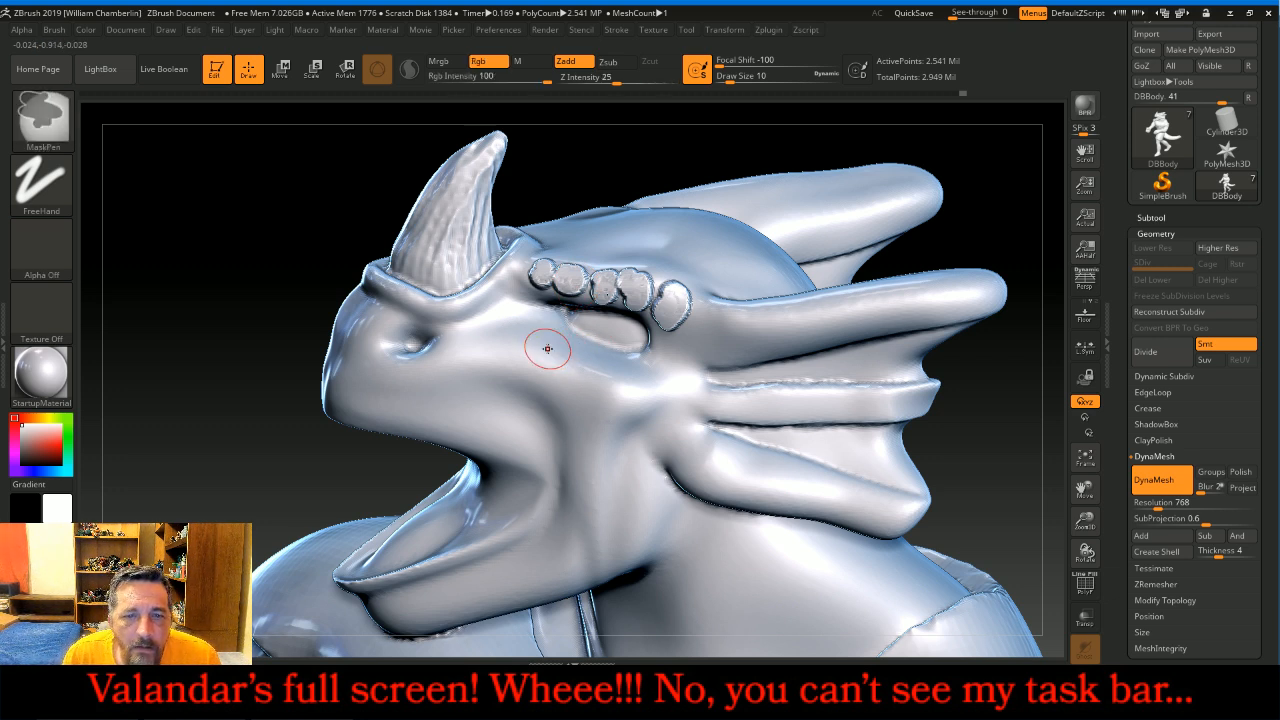
- Try larger scales behind and below the eye and around the nostril, raising the draw size to 14 and 18
key(])
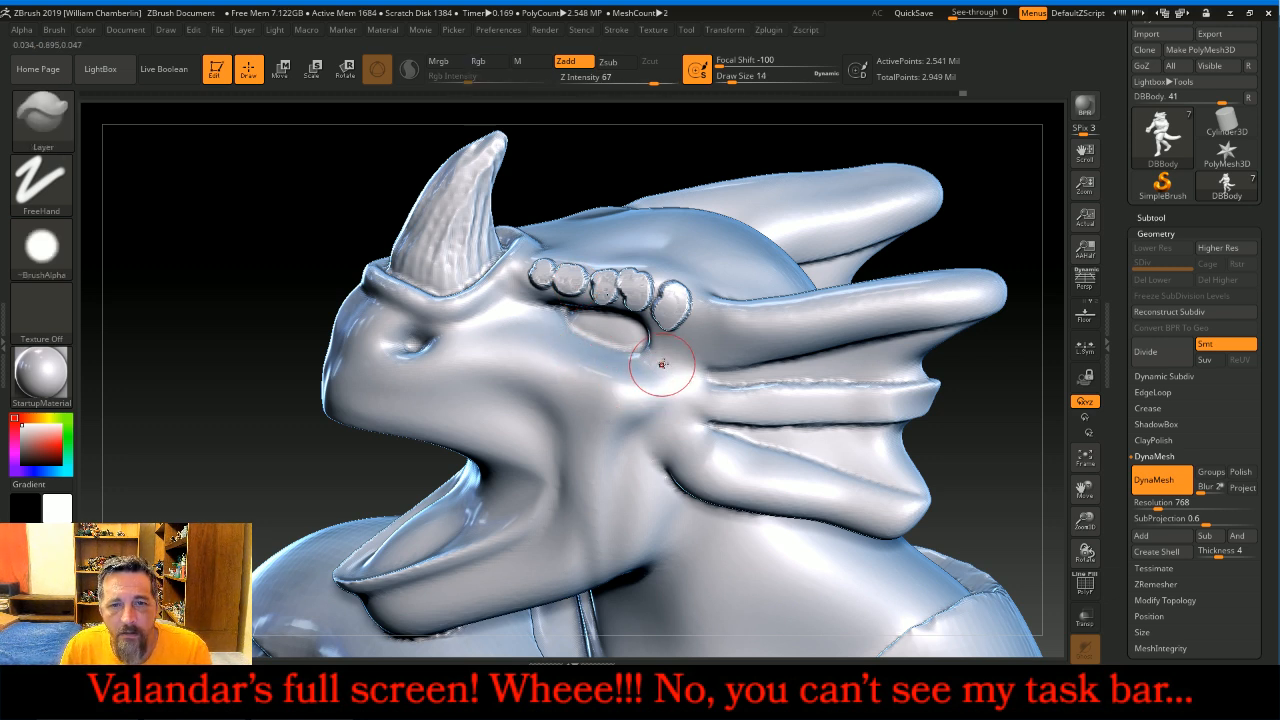
click(666, 360)
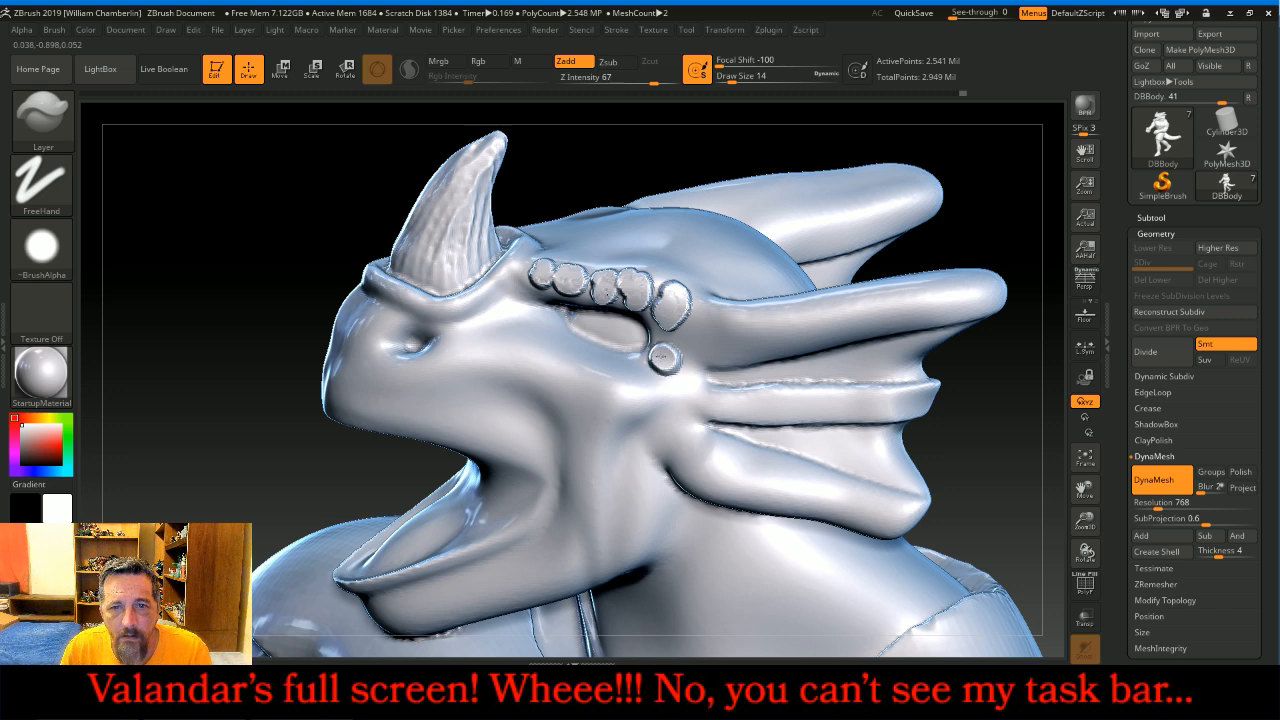
key(])
click(627, 372)
drag(631, 377, 636, 392)
drag(598, 354, 590, 402)
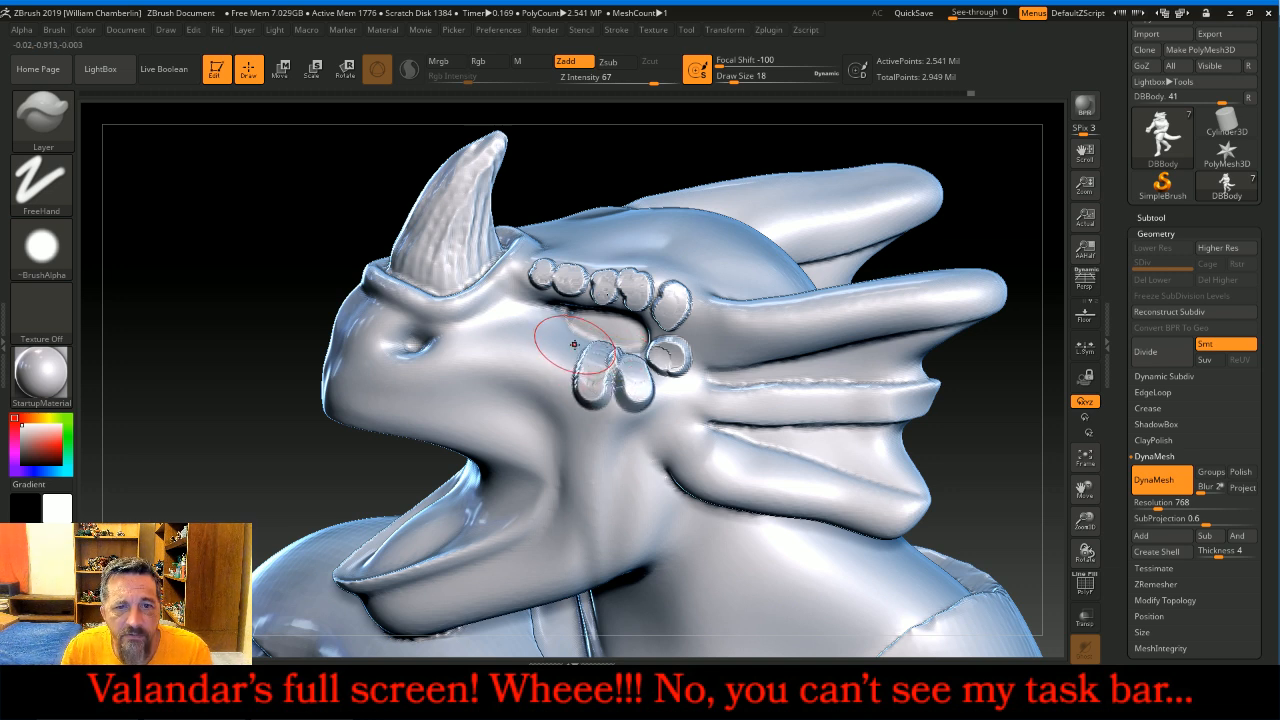
drag(567, 345, 555, 392)
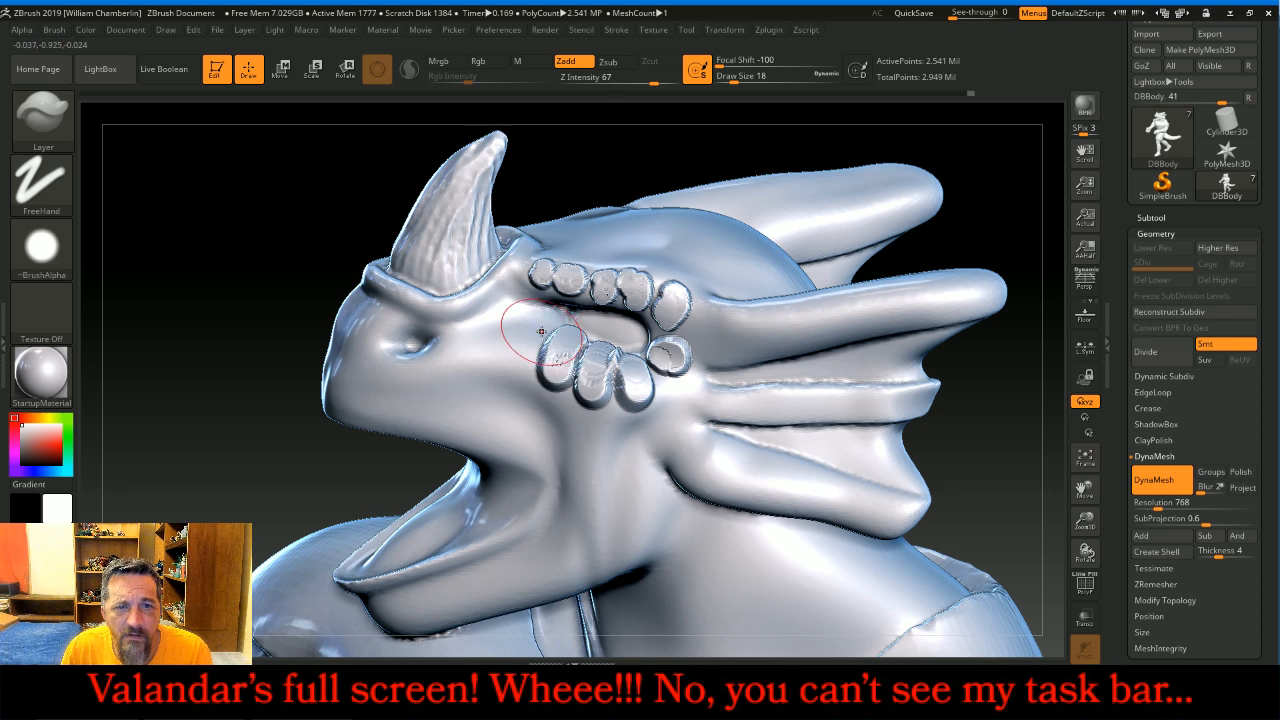
mouse_move(538, 326)
mouse_down()
mouse_move(516, 362)
mouse_move(486, 334)
mouse_move(480, 352)
mouse_move(450, 347)
mouse_move(446, 362)
mouse_up()
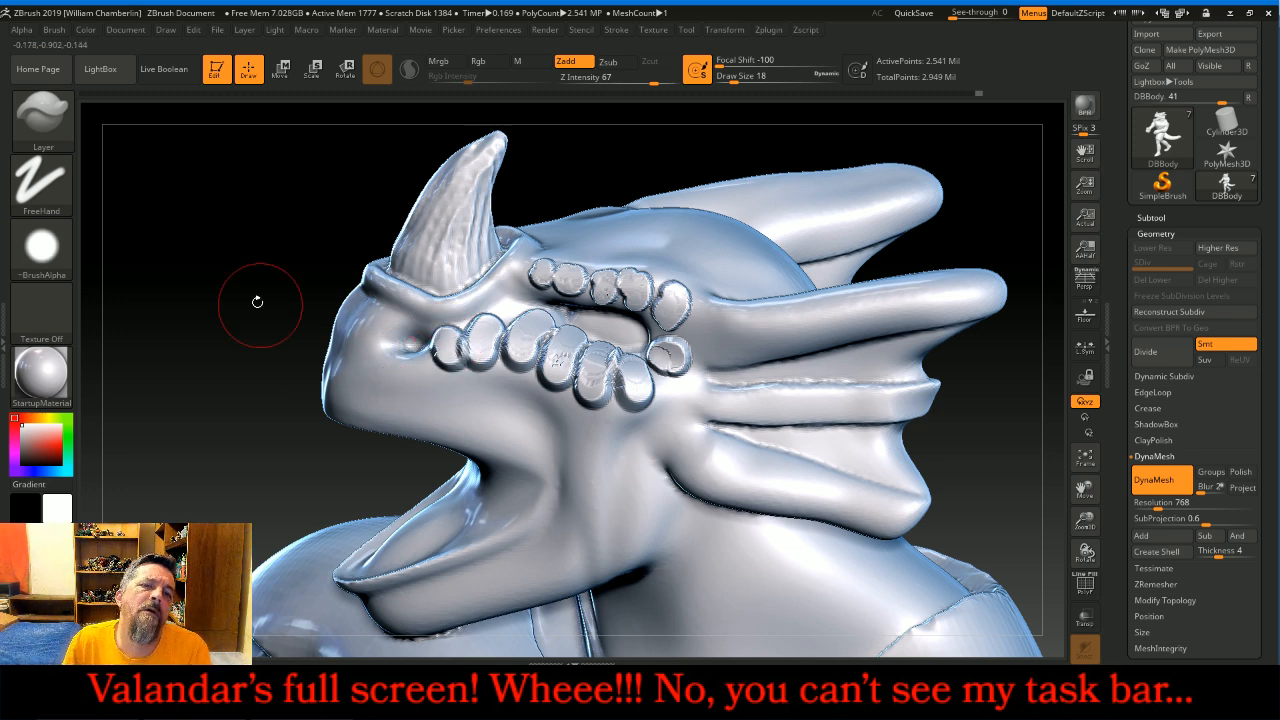
mouse_move(381, 316)
mouse_down()
mouse_move(360, 340)
mouse_move(442, 316)
mouse_up()
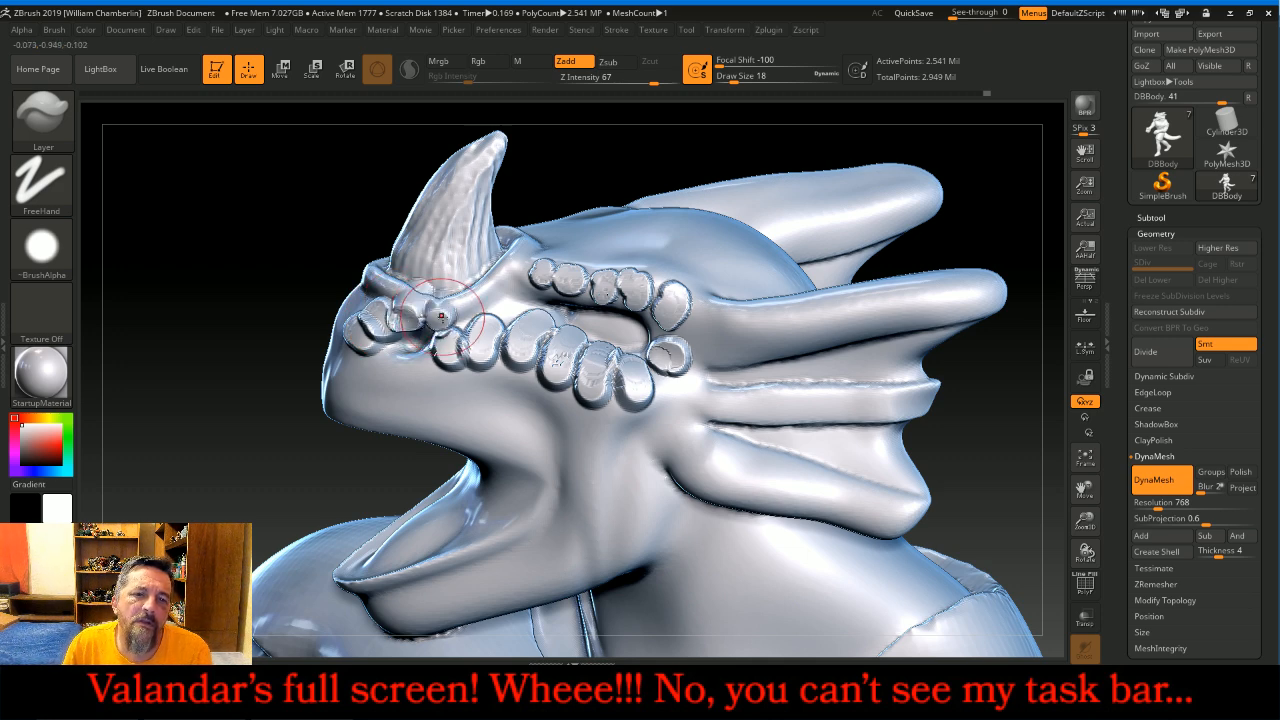
- Undo the scales around the nostril, below the eye and behind it, keeping only the brow ridge row
drag(150, 331, 197, 326)
key(ctrl+z)
key(ctrl+z)
key(ctrl+z)
key(ctrl+z)
key(ctrl+z)
key(ctrl+z)
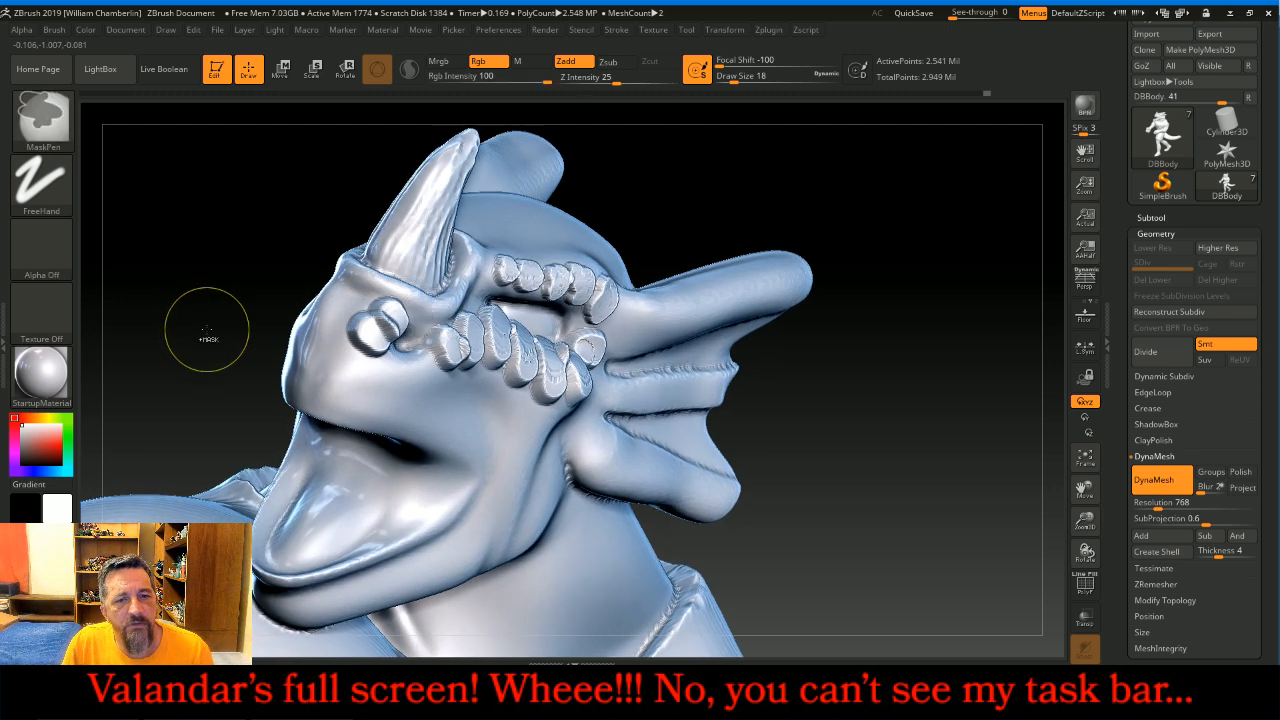
key(ctrl+z)
key(ctrl+z)
key(ctrl+z)
key(ctrl+z)
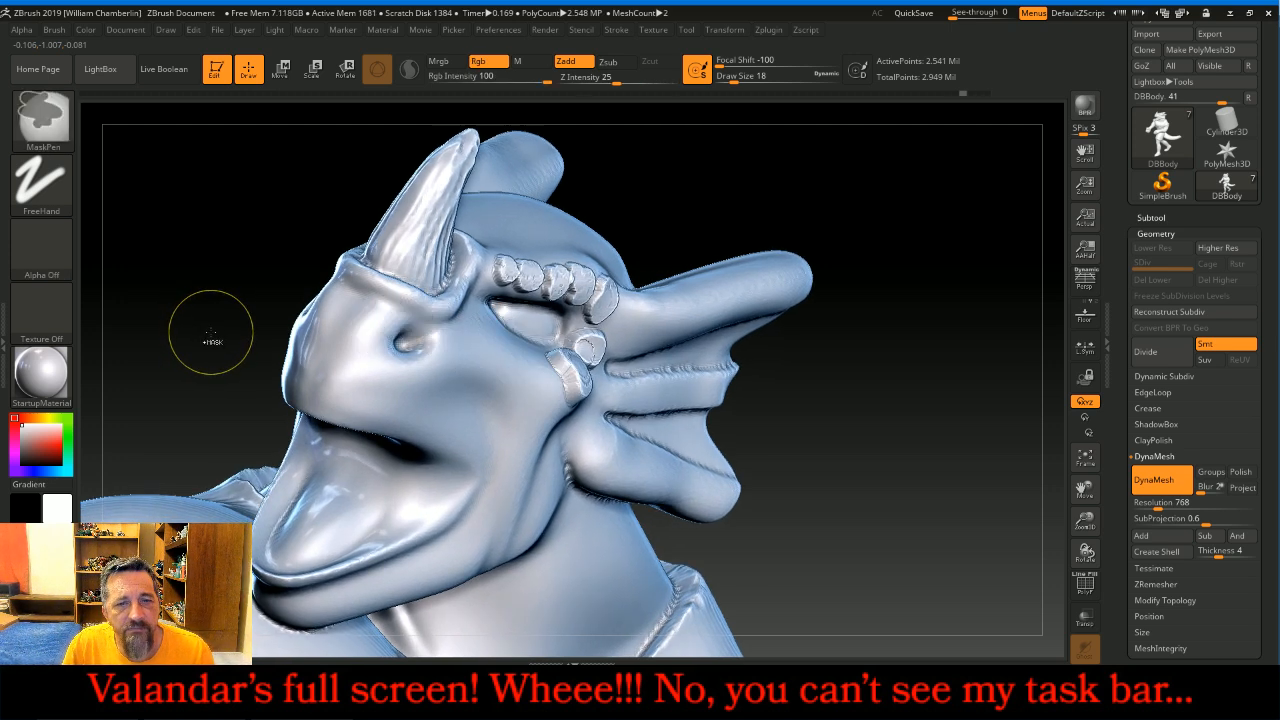
key(ctrl+z)
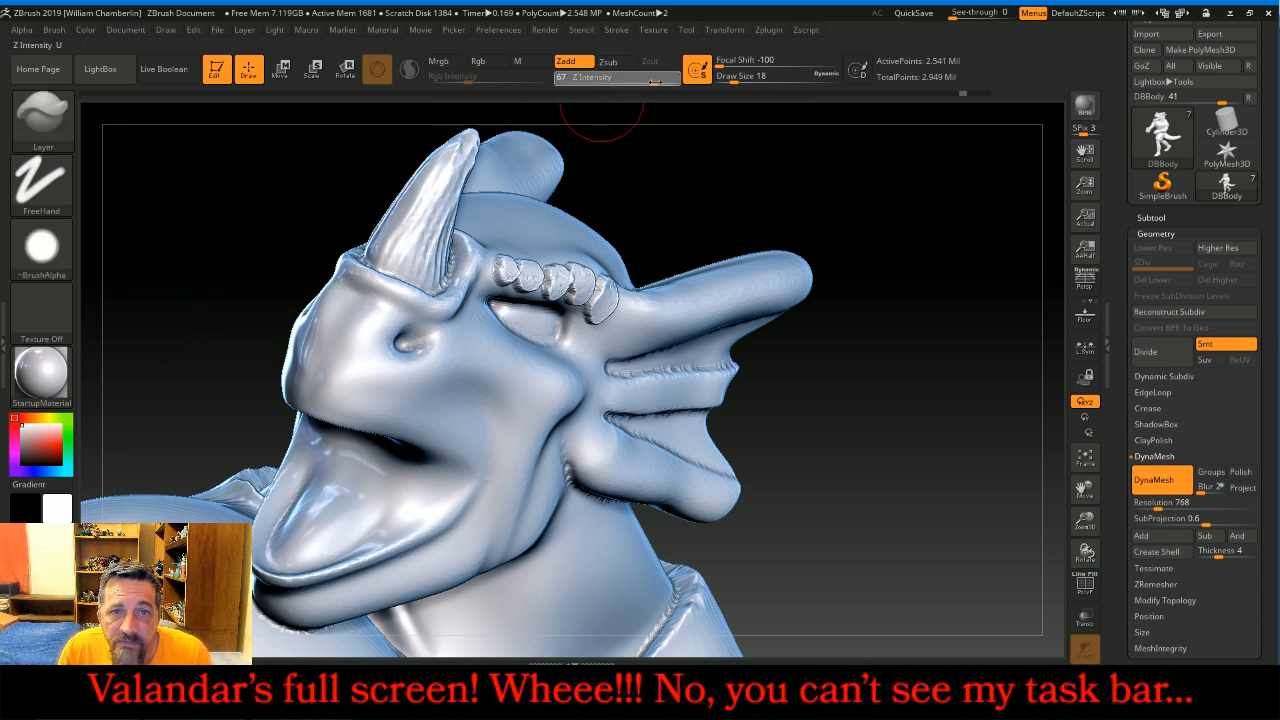
- Set Z intensity 58 and draw size 14, and draw scales behind the eye and in a row below it toward the nostril
drag(647, 84, 648, 84)
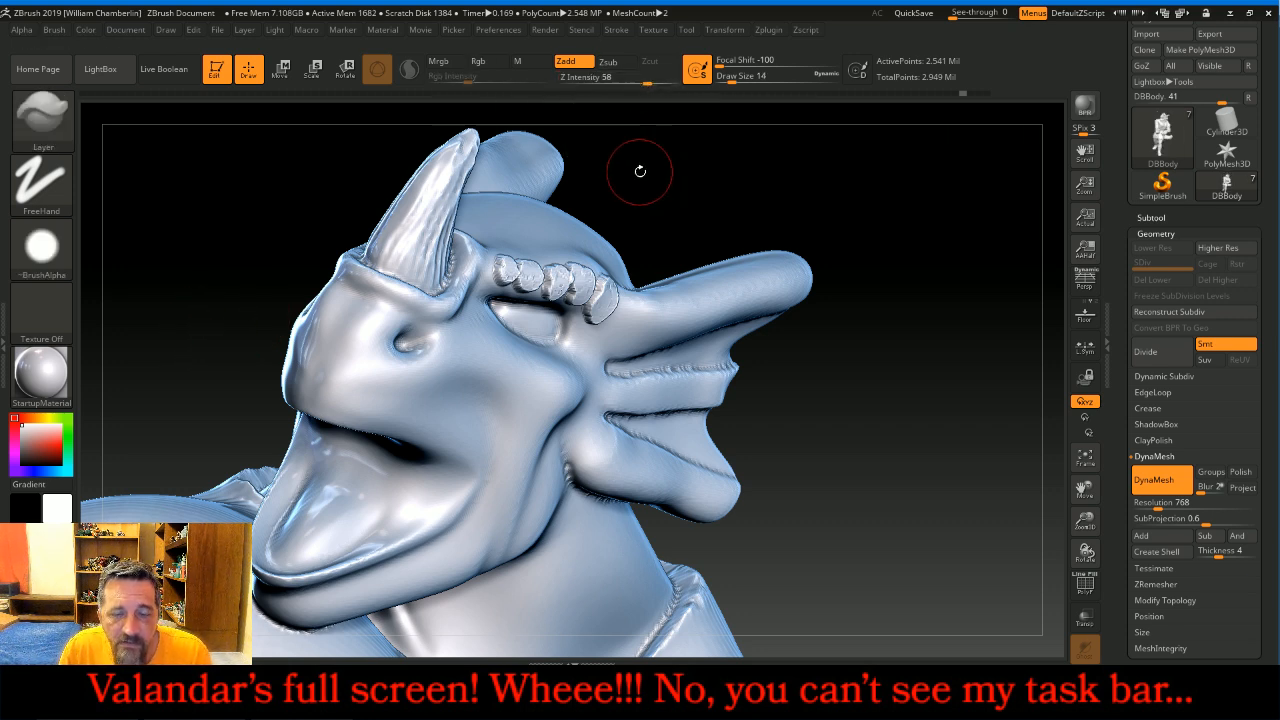
drag(714, 188, 677, 171)
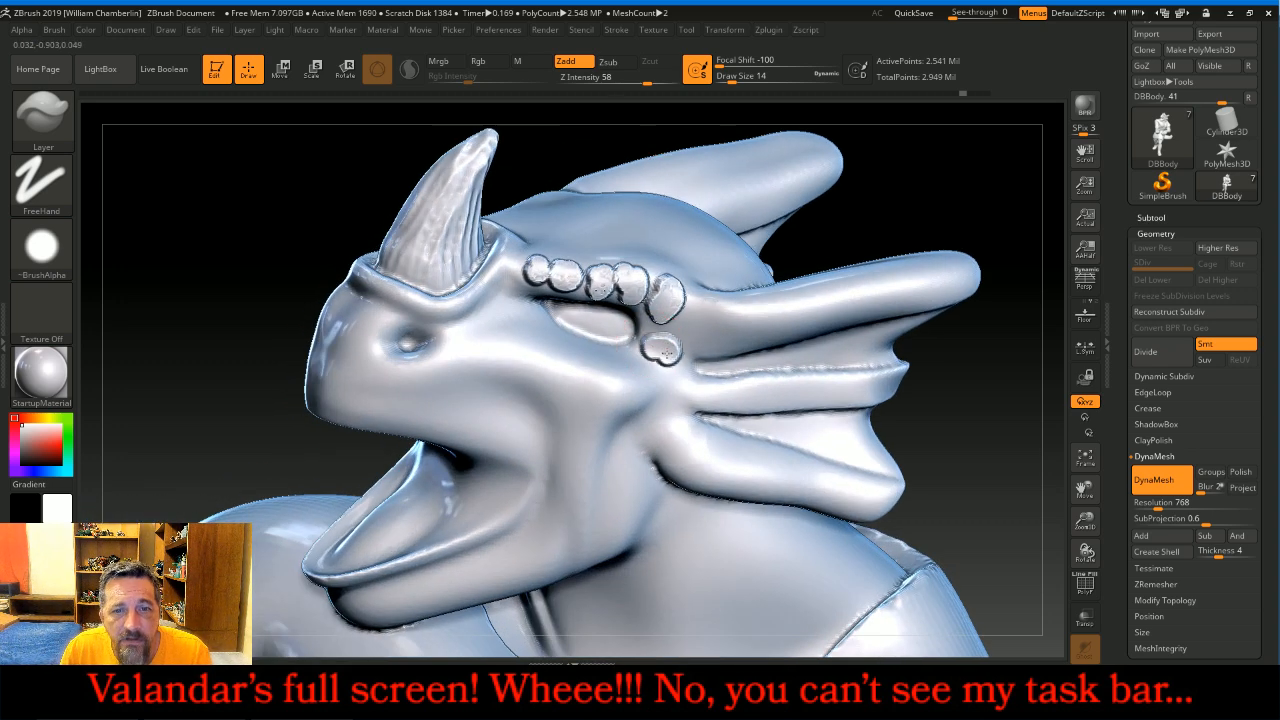
mouse_move(630, 366)
mouse_down()
mouse_move(636, 388)
mouse_move(597, 364)
mouse_move(596, 382)
mouse_move(558, 369)
mouse_up()
drag(531, 326, 528, 370)
mouse_move(502, 328)
mouse_down()
mouse_move(501, 361)
mouse_move(410, 371)
mouse_up()
- Add matching scales on the opposite side of the head, along the brow ridge, behind the eye and below it toward the nostril
mouse_move(203, 242)
mouse_down()
mouse_move(236, 226)
mouse_move(543, 243)
mouse_move(603, 324)
mouse_up()
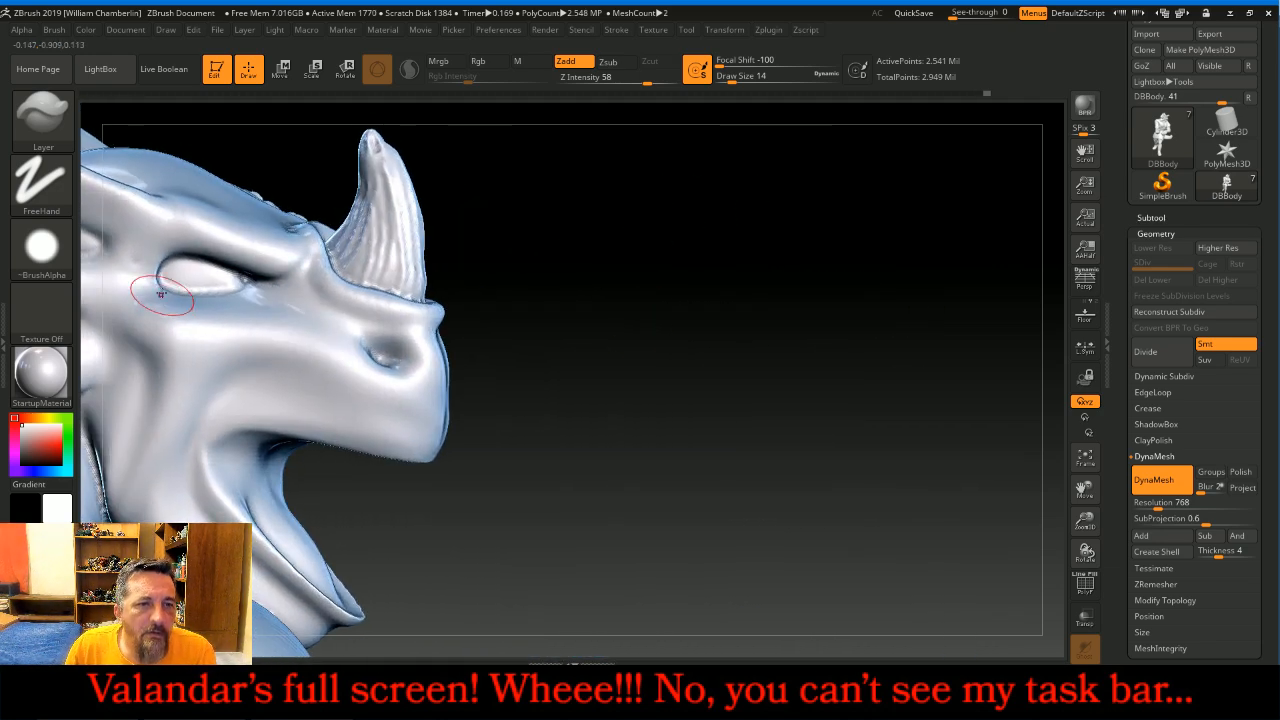
mouse_move(139, 269)
mouse_down()
mouse_move(125, 258)
mouse_move(192, 222)
mouse_move(209, 244)
mouse_move(209, 231)
mouse_move(241, 238)
mouse_move(248, 252)
mouse_move(246, 240)
mouse_move(278, 248)
mouse_move(280, 262)
mouse_up()
key(ctrl+z)
key(ctrl+z)
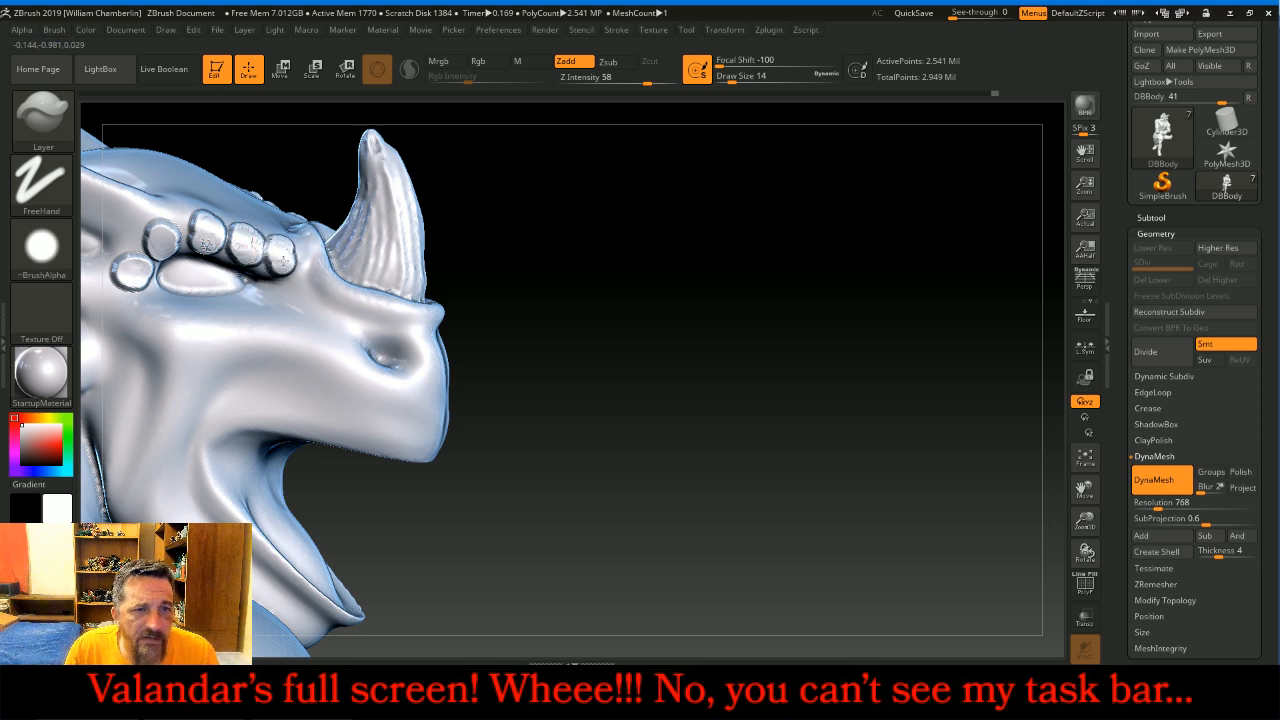
mouse_move(158, 298)
mouse_down()
mouse_move(141, 314)
mouse_move(178, 307)
mouse_move(169, 330)
mouse_move(205, 324)
mouse_move(207, 336)
mouse_move(241, 316)
mouse_move(245, 333)
mouse_move(271, 315)
mouse_move(276, 334)
mouse_move(337, 346)
mouse_move(389, 388)
mouse_up()
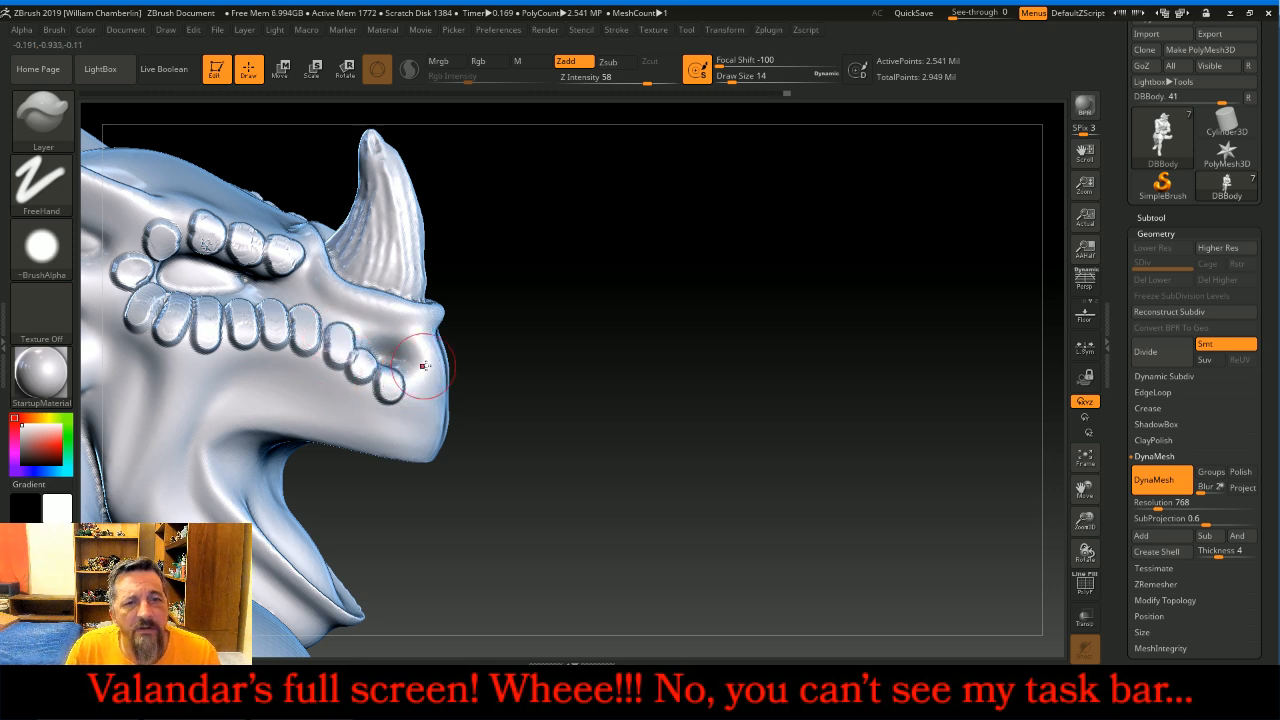
- Draw four stacked horizontal scale bands across the front of the snout below the horn
mouse_move(651, 386)
mouse_down()
mouse_move(595, 380)
mouse_move(628, 350)
mouse_up()
drag(1085, 522, 1076, 480)
mouse_move(936, 472)
mouse_down()
mouse_move(903, 423)
mouse_move(864, 441)
mouse_move(694, 334)
mouse_move(717, 335)
mouse_up()
drag(1085, 522, 1095, 568)
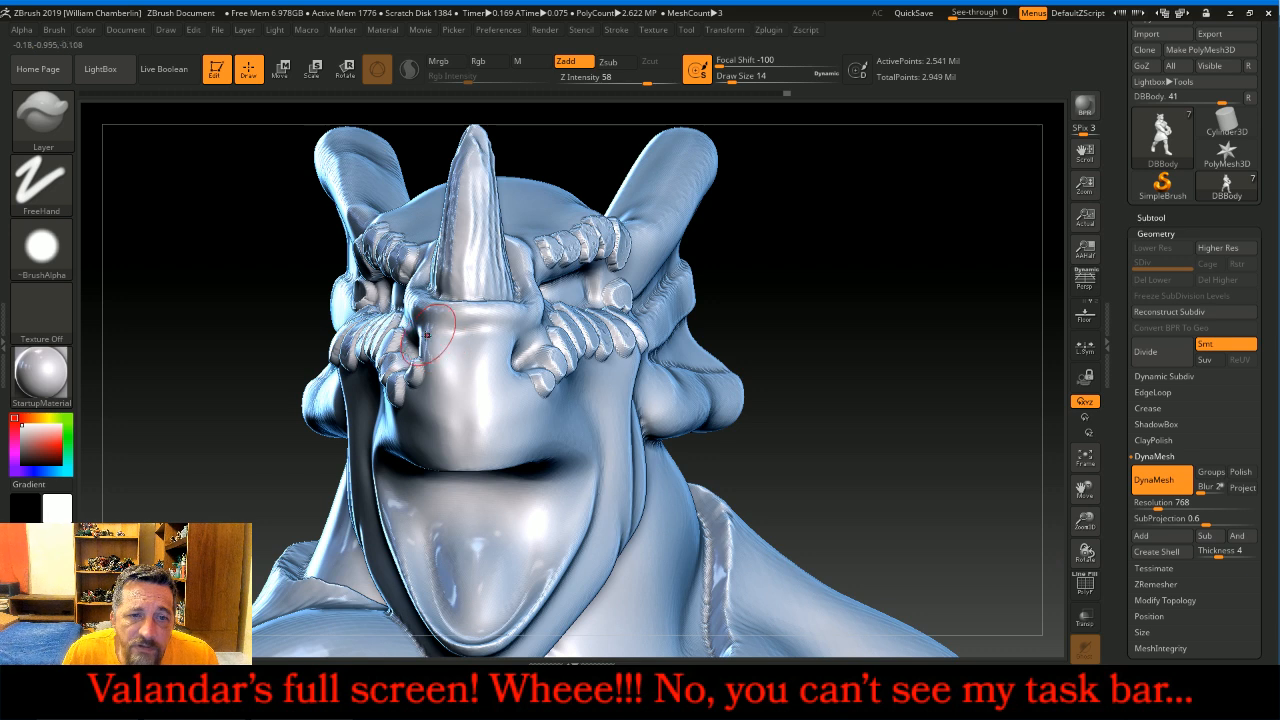
drag(454, 346, 504, 339)
drag(428, 370, 505, 378)
mouse_move(414, 402)
mouse_down()
mouse_move(470, 414)
mouse_move(530, 398)
mouse_up()
drag(408, 438, 506, 442)
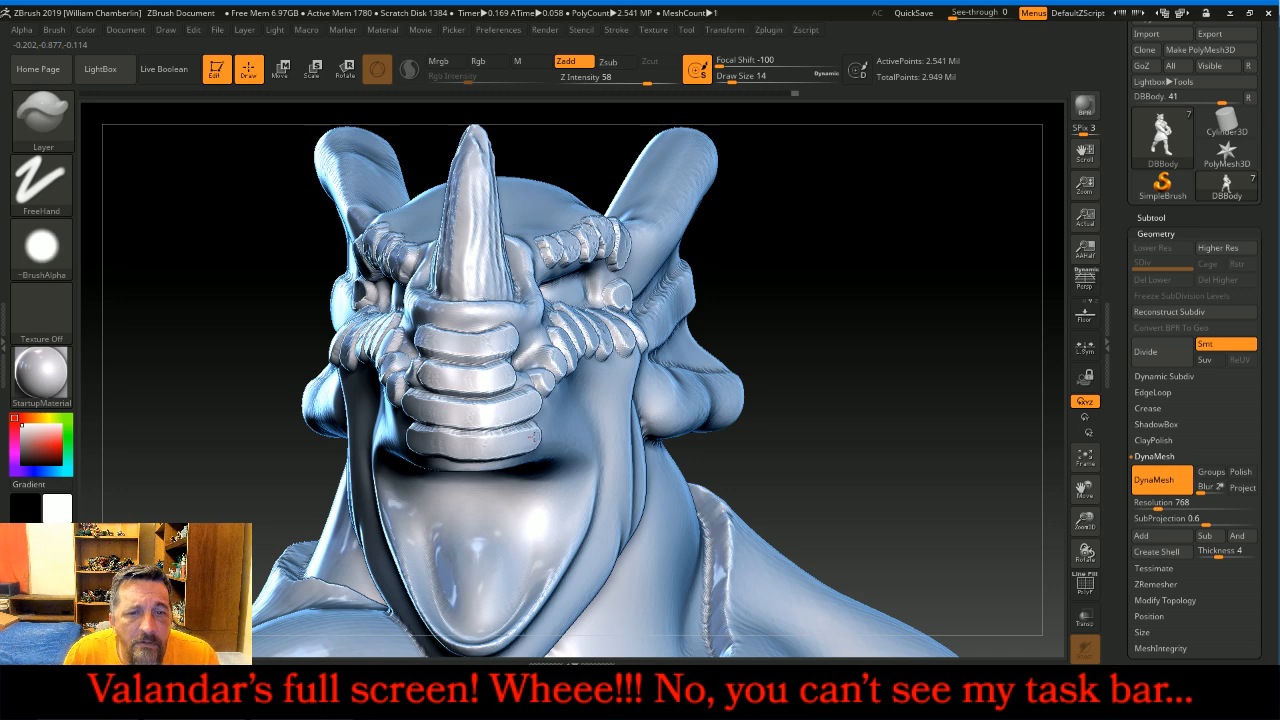
- Line the edge of the mouth with round scales from the upper lip around the corner onto the lower jaw
mouse_move(932, 352)
mouse_down()
mouse_move(940, 338)
mouse_move(886, 323)
mouse_up()
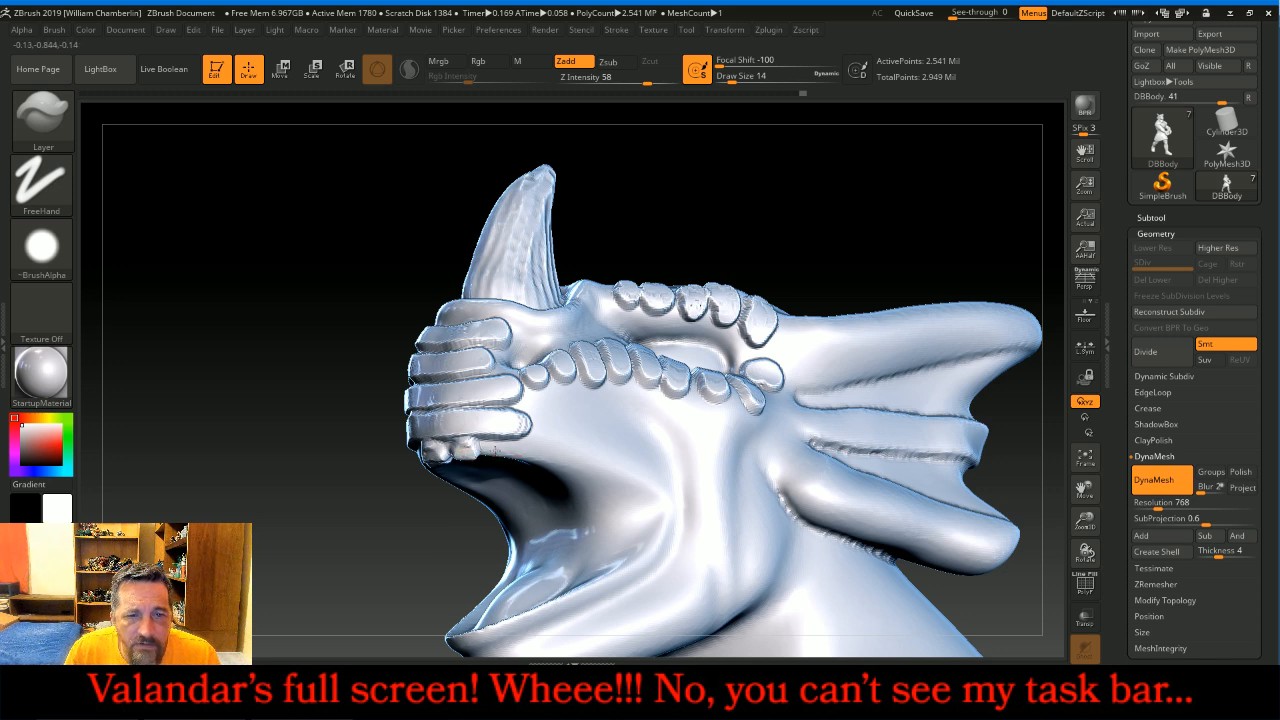
mouse_move(530, 454)
mouse_down()
mouse_move(621, 464)
mouse_move(669, 506)
mouse_move(672, 532)
mouse_move(650, 567)
mouse_move(578, 601)
mouse_up()
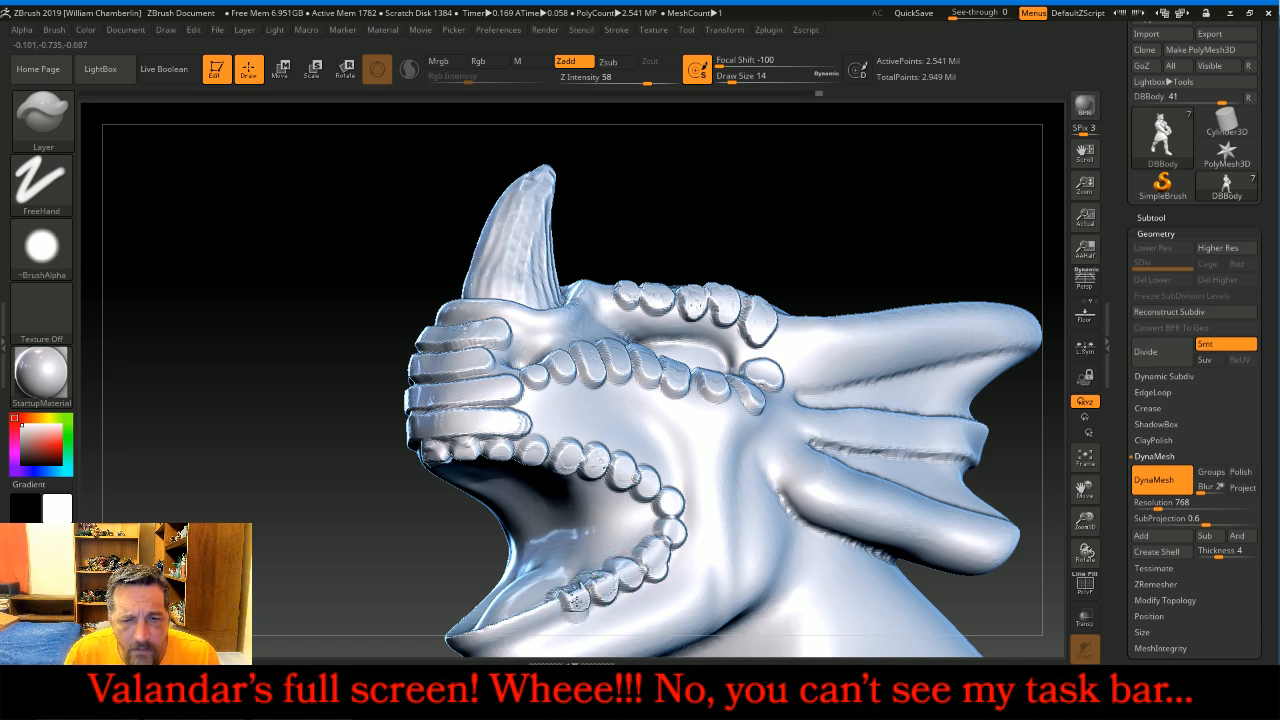
- Try to continue the scale row forward along the lower lip, undoing the attempts and the row's last scales
drag(240, 466, 242, 467)
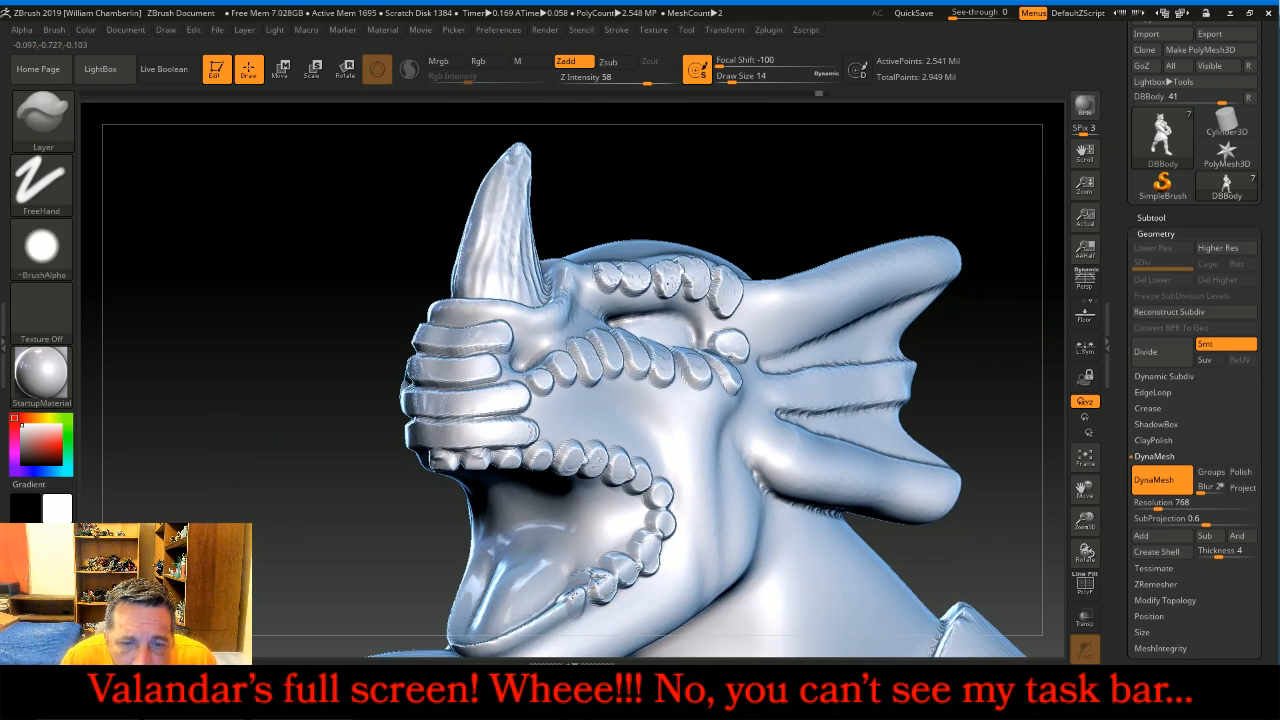
drag(575, 600, 573, 600)
key(ctrl+z)
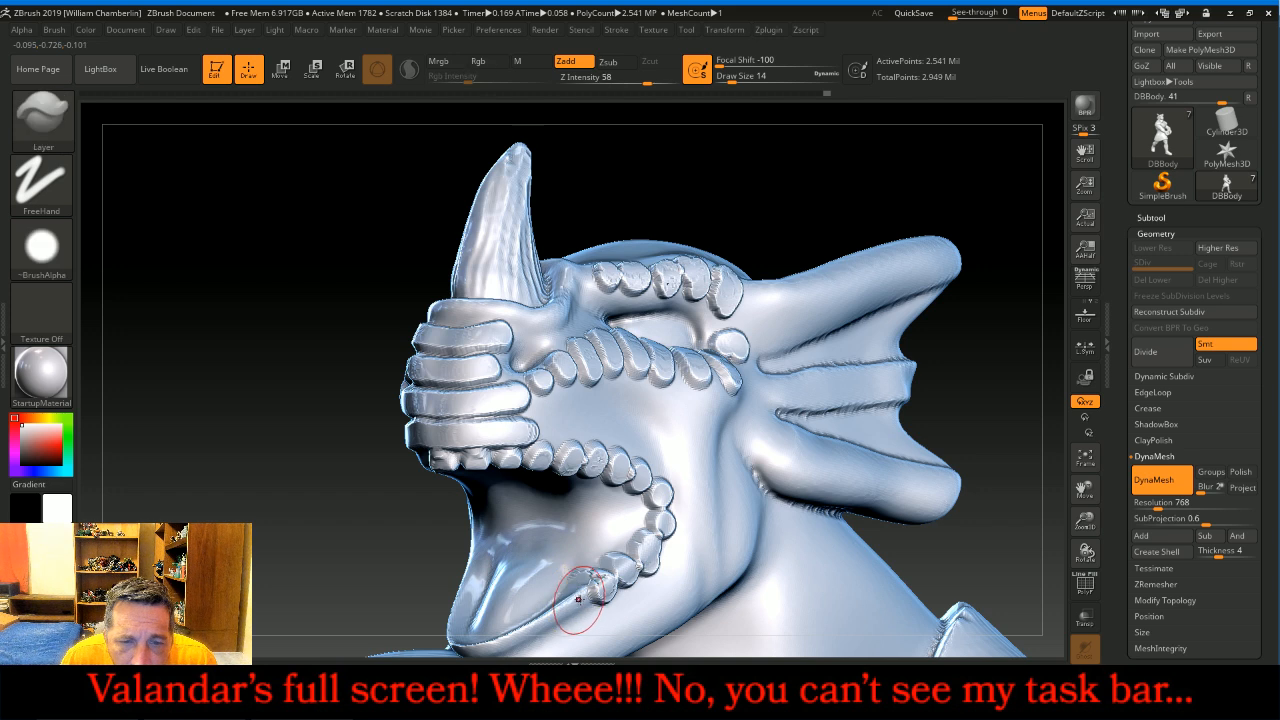
key(ctrl+z)
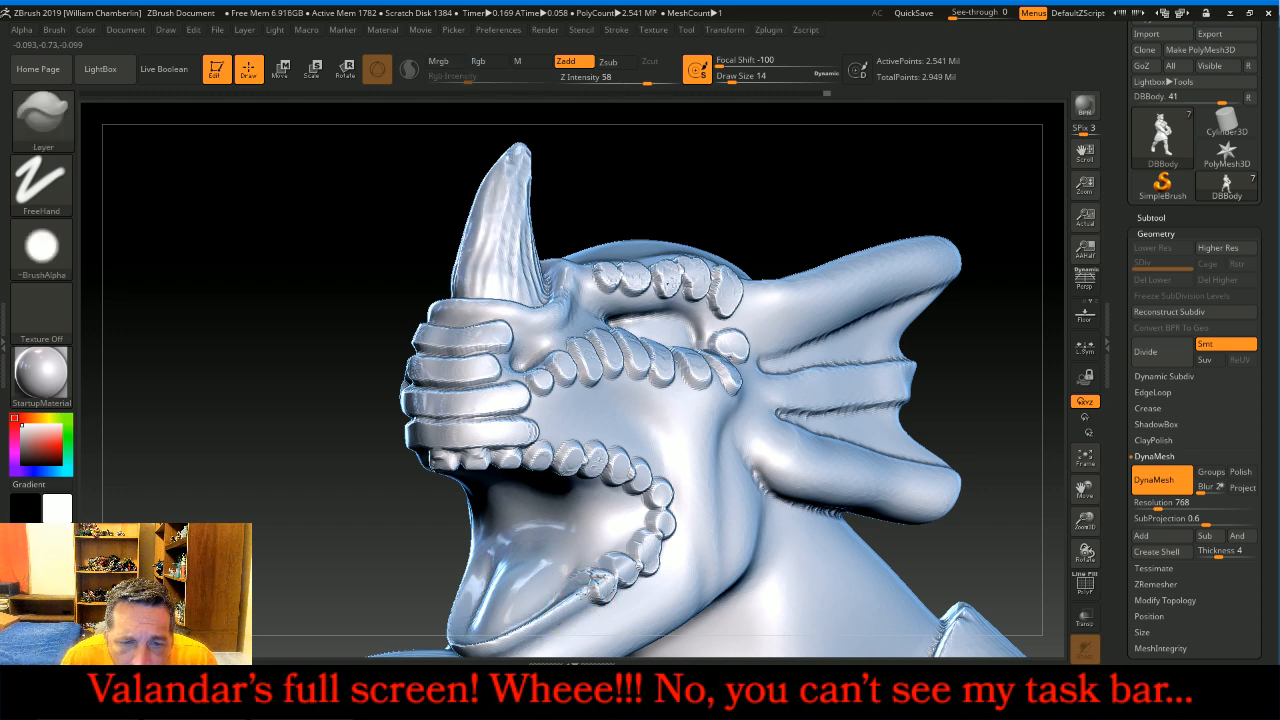
drag(582, 606, 578, 600)
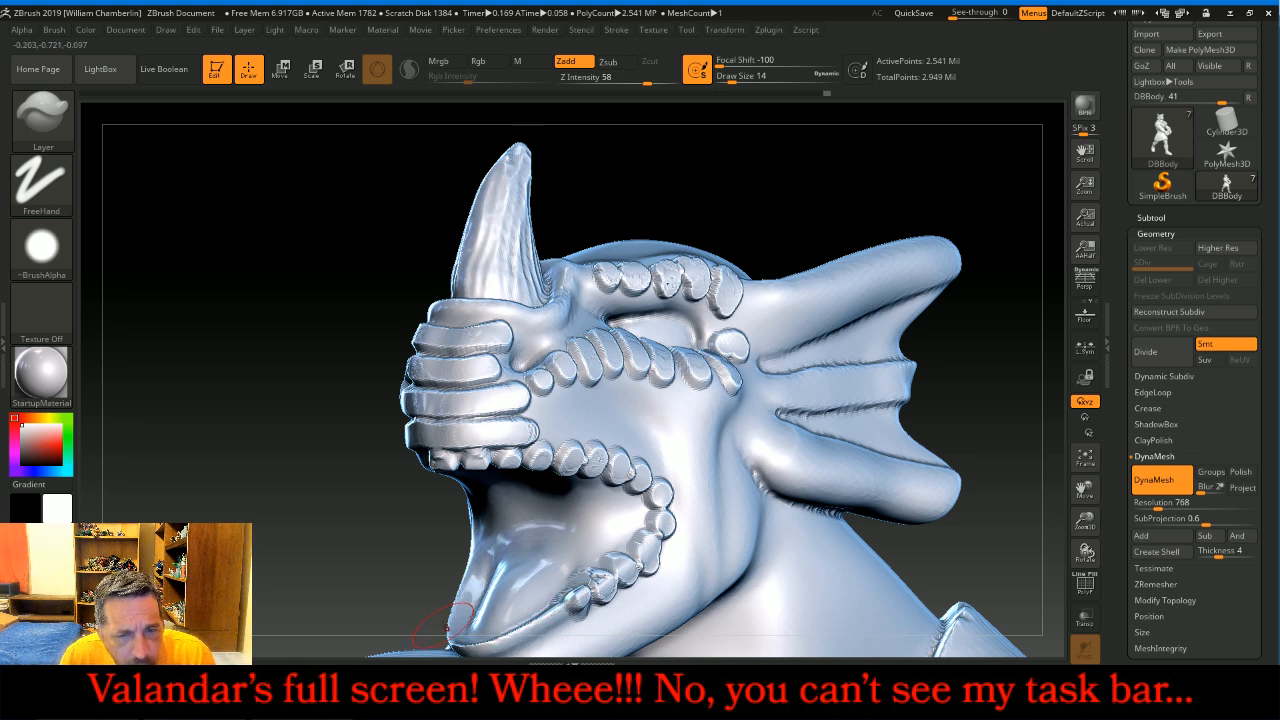
key(ctrl+z)
drag(582, 606, 576, 600)
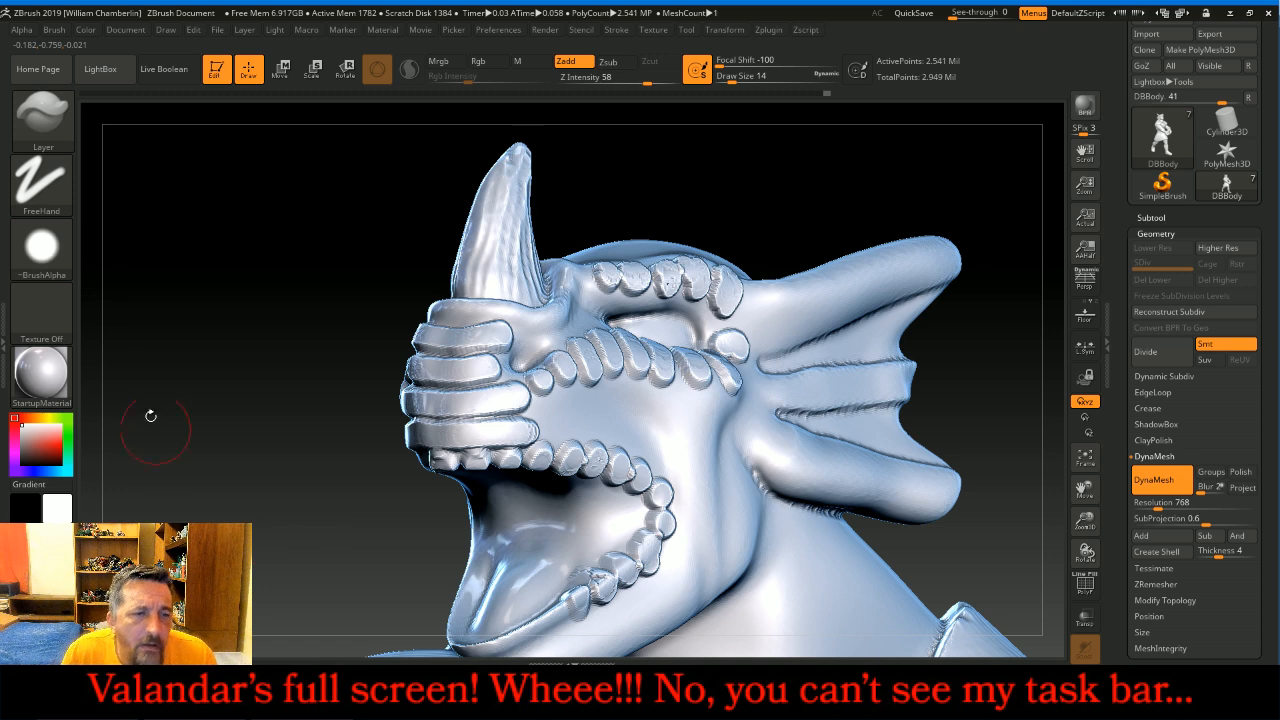
key(ctrl+z)
key(ctrl+z)
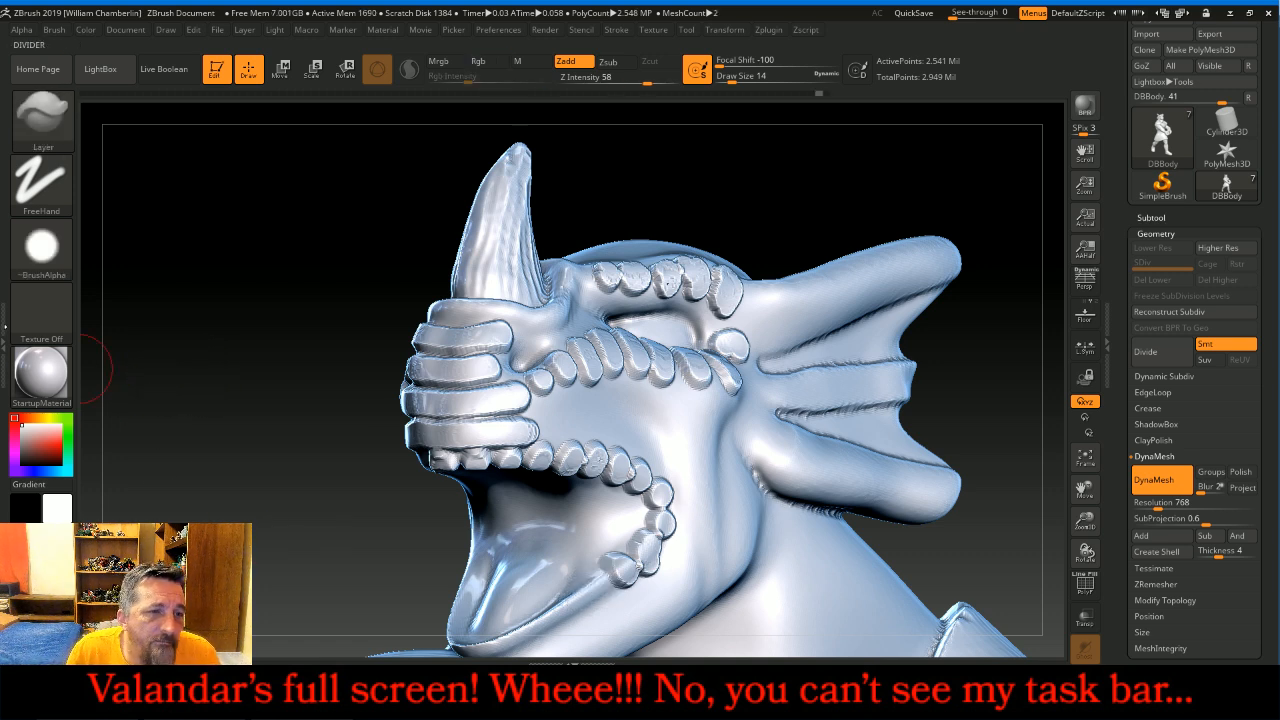
- Turn on BackfaceMask in the Layer brush's Auto Masking settings
click(3, 333)
scroll(91, 367, down, 3)
click(64, 408)
click(64, 496)
key(space)
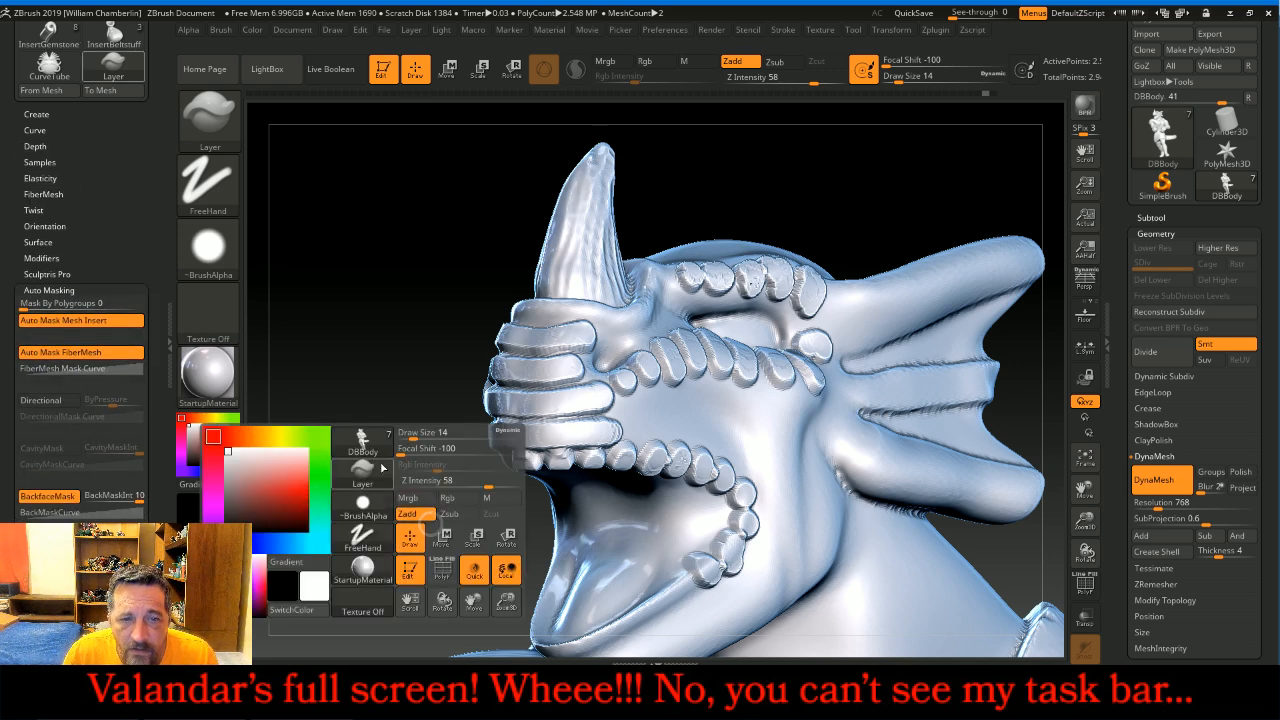
- Continue the row of raised scales forward along the lower lip and across the front edge of the chin
drag(429, 257, 420, 320)
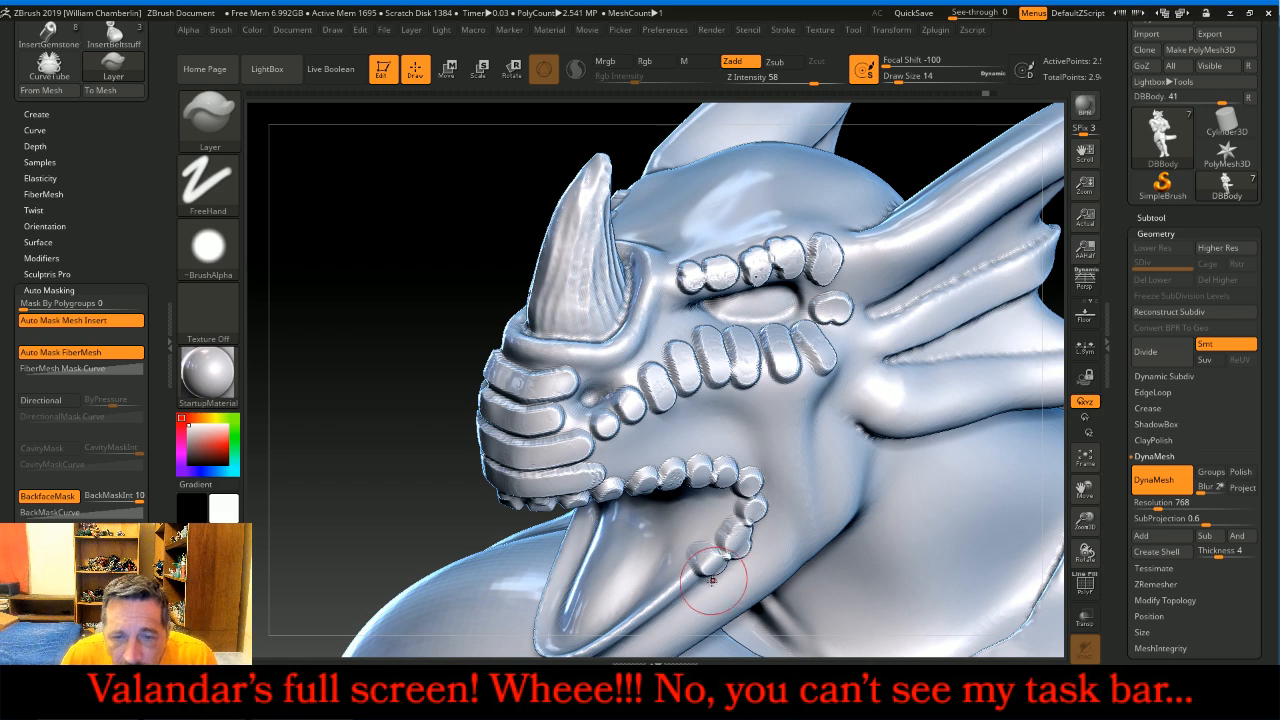
key(ctrl+z)
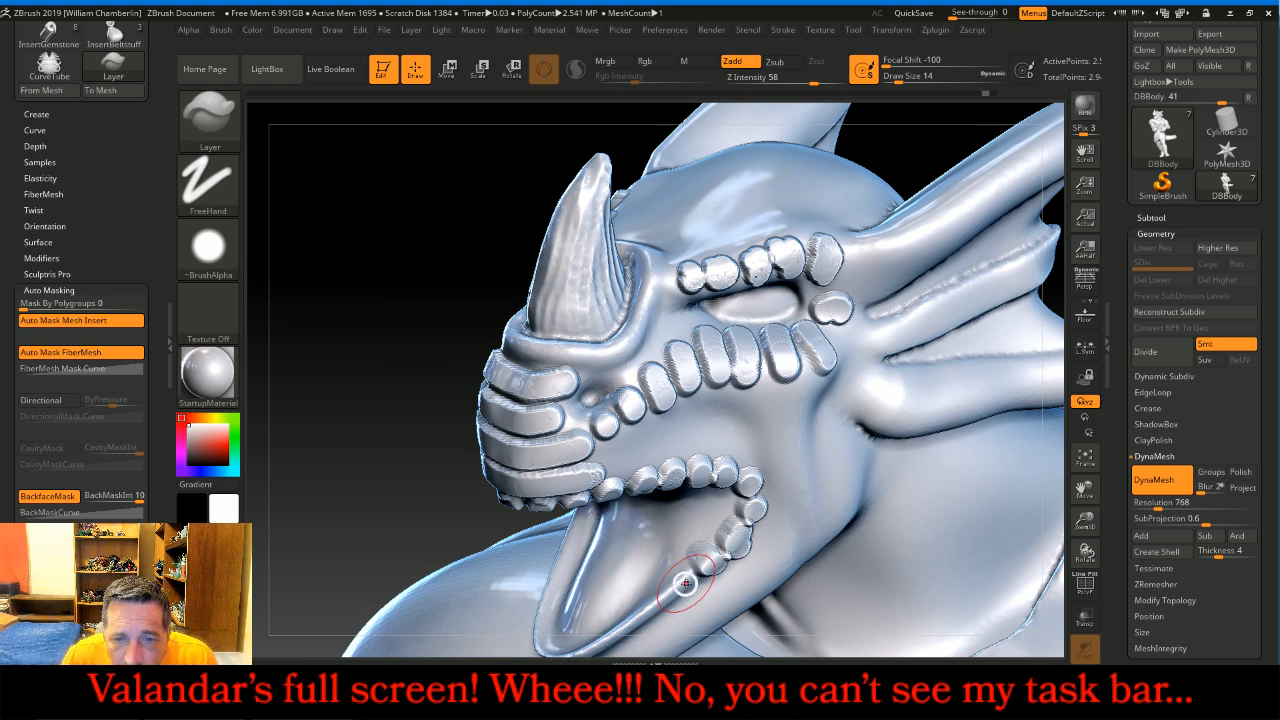
key(space)
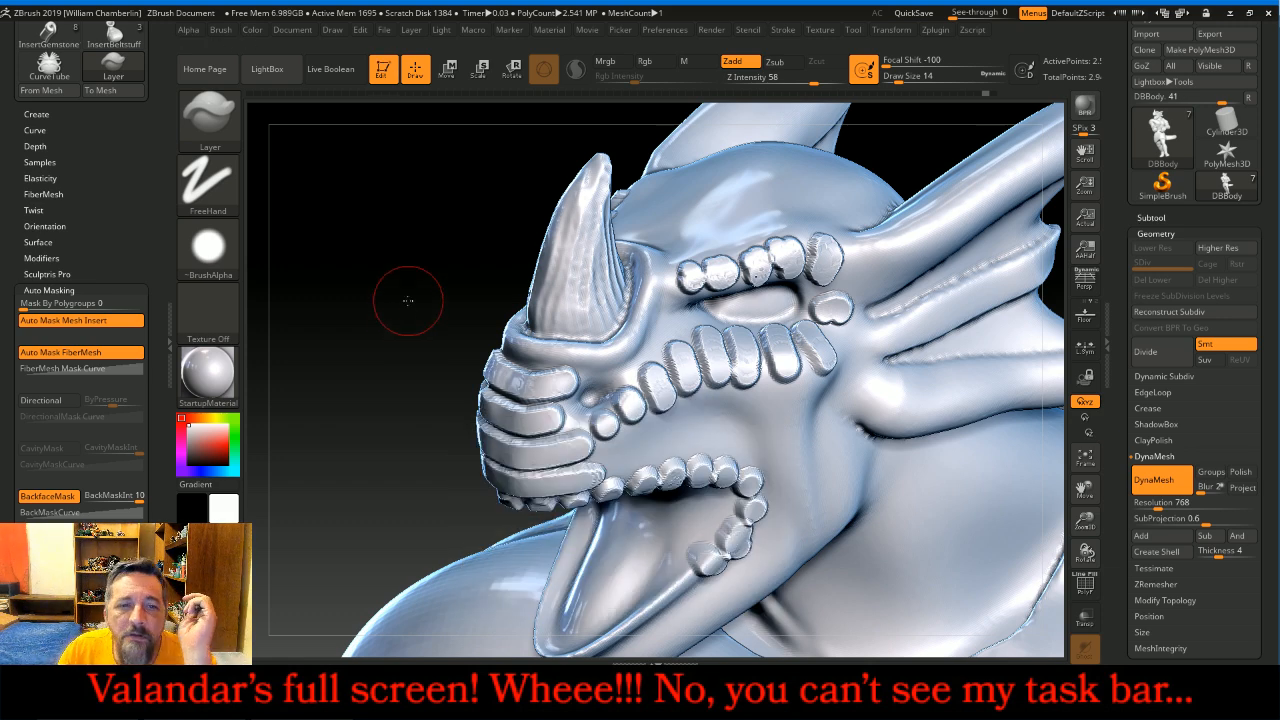
drag(408, 300, 417, 293)
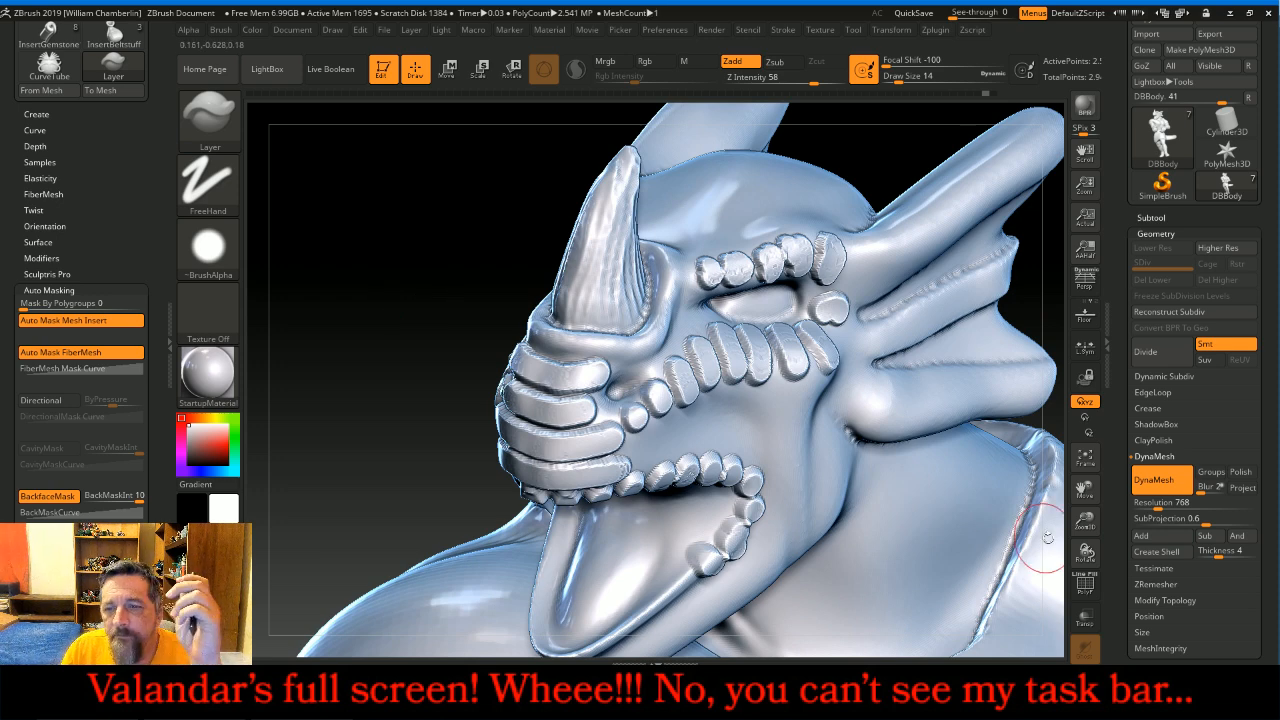
drag(1084, 489, 1064, 430)
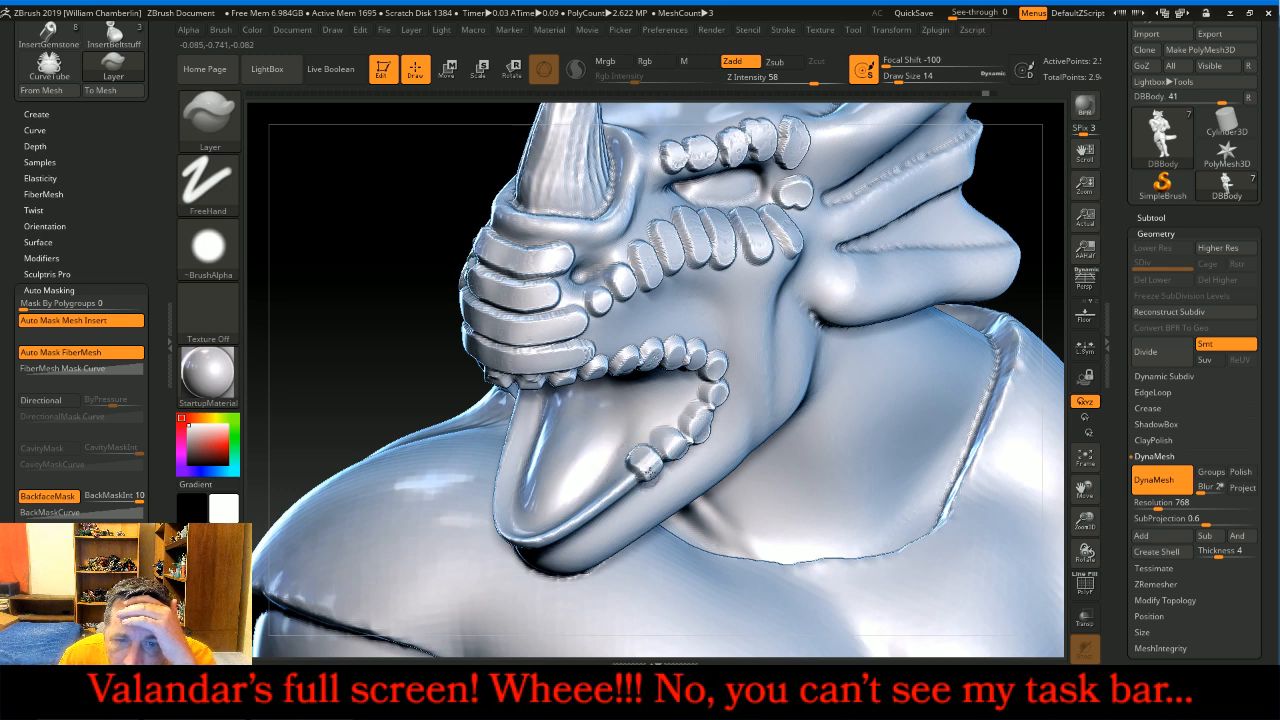
mouse_move(334, 348)
mouse_down()
mouse_move(352, 330)
mouse_move(340, 326)
mouse_up()
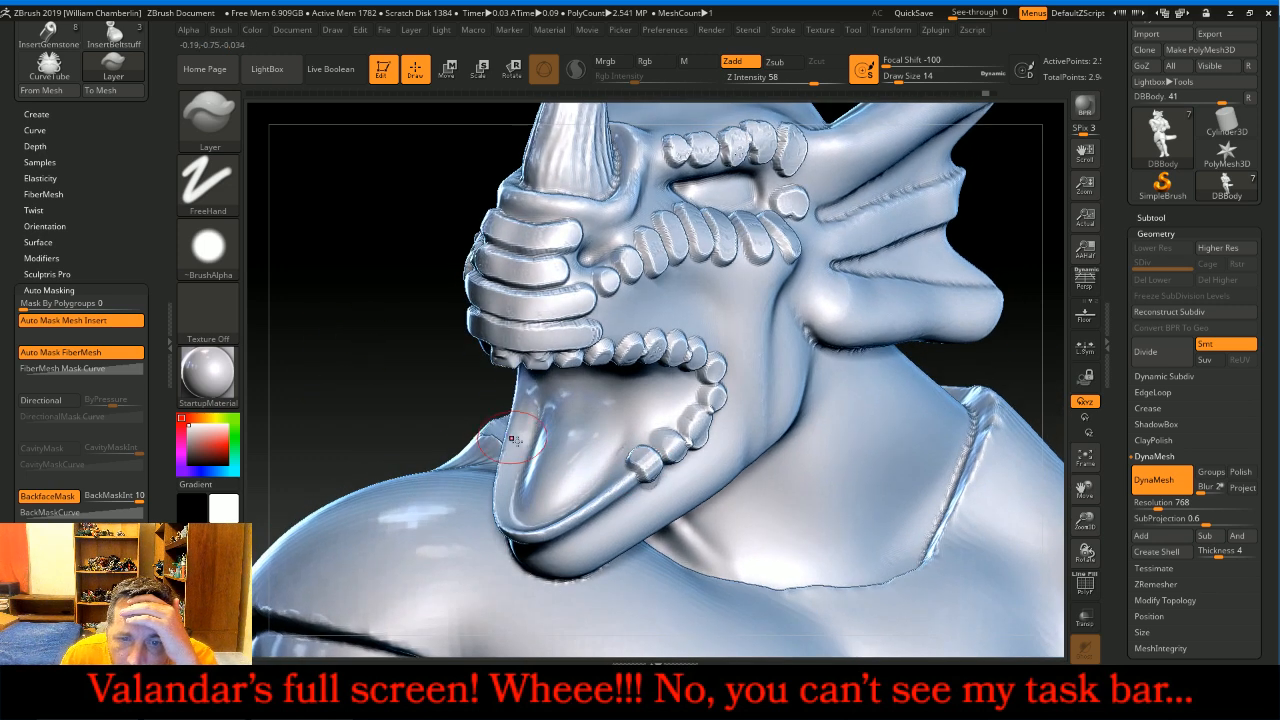
mouse_move(628, 490)
mouse_down()
mouse_move(608, 478)
mouse_move(621, 484)
mouse_move(573, 519)
mouse_up()
drag(382, 454, 478, 462)
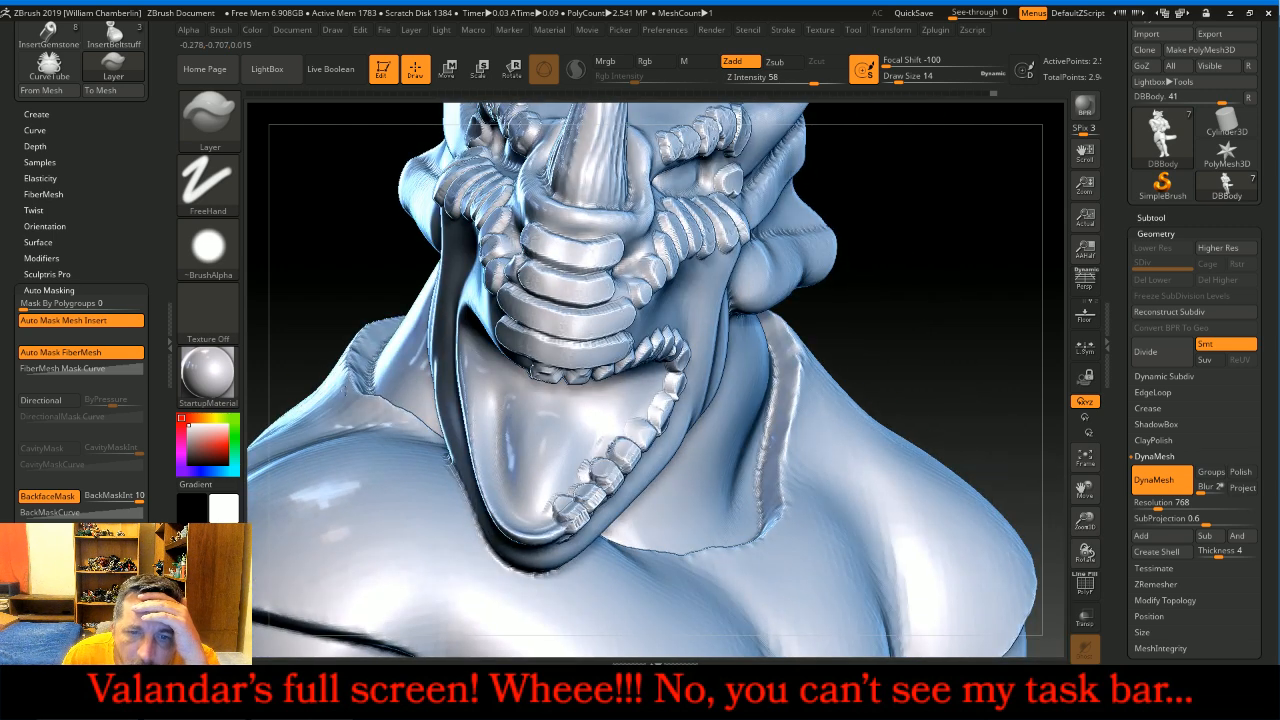
mouse_move(550, 535)
mouse_down()
mouse_move(516, 533)
mouse_move(490, 512)
mouse_up()
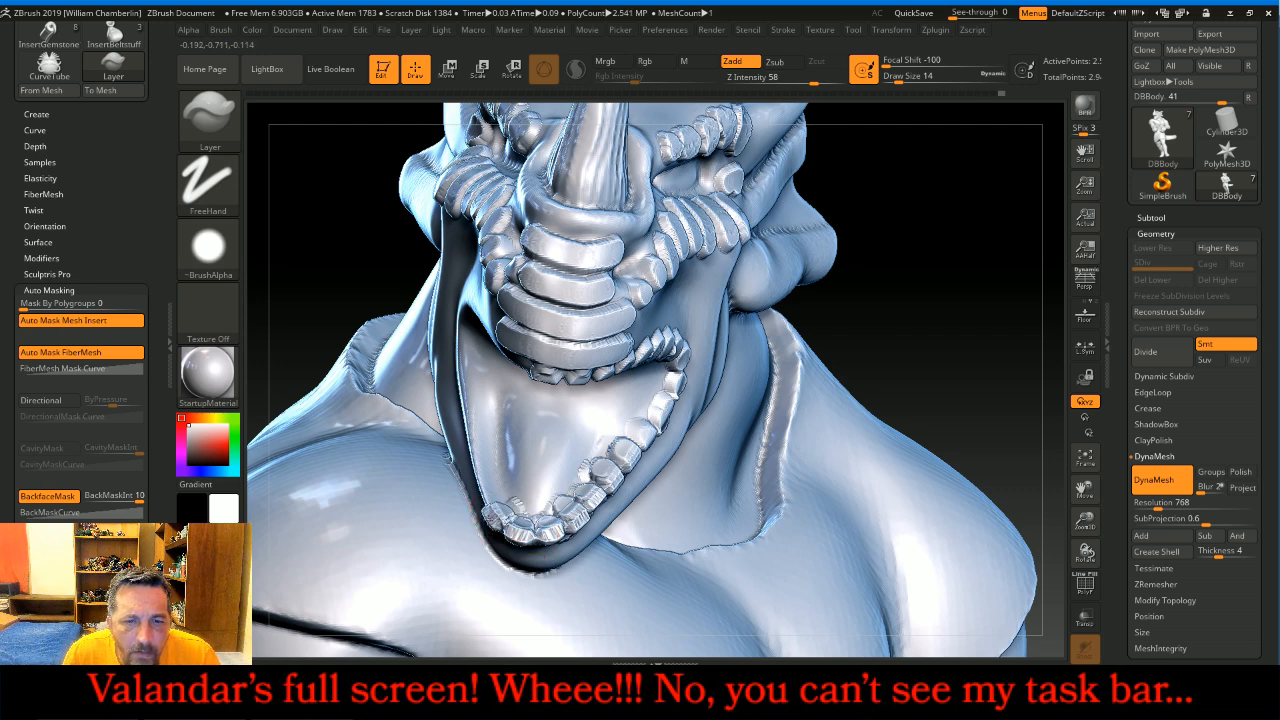
- Smooth away the uneven strokes beside the chin and start the scale row on the opposite side of the lower lip
drag(880, 346, 731, 409)
key(shift)
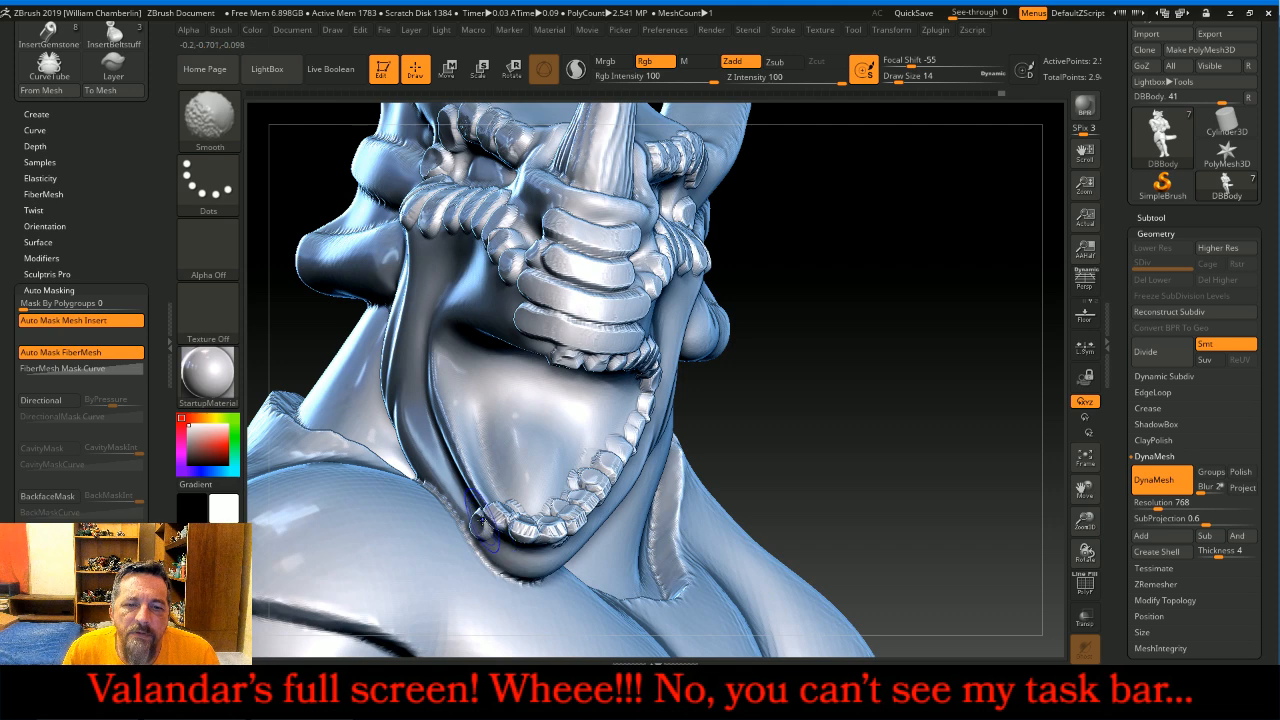
mouse_move(478, 512)
shift+mouse_down()
mouse_move(562, 540)
mouse_move(590, 505)
mouse_move(585, 470)
mouse_move(601, 455)
shift+mouse_up()
drag(787, 431, 920, 405)
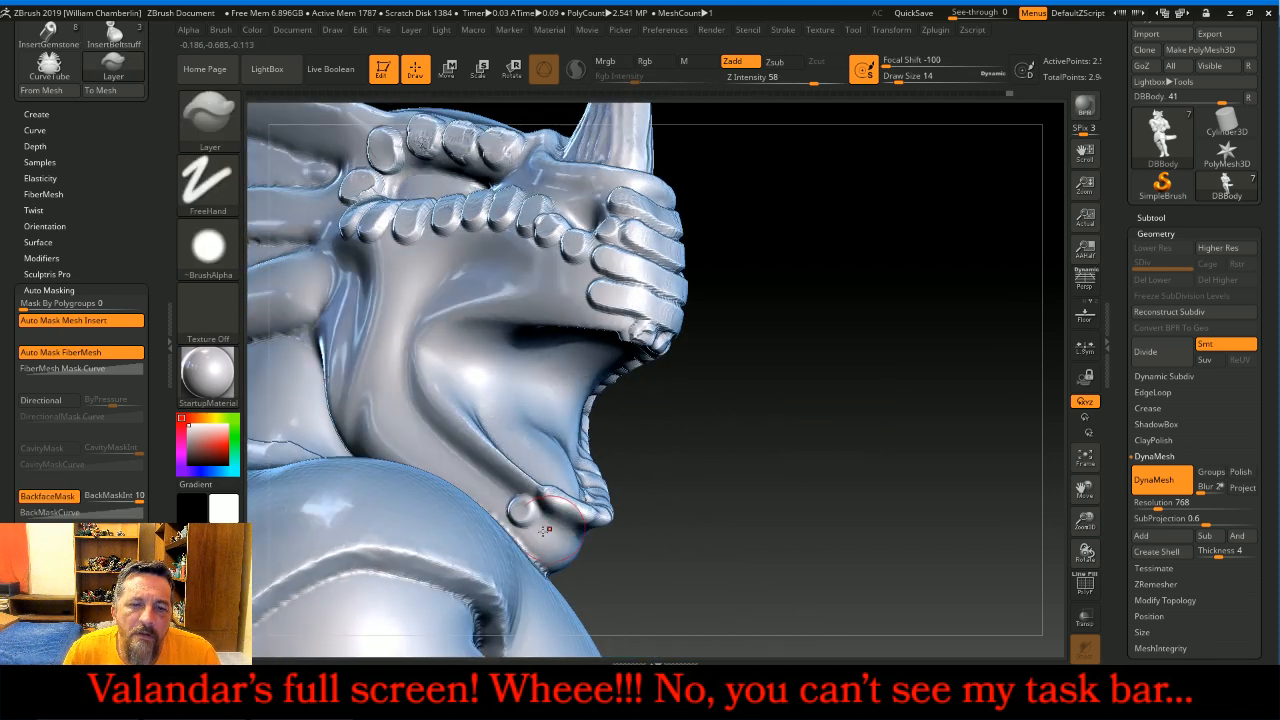
shift+drag(526, 517, 536, 483)
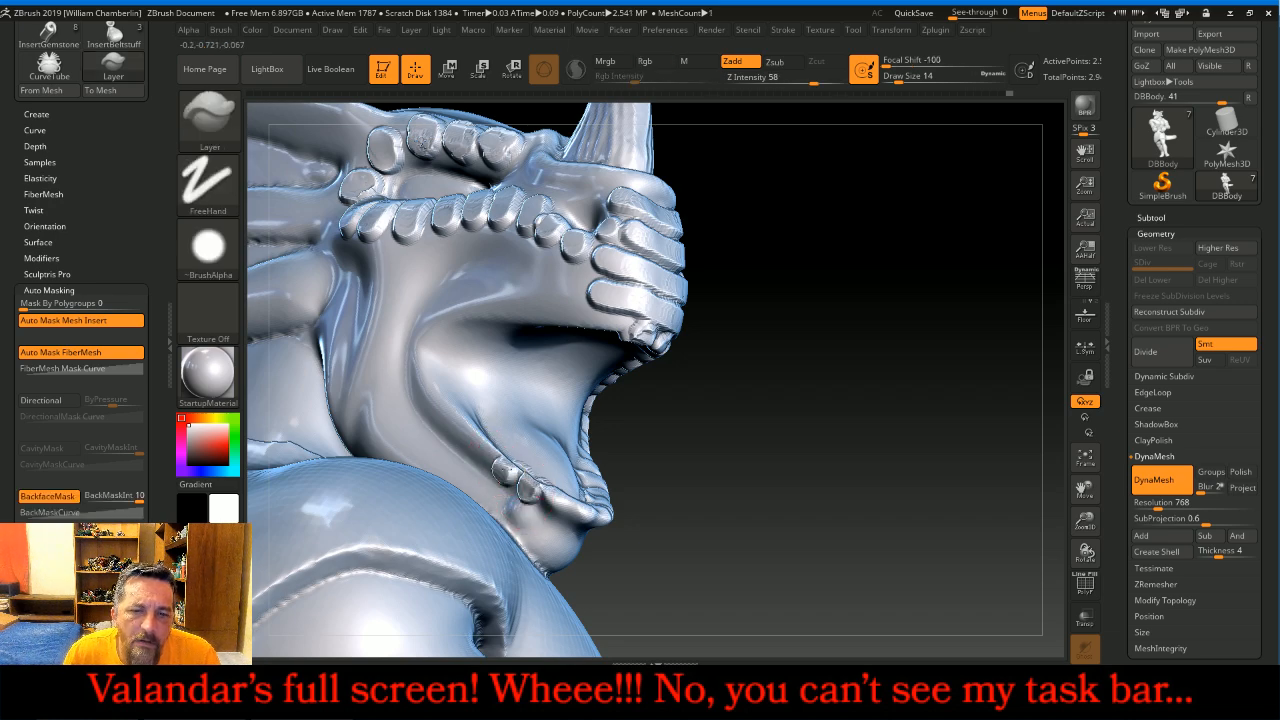
- Extend the scales up the opposite side of the lower jaw, around the mouth corner and along the upper lip to the snout
mouse_move(745, 421)
mouse_down()
mouse_move(503, 491)
mouse_move(504, 467)
mouse_up()
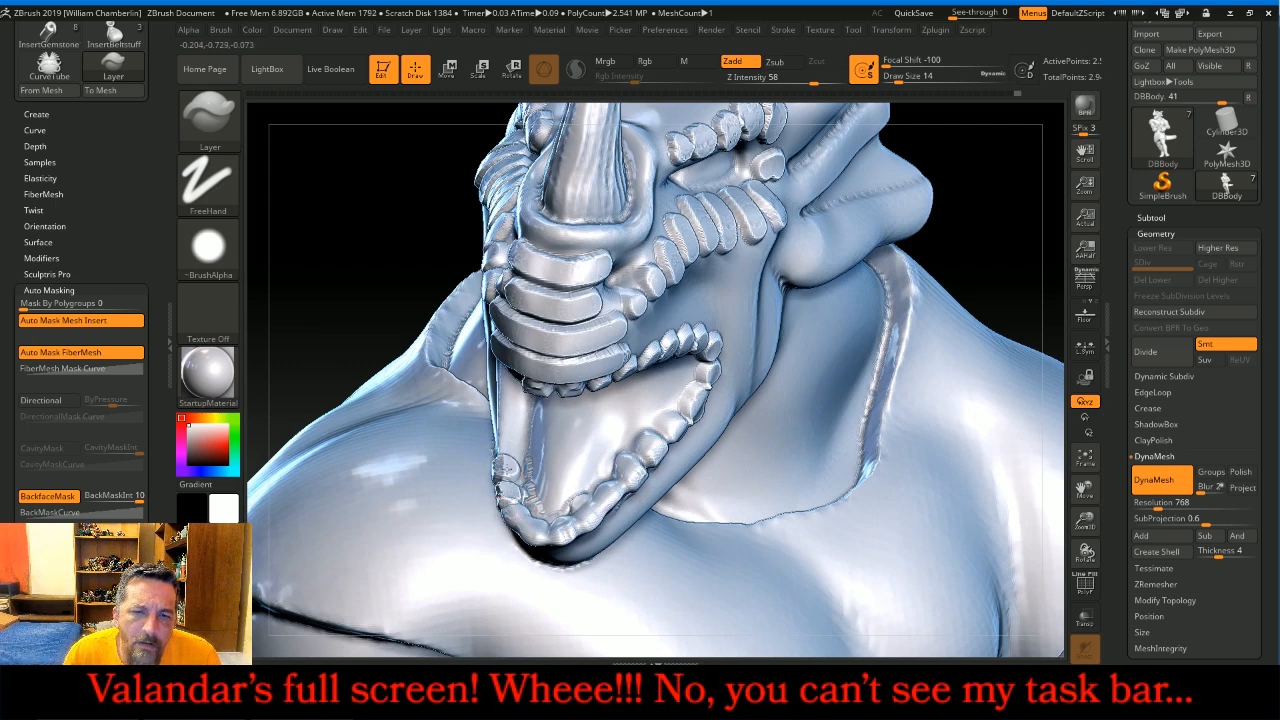
drag(299, 270, 458, 288)
drag(490, 455, 493, 462)
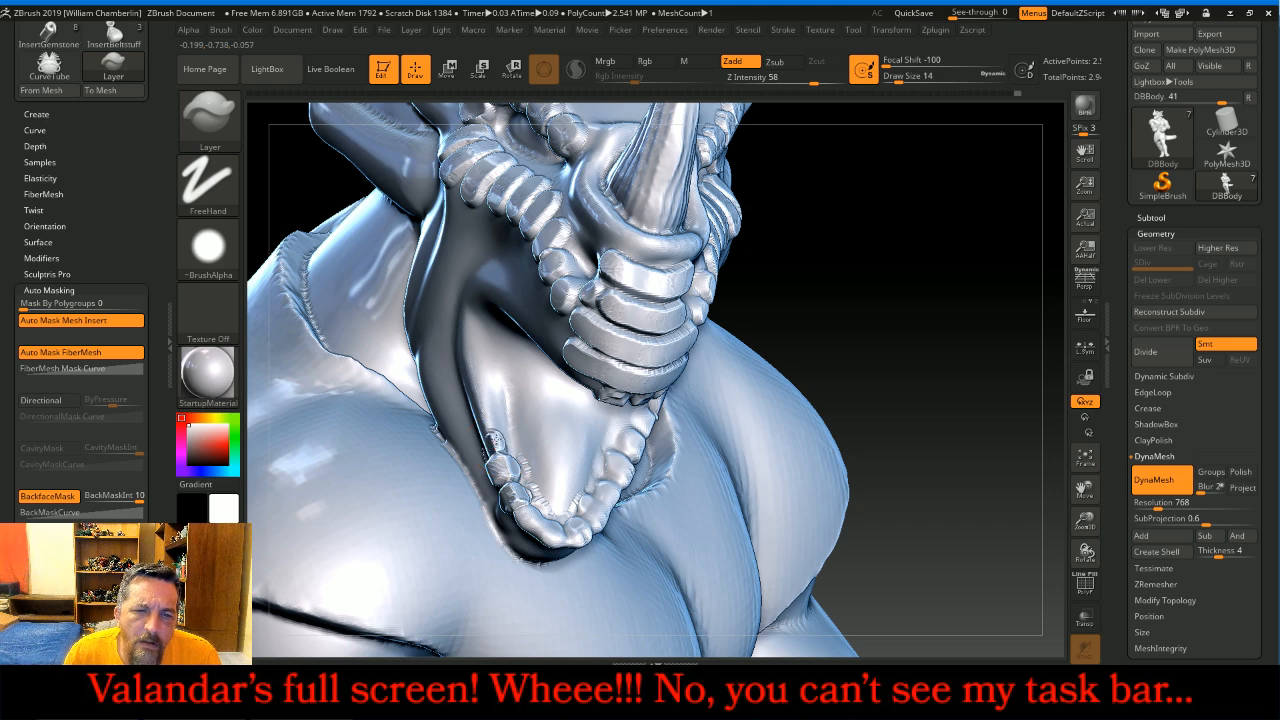
drag(846, 342, 928, 316)
mouse_move(487, 442)
mouse_down()
mouse_move(470, 403)
mouse_move(490, 412)
mouse_move(485, 388)
mouse_move(458, 387)
mouse_move(452, 356)
mouse_up()
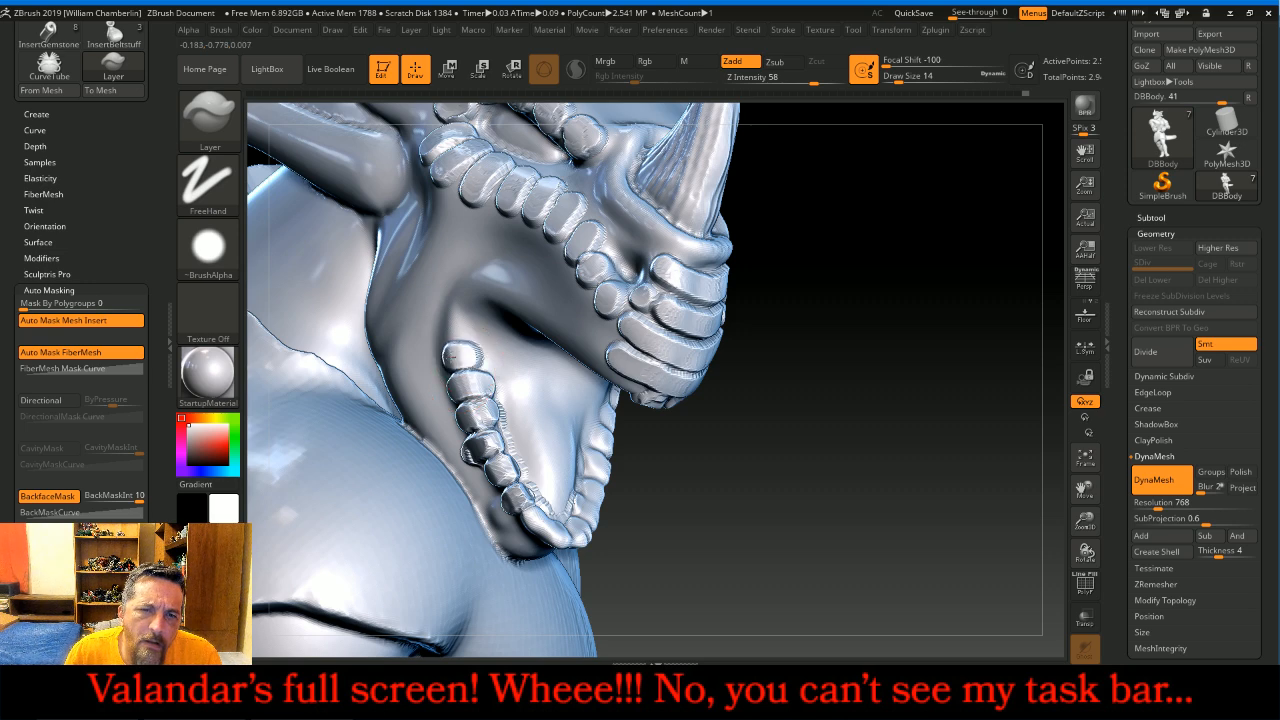
drag(777, 494, 763, 477)
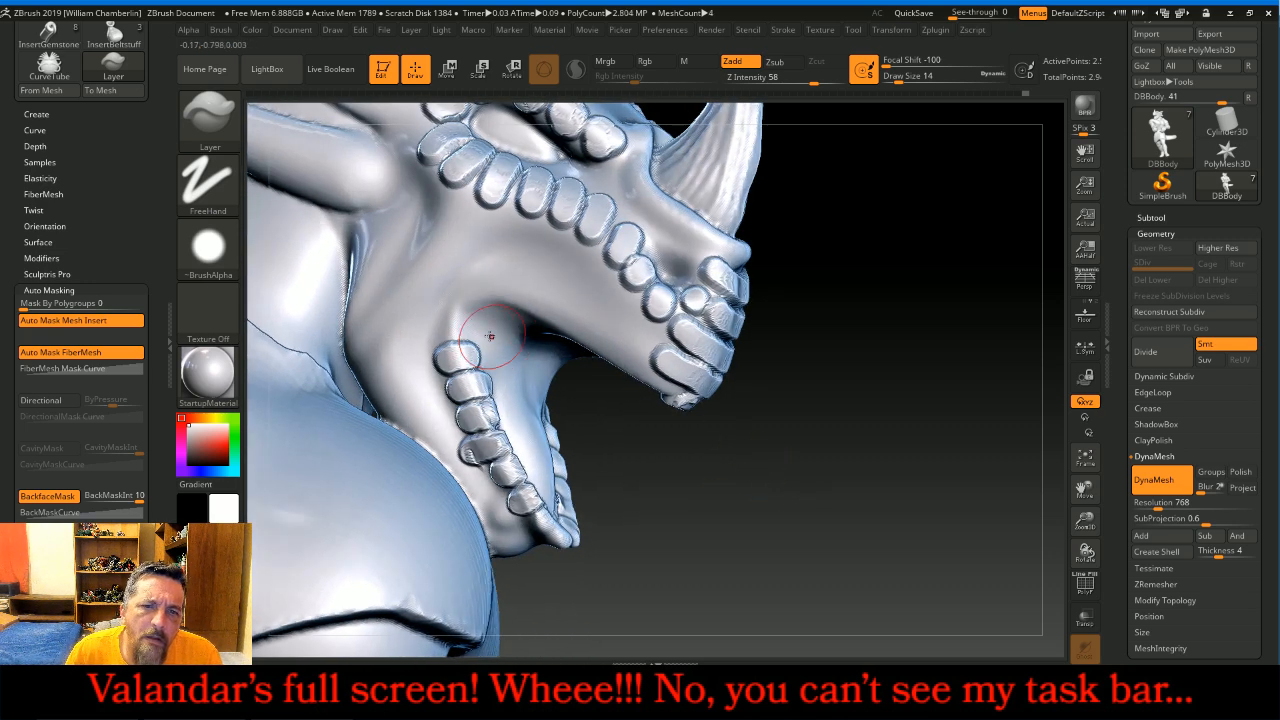
drag(458, 325, 447, 330)
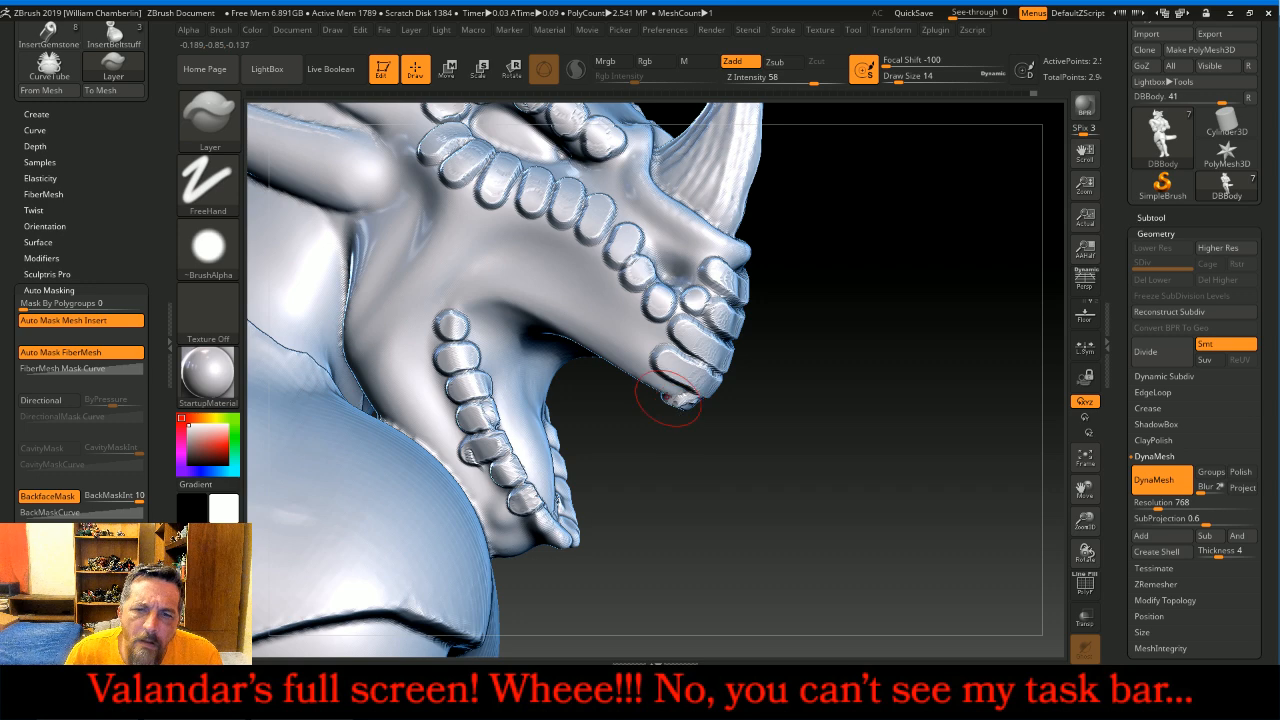
drag(737, 487, 706, 437)
mouse_move(654, 367)
mouse_down()
mouse_move(539, 295)
mouse_move(481, 285)
mouse_move(454, 306)
mouse_up()
- Draw staggered rows of small round scales on the side of the neck between the ear frill and the shirt collar
drag(837, 480, 862, 519)
click(1085, 458)
drag(943, 542, 812, 525)
drag(944, 484, 1100, 635)
drag(1088, 492, 1082, 690)
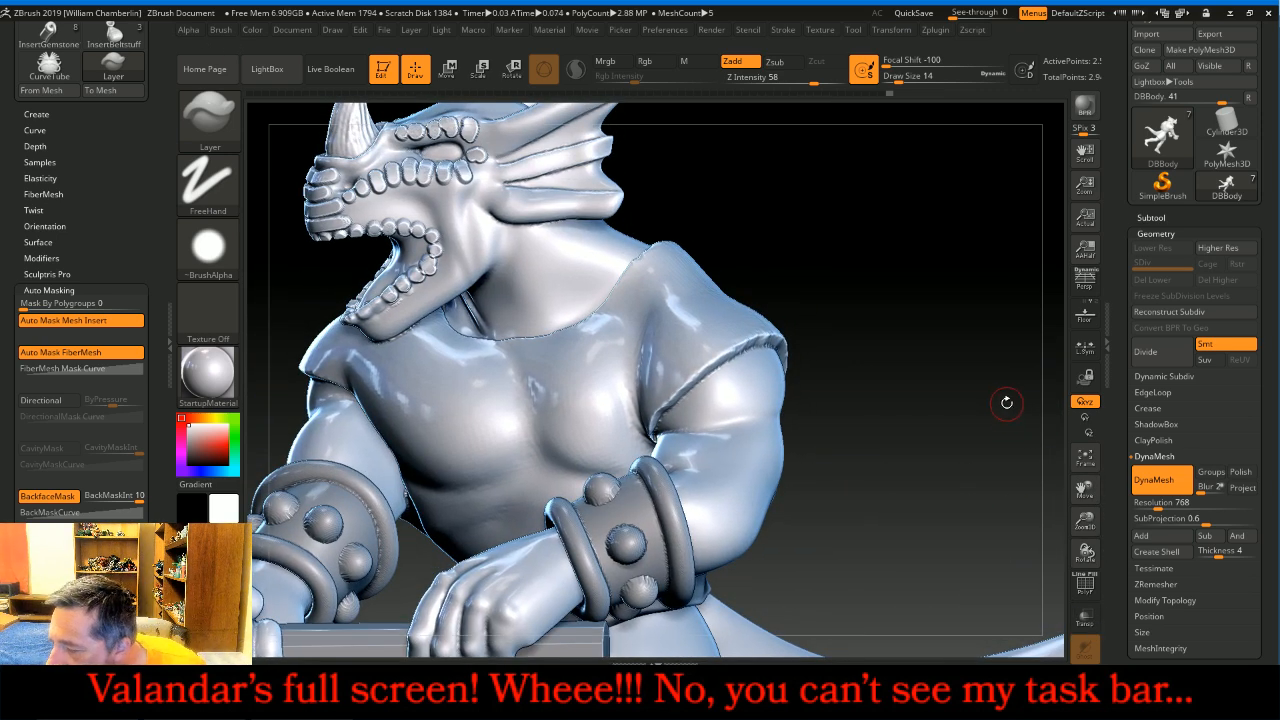
drag(971, 331, 857, 371)
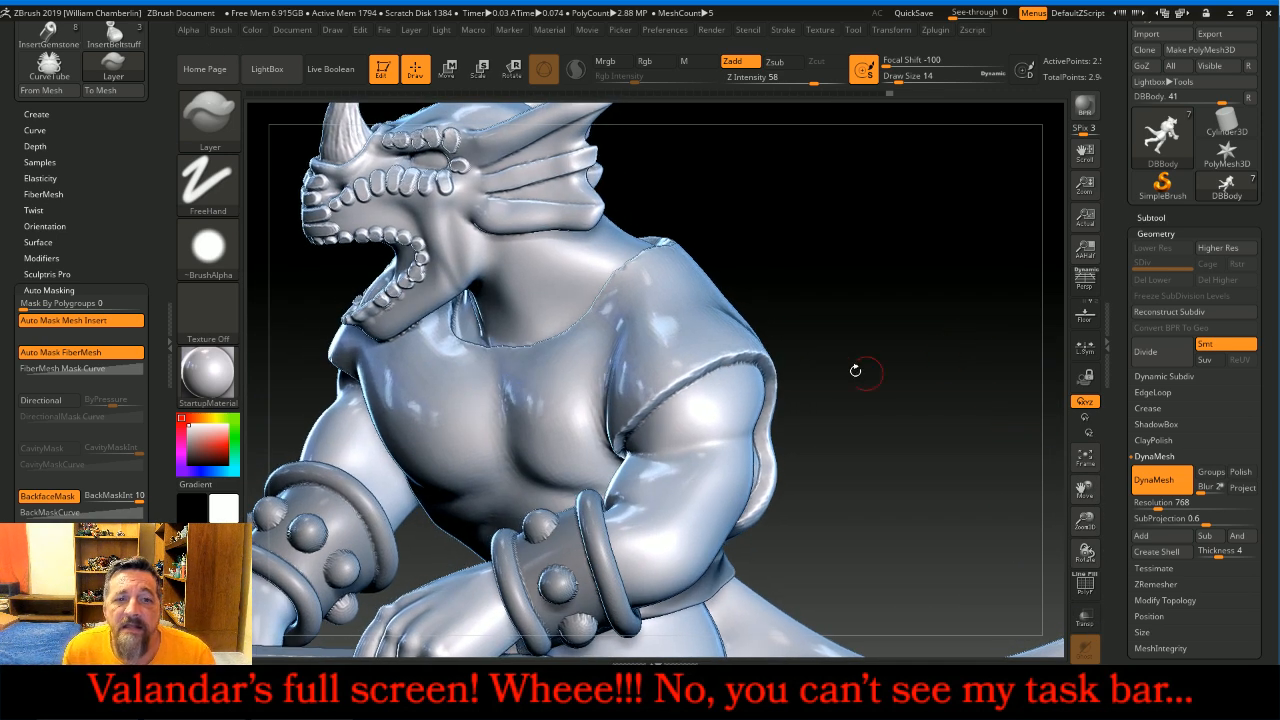
click(530, 244)
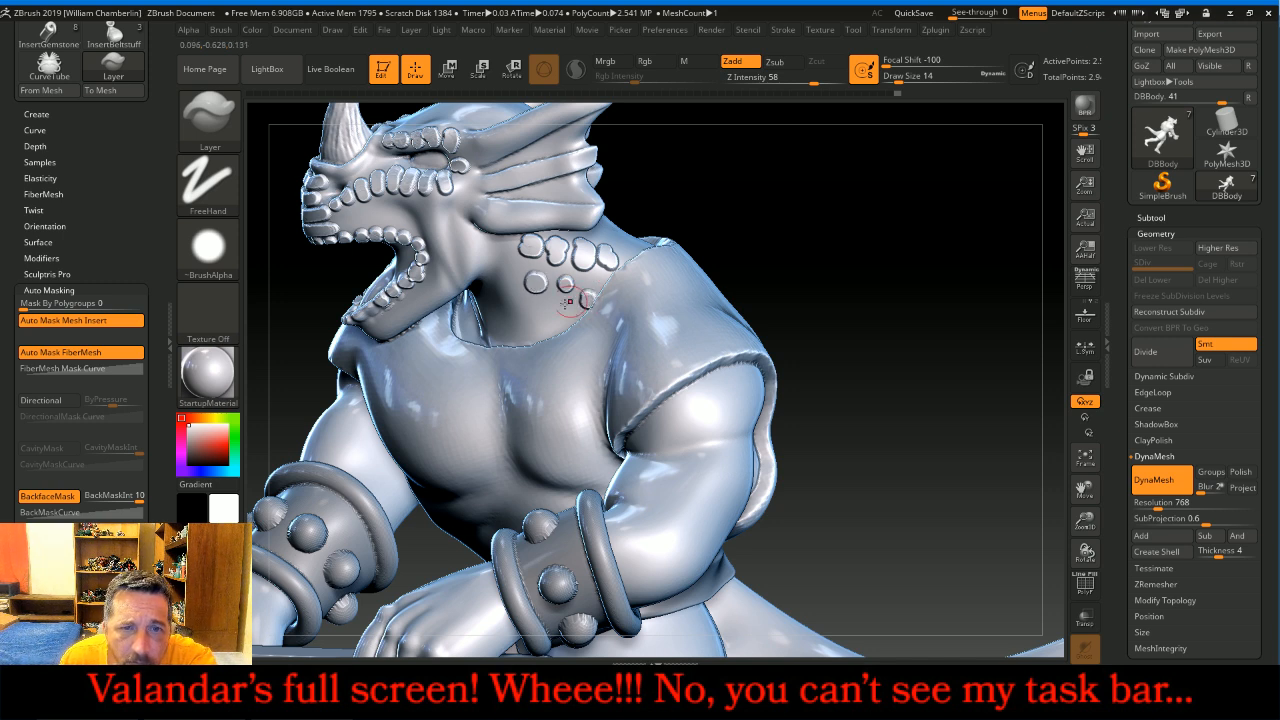
mouse_move(845, 290)
mouse_down()
mouse_move(866, 294)
mouse_move(838, 307)
mouse_up()
drag(869, 232, 942, 274)
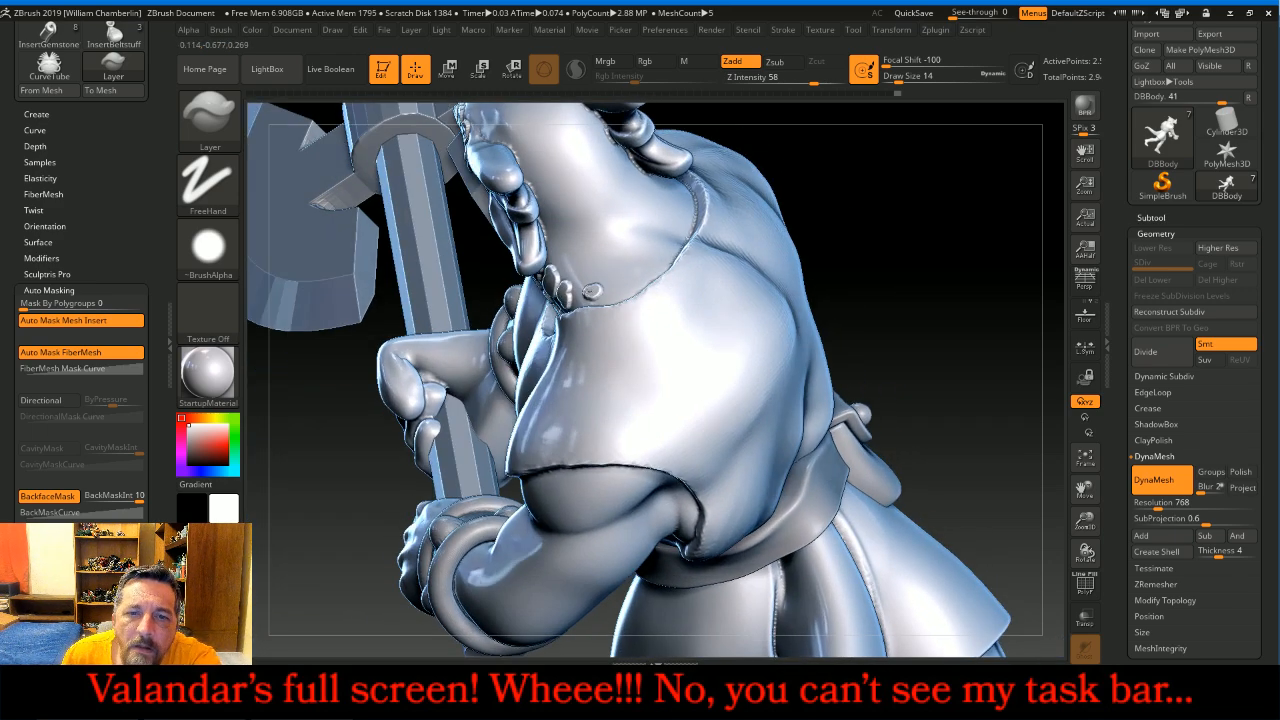
drag(573, 266, 576, 270)
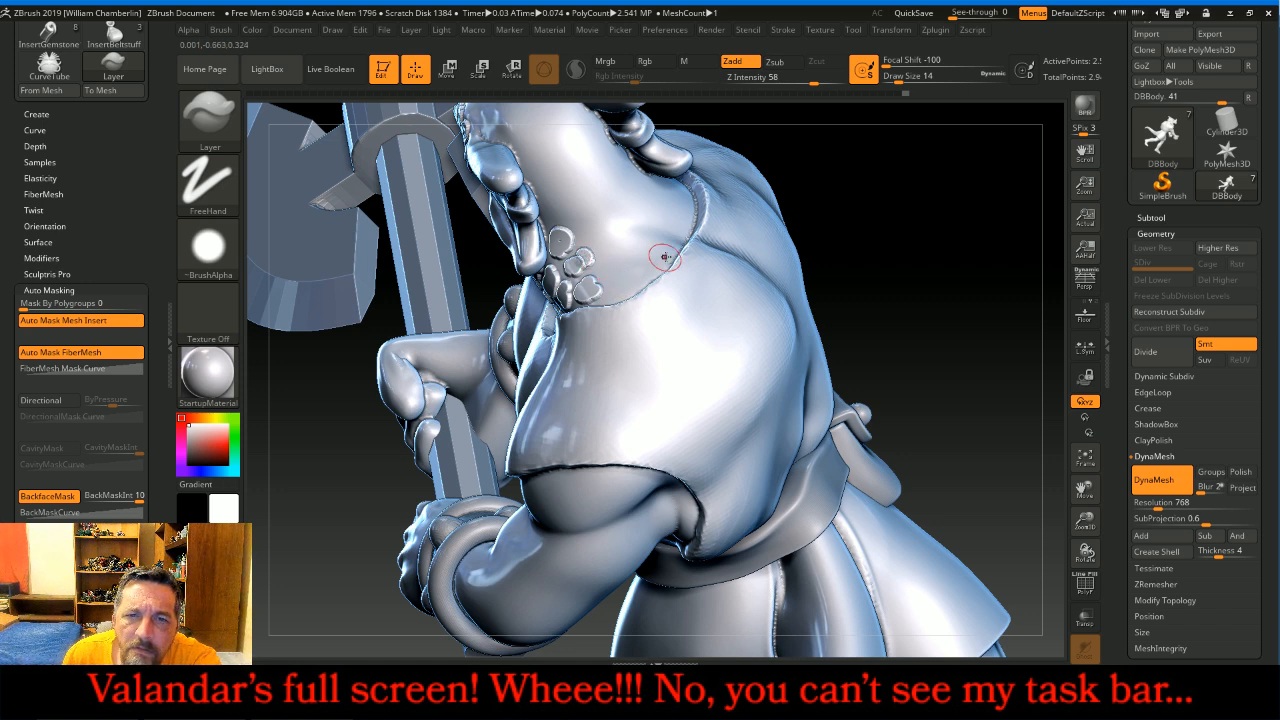
- Try to draw curved scale bands across the top of the head just behind the horn with Draw Size 22
drag(1087, 490, 1115, 603)
drag(951, 397, 903, 397)
key(bracketright)
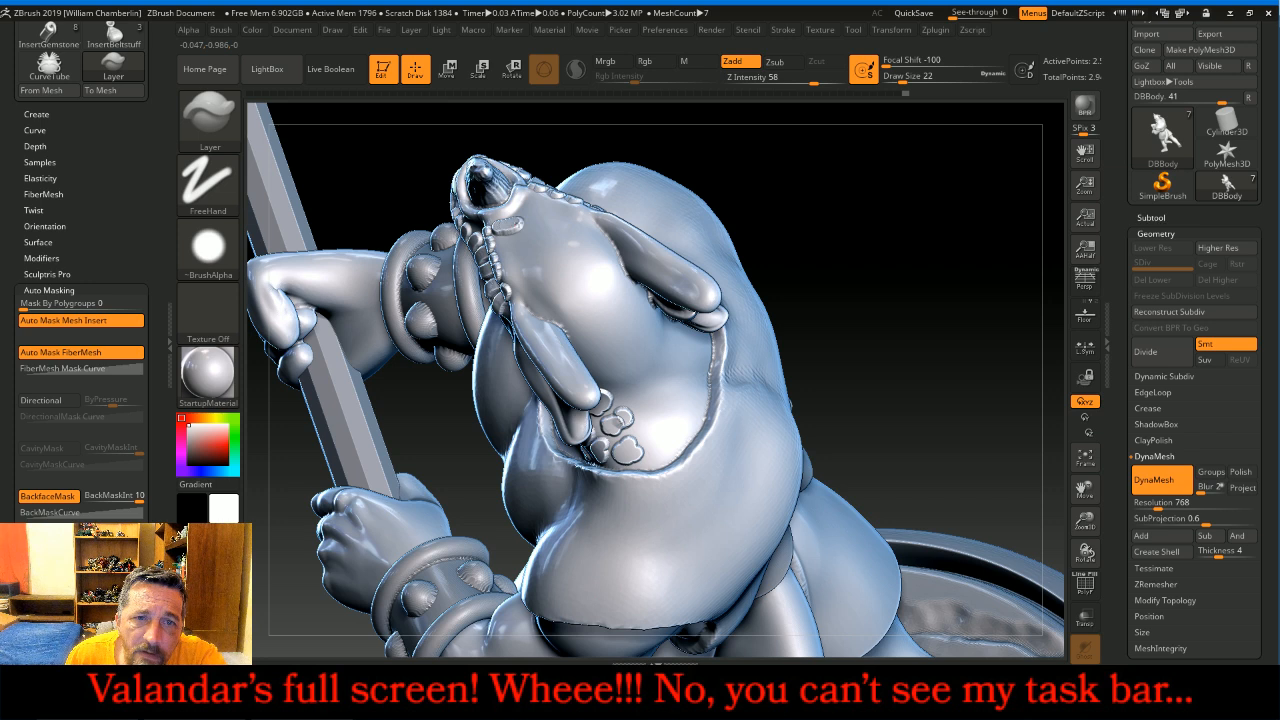
drag(525, 220, 501, 233)
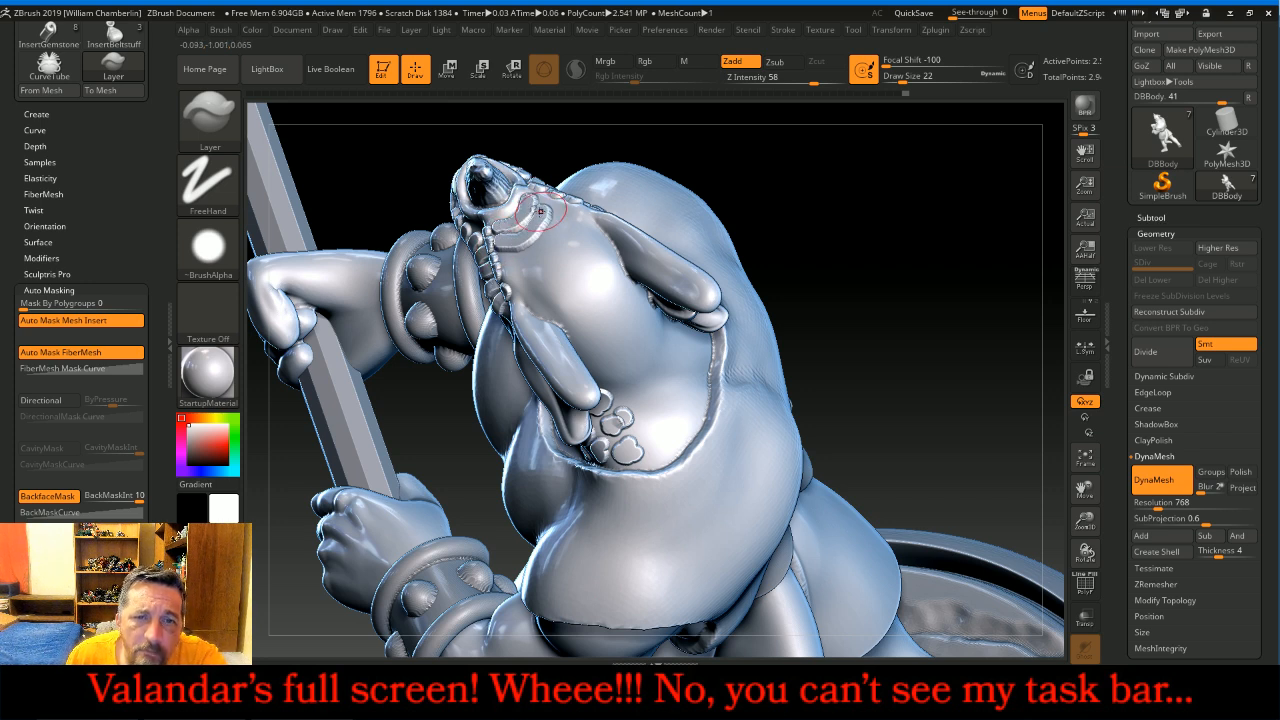
key(ctrl)
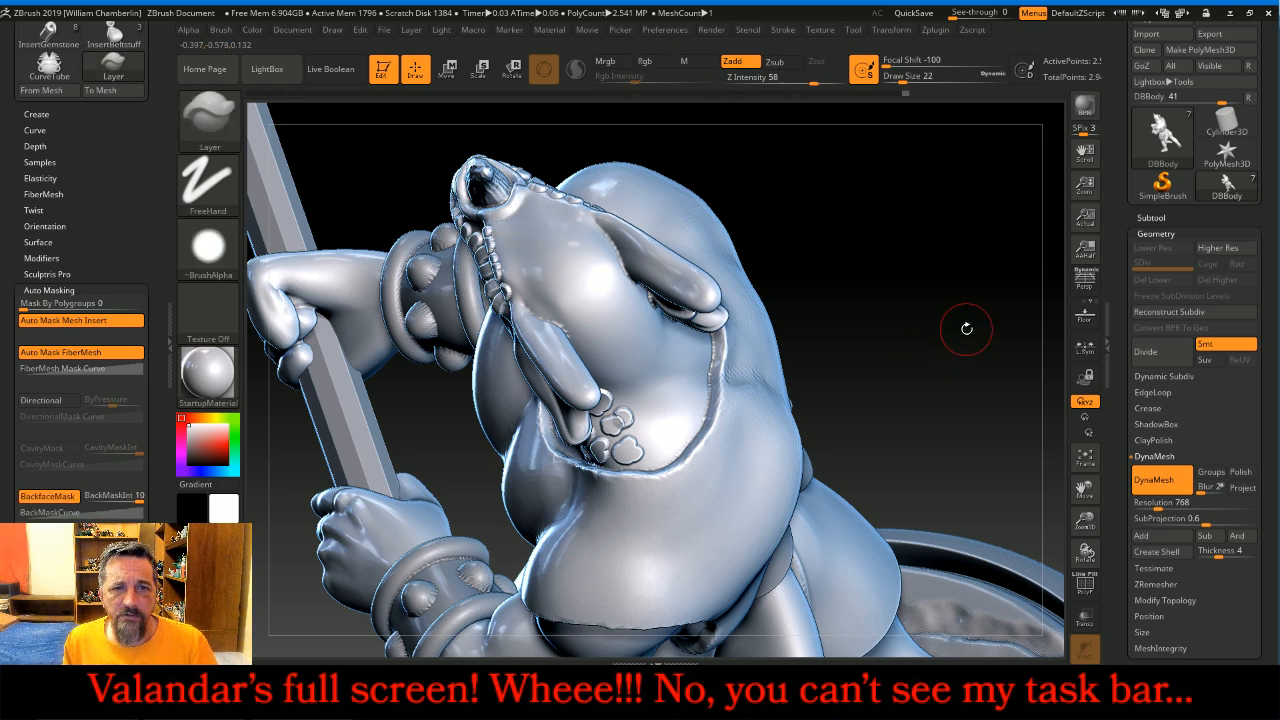
- Draw two curved scale bands across the back of the neck above the collar, using Draw Size 26 for the second, and smooth their upper edges
drag(966, 328, 913, 351)
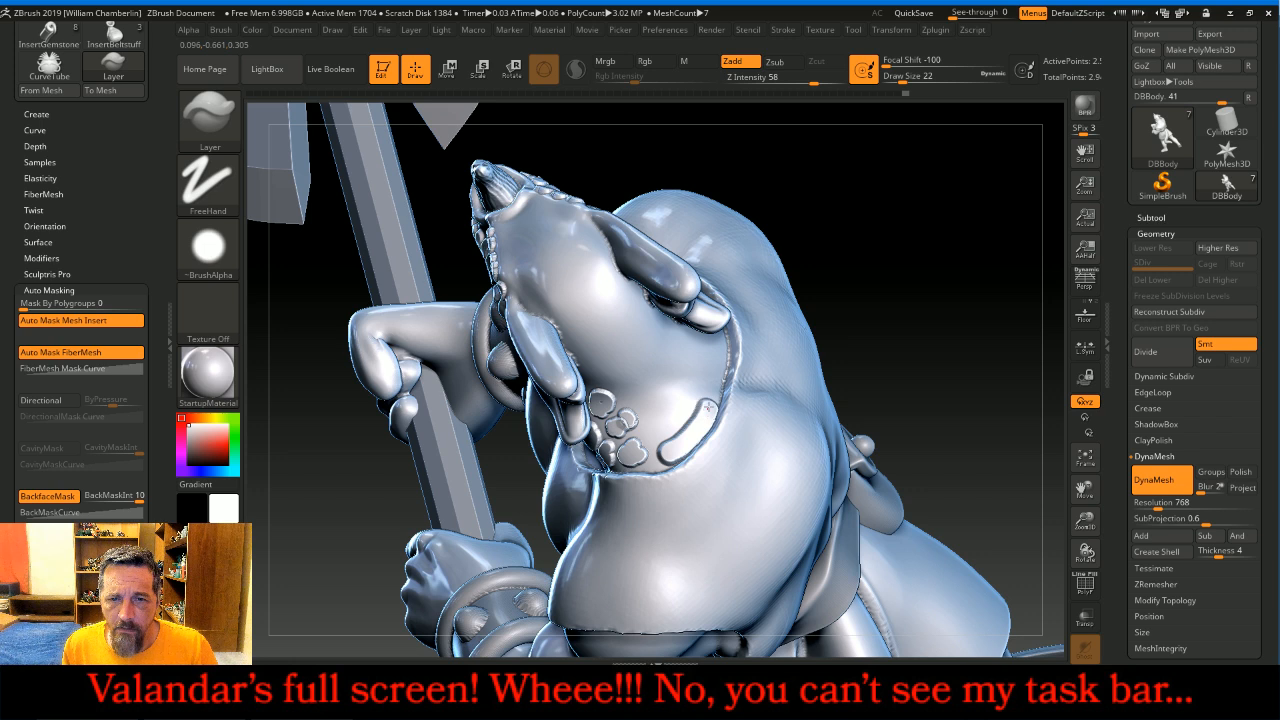
key(shift)
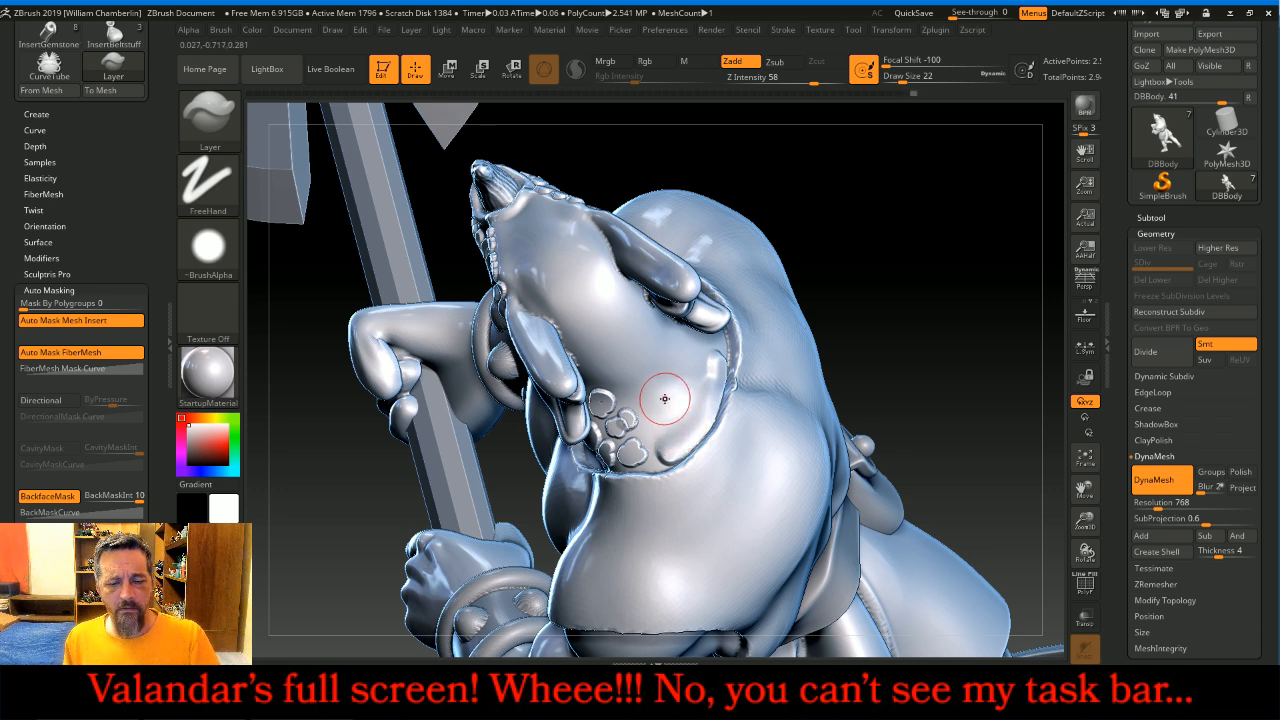
key(])
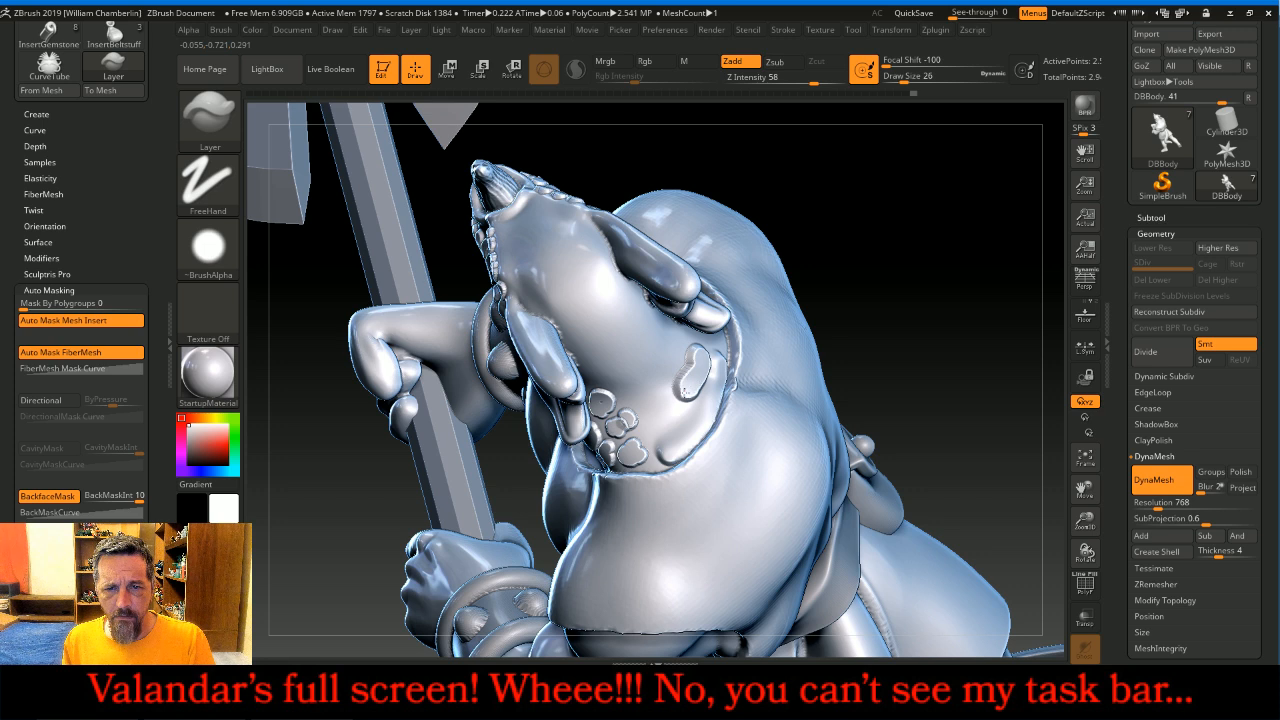
mouse_move(678, 405)
mouse_down()
mouse_move(662, 425)
mouse_move(660, 412)
mouse_up()
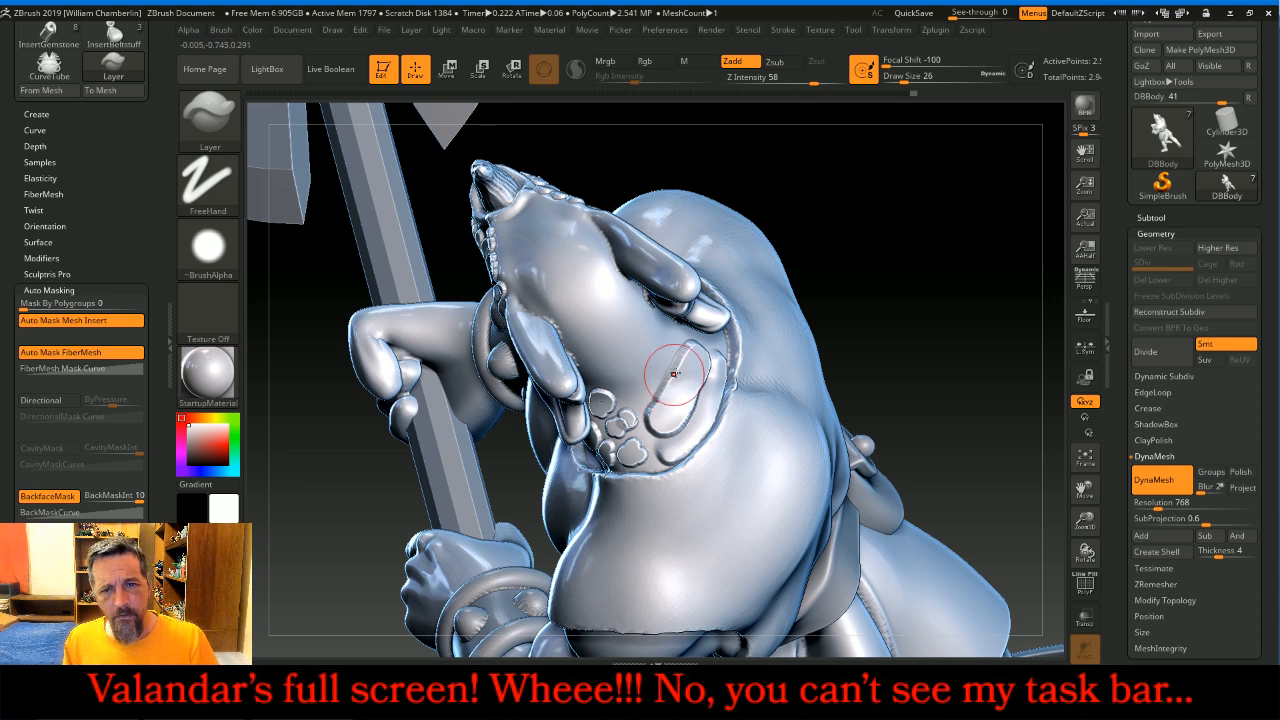
key(shift)
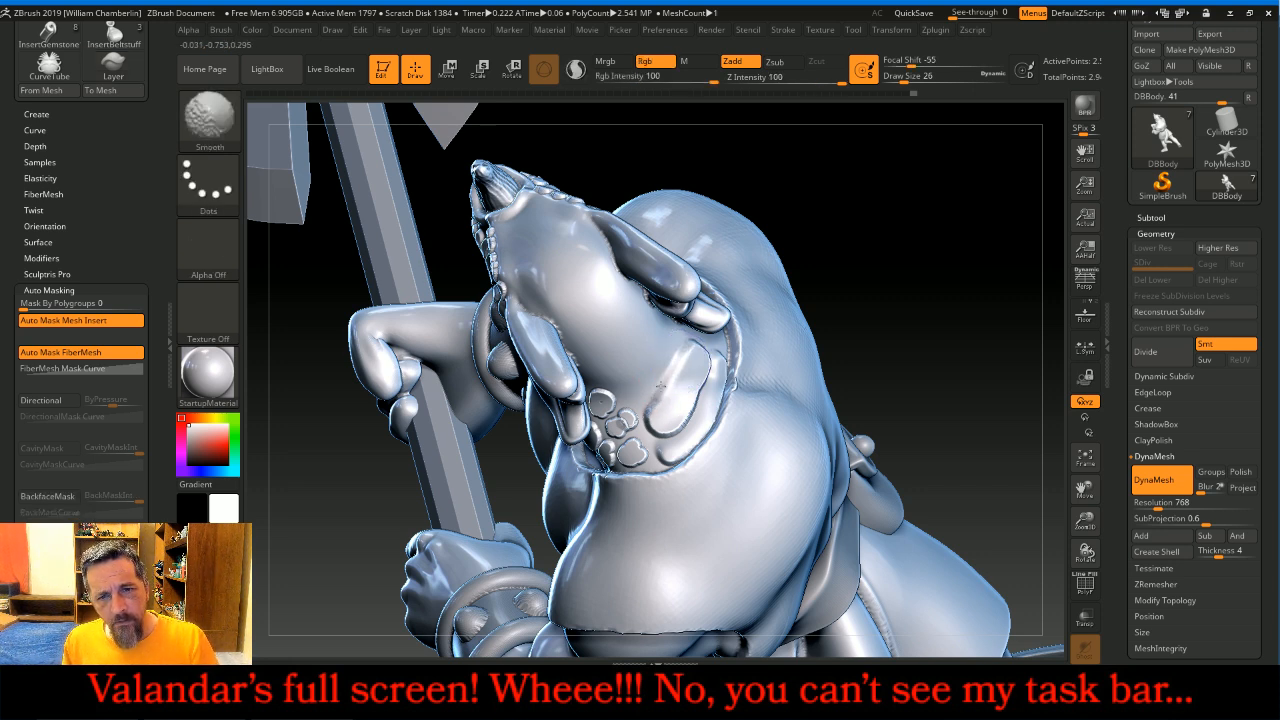
shift+drag(658, 391, 656, 400)
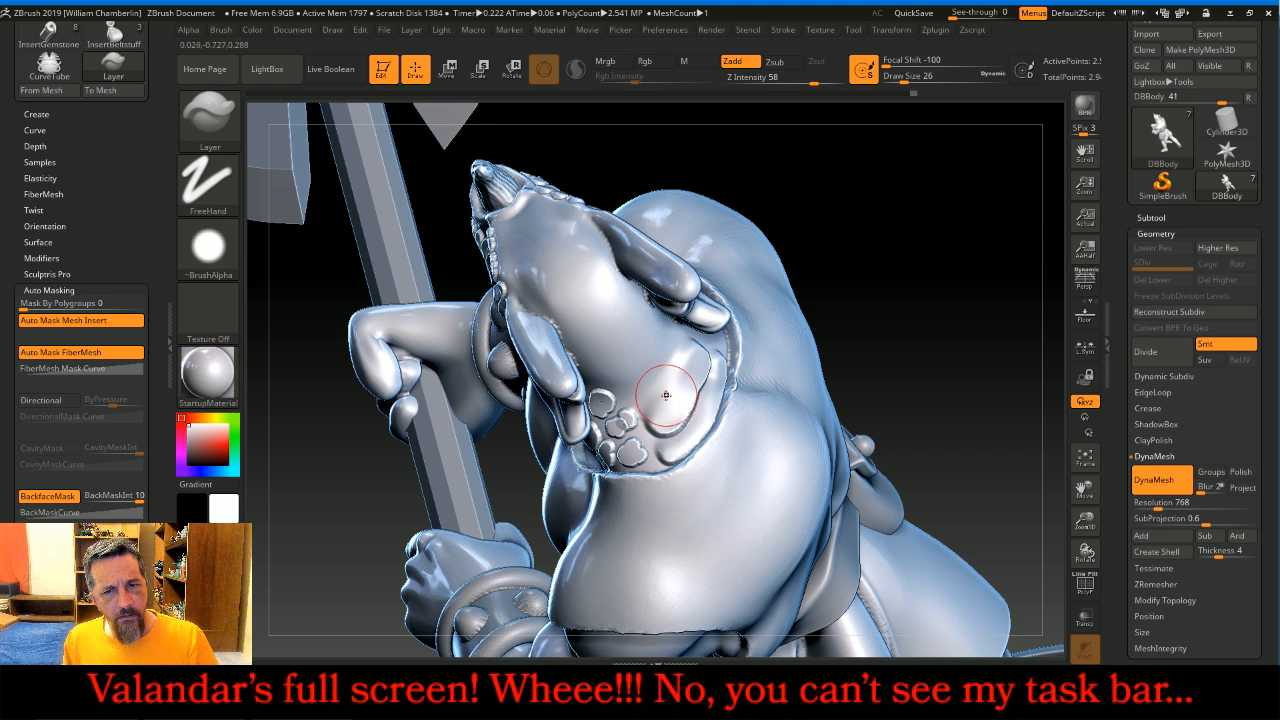
- Draw more curved scale bands up the back of the neck with Draw Size 22 and smooth each band's upper edge
drag(914, 289, 917, 251)
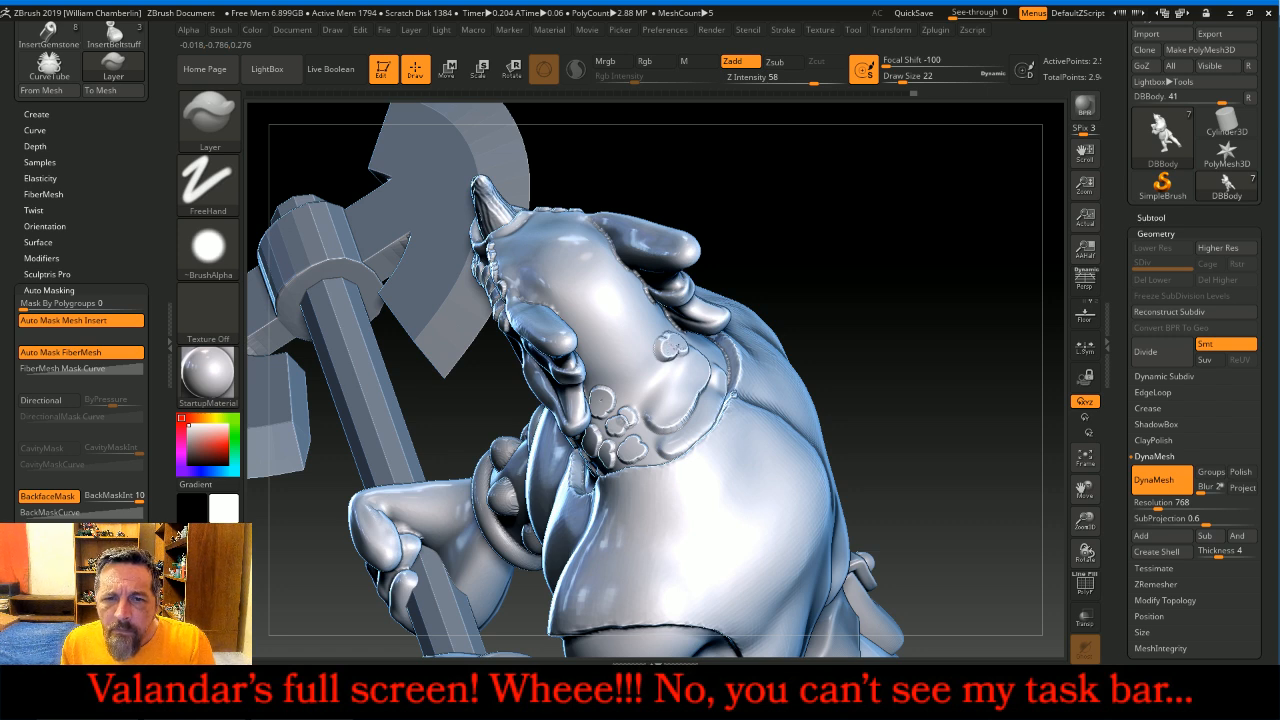
drag(660, 383, 645, 393)
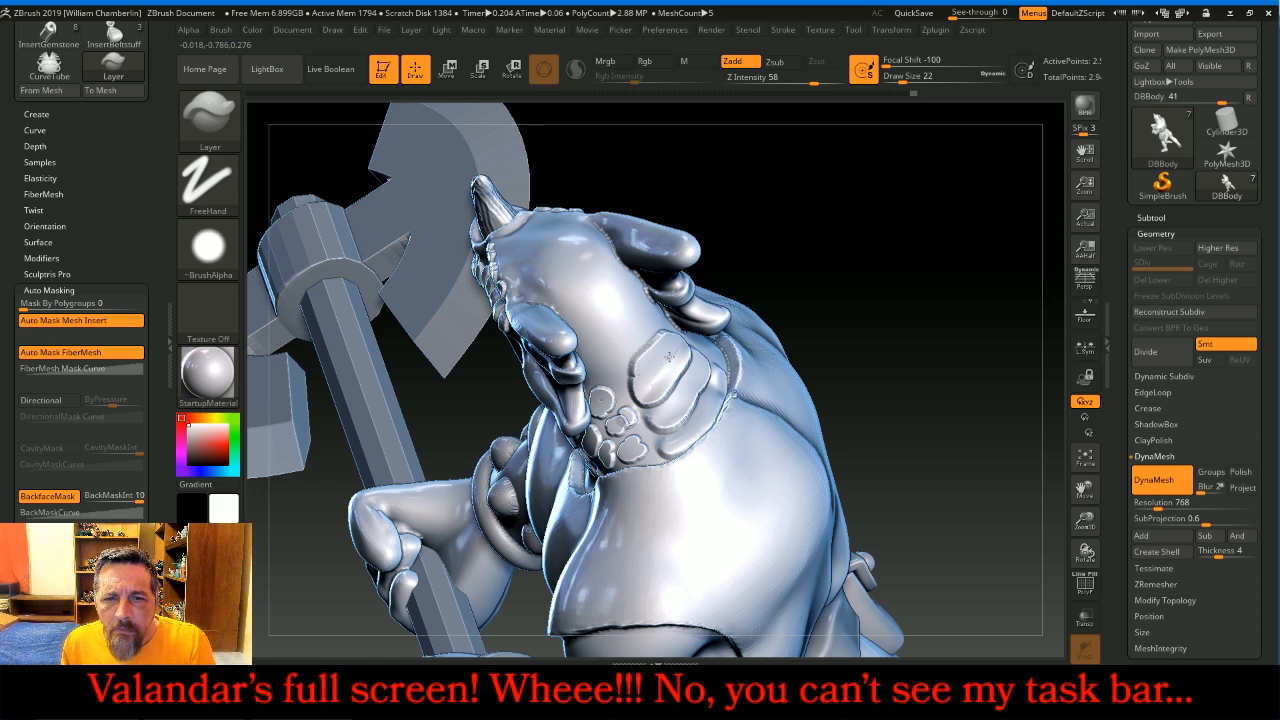
key(shift)
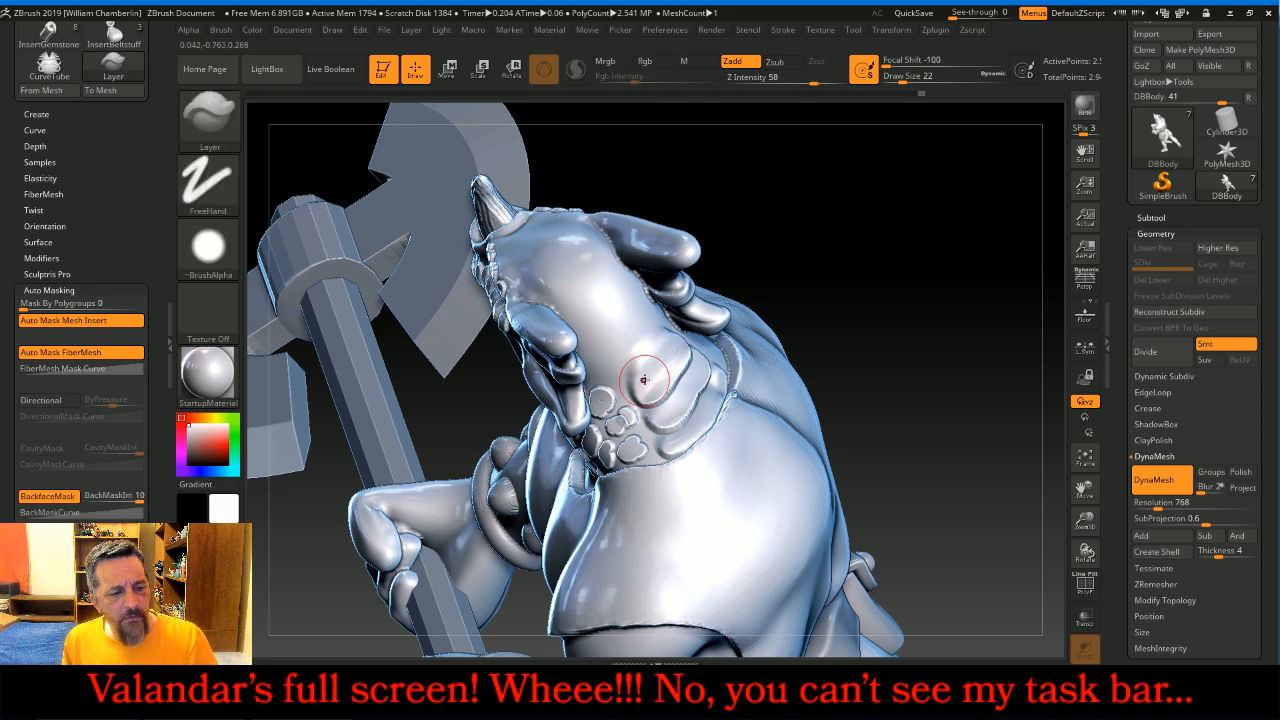
mouse_move(943, 223)
mouse_down()
mouse_move(941, 244)
mouse_move(640, 337)
mouse_move(662, 326)
mouse_move(635, 365)
mouse_move(622, 352)
mouse_up()
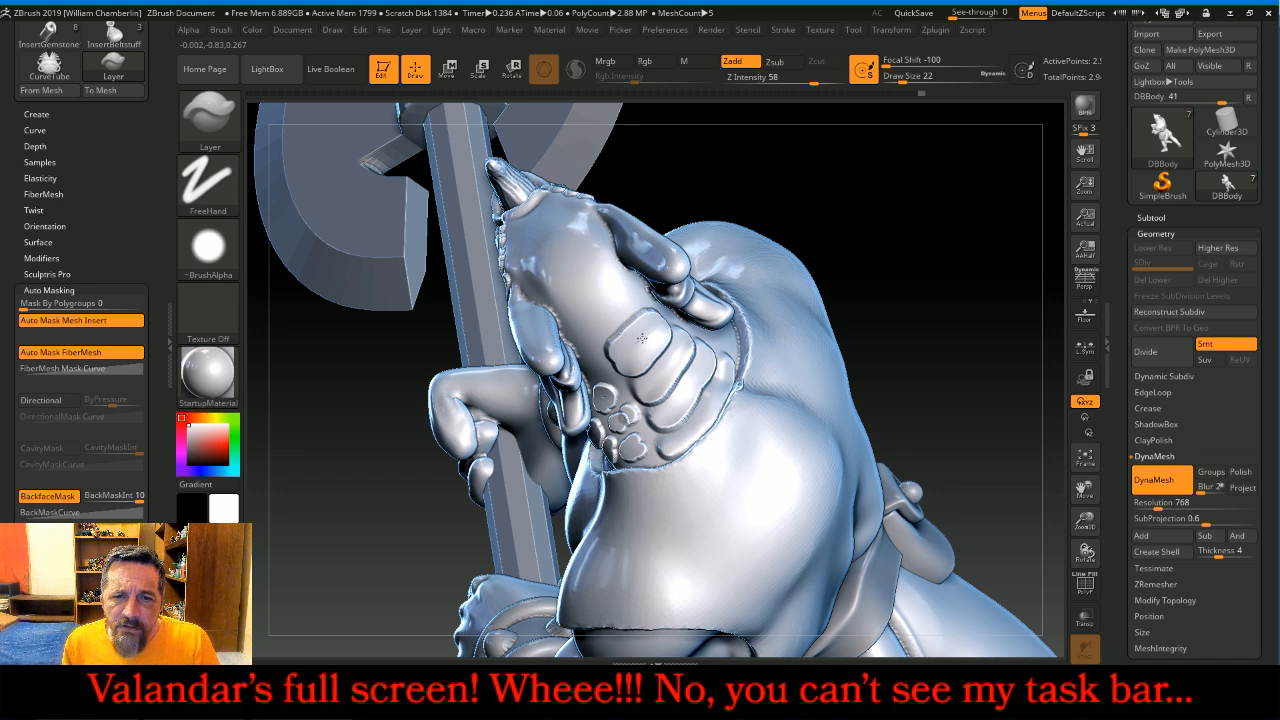
key(shift)
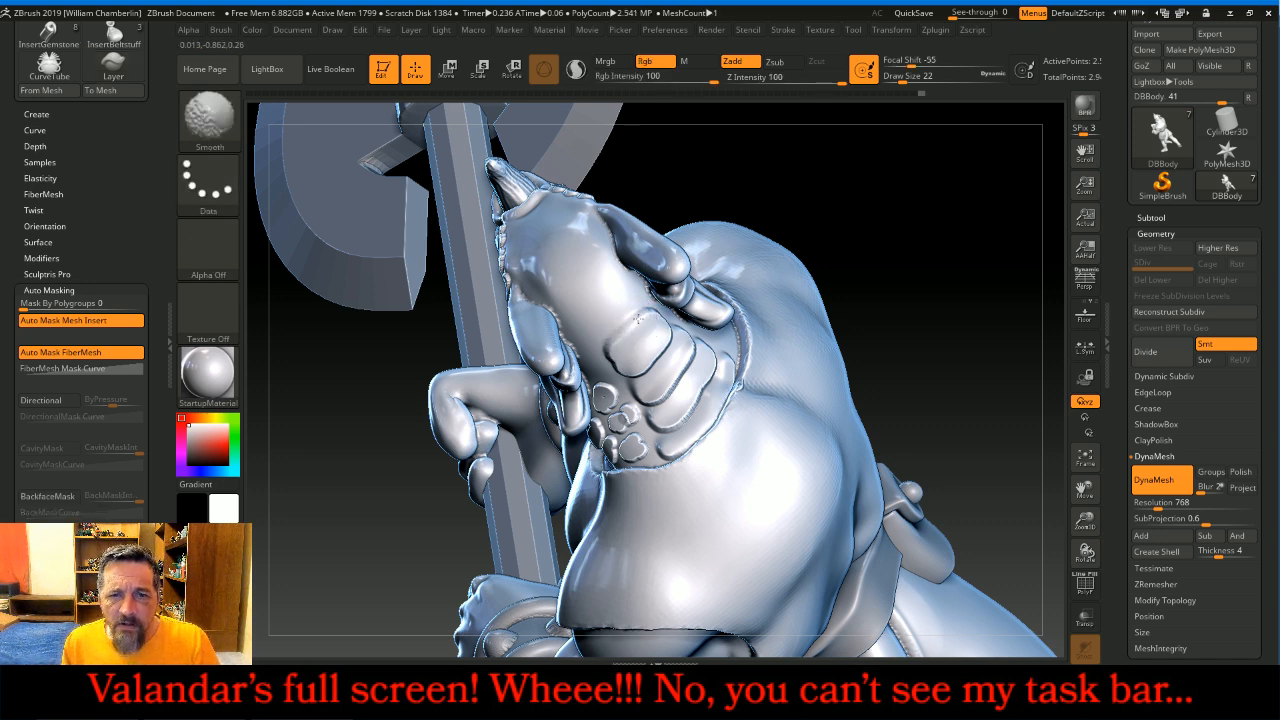
shift+drag(628, 324, 612, 338)
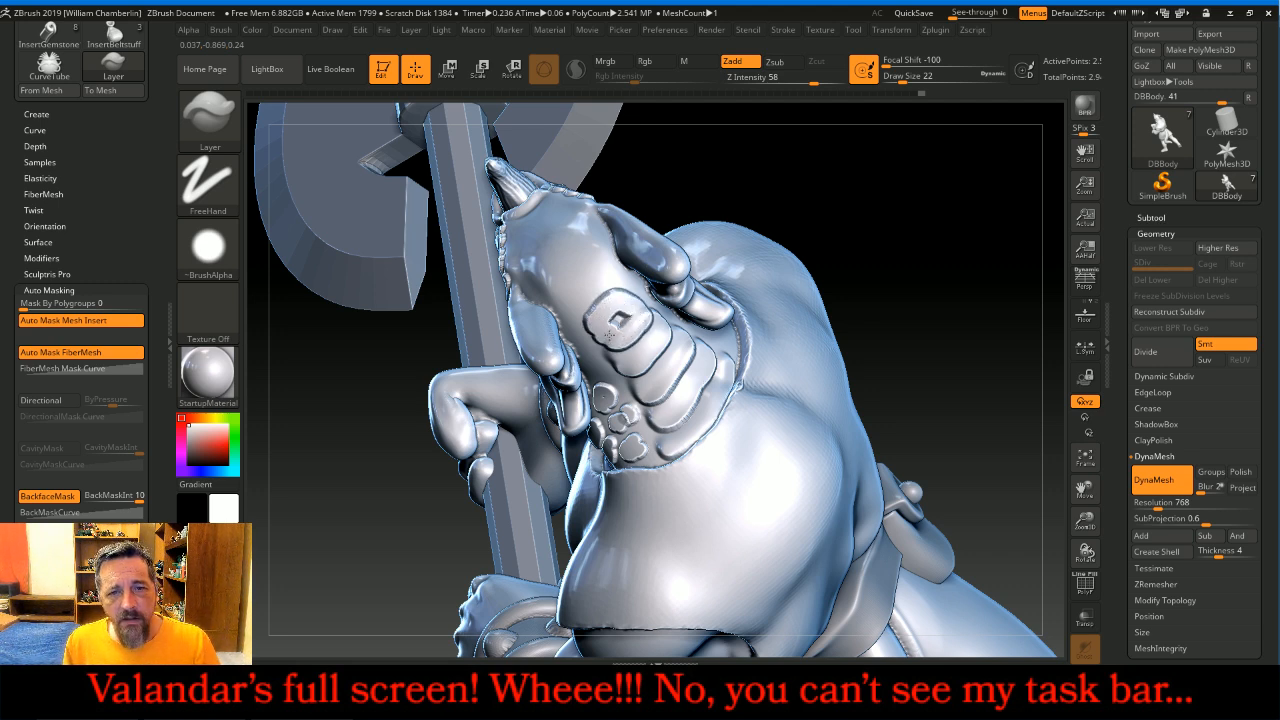
key(shift)
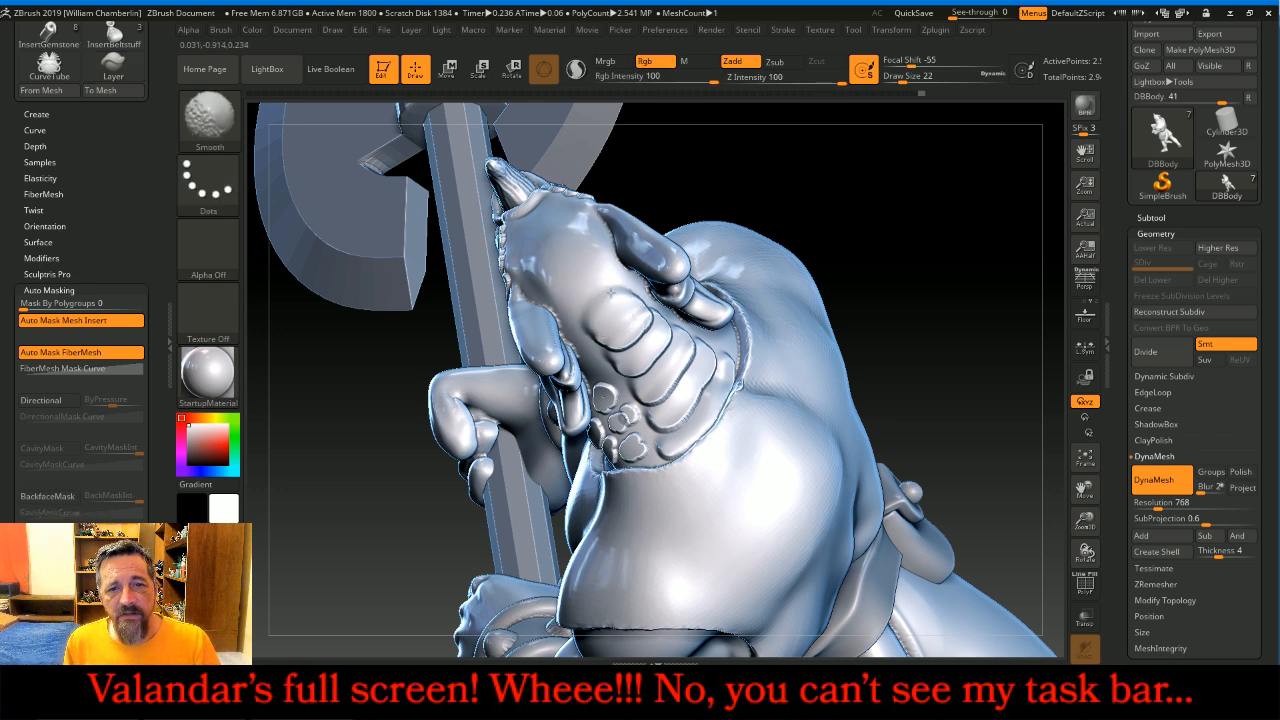
- Continue the scale bands up the nape to the base of the skull between the ear frills, smoothing each upper edge
mouse_move(598, 277)
mouse_down()
mouse_move(577, 293)
mouse_move(594, 312)
mouse_move(622, 288)
mouse_move(601, 281)
mouse_up()
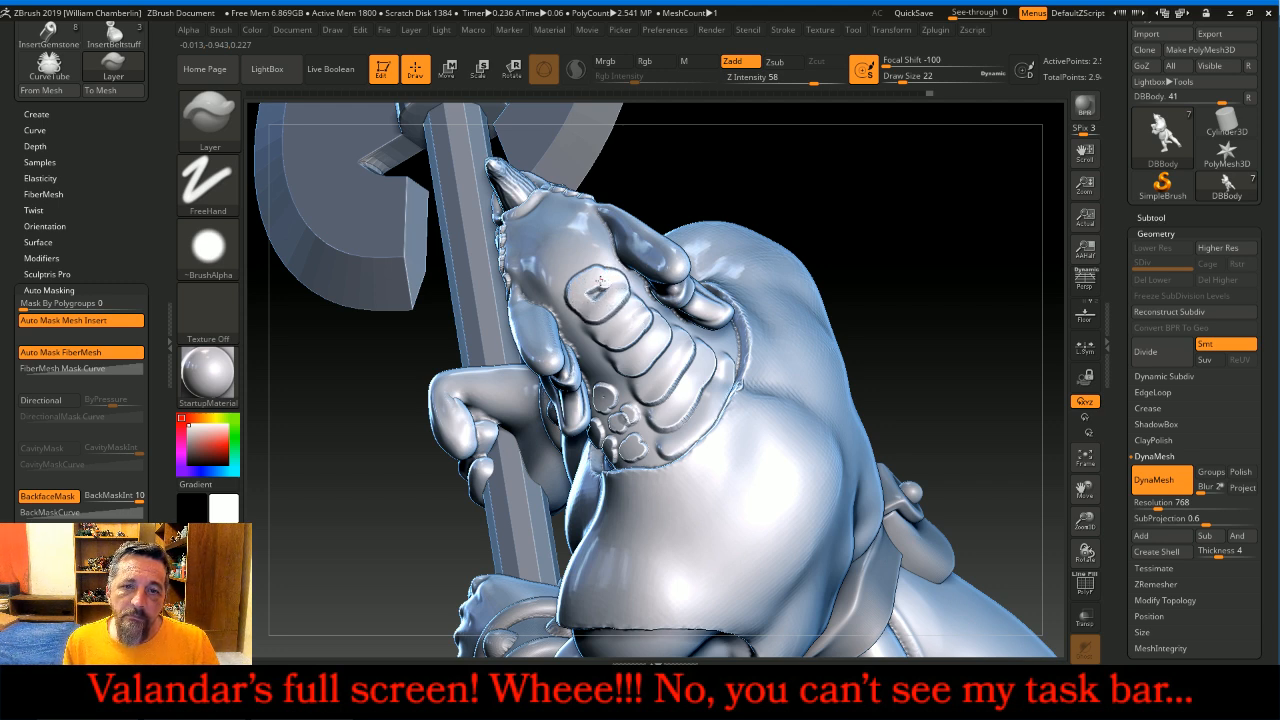
key(ctrl+z)
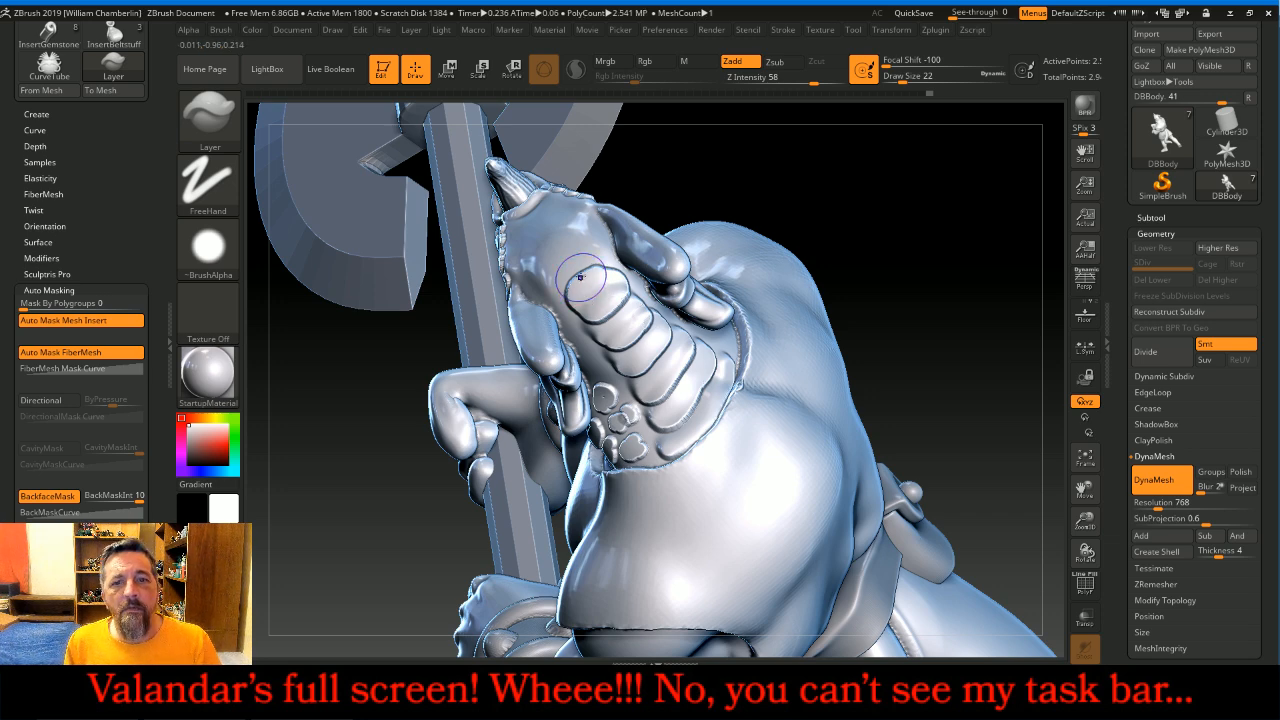
key(shift)
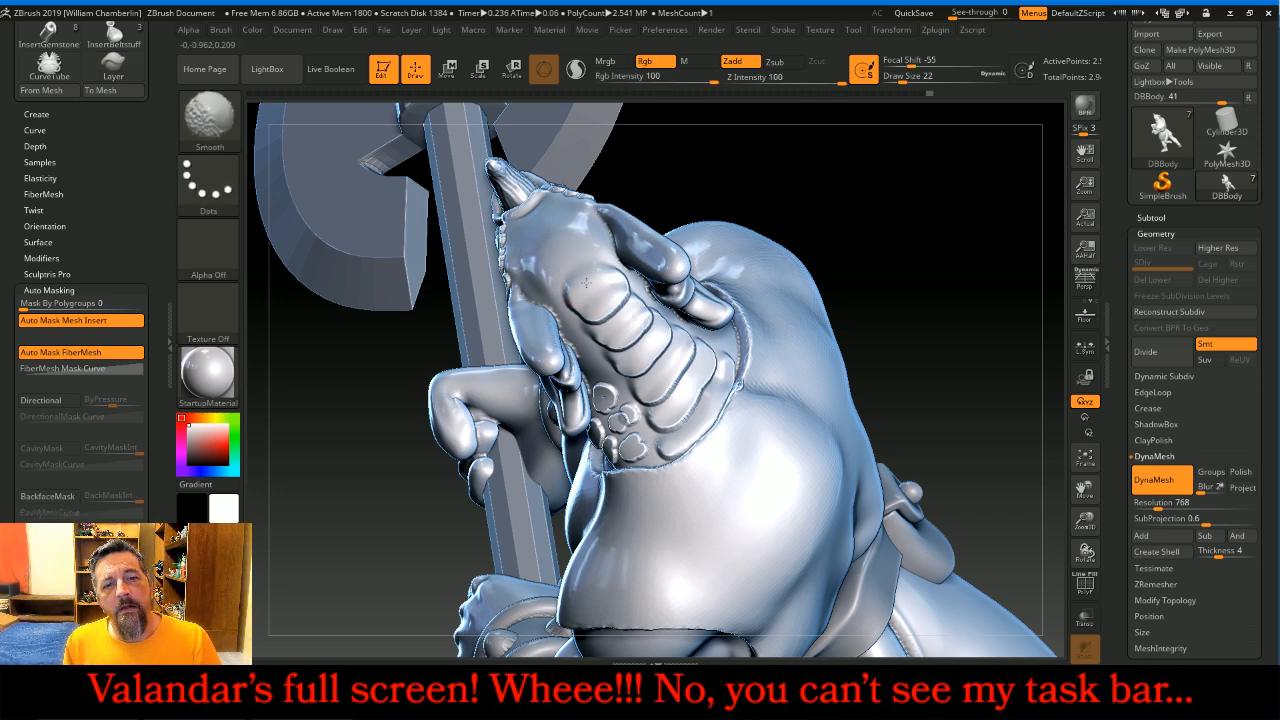
drag(902, 176, 906, 192)
mouse_move(564, 266)
mouse_down()
mouse_move(546, 300)
mouse_move(577, 266)
mouse_up()
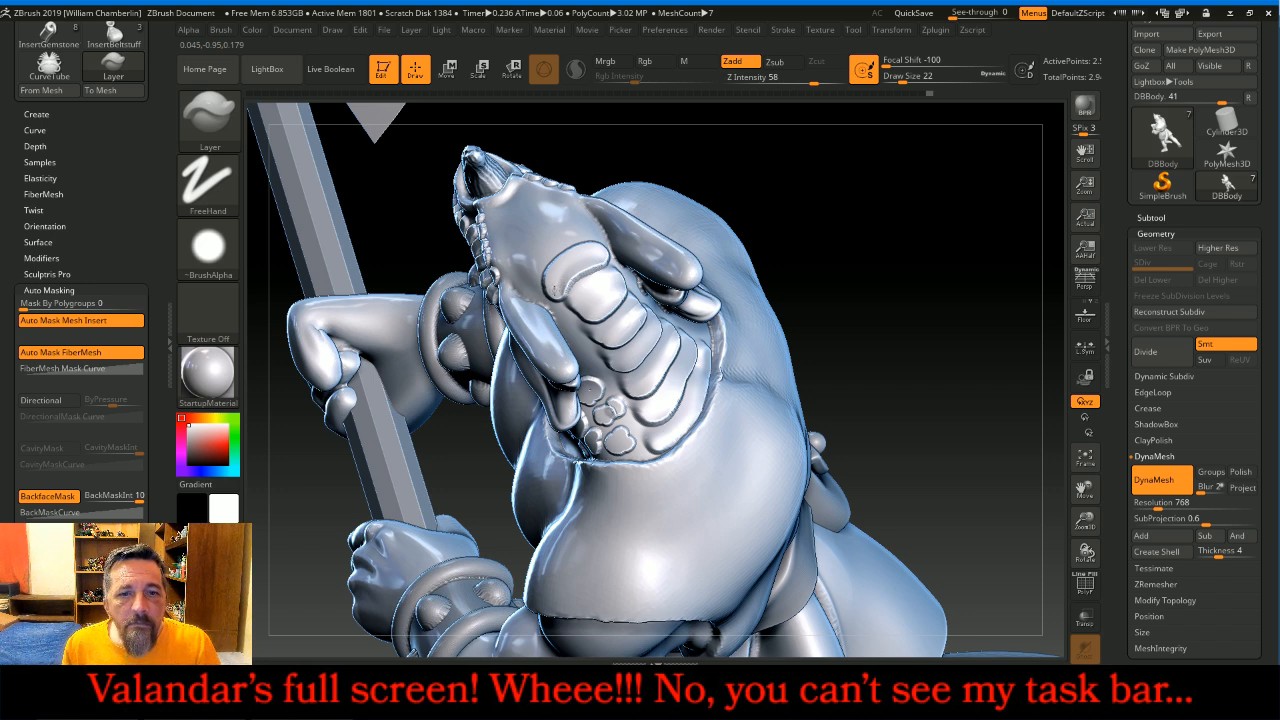
key(shift)
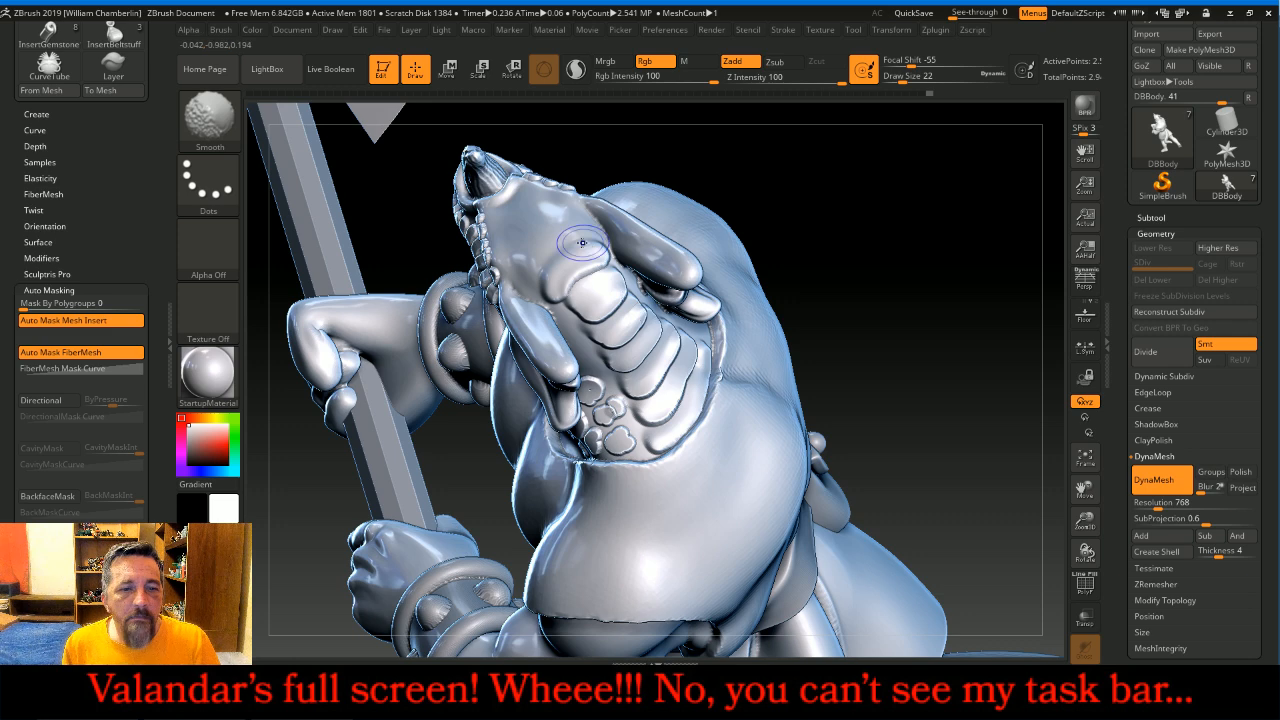
- Draw a wider scale band across the back of the head between the ear frills with Draw Size 18 and smooth its front edge
mouse_move(857, 214)
mouse_down()
mouse_move(901, 217)
mouse_move(731, 249)
mouse_up()
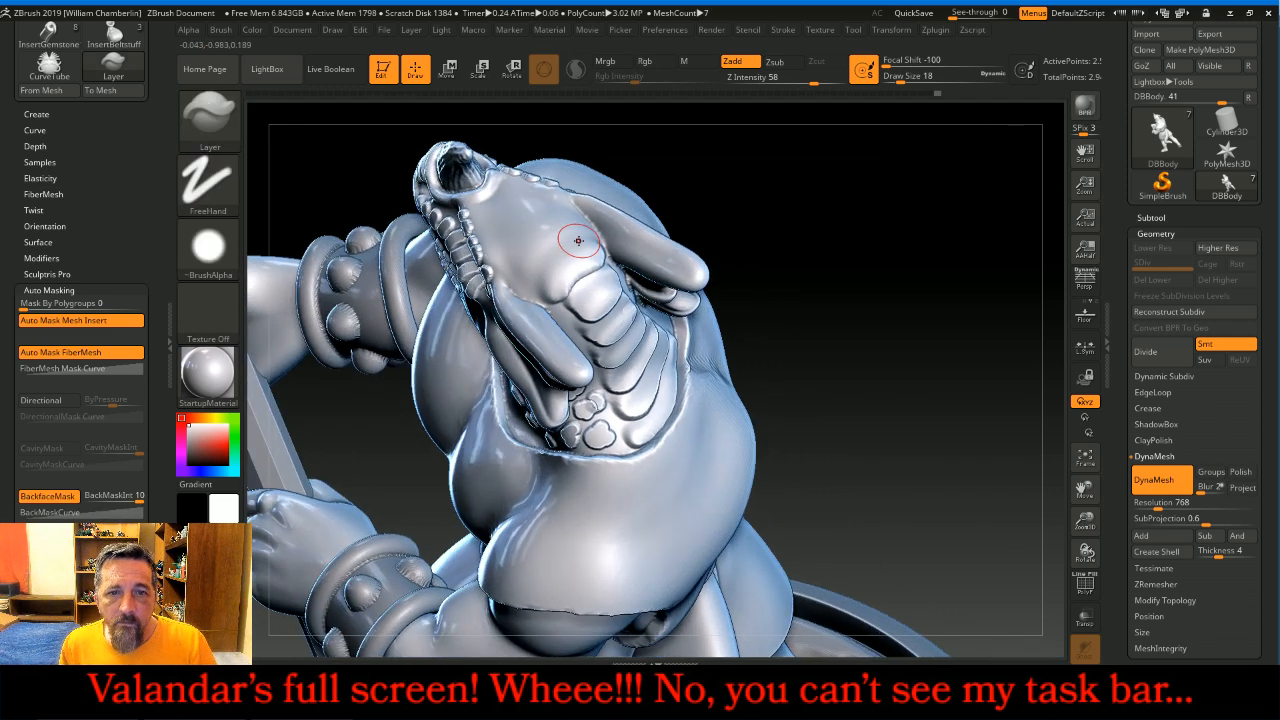
key(shift)
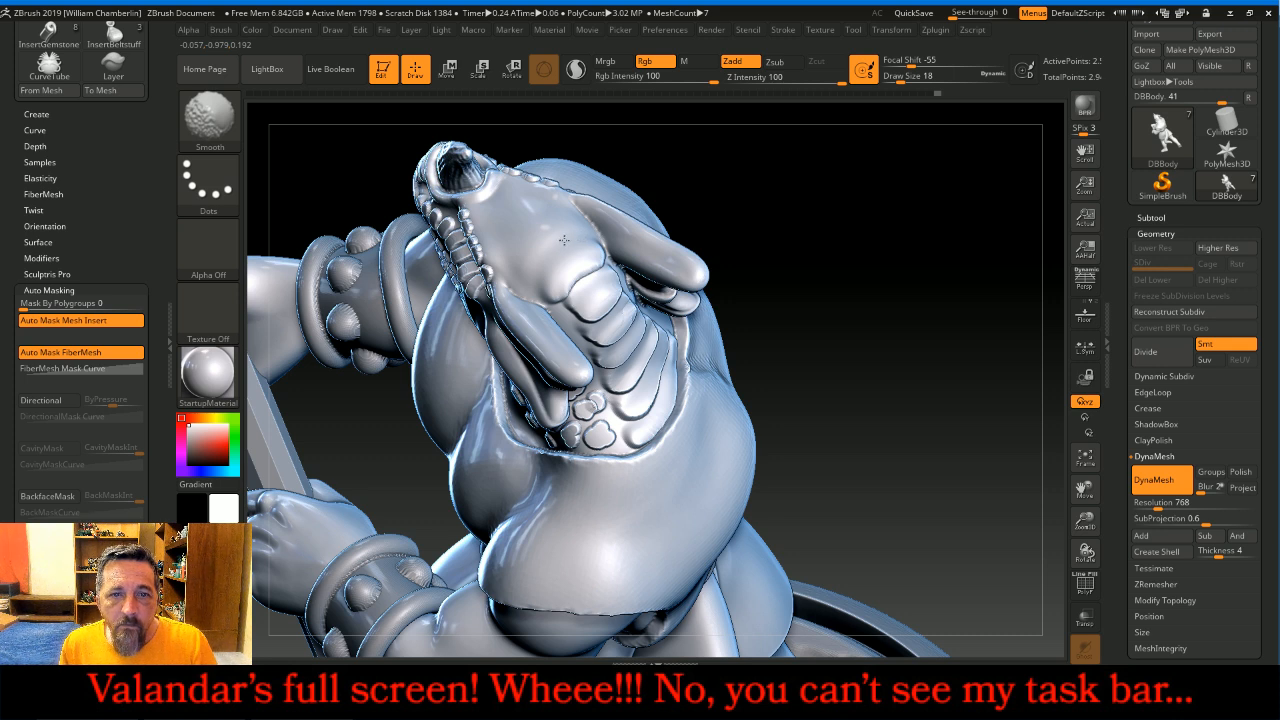
key(ctrl)
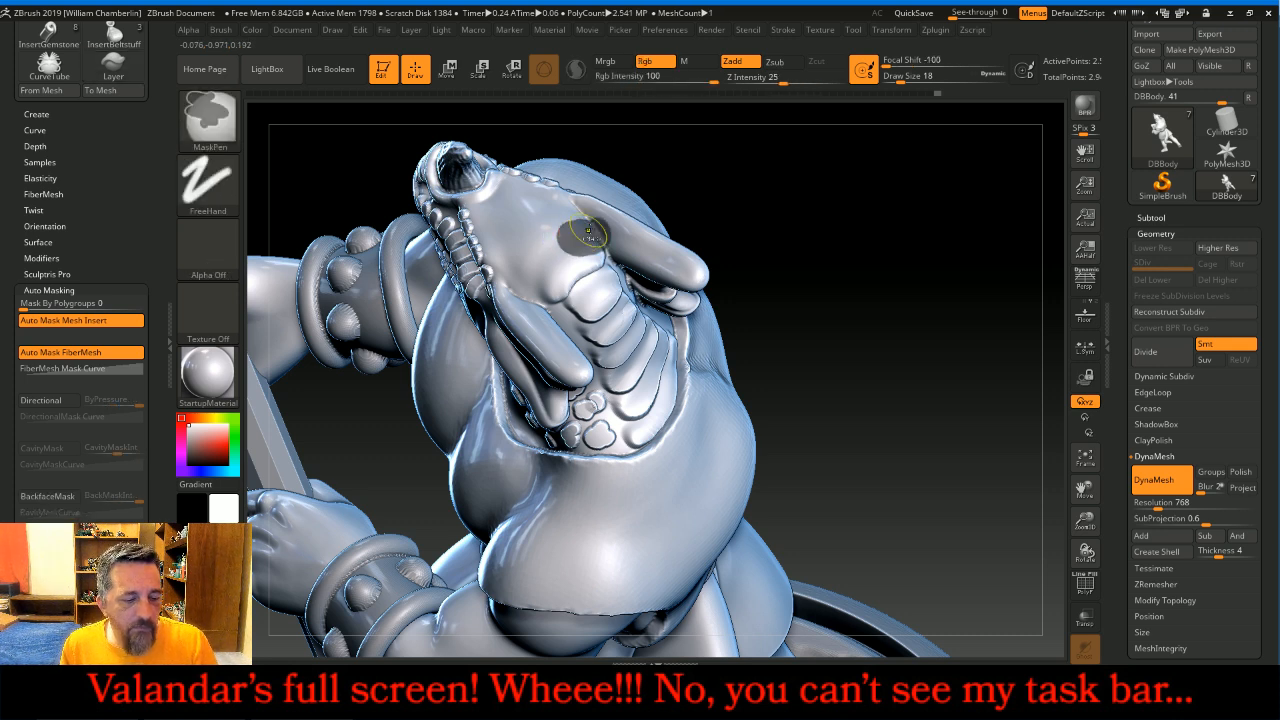
key(ctrl+z)
click(581, 237)
drag(552, 257, 527, 293)
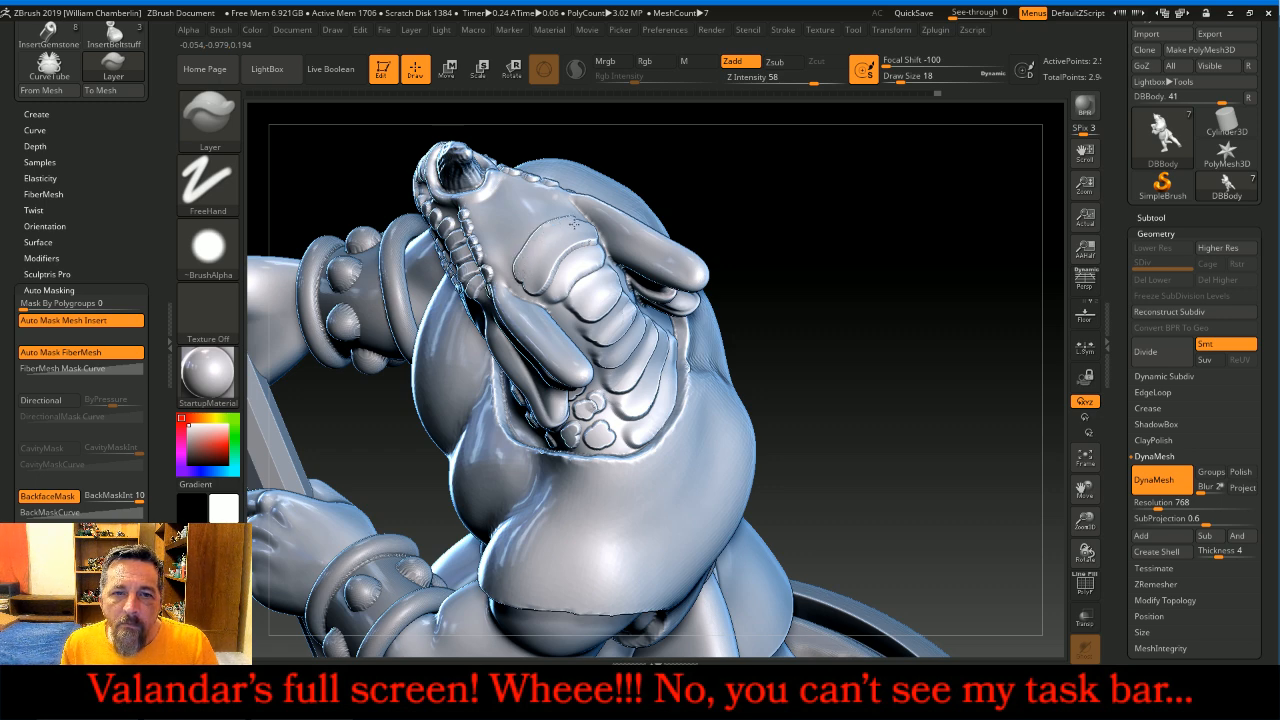
drag(892, 298, 882, 368)
shift+drag(541, 238, 531, 242)
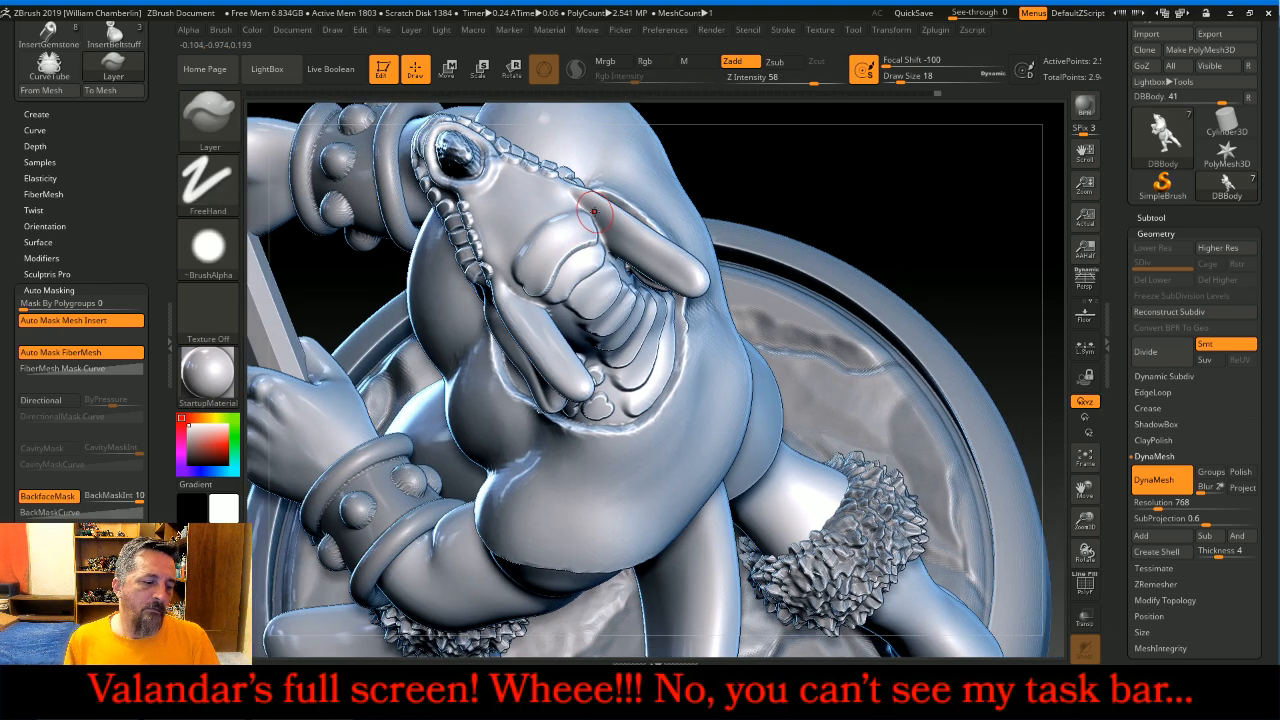
- Draw successive scale bands across the top of the head up to the horn and blend their front edges
key(ctrl+z)
mouse_move(562, 220)
mouse_down()
mouse_move(543, 209)
mouse_move(506, 245)
mouse_up()
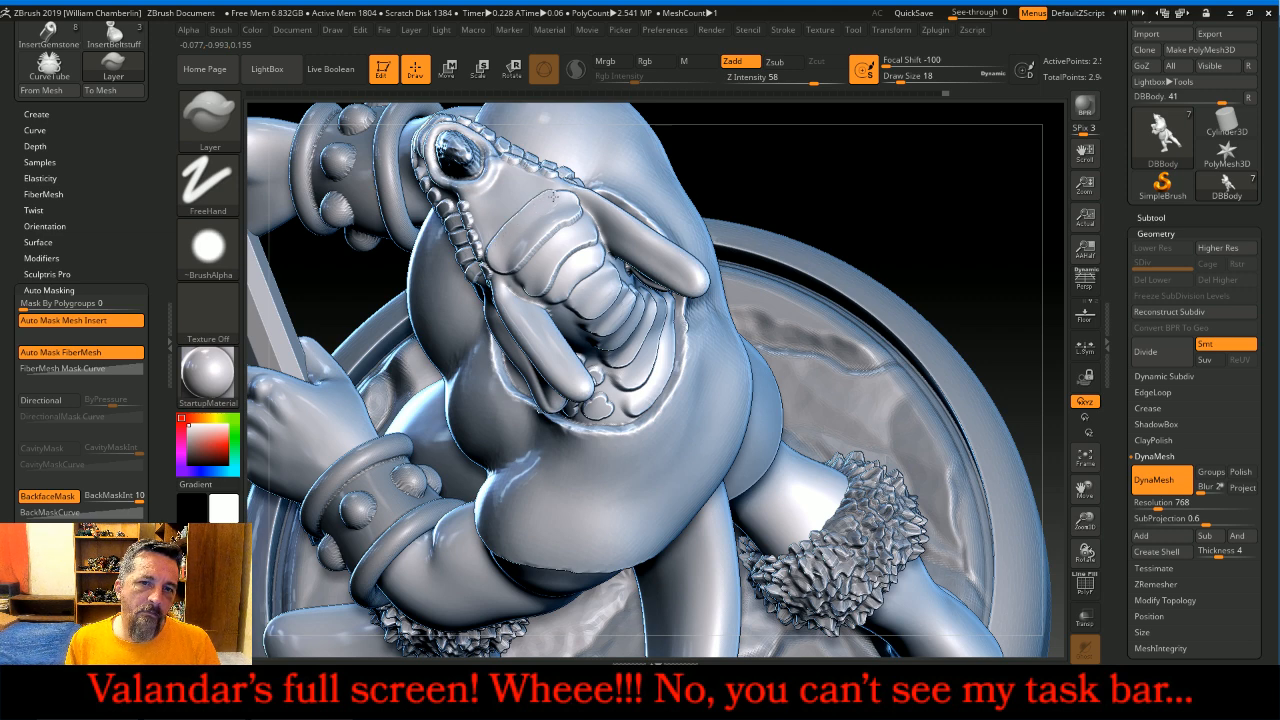
key(shift)
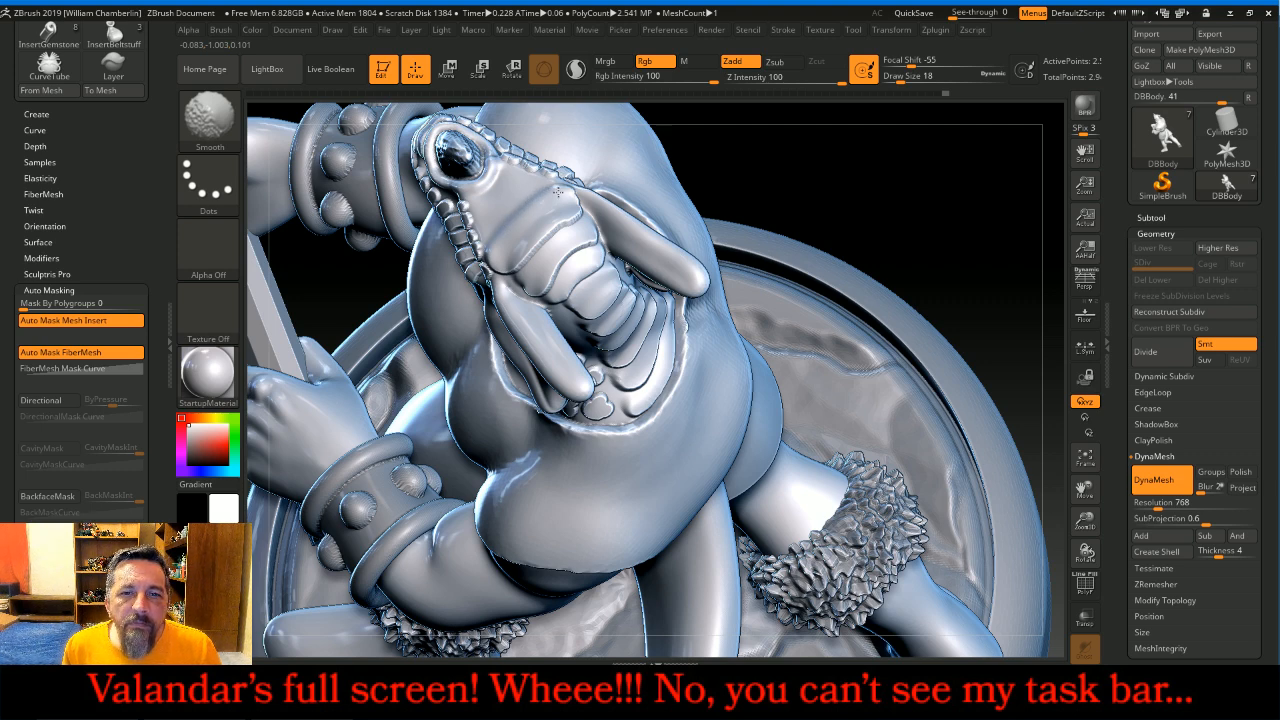
drag(546, 187, 503, 224)
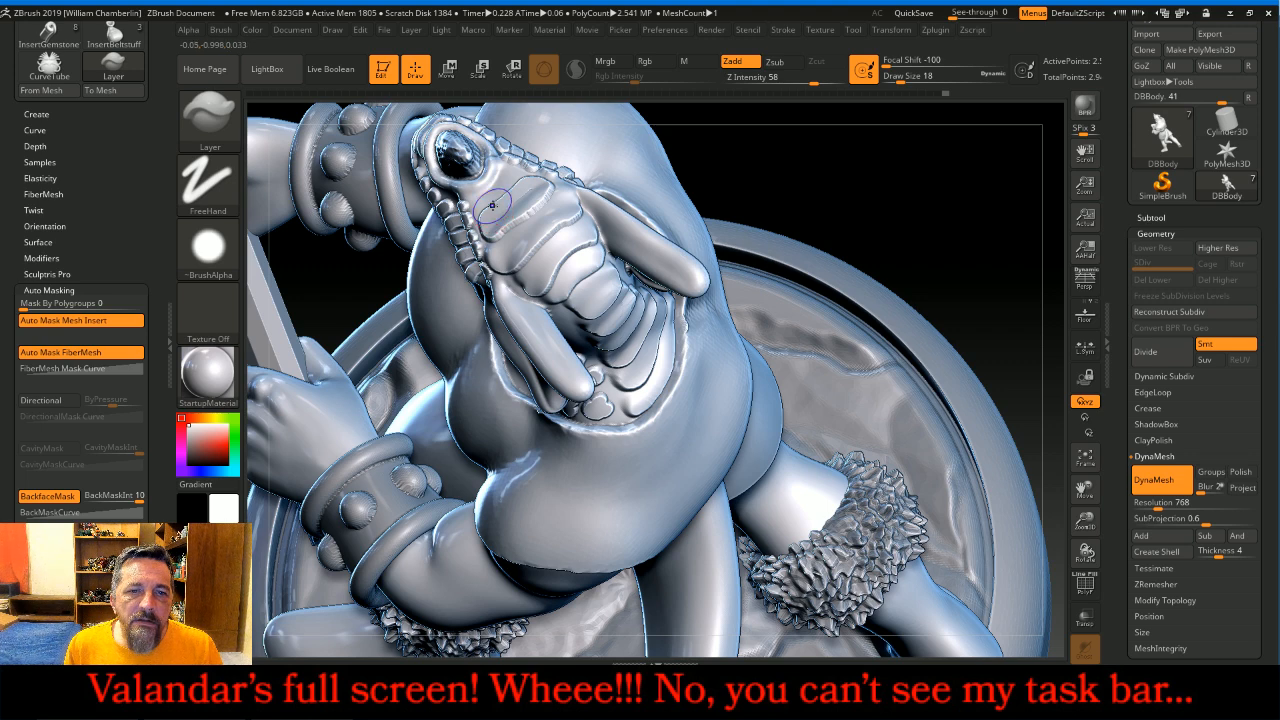
key(shift)
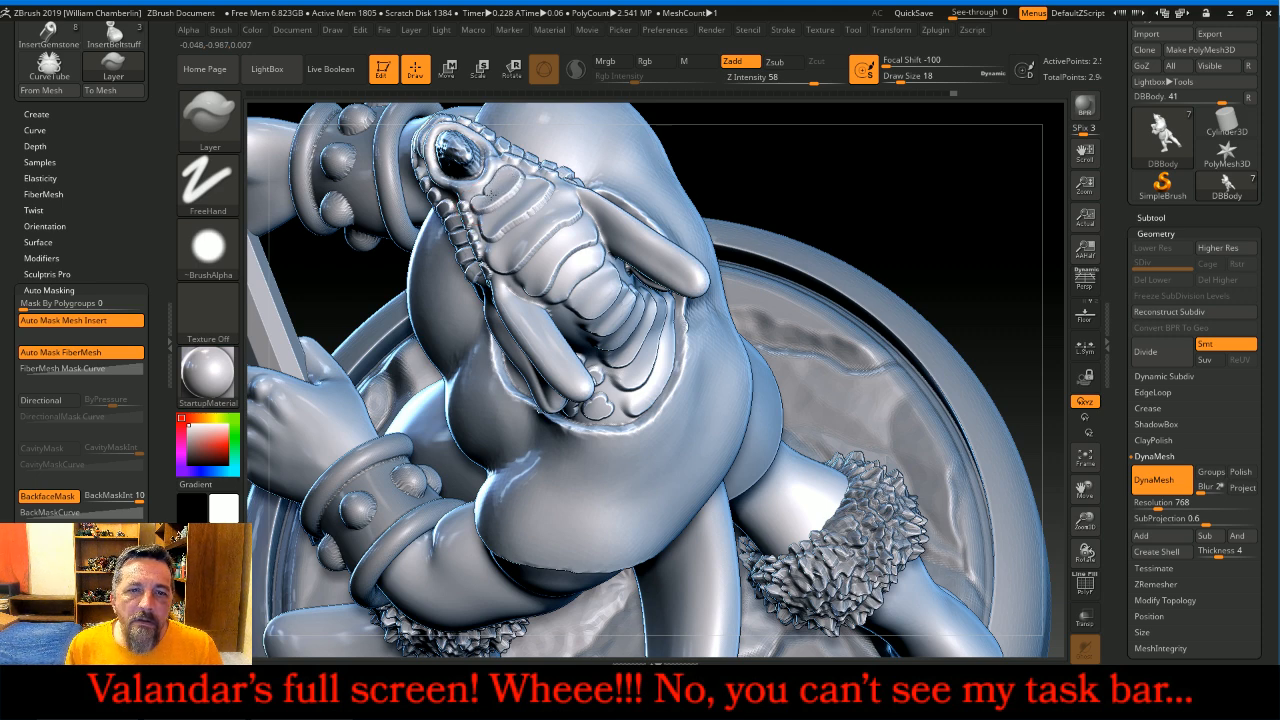
- Draw small round scales on the bare side of the neck between the ear frill and the shirt collar
drag(943, 203, 837, 237)
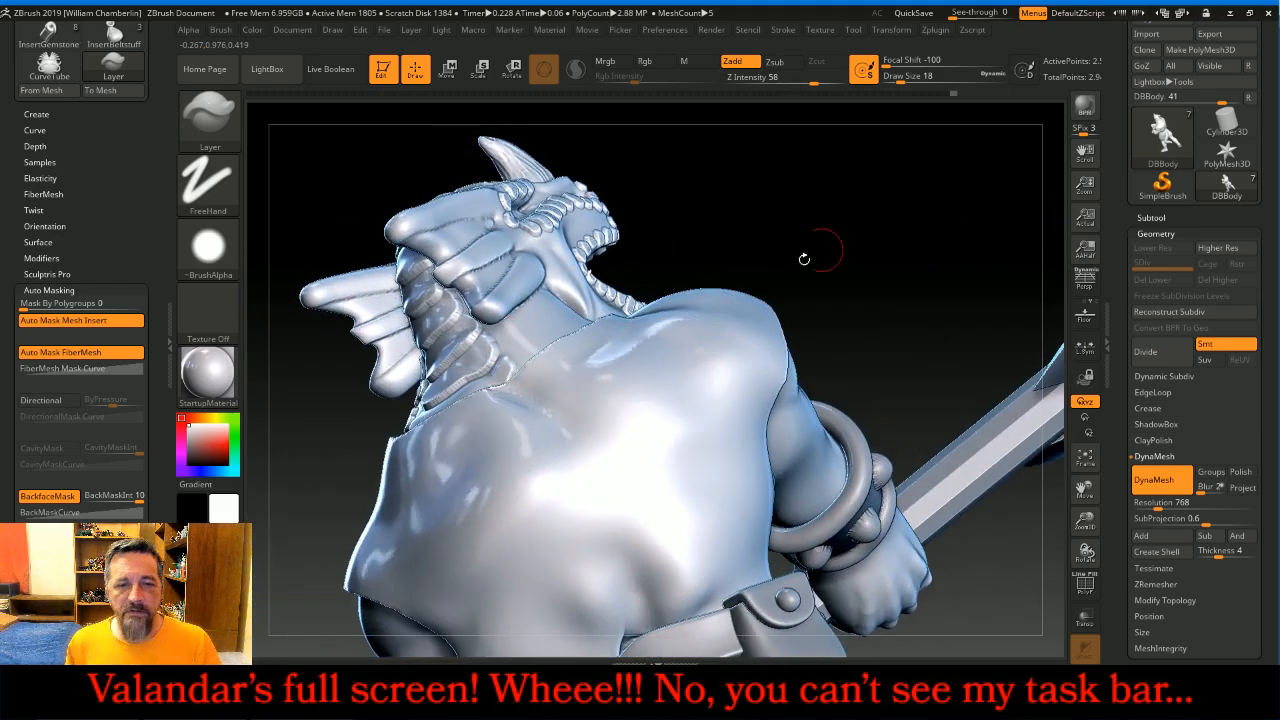
mouse_move(509, 341)
mouse_down()
mouse_move(504, 328)
mouse_move(527, 347)
mouse_up()
drag(774, 220, 900, 212)
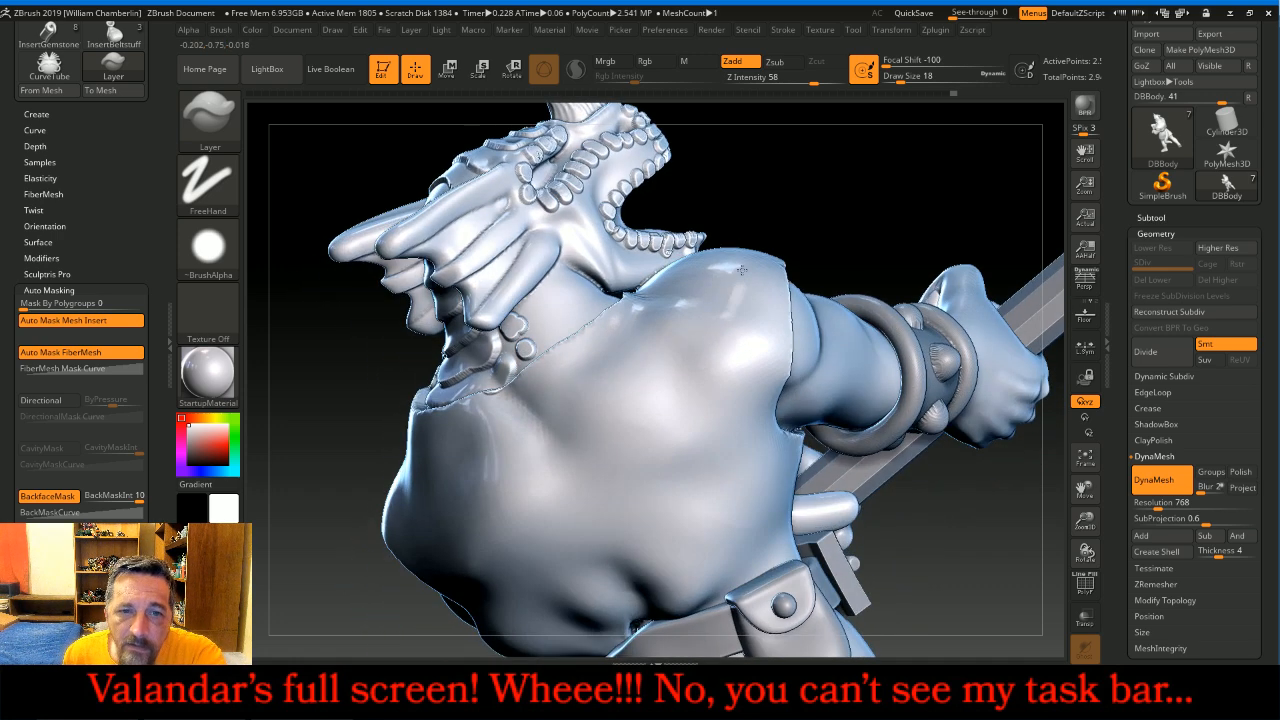
mouse_move(554, 330)
mouse_down()
mouse_move(538, 307)
mouse_move(566, 308)
mouse_move(558, 290)
mouse_move(576, 309)
mouse_up()
- Draw a row of oval scales along the rear lower edge of the jaw on both sides of the head
mouse_move(889, 198)
mouse_down()
mouse_move(917, 206)
mouse_move(900, 216)
mouse_up()
mouse_move(581, 227)
mouse_down()
mouse_move(620, 274)
mouse_move(654, 269)
mouse_up()
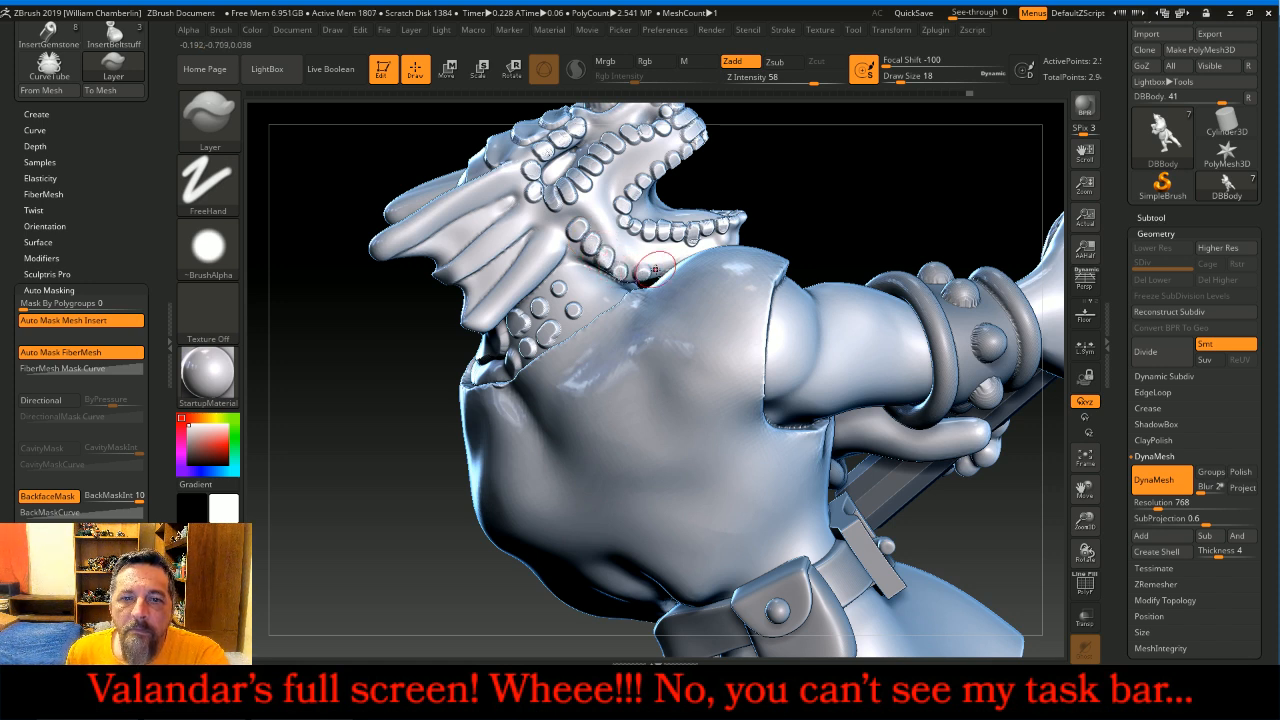
drag(844, 198, 995, 185)
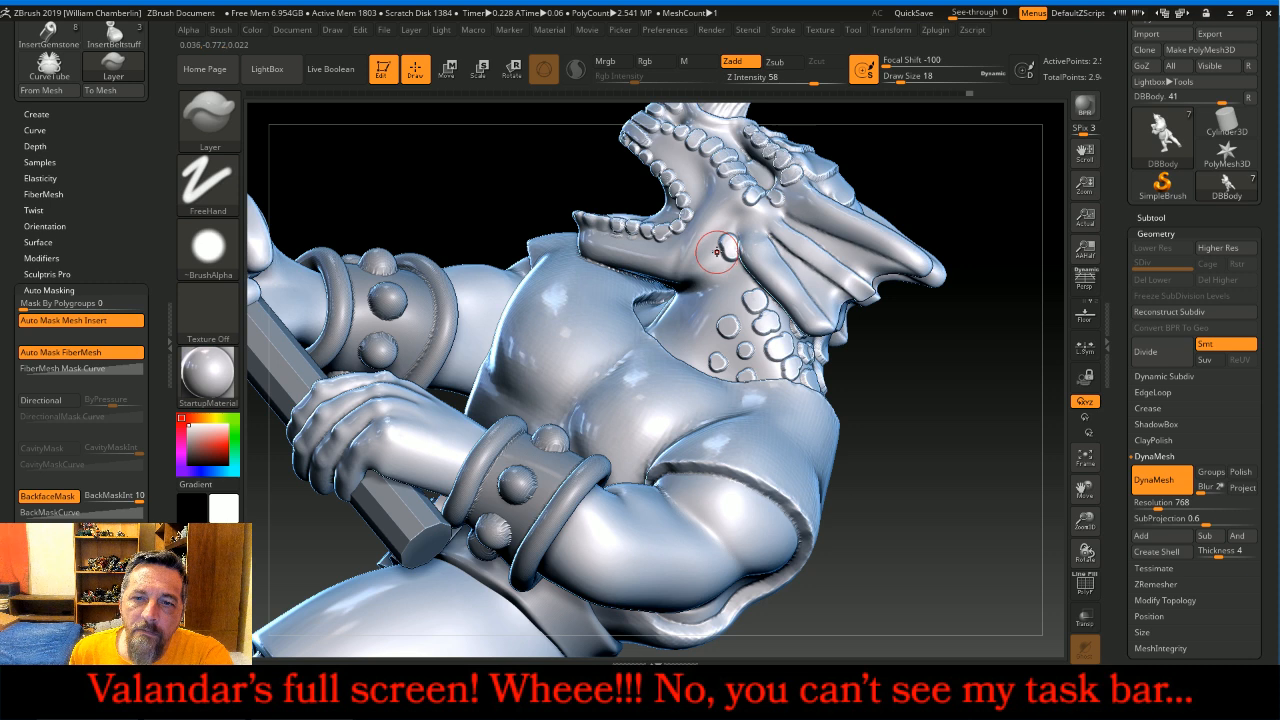
key(ctrl)
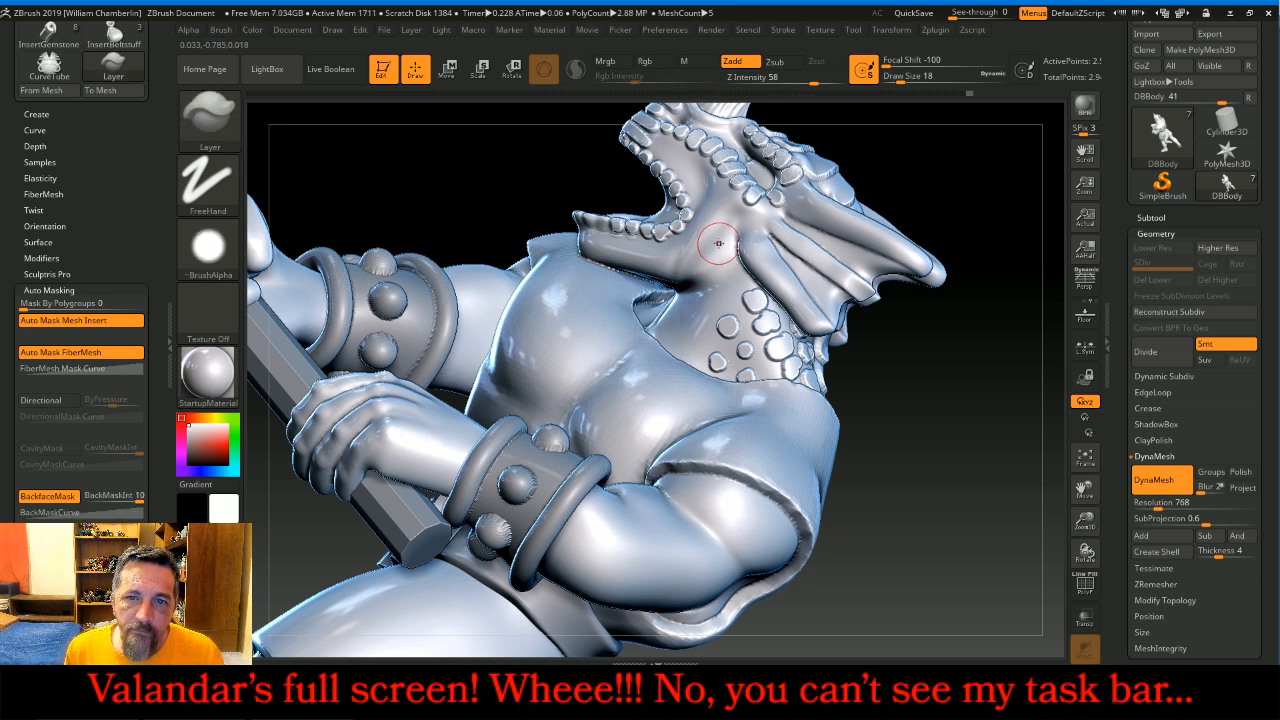
mouse_move(723, 253)
mouse_down()
mouse_move(689, 280)
mouse_move(657, 274)
mouse_up()
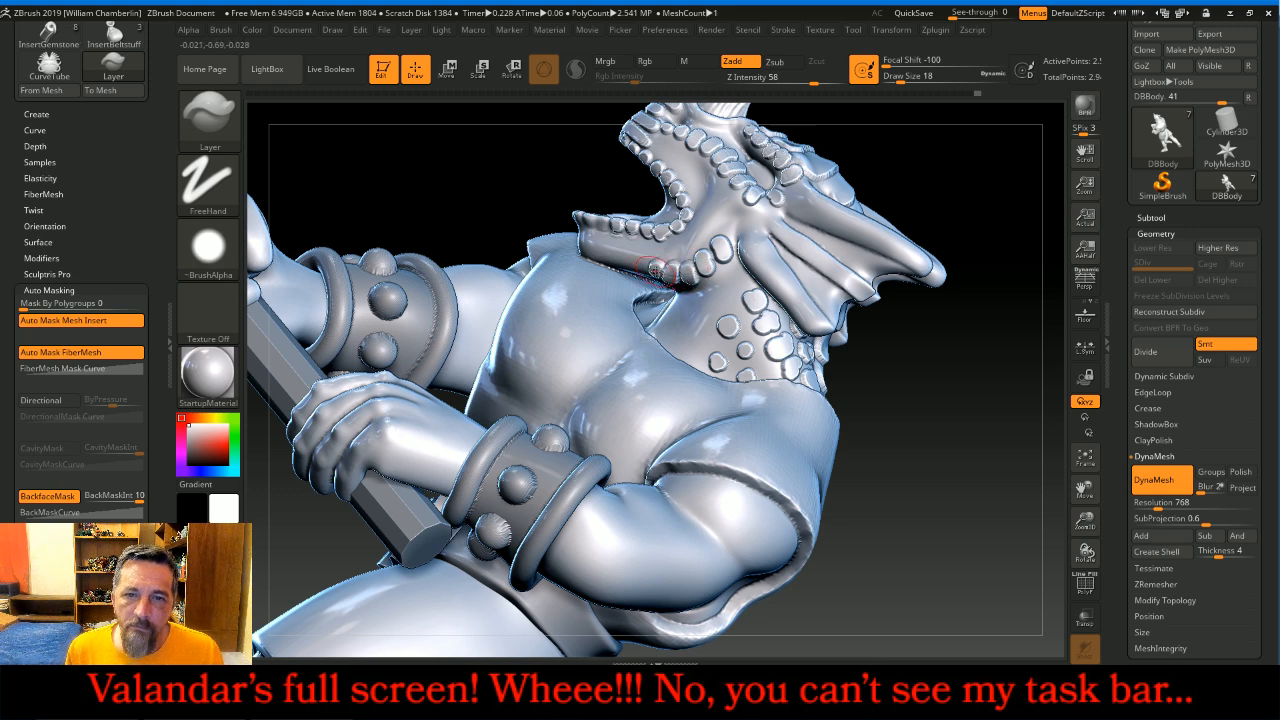
- Examine the whole figure from several angles, checking the head scales and the bare skin on the arms, legs and tail
drag(940, 443, 970, 416)
click(1086, 458)
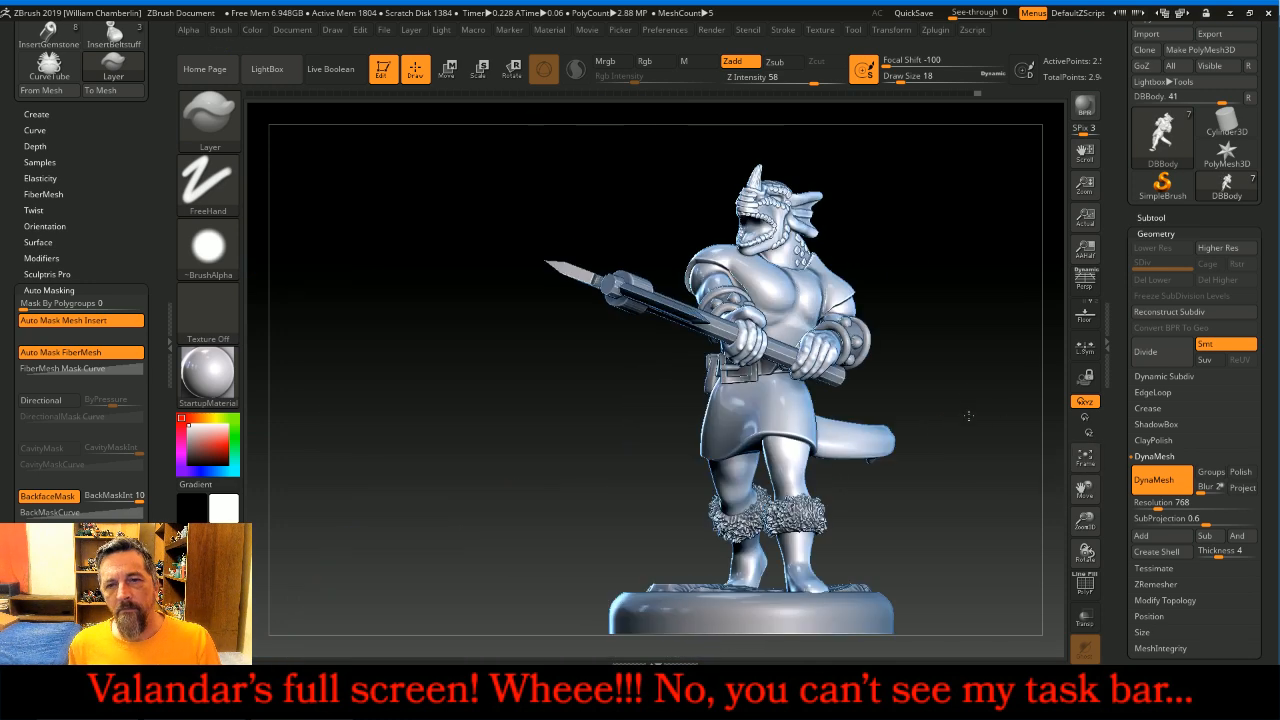
drag(985, 314, 948, 325)
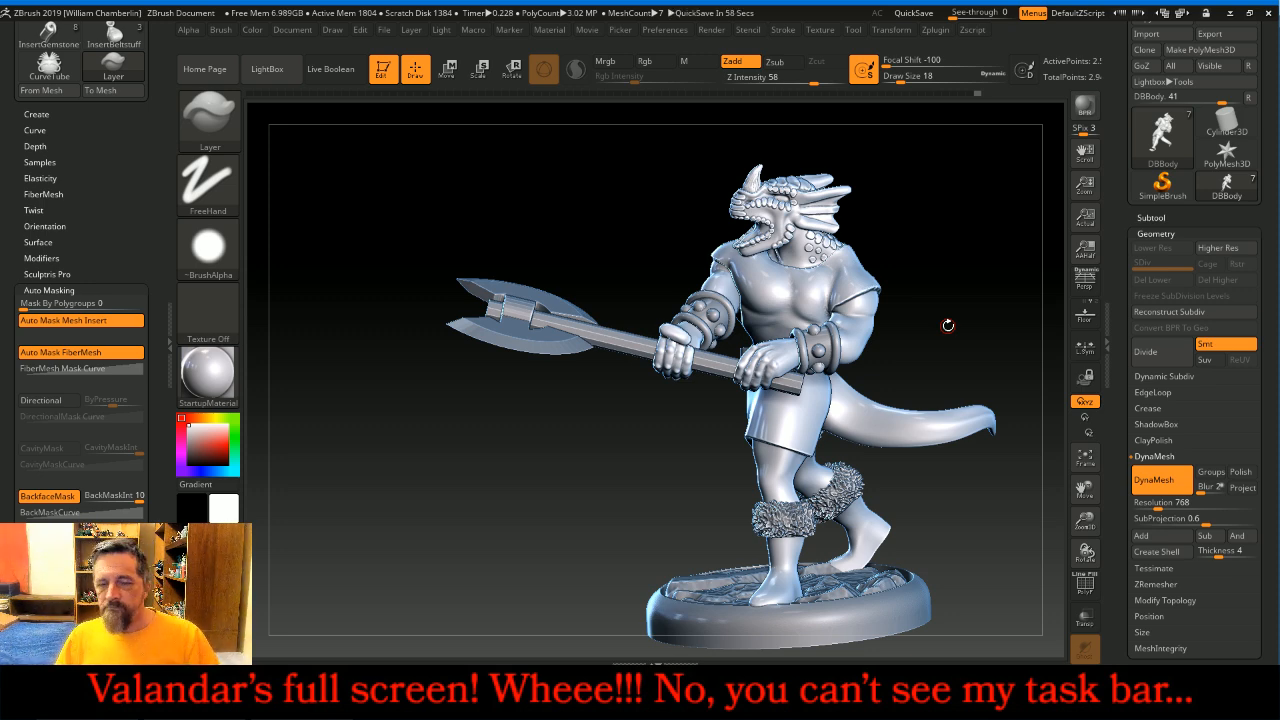
mouse_move(942, 305)
mouse_down()
mouse_move(995, 311)
mouse_move(958, 254)
mouse_move(976, 258)
mouse_move(722, 253)
mouse_move(880, 244)
mouse_up()
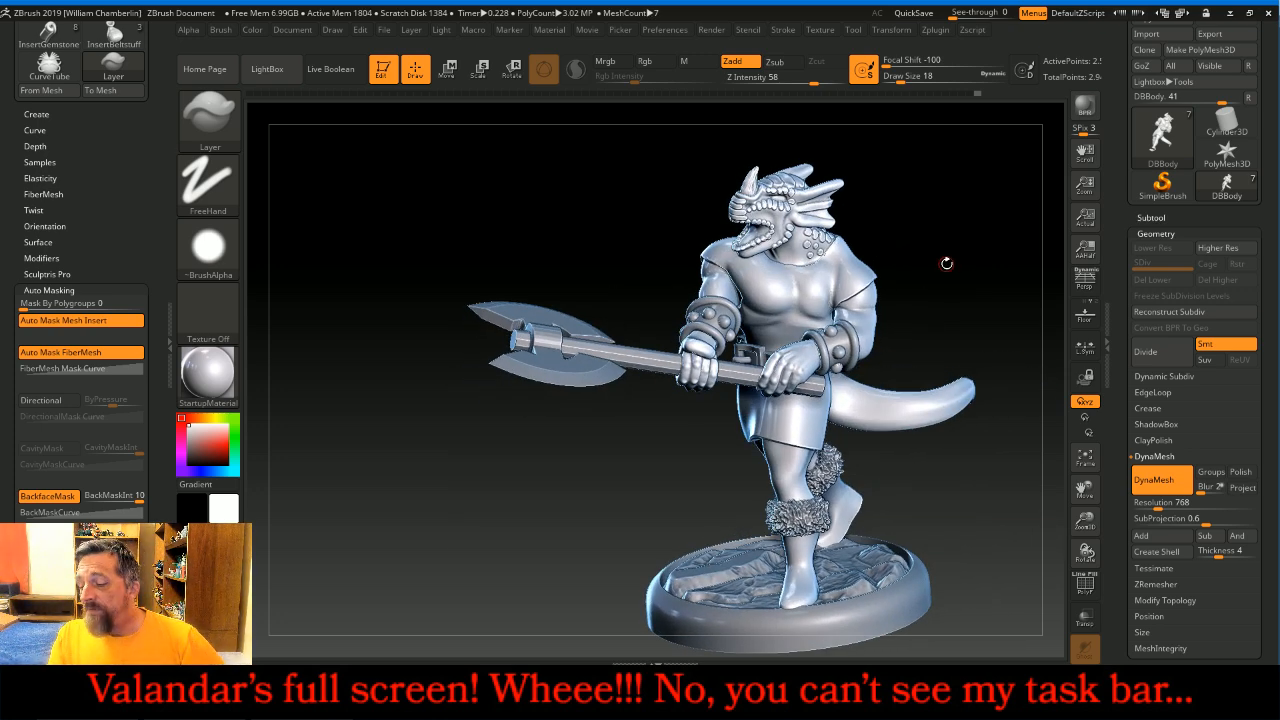
drag(983, 336, 958, 329)
drag(1086, 521, 1092, 575)
drag(1094, 498, 828, 327)
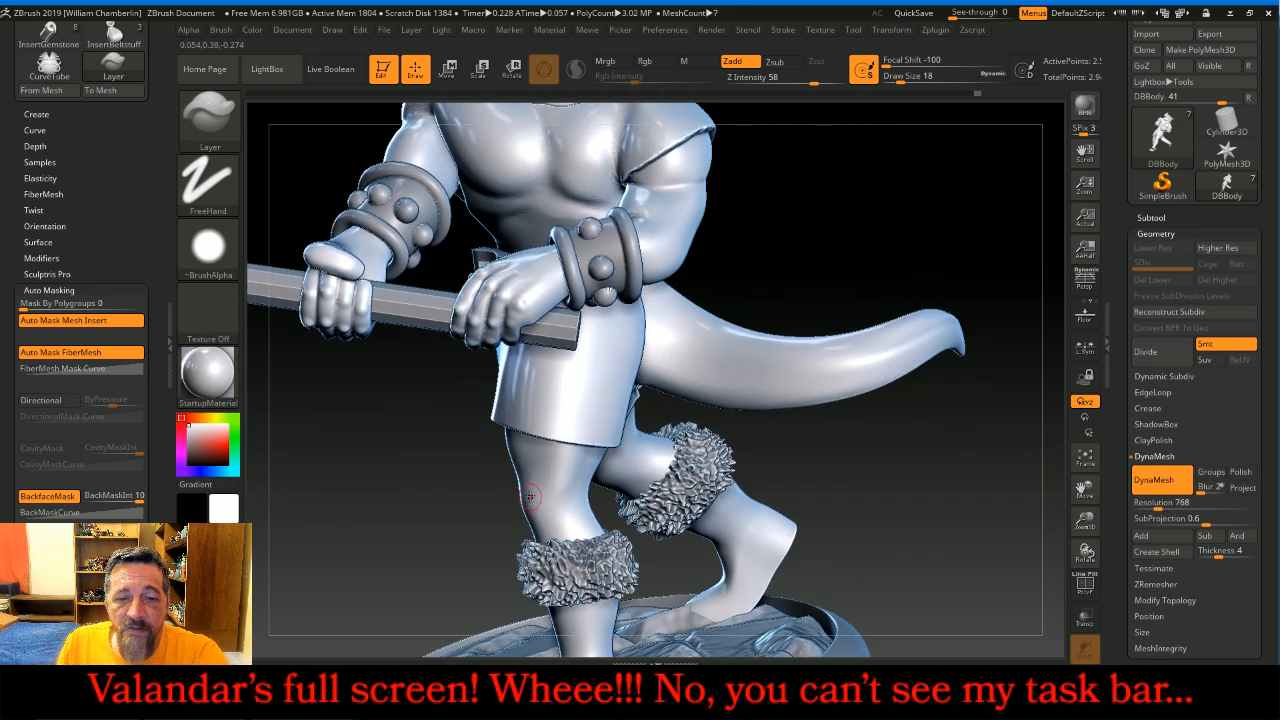
drag(977, 252, 867, 240)
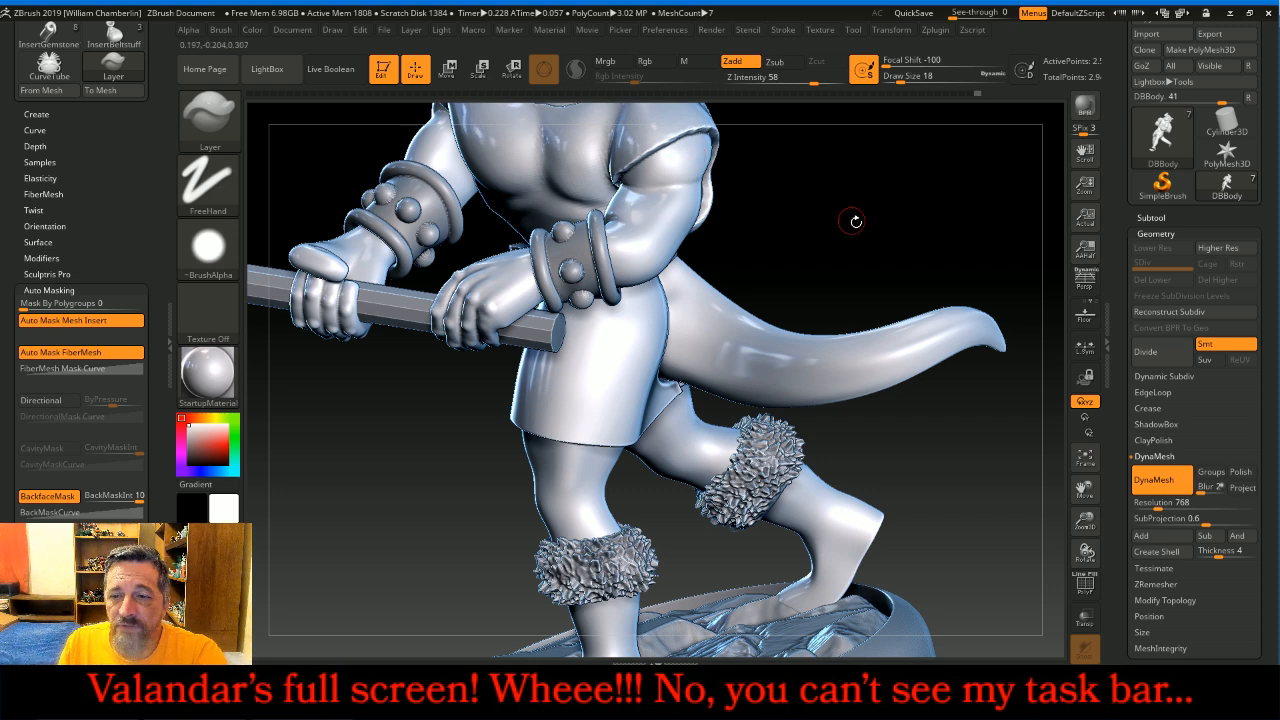
- Draw a cluster of rounded scales on the outer side of the left upper arm, just below the sleeve edge
drag(1083, 523, 1065, 475)
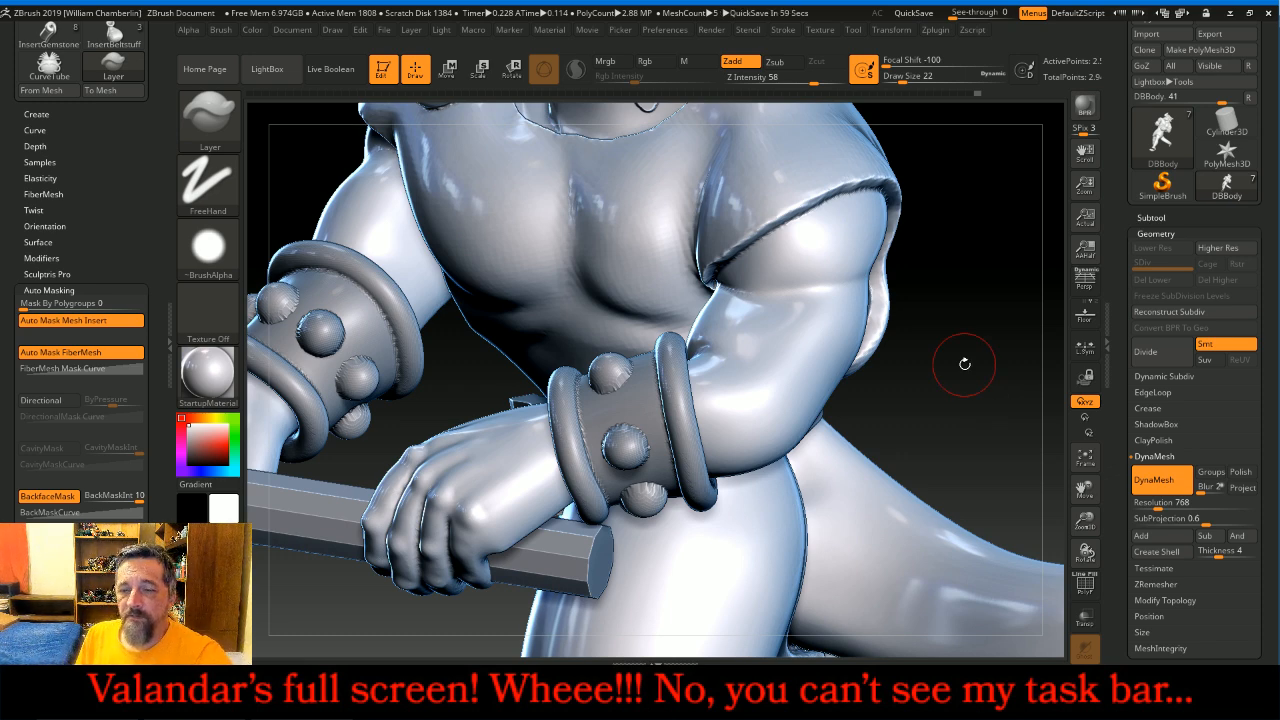
drag(974, 300, 818, 188)
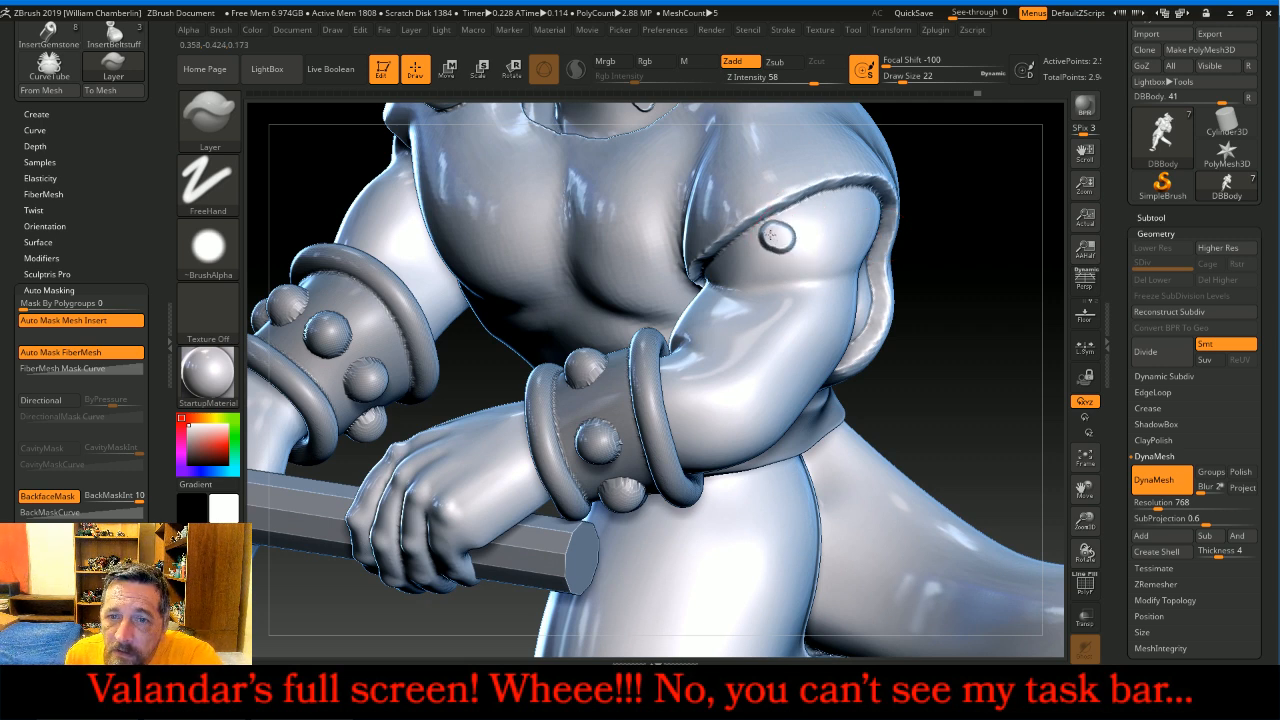
mouse_move(782, 240)
mouse_down()
mouse_move(842, 232)
mouse_move(848, 210)
mouse_move(833, 208)
mouse_move(810, 255)
mouse_up()
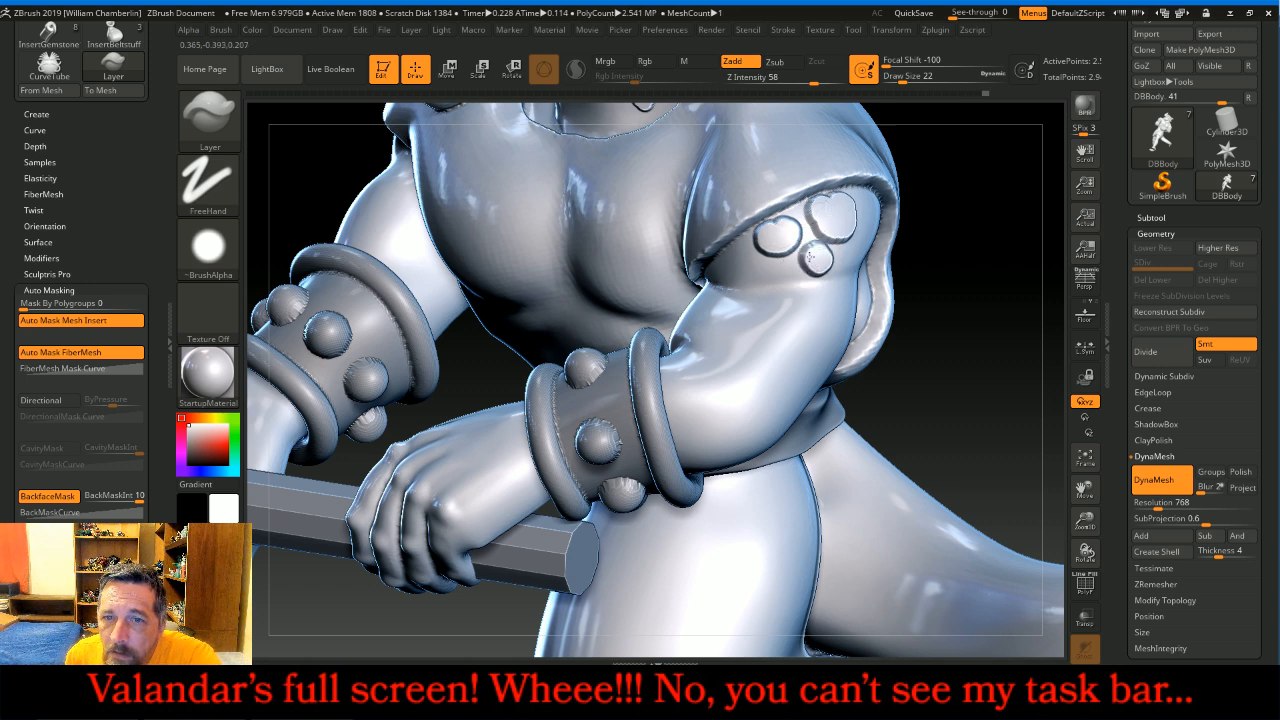
mouse_move(807, 263)
mouse_down()
mouse_move(817, 273)
mouse_move(771, 280)
mouse_up()
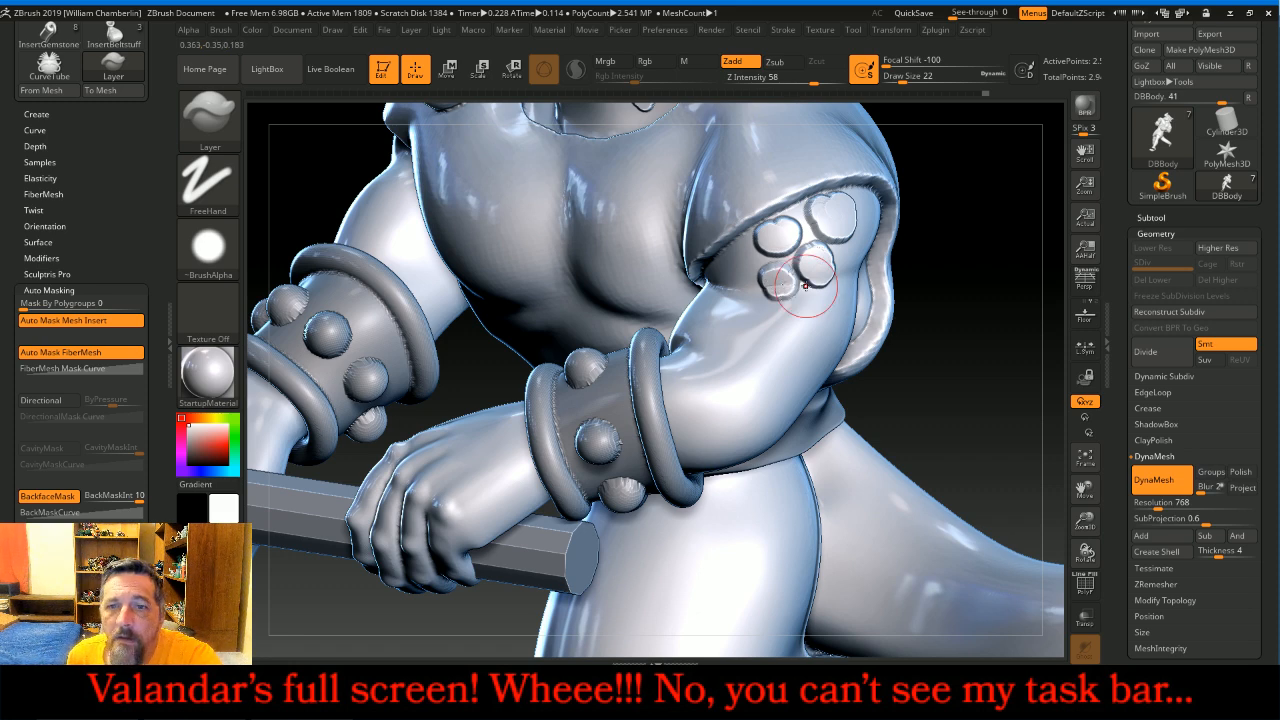
drag(974, 347, 955, 303)
mouse_move(888, 228)
mouse_down()
mouse_move(887, 204)
mouse_move(835, 302)
mouse_move(764, 328)
mouse_up()
- Draw a row of three rounded scales along the right sleeve edge and one more scale below them on the upper arm
drag(1016, 323, 748, 276)
mouse_move(995, 335)
mouse_down()
mouse_move(1008, 326)
mouse_move(820, 260)
mouse_up()
drag(749, 235, 796, 212)
drag(716, 226, 703, 230)
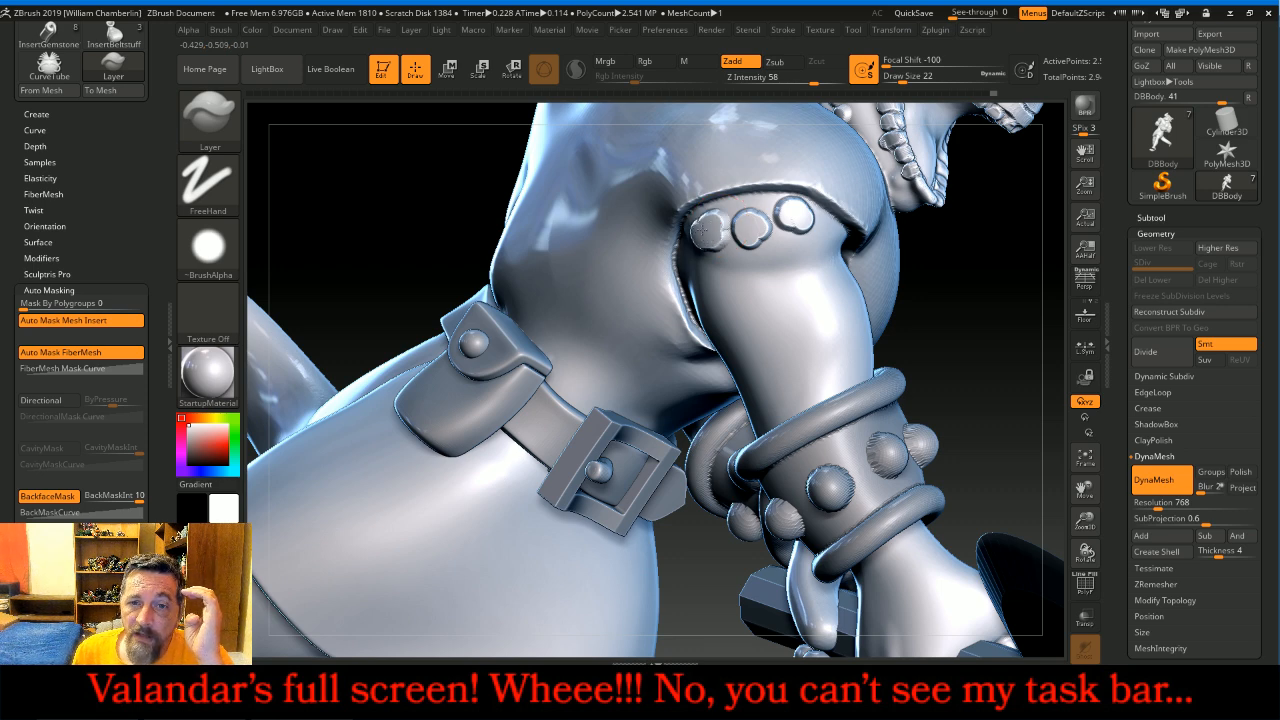
drag(963, 320, 934, 300)
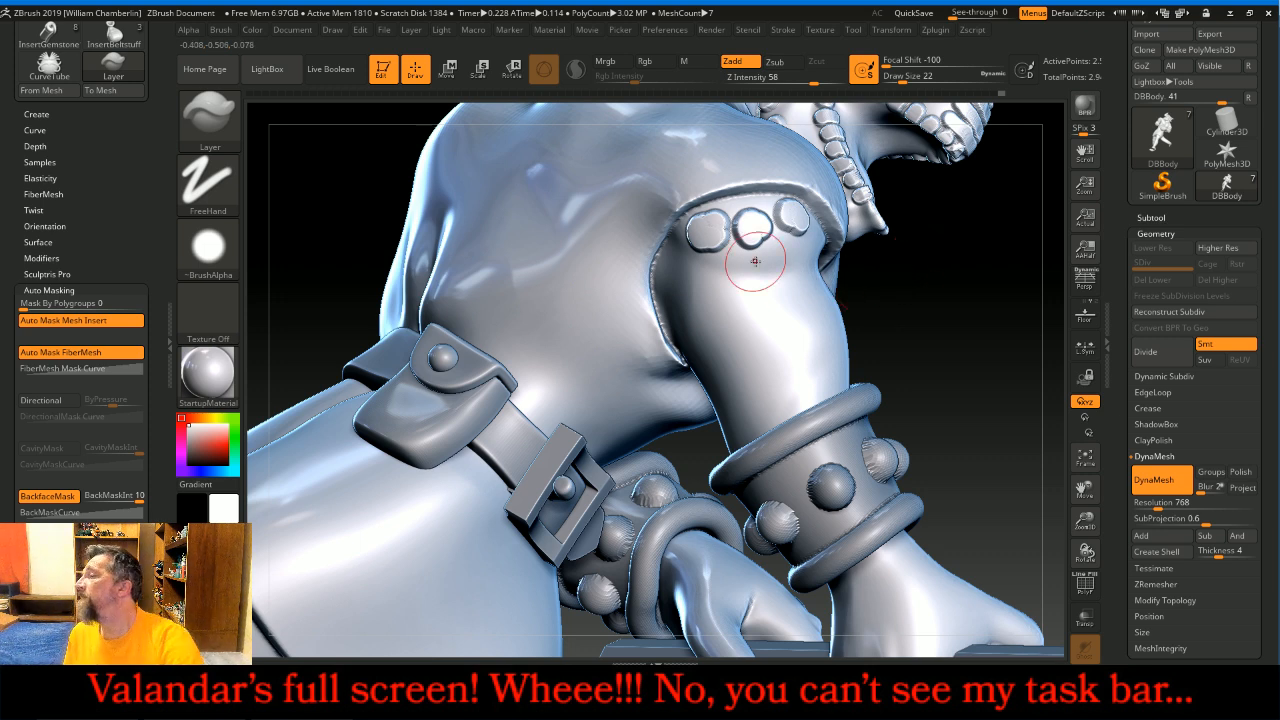
drag(714, 277, 729, 265)
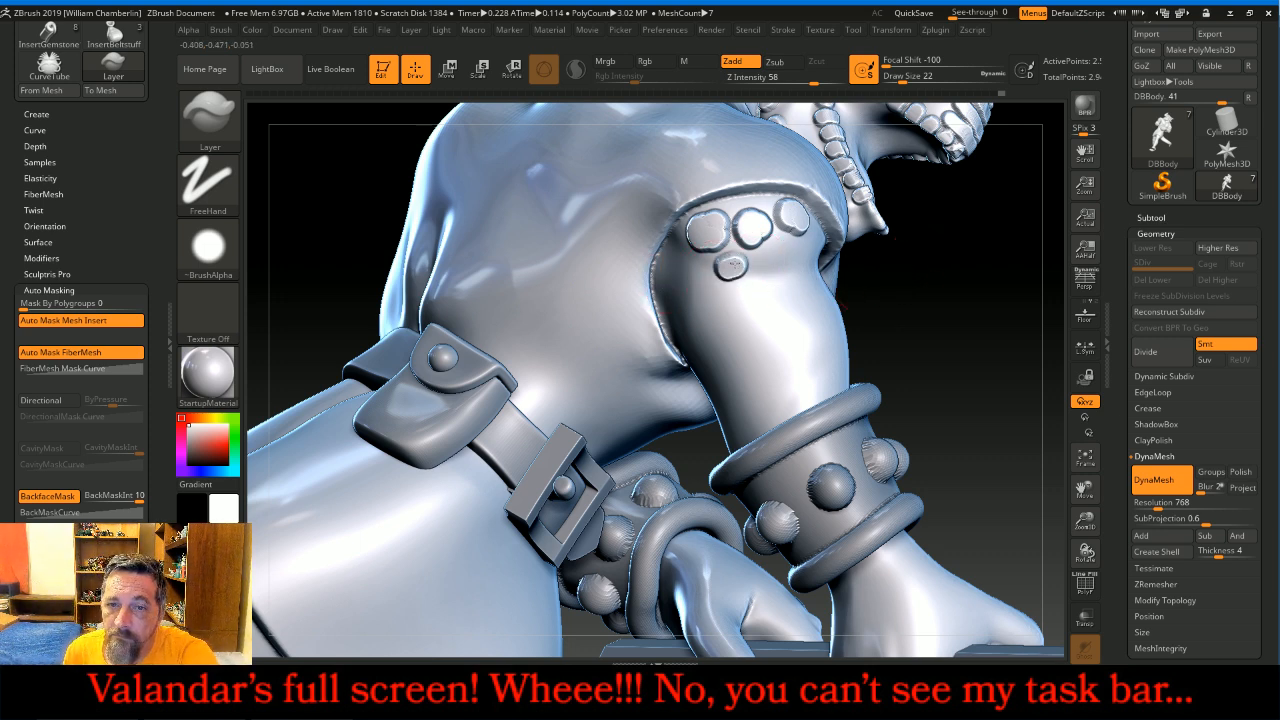
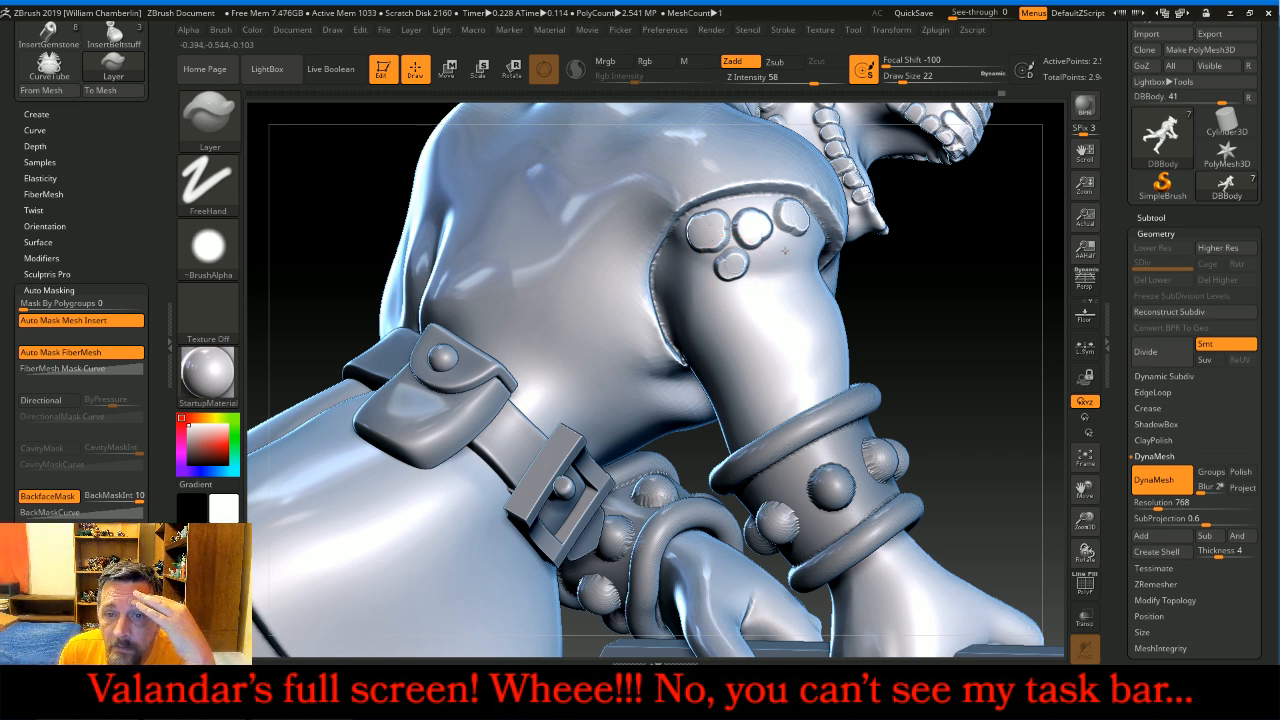
- Add three more rounded scales below the first ones on the right upper arm, tapering the cluster toward the elbow
click(773, 256)
click(757, 290)
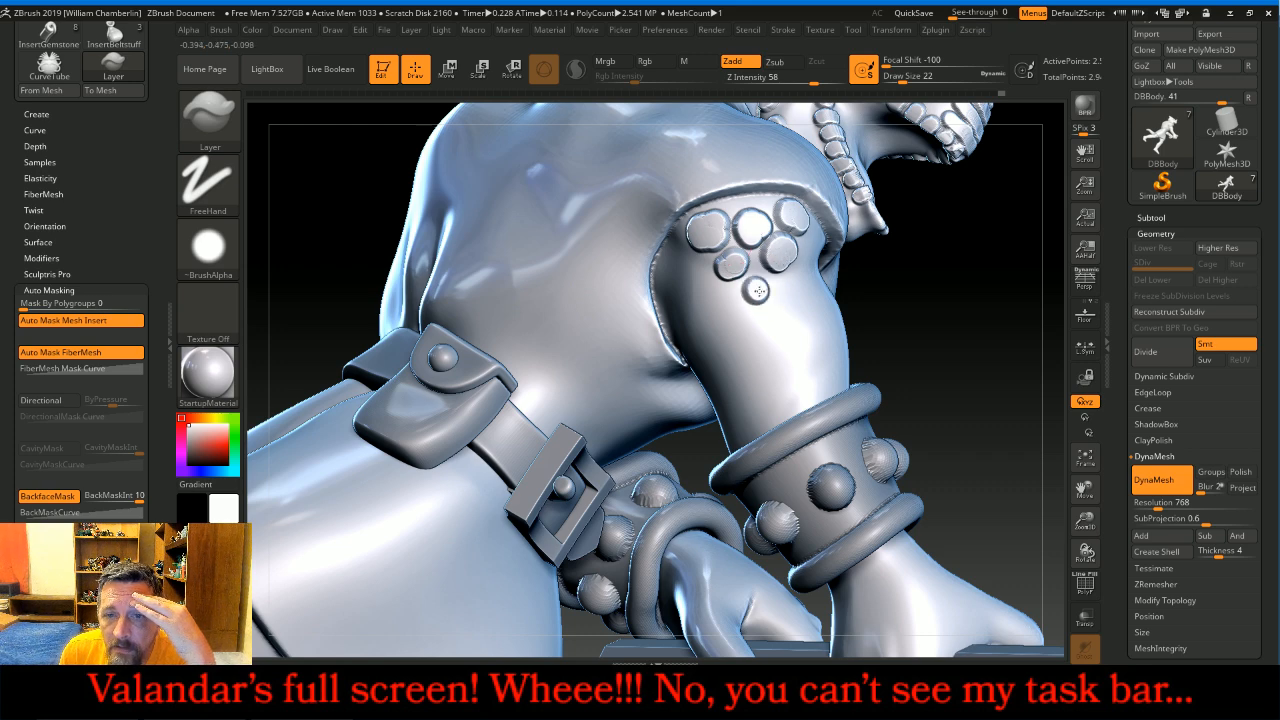
mouse_move(886, 366)
mouse_down()
mouse_move(960, 356)
mouse_move(922, 334)
mouse_up()
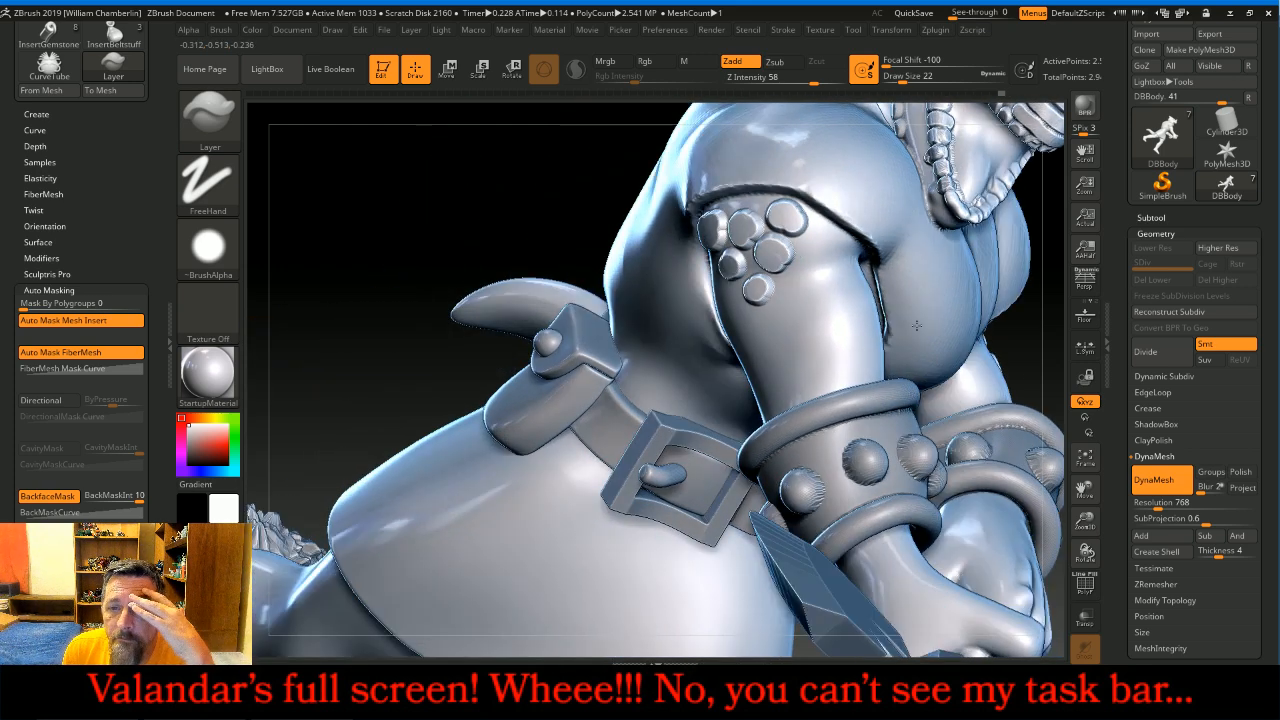
right_drag(922, 334, 934, 333)
click(794, 299)
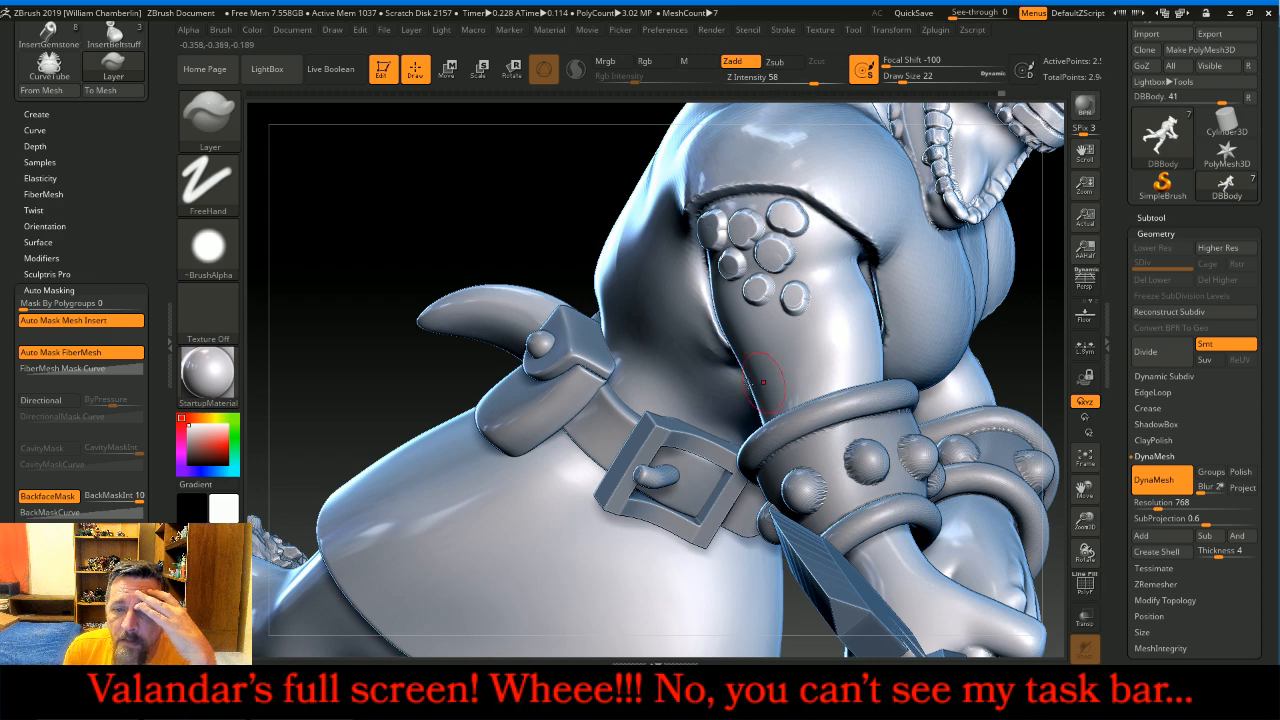
mouse_move(560, 149)
mouse_down()
mouse_move(548, 140)
mouse_move(557, 130)
mouse_up()
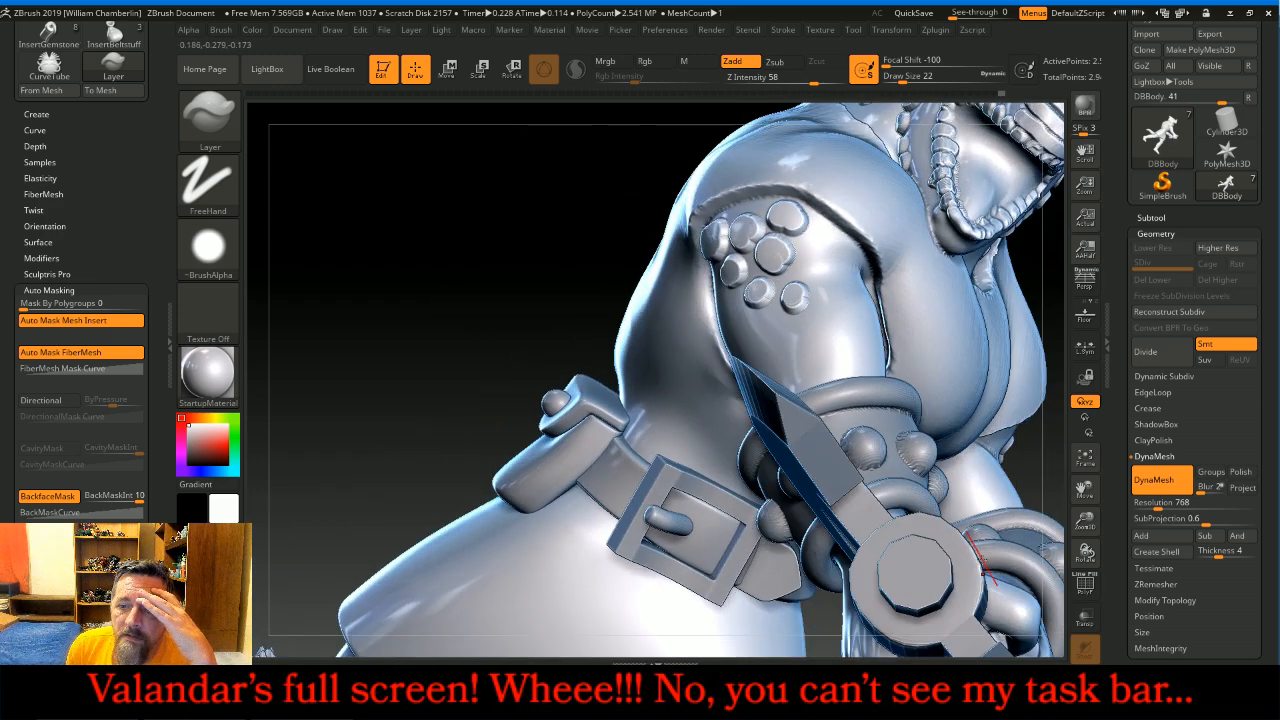
- Draw wide overlapping scale plates up the front of the left knee from the fur cuff, smoothing each plate's edge into the skin
drag(1088, 490, 1116, 104)
drag(911, 374, 869, 383)
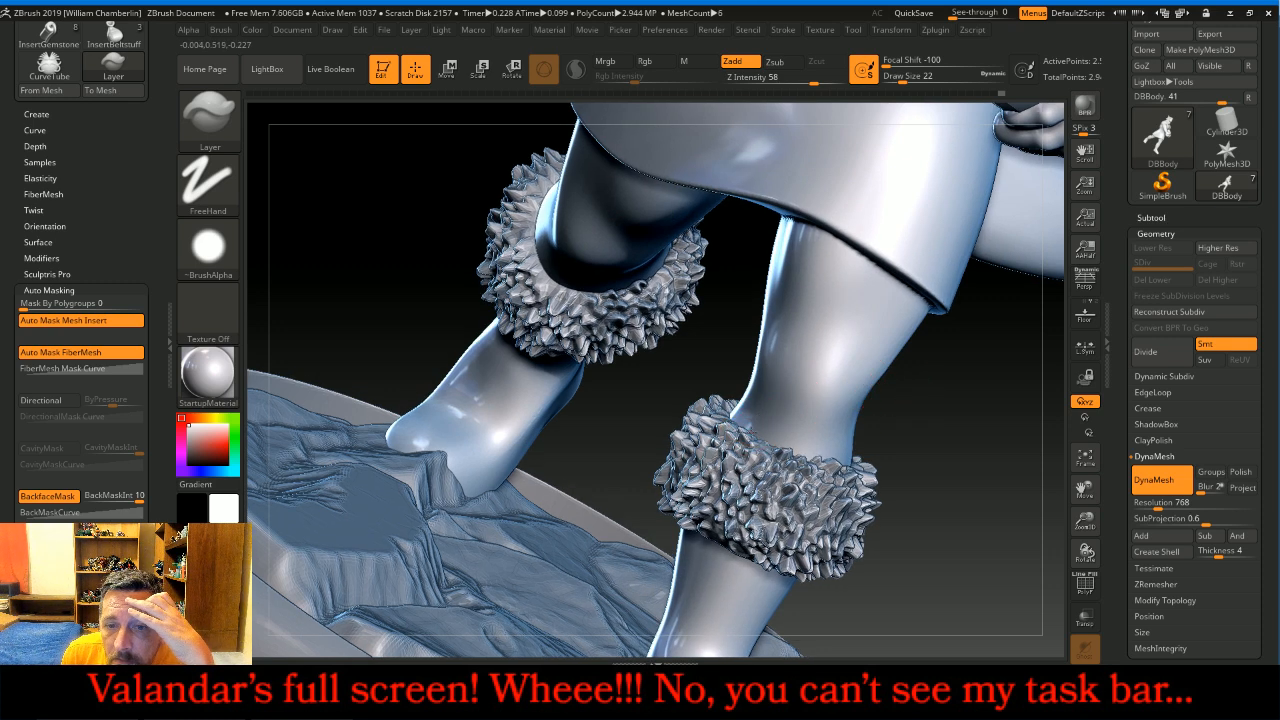
drag(799, 452, 818, 459)
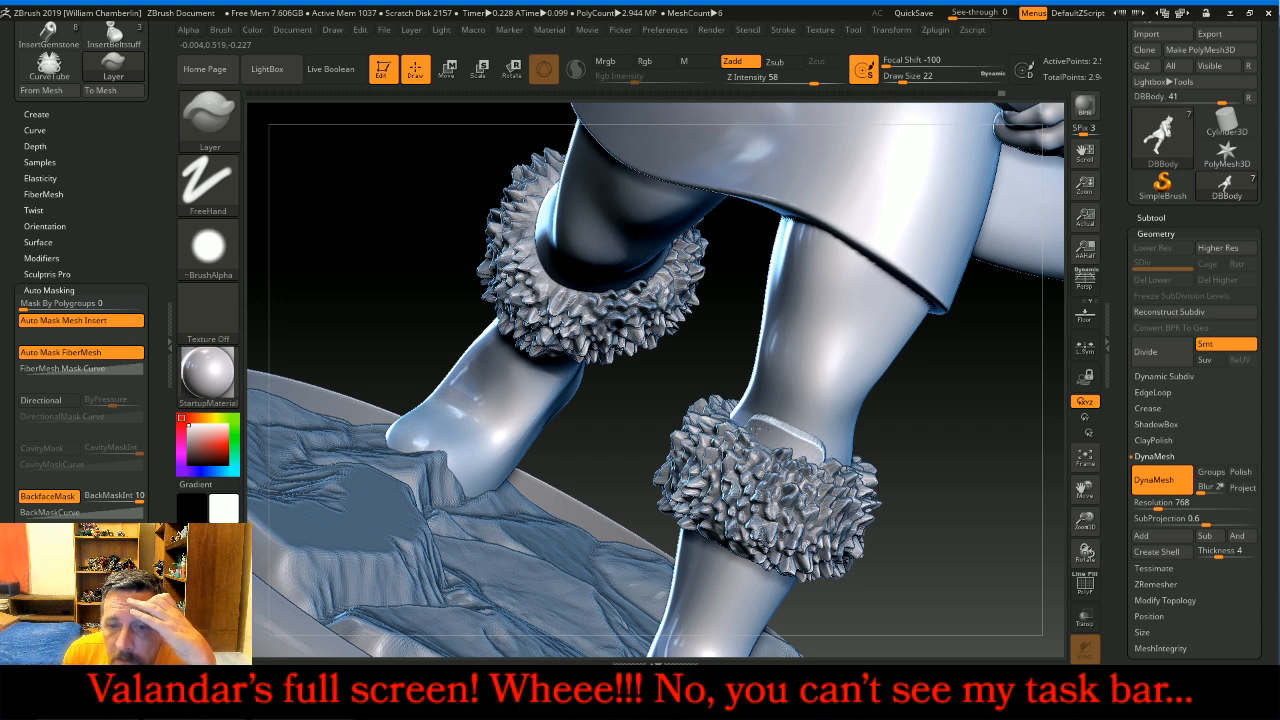
key(shift)
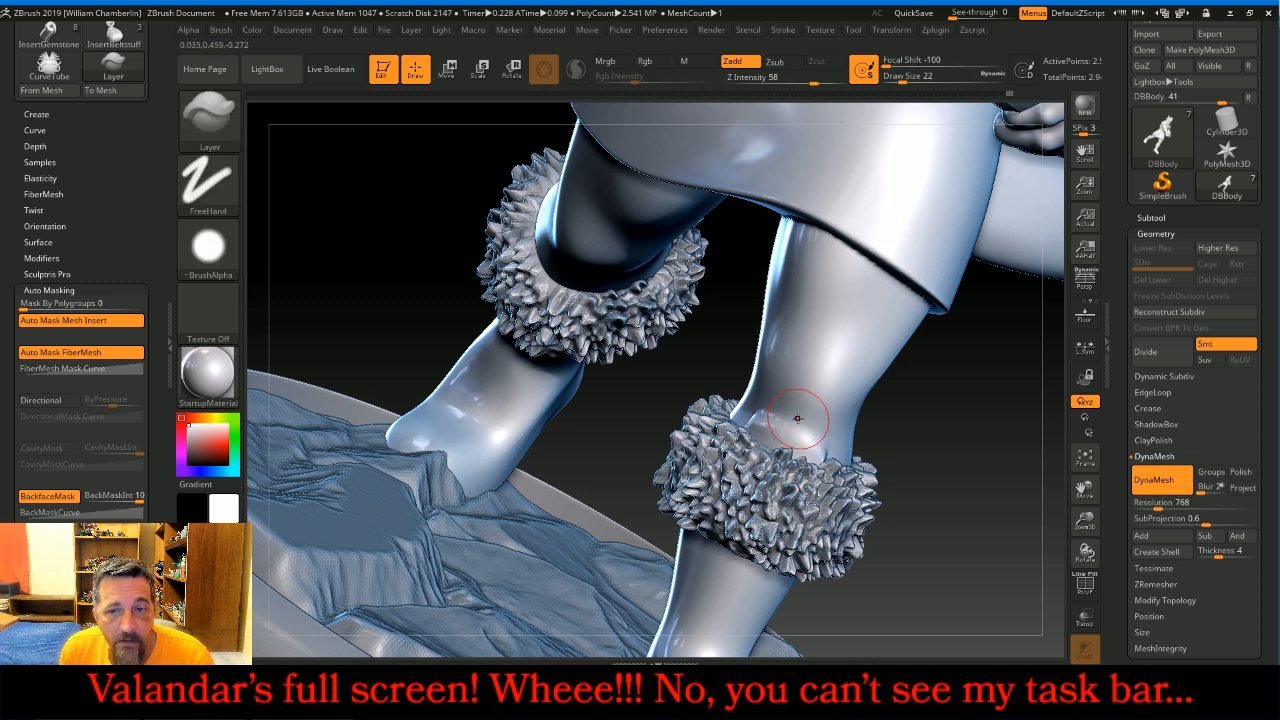
mouse_move(762, 411)
mouse_down()
mouse_move(819, 431)
mouse_move(838, 418)
mouse_move(800, 392)
mouse_up()
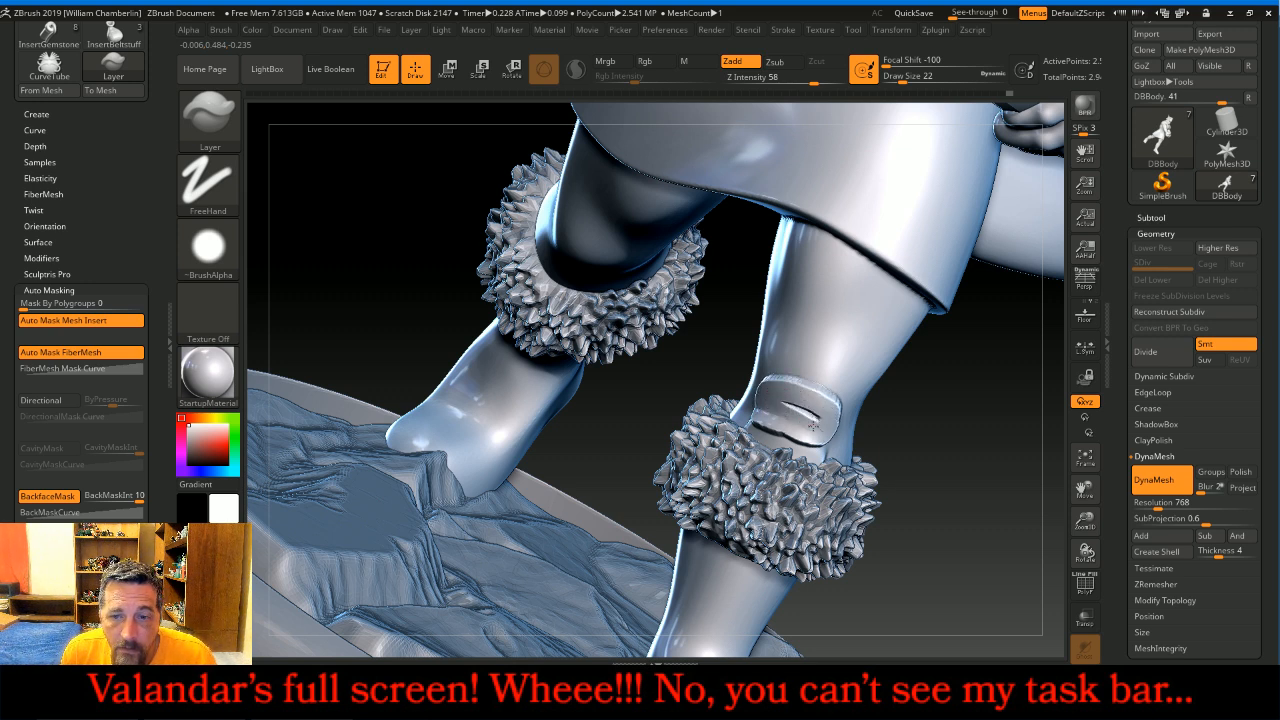
key(shift)
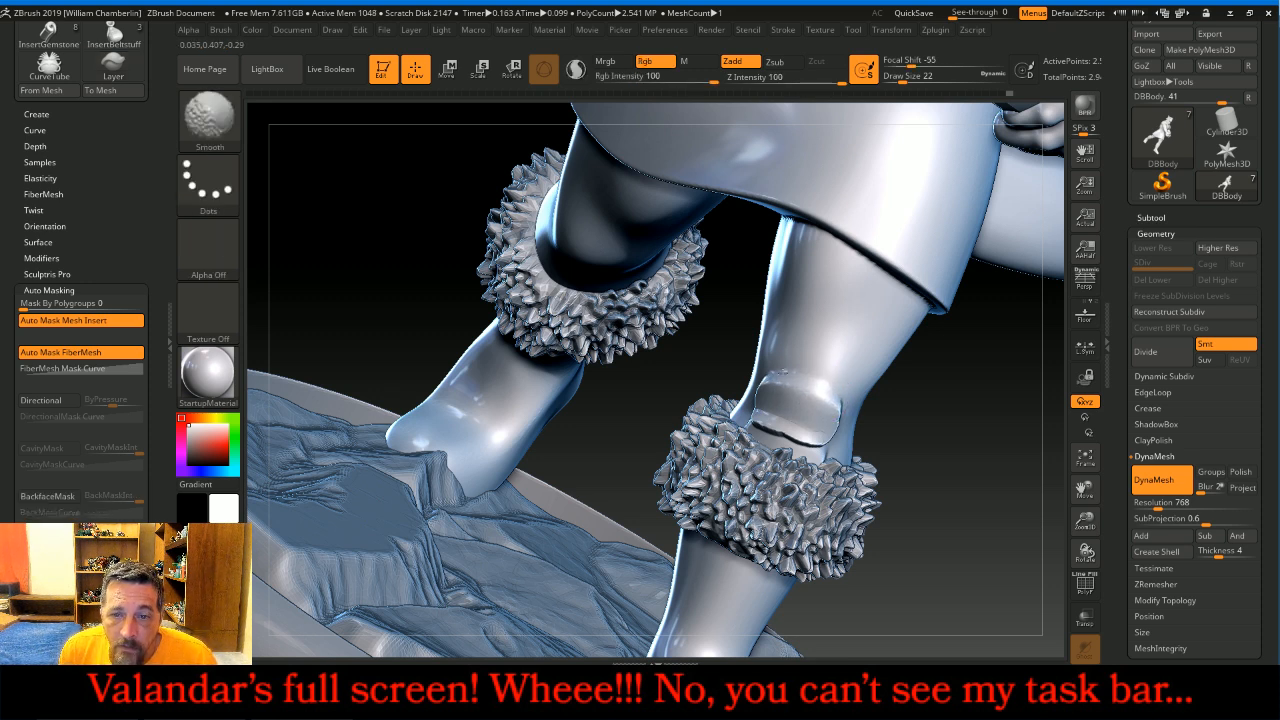
key(ctrl+z)
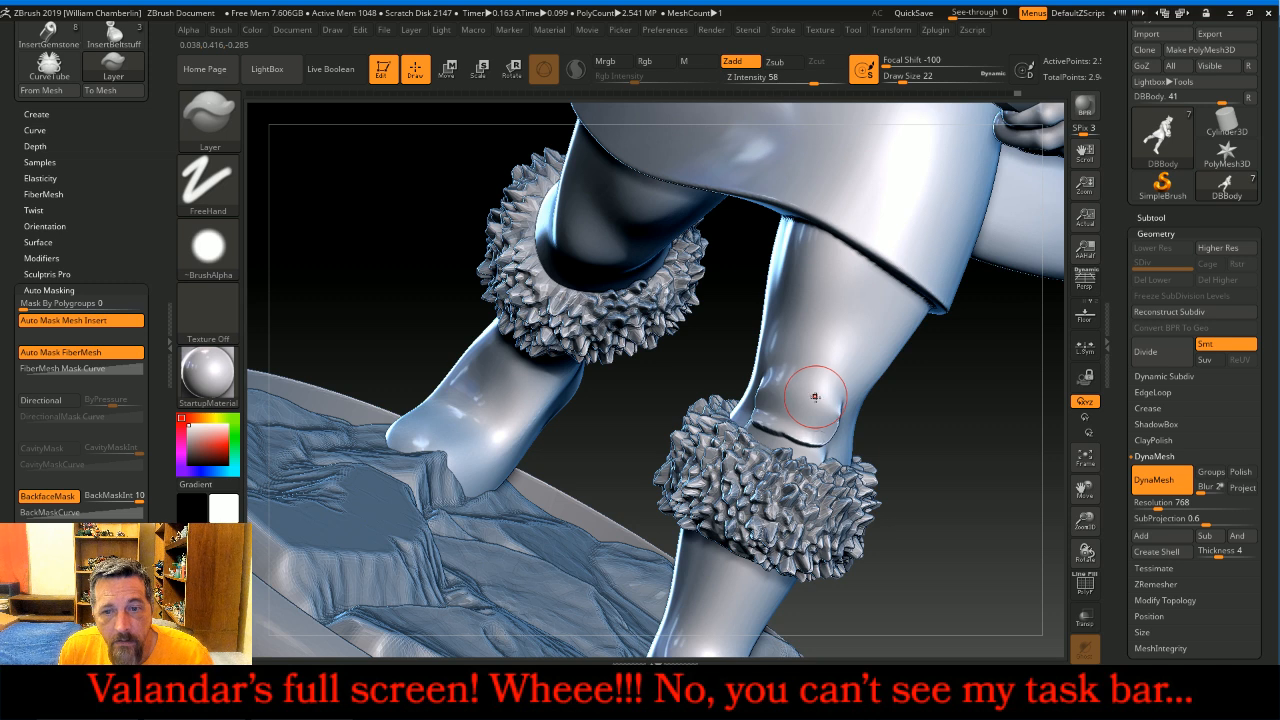
drag(825, 410, 788, 382)
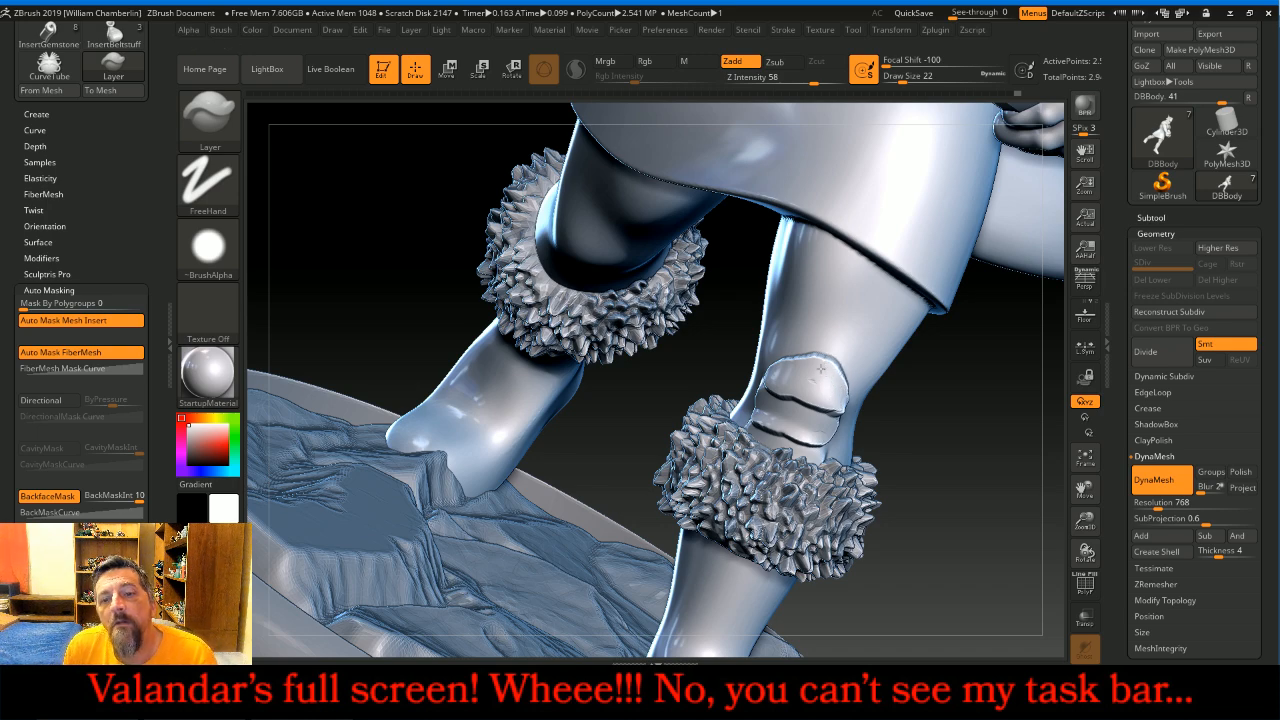
drag(951, 429, 993, 437)
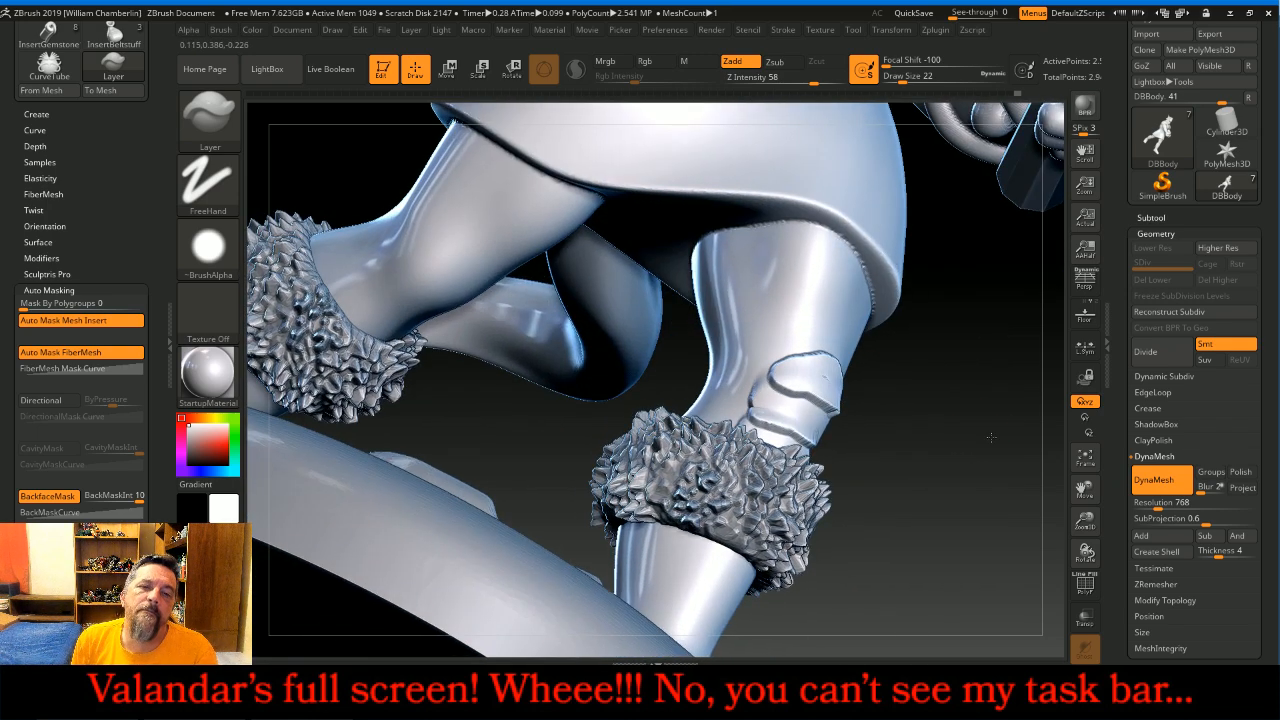
- Draw matching overlapping scale plates on the front of the right knee above the fur cuff, smoothing the lower plate's upper edge
drag(341, 297, 345, 298)
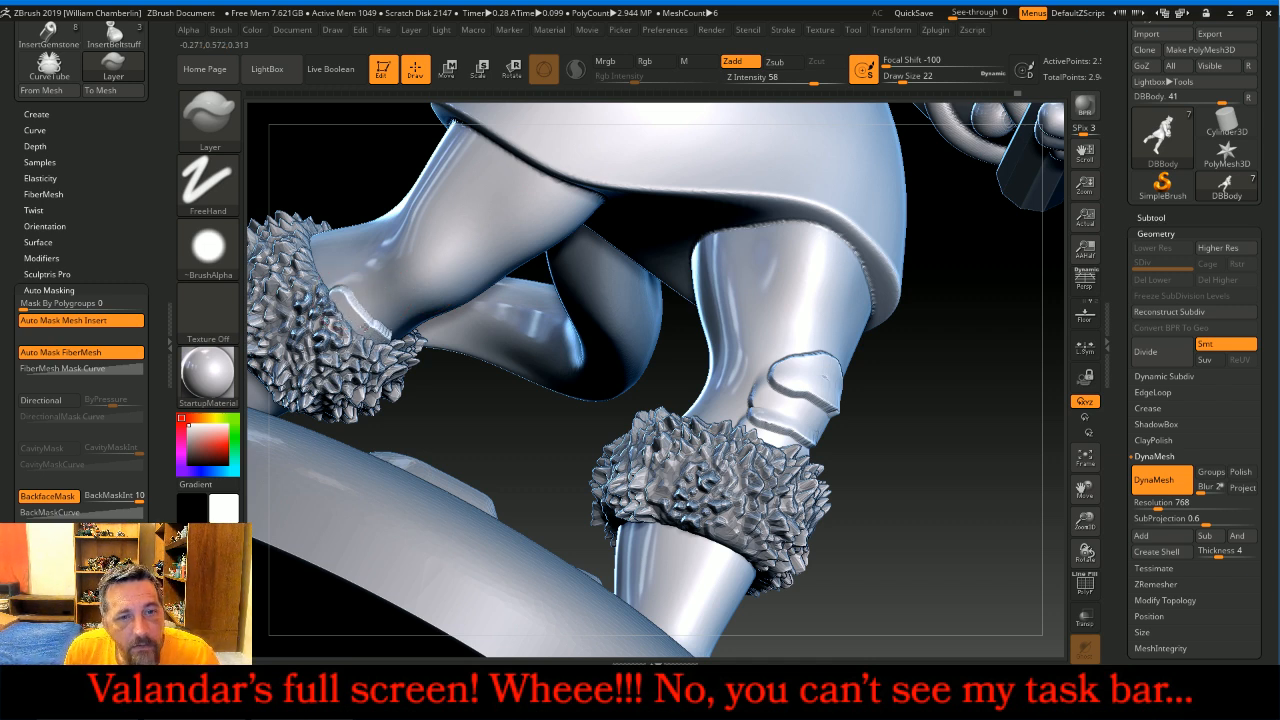
drag(429, 414, 446, 404)
mouse_move(368, 303)
shift+mouse_down()
mouse_move(402, 322)
mouse_move(402, 340)
mouse_move(389, 331)
shift+mouse_up()
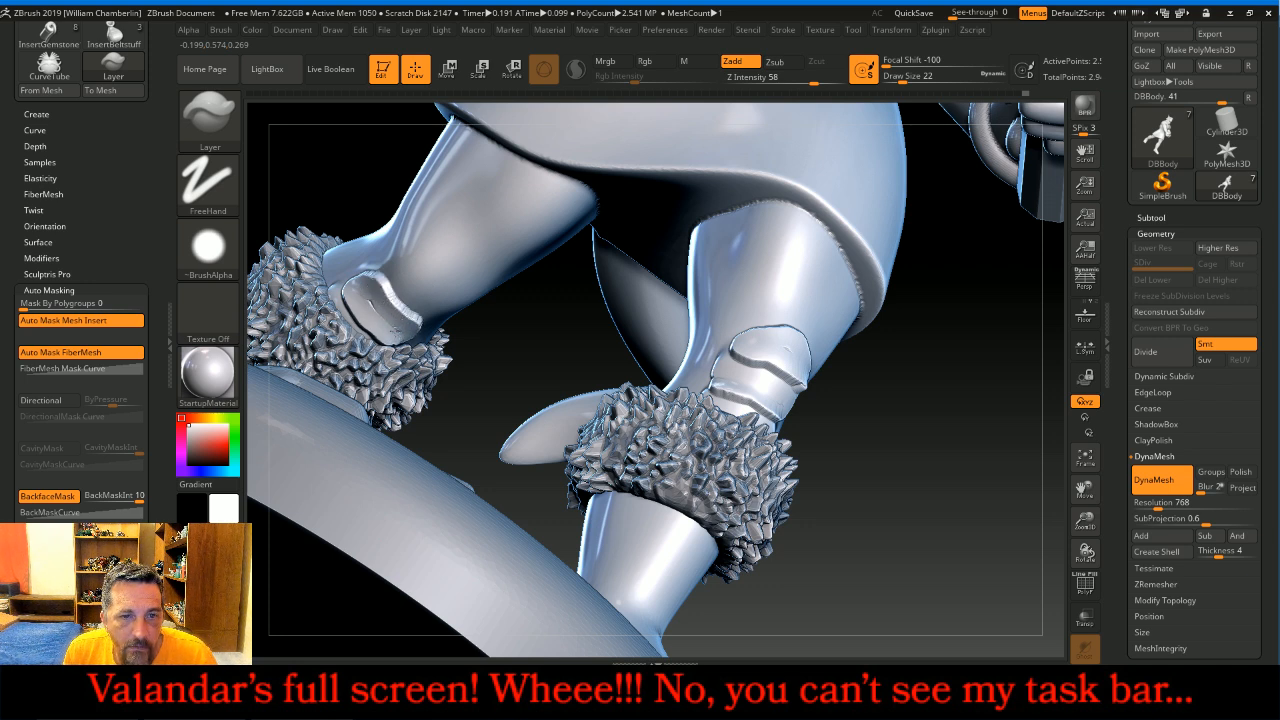
key(shift)
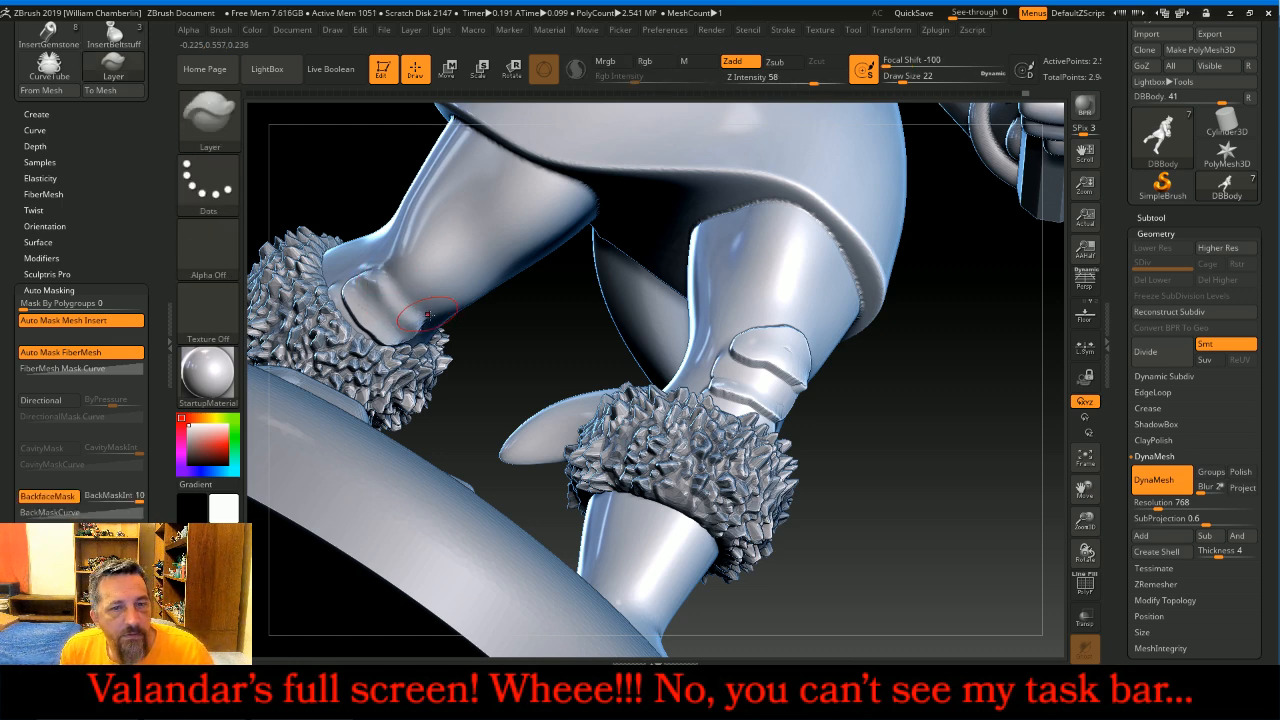
drag(491, 363, 523, 345)
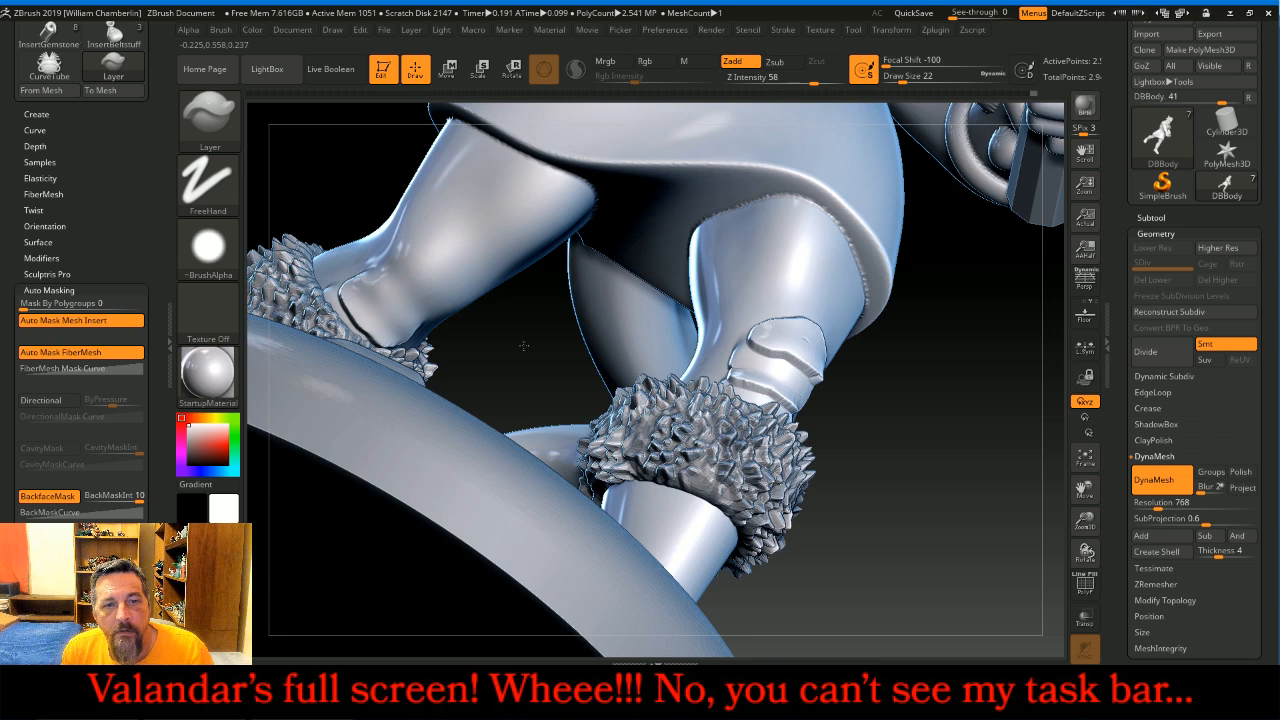
mouse_move(391, 276)
mouse_down()
mouse_move(402, 312)
mouse_move(425, 313)
mouse_move(432, 278)
mouse_move(397, 272)
mouse_up()
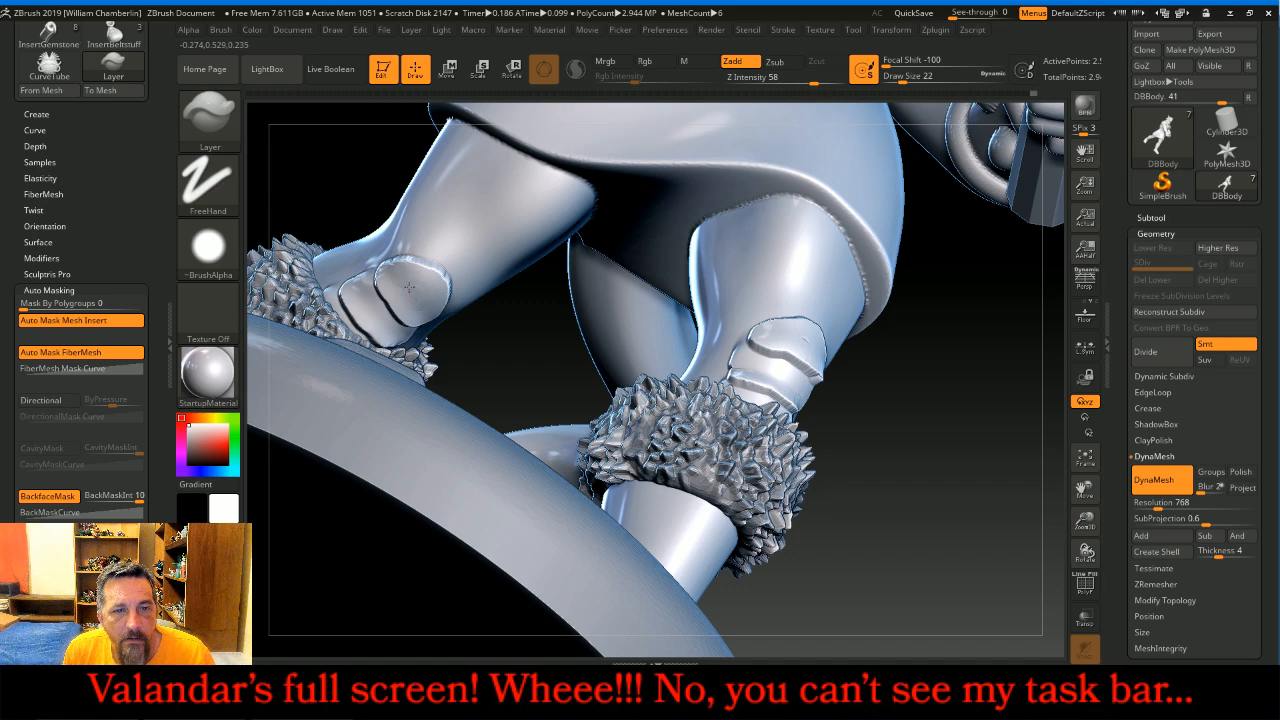
drag(891, 491, 920, 526)
- Draw a cluster of eight rounded scales on the outer right thigh below the tunic hem
drag(1085, 488, 1218, 640)
drag(581, 302, 604, 309)
drag(621, 467, 623, 425)
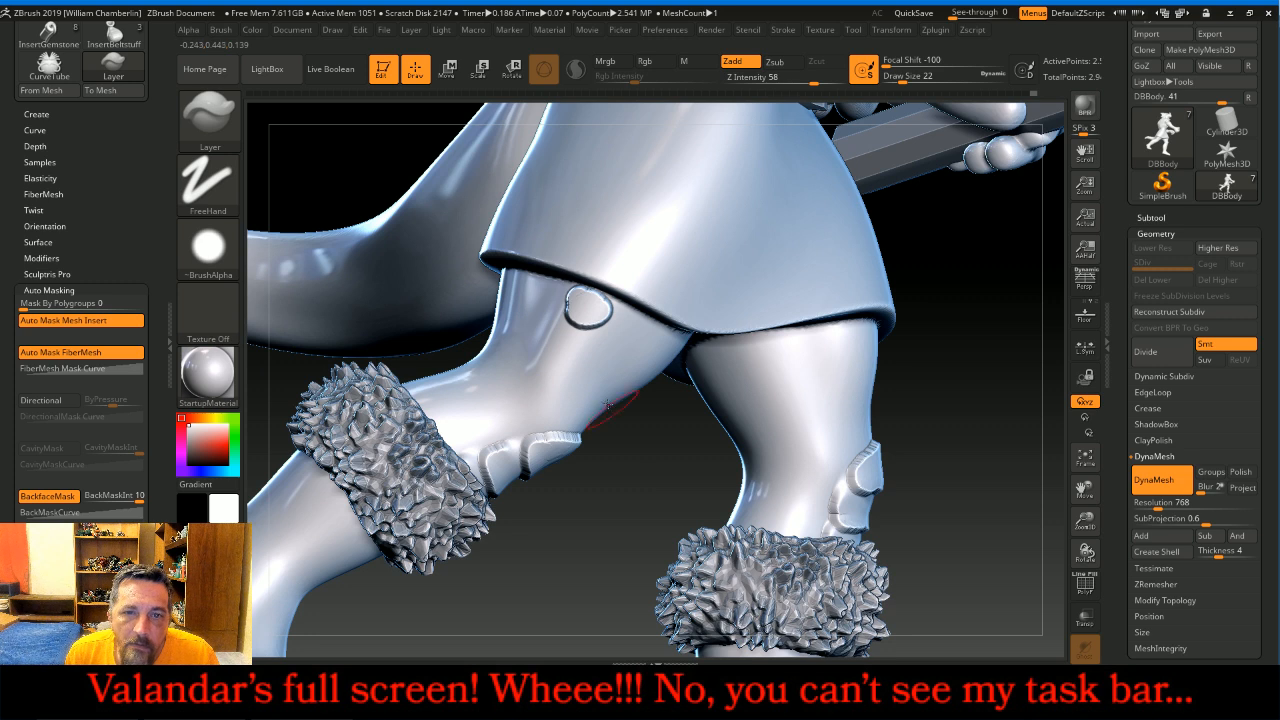
drag(542, 294, 541, 291)
mouse_move(548, 337)
mouse_down()
mouse_move(597, 347)
mouse_move(633, 325)
mouse_up()
drag(565, 378, 563, 375)
drag(521, 330, 519, 327)
drag(510, 374, 513, 378)
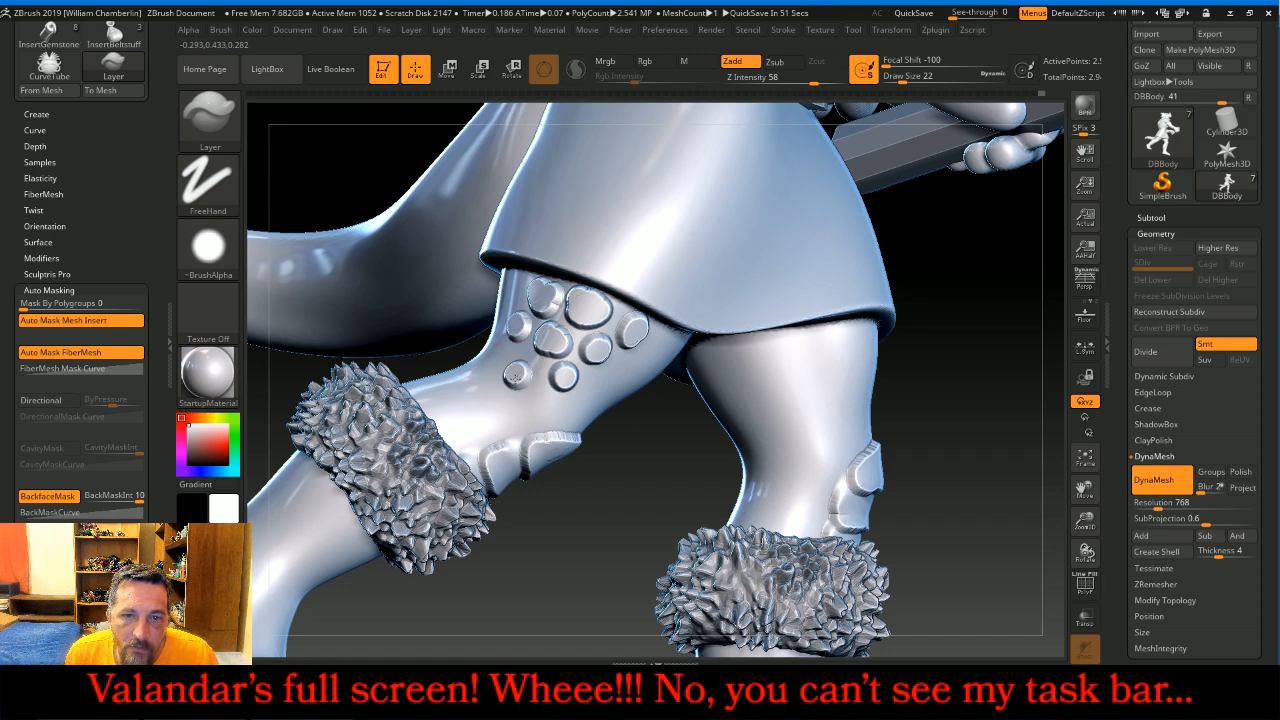
- Draw a cluster of six rounded scales on the outer left thigh below the tunic hem, tapering toward the knee
drag(674, 457, 565, 429)
drag(501, 335, 538, 354)
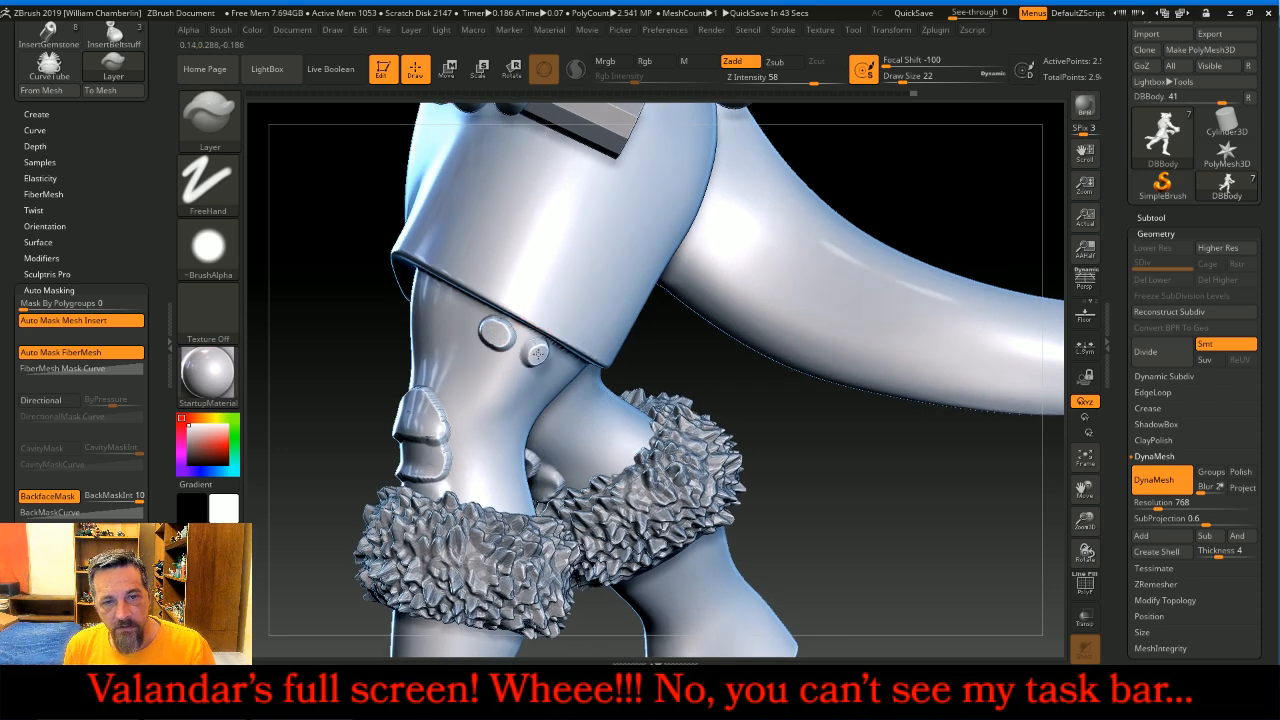
click(497, 364)
click(507, 375)
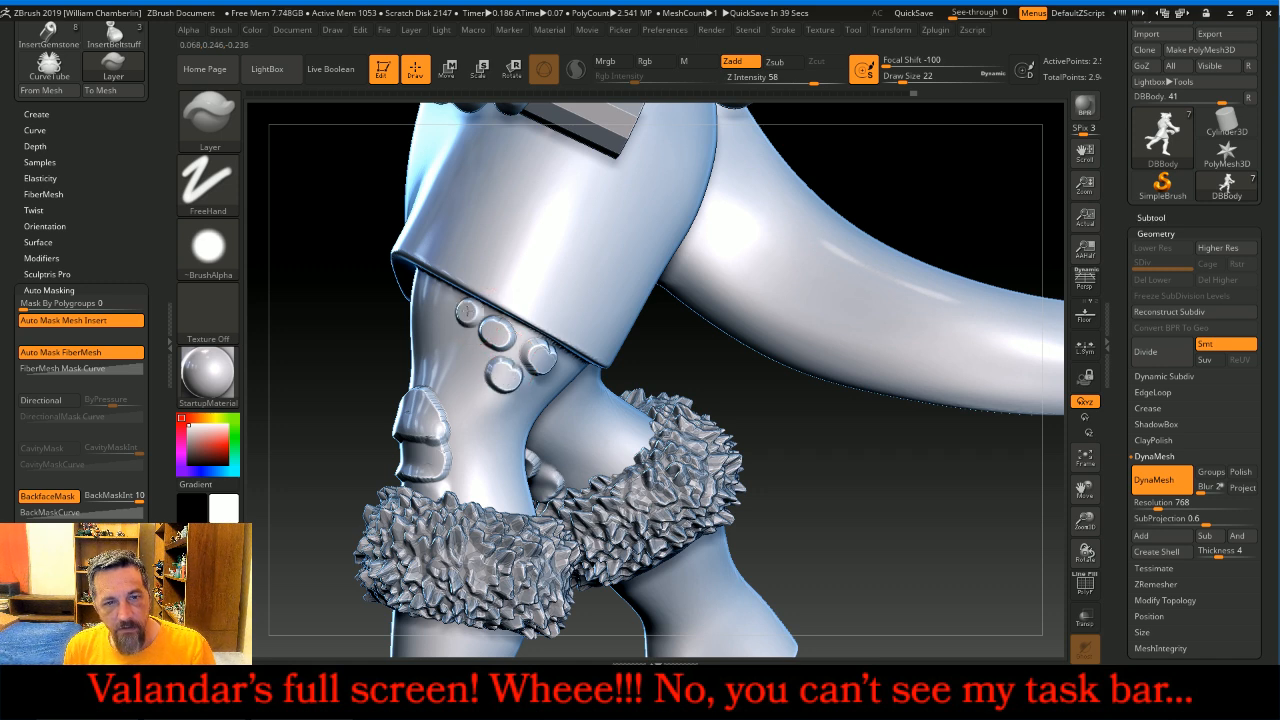
click(465, 365)
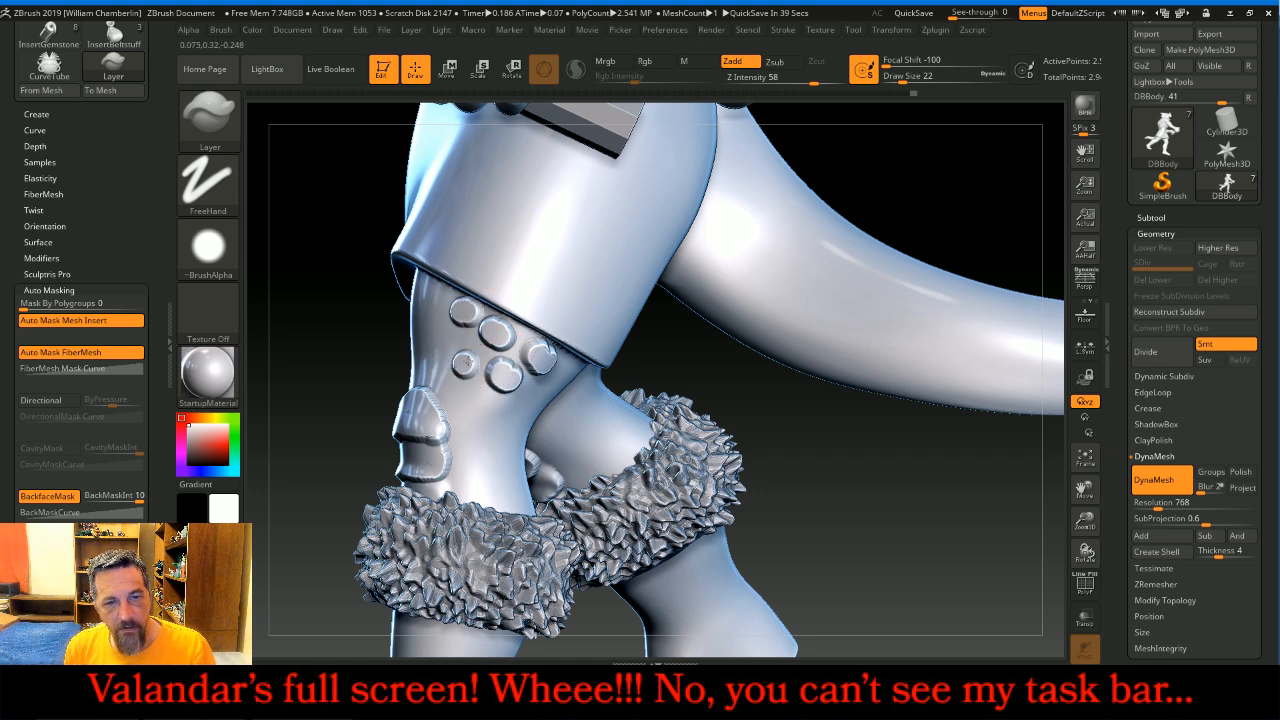
click(489, 420)
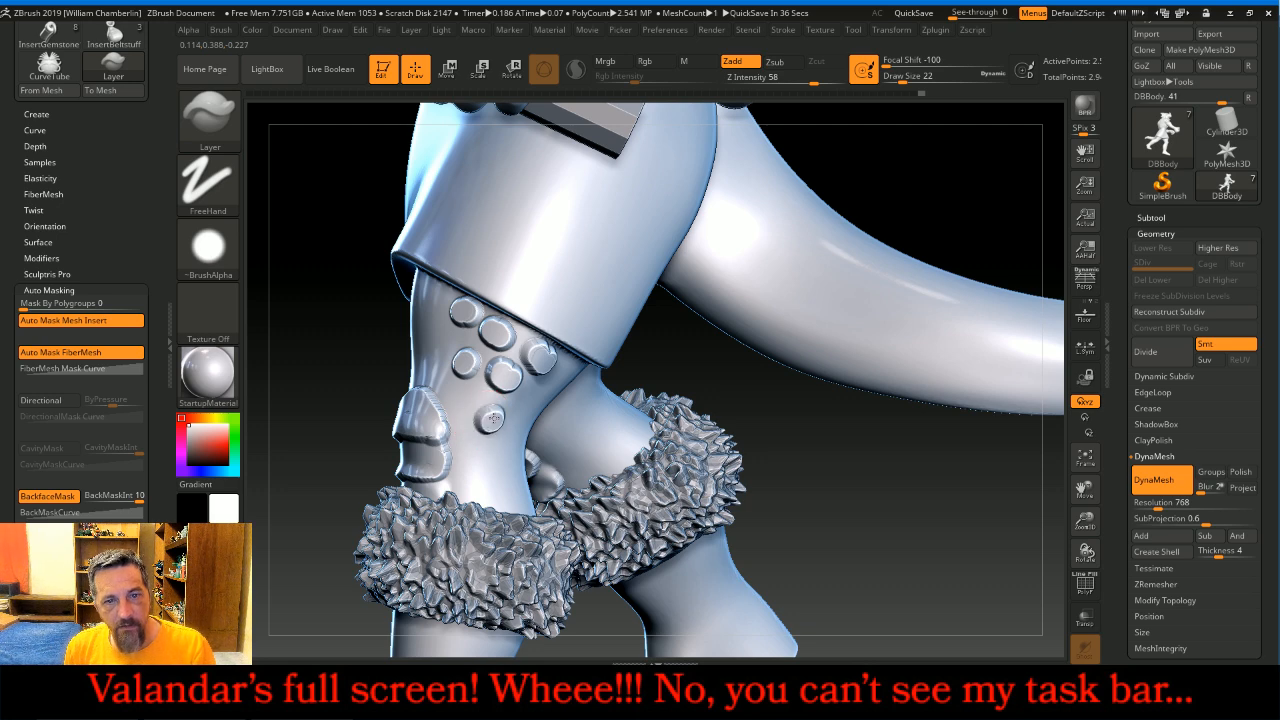
- Switch to the Orb_Cracks2 brush, expand its Lazy Mouse settings, and set the Z Intensity to 10
click(1074, 458)
mouse_move(968, 412)
mouse_down()
mouse_move(1039, 441)
mouse_move(962, 408)
mouse_up()
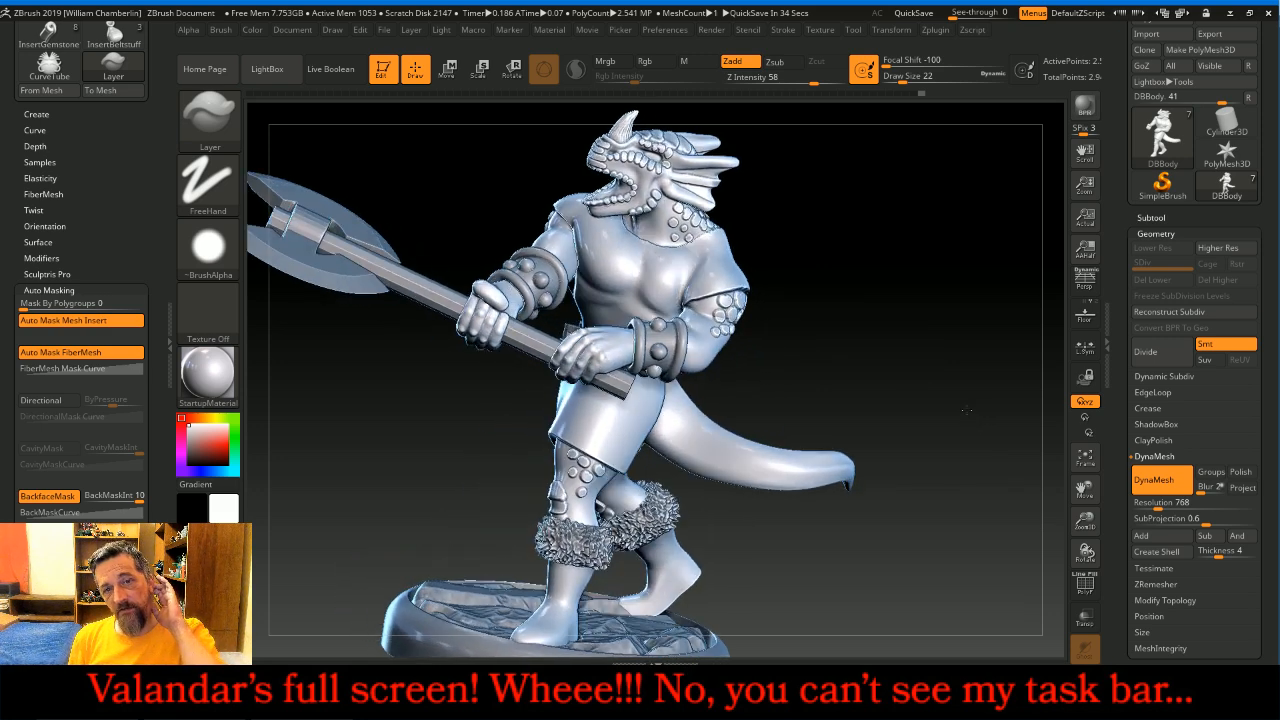
click(201, 111)
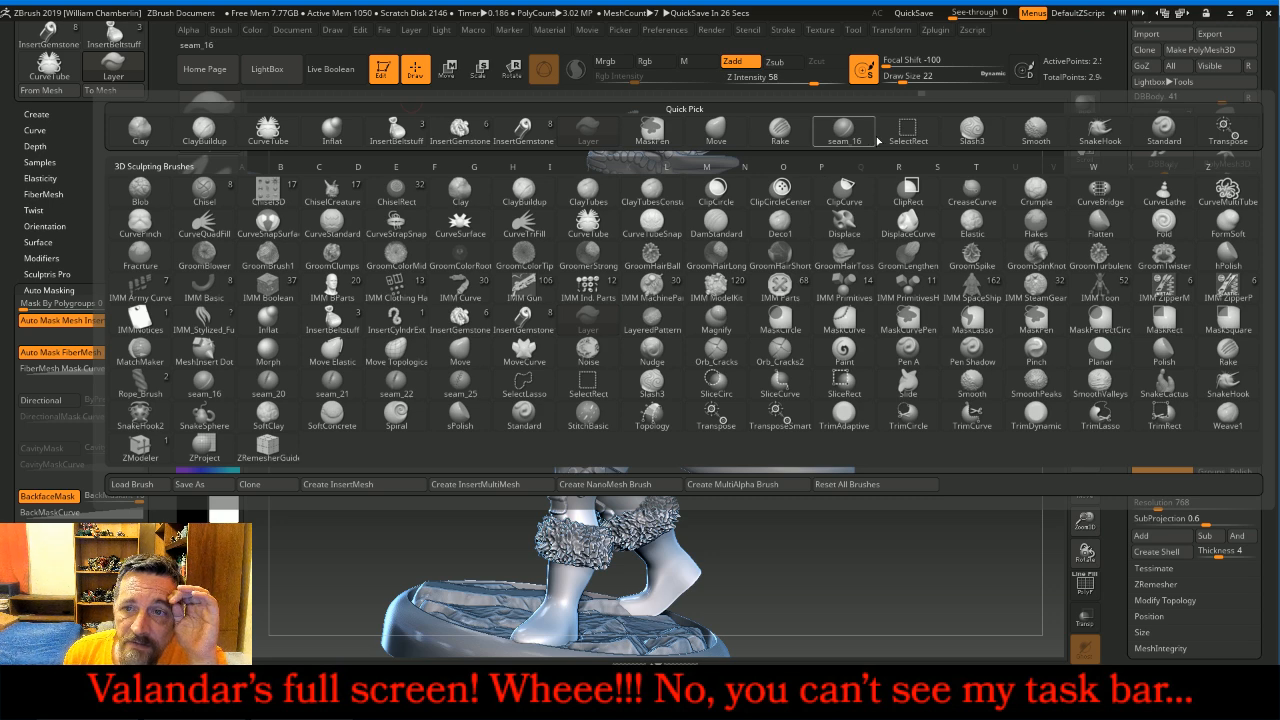
click(786, 363)
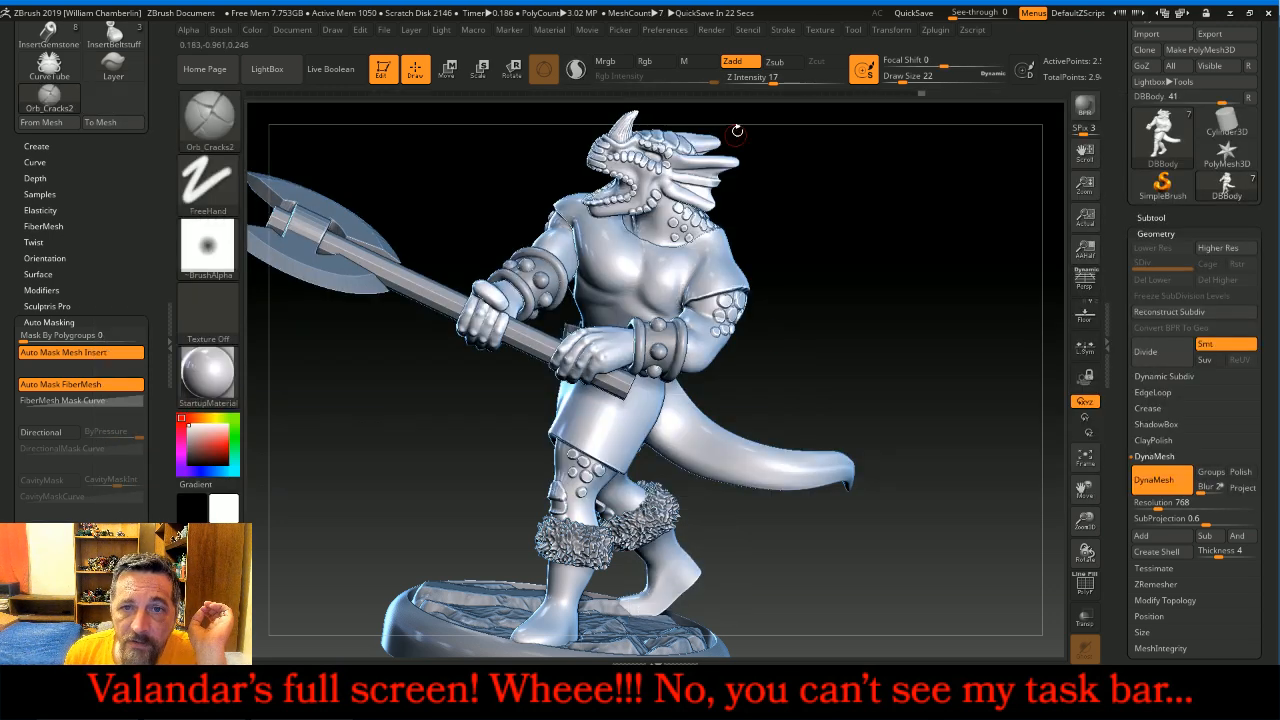
scroll(1218, 232, up, 5)
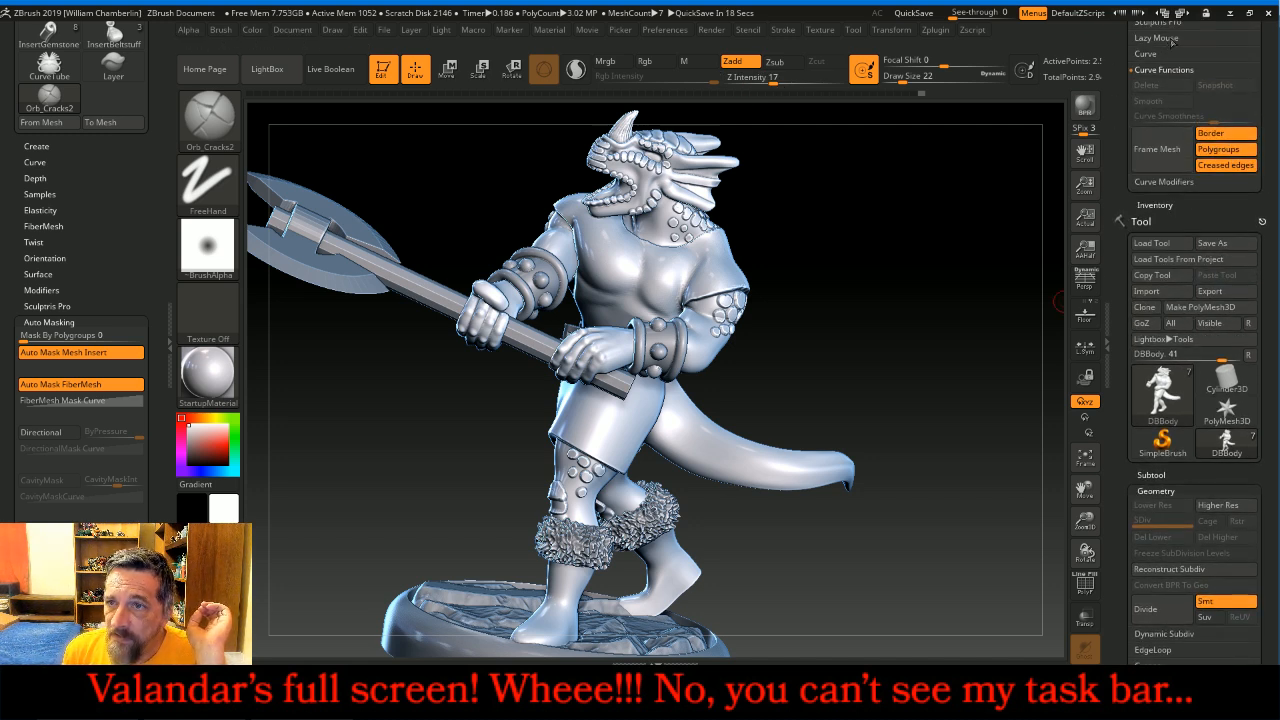
click(1165, 39)
drag(770, 84, 763, 84)
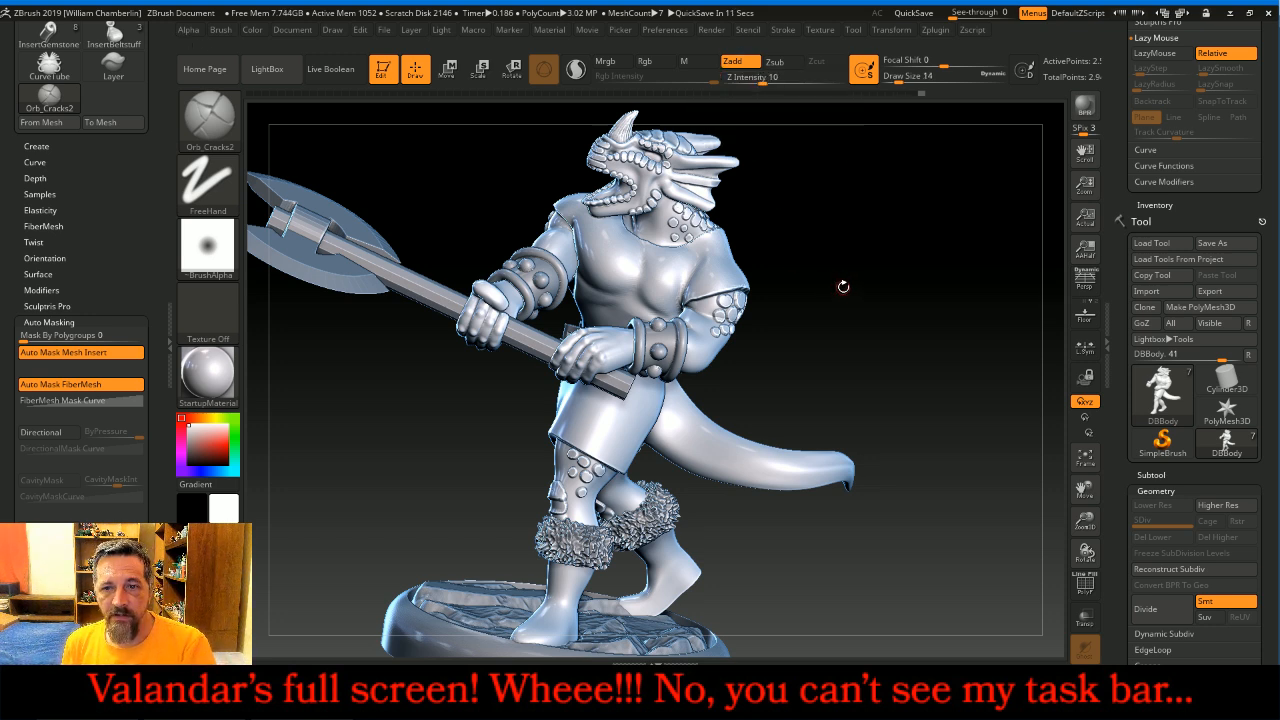
- Carve skin creases with an 18 draw size between the sleeve hem, scales and inner elbow of the left arm
drag(1085, 520, 1030, 596)
drag(977, 398, 943, 407)
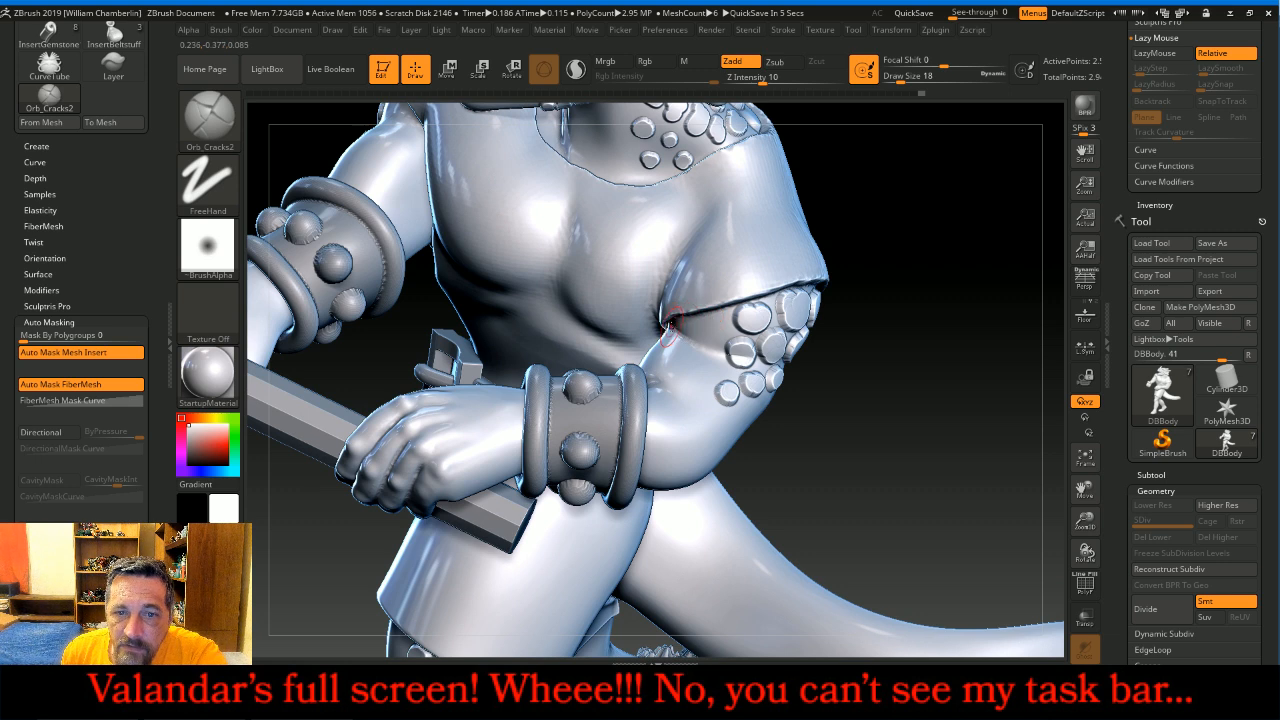
drag(731, 315, 724, 354)
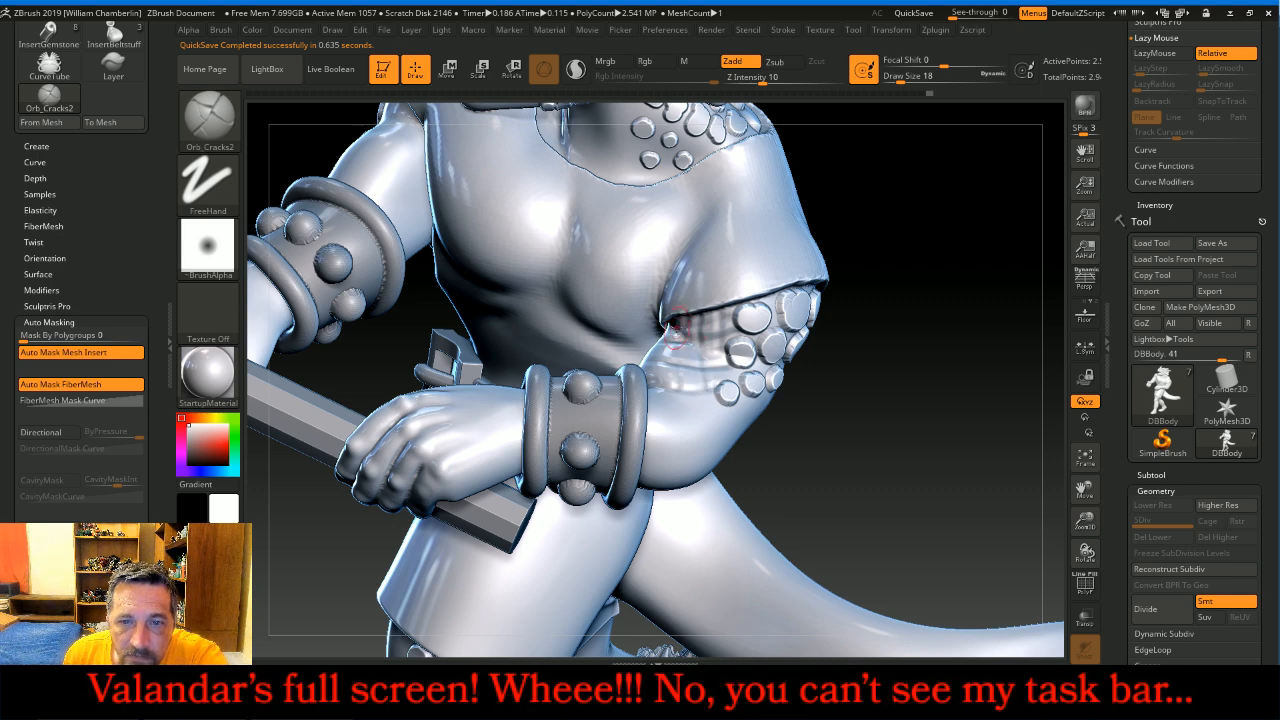
mouse_move(834, 469)
mouse_down()
mouse_move(866, 432)
mouse_move(840, 415)
mouse_up()
mouse_move(782, 385)
mouse_down()
mouse_move(680, 395)
mouse_move(620, 383)
mouse_up()
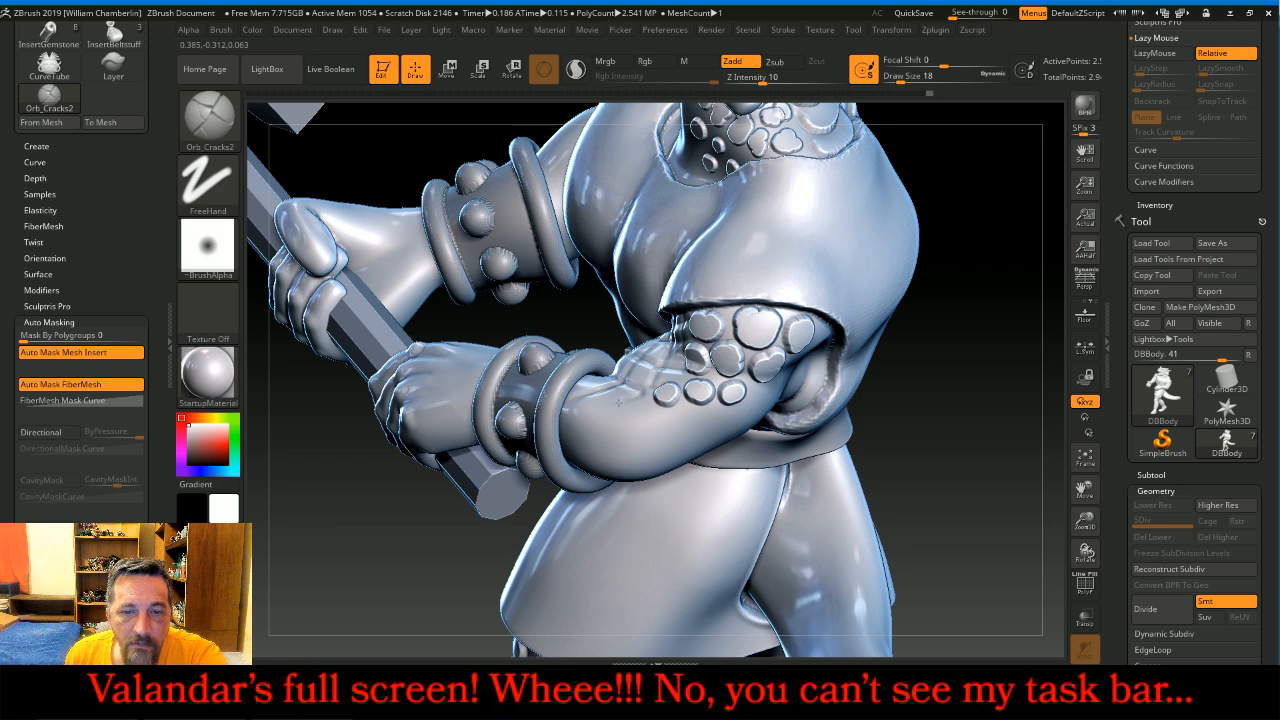
mouse_move(976, 453)
mouse_down()
mouse_move(725, 397)
mouse_move(650, 405)
mouse_up()
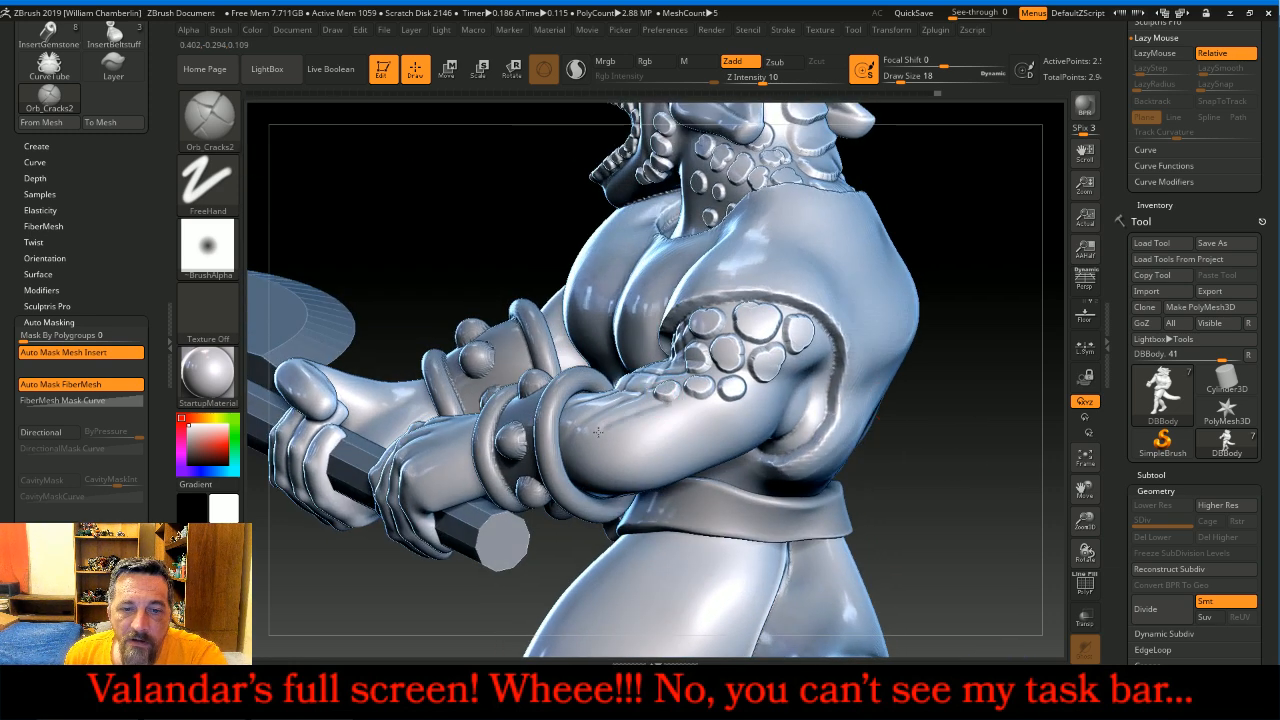
key(ctrl+z)
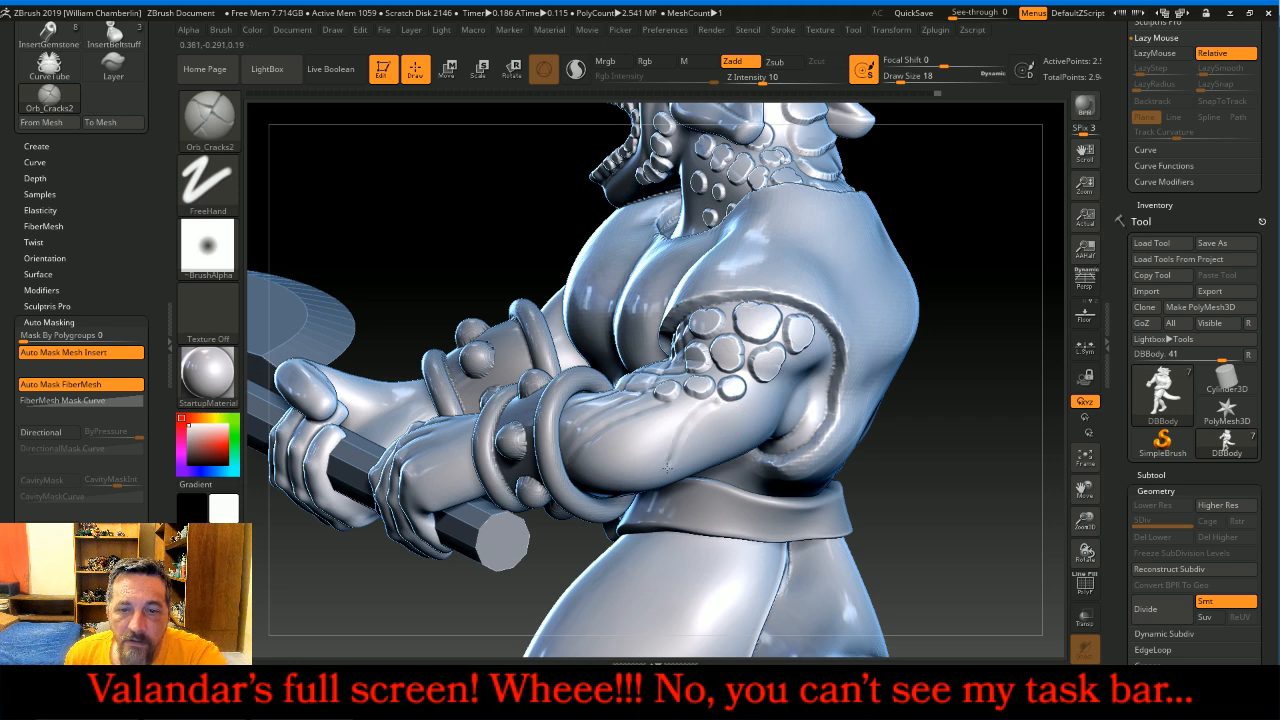
- Carve crossing diagonal creases over the left forearm from the elbow scales down to the studded bracer
drag(903, 472, 800, 405)
drag(610, 468, 598, 498)
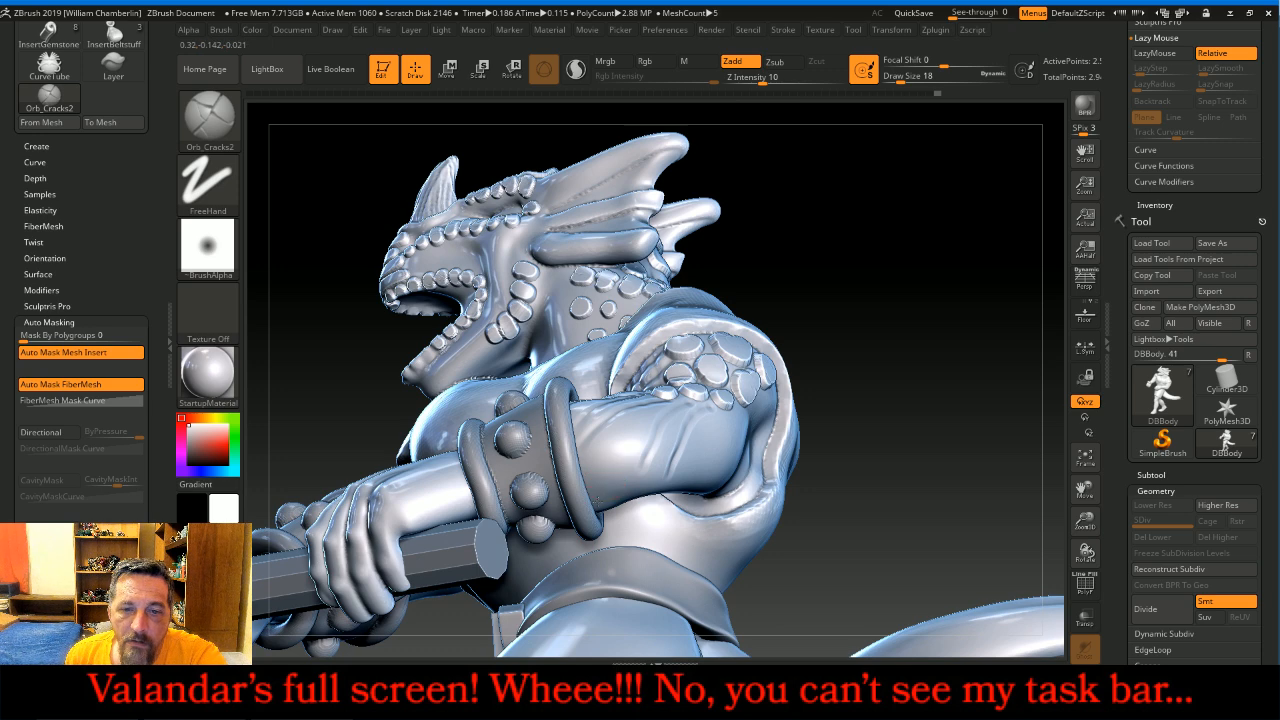
key(ctrl+z)
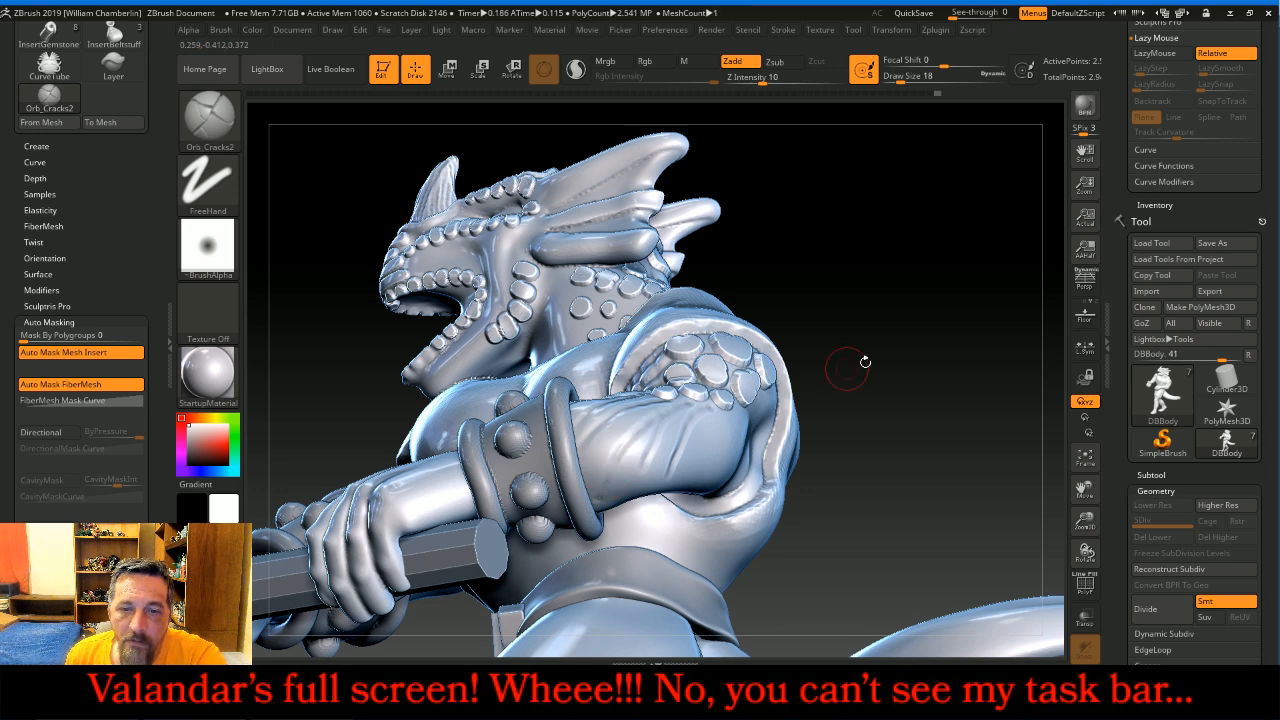
drag(607, 398, 600, 388)
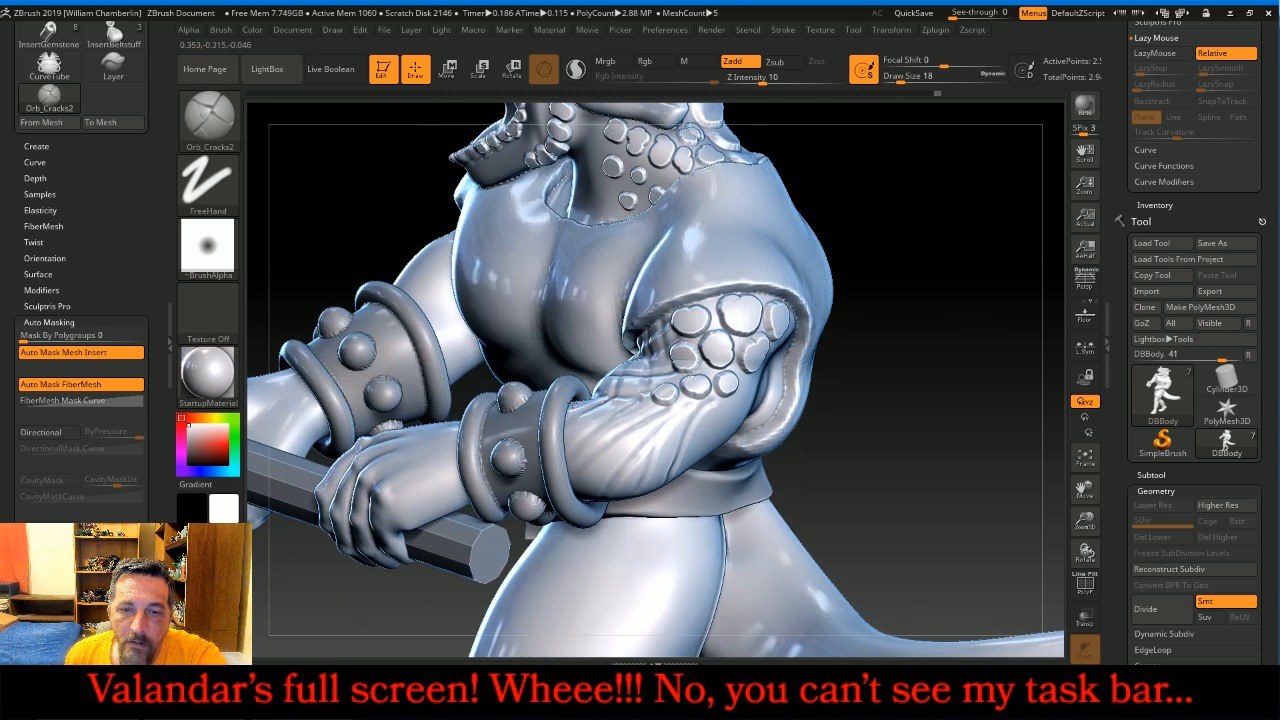
key(ctrl+z)
drag(860, 389, 690, 415)
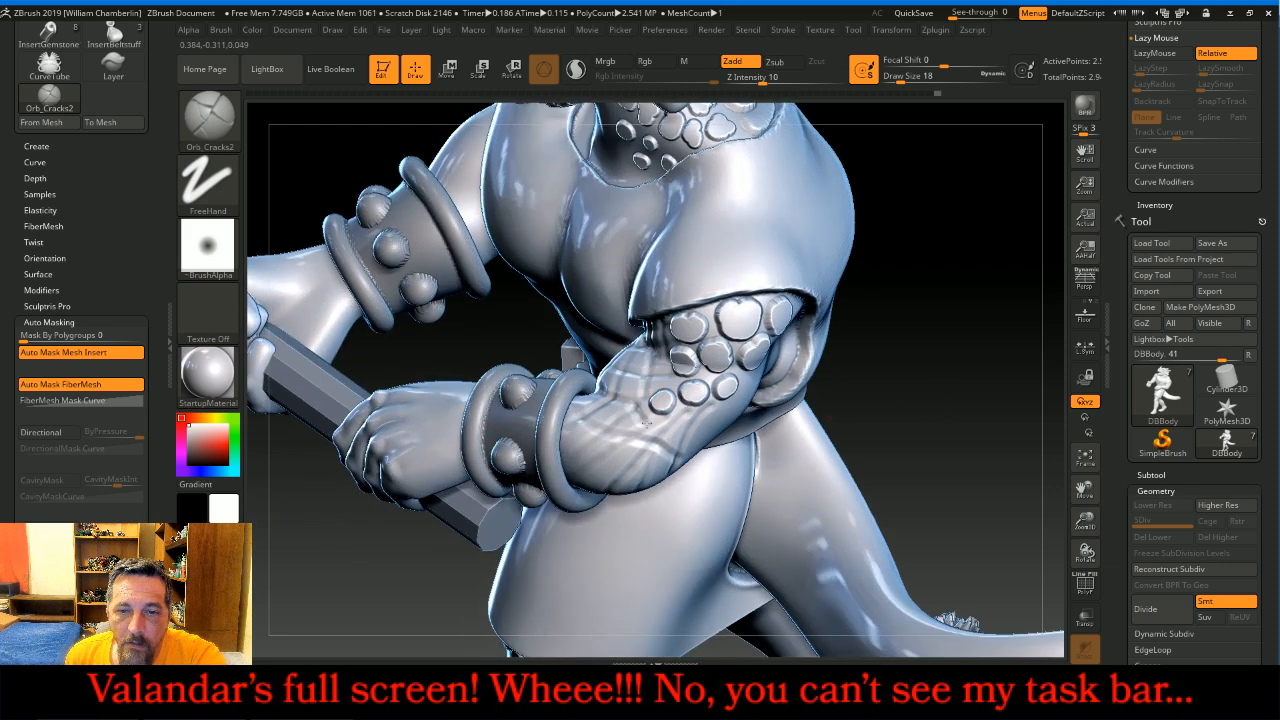
drag(977, 423, 598, 421)
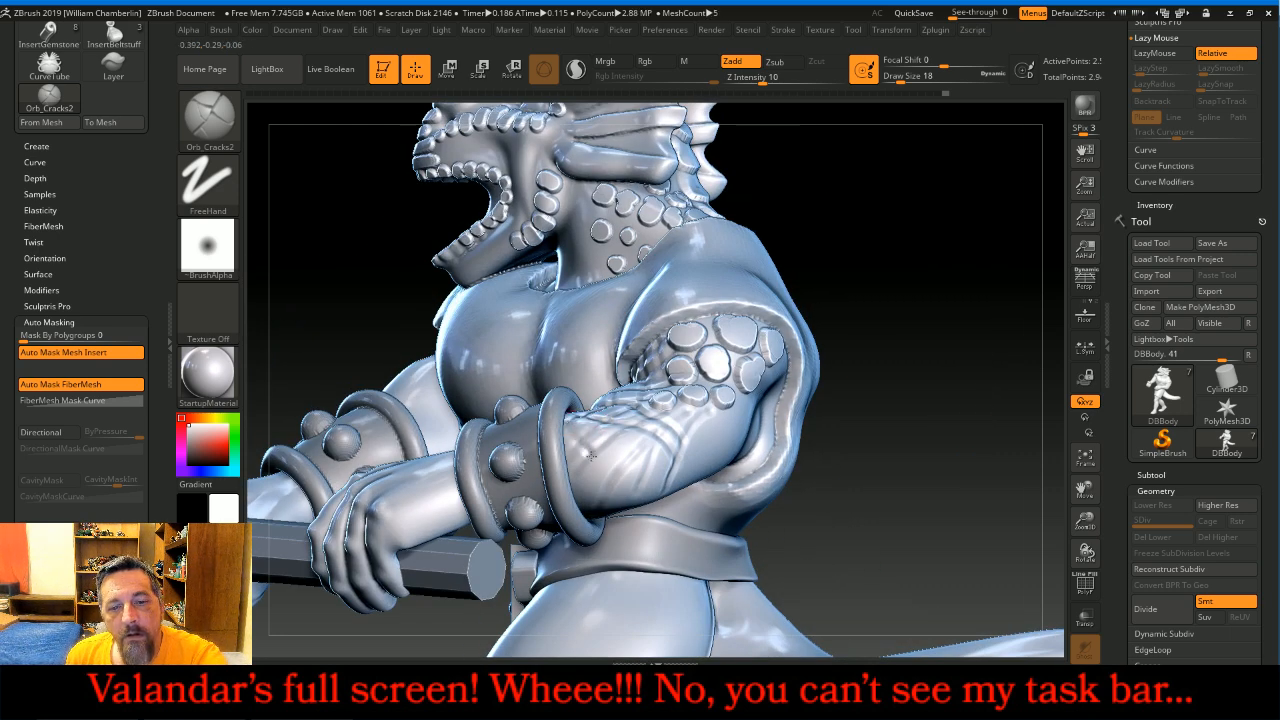
key(ctrl+z)
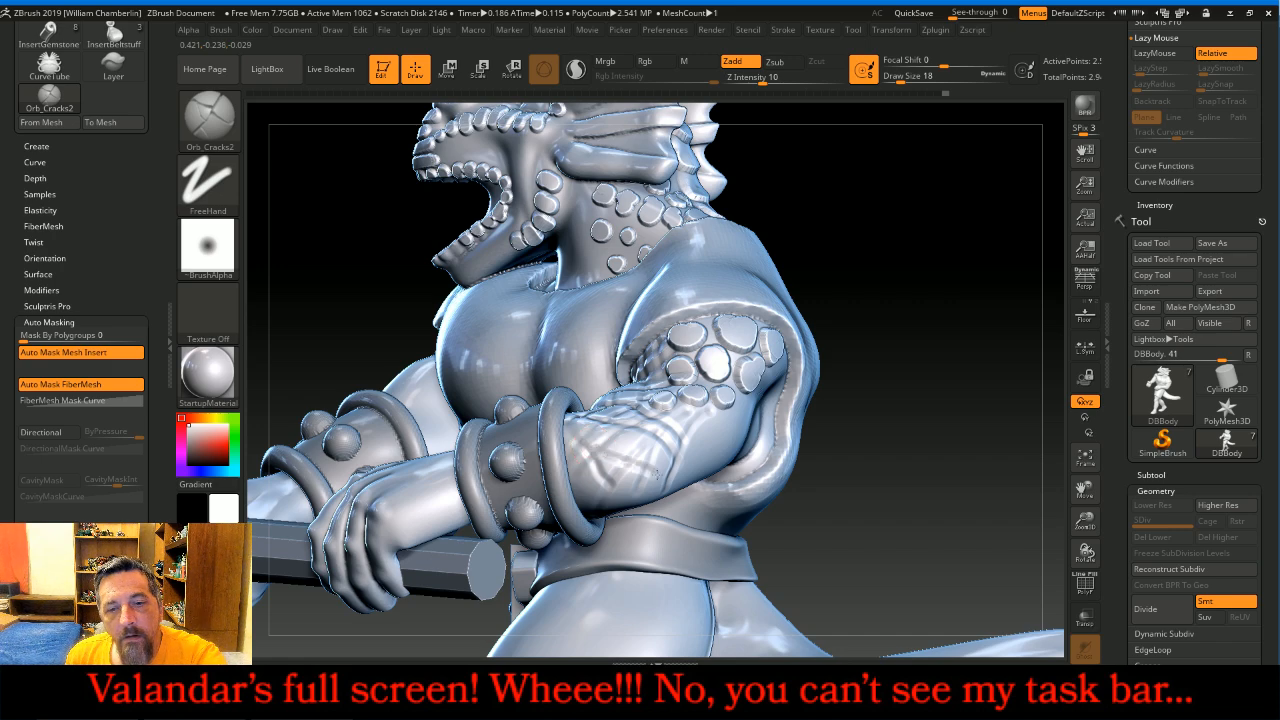
- Continue the crossing creases around the back of the left upper arm and elbow up to the sleeve edge
drag(981, 453, 947, 421)
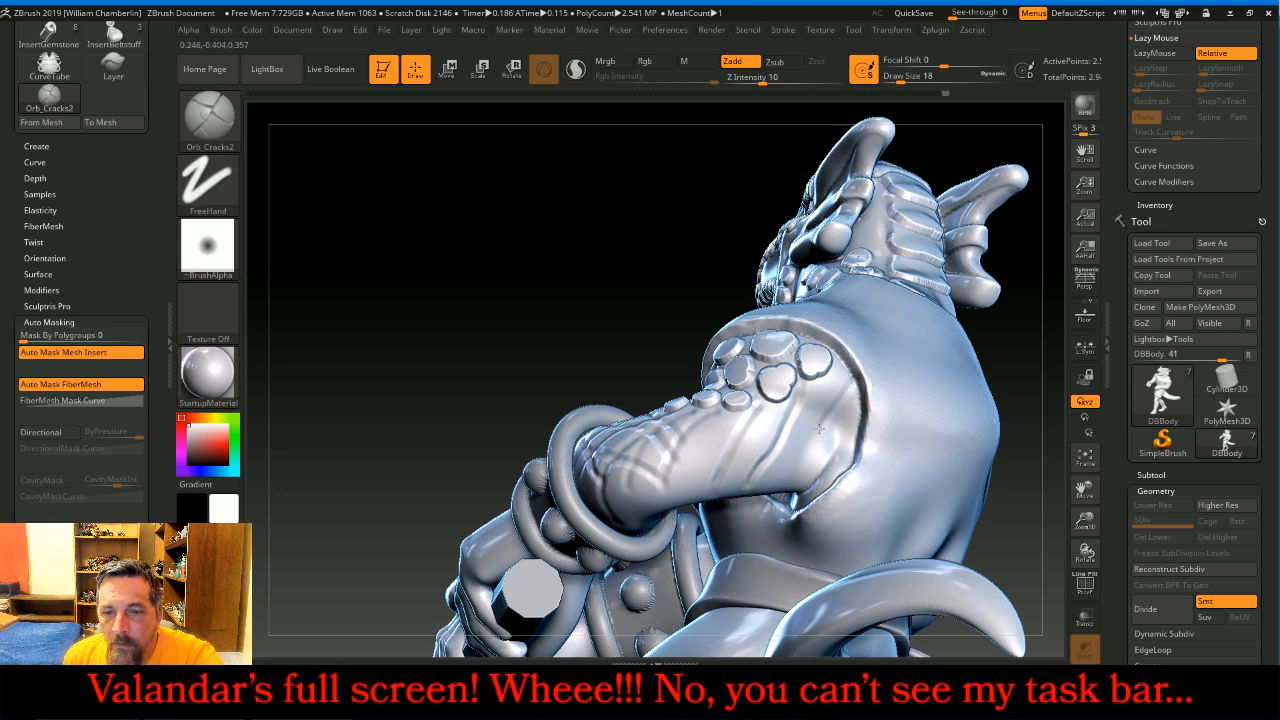
drag(1014, 349, 826, 363)
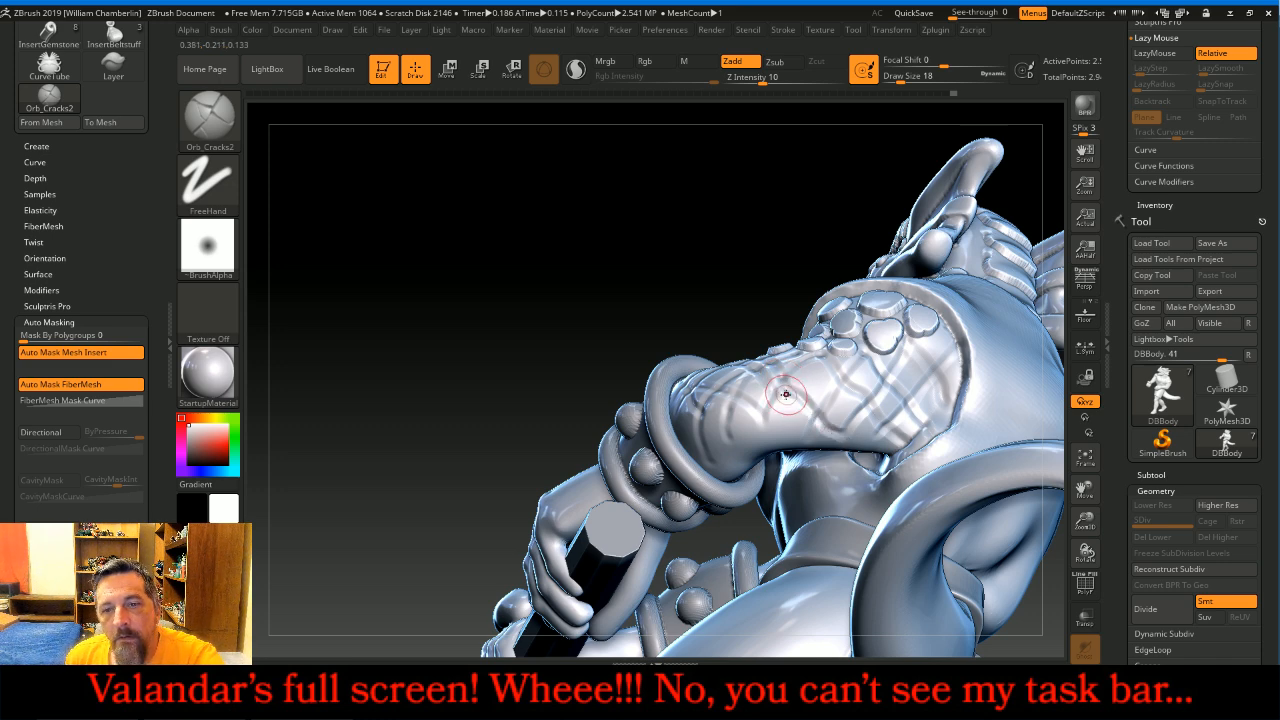
mouse_move(677, 219)
mouse_down()
mouse_move(679, 245)
mouse_move(762, 281)
mouse_up()
- Carve curved skin creases across the throat and the left side of the neck, between the jaw and collar
mouse_move(953, 343)
mouse_down()
mouse_move(935, 349)
mouse_move(956, 350)
mouse_up()
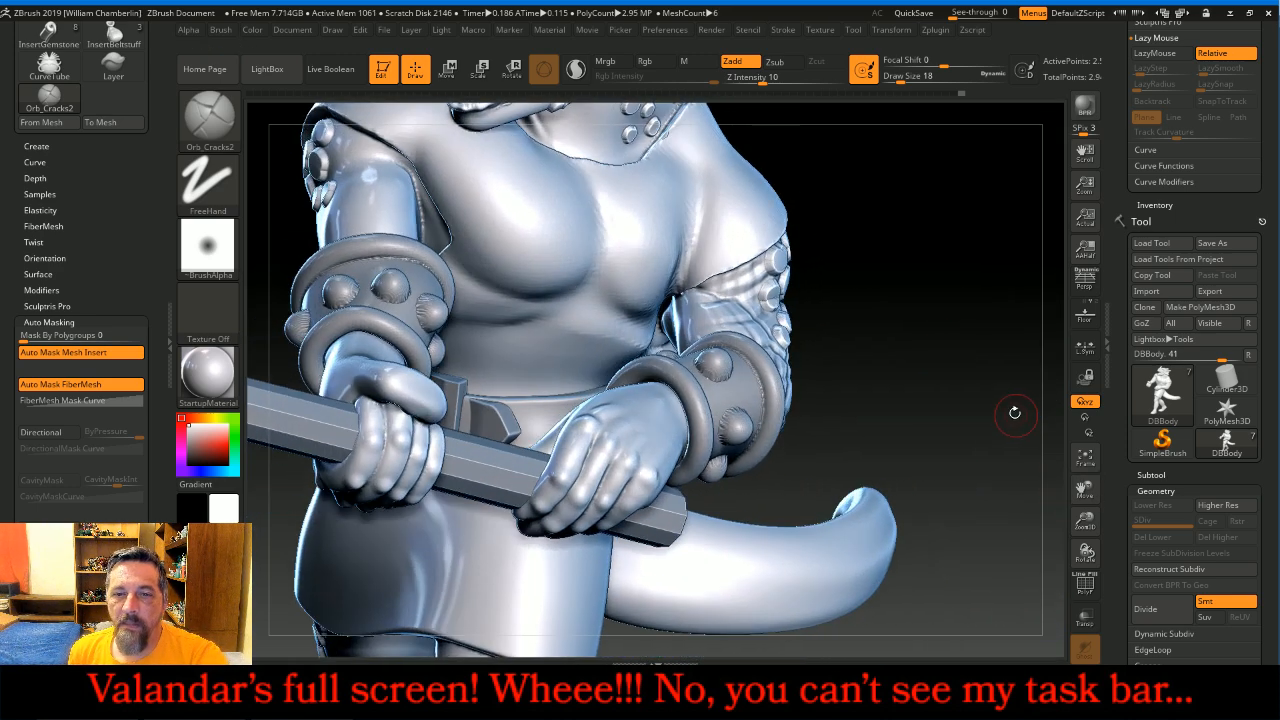
drag(1097, 492, 1111, 644)
drag(966, 394, 646, 309)
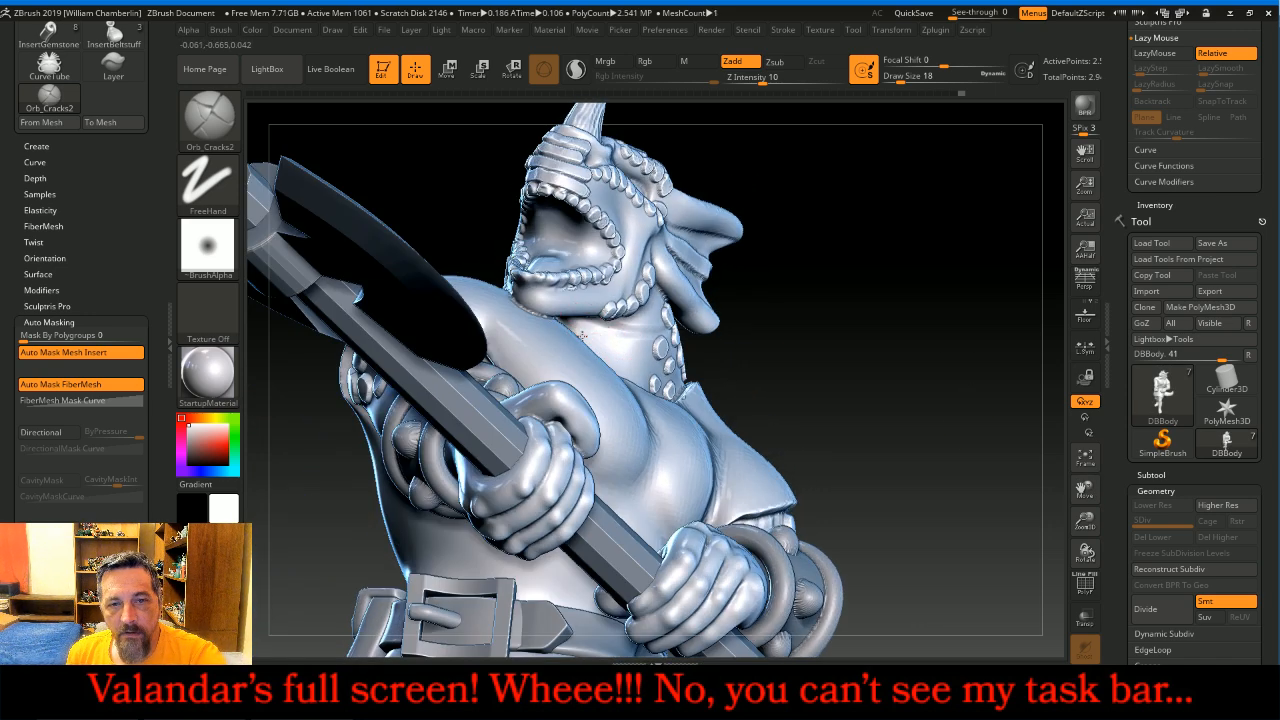
drag(831, 363, 655, 358)
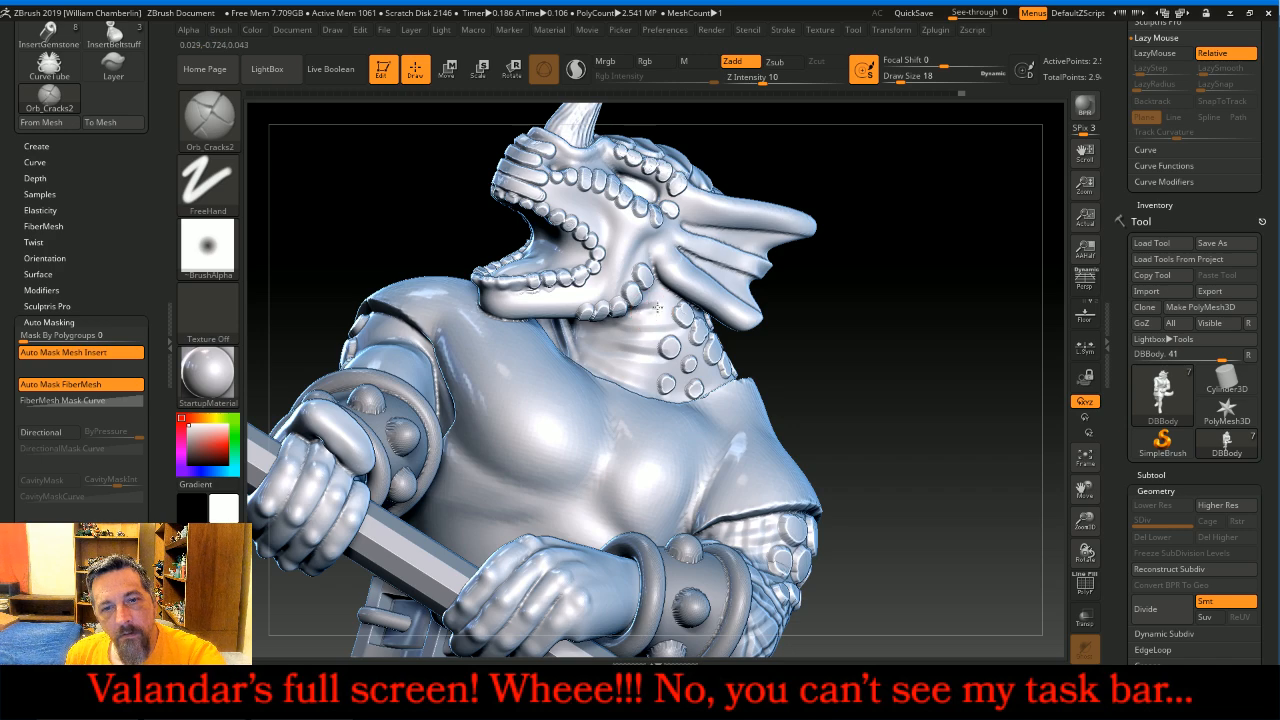
- Carve crossing creases on the front and inner side of the right upper arm between sleeve and bracer
mouse_move(945, 397)
mouse_down()
mouse_move(980, 423)
mouse_move(954, 423)
mouse_up()
drag(419, 318, 388, 309)
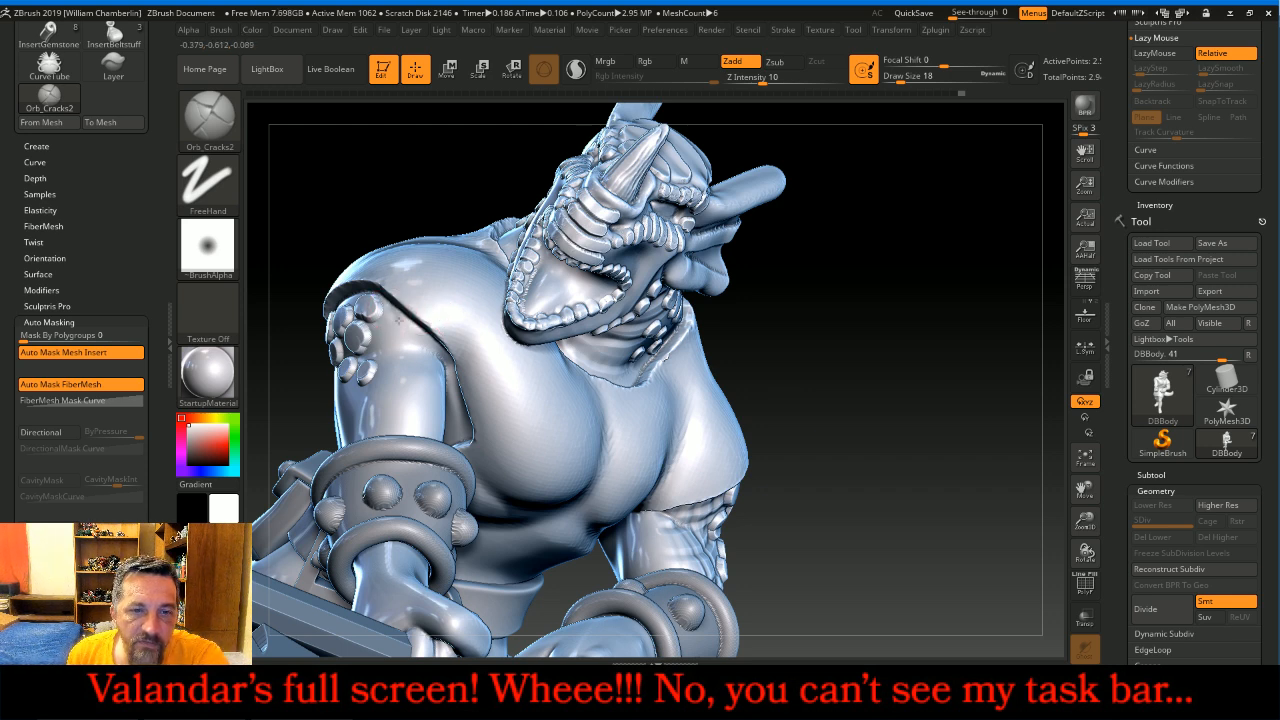
drag(437, 393, 441, 411)
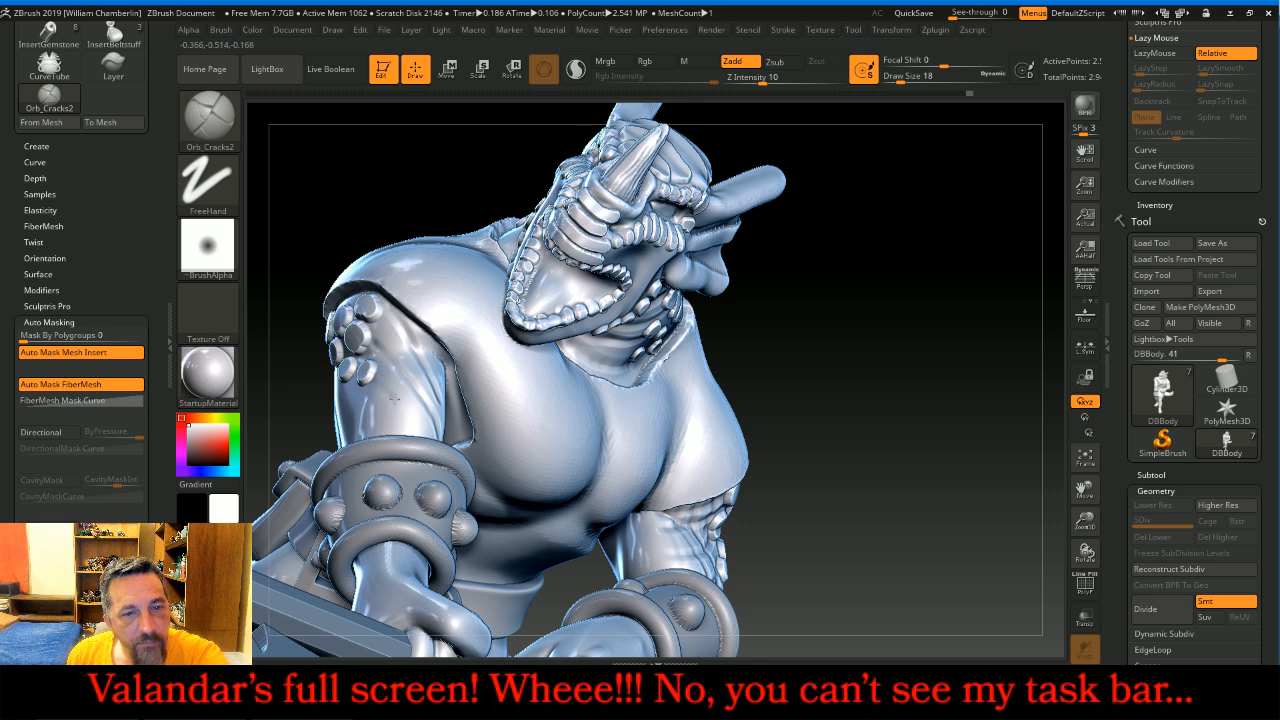
drag(802, 410, 918, 398)
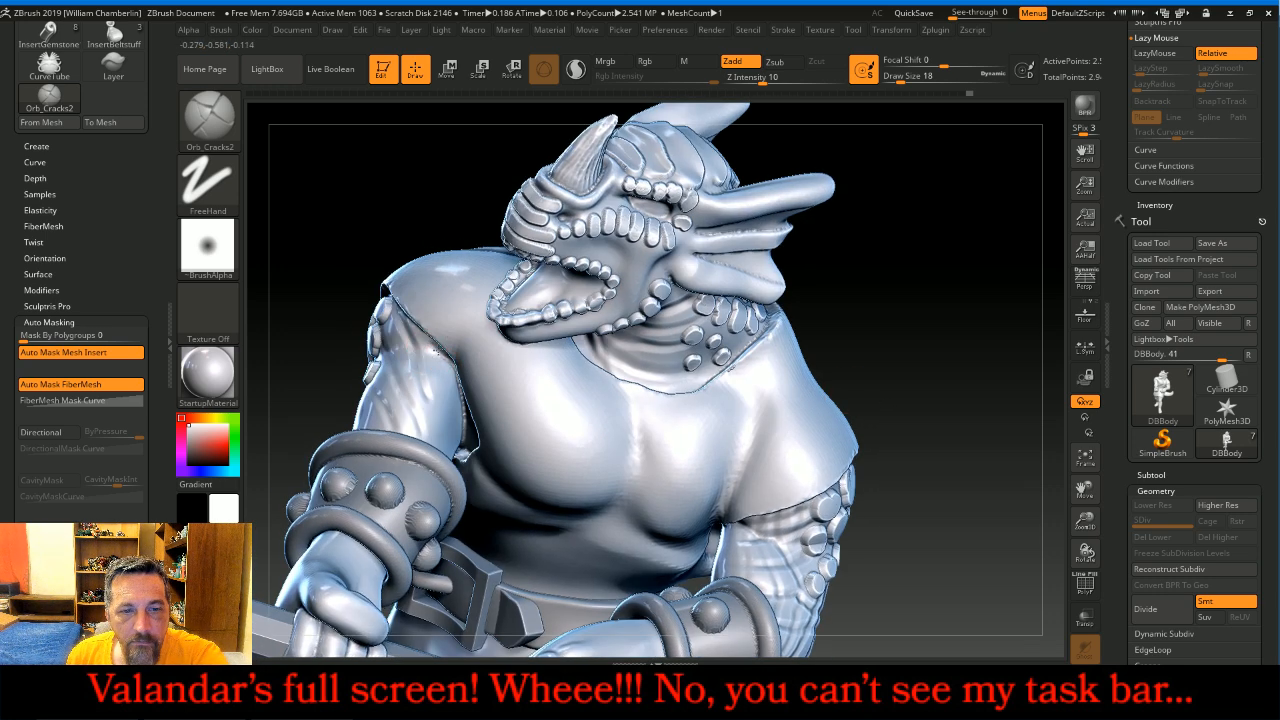
drag(344, 175, 367, 199)
drag(401, 346, 375, 393)
drag(449, 357, 429, 391)
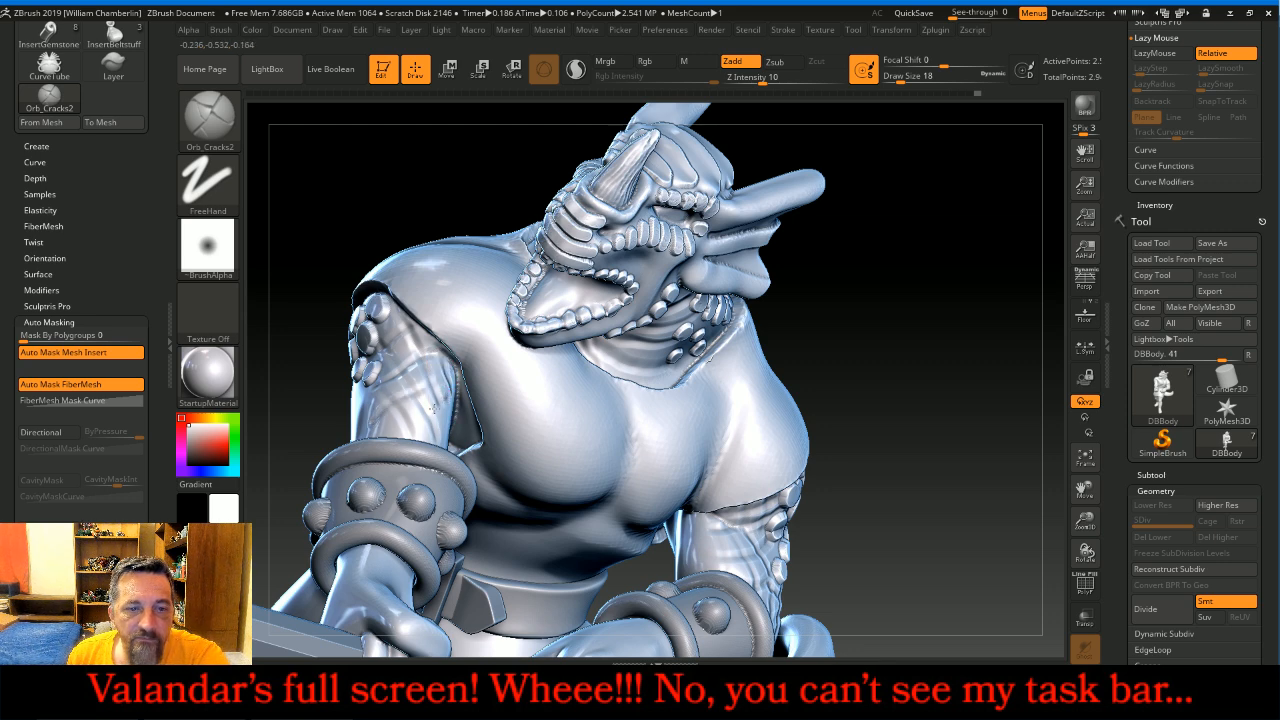
- Carve crossing diagonal creases over the outer and back side of the right upper arm below its scales
drag(843, 434, 985, 414)
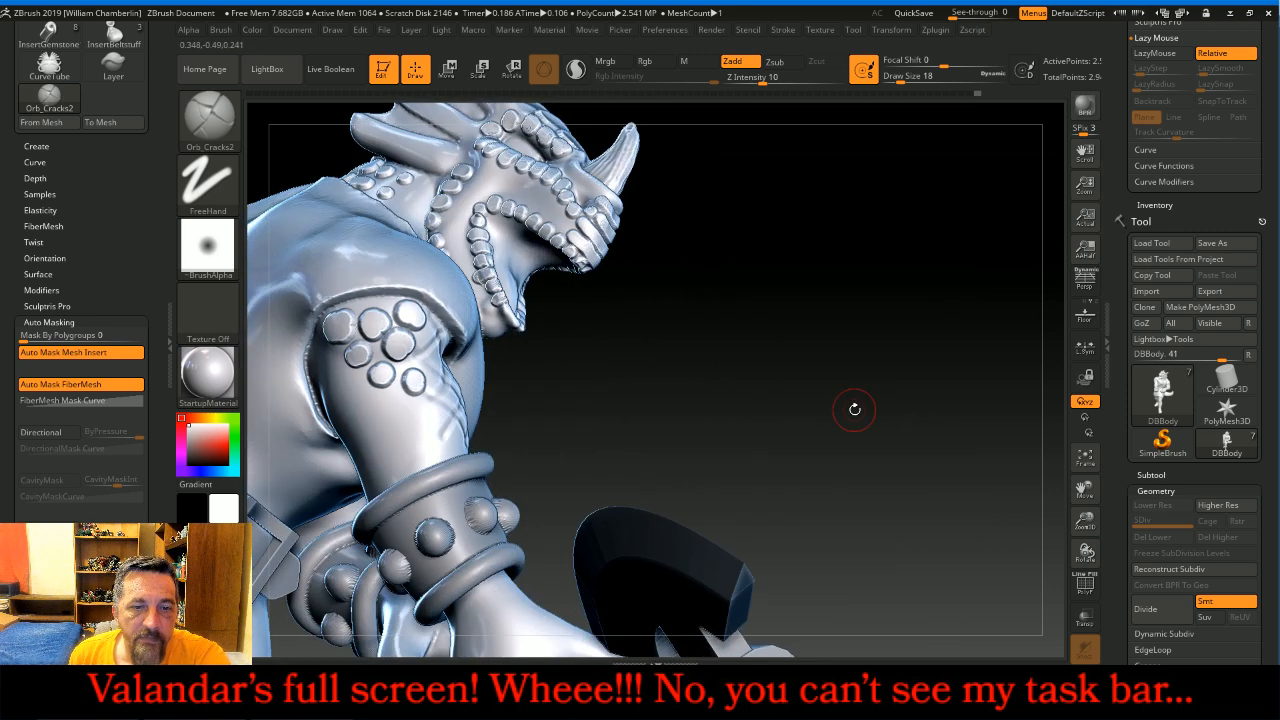
drag(424, 398, 442, 388)
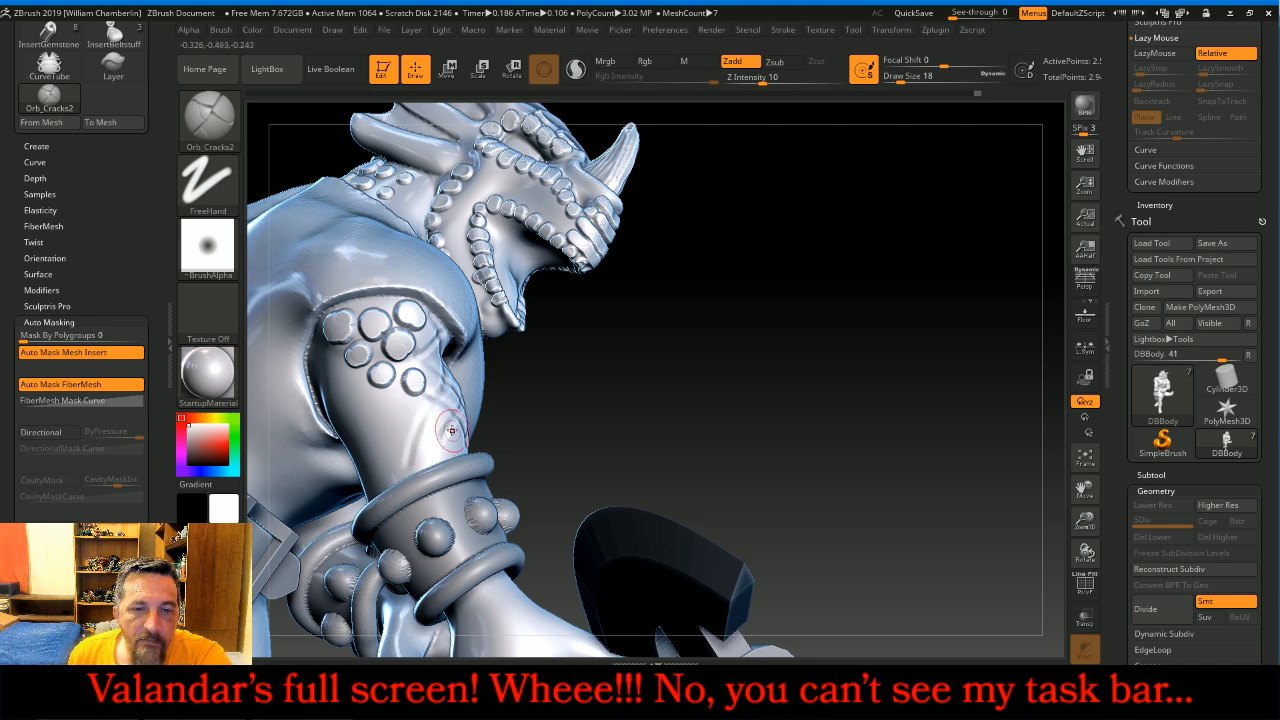
key(ctrl+z)
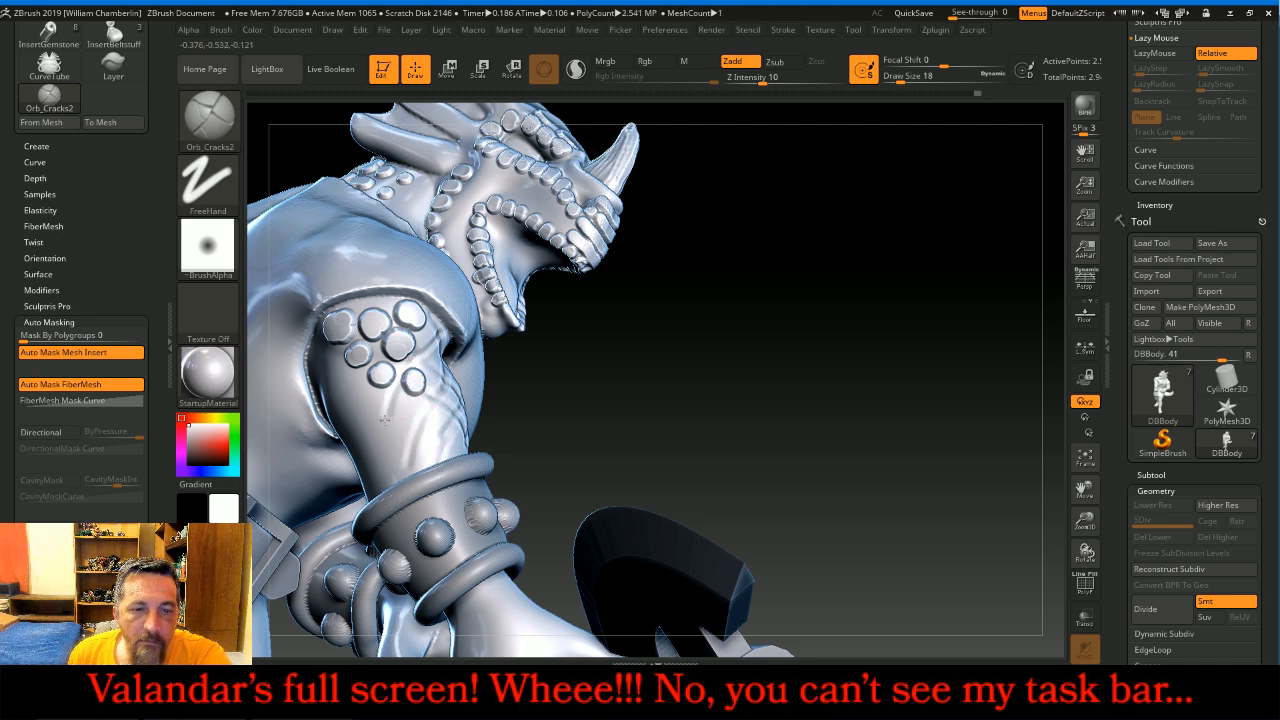
drag(634, 372, 780, 348)
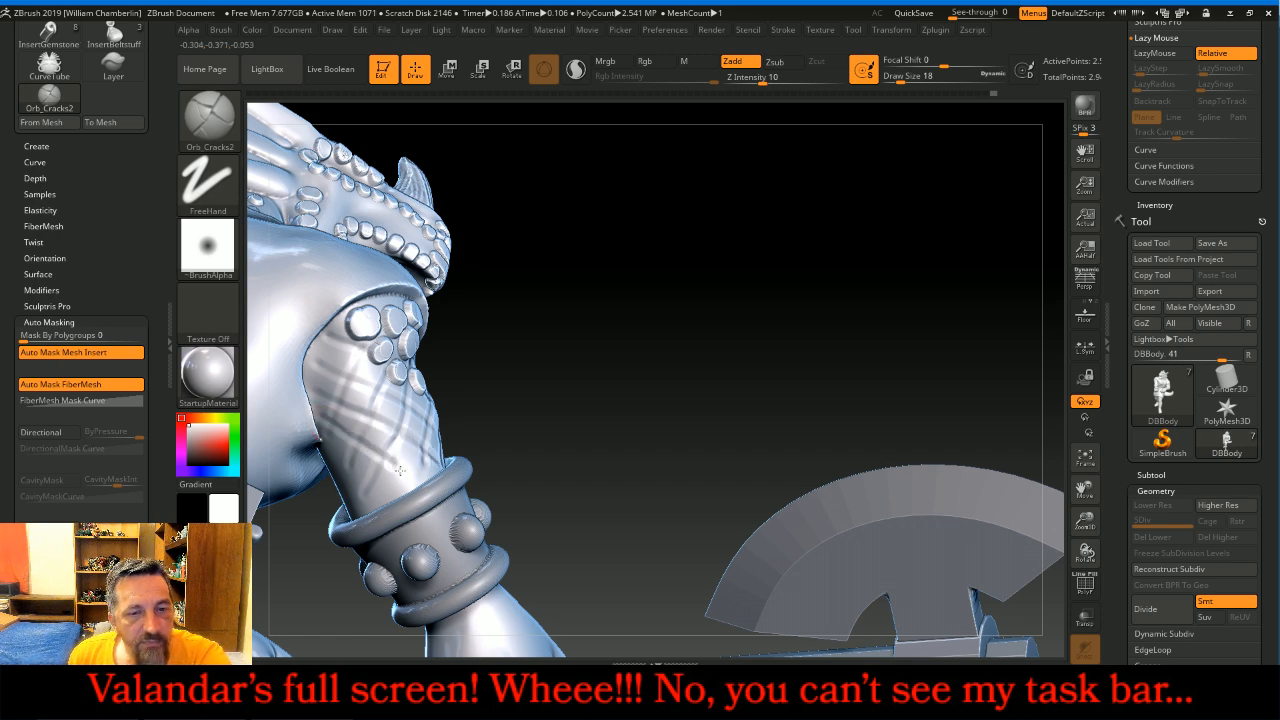
- Carve diagonal skin creases on the front of the left thigh between the tunic hem and knee plates
drag(708, 345, 1050, 530)
click(1086, 458)
drag(988, 496, 834, 453)
drag(1085, 520, 1076, 618)
drag(1085, 490, 826, 306)
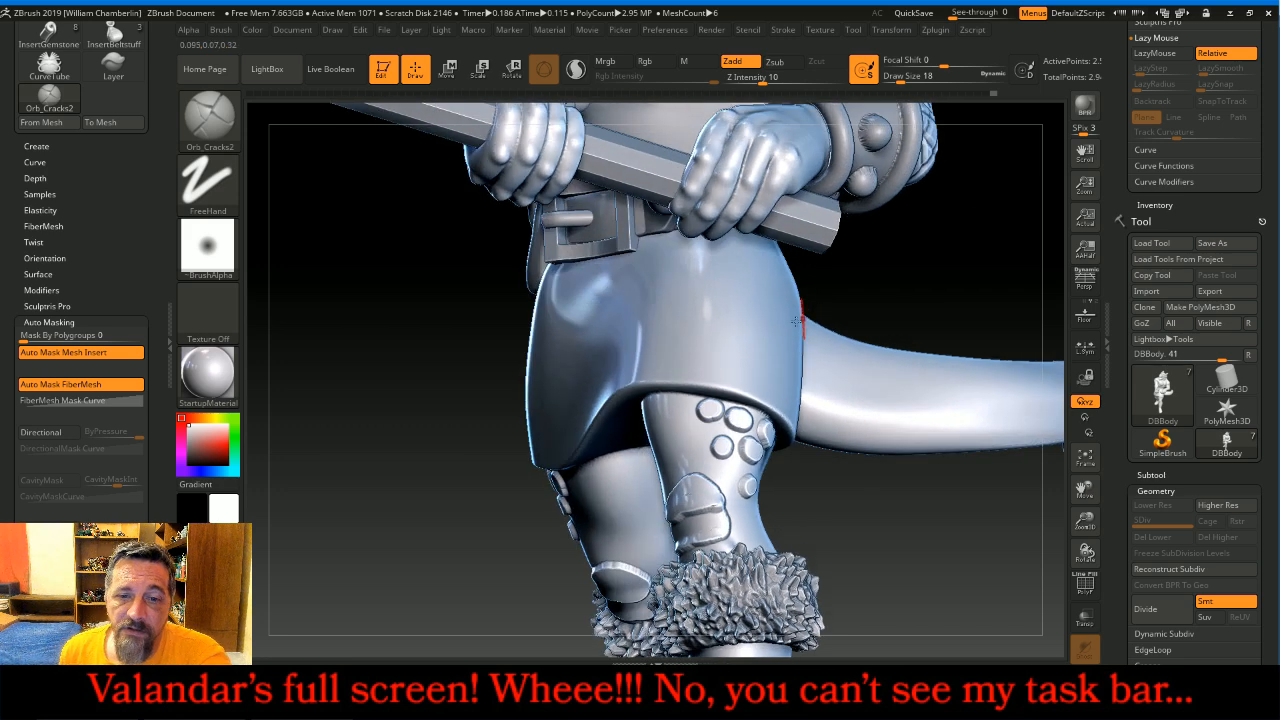
drag(996, 254, 824, 340)
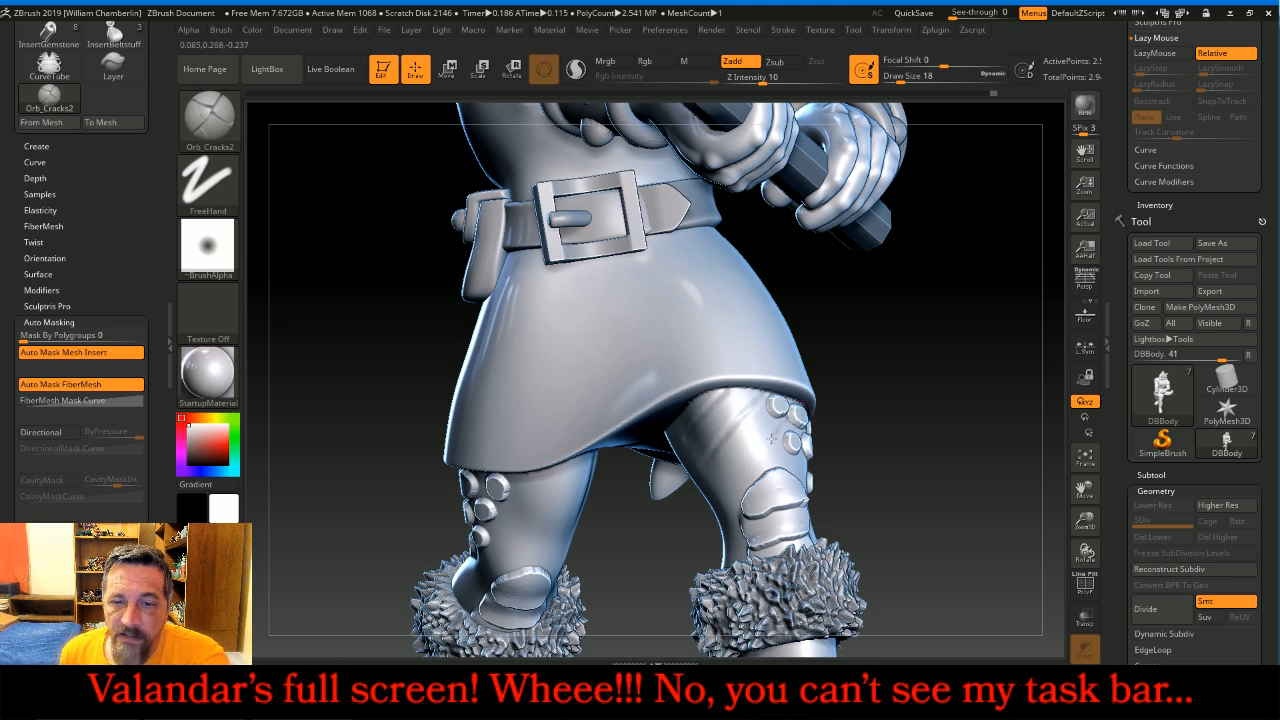
drag(932, 444, 801, 463)
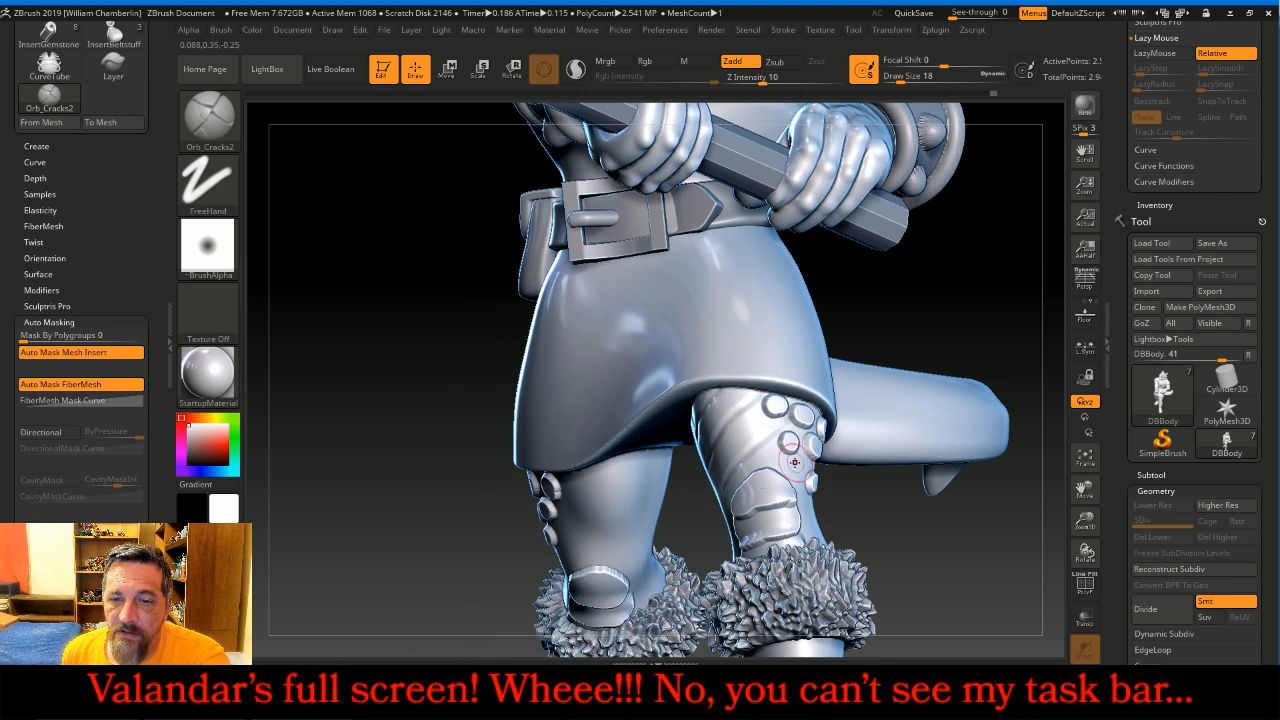
- Extend the crossing creases around the outer and back side of the left leg, between scales and fur cuff
drag(918, 525, 824, 499)
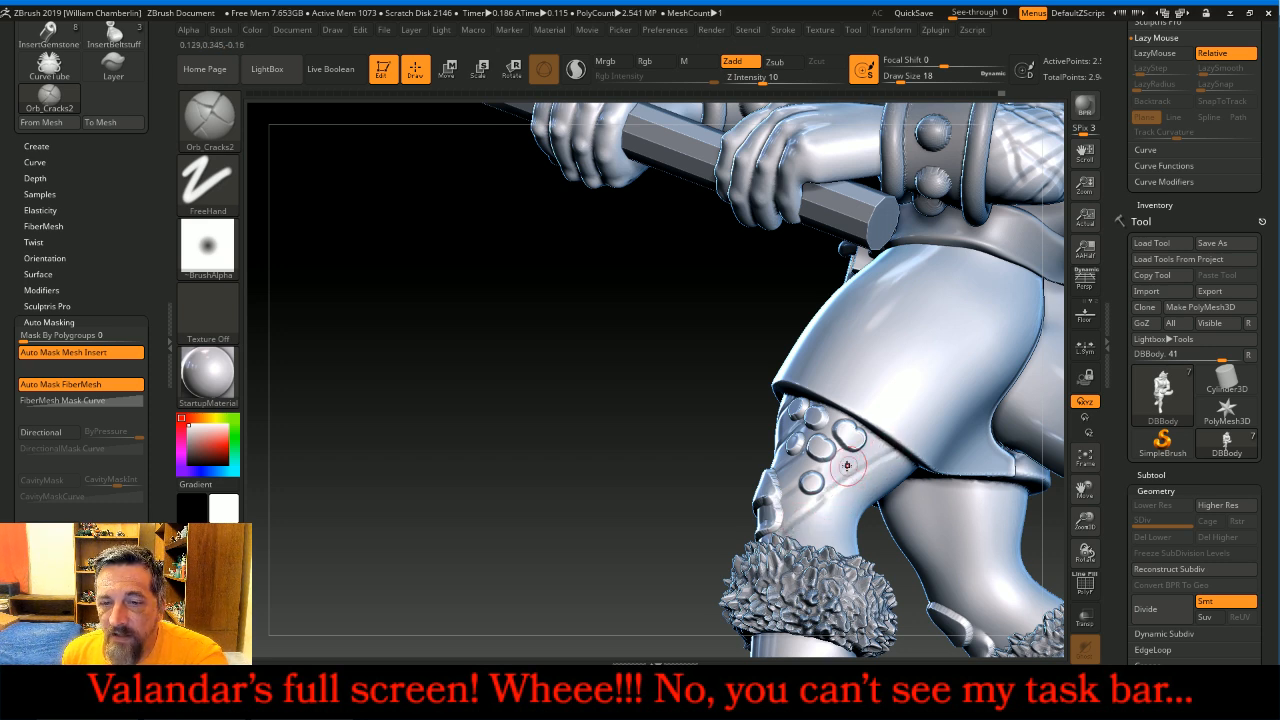
drag(886, 557, 818, 543)
drag(927, 510, 912, 490)
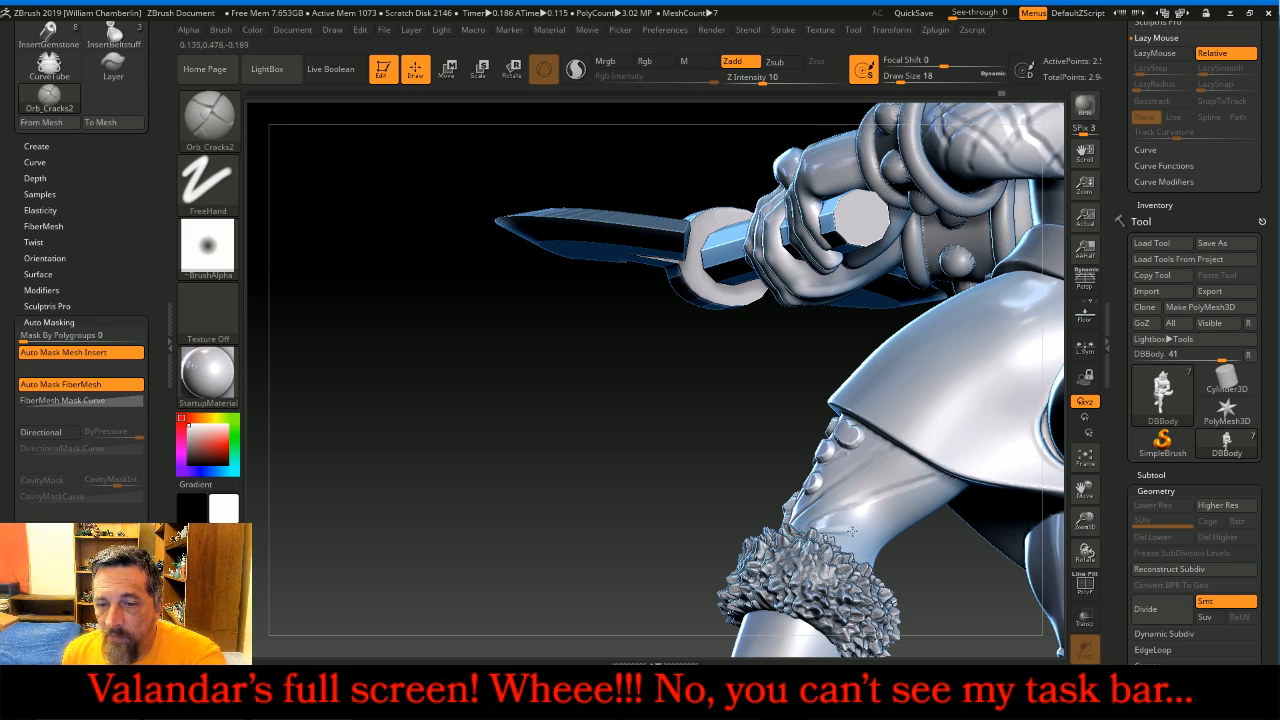
drag(919, 557, 924, 590)
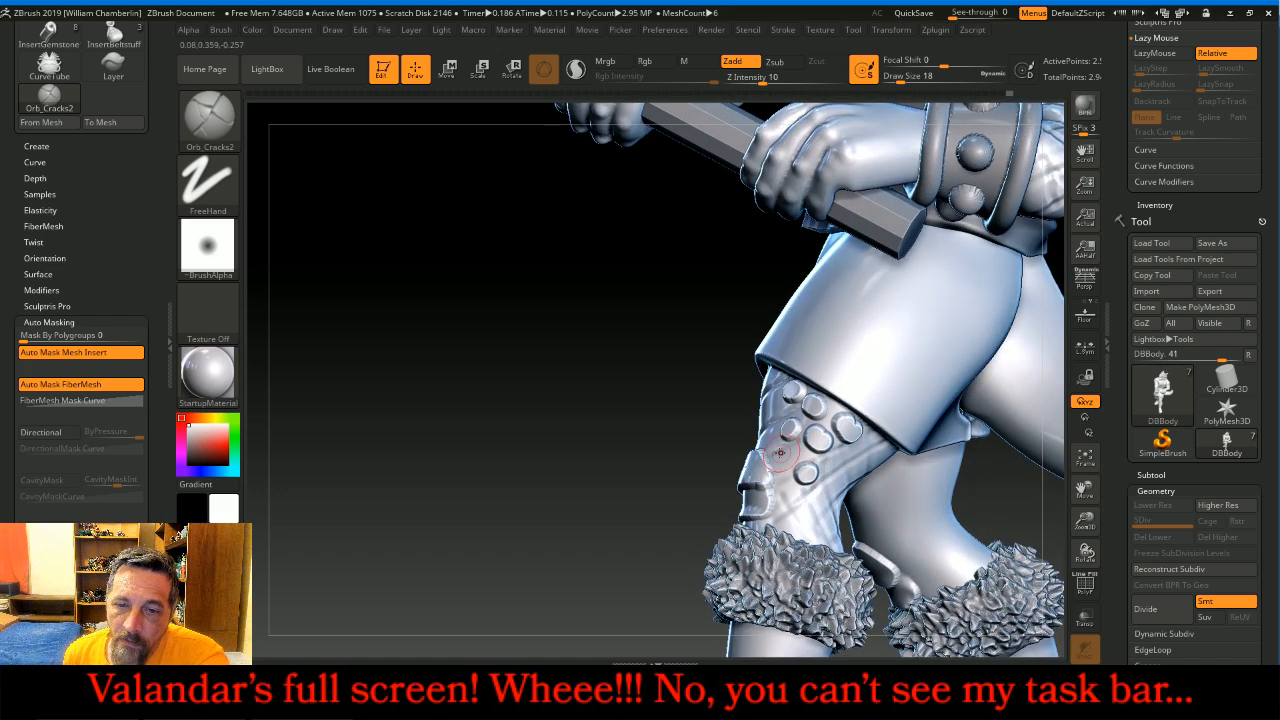
- Carve crossing creases over the inner front of the left thigh between the tunic hem and knee plates
mouse_move(595, 437)
mouse_down()
mouse_move(751, 368)
mouse_move(736, 366)
mouse_up()
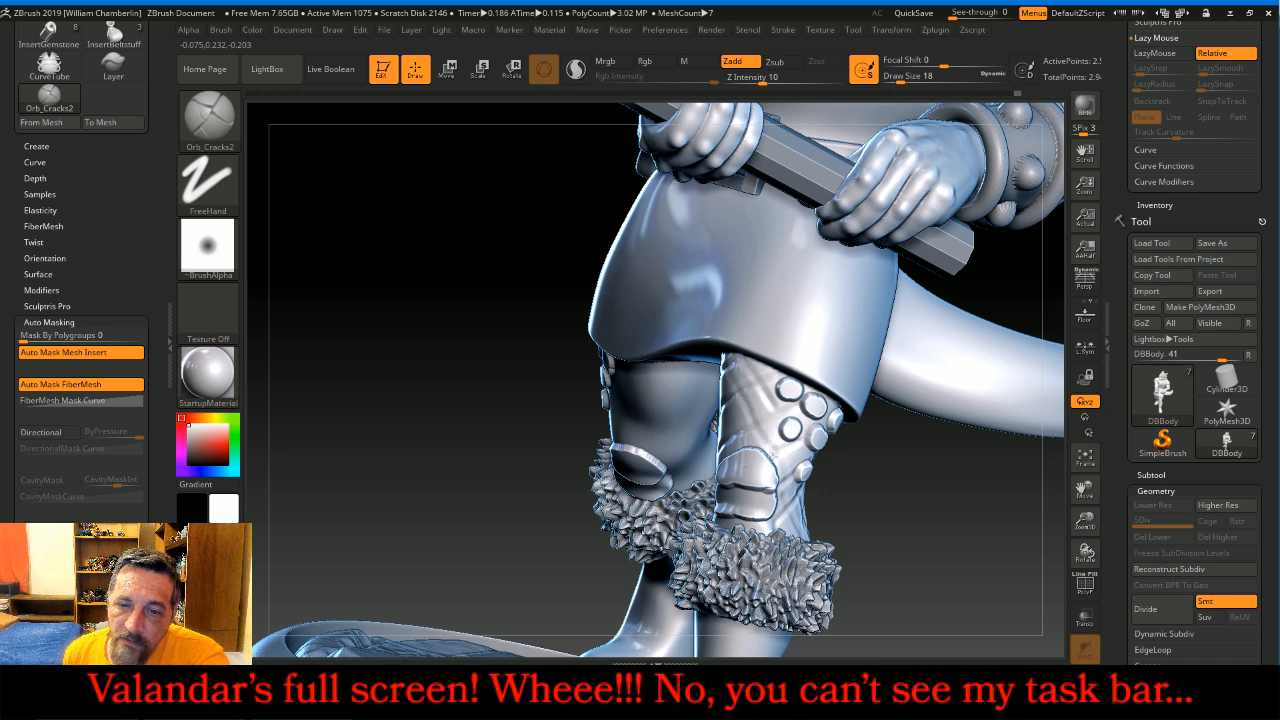
mouse_move(870, 492)
mouse_down()
mouse_move(949, 526)
mouse_move(1000, 528)
mouse_up()
drag(708, 356, 757, 453)
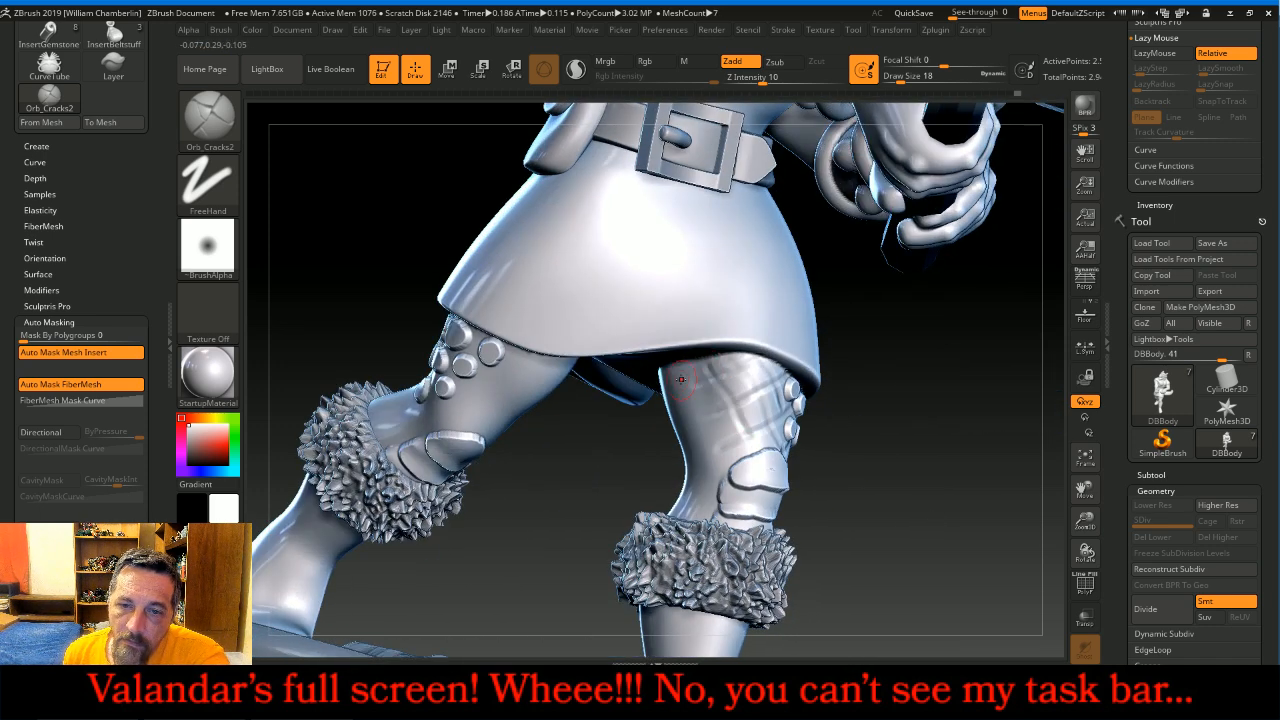
drag(946, 531, 980, 507)
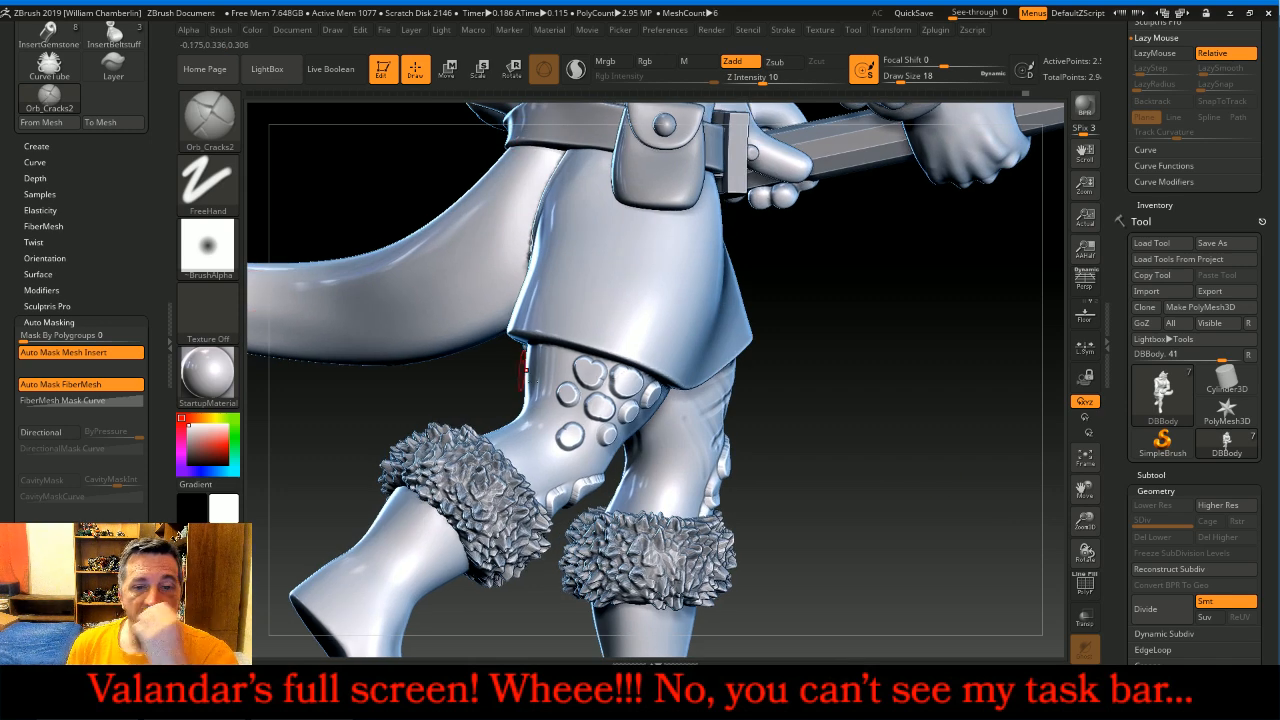
- Carve diagonal skin creases on the front of the right thigh, around its scales and above the knee plates
mouse_move(909, 416)
mouse_down()
mouse_move(575, 335)
mouse_move(527, 336)
mouse_move(503, 397)
mouse_up()
mouse_move(583, 441)
mouse_down()
mouse_move(523, 480)
mouse_move(480, 488)
mouse_up()
drag(559, 344, 530, 391)
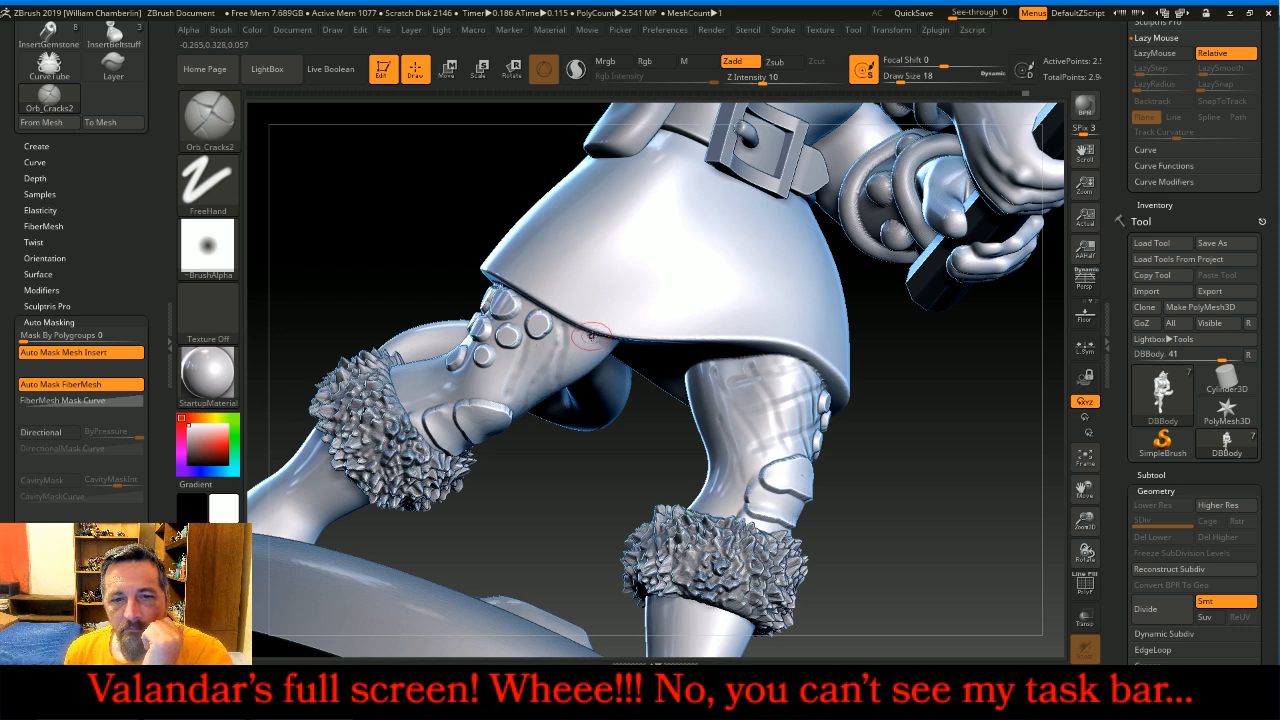
drag(571, 471, 538, 432)
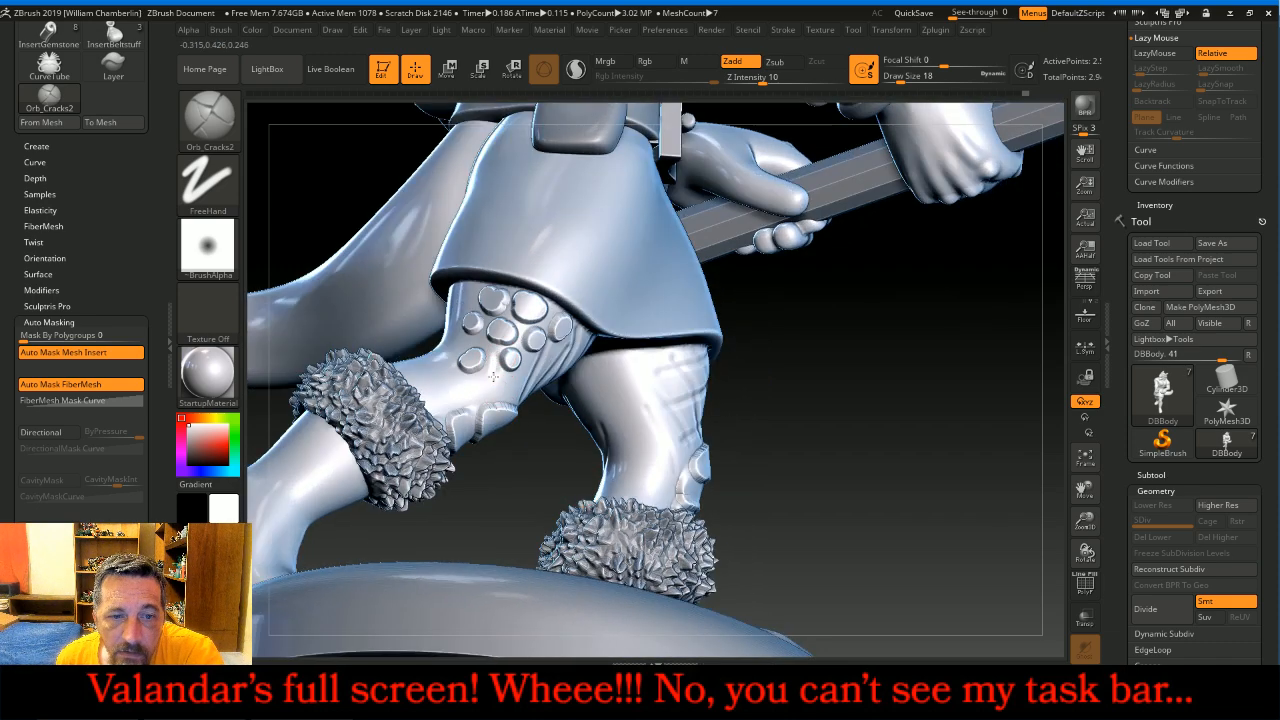
drag(453, 366, 440, 410)
- Carve crossing creases over the outer and back side of the right leg, between tunic hem and fur cuff
mouse_move(832, 420)
mouse_down()
mouse_move(857, 443)
mouse_move(857, 471)
mouse_up()
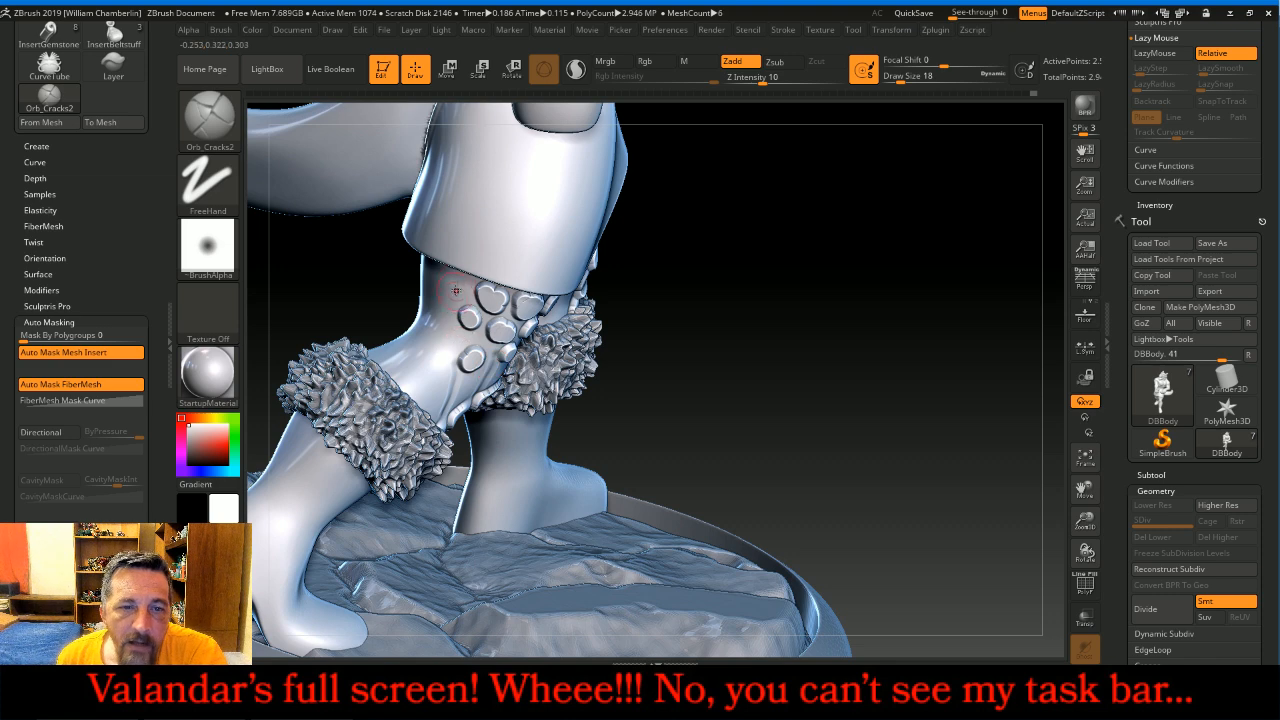
mouse_move(758, 342)
mouse_down()
mouse_move(789, 294)
mouse_move(771, 290)
mouse_up()
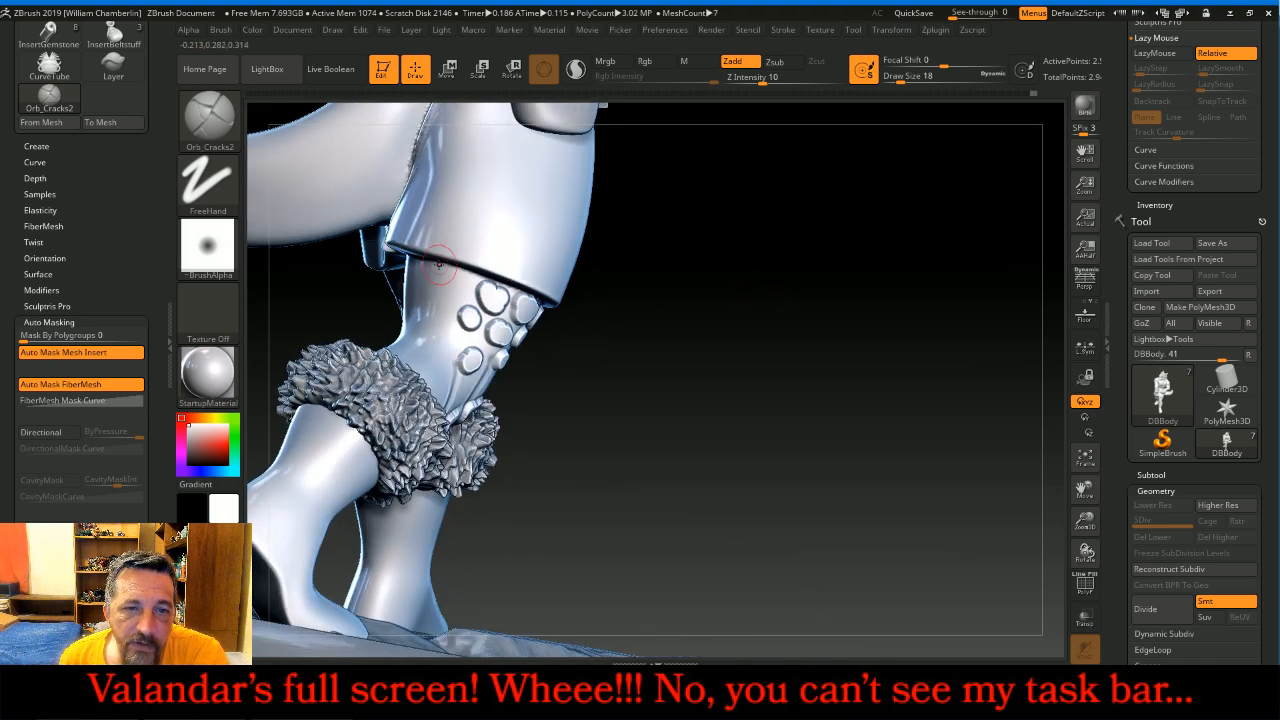
drag(423, 291, 466, 338)
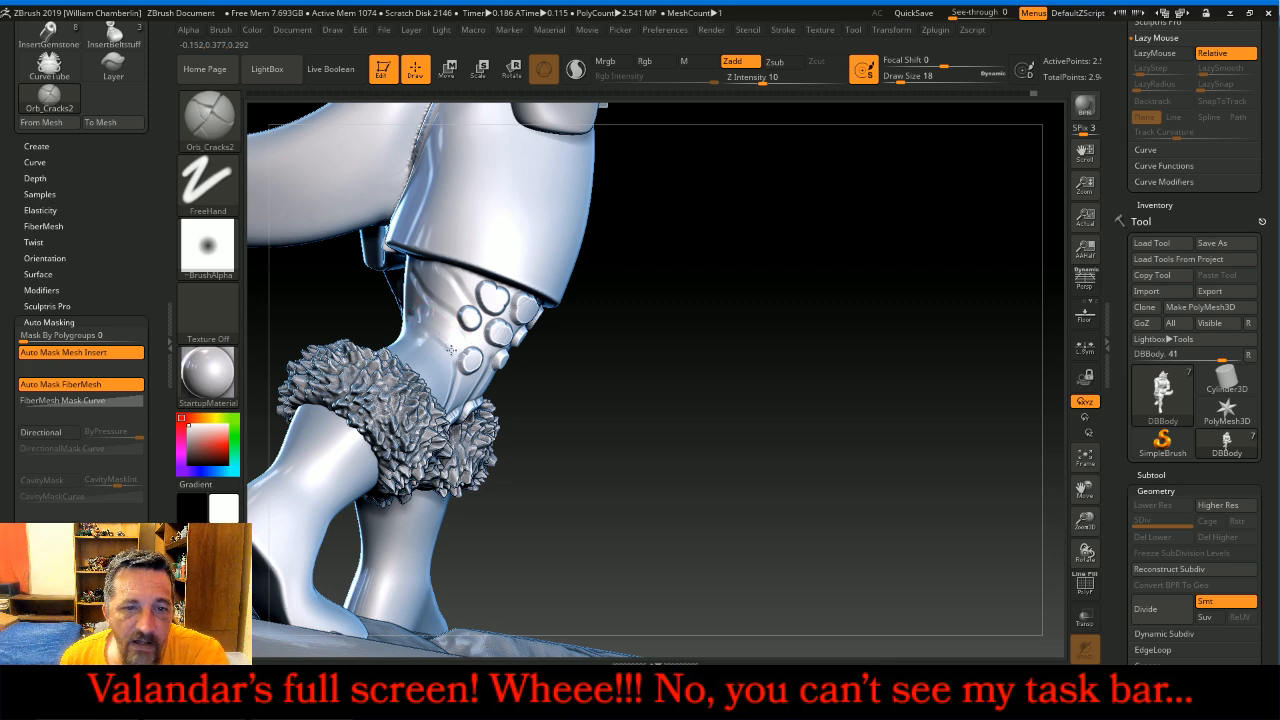
drag(754, 386, 724, 442)
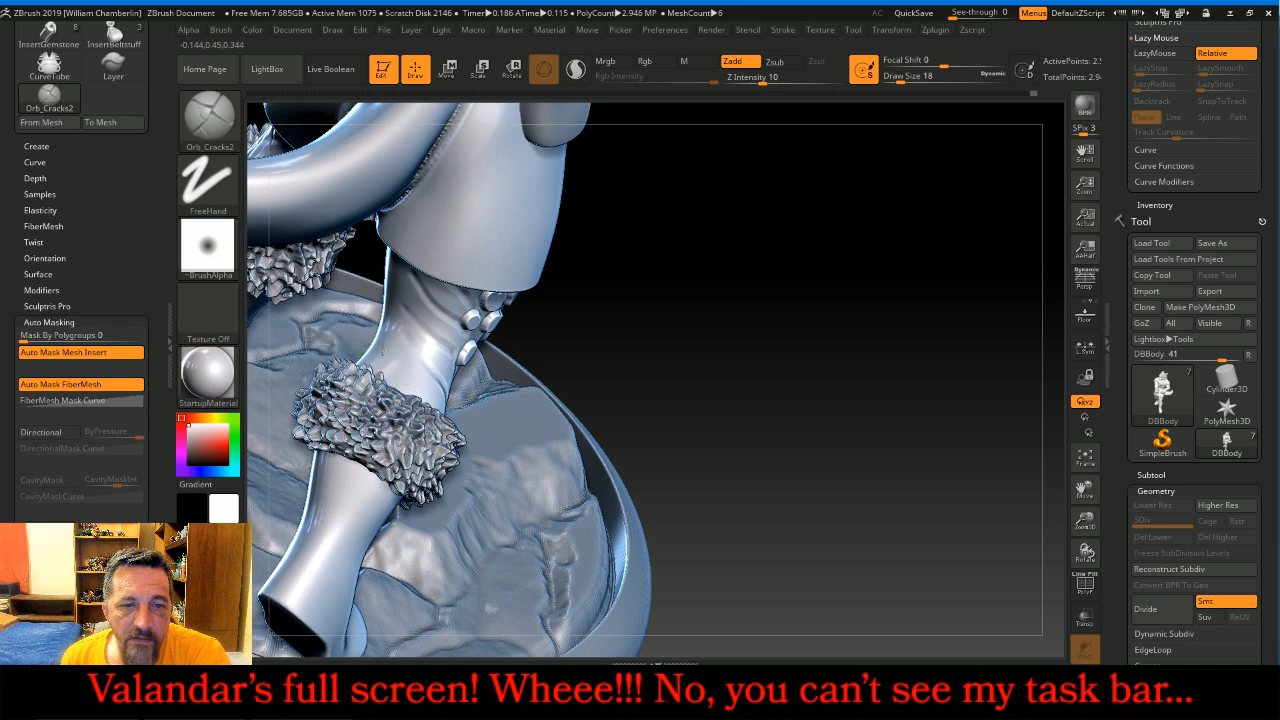
drag(757, 371, 458, 286)
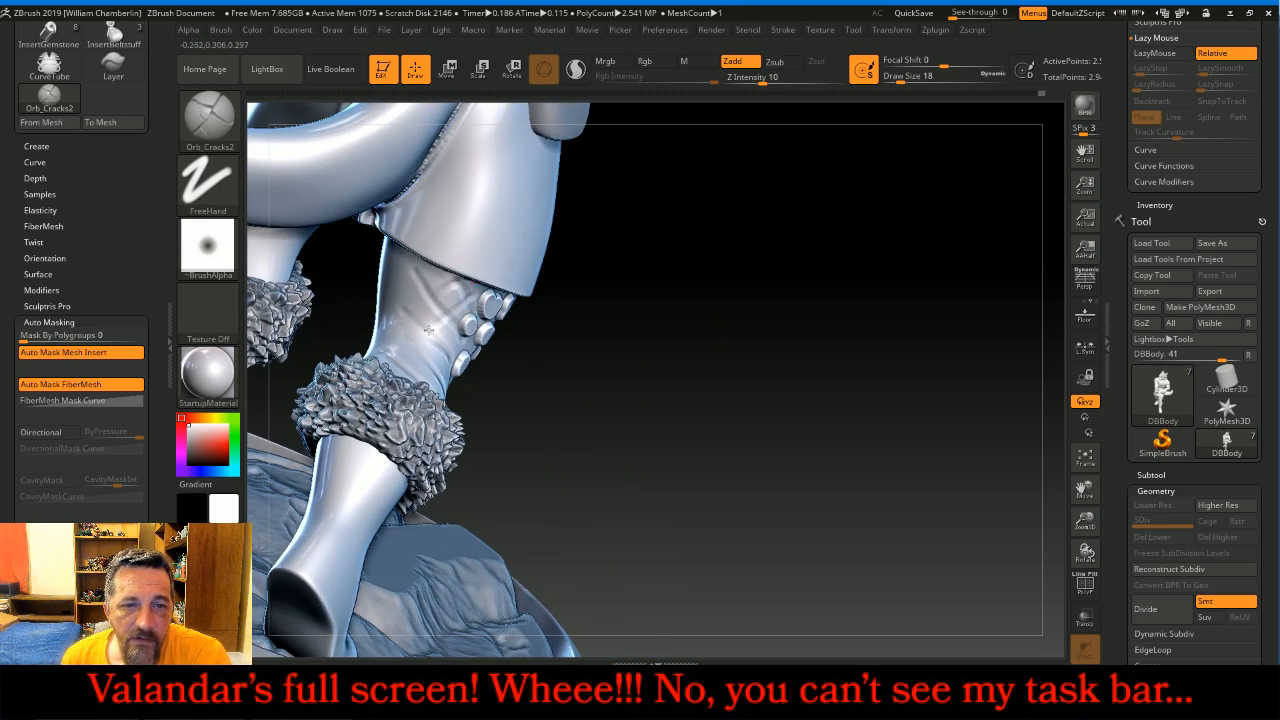
drag(545, 376, 498, 390)
mouse_move(405, 397)
mouse_down()
mouse_move(451, 394)
mouse_move(422, 415)
mouse_move(434, 422)
mouse_up()
- Complete the crossing creases on the inner side of the right leg down to the knee plates
drag(896, 351, 796, 312)
mouse_move(486, 366)
mouse_down()
mouse_move(517, 356)
mouse_move(570, 286)
mouse_up()
drag(532, 326, 569, 284)
drag(500, 314, 536, 292)
drag(632, 457, 613, 438)
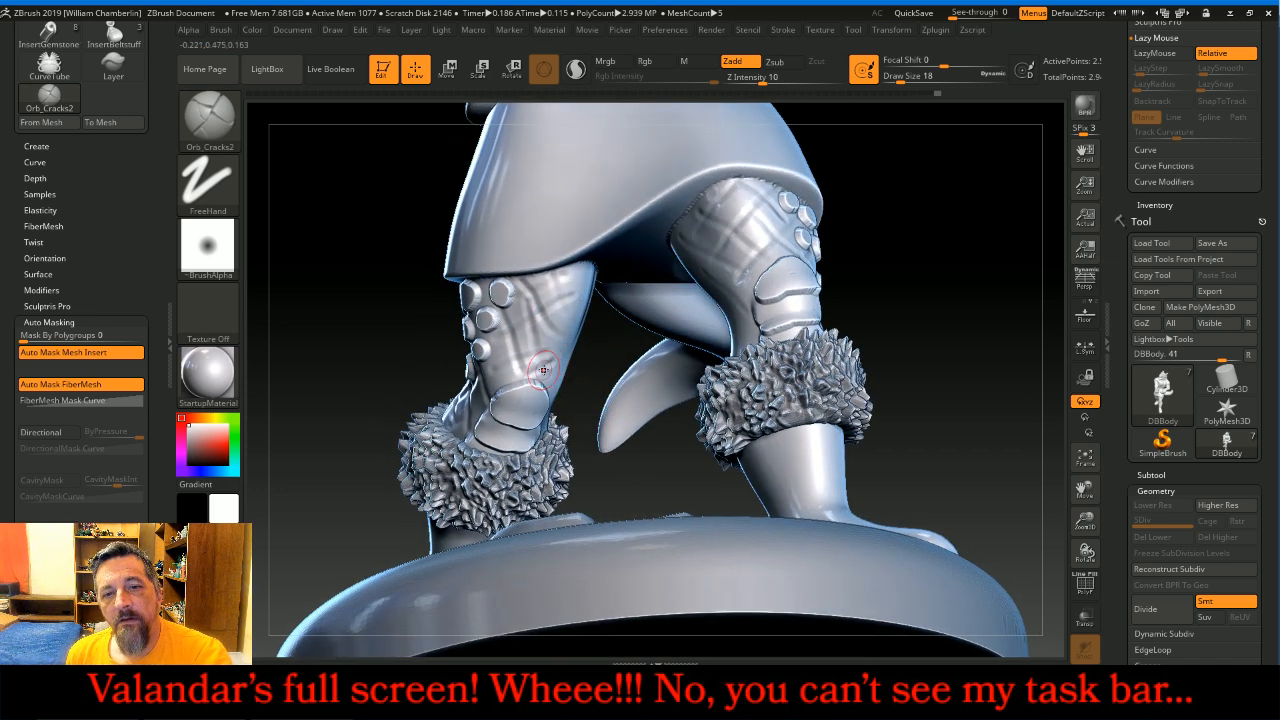
- Examine the whole figure from several angles and at miniature size to judge how the skin detail reads
drag(960, 280, 939, 417)
click(1085, 460)
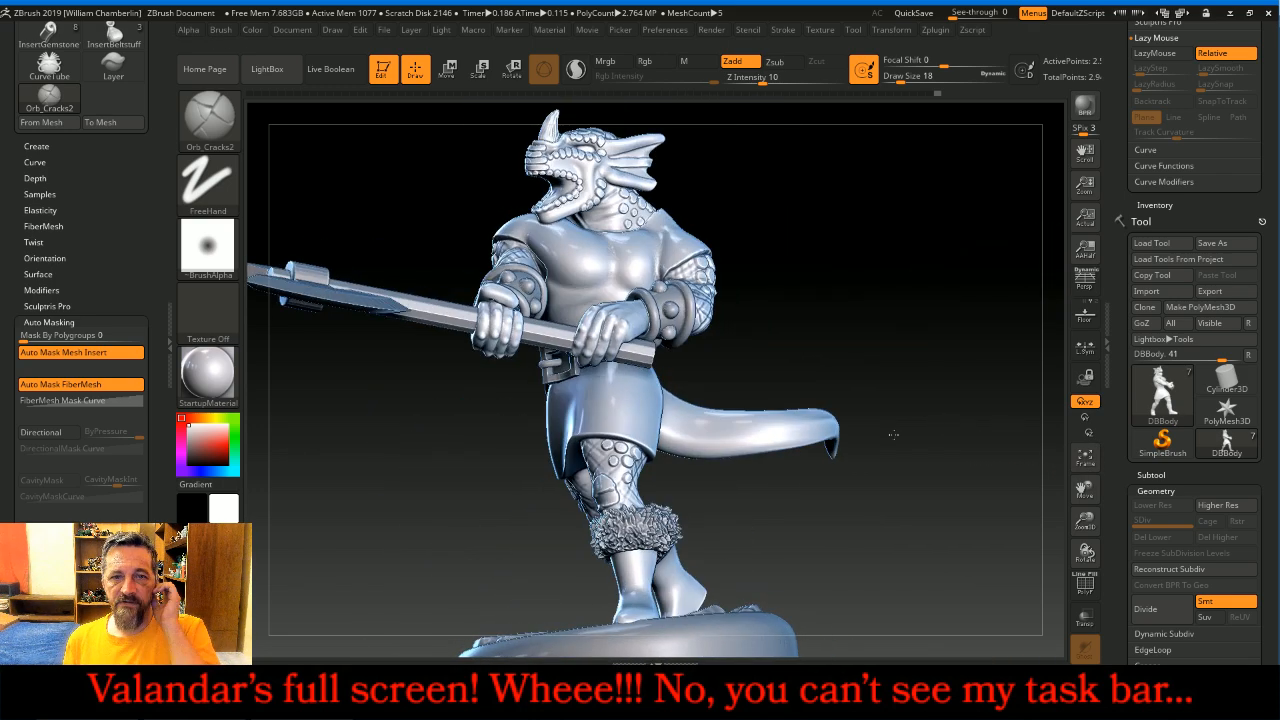
drag(935, 412, 929, 407)
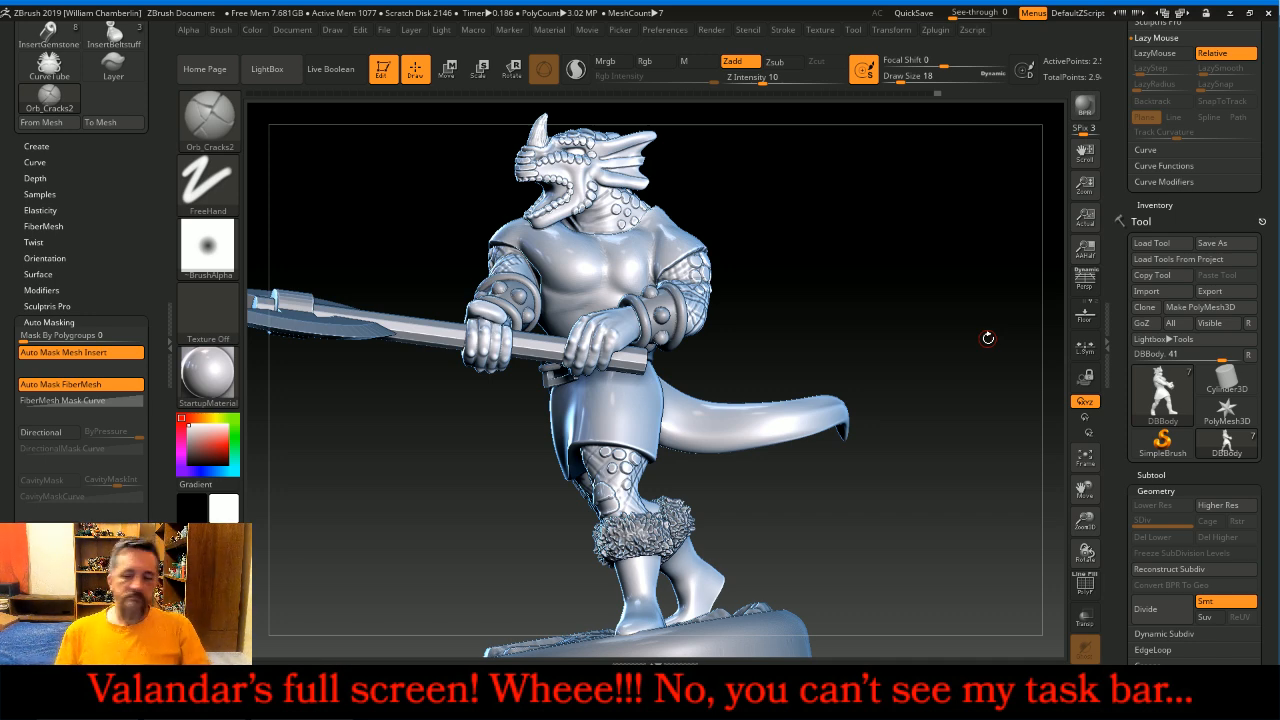
drag(985, 340, 986, 371)
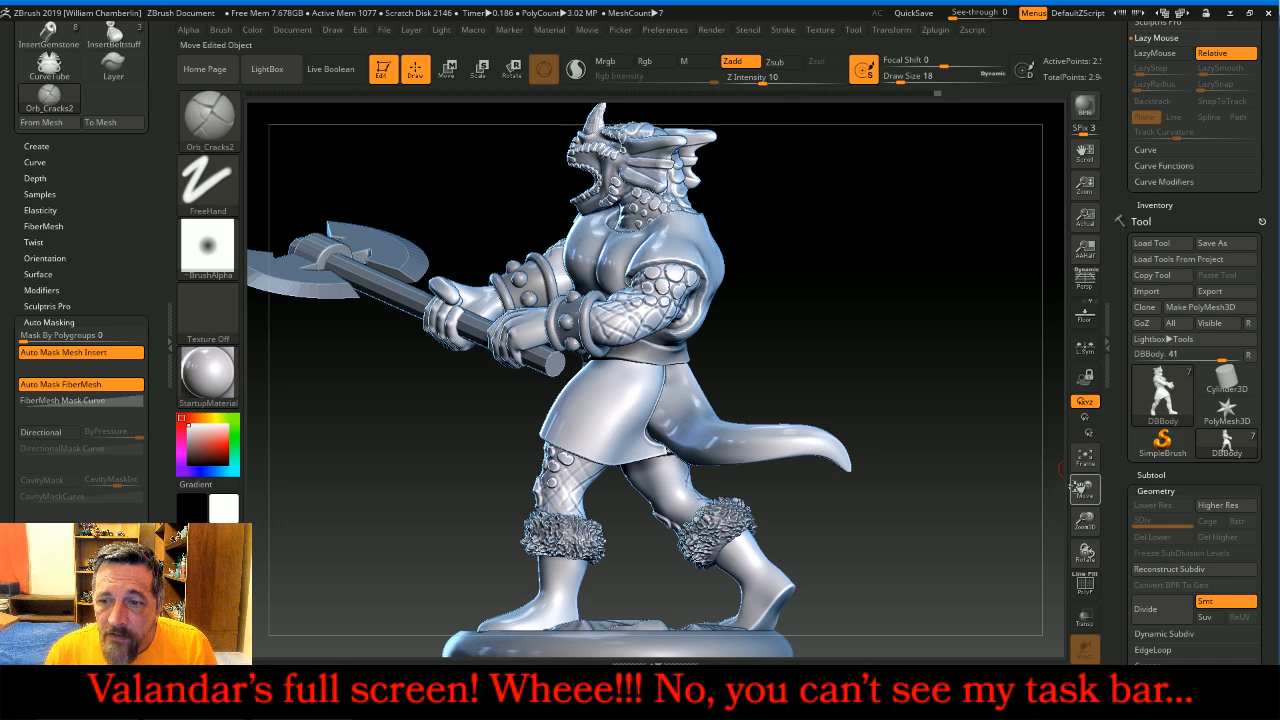
drag(1085, 521, 1063, 448)
drag(903, 391, 994, 396)
drag(914, 385, 842, 382)
drag(1085, 521, 1034, 464)
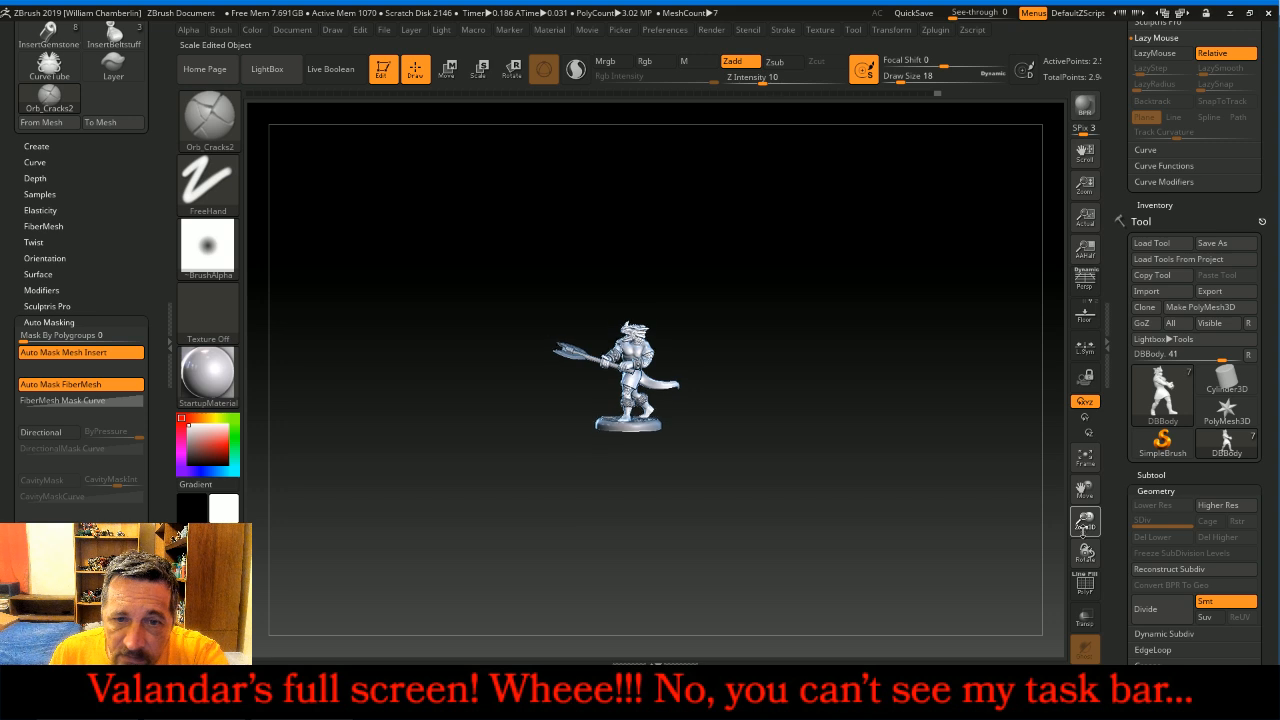
drag(919, 455, 910, 443)
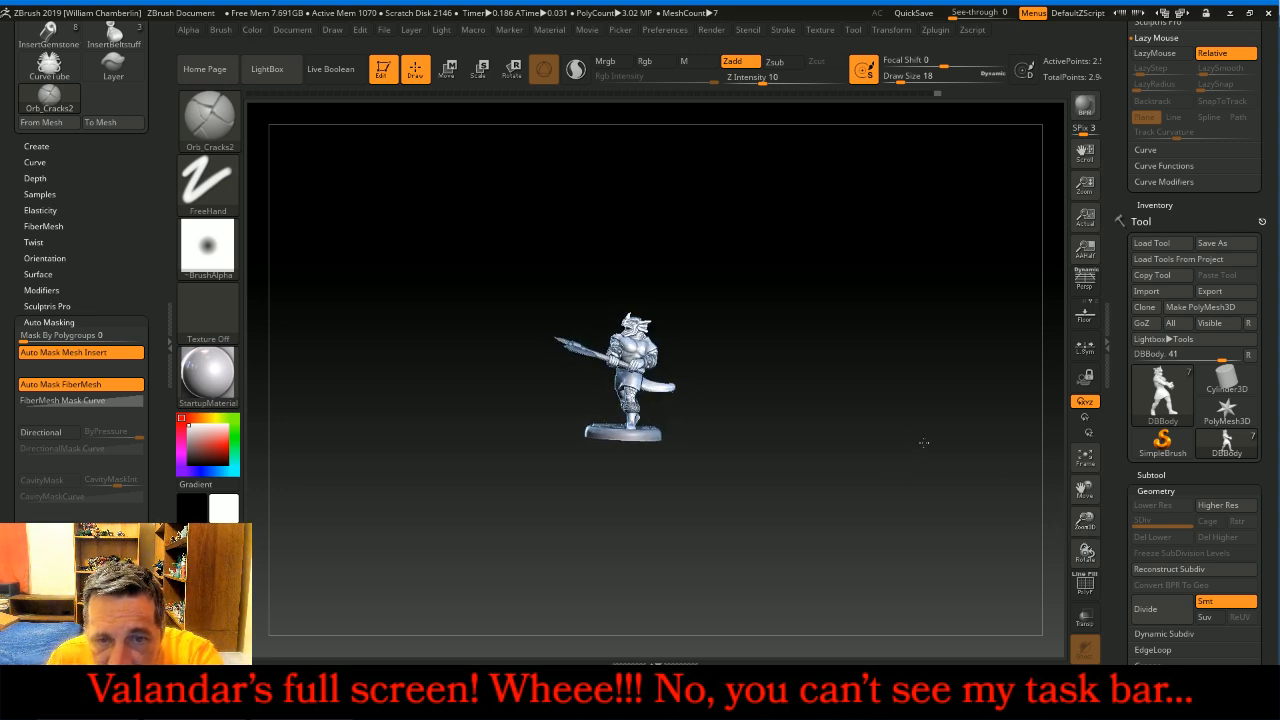
drag(920, 441, 953, 451)
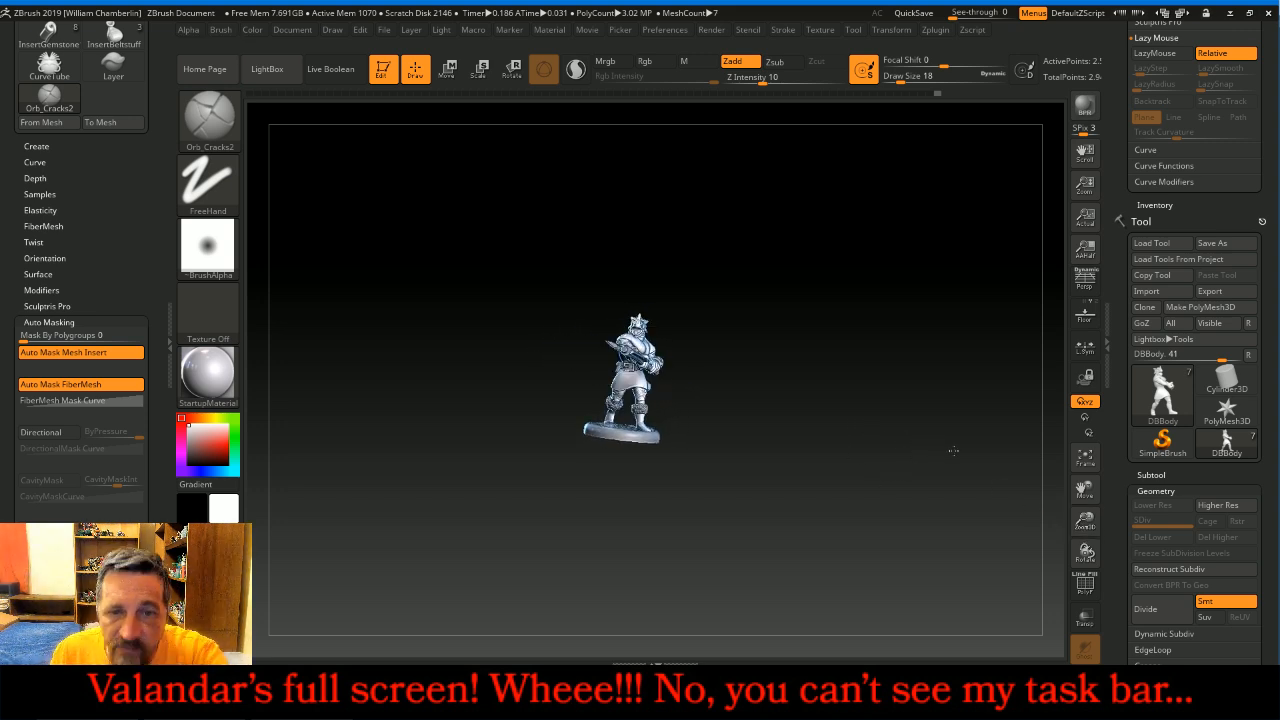
click(1085, 457)
- Raise the first two plates on the upper ridge of the tail with the Layer brush at draw size 26, smoothing between them
drag(972, 524, 956, 545)
drag(1080, 537, 1080, 585)
drag(1083, 490, 1138, 438)
drag(953, 437, 939, 441)
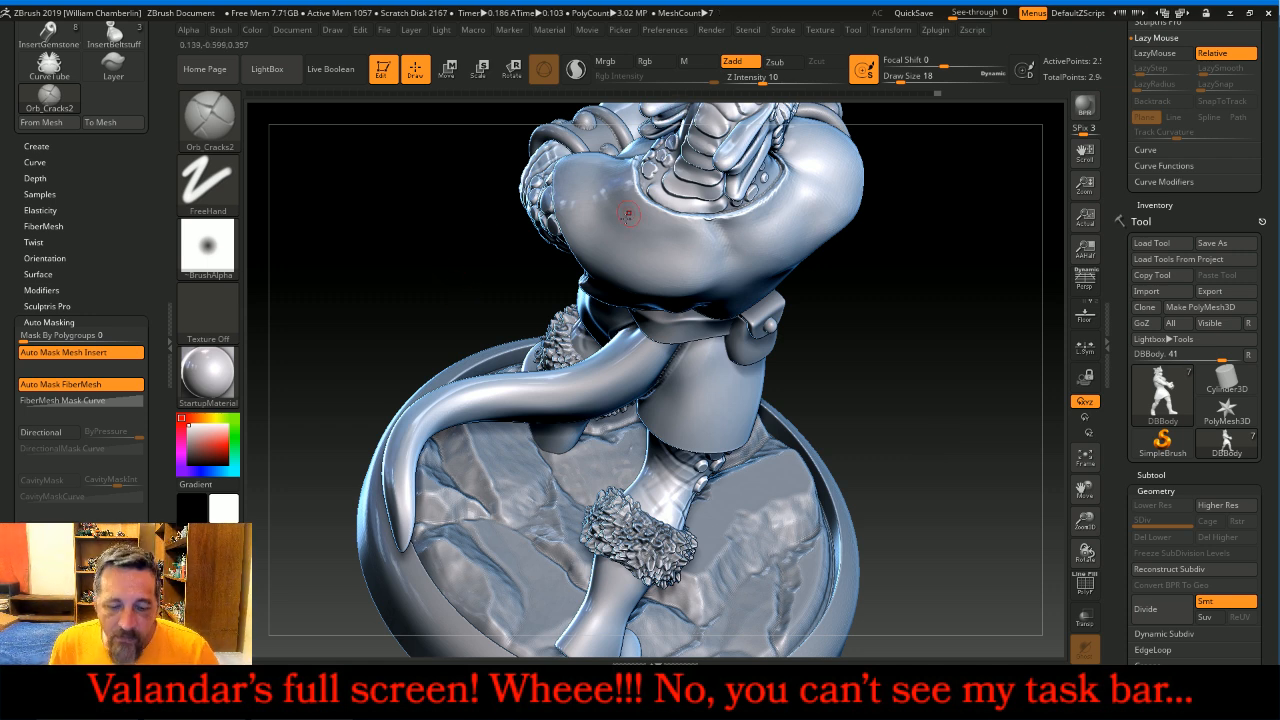
key(])
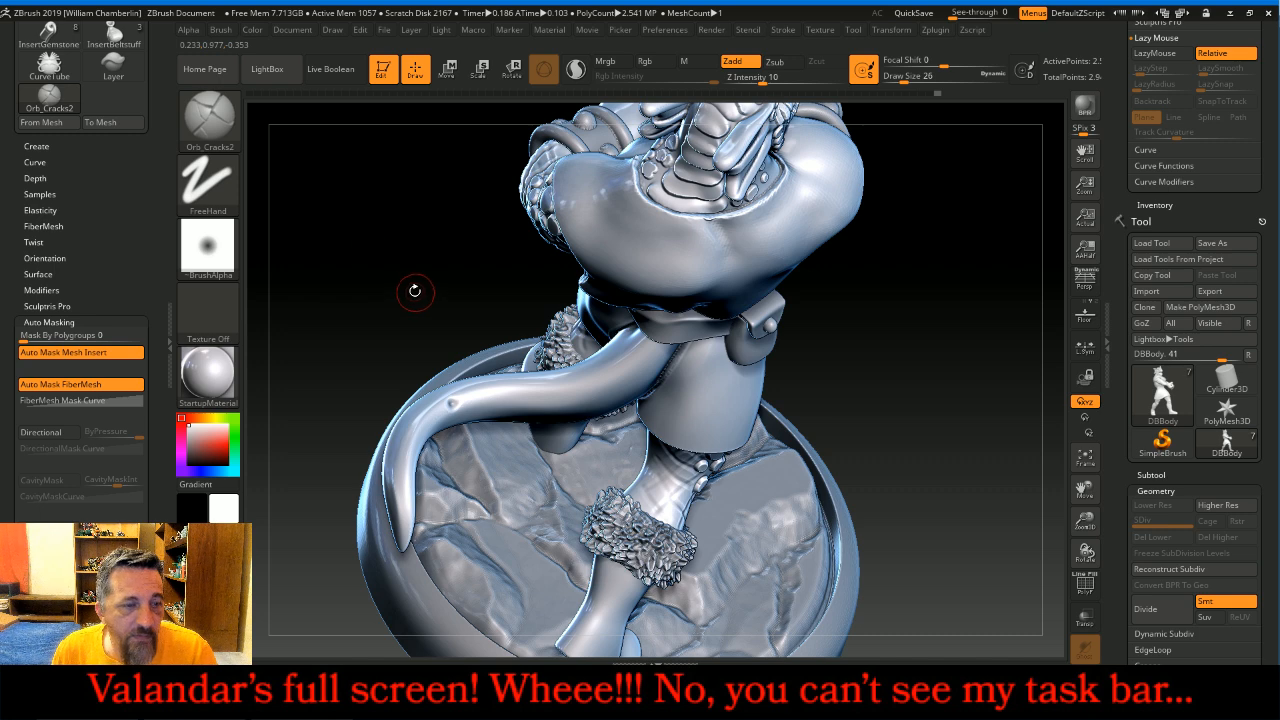
click(209, 115)
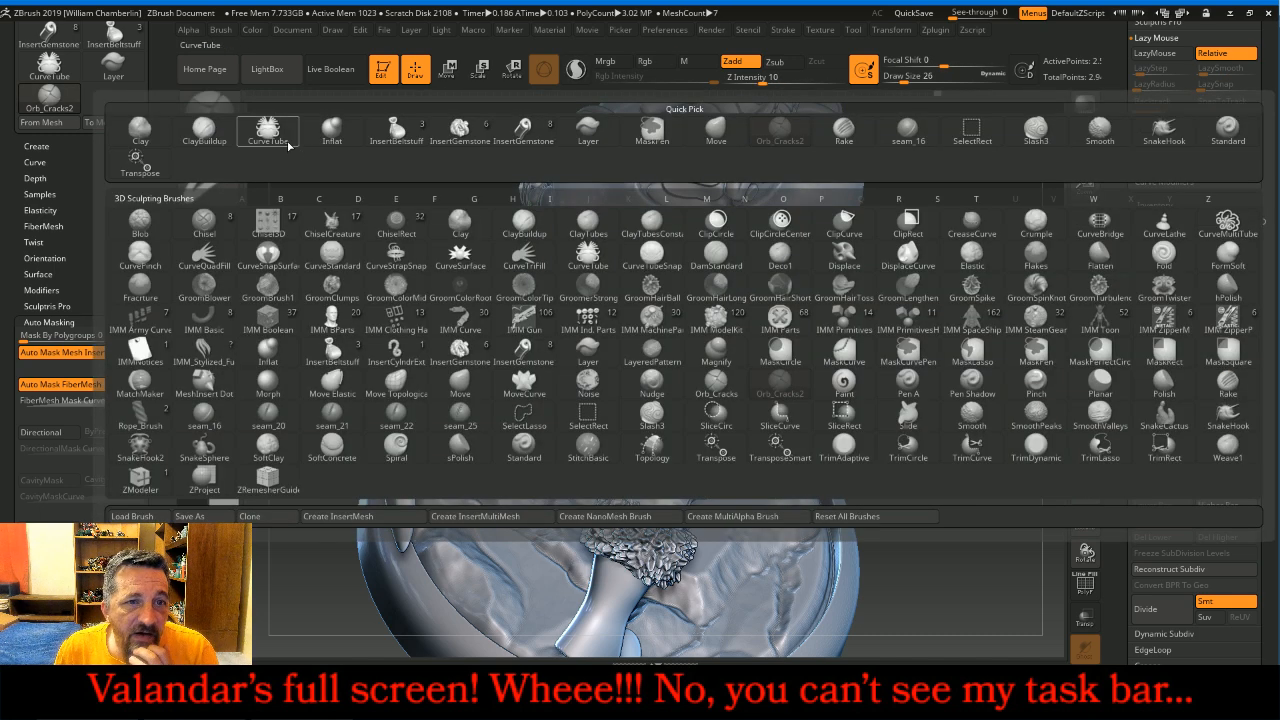
click(585, 130)
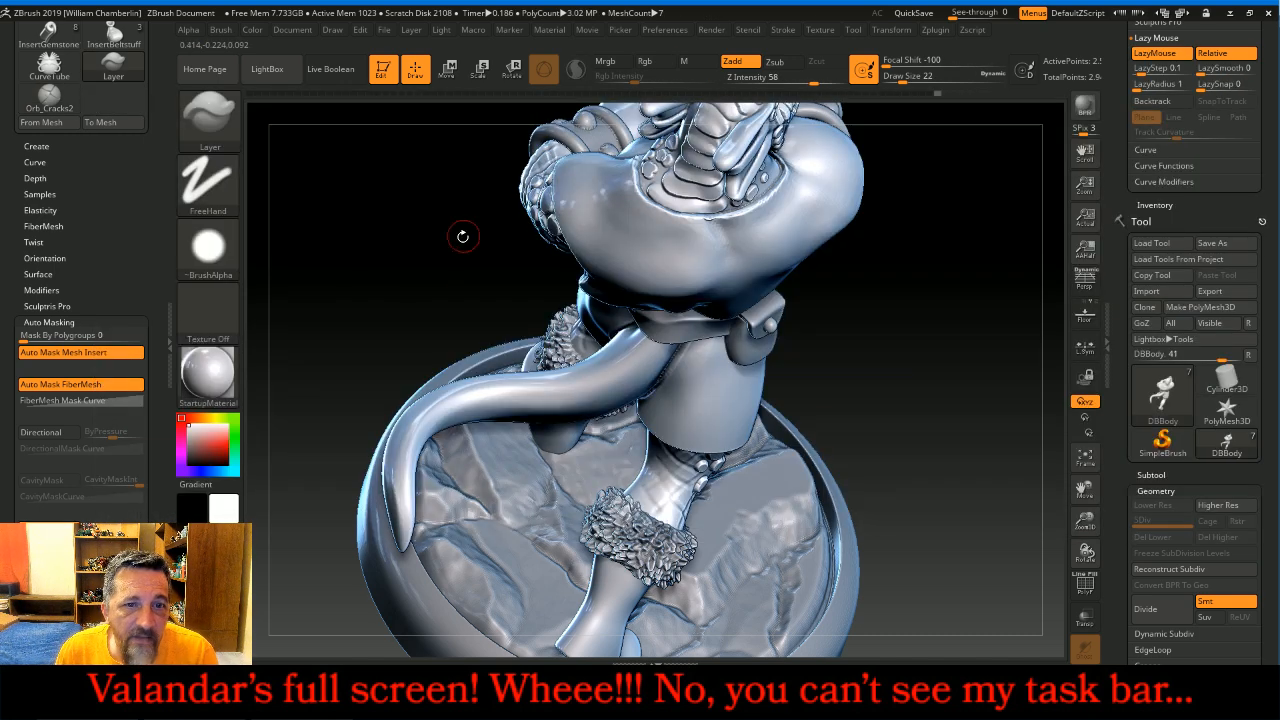
click(457, 400)
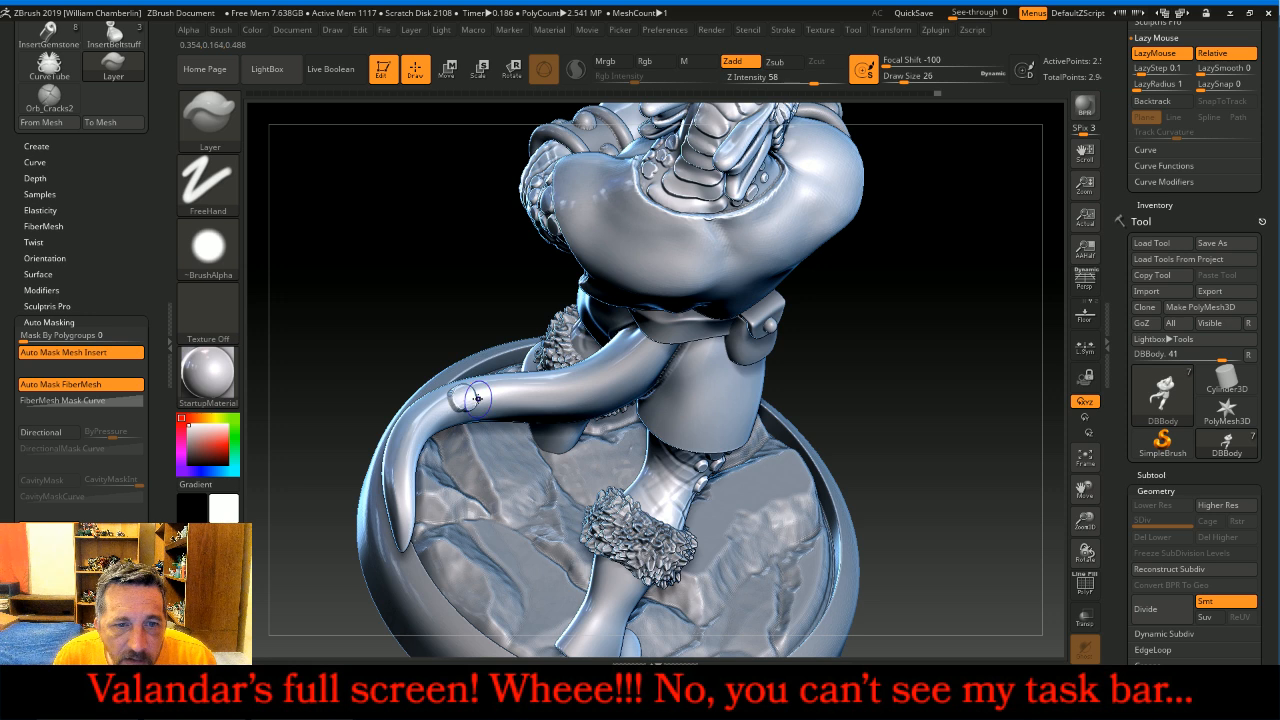
key(shift)
shift+drag(470, 398, 484, 396)
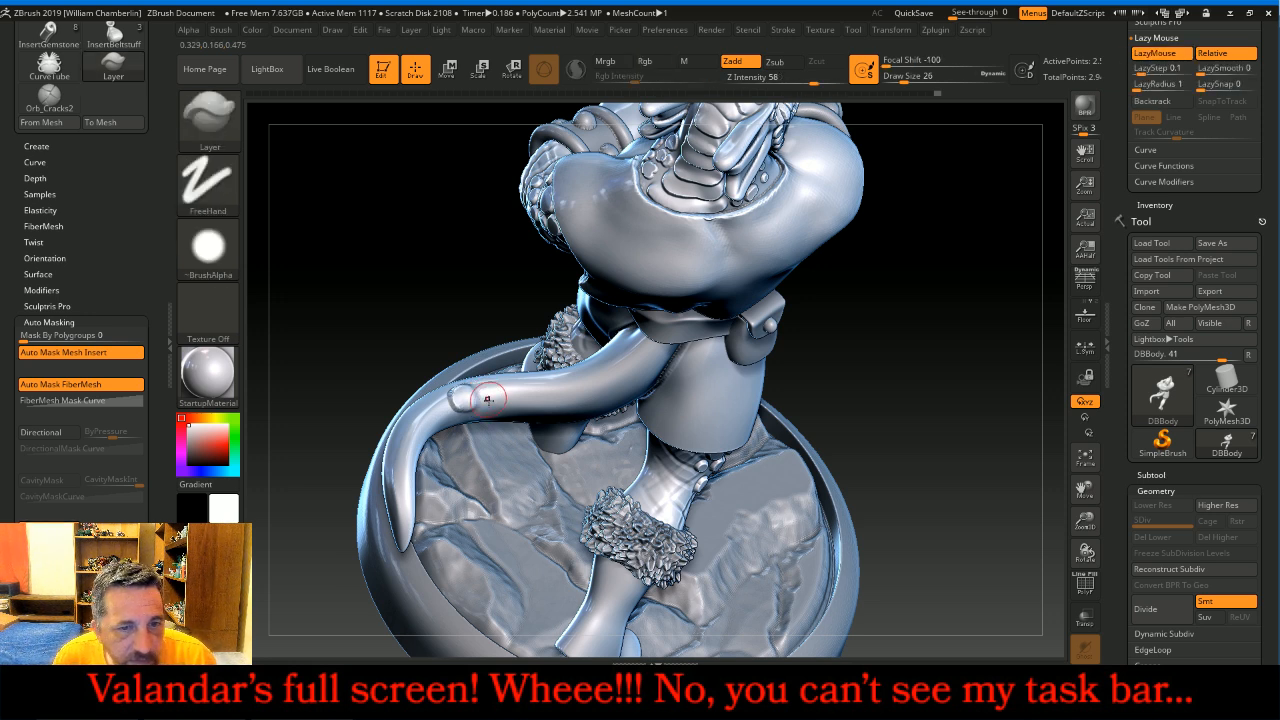
click(485, 394)
click(492, 395)
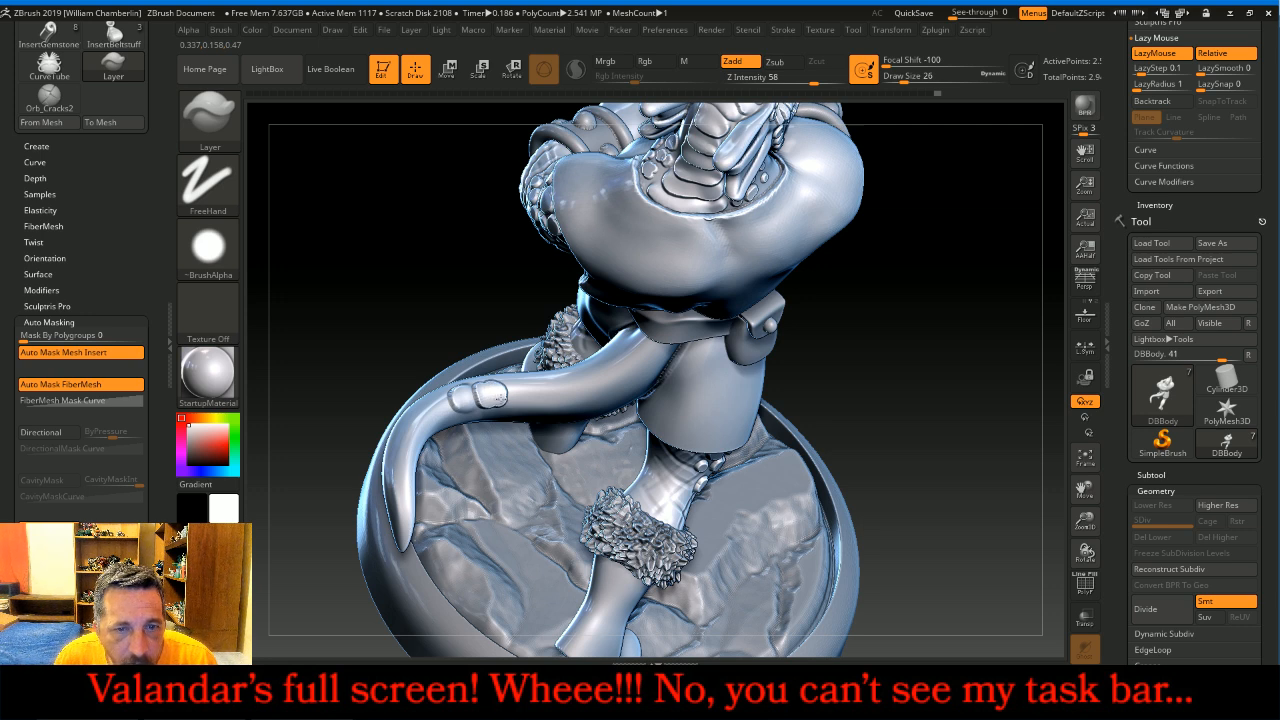
- Extend the row of raised plates up the middle of the tail, smoothing the edge of each before adding another
key(shift)
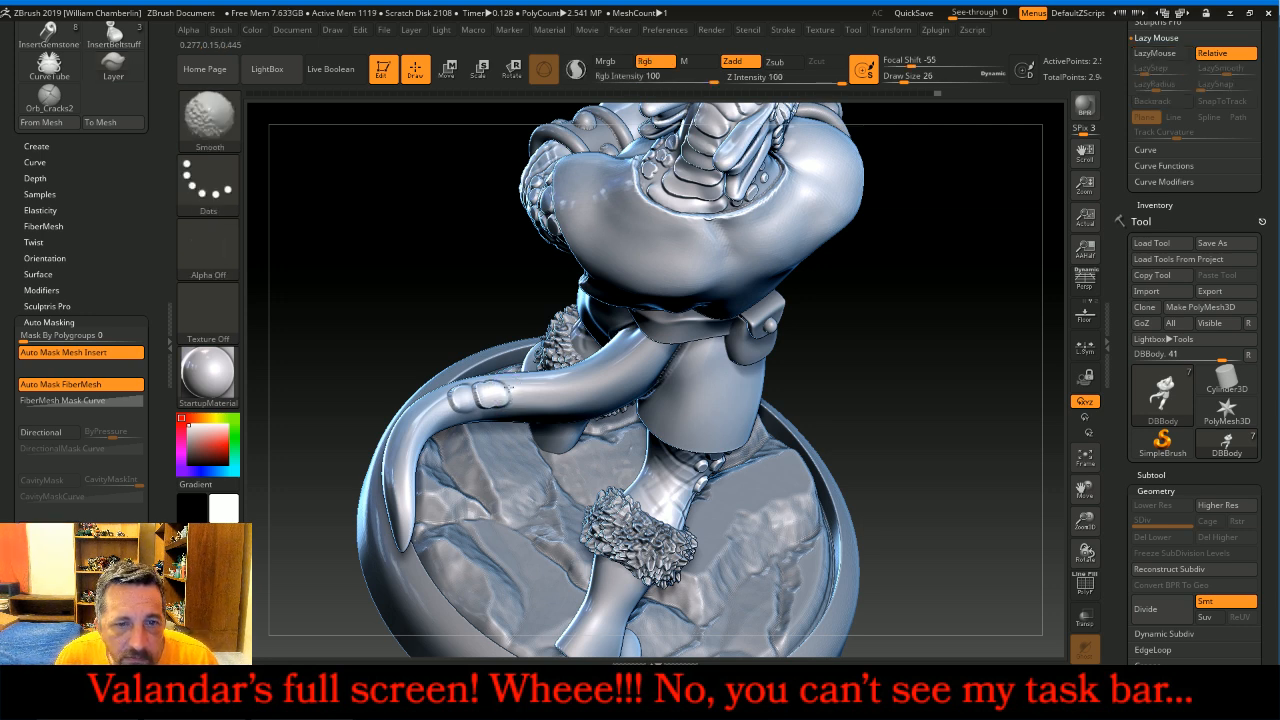
click(512, 392)
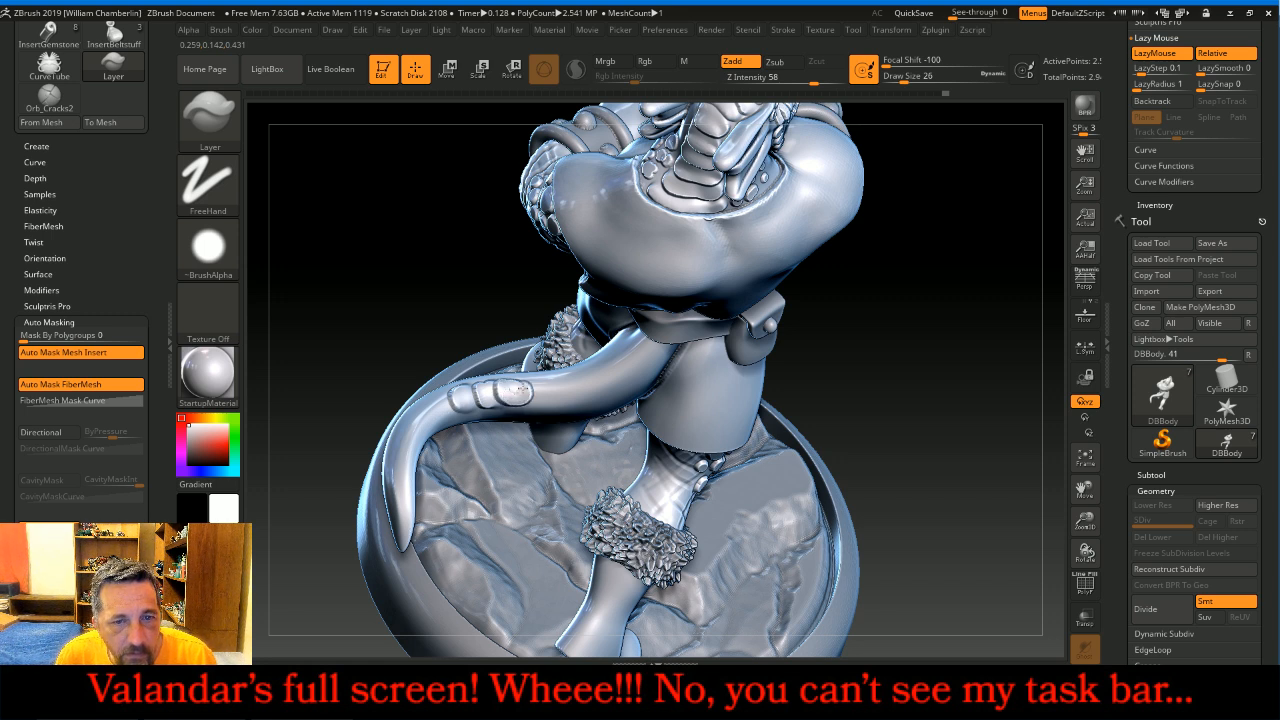
key(shift)
shift+drag(529, 388, 529, 397)
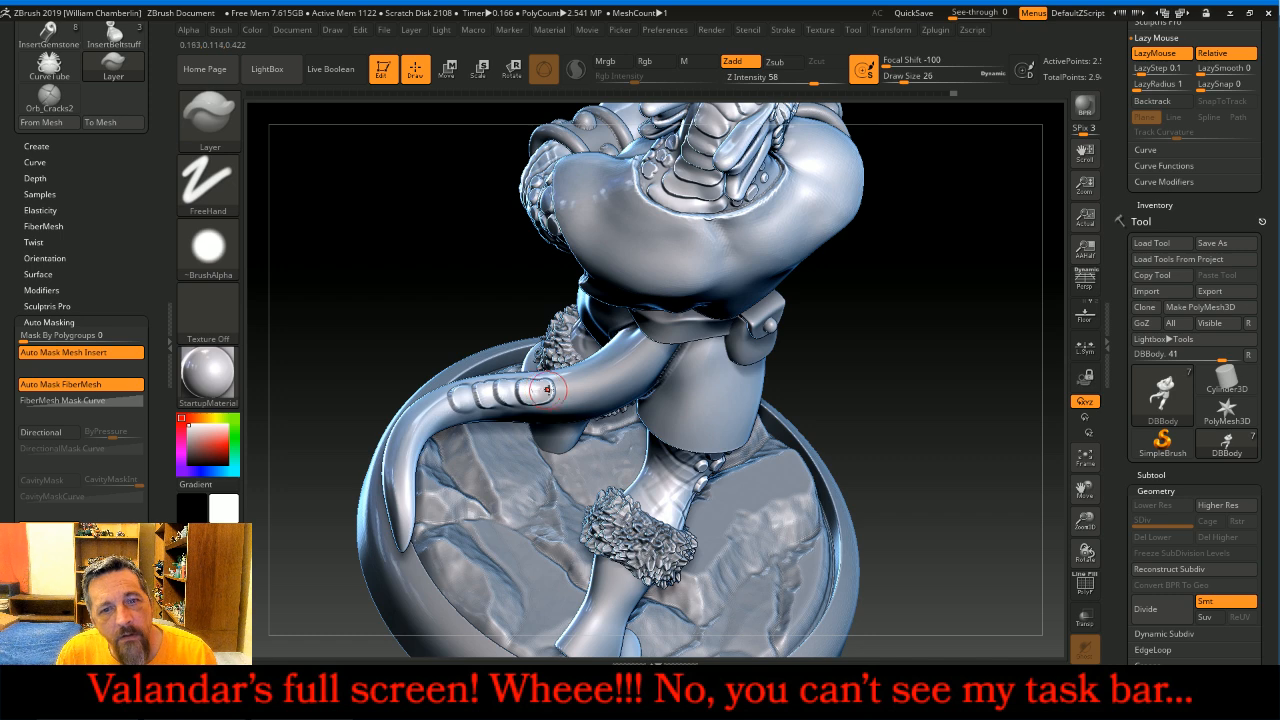
key(shift)
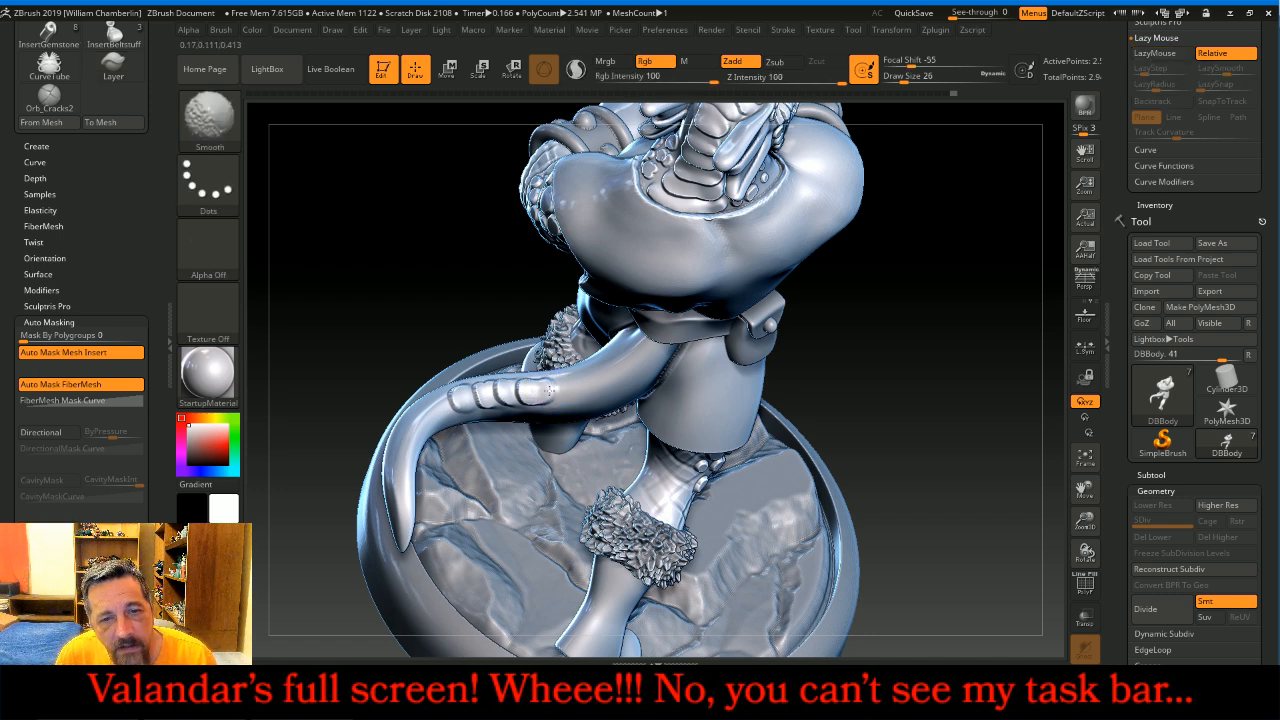
mouse_move(924, 375)
mouse_down()
mouse_move(926, 351)
mouse_move(953, 377)
mouse_move(953, 418)
mouse_move(913, 330)
mouse_up()
drag(460, 306, 560, 370)
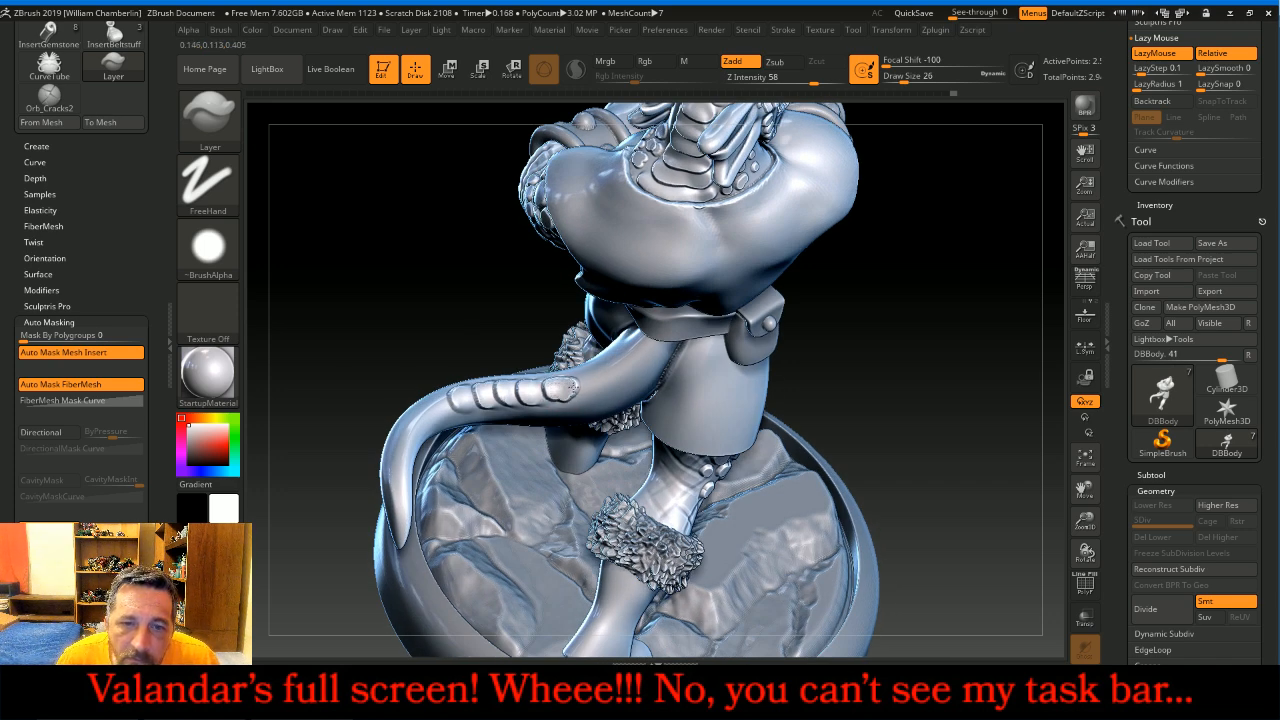
- Continue the row of raised plates along the upper tail toward its base, smoothing each plate's edge before adding another
key(shift)
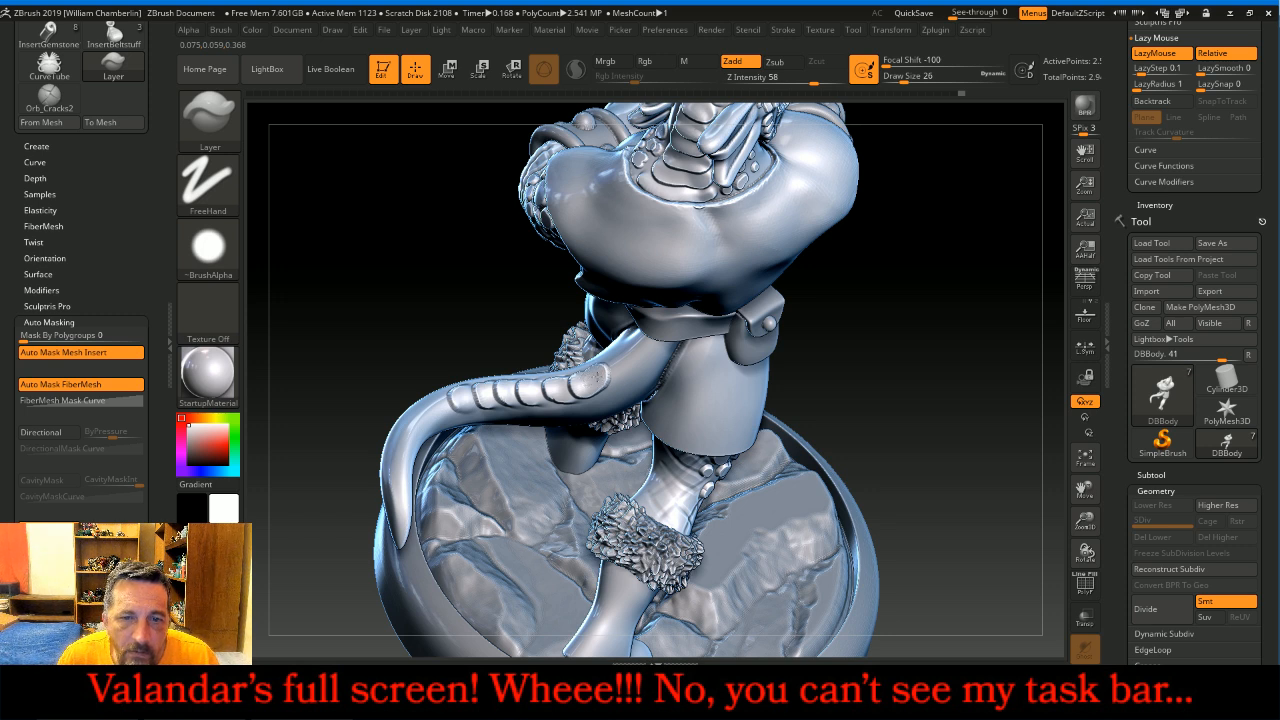
key(shift)
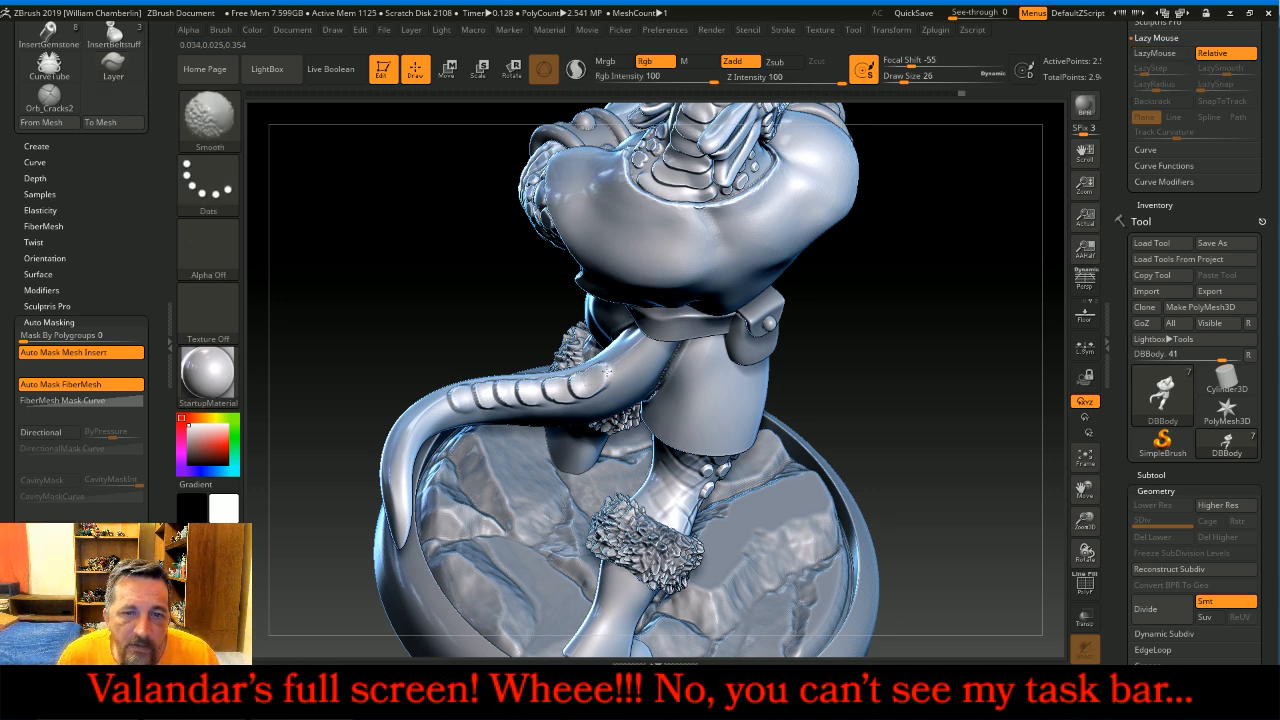
mouse_move(897, 349)
mouse_down()
mouse_move(918, 341)
mouse_move(616, 375)
mouse_up()
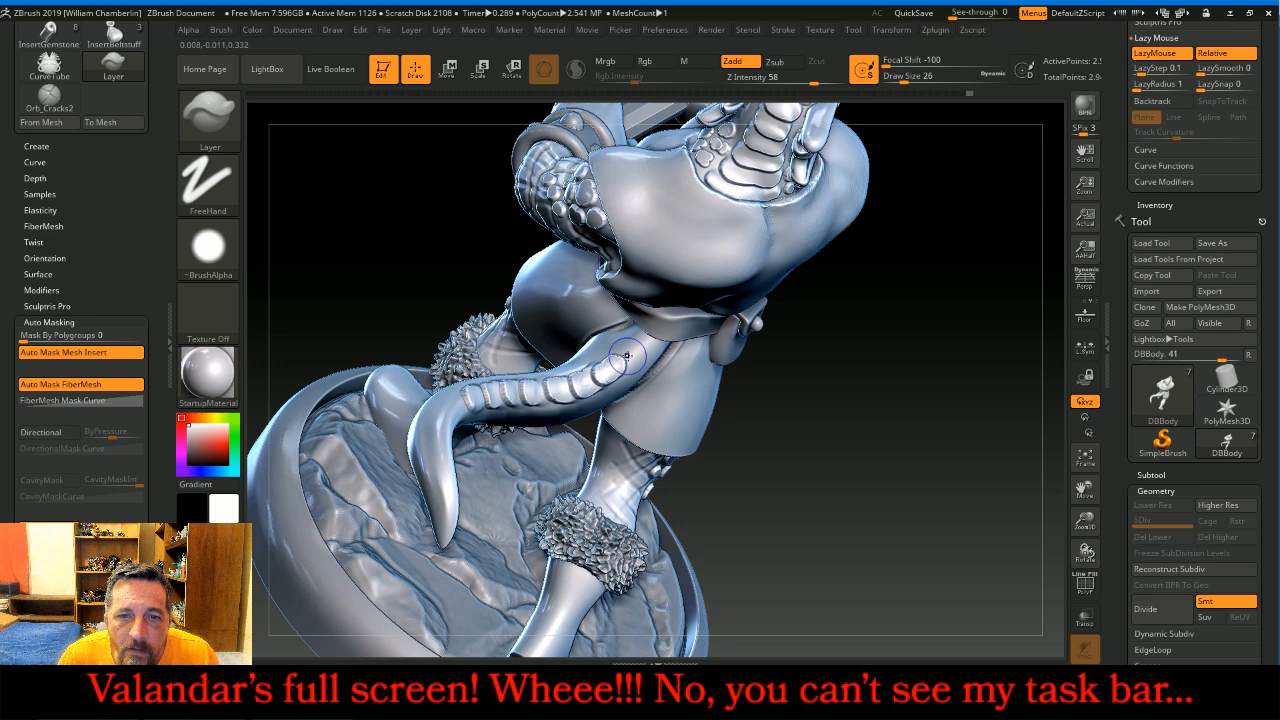
key(shift)
shift+drag(614, 369, 629, 360)
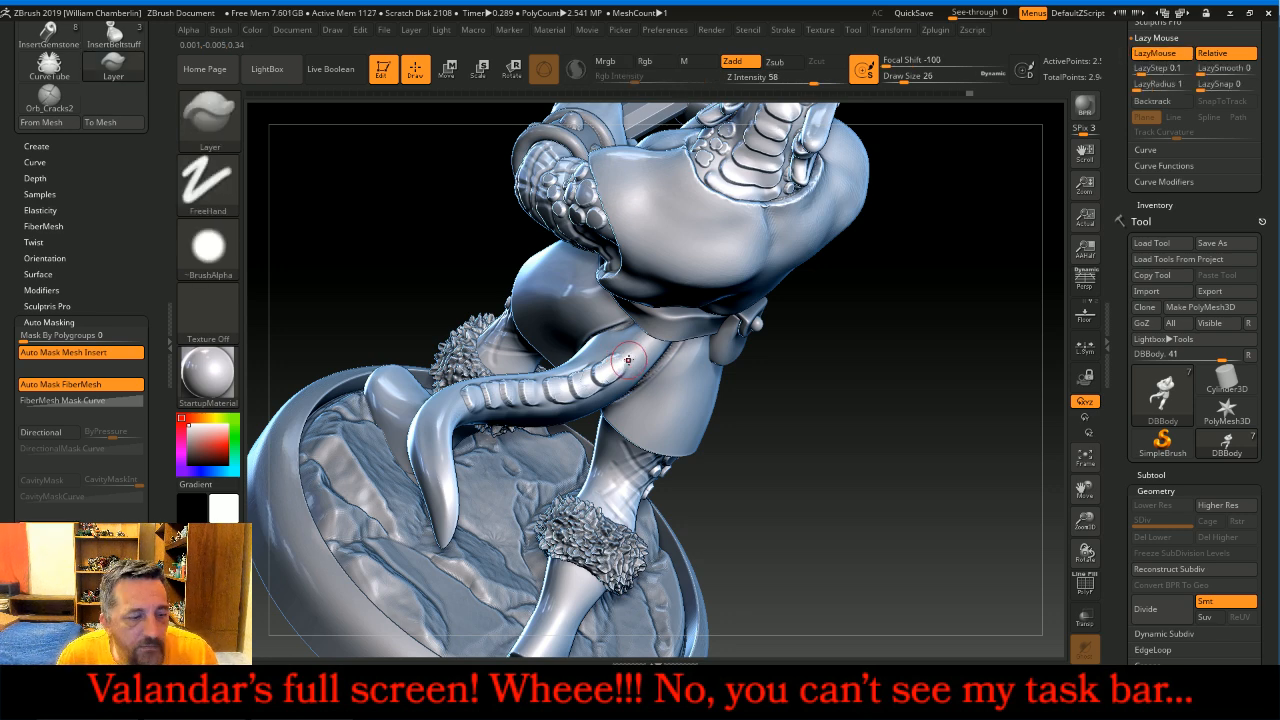
key(shift)
- Complete the row of tail plates up to the belt with the Layer brush, smoothing the edges of the last ones
drag(772, 431, 634, 353)
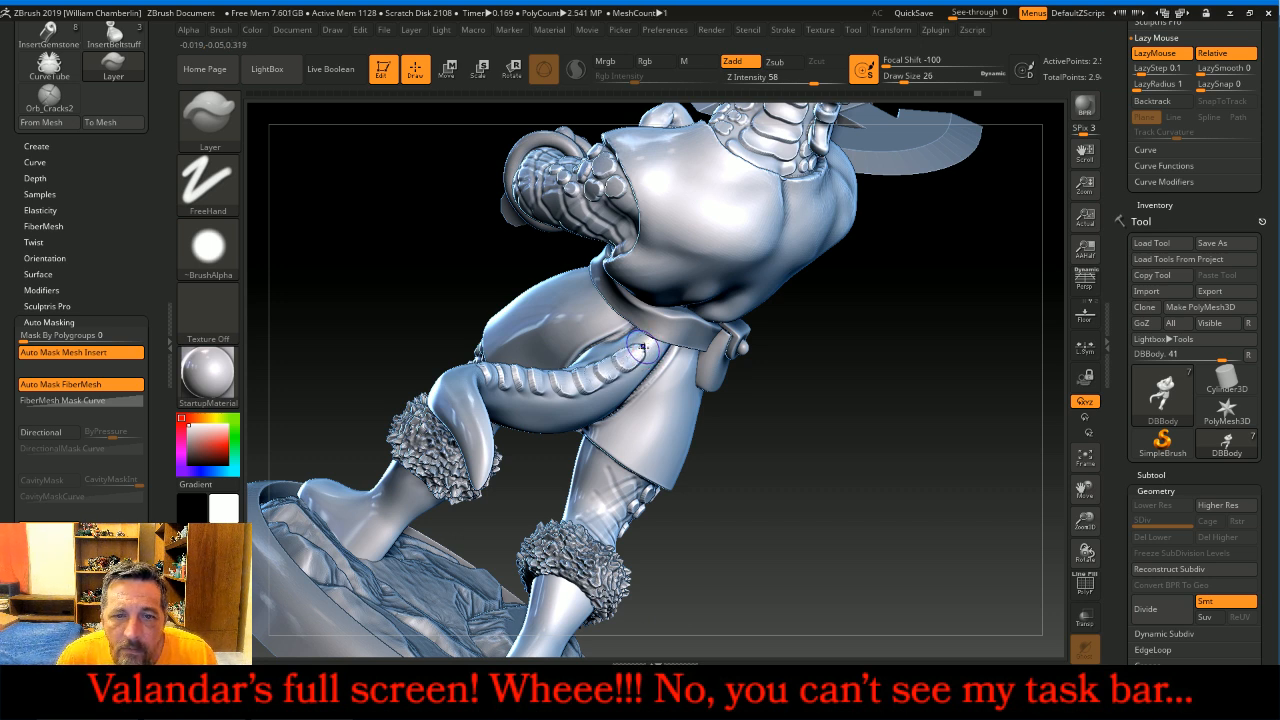
key(shift)
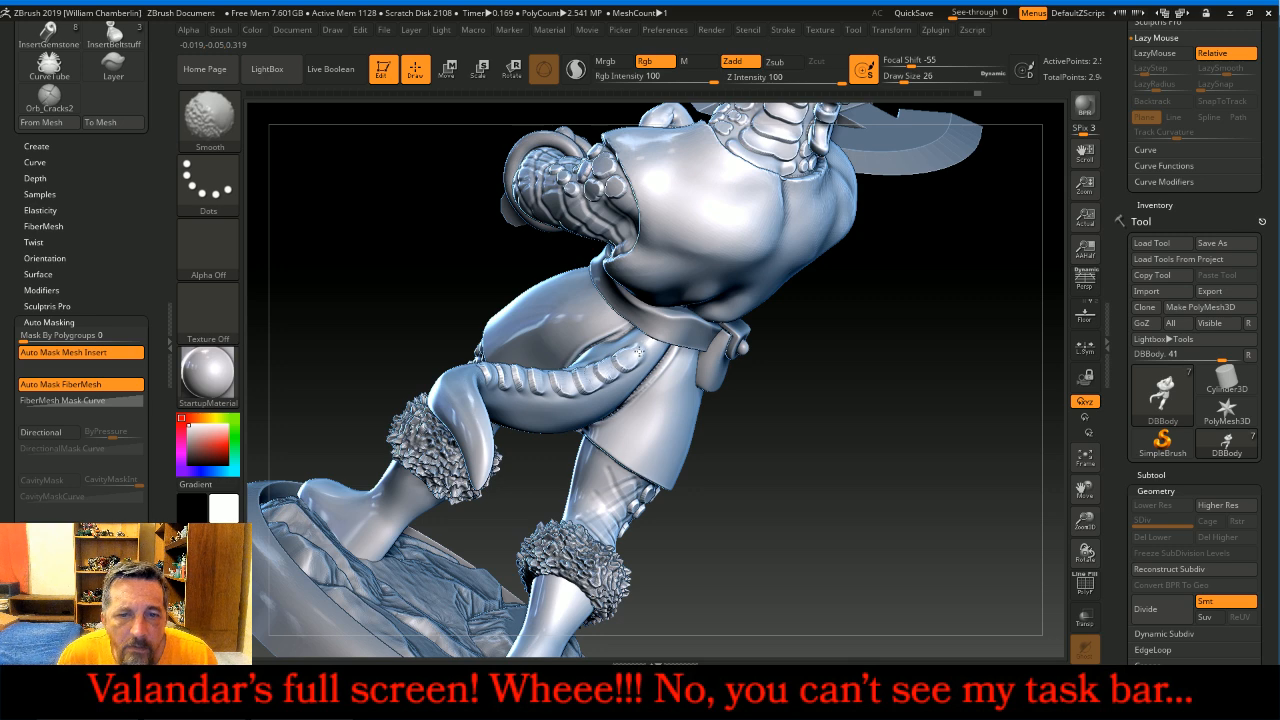
key(shift)
drag(830, 430, 828, 358)
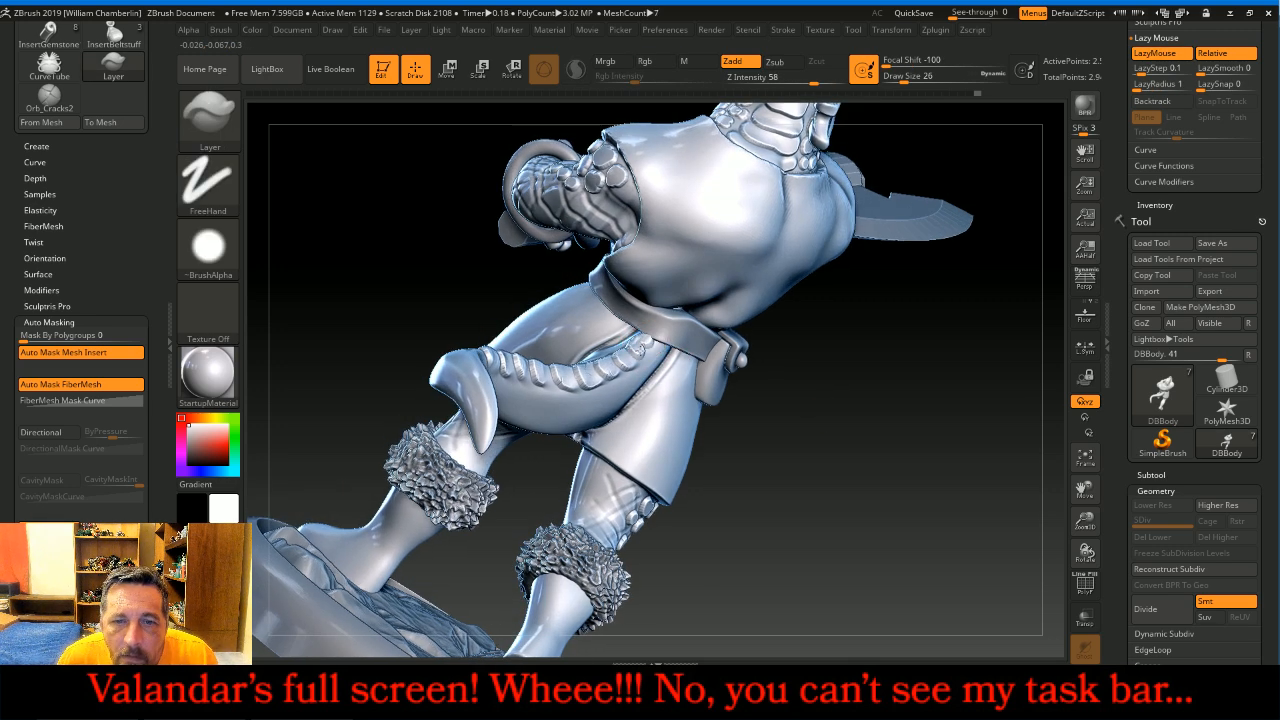
key(shift)
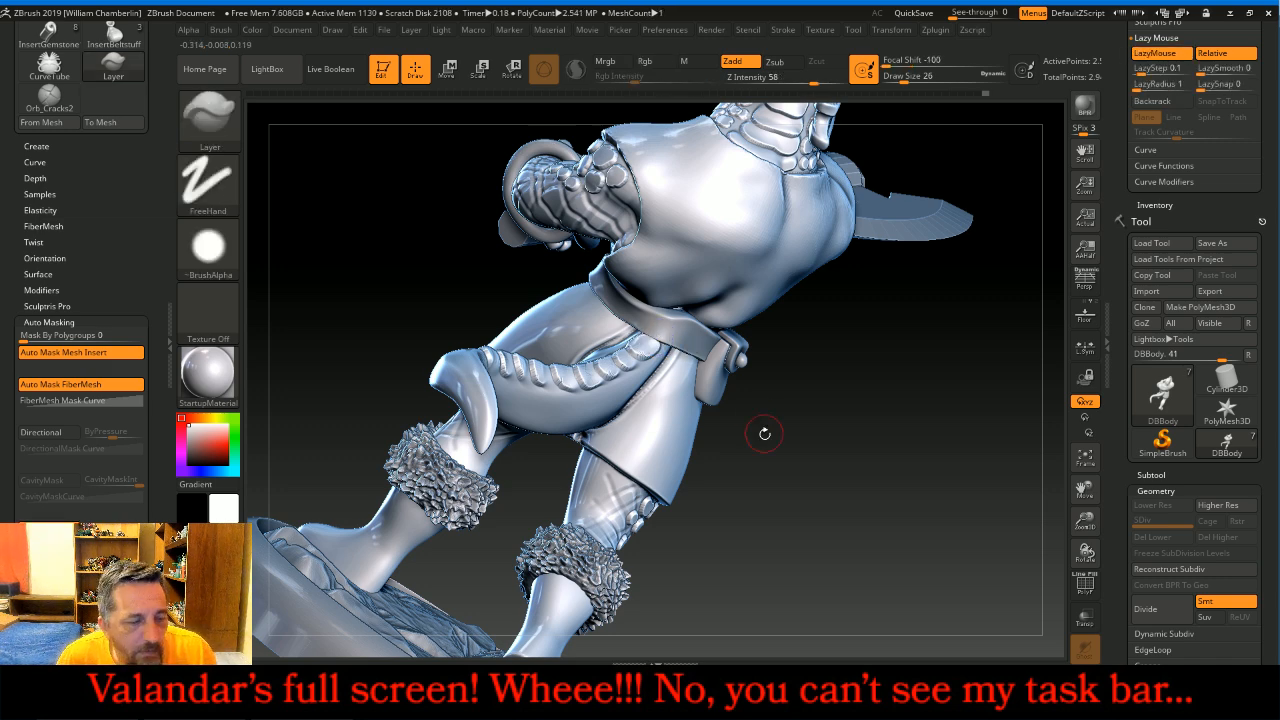
drag(856, 467, 808, 435)
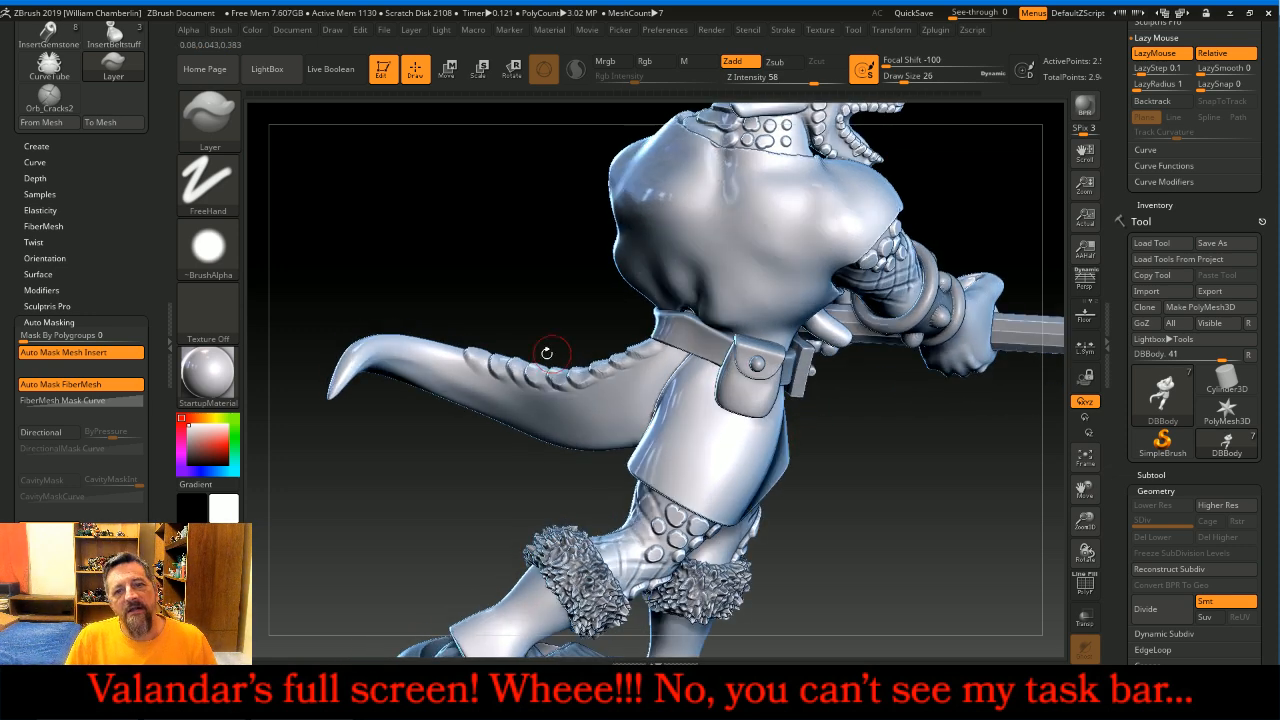
- Carve crossing creases over the pouch side of the tail below the plates with the Orb_Cracks2 brush at draw size 18
click(210, 122)
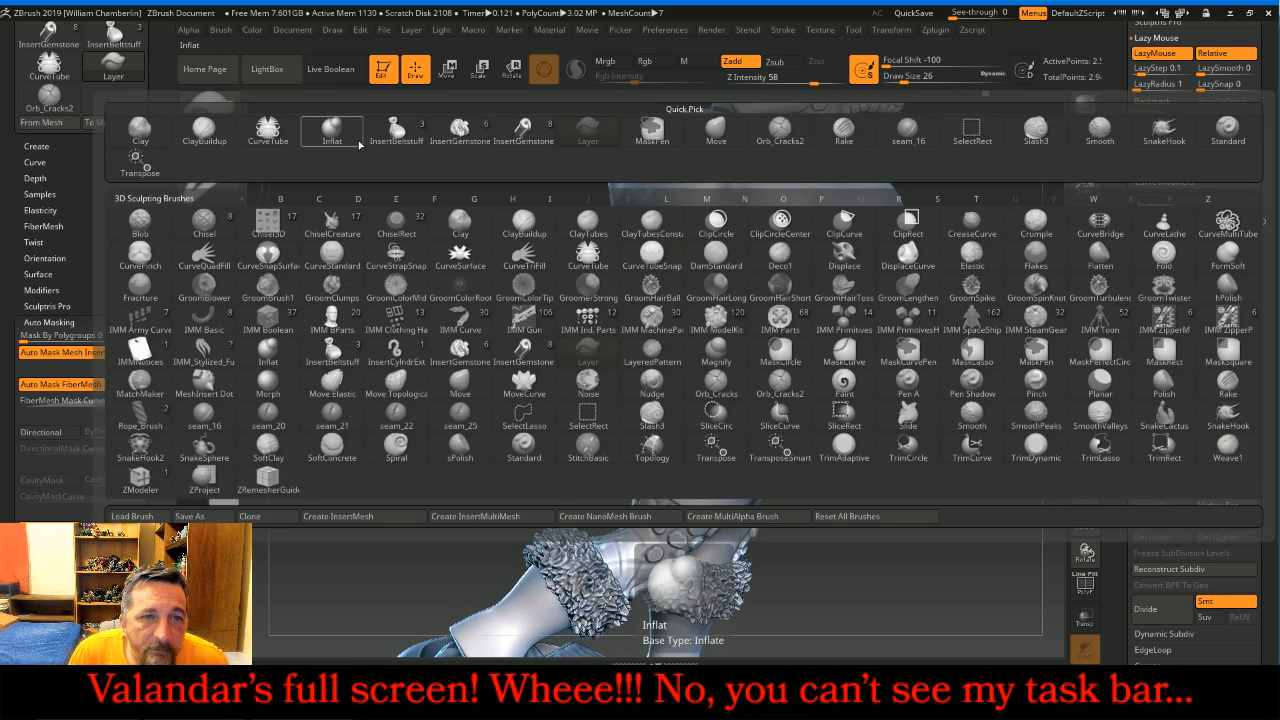
click(780, 128)
key(bracketleft)
key(bracketleft)
drag(575, 291, 660, 356)
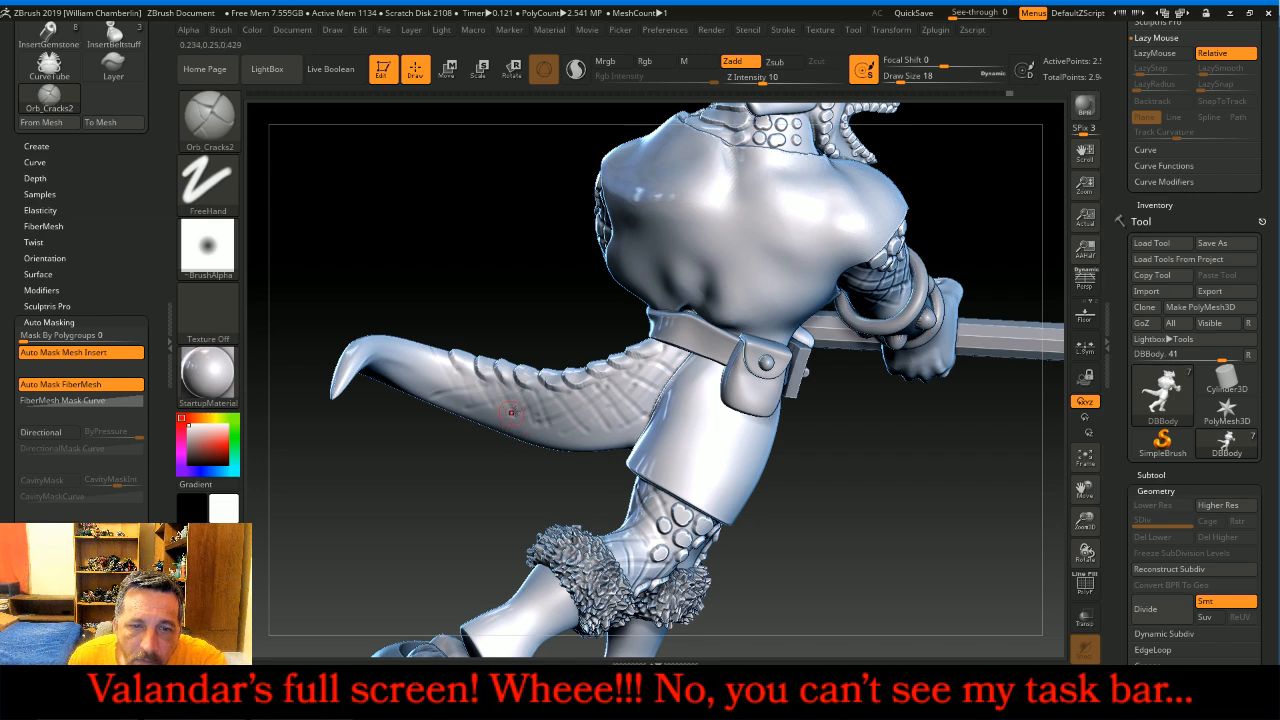
drag(486, 267, 540, 274)
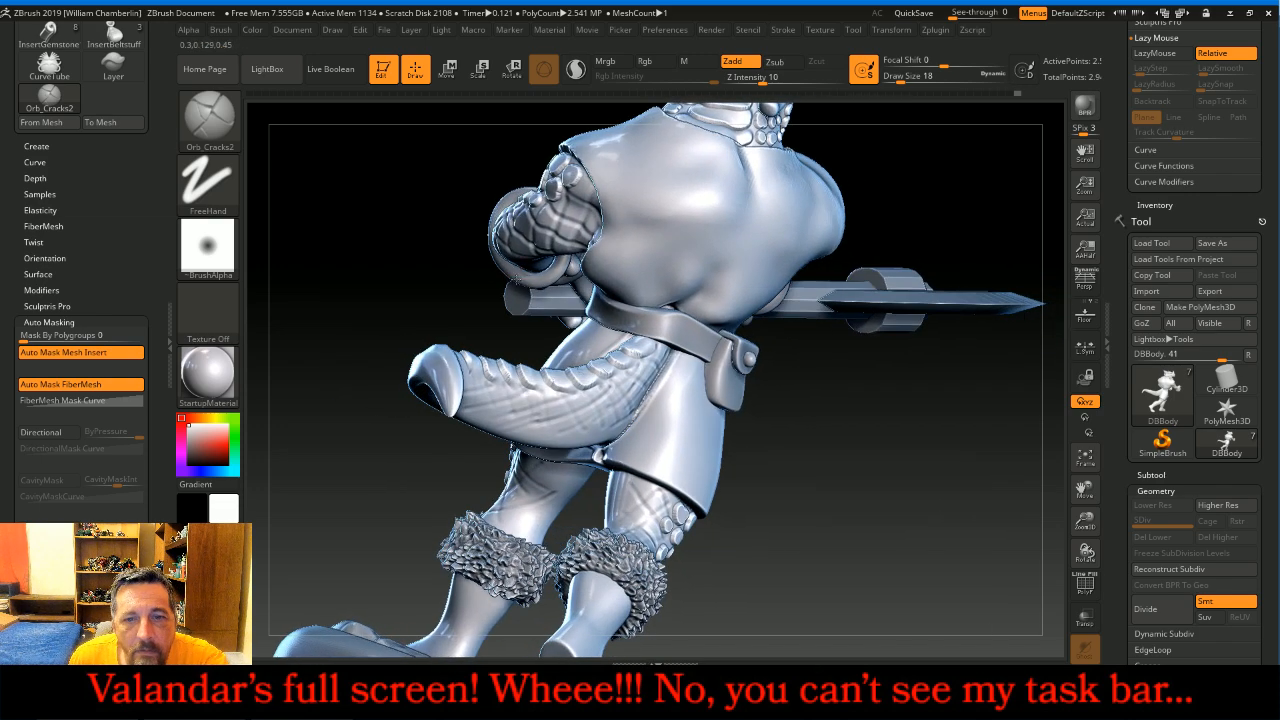
- Carve matching crossing creases along the opposite side of the tail, softening them with the Smooth brush
drag(792, 472, 660, 280)
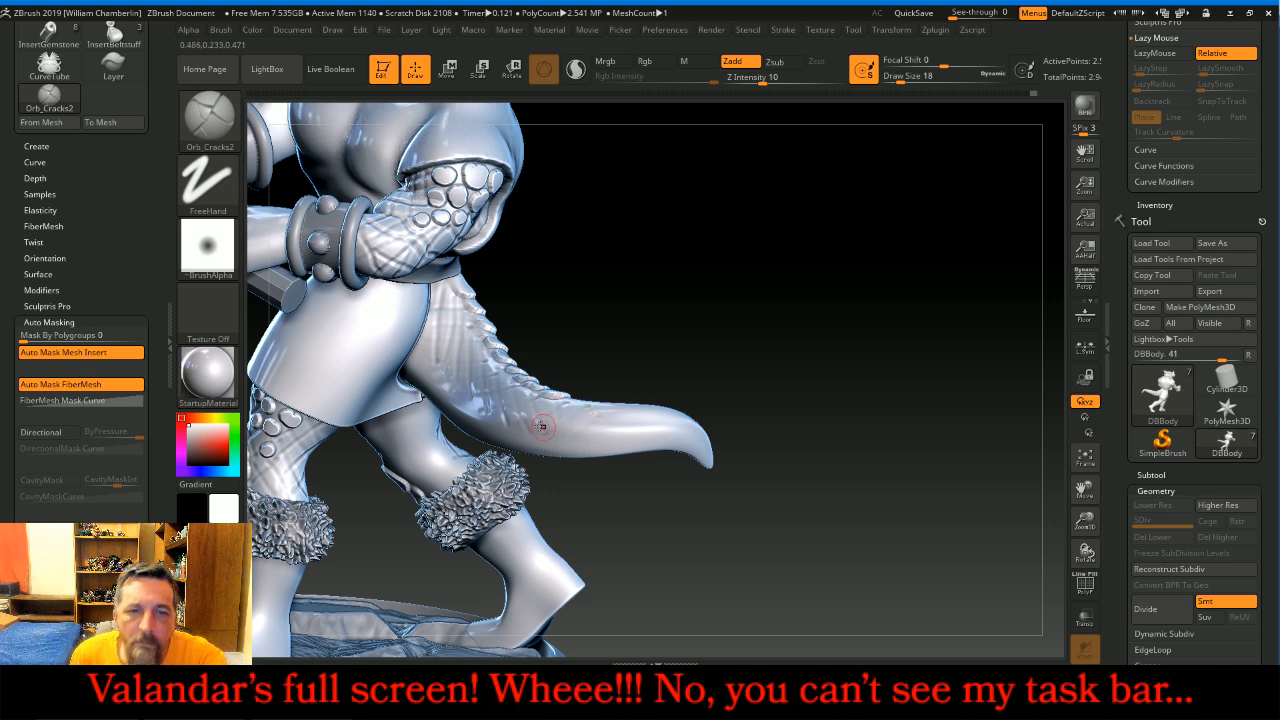
key(shift)
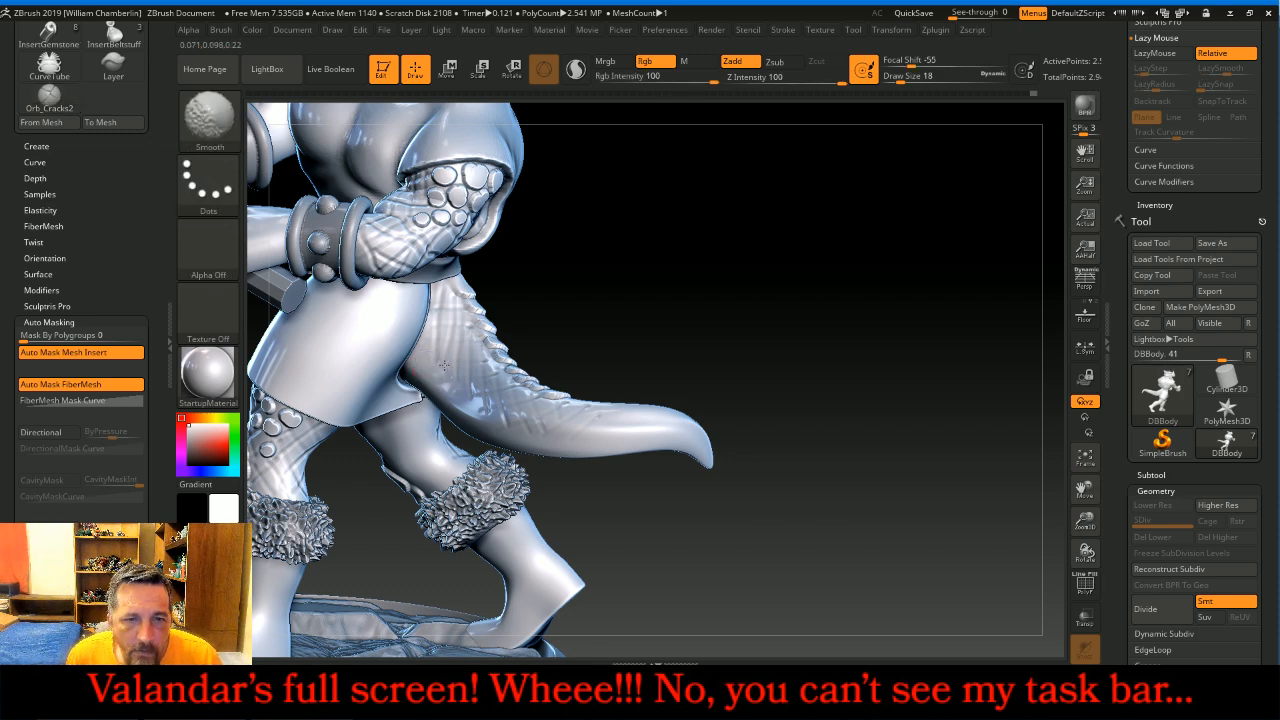
mouse_move(694, 391)
mouse_down()
mouse_move(814, 337)
mouse_move(755, 337)
mouse_move(863, 329)
mouse_move(865, 314)
mouse_up()
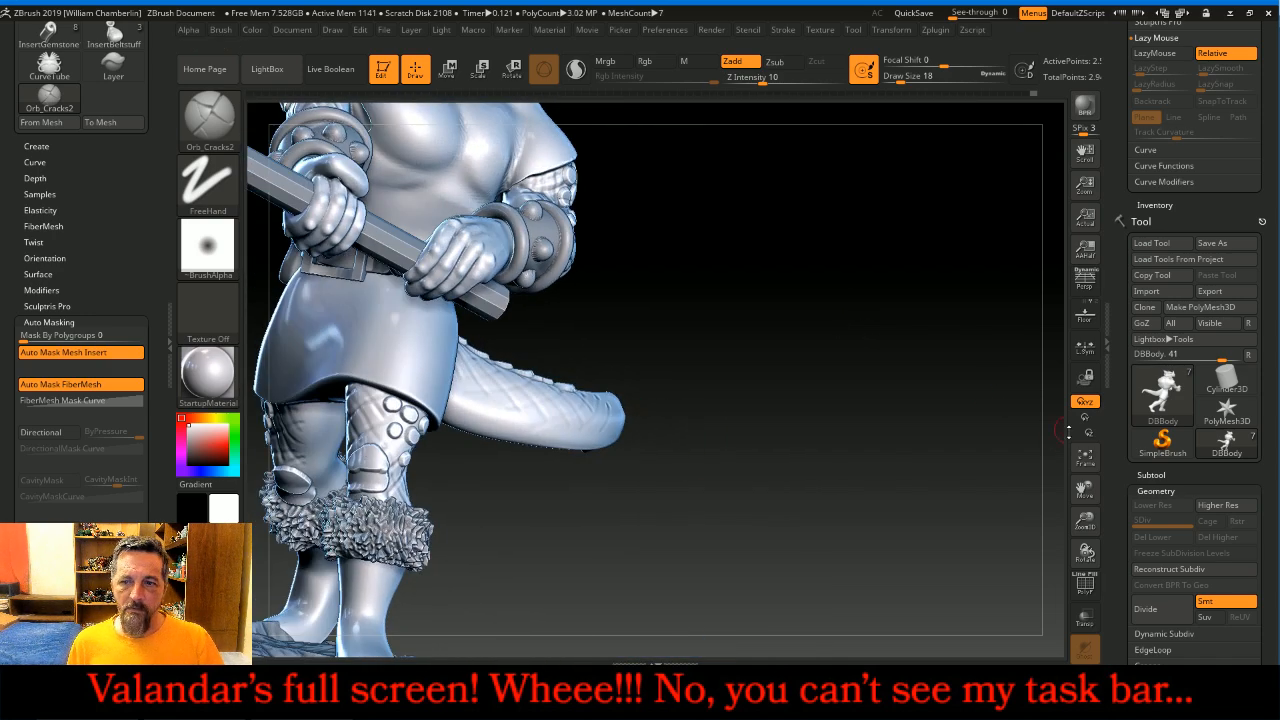
- Examine the whole figure from the front, side and above at reduced size to judge how the tail detail reads
click(1085, 456)
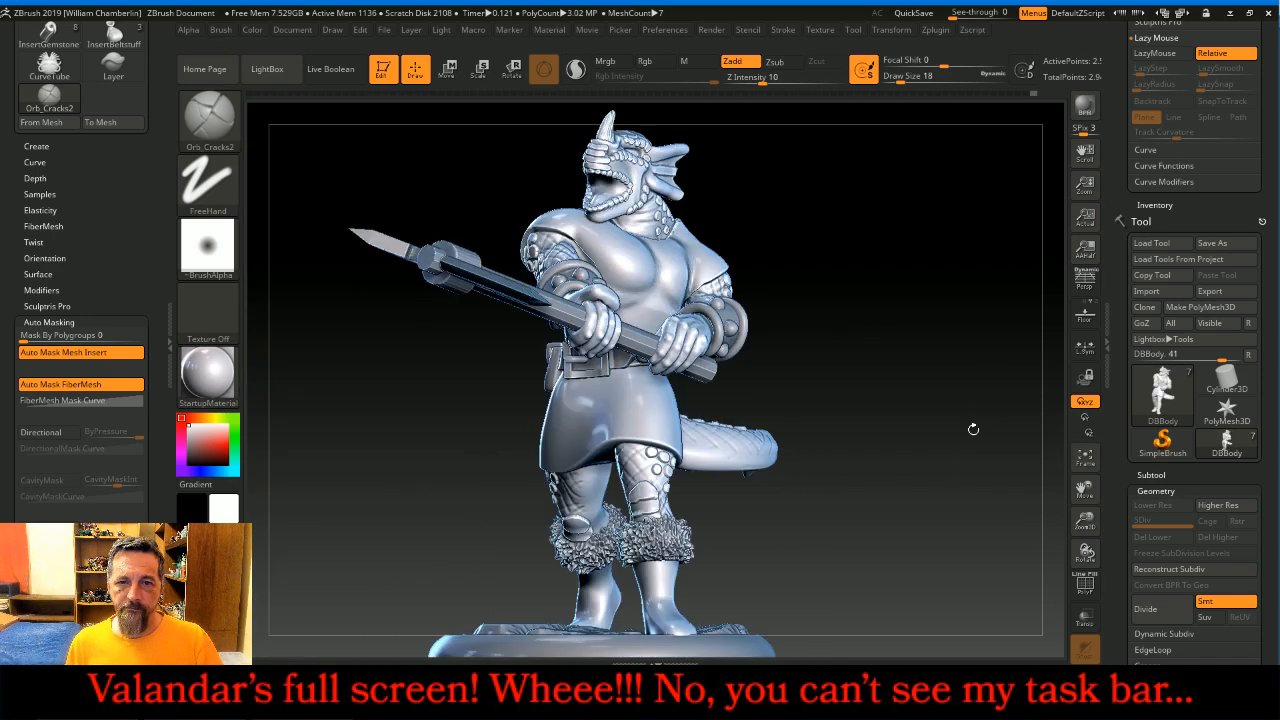
click(1089, 463)
click(1089, 463)
click(1088, 461)
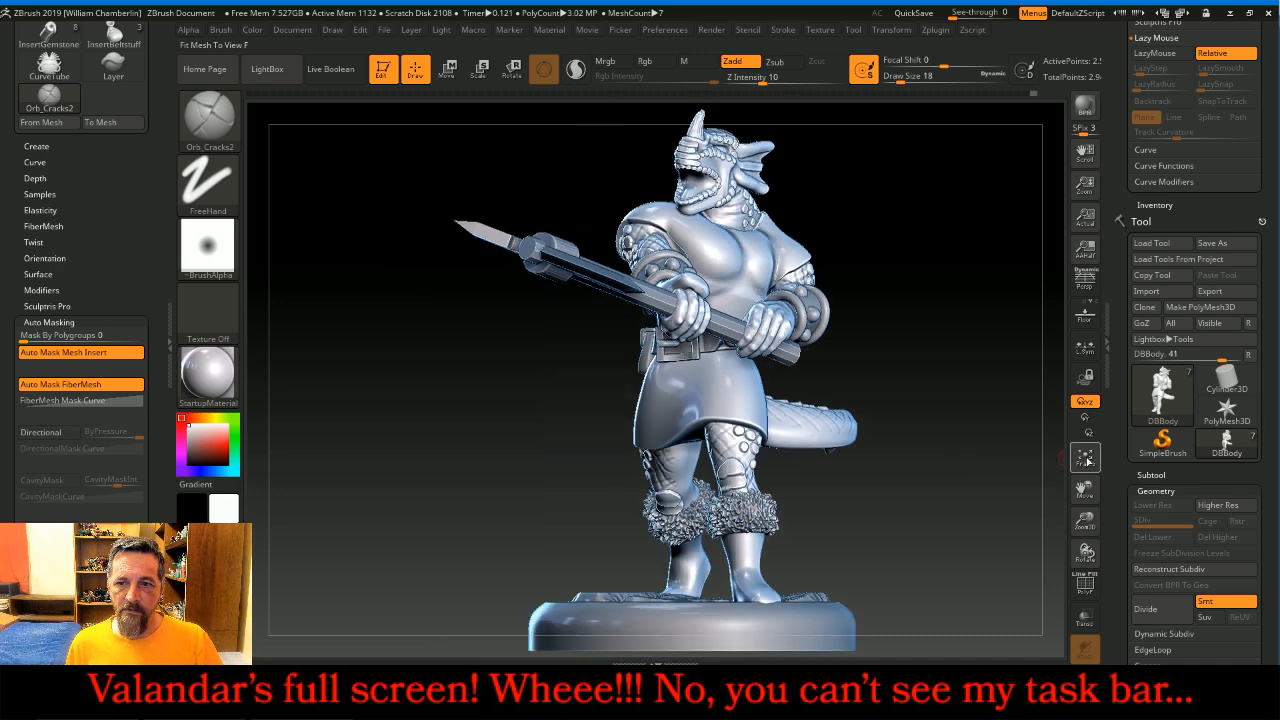
drag(1087, 524, 1085, 500)
mouse_move(980, 363)
mouse_down()
mouse_move(909, 357)
mouse_move(973, 350)
mouse_move(963, 445)
mouse_move(931, 451)
mouse_move(965, 344)
mouse_up()
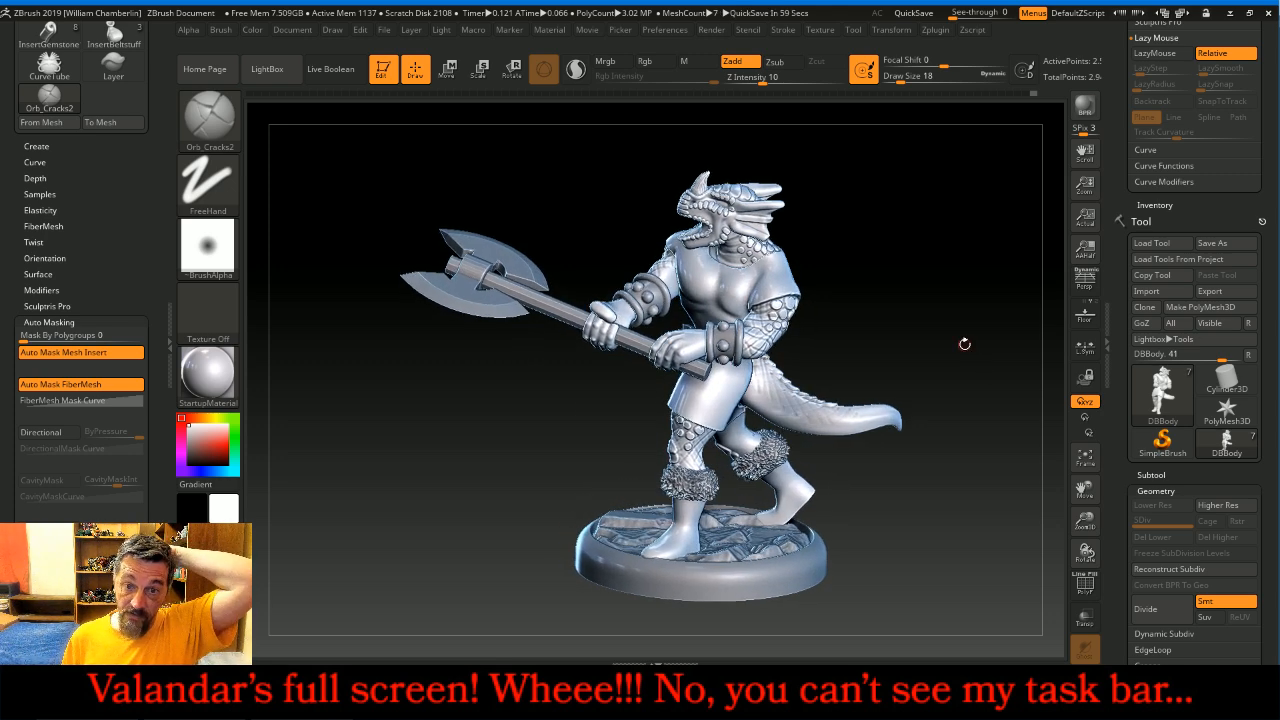
drag(931, 252, 922, 305)
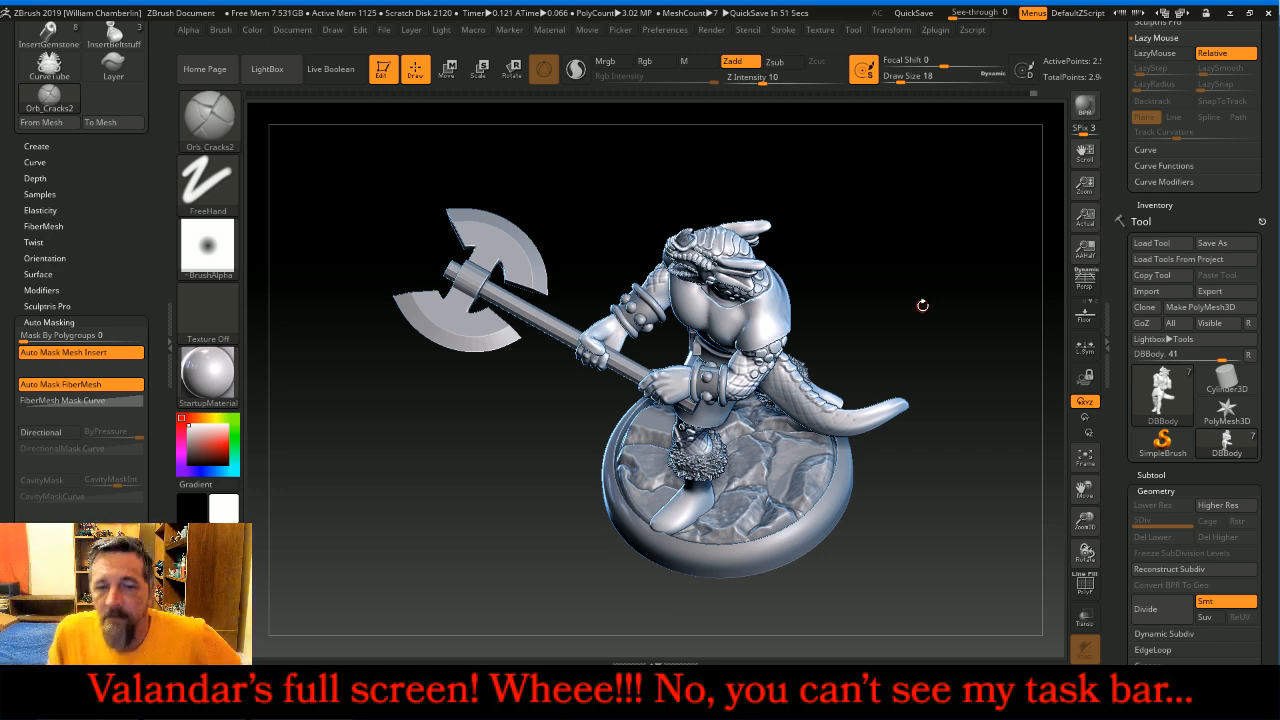
drag(922, 311, 883, 331)
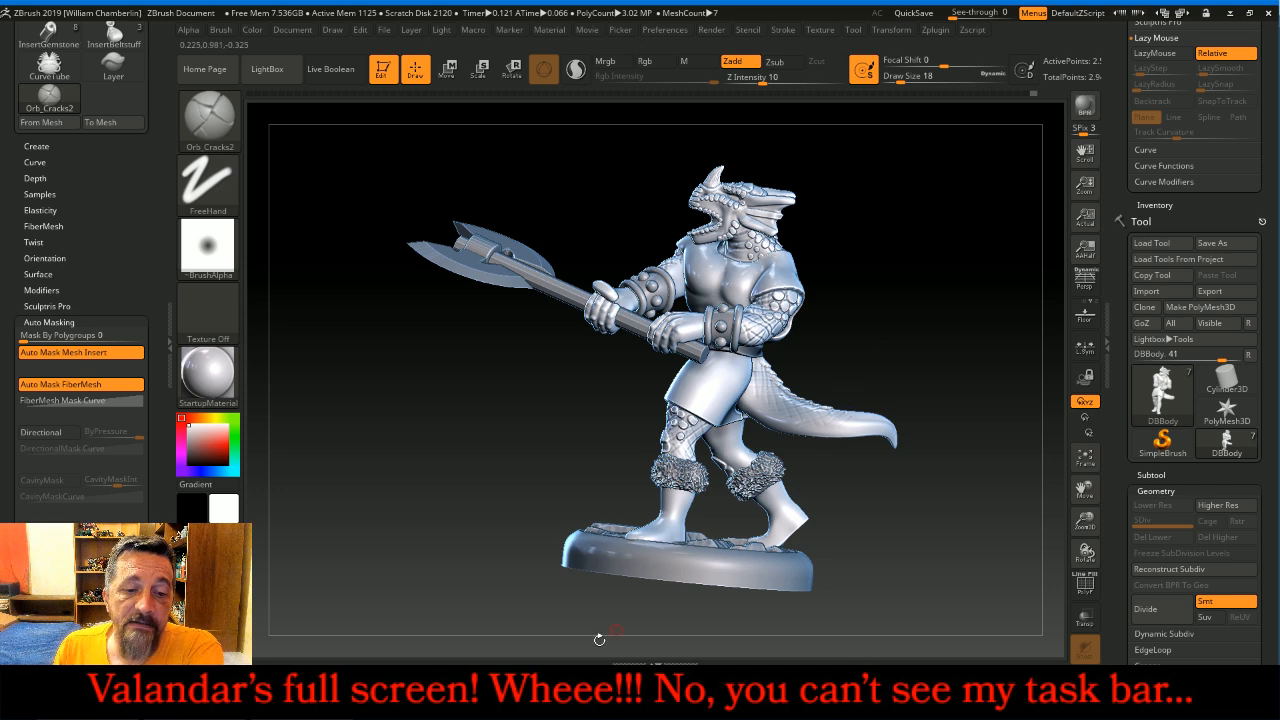